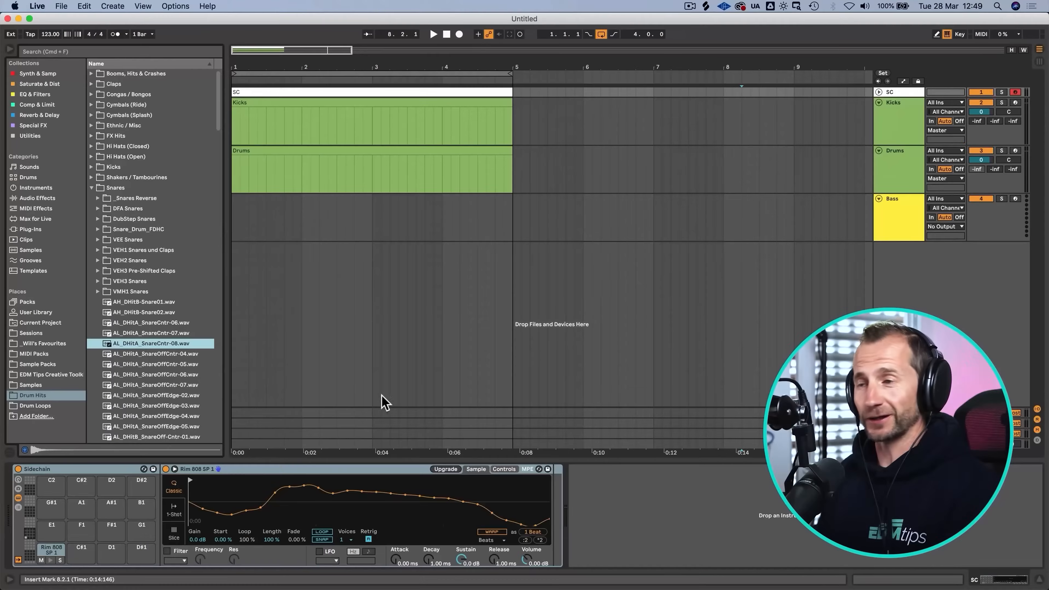
Step: Set the project tempo to 127 BPM
{"action": "left_click", "coordinate": [49, 35]}
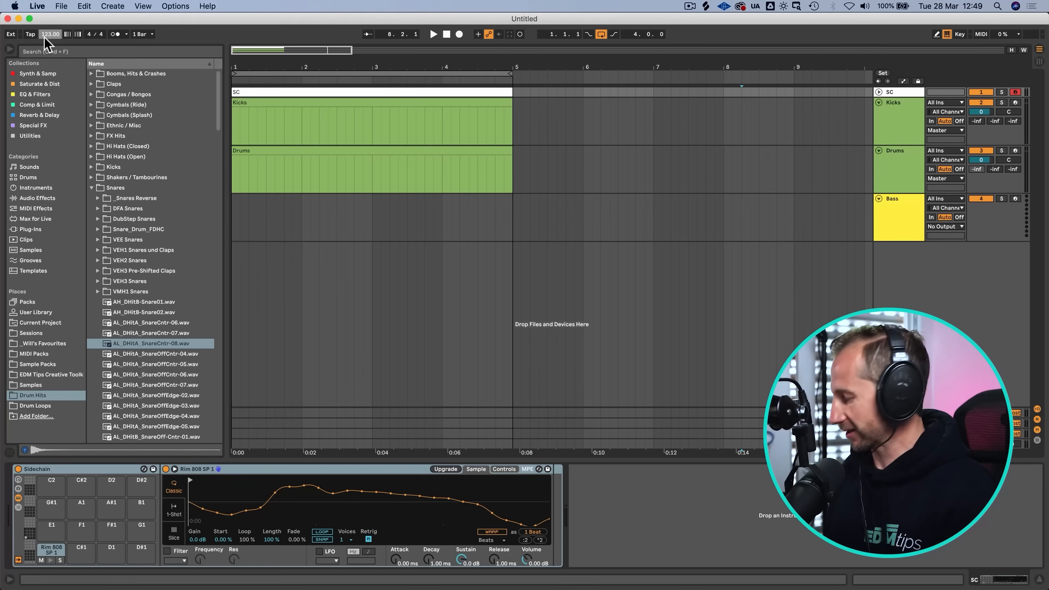
{"action": "type", "text": "12"}
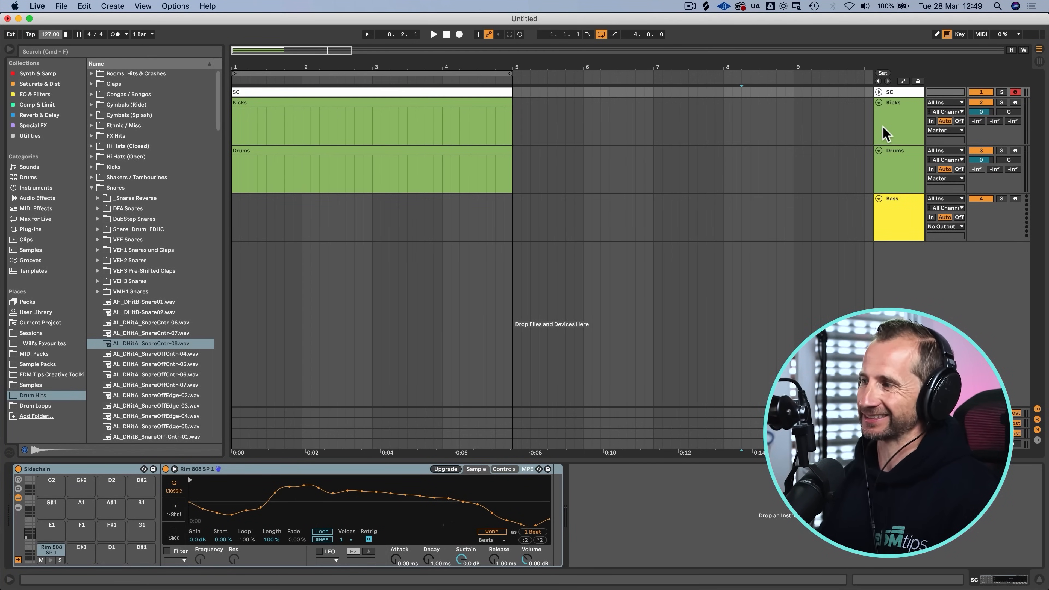
Step: Add a new MIDI track below the Bass track and name it Chords
{"action": "left_click", "coordinate": [891, 213]}
{"action": "key", "text": "shift+super+t"}
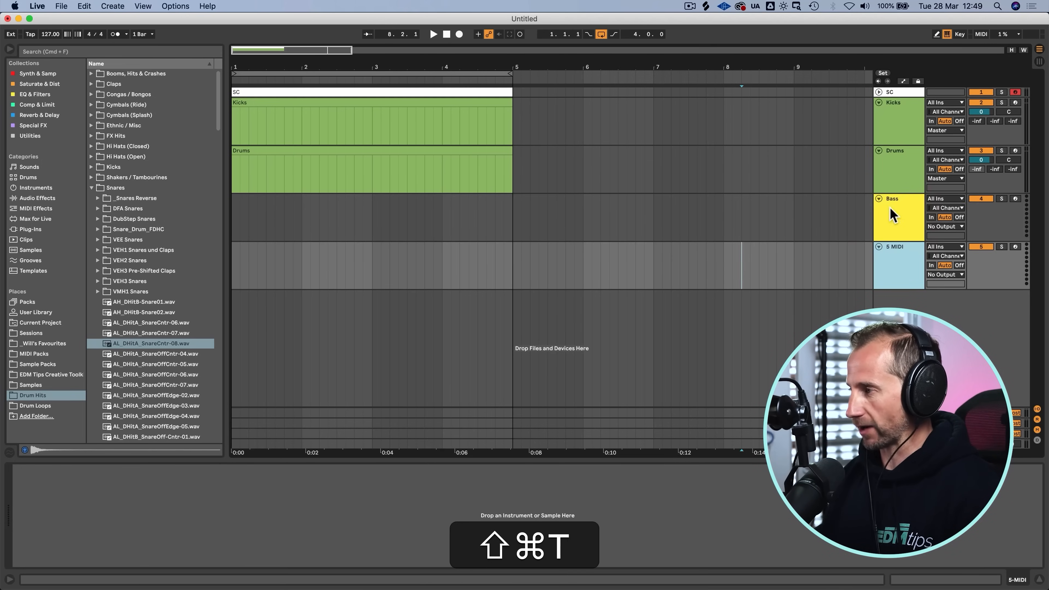
{"action": "left_click", "coordinate": [895, 267]}
{"action": "key", "text": "super+r"}
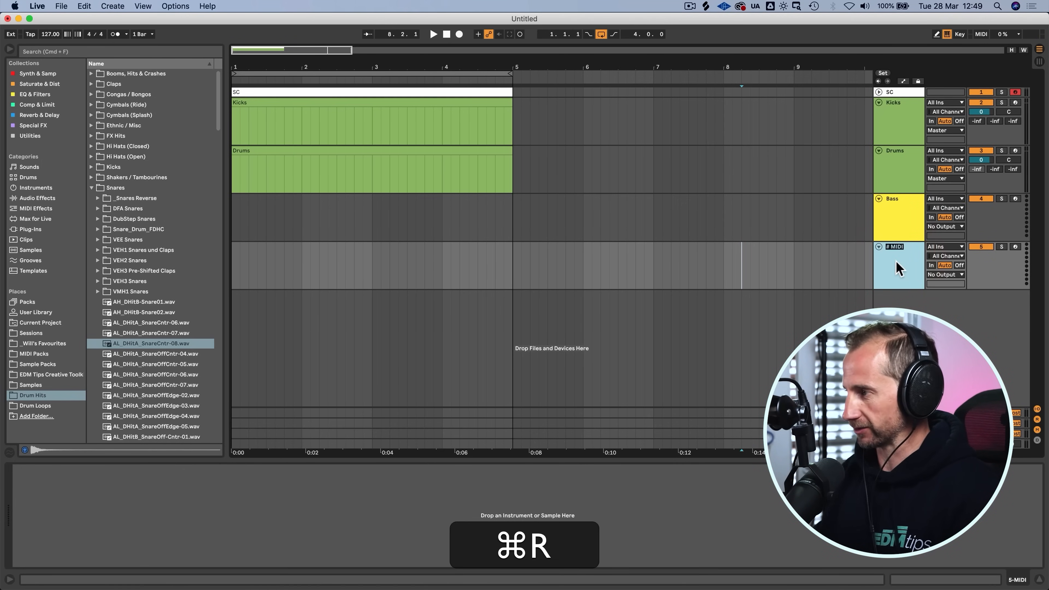
Step: Change the Chords track's colour to turquoise
{"action": "right_click", "coordinate": [899, 268]}
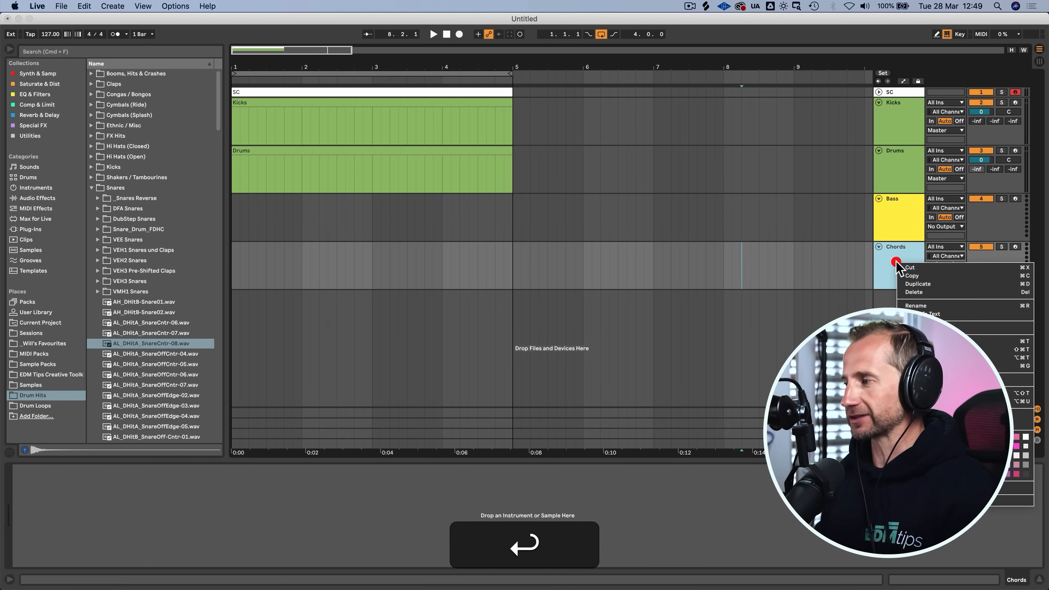
{"action": "left_click", "coordinate": [904, 253]}
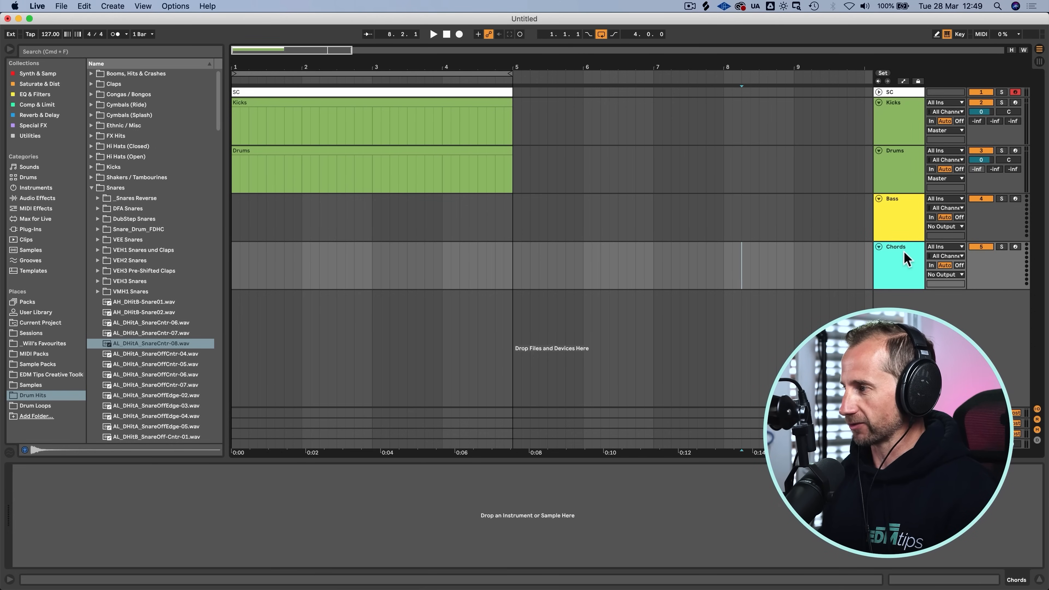
{"action": "right_click", "coordinate": [901, 264]}
{"action": "left_click", "coordinate": [890, 248]}
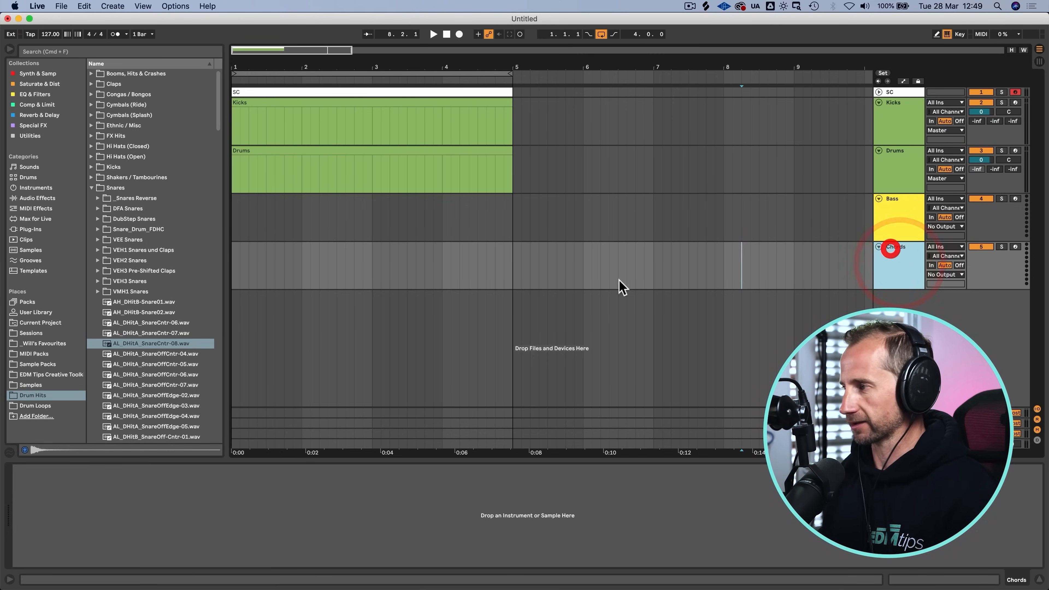
Step: Load Kontakt onto the Chords track with The Giant piano from its library, and close the plug-in window
{"action": "left_click", "coordinate": [43, 75]}
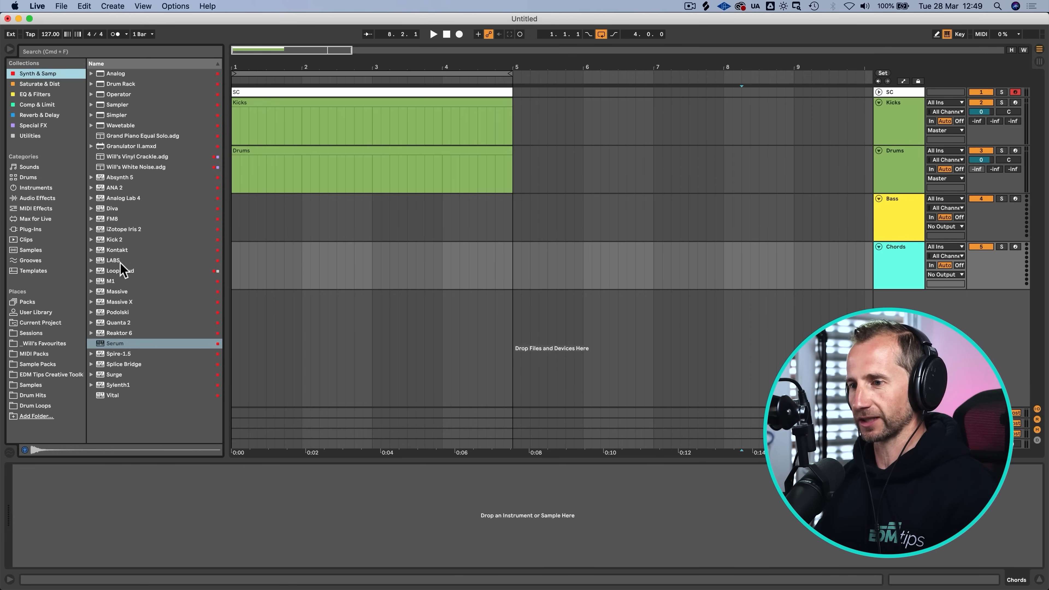
{"action": "left_click", "coordinate": [119, 322]}
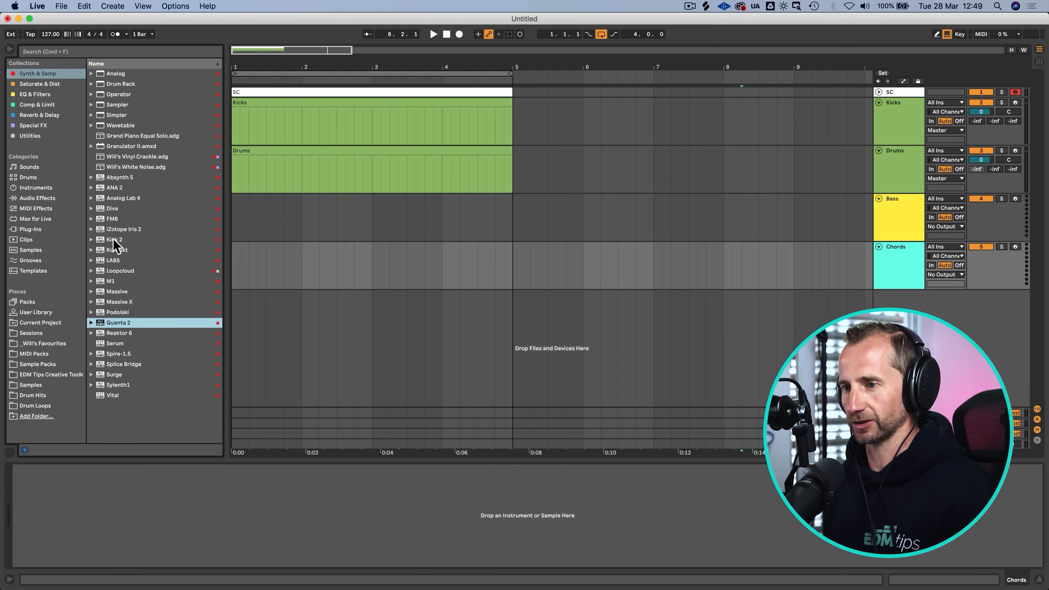
{"action": "left_click", "coordinate": [117, 251]}
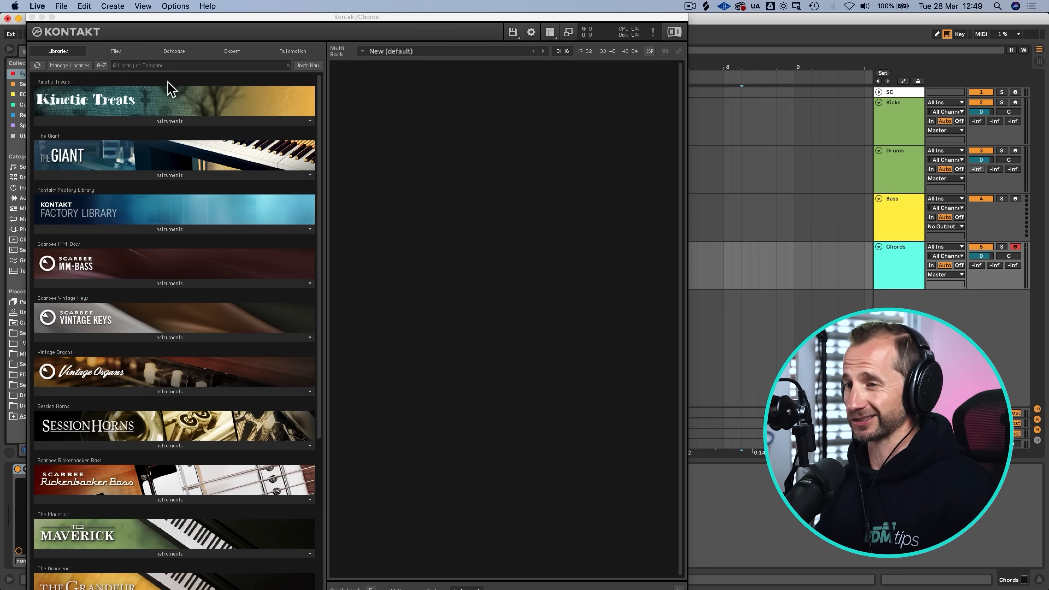
{"action": "left_click", "coordinate": [169, 175]}
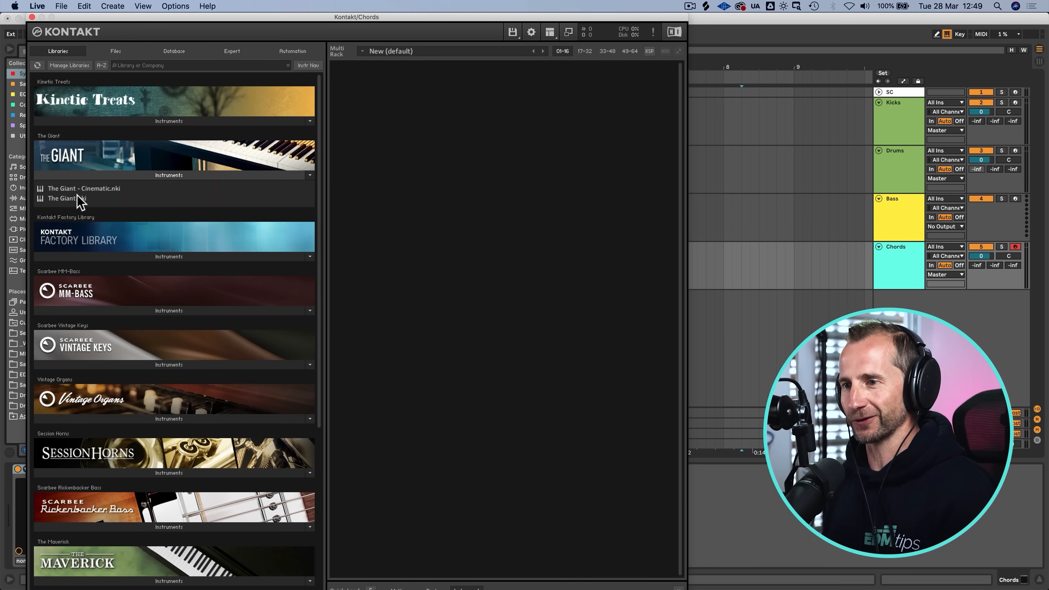
{"action": "left_click", "coordinate": [69, 198]}
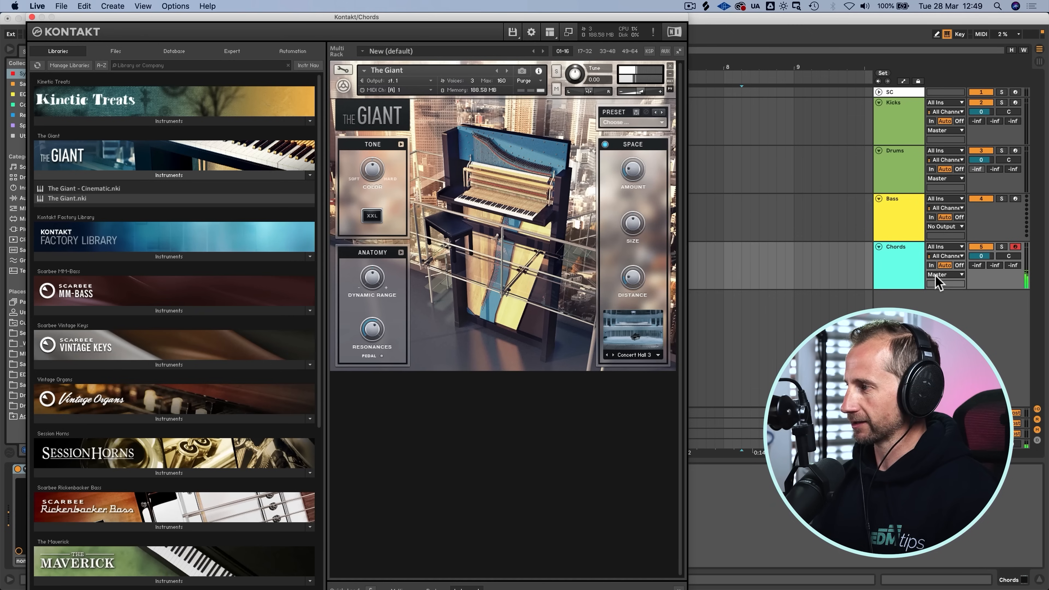
{"action": "left_click", "coordinate": [31, 17]}
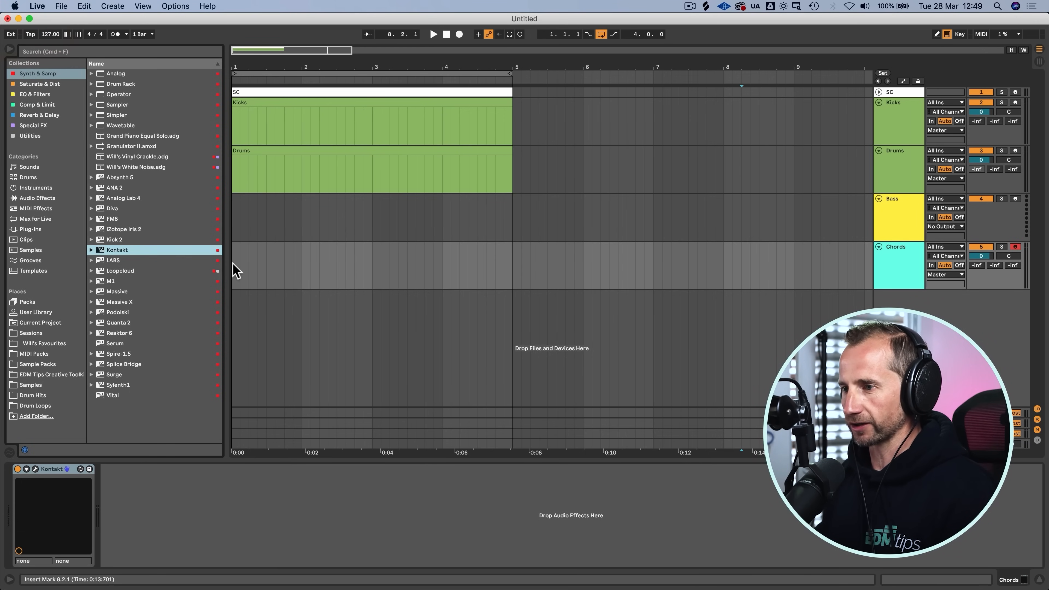
Step: Create an empty four-bar MIDI clip on the Chords track, spanning bars 1 to 5
{"action": "left_click_drag", "start_coordinate": [233, 269], "coordinate": [514, 265]}
{"action": "key", "text": "shift+super+m"}
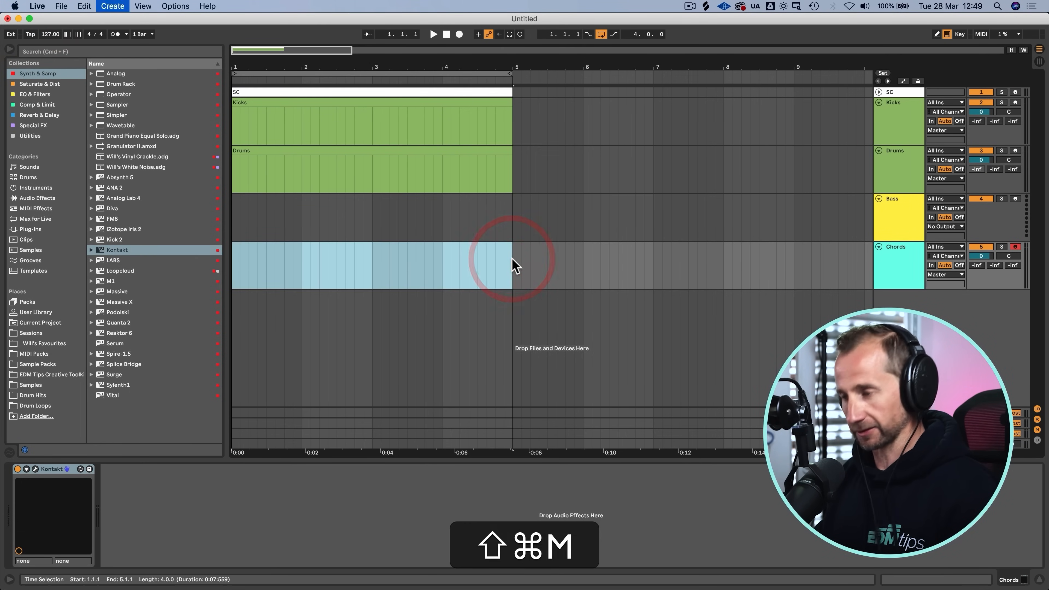
{"action": "key", "text": "shift+Tab"}
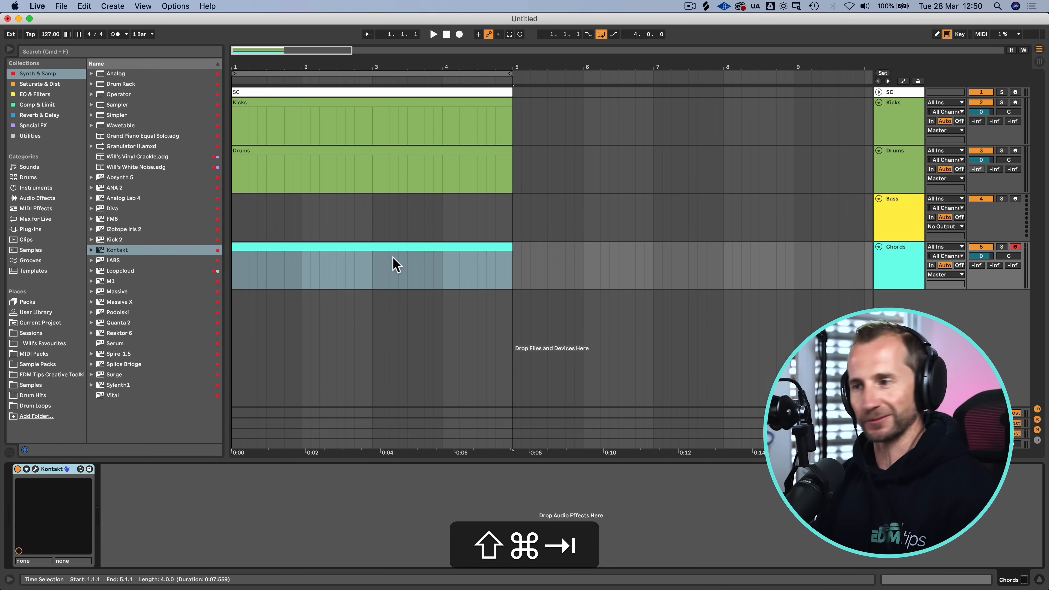
Step: Rename the new MIDI clip as Chords
{"action": "left_click", "coordinate": [309, 245]}
{"action": "key", "text": "super+r"}
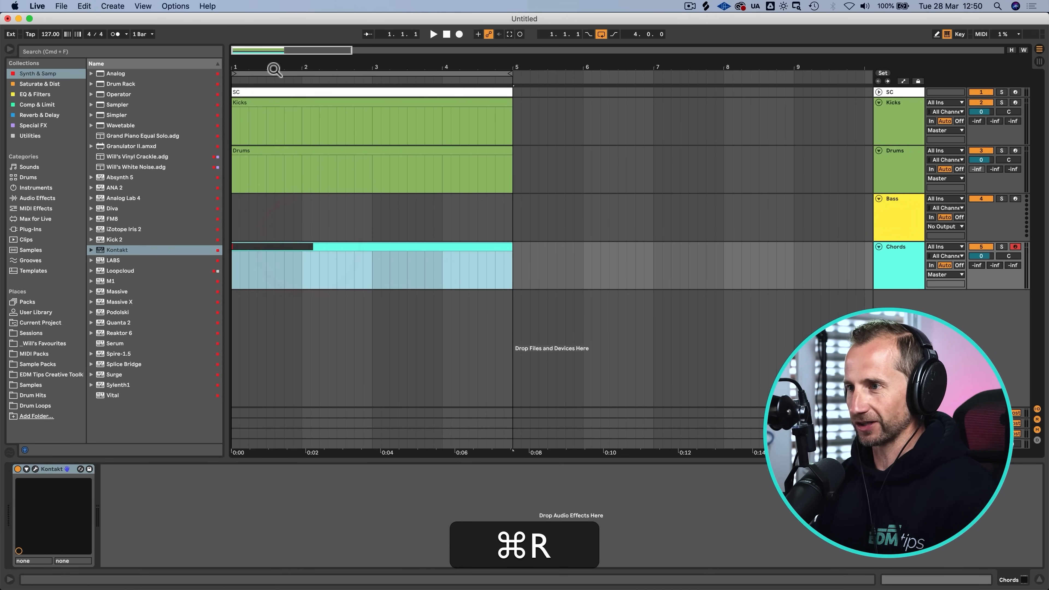
{"action": "left_click_drag", "start_coordinate": [274, 71], "coordinate": [277, 71]}
{"action": "left_click", "coordinate": [266, 248]}
{"action": "key", "text": "super+r"}
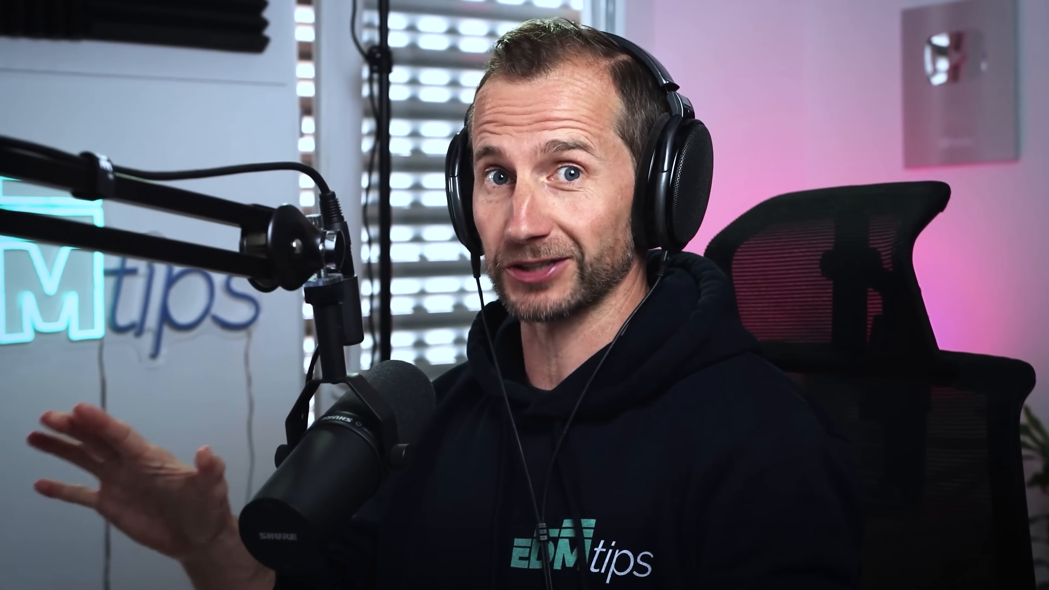
{"action": "key", "text": "Return"}
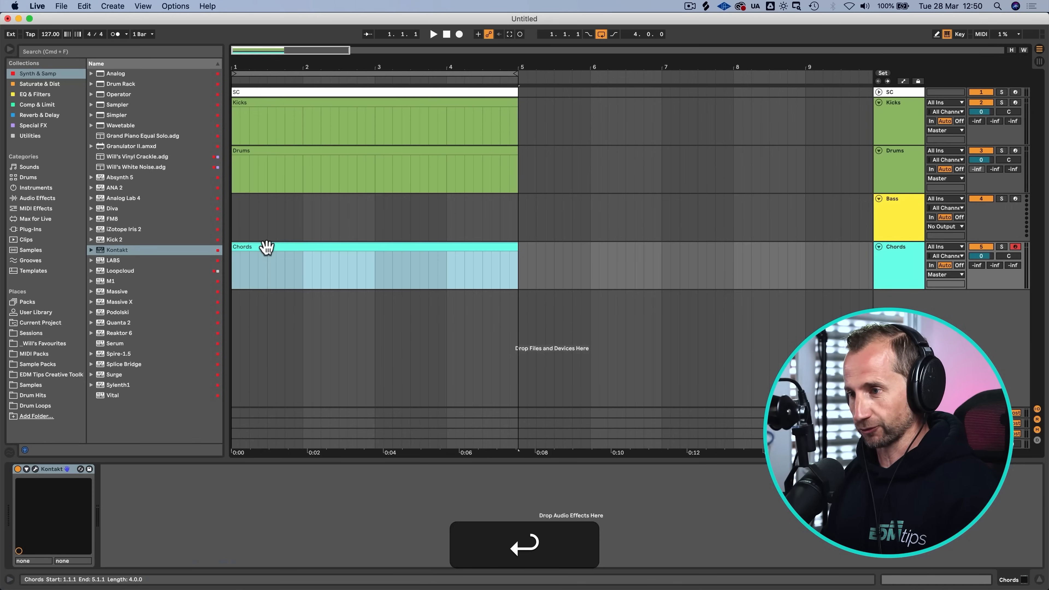
Step: Open the Chords clip in the note editor and enable note preview
{"action": "double_click", "coordinate": [266, 248]}
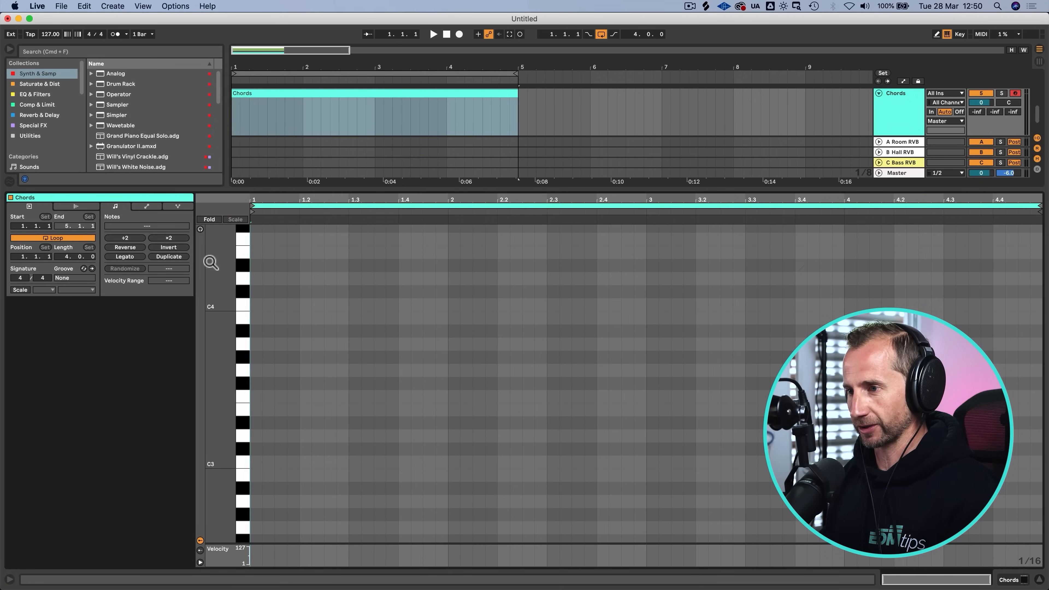
{"action": "left_click", "coordinate": [201, 230]}
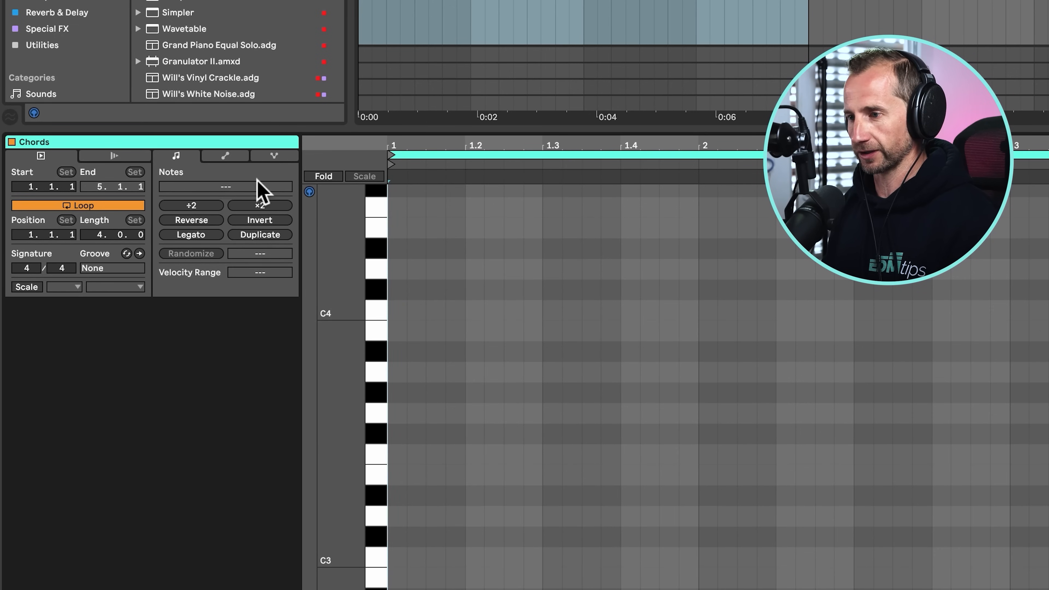
Step: Set the clip's scale to A Minor and show only the notes belonging to that scale
{"action": "left_click", "coordinate": [27, 287]}
{"action": "left_click", "coordinate": [64, 286]}
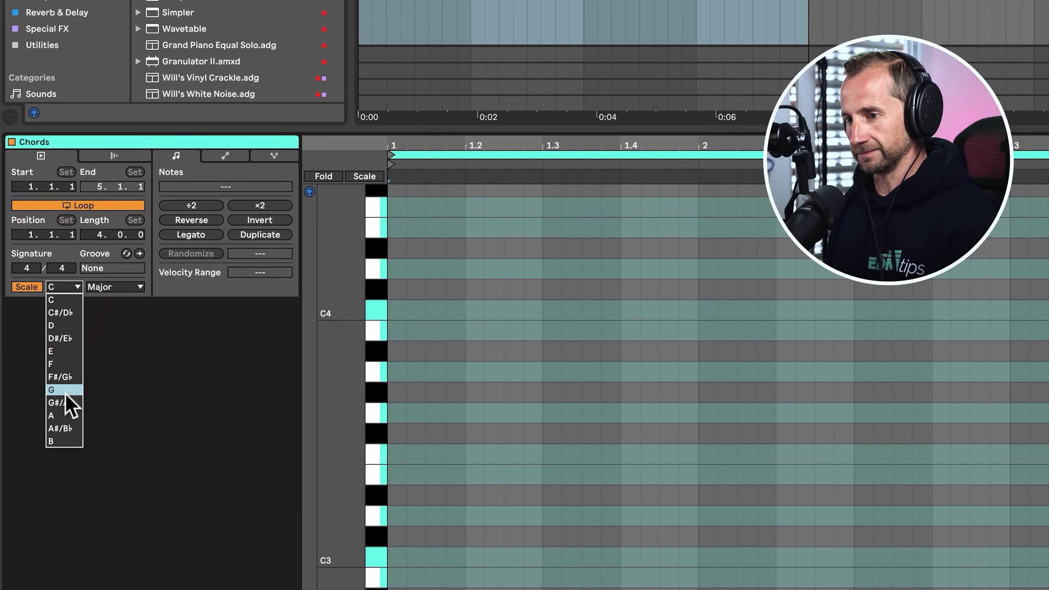
{"action": "left_click", "coordinate": [58, 415]}
{"action": "left_click", "coordinate": [109, 288]}
{"action": "left_click", "coordinate": [106, 313]}
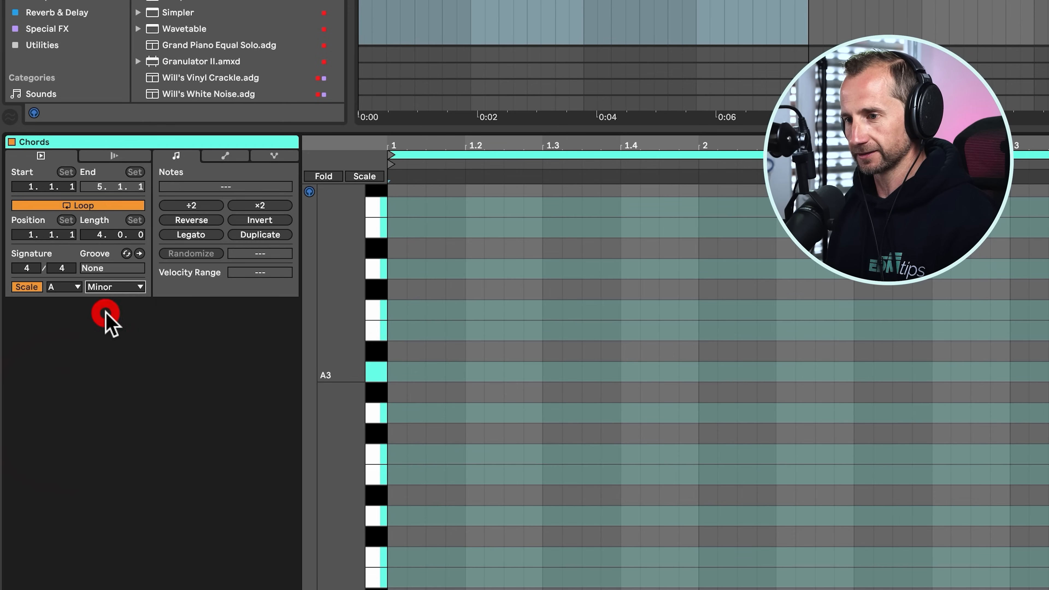
{"action": "left_click", "coordinate": [362, 177]}
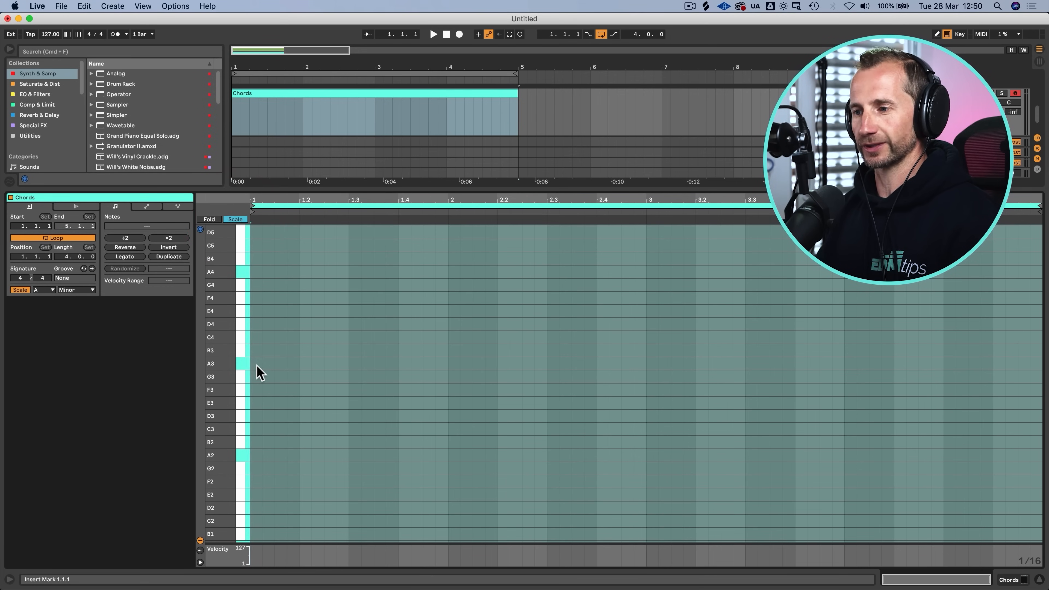
Step: Enter one-bar root notes A3, F3, D3 and F3 across the four bars, and play them back
{"action": "double_click", "coordinate": [257, 364]}
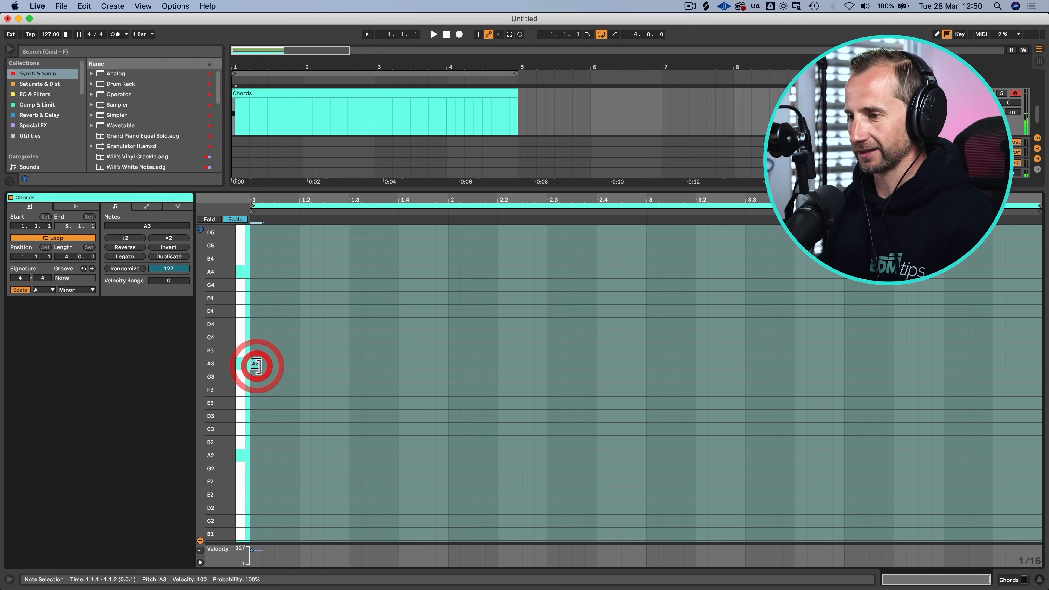
{"action": "left_click_drag", "start_coordinate": [263, 365], "coordinate": [597, 391]}
{"action": "key", "text": "space"}
{"action": "key", "text": "space"}
{"action": "left_click_drag", "start_coordinate": [530, 400], "coordinate": [928, 390]}
{"action": "key", "text": "alt+space"}
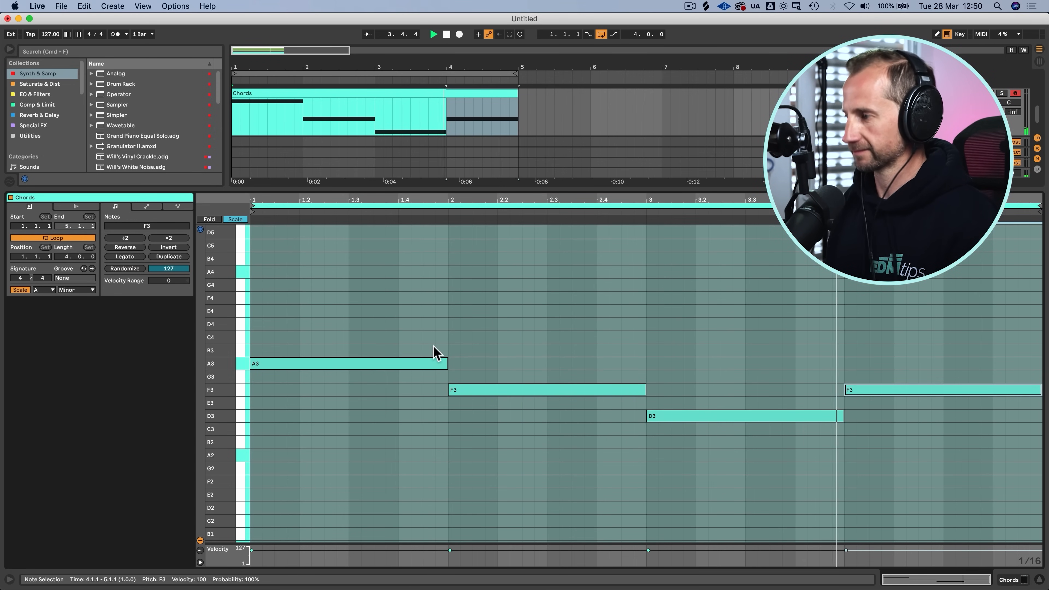
{"action": "key", "text": "space"}
Step: Copy each root note upward to build triads A3-C4-E4, F3-A3-C4, D3-F3-A3 and F3-A3-C4, and play the progression
{"action": "scroll", "coordinate": [413, 364], "scroll_direction": "up", "scroll_amount": 5}
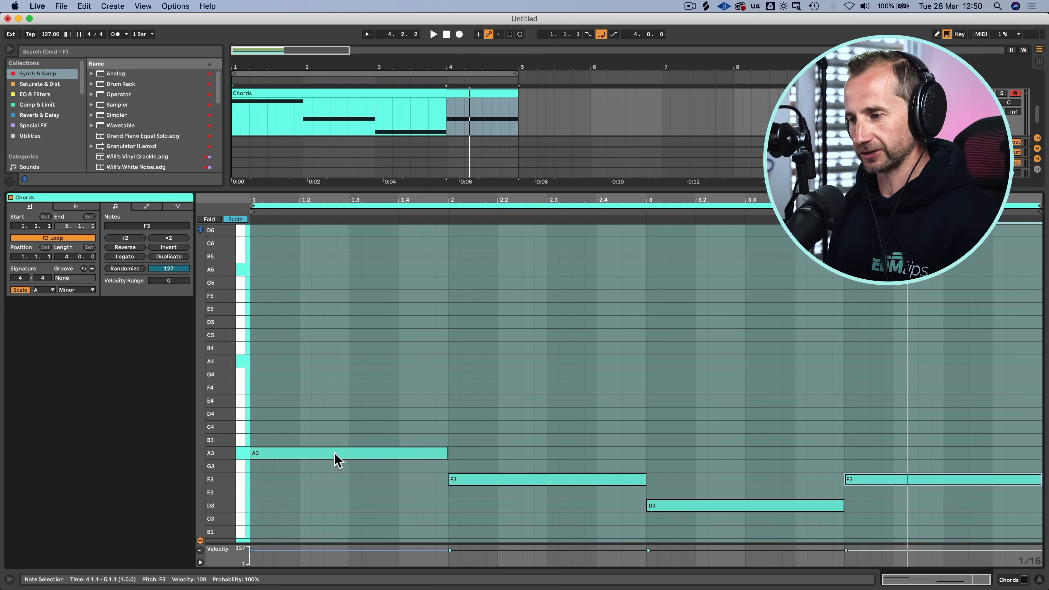
{"action": "left_click_drag", "start_coordinate": [335, 454], "coordinate": [331, 402]}
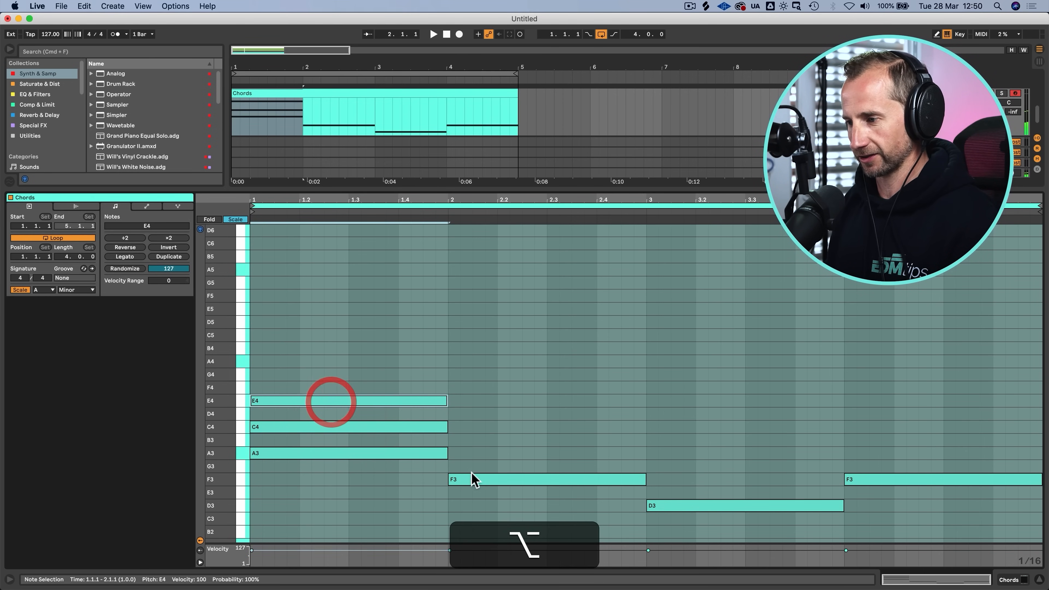
{"action": "left_click_drag", "start_coordinate": [474, 480], "coordinate": [476, 428]}
{"action": "left_click_drag", "start_coordinate": [677, 507], "coordinate": [678, 481]}
{"action": "left_click_drag", "start_coordinate": [677, 481], "coordinate": [678, 454]}
{"action": "left_click_drag", "start_coordinate": [862, 480], "coordinate": [862, 454]}
{"action": "left_click_drag", "start_coordinate": [863, 453], "coordinate": [863, 428]}
{"action": "key", "text": "space"}
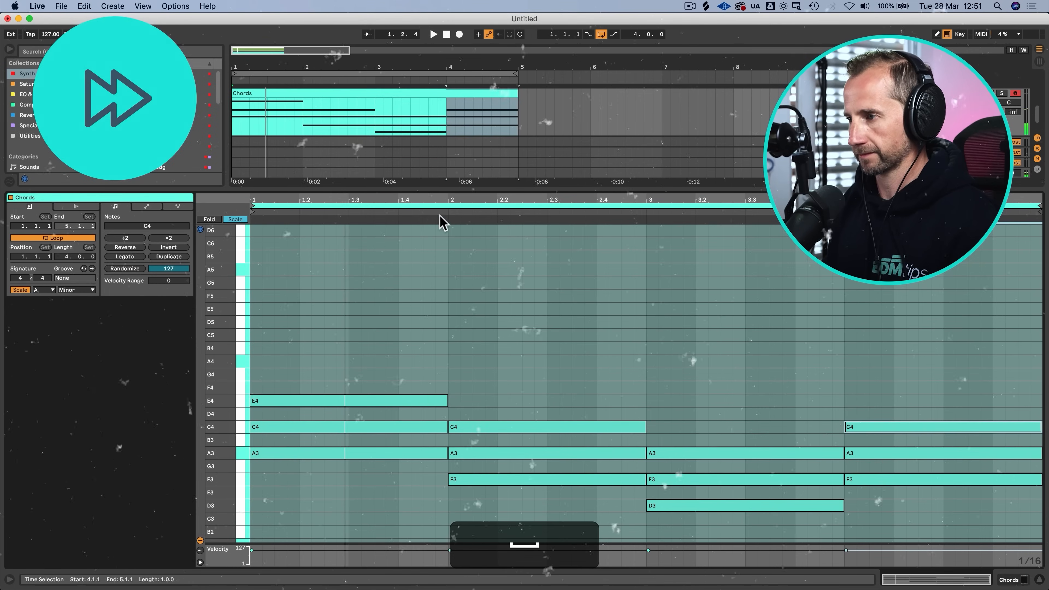
{"action": "key", "text": "space"}
Step: Show all chromatic notes in the editor and select the first chord's A3, C4 and E4 in turn
{"action": "left_click", "coordinate": [263, 393]}
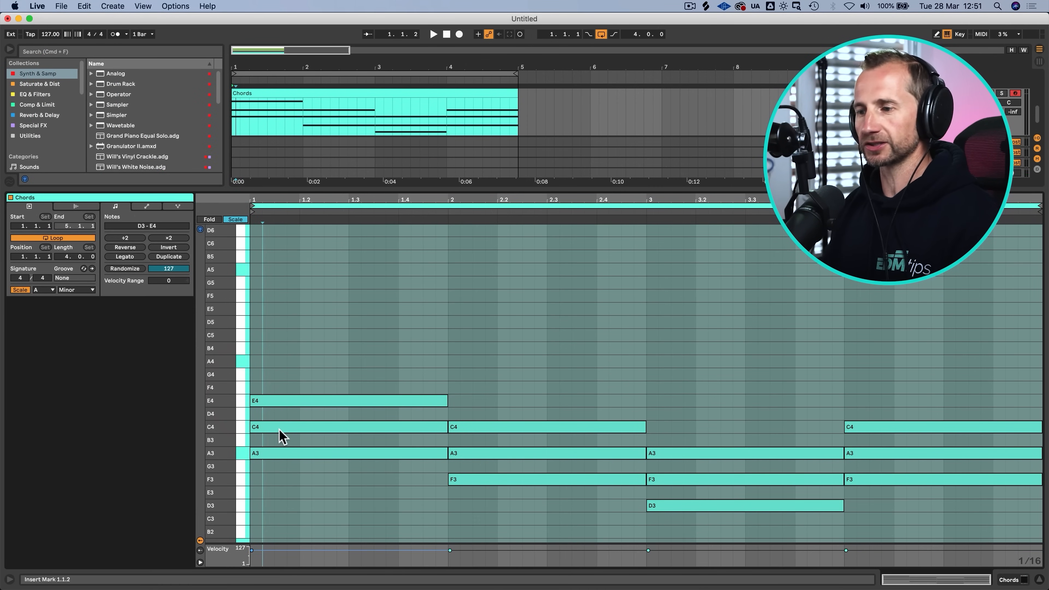
{"action": "left_click", "coordinate": [236, 219]}
{"action": "scroll", "coordinate": [305, 429], "scroll_direction": "up", "scroll_amount": 5}
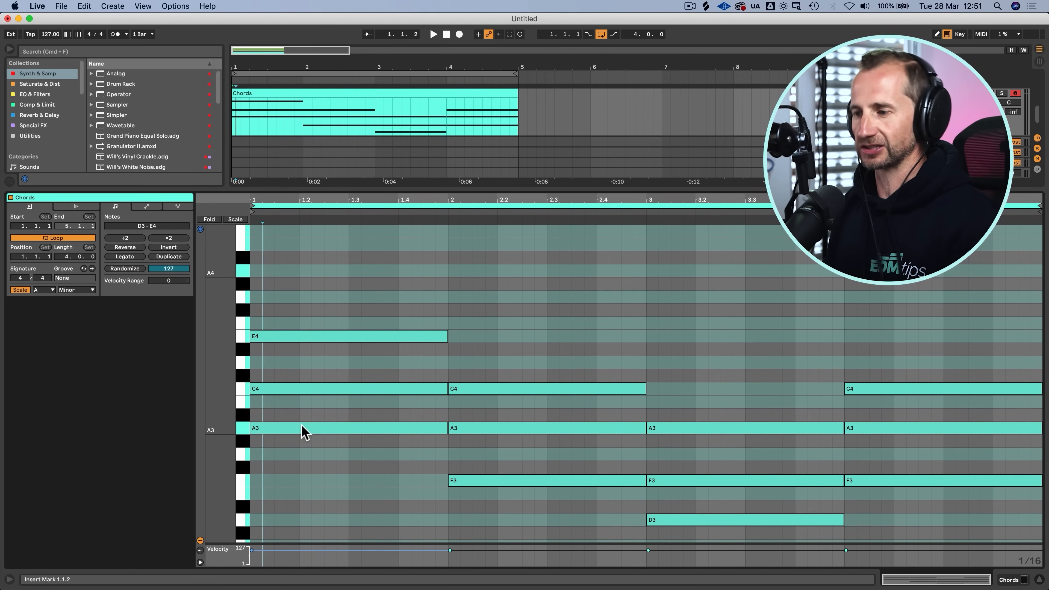
{"action": "left_click", "coordinate": [302, 428]}
{"action": "left_click", "coordinate": [291, 389]}
{"action": "left_click", "coordinate": [288, 336]}
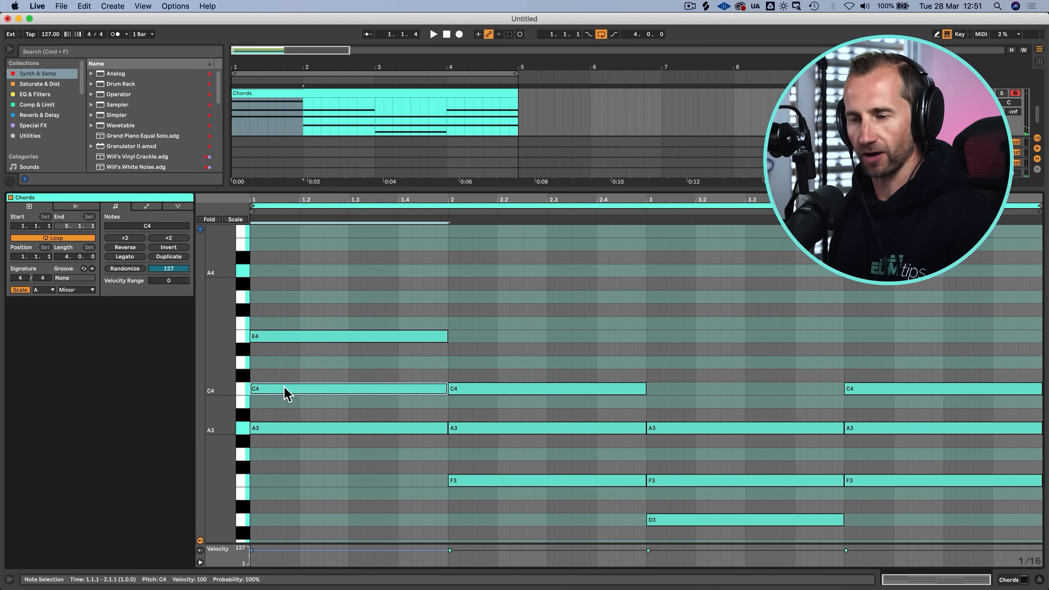
Step: Raise the first chord's middle note one semitone to C#4 and play the chord
{"action": "key", "text": "Up"}
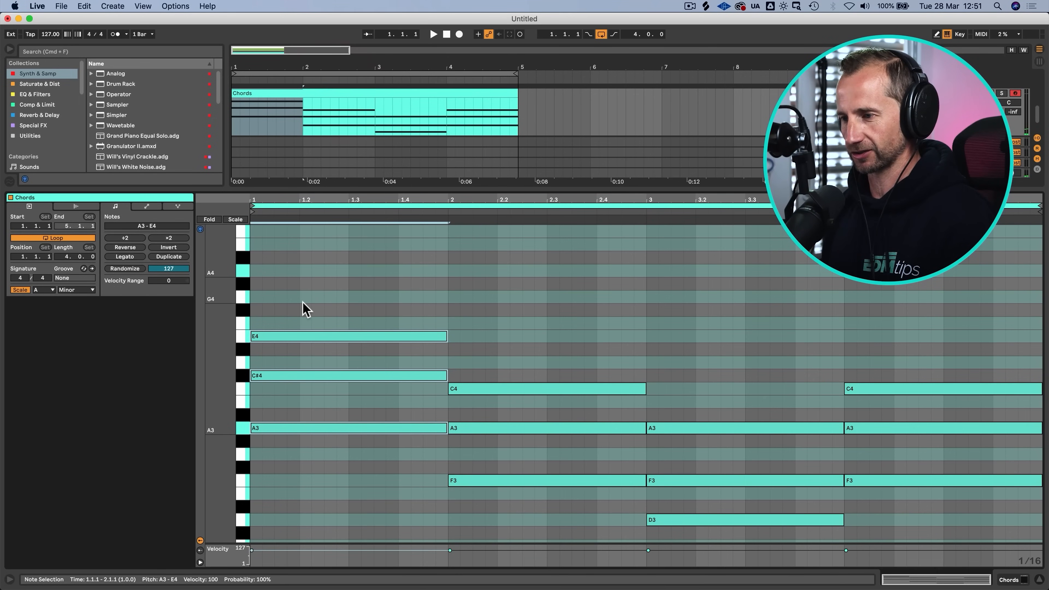
{"action": "key", "text": "space"}
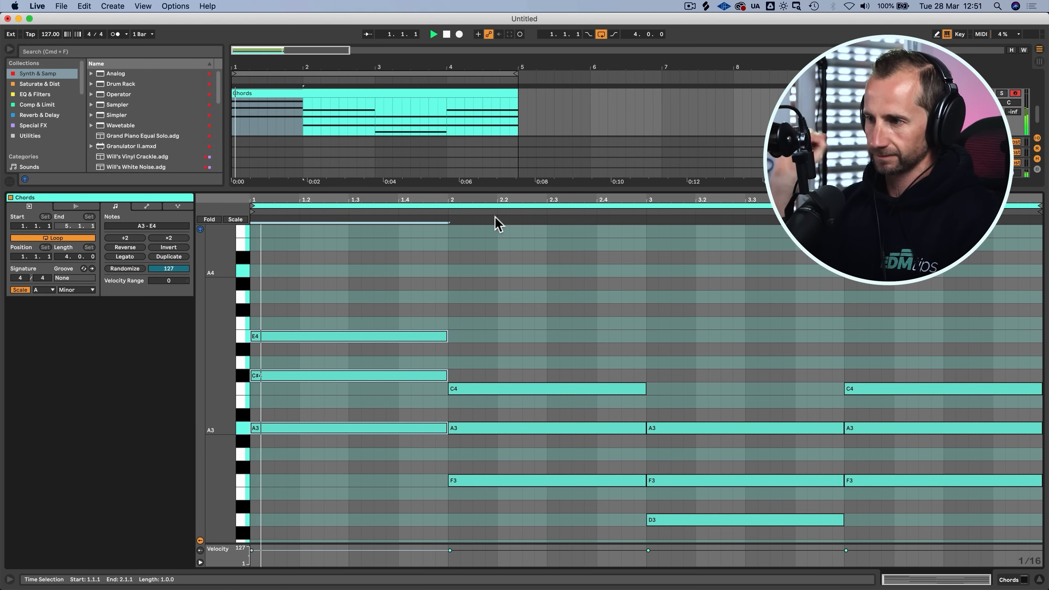
{"action": "key", "text": "space"}
{"action": "left_click", "coordinate": [394, 267]}
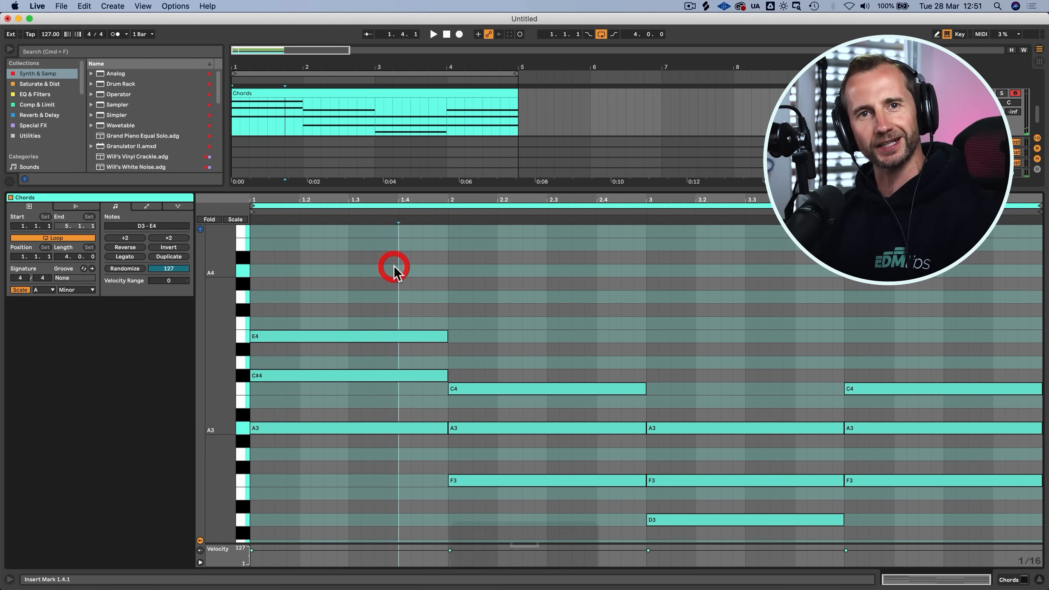
{"action": "scroll", "coordinate": [335, 346], "scroll_direction": "up", "scroll_amount": 2}
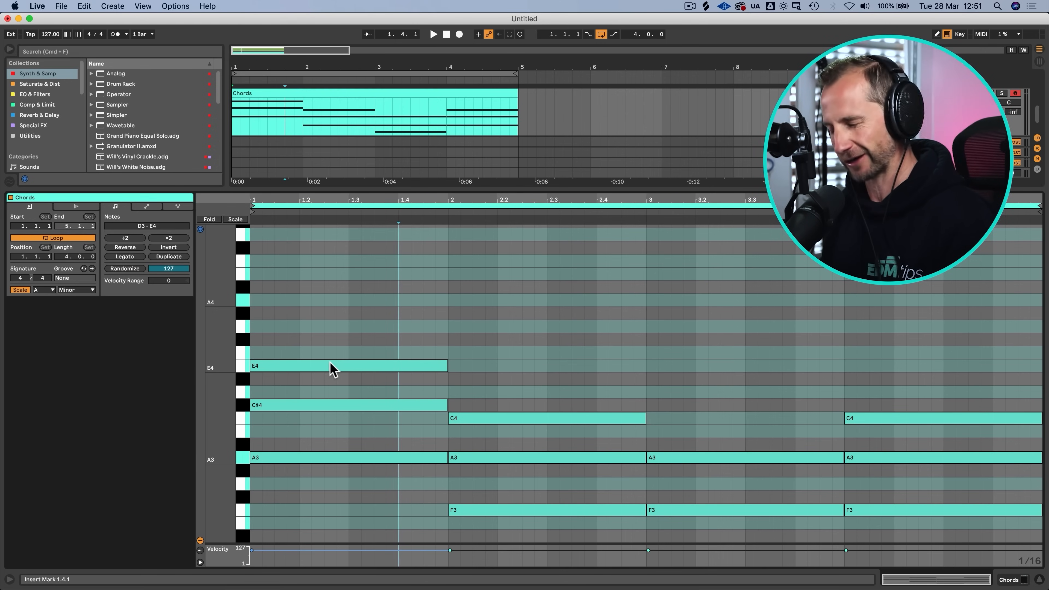
Step: Select the first chord's A3, C#4 and E4 in turn, copy E4 up to G#4, and play the extended chord
{"action": "left_click", "coordinate": [333, 458]}
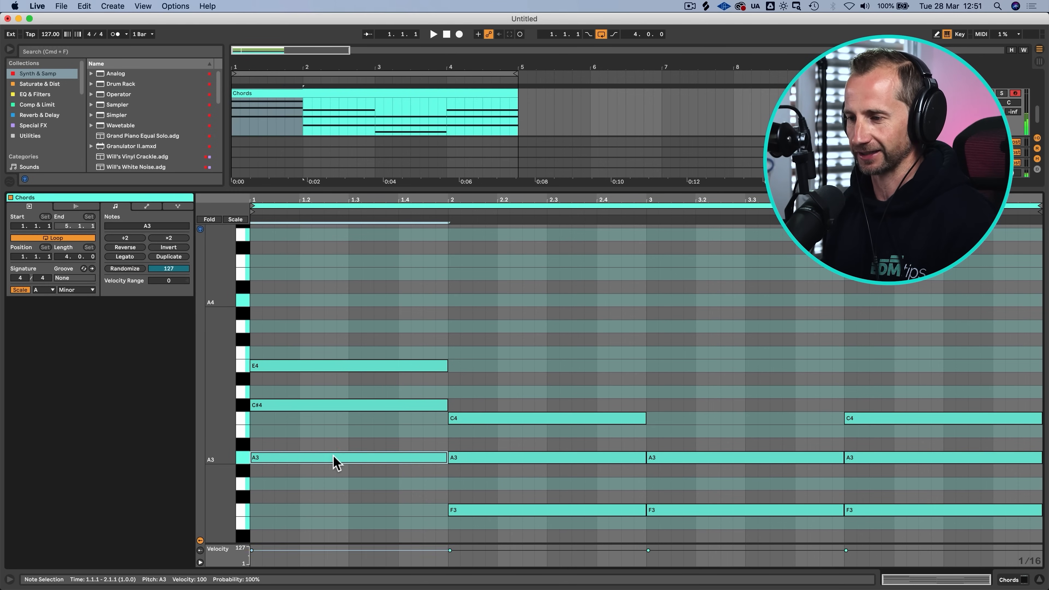
{"action": "left_click", "coordinate": [336, 405]}
{"action": "left_click", "coordinate": [332, 365]}
{"action": "left_click_drag", "start_coordinate": [331, 366], "coordinate": [334, 310]}
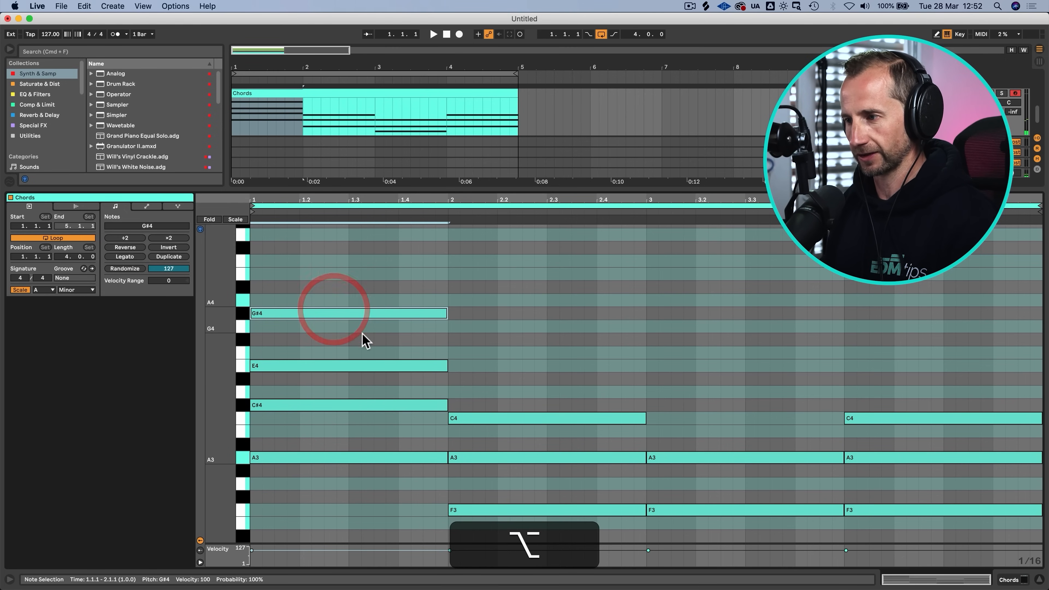
{"action": "key", "text": "space"}
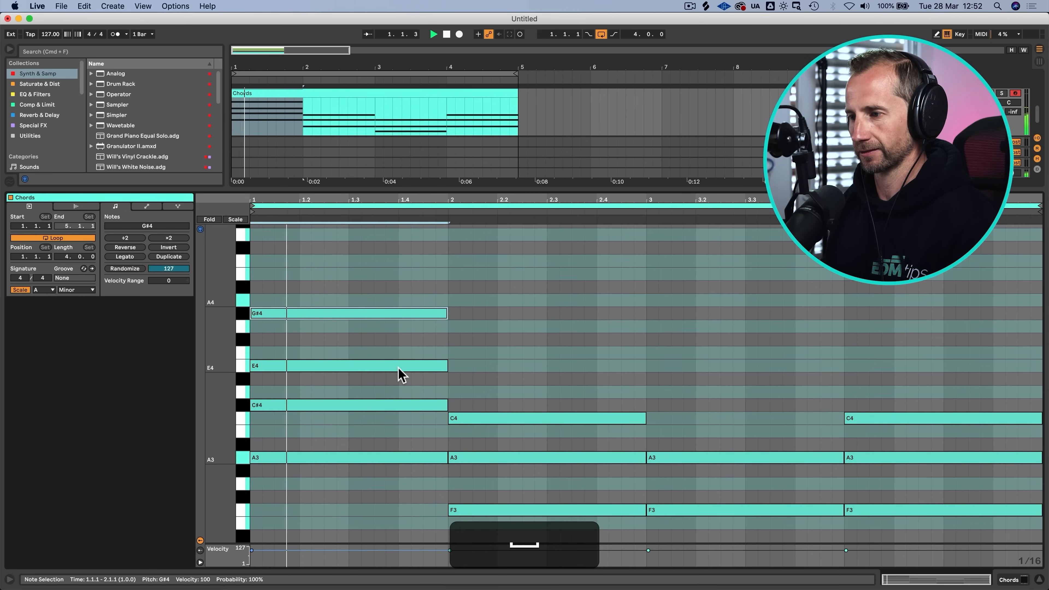
Step: Limit the editor to scale notes, copy notes to add E4, C4 and E4 to the second, third and fourth chords, and play the progression
{"action": "left_click", "coordinate": [505, 511]}
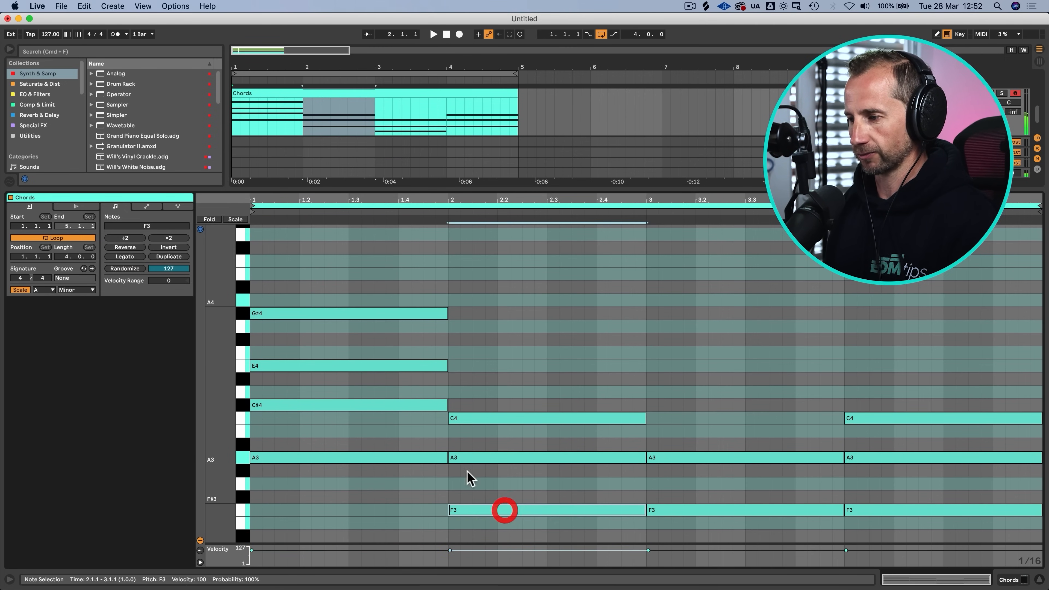
{"action": "left_click", "coordinate": [235, 220]}
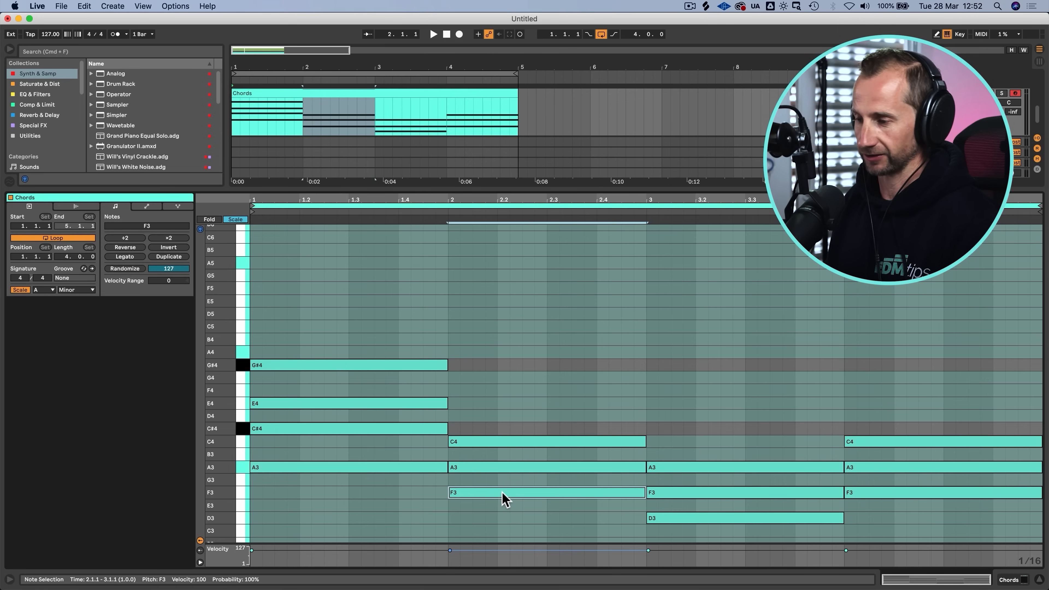
{"action": "left_click_drag", "start_coordinate": [498, 467], "coordinate": [497, 405]}
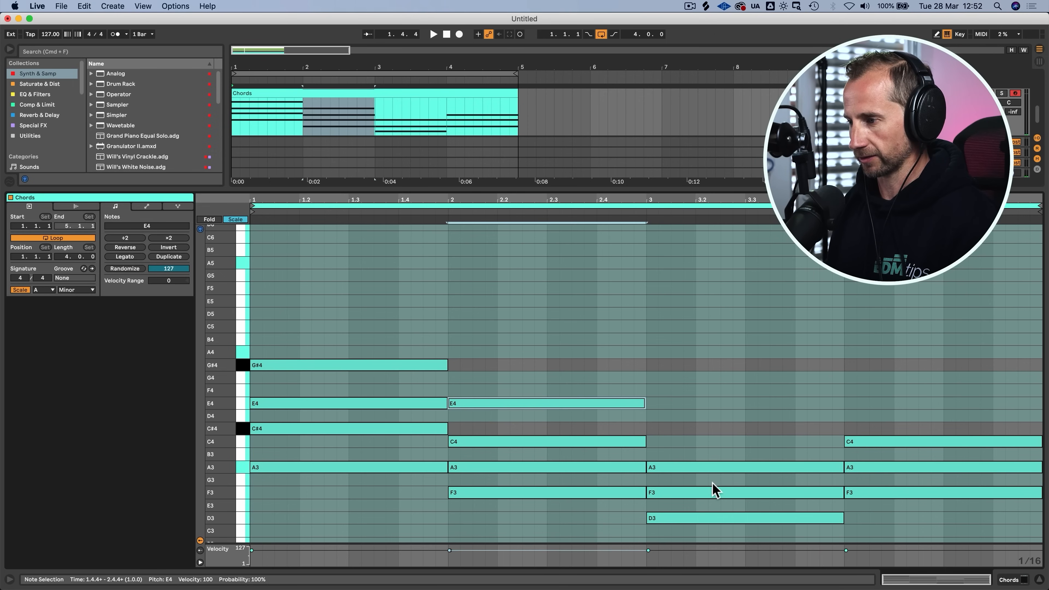
{"action": "left_click_drag", "start_coordinate": [671, 465], "coordinate": [674, 443]}
{"action": "left_click_drag", "start_coordinate": [865, 445], "coordinate": [867, 407]}
{"action": "key", "text": "space"}
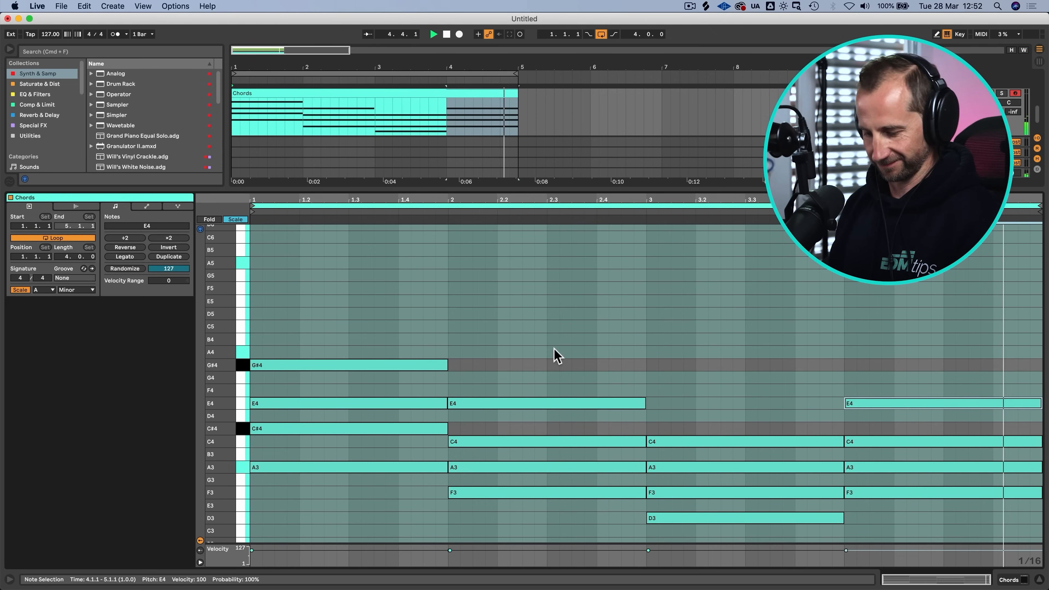
{"action": "key", "text": "space"}
Step: Leave the note editor, select the Kicks clip and browse the Kicks folder inside Drum Hits
{"action": "key", "text": "shift+Tab"}
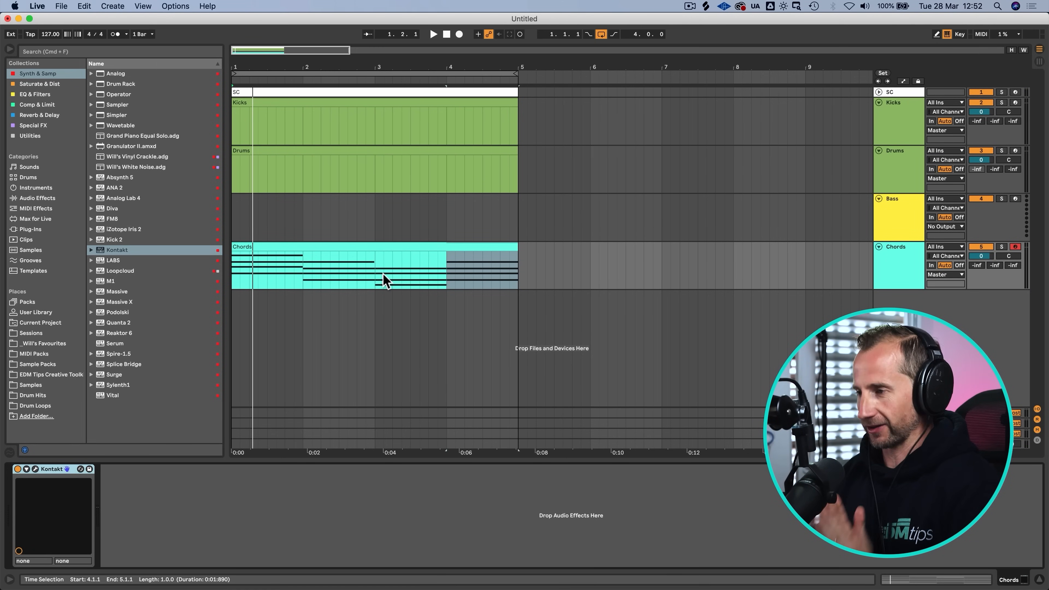
{"action": "left_click", "coordinate": [284, 103]}
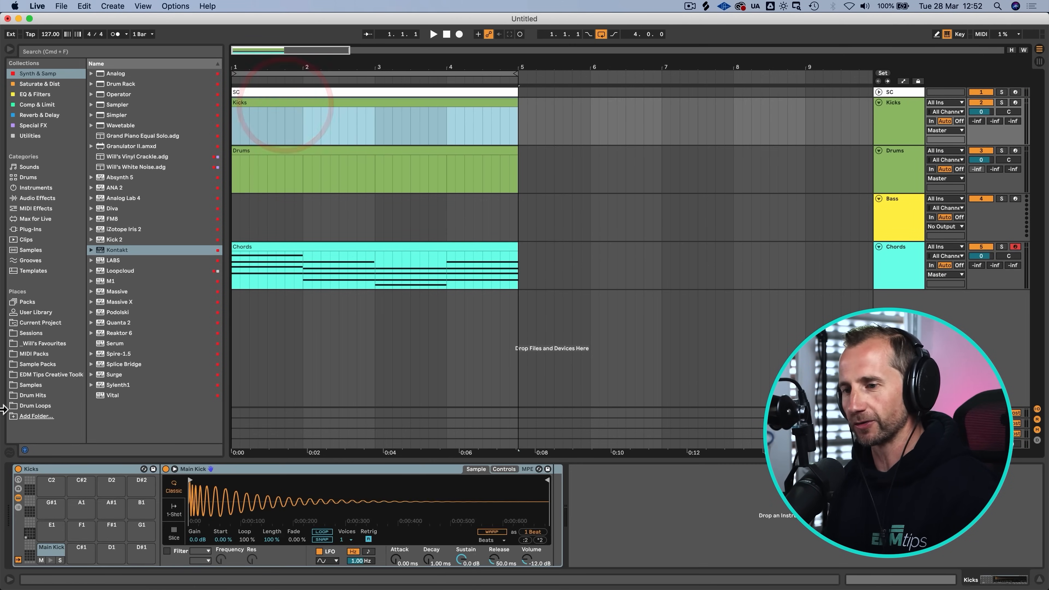
{"action": "left_click", "coordinate": [29, 395]}
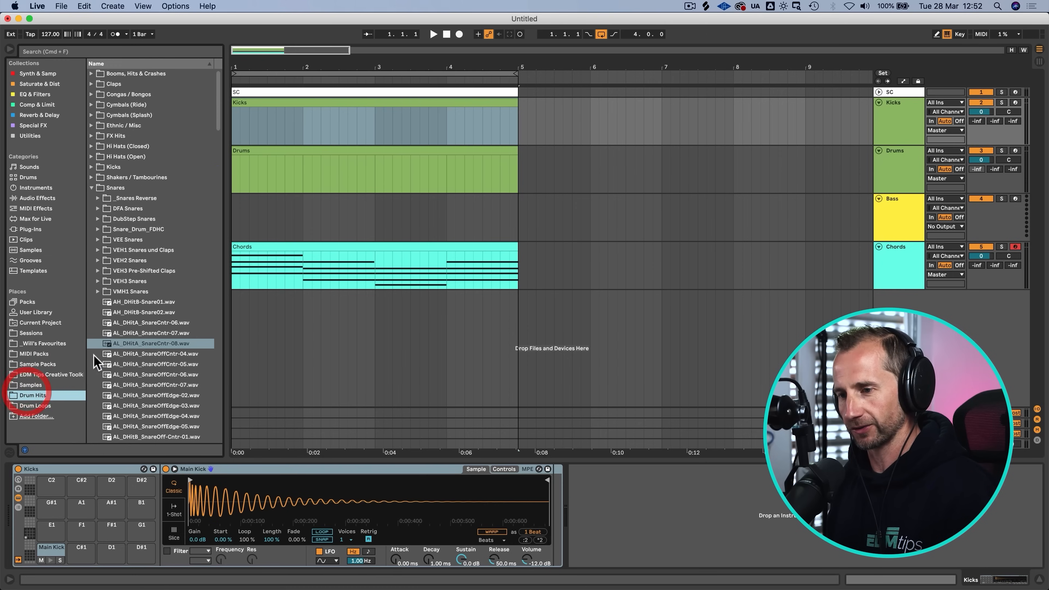
{"action": "left_click", "coordinate": [117, 188]}
{"action": "key", "text": "Left"}
{"action": "left_click", "coordinate": [108, 166]}
{"action": "key", "text": "Right"}
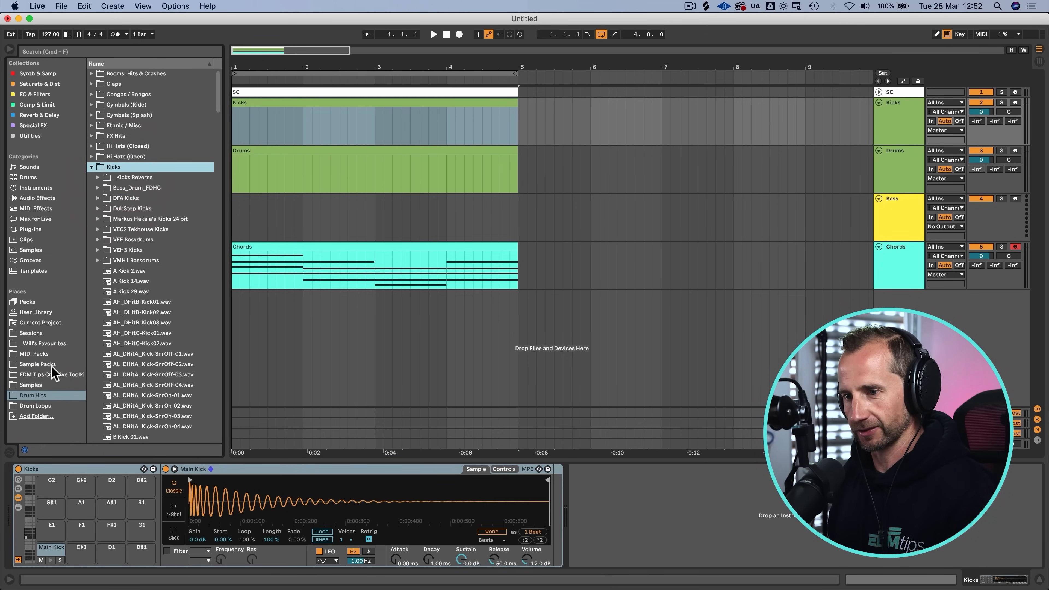
Step: Audition samples from the EDM Tips Ultimate Kick Pack in the favourites folder and load Kick 6 into the Main Kick sampler
{"action": "left_click", "coordinate": [41, 344]}
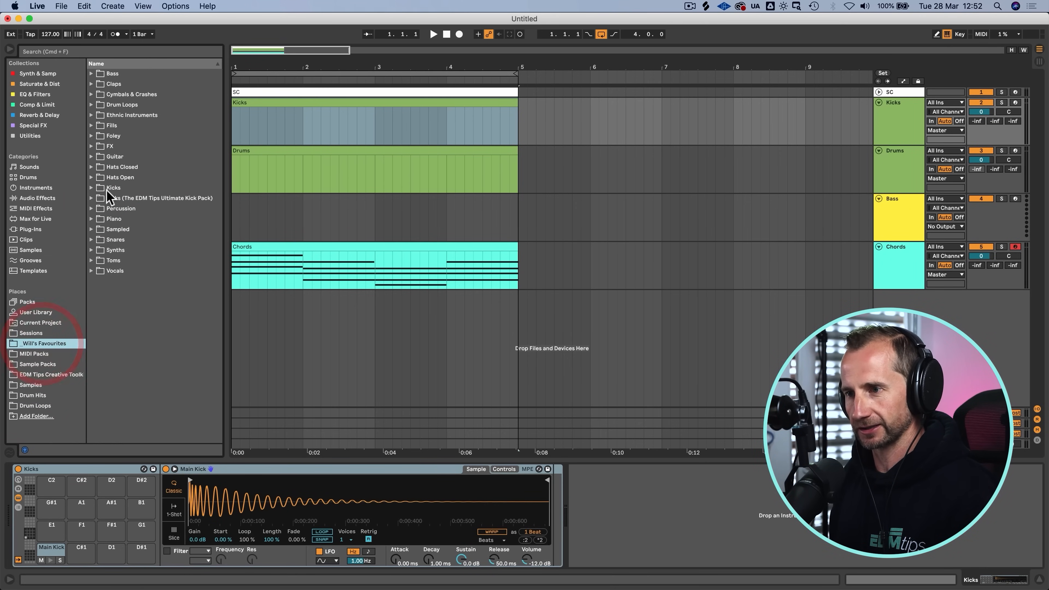
{"action": "left_click", "coordinate": [115, 197]}
{"action": "key", "text": "Right"}
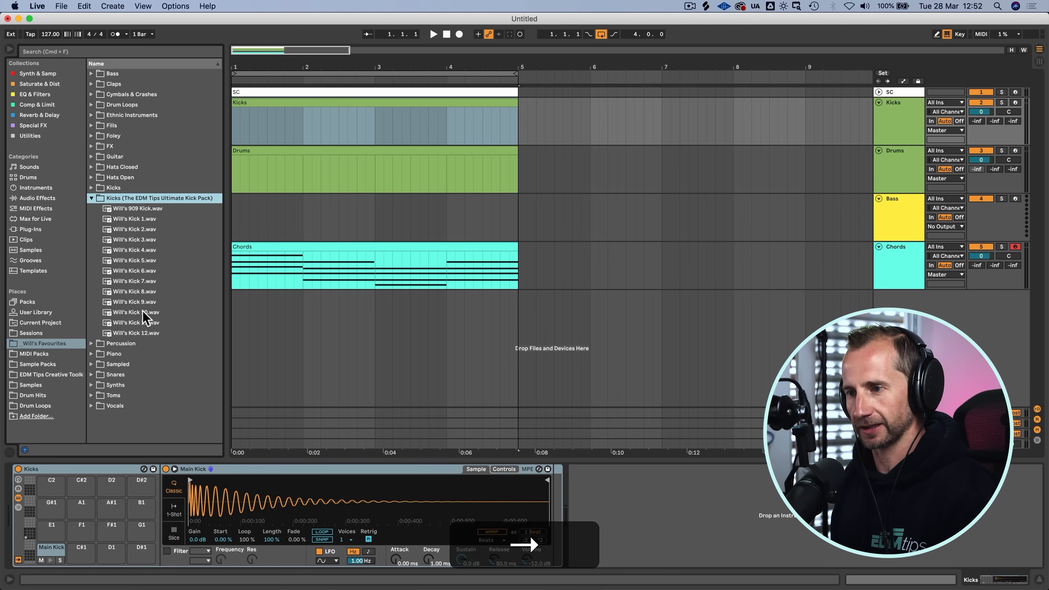
{"action": "left_click", "coordinate": [134, 333]}
{"action": "key", "text": "Up"}
{"action": "key", "text": "Up"}
{"action": "key", "text": "Up"}
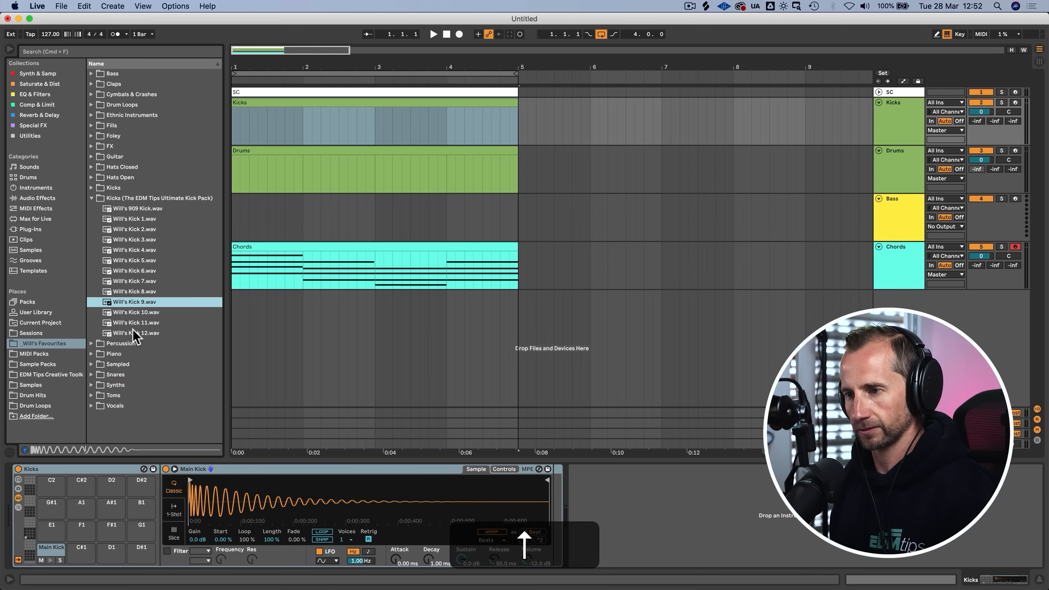
{"action": "key", "text": "Up"}
{"action": "key", "text": "Up"}
{"action": "key", "text": "Up"}
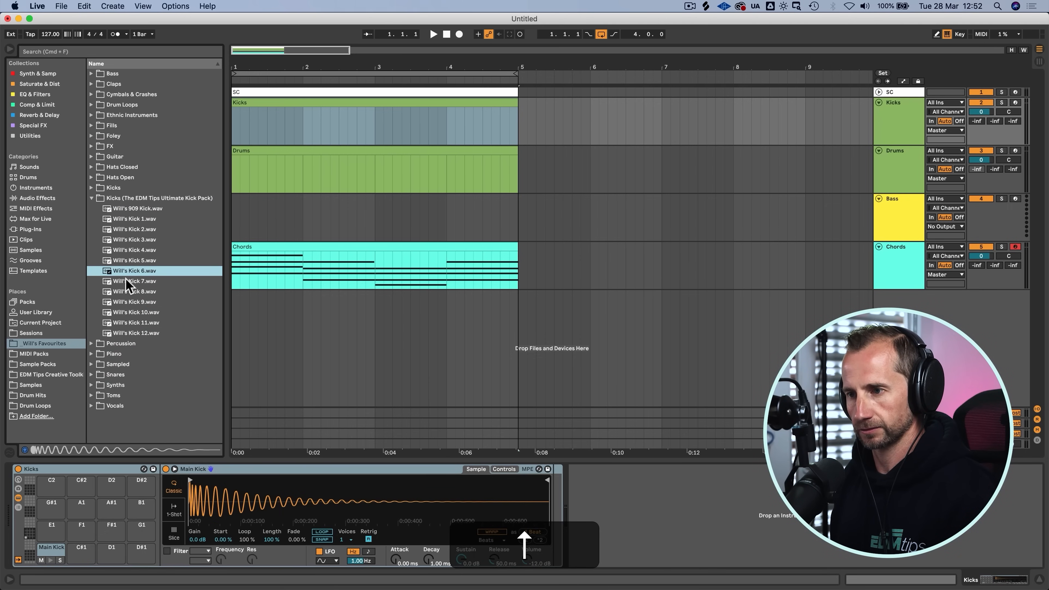
{"action": "key", "text": "Up"}
{"action": "key", "text": "Down"}
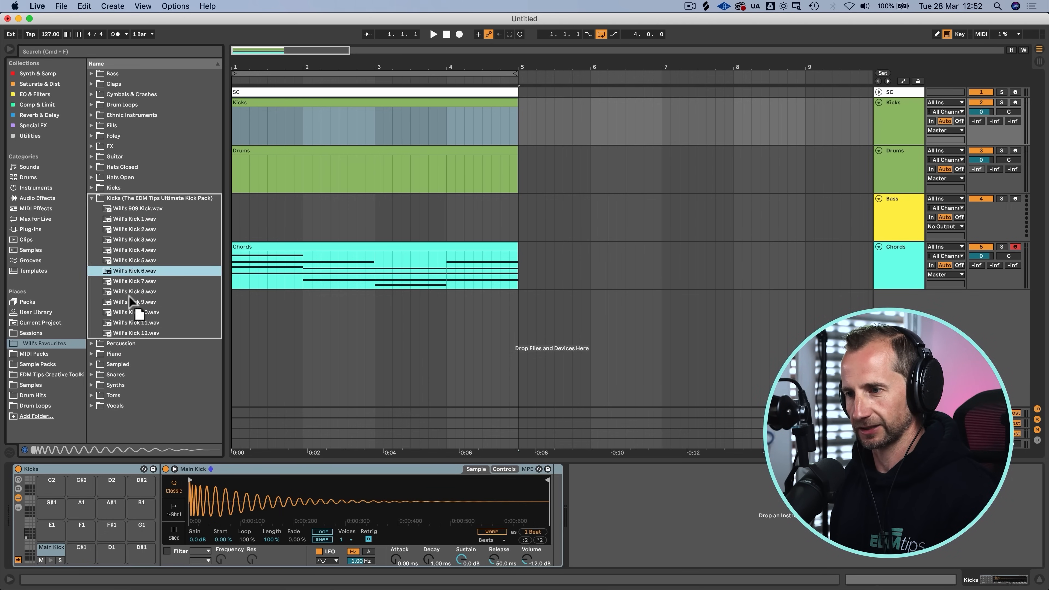
{"action": "left_click_drag", "start_coordinate": [222, 495], "coordinate": [222, 500]}
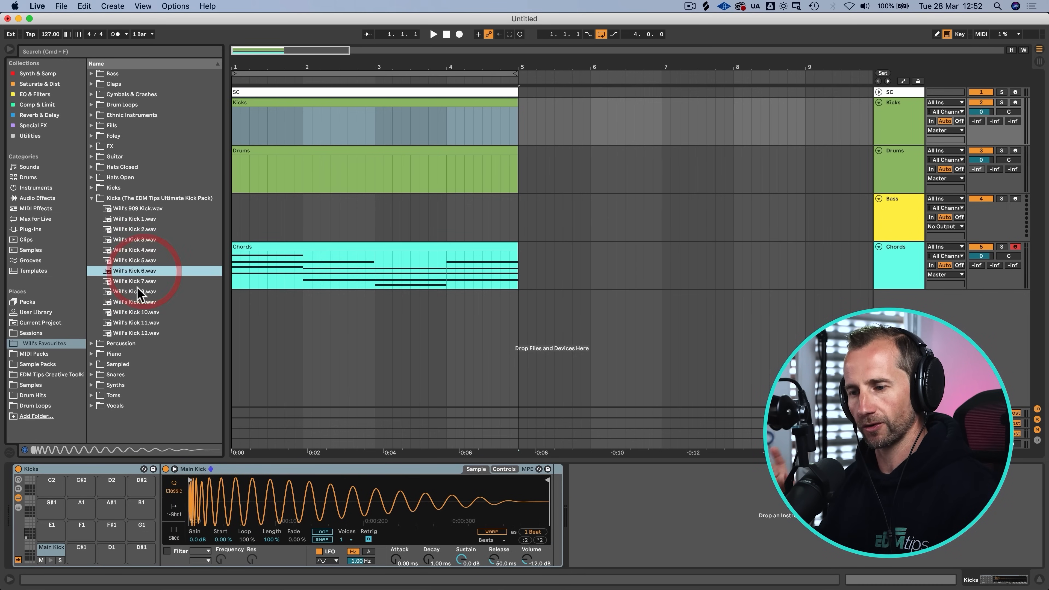
Step: Audition more kicks from the same pack and place Kick 9 on the C#1 pad beside Main Kick
{"action": "key", "text": "Down"}
{"action": "key", "text": "Down"}
{"action": "key", "text": "Down"}
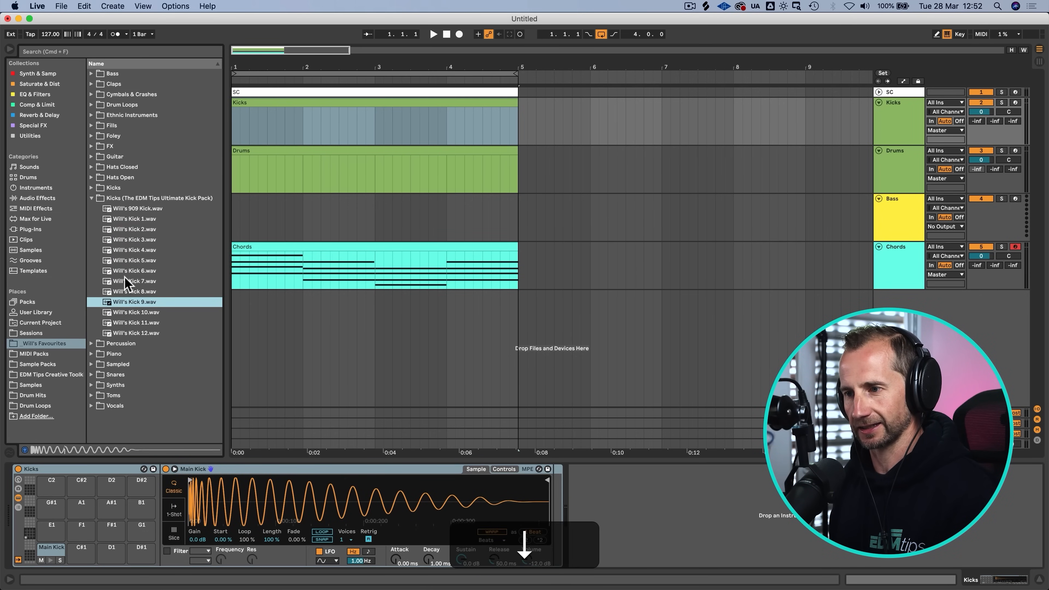
{"action": "key", "text": "Down"}
{"action": "key", "text": "Up"}
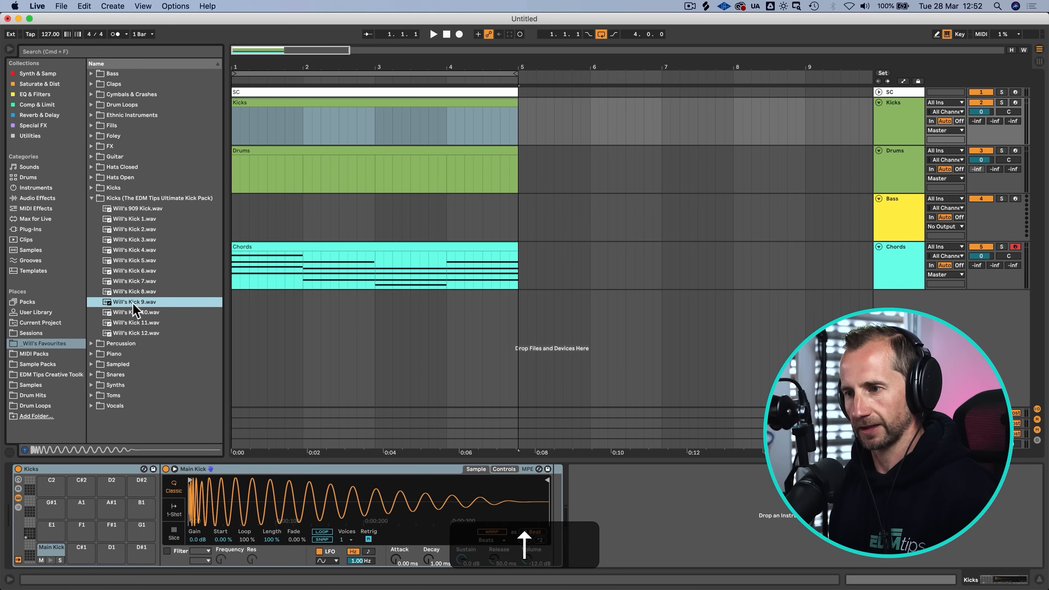
{"action": "left_click_drag", "start_coordinate": [133, 308], "coordinate": [82, 554]}
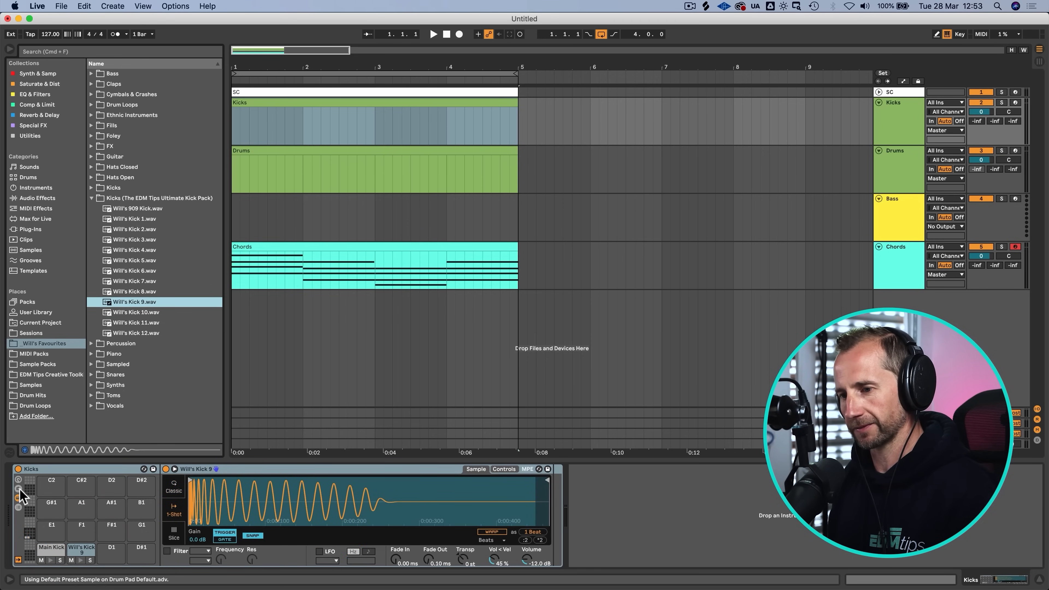
Step: Show the drum rack's chain list with input/output settings and set the Kick 9 chain to receive C1
{"action": "left_click", "coordinate": [18, 507]}
{"action": "left_click", "coordinate": [218, 524]}
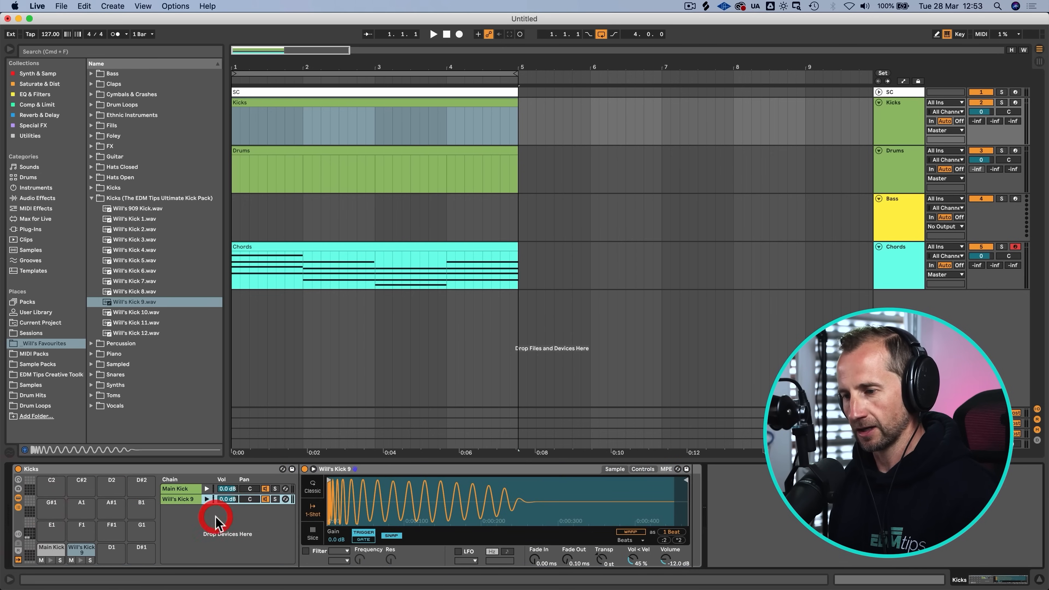
{"action": "left_click", "coordinate": [19, 535]}
{"action": "left_click", "coordinate": [221, 488]}
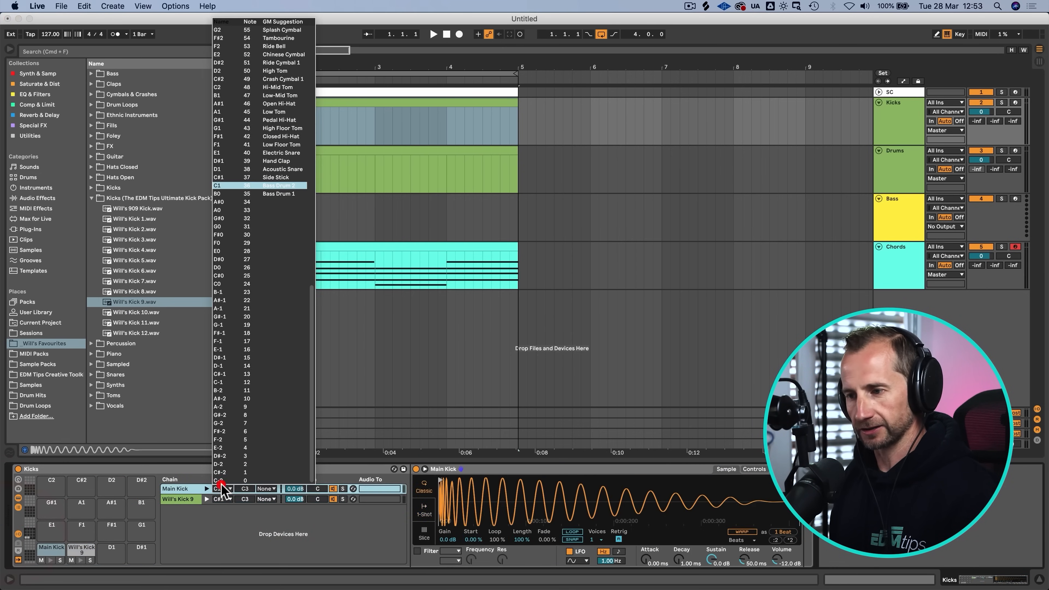
{"action": "left_click", "coordinate": [222, 492]}
{"action": "left_click", "coordinate": [222, 498]}
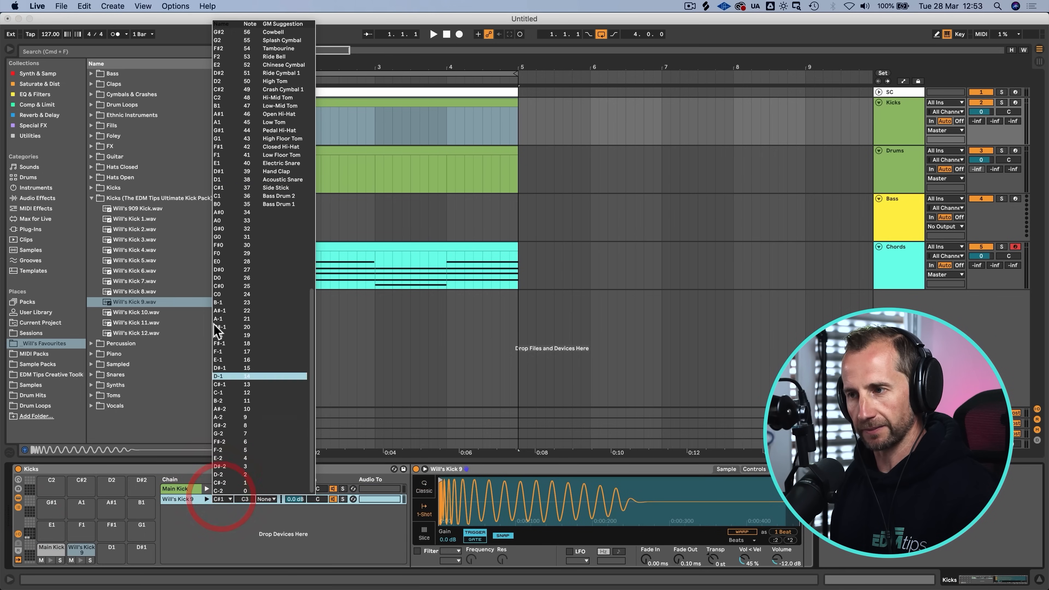
{"action": "left_click", "coordinate": [216, 196]}
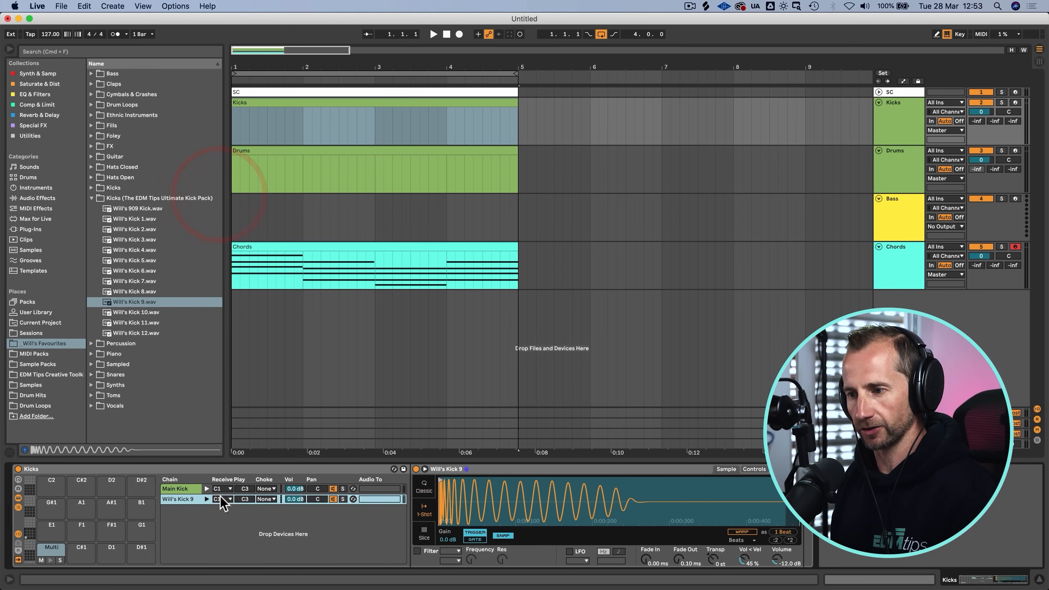
{"action": "double_click", "coordinate": [245, 150]}
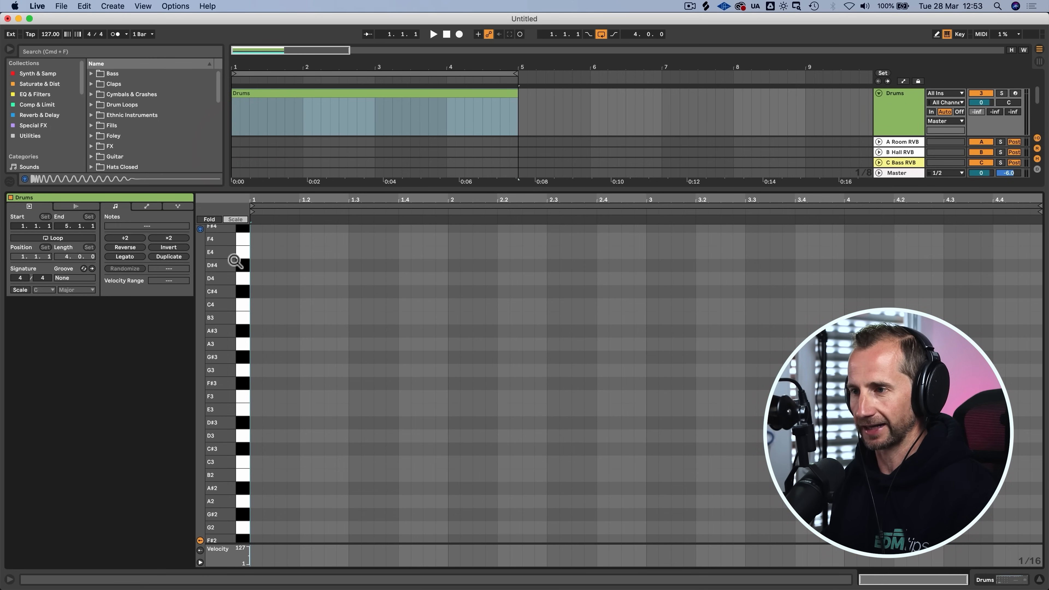
{"action": "left_click", "coordinate": [218, 223]}
{"action": "key", "text": "shift+Tab"}
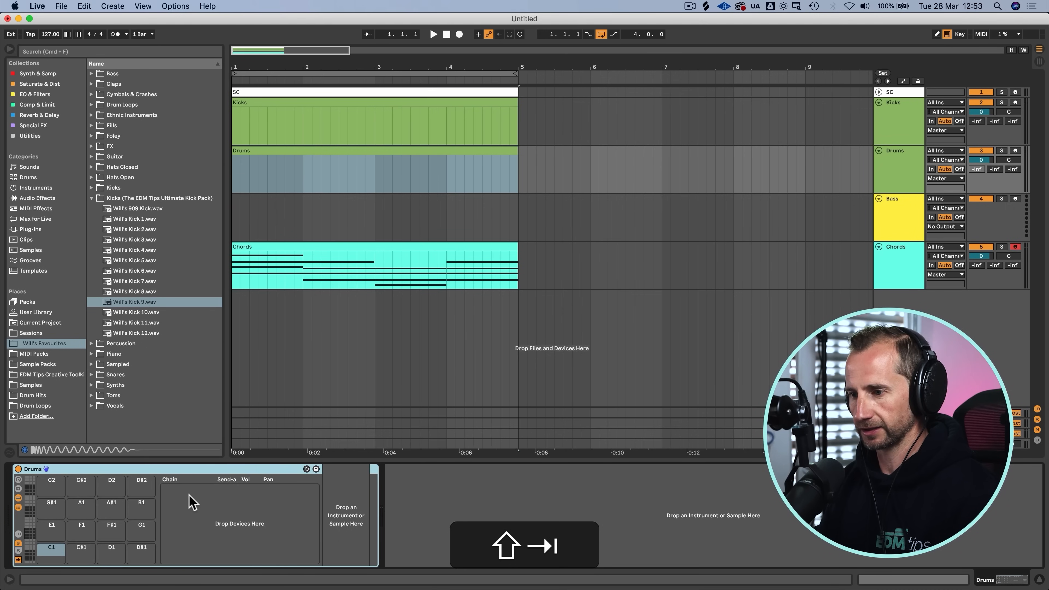
Step: Open the Kicks clip in the note editor and add an eighth-note kick hit on beat 1 of bar 1
{"action": "left_click", "coordinate": [288, 98]}
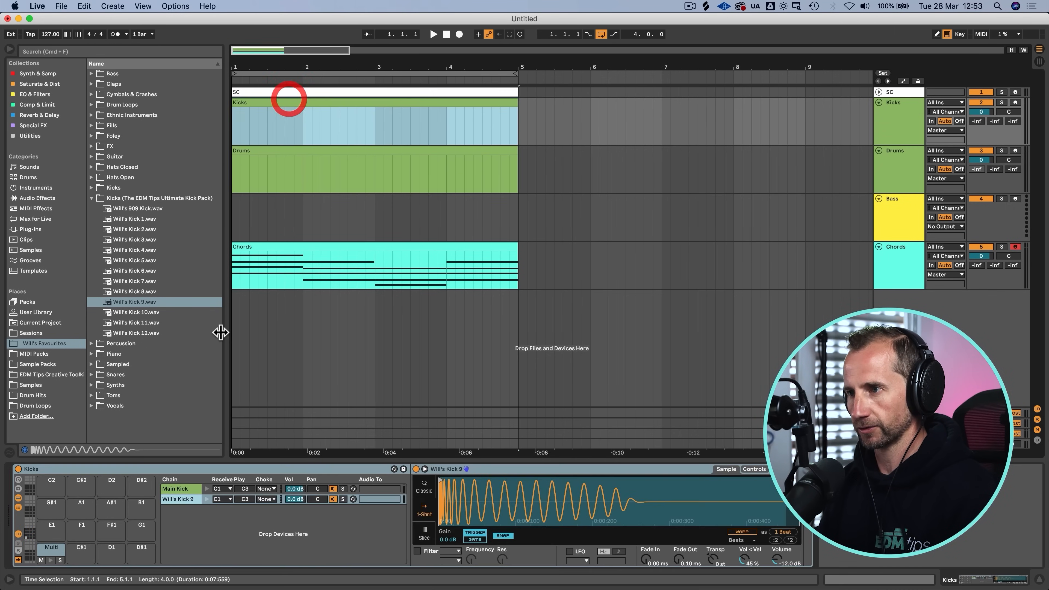
{"action": "left_click", "coordinate": [174, 489]}
{"action": "double_click", "coordinate": [281, 99]}
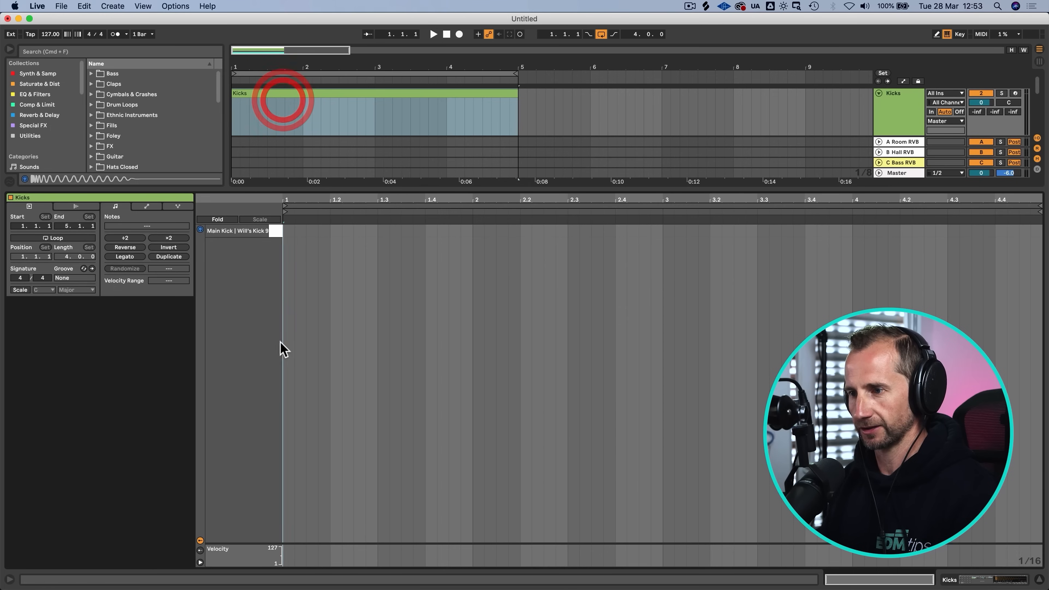
{"action": "double_click", "coordinate": [291, 231]}
{"action": "mouse_move", "coordinate": [295, 231]}
{"action": "left_mouse_down"}
{"action": "mouse_move", "coordinate": [304, 234]}
{"action": "mouse_move", "coordinate": [291, 238]}
{"action": "left_mouse_up"}
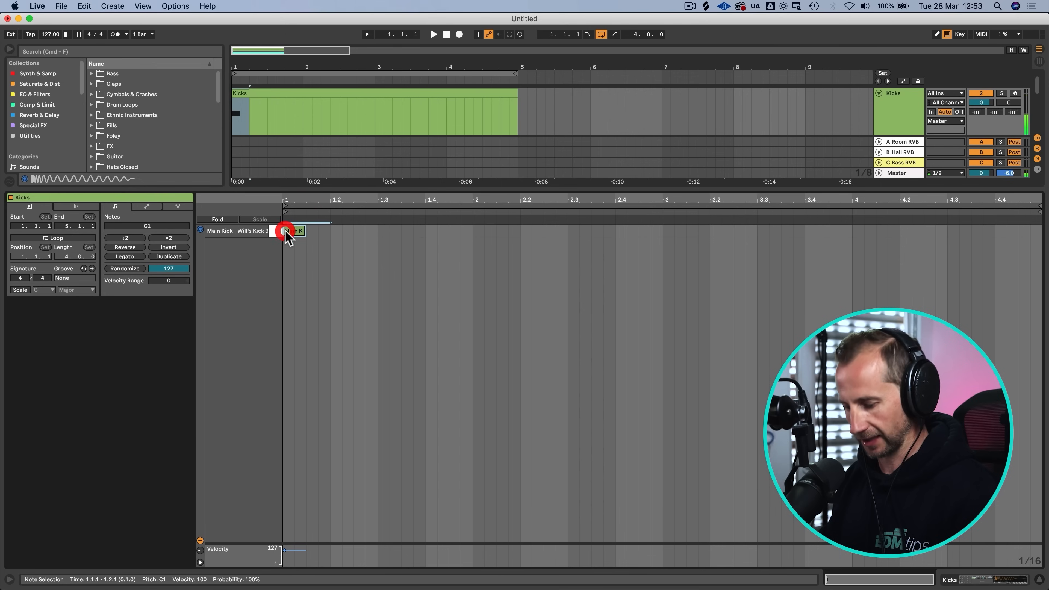
Step: Duplicate the kick note onto every beat until it fills all four bars
{"action": "key", "text": "super+d"}
{"action": "key", "text": "super+d"}
{"action": "key", "text": "super+d"}
{"action": "key", "text": "super+d"}
{"action": "key", "text": "super+d"}
{"action": "key", "text": "super+d"}
{"action": "key", "text": "super+d"}
{"action": "key", "text": "super+d"}
{"action": "key", "text": "super+d"}
{"action": "key", "text": "super+d"}
{"action": "key", "text": "super+d"}
{"action": "key", "text": "super+d"}
{"action": "key", "text": "super+d"}
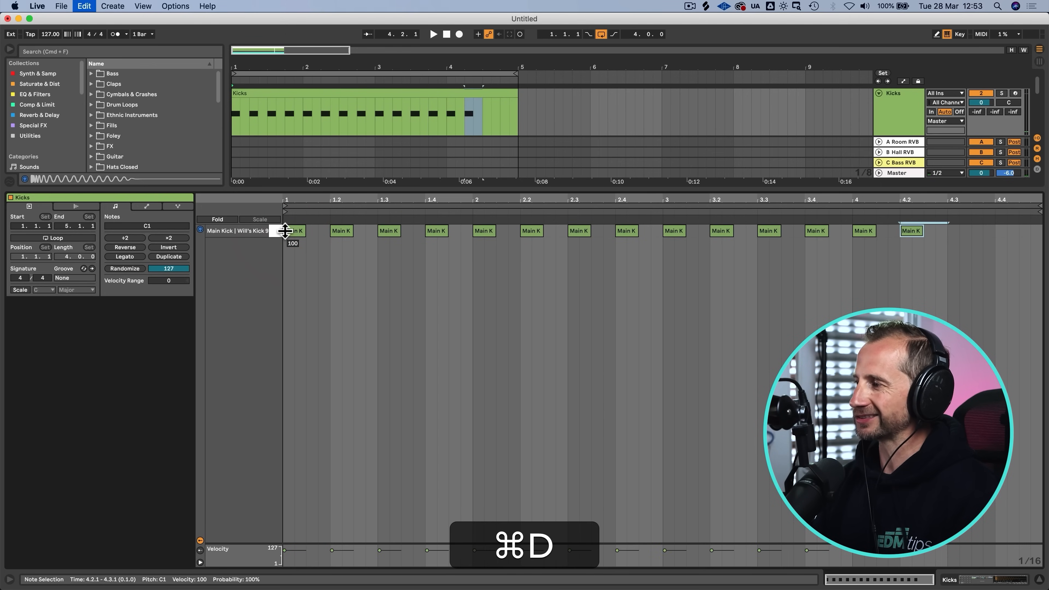
{"action": "key", "text": "super+d"}
{"action": "key", "text": "super+d"}
Step: Return to the Kicks drum rack and preview the Main Kick and Kick 9 chains separately
{"action": "key", "text": "shift+tab"}
{"action": "left_click", "coordinate": [181, 499]}
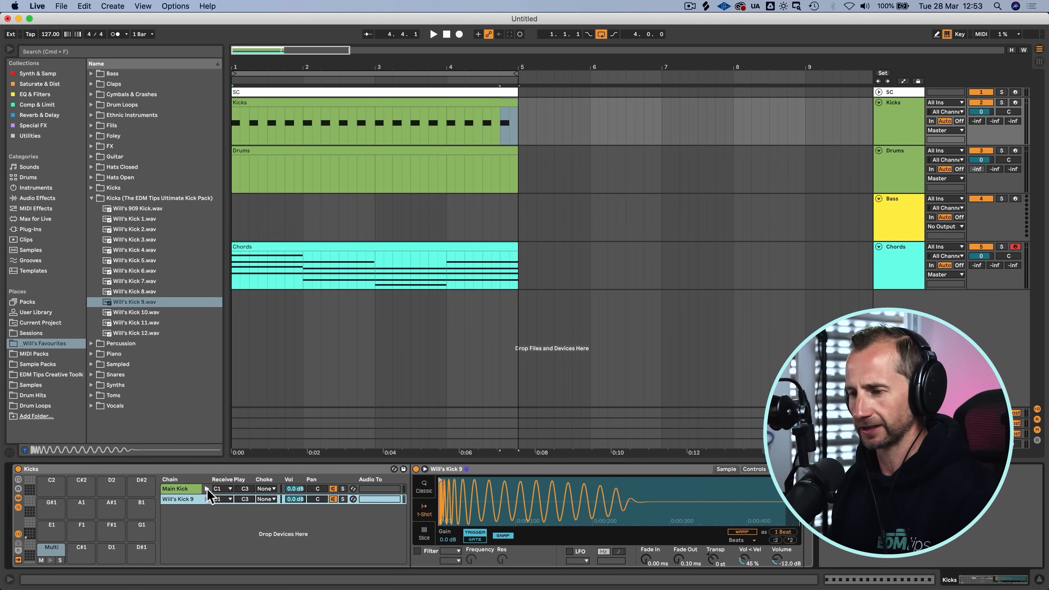
{"action": "left_click", "coordinate": [206, 489]}
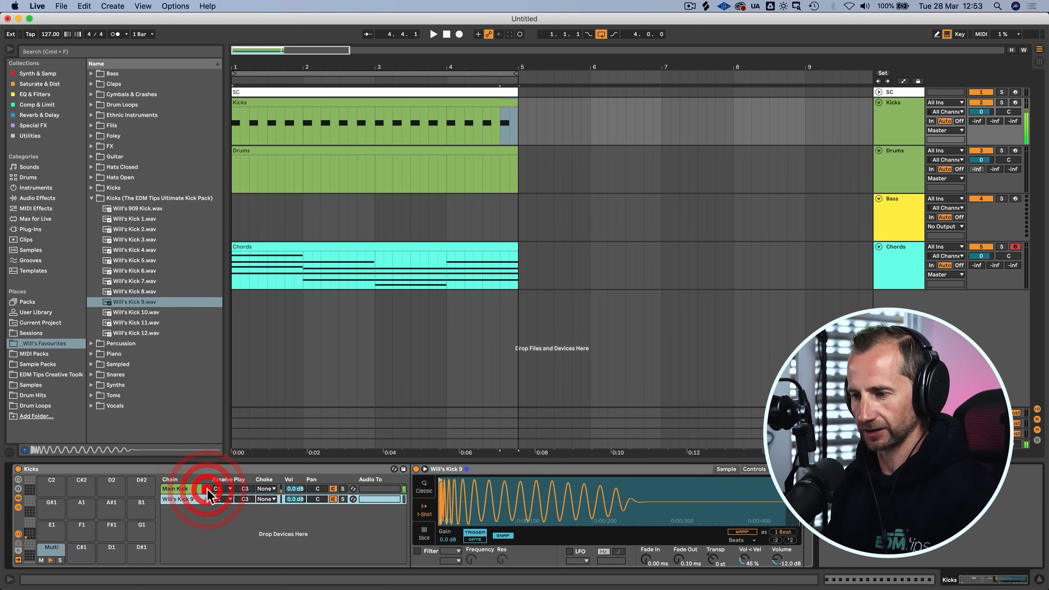
{"action": "left_click", "coordinate": [206, 500]}
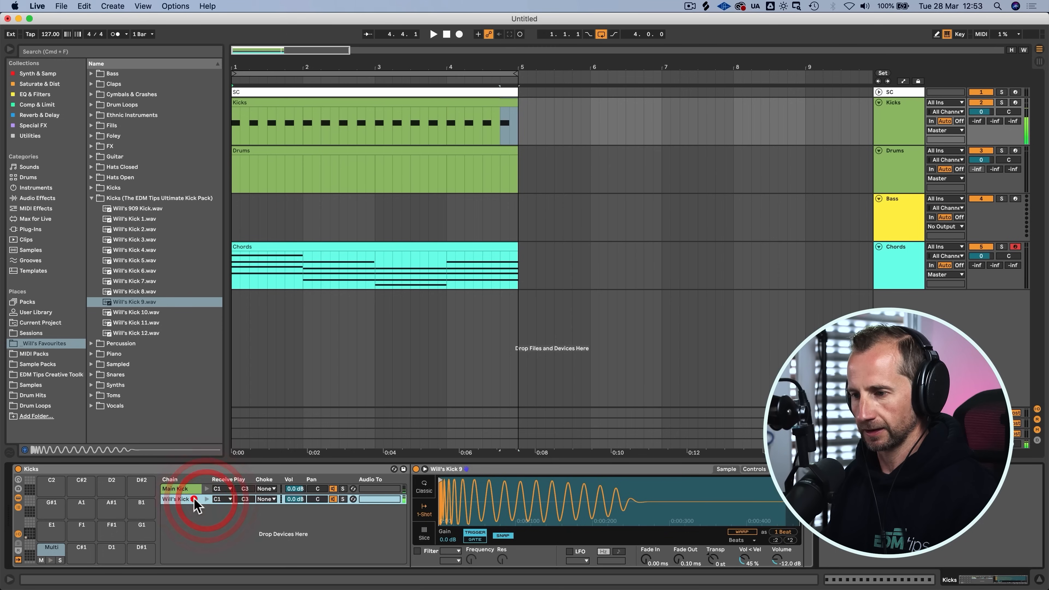
Step: Play the arrangement briefly and solo the Kicks track
{"action": "key", "text": "space"}
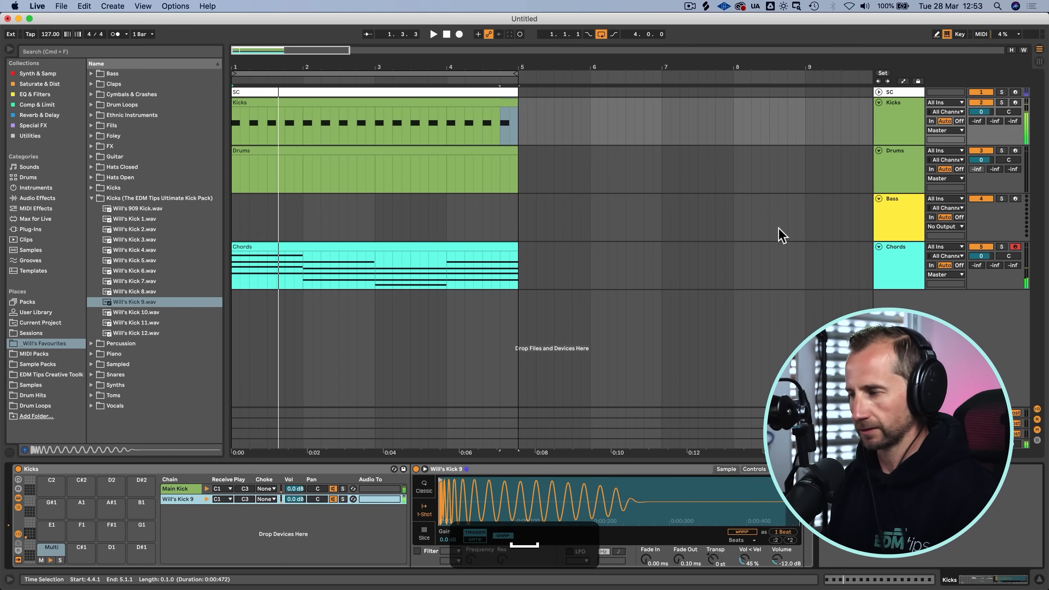
{"action": "left_click", "coordinate": [1001, 103]}
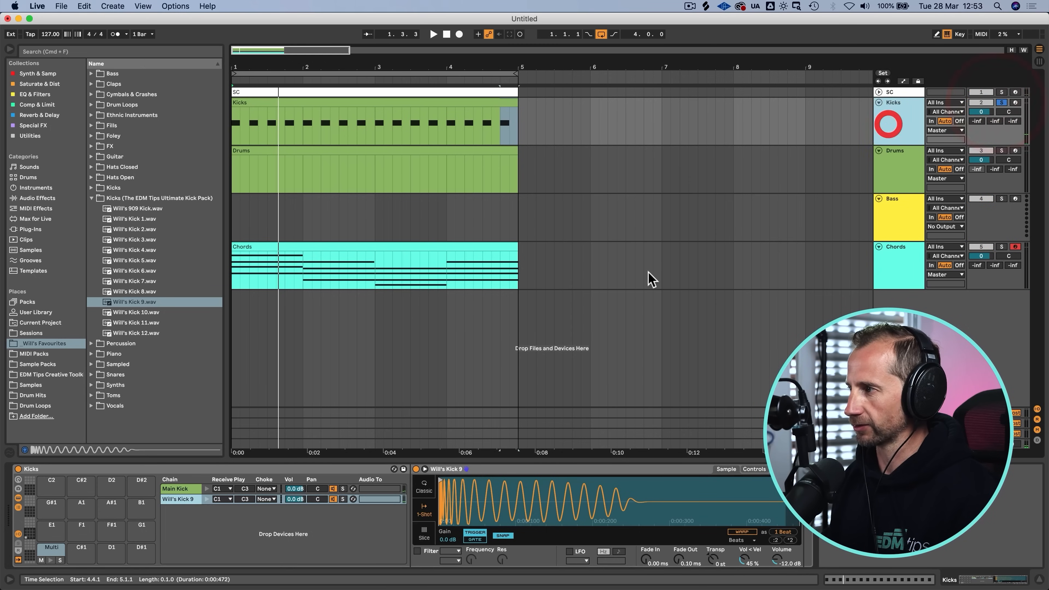
Step: Add an EQ Eight to the Will's Kick 9 chain and raise its low-cut band to about 765 Hz during playback
{"action": "left_click", "coordinate": [178, 499]}
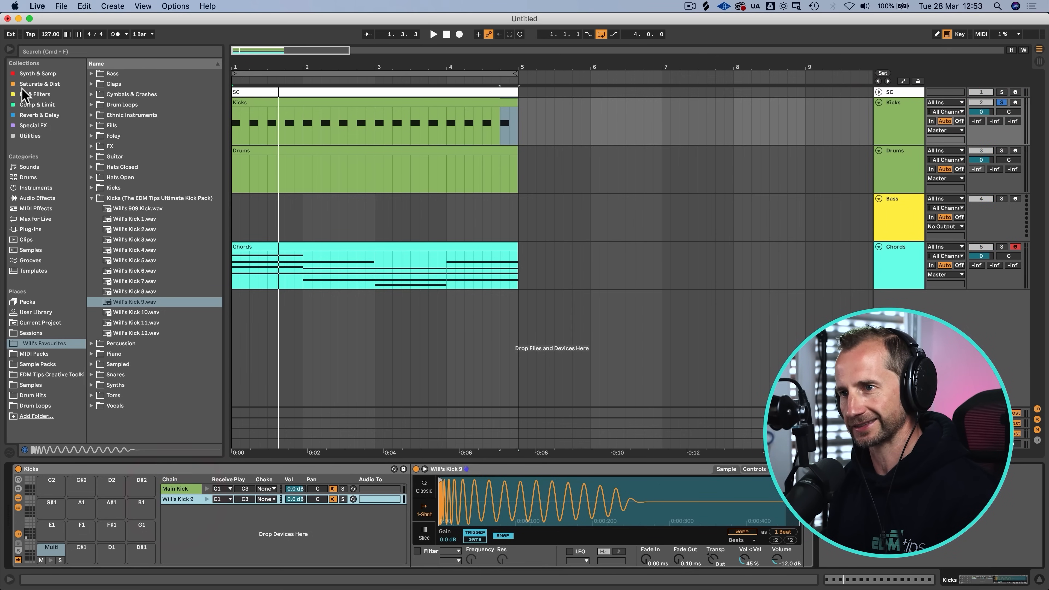
{"action": "left_click", "coordinate": [63, 95]}
{"action": "left_click_drag", "start_coordinate": [116, 84], "coordinate": [801, 506]}
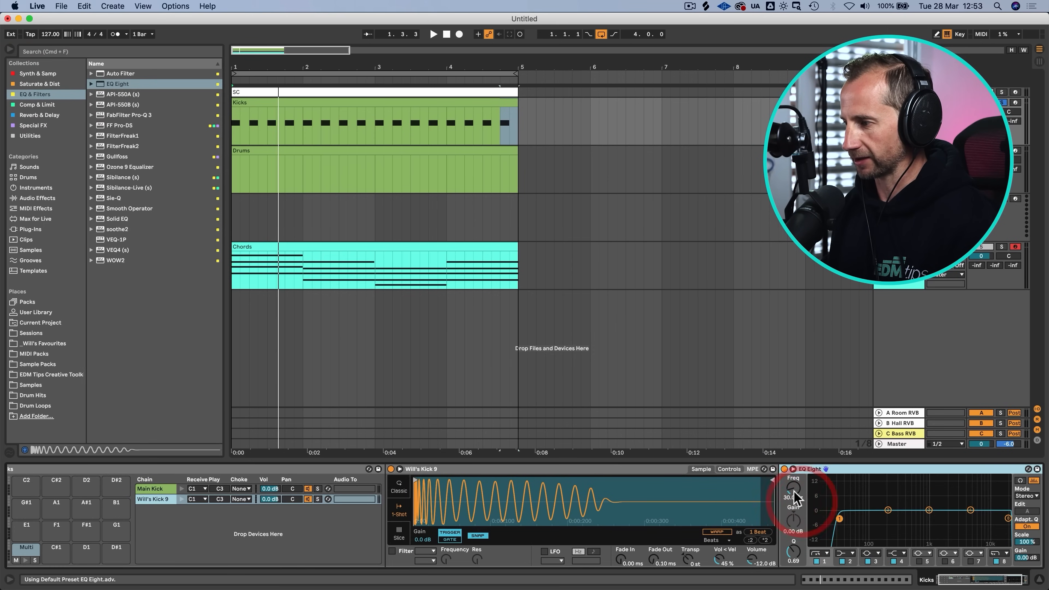
{"action": "key", "text": "space"}
{"action": "left_click_drag", "start_coordinate": [1009, 519], "coordinate": [940, 519]}
{"action": "left_click_drag", "start_coordinate": [794, 486], "coordinate": [794, 498]}
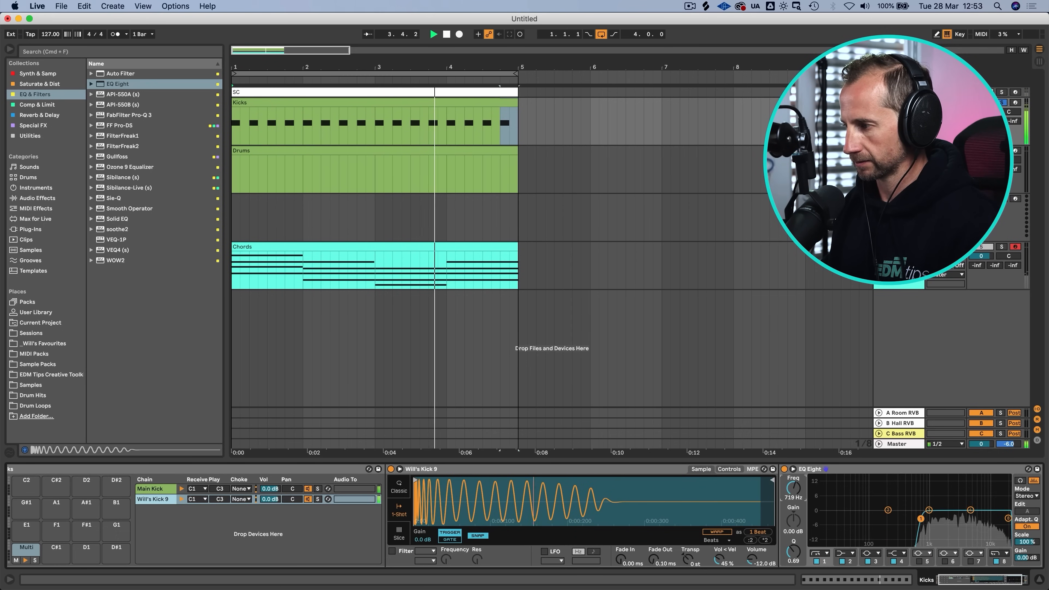
{"action": "key", "text": "space"}
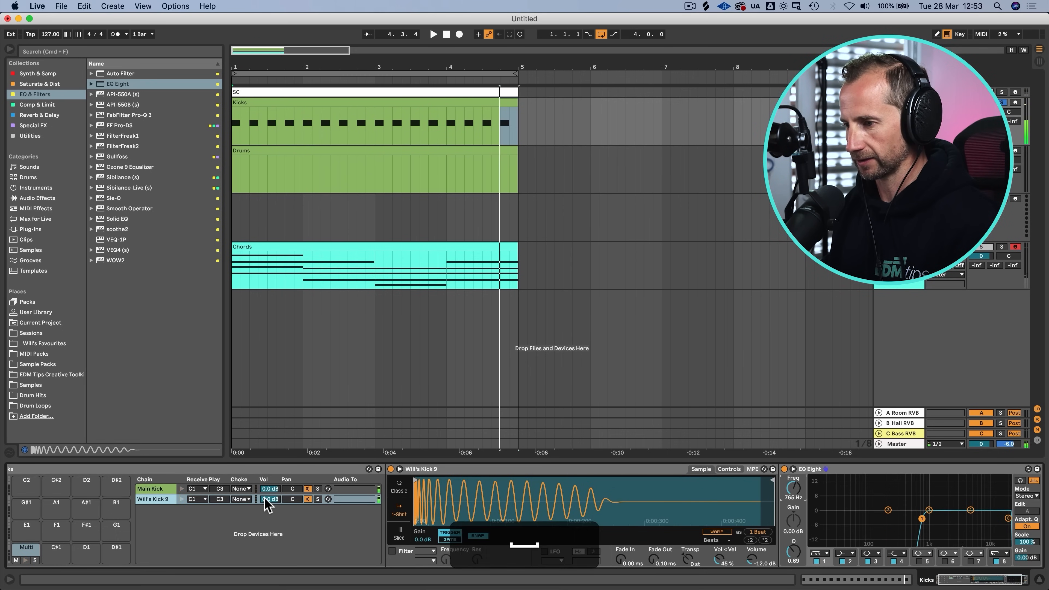
Step: Mute the Will's Kick 9 chain by ear during playback, raising its volume back to -3.7 dB to blend with the main kick
{"action": "left_click_drag", "start_coordinate": [266, 500], "coordinate": [266, 558]}
{"action": "key", "text": "space"}
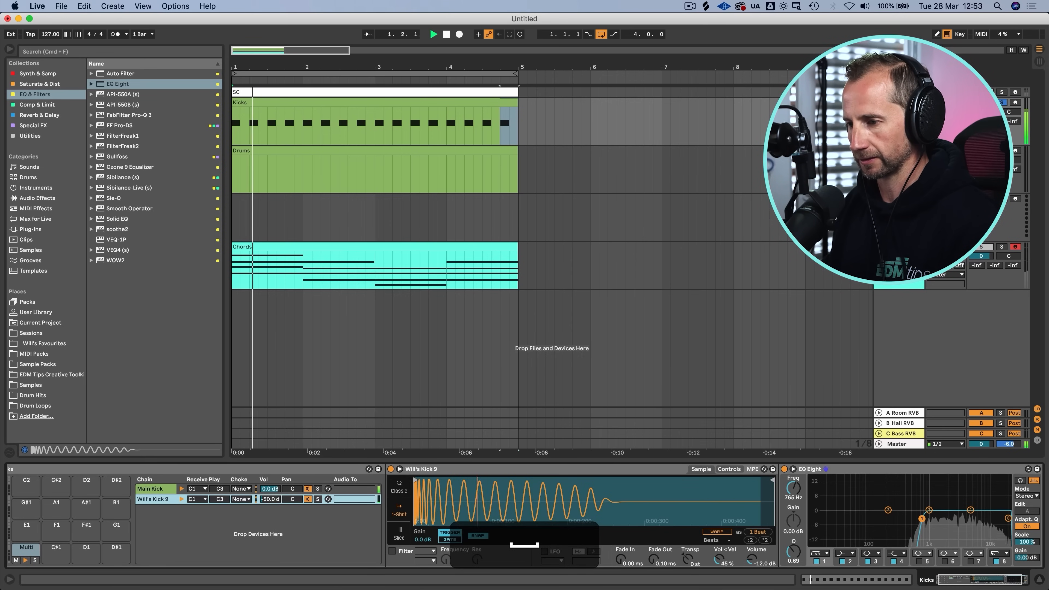
{"action": "left_click_drag", "start_coordinate": [266, 500], "coordinate": [266, 454]}
{"action": "key", "text": "space"}
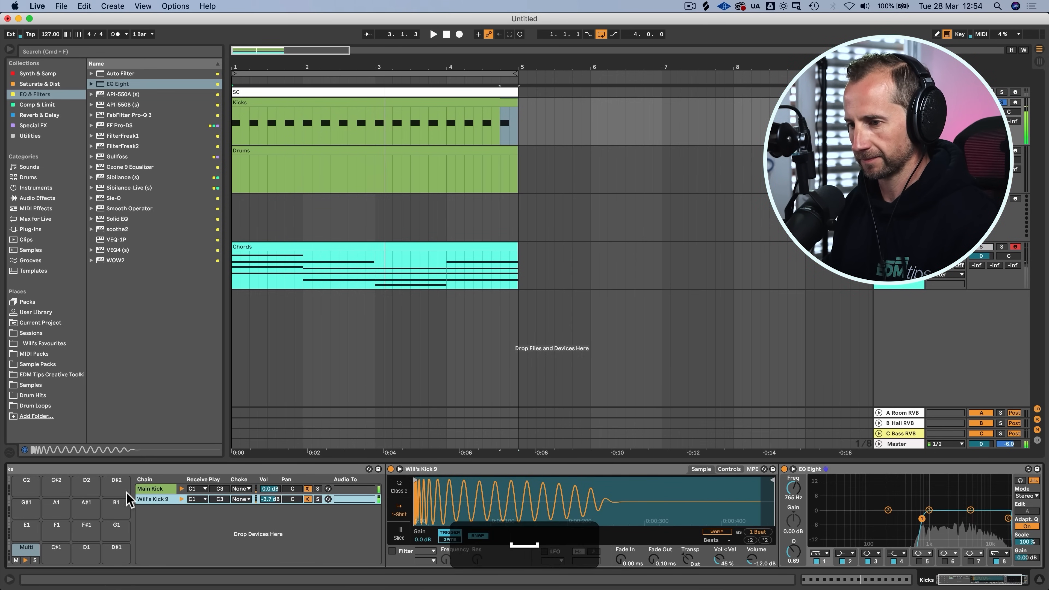
{"action": "left_click", "coordinate": [70, 468]}
{"action": "key", "text": "Delete"}
Step: Create a four-bar MIDI clip on the Bass track and name it Bass
{"action": "left_click", "coordinate": [894, 217]}
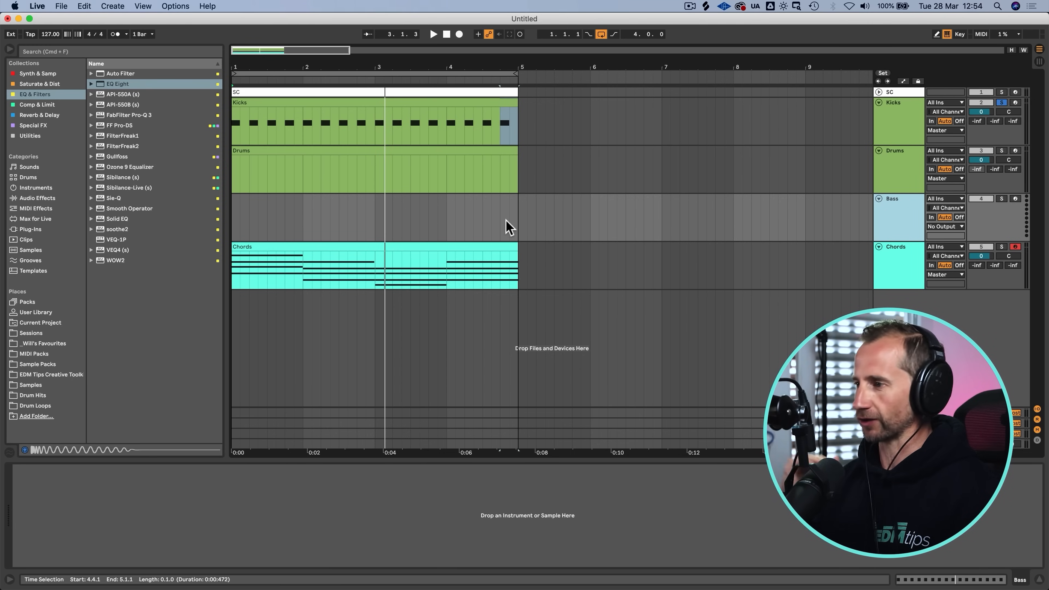
{"action": "left_click_drag", "start_coordinate": [518, 226], "coordinate": [241, 220]}
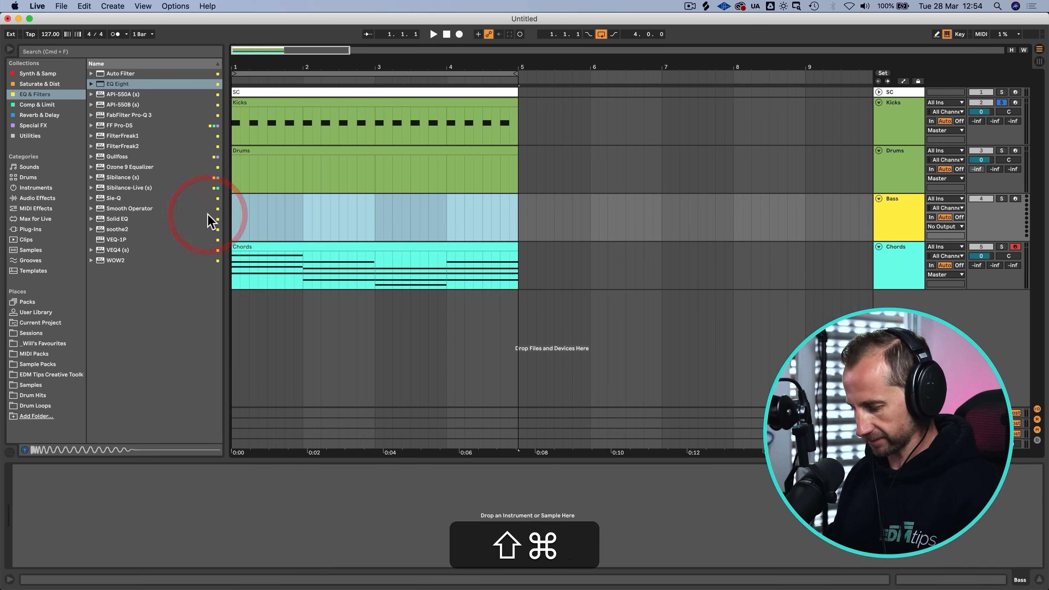
{"action": "key", "text": "shift+super+m"}
{"action": "key", "text": "super+r"}
{"action": "type", "text": "Bass"}
{"action": "key", "text": "Return"}
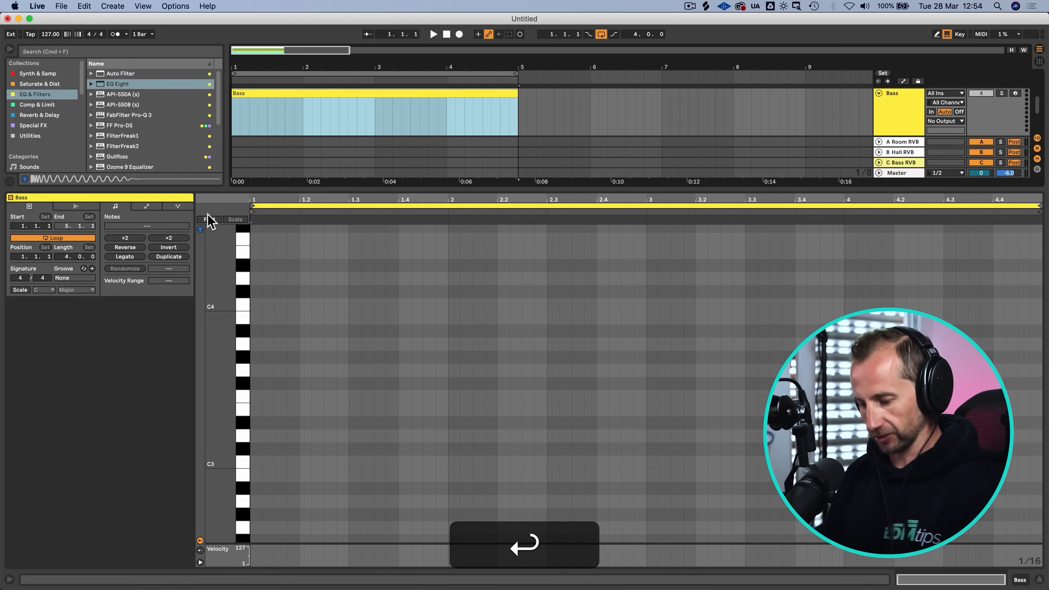
{"action": "key", "text": "shift+Tab"}
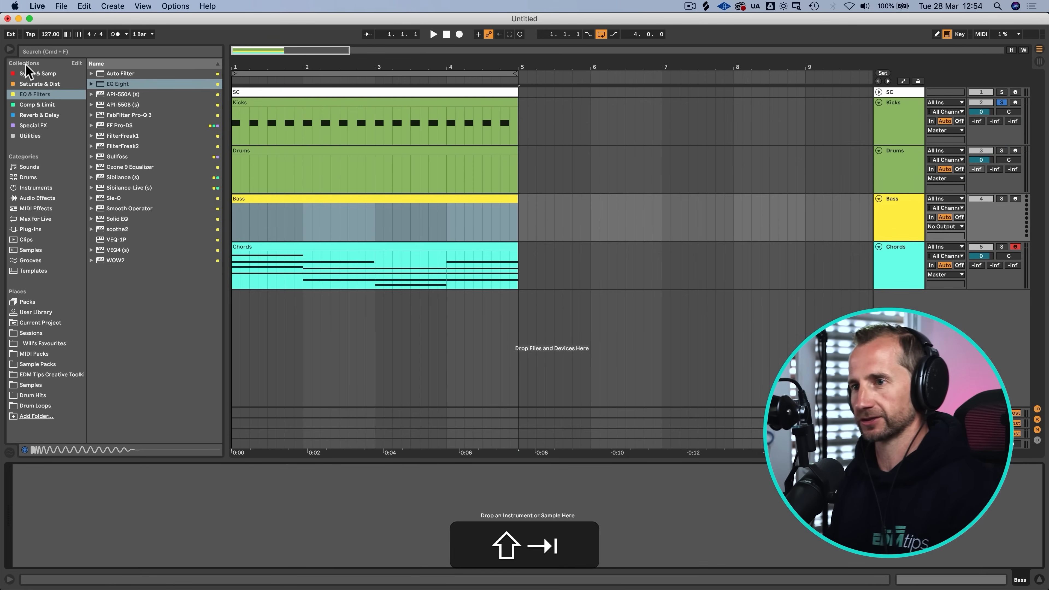
Step: Load Serum onto the Bass track, arm the track, set its volume to -7.6 dB and close the synth window
{"action": "left_click", "coordinate": [26, 74]}
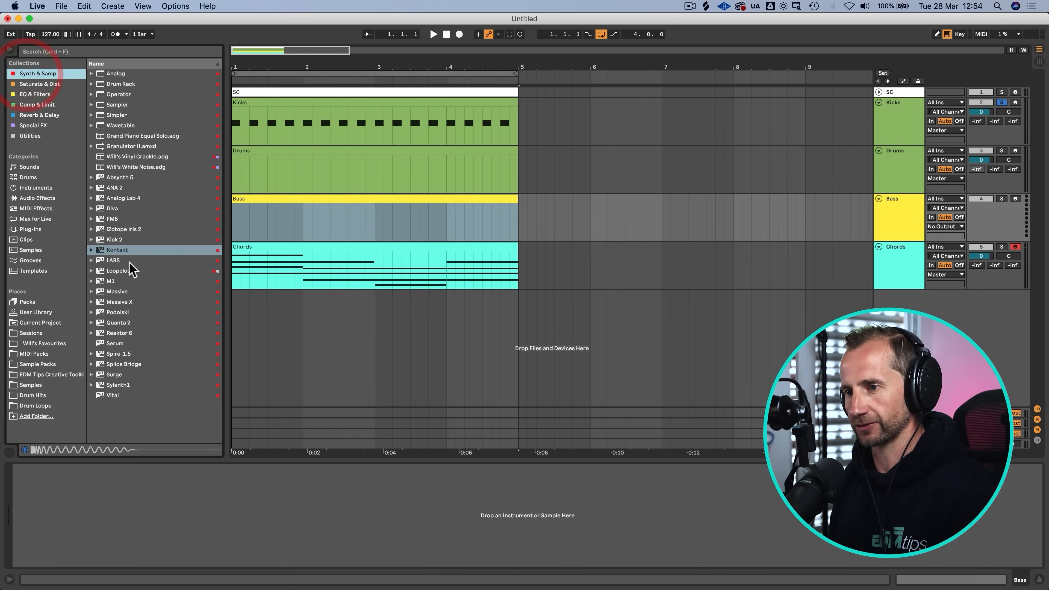
{"action": "left_click_drag", "start_coordinate": [118, 343], "coordinate": [149, 334]}
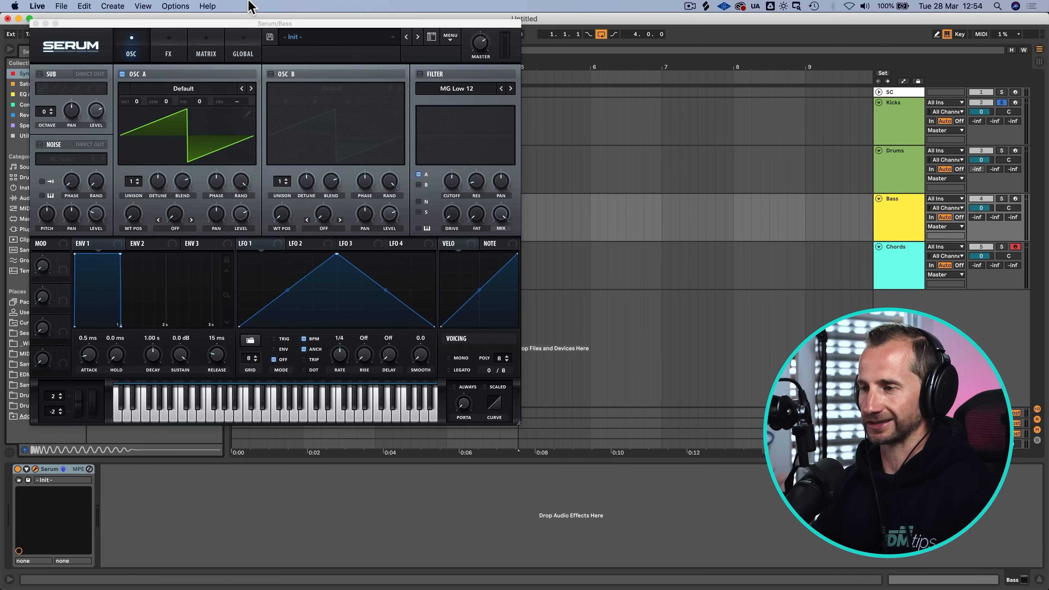
{"action": "left_click_drag", "start_coordinate": [242, 25], "coordinate": [485, 63]}
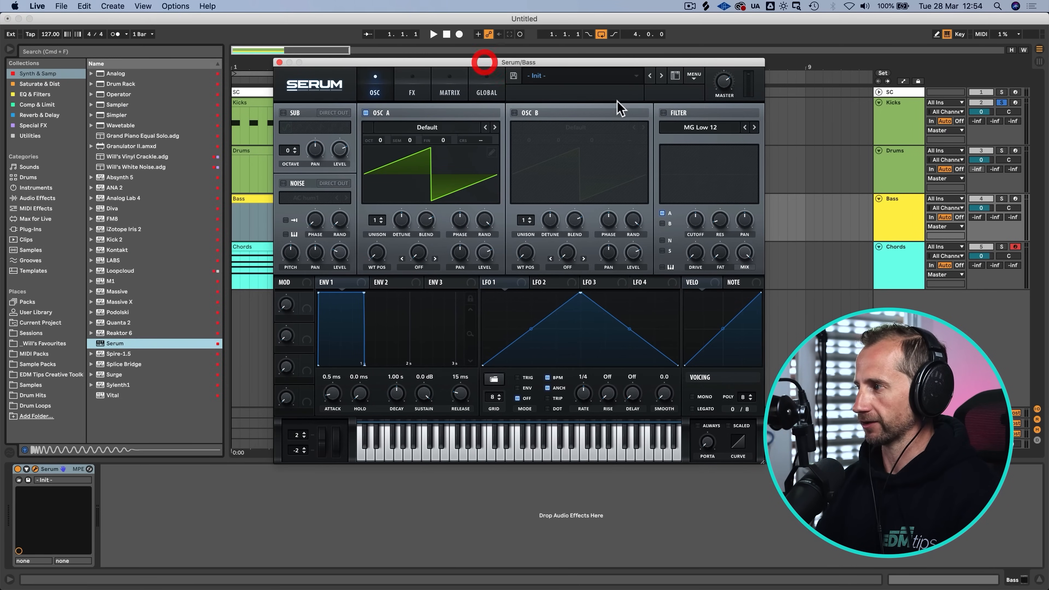
{"action": "left_click", "coordinate": [1016, 199]}
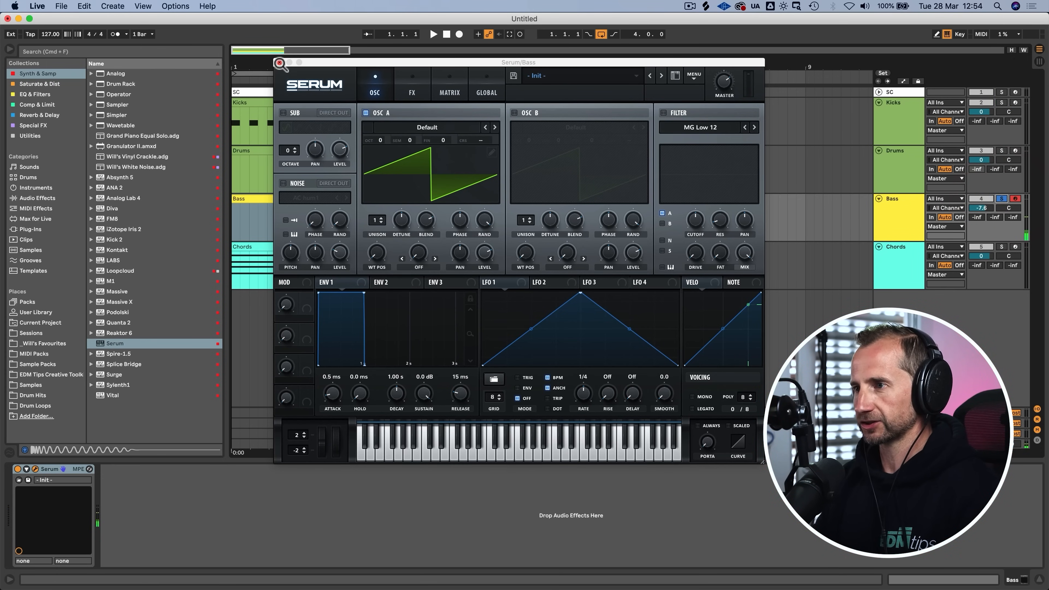
{"action": "left_click", "coordinate": [279, 62]}
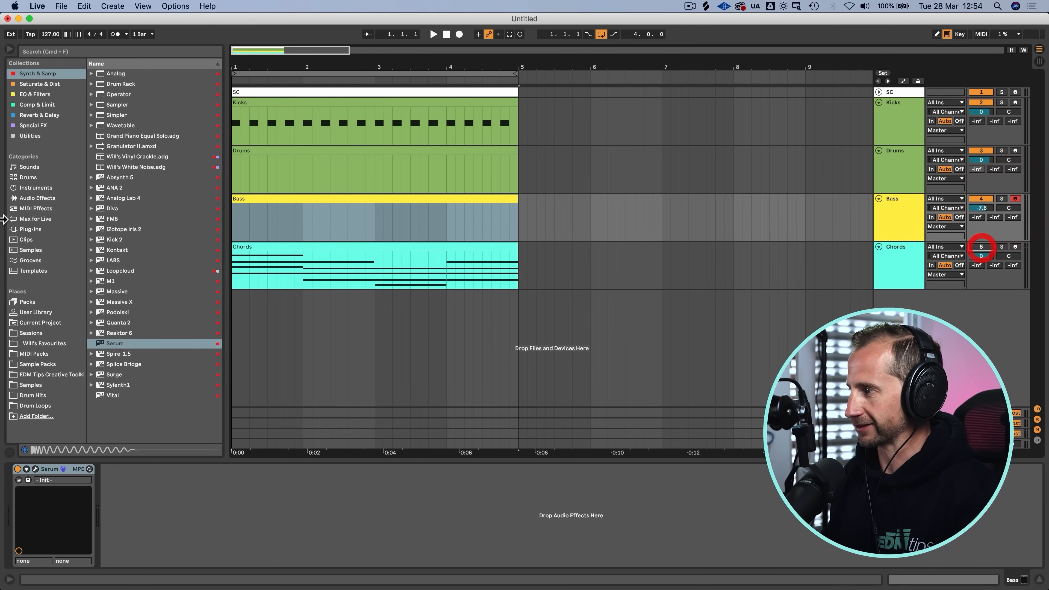
Step: Open the Bass clip, add a sixteenth-note A at 1.1.4 transposed down to A1, and preview it
{"action": "double_click", "coordinate": [228, 209]}
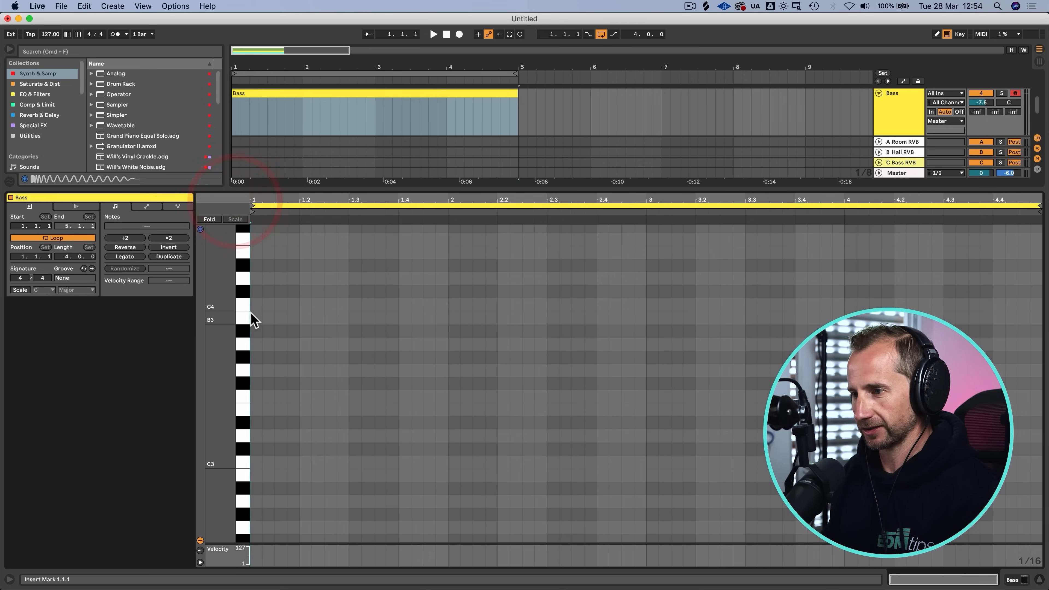
{"action": "left_click", "coordinate": [244, 348]}
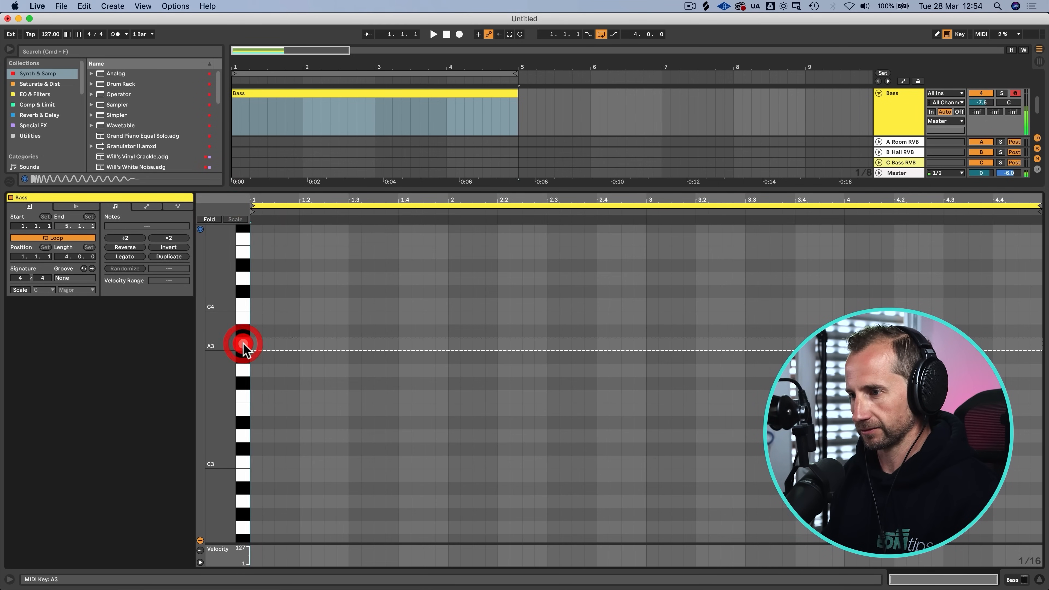
{"action": "double_click", "coordinate": [291, 345]}
{"action": "key", "text": "shift+Down"}
{"action": "key", "text": "shift+Down"}
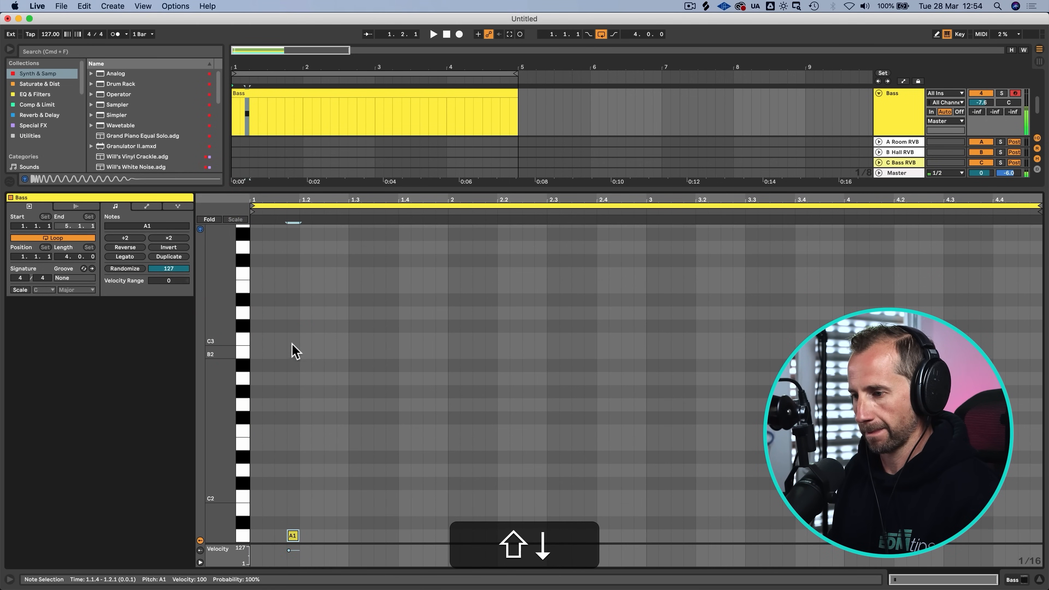
{"action": "key", "text": "shift+space"}
{"action": "key", "text": "space"}
Step: Add a second A1 note at 1.2.2 and transpose both bass notes down an octave to A0
{"action": "scroll", "coordinate": [300, 391], "scroll_direction": "down", "scroll_amount": 4}
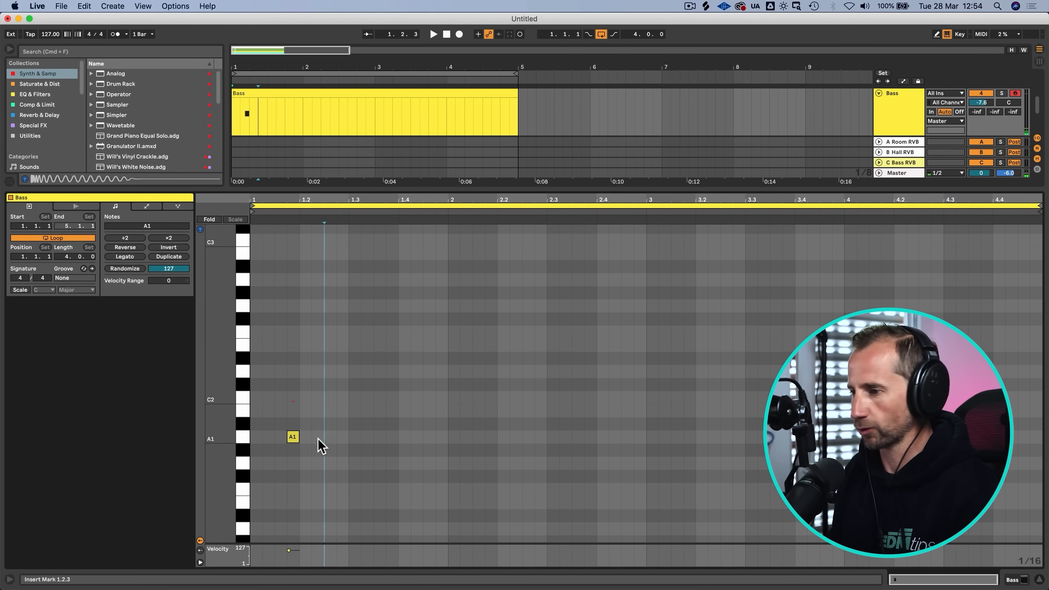
{"action": "double_click", "coordinate": [317, 437]}
{"action": "key", "text": "p"}
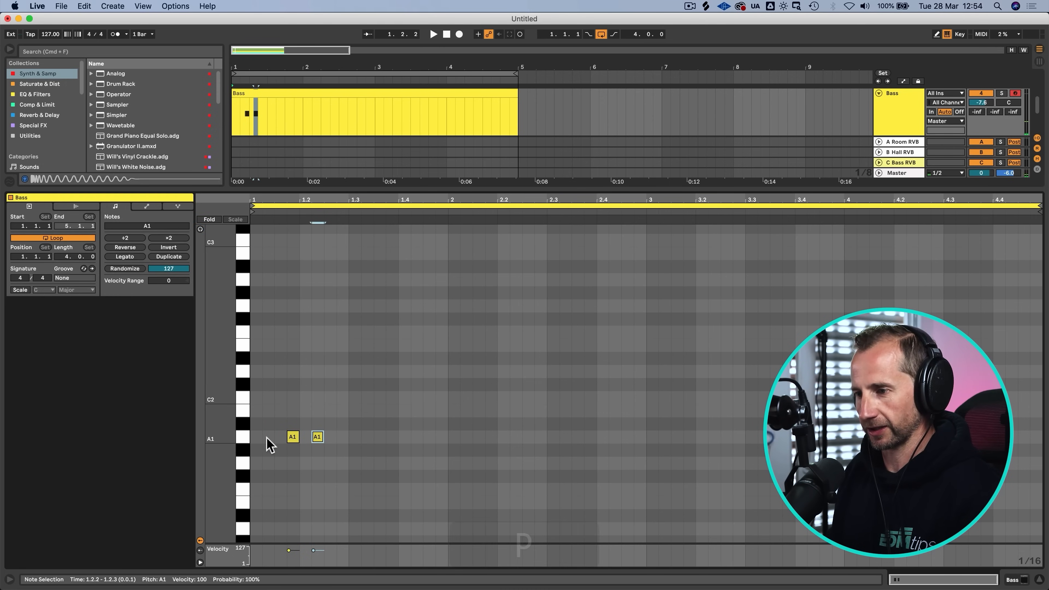
{"action": "left_click_drag", "start_coordinate": [253, 439], "coordinate": [335, 442]}
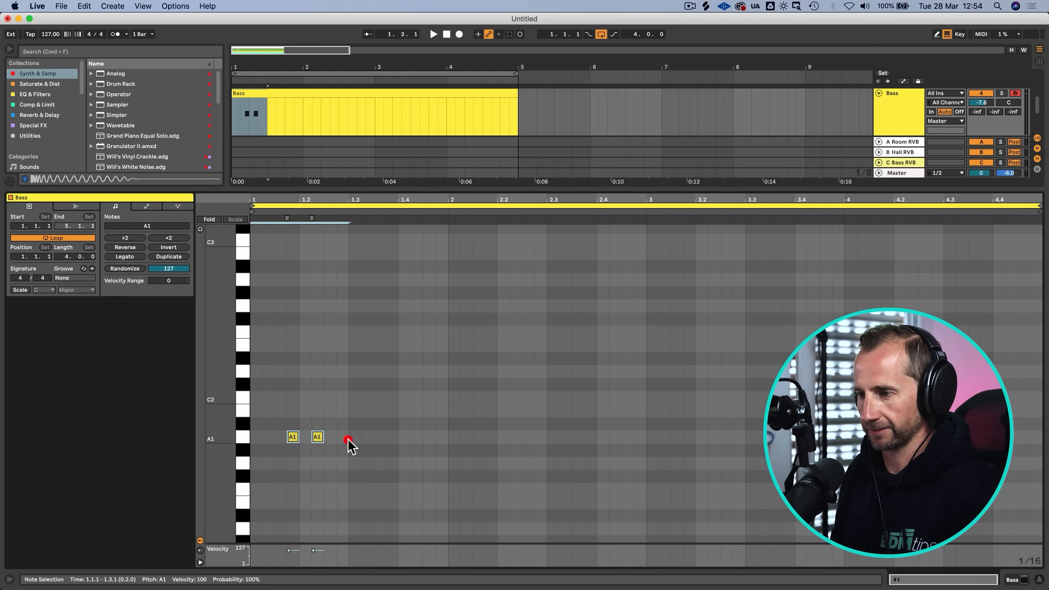
{"action": "key", "text": "shift+Down"}
{"action": "key", "text": "space"}
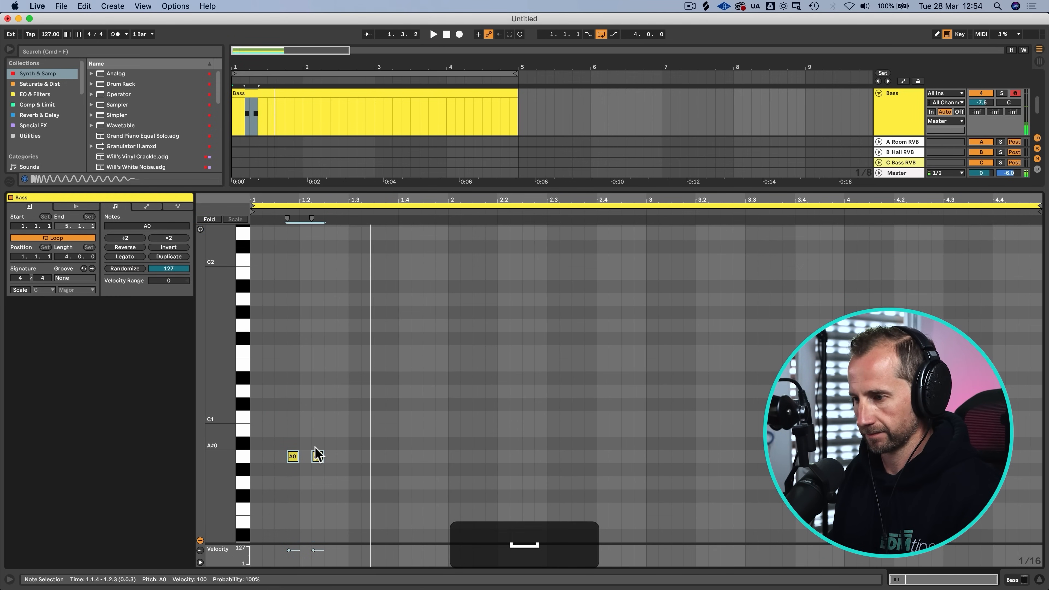
Step: Add two more sixteenth-note A0 hits at 1.3.3 and 1.4.4 to complete the one-bar bass pattern
{"action": "left_click", "coordinate": [324, 441]}
{"action": "left_click", "coordinate": [367, 458]}
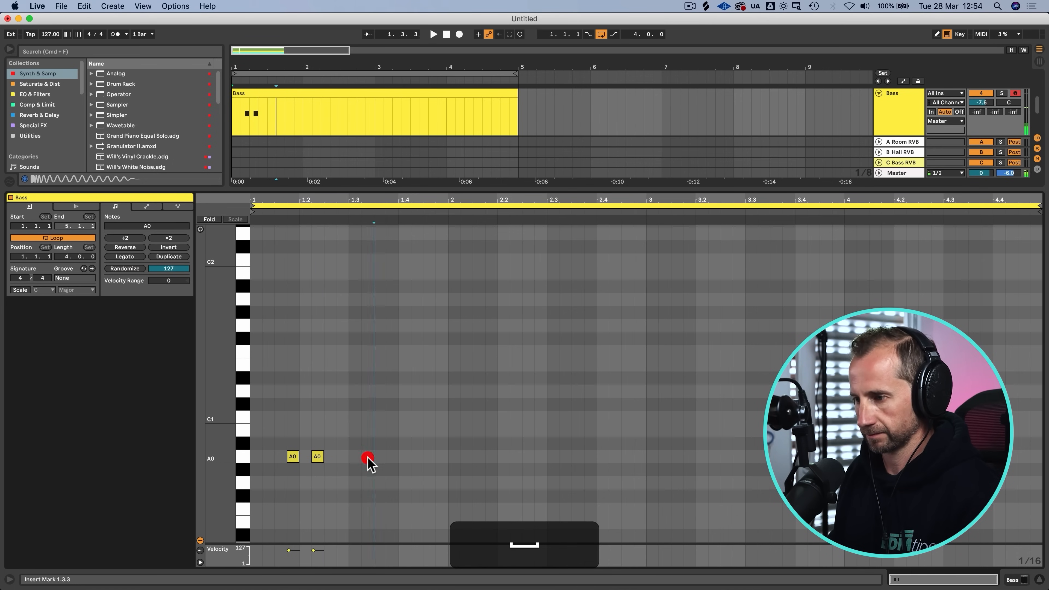
{"action": "double_click", "coordinate": [369, 458]}
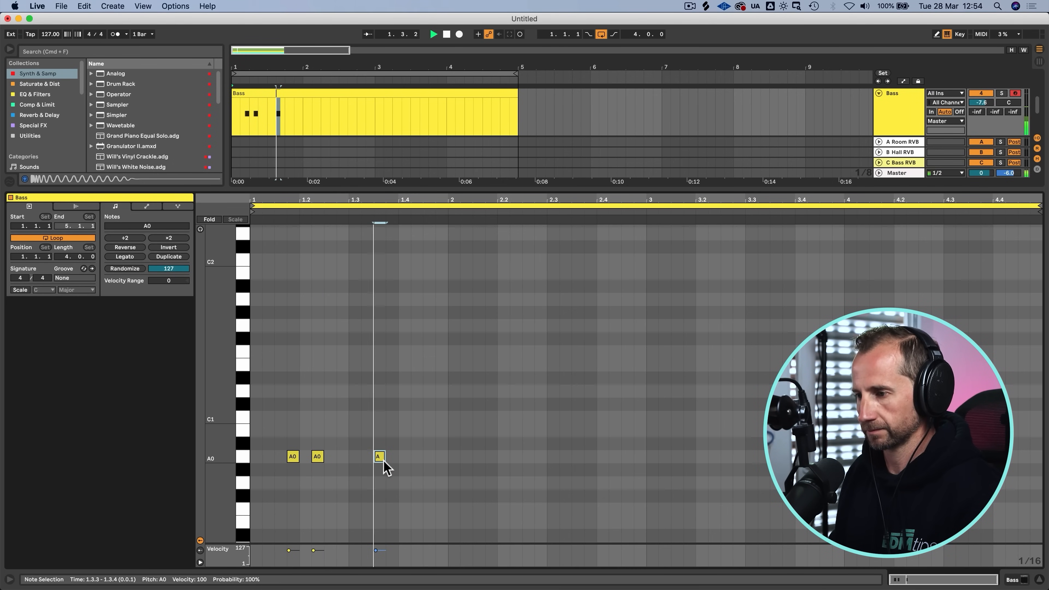
{"action": "double_click", "coordinate": [445, 455]}
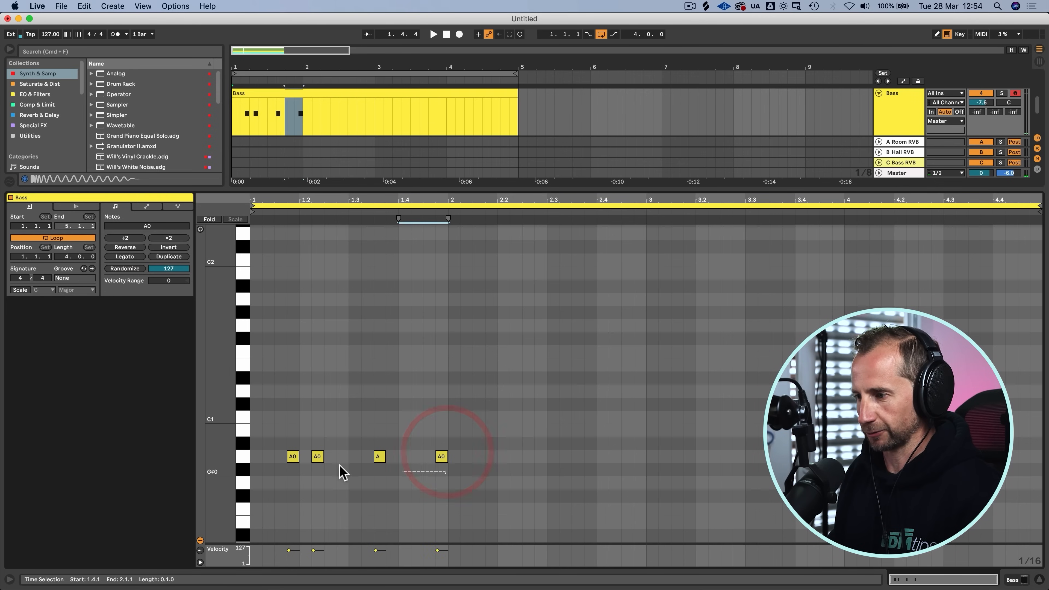
Step: Duplicate the one-bar bass pattern until it fills all four bars and return to the Bass track's devices
{"action": "left_click_drag", "start_coordinate": [342, 471], "coordinate": [251, 445]}
{"action": "key", "text": "super+d"}
{"action": "key", "text": "super+d"}
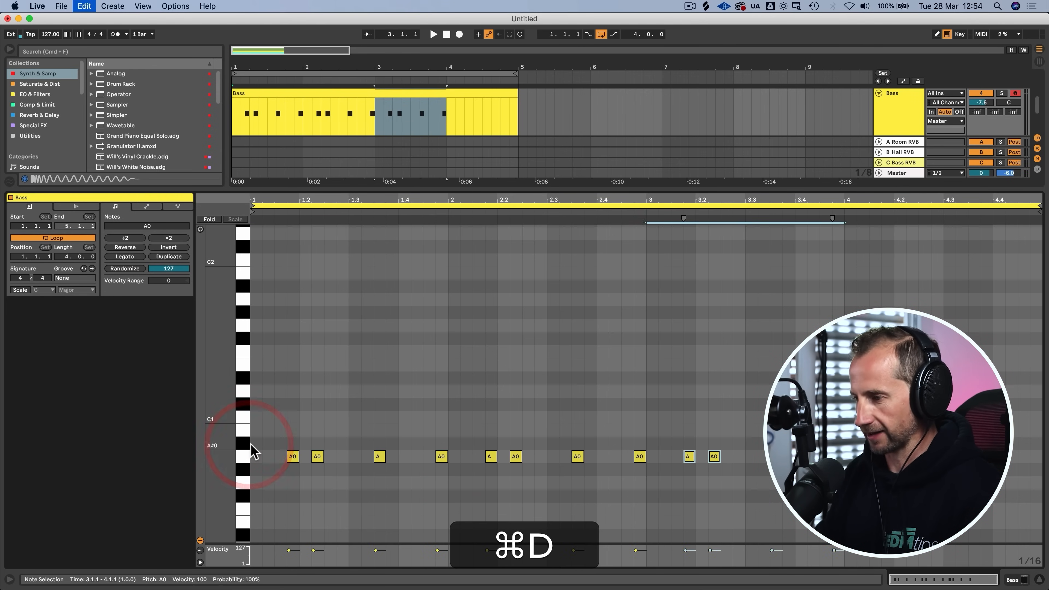
{"action": "key", "text": "super+d"}
{"action": "key", "text": "shift+super+Tab"}
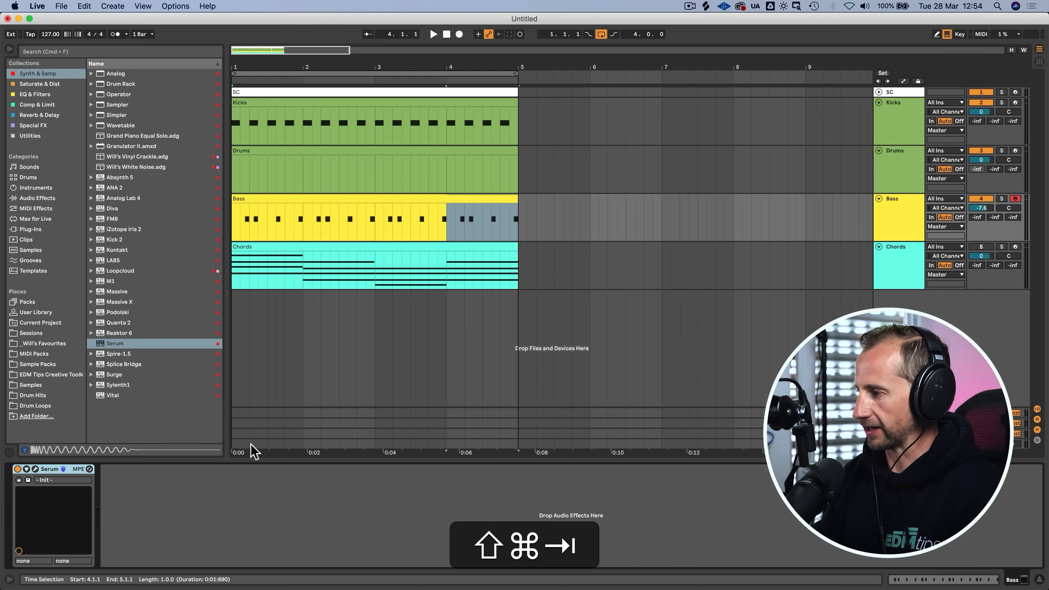
Step: Open Serum on the Bass track, enable the sub oscillator at full level, turn Osc A off and set voicing to mono
{"action": "left_click", "coordinate": [35, 468]}
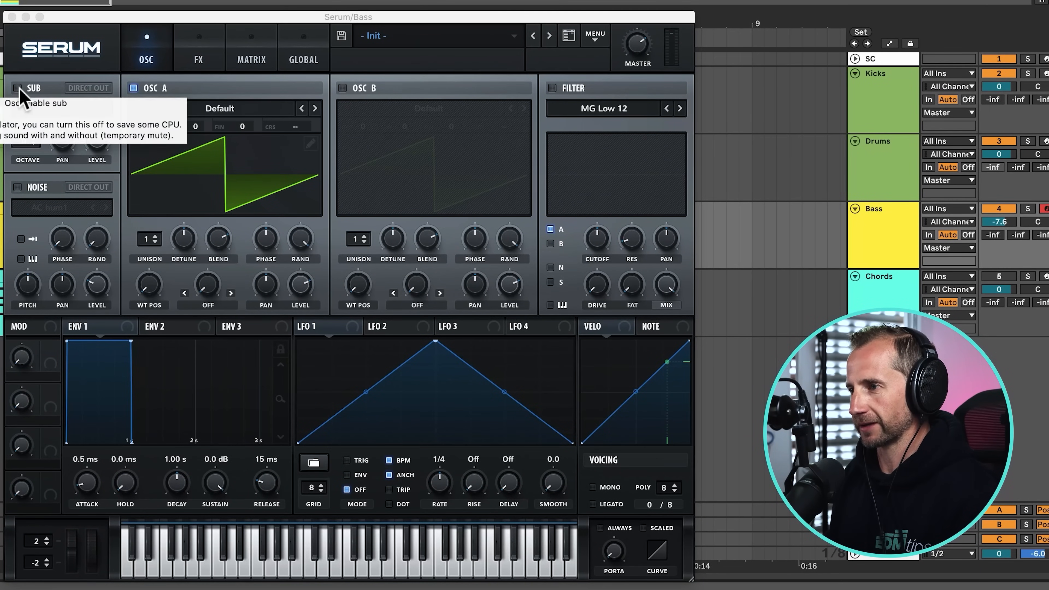
{"action": "left_click", "coordinate": [18, 88]}
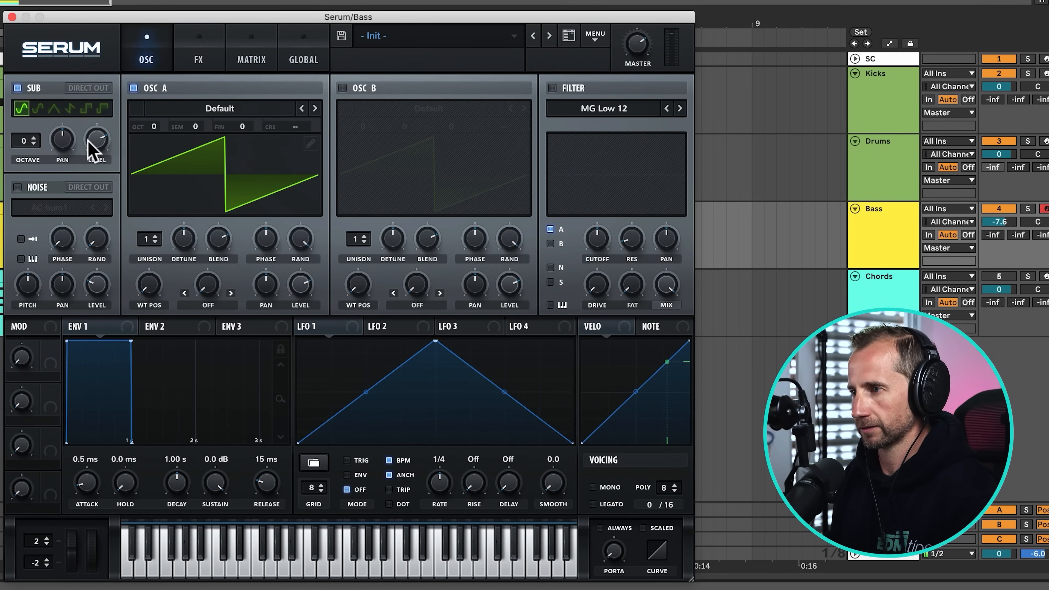
{"action": "left_click_drag", "start_coordinate": [88, 141], "coordinate": [106, 87]}
{"action": "left_click", "coordinate": [134, 88]}
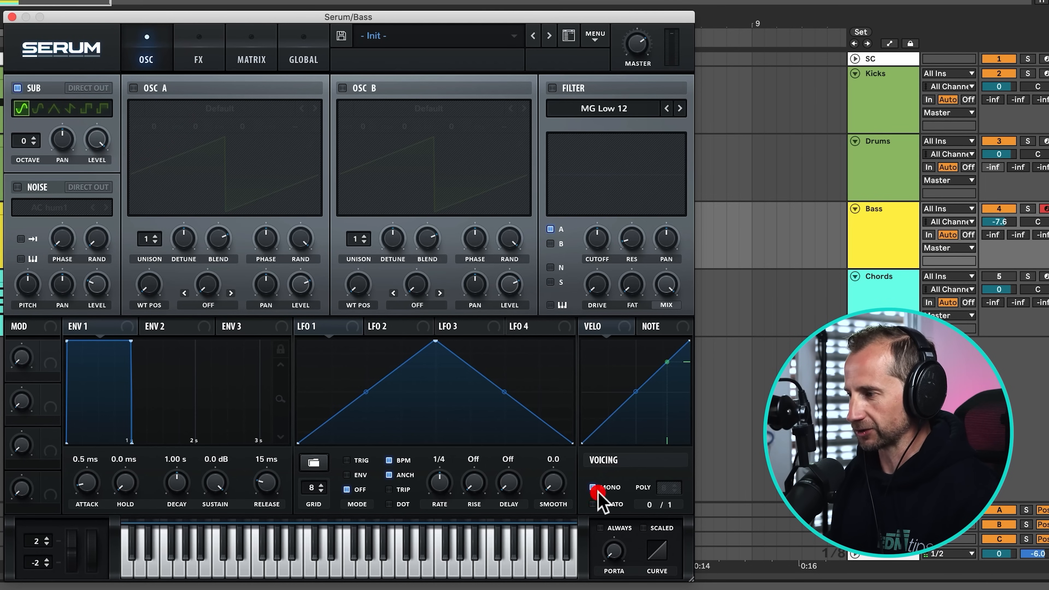
Step: Lengthen Serum's Env 1 release to 424 ms
{"action": "left_click_drag", "start_coordinate": [265, 494], "coordinate": [265, 459]}
{"action": "left_click", "coordinate": [263, 480]}
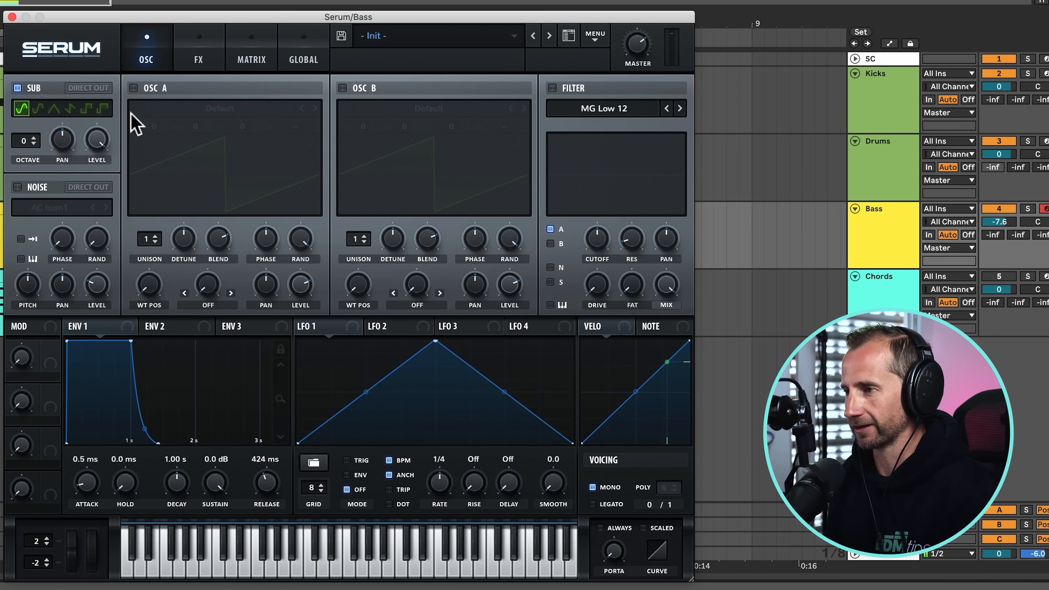
Step: Turn Osc A back on at a reduced level and enable its MG Low 12 filter with a slightly lowered cutoff
{"action": "left_click", "coordinate": [133, 88]}
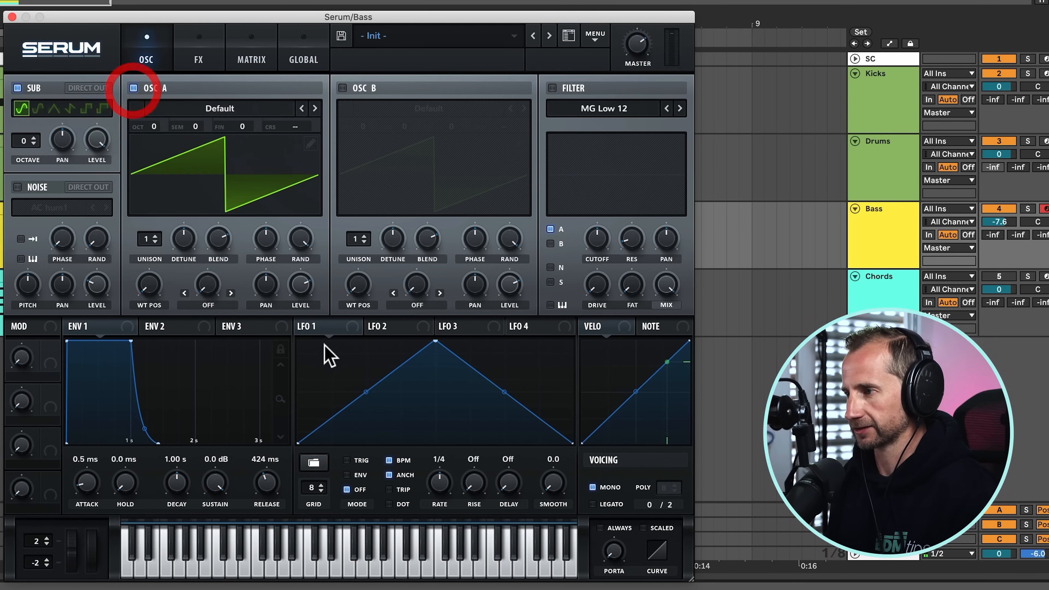
{"action": "left_click_drag", "start_coordinate": [300, 288], "coordinate": [264, 436]}
{"action": "left_click_drag", "start_coordinate": [278, 400], "coordinate": [288, 328]}
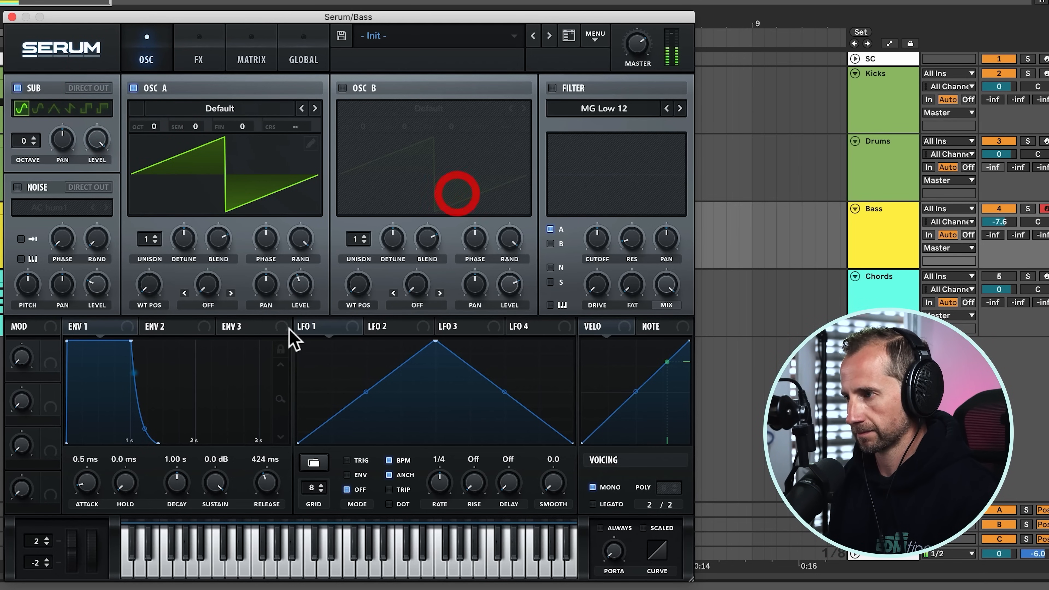
{"action": "left_click", "coordinate": [552, 88]}
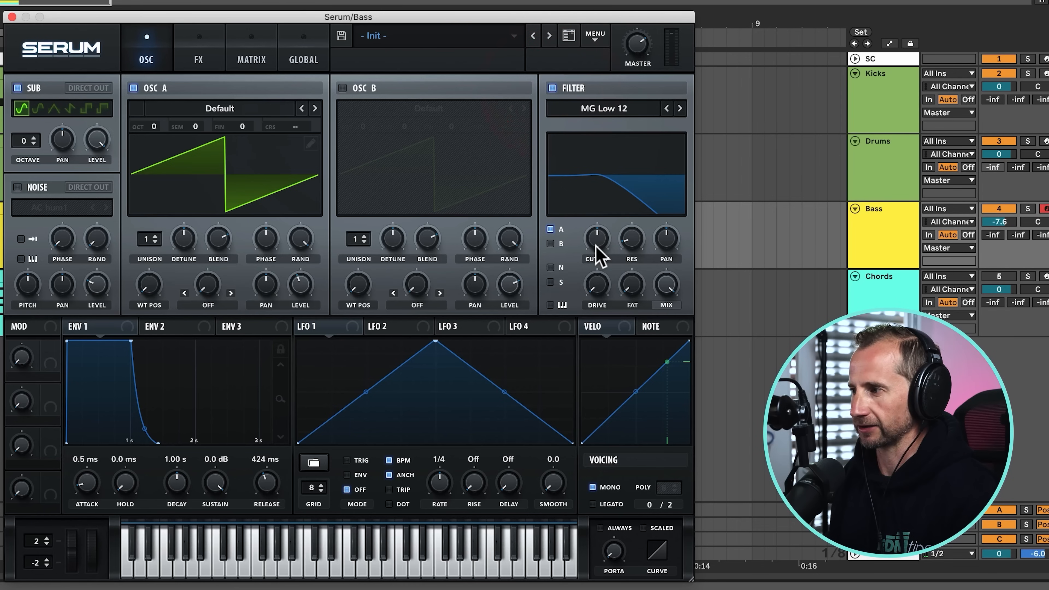
{"action": "mouse_move", "coordinate": [599, 245]}
{"action": "left_mouse_down"}
{"action": "mouse_move", "coordinate": [600, 275]}
{"action": "mouse_move", "coordinate": [597, 256]}
{"action": "left_mouse_up"}
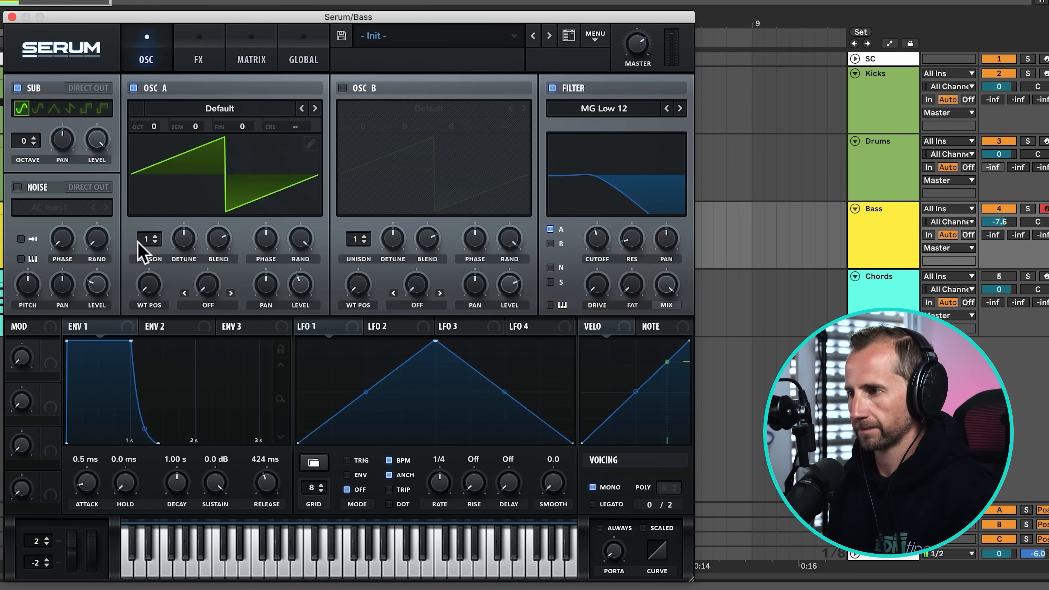
Step: Set Serum's Osc A to 4 unison voices and lower its detune
{"action": "left_click", "coordinate": [147, 234]}
{"action": "mouse_move", "coordinate": [142, 222]}
{"action": "left_mouse_down"}
{"action": "mouse_move", "coordinate": [144, 197]}
{"action": "mouse_move", "coordinate": [142, 210]}
{"action": "left_mouse_up"}
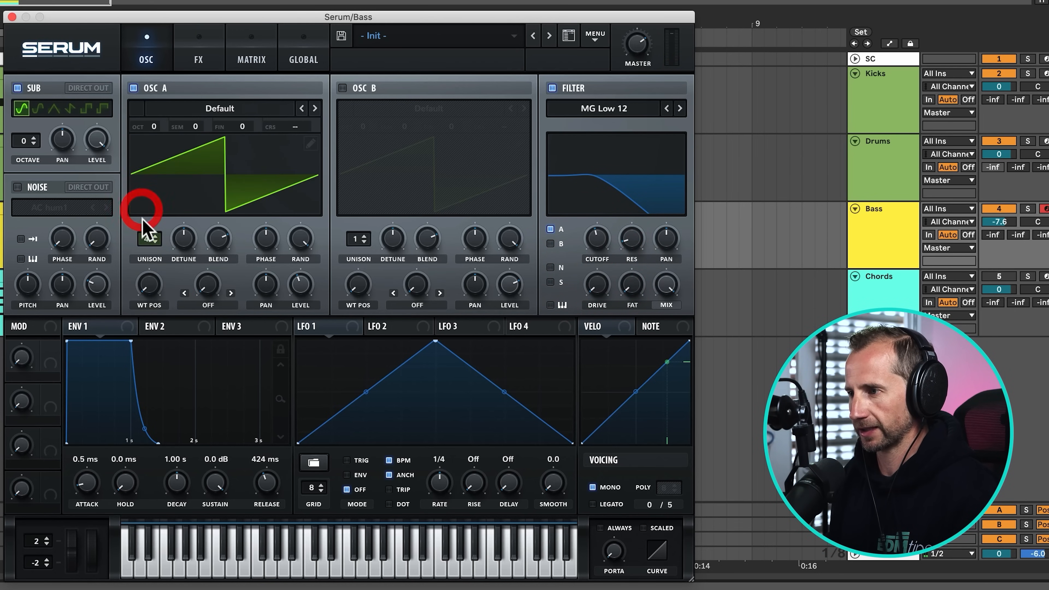
{"action": "left_click", "coordinate": [143, 239]}
{"action": "left_click_drag", "start_coordinate": [184, 239], "coordinate": [178, 269]}
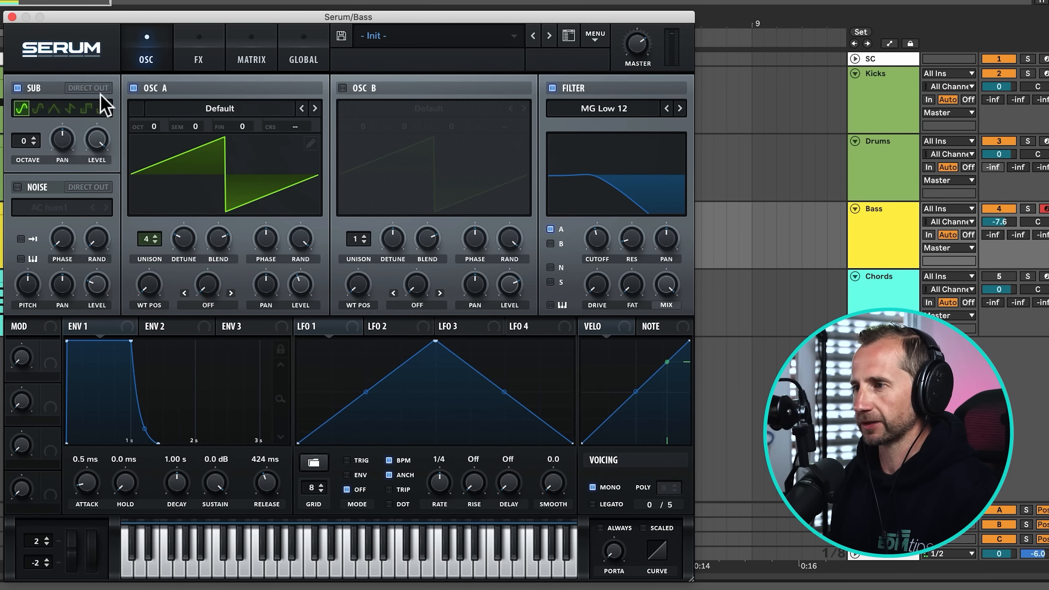
Step: Mute the sub oscillator, then enable Serum's EQ effect with its low band as a steeper low cut at about 119 Hz
{"action": "left_click", "coordinate": [18, 87]}
{"action": "left_click", "coordinate": [176, 85]}
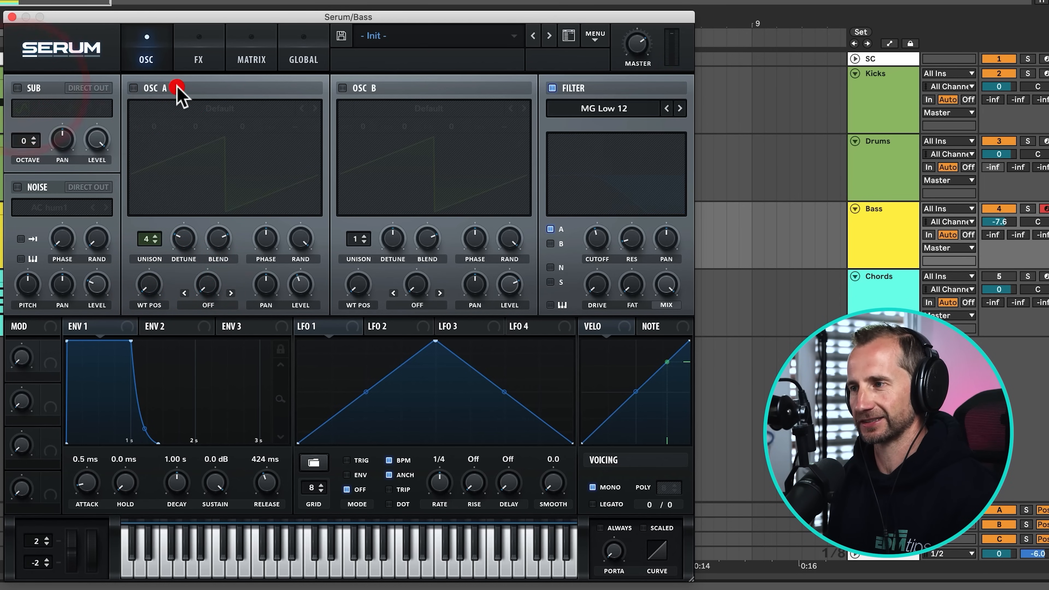
{"action": "left_click", "coordinate": [177, 83]}
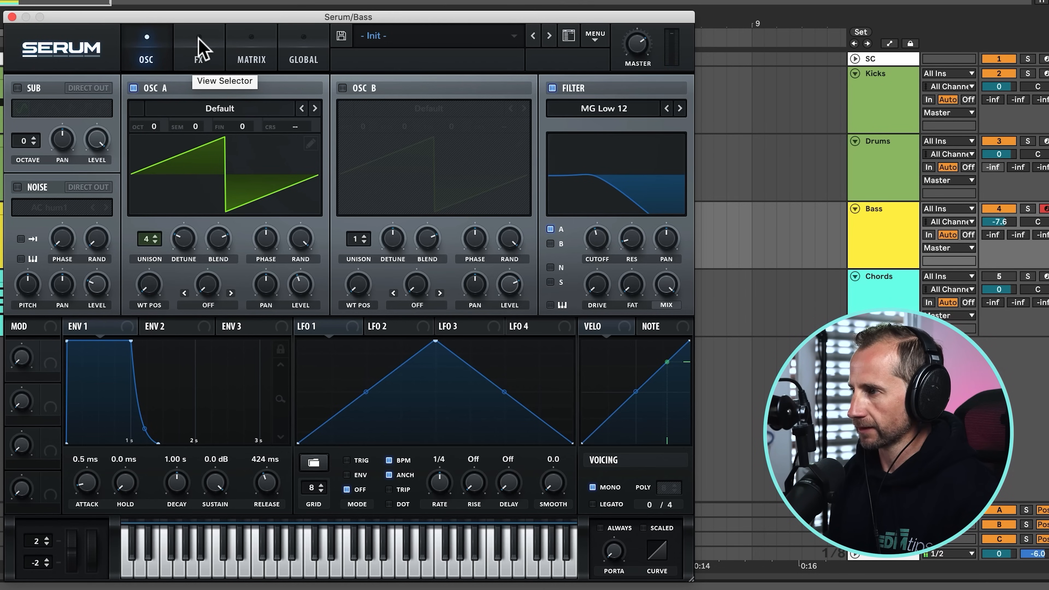
{"action": "left_click", "coordinate": [206, 39]}
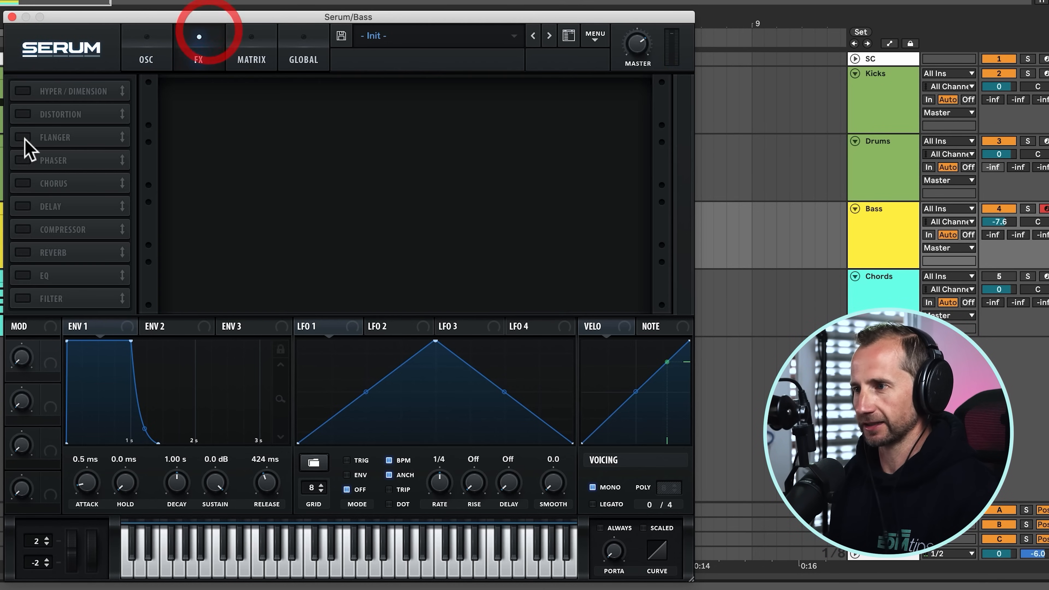
{"action": "left_click", "coordinate": [21, 276]}
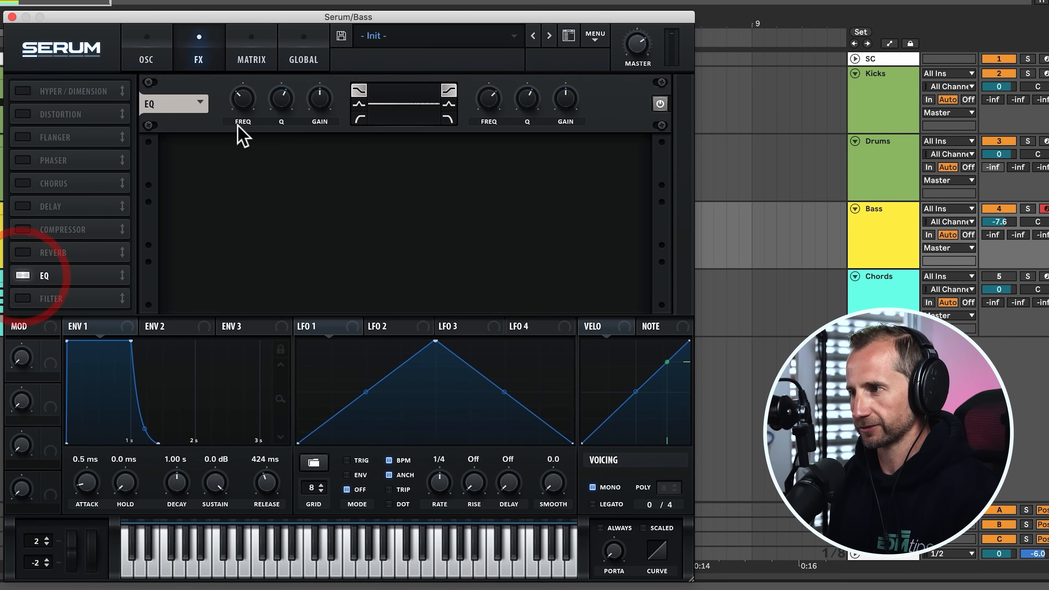
{"action": "left_click", "coordinate": [358, 116]}
{"action": "left_click_drag", "start_coordinate": [281, 100], "coordinate": [314, 90]}
{"action": "mouse_move", "coordinate": [247, 108]}
{"action": "left_mouse_down"}
{"action": "mouse_move", "coordinate": [250, 91]}
{"action": "mouse_move", "coordinate": [247, 113]}
{"action": "left_mouse_up"}
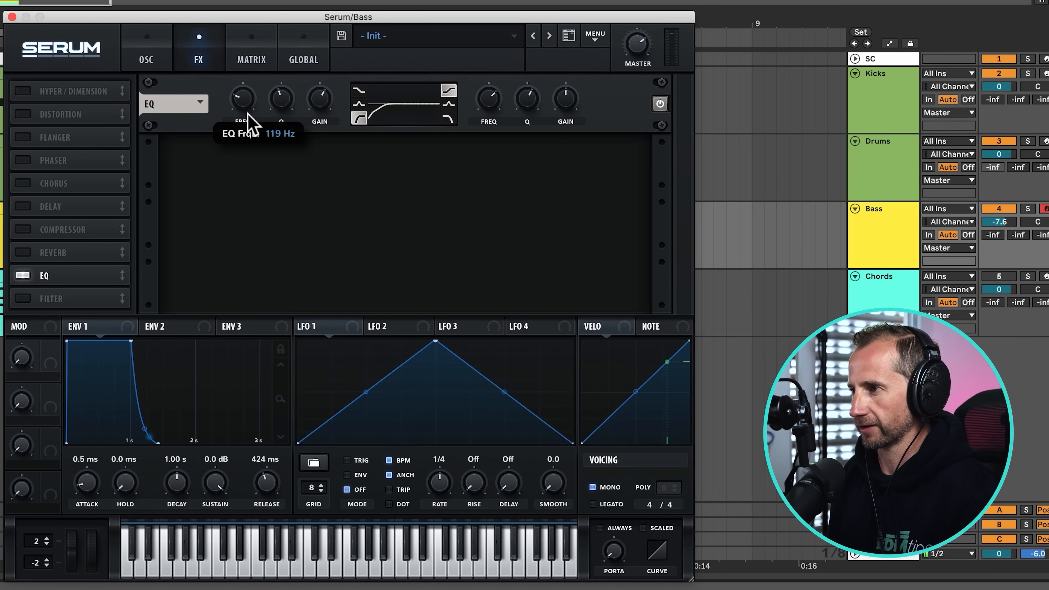
Step: Turn the sub oscillator back on, route it to Direct Out so it bypasses the effects, and close Serum
{"action": "left_click", "coordinate": [153, 48]}
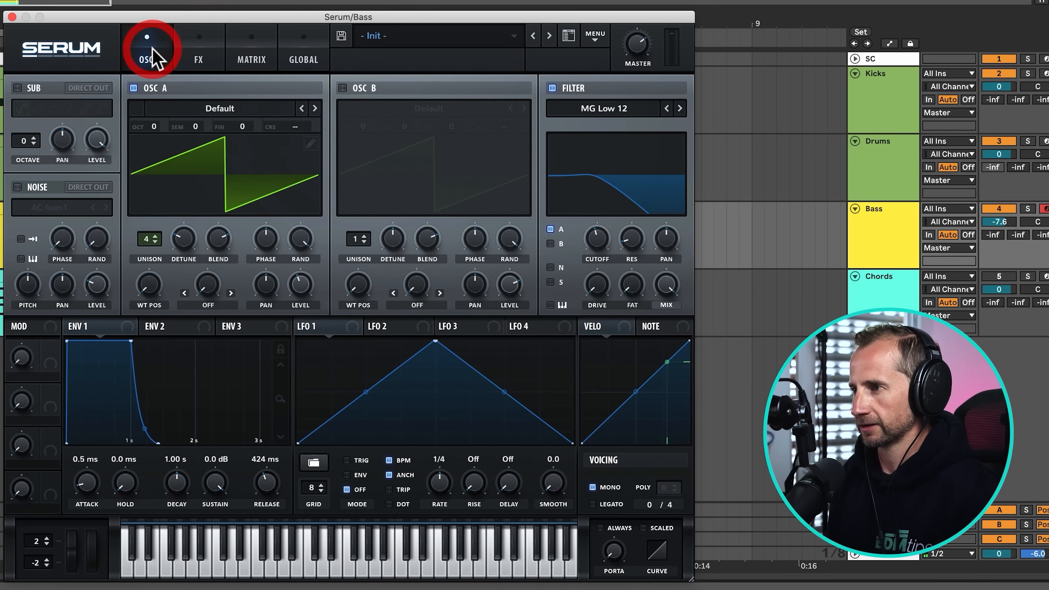
{"action": "left_click", "coordinate": [19, 88]}
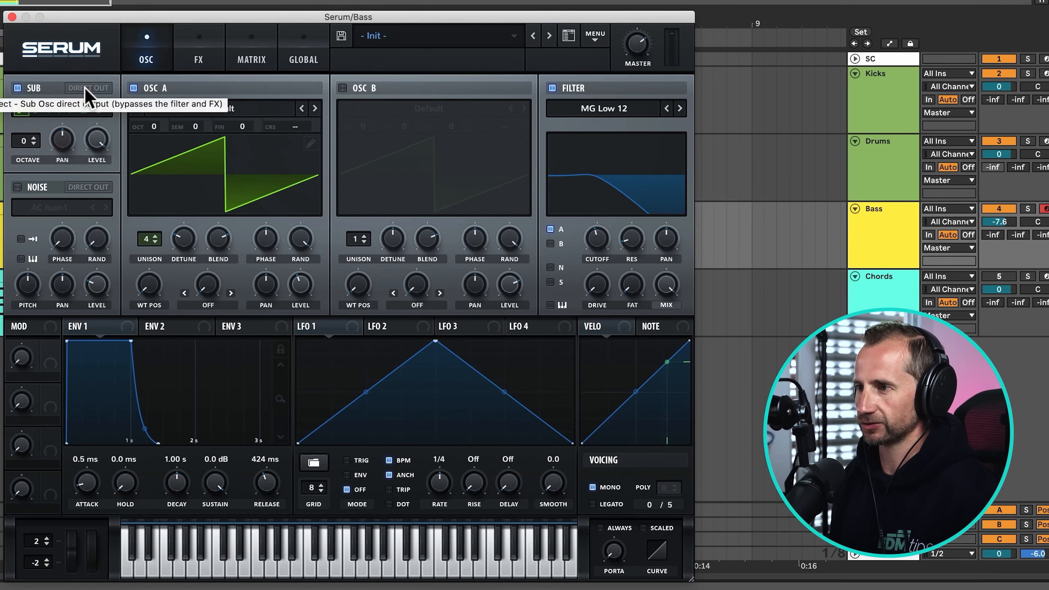
{"action": "left_click", "coordinate": [87, 88]}
{"action": "left_click", "coordinate": [188, 40]}
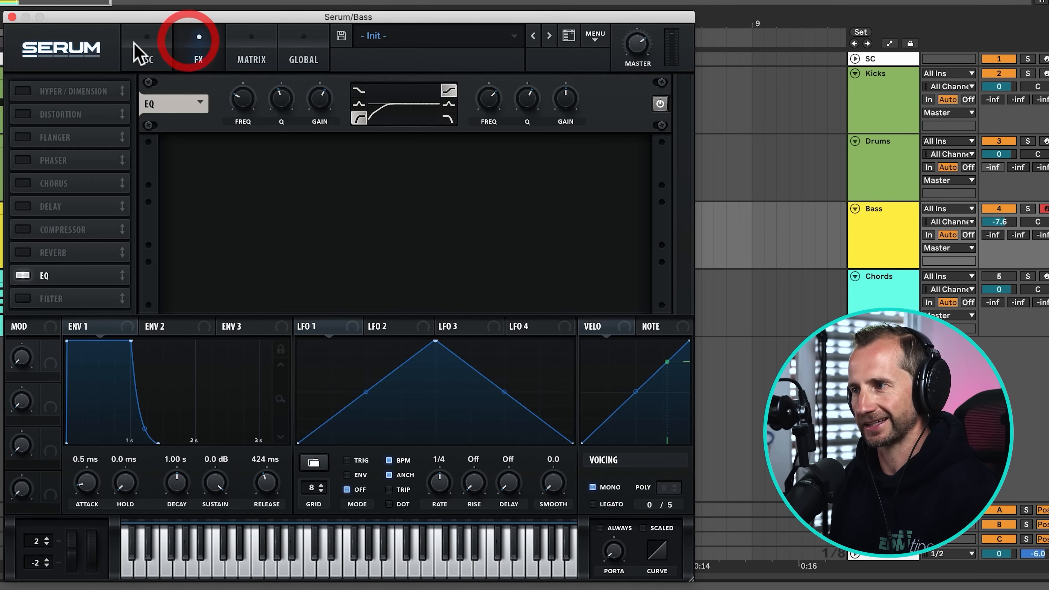
{"action": "left_click", "coordinate": [156, 43]}
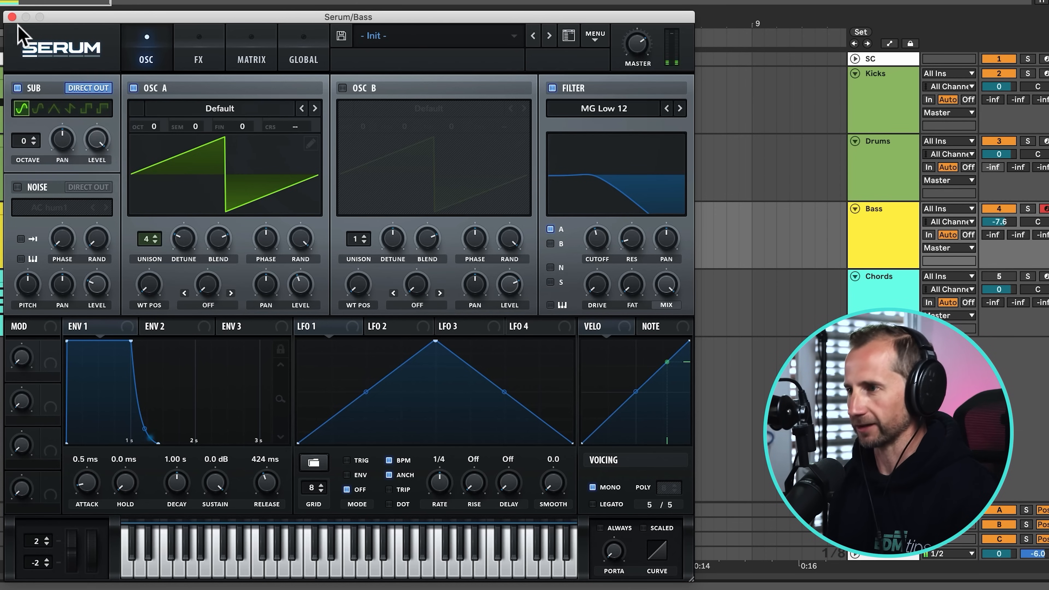
{"action": "left_click", "coordinate": [12, 16]}
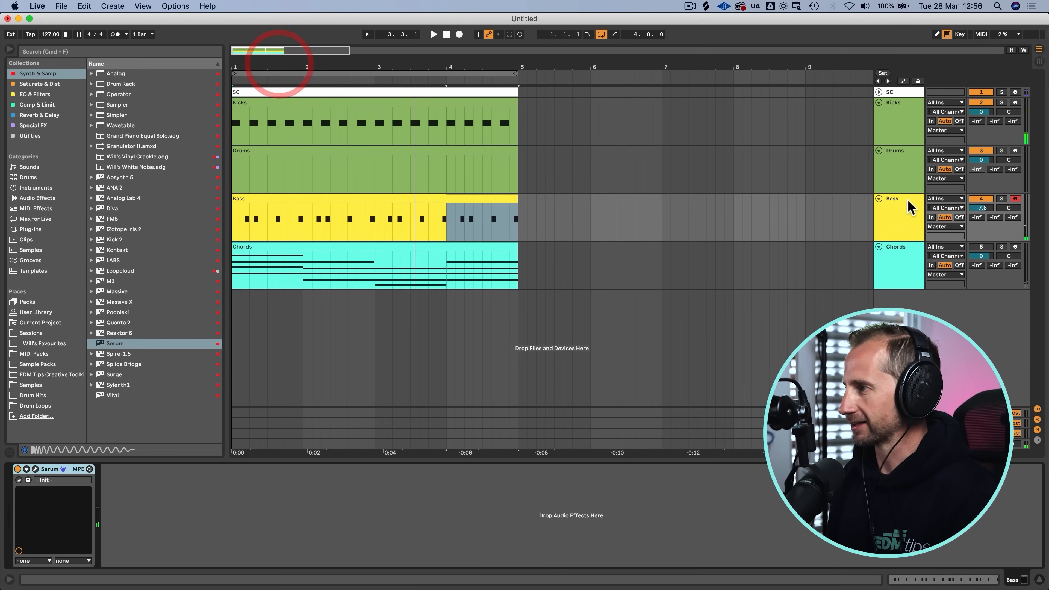
Step: Add a Compressor after Serum on the Bass track, expand its sidechain section and rename it SC COMP
{"action": "left_click", "coordinate": [892, 209]}
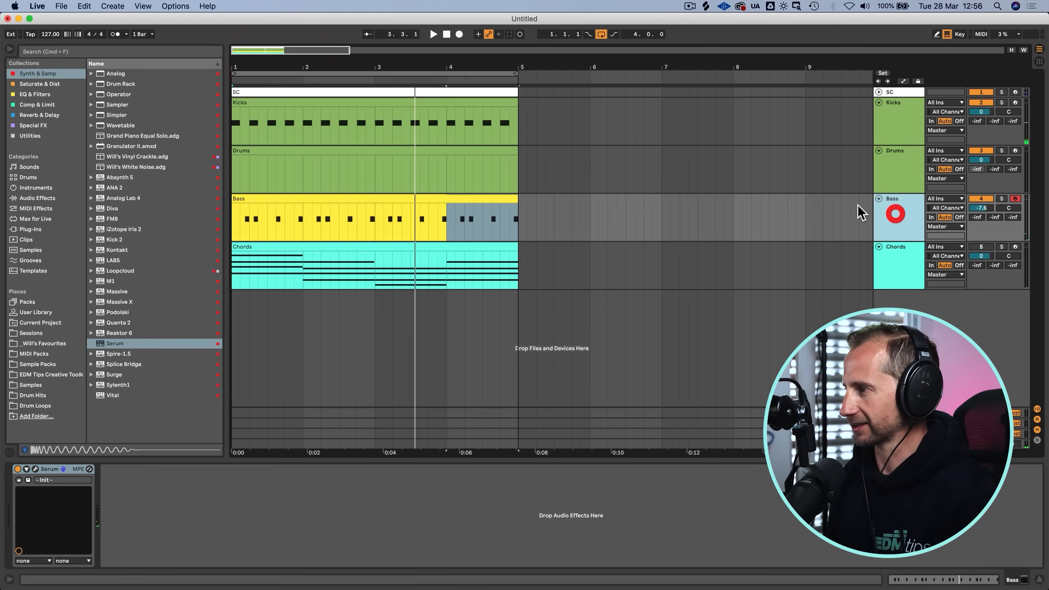
{"action": "left_click", "coordinate": [25, 105]}
{"action": "left_click_drag", "start_coordinate": [117, 75], "coordinate": [136, 536]}
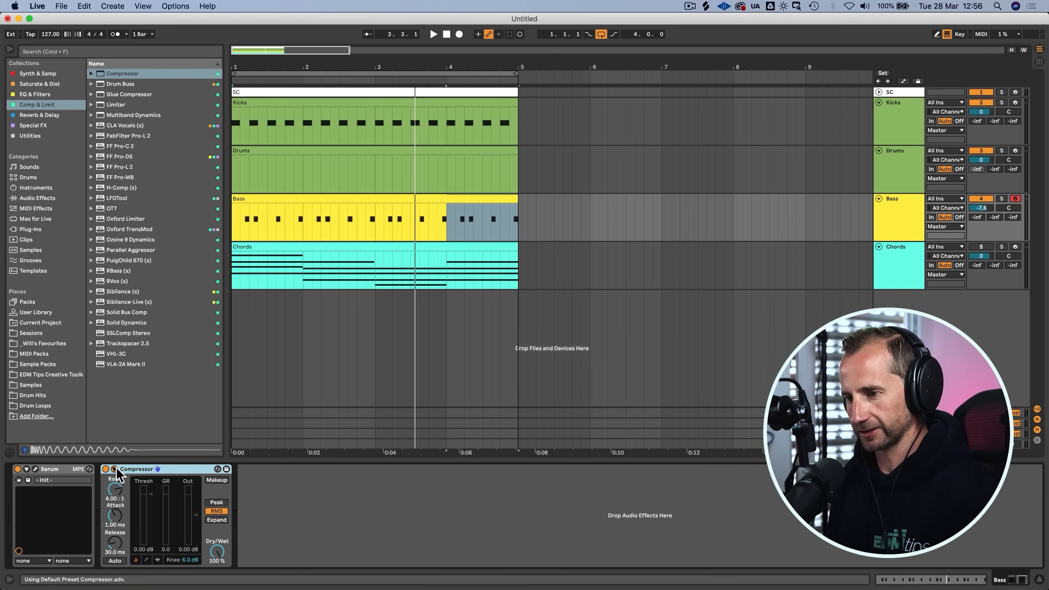
{"action": "left_click", "coordinate": [115, 470]}
{"action": "left_click", "coordinate": [131, 469]}
{"action": "key", "text": "super+r"}
{"action": "key", "text": "shift+super+s"}
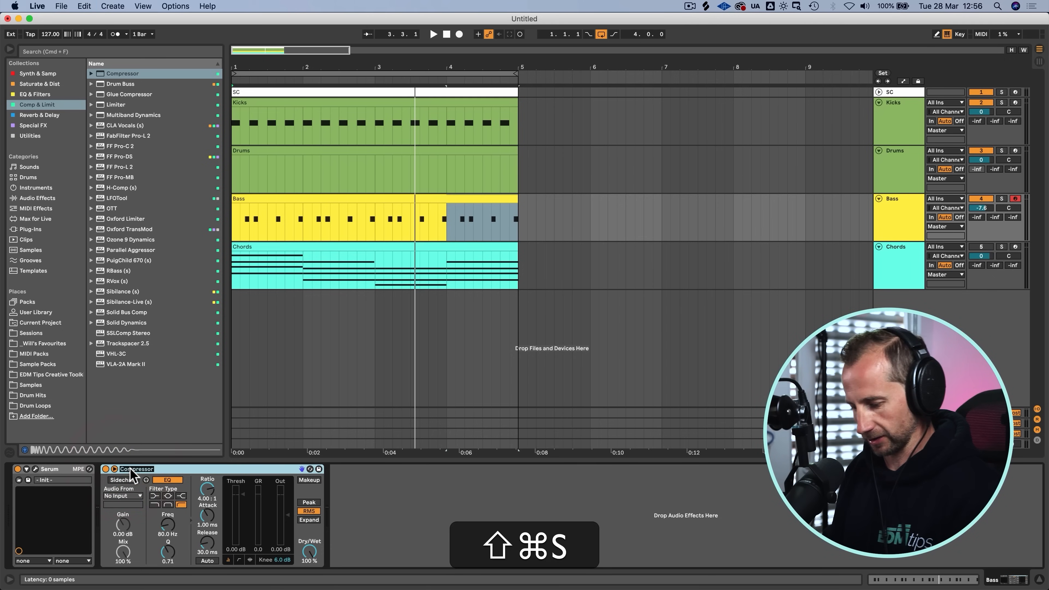
{"action": "type", "text": "SC COMP"}
{"action": "key", "text": "shift+Return"}
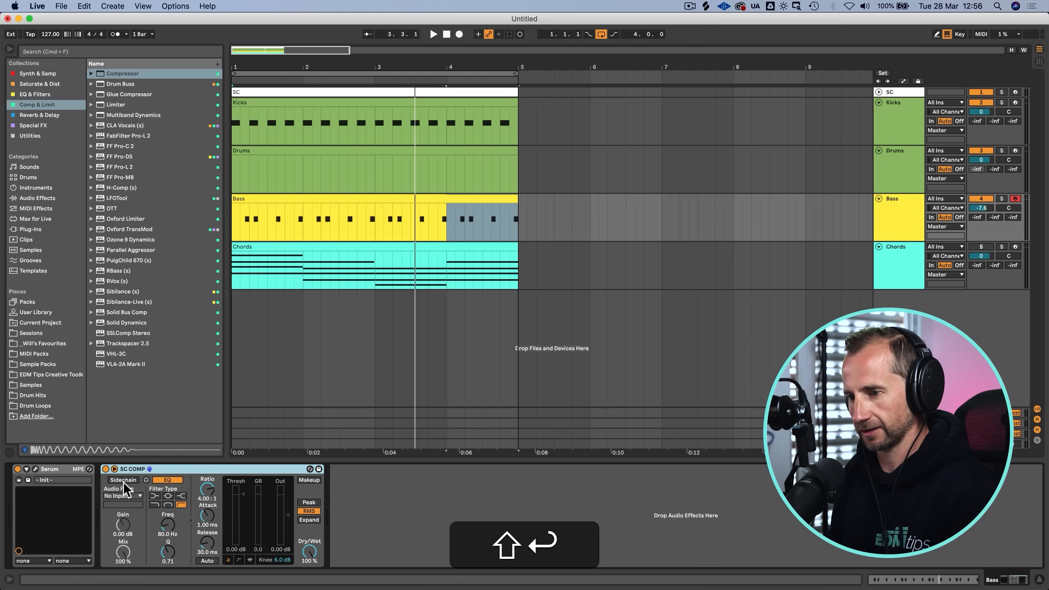
Step: Enable sidechaining on the Bass track's SC COMP compressor with the SC track as its audio source
{"action": "left_click", "coordinate": [123, 481]}
{"action": "left_click", "coordinate": [126, 496]}
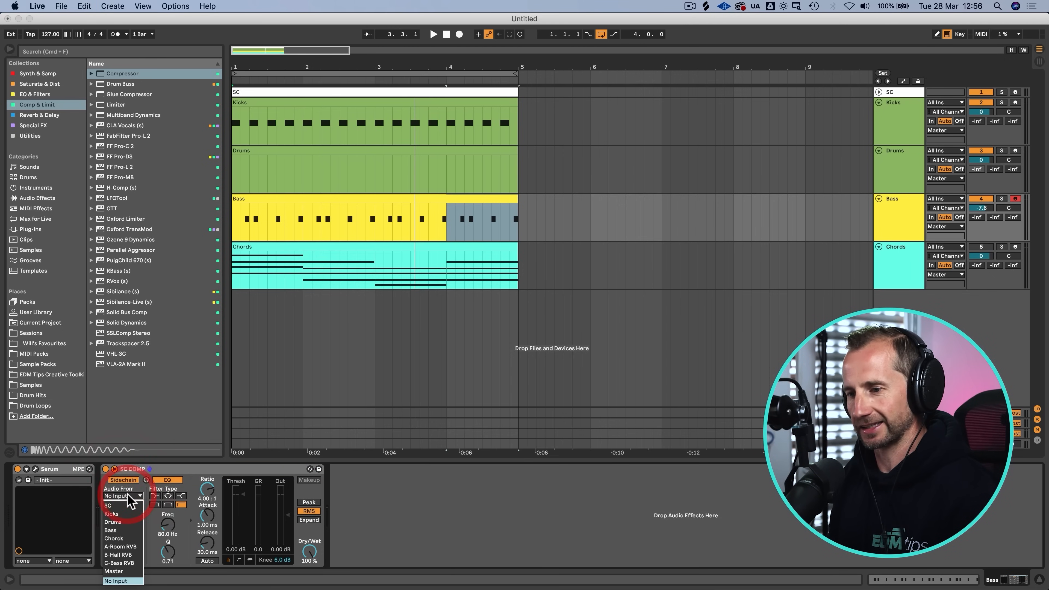
{"action": "left_click", "coordinate": [109, 506]}
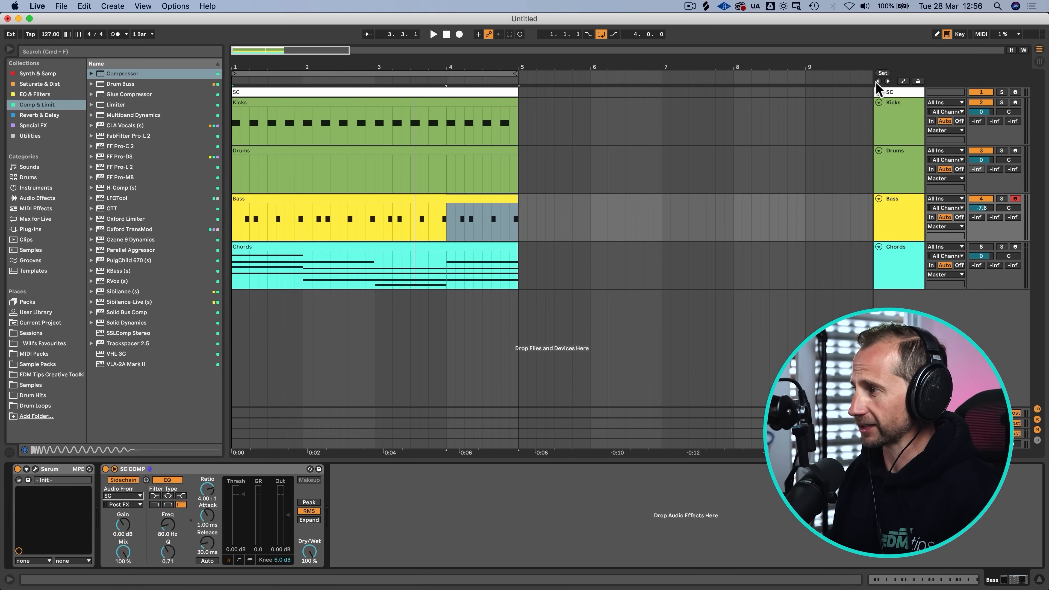
{"action": "left_click", "coordinate": [879, 92]}
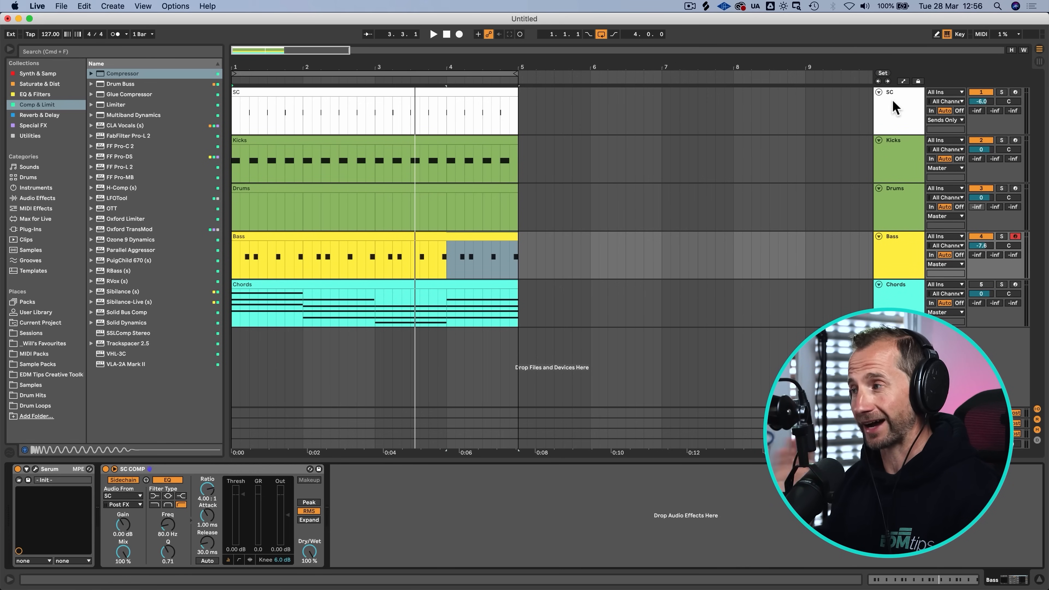
{"action": "left_click", "coordinate": [879, 92]}
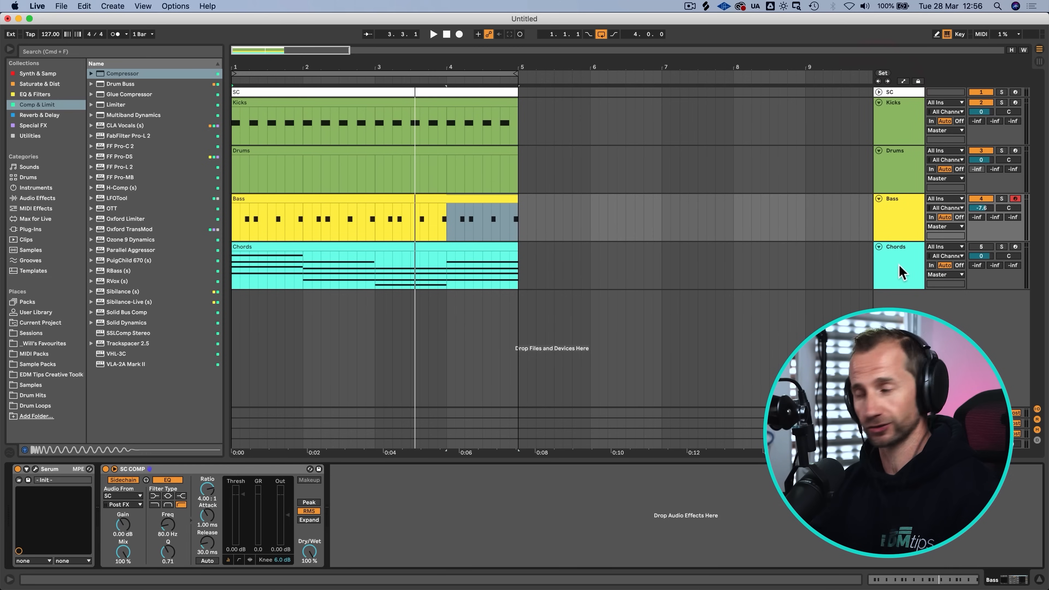
{"action": "left_click", "coordinate": [903, 227]}
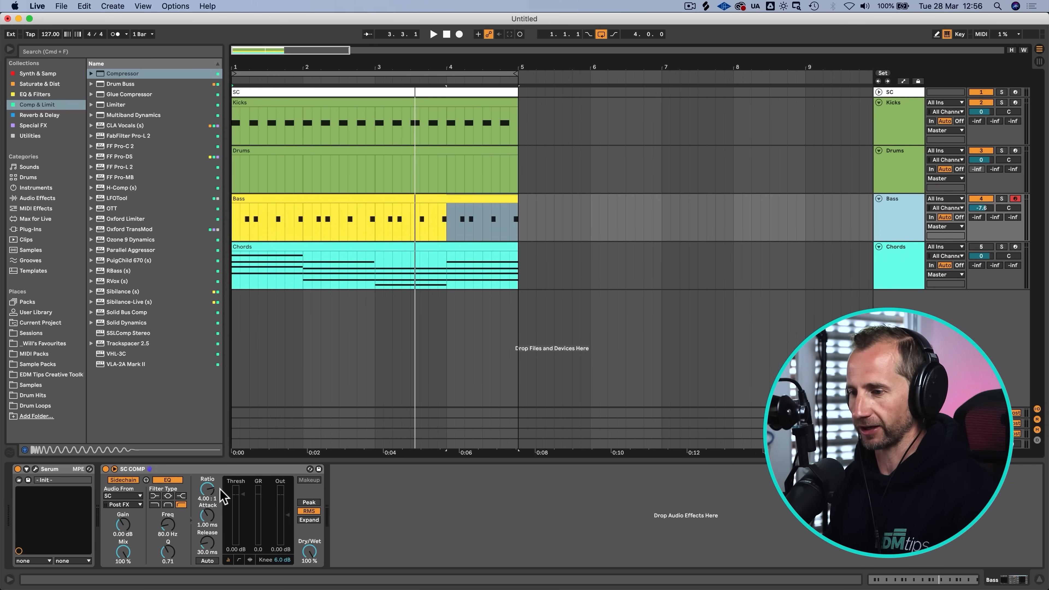
Step: Solo the Bass track during playback and set the SC COMP attack to 0.01 ms and threshold to -48.4 dB
{"action": "key", "text": "space"}
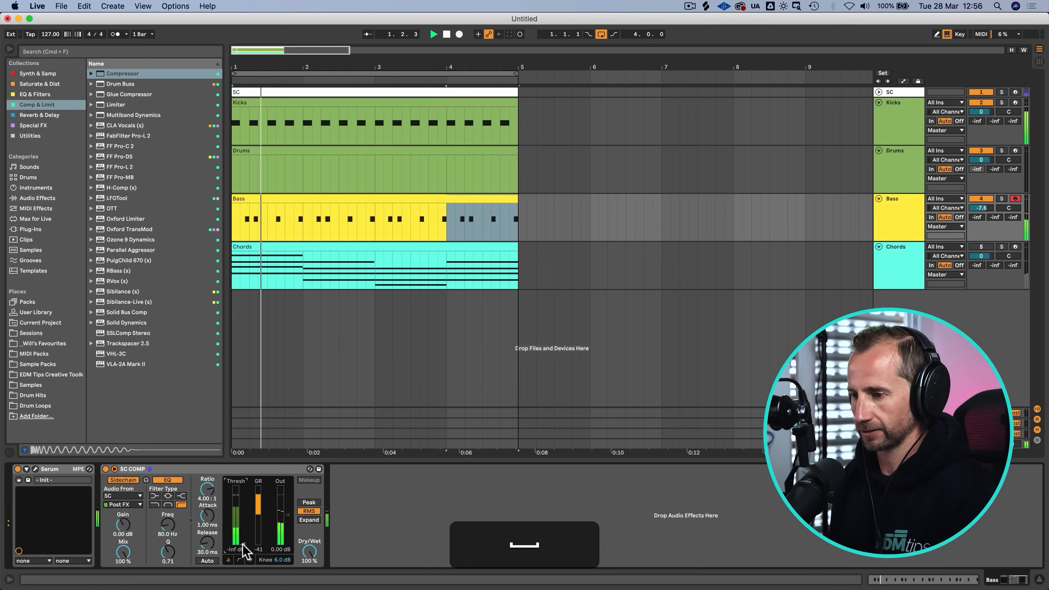
{"action": "key", "text": "space"}
{"action": "left_click", "coordinate": [1001, 201]}
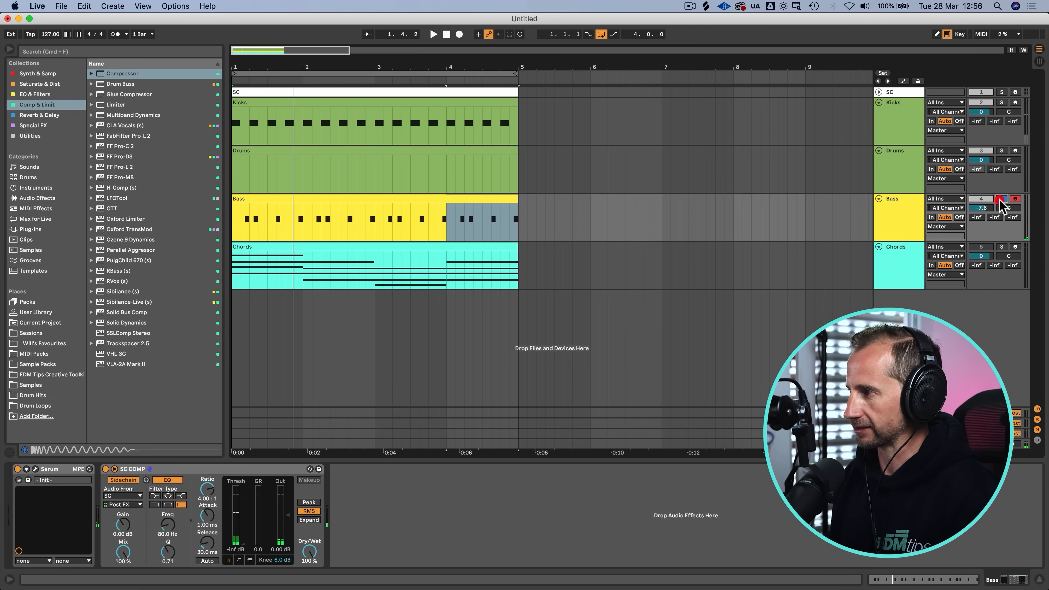
{"action": "key", "text": "space"}
{"action": "left_click_drag", "start_coordinate": [193, 524], "coordinate": [243, 539]}
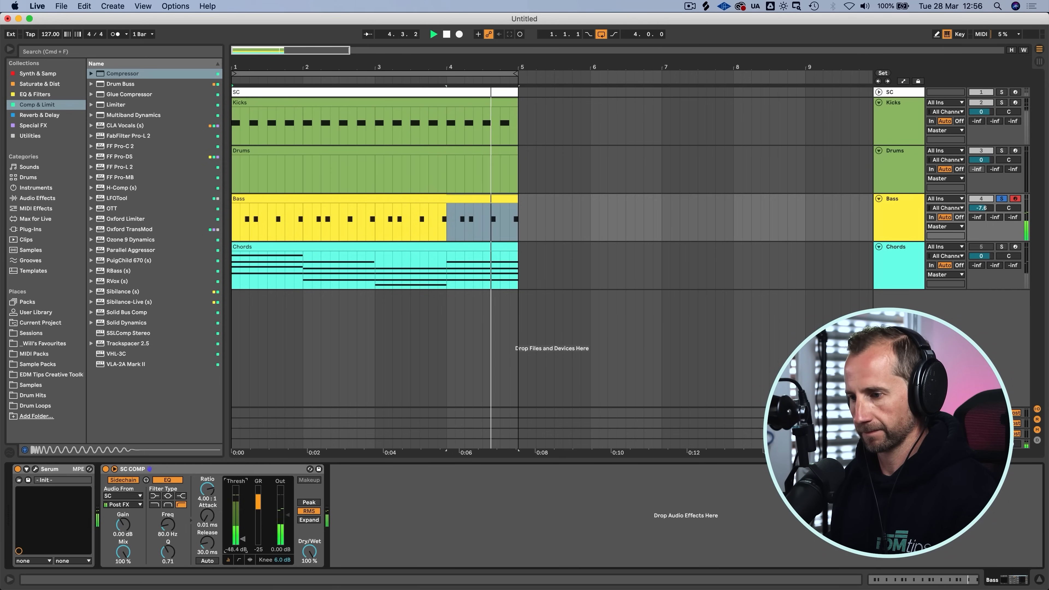
Step: Reopen Serum on the Bass track, enable Osc B, route it through the filter and set its octave to -1
{"action": "left_click", "coordinate": [35, 468]}
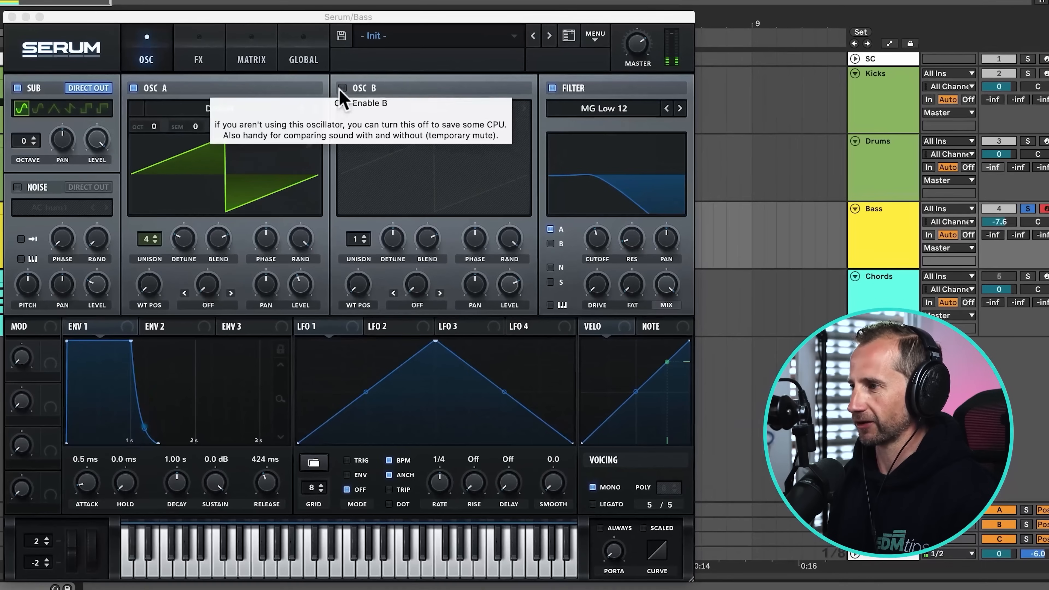
{"action": "left_click", "coordinate": [433, 100]}
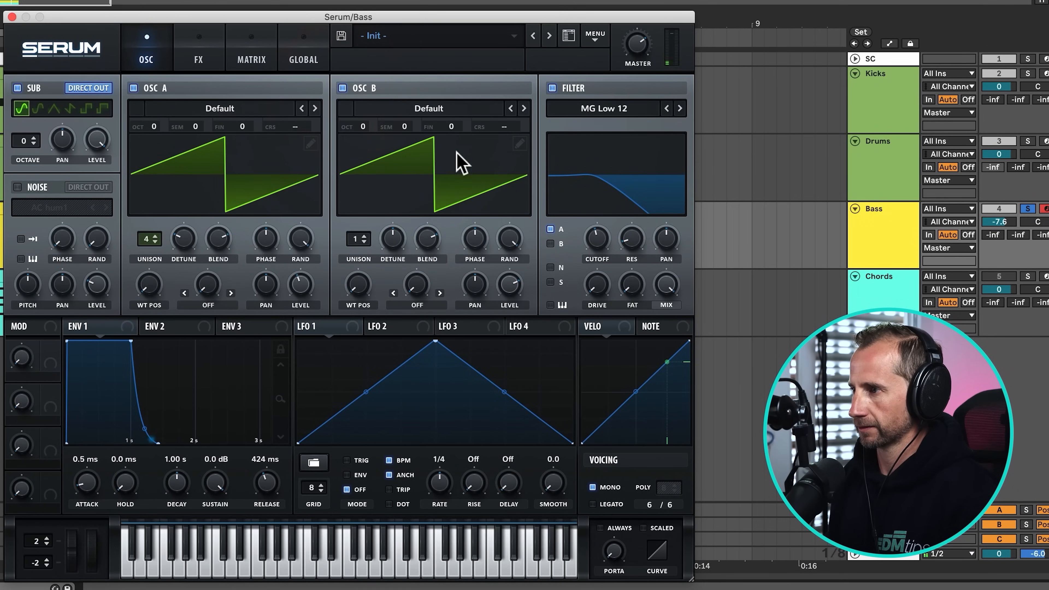
{"action": "left_click", "coordinate": [551, 244]}
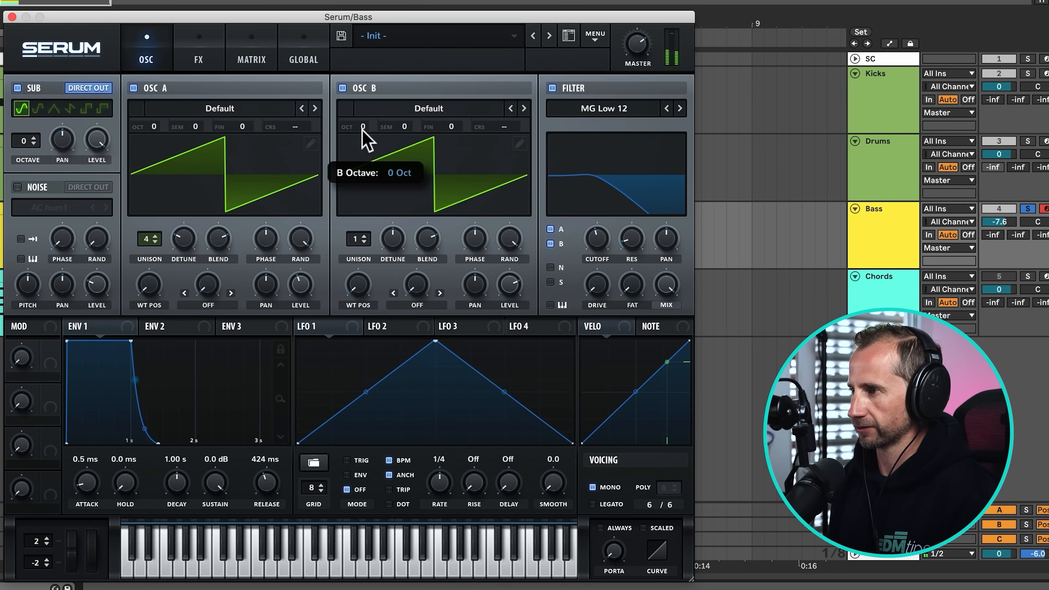
{"action": "left_click_drag", "start_coordinate": [362, 140], "coordinate": [362, 142]}
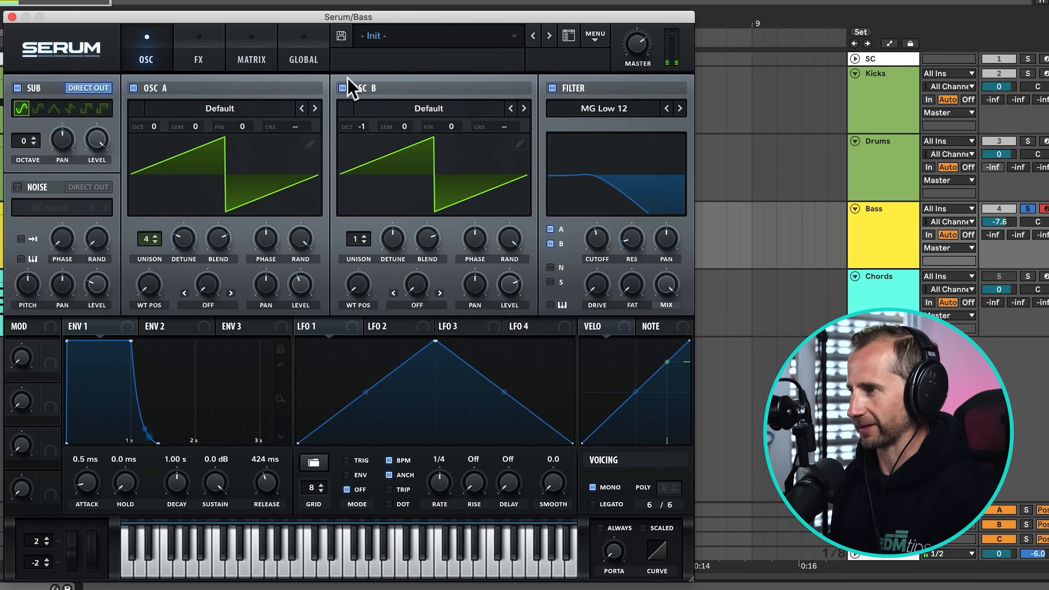
Step: Raise the drive of Serum's filter while auditioning the bass unsoloed with the mix, then close Serum and stop playback
{"action": "left_click_drag", "start_coordinate": [597, 290], "coordinate": [597, 250]}
{"action": "left_click", "coordinate": [1026, 209]}
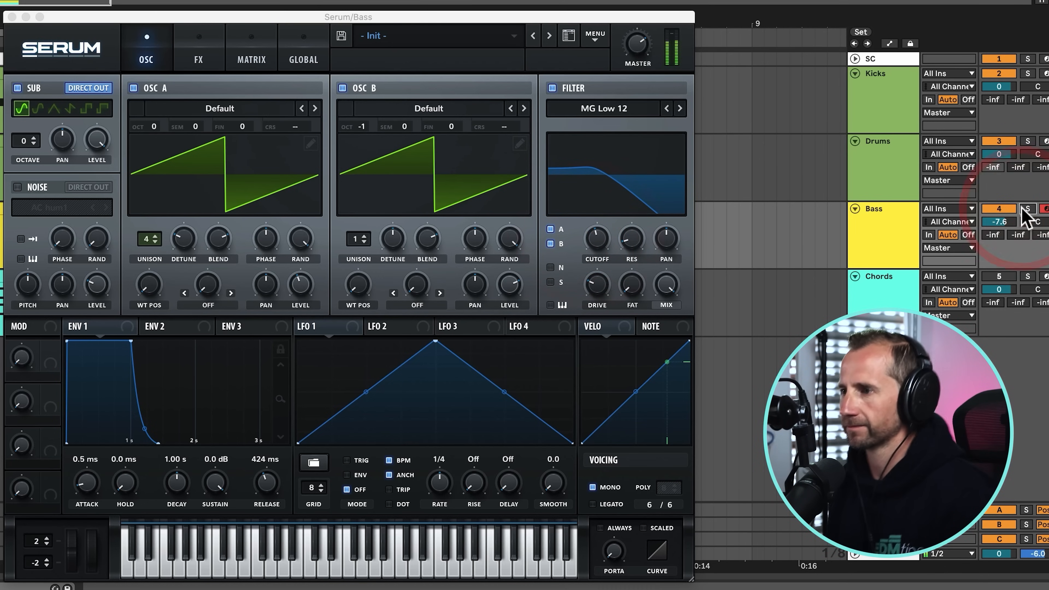
{"action": "left_click_drag", "start_coordinate": [602, 292], "coordinate": [601, 301]}
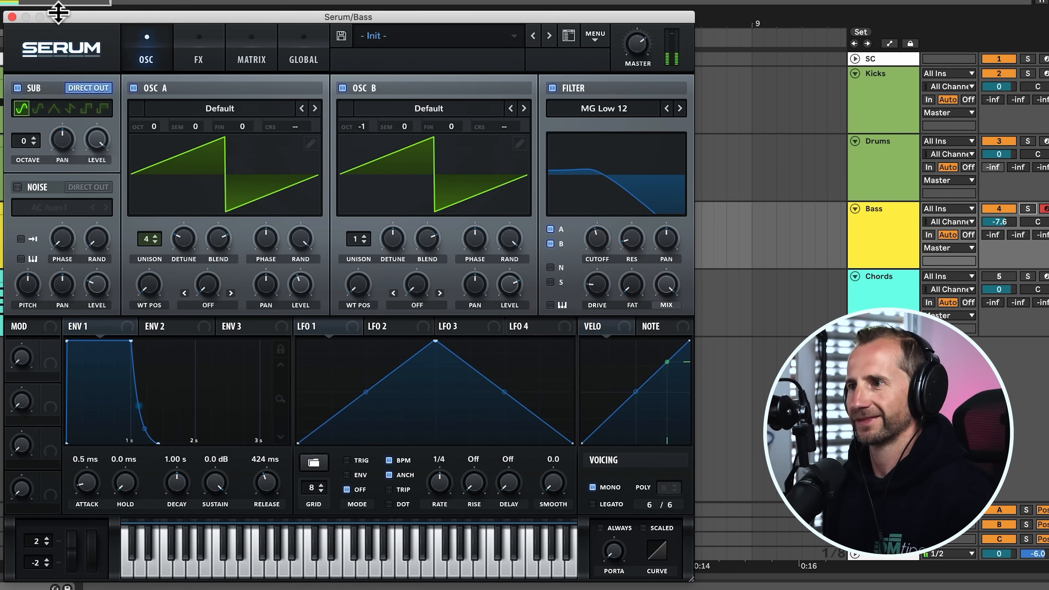
{"action": "left_click", "coordinate": [12, 17]}
{"action": "key", "text": "space"}
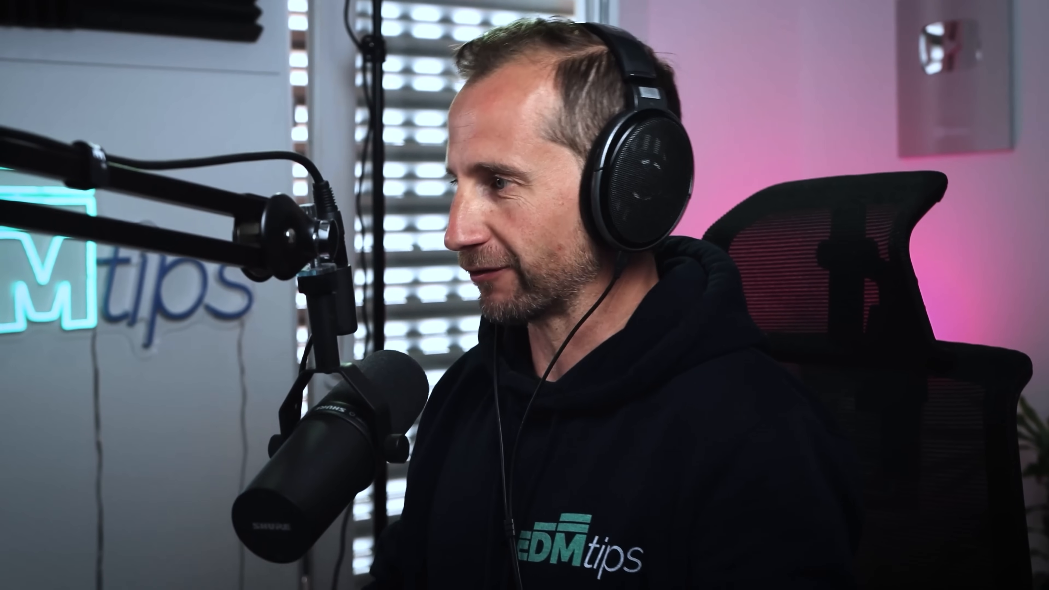
Step: Insert a new MIDI track below Chords and name it Synth Motif
{"action": "key", "text": "shift+super+t"}
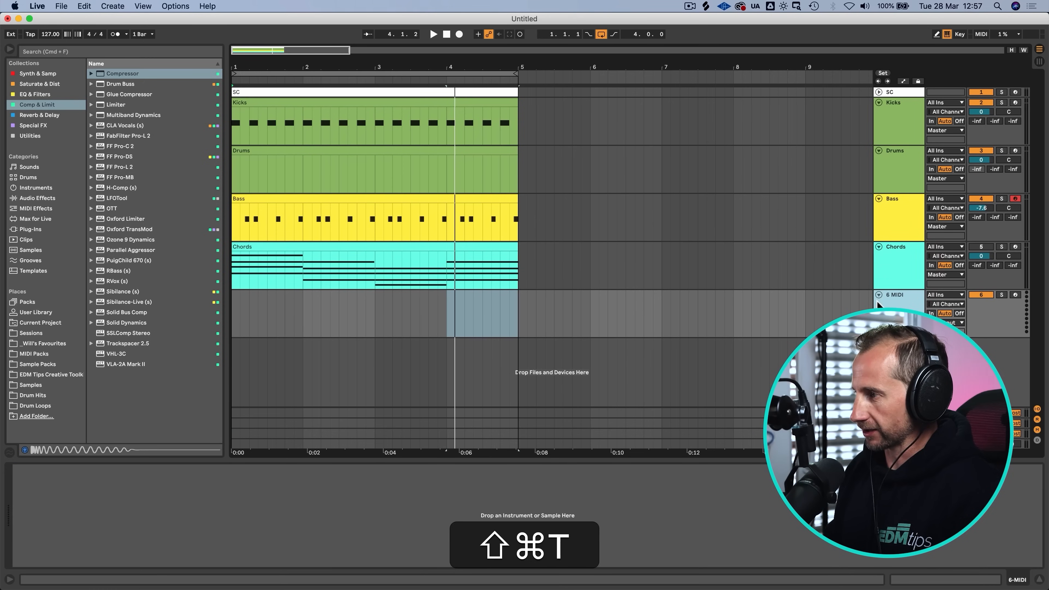
{"action": "key", "text": "super+r"}
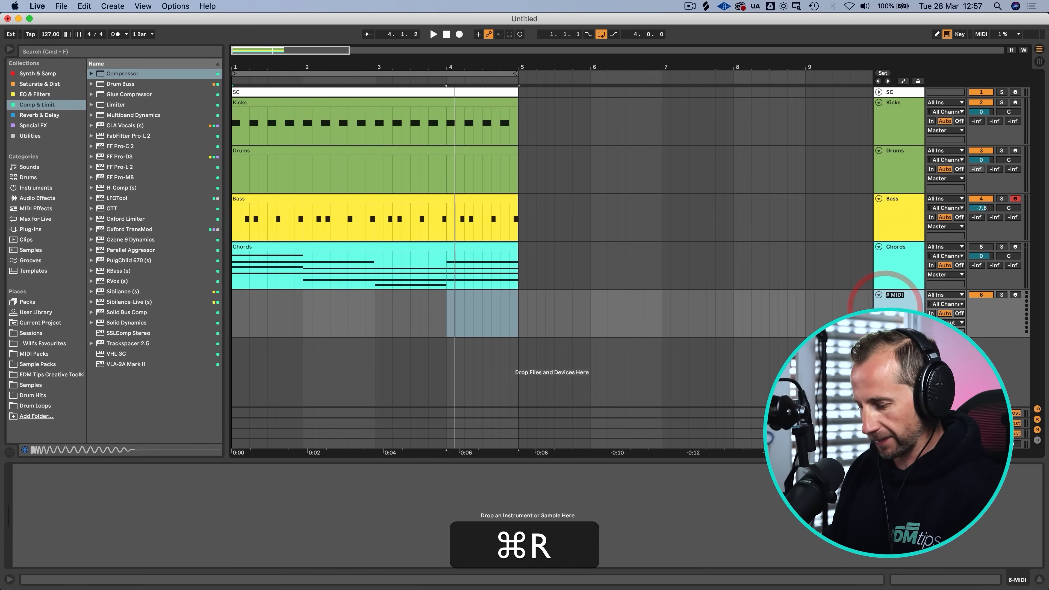
{"action": "type", "text": "Synth Motif"}
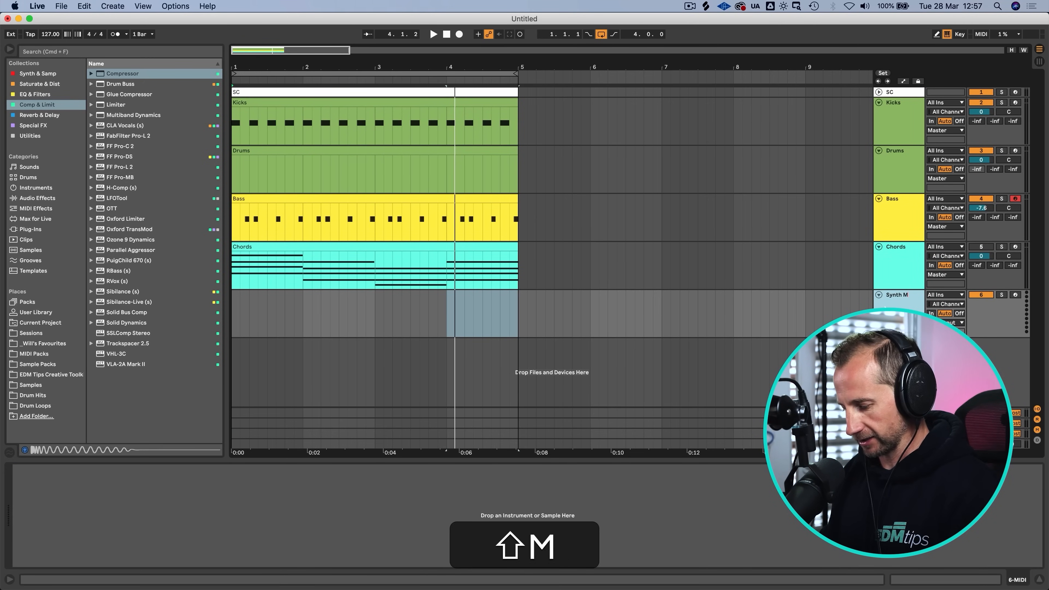
{"action": "key", "text": "Return"}
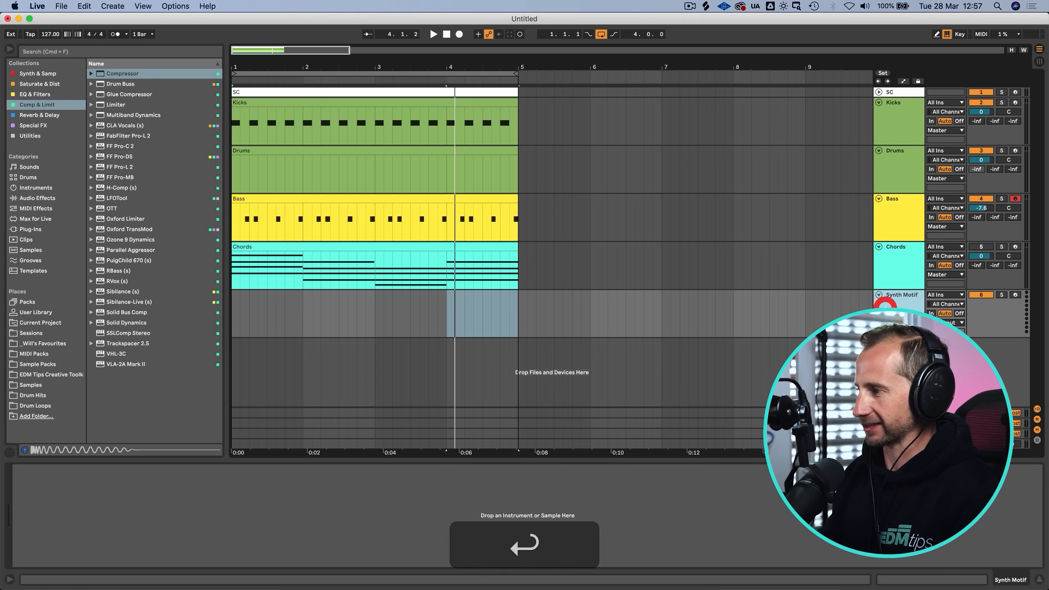
Step: Activate the Chords track during playback, lower its volume to -10.5 dB, stop playback and mute the track again
{"action": "left_click", "coordinate": [978, 247]}
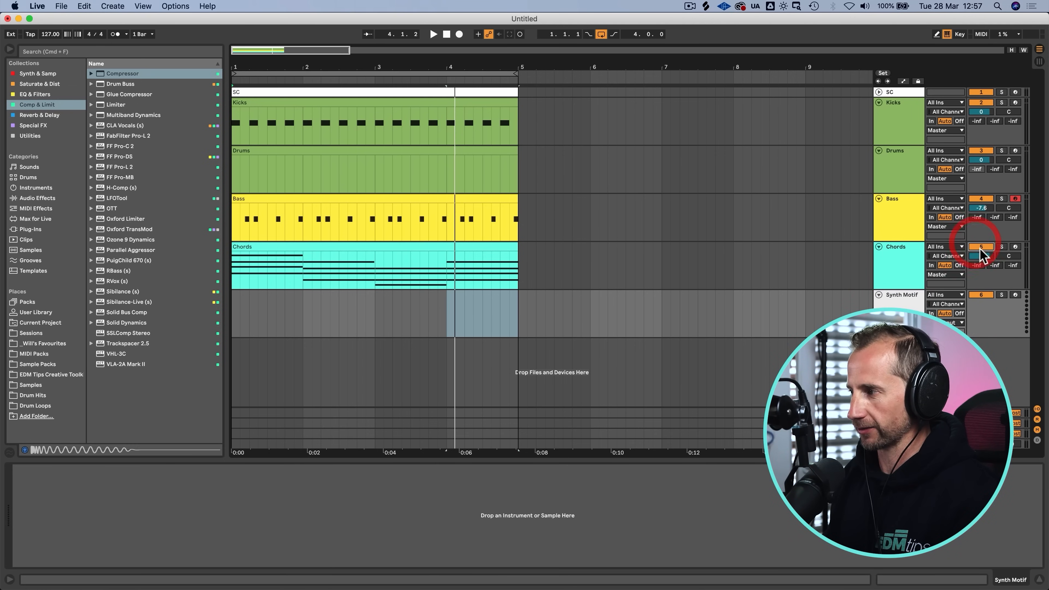
{"action": "key", "text": "space"}
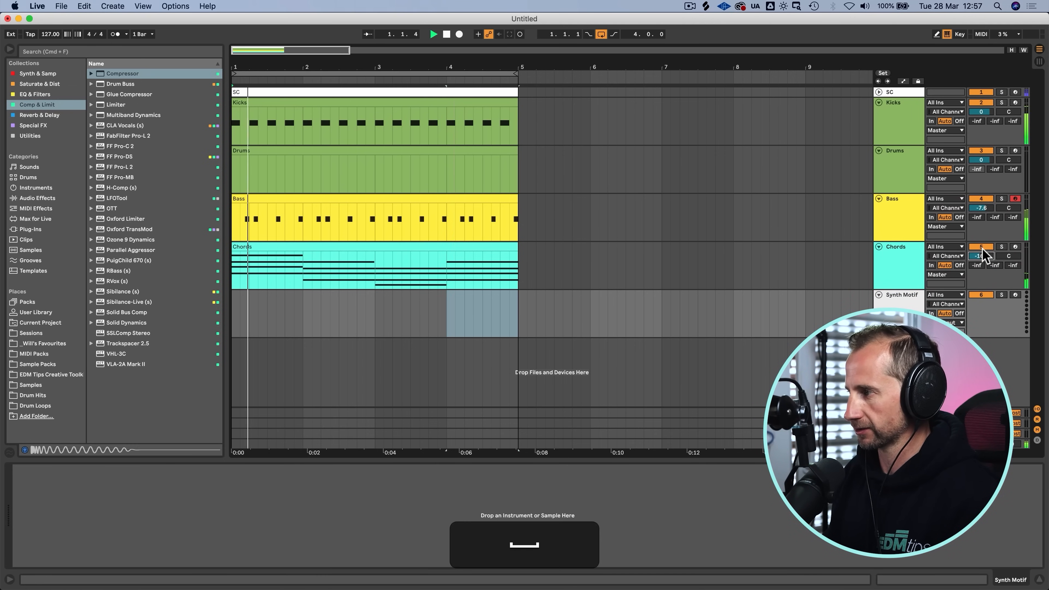
{"action": "key", "text": "space"}
{"action": "left_click", "coordinate": [982, 247]}
{"action": "left_click_drag", "start_coordinate": [982, 256], "coordinate": [983, 249]}
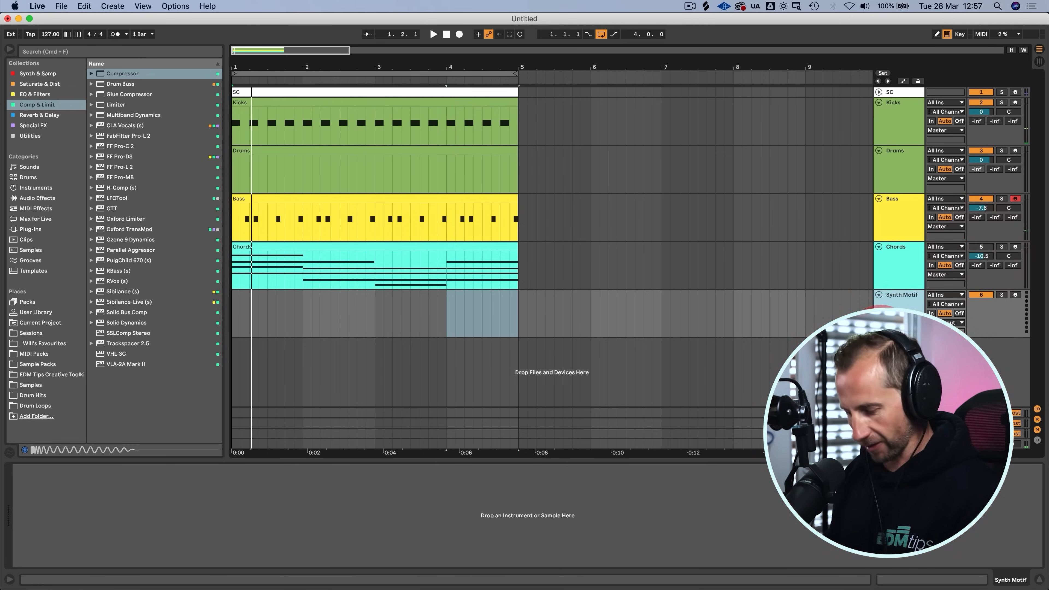
Step: Colour the Synth Motif track turquoise like Chords and load Serum on it with the track volume at -5.2 dB
{"action": "right_click", "coordinate": [880, 312]}
{"action": "left_click", "coordinate": [953, 490]}
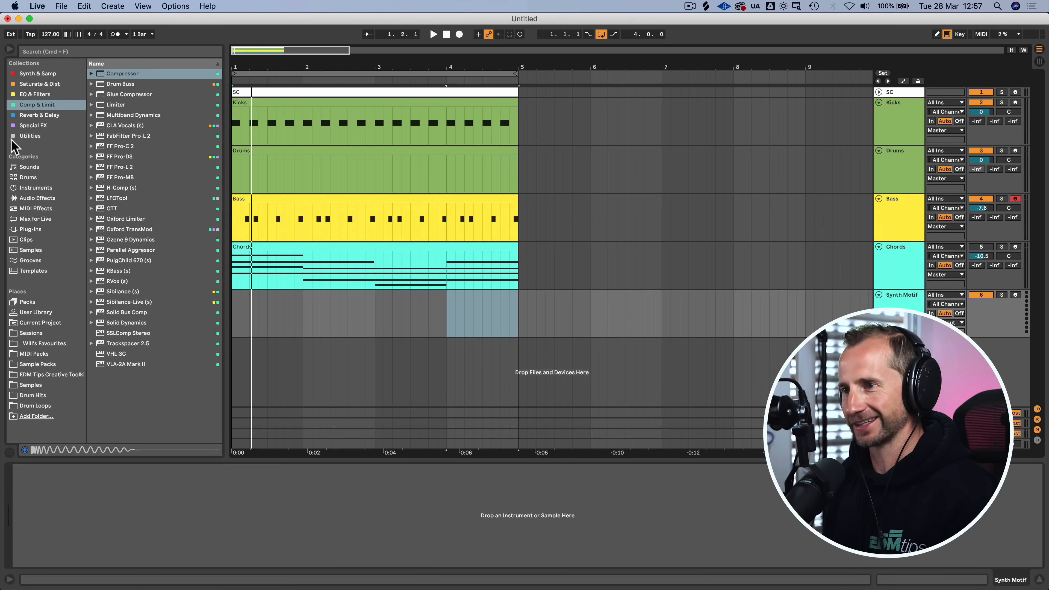
{"action": "left_click", "coordinate": [37, 73]}
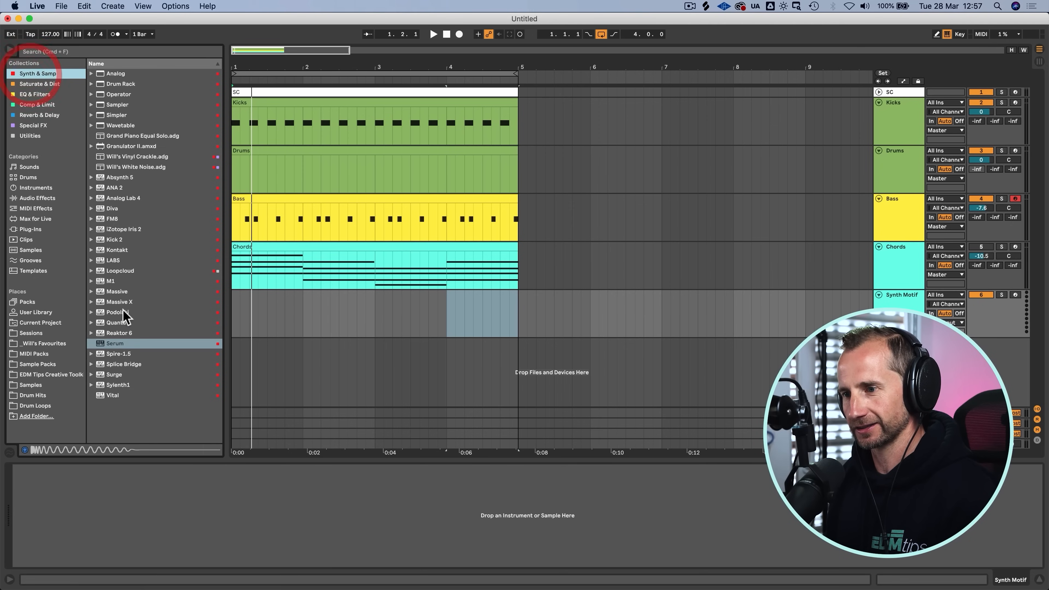
{"action": "left_click_drag", "start_coordinate": [119, 343], "coordinate": [267, 303]}
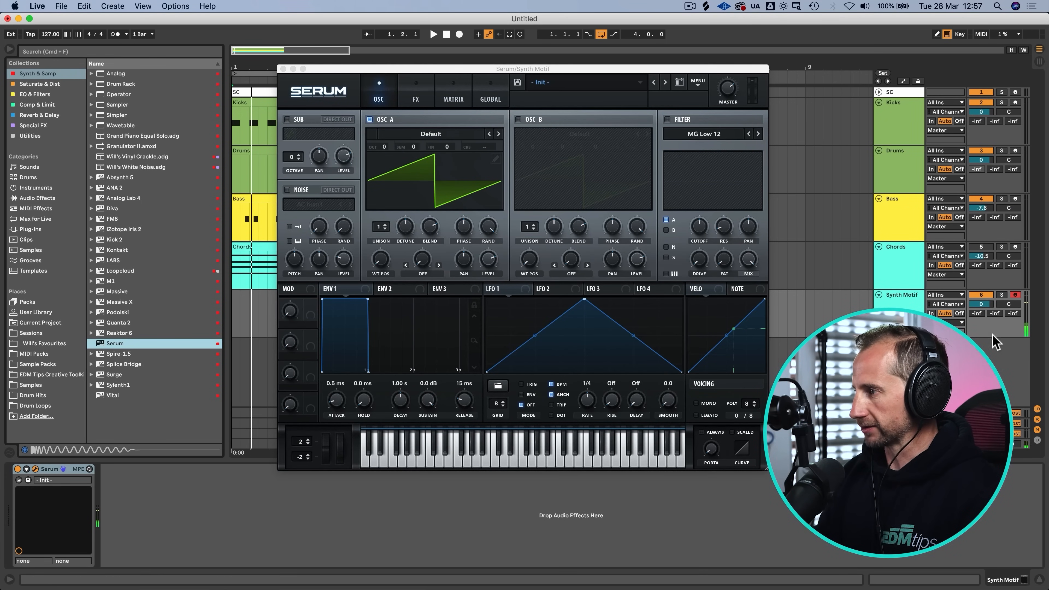
{"action": "left_click_drag", "start_coordinate": [982, 305], "coordinate": [982, 327]}
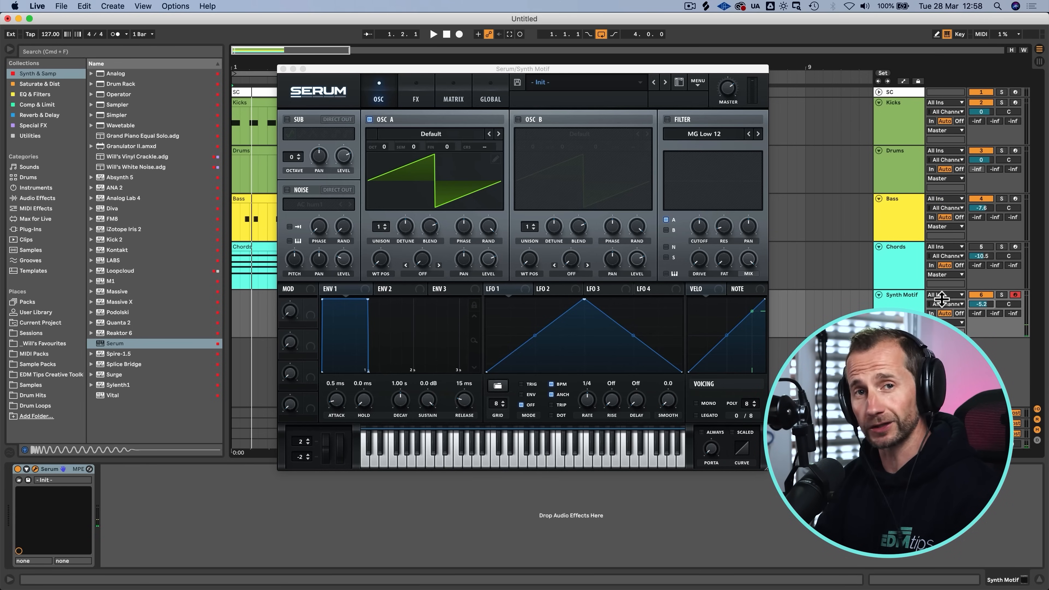
{"action": "left_click", "coordinate": [283, 69]}
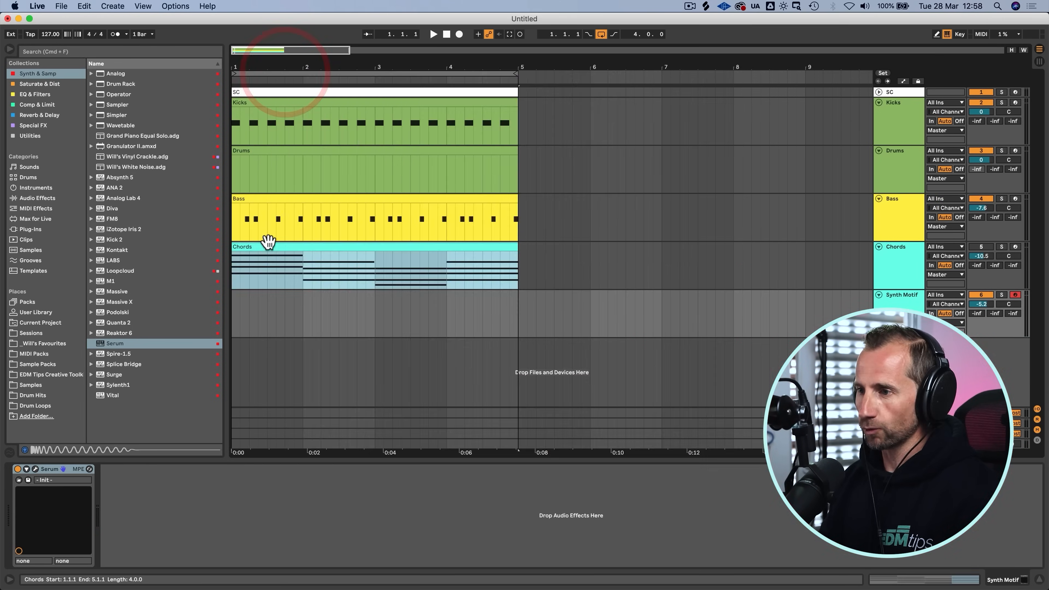
Step: Check the notes in the Chords clip, and create an empty four-bar MIDI clip from bar 1 on the Synth Motif track
{"action": "double_click", "coordinate": [269, 244]}
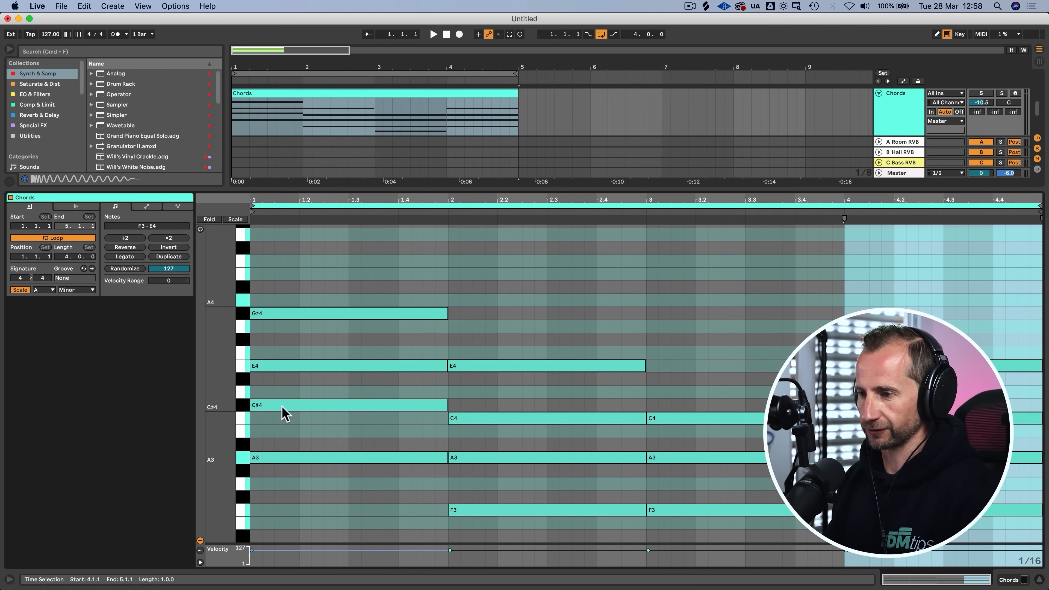
{"action": "key", "text": "shift+Tab"}
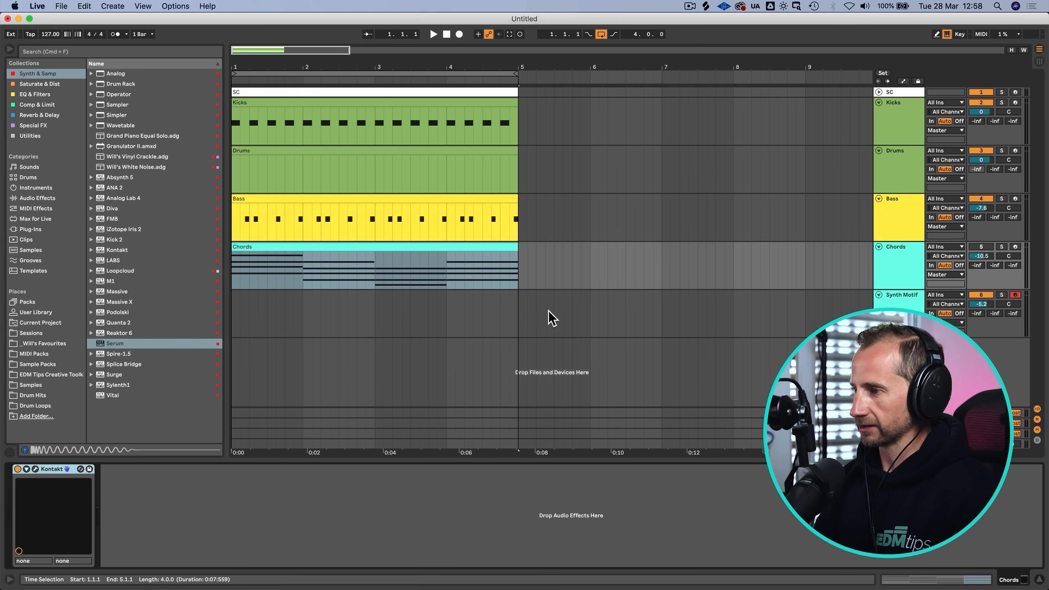
{"action": "left_click_drag", "start_coordinate": [518, 318], "coordinate": [229, 303]}
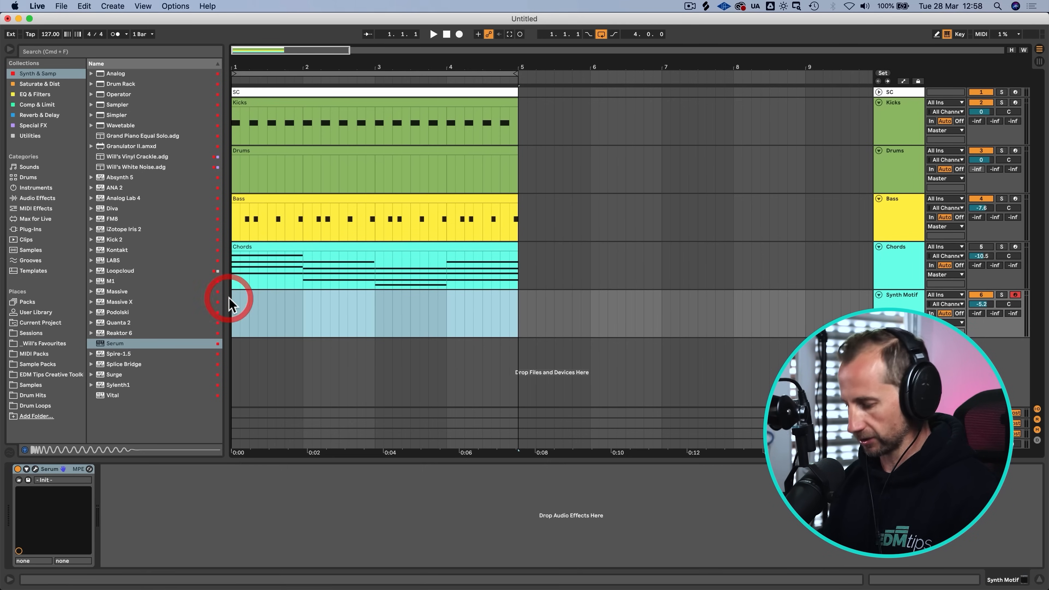
{"action": "key", "text": "shift+super+m"}
{"action": "key", "text": "shift+Tab"}
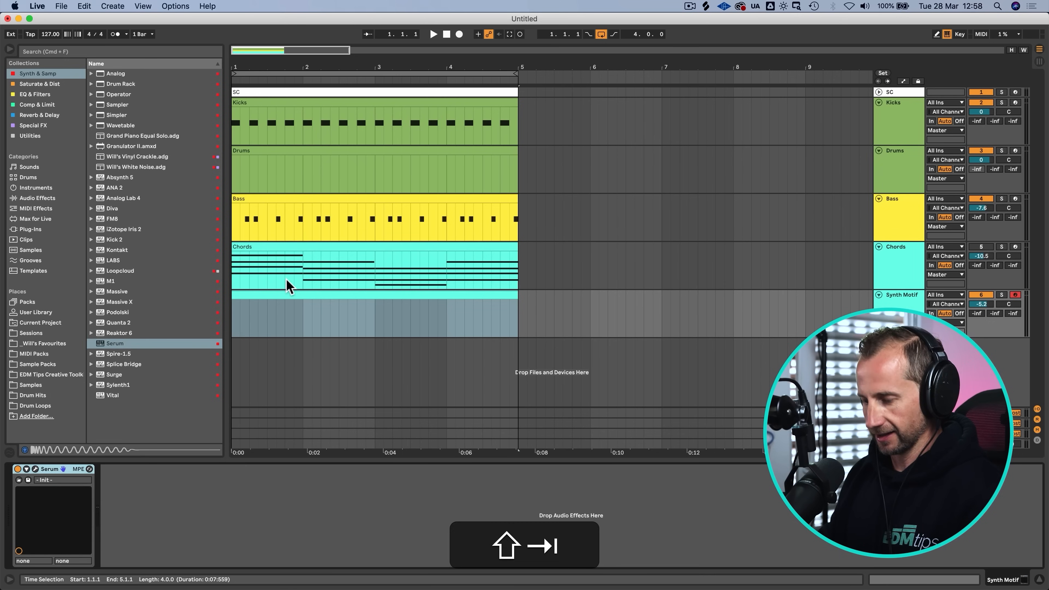
Step: Name the new four-bar clip Synth Motig
{"action": "key", "text": "super+r"}
{"action": "type", "text": "Synth "}
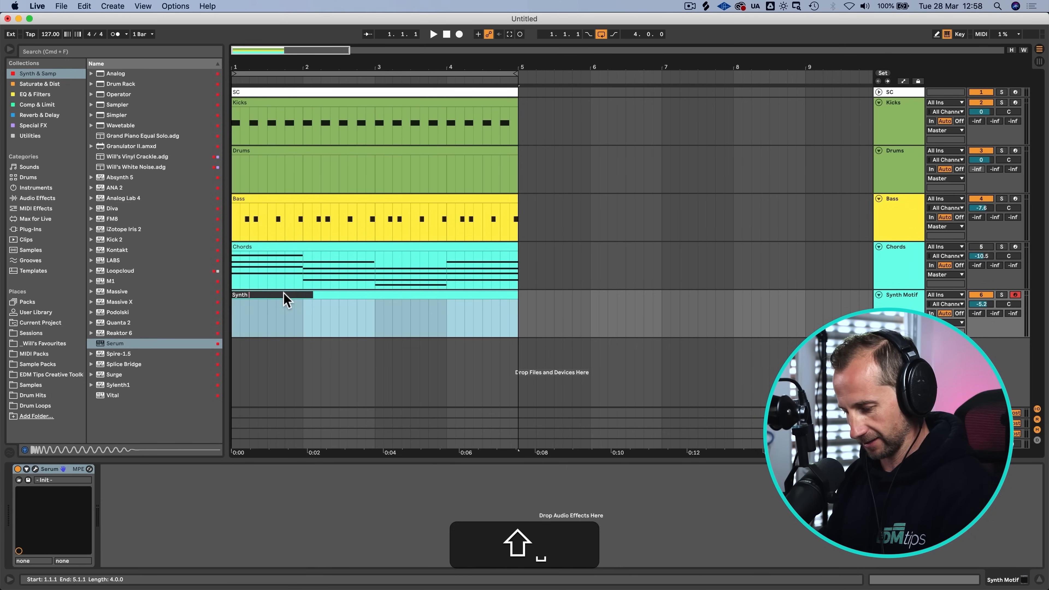
{"action": "type", "text": "Mor"}
{"action": "key", "text": "BackSpace"}
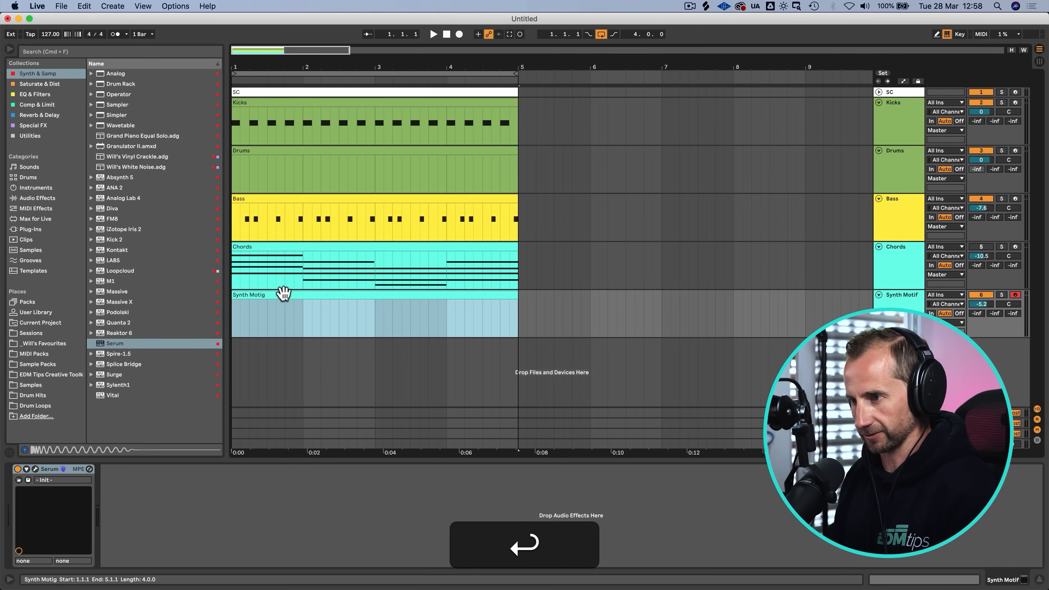
{"action": "left_click", "coordinate": [284, 293]}
{"action": "key", "text": "super+r"}
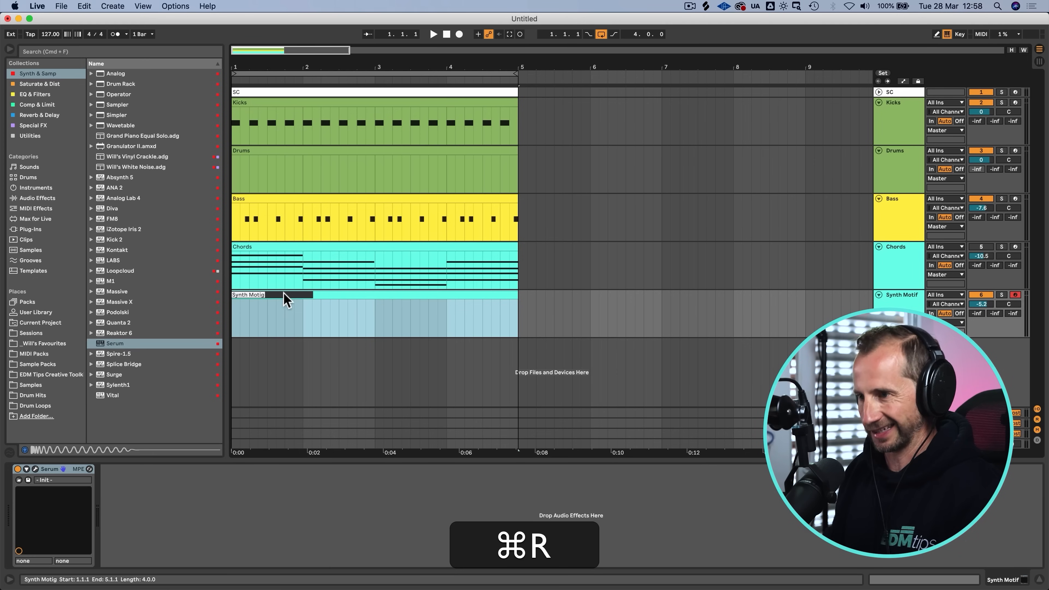
{"action": "key", "text": "super+Down"}
{"action": "left_click", "coordinate": [284, 293]}
{"action": "left_click", "coordinate": [585, 282]}
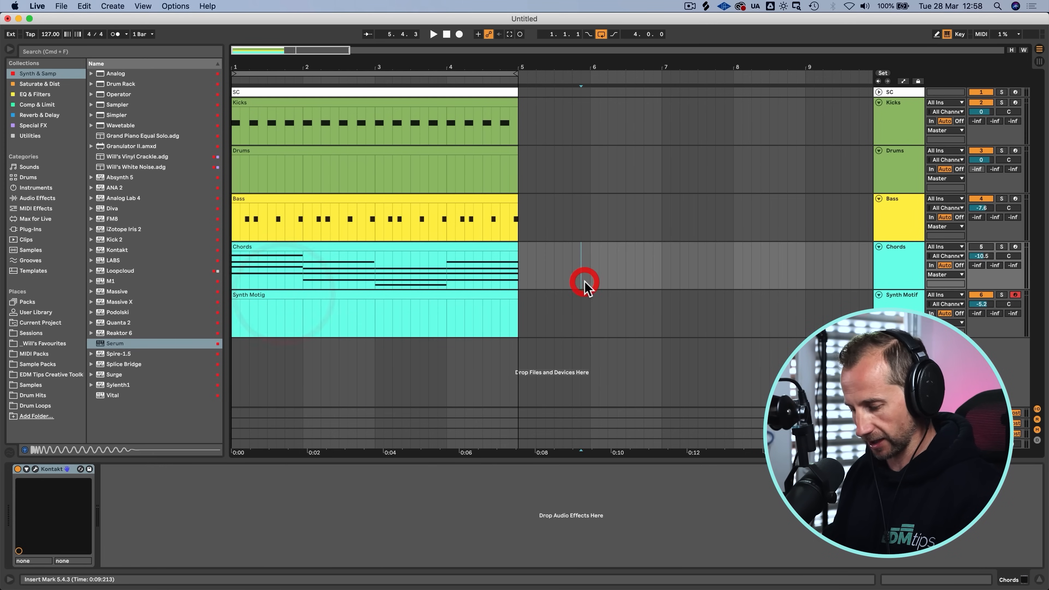
Step: Save the Live set as Below and Behind in the Sessions folder
{"action": "key", "text": "shift+super+s"}
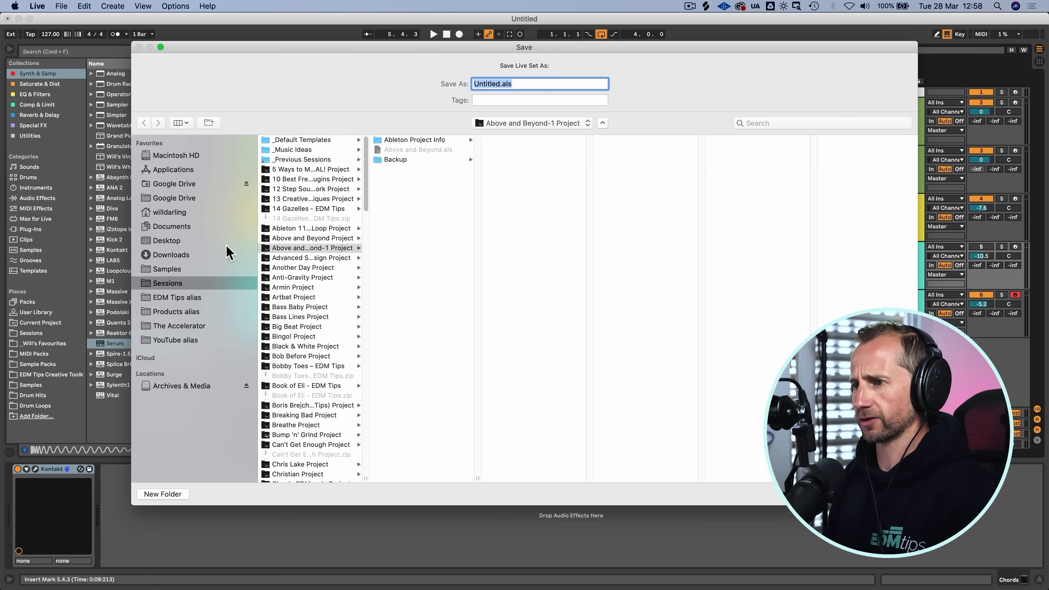
{"action": "left_click", "coordinate": [177, 270]}
{"action": "left_click", "coordinate": [177, 283]}
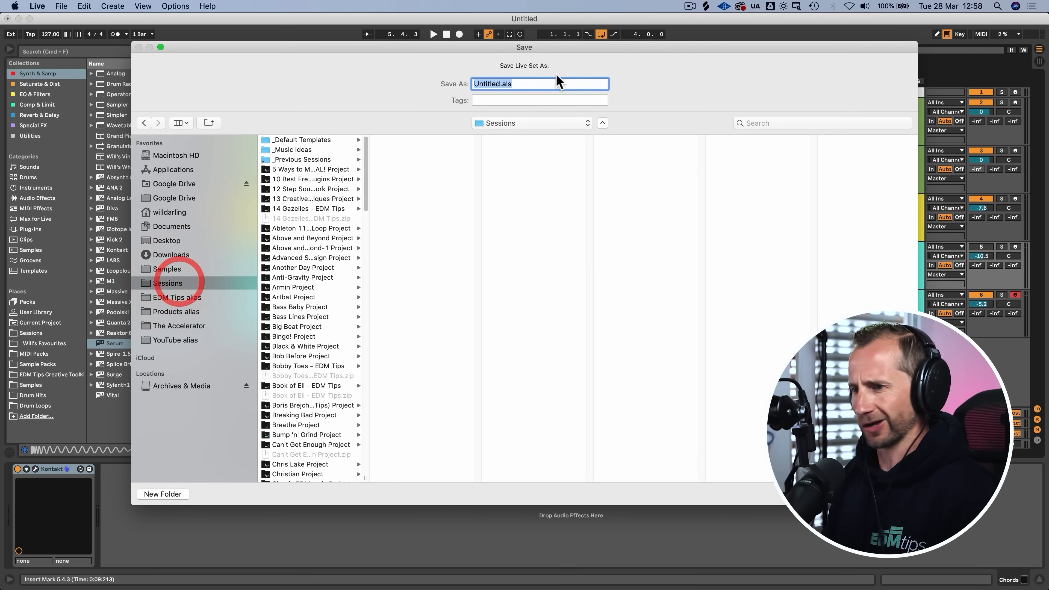
{"action": "key", "text": "shift"}
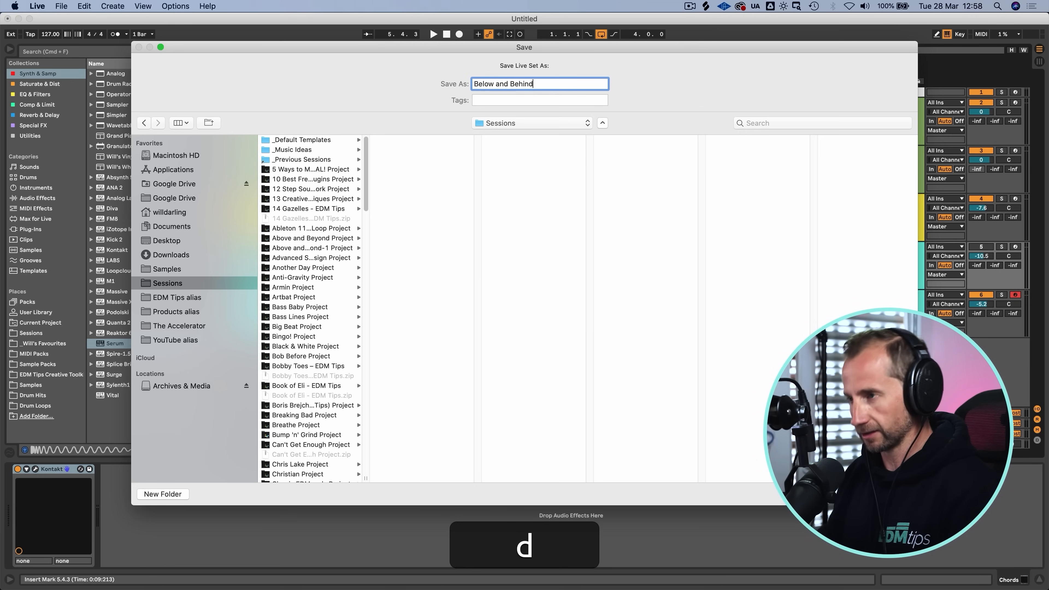
{"action": "key", "text": "Return"}
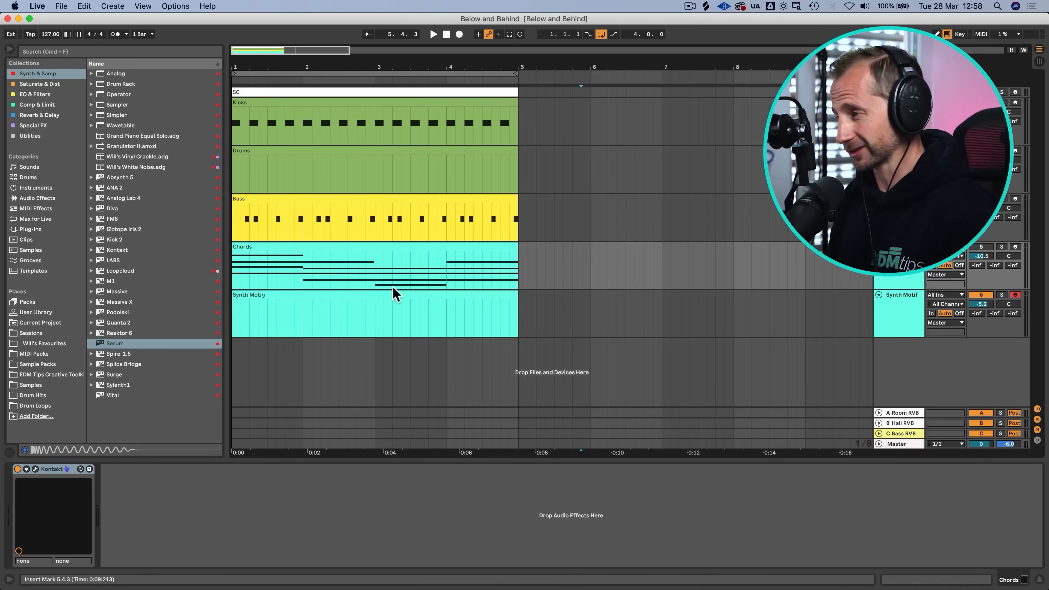
Step: Open the Synth Motig clip for note editing, add a sixteenth-note A3 at 1.1.2 and audition it
{"action": "double_click", "coordinate": [368, 293]}
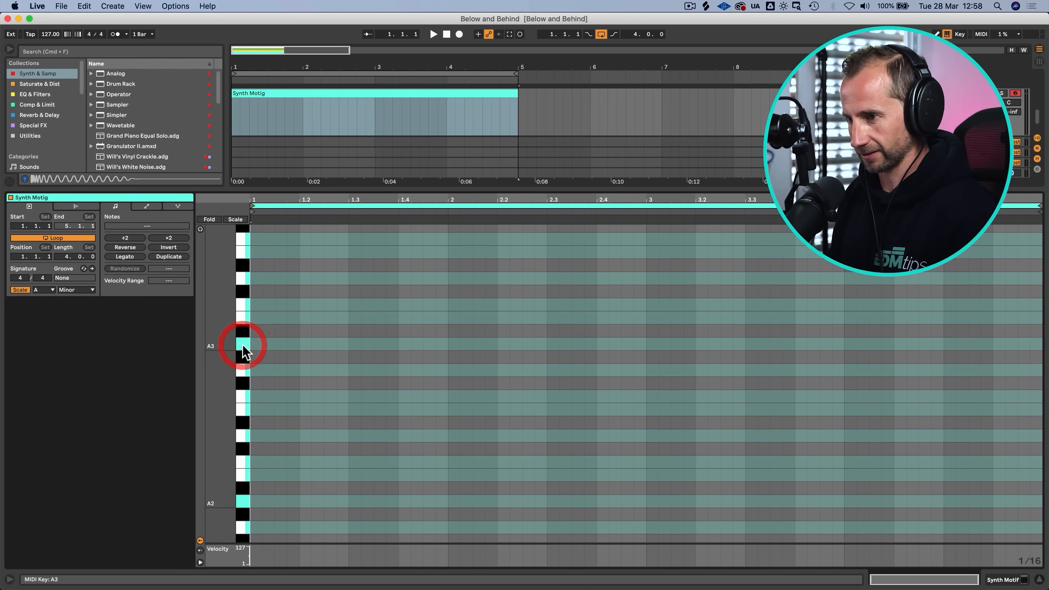
{"action": "key", "text": "p"}
{"action": "left_click", "coordinate": [268, 344]}
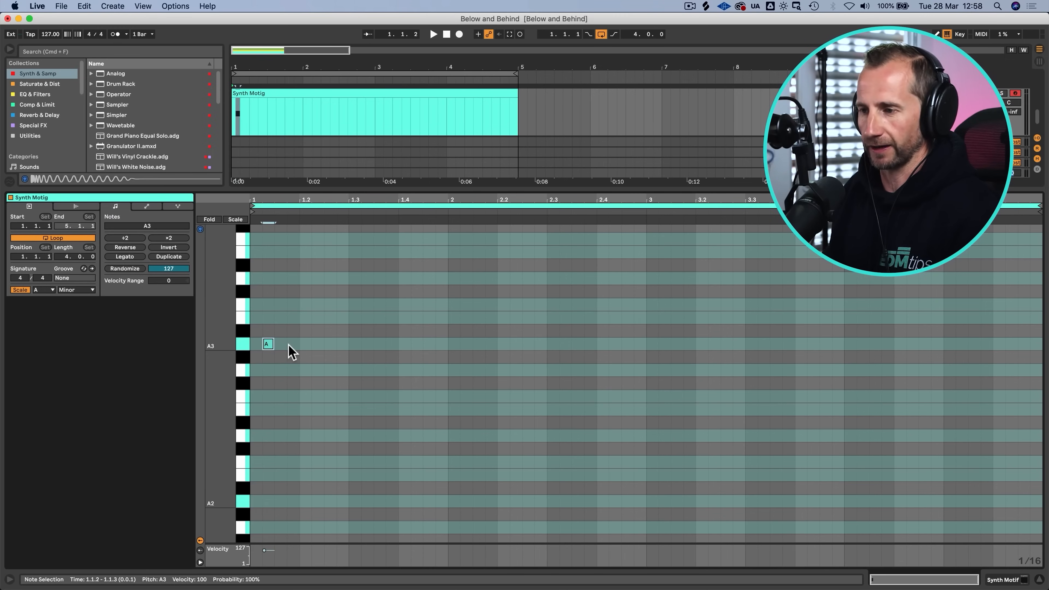
{"action": "key", "text": "space"}
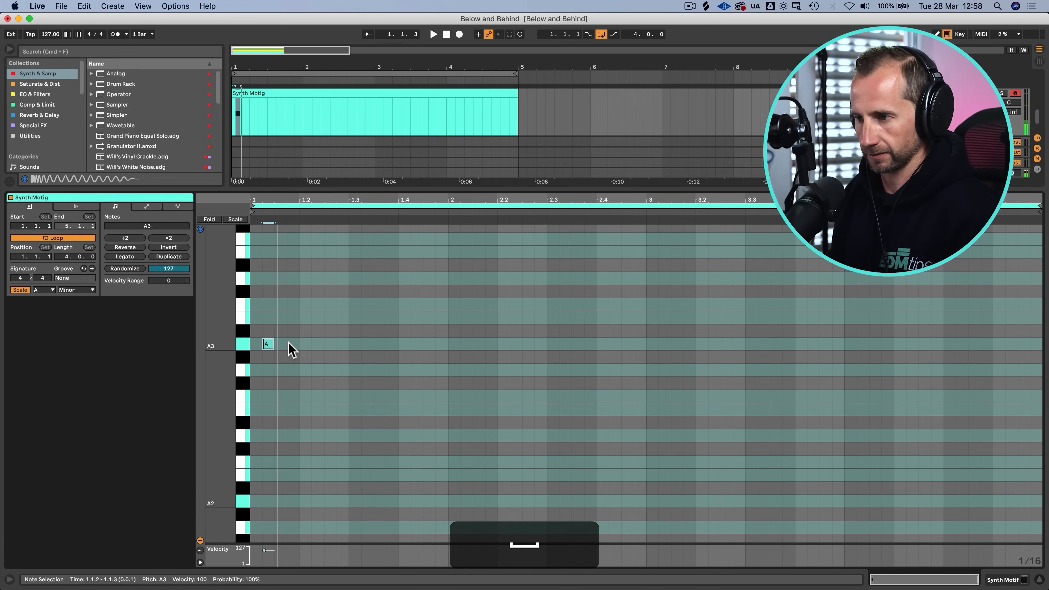
Step: Add an E4 sixteenth note at 1.1.2, shift the A3 to 1.1.3 and audition the pair
{"action": "left_click", "coordinate": [288, 305]}
{"action": "key", "text": "Up"}
{"action": "key", "text": "Up"}
{"action": "key", "text": "Up"}
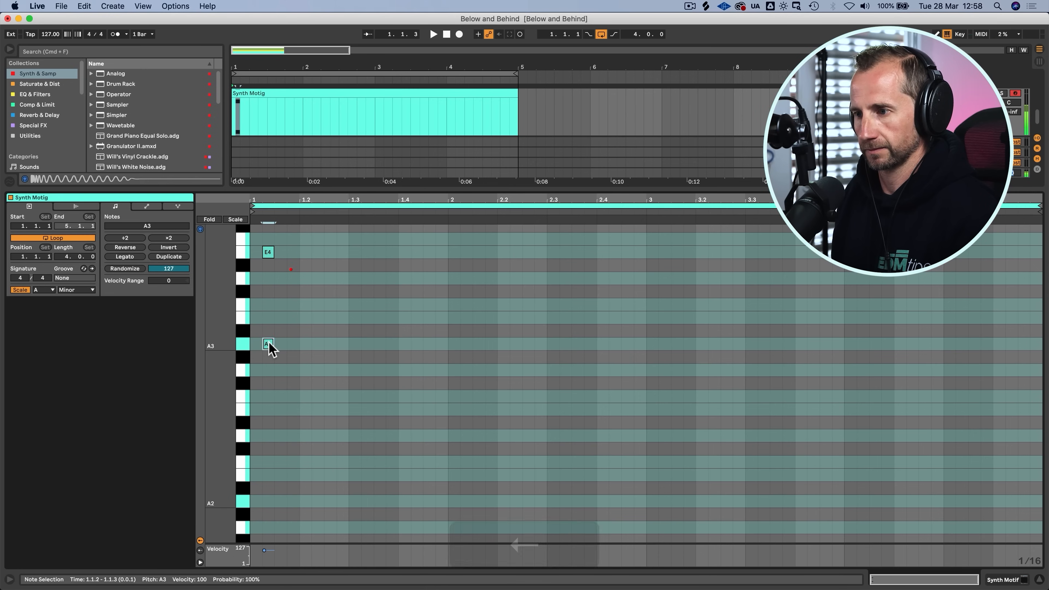
{"action": "left_click", "coordinate": [269, 343]}
{"action": "key", "text": "Right"}
{"action": "key", "text": "space"}
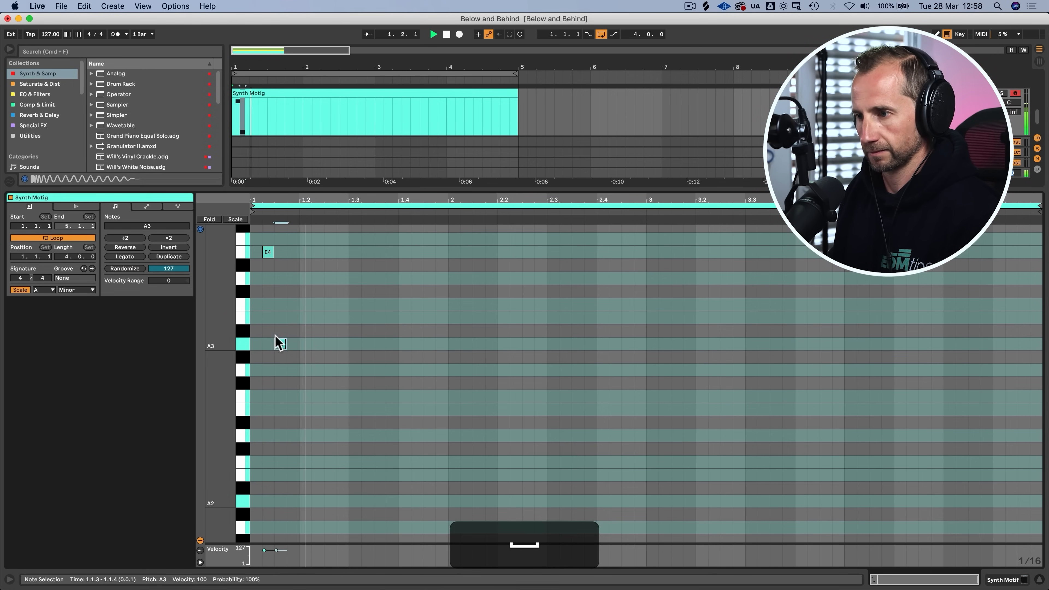
Step: Limit the piano roll to the clip's scale notes, add a sixteenth-note G4 at 1.1.4 and audition the motif
{"action": "scroll", "coordinate": [312, 256], "scroll_direction": "up", "scroll_amount": 5}
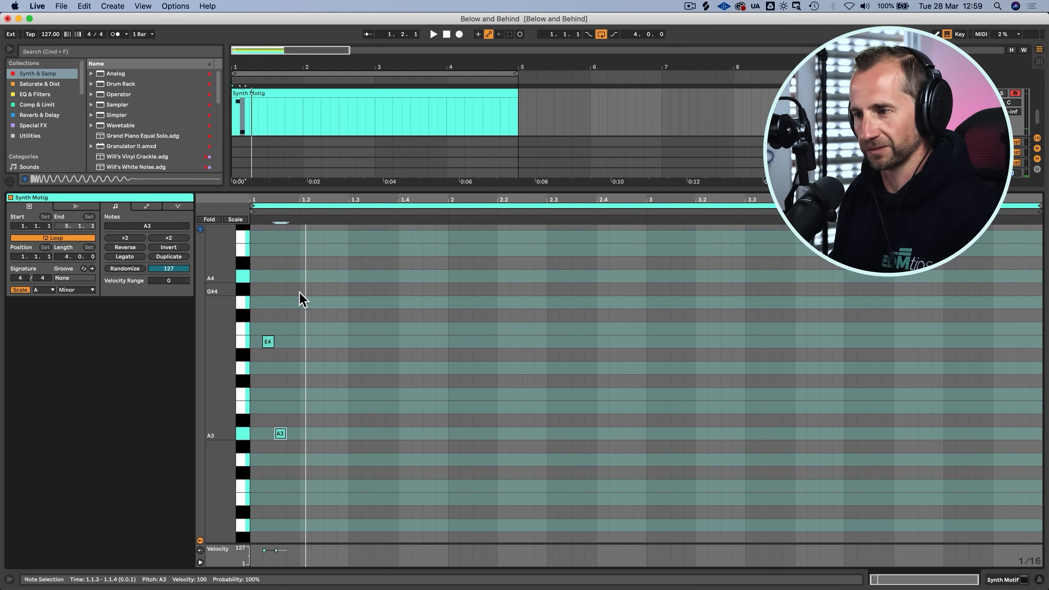
{"action": "left_click", "coordinate": [234, 219]}
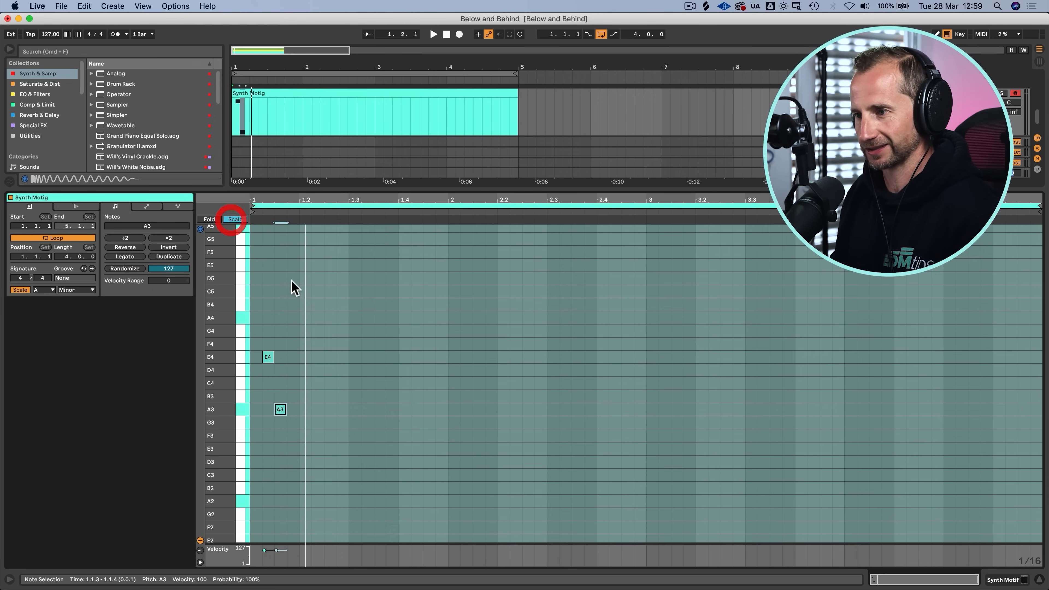
{"action": "left_click", "coordinate": [304, 331]}
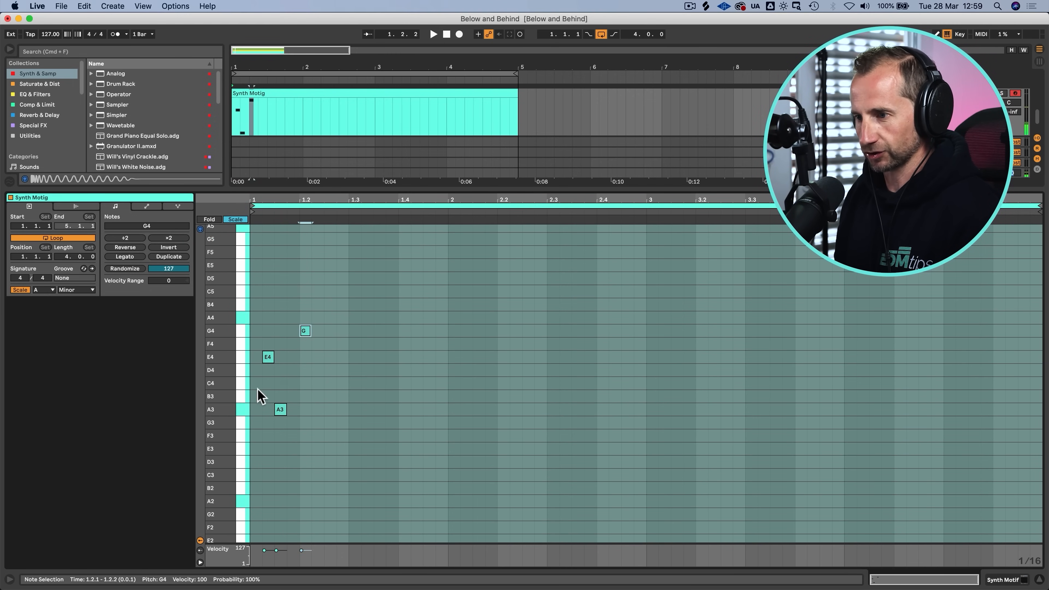
{"action": "key", "text": "space"}
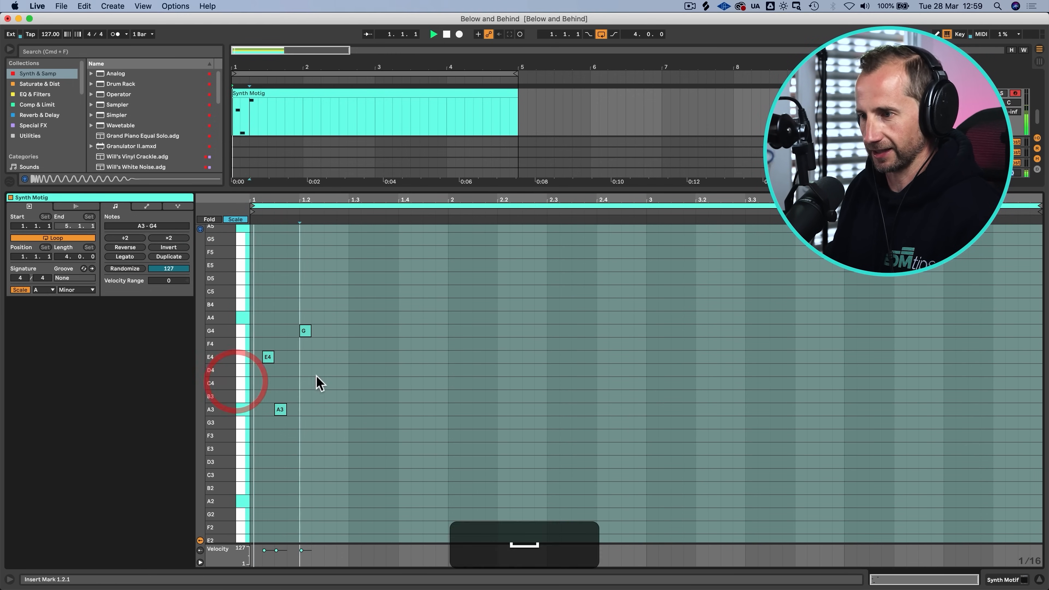
{"action": "left_click", "coordinate": [305, 331]}
{"action": "key", "text": "Left"}
{"action": "key", "text": "space"}
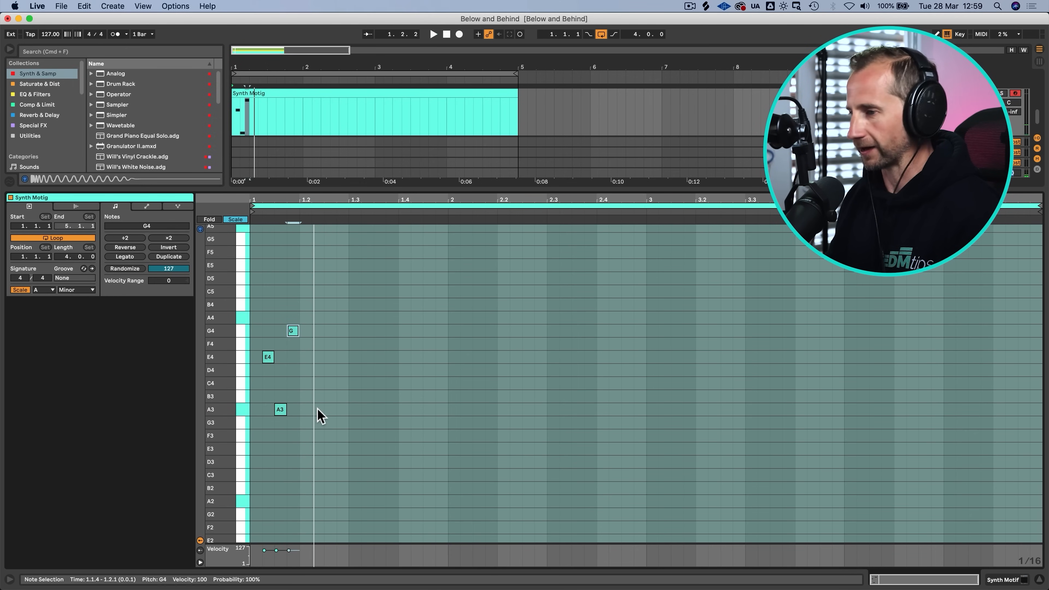
Step: Extend the motif with A3 at 1.2.2, 1.3.2 and 1.3.4, E4 at 1.2.3, G3 at 1.2.4 and A2 at 1.3.3
{"action": "left_click", "coordinate": [329, 357]}
{"action": "key", "text": "space"}
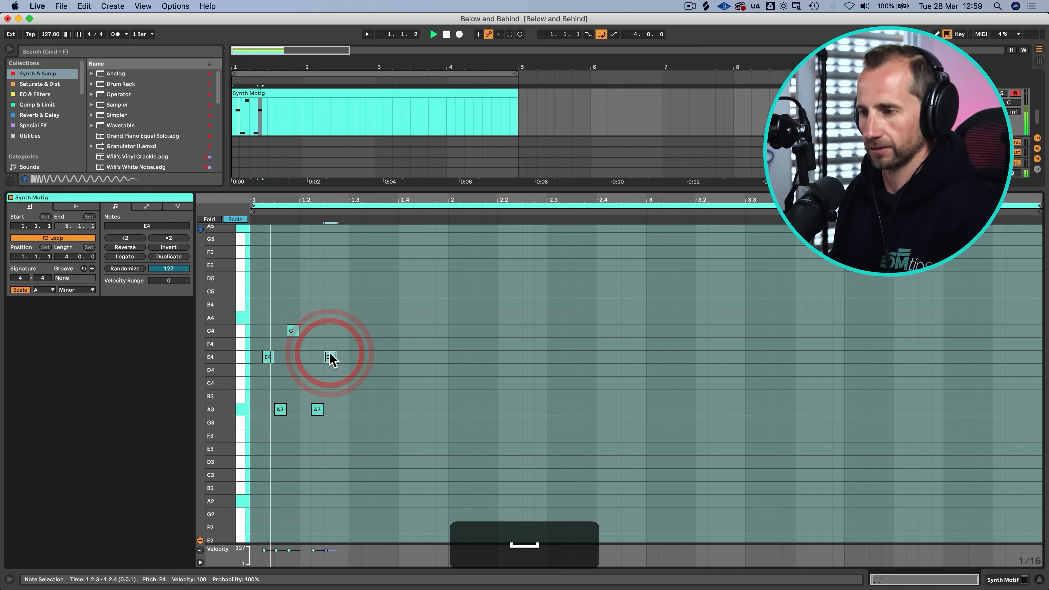
{"action": "left_click", "coordinate": [367, 409]}
{"action": "left_click", "coordinate": [392, 409]}
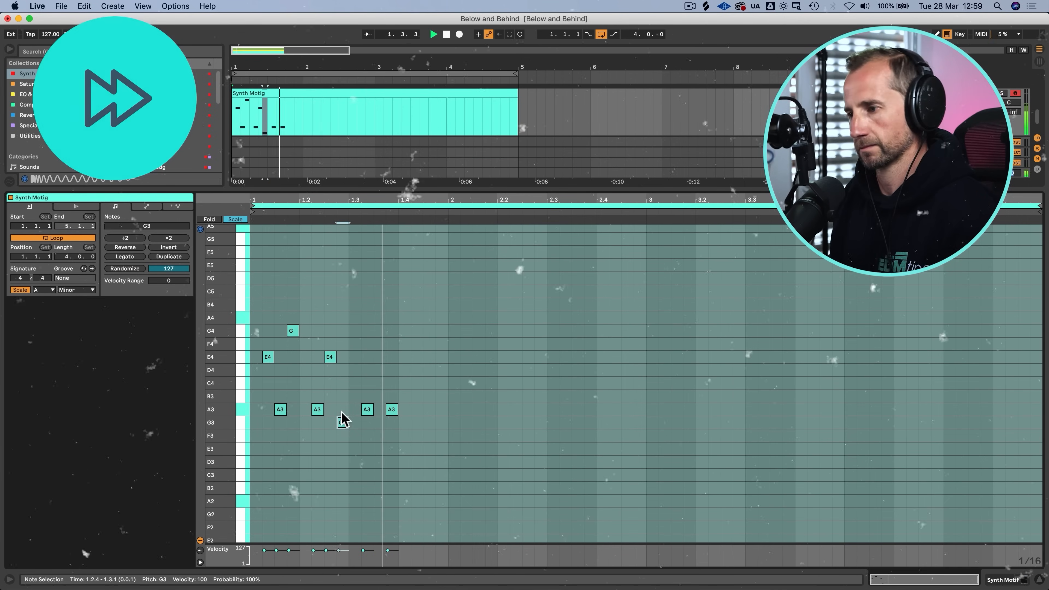
{"action": "left_click", "coordinate": [343, 423]}
{"action": "left_click", "coordinate": [379, 502]}
Step: Transpose the A3 notes at 1.2.2 and 1.1.3 down an octave to A2 and audition the motif
{"action": "left_click", "coordinate": [316, 409]}
{"action": "key", "text": "shift+Down"}
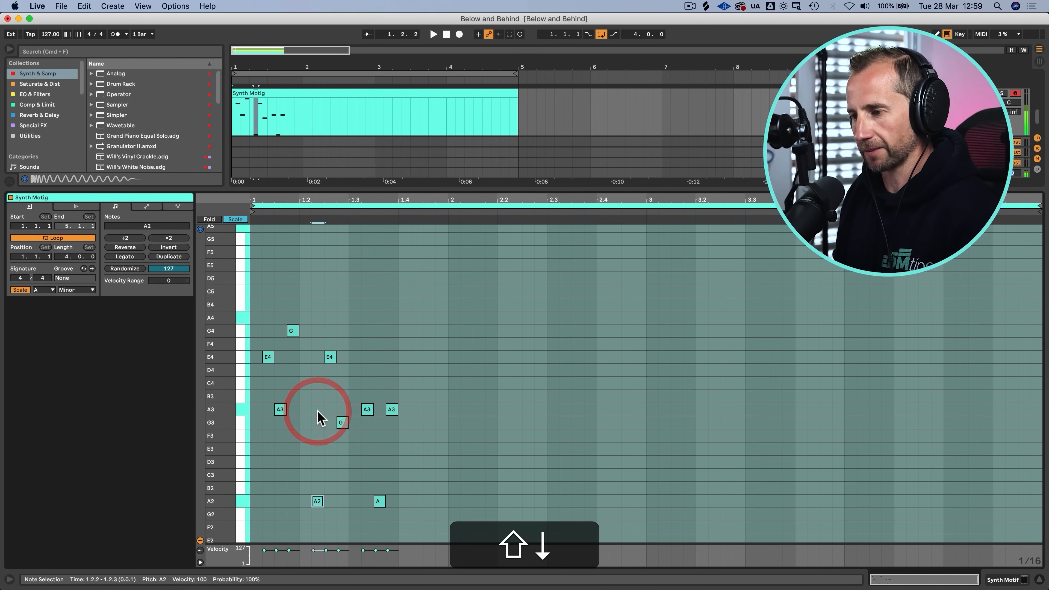
{"action": "left_click", "coordinate": [281, 409]}
{"action": "key", "text": "shift+Down"}
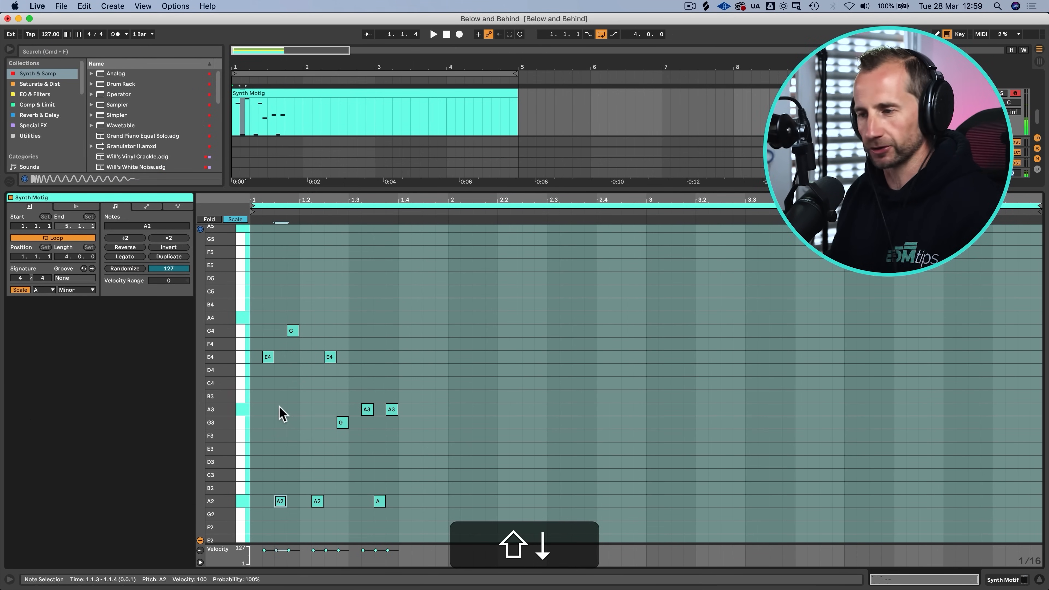
{"action": "key", "text": "space"}
{"action": "key", "text": "space"}
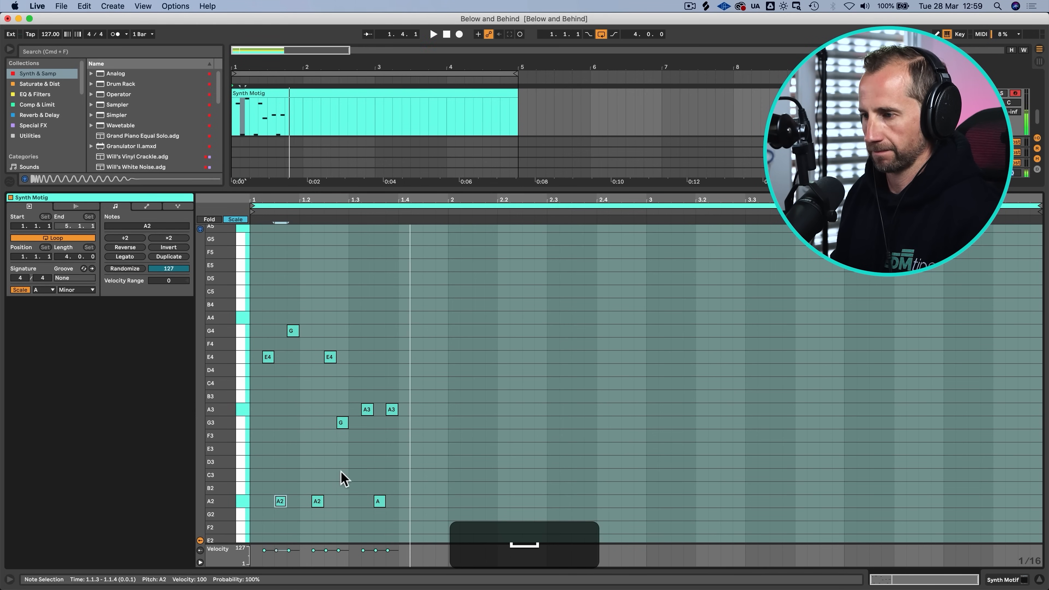
Step: Try a sixteenth-note G2 at 1.3.1 in the Synth Motif clip and audition the motif
{"action": "key", "text": "space"}
{"action": "double_click", "coordinate": [354, 501]}
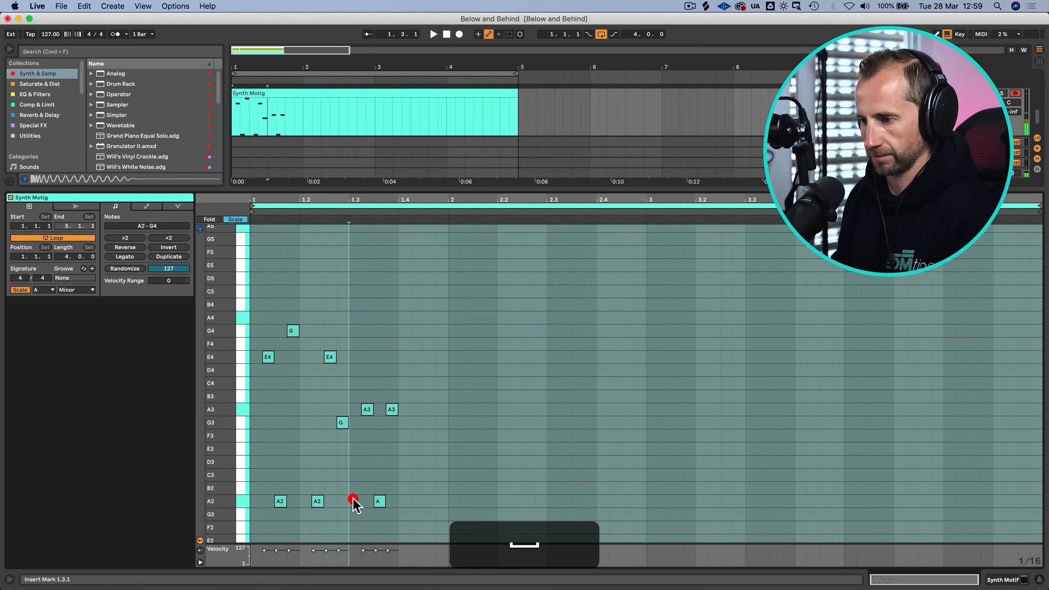
{"action": "key", "text": "Down"}
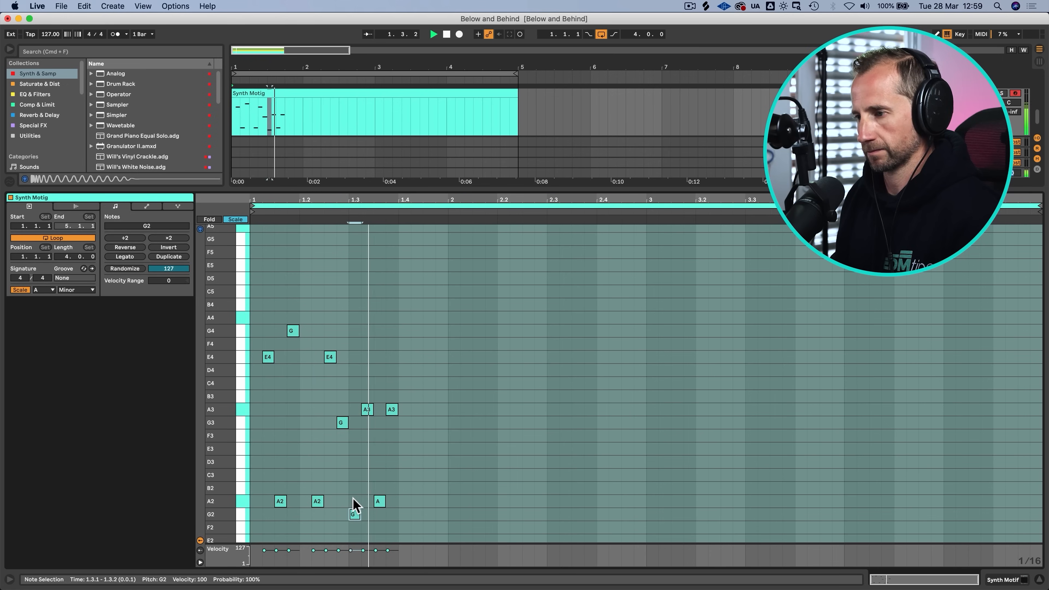
{"action": "key", "text": "space"}
{"action": "key", "text": "BackSpace"}
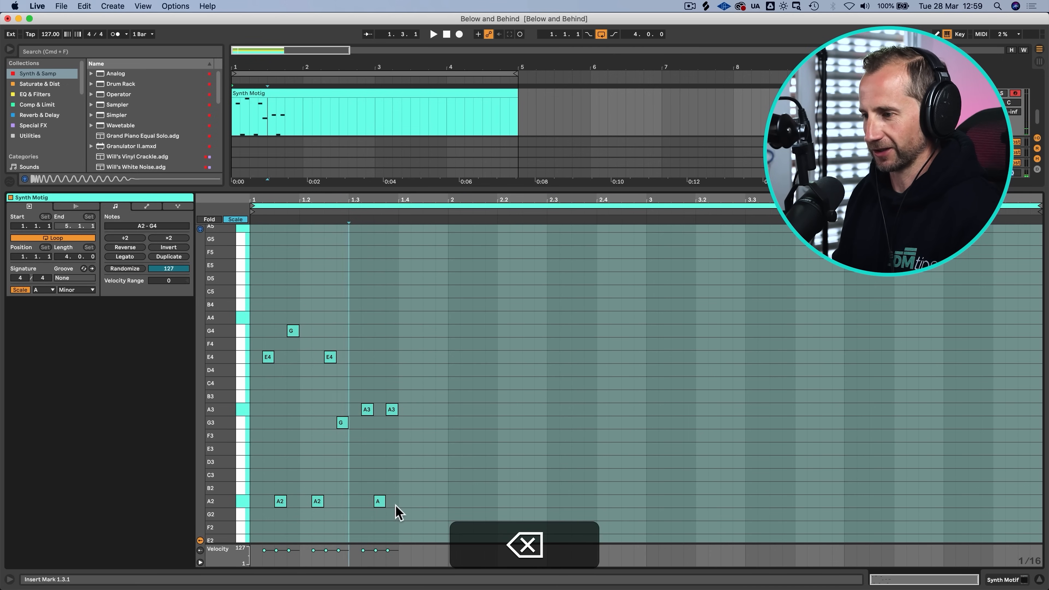
{"action": "left_click", "coordinate": [397, 513]}
{"action": "left_click", "coordinate": [396, 513]}
{"action": "key", "text": "space"}
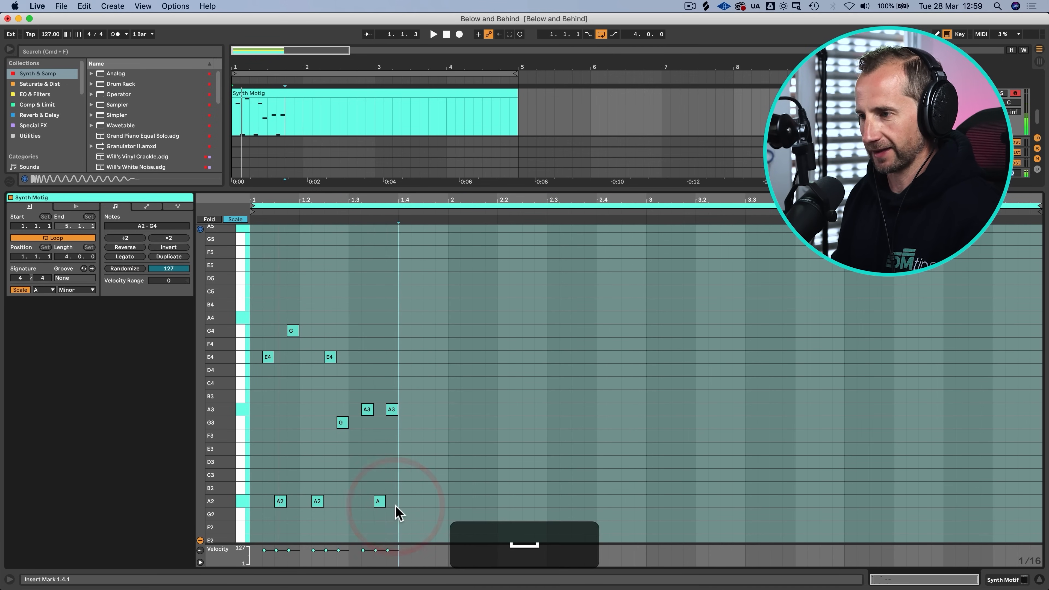
{"action": "key", "text": "space"}
Step: Try sixteenth notes C3 at 1.4.3 and C4 at 1.4.4 as an ending for the motif's first bar
{"action": "left_click", "coordinate": [442, 510]}
{"action": "left_click", "coordinate": [443, 504]}
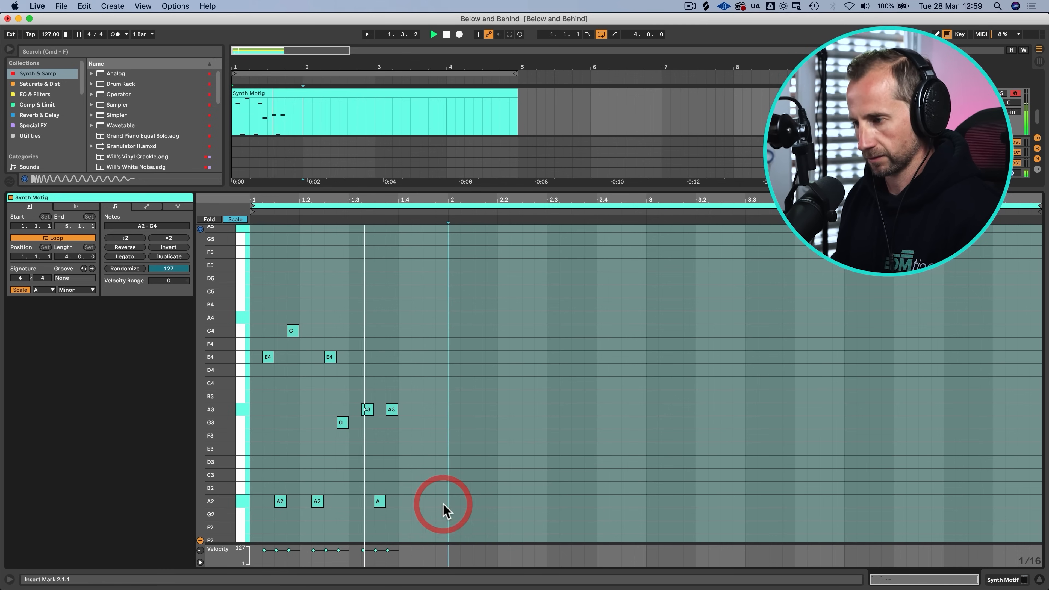
{"action": "double_click", "coordinate": [428, 502]}
{"action": "double_click", "coordinate": [440, 395]}
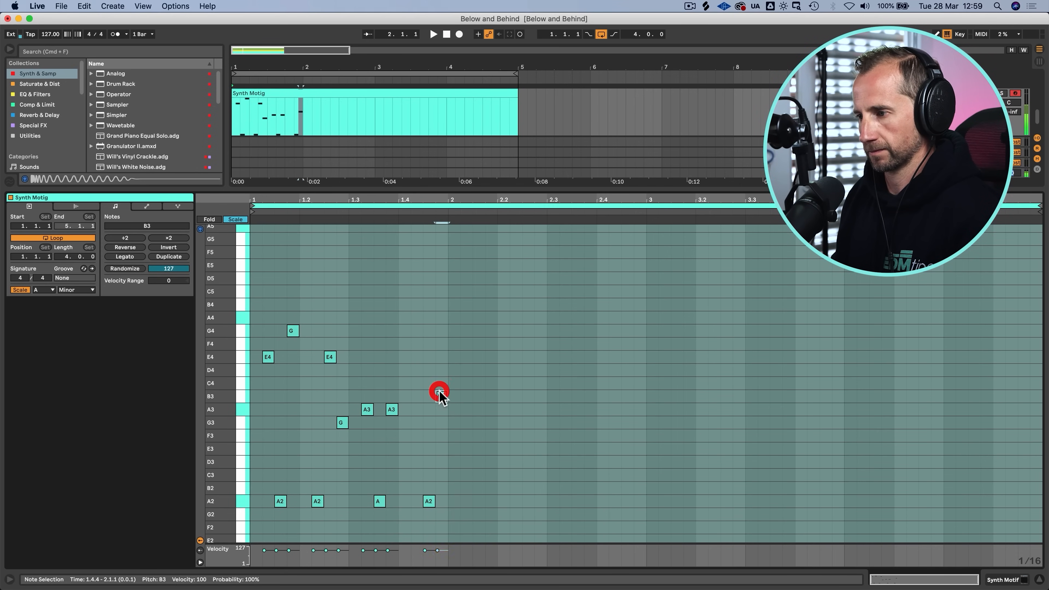
{"action": "key", "text": "Up"}
{"action": "left_click", "coordinate": [429, 502]}
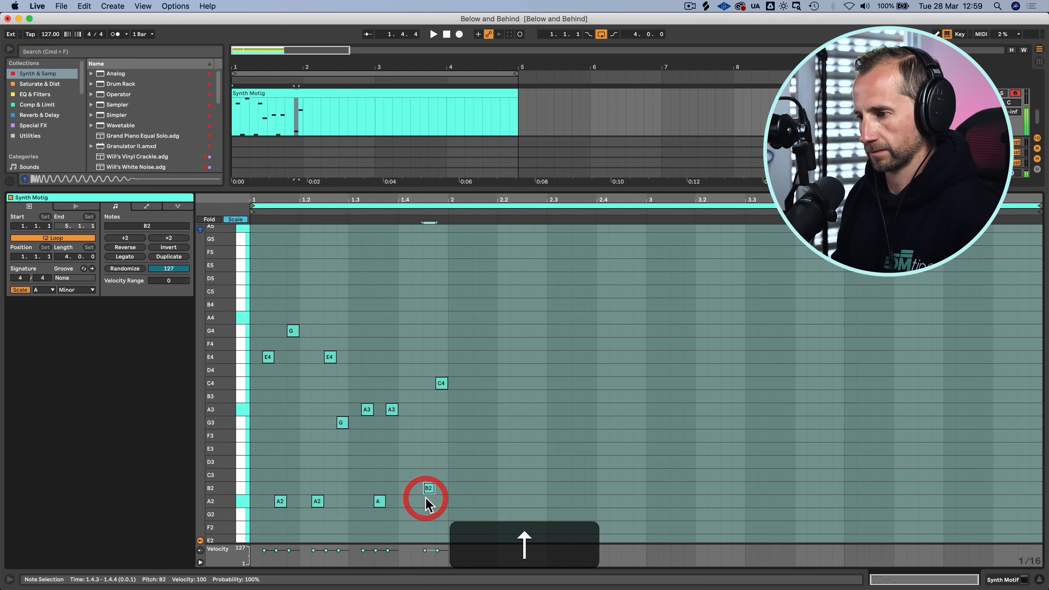
{"action": "key", "text": "Up"}
{"action": "key", "text": "Up"}
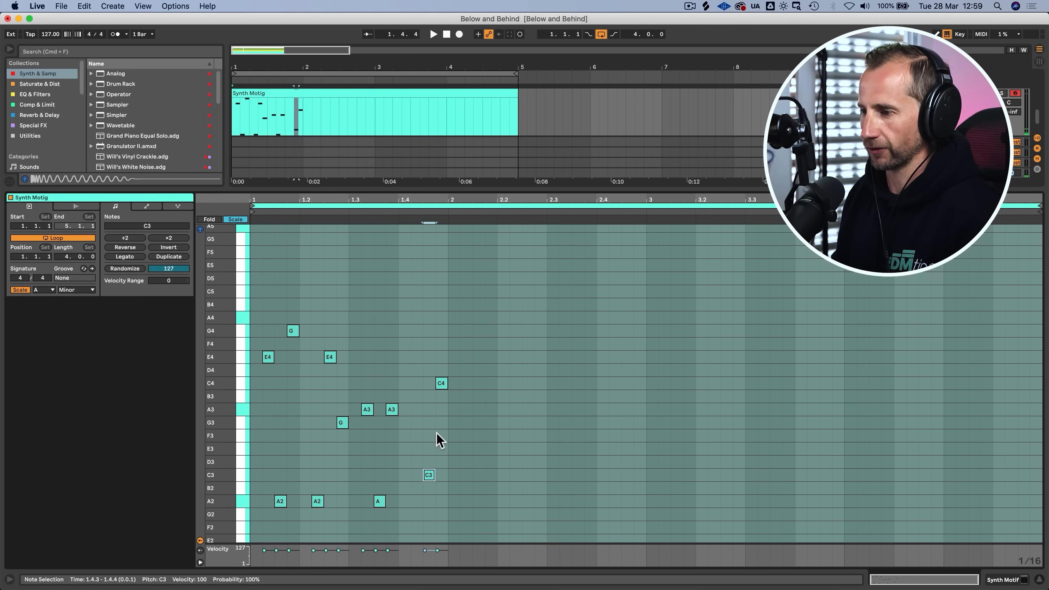
{"action": "key", "text": "BackSpace"}
{"action": "double_click", "coordinate": [439, 383]}
Step: Add sixteenth notes A2 at 1.4.3 and A3 at 1.4.4 to finish the motif's first bar, and audition it
{"action": "key", "text": "space"}
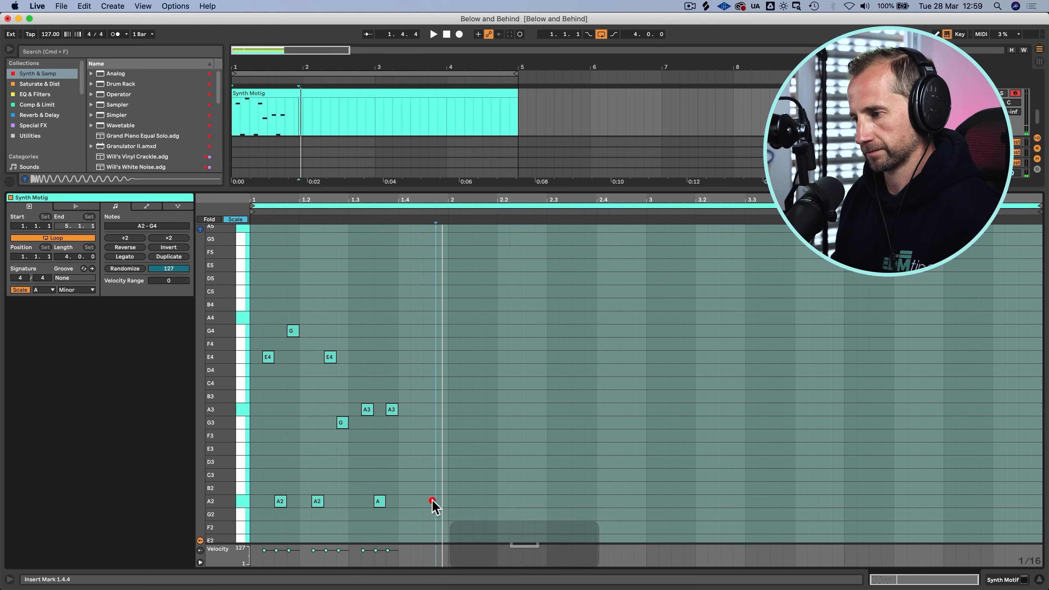
{"action": "double_click", "coordinate": [429, 501]}
{"action": "left_click", "coordinate": [445, 411]}
{"action": "double_click", "coordinate": [444, 410]}
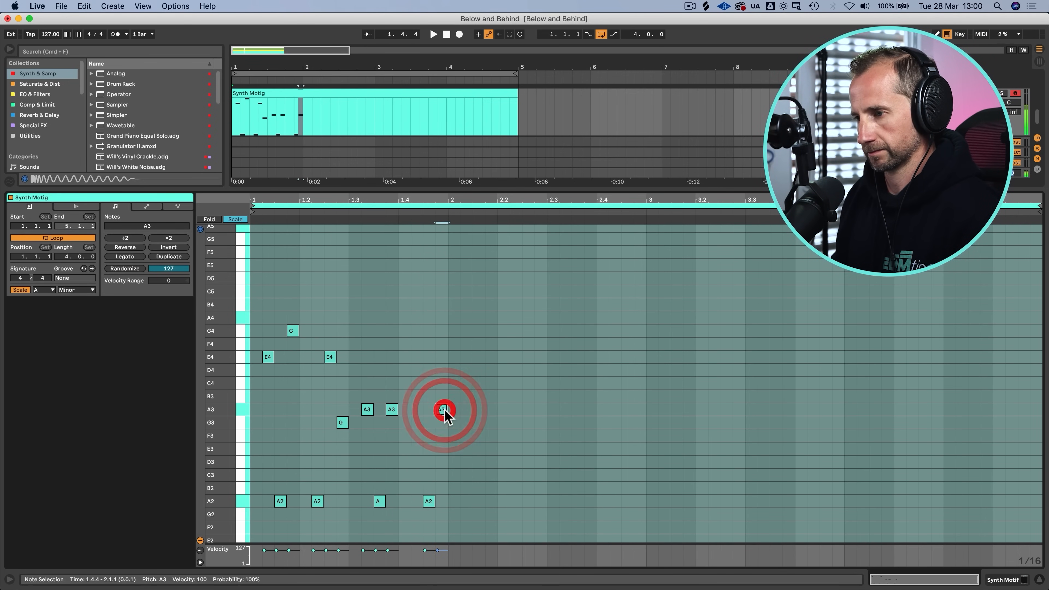
{"action": "key", "text": "space"}
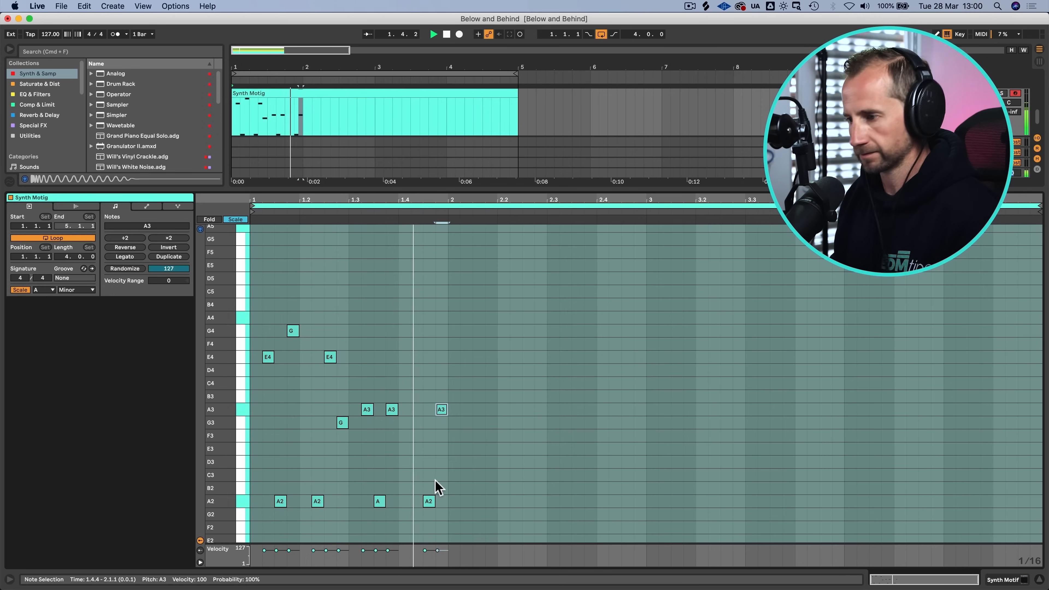
{"action": "key", "text": "space"}
Step: Select all notes of the motif's first bar and duplicate them three times to fill the four-bar clip
{"action": "left_click_drag", "start_coordinate": [447, 508], "coordinate": [252, 329]}
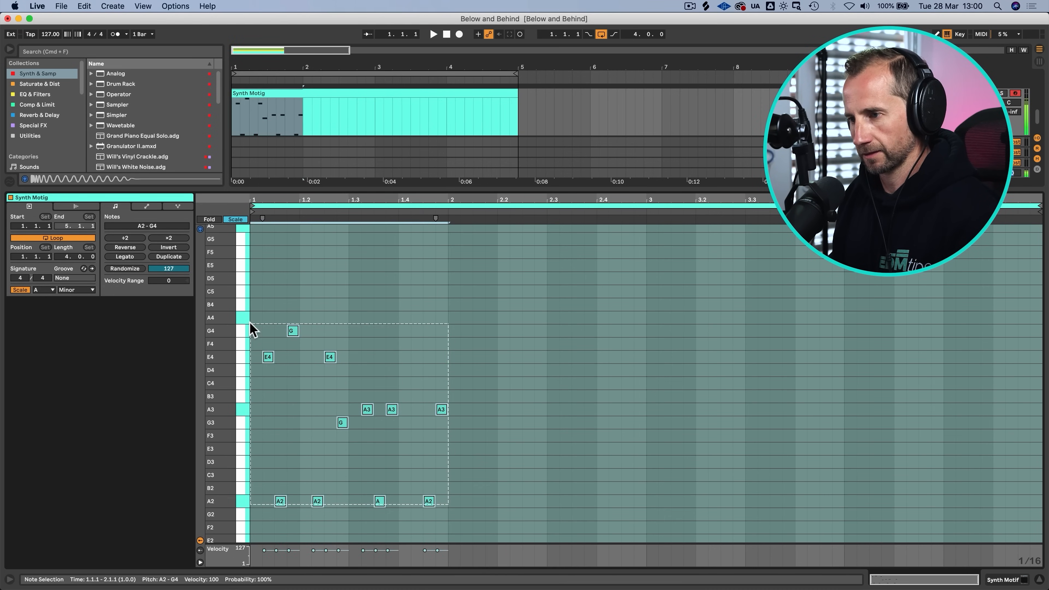
{"action": "key", "text": "super+d"}
{"action": "key", "text": "super+d"}
{"action": "key", "text": "super+d"}
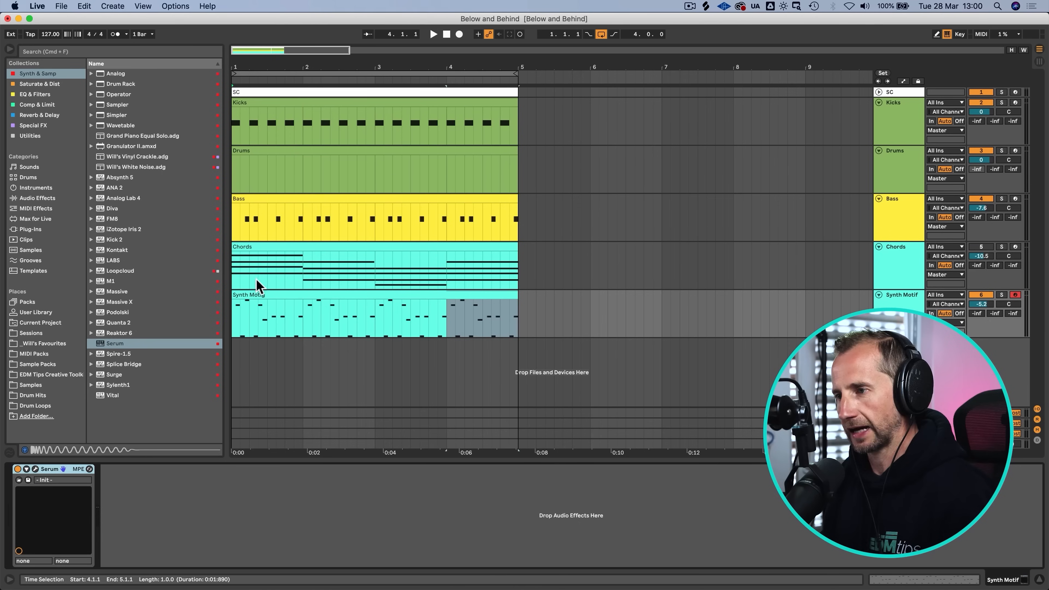
Step: Transpose all notes in the Chords clip down an octave and return to the device view
{"action": "double_click", "coordinate": [377, 248]}
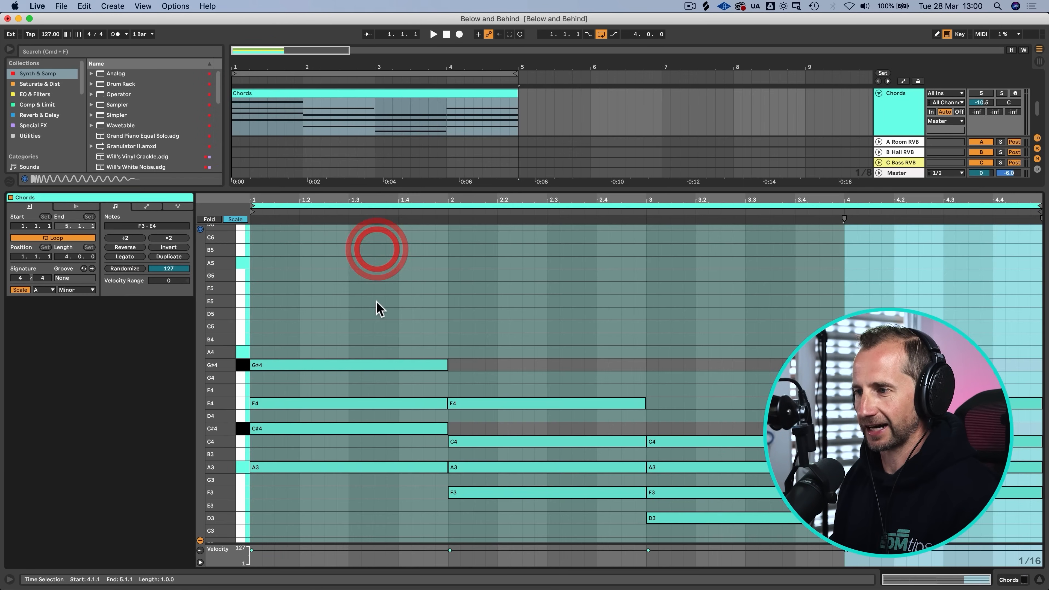
{"action": "left_click", "coordinate": [376, 302]}
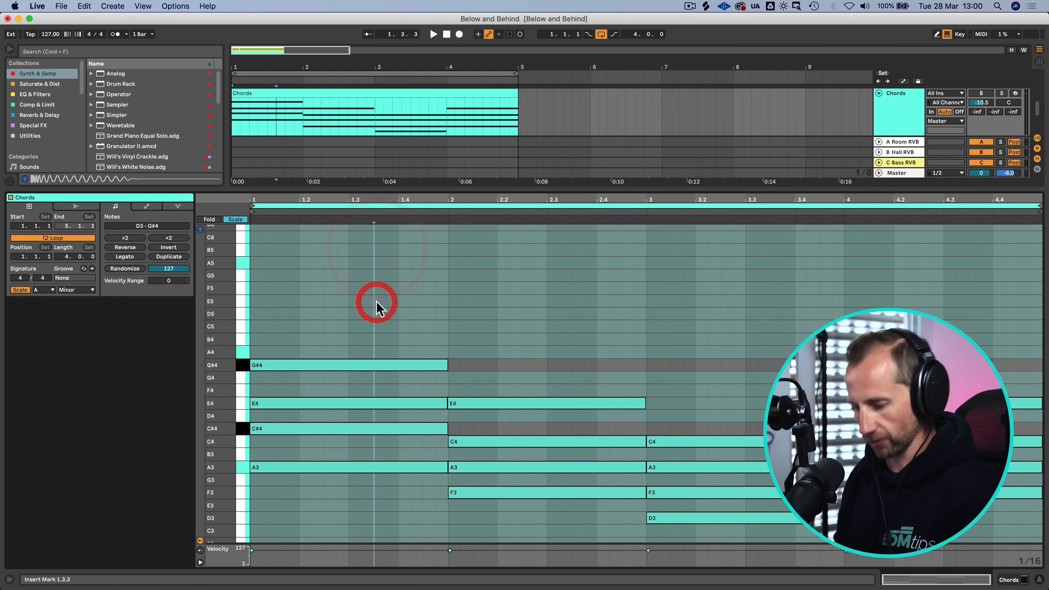
{"action": "left_click", "coordinate": [393, 313]}
{"action": "key", "text": "super+a"}
{"action": "key", "text": "shift+super+Down"}
{"action": "key", "text": "shift+Tab"}
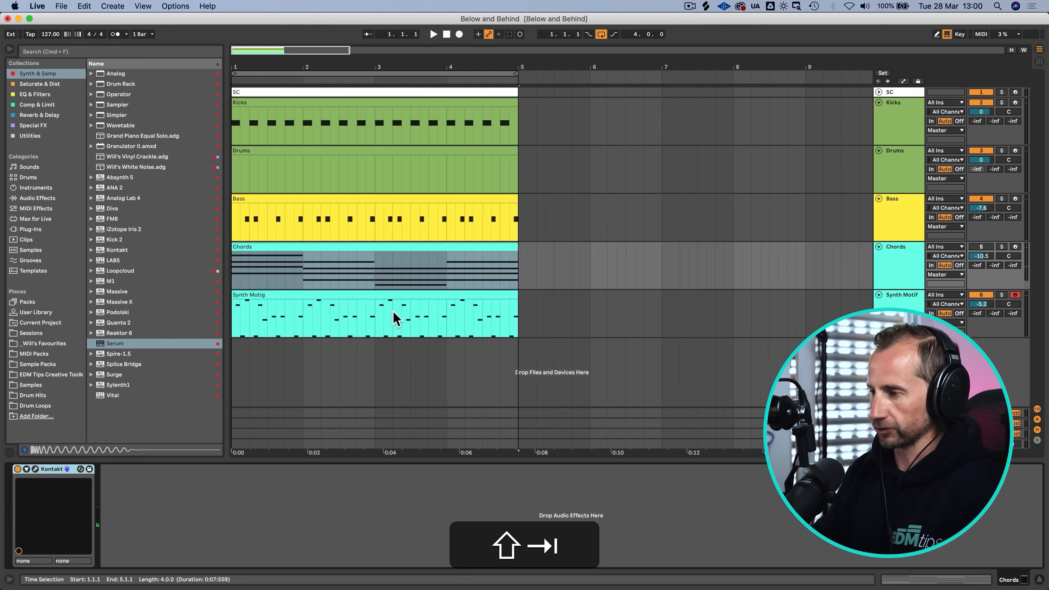
Step: Solo the Chords and Synth Motif tracks together and raise the Chords volume to 6.0 dB while auditioning them
{"action": "left_click", "coordinate": [1002, 247]}
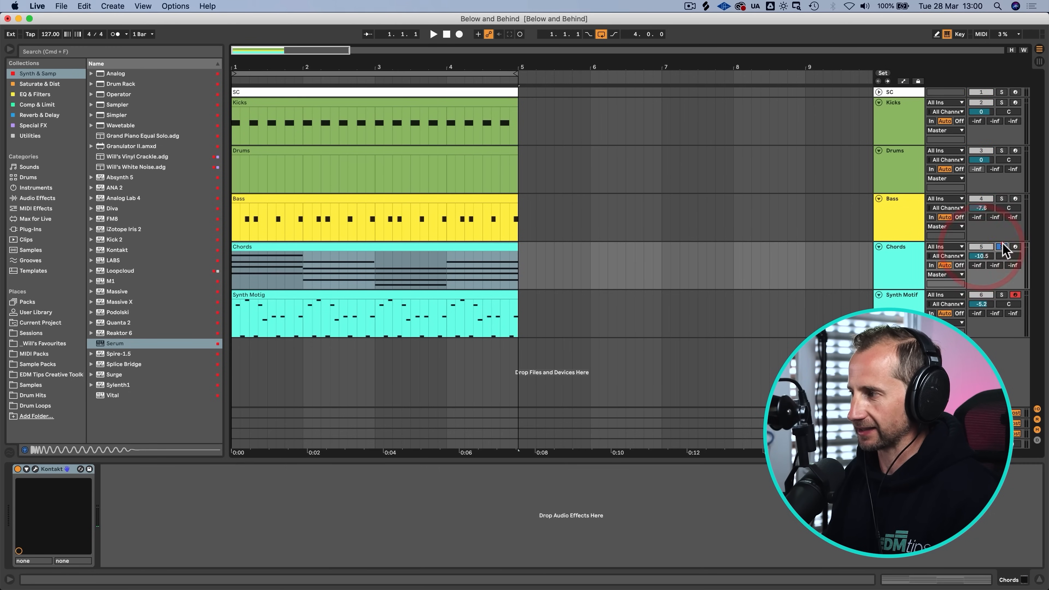
{"action": "left_click", "coordinate": [1002, 294], "text": "super"}
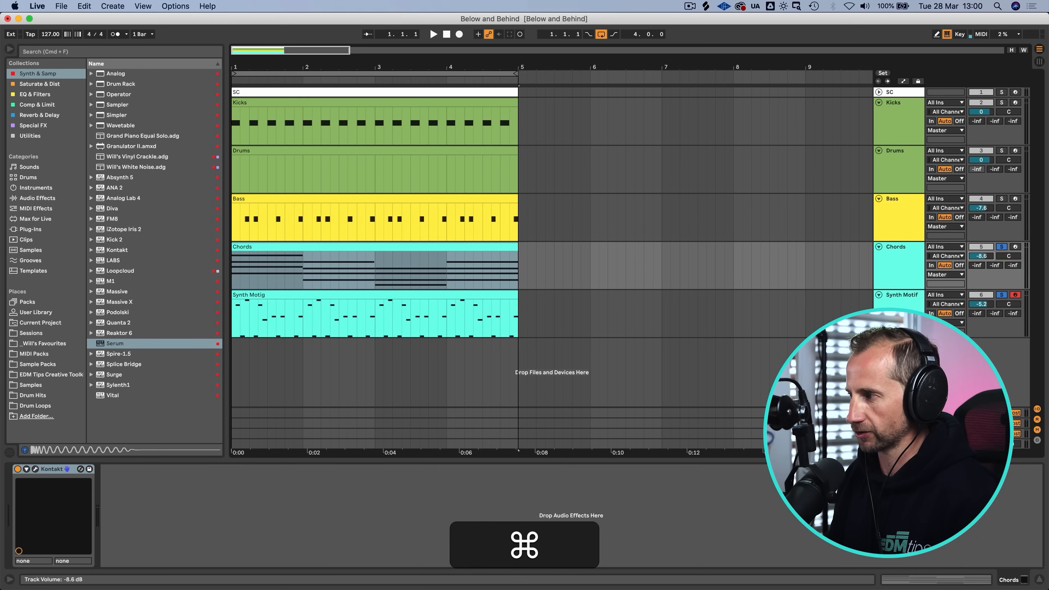
{"action": "left_click_drag", "start_coordinate": [982, 256], "coordinate": [984, 250]}
{"action": "key", "text": "space"}
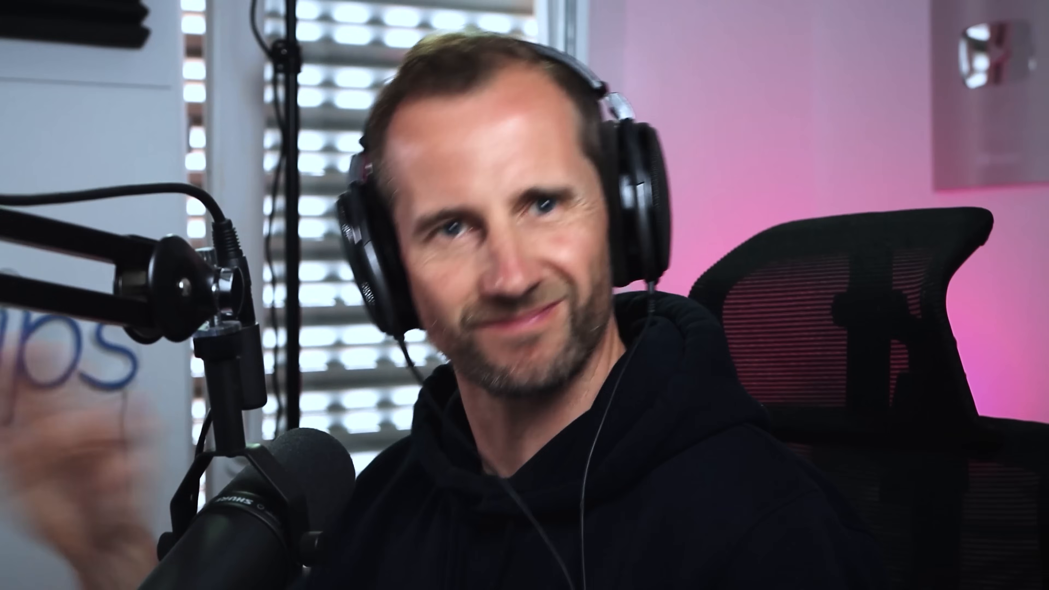
{"action": "left_click_drag", "start_coordinate": [983, 256], "coordinate": [984, 248]}
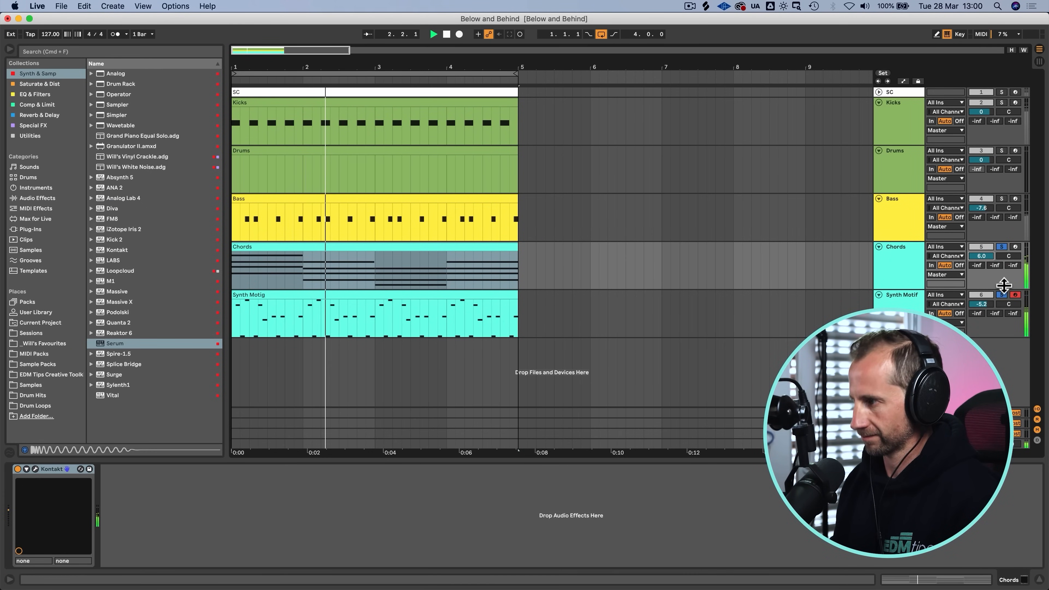
{"action": "key", "text": "space"}
Step: Take the Chords track out of solo, solo only the Synth Motif track, and open and play its clip
{"action": "left_click", "coordinate": [1001, 247]}
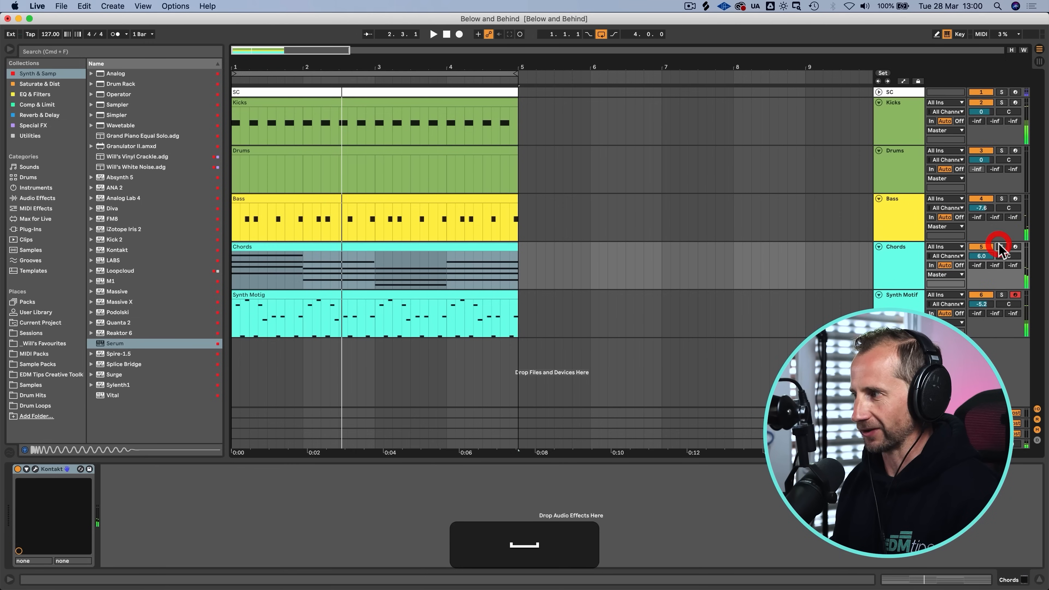
{"action": "left_click", "coordinate": [887, 271]}
{"action": "left_click", "coordinate": [895, 304]}
{"action": "left_click", "coordinate": [1002, 295]}
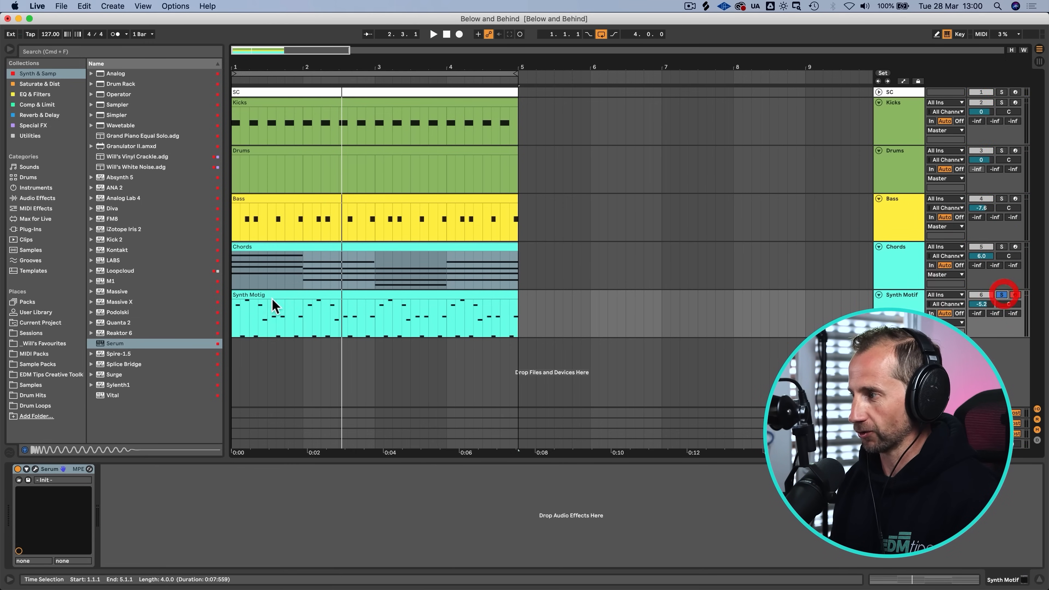
{"action": "double_click", "coordinate": [250, 298]}
{"action": "key", "text": "space"}
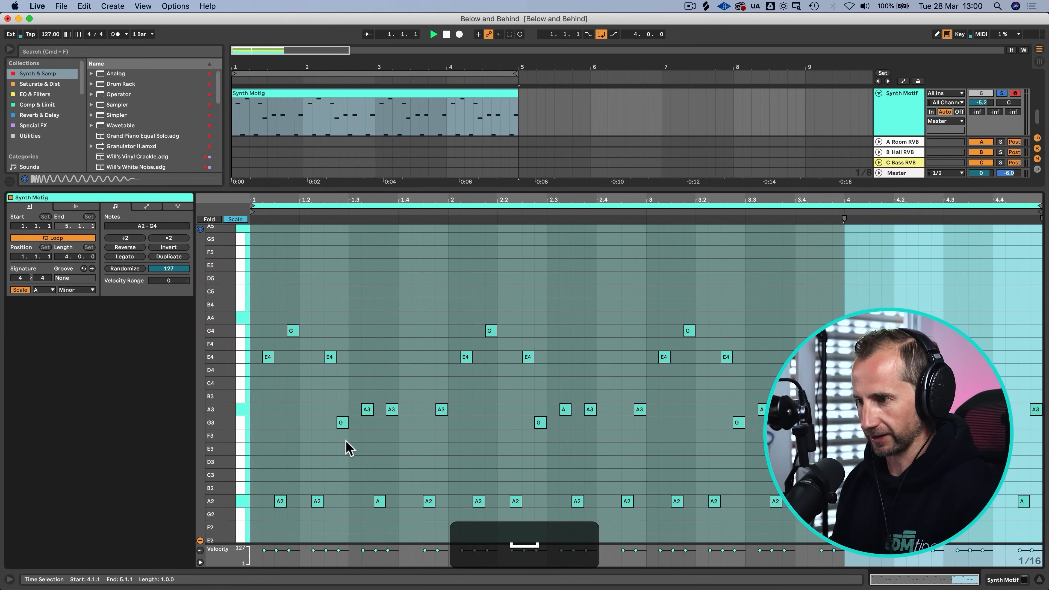
Step: Swap the motif's opening notes so A2 sits at 1.1.2 and E4 at 1.1.3, and audition them
{"action": "left_click", "coordinate": [280, 502]}
{"action": "key", "text": "Left"}
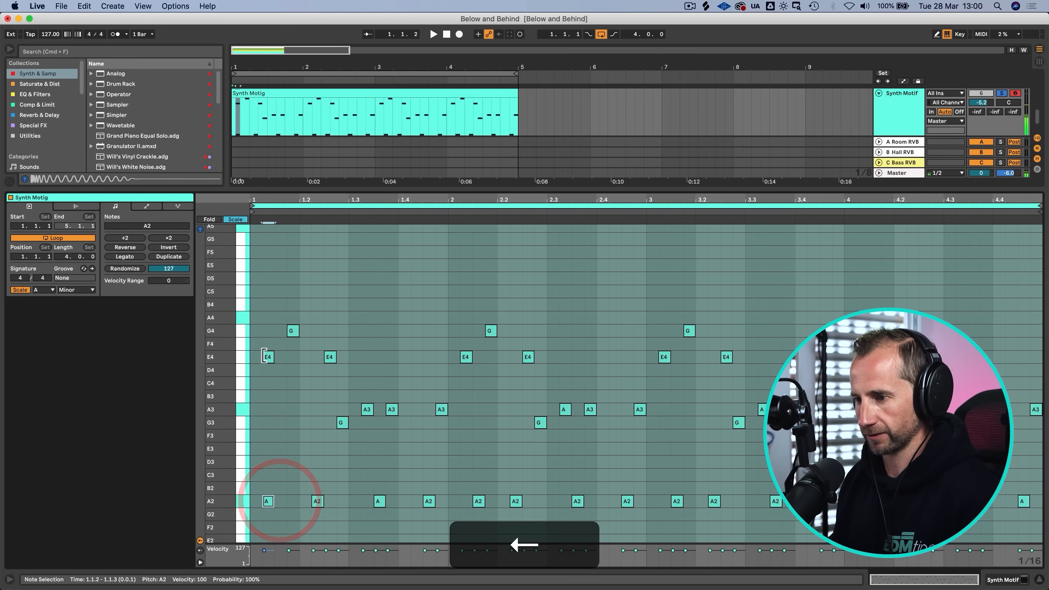
{"action": "left_click", "coordinate": [269, 357]}
{"action": "key", "text": "Right"}
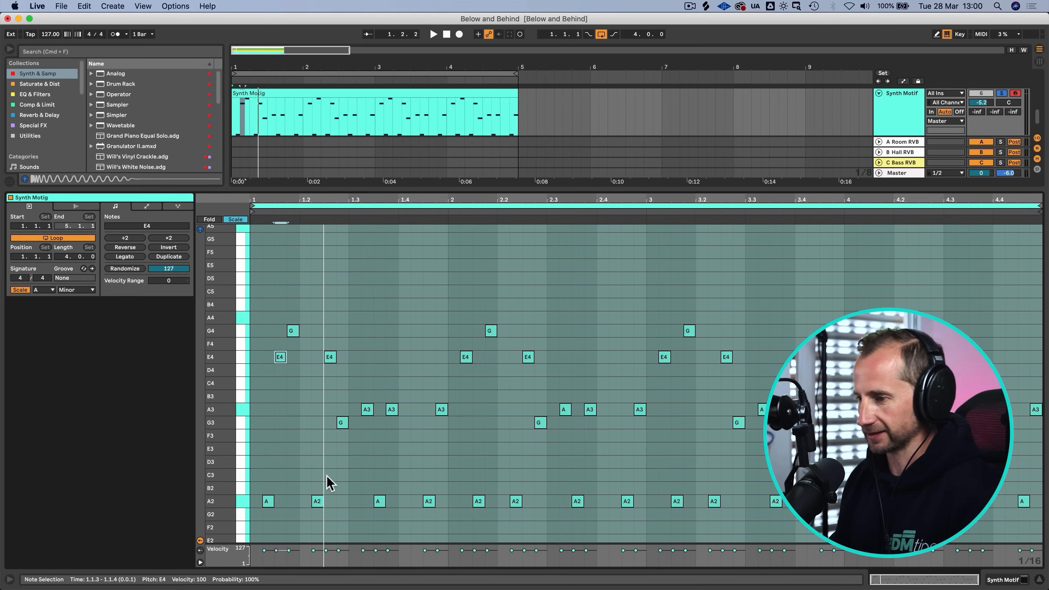
{"action": "key", "text": "space"}
Step: Solo the Kicks track alongside the Synth Motif and play both together
{"action": "key", "text": "shift+Tab"}
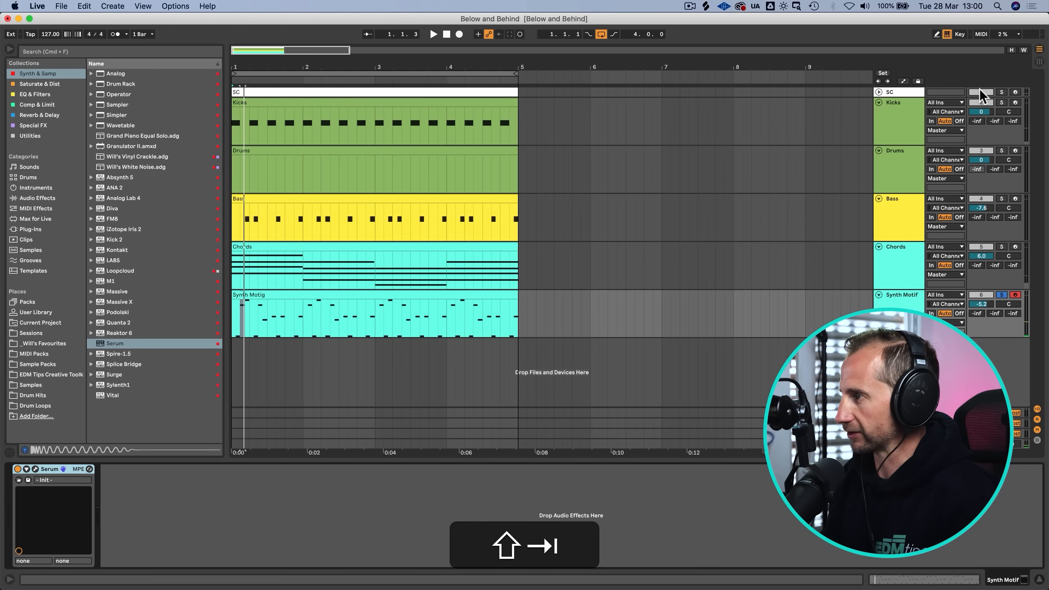
{"action": "left_click", "coordinate": [1001, 102], "text": "super"}
{"action": "key", "text": "space"}
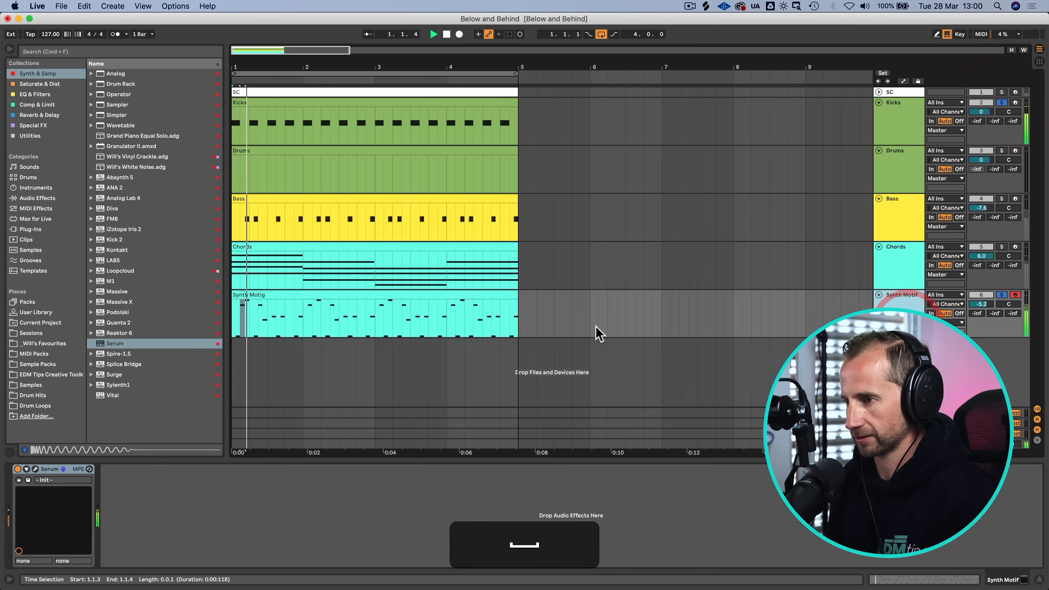
Step: Reopen the Synth Motif clip and shift the A2 note at 1.2.2 two sixteenths earlier to 1.1.4
{"action": "double_click", "coordinate": [280, 295]}
{"action": "key", "text": "space"}
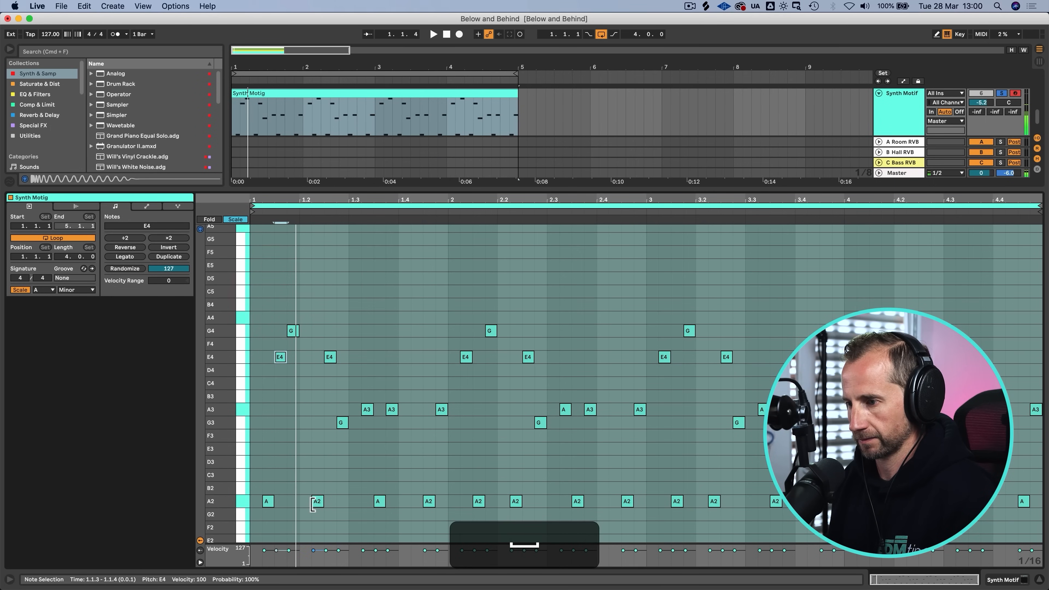
{"action": "left_click", "coordinate": [318, 501]}
{"action": "key", "text": "Left"}
{"action": "key", "text": "Left"}
Step: Delete every note above A2 across all four bars of the Synth Motif clip
{"action": "double_click", "coordinate": [293, 331]}
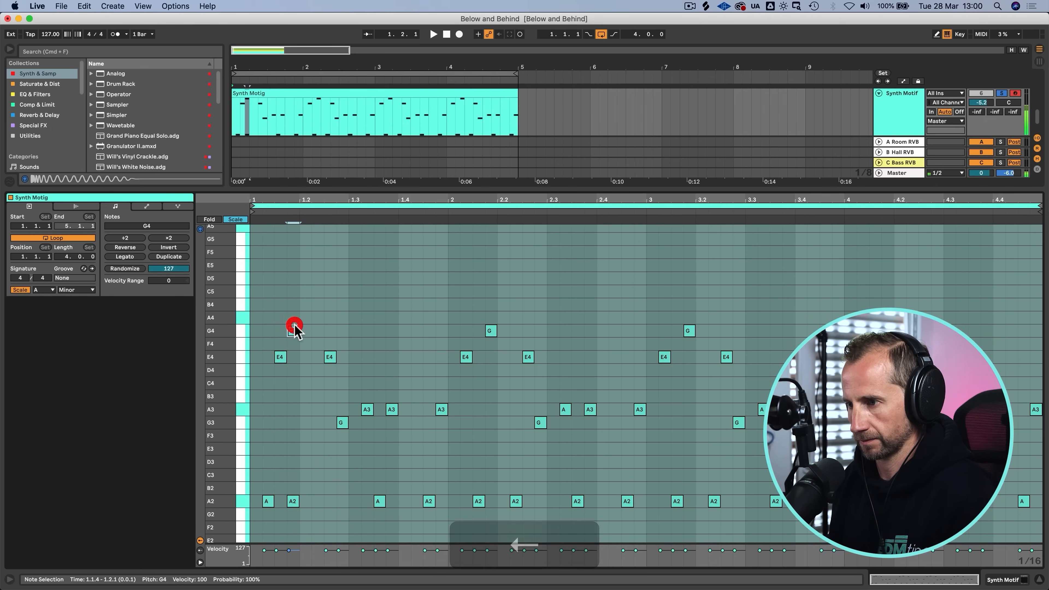
{"action": "left_click_drag", "start_coordinate": [272, 305], "coordinate": [1039, 461]}
{"action": "key", "text": "super+BackSpace"}
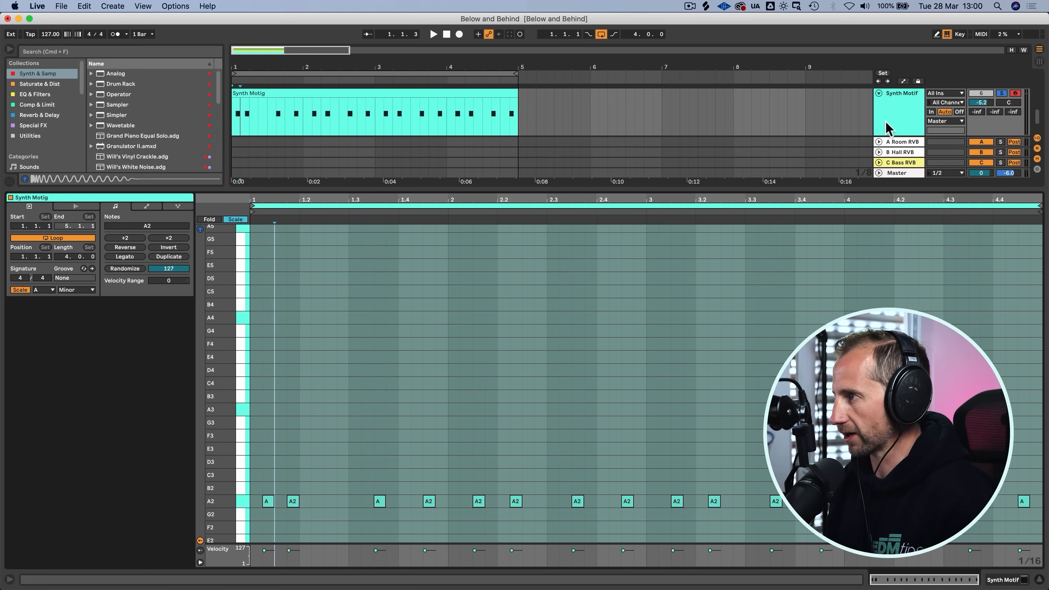
Step: Enlarge the arrangement, audition the motif with the Bass track soloed too, and add a sixteenth-note A2 at 1.2.4
{"action": "left_click_drag", "start_coordinate": [847, 186], "coordinate": [842, 292]}
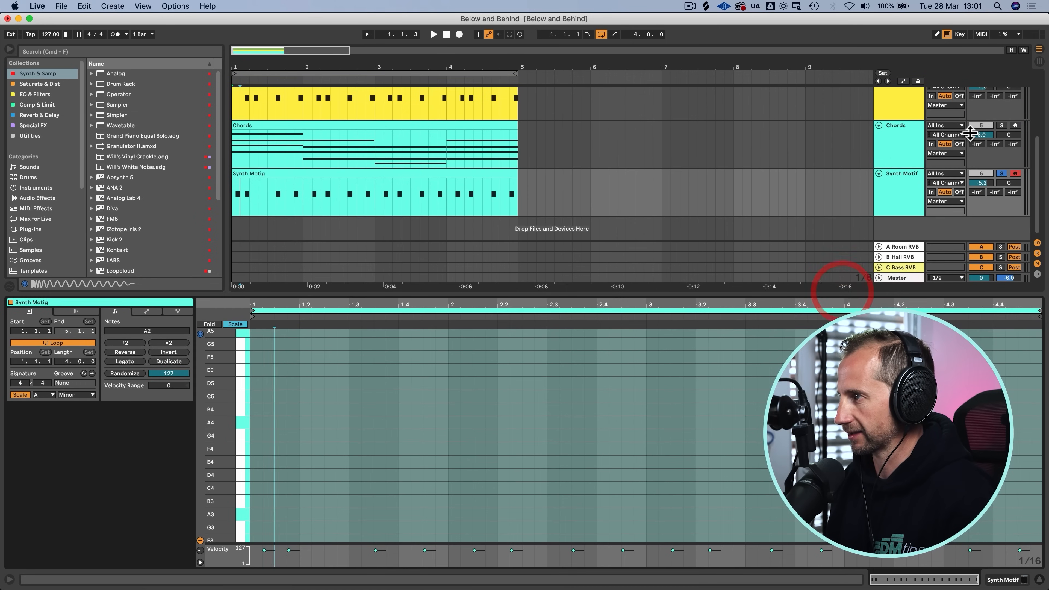
{"action": "scroll", "coordinate": [970, 133], "scroll_direction": "up", "scroll_amount": 2}
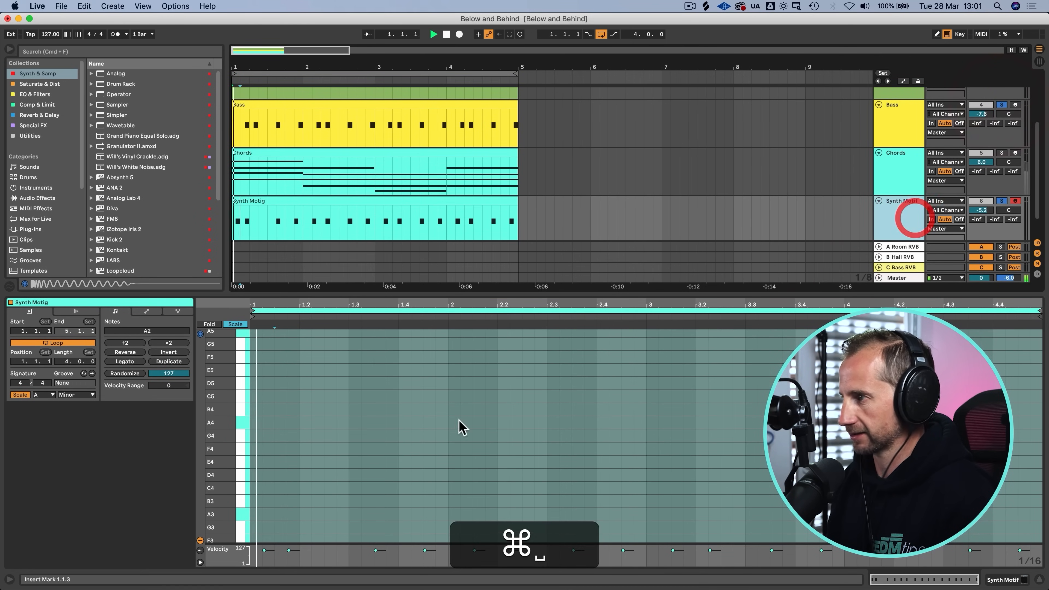
{"action": "key", "text": "space"}
{"action": "scroll", "coordinate": [370, 464], "scroll_direction": "down", "scroll_amount": 5}
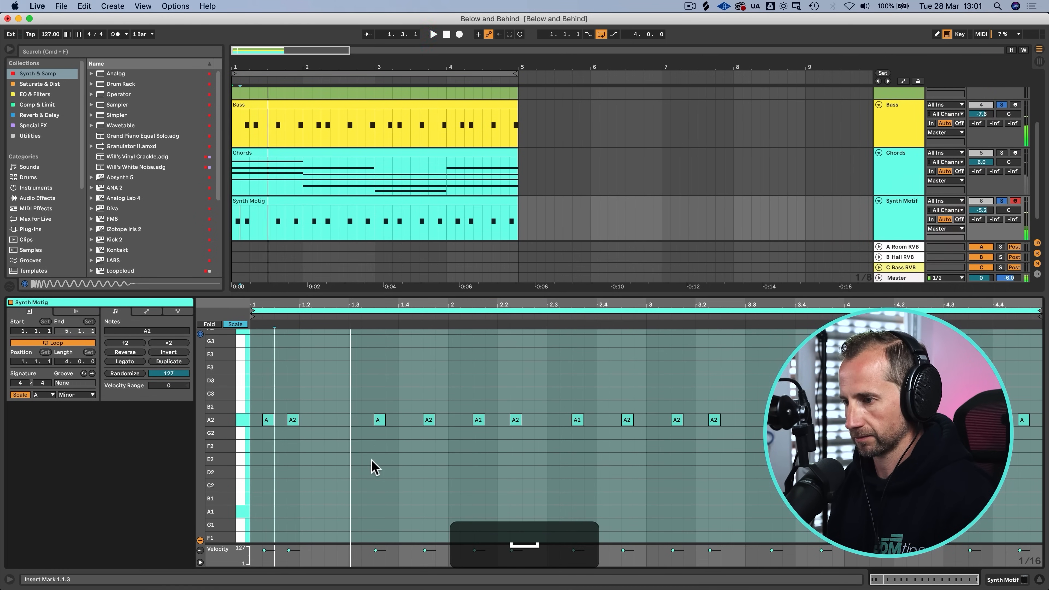
{"action": "double_click", "coordinate": [339, 420]}
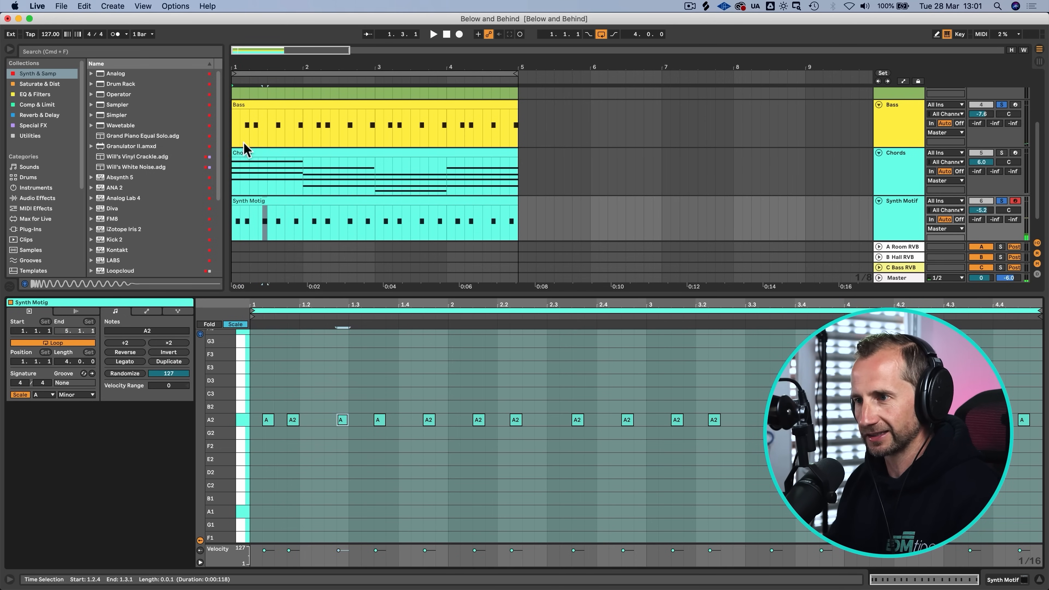
{"action": "key", "text": "space"}
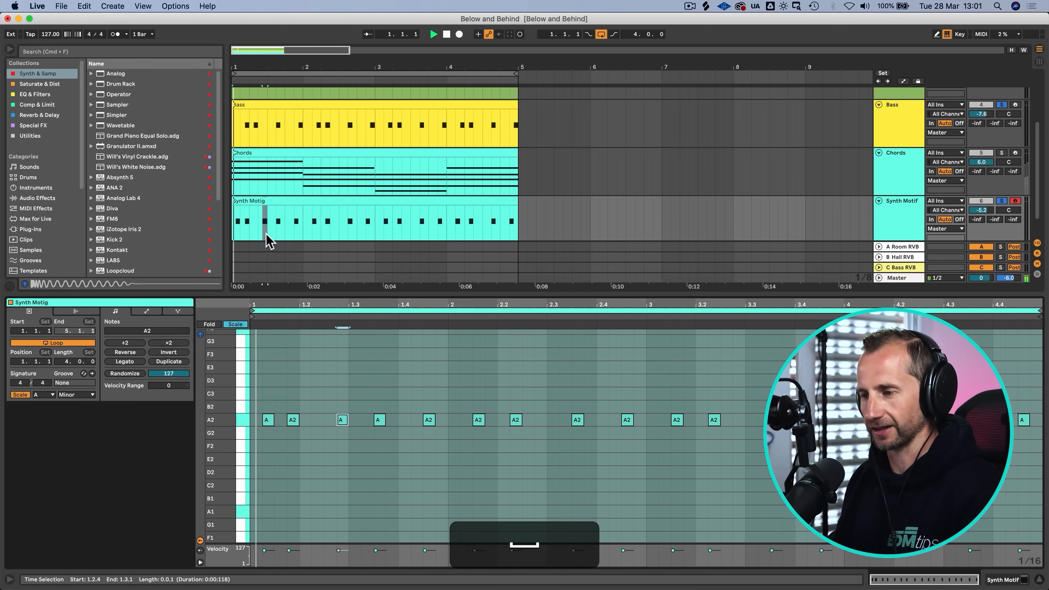
Step: Move the A2 note at 1.3.3 one sixteenth earlier to 1.3.2 and add a sixteenth-note A2 at 1.3.4
{"action": "key", "text": "space"}
{"action": "left_click_drag", "start_coordinate": [381, 421], "coordinate": [369, 420]}
{"action": "left_click", "coordinate": [390, 420]}
{"action": "double_click", "coordinate": [391, 420]}
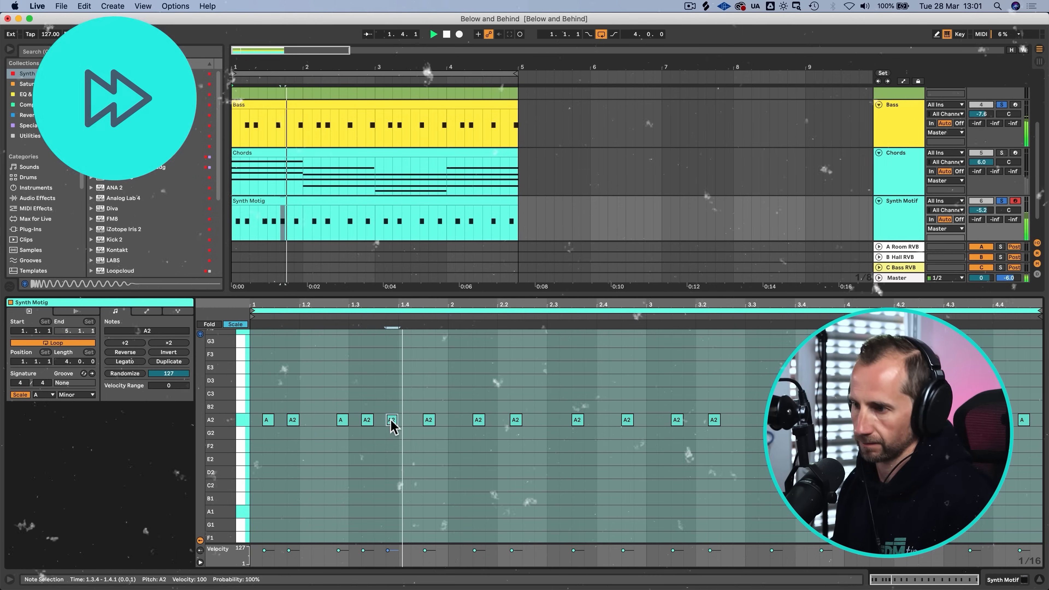
Step: Delete the A2 note at 1.4.3 from the Synth Motif clip and play the first bar
{"action": "left_click", "coordinate": [427, 421]}
{"action": "key", "text": "BackSpace"}
{"action": "key", "text": "space"}
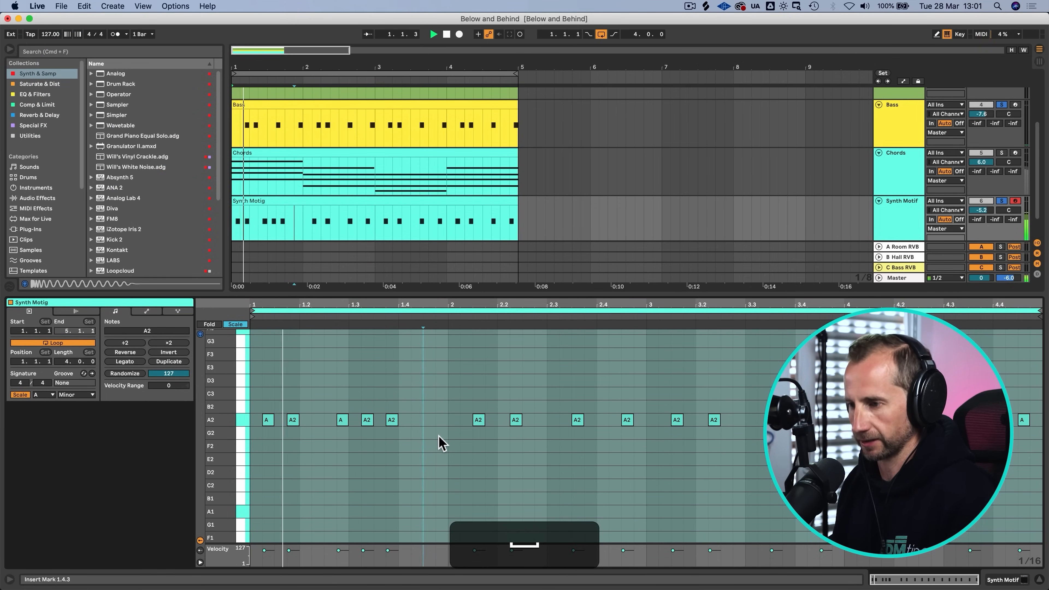
{"action": "key", "text": "space"}
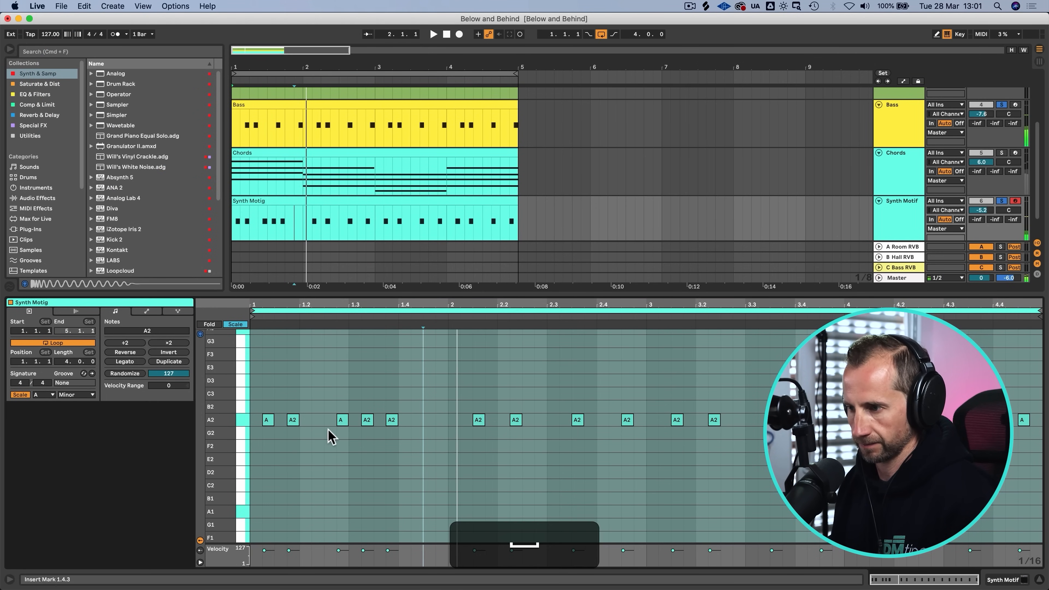
Step: Add sixteenth notes E4 at 1.1.3 and G4 at 1.2.1 above the A2 notes, auditioning the motif
{"action": "scroll", "coordinate": [291, 409], "scroll_direction": "up", "scroll_amount": 3}
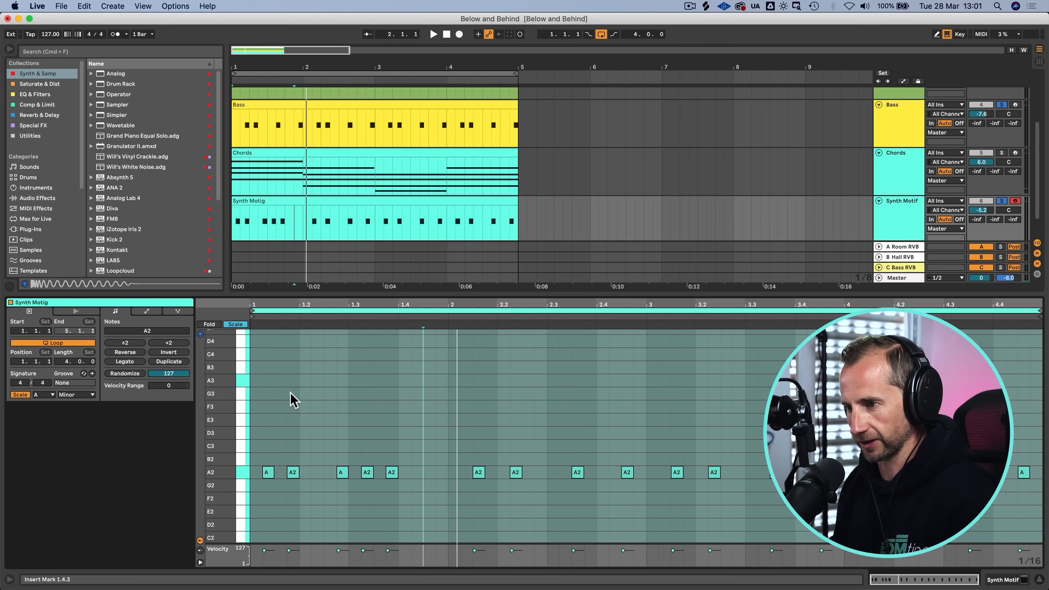
{"action": "key", "text": "space"}
{"action": "double_click", "coordinate": [281, 358]}
{"action": "scroll", "coordinate": [281, 358], "scroll_direction": "up", "scroll_amount": 3}
{"action": "double_click", "coordinate": [305, 352]}
{"action": "key", "text": "space"}
{"action": "left_click", "coordinate": [313, 381]}
{"action": "key", "text": "space"}
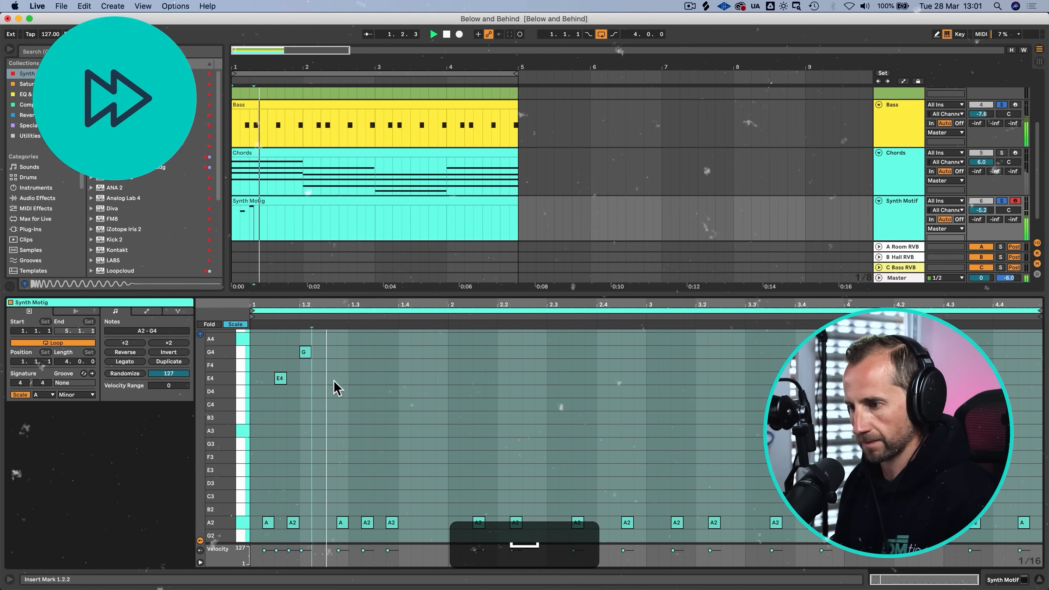
Step: Add sixteenth notes E4 at 1.2.3, A3 at 1.3.3, E3 at 1.4.3 and E4 at 1.4.4, then audition bar one
{"action": "key", "text": "space"}
{"action": "double_click", "coordinate": [330, 379]}
{"action": "double_click", "coordinate": [379, 431]}
{"action": "double_click", "coordinate": [441, 378]}
{"action": "double_click", "coordinate": [429, 524]}
{"action": "key", "text": "Down"}
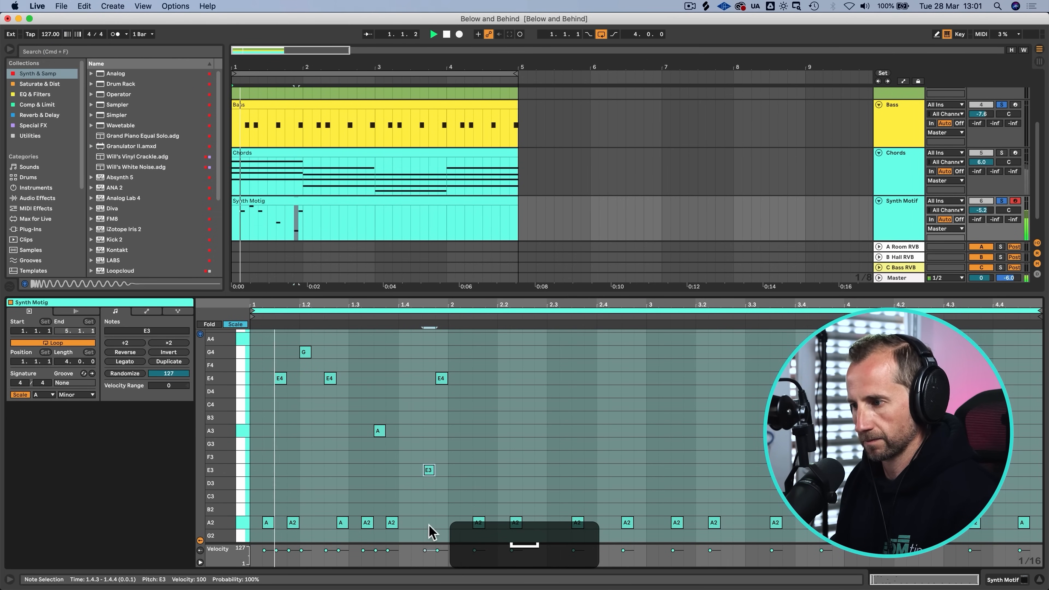
{"action": "key", "text": "space"}
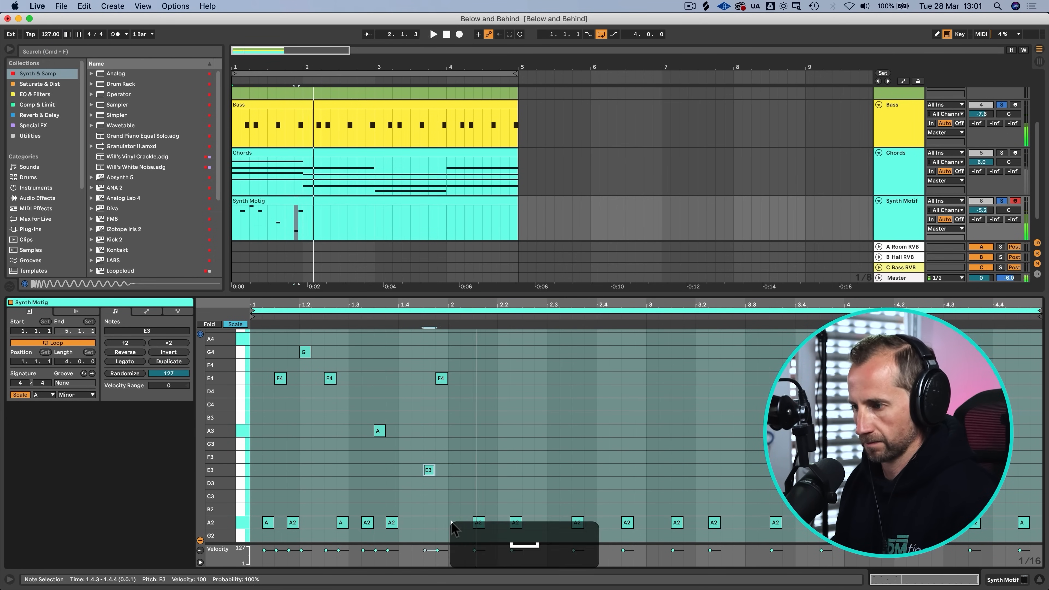
Step: Delete the A2 notes in bars 2 to 4 and duplicate the first bar's motif three times to fill four bars
{"action": "left_click_drag", "start_coordinate": [456, 522], "coordinate": [1046, 517]}
{"action": "key", "text": "BackSpace"}
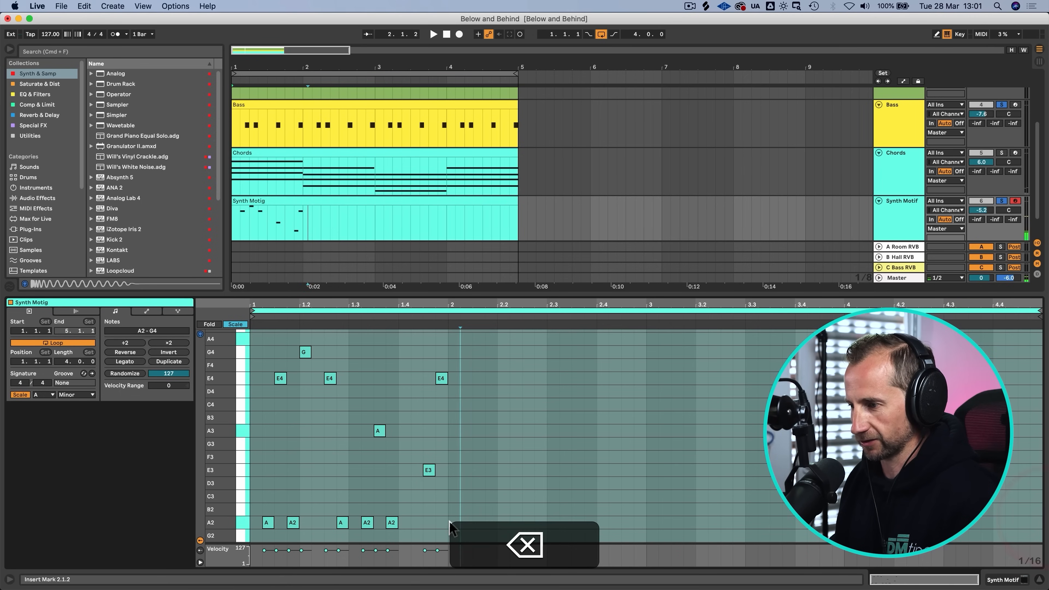
{"action": "left_click_drag", "start_coordinate": [445, 530], "coordinate": [244, 329]}
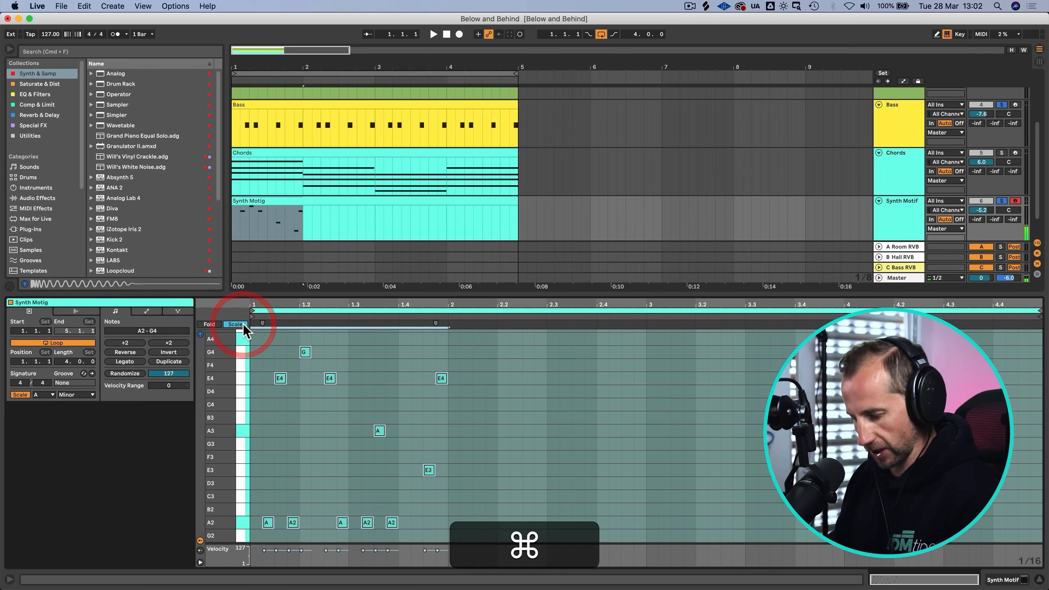
{"action": "key", "text": "super+d"}
{"action": "key", "text": "super+d"}
{"action": "key", "text": "super+d"}
Step: Show the Synth Motif track's devices and play the motif together with the kicks and bass
{"action": "key", "text": "shift+Tab"}
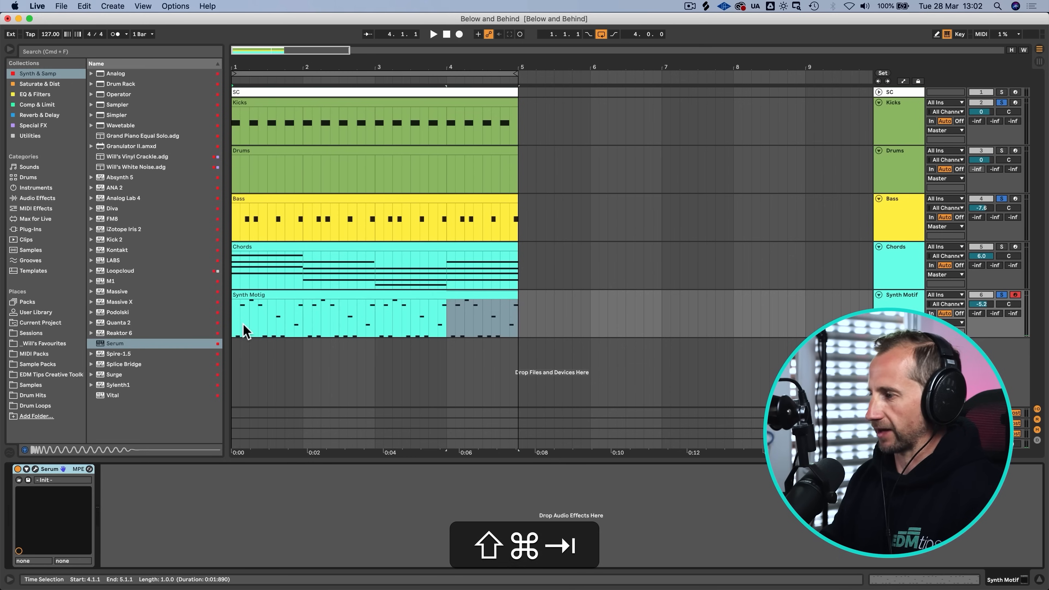
{"action": "key", "text": "shift+space"}
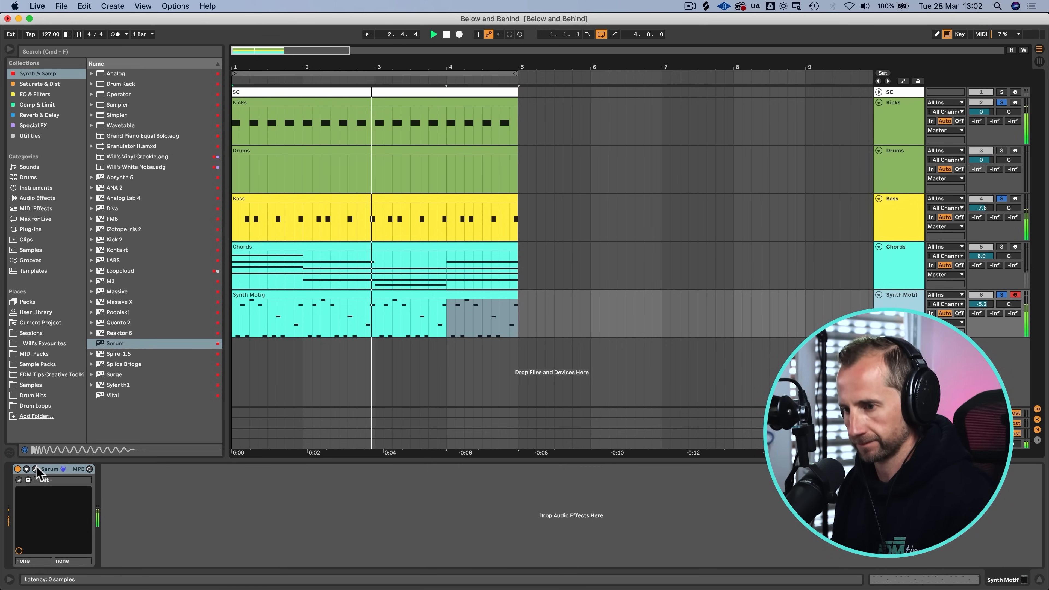
{"action": "key", "text": "space"}
Step: Copy the SC COMP sidechain compressor from the Bass track and paste it after Serum on the Synth Motif track
{"action": "left_click", "coordinate": [901, 264]}
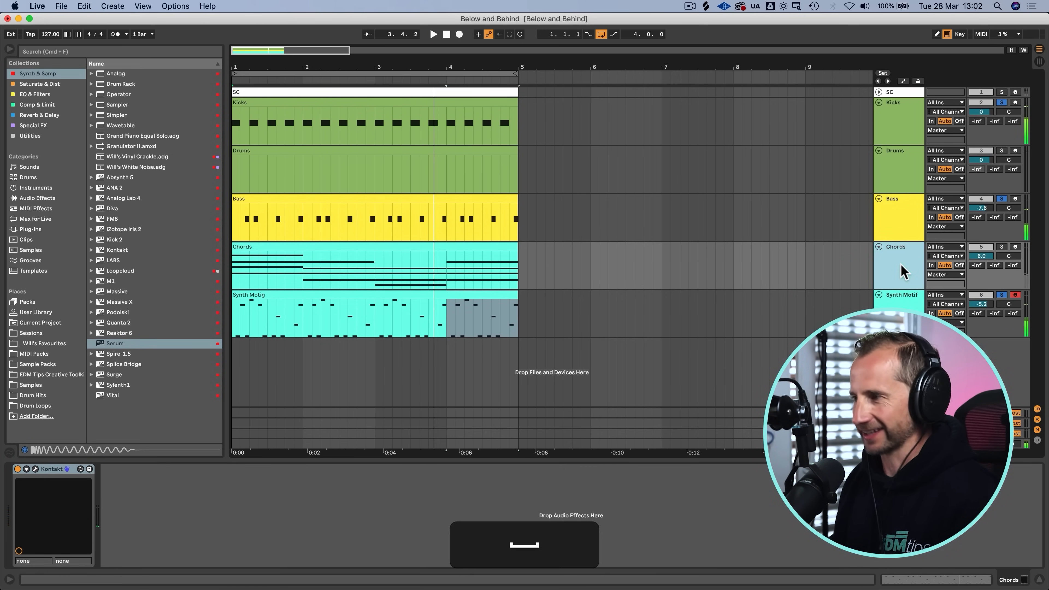
{"action": "left_click", "coordinate": [909, 206]}
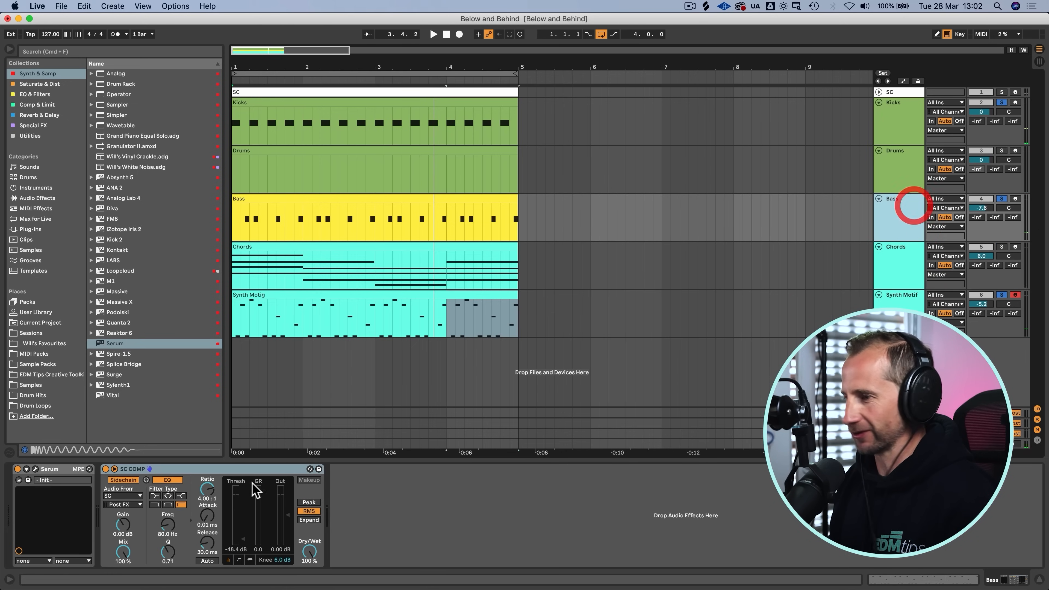
{"action": "left_click", "coordinate": [203, 471]}
{"action": "key", "text": "space"}
{"action": "key", "text": "cmd+c"}
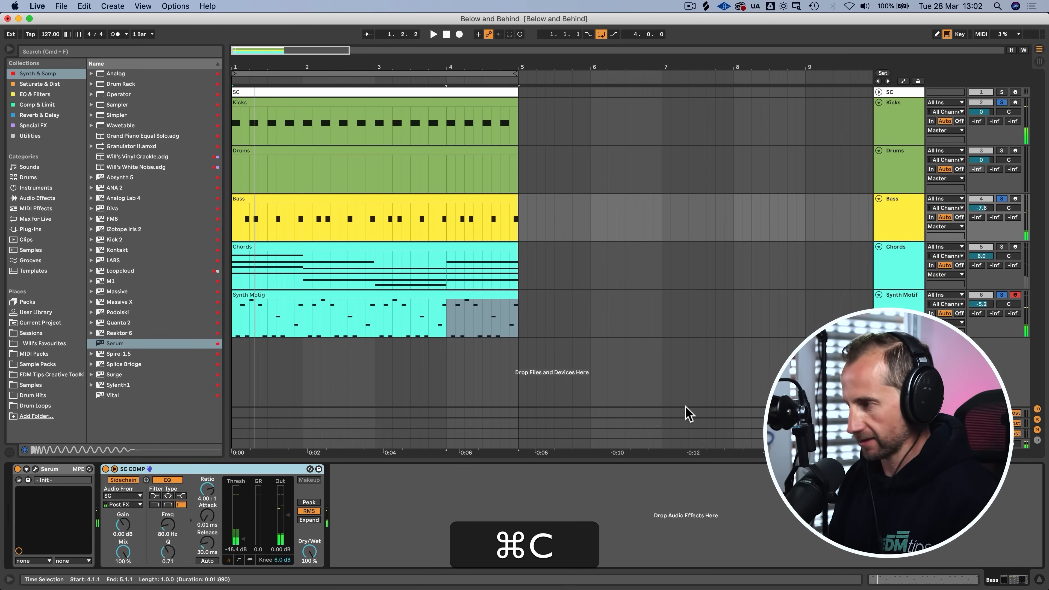
{"action": "left_click", "coordinate": [888, 306]}
{"action": "left_click", "coordinate": [605, 513]}
{"action": "key", "text": "cmd+v"}
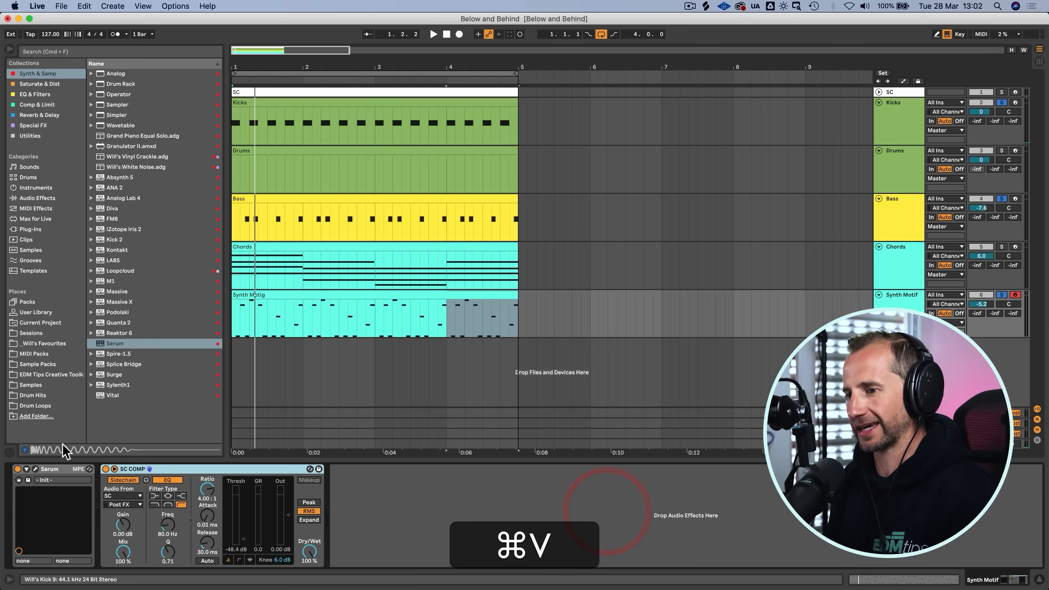
Step: Open Serum on the Synth Motif track and play the loop, comparing the Bass and Synth Motif sidechain compressors
{"action": "left_click", "coordinate": [35, 469]}
{"action": "key", "text": "space"}
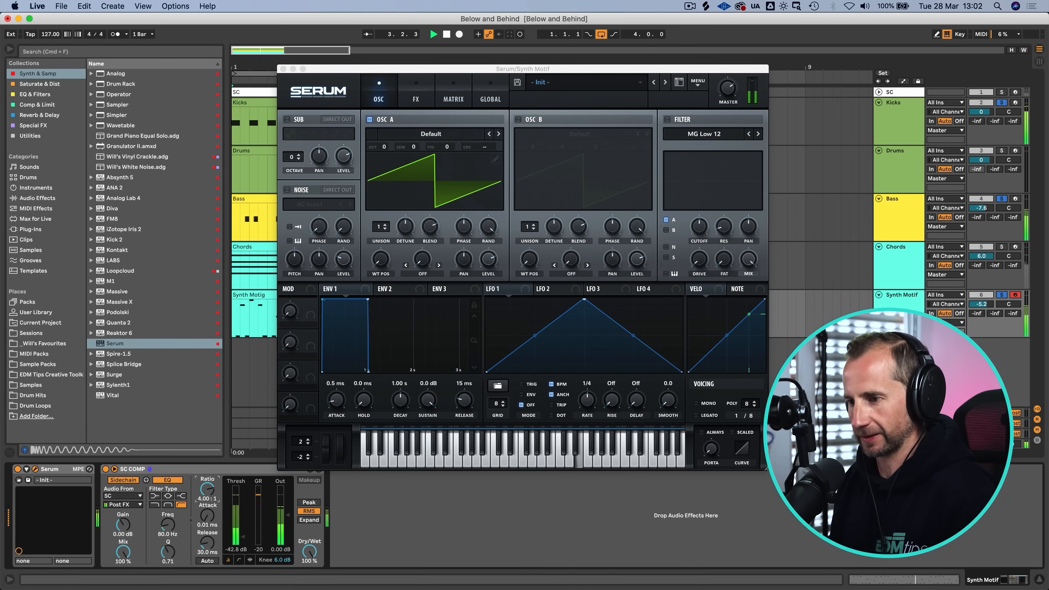
{"action": "left_click", "coordinate": [901, 233]}
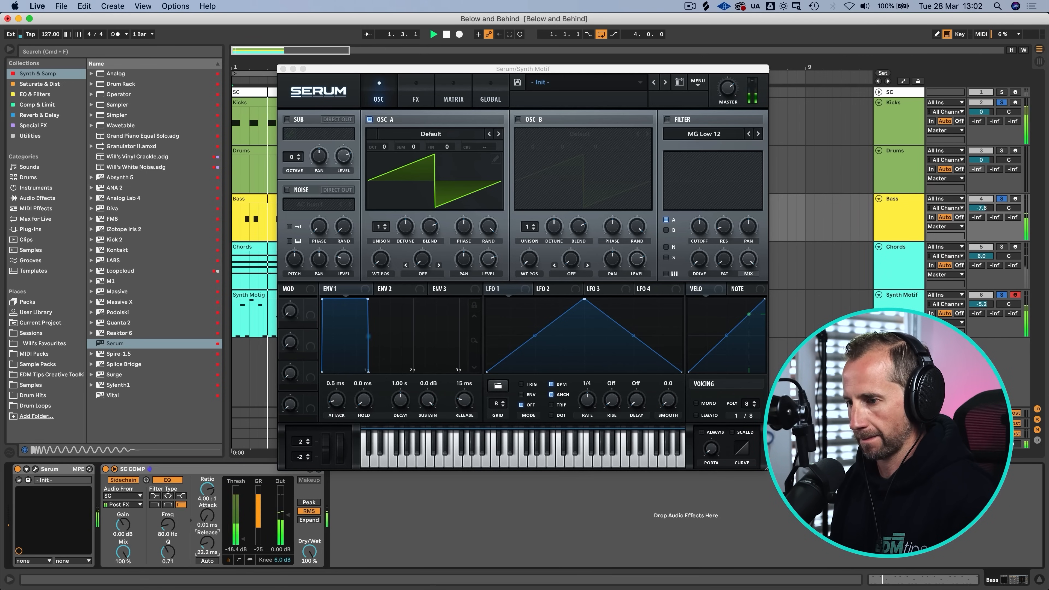
{"action": "left_click", "coordinate": [902, 295]}
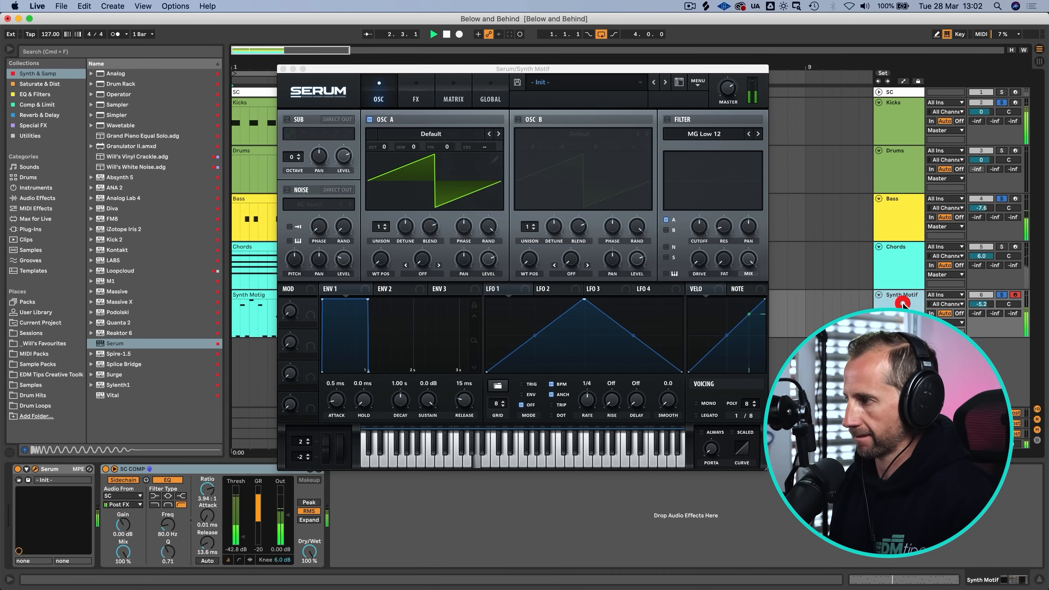
{"action": "key", "text": "space"}
Step: Shape Envelope 1 with sustain at -∞ dB, decay at 402 ms and release at 520 ms, and switch the voicing to mono
{"action": "left_click_drag", "start_coordinate": [432, 400], "coordinate": [417, 586]}
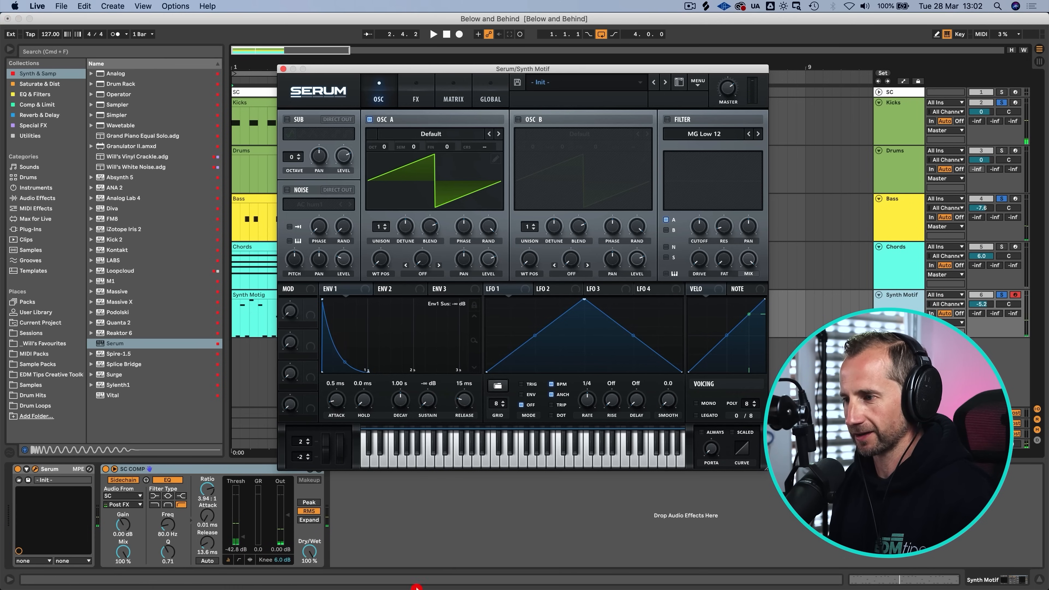
{"action": "key", "text": "space"}
{"action": "left_click_drag", "start_coordinate": [399, 401], "coordinate": [461, 401]}
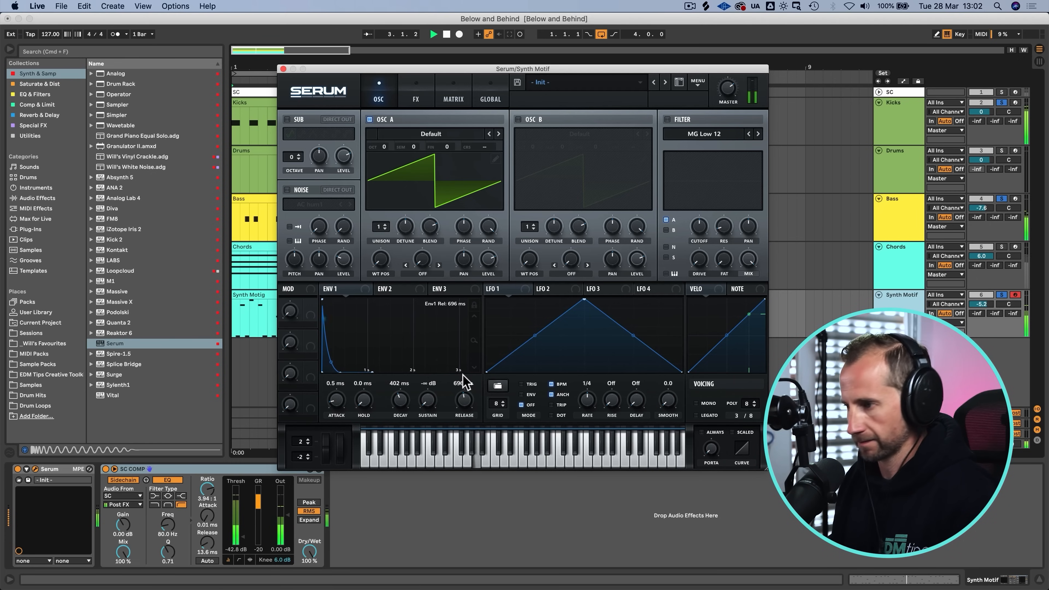
{"action": "left_click", "coordinate": [540, 384]}
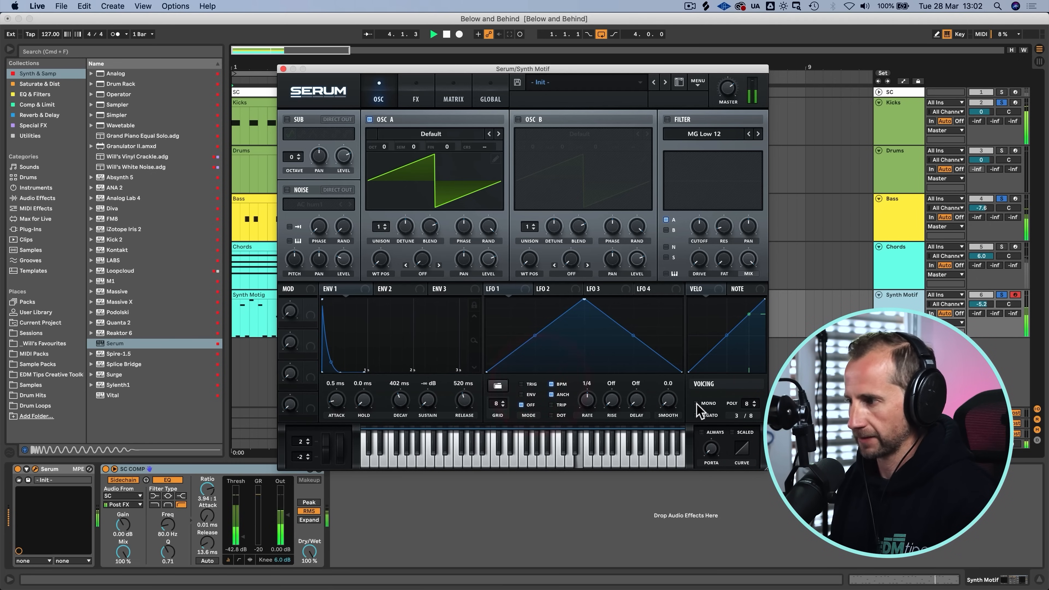
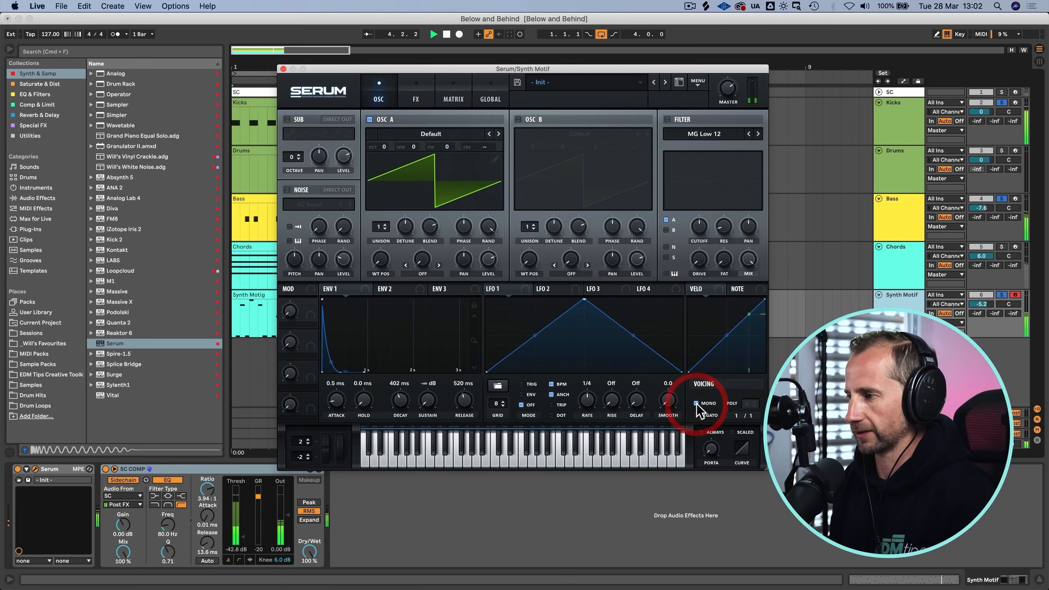
{"action": "key", "text": "space"}
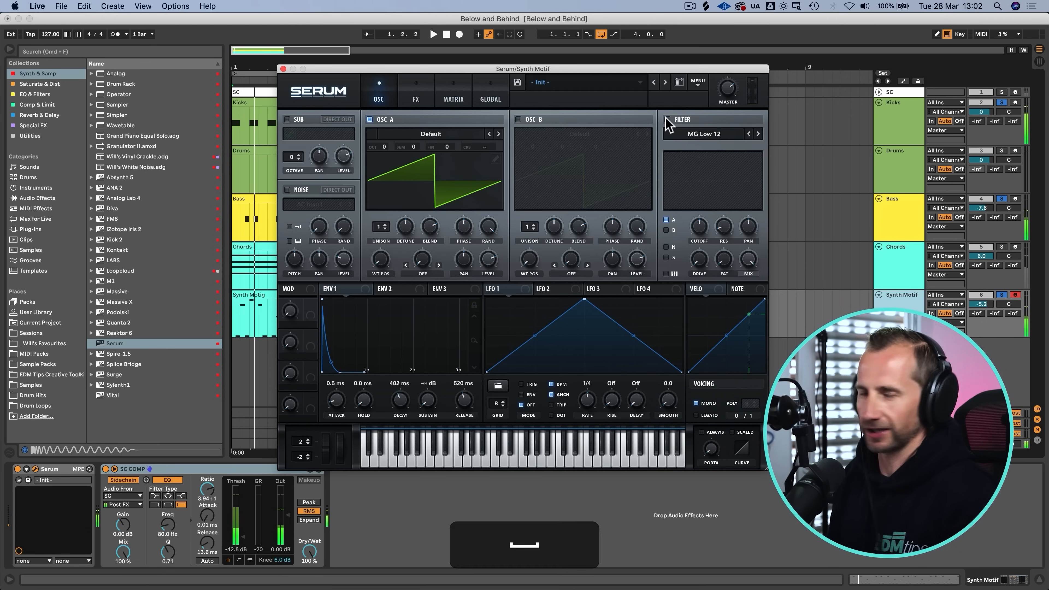
Step: Enable the MG Low 12 filter, lower its cutoff and assign Envelope 1 to modulate the cutoff
{"action": "left_click", "coordinate": [666, 120]}
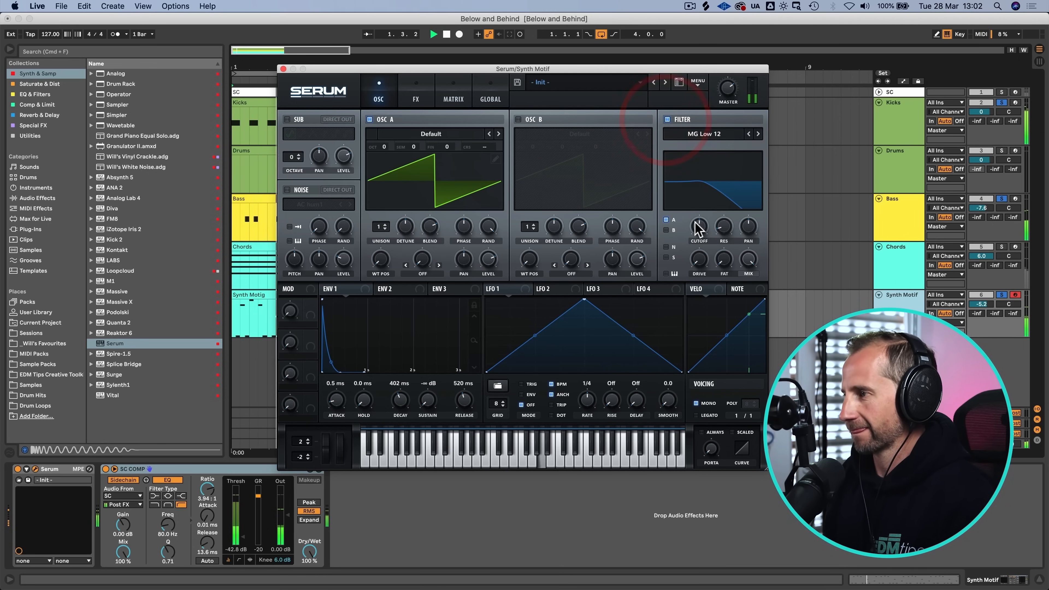
{"action": "left_click", "coordinate": [698, 230]}
{"action": "left_click_drag", "start_coordinate": [325, 294], "coordinate": [698, 253]}
{"action": "key", "text": "space"}
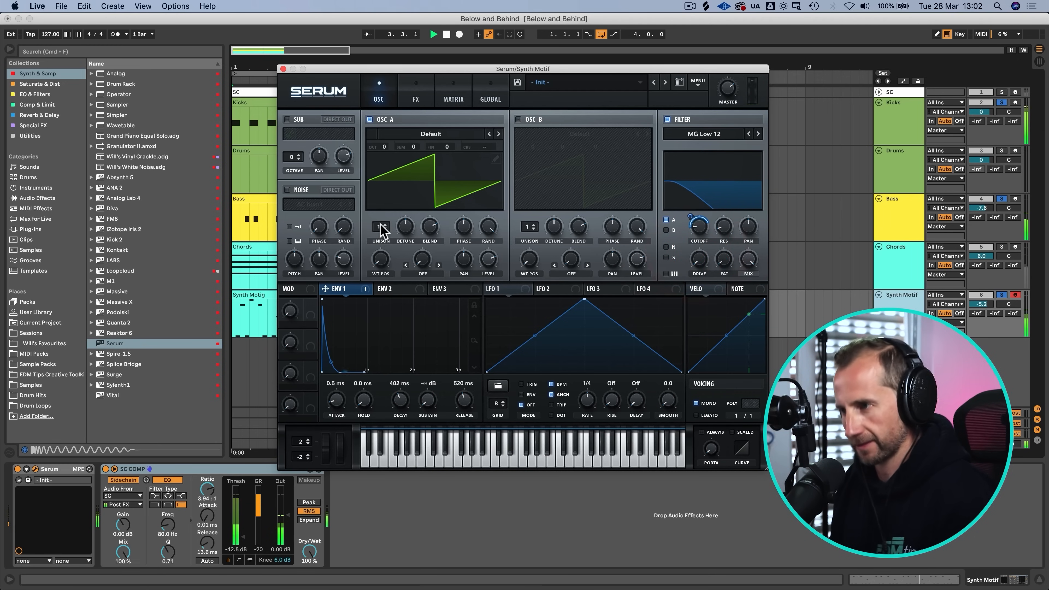
Step: Insert EQ Eight between Serum and SC COMP, and set OSC A to 5 unison voices with less detune
{"action": "left_click", "coordinate": [35, 95]}
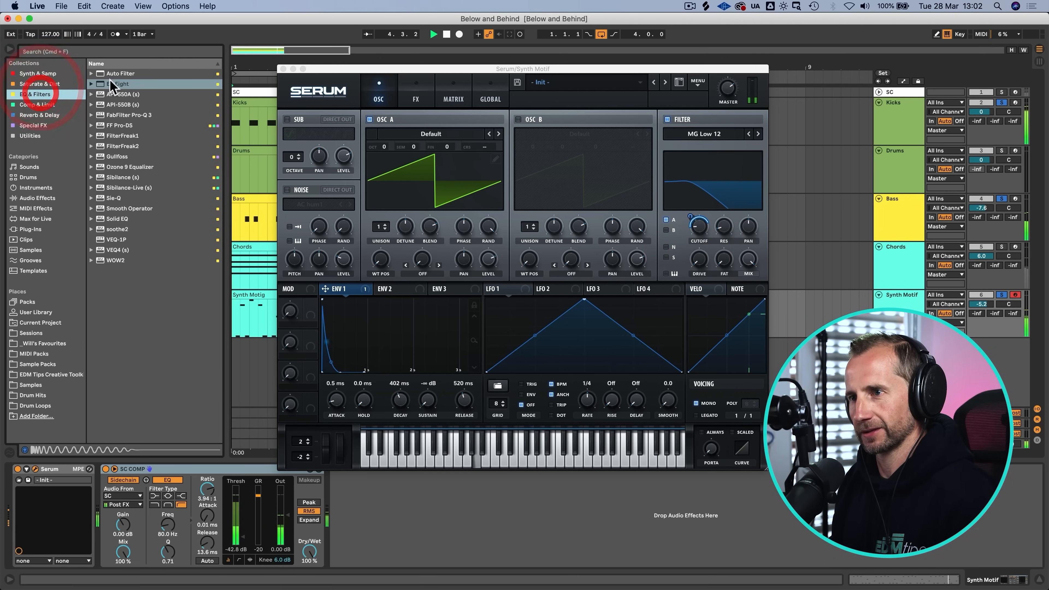
{"action": "left_click_drag", "start_coordinate": [111, 83], "coordinate": [103, 488]}
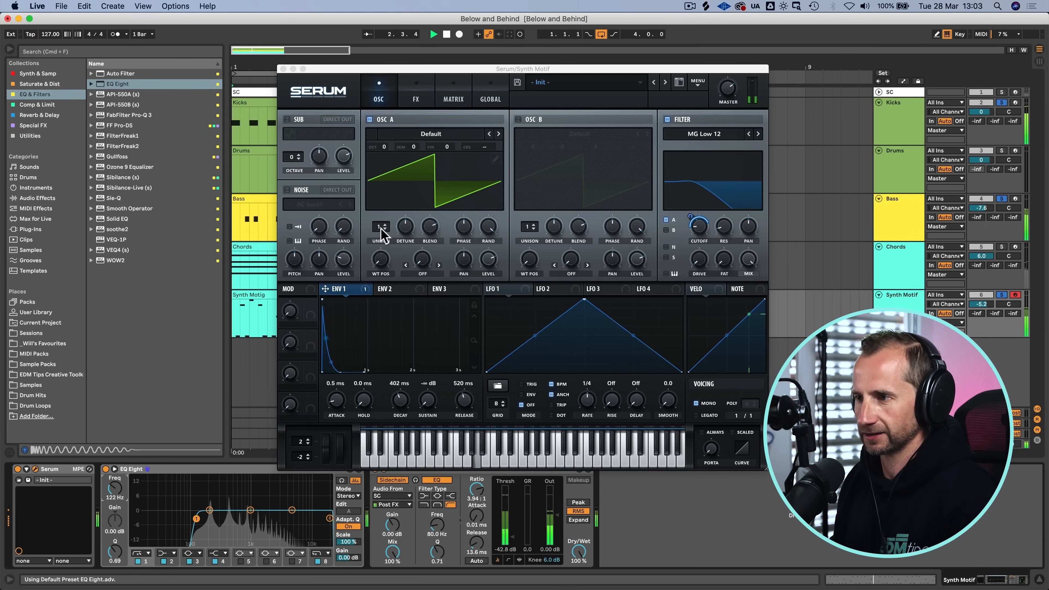
{"action": "left_click_drag", "start_coordinate": [381, 228], "coordinate": [405, 246]}
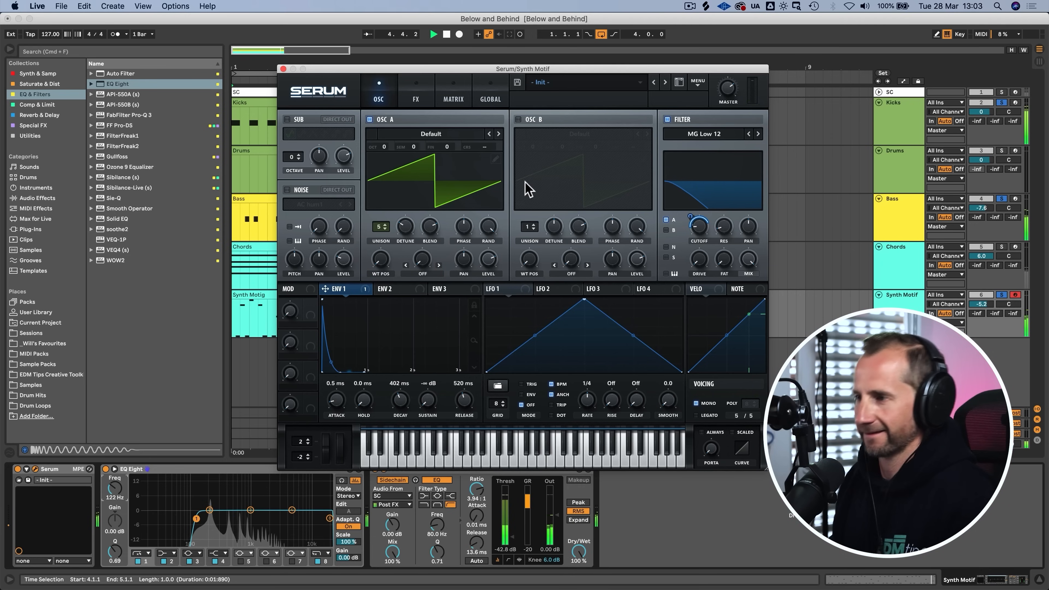
Step: Fine-tune the filter's cutoff, fat and drive, set Envelope 1's decay to 361 ms and close Serum
{"action": "left_click", "coordinate": [699, 228]}
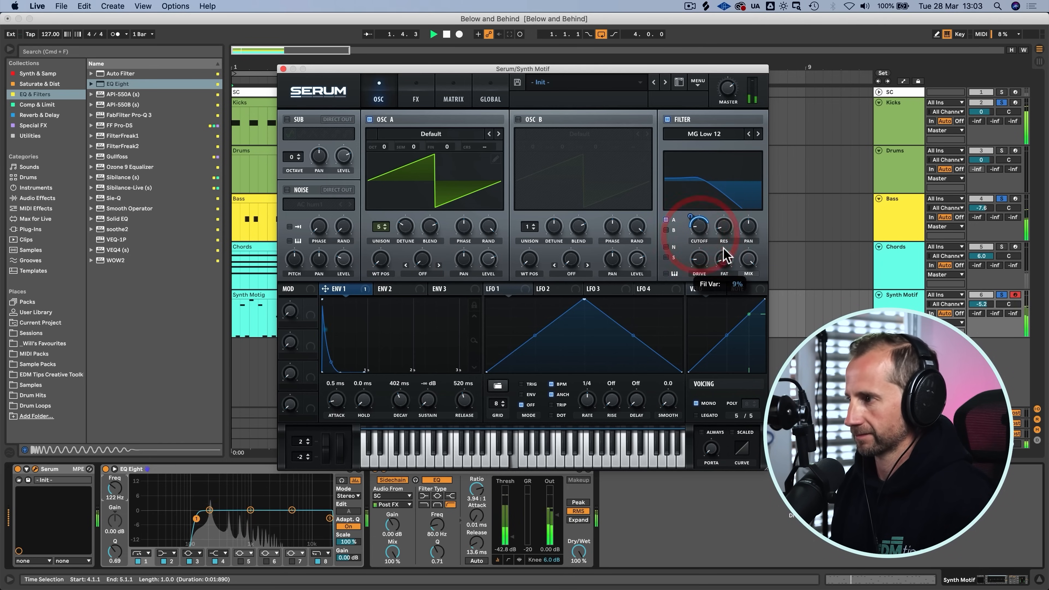
{"action": "left_click", "coordinate": [724, 251]}
{"action": "left_click_drag", "start_coordinate": [699, 261], "coordinate": [698, 265]}
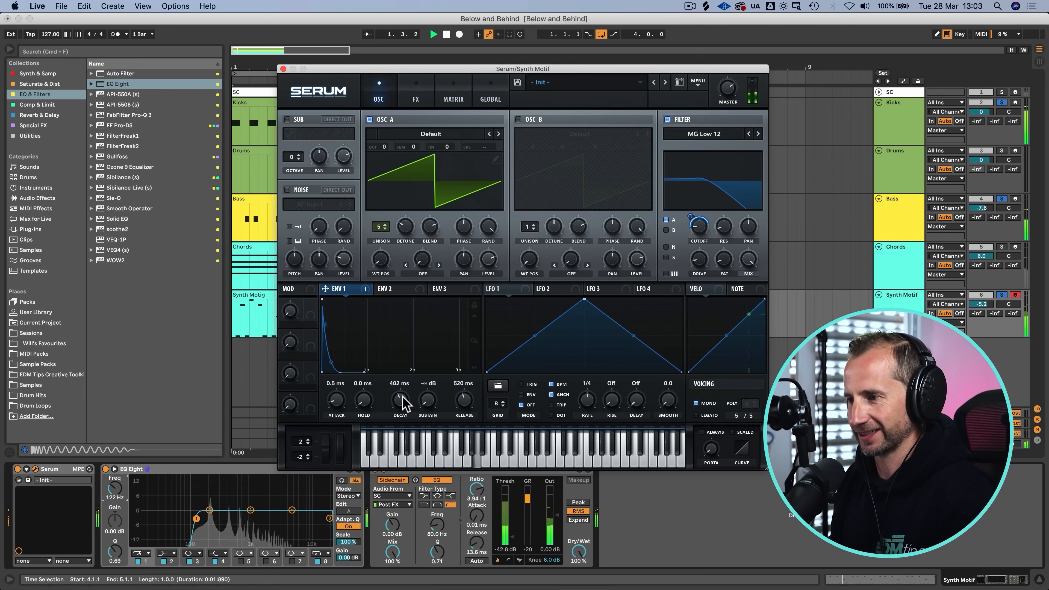
{"action": "left_click_drag", "start_coordinate": [402, 403], "coordinate": [402, 407]}
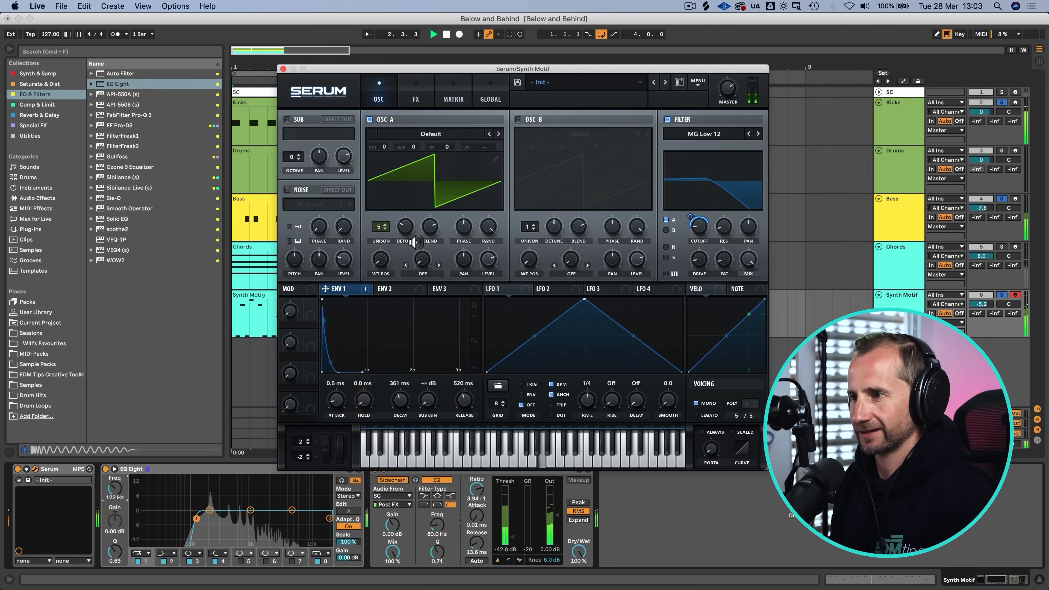
{"action": "left_click", "coordinate": [283, 69]}
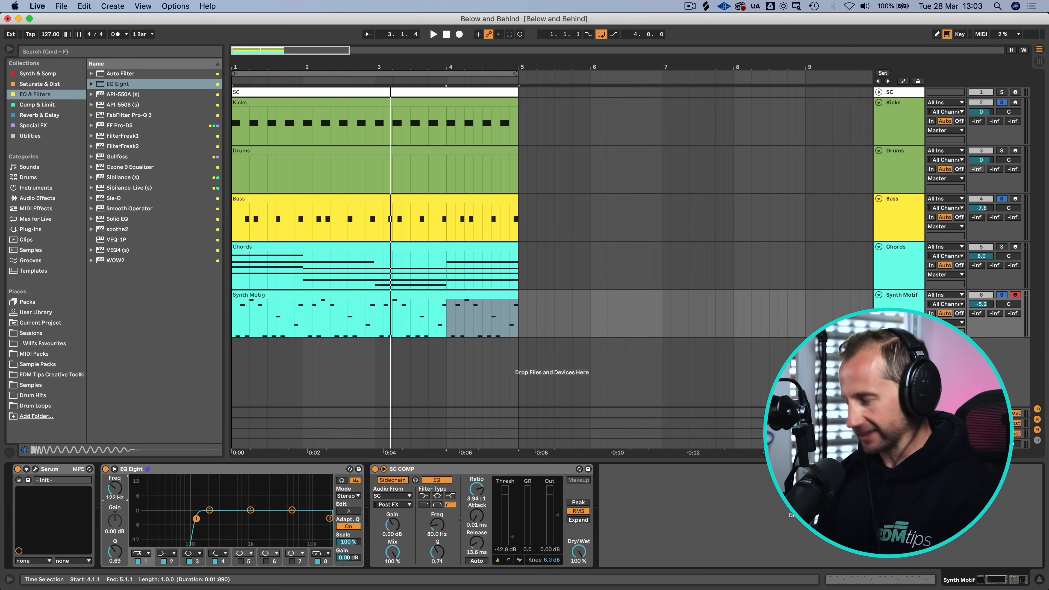
Step: In Session View, add a return track after C Bass RVB, rename it Motif DEL and colour it light aqua
{"action": "key", "text": "shift+Tab"}
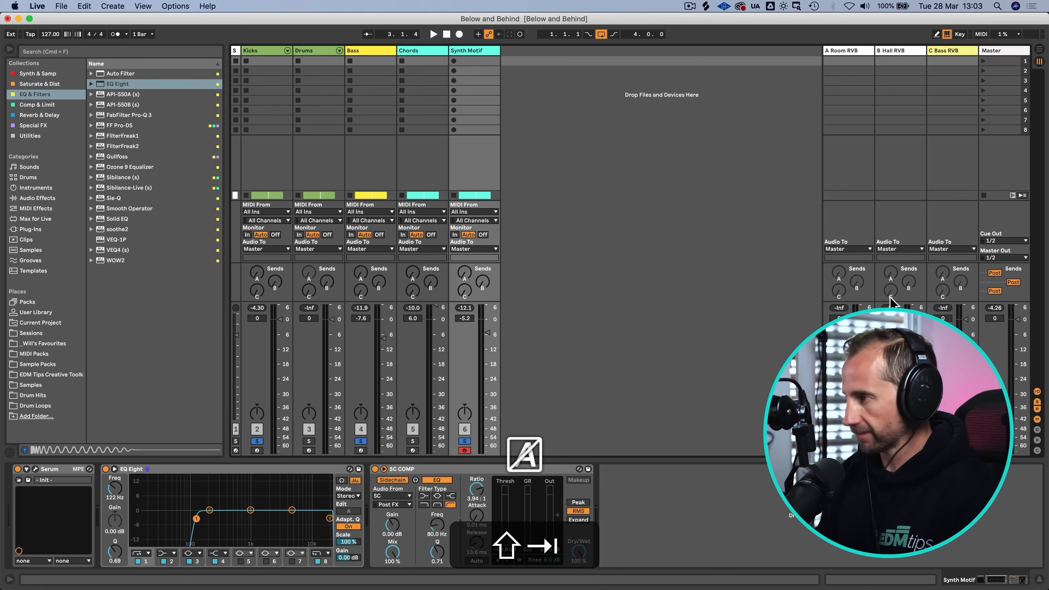
{"action": "left_click", "coordinate": [943, 52]}
{"action": "key", "text": "alt+super+t"}
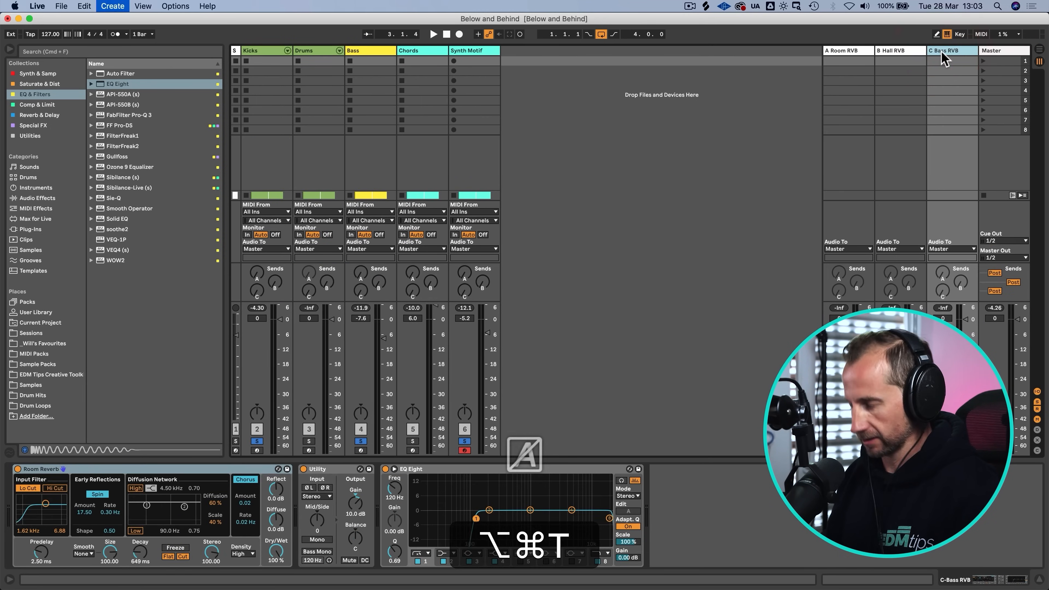
{"action": "key", "text": "shift+super+r"}
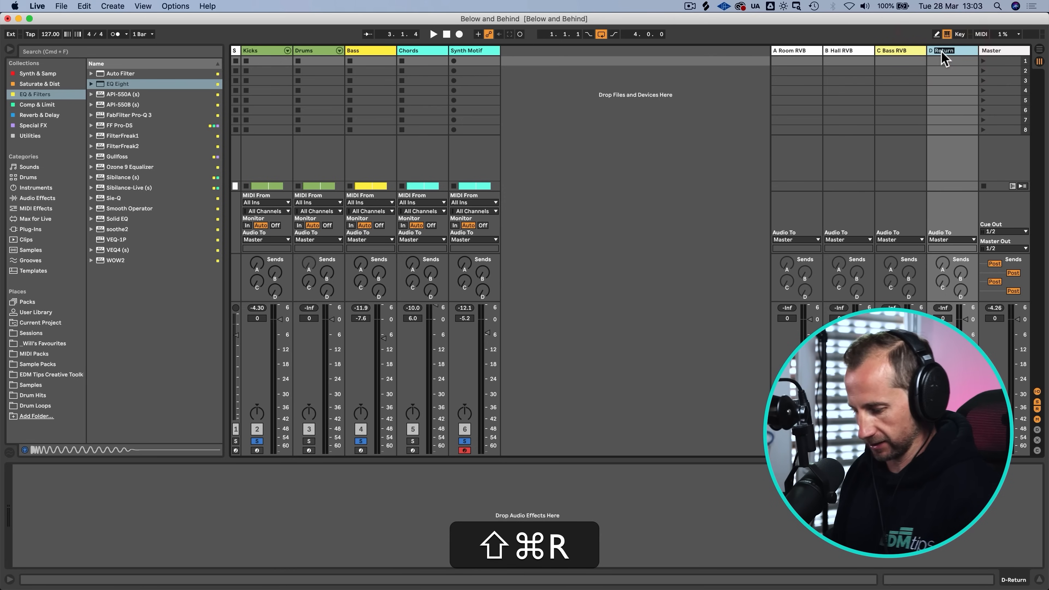
{"action": "type", "text": "Motif"}
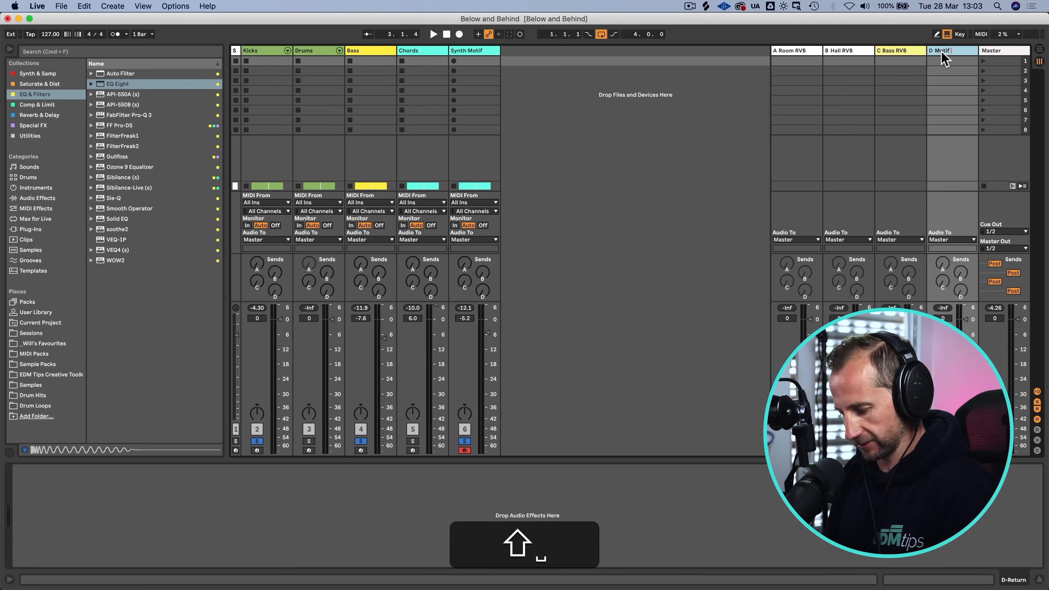
{"action": "type", "text": " DEL"}
{"action": "key", "text": "Return"}
{"action": "right_click", "coordinate": [942, 52]}
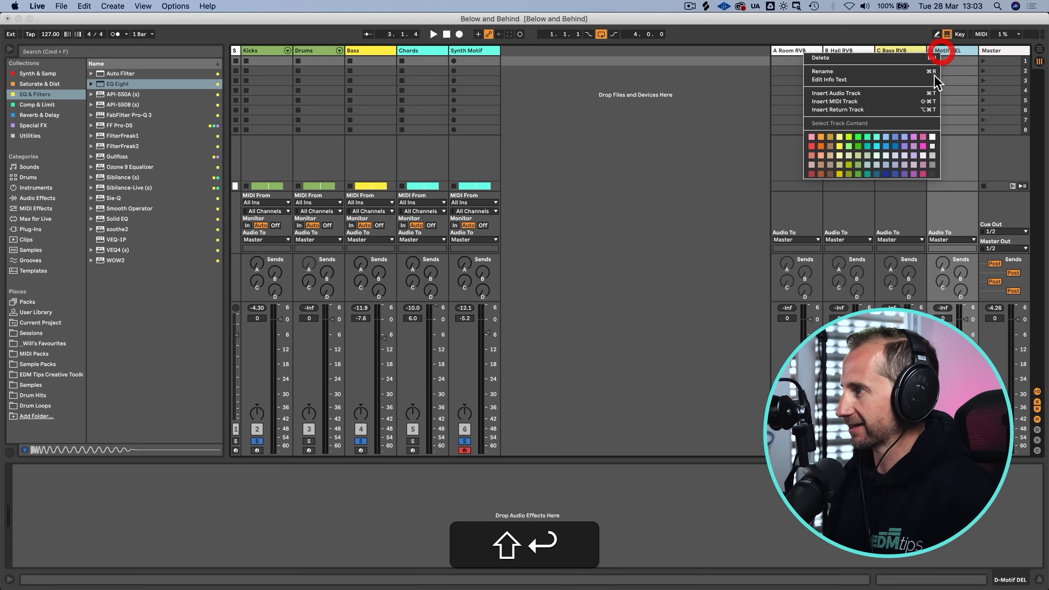
{"action": "left_click", "coordinate": [876, 155]}
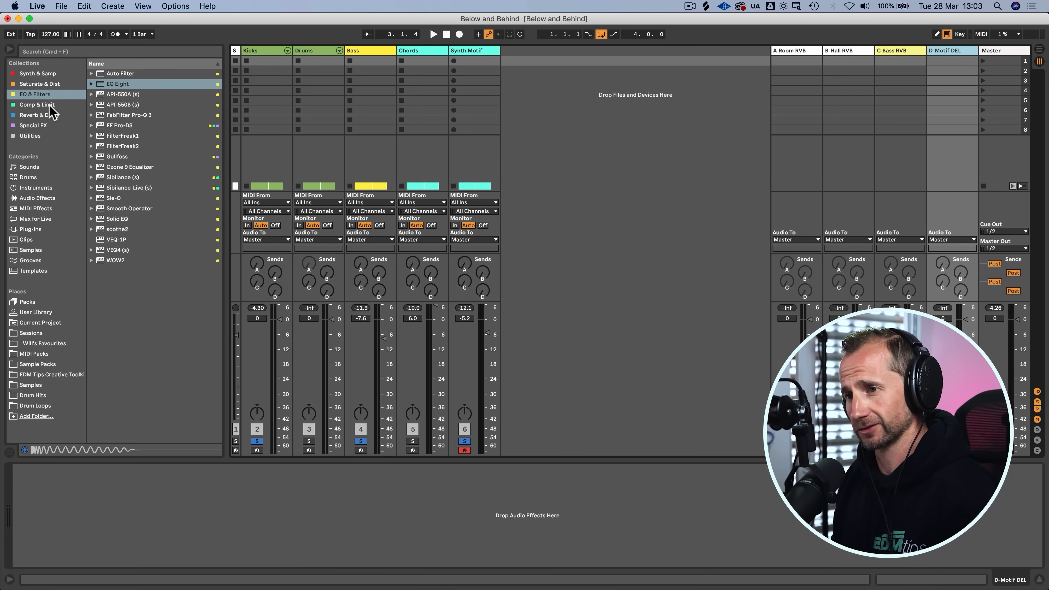
Step: Load Echo on the Motif DEL return at 100% wet and send the Synth Motif track to it at about -9.5 dB
{"action": "left_click", "coordinate": [48, 115]}
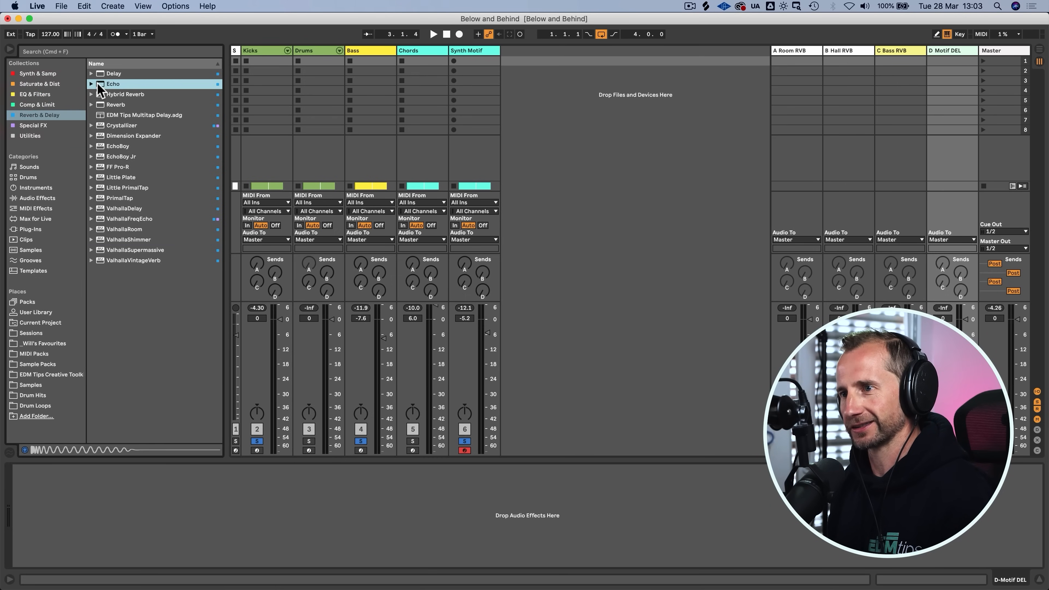
{"action": "mouse_move", "coordinate": [104, 84]}
{"action": "left_mouse_down"}
{"action": "mouse_move", "coordinate": [145, 240]}
{"action": "mouse_move", "coordinate": [134, 515]}
{"action": "left_mouse_up"}
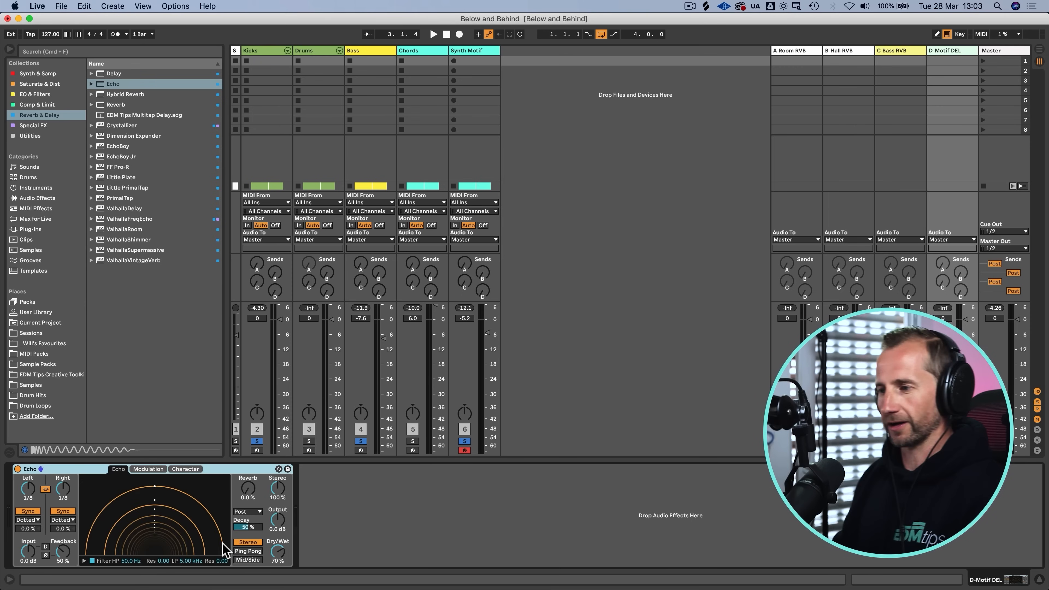
{"action": "left_click_drag", "start_coordinate": [279, 563], "coordinate": [280, 537]}
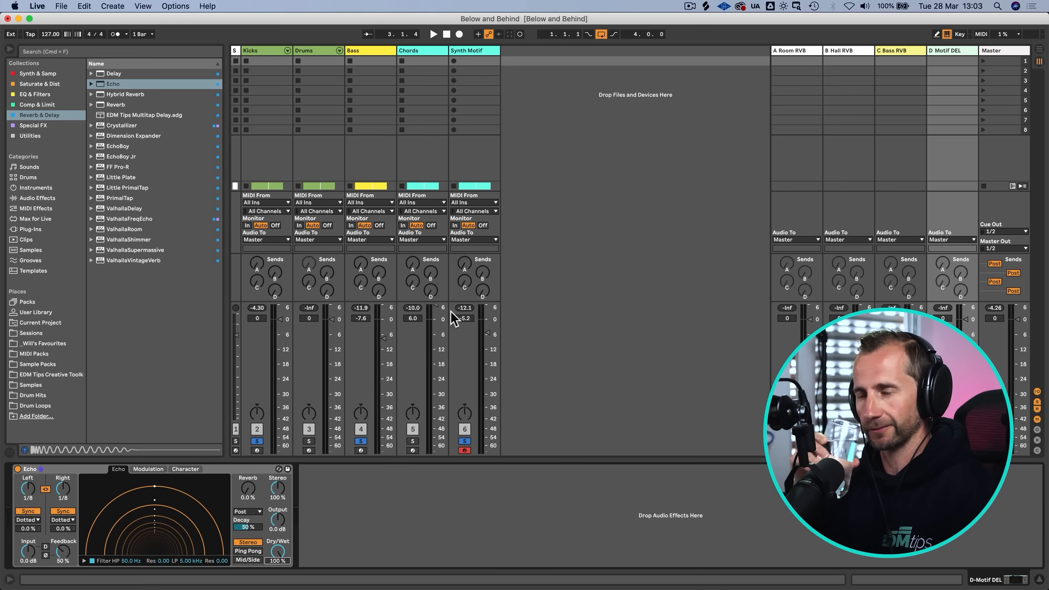
{"action": "key", "text": "space"}
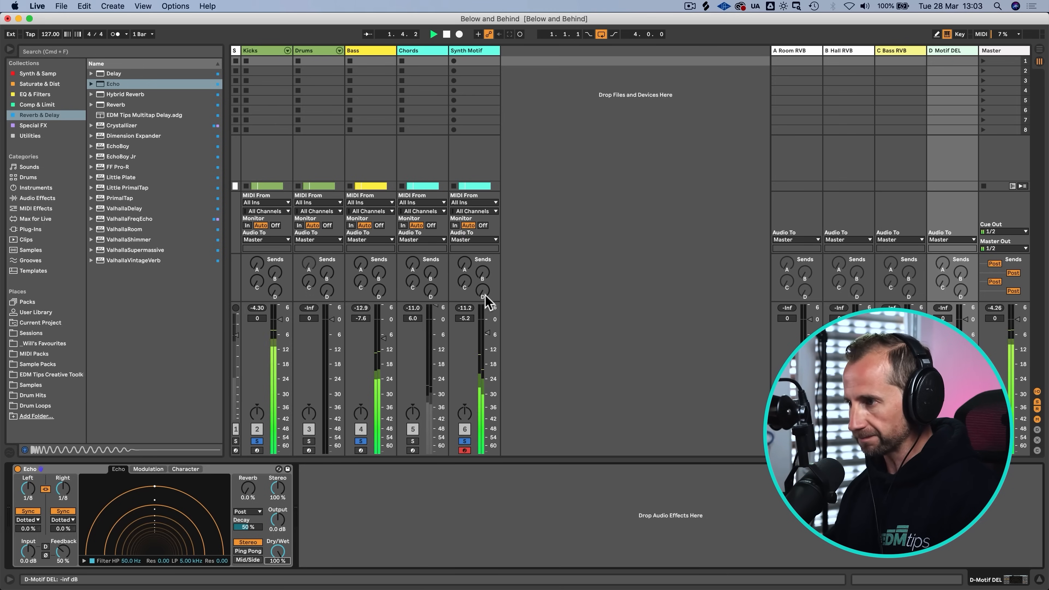
{"action": "left_click_drag", "start_coordinate": [486, 296], "coordinate": [485, 292]}
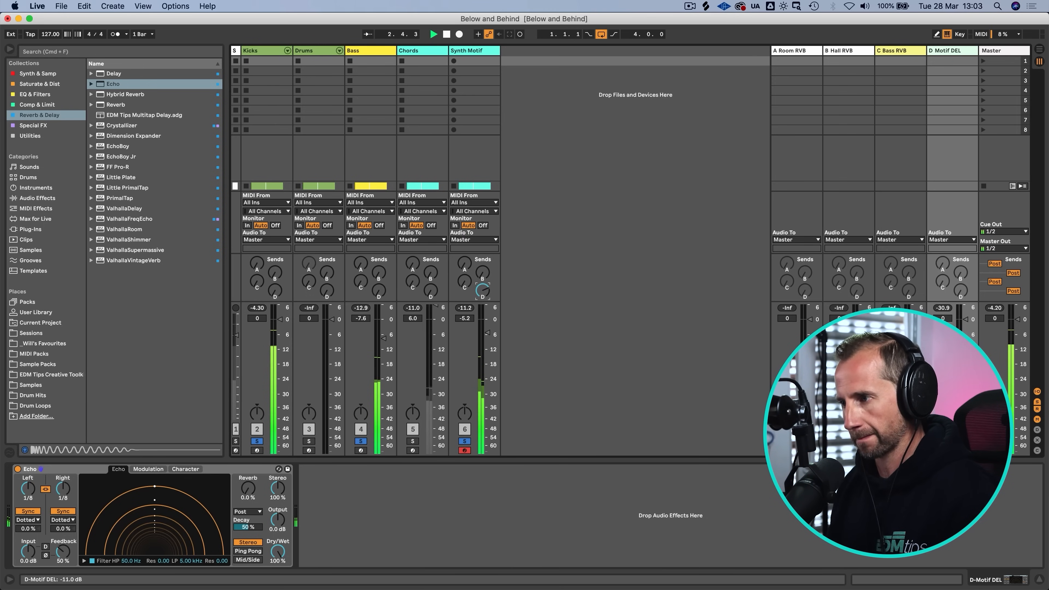
Step: Set Echo to Ping Pong with 45% feedback, unlink its channels and set the right delay time to 1/16
{"action": "left_click", "coordinate": [249, 552]}
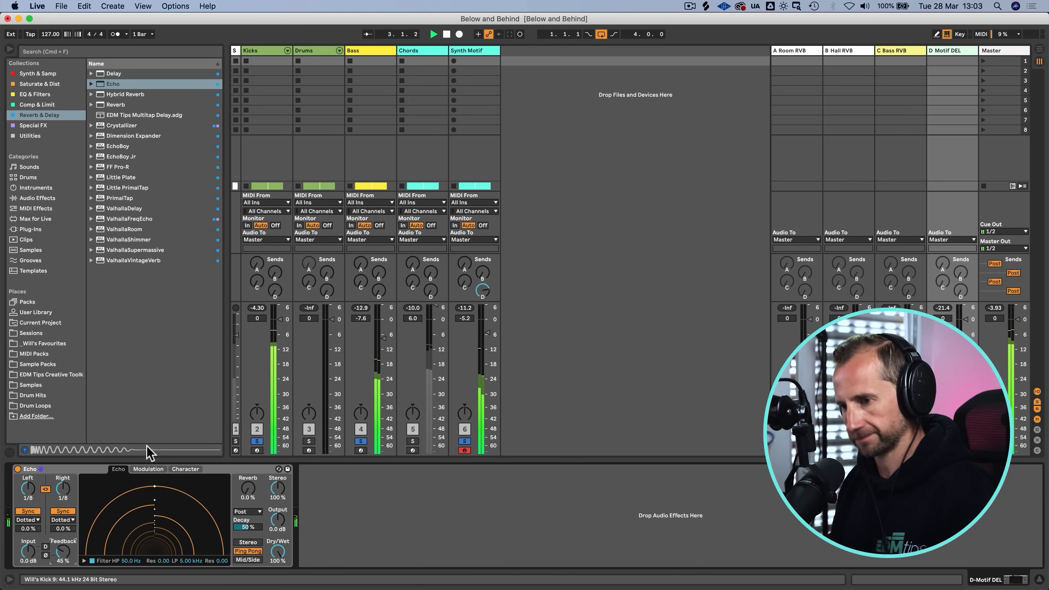
{"action": "left_click", "coordinate": [45, 489]}
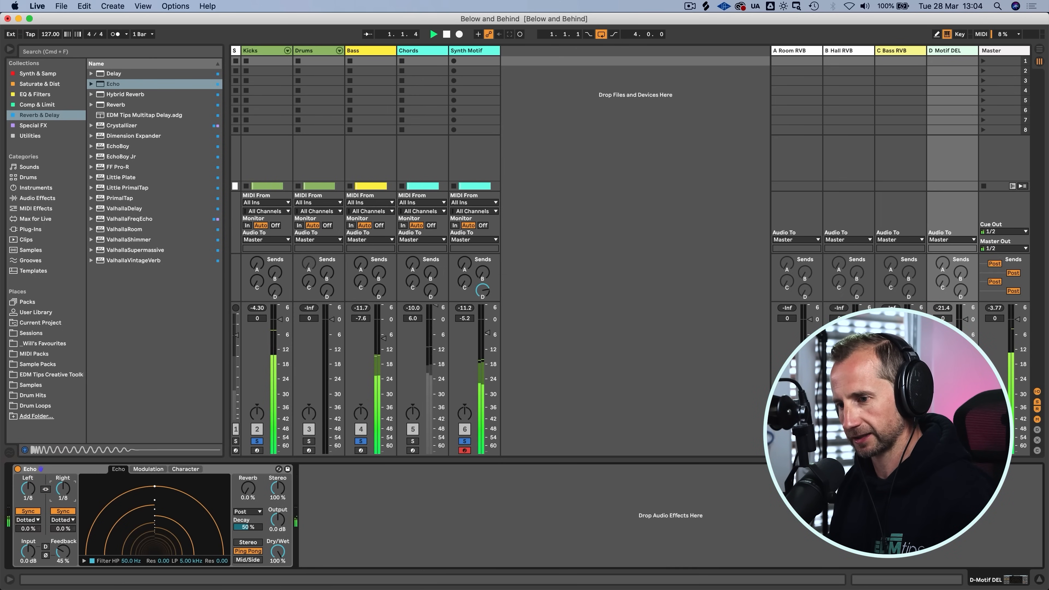
{"action": "left_click_drag", "start_coordinate": [63, 489], "coordinate": [63, 498]}
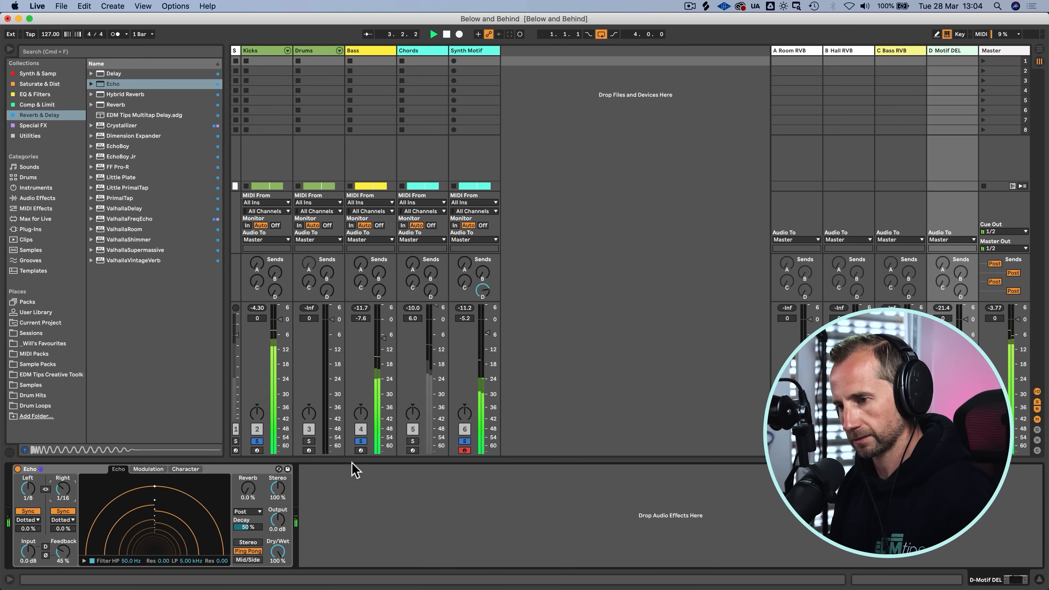
Step: Audition the Synth Motif track in solo with its delay, and leave all tracks unsoloed
{"action": "key", "text": "space"}
{"action": "left_click", "coordinate": [466, 442]}
{"action": "left_click", "coordinate": [467, 441]}
{"action": "key", "text": "space"}
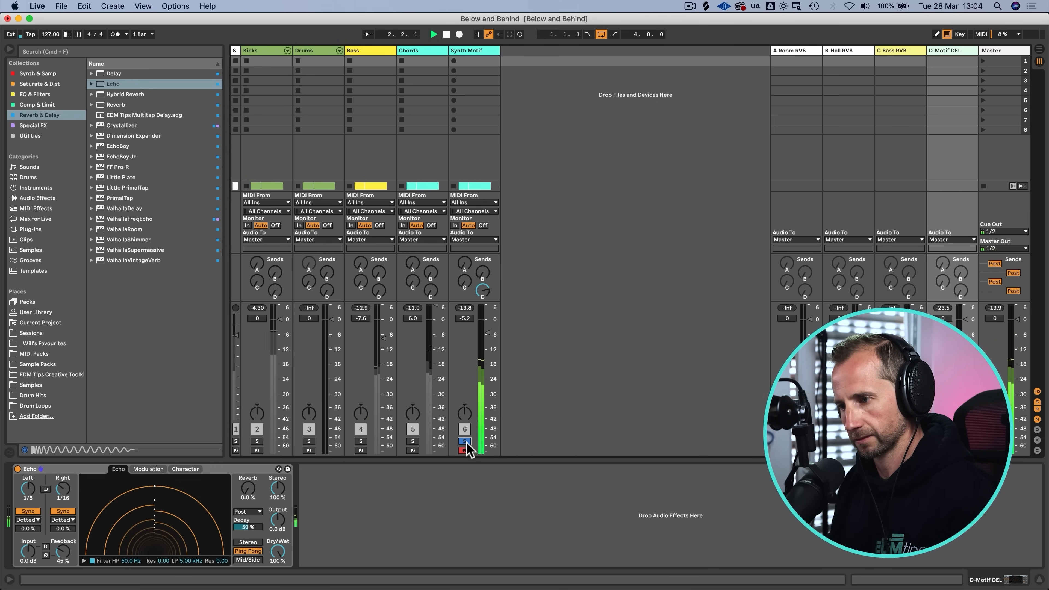
{"action": "key", "text": "space"}
{"action": "left_click", "coordinate": [466, 441]}
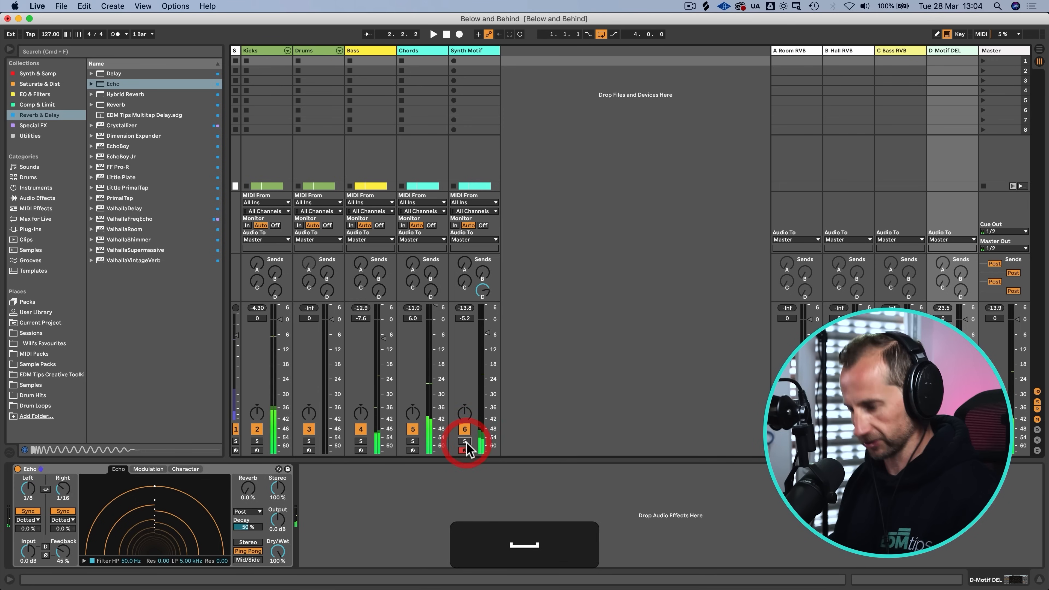
Step: Copy SC COMP from the Synth Motif track and paste it after Echo on the Motif DEL return
{"action": "left_click", "coordinate": [471, 53]}
{"action": "left_click", "coordinate": [460, 470]}
{"action": "key", "text": "super+c"}
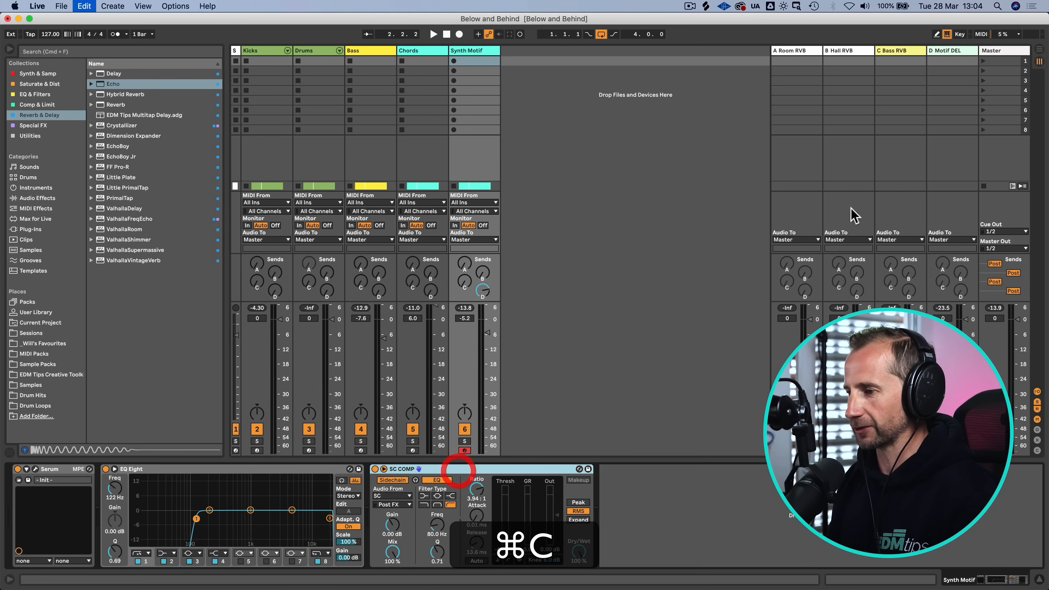
{"action": "left_click", "coordinate": [971, 52]}
{"action": "left_click", "coordinate": [440, 483]}
{"action": "key", "text": "super+v"}
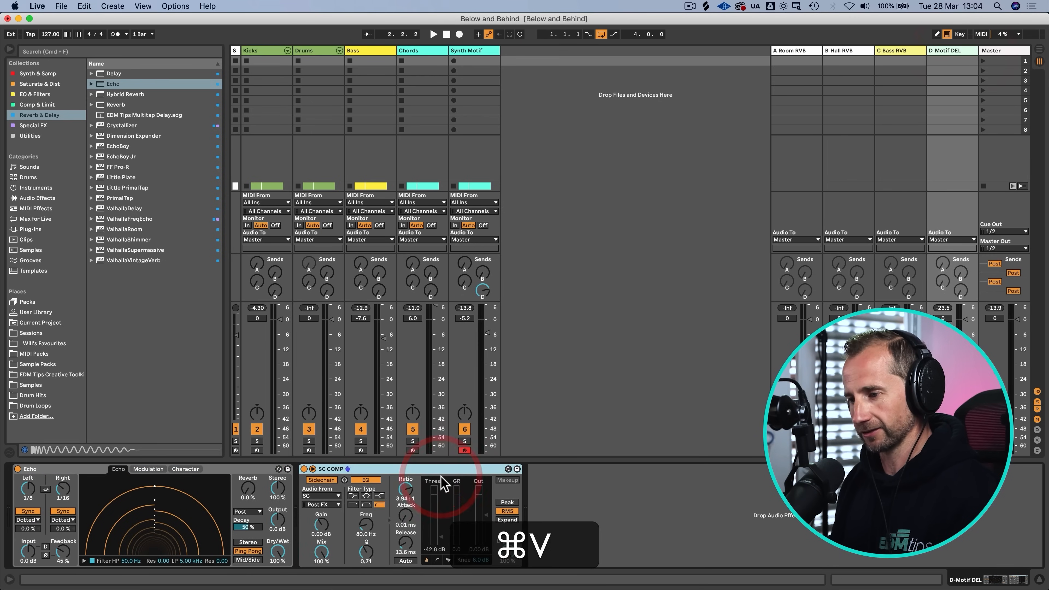
Step: During playback, mute the Chords track and raise the Bass track's volume to -6.7 dB
{"action": "key", "text": "space"}
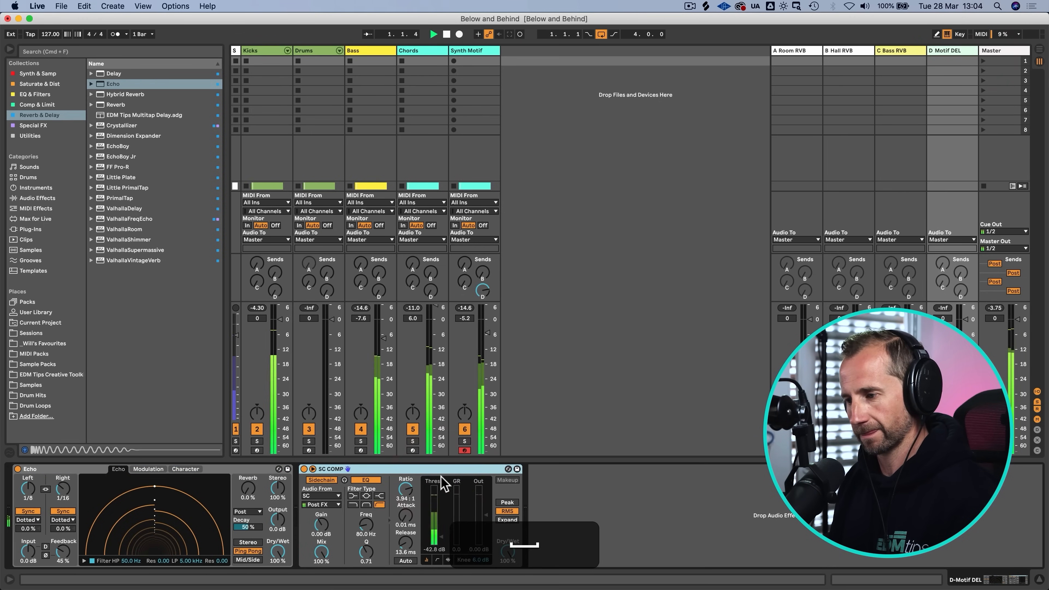
{"action": "left_click", "coordinate": [412, 430]}
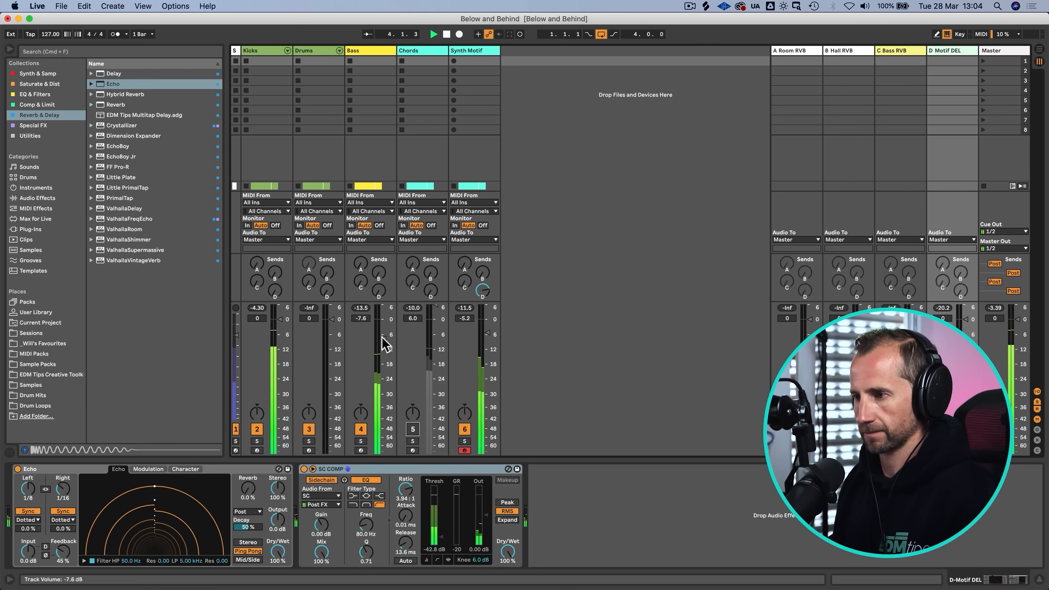
{"action": "left_click", "coordinate": [374, 60]}
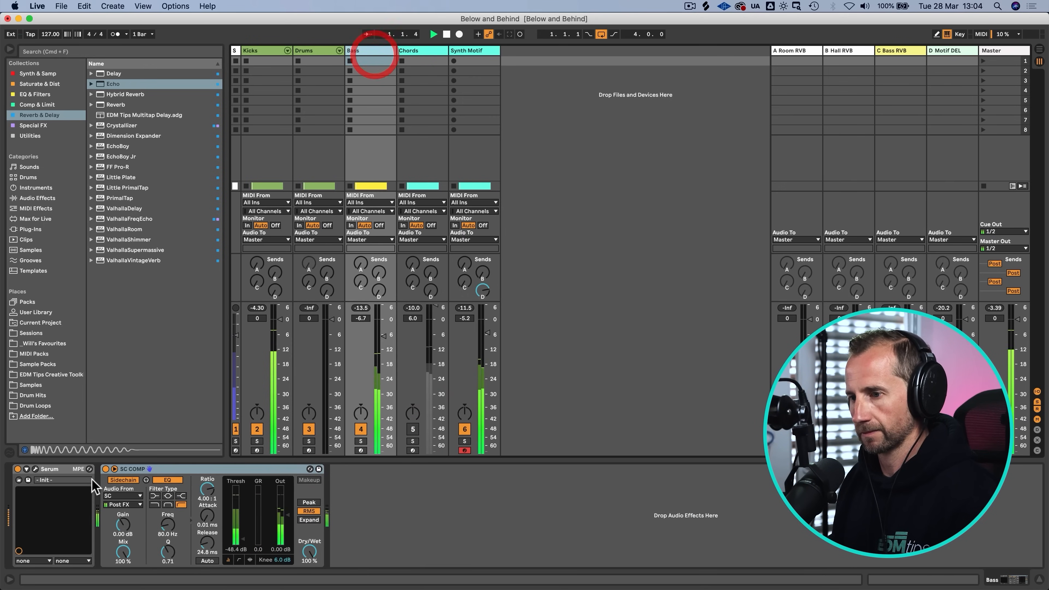
Step: Shorten Envelope 1's release to 181 ms in the Bass track's Serum, and save the project
{"action": "left_click", "coordinate": [36, 469]}
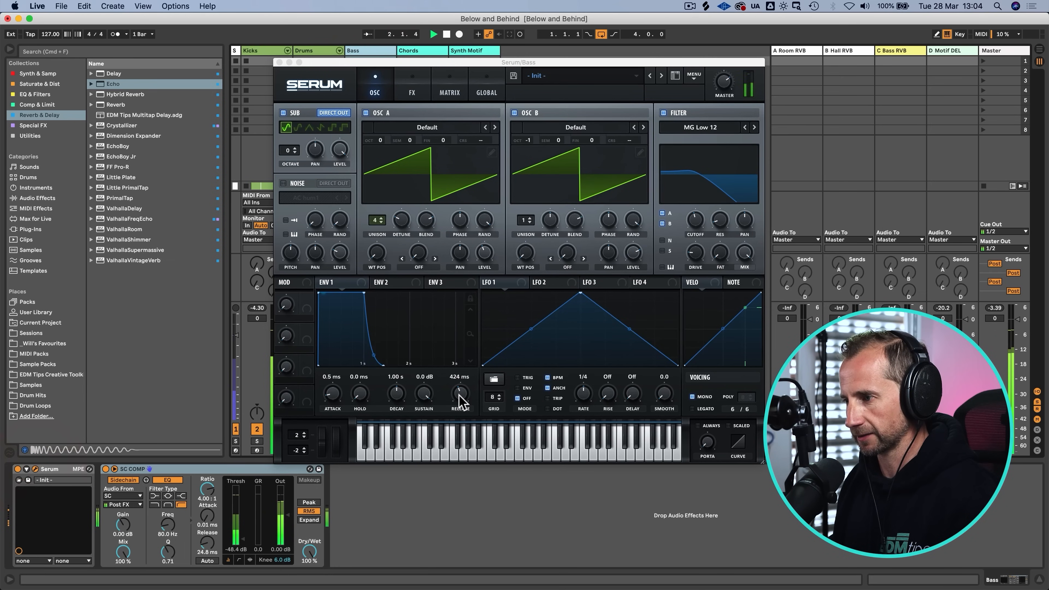
{"action": "left_click_drag", "start_coordinate": [460, 398], "coordinate": [457, 399]}
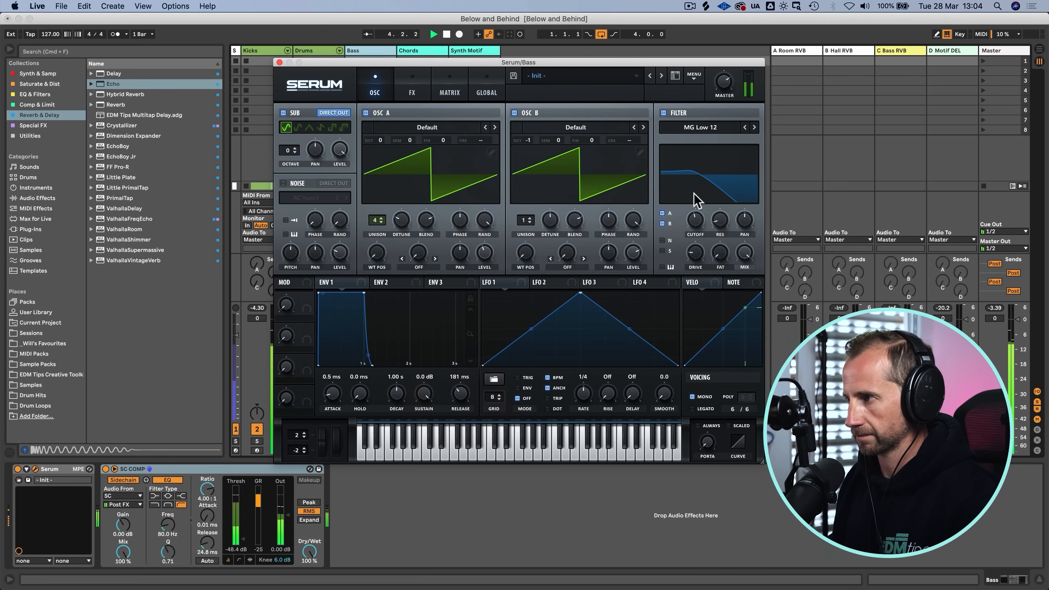
{"action": "left_click", "coordinate": [279, 62]}
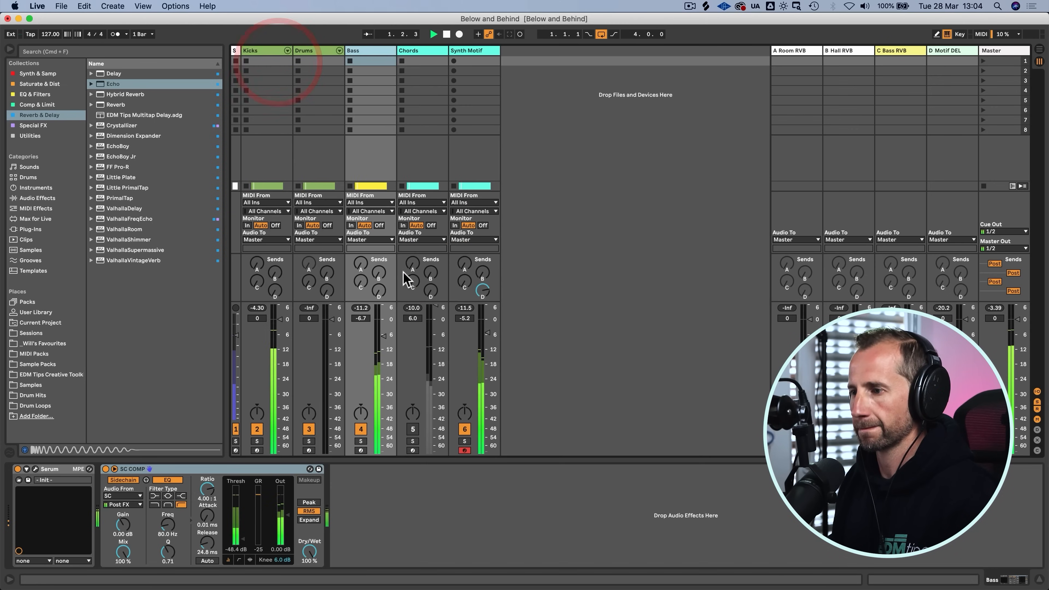
{"action": "key", "text": "space"}
{"action": "key", "text": "super+s"}
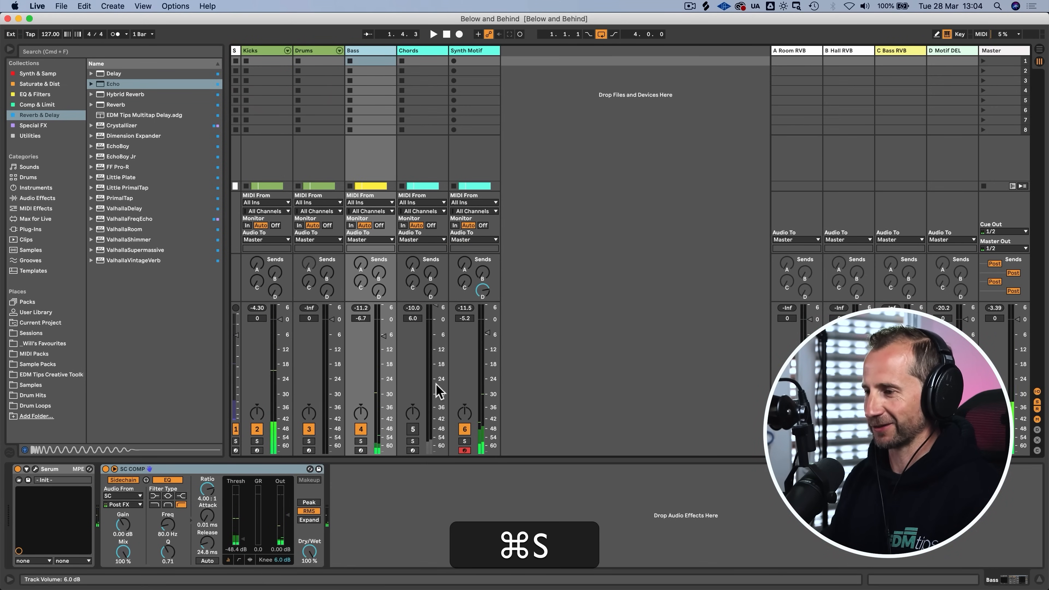
Step: Return to Arrangement View, unmute only the other parts by deactivating the Synth Motif track, and show the Drums track's rack
{"action": "key", "text": "super+Tab"}
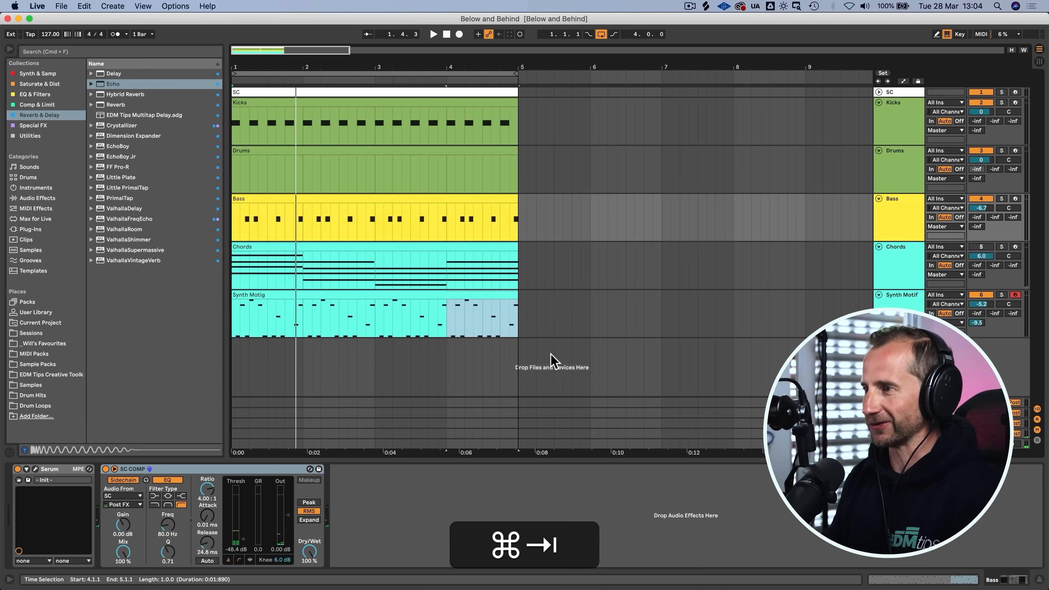
{"action": "left_click", "coordinate": [980, 294]}
{"action": "left_click", "coordinate": [897, 169]}
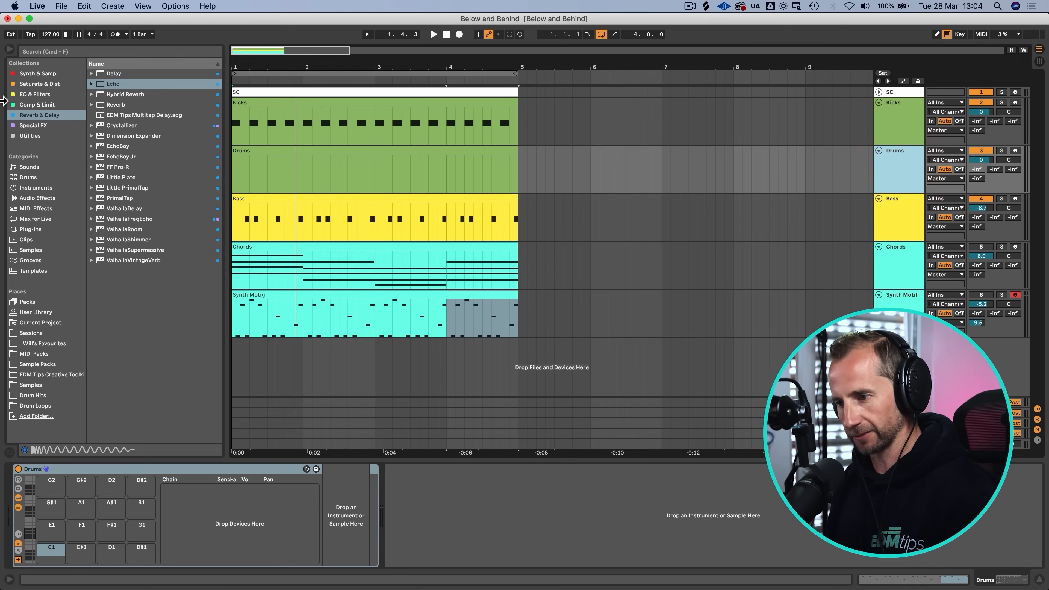
Step: Browse the Drum Hits folder and expand Snares and its VEH3 Snares subfolder
{"action": "left_click", "coordinate": [40, 395]}
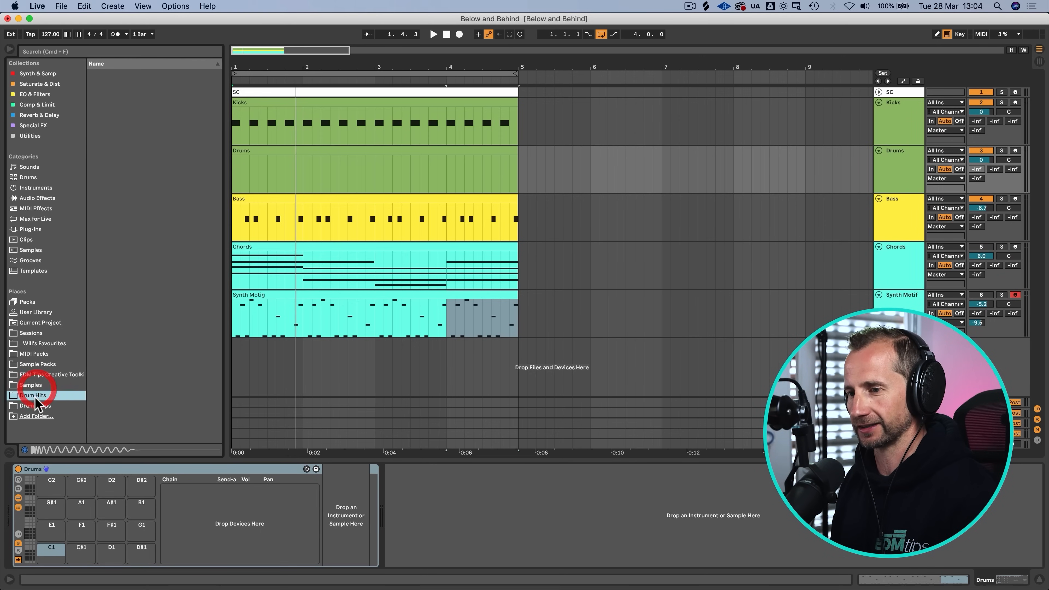
{"action": "key", "text": "Left"}
{"action": "left_click", "coordinate": [115, 188]}
{"action": "key", "text": "Right"}
{"action": "left_click", "coordinate": [131, 320]}
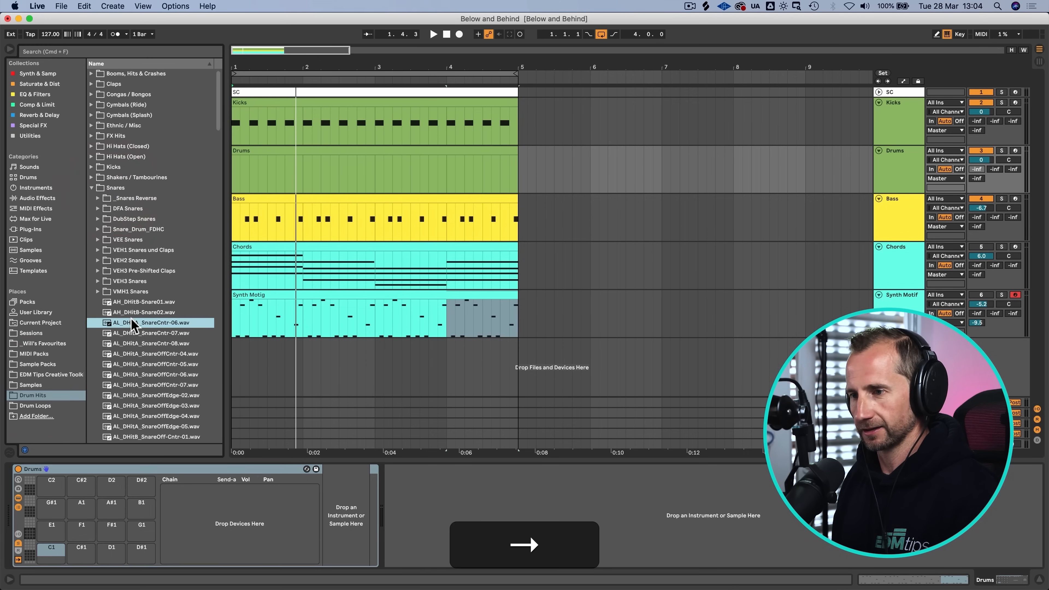
{"action": "left_click", "coordinate": [130, 291]}
{"action": "key", "text": "Up"}
{"action": "key", "text": "Right"}
Step: Audition the VEH3 snares and load VEH3 Snares 002.wav onto pad C1 of the Drums rack
{"action": "key", "text": "Down"}
{"action": "key", "text": "Down"}
{"action": "key", "text": "Down"}
{"action": "key", "text": "Down"}
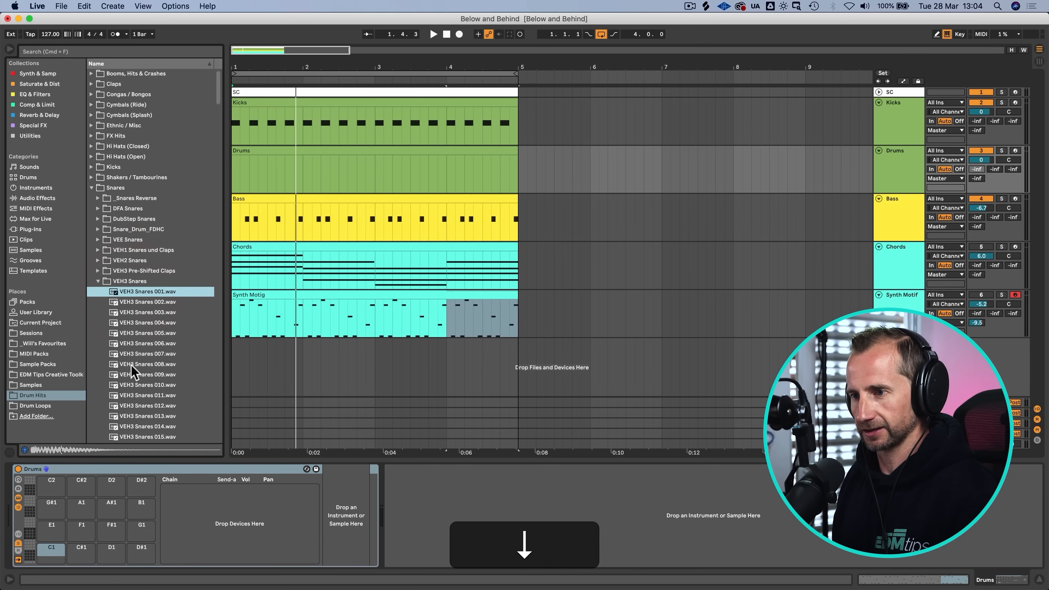
{"action": "key", "text": "Up"}
{"action": "key", "text": "Up"}
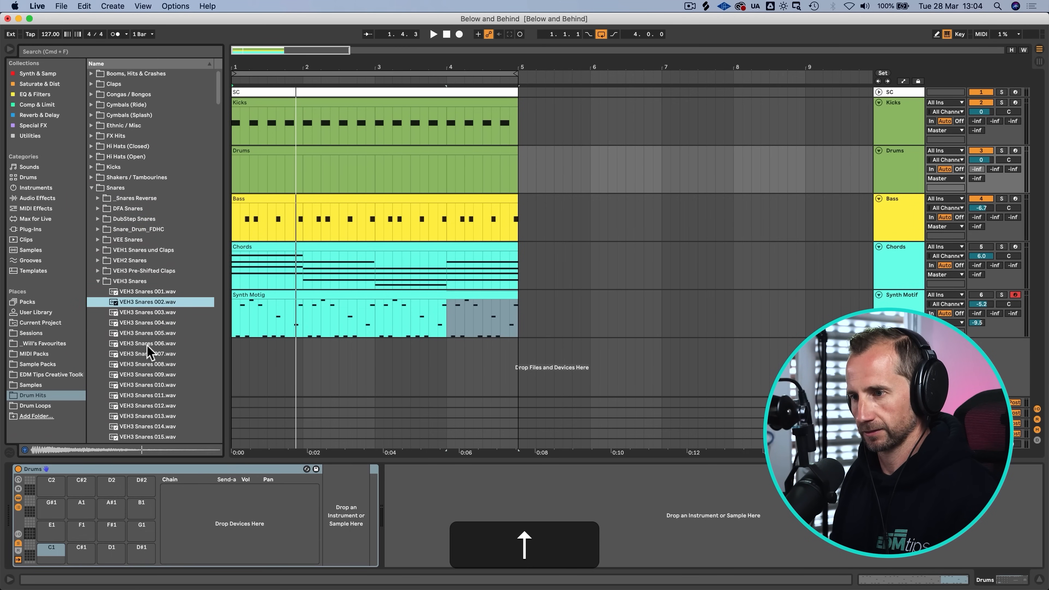
{"action": "key", "text": "space"}
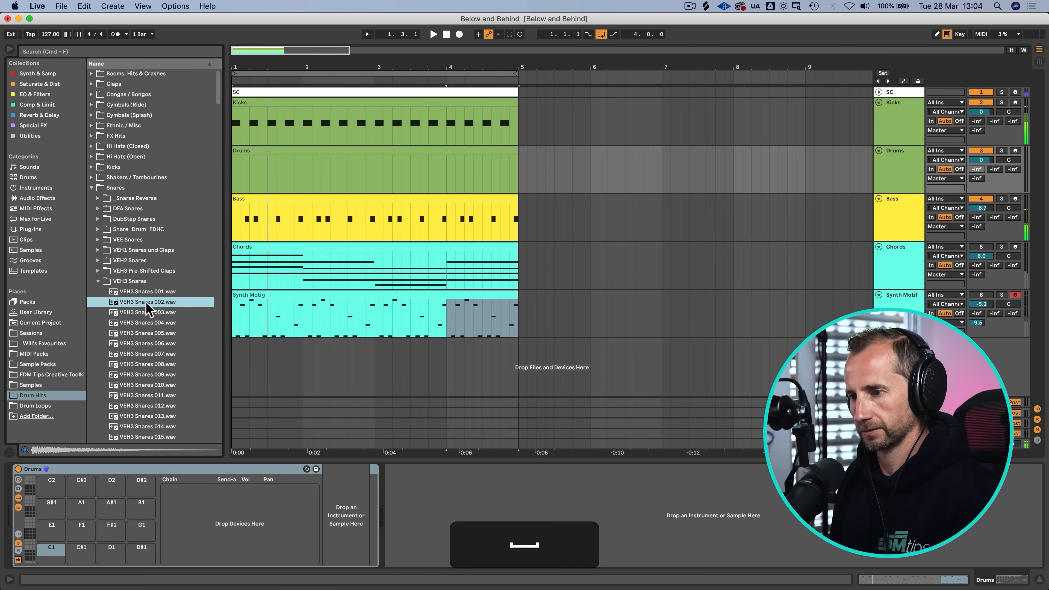
{"action": "left_click_drag", "start_coordinate": [145, 301], "coordinate": [58, 552]}
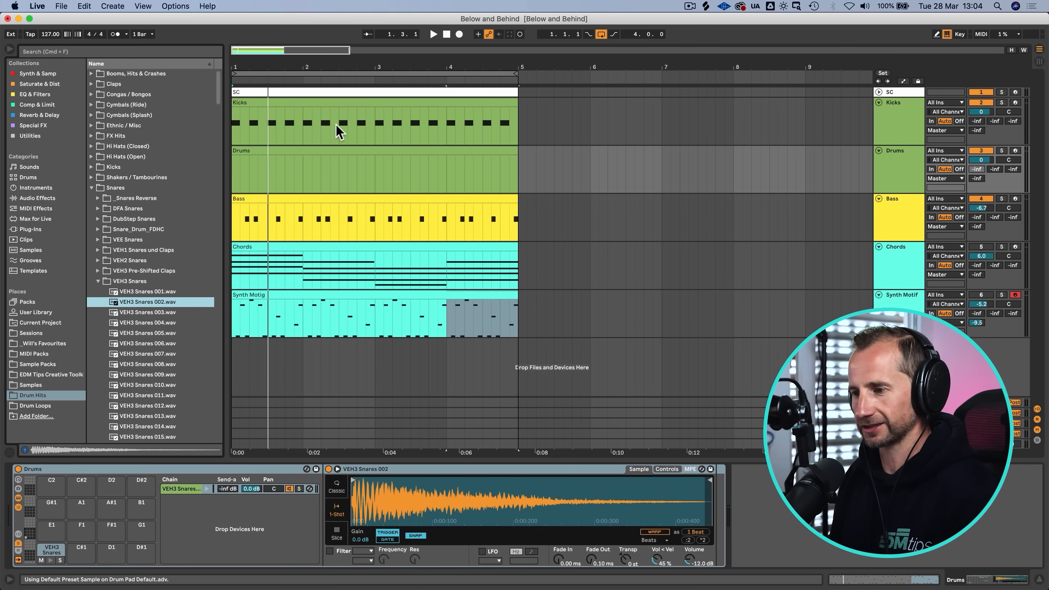
Step: Open the Drums clip for editing and place a 1/16 snare note on beat 1.2
{"action": "double_click", "coordinate": [294, 146]}
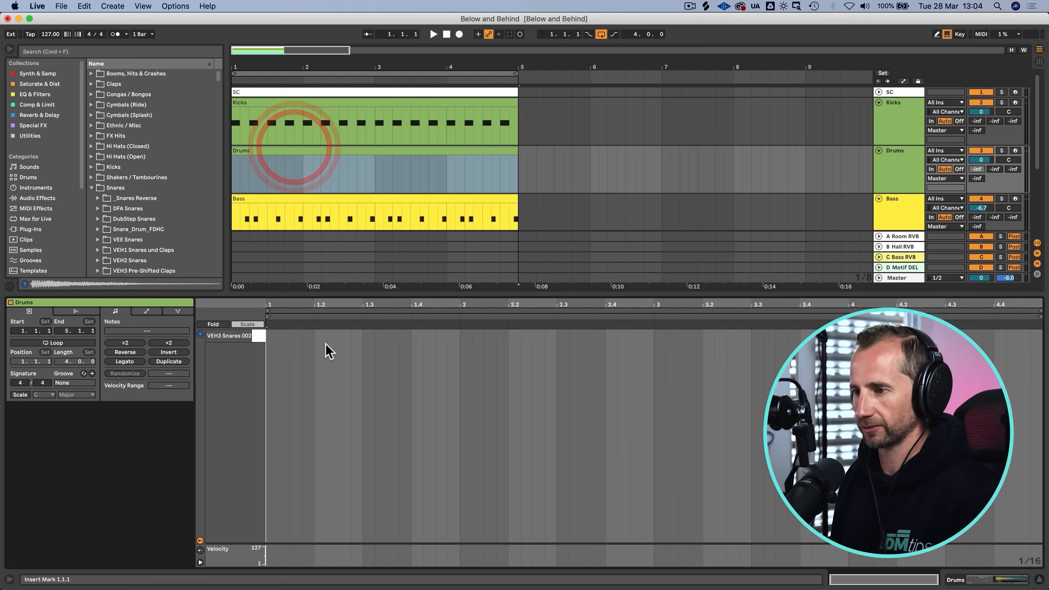
{"action": "double_click", "coordinate": [309, 335]}
{"action": "key", "text": "Right"}
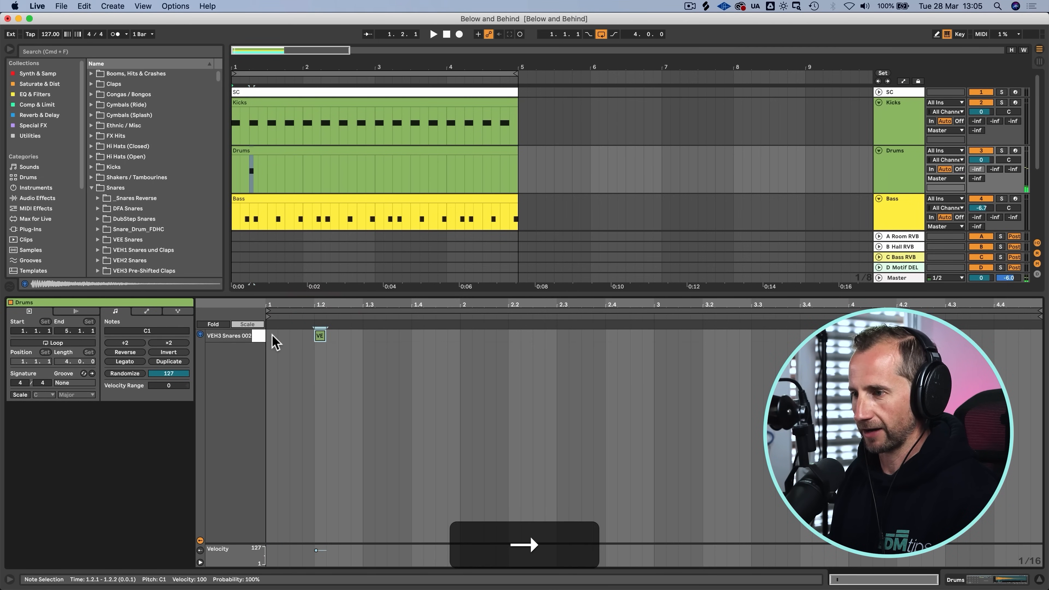
Step: Select the half-bar from 1.1.1 to 1.3.1 around the snare note and duplicate it across the four-bar Drums clip
{"action": "left_click_drag", "start_coordinate": [273, 335], "coordinate": [354, 328]}
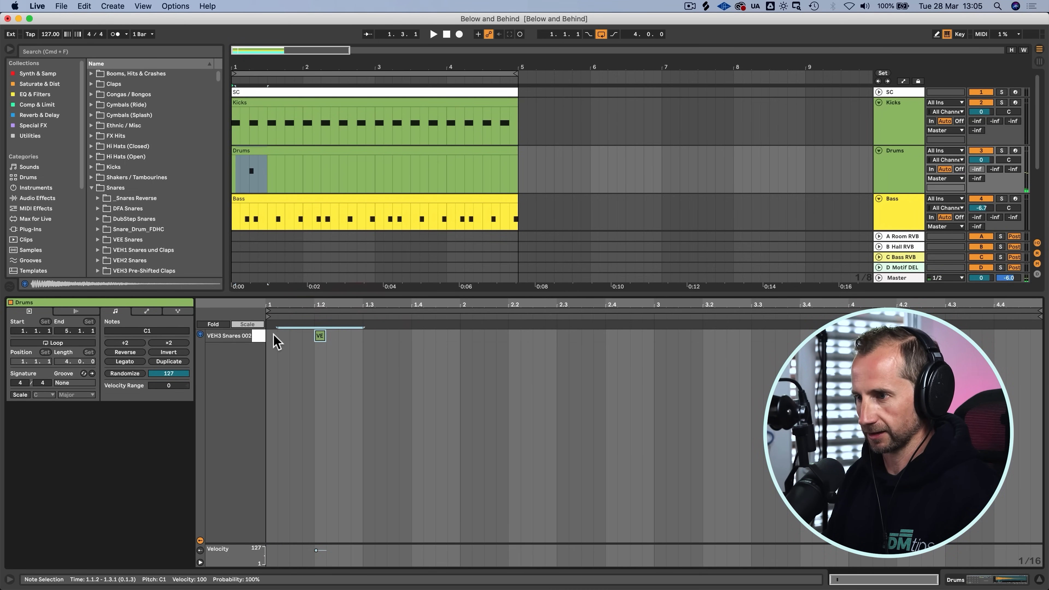
{"action": "left_click_drag", "start_coordinate": [267, 335], "coordinate": [358, 335]}
{"action": "key", "text": "super+d"}
{"action": "key", "text": "super+d"}
{"action": "key", "text": "super+d"}
{"action": "key", "text": "super+d"}
{"action": "key", "text": "super+d"}
{"action": "key", "text": "super+d"}
{"action": "key", "text": "super+d"}
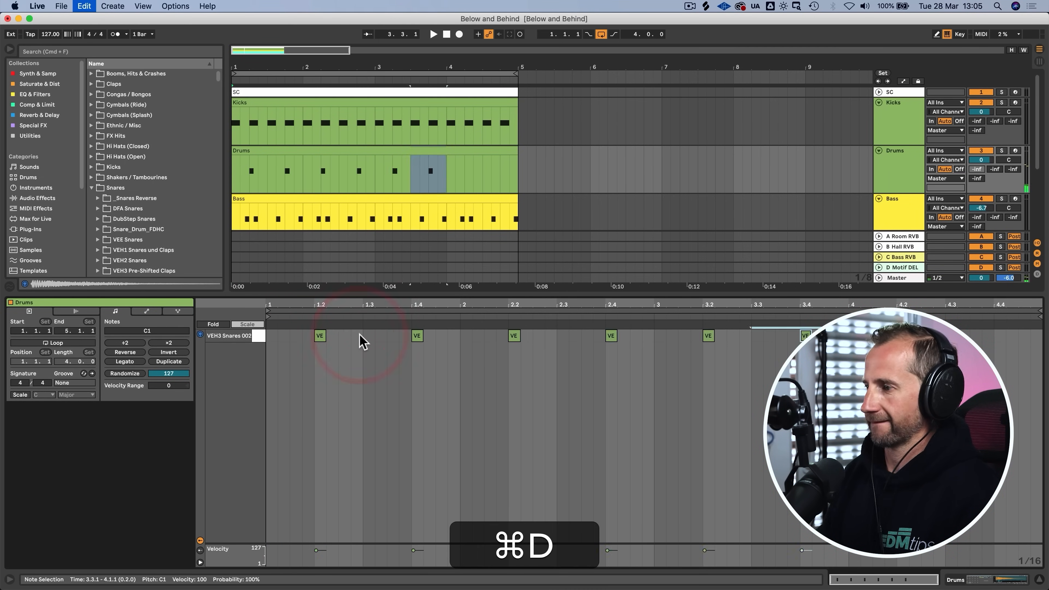
Step: Show the Drums rack and, while the loop plays, set the snare chain's volume to -8.0 dB
{"action": "key", "text": "shift+super+Tab"}
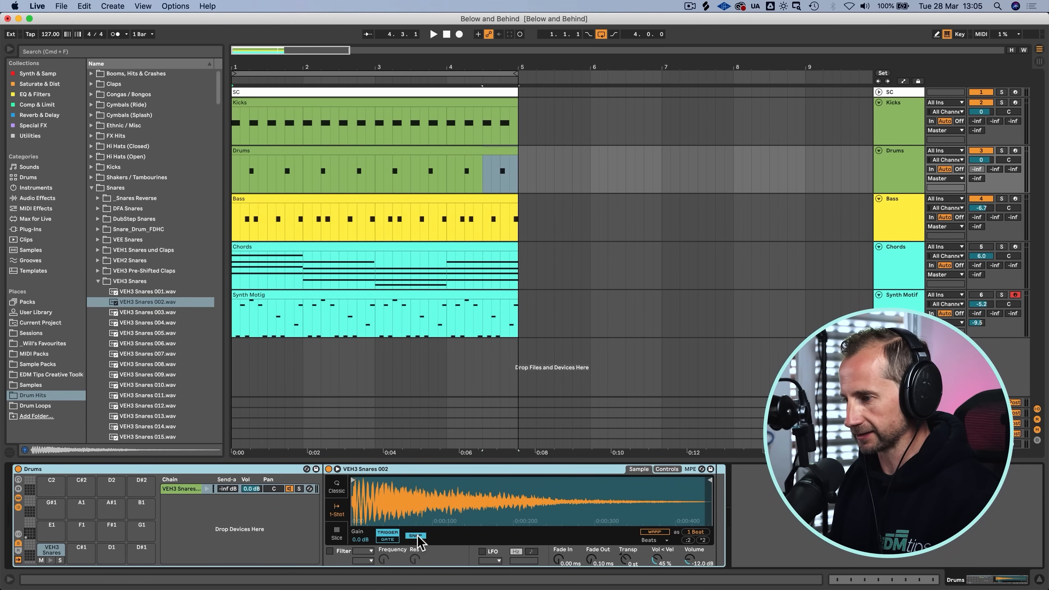
{"action": "key", "text": "space"}
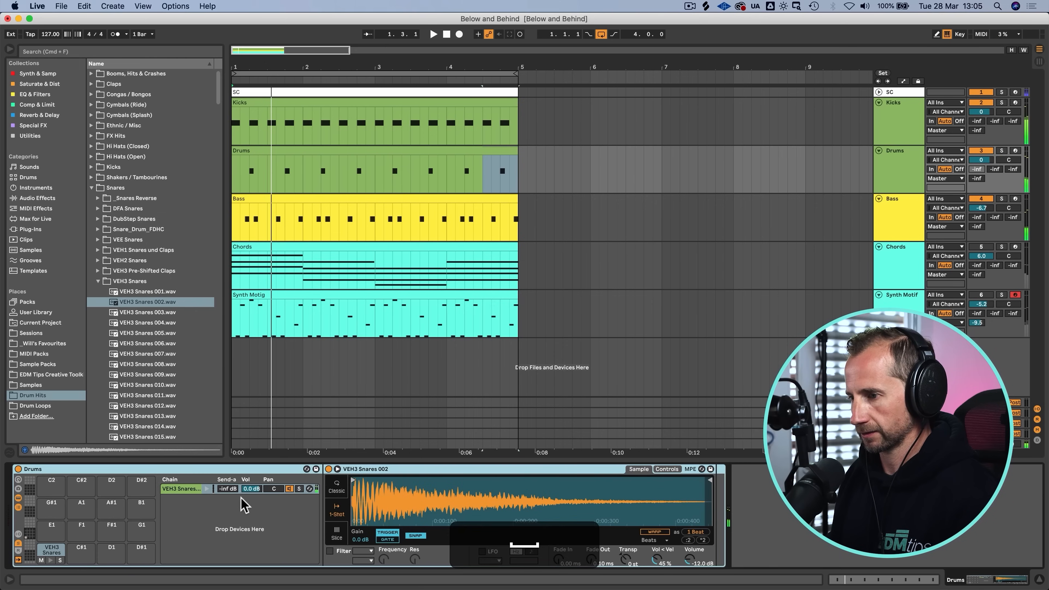
{"action": "mouse_move", "coordinate": [249, 492]}
{"action": "left_mouse_down"}
{"action": "mouse_move", "coordinate": [249, 509]}
{"action": "mouse_move", "coordinate": [249, 499]}
{"action": "left_mouse_up"}
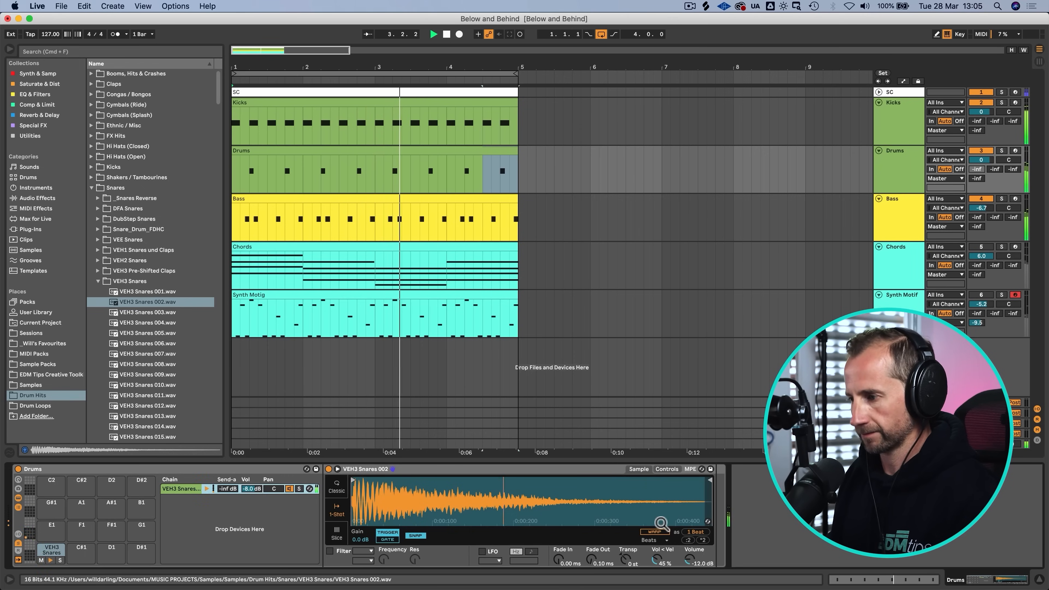
Step: Shorten the snare sample to about half its length with Snap off, and set its Fade Out to 176 ms
{"action": "key", "text": "space"}
{"action": "left_click_drag", "start_coordinate": [709, 492], "coordinate": [525, 496]}
{"action": "key", "text": "space"}
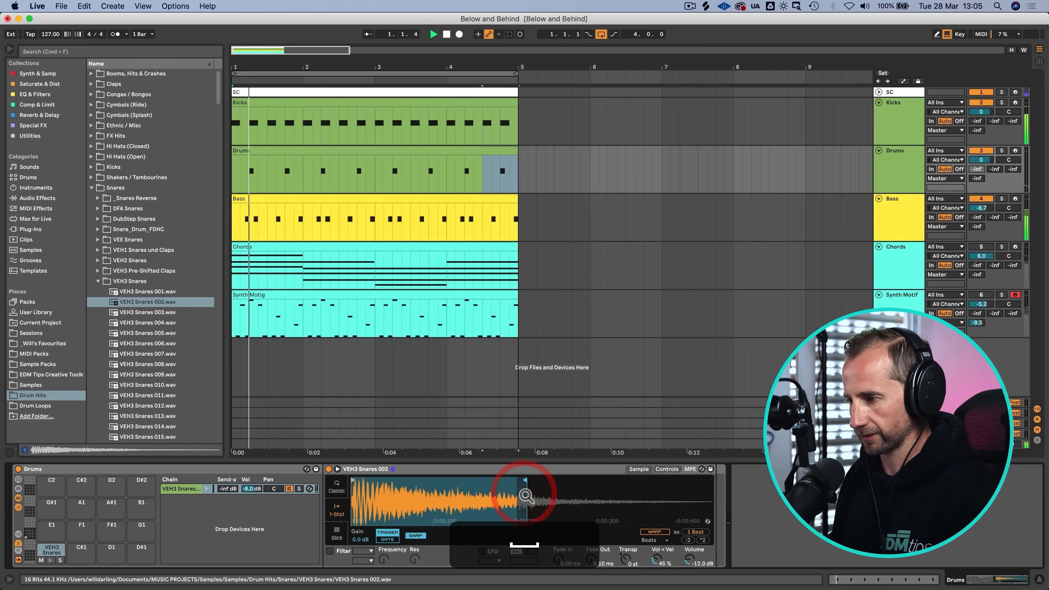
{"action": "left_click", "coordinate": [419, 536]}
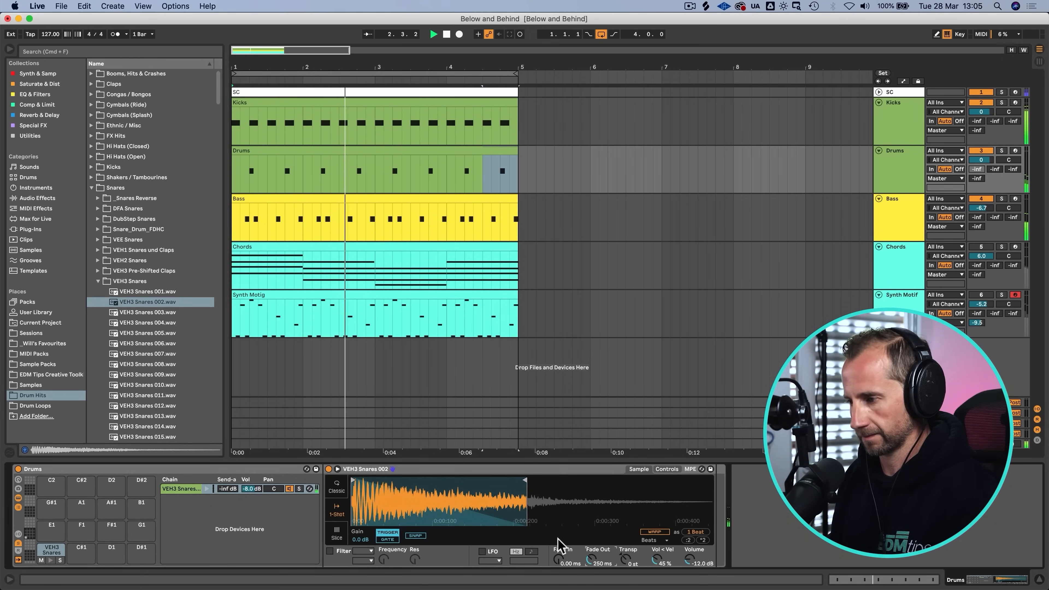
{"action": "left_click_drag", "start_coordinate": [525, 479], "coordinate": [531, 480]}
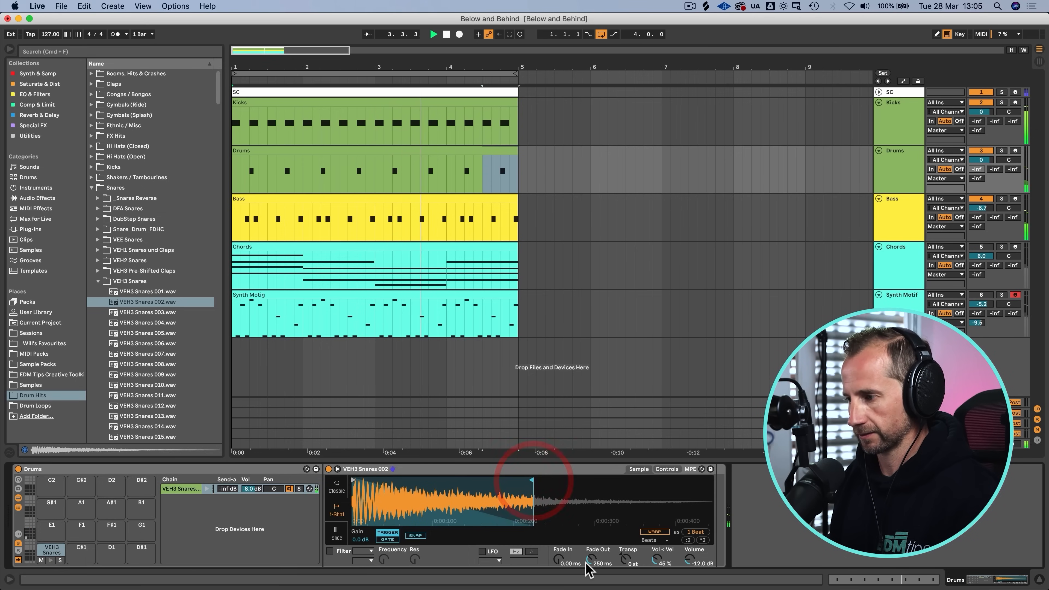
{"action": "mouse_move", "coordinate": [586, 563]}
{"action": "left_mouse_down"}
{"action": "mouse_move", "coordinate": [587, 583]}
{"action": "mouse_move", "coordinate": [587, 572]}
{"action": "left_mouse_up"}
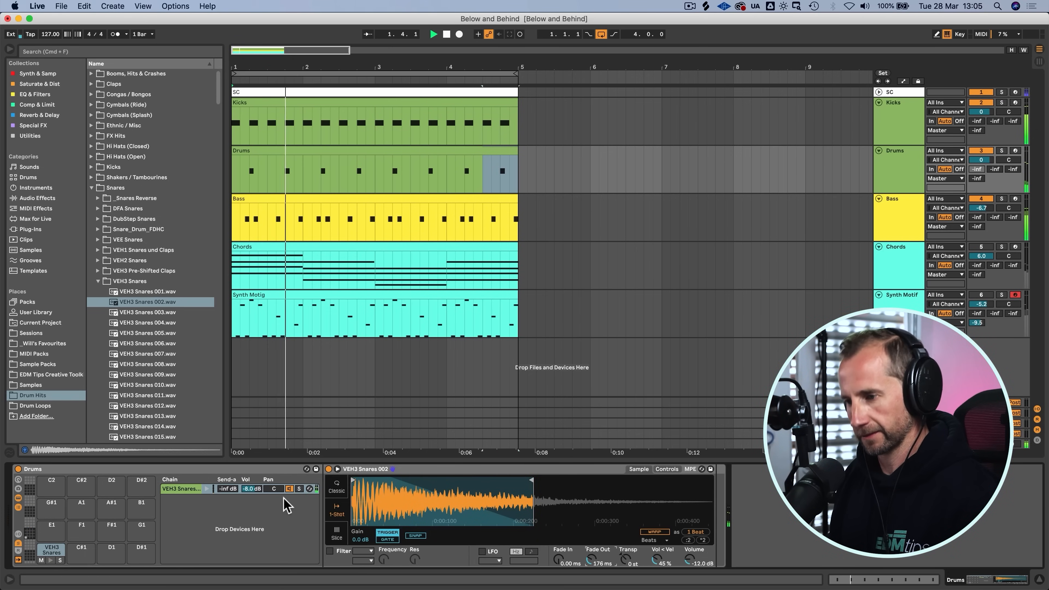
{"action": "key", "text": "space"}
Step: Show the Drums rack's I/O and return chains and check the Room Reverb return's output routing to A-Room RVB
{"action": "left_click", "coordinate": [202, 491]}
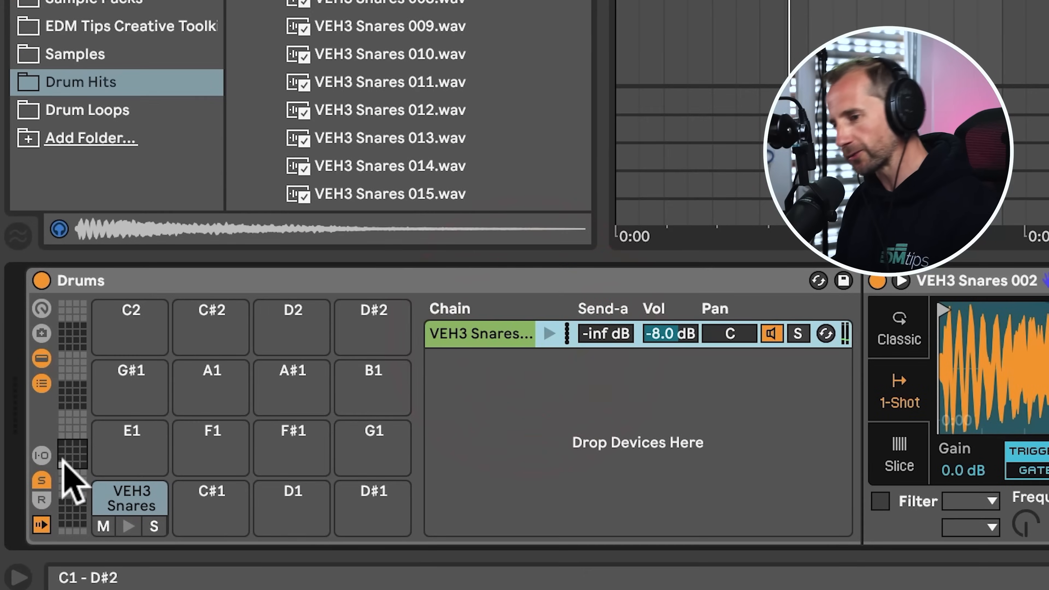
{"action": "left_click", "coordinate": [39, 454]}
{"action": "left_click", "coordinate": [40, 495]}
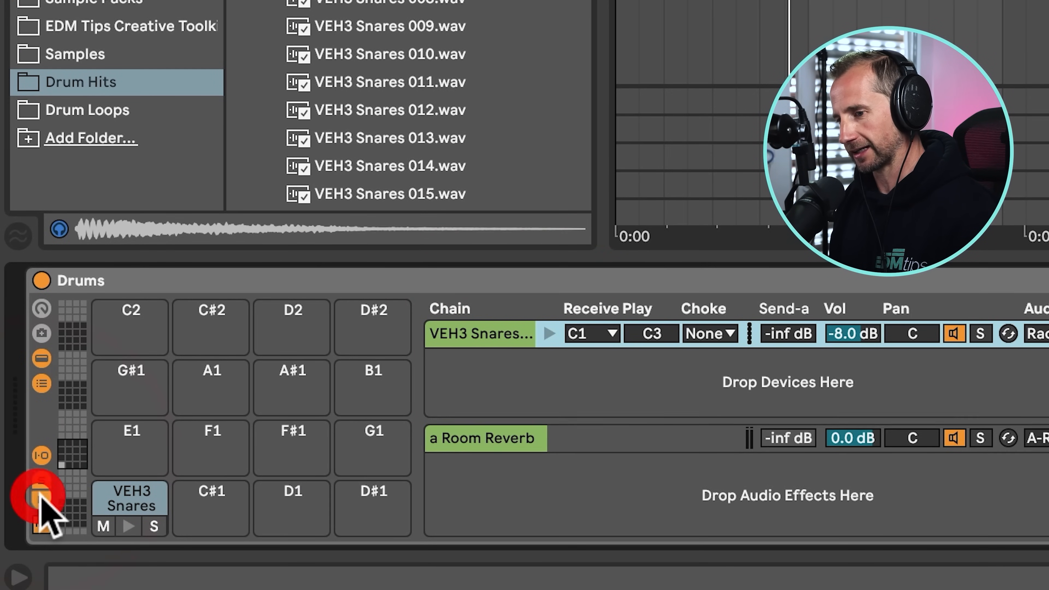
{"action": "right_click", "coordinate": [522, 506]}
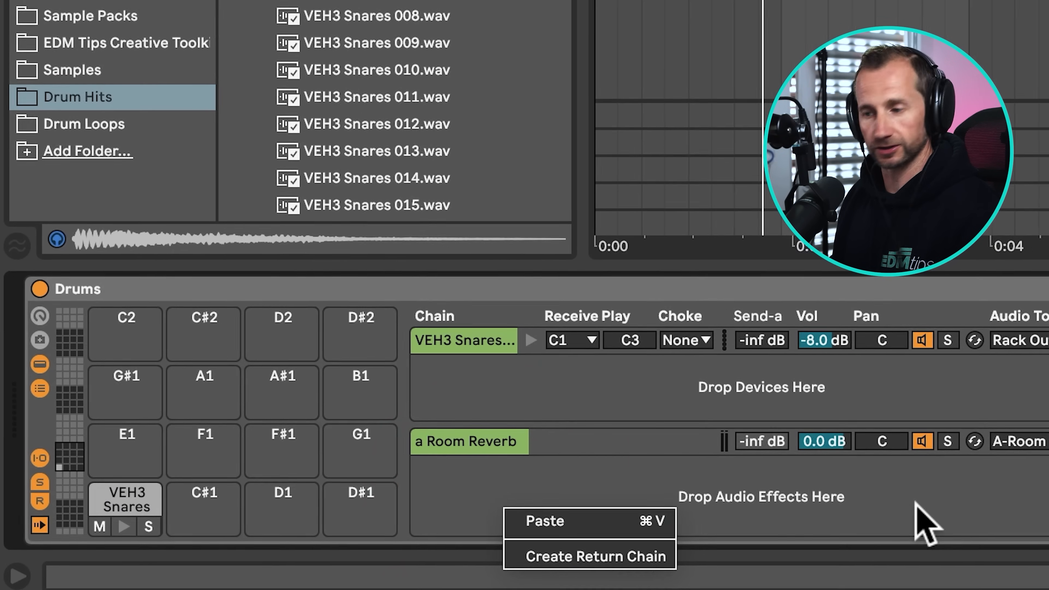
{"action": "left_click", "coordinate": [949, 492]}
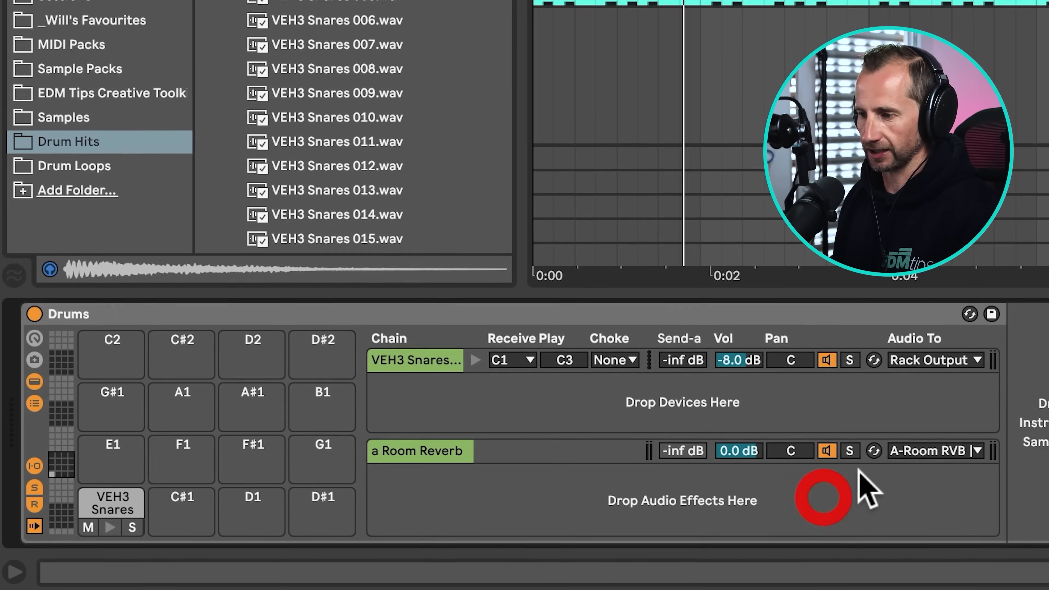
{"action": "left_click", "coordinate": [909, 451]}
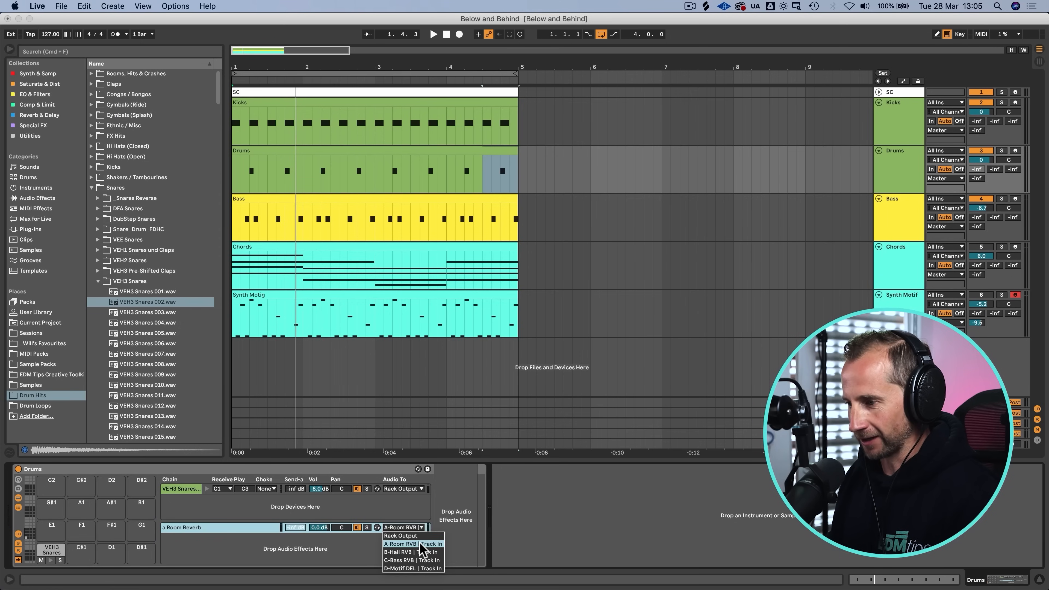
{"action": "left_click", "coordinate": [420, 545]}
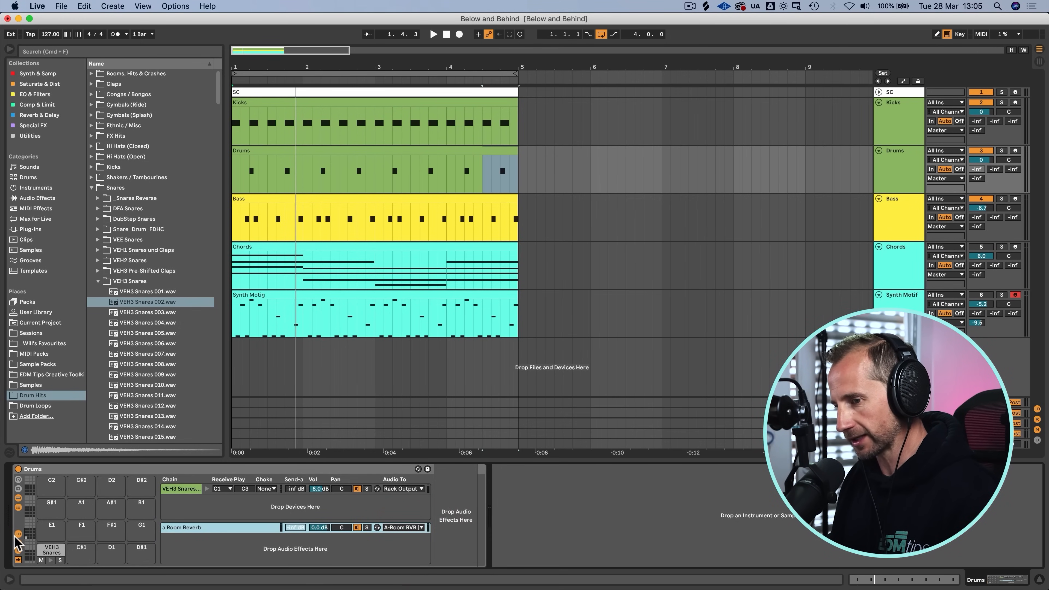
Step: Hide the Drums rack's return chains and I/O section, keeping the sends shown
{"action": "left_click", "coordinate": [18, 550]}
{"action": "left_click", "coordinate": [19, 534]}
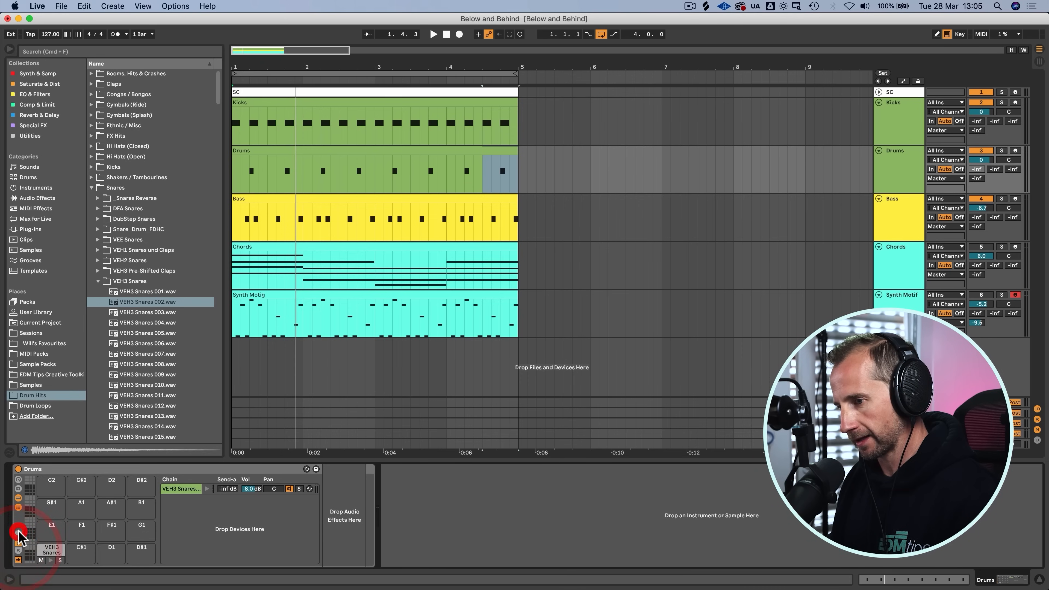
{"action": "left_click", "coordinate": [18, 544]}
{"action": "left_click", "coordinate": [18, 544]}
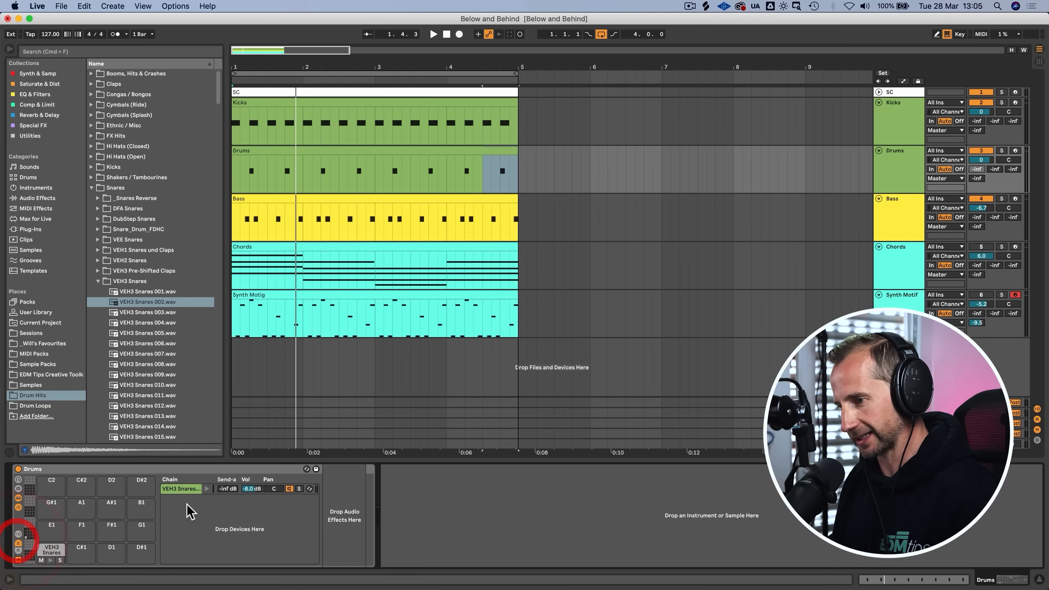
Step: Audition the snare in the loop and set the Room Reverb's decay on the A Room RVB return to 432 ms
{"action": "key", "text": "space"}
{"action": "left_click_drag", "start_coordinate": [227, 491], "coordinate": [227, 480]}
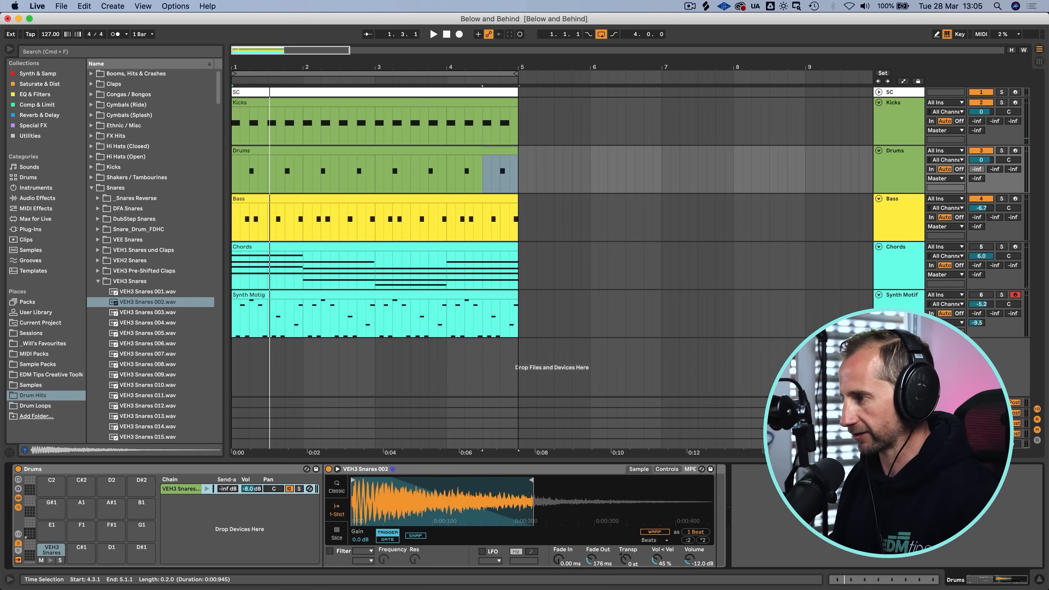
{"action": "left_click", "coordinate": [898, 402]}
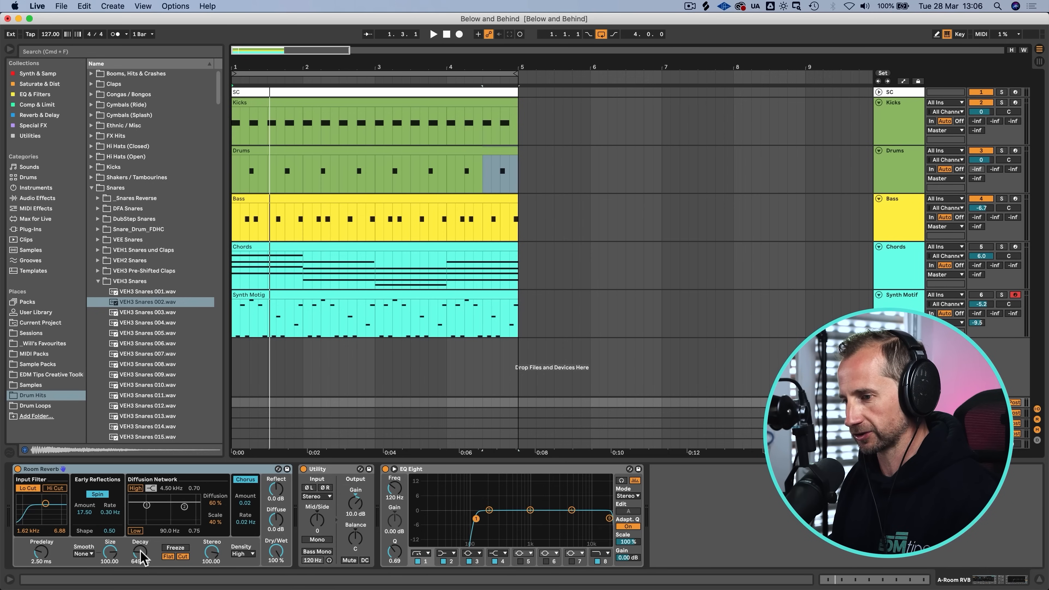
{"action": "left_click_drag", "start_coordinate": [141, 551], "coordinate": [141, 561]}
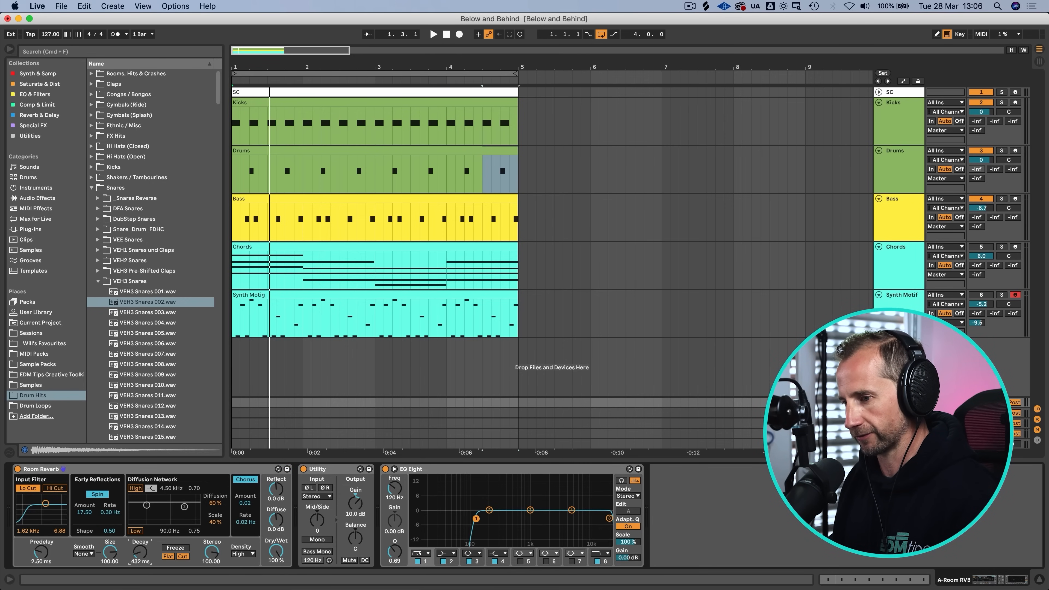
Step: Return to the Drums rack and set the snare chain's reverb send to 0.0 dB and its volume to -9.0 dB
{"action": "left_click", "coordinate": [902, 169]}
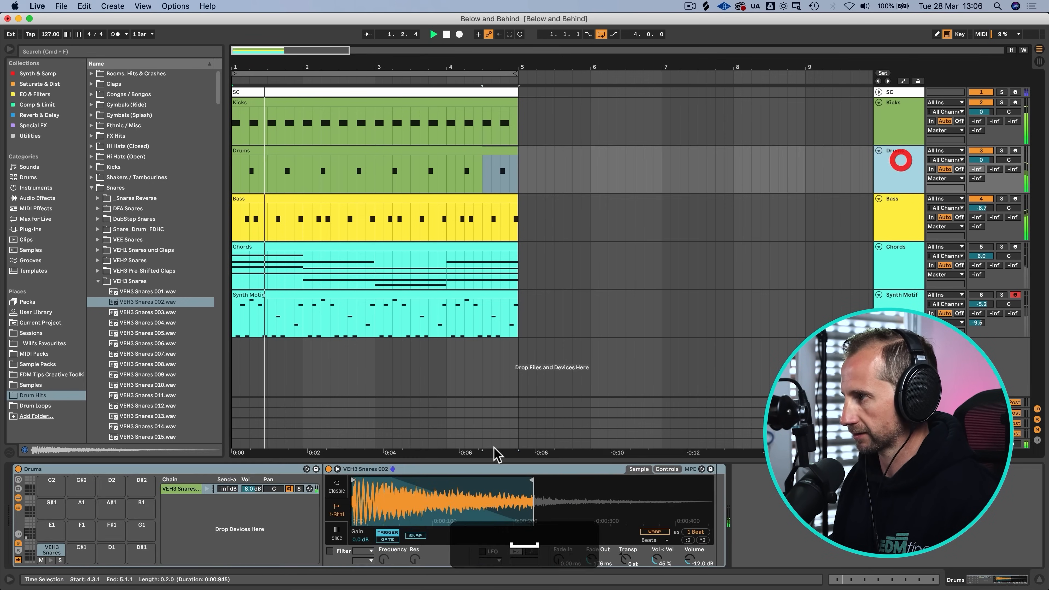
{"action": "left_click_drag", "start_coordinate": [228, 489], "coordinate": [228, 480]}
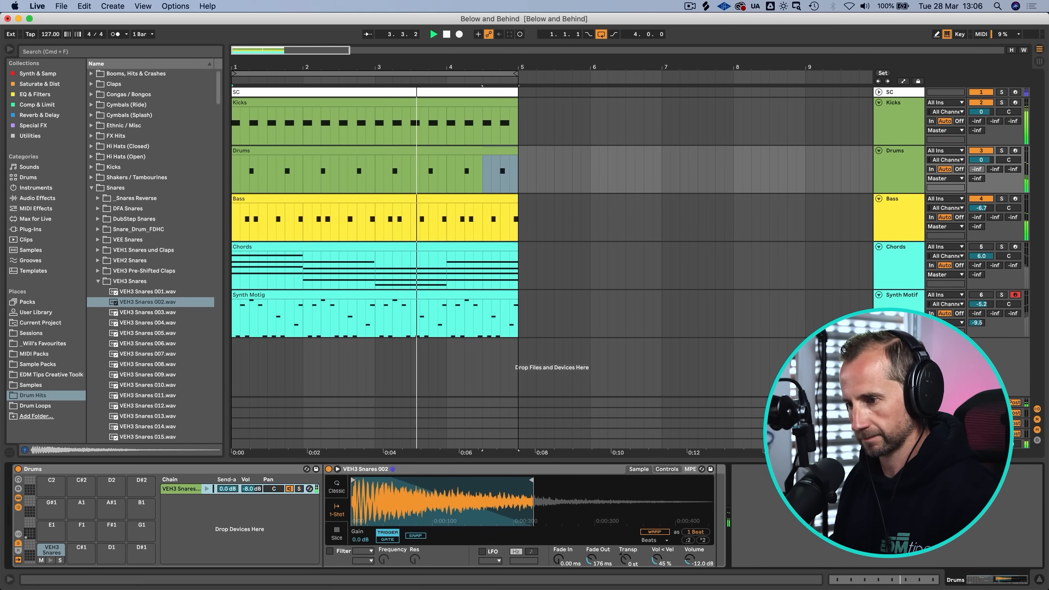
{"action": "left_click", "coordinate": [250, 490]}
{"action": "type", "text": "-9"}
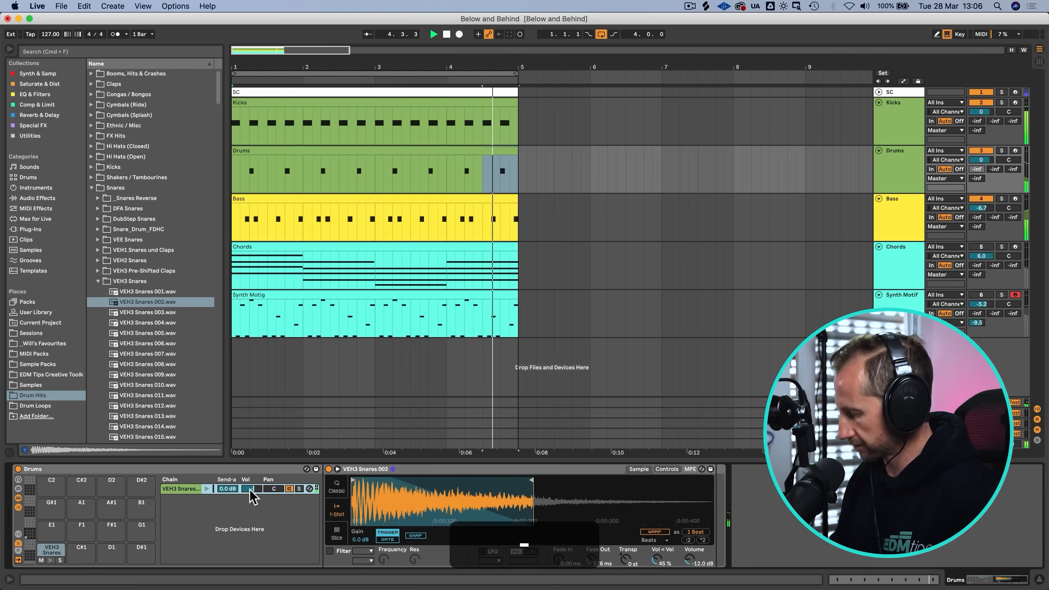
{"action": "key", "text": "Return"}
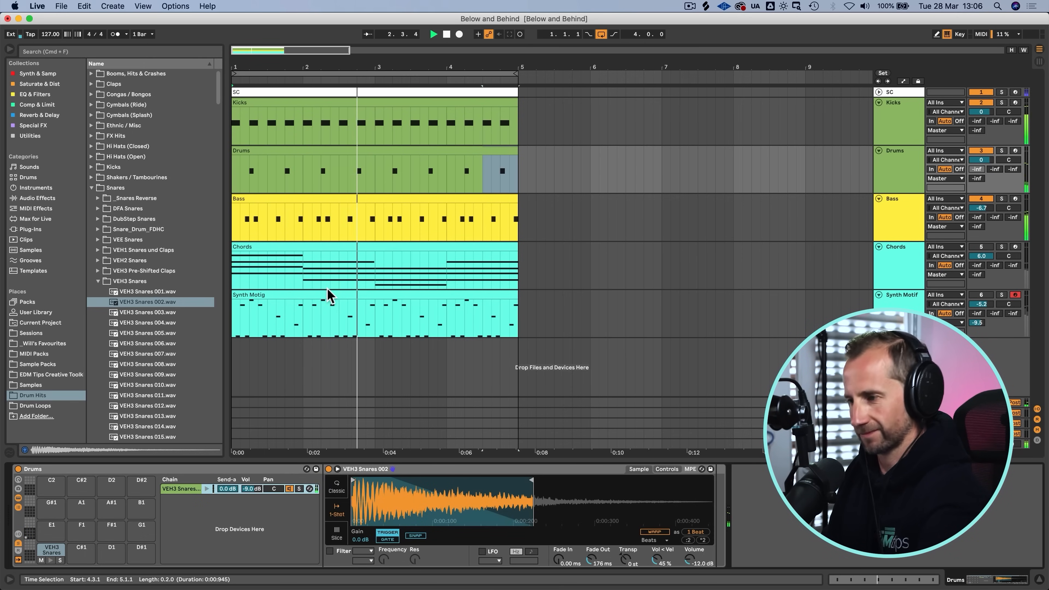
Step: Show the Drums rack in Session View and browse from Snares to the VEH3 Closed Hihats subfolder of Hi Hats (Closed)
{"action": "key", "text": "shift+Tab"}
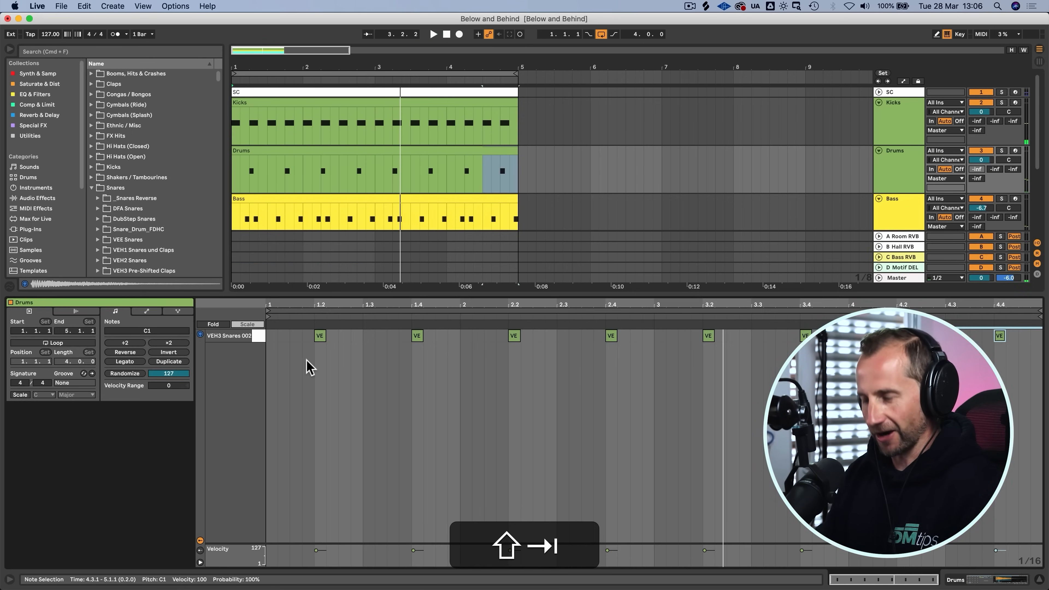
{"action": "key", "text": "Tab"}
{"action": "key", "text": "shift+Tab"}
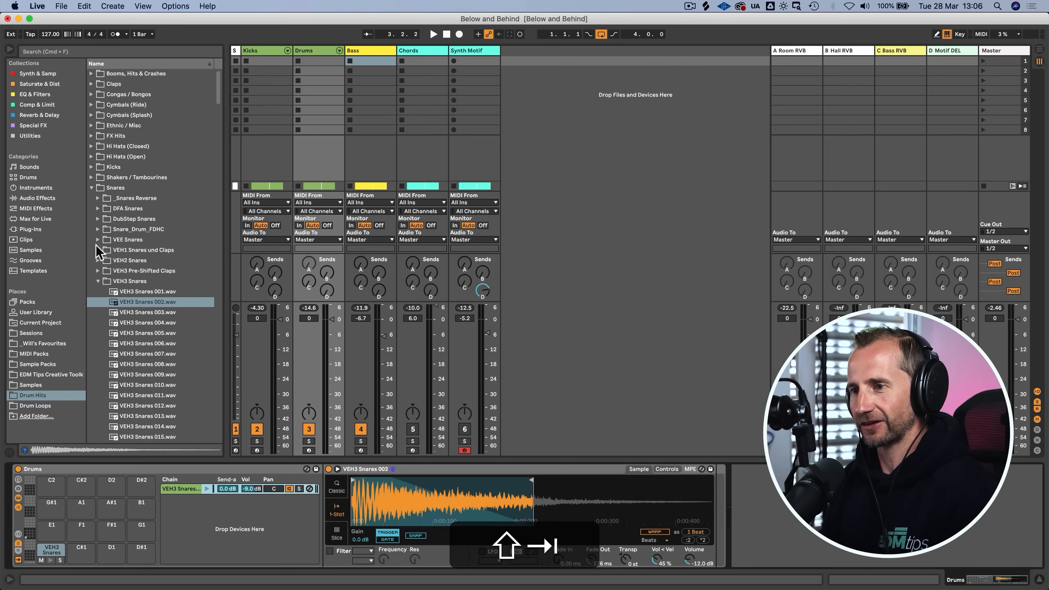
{"action": "left_click", "coordinate": [91, 188]}
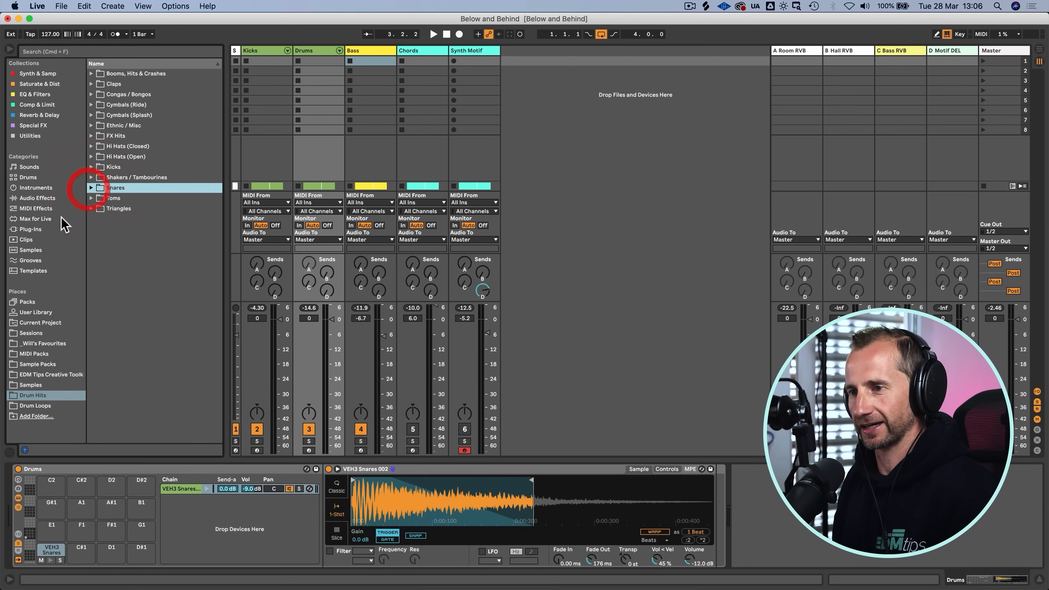
{"action": "left_click", "coordinate": [106, 147]}
{"action": "key", "text": "Right"}
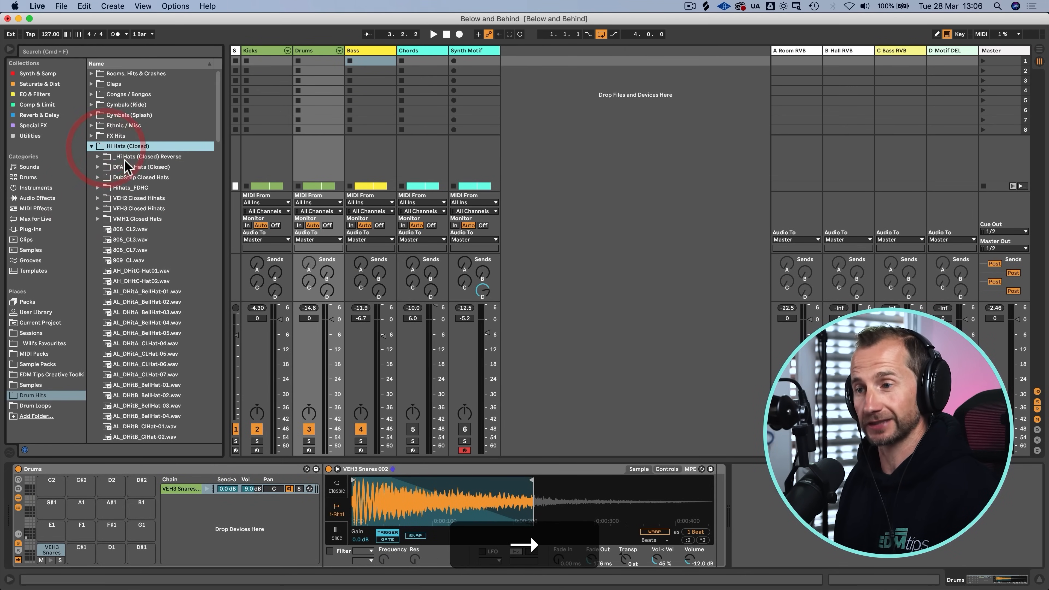
{"action": "left_click", "coordinate": [124, 210]}
{"action": "key", "text": "Right"}
Step: Audition the VEH3 closed hi-hats and load VEH3 Closed Hihats 006.wav as a new chain on pad C#1 of the Drums rack
{"action": "key", "text": "Down"}
{"action": "key", "text": "Down"}
{"action": "key", "text": "Down"}
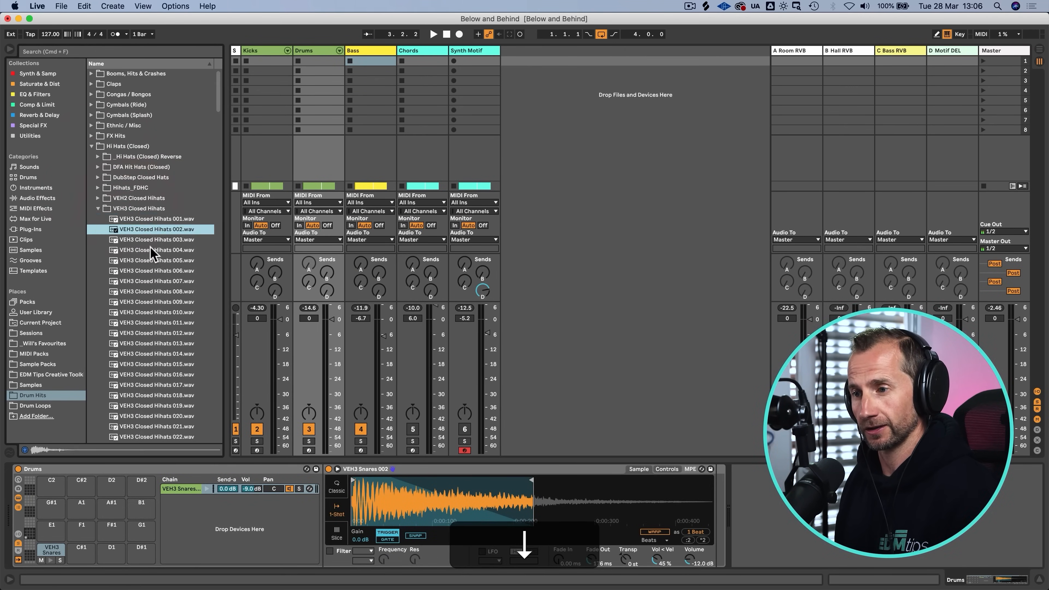
{"action": "key", "text": "Down"}
{"action": "key", "text": "Up"}
{"action": "key", "text": "Down"}
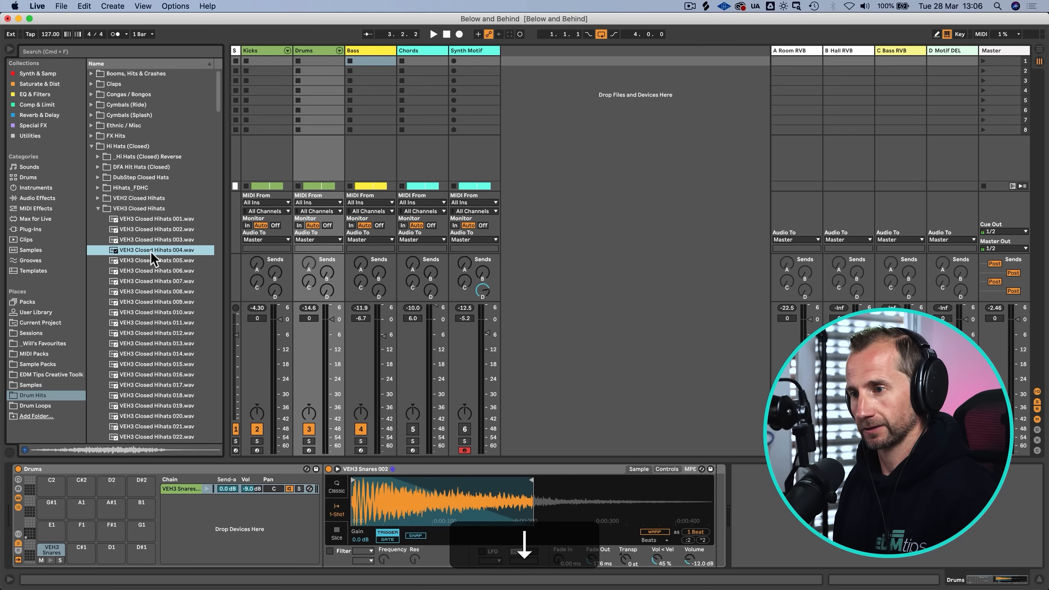
{"action": "key", "text": "Down"}
{"action": "key", "text": "Down"}
{"action": "key", "text": "Down"}
{"action": "key", "text": "Up"}
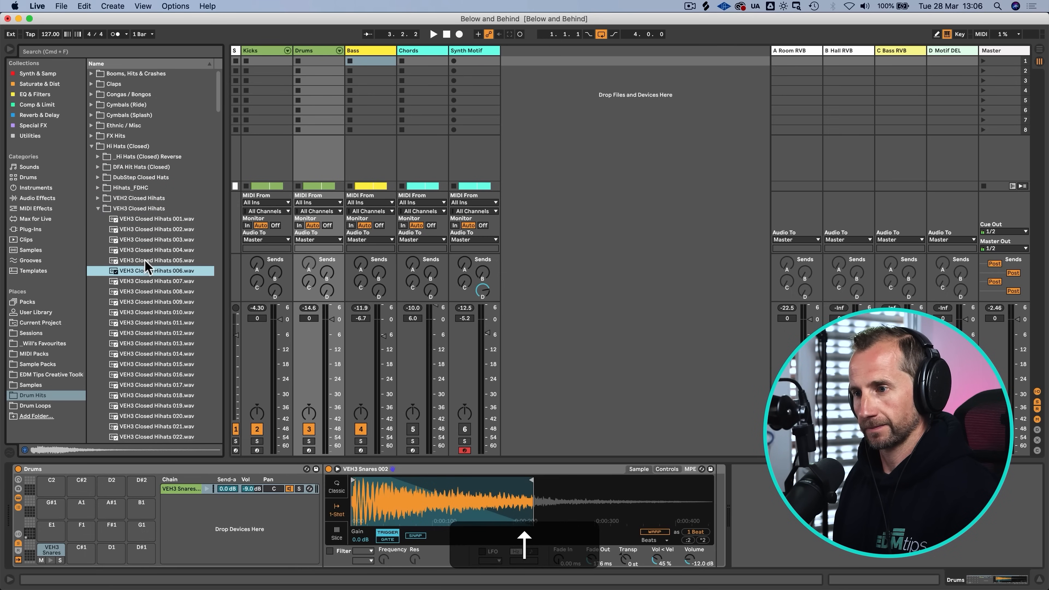
{"action": "left_click_drag", "start_coordinate": [145, 274], "coordinate": [196, 514]}
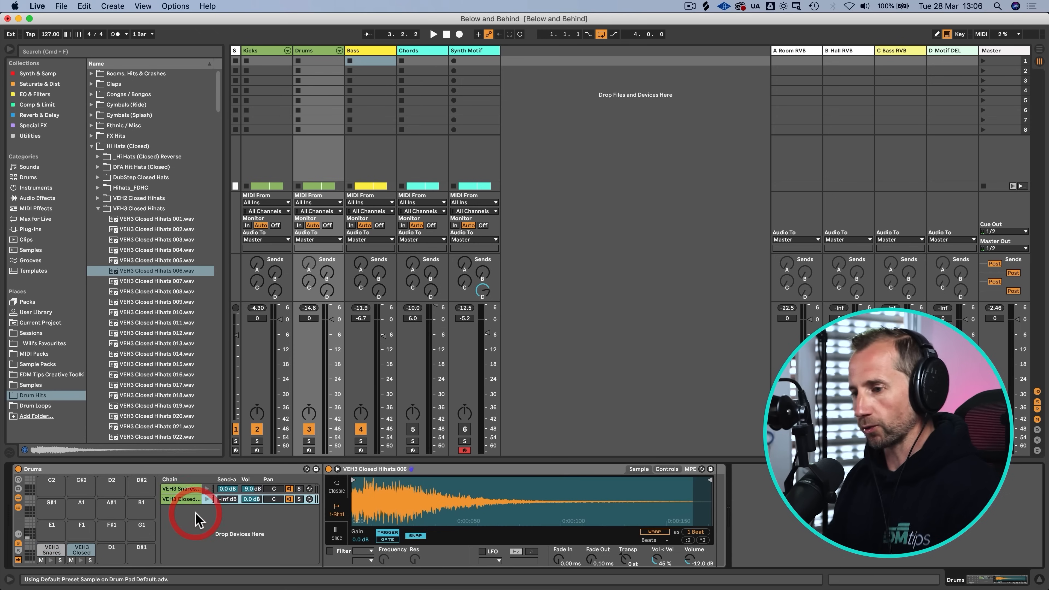
Step: In the Drums clip, add a VEH3 Closed Hihats 006 note at 1.1.3 and repeat it on every offbeat through bar 4
{"action": "key", "text": "Tab"}
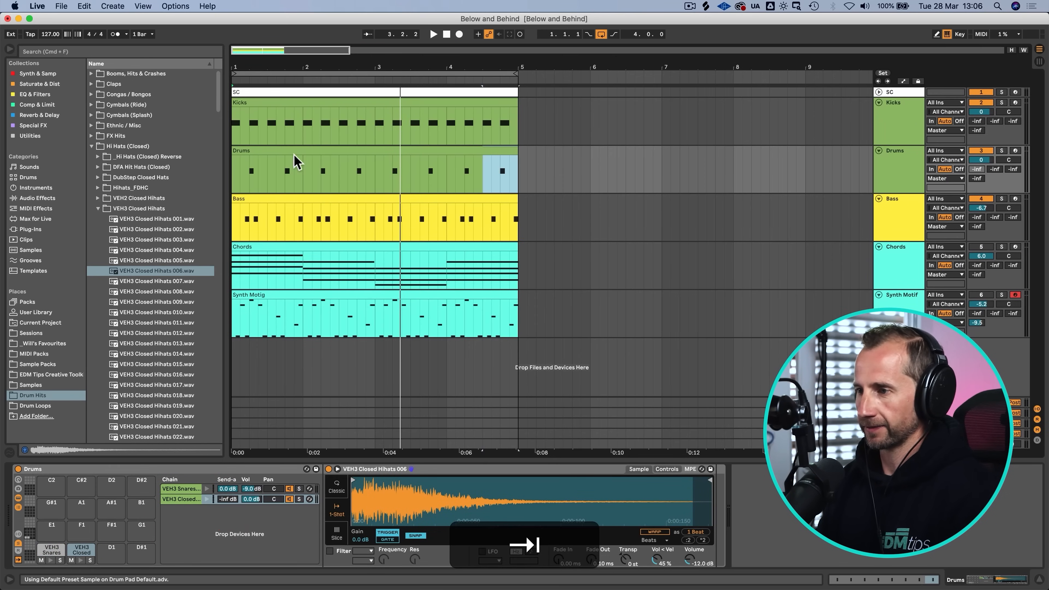
{"action": "double_click", "coordinate": [283, 147]}
{"action": "double_click", "coordinate": [313, 335]}
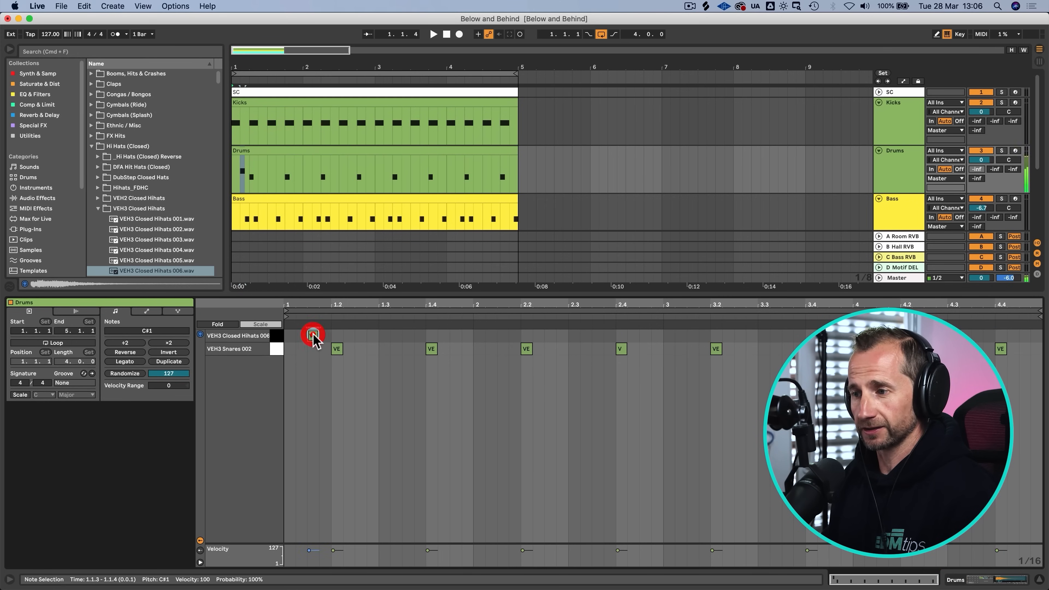
{"action": "left_click_drag", "start_coordinate": [329, 336], "coordinate": [289, 340]}
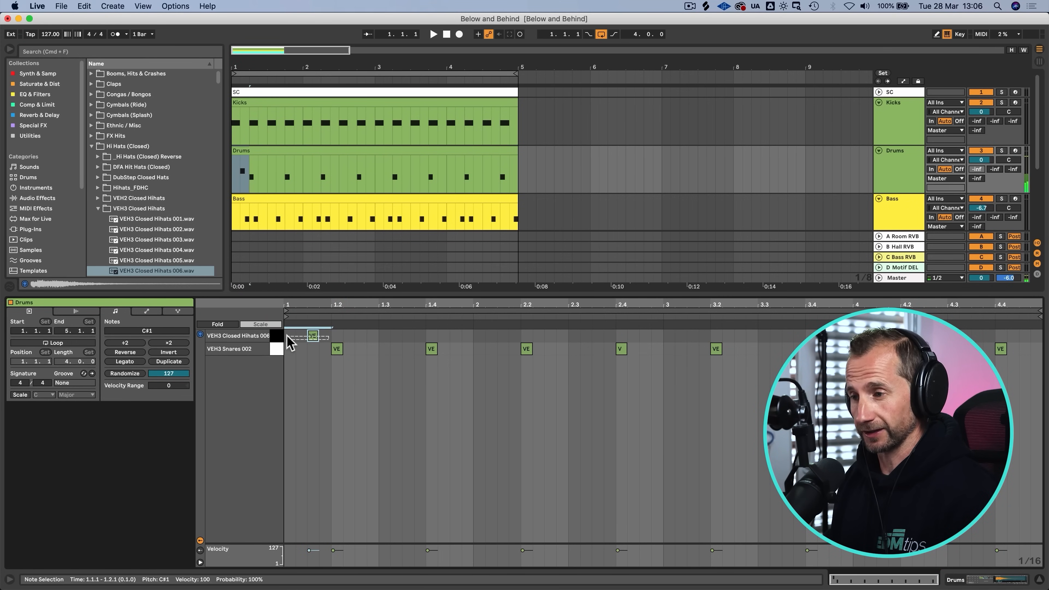
{"action": "key", "text": "super+d"}
{"action": "key", "text": "super+d"}
{"action": "key", "text": "super+d"}
{"action": "key", "text": "super+d"}
{"action": "key", "text": "super+d"}
{"action": "key", "text": "super+d"}
{"action": "key", "text": "super+d"}
{"action": "key", "text": "super+d"}
{"action": "key", "text": "super+d"}
{"action": "key", "text": "super+d"}
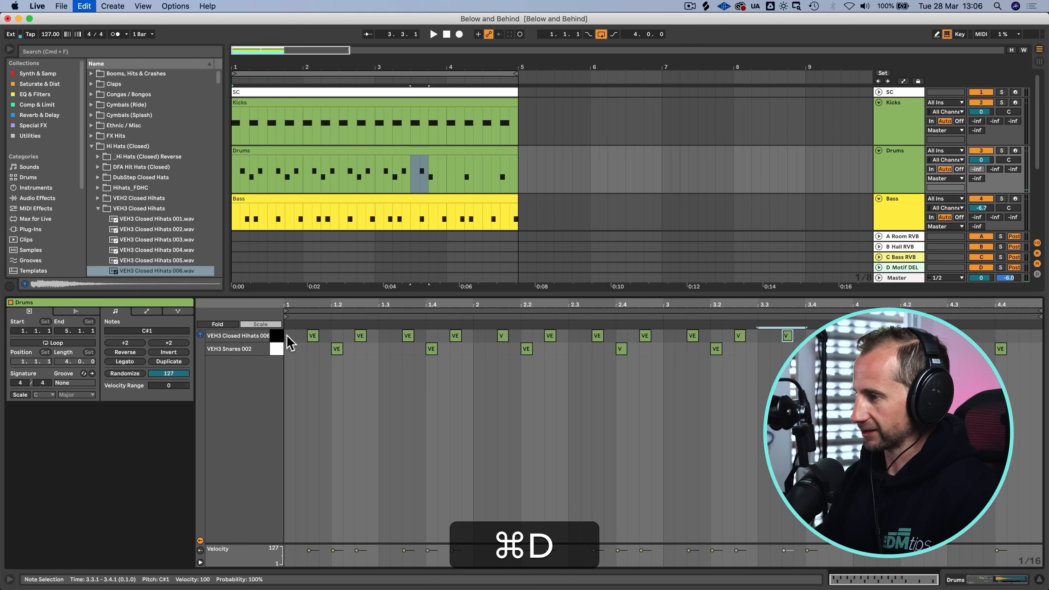
{"action": "key", "text": "super+d"}
{"action": "key", "text": "super+d"}
{"action": "key", "text": "super+d"}
{"action": "key", "text": "super+d"}
Step: Return to the Drums rack and set the VEH3 Closed Hihats 006 chain's volume to -7.0 dB while playing the loop
{"action": "key", "text": "shift+super+Tab"}
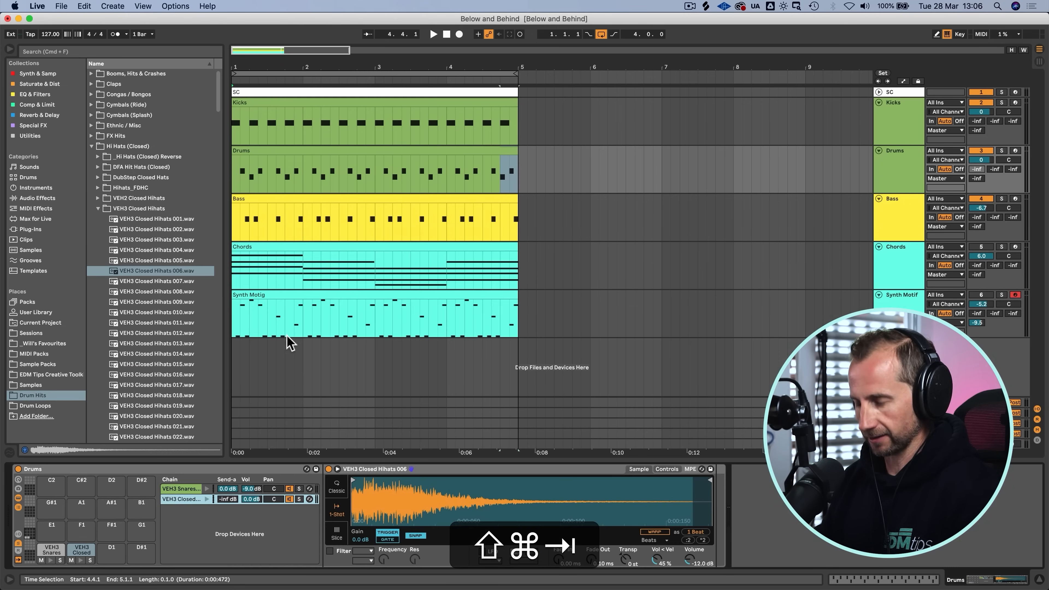
{"action": "key", "text": "space"}
{"action": "left_click_drag", "start_coordinate": [251, 499], "coordinate": [251, 513]}
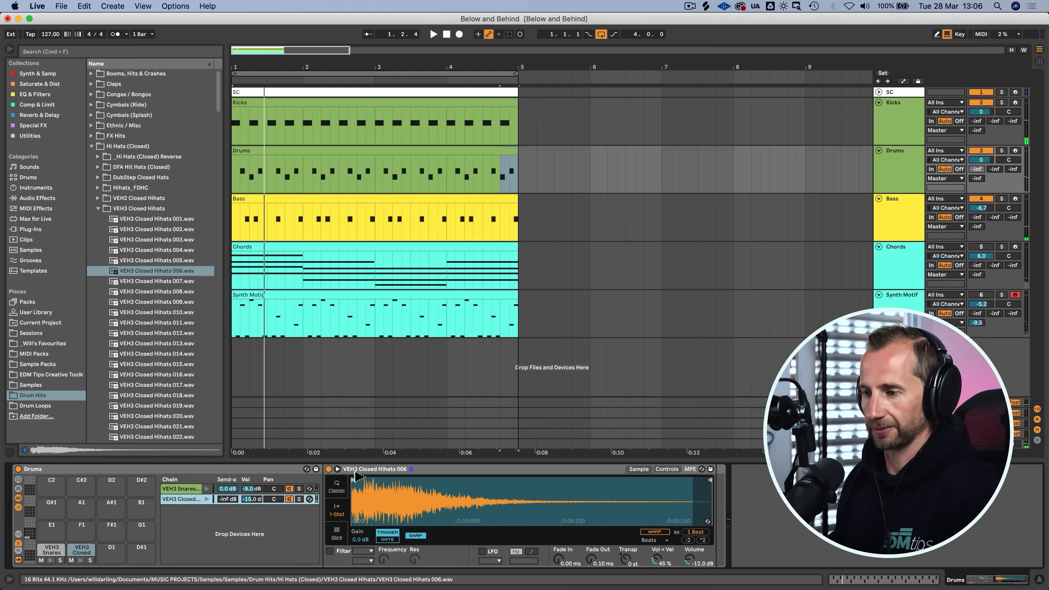
{"action": "left_click_drag", "start_coordinate": [252, 499], "coordinate": [252, 498]}
{"action": "key", "text": "space"}
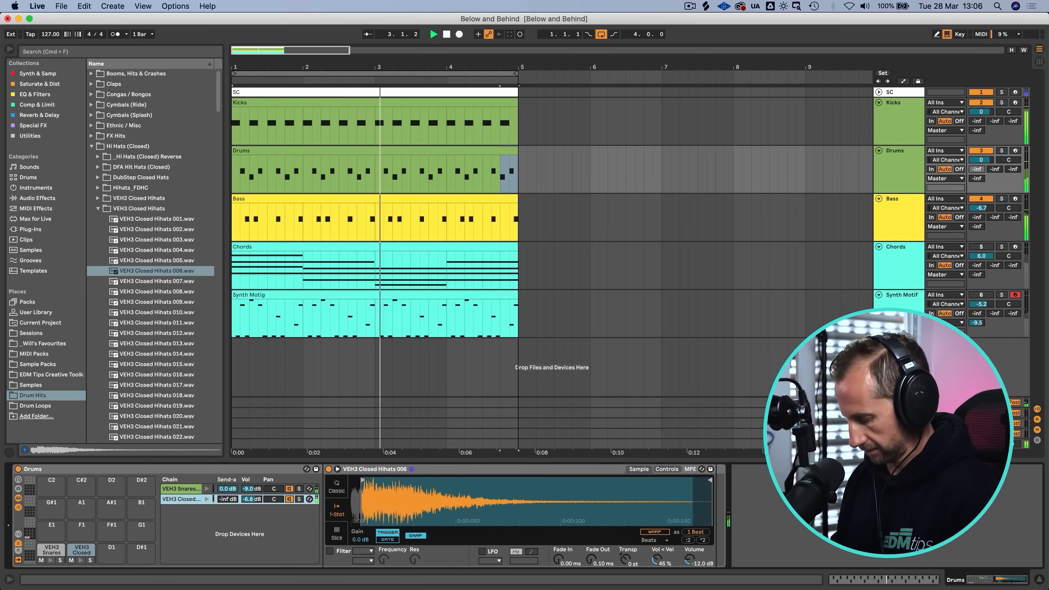
{"action": "left_click_drag", "start_coordinate": [252, 499], "coordinate": [252, 500]}
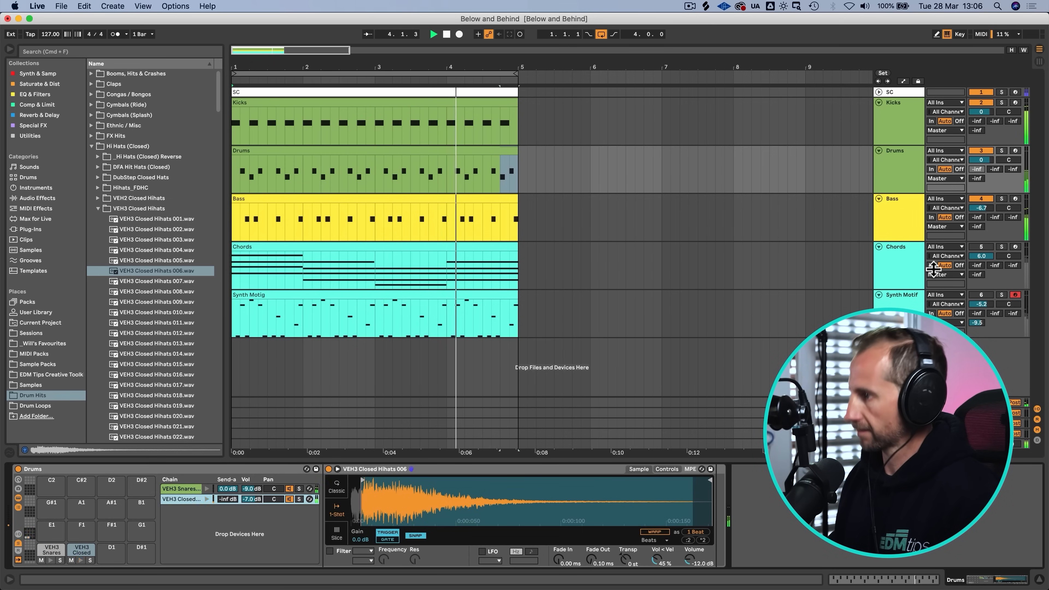
Step: Unmute the Synth Motif track, set its volume to -5.3 dB in the playing loop, and save the set
{"action": "left_click", "coordinate": [981, 296]}
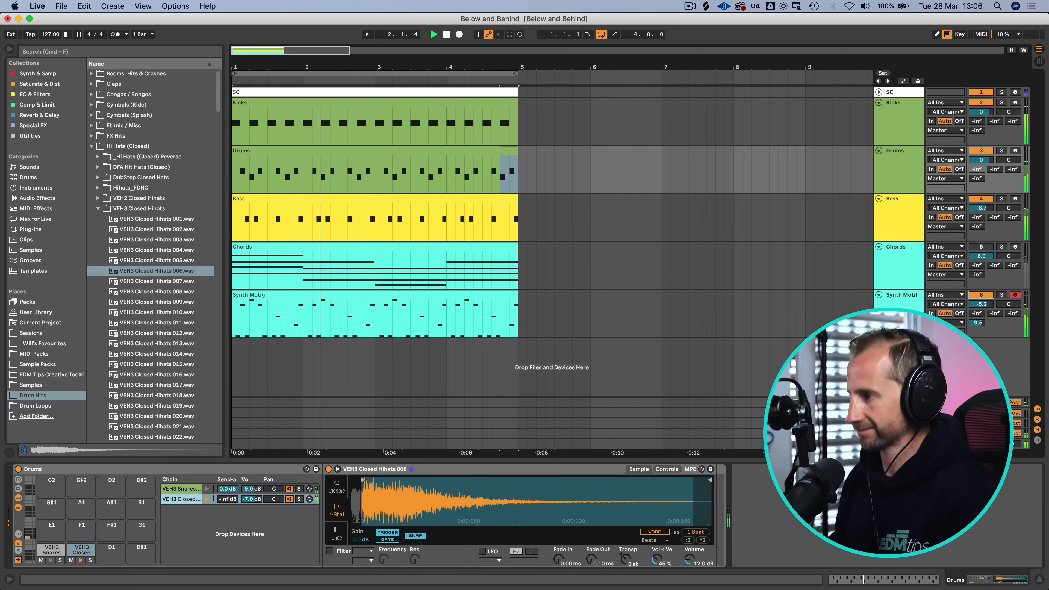
{"action": "left_click_drag", "start_coordinate": [981, 304], "coordinate": [981, 305]}
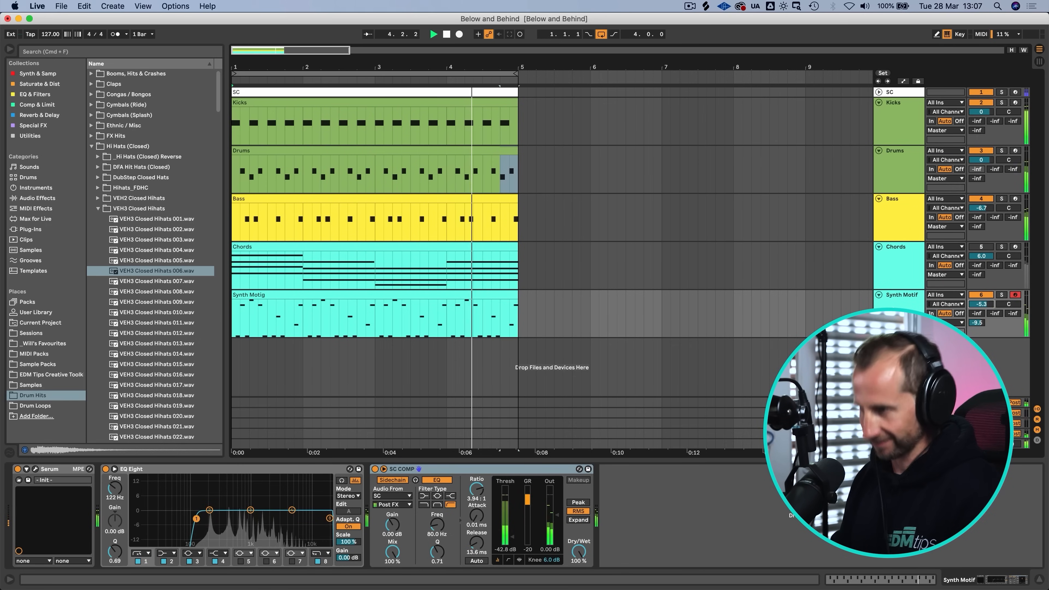
{"action": "key", "text": "space"}
{"action": "key", "text": "super+s"}
Step: With the Drums track selected, look through the 808 closed hats and the VMH1 Closed Hats folder for a second hi-hat
{"action": "left_click", "coordinate": [894, 174]}
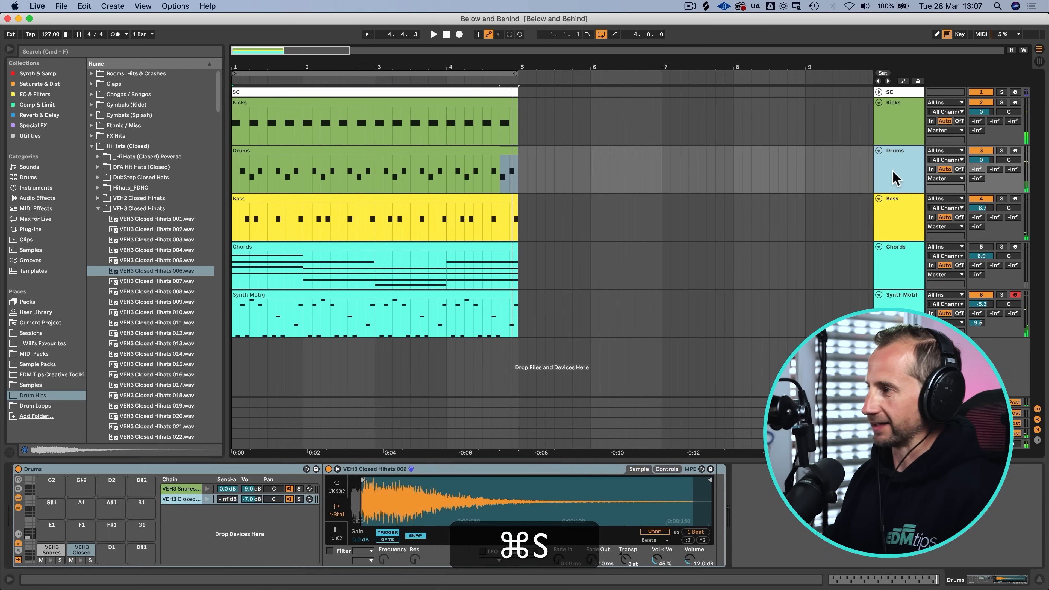
{"action": "left_click", "coordinate": [891, 169]}
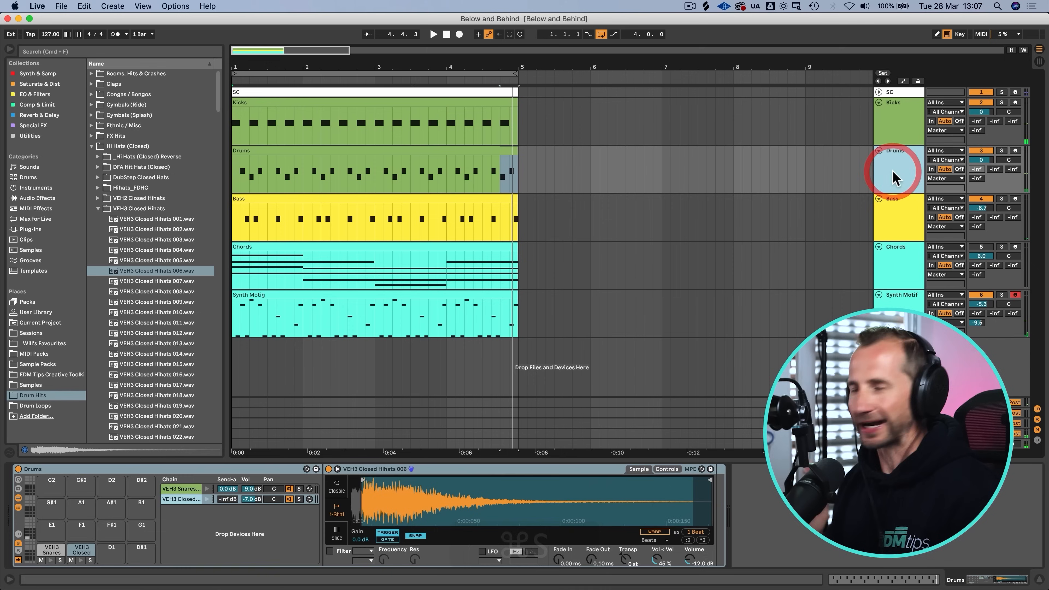
{"action": "left_click", "coordinate": [130, 207]}
{"action": "key", "text": "Left"}
{"action": "key", "text": "Right"}
{"action": "key", "text": "Left"}
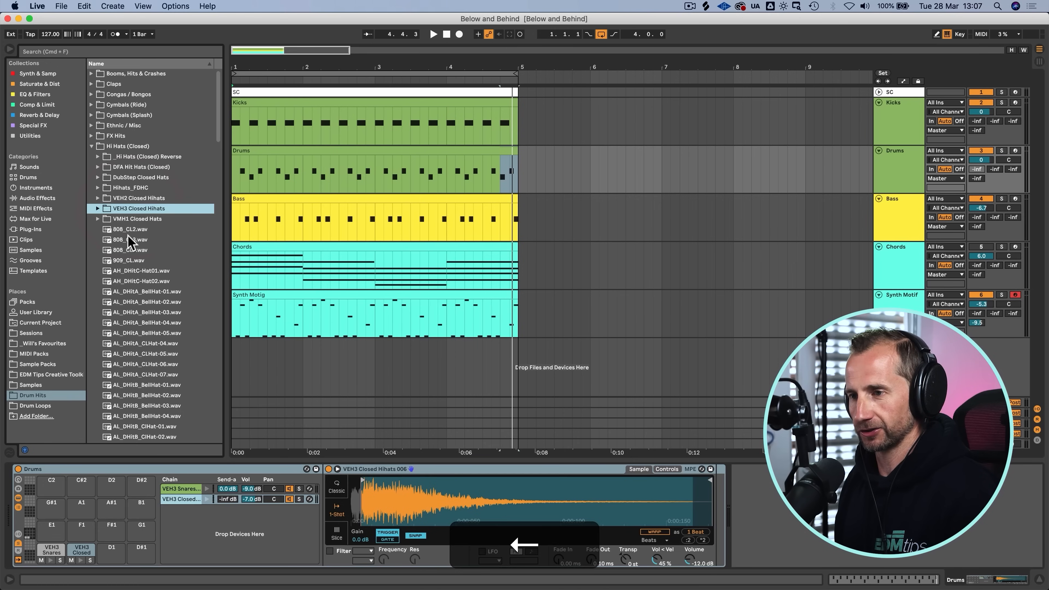
{"action": "left_click", "coordinate": [127, 230]}
{"action": "key", "text": "Down"}
{"action": "key", "text": "Down"}
{"action": "key", "text": "Down"}
{"action": "key", "text": "Up"}
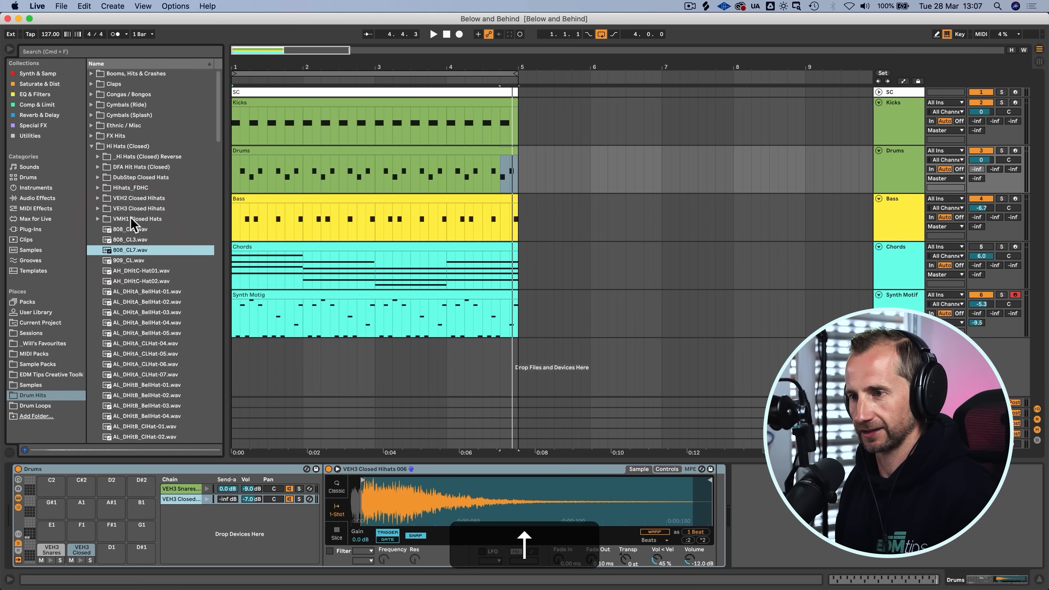
{"action": "left_click", "coordinate": [131, 216]}
{"action": "key", "text": "Right"}
{"action": "left_click", "coordinate": [130, 256]}
{"action": "left_click", "coordinate": [131, 209]}
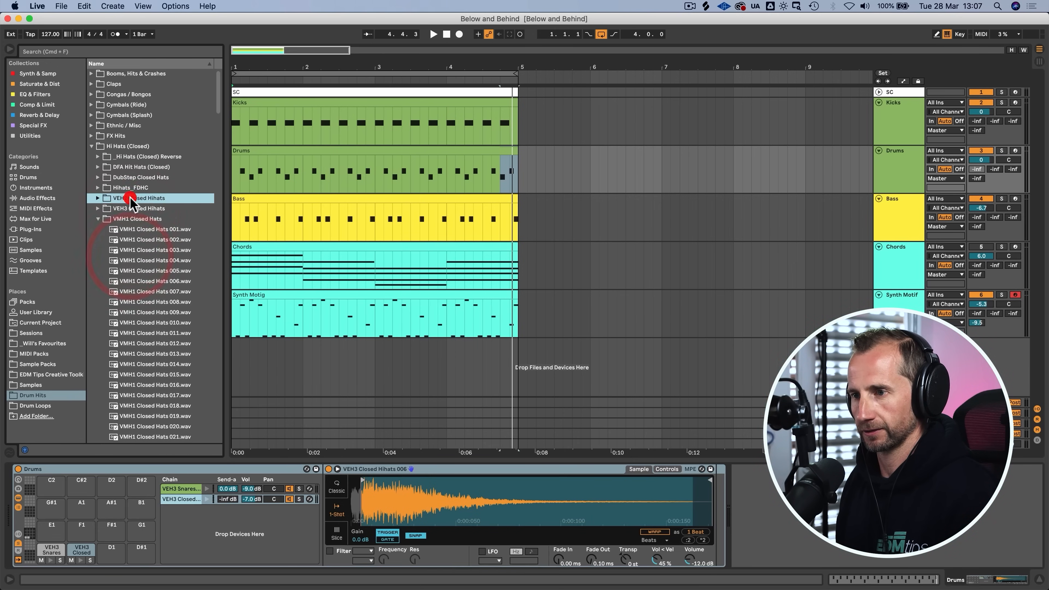
Step: Audition the VEH3 closed hi-hats and load VEH3 Closed Hihats 013.wav as a new chain in the Drums rack
{"action": "key", "text": "Right"}
{"action": "key", "text": "Down"}
{"action": "key", "text": "Down"}
{"action": "key", "text": "Down"}
{"action": "key", "text": "Down"}
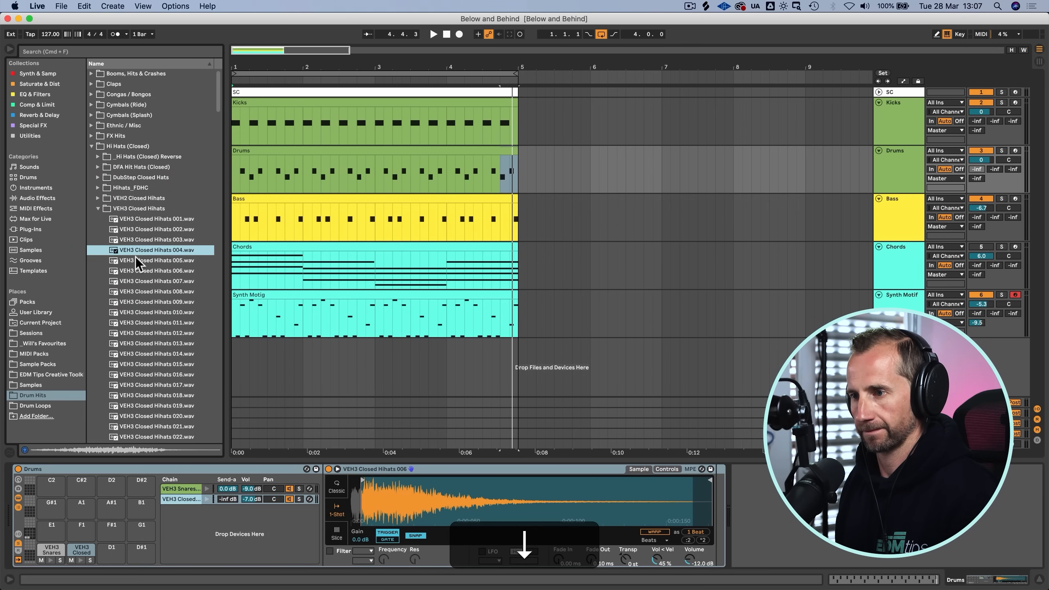
{"action": "key", "text": "Up"}
{"action": "left_click", "coordinate": [142, 272]}
{"action": "key", "text": "Down"}
{"action": "key", "text": "Down"}
{"action": "key", "text": "Down"}
{"action": "key", "text": "Down"}
{"action": "key", "text": "Down"}
{"action": "key", "text": "Down"}
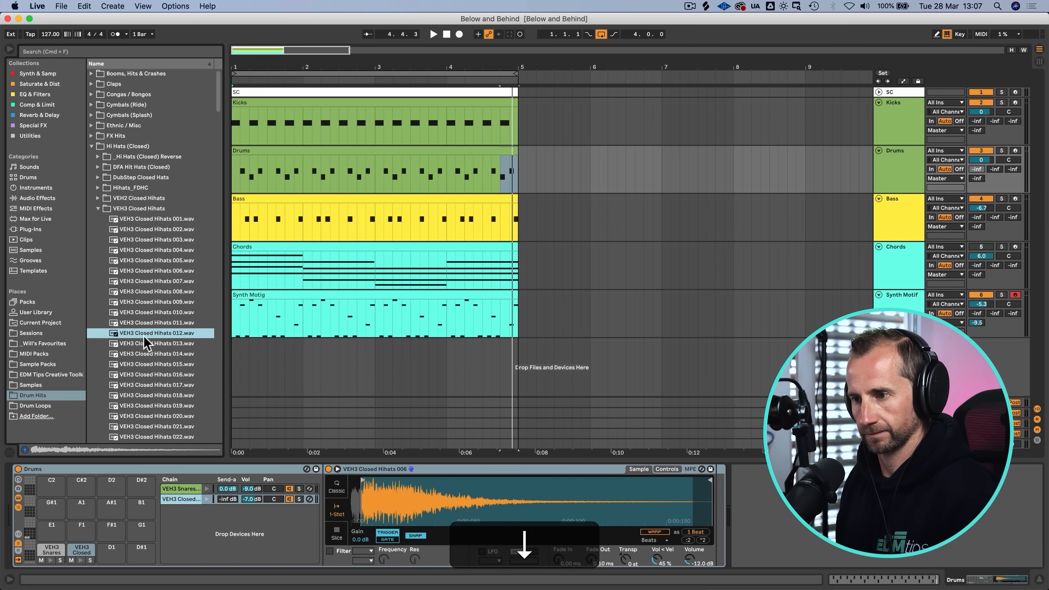
{"action": "key", "text": "Down"}
{"action": "key", "text": "Down"}
{"action": "key", "text": "Up"}
{"action": "key", "text": "Down"}
{"action": "key", "text": "Down"}
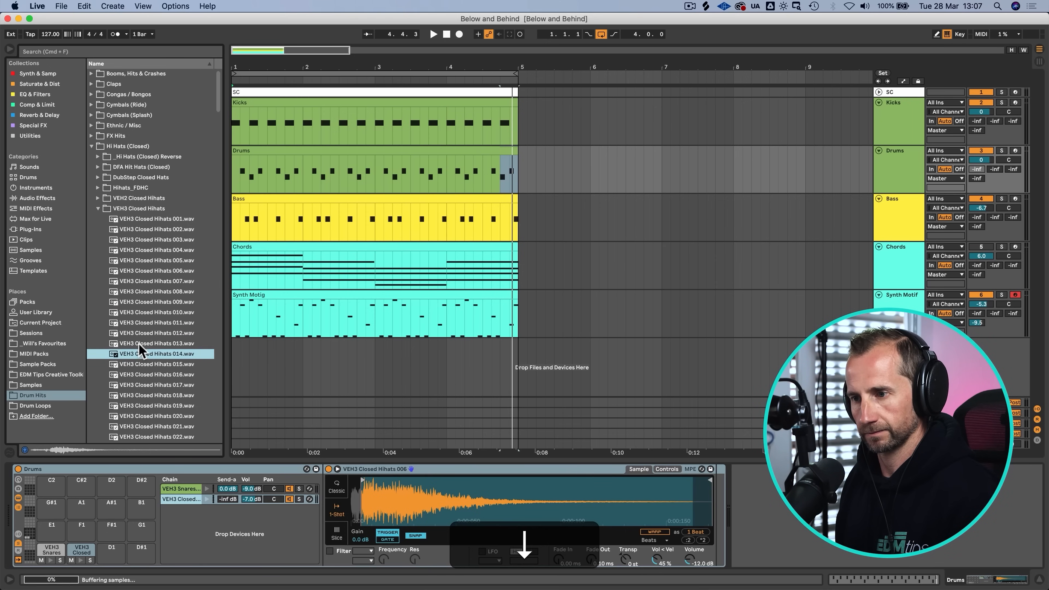
{"action": "left_click_drag", "start_coordinate": [143, 343], "coordinate": [186, 532]}
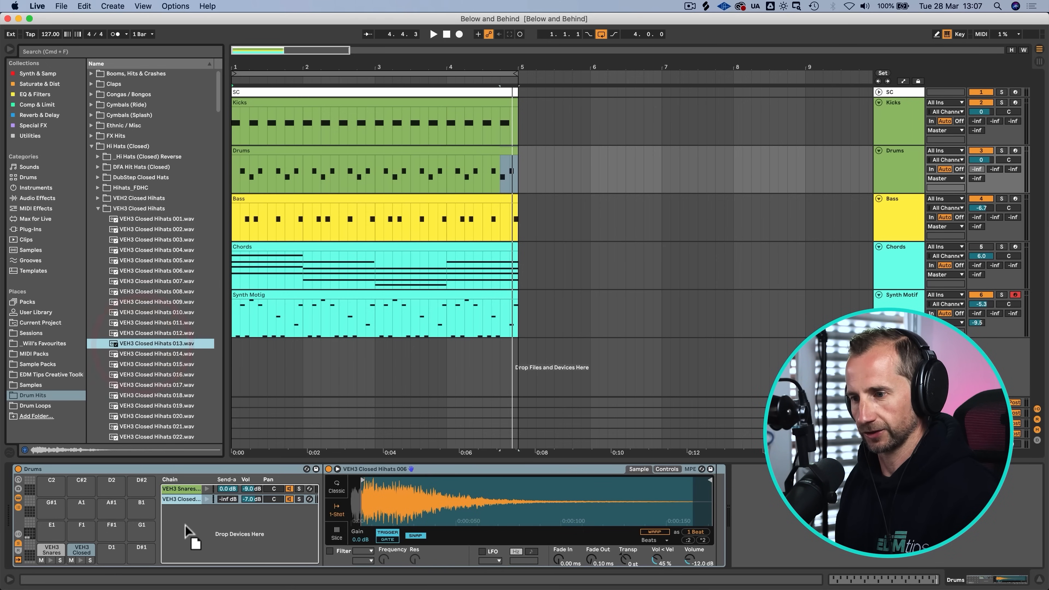
Step: In the Drums clip, add a VEH3 Closed Hihats 013 note at 1.1.1 and repeat it on every sixteenth through bar 4
{"action": "double_click", "coordinate": [258, 150]}
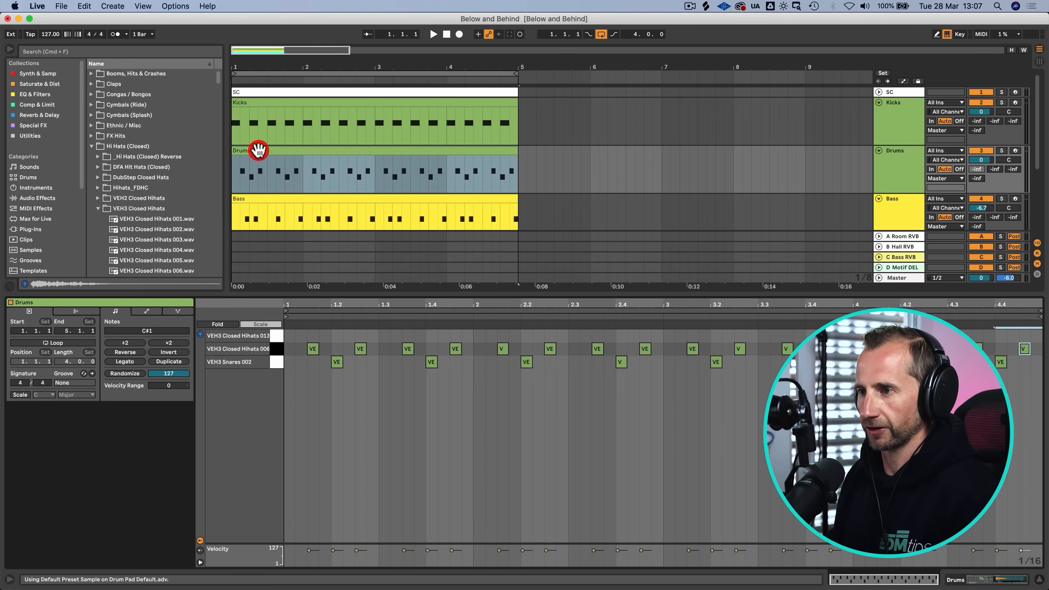
{"action": "left_click", "coordinate": [284, 337]}
{"action": "double_click", "coordinate": [286, 336]}
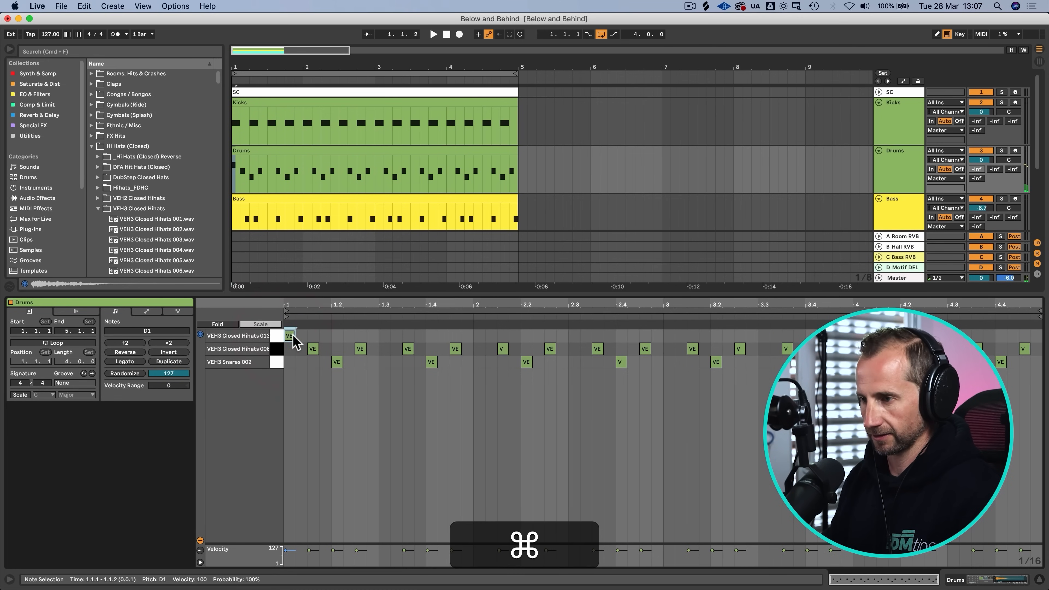
{"action": "key", "text": "super+d"}
{"action": "key", "text": "super+d"}
{"action": "key", "text": "super+d"}
{"action": "key", "text": "super+d"}
{"action": "key", "text": "super+d"}
{"action": "key", "text": "super+d"}
{"action": "key", "text": "super+d"}
{"action": "key", "text": "super+d"}
{"action": "key", "text": "super+d"}
{"action": "key", "text": "super+d"}
{"action": "key", "text": "super+d"}
{"action": "key", "text": "super+d"}
{"action": "key", "text": "super+d"}
{"action": "key", "text": "super+d"}
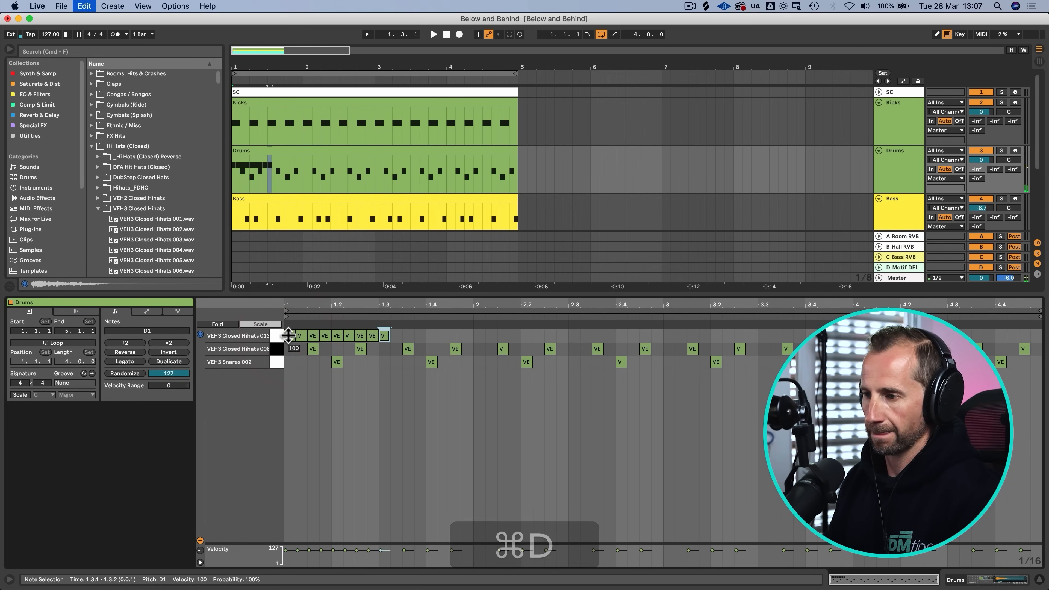
{"action": "key", "text": "super+d"}
{"action": "key", "text": "super+d"}
{"action": "key", "text": "super+d"}
{"action": "key", "text": "super+d"}
{"action": "key", "text": "super+d"}
{"action": "key", "text": "super+d"}
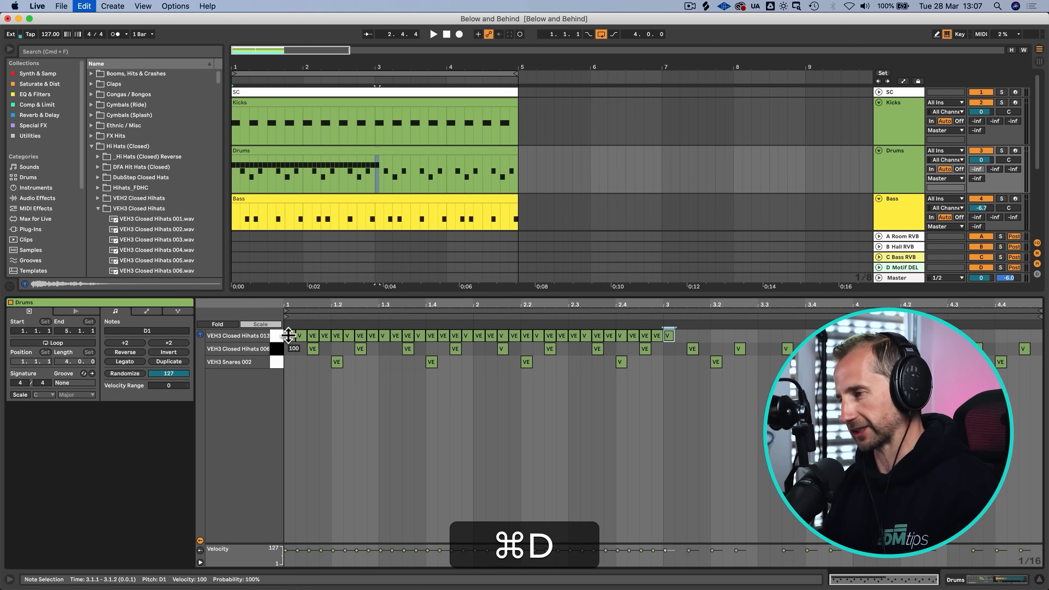
{"action": "key", "text": "super+d"}
{"action": "key", "text": "super+d"}
{"action": "key", "text": "super+d"}
{"action": "key", "text": "super+d"}
{"action": "key", "text": "super+d"}
{"action": "key", "text": "super+d"}
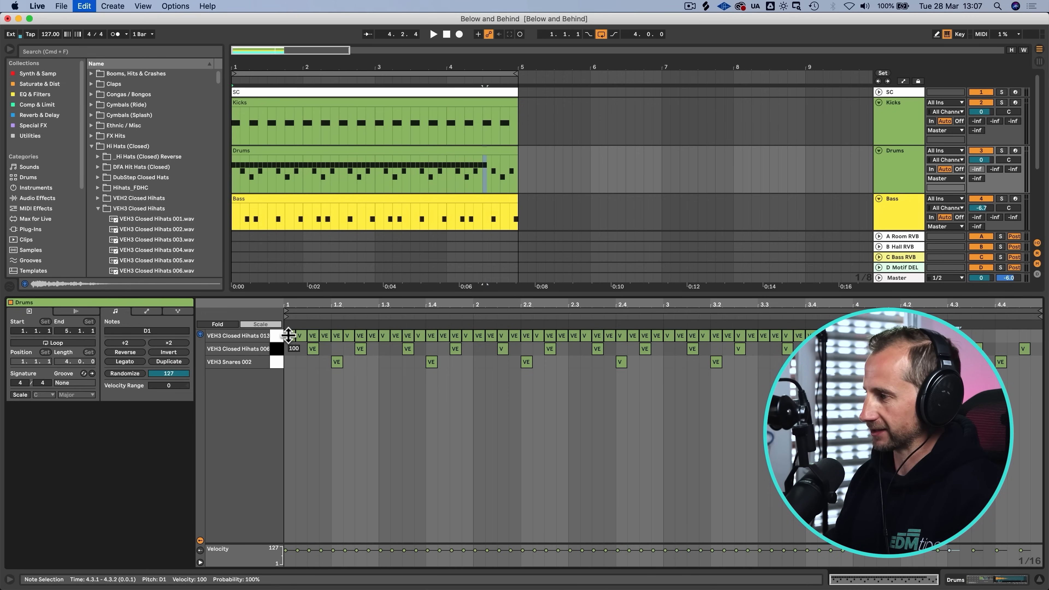
{"action": "key", "text": "super+d"}
{"action": "key", "text": "super+d"}
{"action": "key", "text": "super+d"}
{"action": "key", "text": "super+d"}
{"action": "key", "text": "super+d"}
{"action": "key", "text": "super+d"}
Step: Return to the Drums rack and set the VEH3 Closed Hihats 013 chain's volume to -13.7 dB against the playing loop
{"action": "key", "text": "shift+super+Tab"}
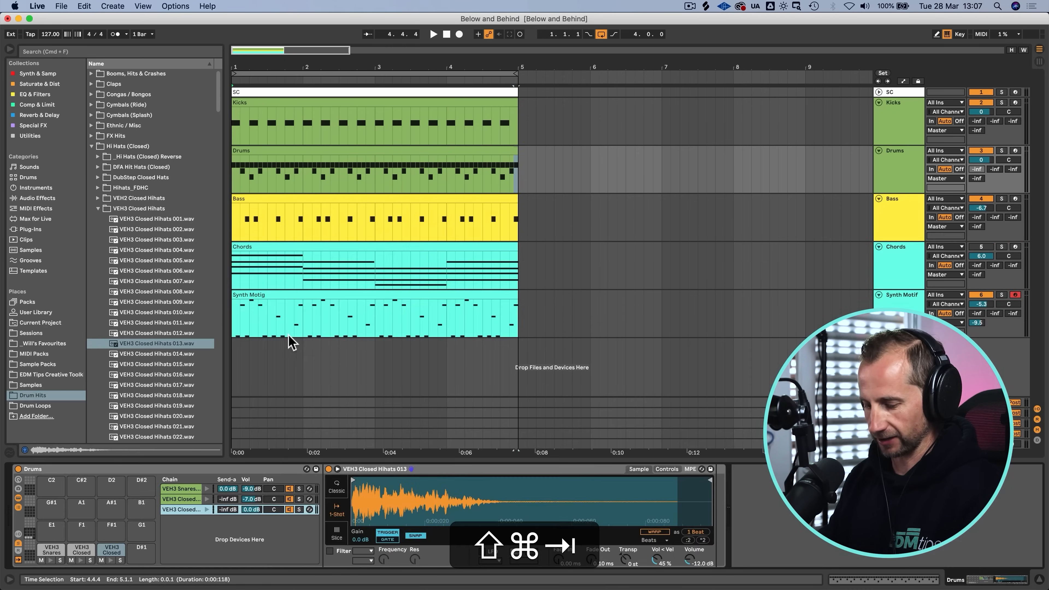
{"action": "left_click_drag", "start_coordinate": [250, 509], "coordinate": [250, 549]}
{"action": "key", "text": "space"}
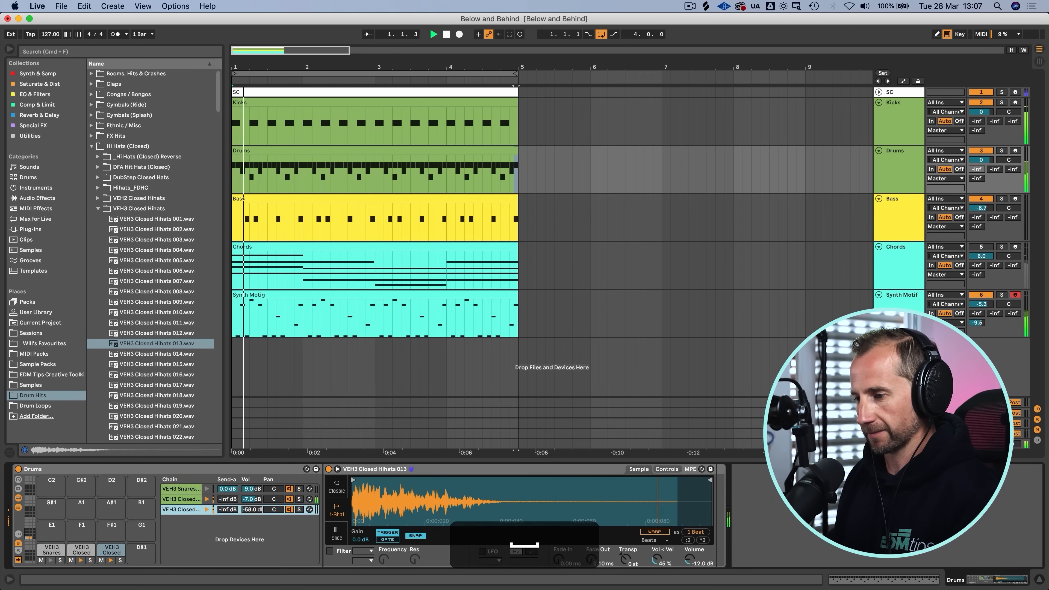
{"action": "mouse_move", "coordinate": [250, 509]}
{"action": "left_mouse_down"}
{"action": "mouse_move", "coordinate": [250, 494]}
{"action": "mouse_move", "coordinate": [250, 504]}
{"action": "left_mouse_up"}
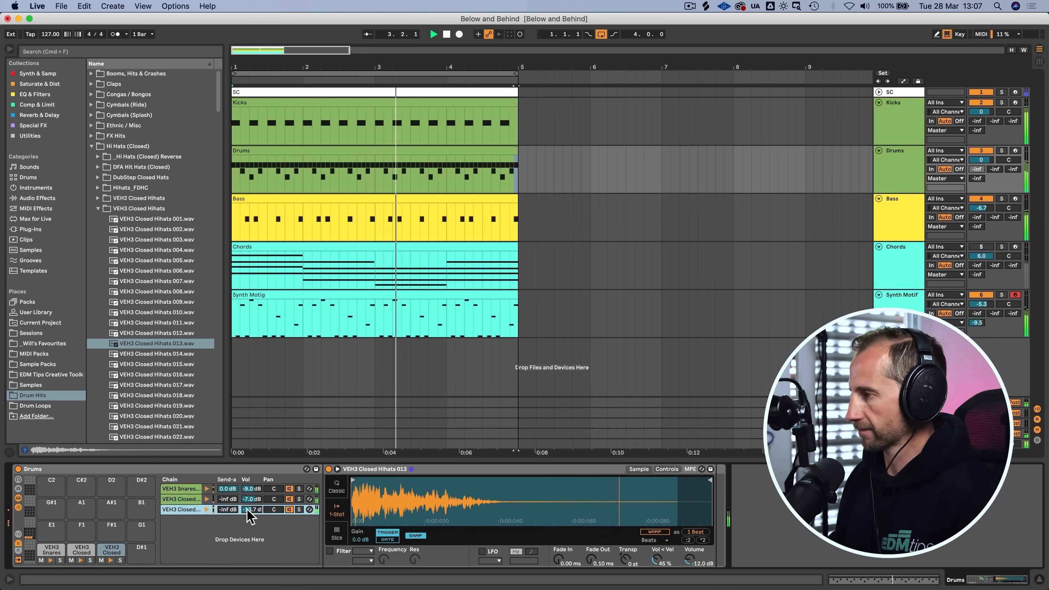
{"action": "key", "text": "space"}
Step: Copy the SC COMP compressor from the Bass track and paste it after the VEH3 Closed Hihats 013 sampler in the Drums rack
{"action": "left_click", "coordinate": [901, 224]}
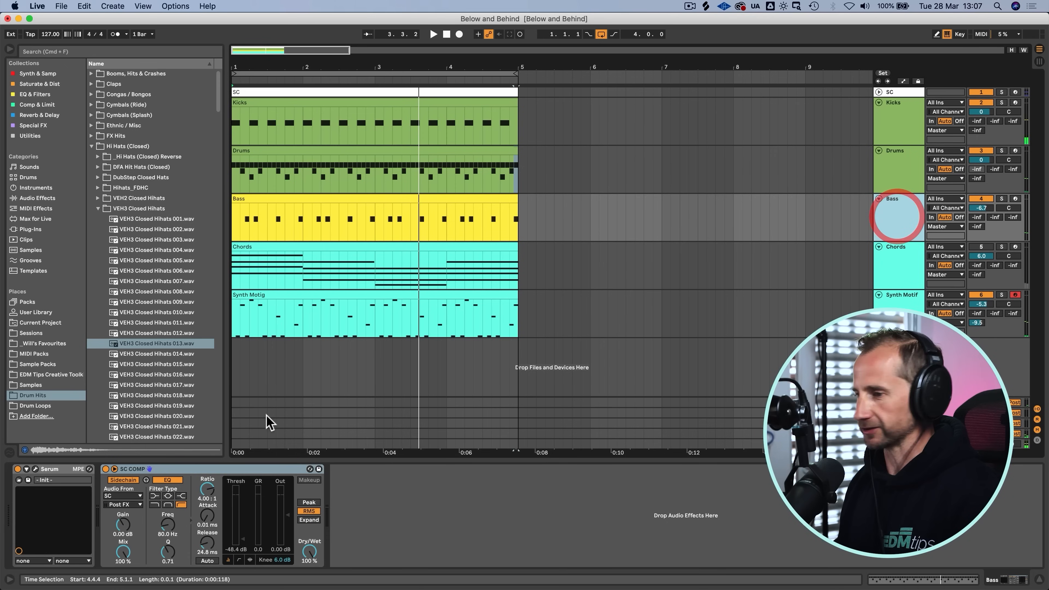
{"action": "left_click", "coordinate": [184, 480]}
{"action": "key", "text": "super+c"}
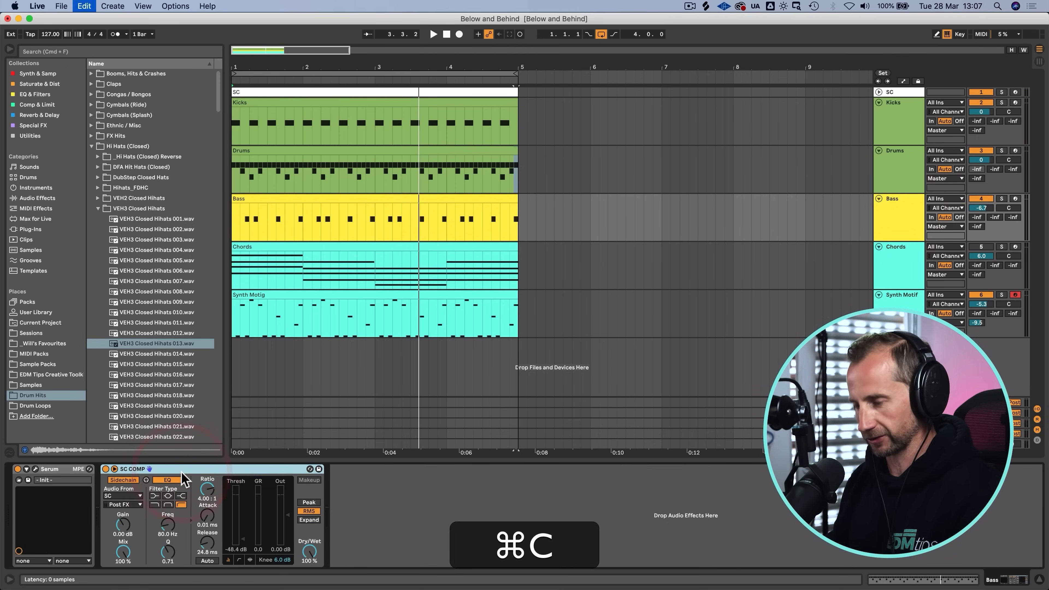
{"action": "left_click", "coordinate": [911, 254]}
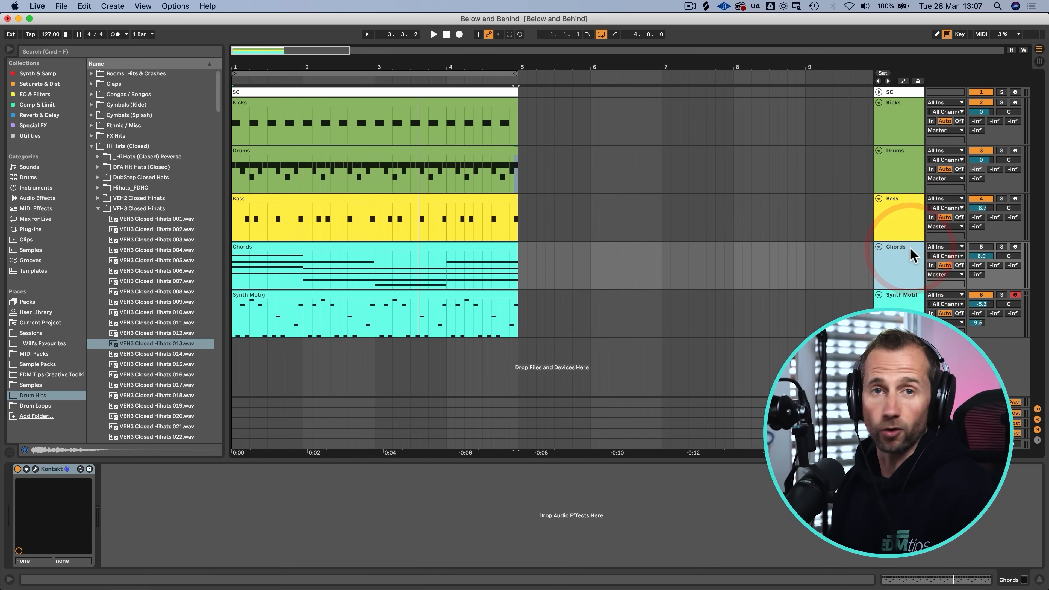
{"action": "left_click", "coordinate": [895, 182]}
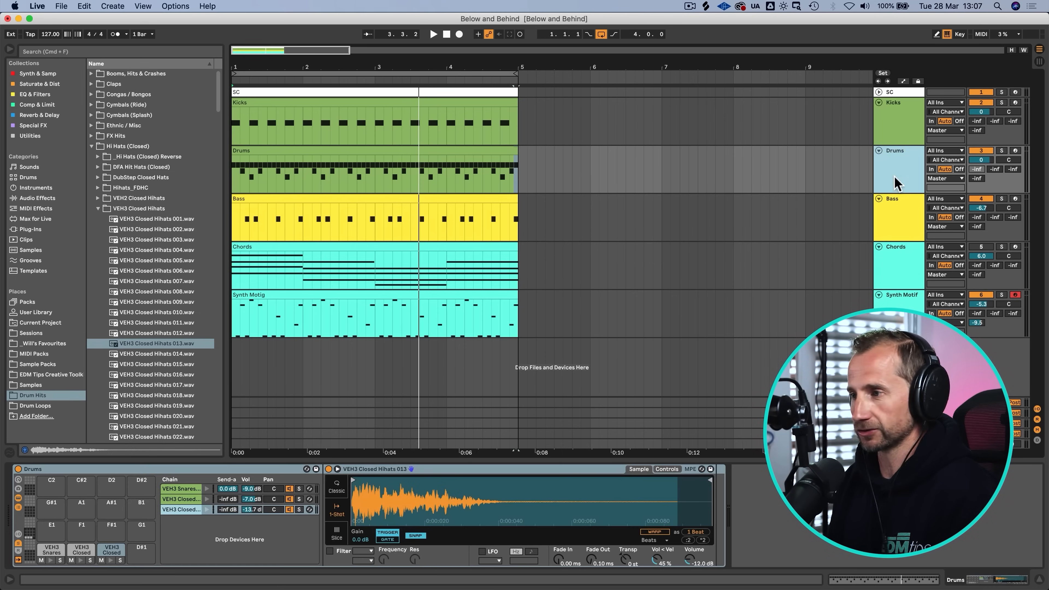
{"action": "left_click", "coordinate": [717, 504]}
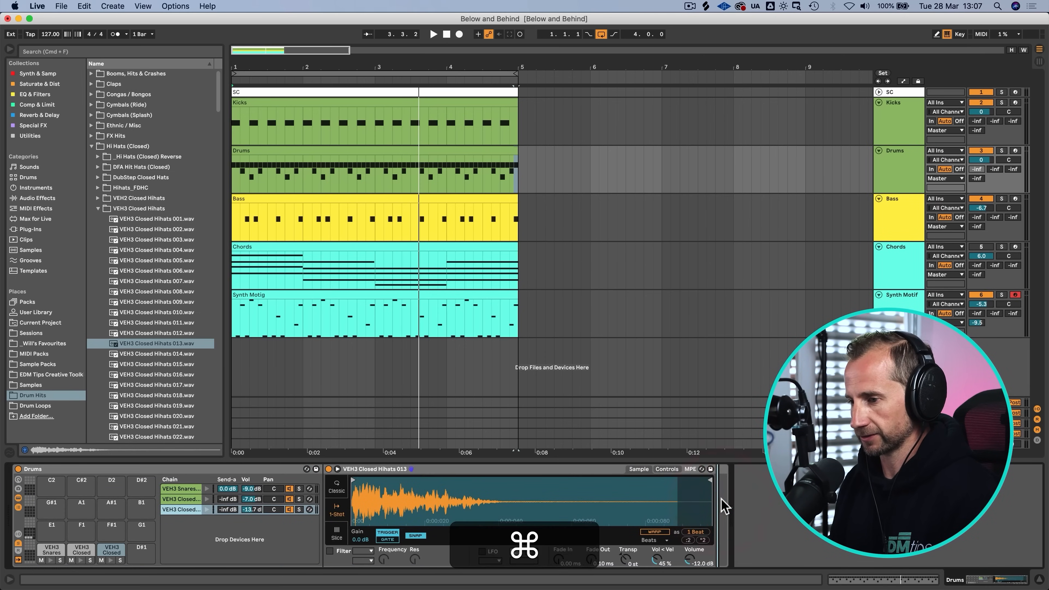
{"action": "key", "text": "super+v"}
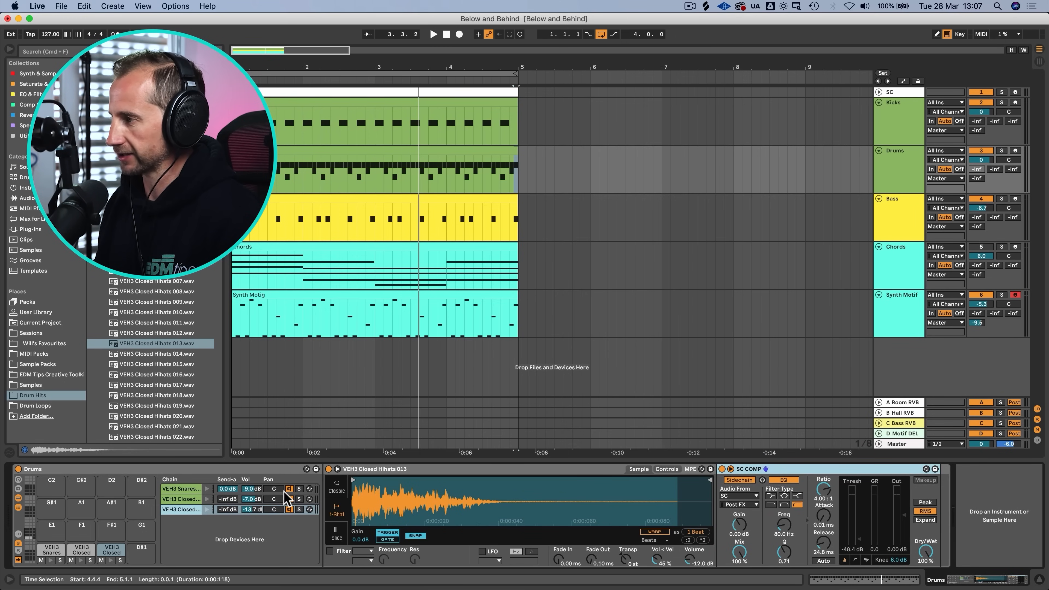
Step: Solo the VEH3 Closed Hihats 013 chain and the Drums track, and compare the playing hi-hat with SC COMP bypassed and active
{"action": "left_click", "coordinate": [299, 509]}
{"action": "key", "text": "space"}
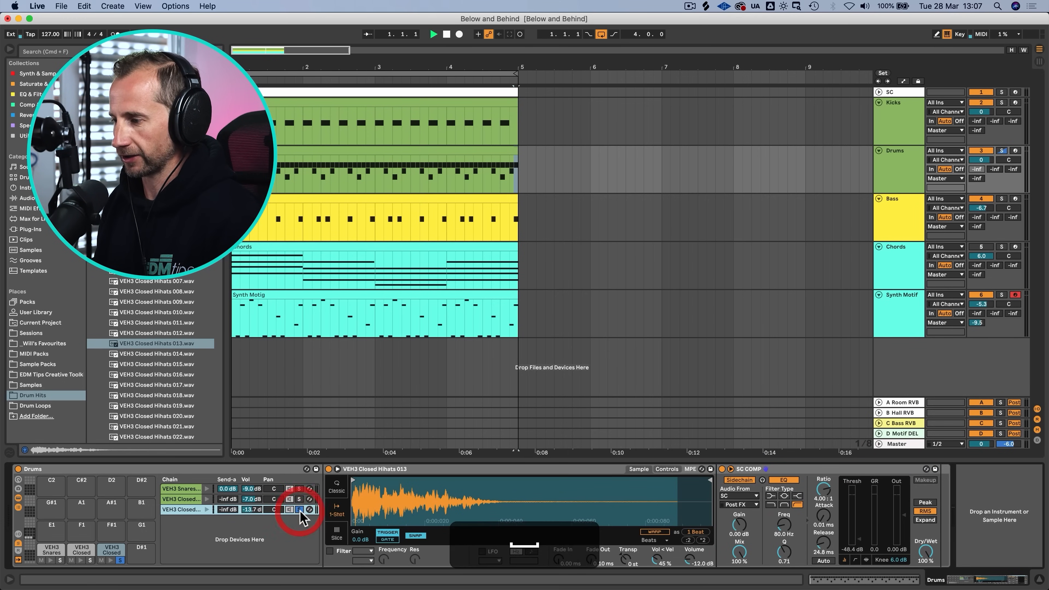
{"action": "left_click", "coordinate": [1001, 151]}
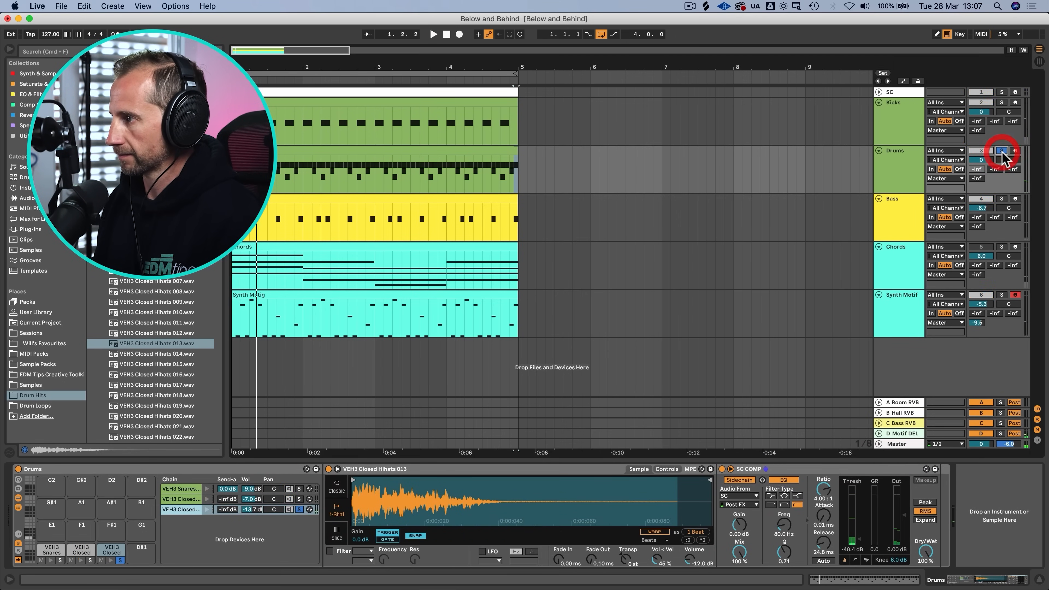
{"action": "key", "text": "space"}
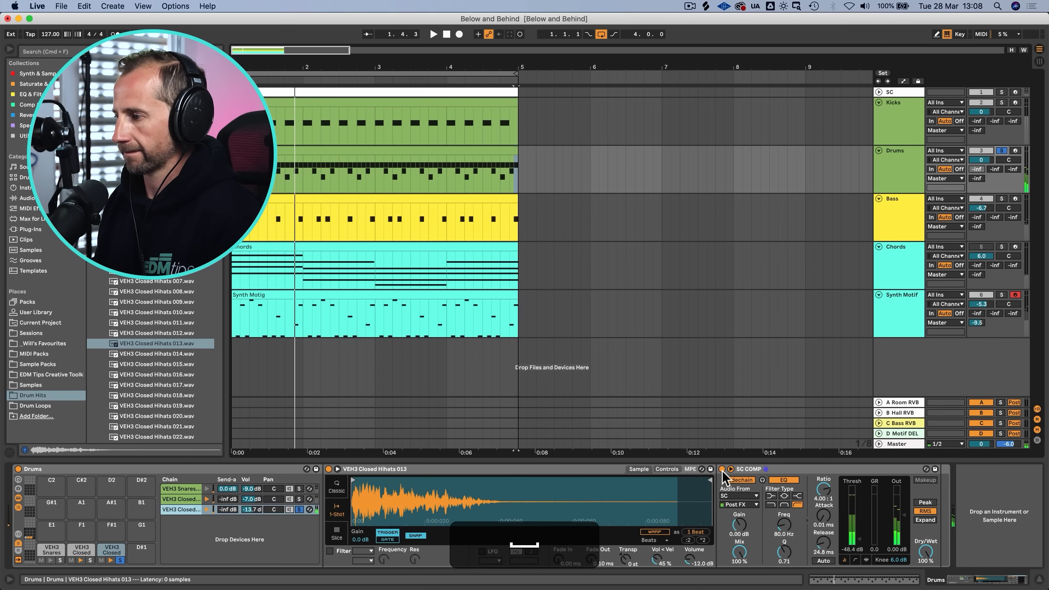
{"action": "left_click", "coordinate": [722, 469]}
{"action": "key", "text": "space"}
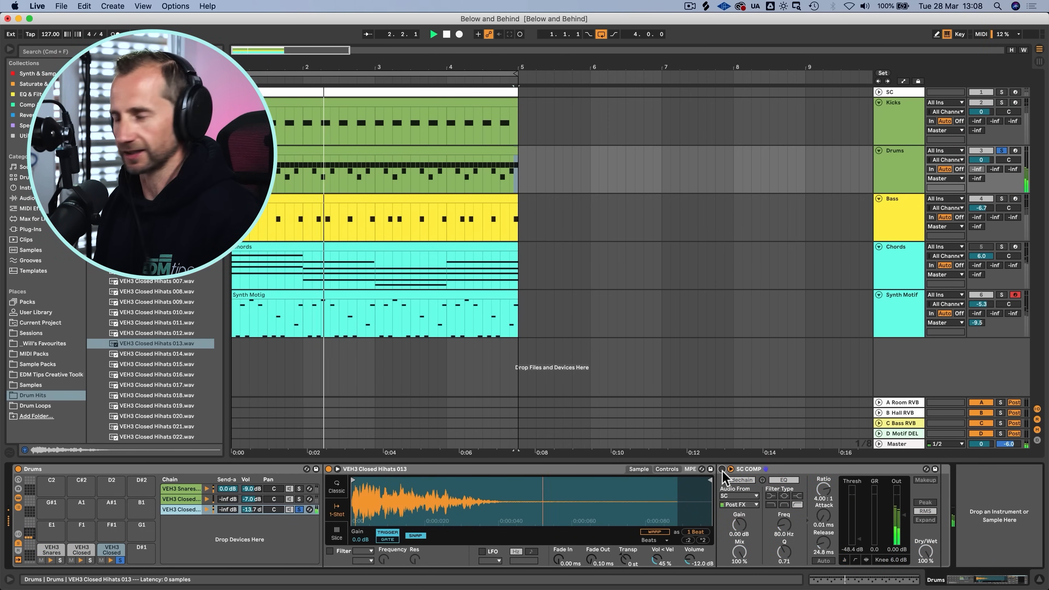
{"action": "left_click", "coordinate": [723, 469]}
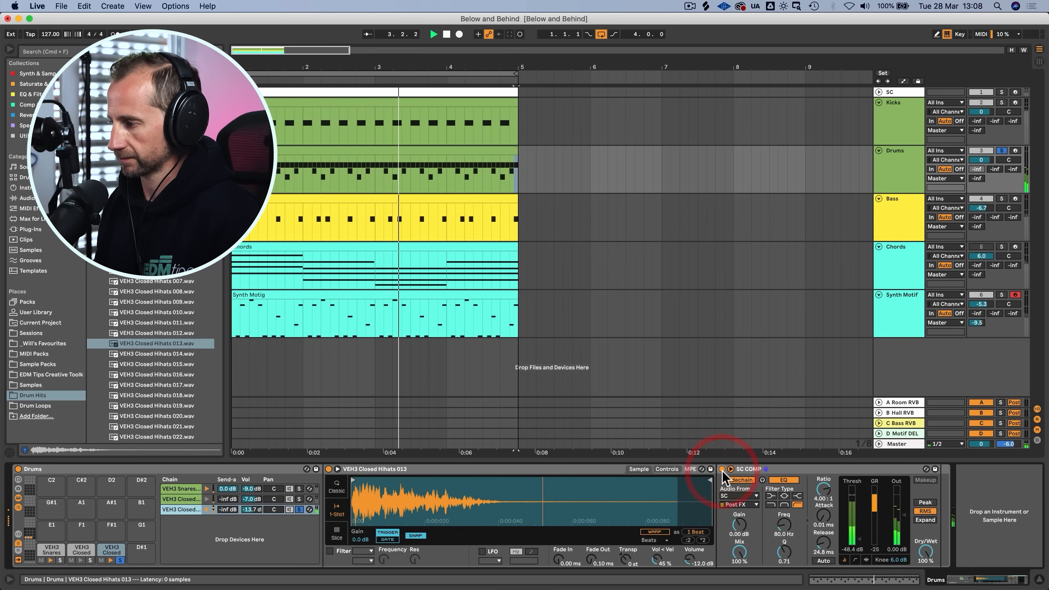
{"action": "key", "text": "space"}
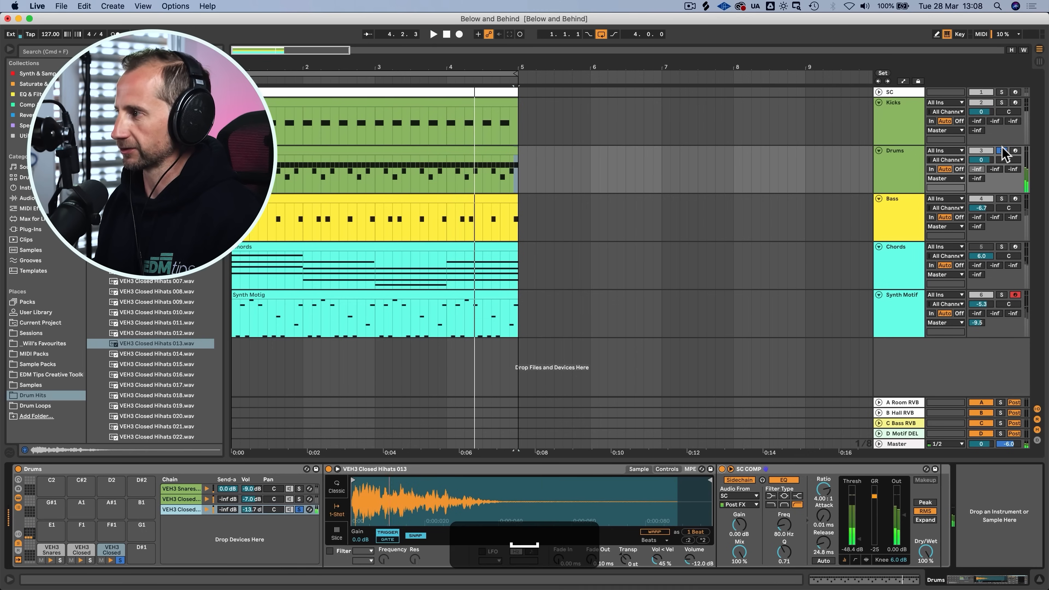
Step: In the full mix without solos, set the hi-hat's SC COMP threshold to -45.5 dB and the VEH3 Closed Hihats 013 chain volume to -12.4 dB
{"action": "left_click", "coordinate": [1001, 151]}
{"action": "key", "text": "space"}
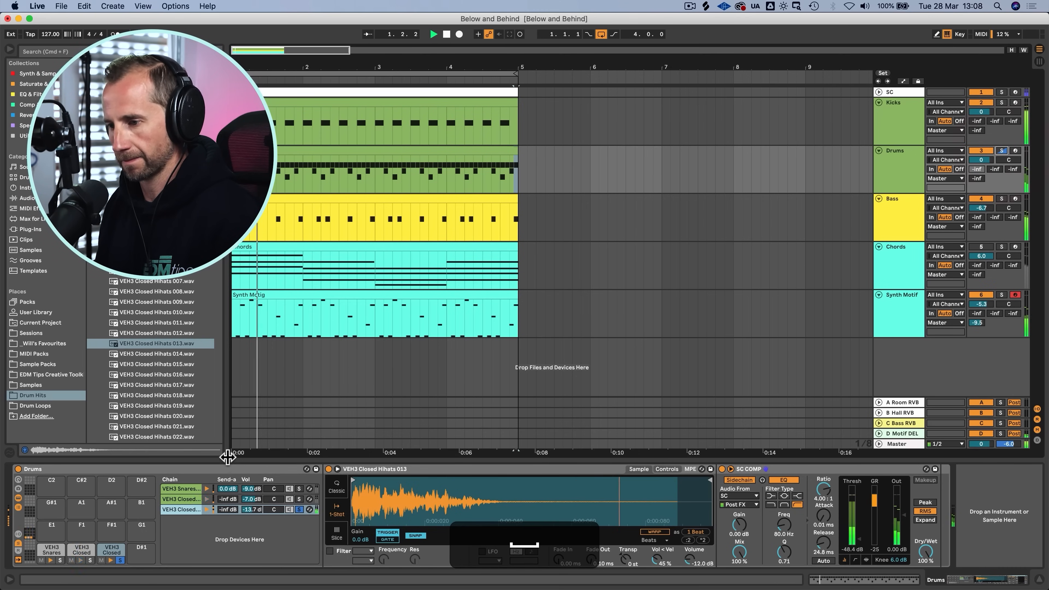
{"action": "left_click", "coordinate": [299, 510]}
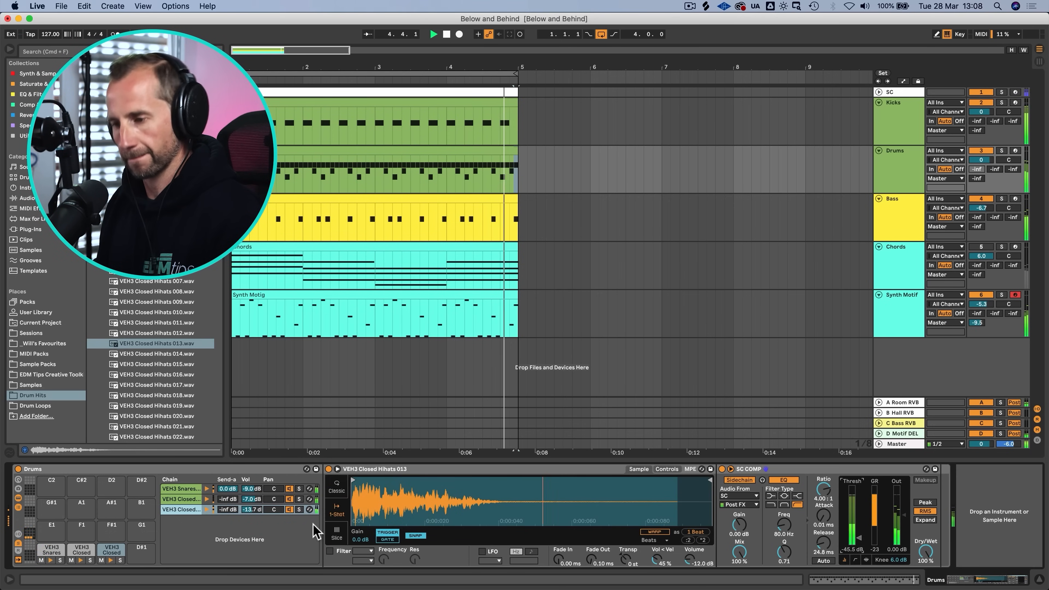
{"action": "left_click_drag", "start_coordinate": [252, 513], "coordinate": [256, 517]}
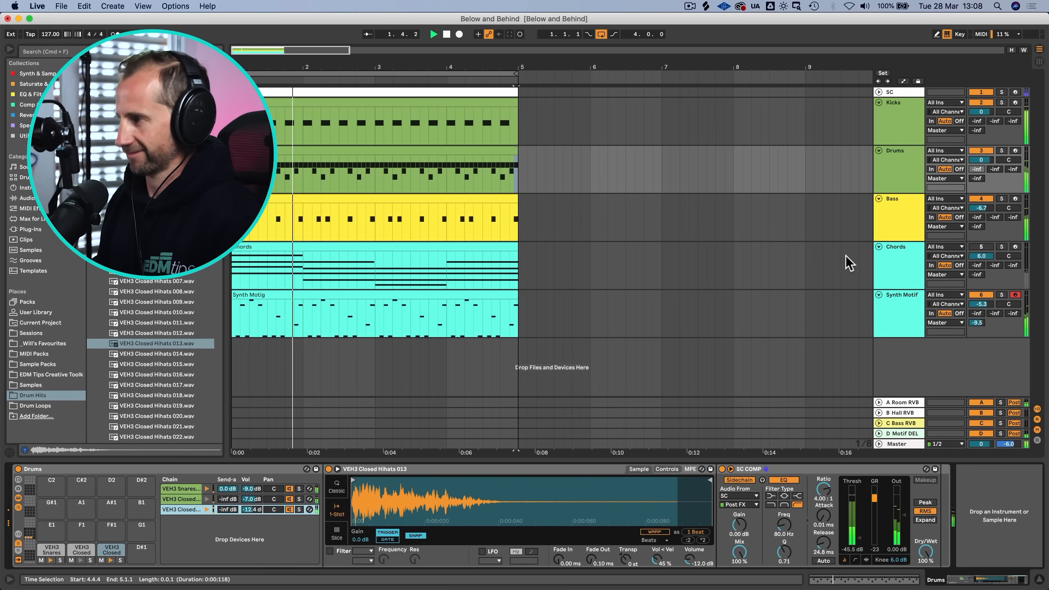
Step: Set the Synth Motif track's volume to -6.6 dB, save the set and play the loop
{"action": "left_click", "coordinate": [908, 302]}
{"action": "key", "text": "super+s"}
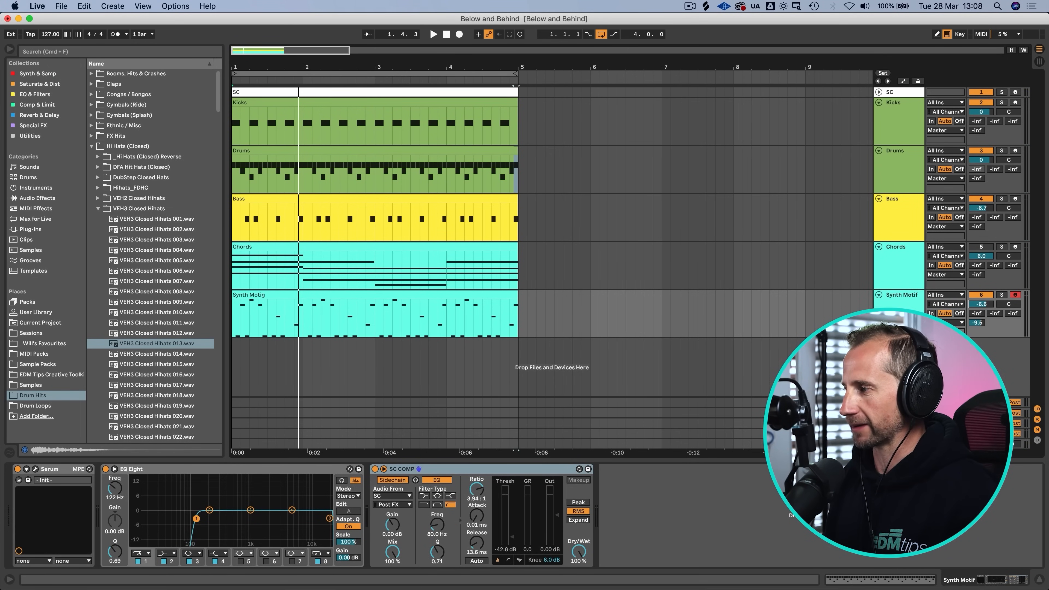
{"action": "key", "text": "space"}
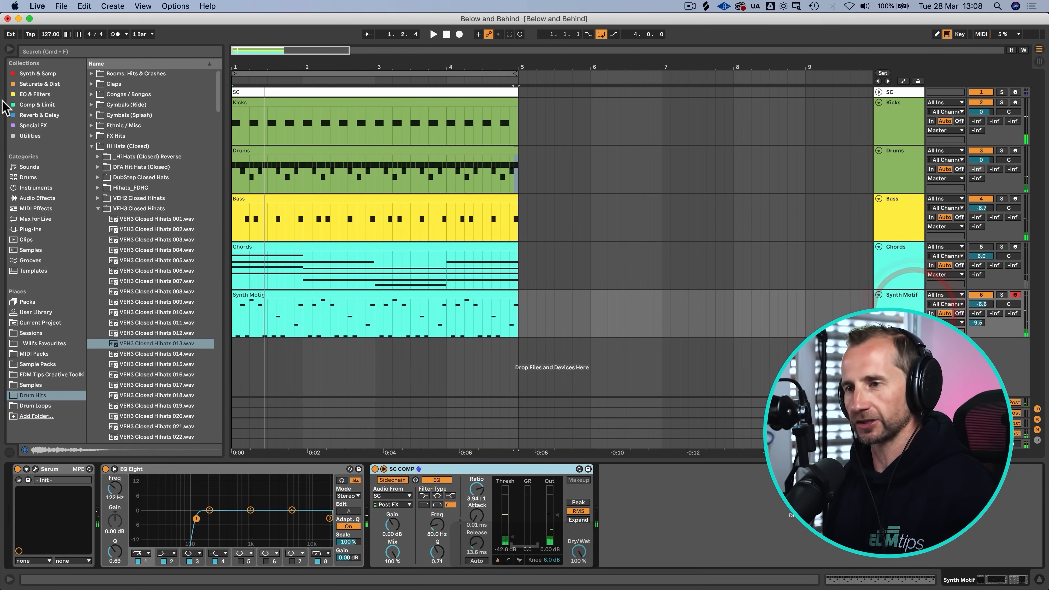
Step: Insert Redux from the Saturate & Dist collection between Serum and EQ Eight on the Synth Motif track
{"action": "left_click", "coordinate": [39, 84]}
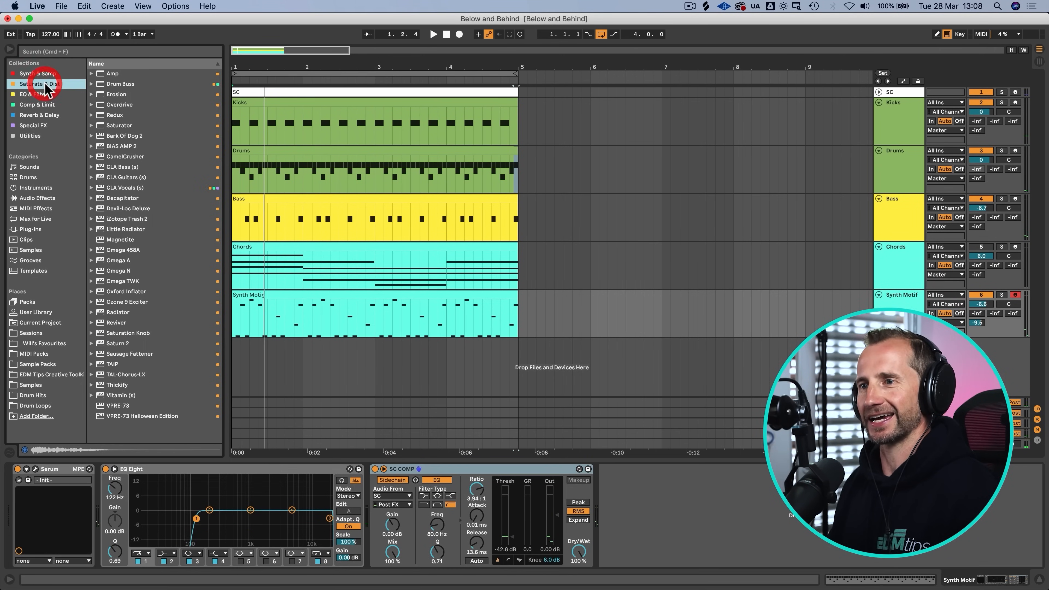
{"action": "left_click", "coordinate": [119, 115]}
{"action": "left_click_drag", "start_coordinate": [200, 308], "coordinate": [124, 510]}
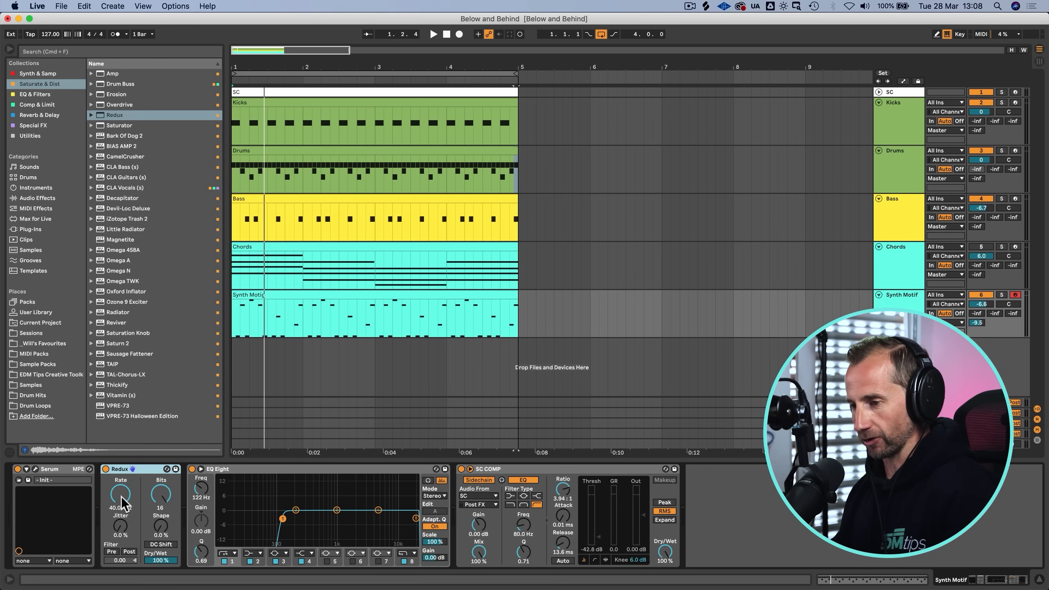
Step: With the Synth Motif soloed, set Redux's Rate to 7.76 kHz, compare it bypassed and active, unsolo the track and save the set
{"action": "left_click", "coordinate": [1002, 294]}
{"action": "key", "text": "space"}
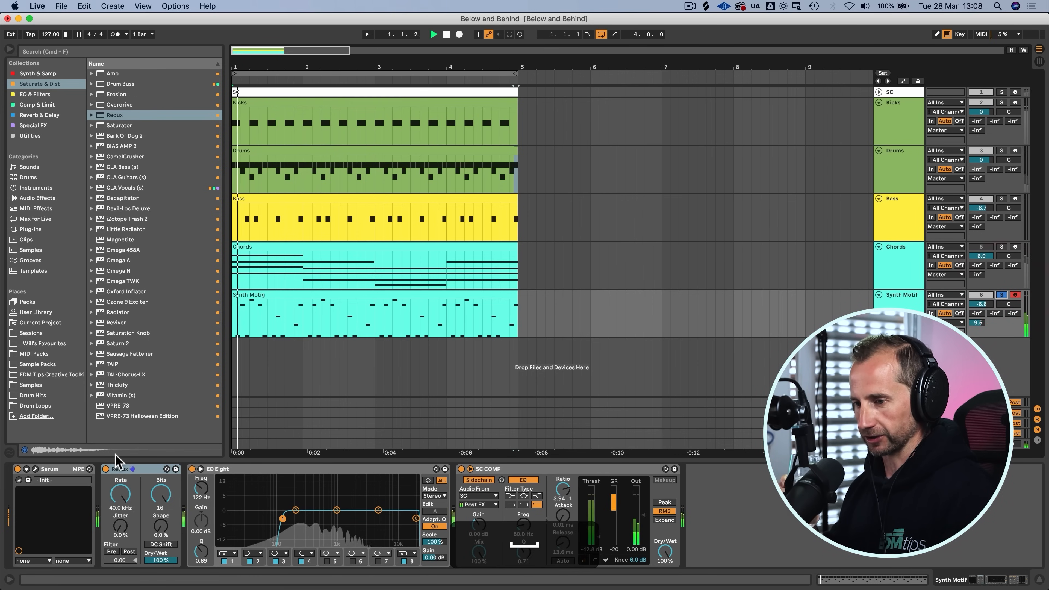
{"action": "left_click_drag", "start_coordinate": [121, 495], "coordinate": [121, 542]}
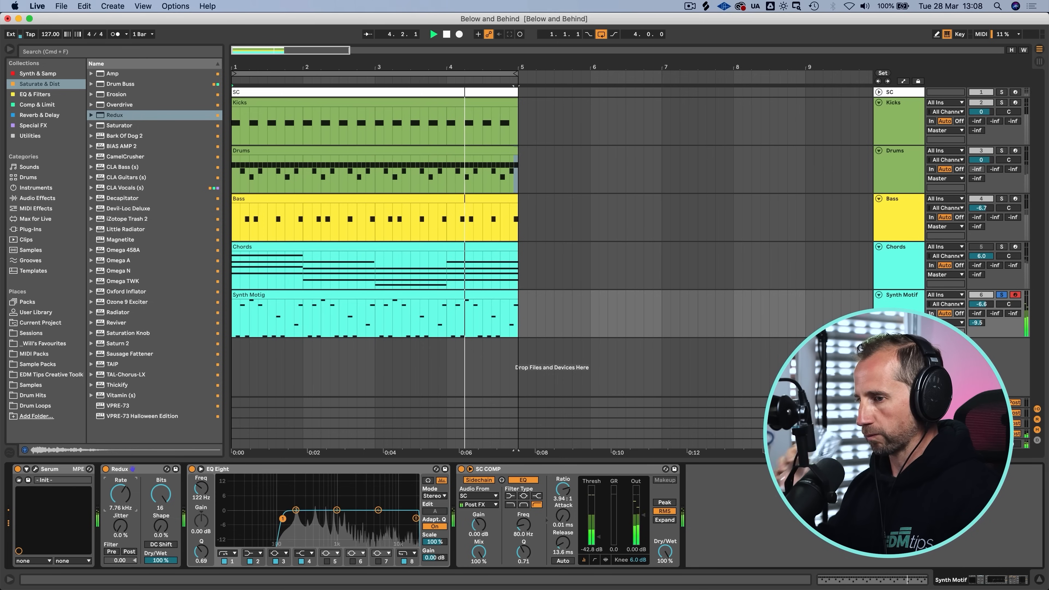
{"action": "left_click", "coordinate": [106, 469]}
{"action": "left_click", "coordinate": [106, 469]}
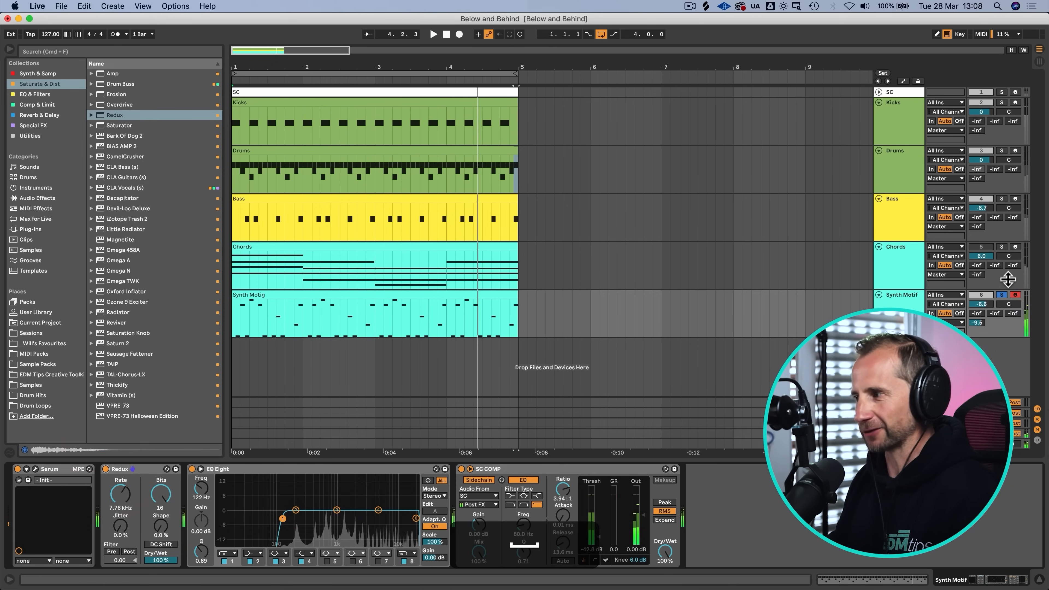
{"action": "left_click", "coordinate": [1003, 295]}
{"action": "key", "text": "super+s"}
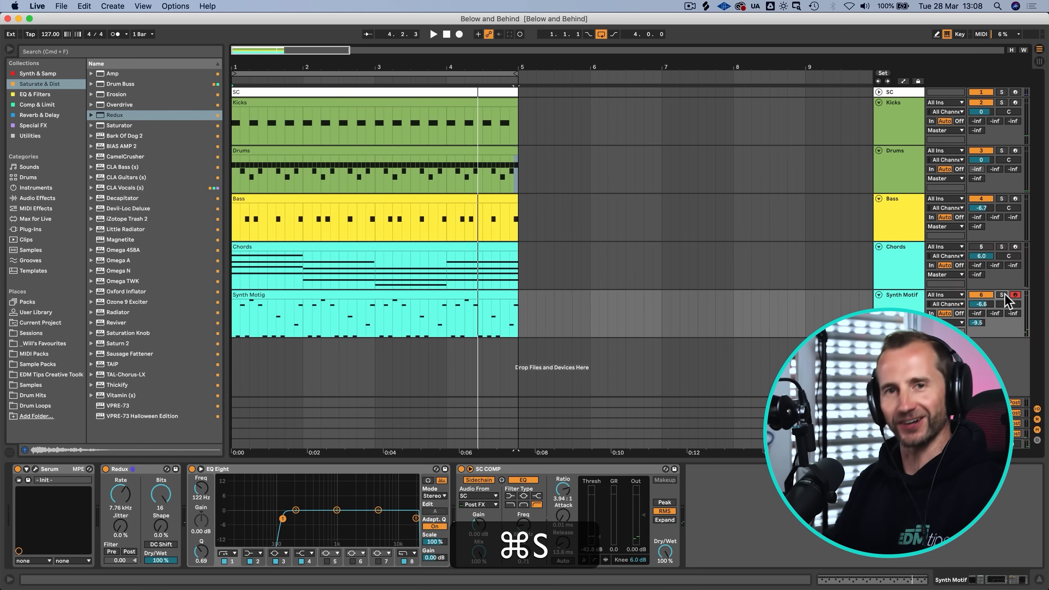
Step: Select the Drums track and look through the browser's effect collections, Sessions, Sample Packs and favourites folder for sounds
{"action": "left_click", "coordinate": [921, 167]}
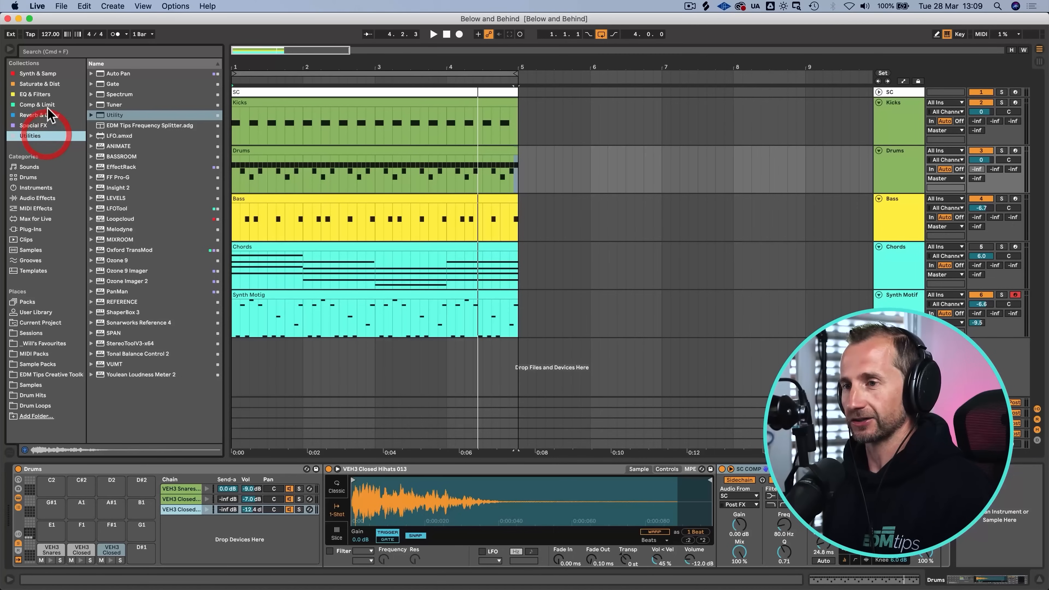
{"action": "left_click", "coordinate": [45, 95]}
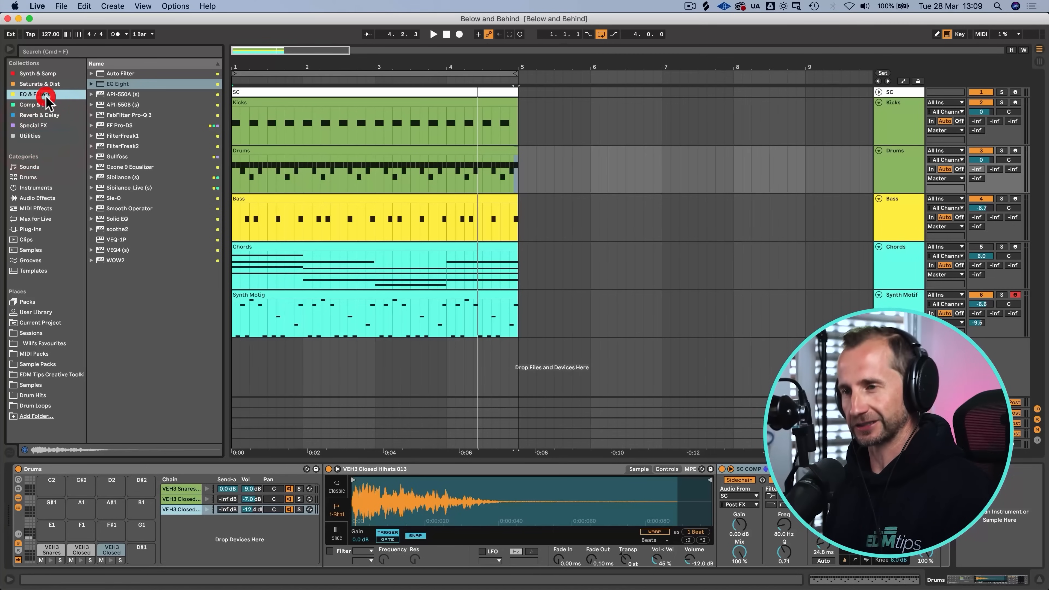
{"action": "left_click", "coordinate": [48, 333]}
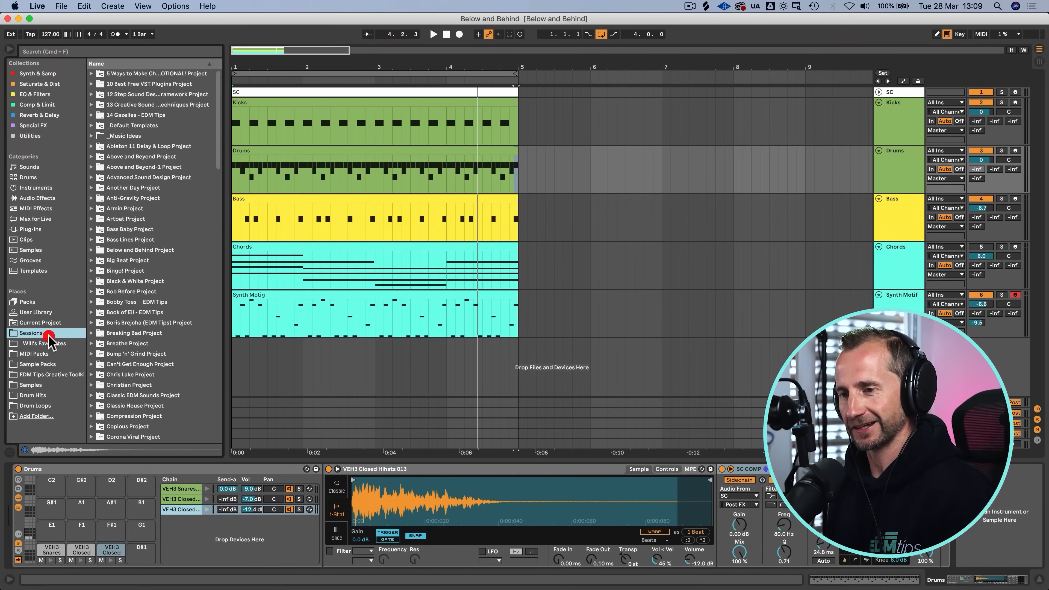
{"action": "left_click", "coordinate": [53, 363]}
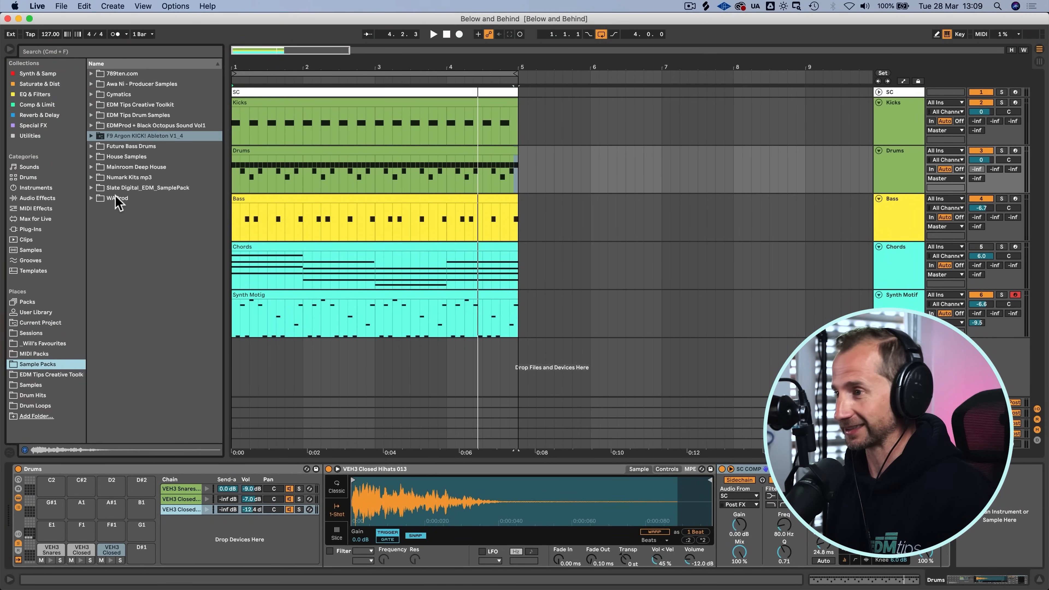
{"action": "left_click", "coordinate": [26, 343]}
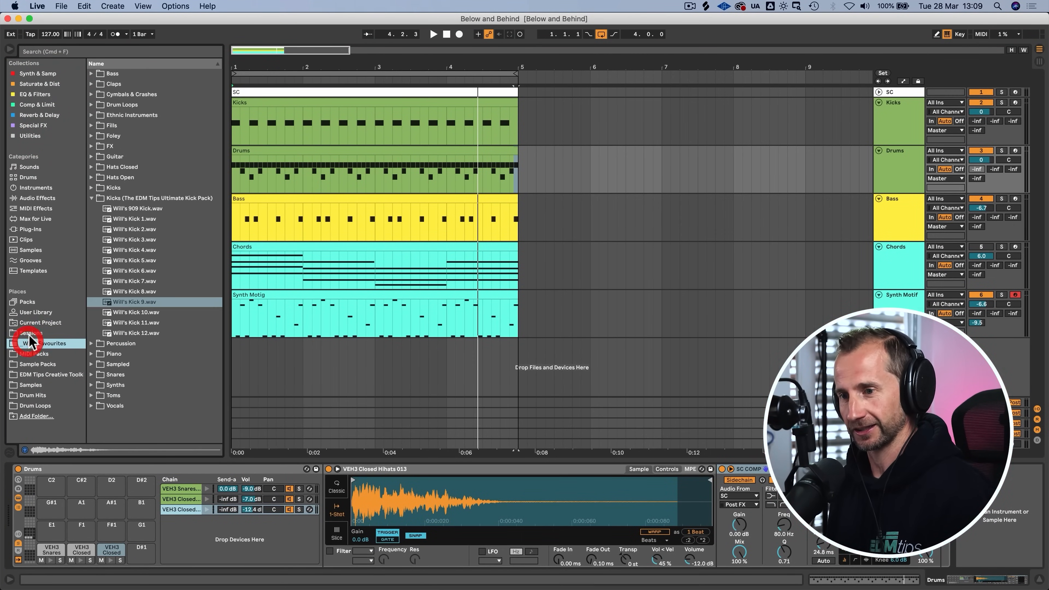
Step: Find the VEC2 Tekhouse Kicks folder under Samples, Drum Hits, Kicks and audition its bass drum samples
{"action": "left_click", "coordinate": [30, 385]}
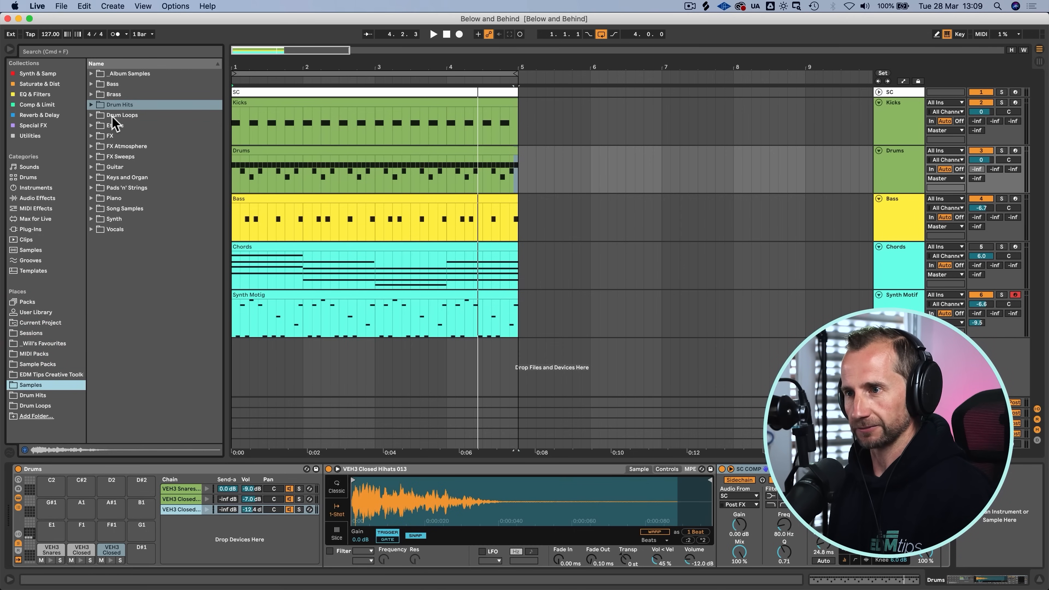
{"action": "double_click", "coordinate": [112, 107]}
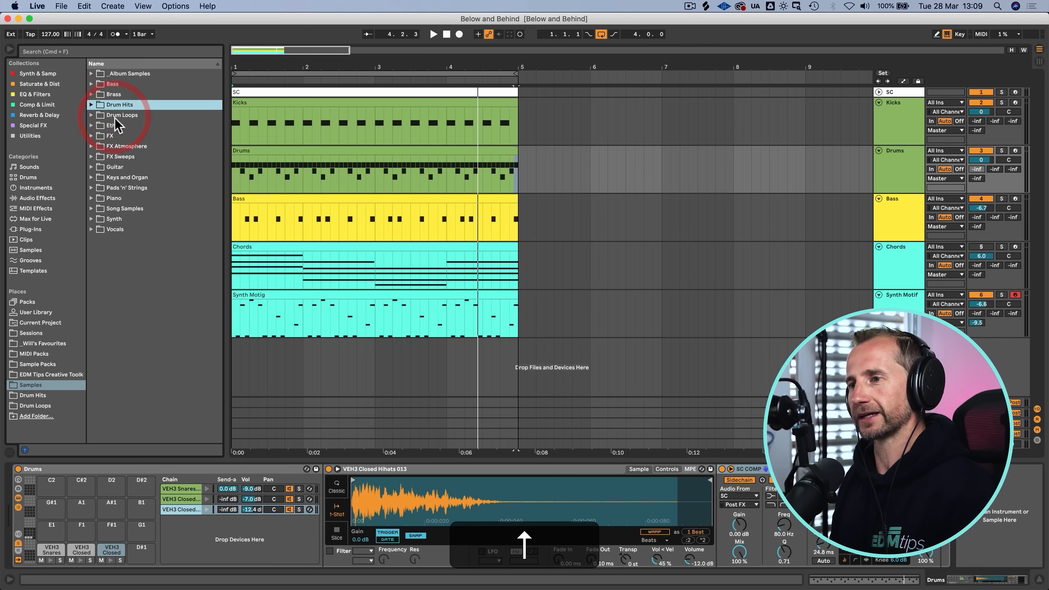
{"action": "double_click", "coordinate": [124, 209]}
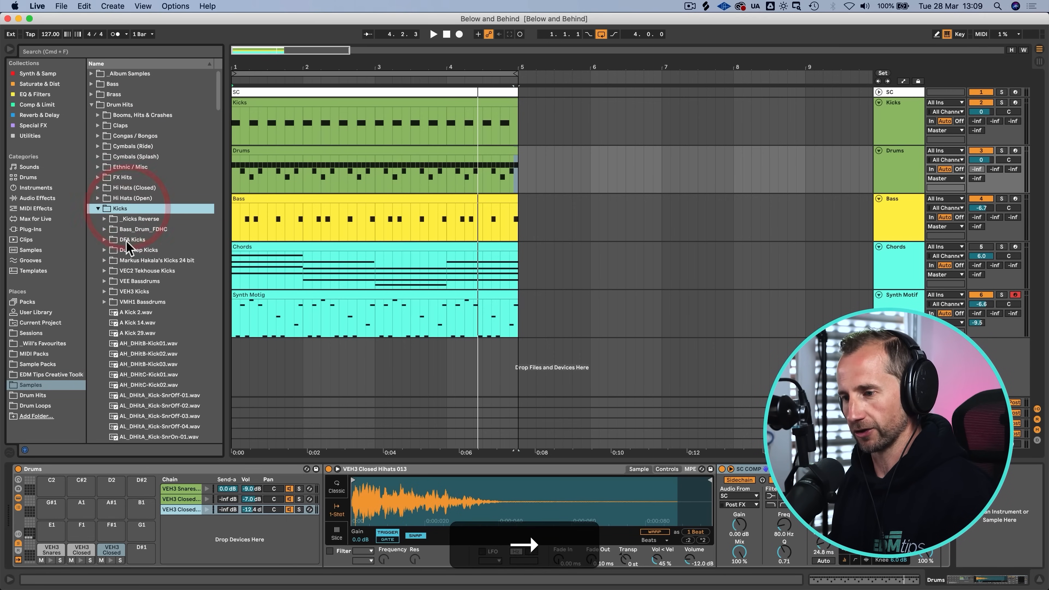
{"action": "double_click", "coordinate": [140, 271]}
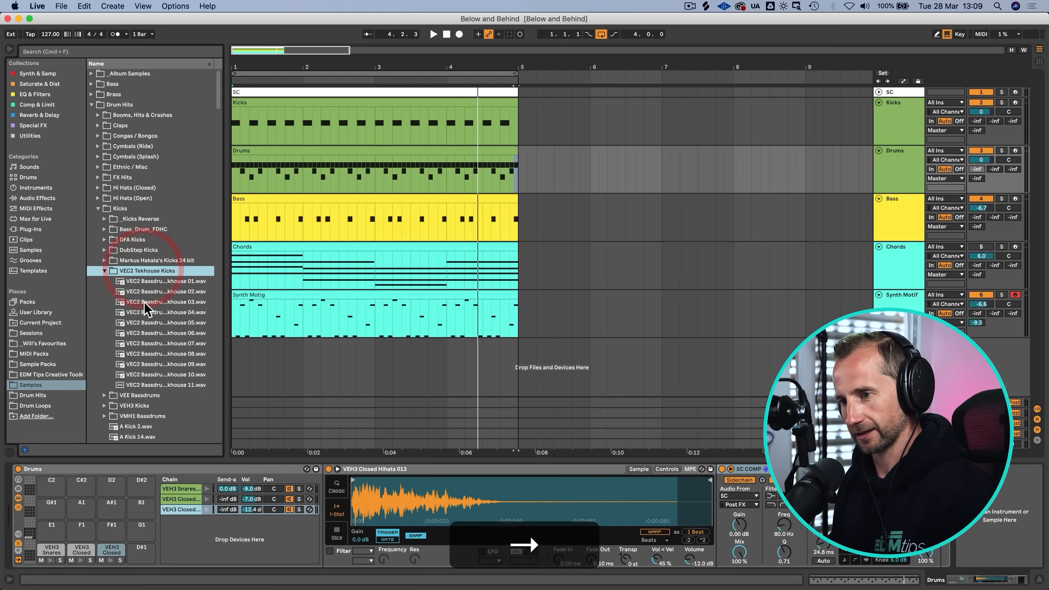
{"action": "left_click", "coordinate": [144, 303]}
{"action": "key", "text": "Up"}
{"action": "key", "text": "Up"}
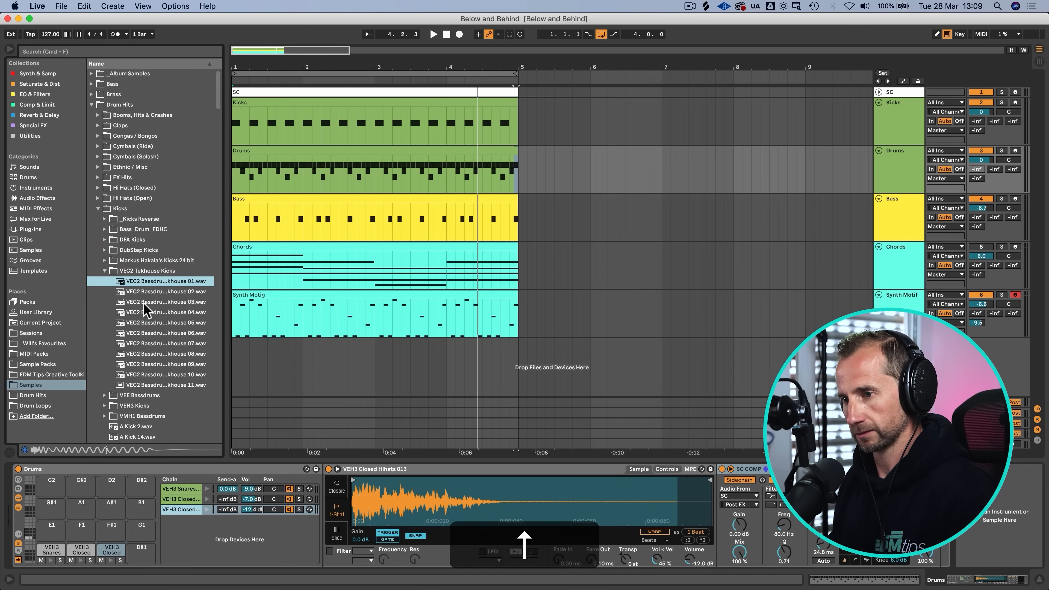
Step: Audition the VEC2 Tekhouse kick samples and add VEC2 Bassdrums Tekhouse 06 as a new chain in the Drums rack
{"action": "left_click", "coordinate": [143, 313]}
{"action": "left_click", "coordinate": [144, 302]}
{"action": "left_click", "coordinate": [145, 292]}
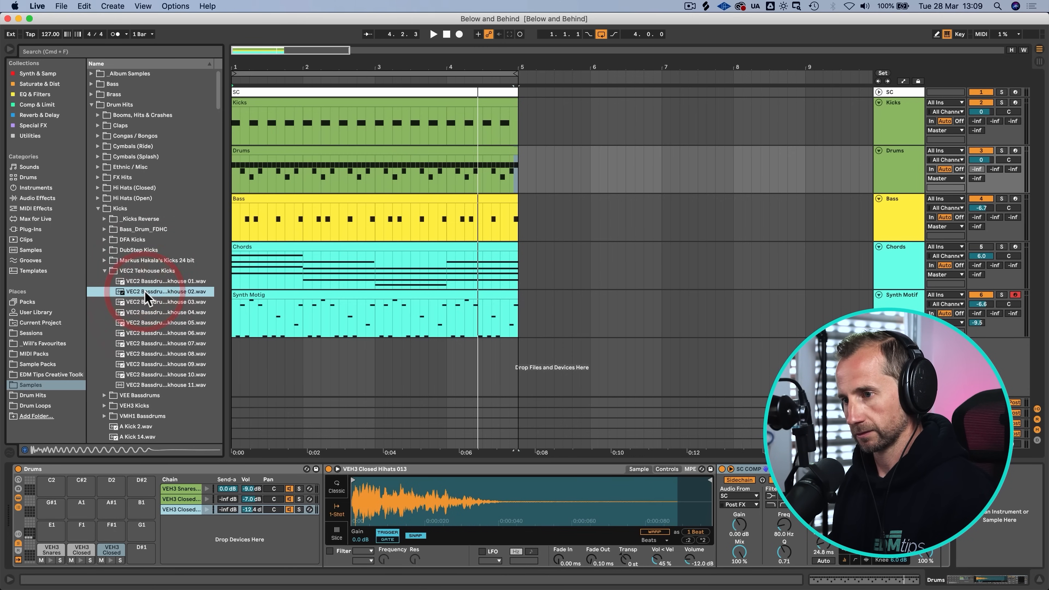
{"action": "left_click", "coordinate": [152, 333]}
{"action": "left_click", "coordinate": [151, 354]}
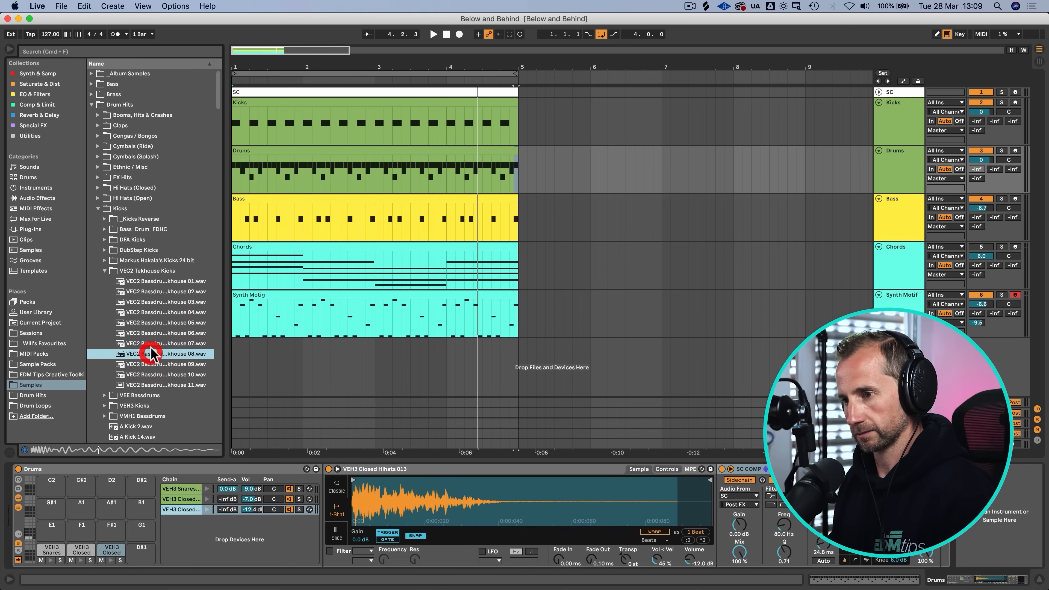
{"action": "left_click", "coordinate": [151, 334]}
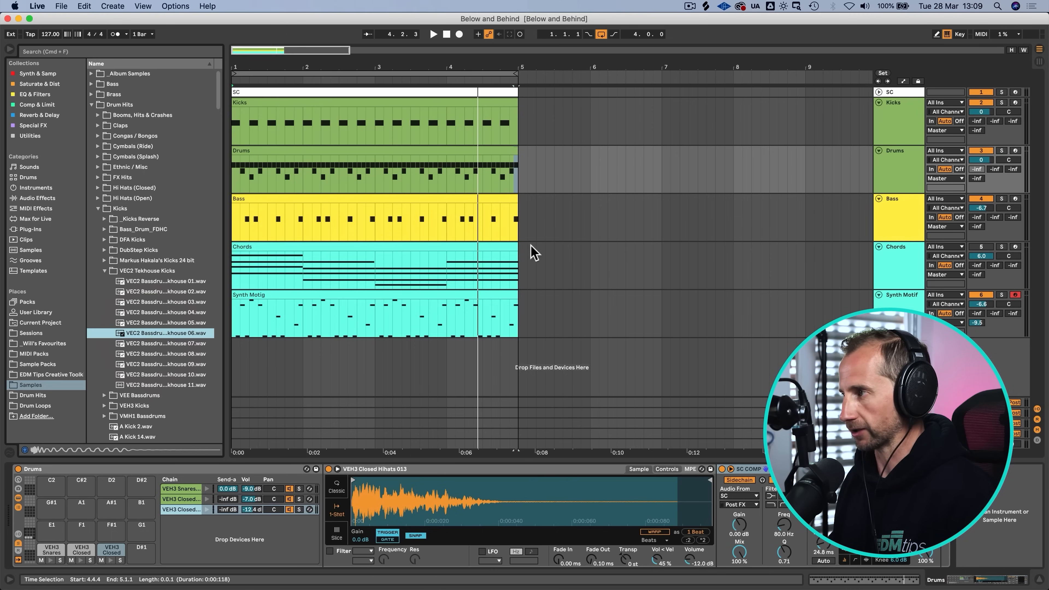
{"action": "left_click", "coordinate": [905, 165]}
{"action": "left_click_drag", "start_coordinate": [166, 337], "coordinate": [193, 529]}
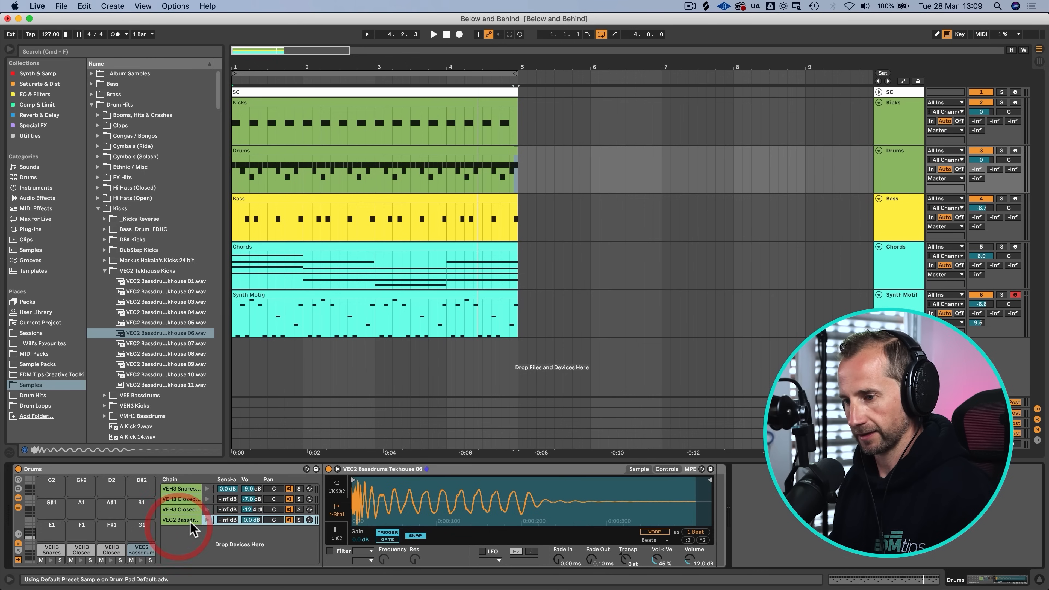
{"action": "left_click", "coordinate": [205, 521]}
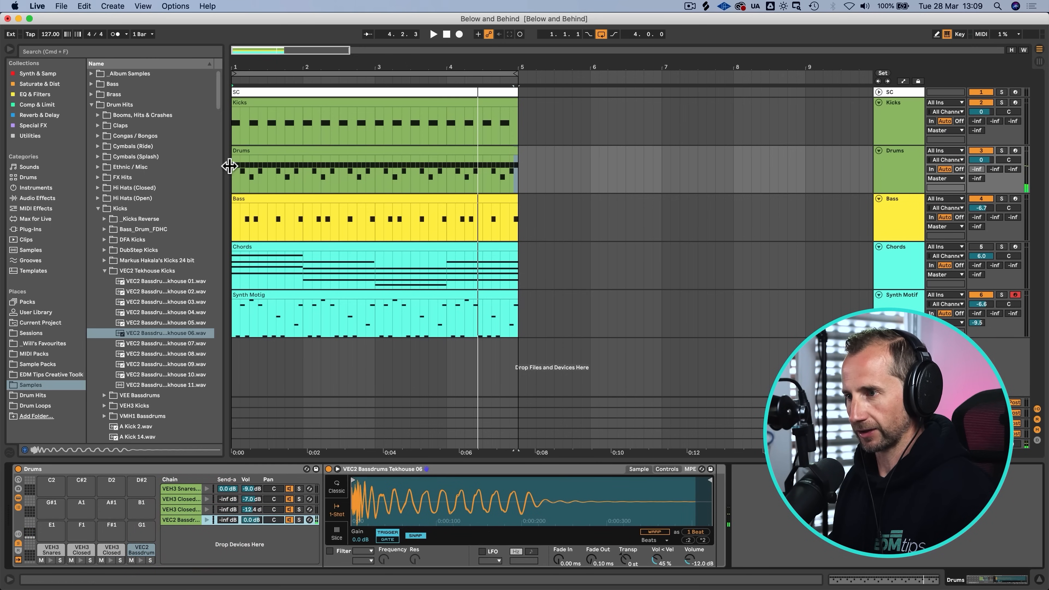
Step: Open the Drums clip's notes and play the loop with the Kicks, Drums and Bass tracks soloed
{"action": "double_click", "coordinate": [239, 146]}
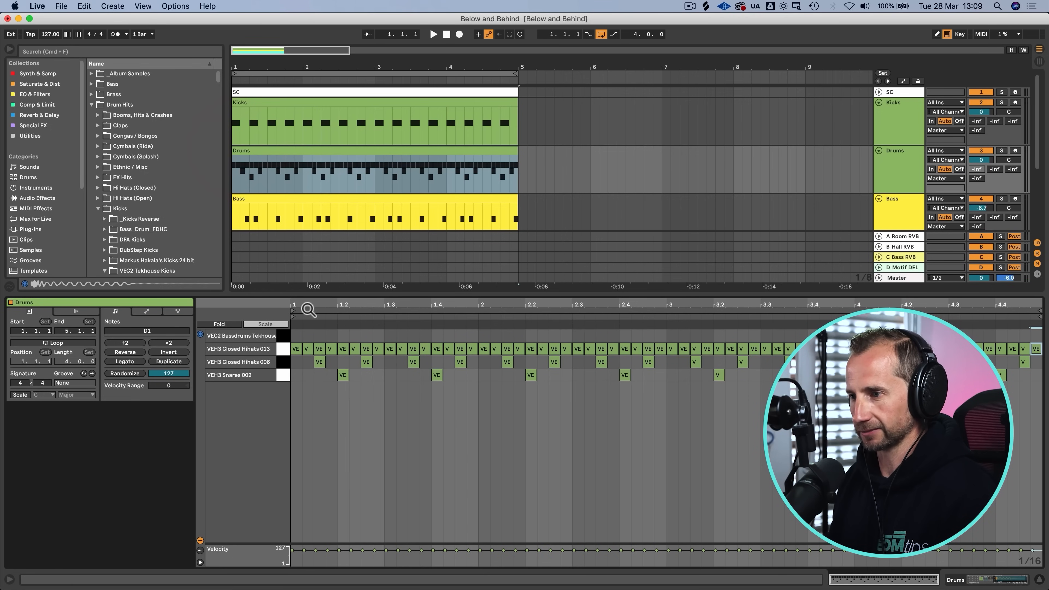
{"action": "left_click_drag", "start_coordinate": [306, 309], "coordinate": [436, 287]}
{"action": "key", "text": "super"}
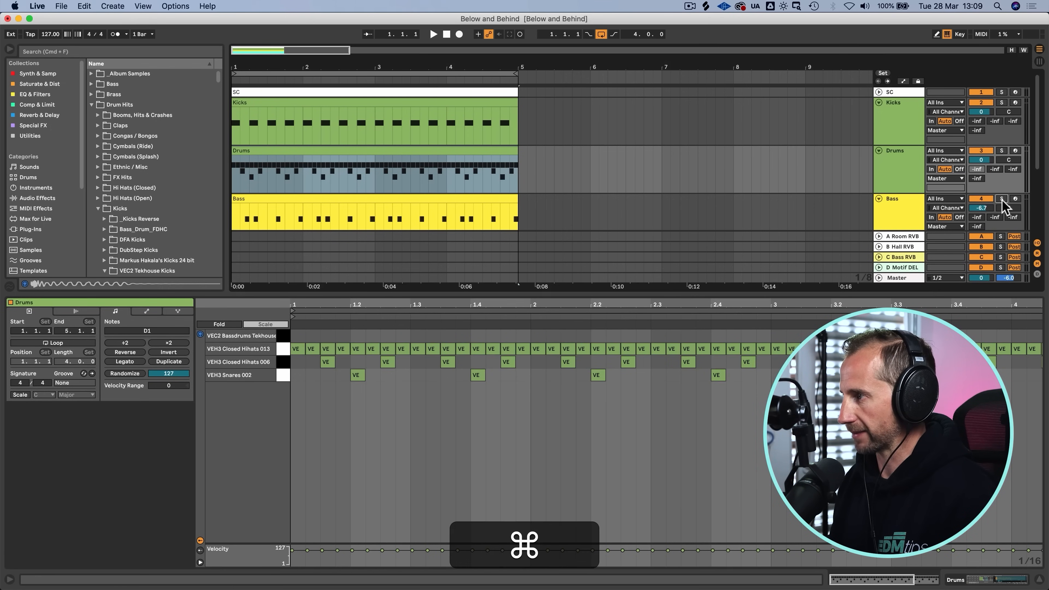
{"action": "key", "text": "space"}
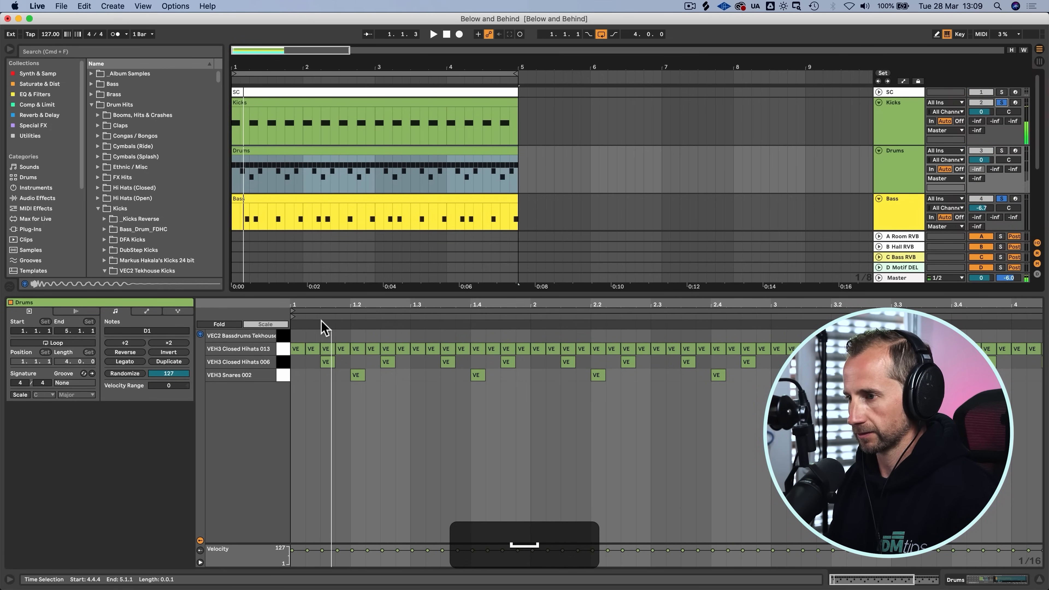
Step: Place VEC2 Bassdrums Tekhouse notes at 1.1.2 and 1.2.3 in the Drums clip and play the loop
{"action": "double_click", "coordinate": [312, 337]}
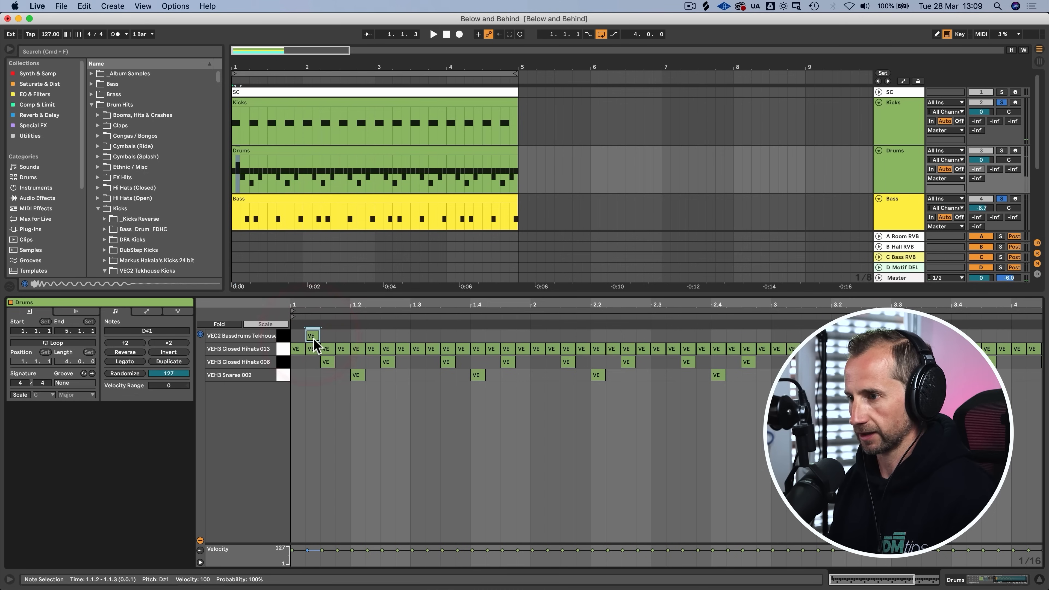
{"action": "double_click", "coordinate": [343, 336]}
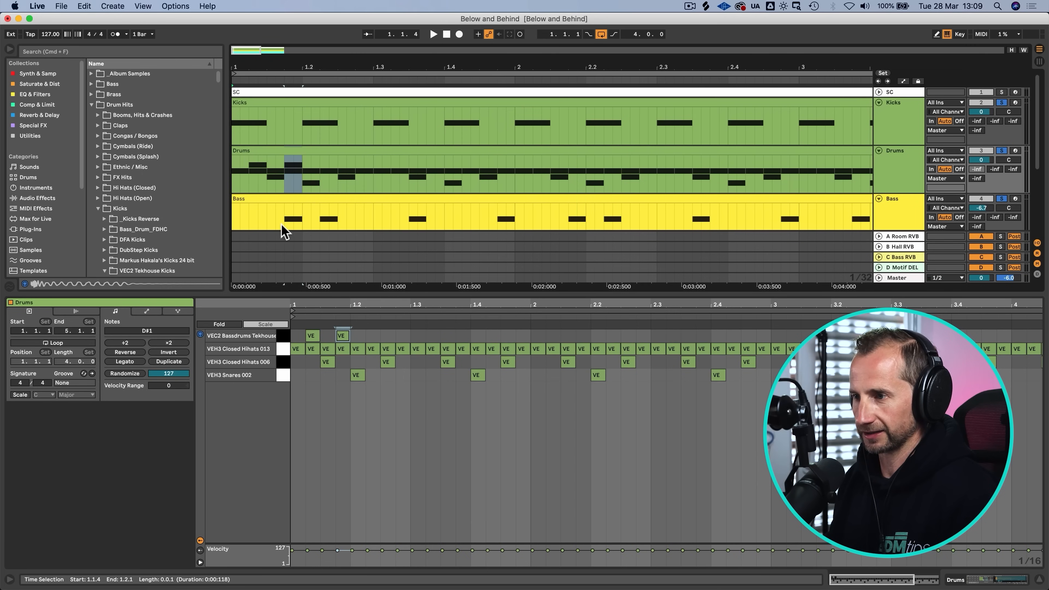
{"action": "left_click", "coordinate": [346, 335]}
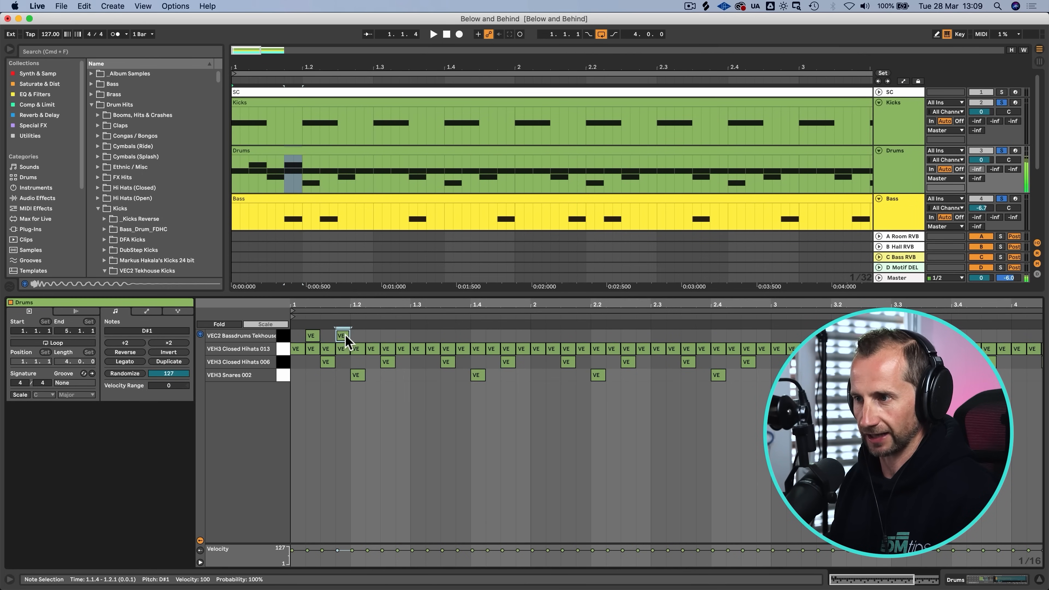
{"action": "left_click_drag", "start_coordinate": [345, 338], "coordinate": [394, 339]}
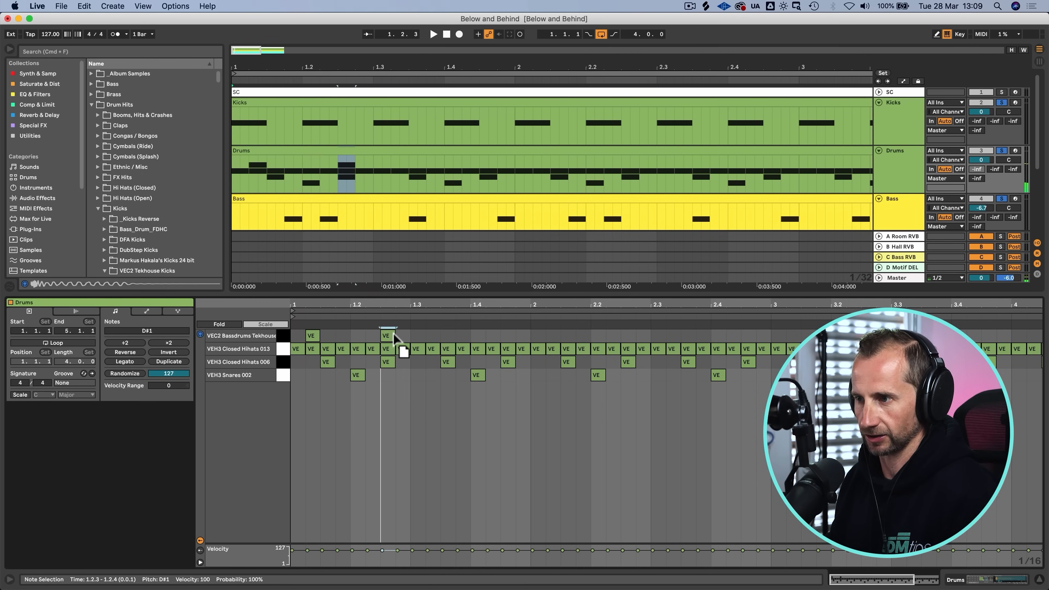
{"action": "key", "text": "space"}
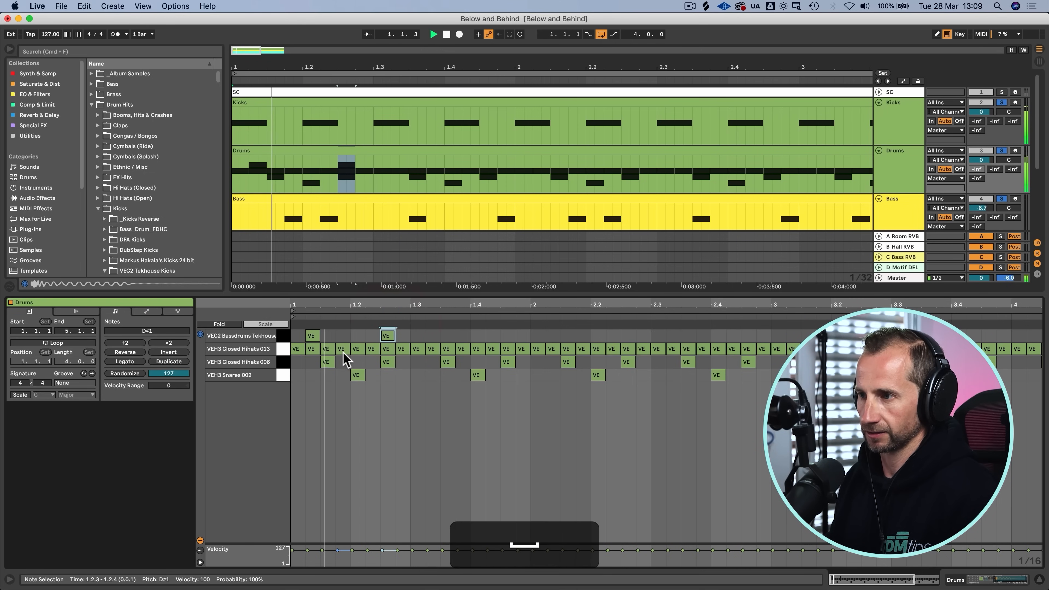
Step: Add a VEC2 Bassdrums Tekhouse note at 1.3.2 and delete the trial note placed at 1.4.4
{"action": "double_click", "coordinate": [432, 336]}
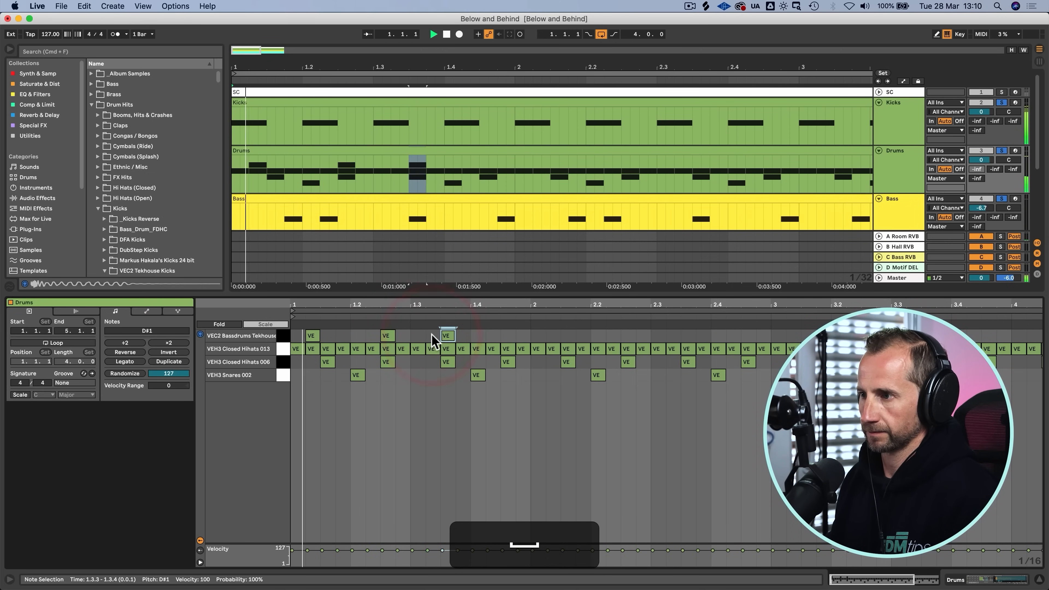
{"action": "key", "text": "Left"}
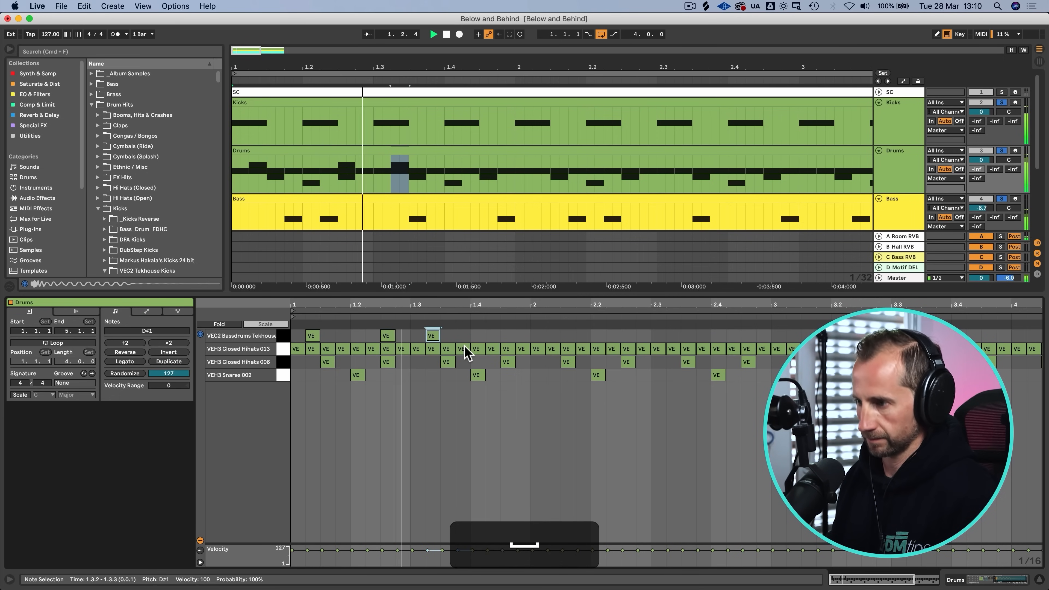
{"action": "double_click", "coordinate": [521, 335]}
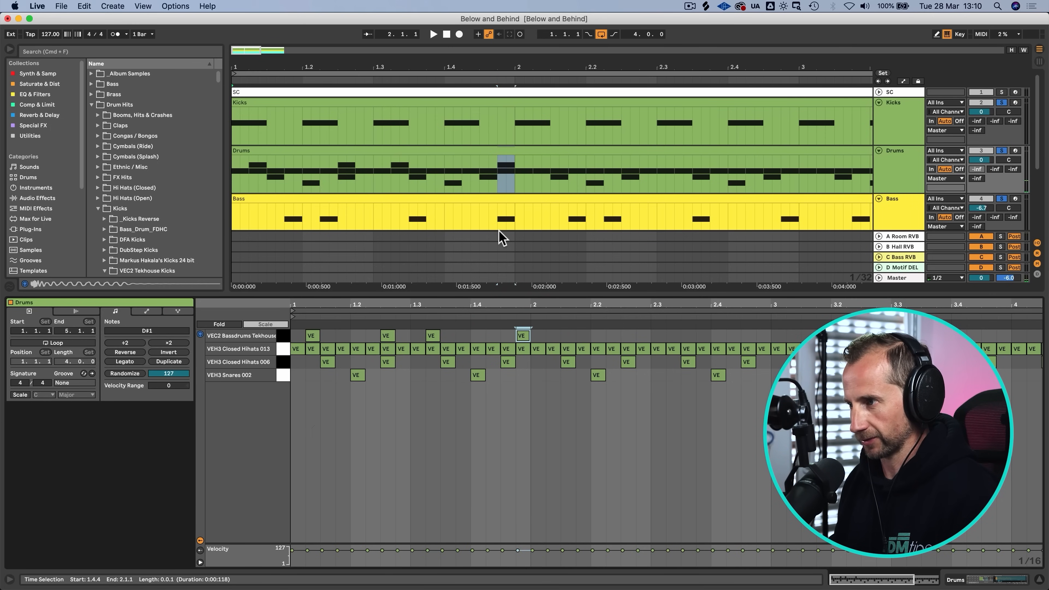
{"action": "key", "text": "BackSpace"}
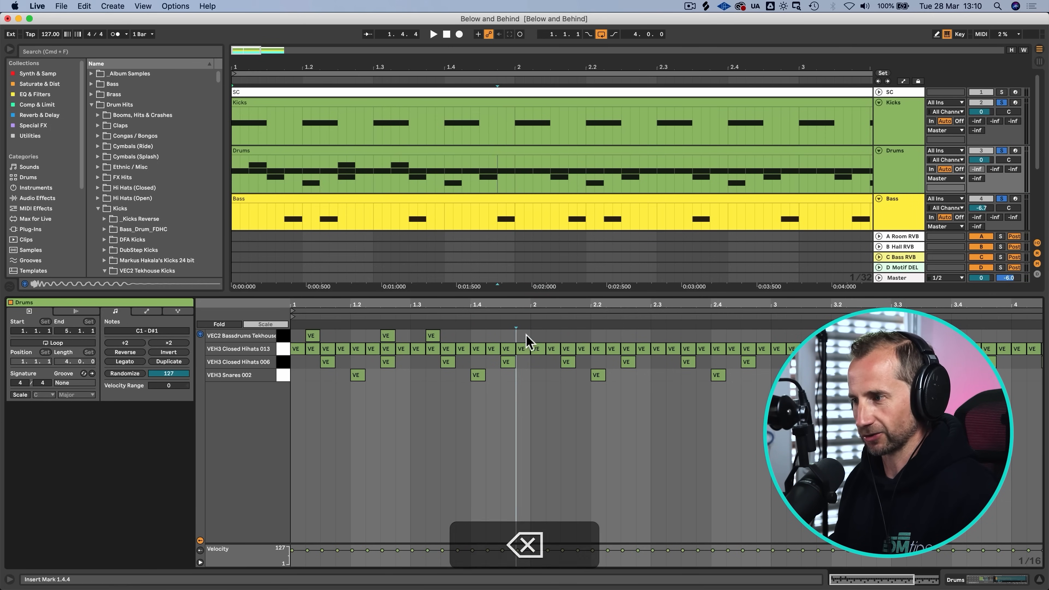
Step: Duplicate the first bar's VEC2 Bassdrums Tekhouse notes into bars 2, 3 and 4 of the Drums clip
{"action": "left_click", "coordinate": [259, 338]}
{"action": "key", "text": "super+d"}
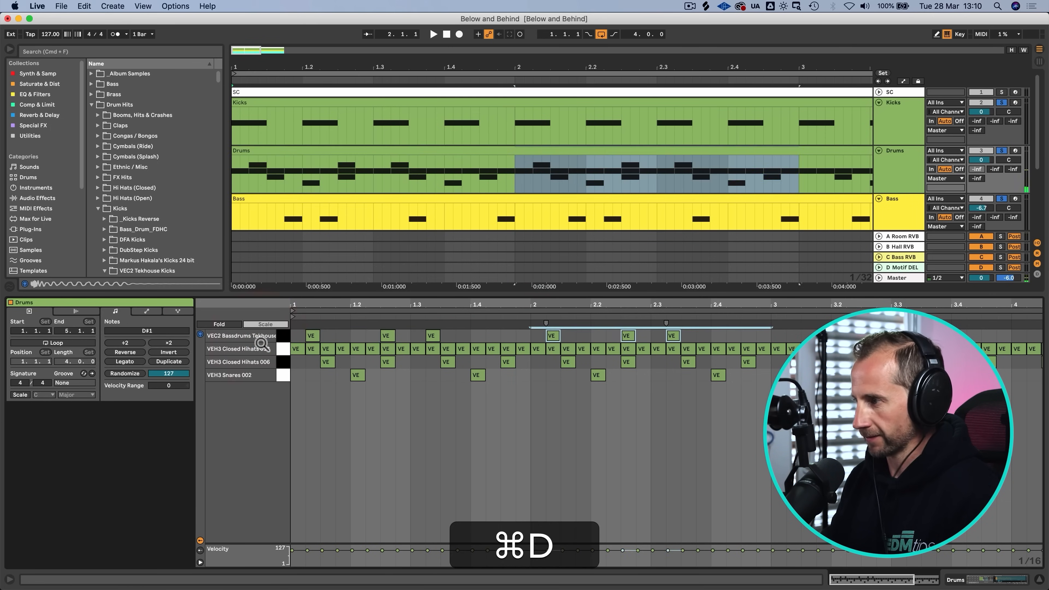
{"action": "key", "text": "super+d"}
{"action": "left_click_drag", "start_coordinate": [484, 68], "coordinate": [485, 44]}
{"action": "left_click_drag", "start_coordinate": [568, 318], "coordinate": [568, 315]}
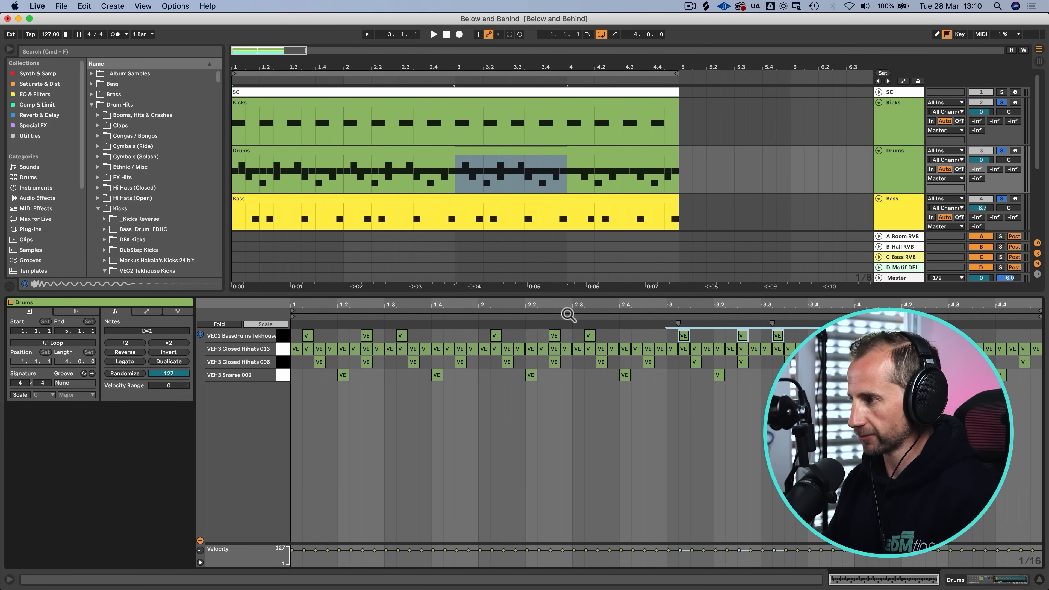
{"action": "key", "text": "super+d"}
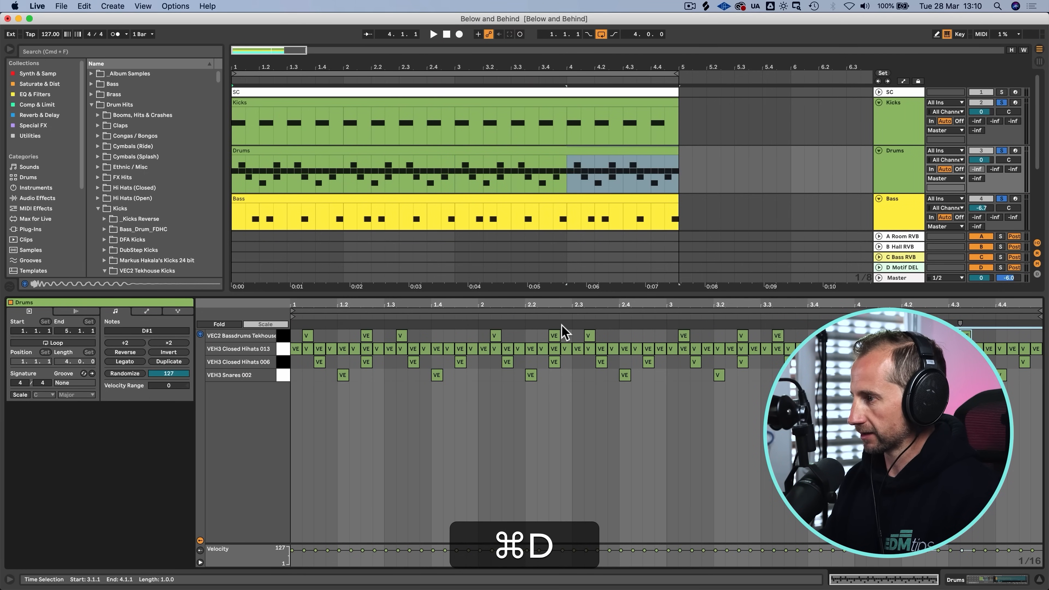
Step: Return to the Drums rack's devices and lower the VEC2 Bassdrums chain volume to -7.7 dB during playback
{"action": "key", "text": "shift+super+Tab"}
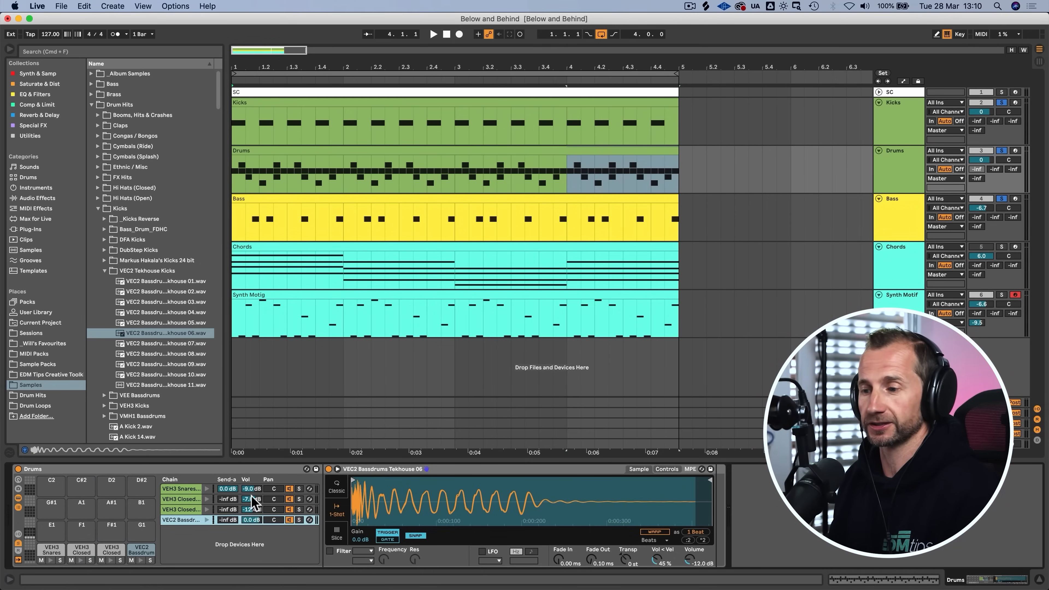
{"action": "key", "text": "space"}
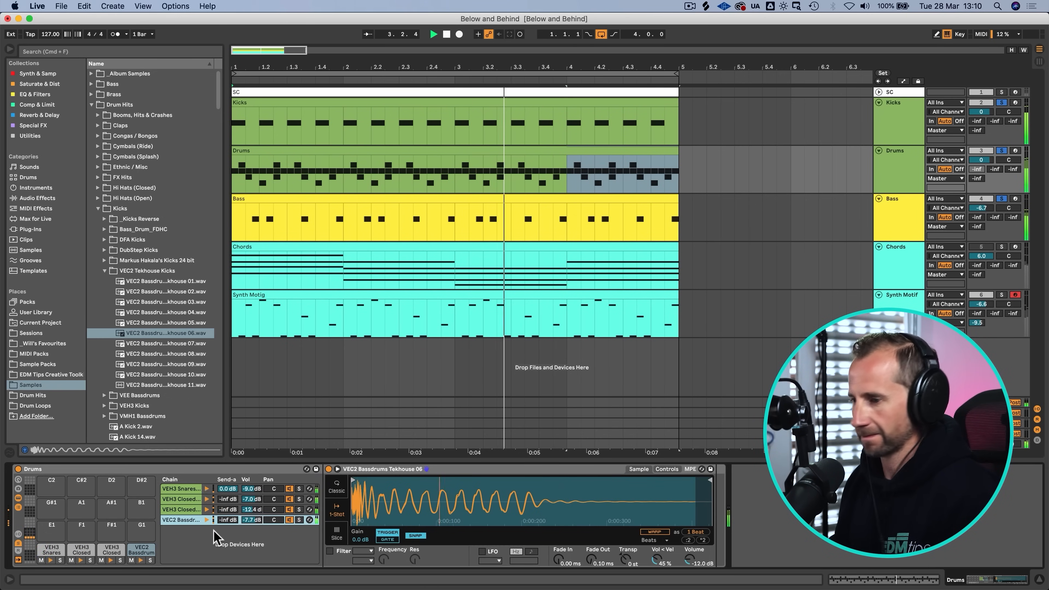
{"action": "key", "text": "space"}
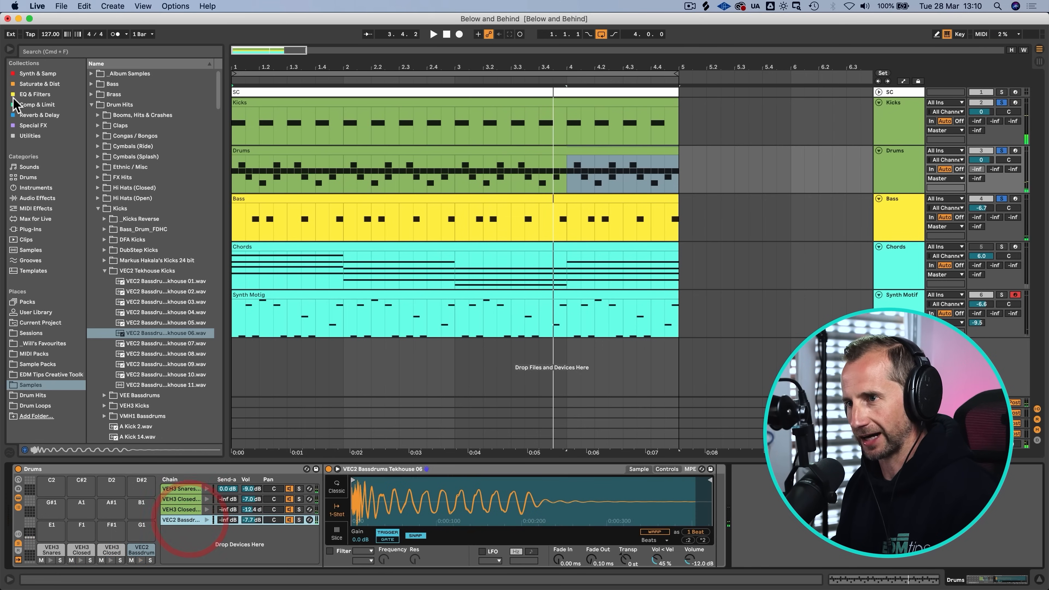
Step: Add EQ Eight after the Tekhouse kick sampler, check its spectrum during playback and collapse the device
{"action": "left_click", "coordinate": [35, 94]}
{"action": "left_click_drag", "start_coordinate": [116, 84], "coordinate": [278, 395]}
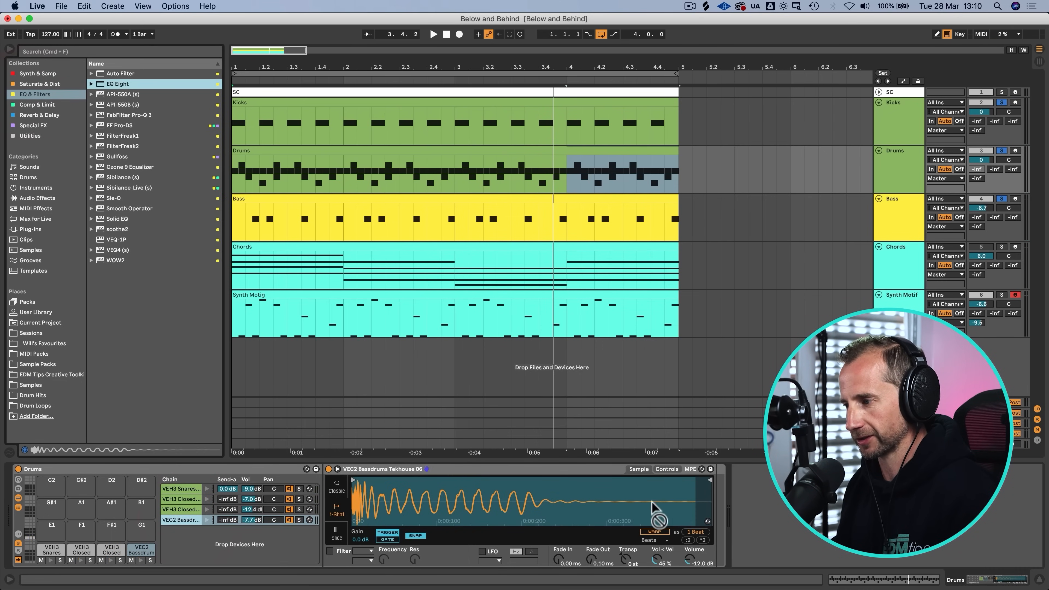
{"action": "left_click_drag", "start_coordinate": [711, 503], "coordinate": [731, 488]}
{"action": "key", "text": "space"}
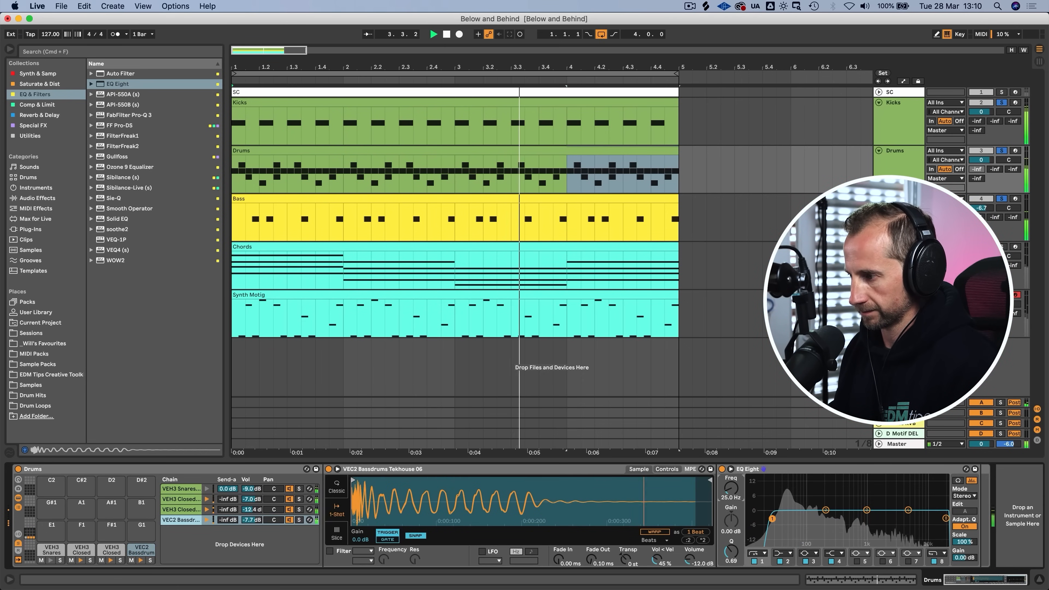
{"action": "key", "text": "space"}
{"action": "left_click", "coordinate": [817, 475]}
{"action": "key", "text": "Delete"}
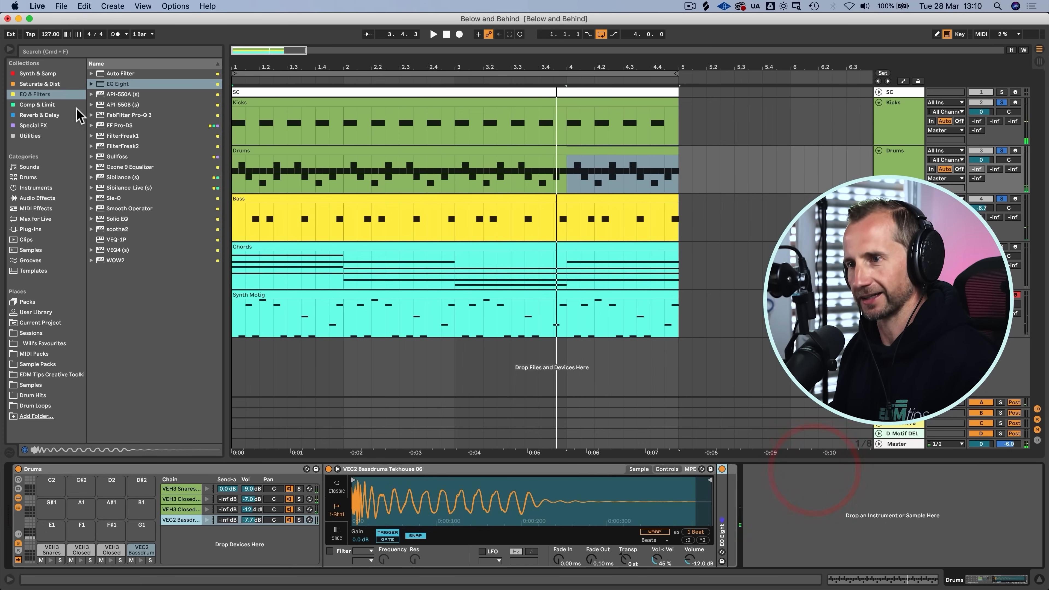
Step: Insert Auto Pan between the Tekhouse kick sampler and EQ Eight
{"action": "left_click", "coordinate": [52, 138]}
{"action": "left_click_drag", "start_coordinate": [110, 75], "coordinate": [154, 123]}
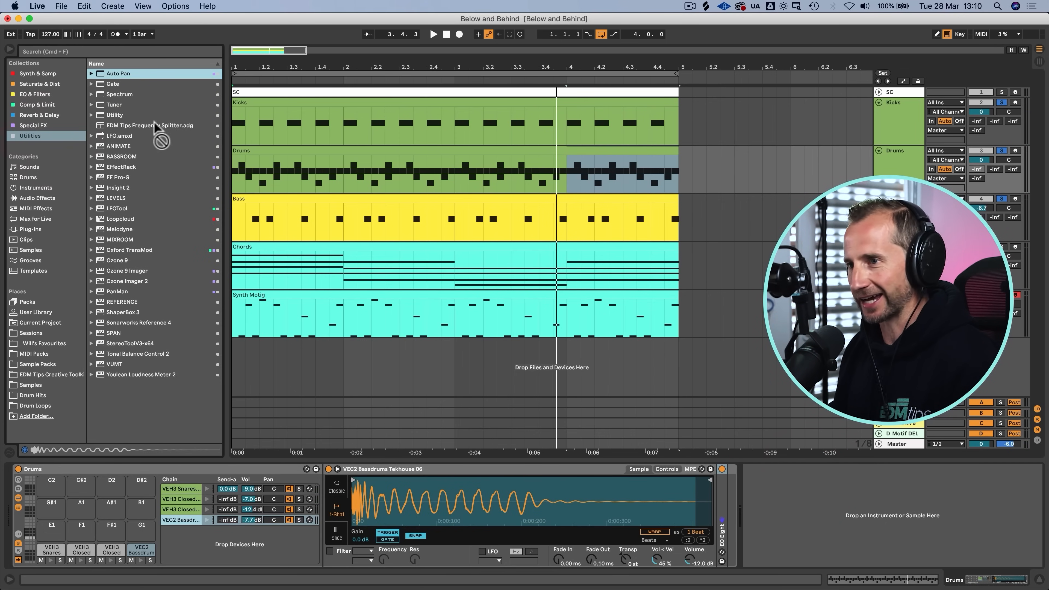
{"action": "left_click_drag", "start_coordinate": [708, 512], "coordinate": [724, 512]}
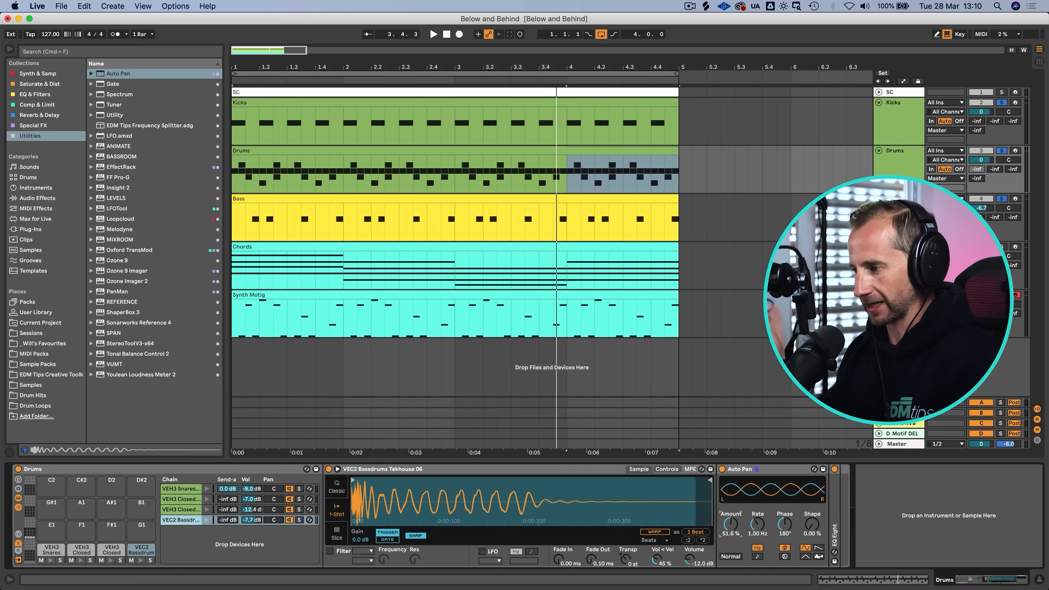
Step: Play the Drums track soloed and set Auto Pan's Amount to 74.6% and Rate to 2.54 Hz
{"action": "left_click", "coordinate": [1003, 151]}
{"action": "left_click", "coordinate": [1003, 151]}
{"action": "key", "text": "space"}
{"action": "left_click_drag", "start_coordinate": [731, 524], "coordinate": [758, 516]}
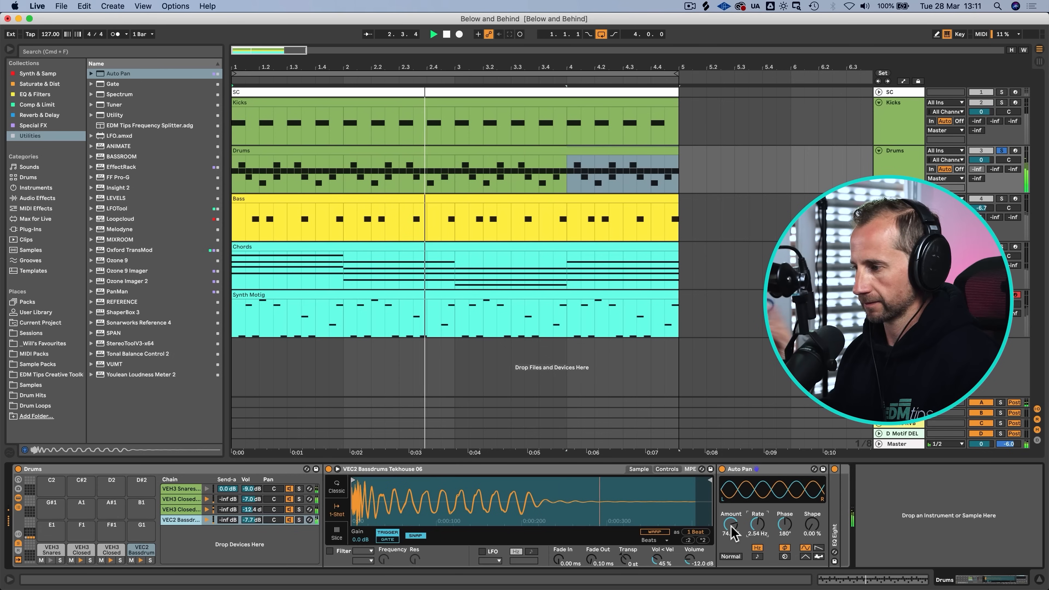
Step: Set Auto Pan's Amount to 84.9% and Rate to 2.12 Hz while temporarily soloing the VEC2 Bassdrums chain
{"action": "left_click", "coordinate": [299, 520]}
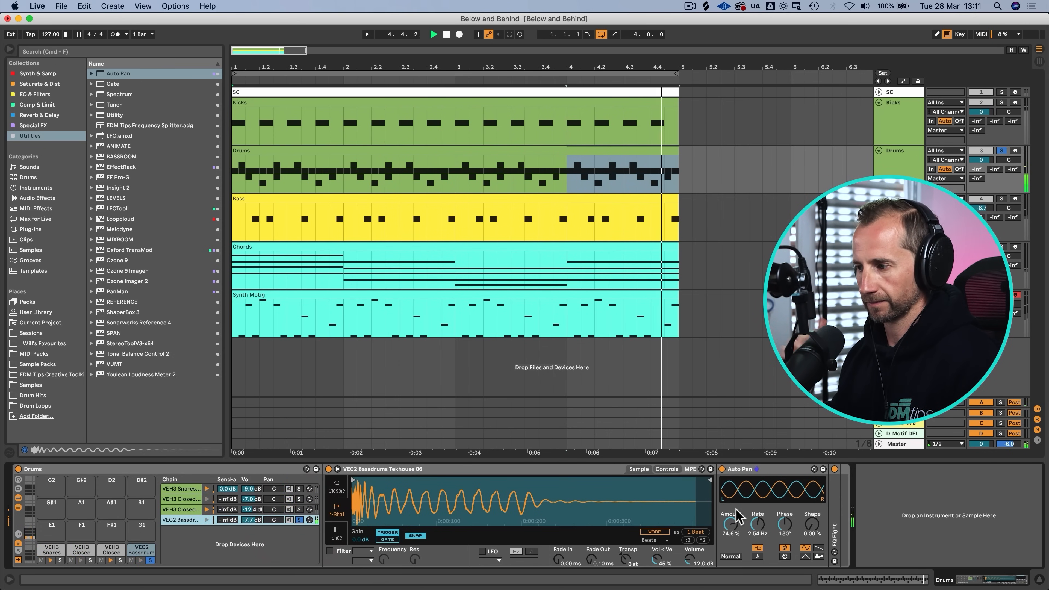
{"action": "left_click_drag", "start_coordinate": [730, 524], "coordinate": [730, 514]}
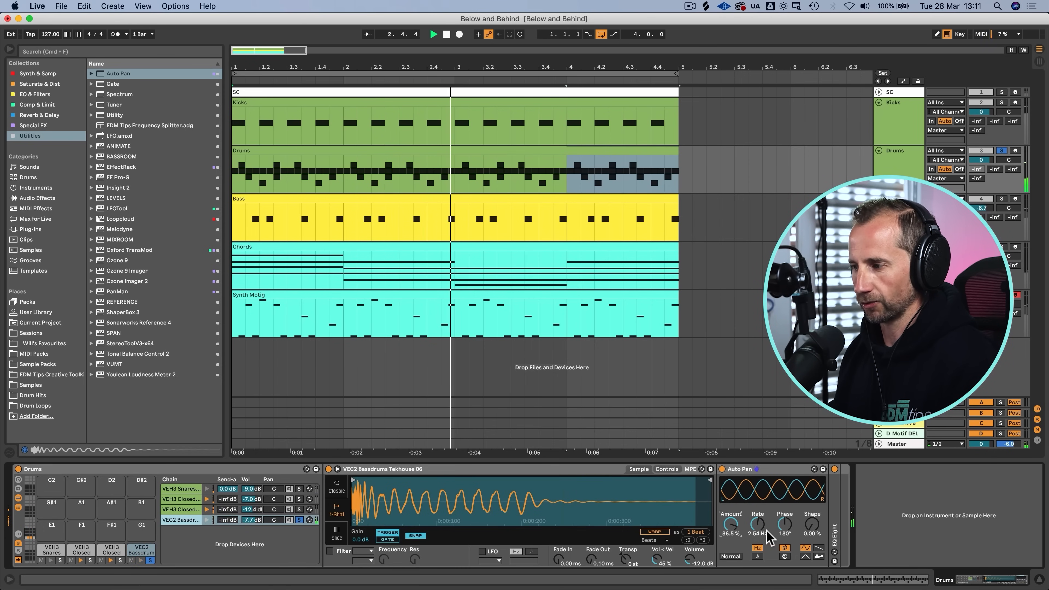
{"action": "left_click_drag", "start_coordinate": [766, 531], "coordinate": [730, 530]}
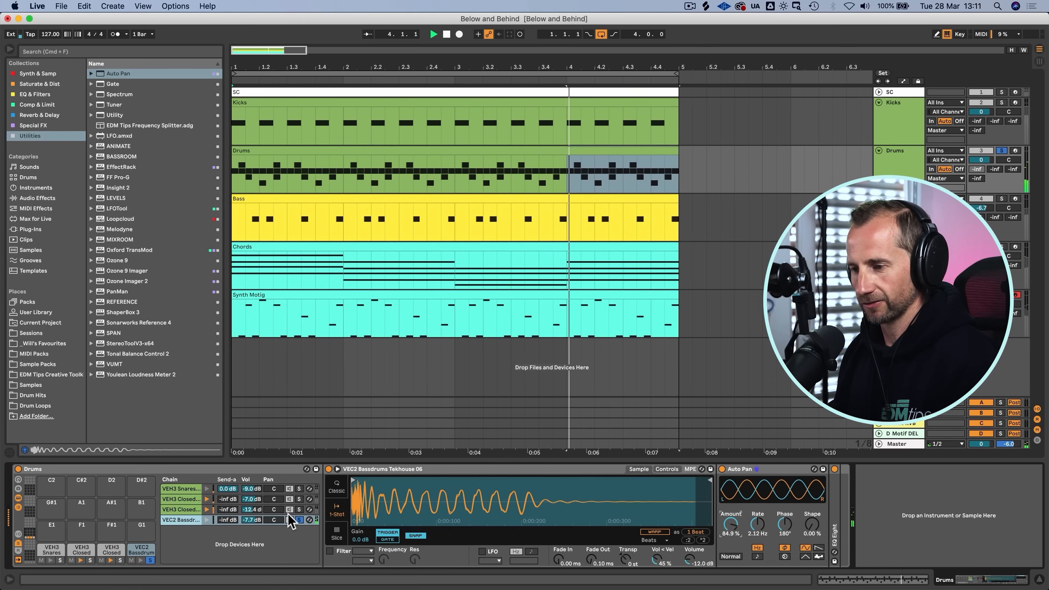
{"action": "left_click", "coordinate": [299, 520]}
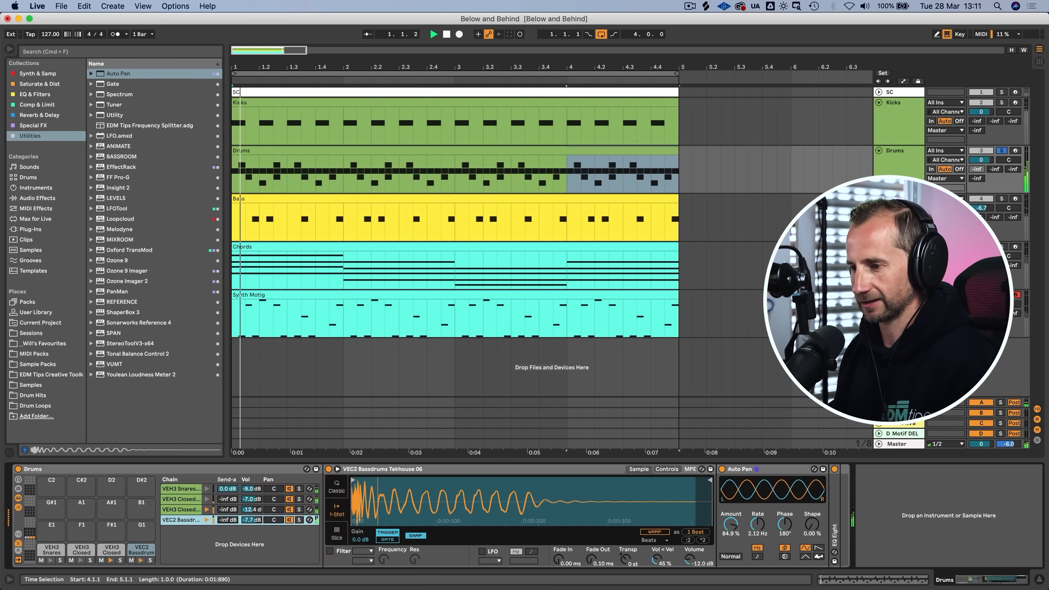
Step: Unsolo the Drums track and switch the Tekhouse kick sampler to Classic mode
{"action": "left_click", "coordinate": [1002, 151]}
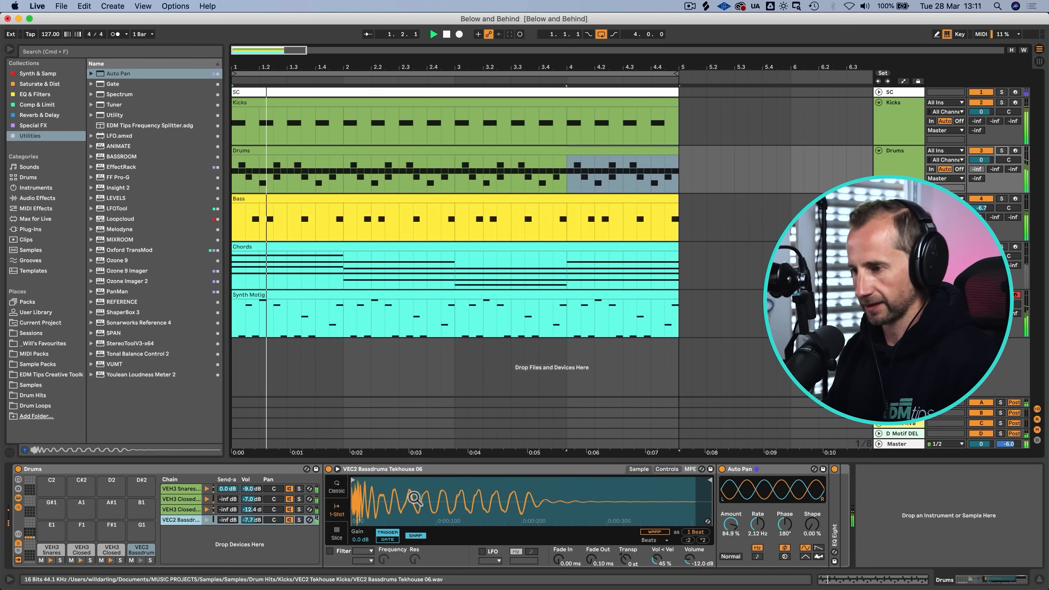
{"action": "left_click", "coordinate": [336, 488]}
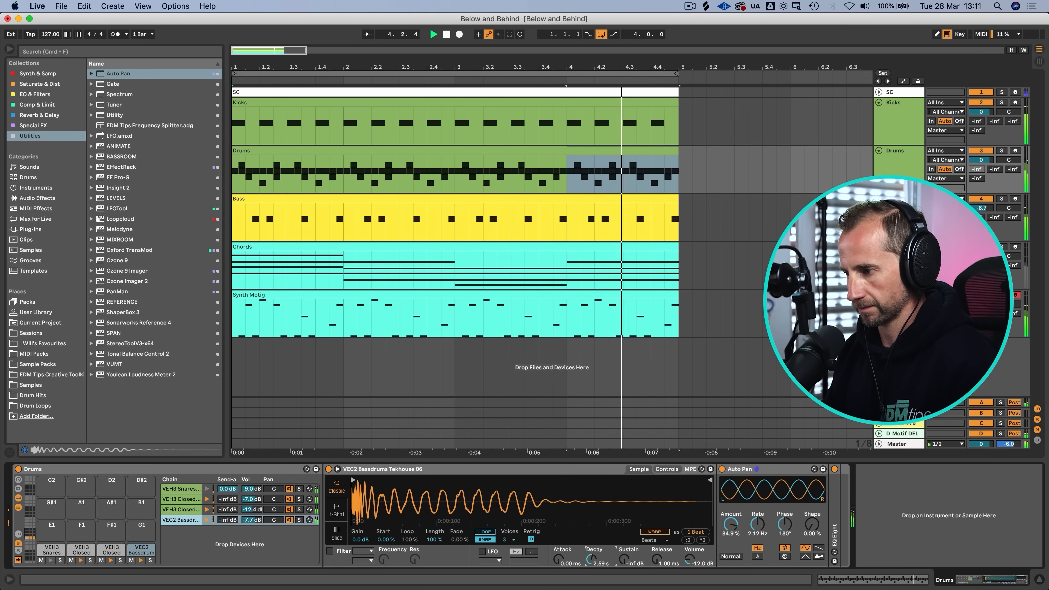
Step: Solo the Drums track and collapse the expanded Hi Hats (Closed) folders in the Drum Hits library
{"action": "left_click", "coordinate": [1002, 151]}
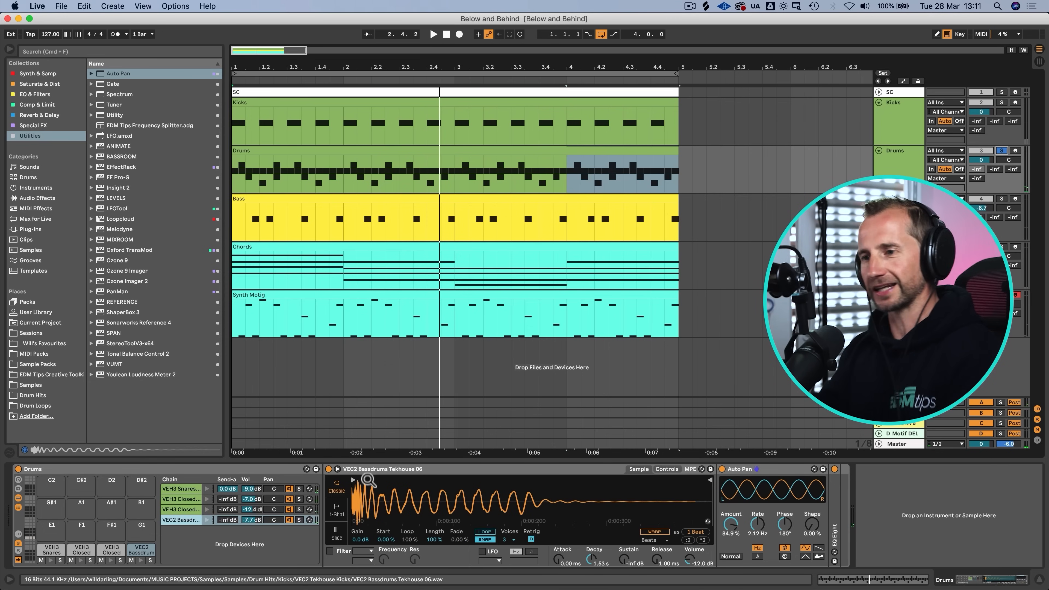
{"action": "left_click", "coordinate": [27, 395]}
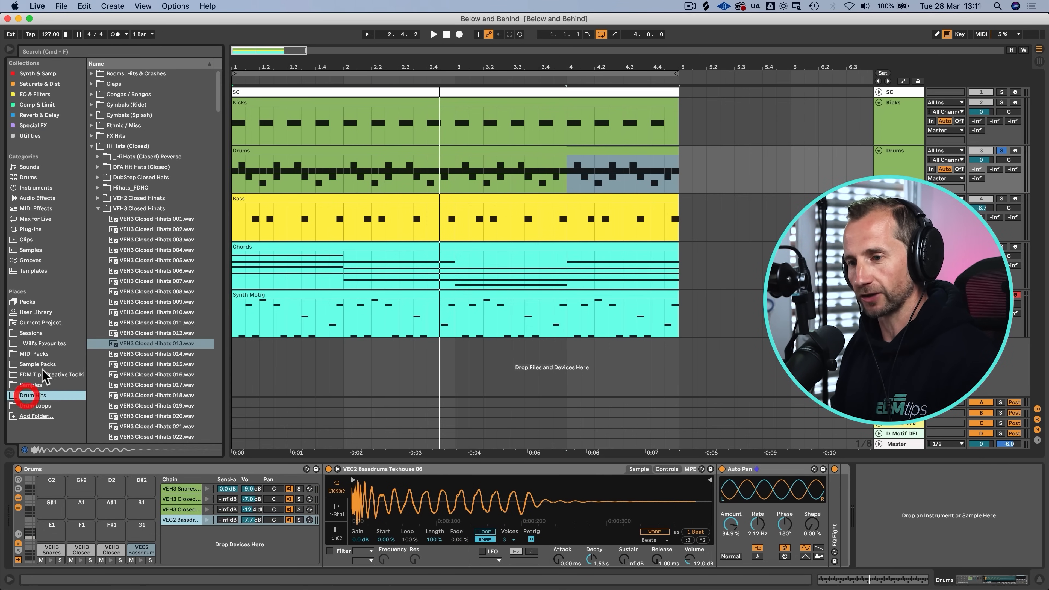
{"action": "key", "text": "Left"}
{"action": "key", "text": "Left"}
{"action": "key", "text": "Left"}
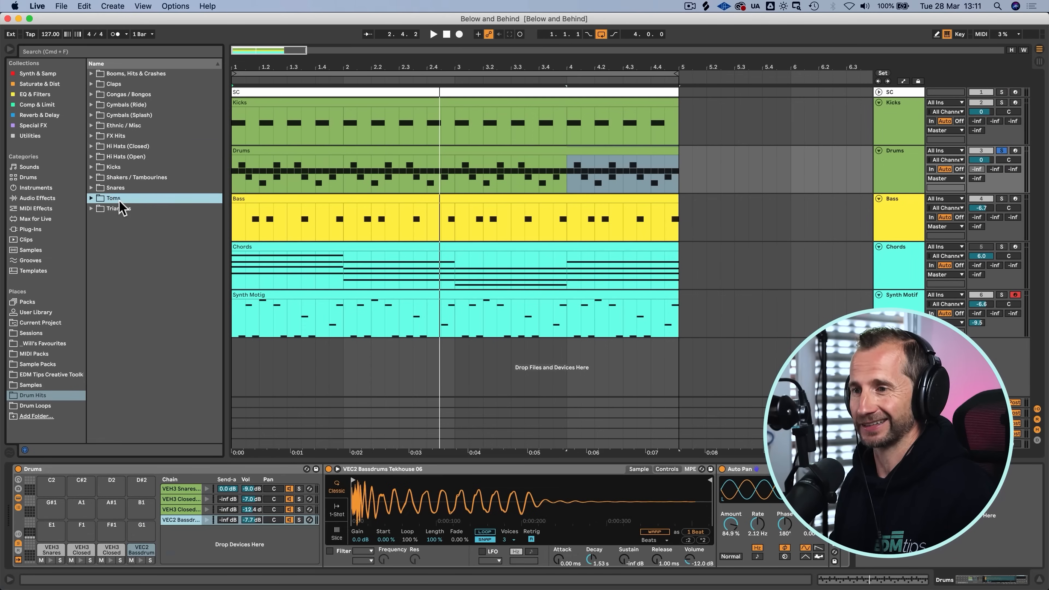
Step: Expand the Toms folder in the Drum Hits library and its VEH1 Tom subfolder
{"action": "left_click", "coordinate": [118, 200]}
{"action": "key", "text": "Up"}
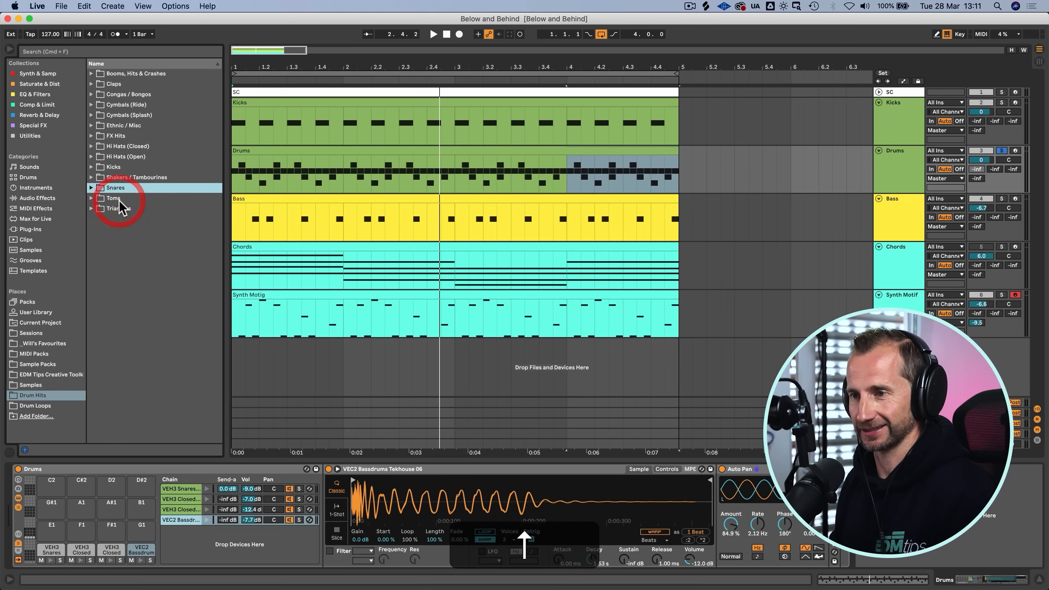
{"action": "key", "text": "Left"}
{"action": "left_click", "coordinate": [117, 200]}
{"action": "key", "text": "Up"}
{"action": "key", "text": "Down"}
{"action": "key", "text": "Right"}
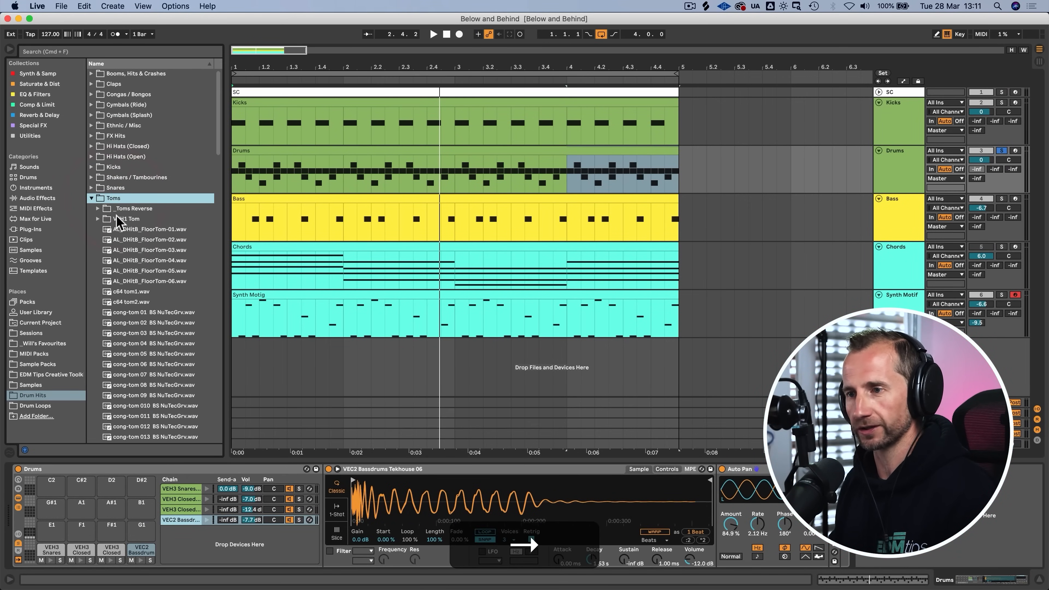
{"action": "left_click", "coordinate": [137, 219]}
{"action": "key", "text": "Right"}
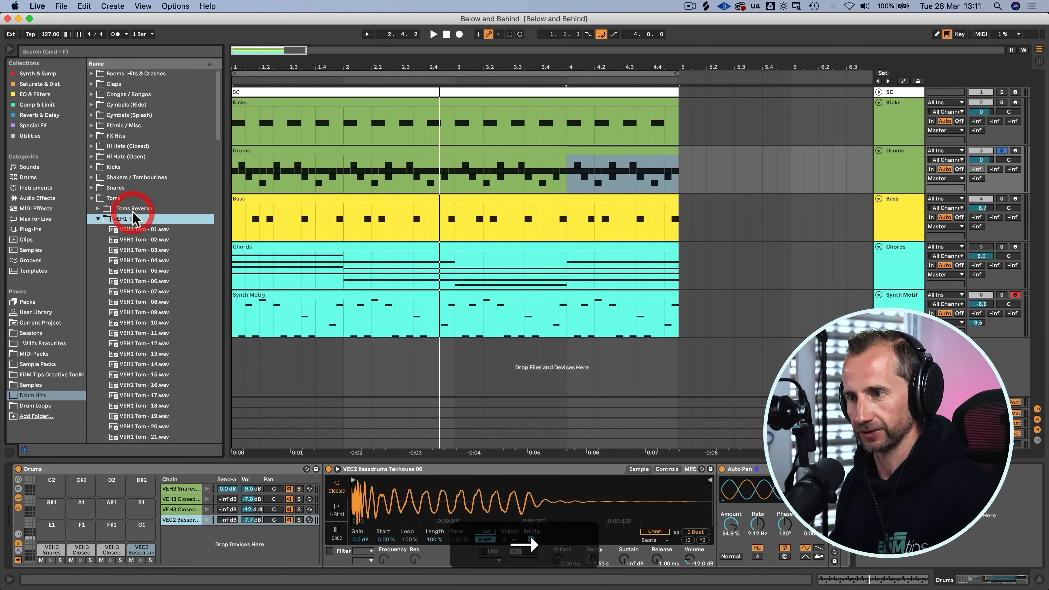
Step: Audition several VEH1 Tom samples and add VEH1 Tom - 05.wav to the Drums rack as a new chain
{"action": "left_click", "coordinate": [153, 364]}
{"action": "key", "text": "Up"}
{"action": "key", "text": "Up"}
{"action": "key", "text": "Up"}
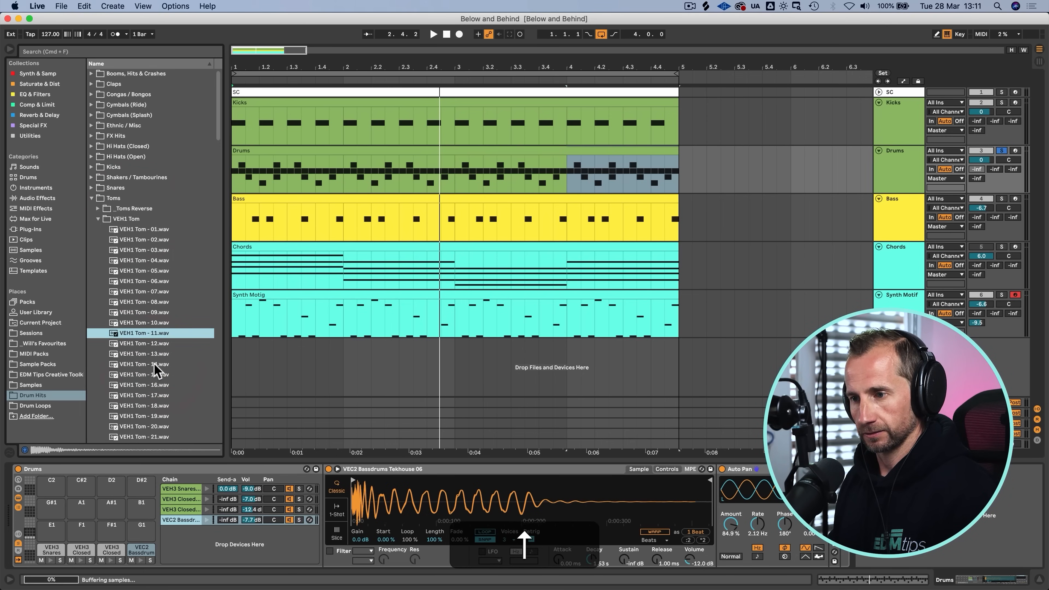
{"action": "left_click", "coordinate": [152, 251]}
{"action": "key", "text": "Up"}
{"action": "key", "text": "Up"}
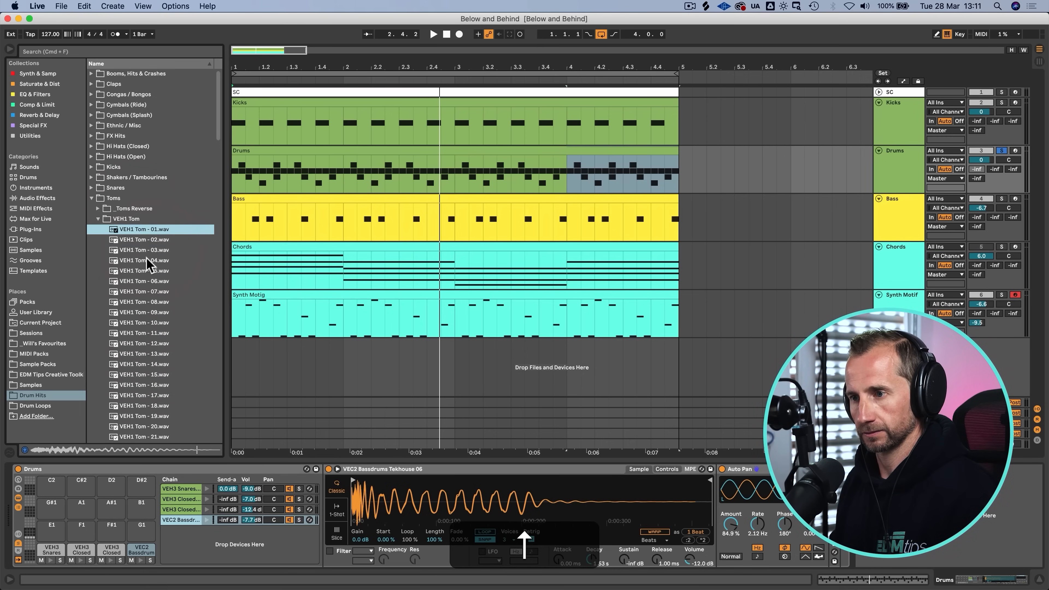
{"action": "left_click", "coordinate": [147, 260]}
{"action": "key", "text": "Down"}
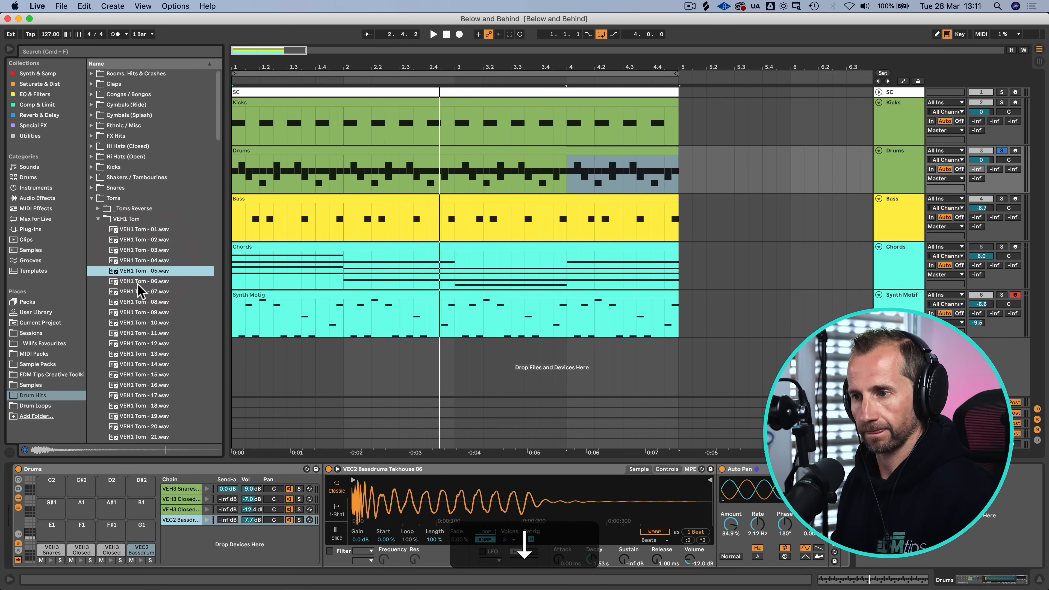
{"action": "left_click_drag", "start_coordinate": [142, 271], "coordinate": [174, 545]}
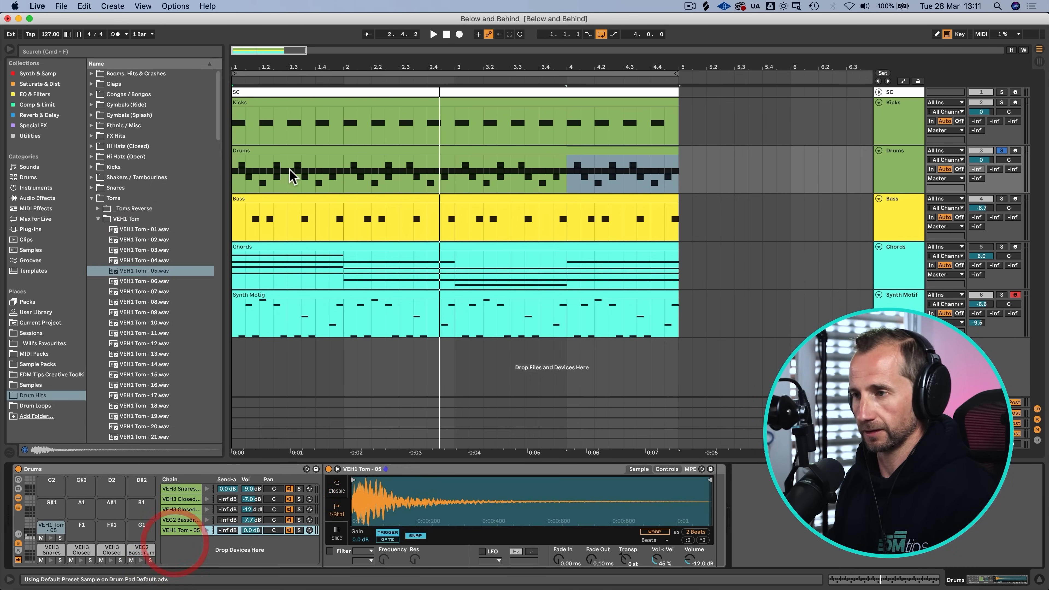
Step: Unsolo the Drums track and add a VEH1 Tom - 05 note at 1.4.4 in the Drums clip
{"action": "double_click", "coordinate": [282, 152]}
{"action": "key", "text": "space"}
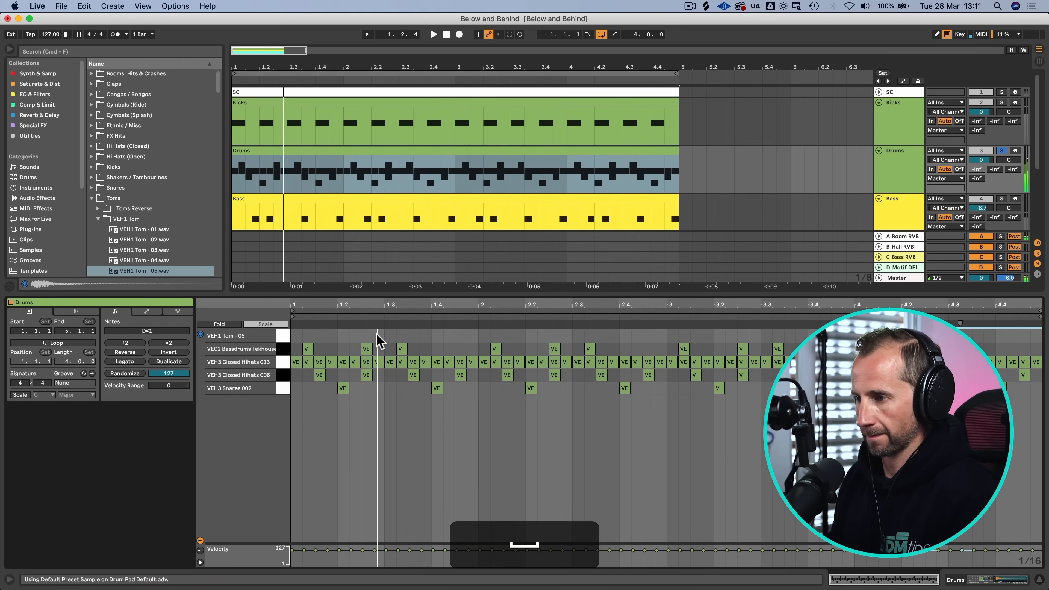
{"action": "left_click", "coordinate": [1002, 150]}
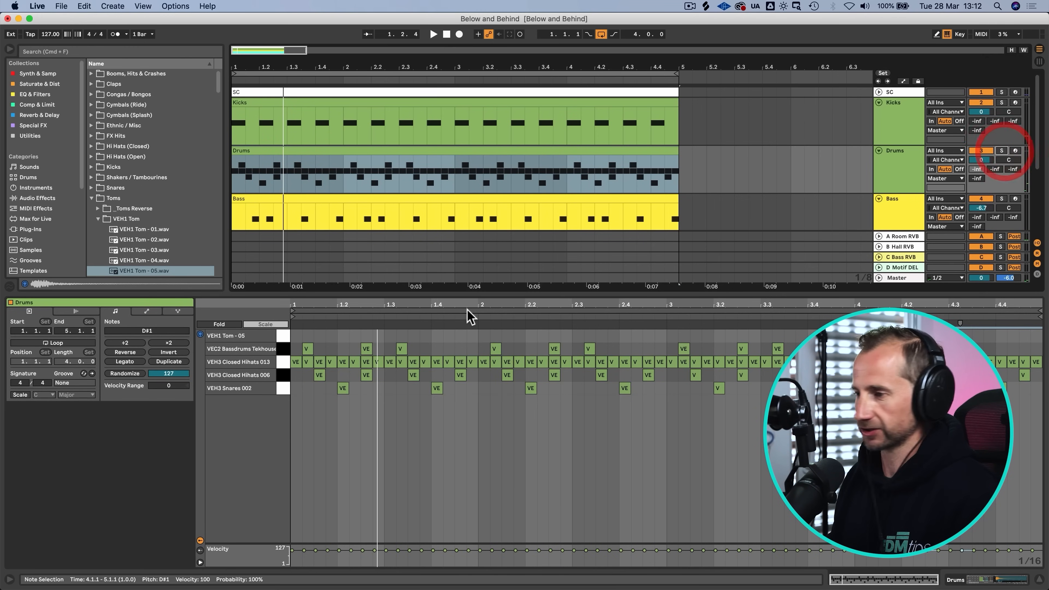
{"action": "double_click", "coordinate": [471, 335]}
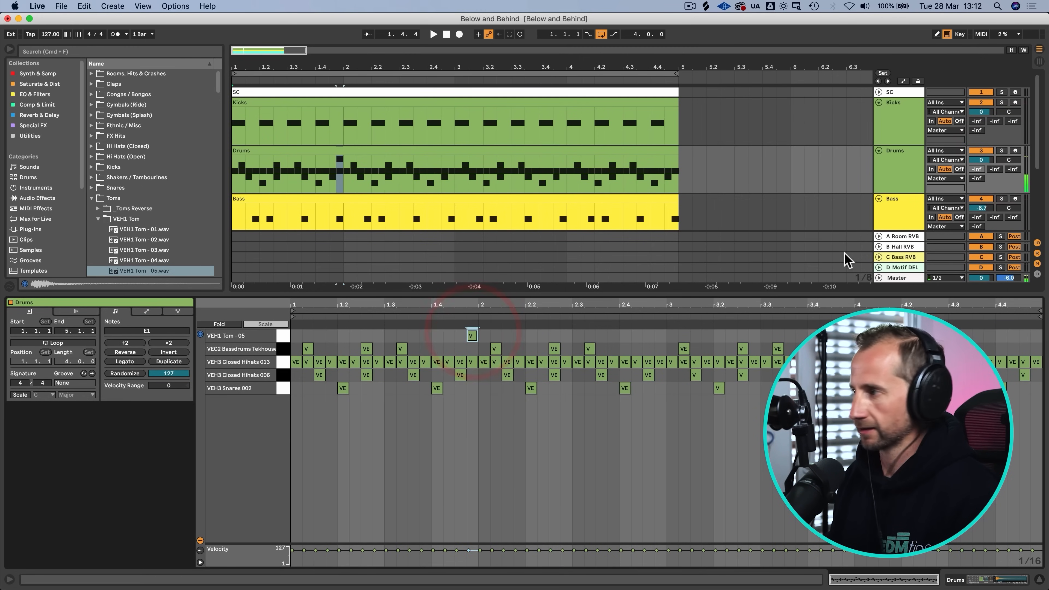
Step: Set the VEH1 Tom - 05 chain's volume to -10.0 dB and play the loop
{"action": "key", "text": "shift+Tab"}
{"action": "left_click_drag", "start_coordinate": [256, 533], "coordinate": [256, 554]}
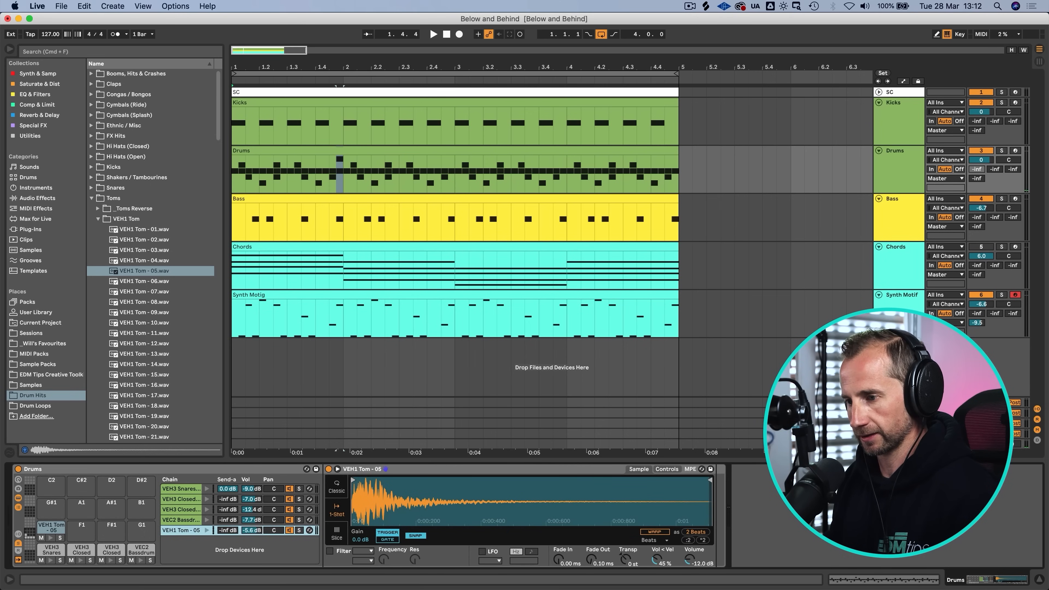
{"action": "key", "text": "space"}
{"action": "key", "text": "space"}
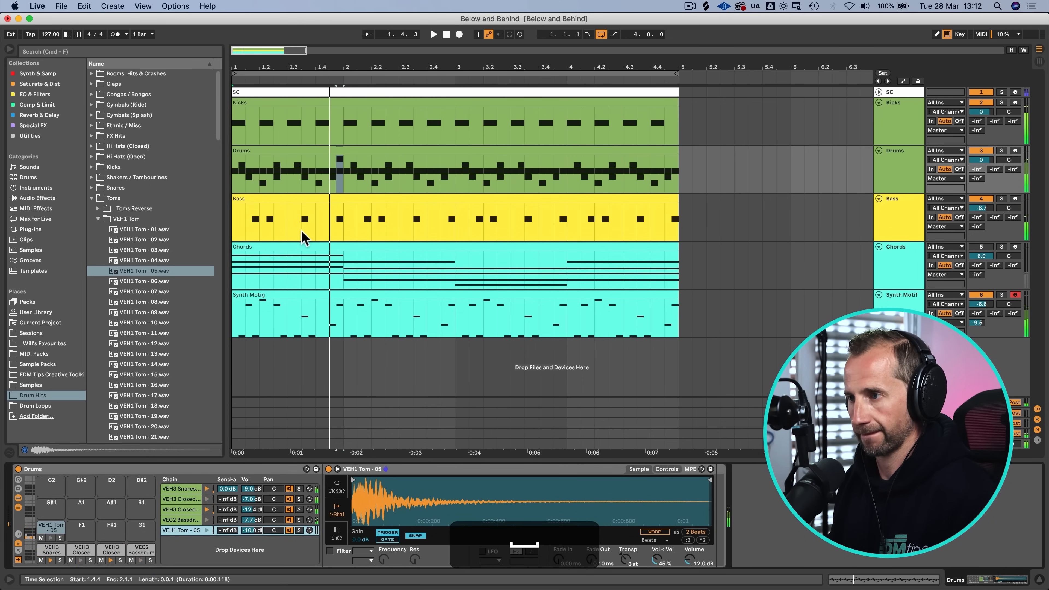
Step: Move the VEH1 Tom - 05 note in the Drums clip to 1.3.4 and play the loop to check it
{"action": "double_click", "coordinate": [329, 153]}
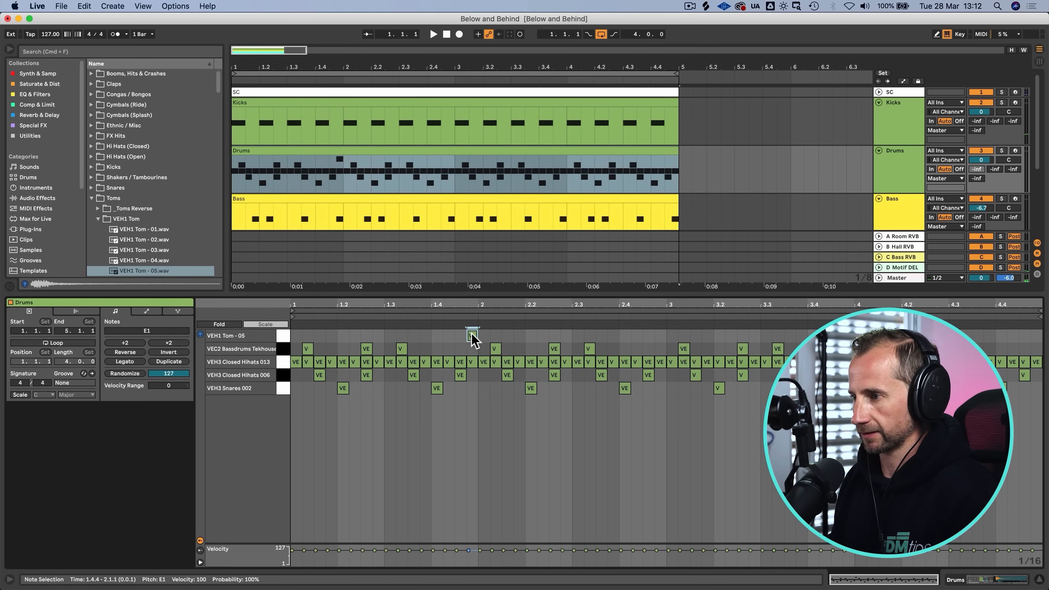
{"action": "left_click_drag", "start_coordinate": [474, 336], "coordinate": [426, 339]}
{"action": "key", "text": "space"}
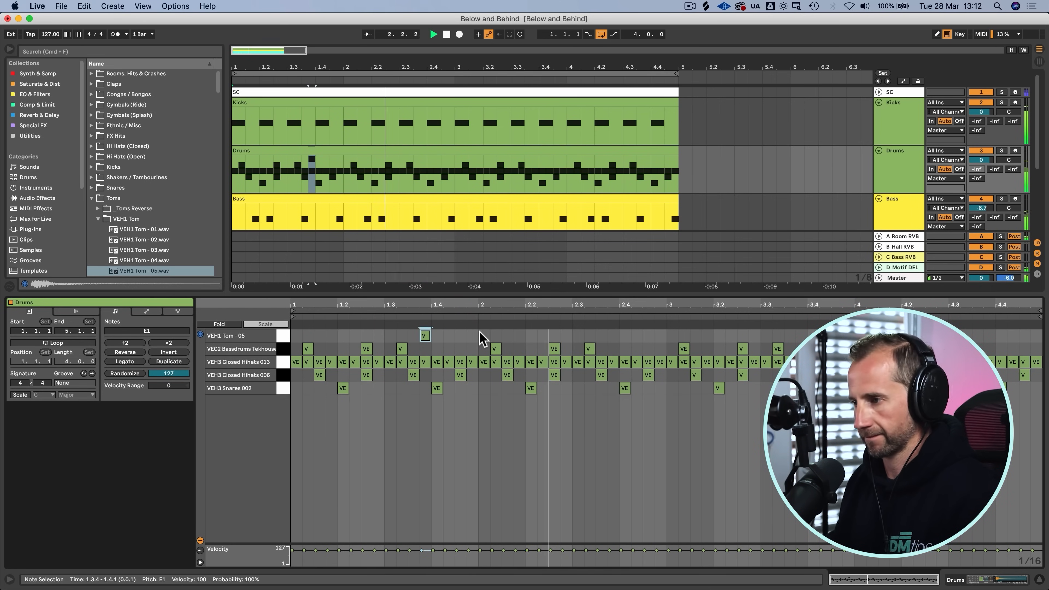
{"action": "key", "text": "space"}
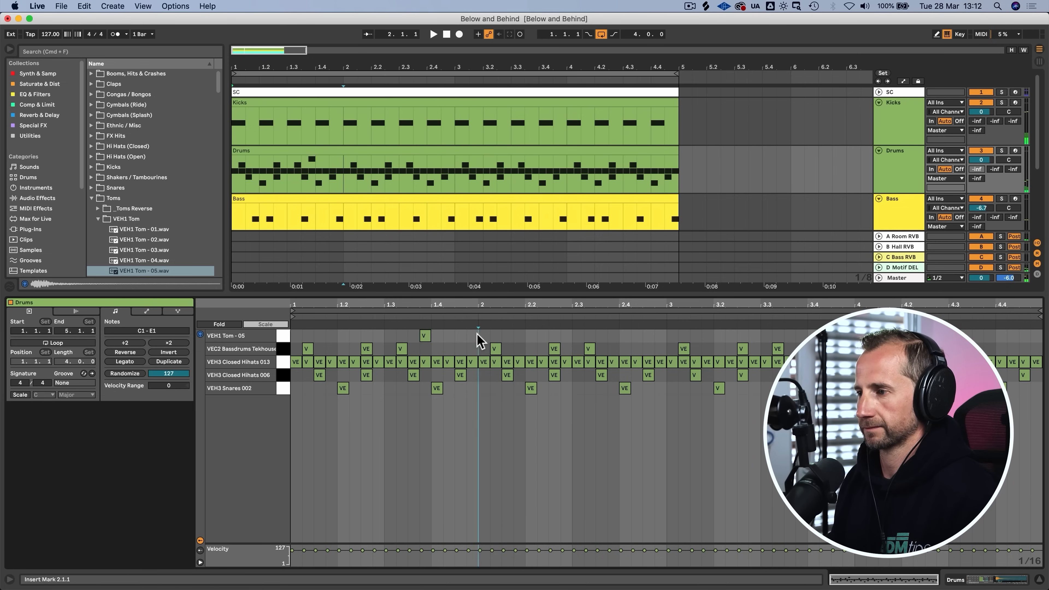
Step: Duplicate the first bar of the VEH1 Tom - 05 lane into bars 2, 3 and 4 of the Drums clip
{"action": "left_click_drag", "start_coordinate": [480, 334], "coordinate": [318, 332]}
{"action": "key", "text": "super+d"}
{"action": "key", "text": "super+d"}
{"action": "key", "text": "super+d"}
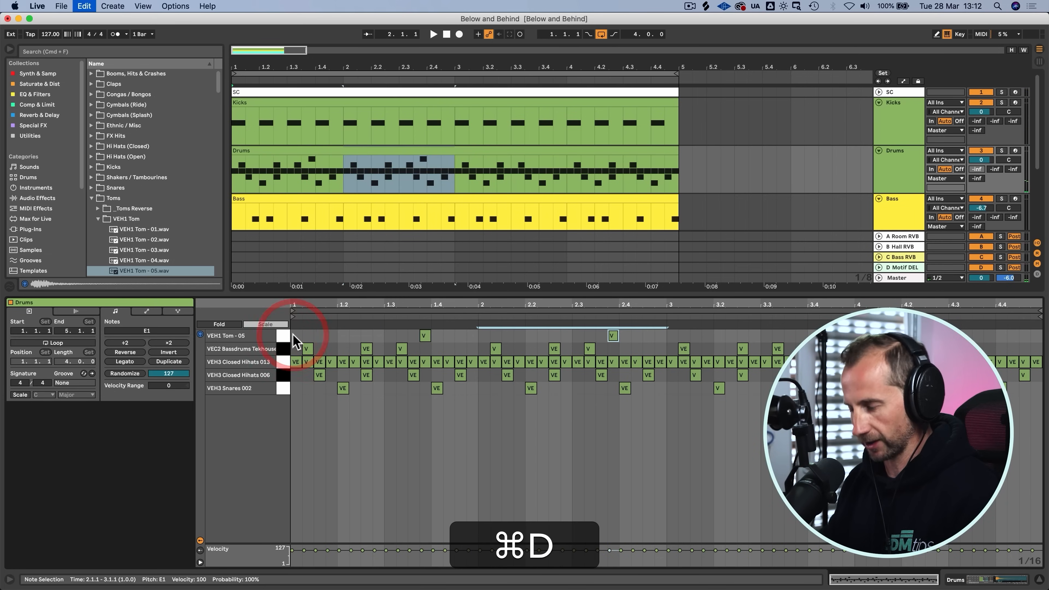
Step: Set the VEH1 Tom - 05 chain's volume to -14.3 dB during playback and save the project
{"action": "key", "text": "shift+super+Tab"}
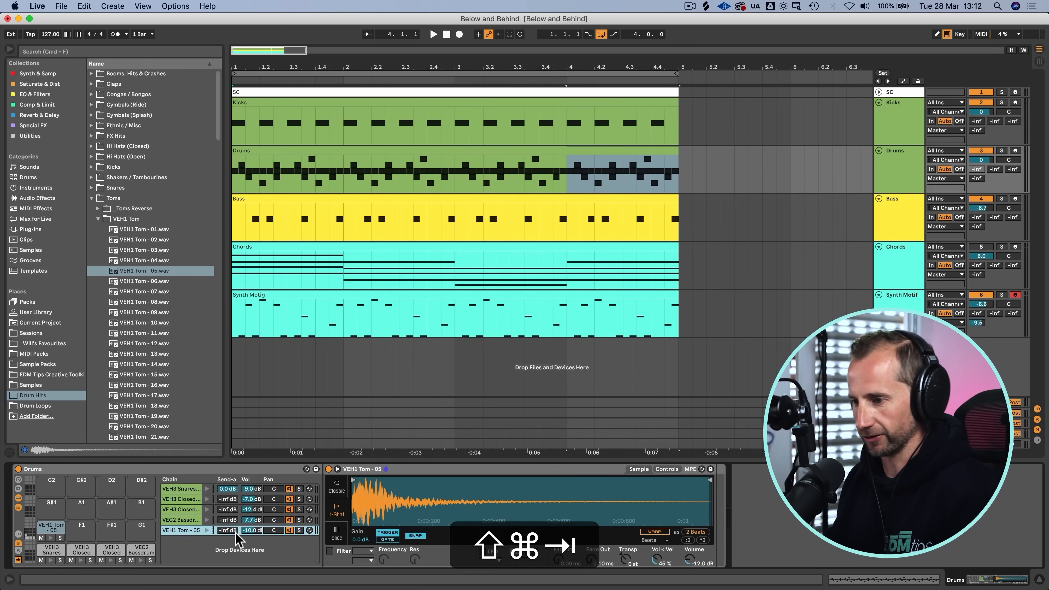
{"action": "key", "text": "space"}
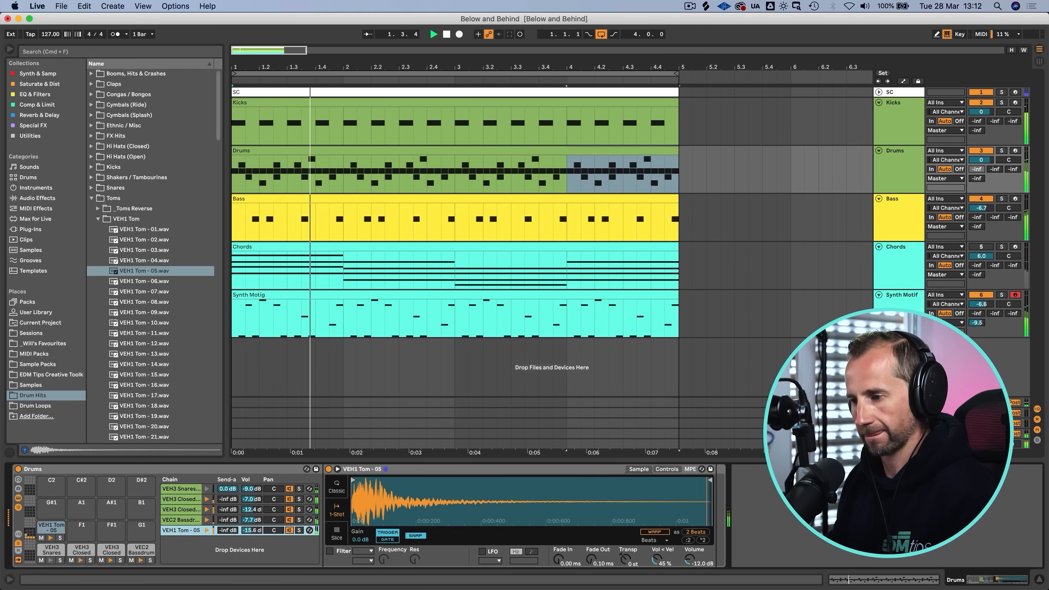
{"action": "left_click_drag", "start_coordinate": [250, 531], "coordinate": [251, 541]}
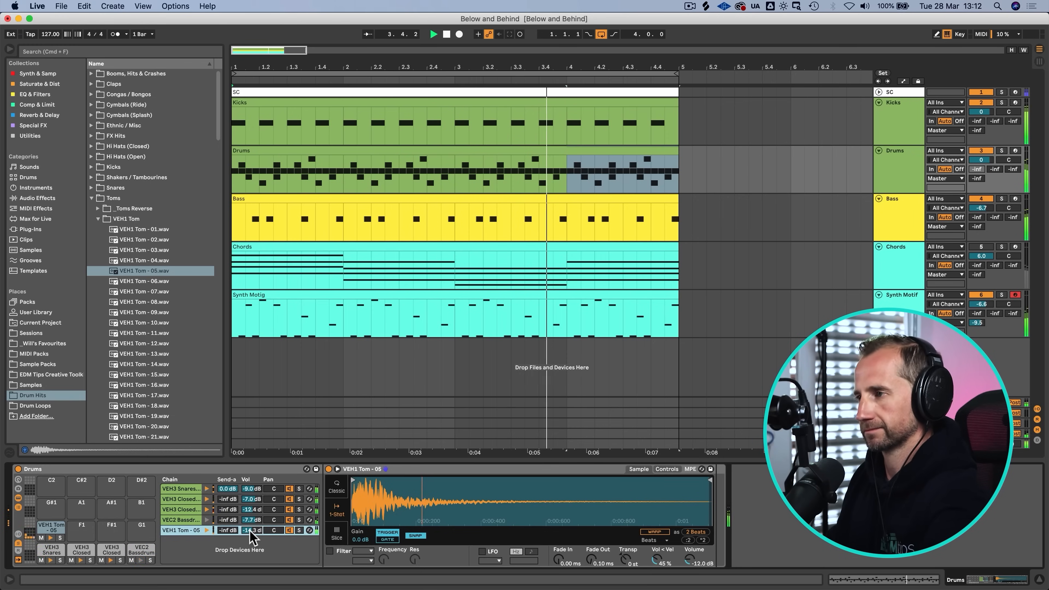
{"action": "left_click", "coordinate": [900, 139]}
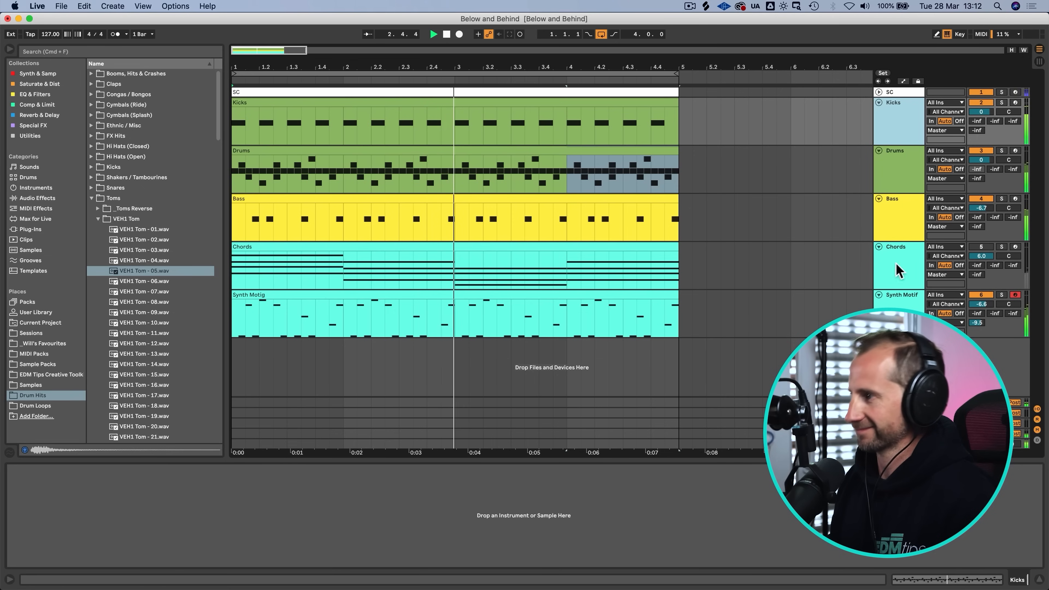
{"action": "key", "text": "super+s"}
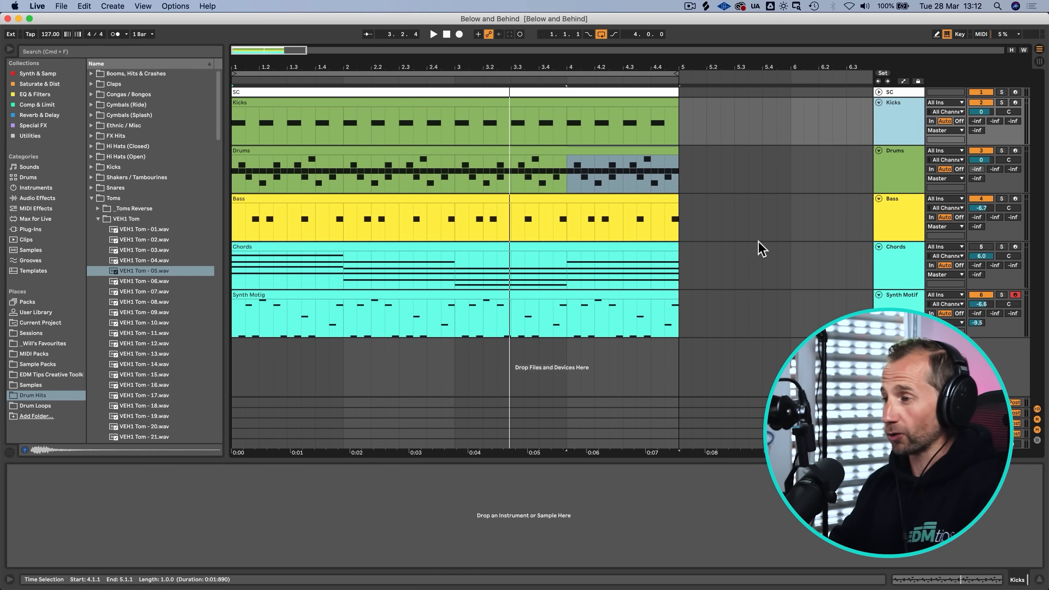
Step: Solo Drums and set Send A to -2.8 dB on the first VEH3 Closed Hihats chain and -4.0 dB on Closed Hihats 013
{"action": "left_click", "coordinate": [919, 169]}
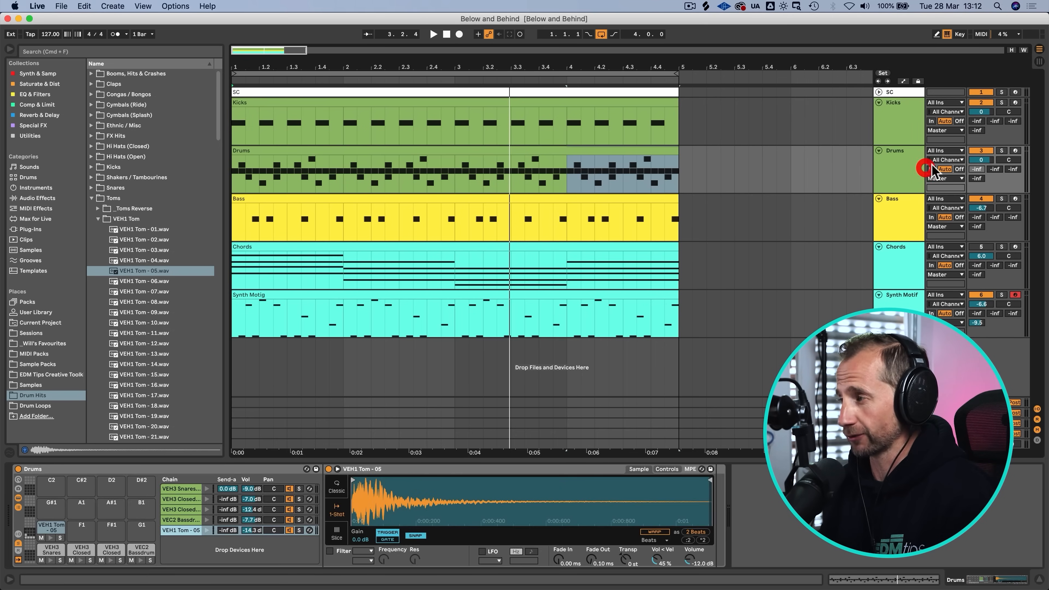
{"action": "left_click", "coordinate": [1002, 151]}
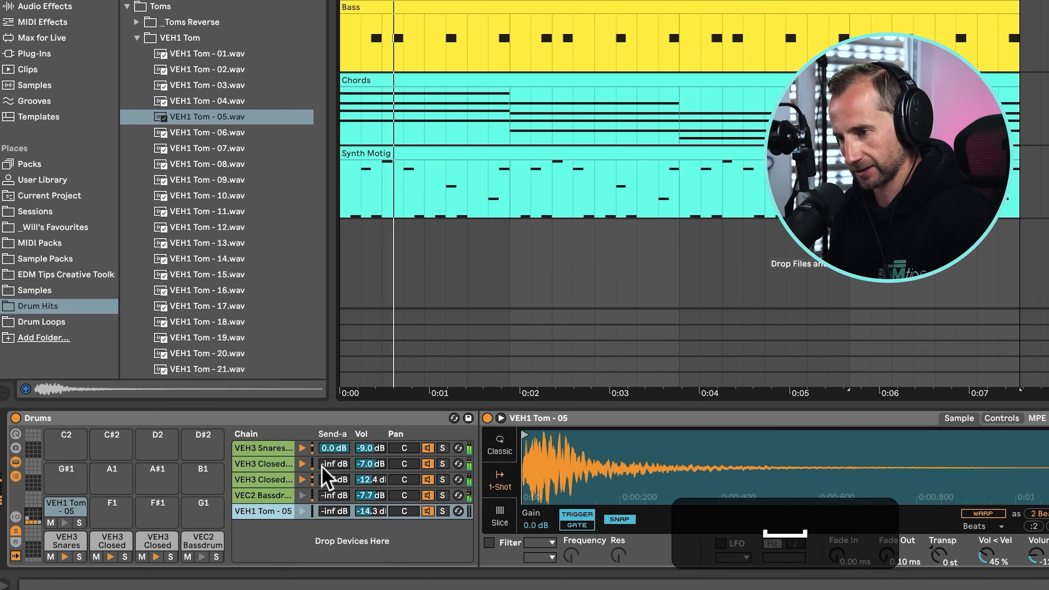
{"action": "left_click", "coordinate": [186, 501]}
{"action": "mouse_move", "coordinate": [335, 464]}
{"action": "left_mouse_down"}
{"action": "mouse_move", "coordinate": [334, 442]}
{"action": "mouse_move", "coordinate": [336, 472]}
{"action": "left_mouse_up"}
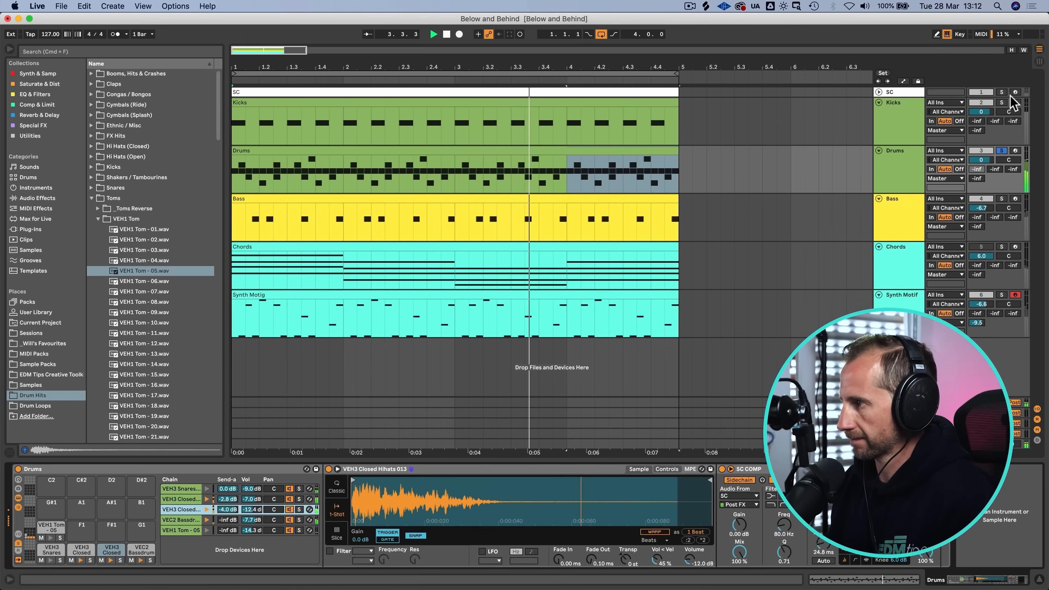
Step: Unsolo the Drums track, select the Synth Motif track and save the project
{"action": "left_click", "coordinate": [1001, 151]}
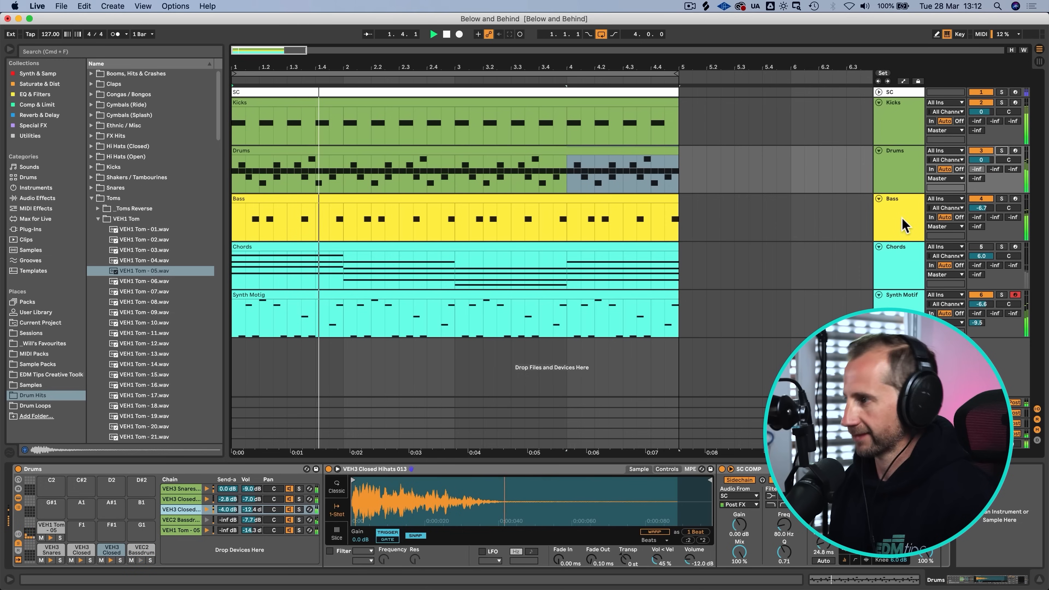
{"action": "left_click", "coordinate": [893, 276]}
{"action": "left_click", "coordinate": [895, 296]}
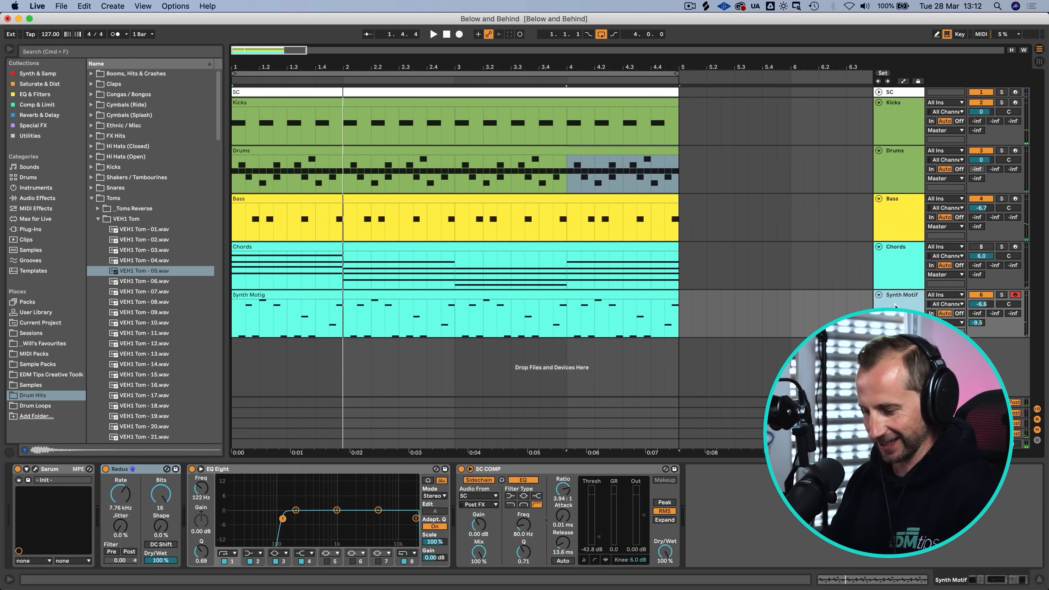
{"action": "key", "text": "super+s"}
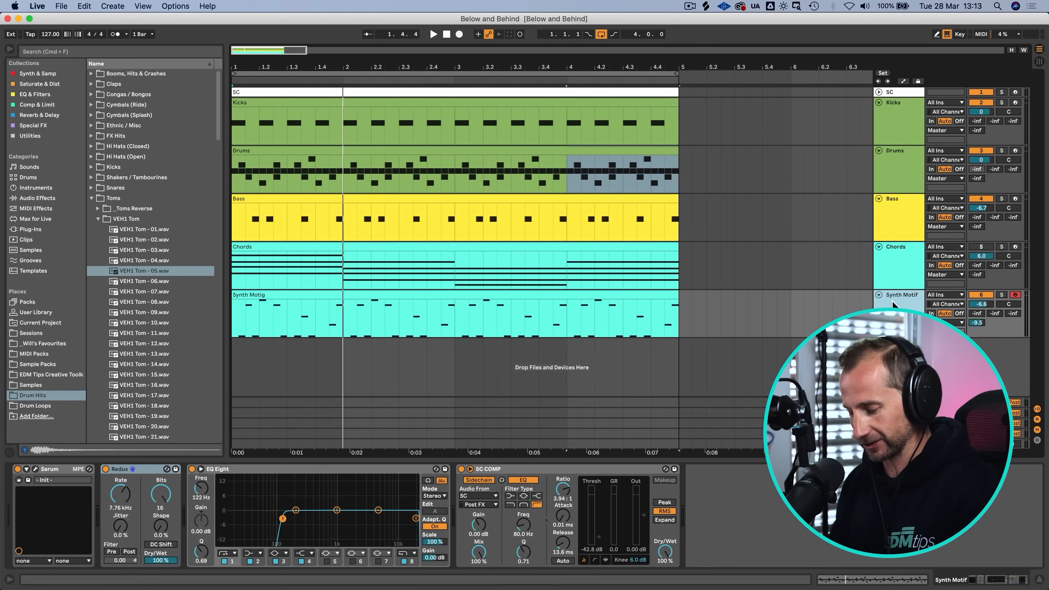
Step: Insert a new MIDI track below Chords and name it Synth Stabs
{"action": "left_click", "coordinate": [894, 278]}
{"action": "key", "text": "super+shift+t"}
{"action": "left_click", "coordinate": [895, 305]}
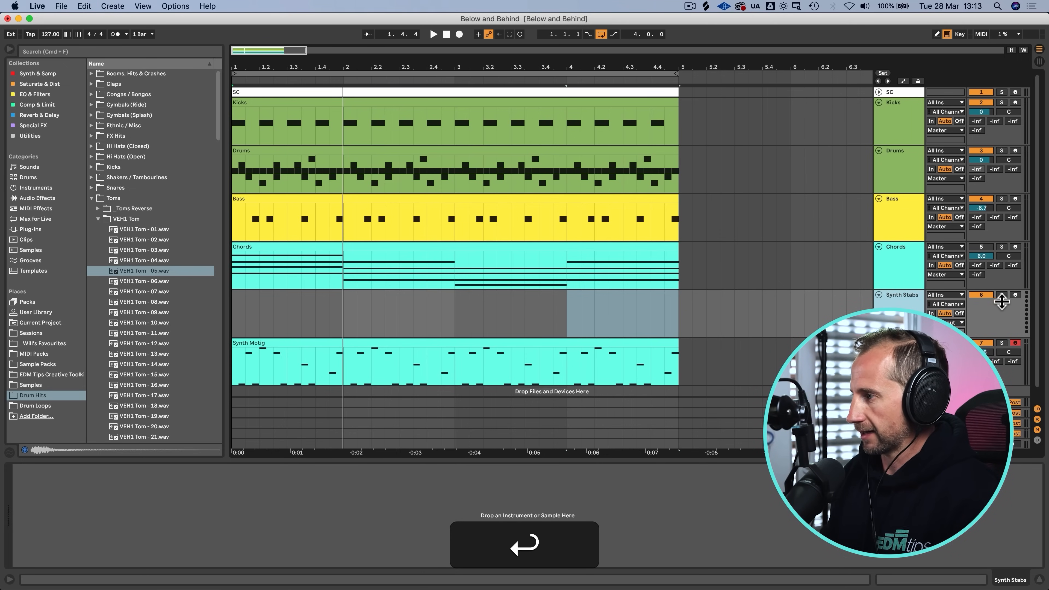
{"action": "left_click", "coordinate": [1002, 298]}
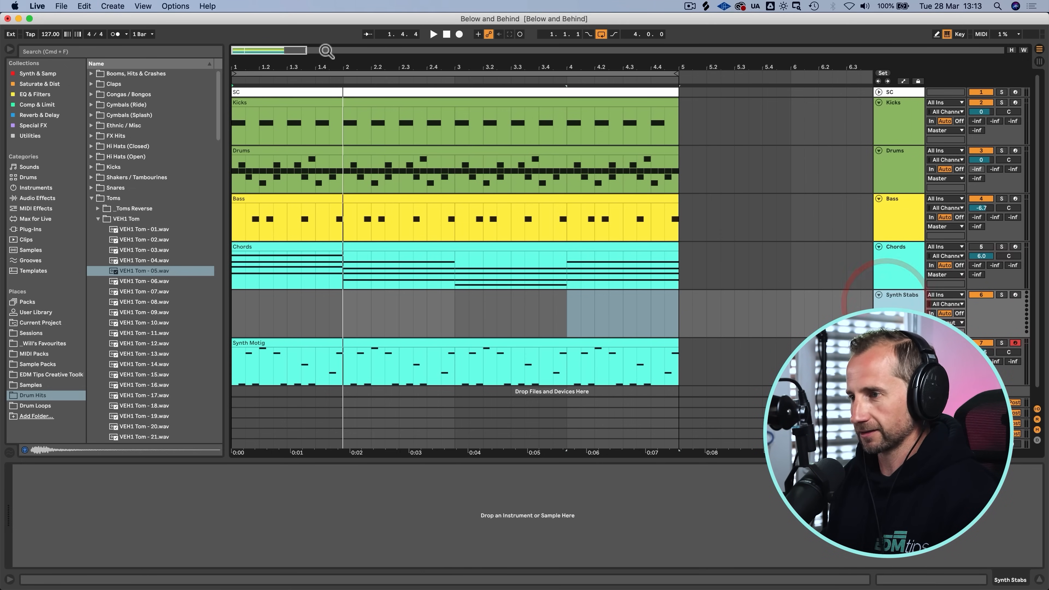
Step: Copy the four-bar Chords clip onto the Synth Stabs track starting at bar 5
{"action": "left_click_drag", "start_coordinate": [326, 65], "coordinate": [262, 67]}
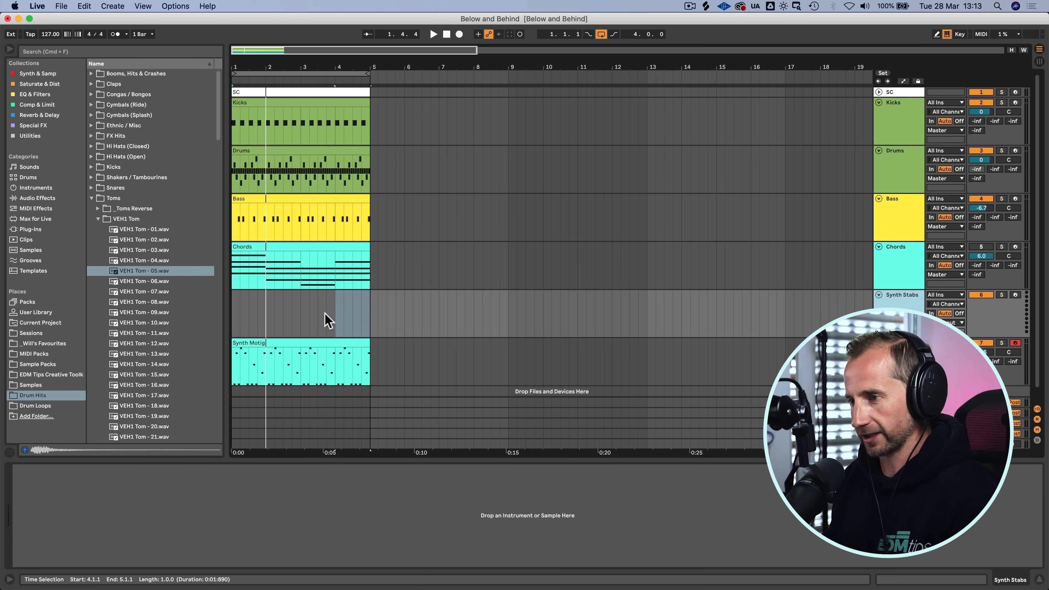
{"action": "scroll", "coordinate": [333, 306], "scroll_direction": "down", "scroll_amount": 1}
{"action": "left_click", "coordinate": [260, 234]}
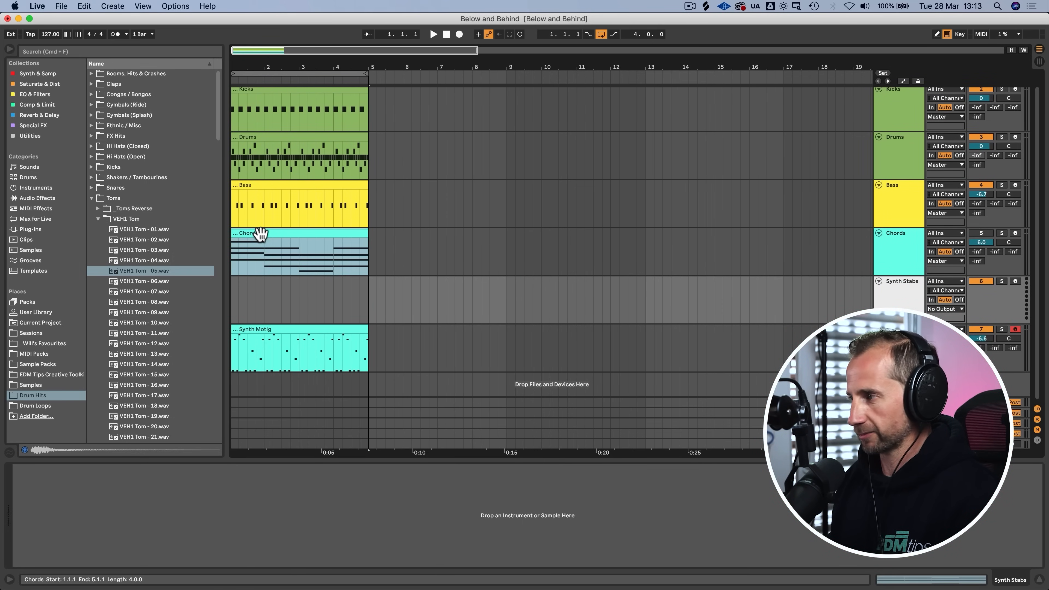
{"action": "key", "text": "alt"}
{"action": "left_click_drag", "start_coordinate": [260, 234], "coordinate": [403, 290]}
{"action": "left_click", "coordinate": [895, 313]}
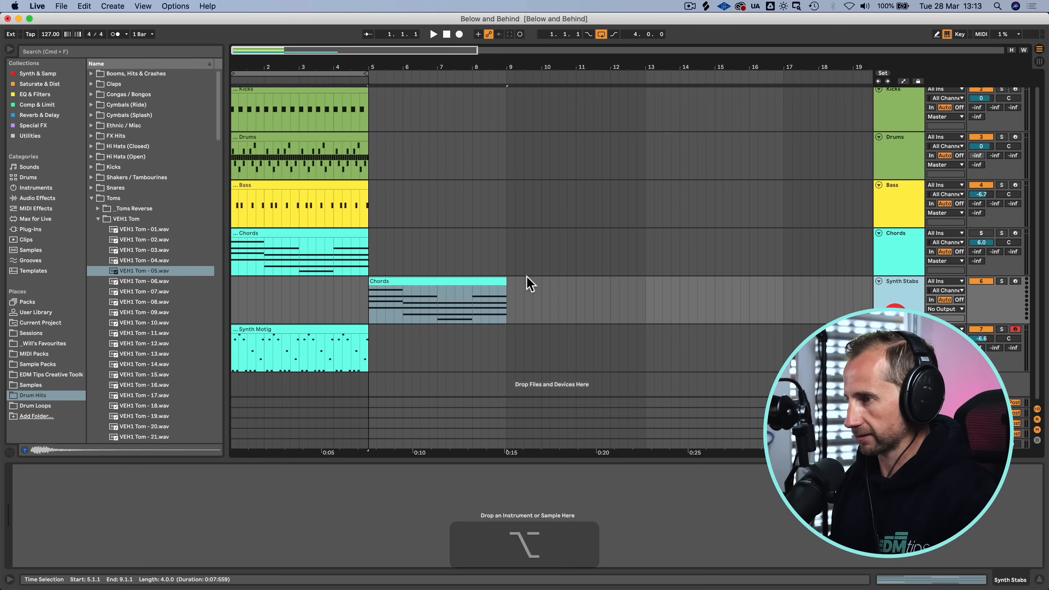
Step: Load Serum from the Synth & Samp collection onto the Synth Stabs track and close its plug-in window
{"action": "left_click", "coordinate": [435, 280]}
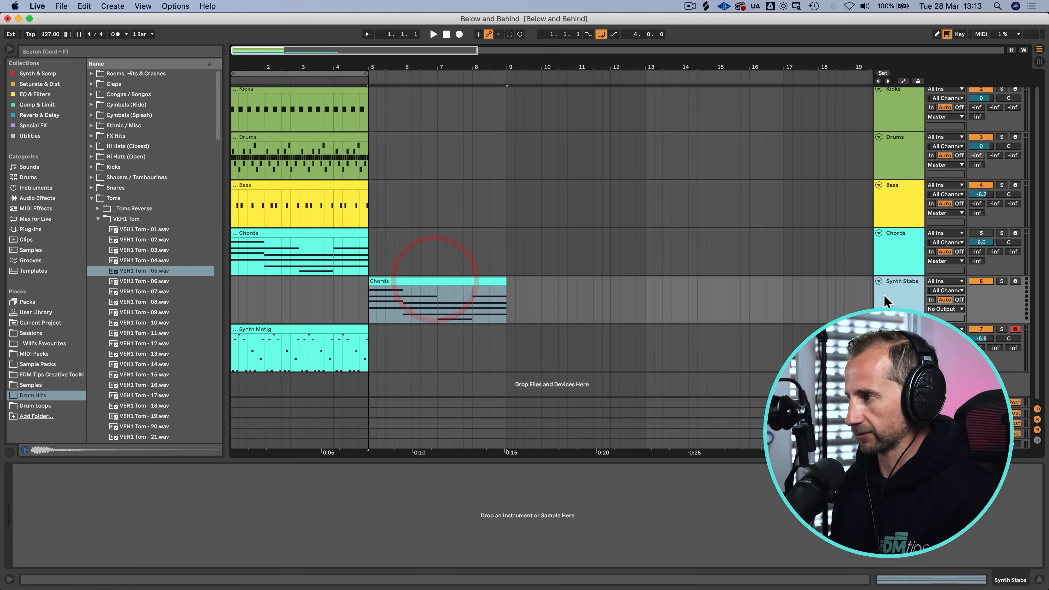
{"action": "left_click", "coordinate": [21, 73]}
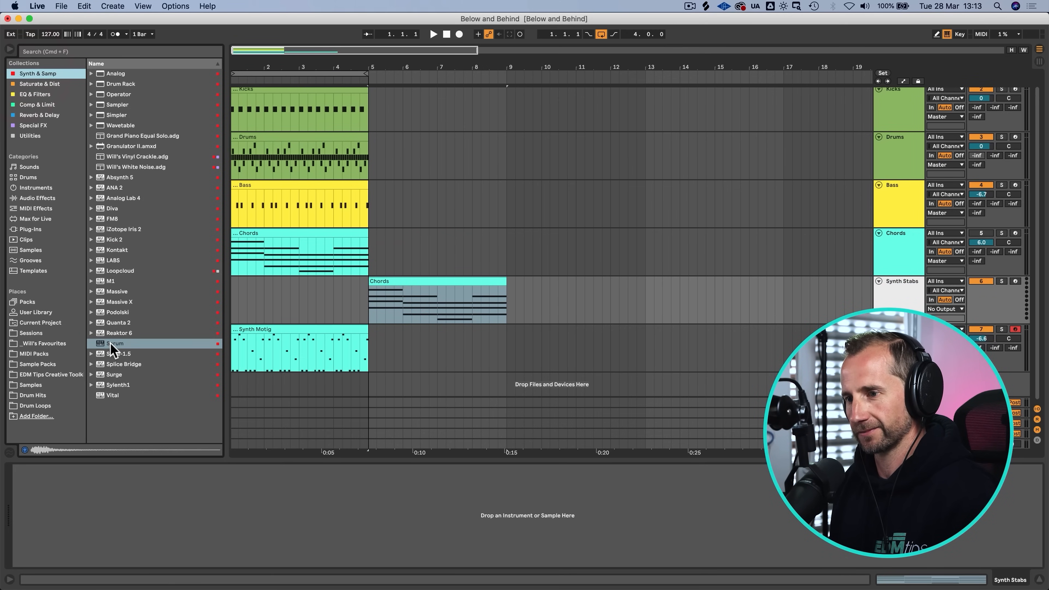
{"action": "left_click_drag", "start_coordinate": [111, 346], "coordinate": [397, 337]}
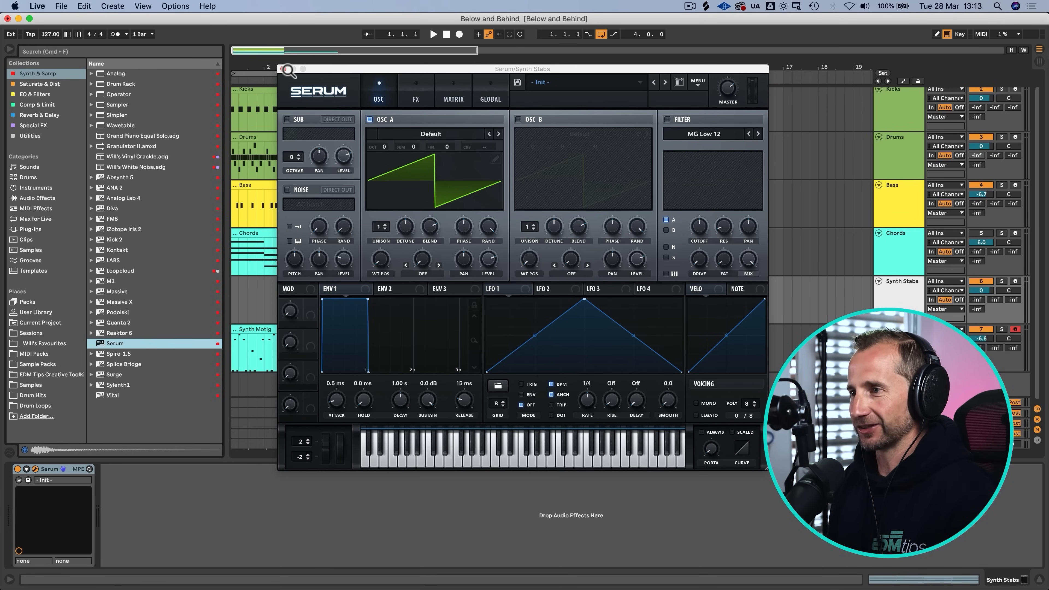
{"action": "left_click", "coordinate": [285, 69]}
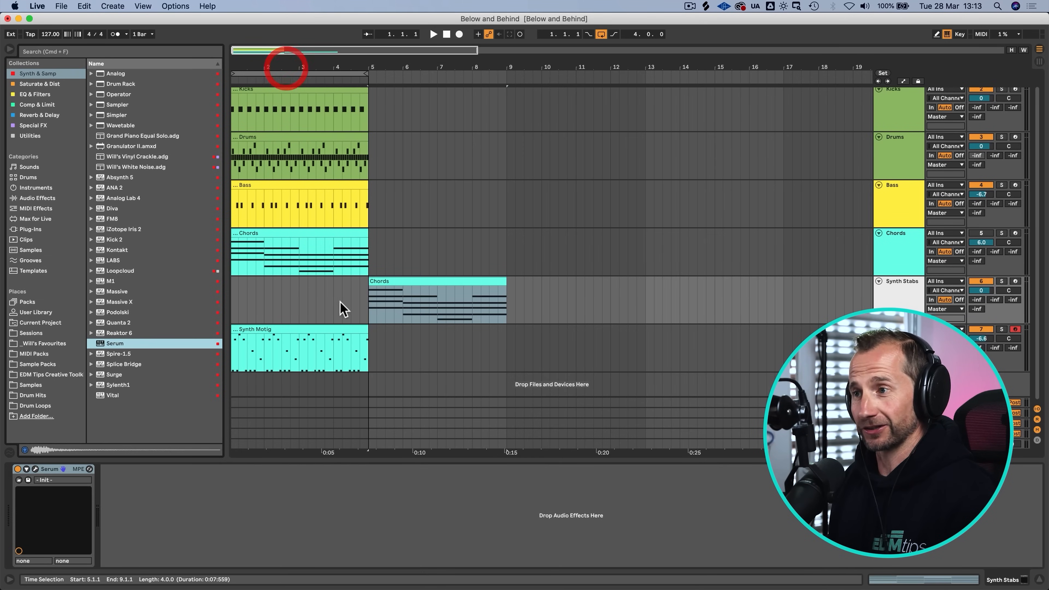
Step: Loop the copied Chords clip from bar 5 to bar 9, lower the Synth Stabs volume to -16.7 dB and play it briefly
{"action": "left_click_drag", "start_coordinate": [364, 301], "coordinate": [514, 300]}
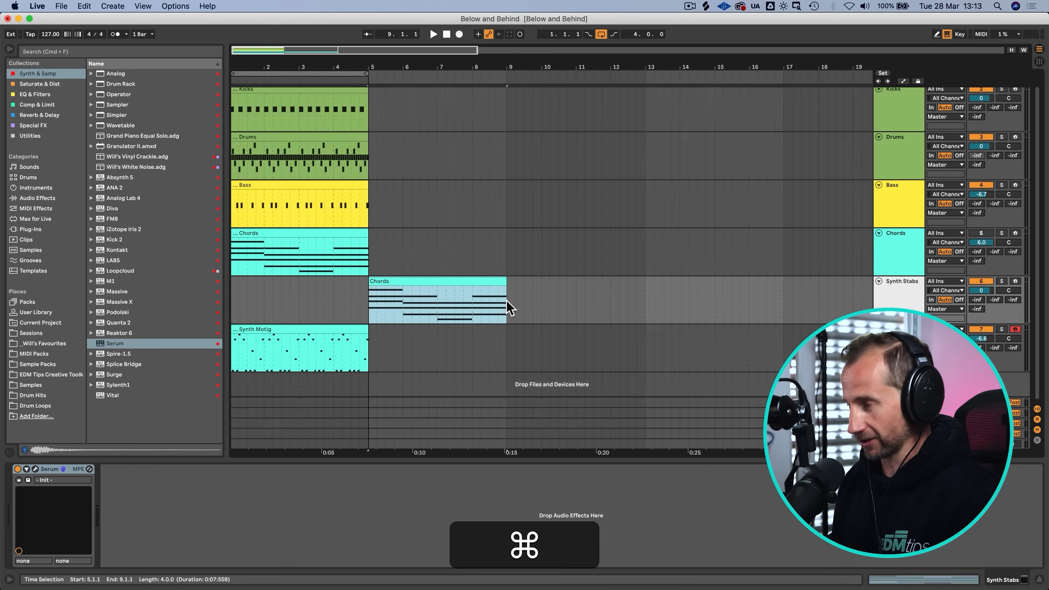
{"action": "left_click", "coordinate": [505, 301]}
{"action": "key", "text": "super+l"}
{"action": "left_click_drag", "start_coordinate": [977, 294], "coordinate": [977, 319]}
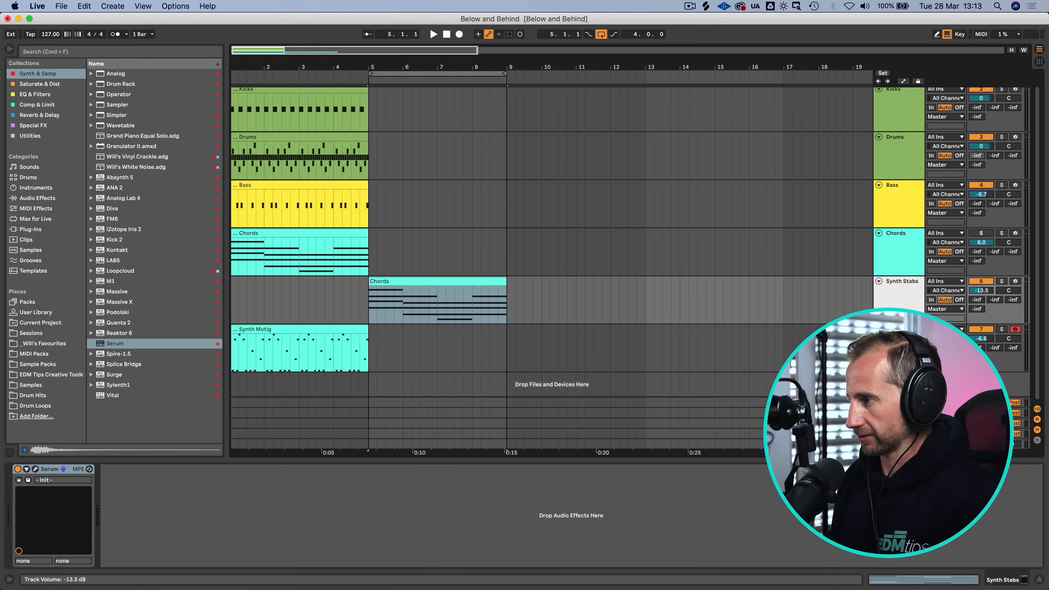
{"action": "key", "text": "space"}
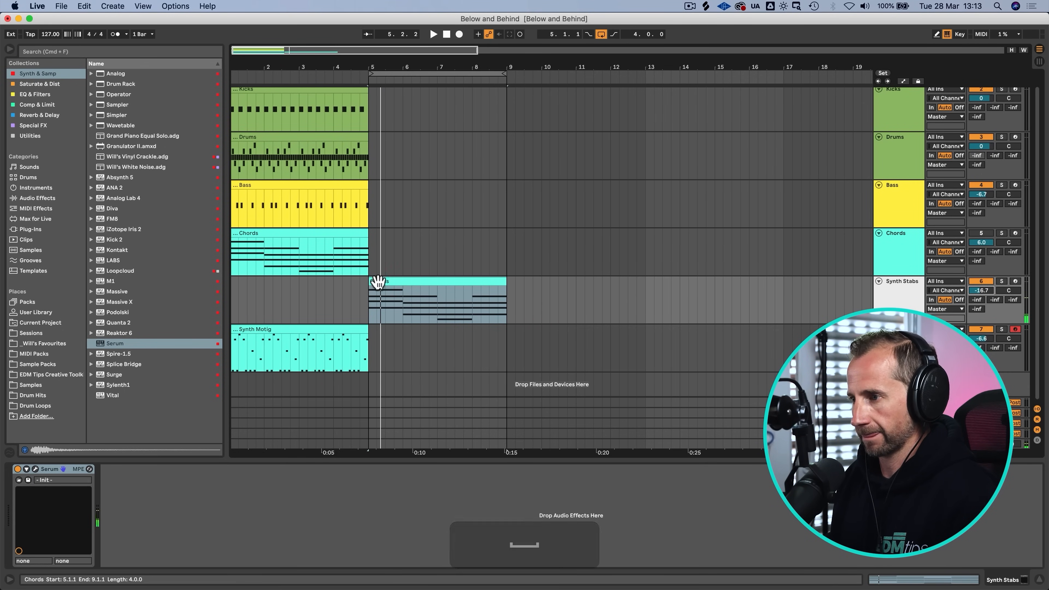
{"action": "key", "text": "space"}
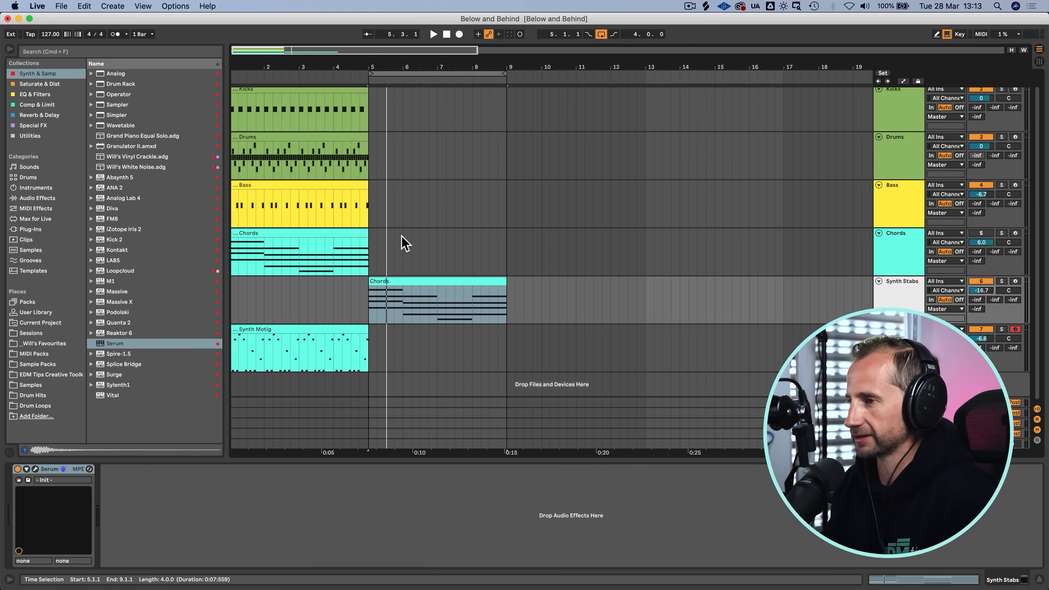
Step: Move the Synth Stabs clip to start at bar 1 and open its notes for editing
{"action": "left_click_drag", "start_coordinate": [411, 282], "coordinate": [274, 282]}
{"action": "left_click_drag", "start_coordinate": [257, 65], "coordinate": [252, 80]}
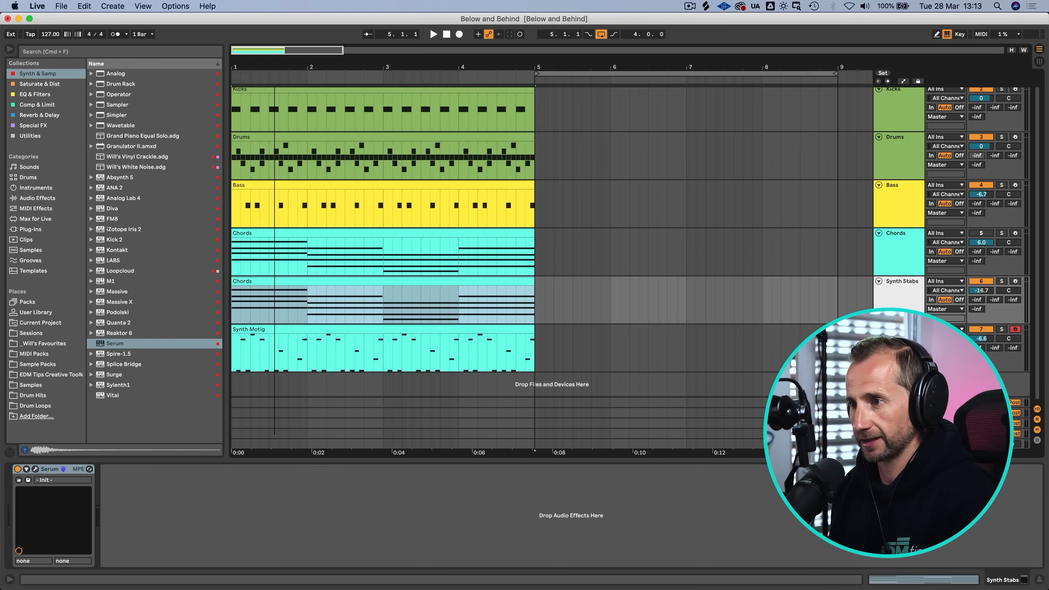
{"action": "double_click", "coordinate": [310, 282]}
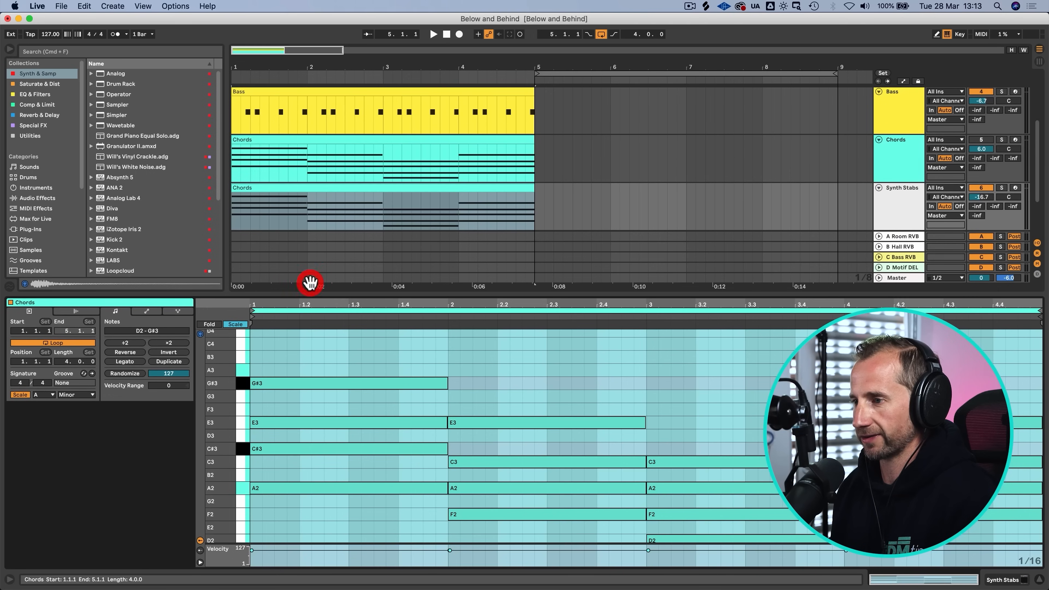
Step: Shorten the bar 1 chord to sixteenth notes and copy it every three sixteenths, ending with a sixth stab at 1.4.3
{"action": "left_click_drag", "start_coordinate": [434, 504], "coordinate": [275, 388]}
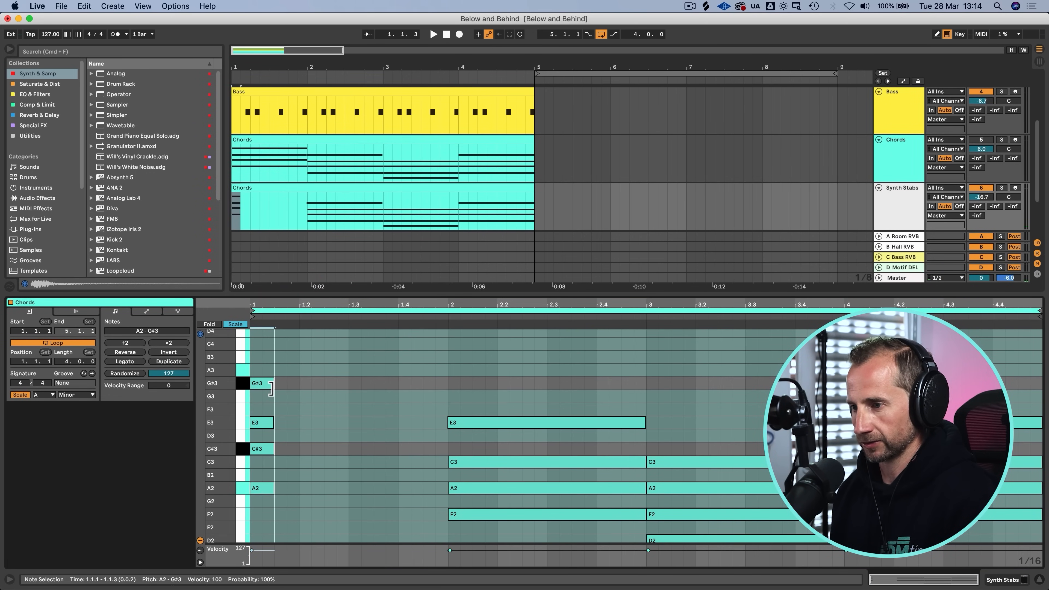
{"action": "key", "text": "alt"}
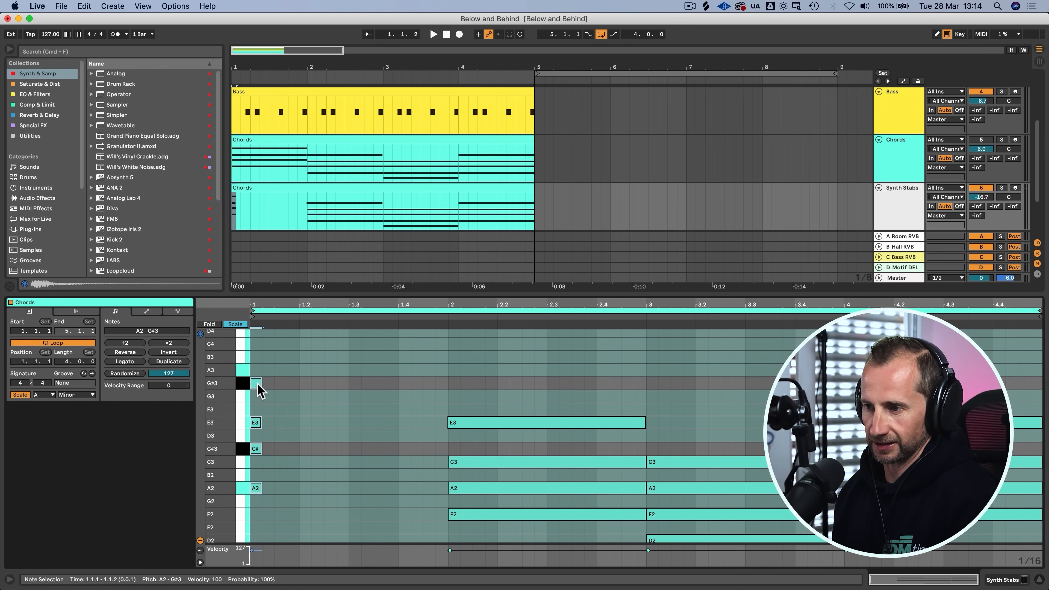
{"action": "key", "text": "space"}
{"action": "left_click_drag", "start_coordinate": [256, 384], "coordinate": [329, 384]}
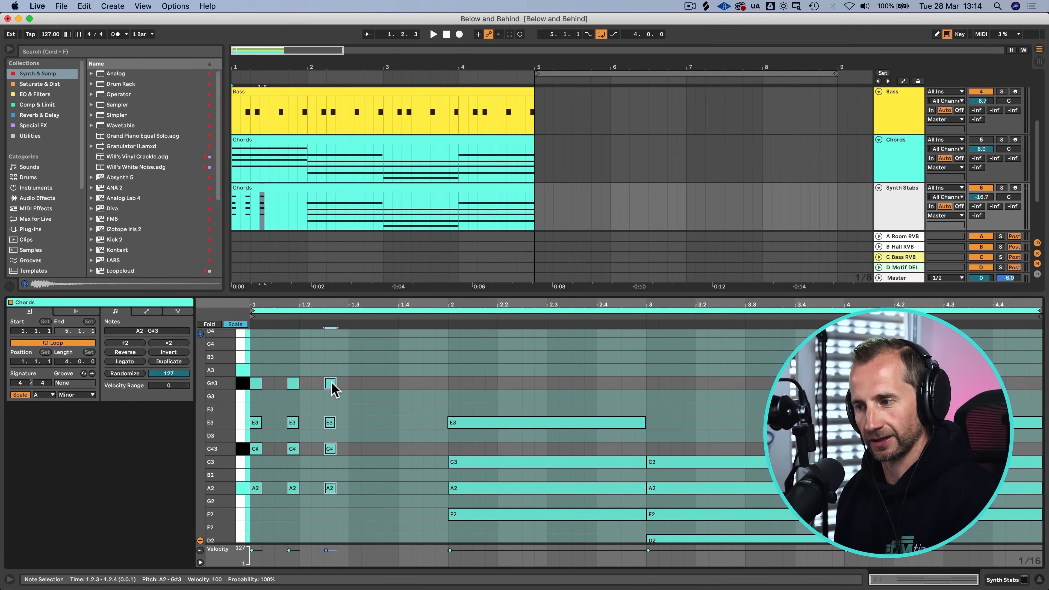
{"action": "left_click_drag", "start_coordinate": [332, 384], "coordinate": [367, 384]}
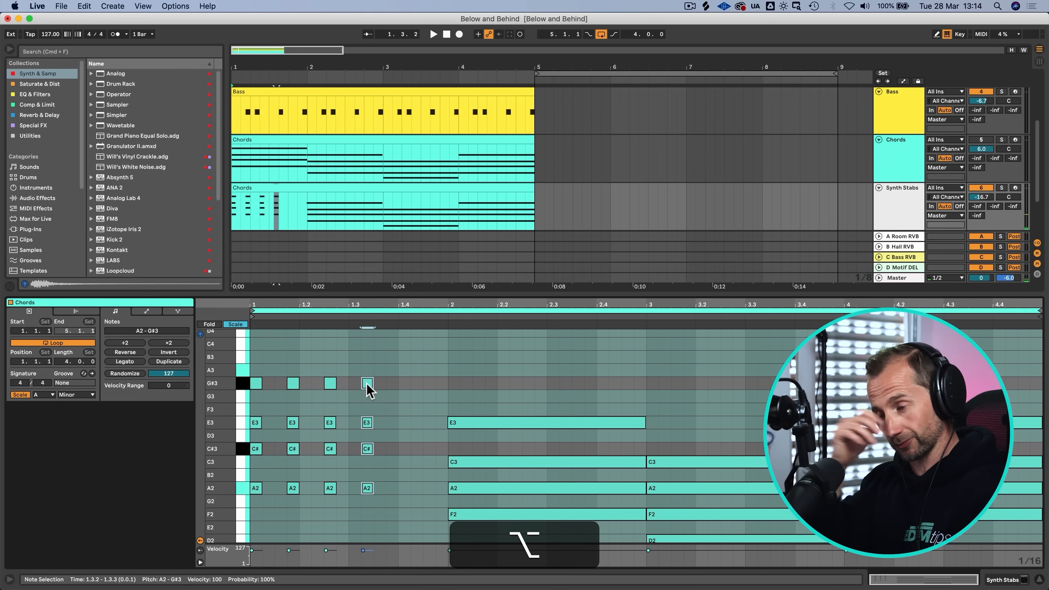
{"action": "key", "text": "space"}
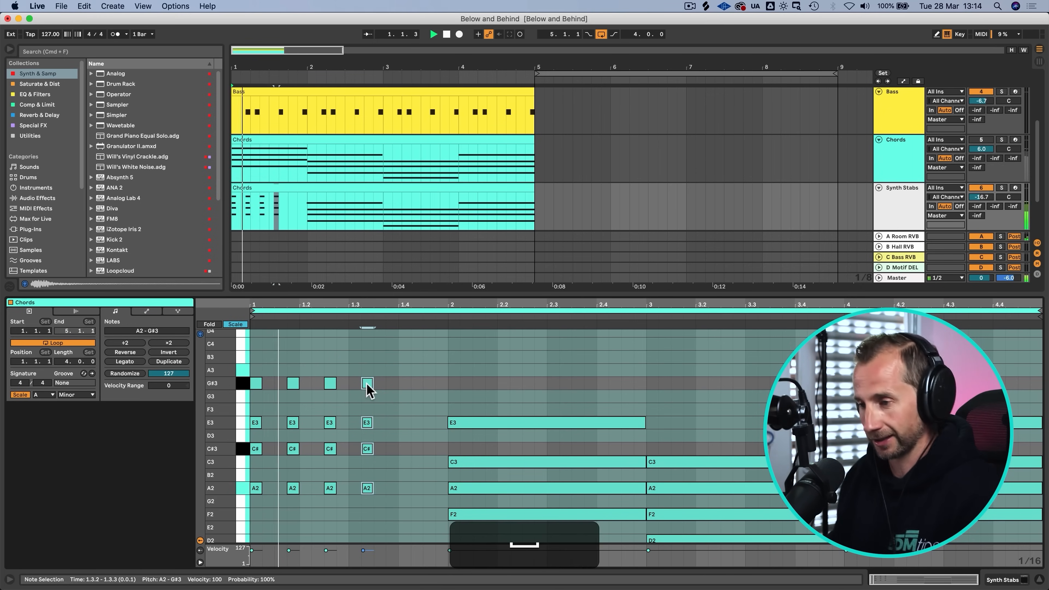
{"action": "left_click_drag", "start_coordinate": [368, 383], "coordinate": [430, 387]}
{"action": "key", "text": "space"}
Step: Shorten the bar 2 and bar 3 chords to sixteenth notes and copy each into bar 1's six-stab rhythm
{"action": "scroll", "coordinate": [546, 386], "scroll_direction": "down", "scroll_amount": 3}
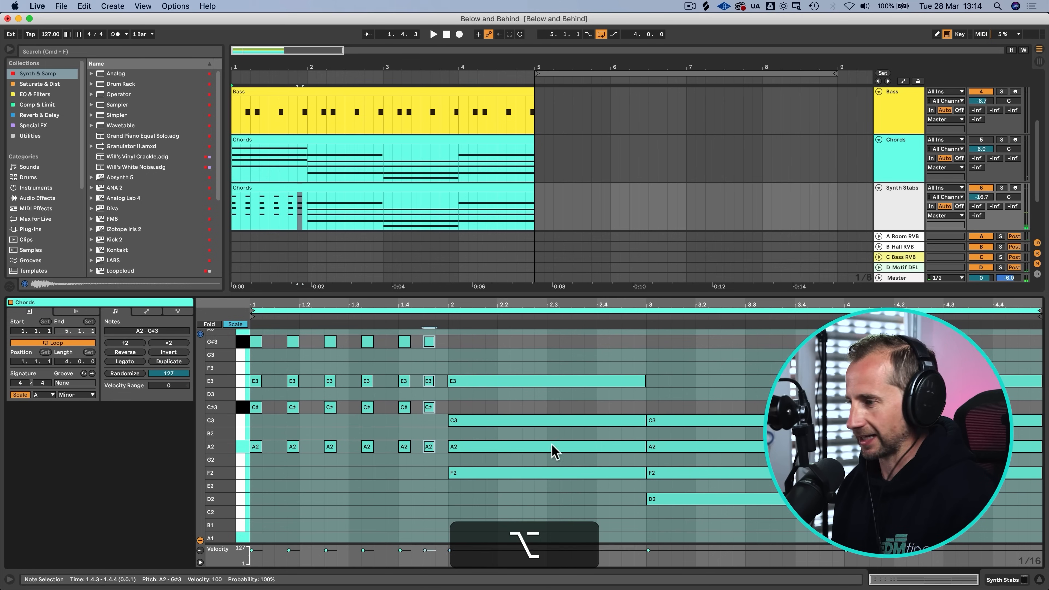
{"action": "left_click_drag", "start_coordinate": [568, 510], "coordinate": [600, 352]}
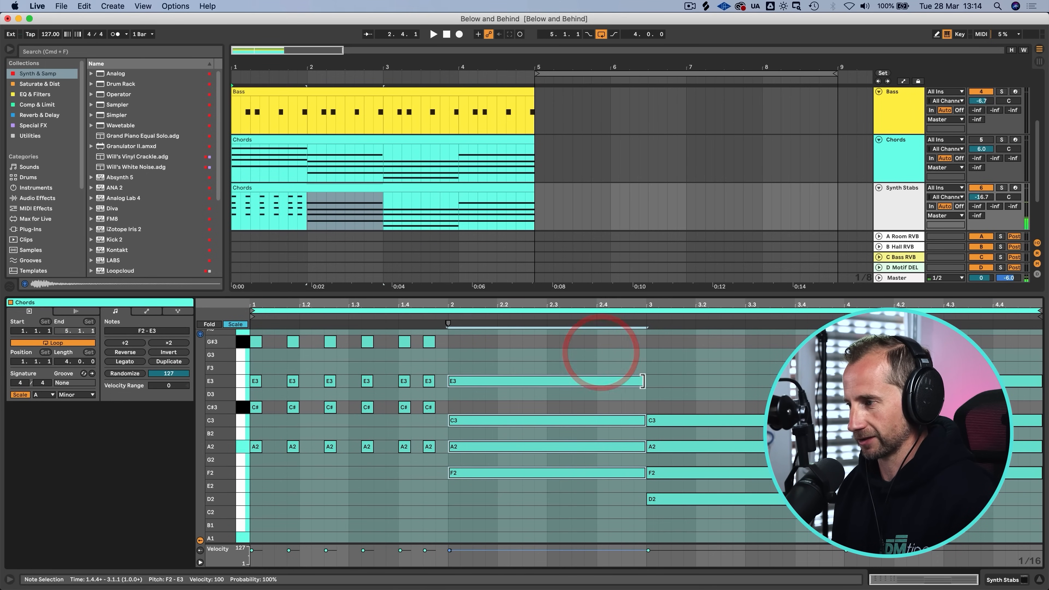
{"action": "mouse_move", "coordinate": [643, 381]}
{"action": "left_mouse_down"}
{"action": "mouse_move", "coordinate": [460, 387]}
{"action": "mouse_move", "coordinate": [627, 382]}
{"action": "left_mouse_up"}
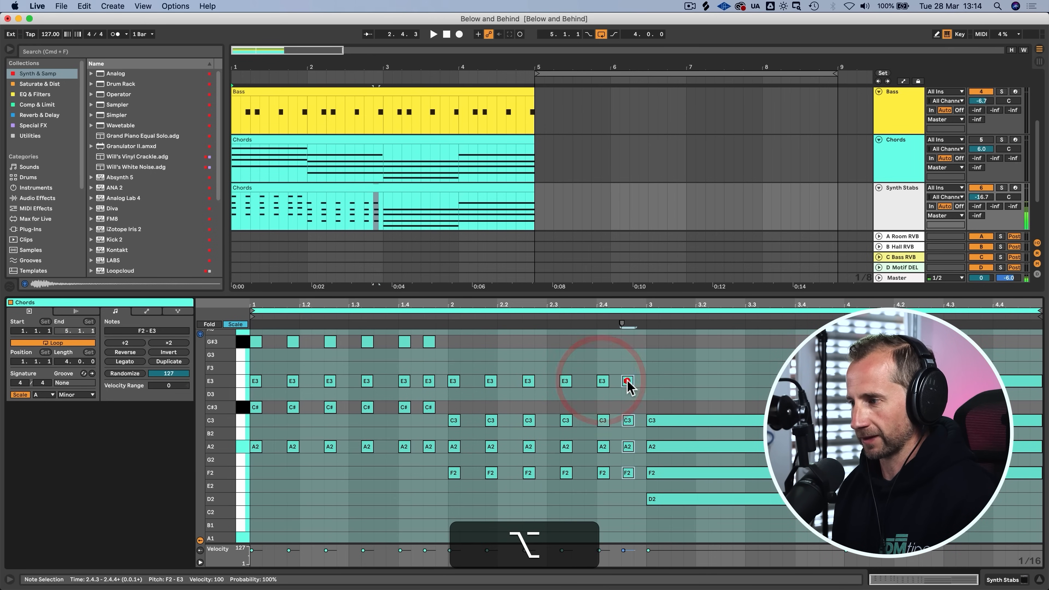
{"action": "key", "text": "space"}
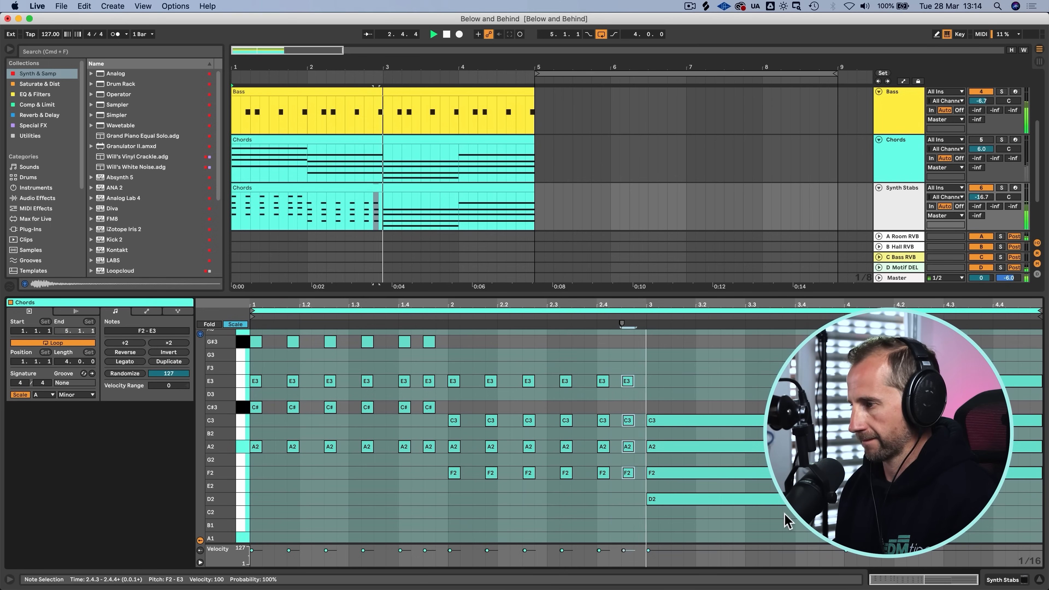
{"action": "key", "text": "space"}
{"action": "left_click_drag", "start_coordinate": [785, 520], "coordinate": [829, 432]}
{"action": "key", "text": "alt+Left"}
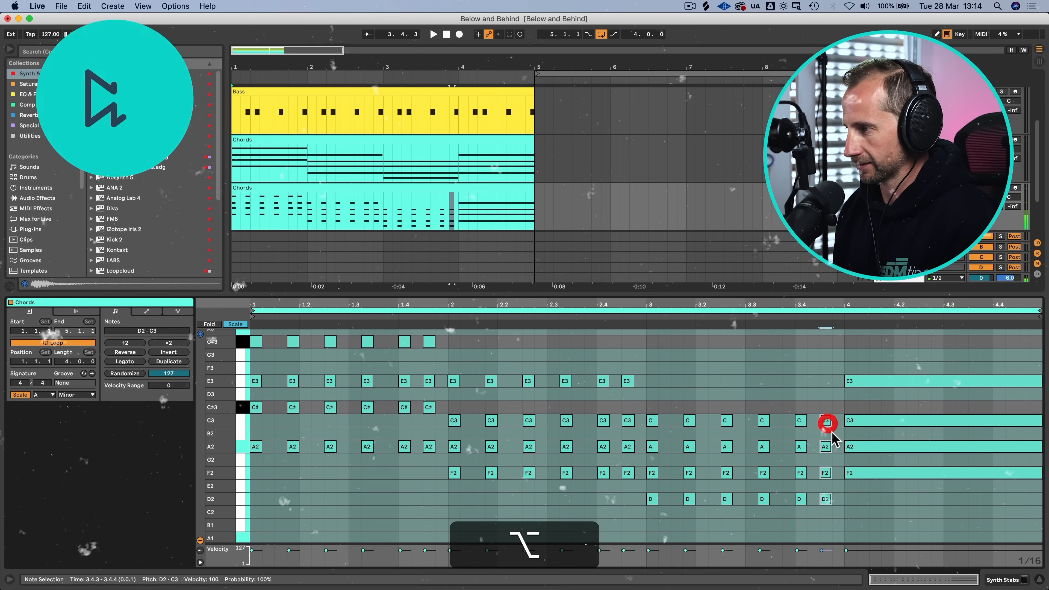
Step: Turn the bar 4 chord into sixteenth-note stabs repeating the same six-stab rhythm, with the last stab at 4.4.3
{"action": "left_click_drag", "start_coordinate": [1008, 363], "coordinate": [1033, 509]}
{"action": "left_click_drag", "start_coordinate": [1040, 381], "coordinate": [876, 382]}
{"action": "left_click_drag", "start_coordinate": [876, 382], "coordinate": [913, 386]}
{"action": "left_click_drag", "start_coordinate": [864, 363], "coordinate": [922, 535]}
{"action": "key", "text": "Right"}
{"action": "left_click_drag", "start_coordinate": [921, 361], "coordinate": [930, 534]}
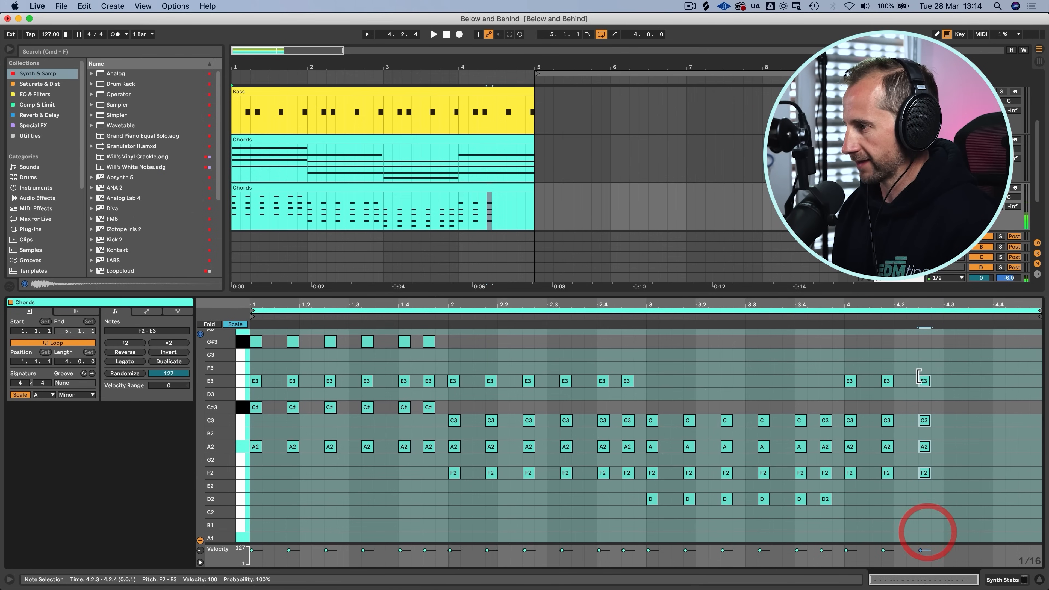
{"action": "left_click_drag", "start_coordinate": [926, 381], "coordinate": [960, 381]}
{"action": "left_click_drag", "start_coordinate": [959, 381], "coordinate": [1024, 503]}
{"action": "left_click", "coordinate": [1031, 380]}
{"action": "key", "text": "alt+Left"}
{"action": "key", "text": "Left"}
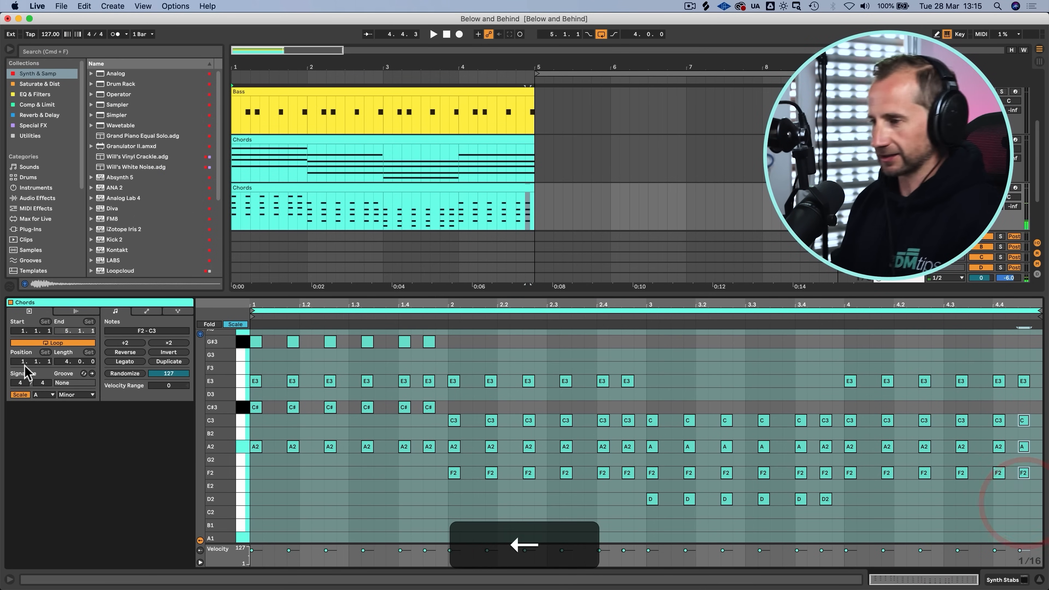
Step: Turn off the scale-only note display to show all pitches and select the G#3 stabs in bar 1
{"action": "left_click", "coordinate": [238, 326]}
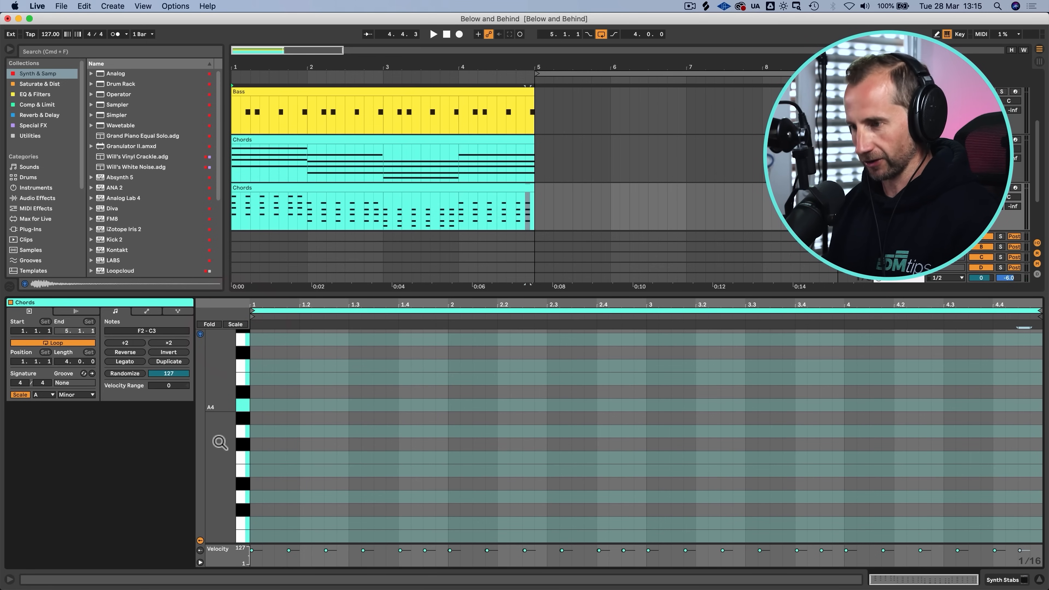
{"action": "left_click_drag", "start_coordinate": [220, 442], "coordinate": [281, 467]}
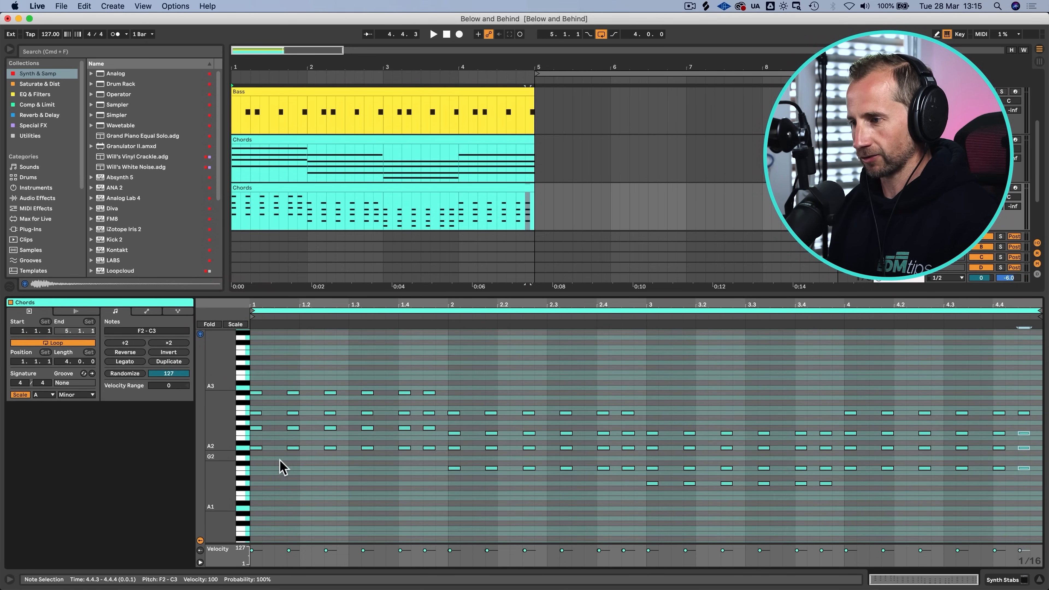
{"action": "left_click", "coordinate": [251, 376]}
{"action": "left_click_drag", "start_coordinate": [272, 394], "coordinate": [440, 403]}
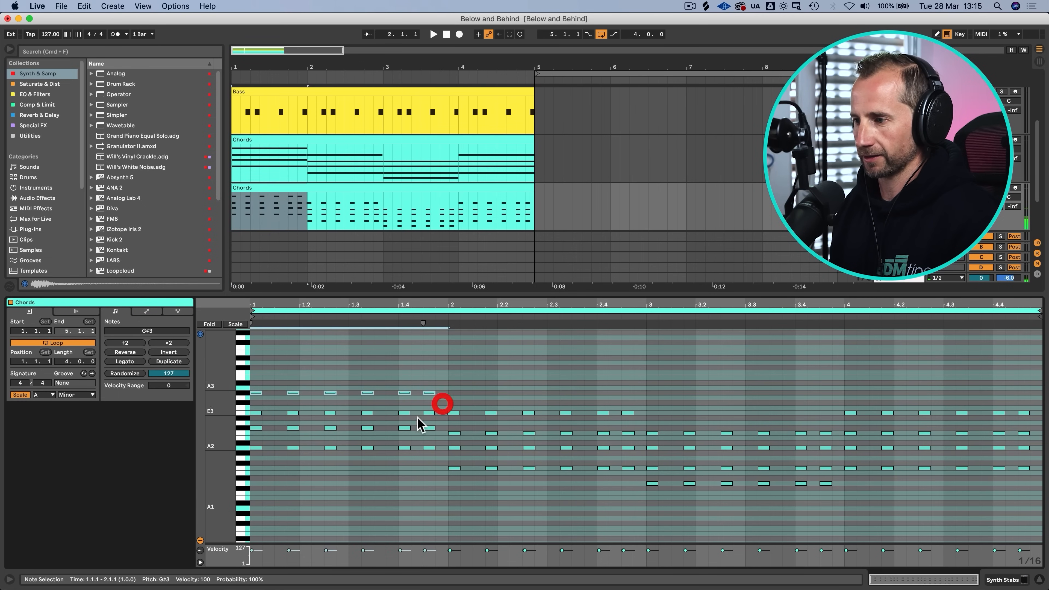
Step: Solo the Synth Stabs track and raise the C#3 stabs in bar 1 by an octave to C#4
{"action": "left_click", "coordinate": [245, 428], "text": "shift"}
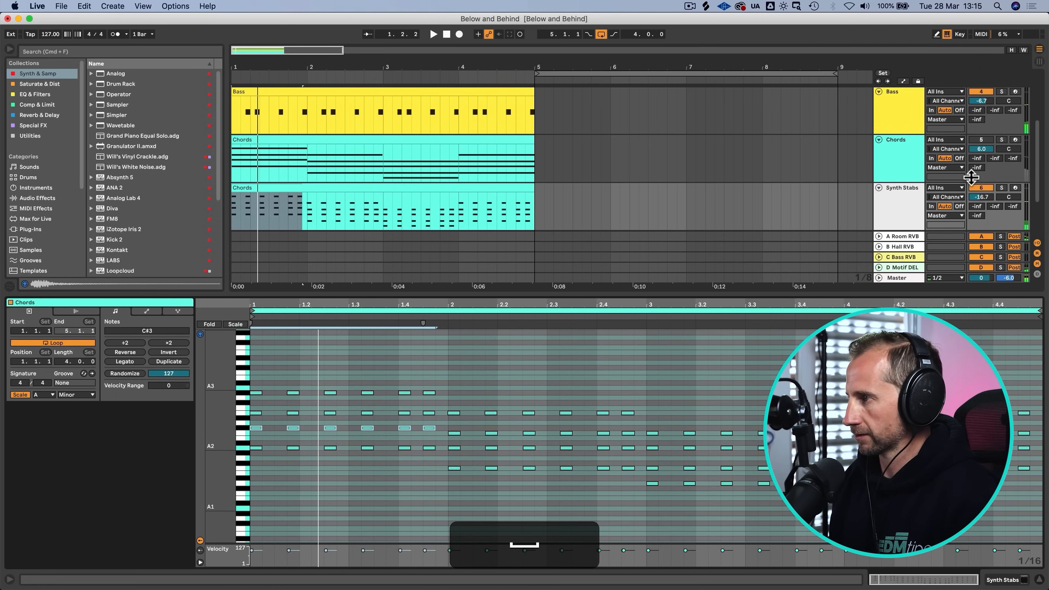
{"action": "left_click", "coordinate": [1002, 189]}
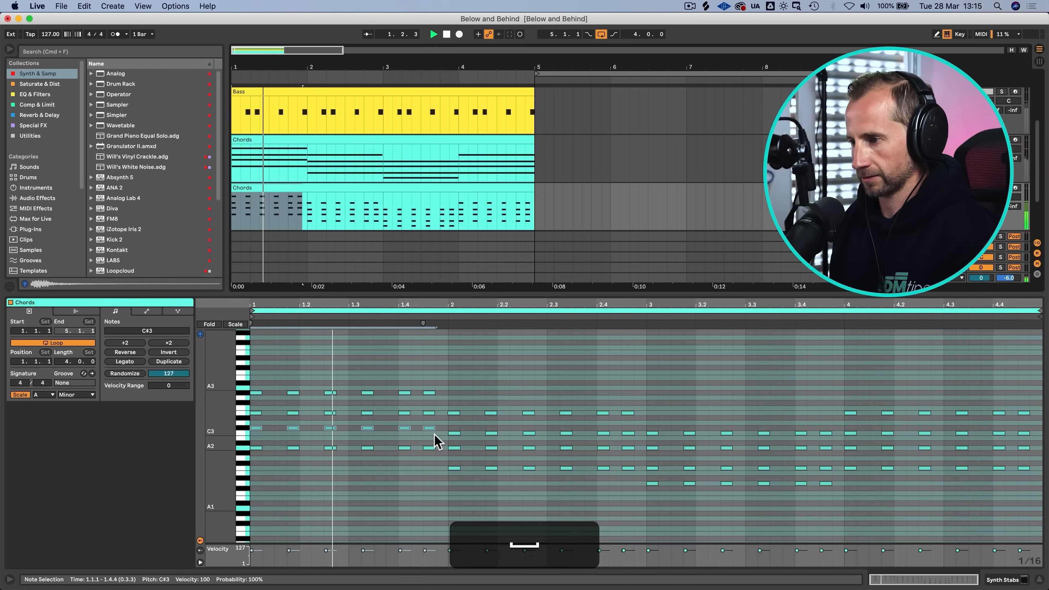
{"action": "key", "text": "shift+Up"}
Step: Raise the A2 and C3 stabs in bar 2 by an octave to A3 and C4, listening to the new voicing
{"action": "left_click_drag", "start_coordinate": [454, 456], "coordinate": [633, 447]}
{"action": "key", "text": "shift+Up"}
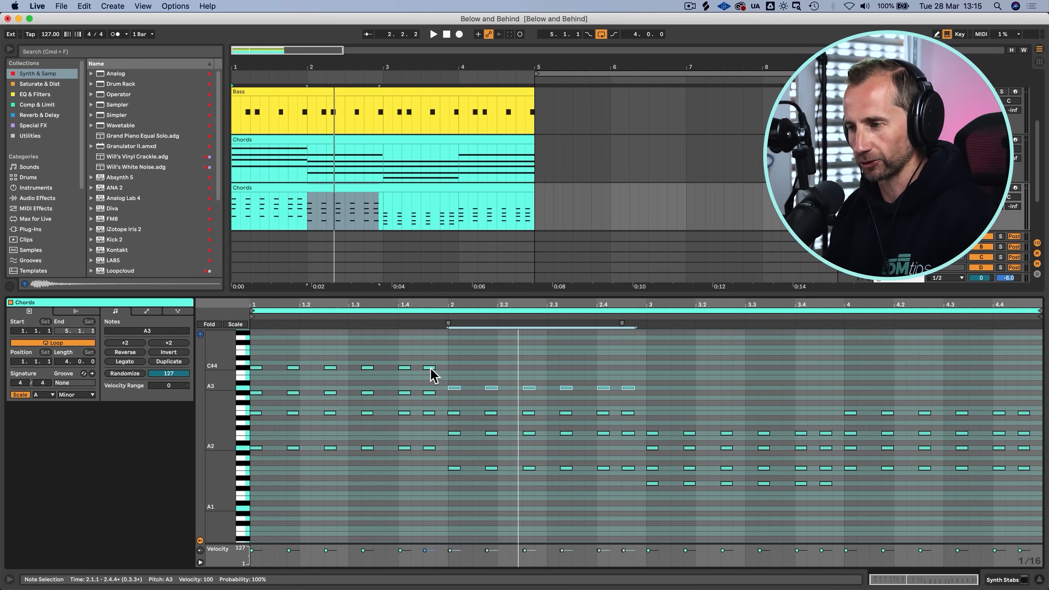
{"action": "key", "text": "space"}
{"action": "left_click", "coordinate": [430, 369]}
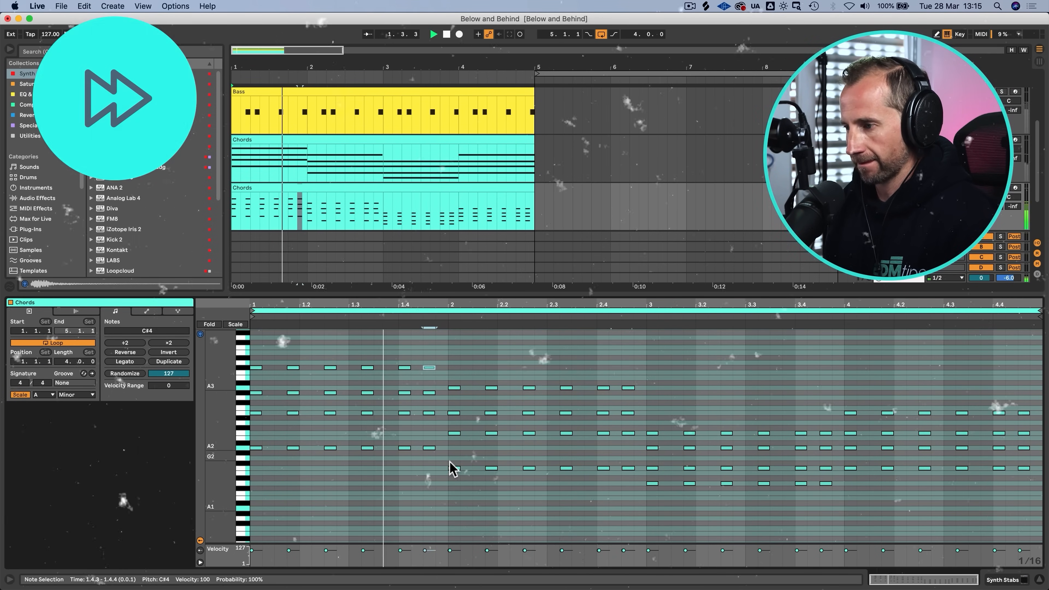
{"action": "left_click_drag", "start_coordinate": [453, 440], "coordinate": [626, 438]}
{"action": "key", "text": "shift+Up"}
{"action": "key", "text": "shift+space"}
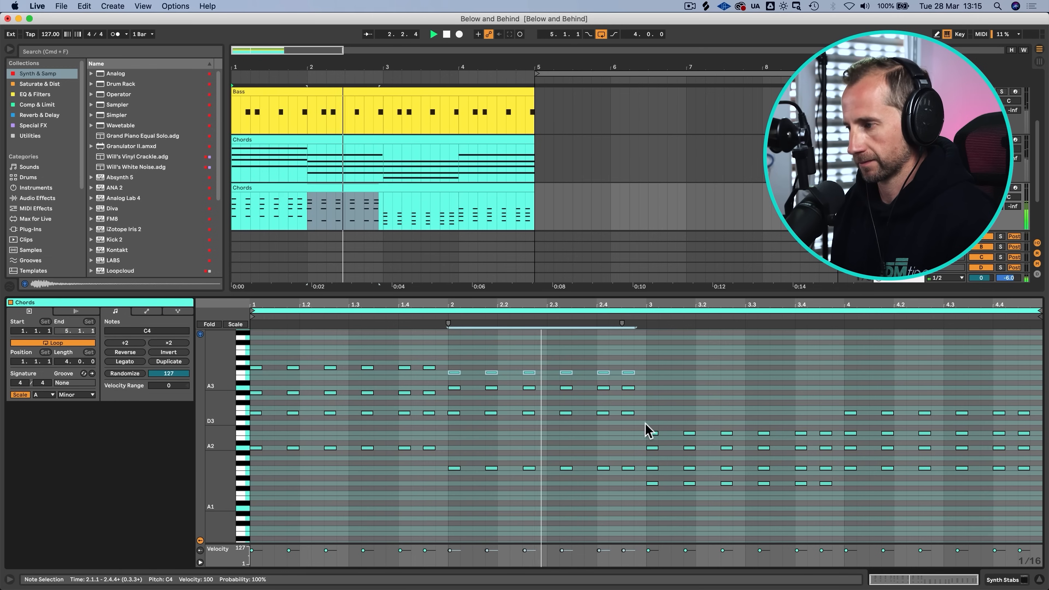
Step: Raise the A2 and F2 stabs in bar 3 by an octave to A3 and F3
{"action": "key", "text": "space"}
{"action": "left_click_drag", "start_coordinate": [651, 458], "coordinate": [829, 454]}
{"action": "key", "text": "shift+Up"}
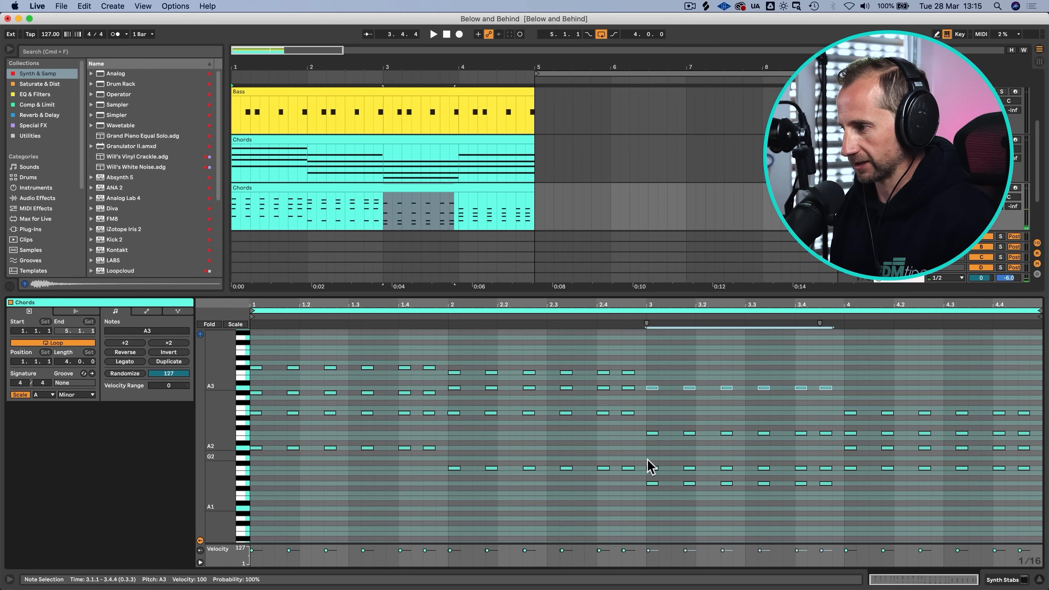
{"action": "left_click_drag", "start_coordinate": [649, 459], "coordinate": [836, 475]}
{"action": "key", "text": "shift+Up"}
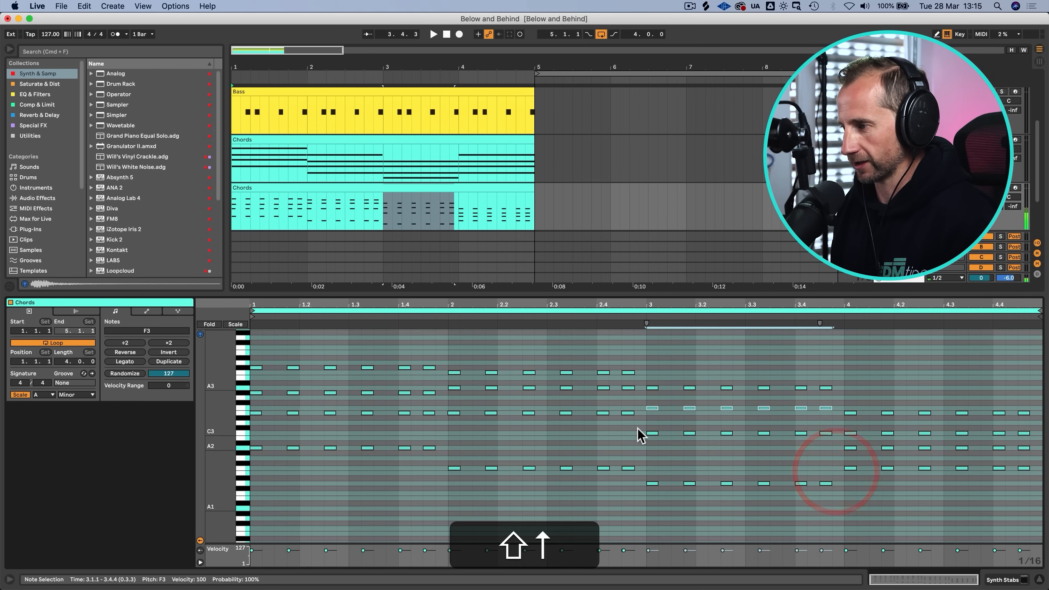
Step: Raise the C3 stabs in bar 3 and the A2 and C3 stabs in bar 4 by an octave, and play the clip
{"action": "left_click_drag", "start_coordinate": [644, 432], "coordinate": [1031, 442]}
{"action": "key", "text": "shift+Up"}
{"action": "key", "text": "shift+Up"}
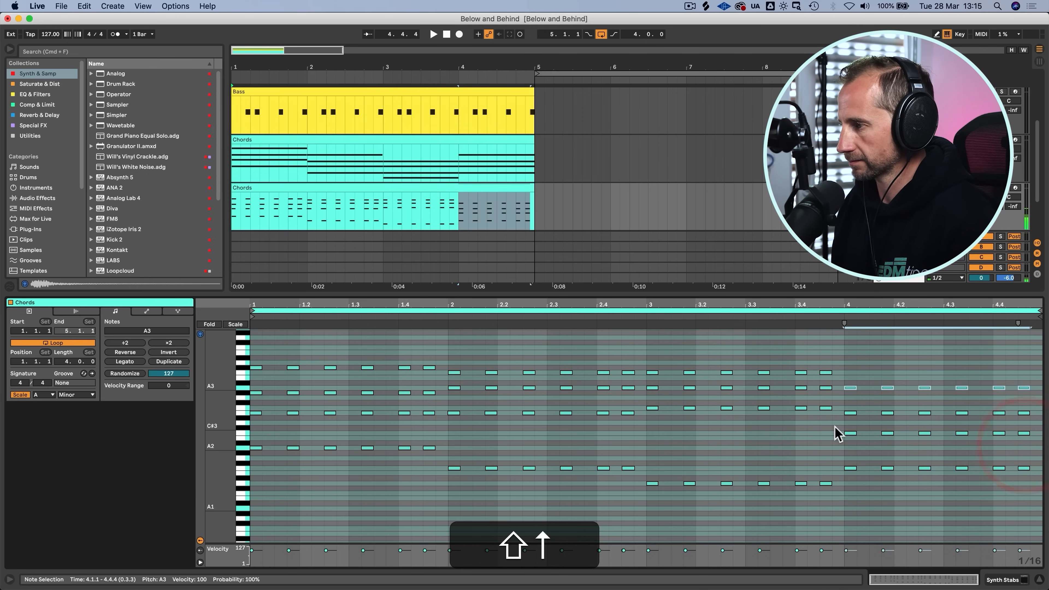
{"action": "key", "text": "Up"}
{"action": "key", "text": "Up"}
{"action": "key", "text": "space"}
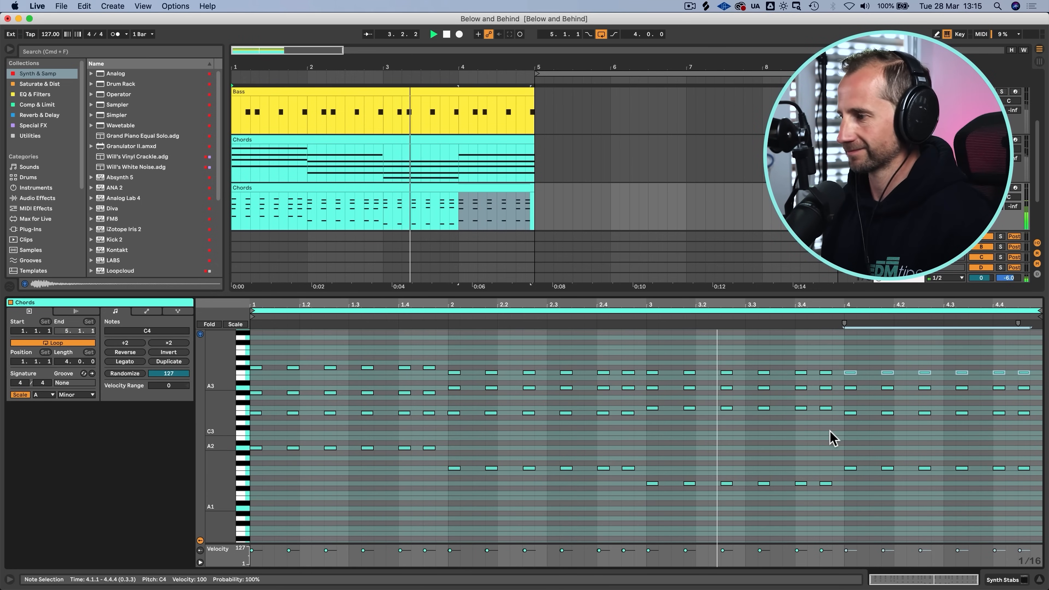
{"action": "left_click", "coordinate": [843, 442]}
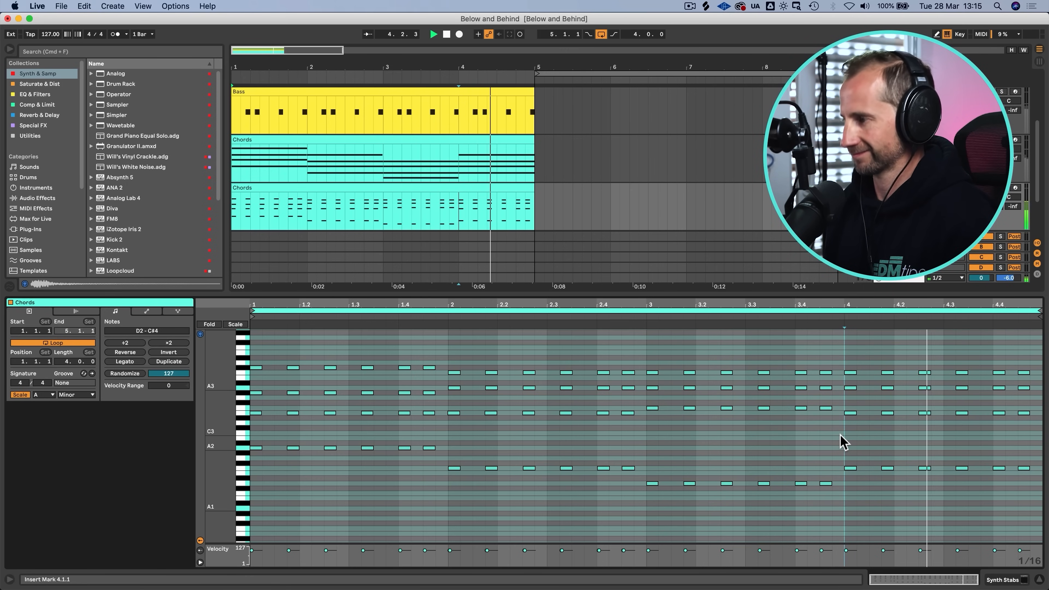
Step: Duplicate the C4 stabs in bar 2 up to E4 as an added top voice, and play the result
{"action": "key", "text": "space"}
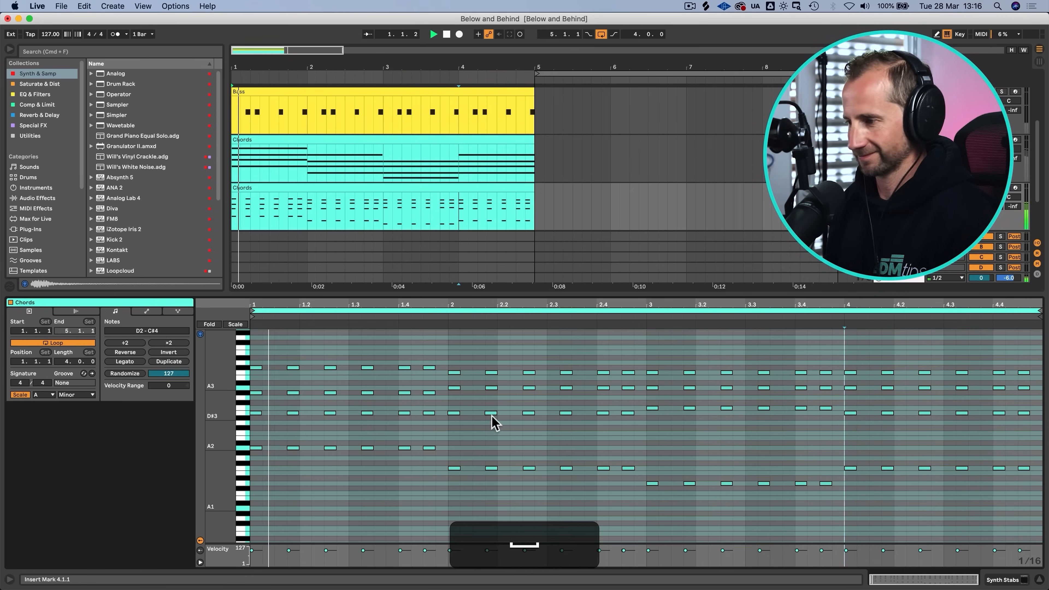
{"action": "key", "text": "space"}
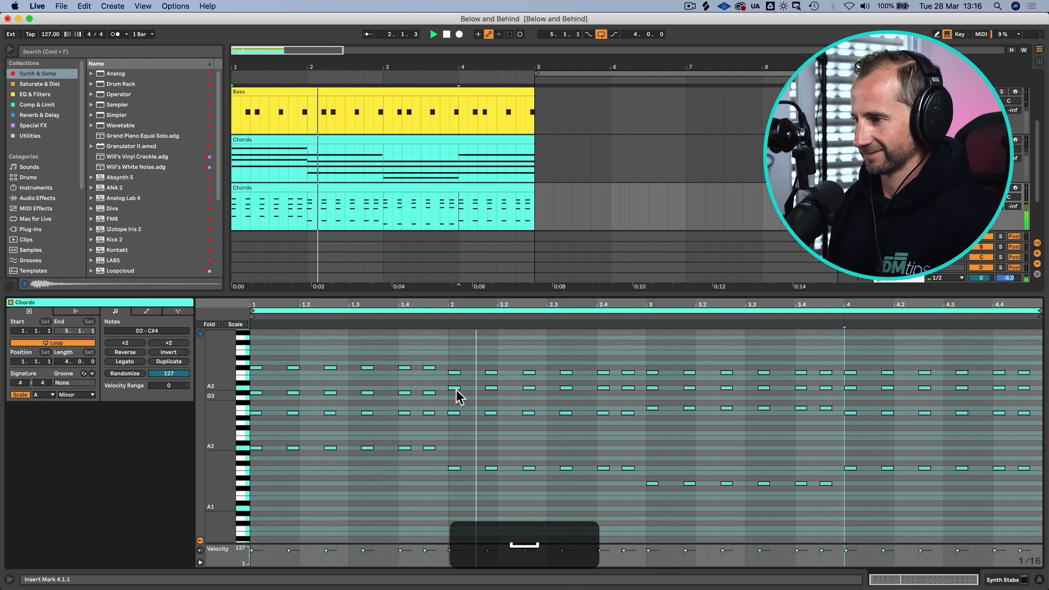
{"action": "left_click_drag", "start_coordinate": [450, 363], "coordinate": [631, 378]}
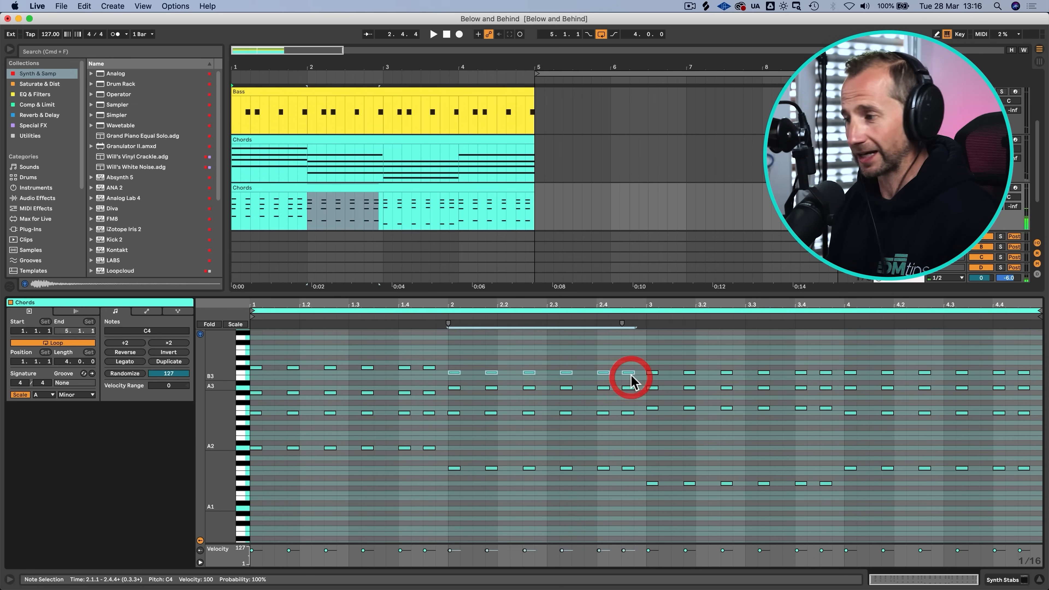
{"action": "key", "text": "alt"}
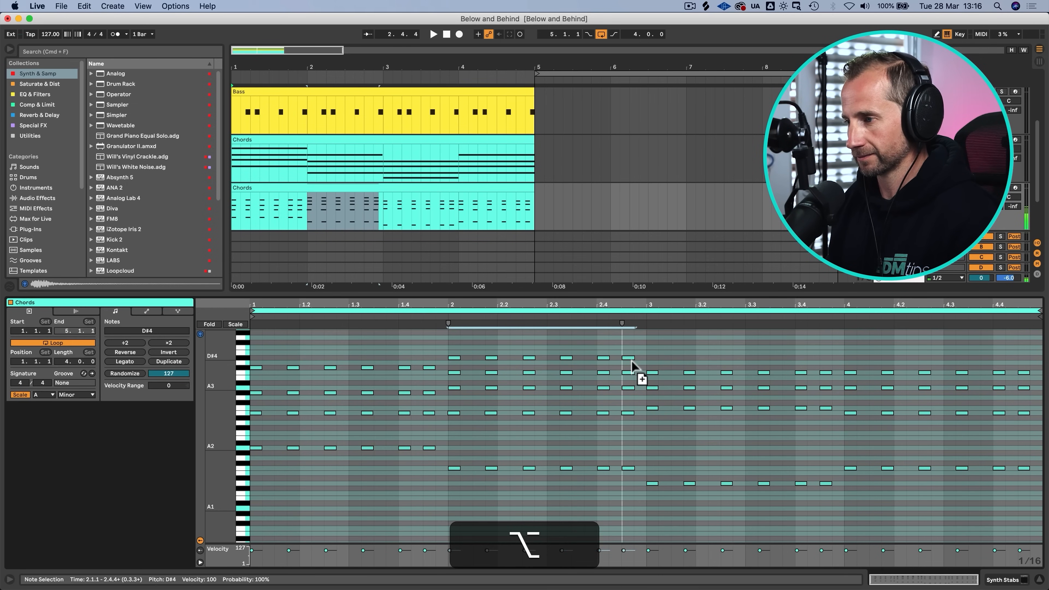
{"action": "left_click_drag", "start_coordinate": [632, 360], "coordinate": [632, 354]}
{"action": "key", "text": "space"}
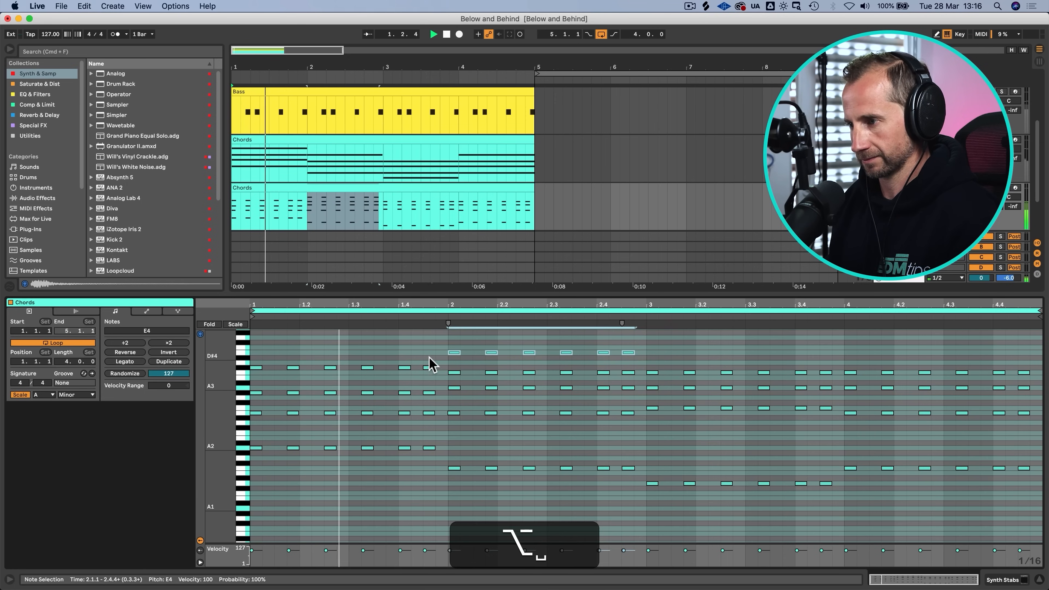
Step: Copy the E4 stabs from bar 2 to the same rhythm in bar 1 and listen to the clip
{"action": "left_click_drag", "start_coordinate": [455, 353], "coordinate": [259, 359]}
{"action": "key", "text": "space"}
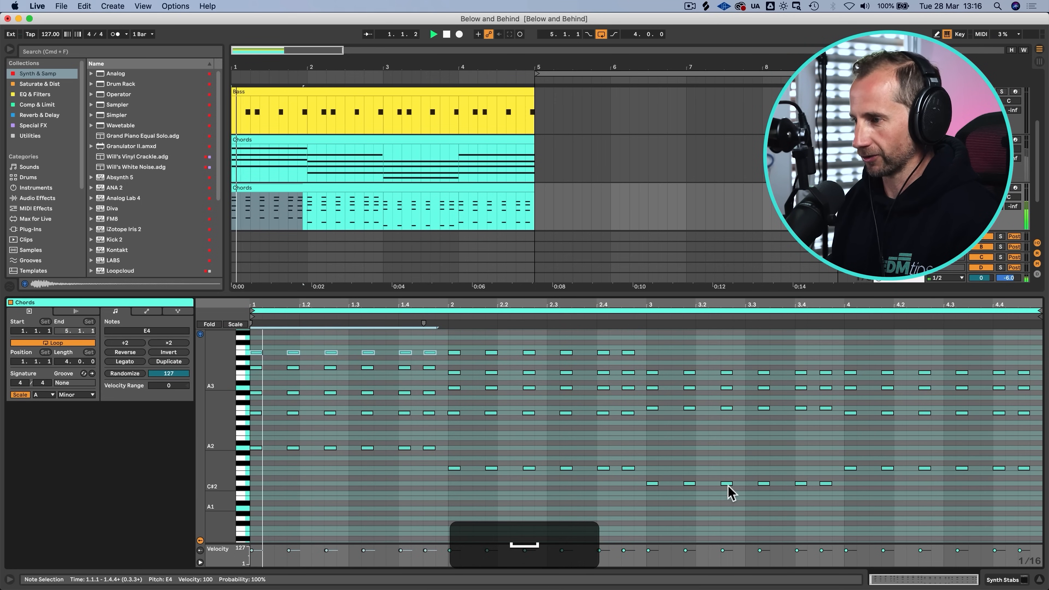
{"action": "scroll", "coordinate": [726, 487], "scroll_direction": "up", "scroll_amount": 2}
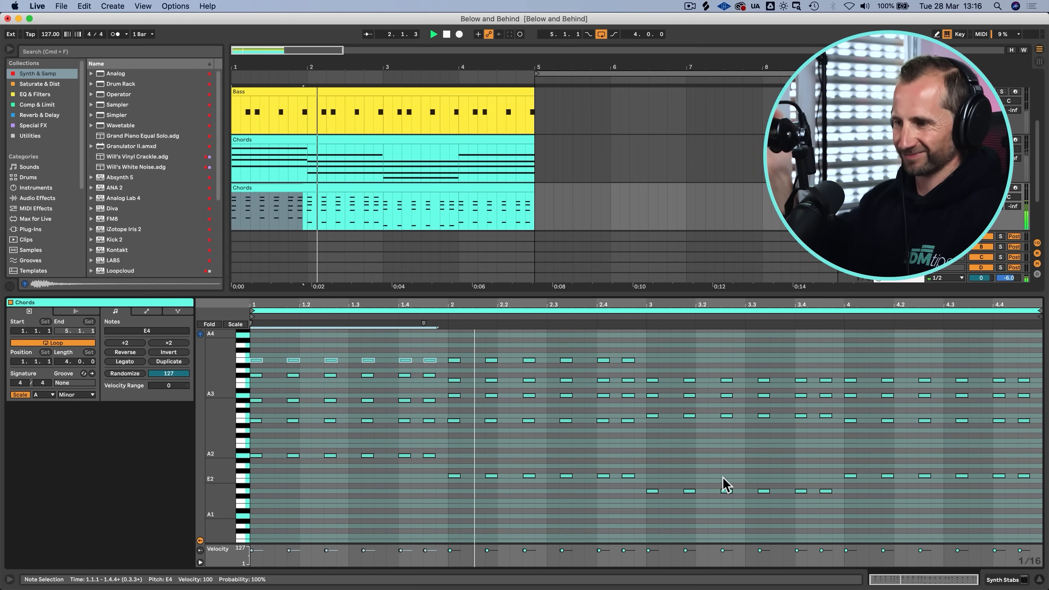
{"action": "key", "text": "space"}
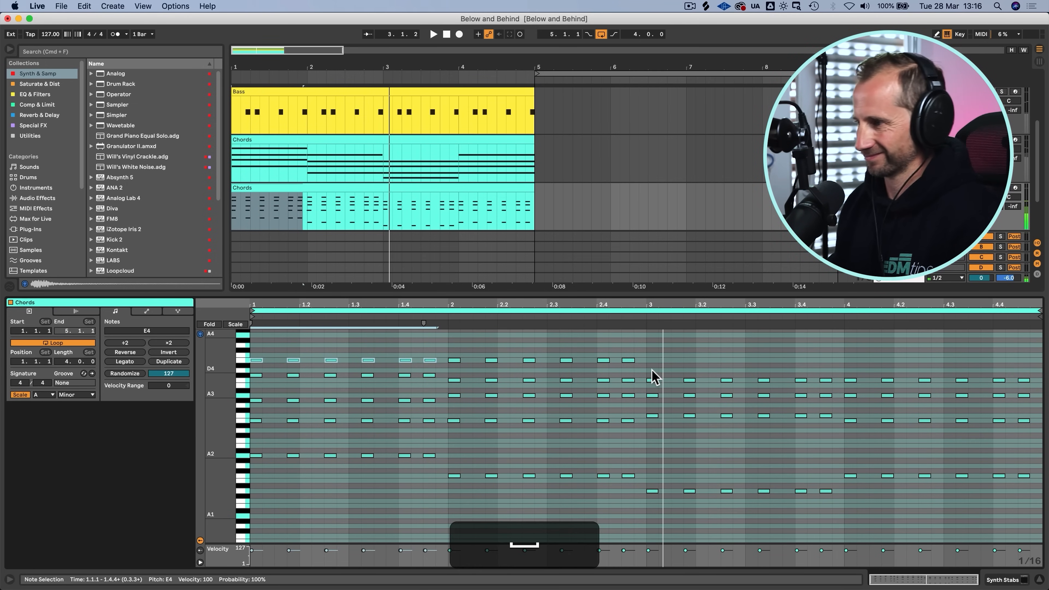
Step: Duplicate the C4 stabs of bars 3 and 4 as a top voice on E4 in bar 3 and F4 in bar 4, and audition it
{"action": "left_click_drag", "start_coordinate": [648, 374], "coordinate": [1024, 381]}
{"action": "left_click_drag", "start_coordinate": [1024, 380], "coordinate": [1019, 355]}
{"action": "left_click", "coordinate": [818, 315]}
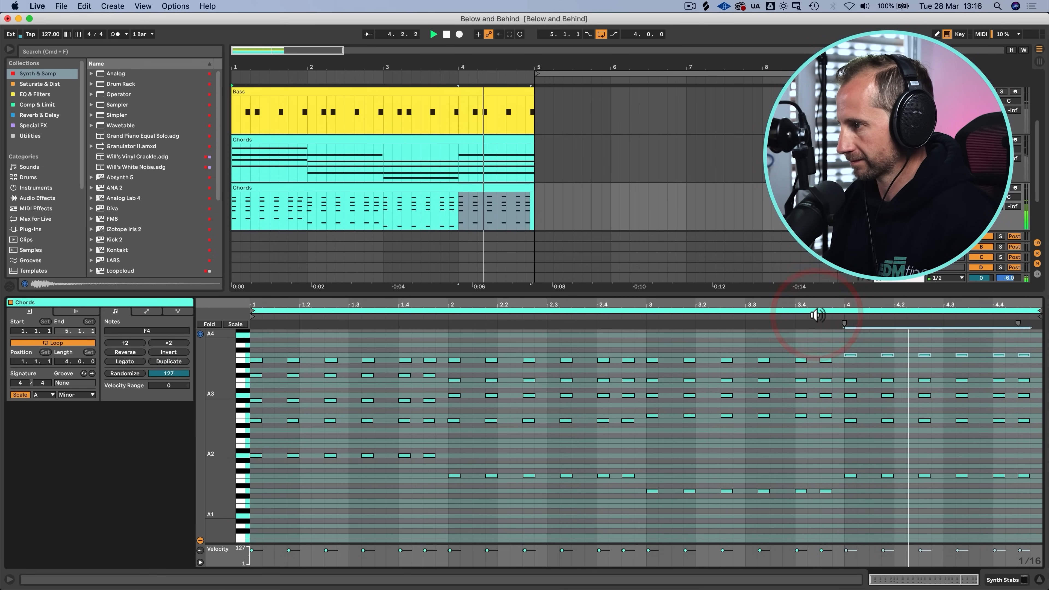
{"action": "key", "text": "space"}
Step: Lower the top note of the last stab in bar 4 to E4 and raise its bass note to G2
{"action": "left_click_drag", "start_coordinate": [1017, 341], "coordinate": [1029, 358]}
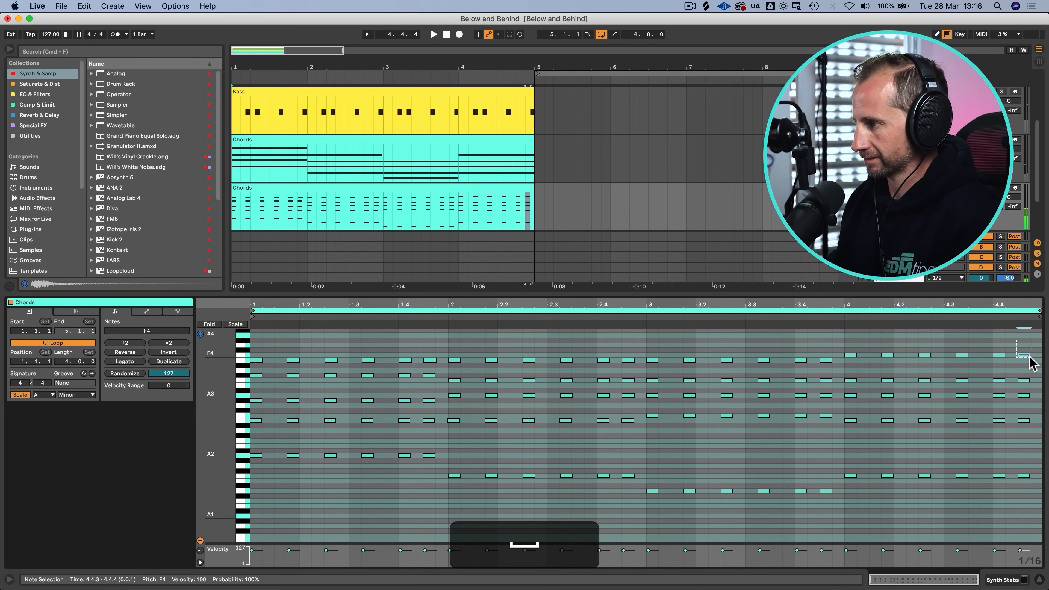
{"action": "key", "text": "space"}
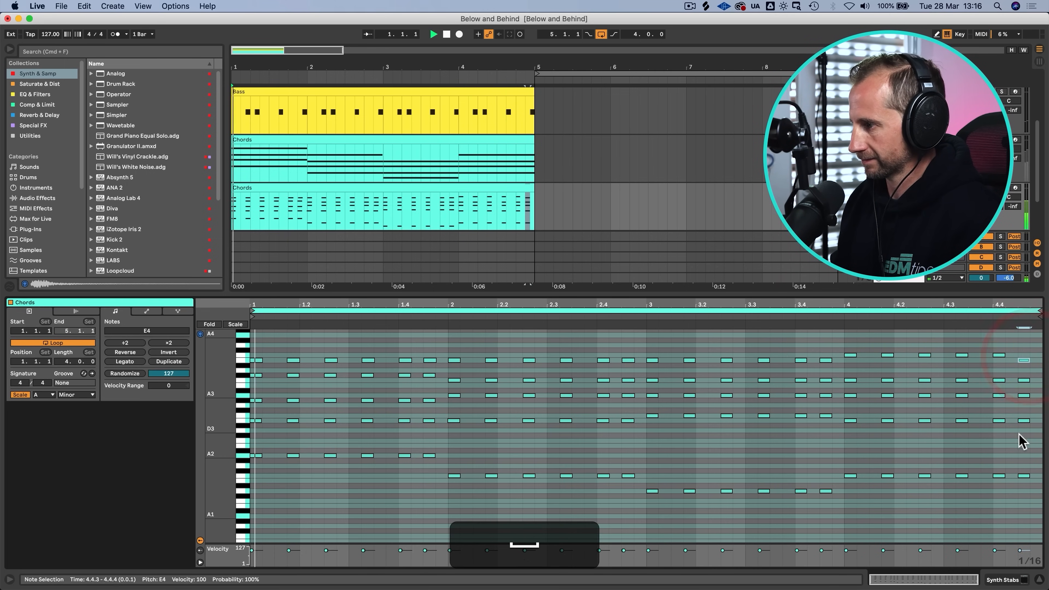
{"action": "key", "text": "p"}
{"action": "left_click", "coordinate": [1024, 476]}
{"action": "key", "text": "Up"}
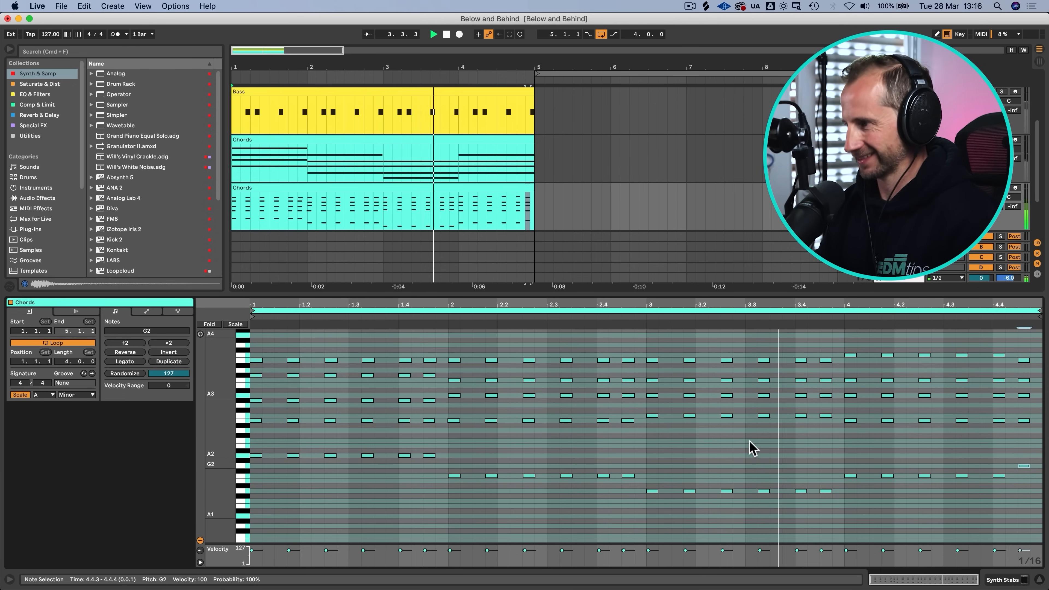
Step: Raise the E4 top-voice stabs in bar 3 to F4 and play the clip from the end of bar 2
{"action": "key", "text": "space"}
{"action": "left_click_drag", "start_coordinate": [658, 353], "coordinate": [825, 363]}
{"action": "key", "text": "Up"}
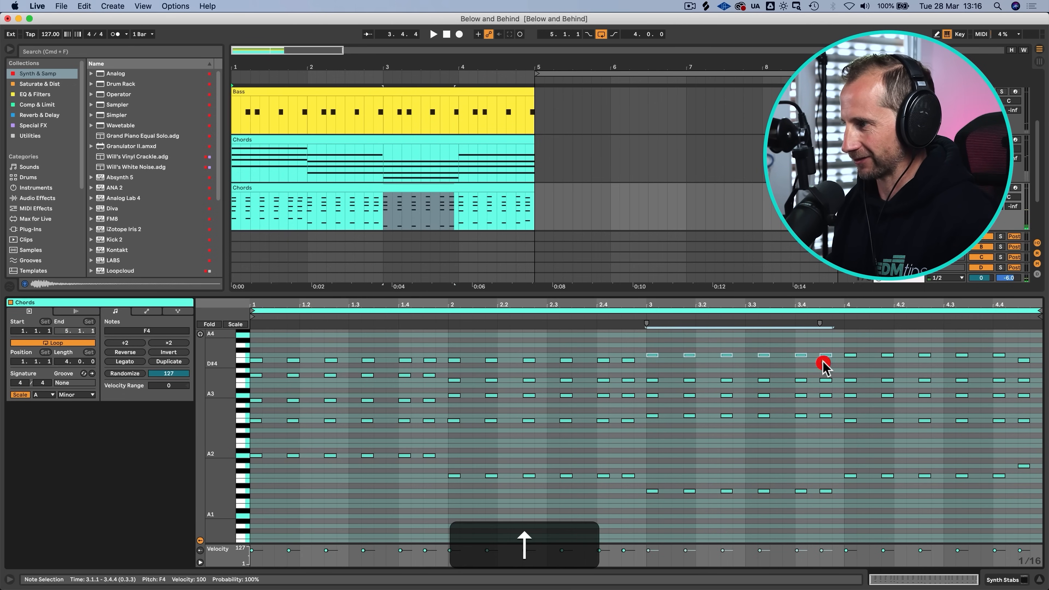
{"action": "left_click", "coordinate": [582, 315]}
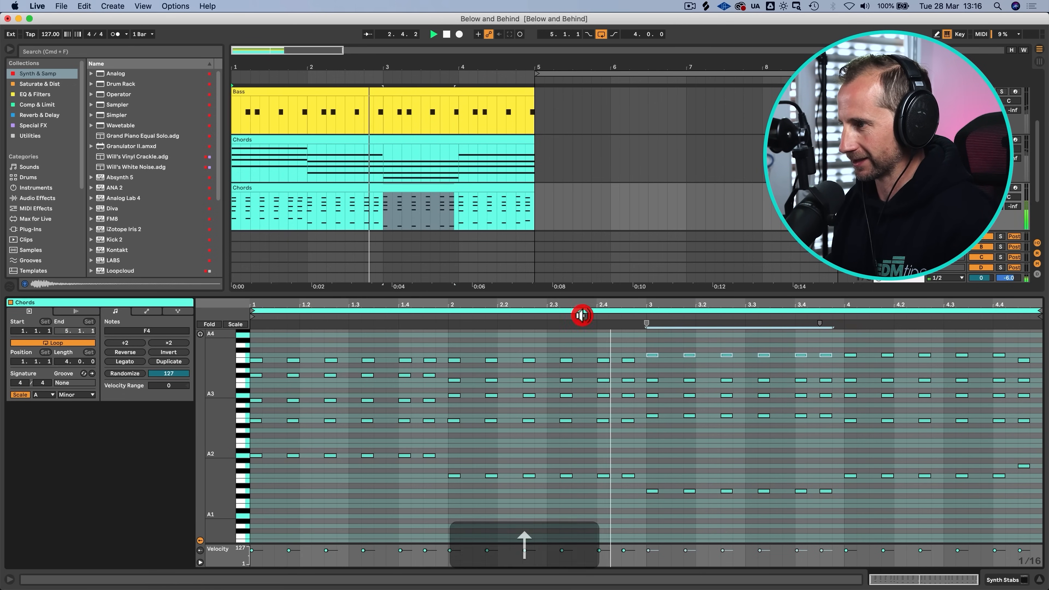
Step: Lower the remaining F4 top-voice stabs in bar 4 to E4 and play from the end of bar 3
{"action": "left_click", "coordinate": [851, 344]}
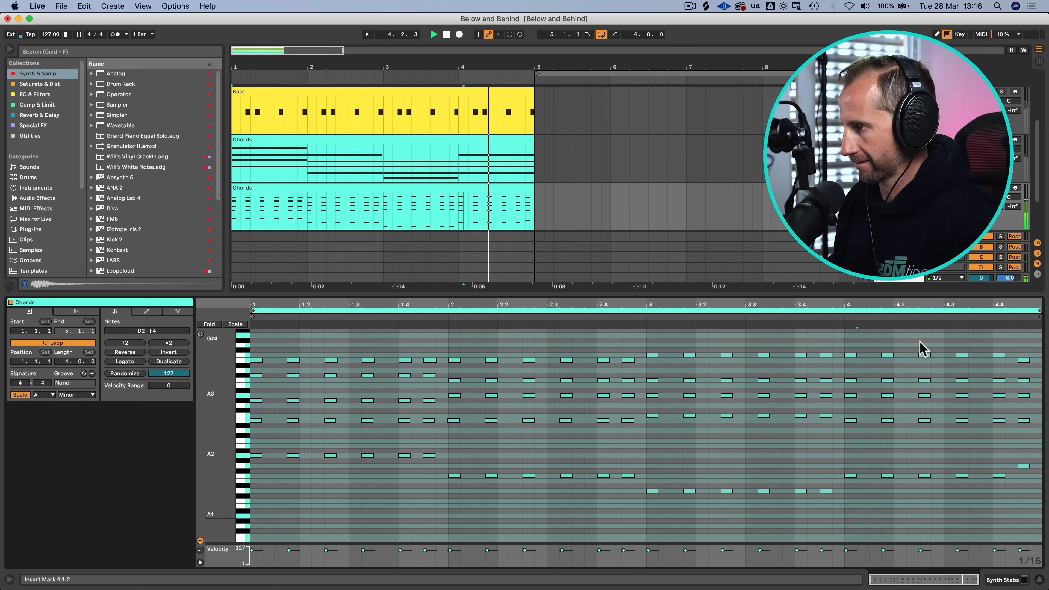
{"action": "key", "text": "space"}
{"action": "left_click_drag", "start_coordinate": [841, 347], "coordinate": [999, 358]}
{"action": "key", "text": "Down"}
{"action": "left_click", "coordinate": [804, 319]}
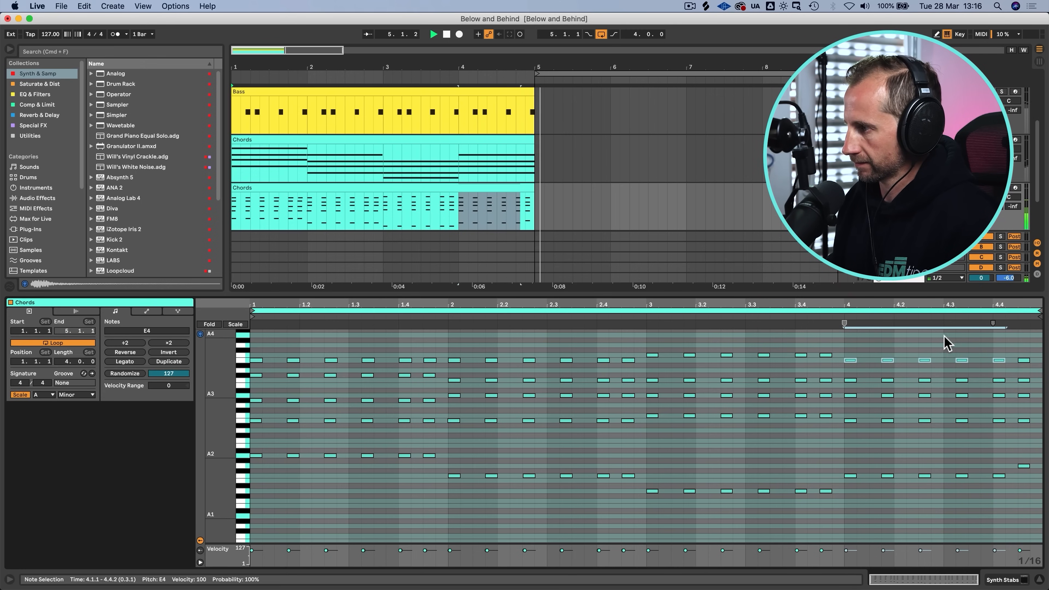
Step: Lower the top note of the last stab in bar 4 to D4 and listen to the ending
{"action": "key", "text": "space"}
{"action": "left_click", "coordinate": [1021, 361]}
{"action": "key", "text": "Down"}
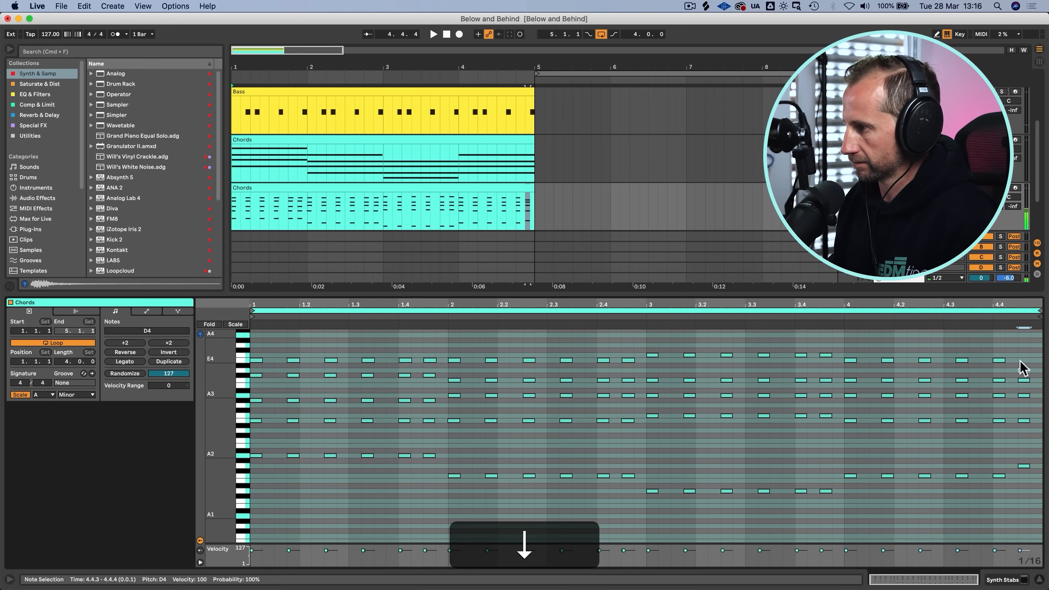
{"action": "key", "text": "Down"}
{"action": "left_click", "coordinate": [936, 316]}
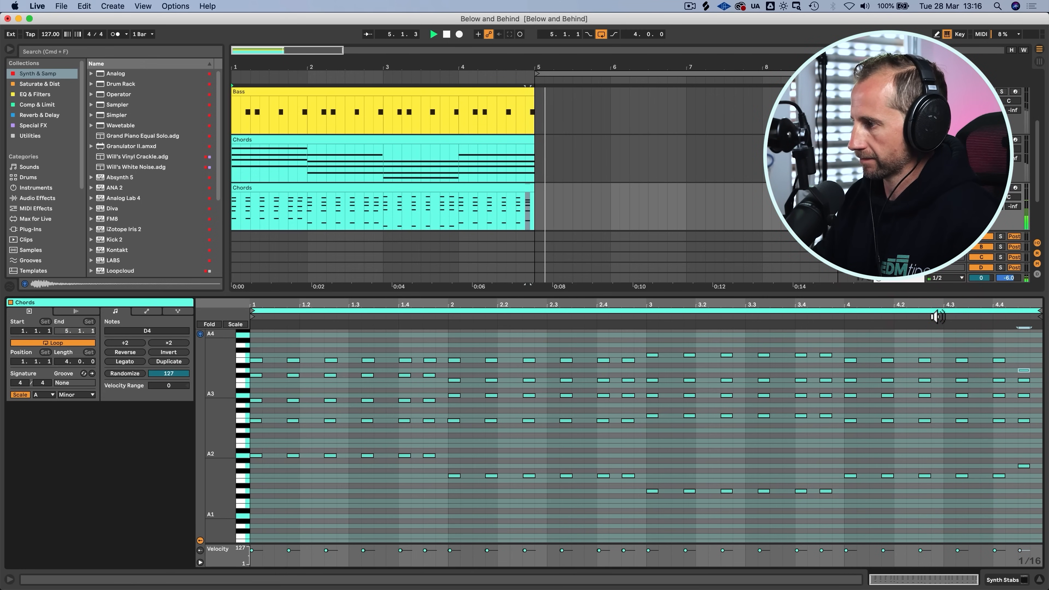
{"action": "key", "text": "space"}
Step: Show the track's devices and color the Synth Stabs track turquoise to match the Chords track
{"action": "left_click", "coordinate": [508, 185]}
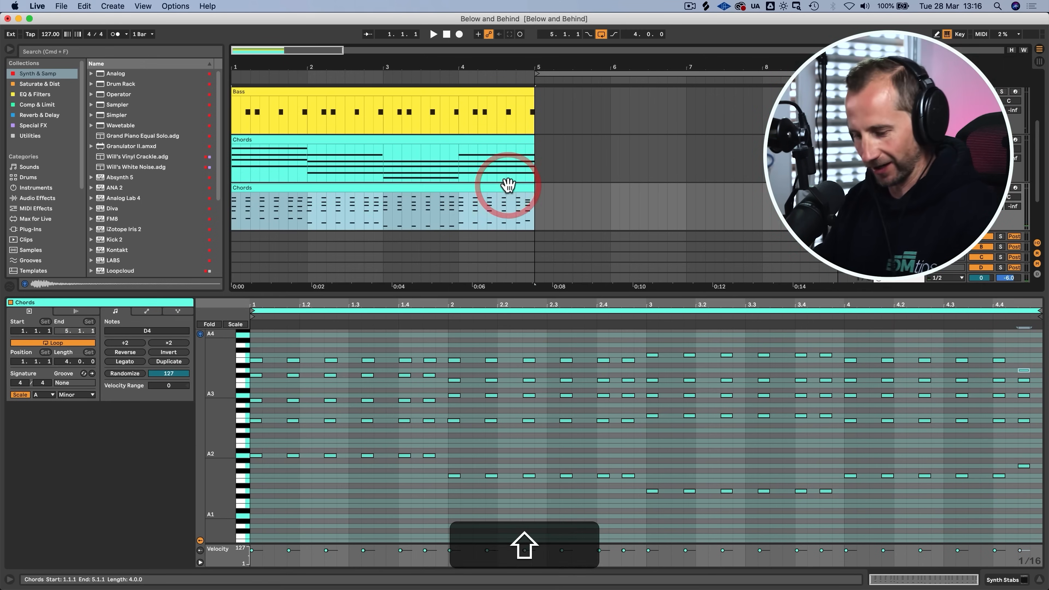
{"action": "key", "text": "shift+Tab"}
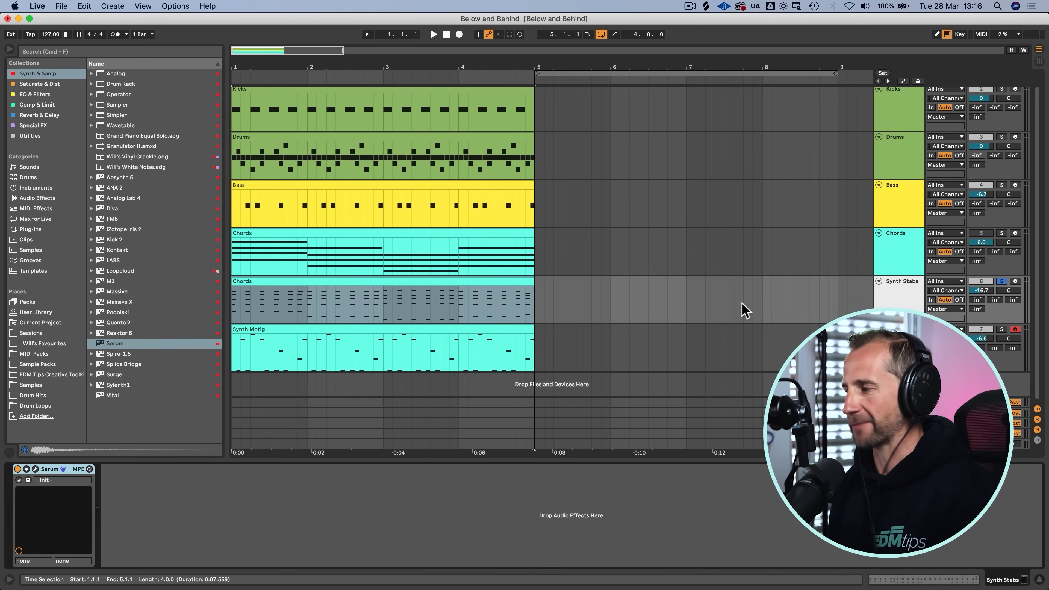
{"action": "left_click", "coordinate": [894, 297]}
{"action": "right_click", "coordinate": [904, 301]}
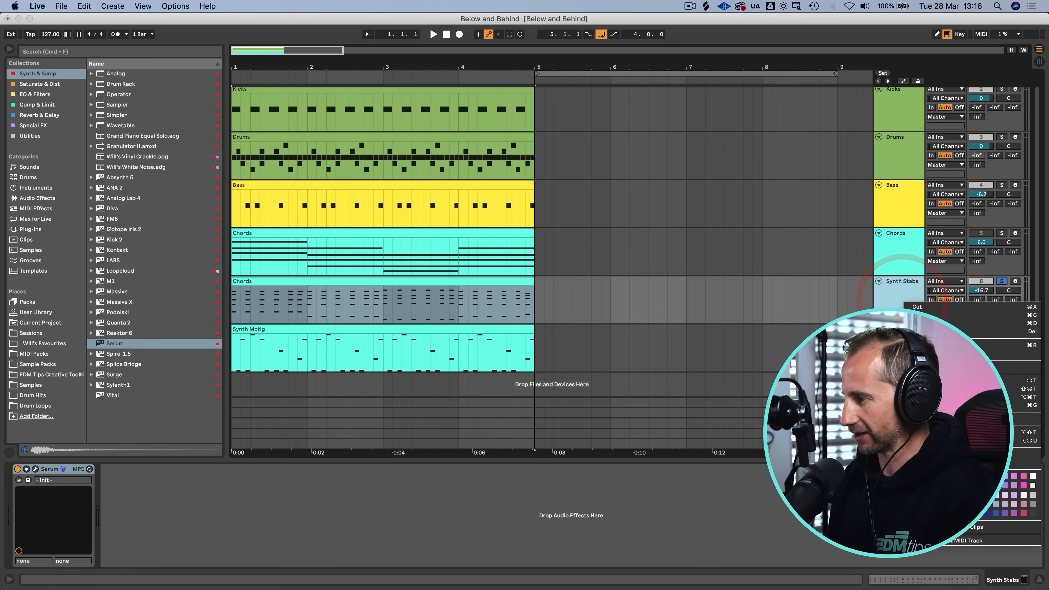
{"action": "left_click", "coordinate": [977, 477]}
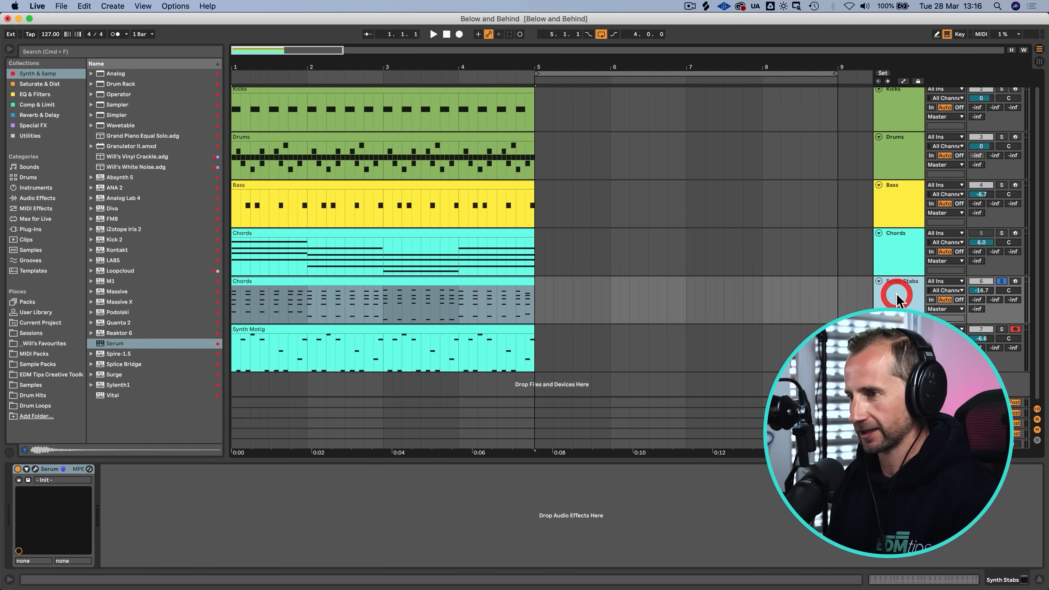
Step: Rename the copied Chords clip on the Synth Stabs track as Synth Stabs
{"action": "left_click", "coordinate": [279, 280]}
{"action": "key", "text": "shift+super+r"}
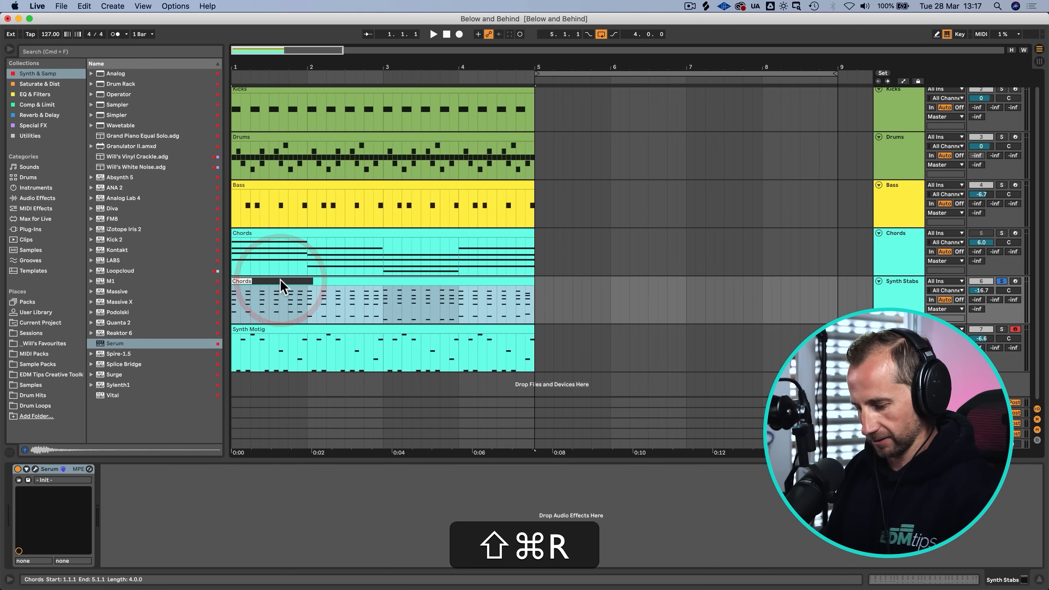
{"action": "type", "text": "Synth Stabs"}
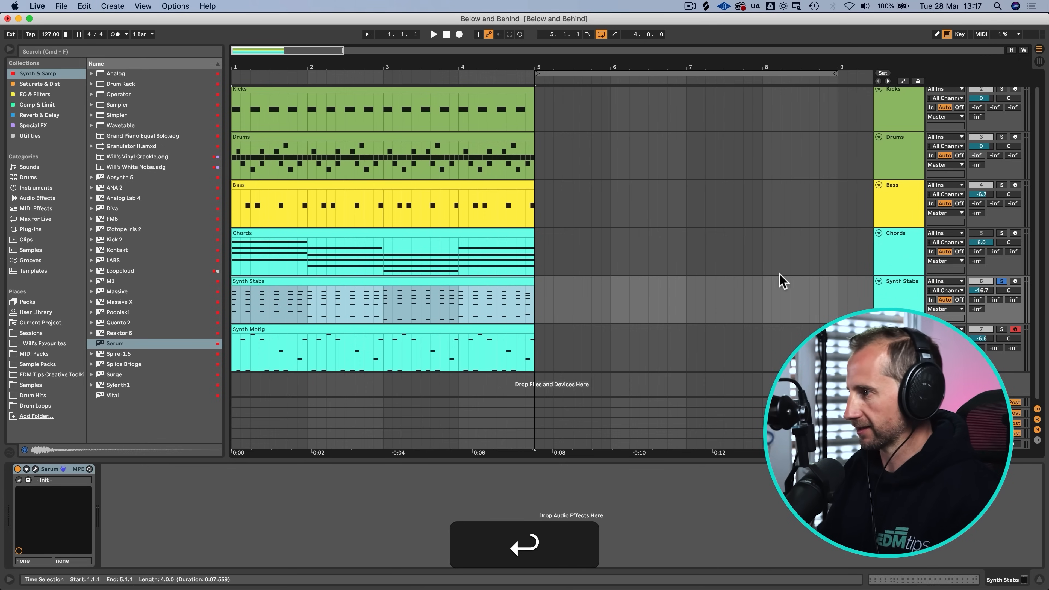
Step: Open the Serum interface of the Synth Stabs track and play the stabs
{"action": "left_click", "coordinate": [894, 300]}
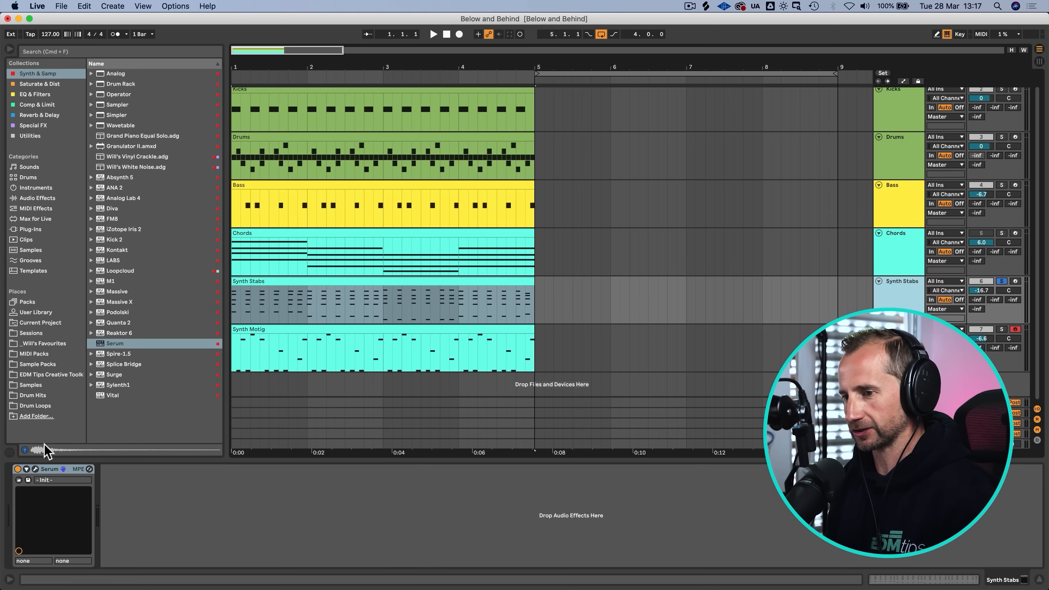
{"action": "left_click", "coordinate": [35, 469]}
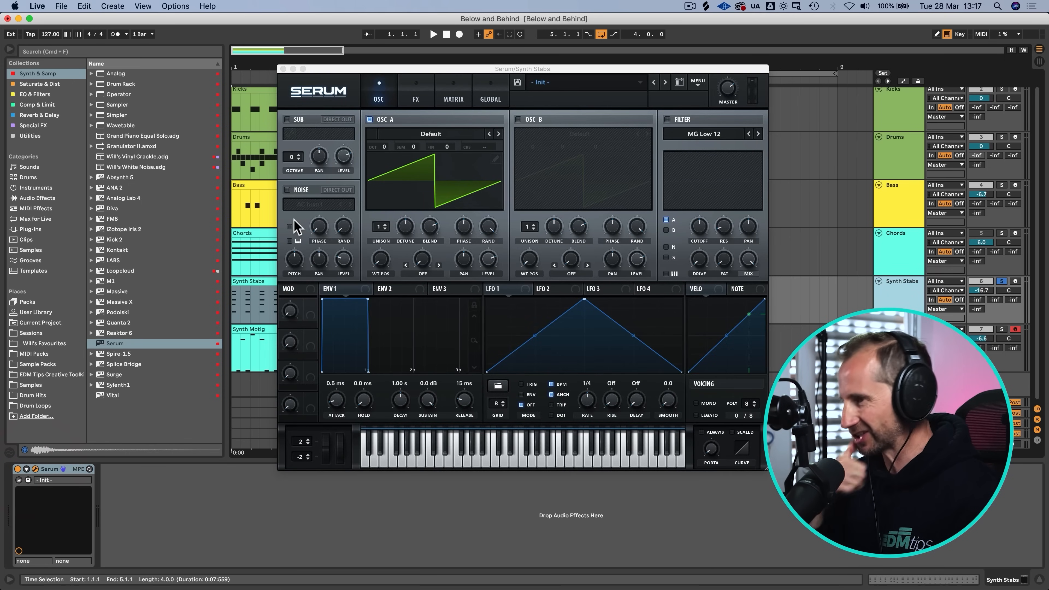
{"action": "key", "text": "space"}
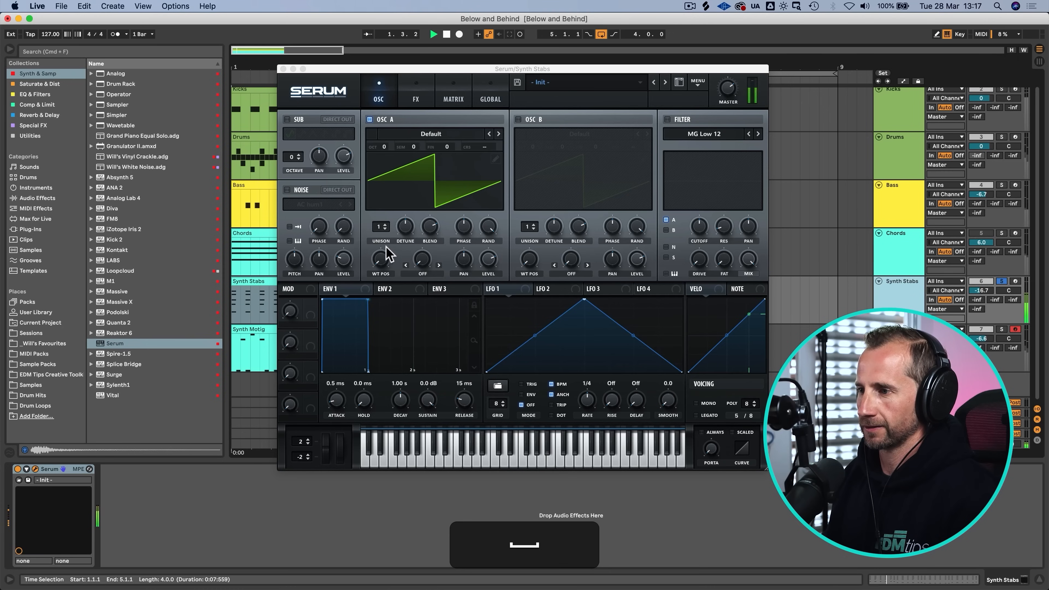
Step: Set Serum's OSC A to 6 unison voices with a unison detune of about 0.10, listening to the stabs
{"action": "left_click", "coordinate": [384, 224]}
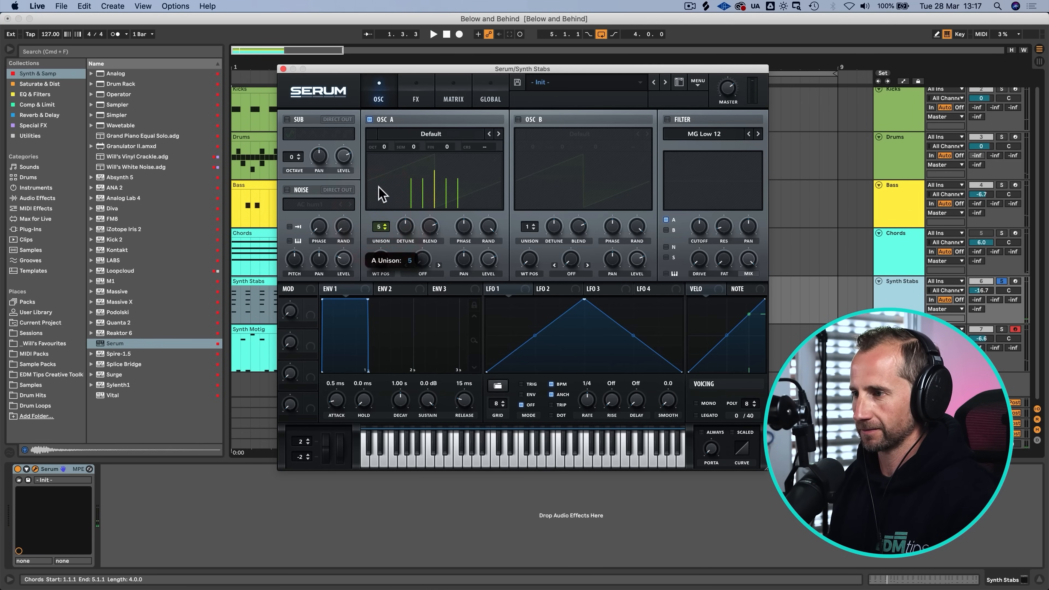
{"action": "left_click_drag", "start_coordinate": [379, 187], "coordinate": [385, 189]}
{"action": "left_click_drag", "start_coordinate": [406, 226], "coordinate": [401, 241]}
{"action": "left_click_drag", "start_coordinate": [380, 226], "coordinate": [376, 220]}
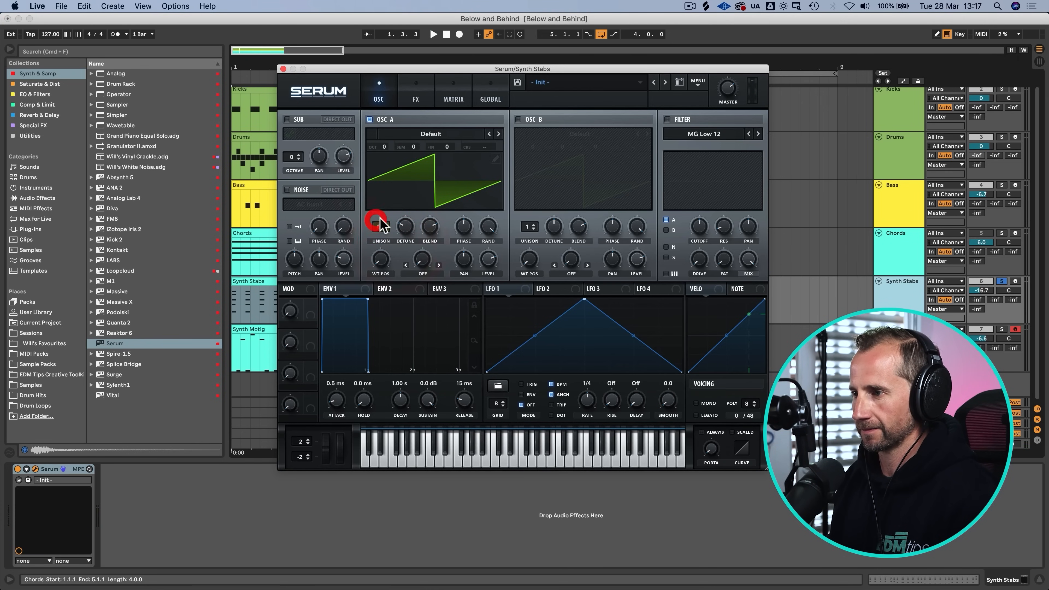
{"action": "key", "text": "space"}
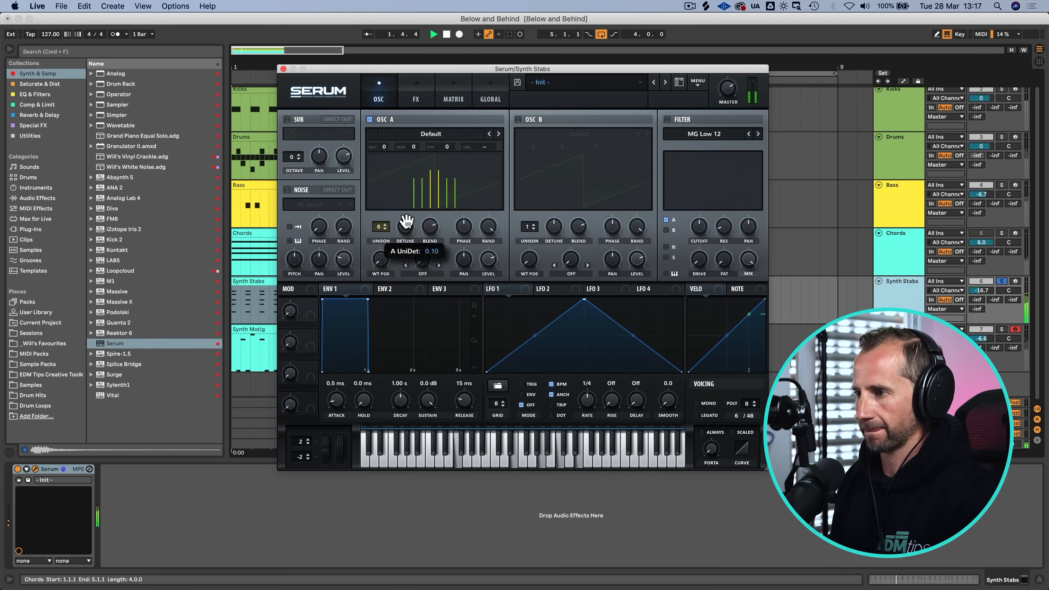
{"action": "left_click", "coordinate": [405, 227]}
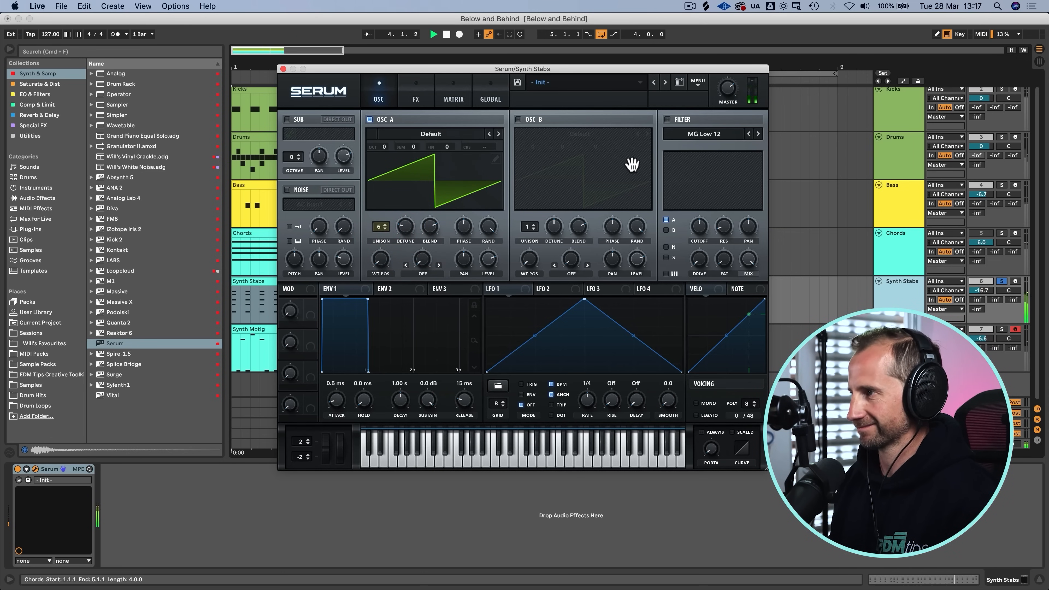
{"action": "left_click", "coordinate": [728, 94]}
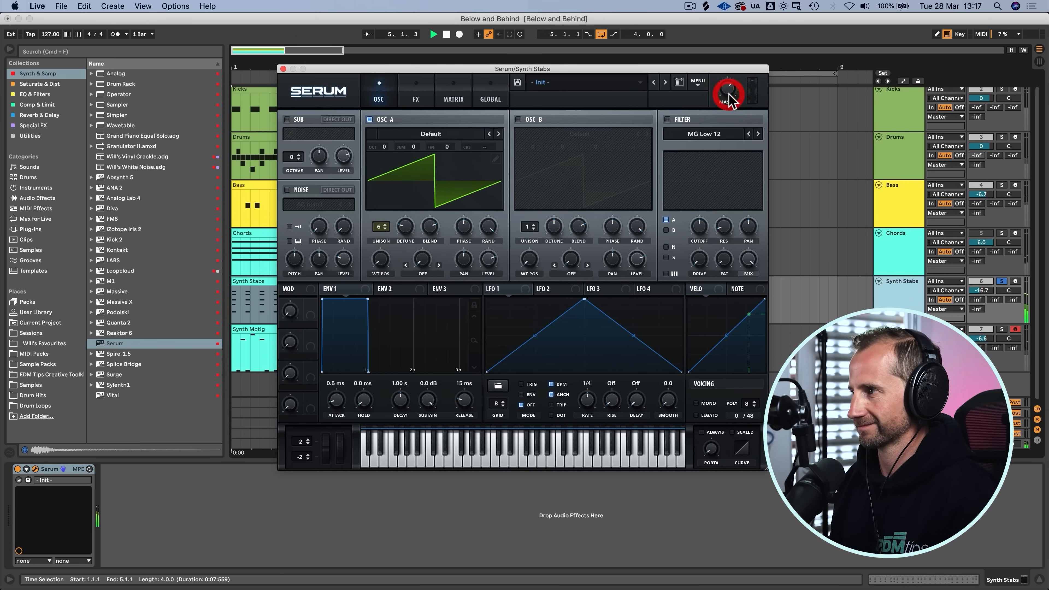
{"action": "key", "text": "space"}
Step: Close the Serum window and set the arrangement loop to the four-bar Synth Stabs clip
{"action": "left_click_drag", "start_coordinate": [331, 68], "coordinate": [538, 193]}
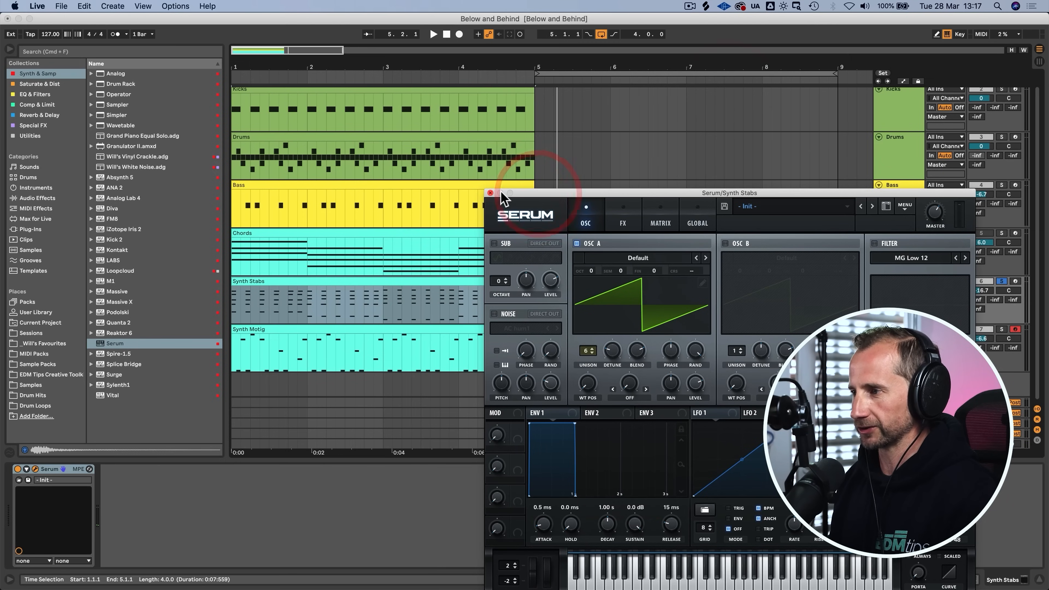
{"action": "left_click", "coordinate": [492, 193]}
{"action": "left_click_drag", "start_coordinate": [535, 309], "coordinate": [233, 304]}
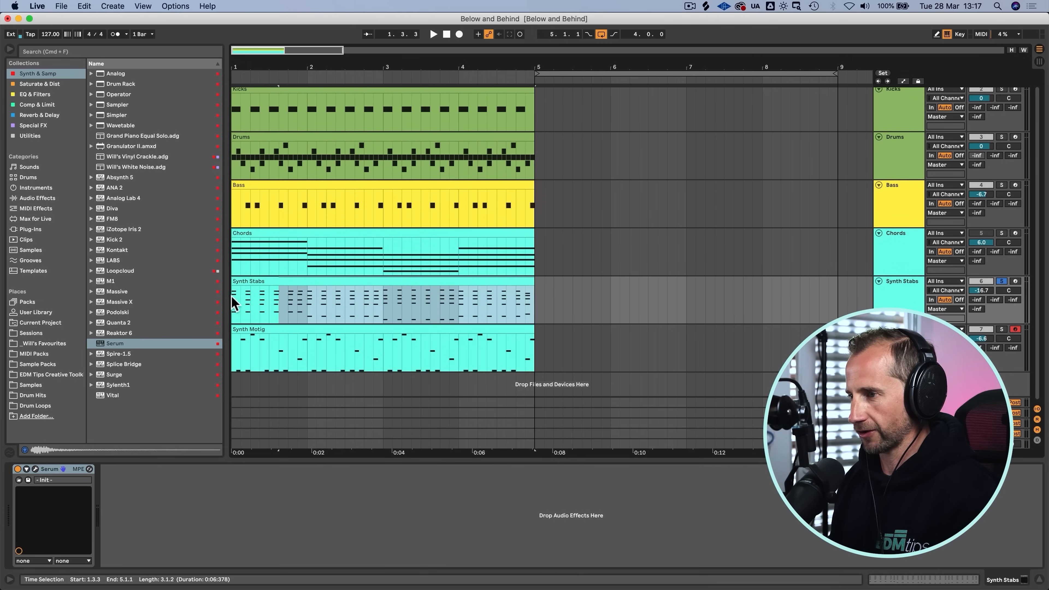
{"action": "key", "text": "super+l"}
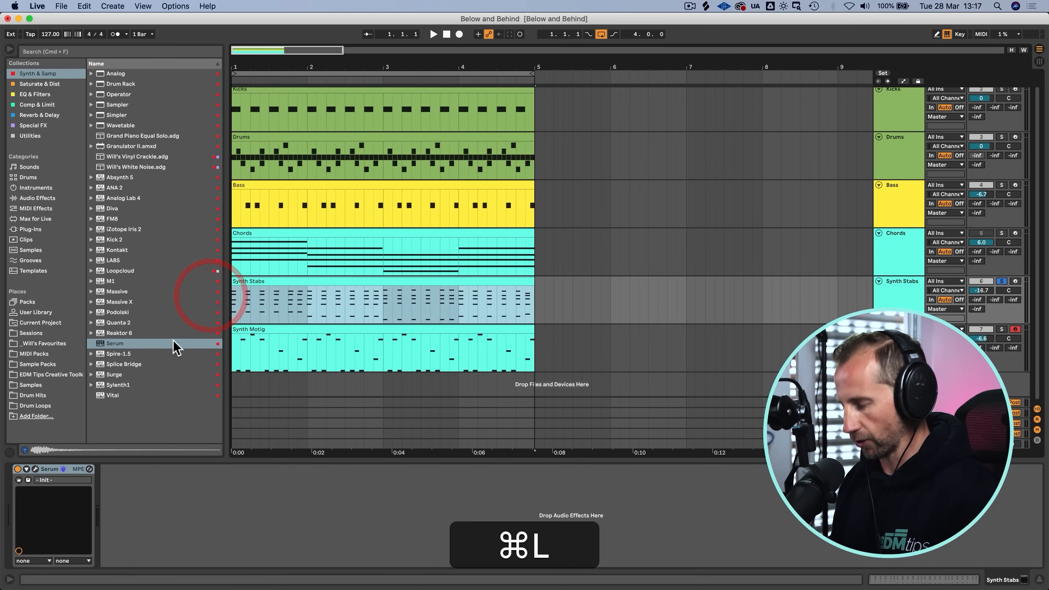
Step: Reopen Serum on the Synth Stabs track, play the loop and turn on the AC hum1 noise oscillator
{"action": "left_click", "coordinate": [35, 468]}
{"action": "key", "text": "space"}
{"action": "left_click", "coordinate": [494, 309]}
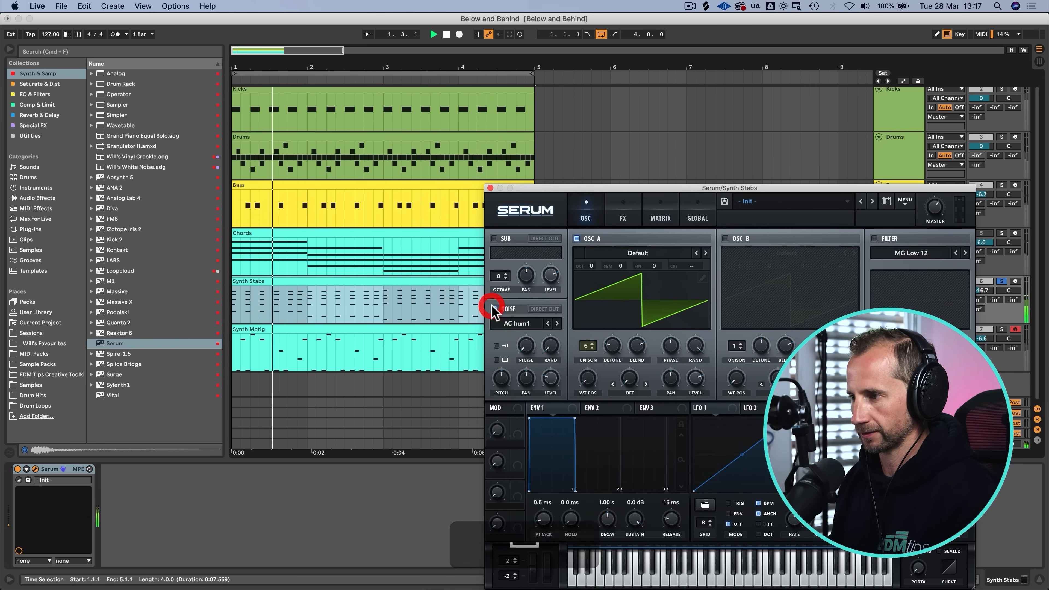
{"action": "left_click_drag", "start_coordinate": [571, 285], "coordinate": [569, 349]}
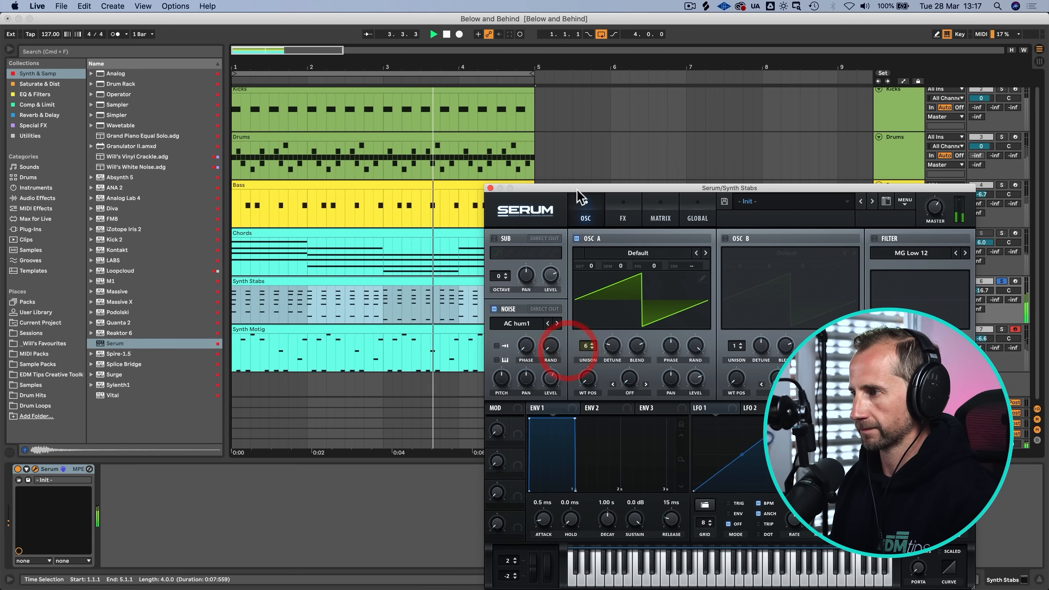
Step: Adjust the Synth Stabs track volume and the noise oscillator's level while the loop plays
{"action": "left_click_drag", "start_coordinate": [581, 189], "coordinate": [204, 38]}
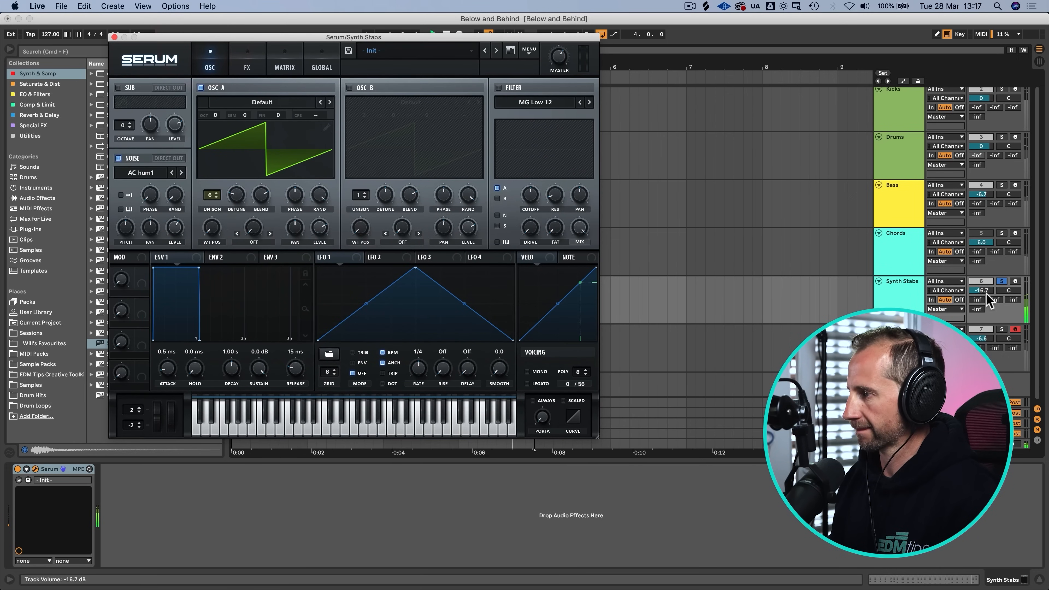
{"action": "left_click_drag", "start_coordinate": [982, 290], "coordinate": [981, 285]}
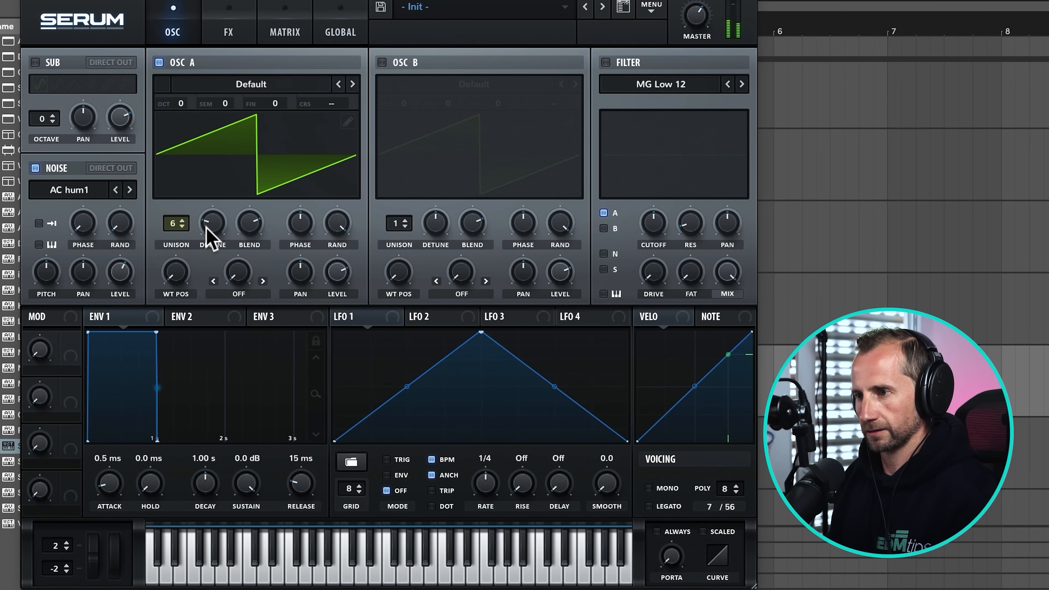
{"action": "left_click_drag", "start_coordinate": [117, 276], "coordinate": [117, 282]}
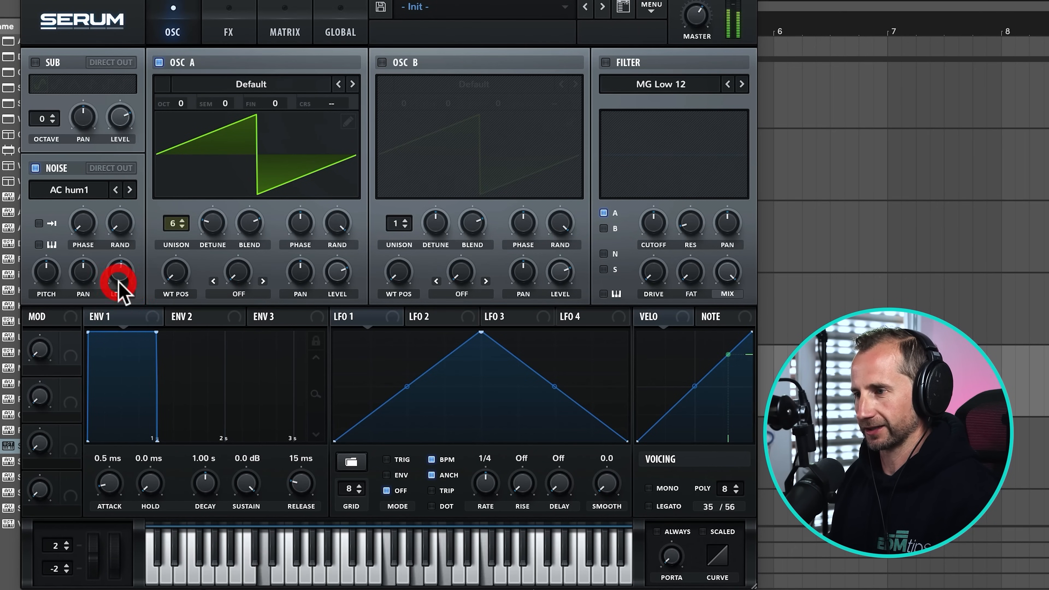
Step: Shape ENV 1 with 0.0 ms attack, 32.0 s decay, -∞ dB sustain and 94 ms release
{"action": "mouse_move", "coordinate": [304, 485]}
{"action": "left_mouse_down"}
{"action": "mouse_move", "coordinate": [301, 465]}
{"action": "mouse_move", "coordinate": [248, 485]}
{"action": "mouse_move", "coordinate": [241, 513]}
{"action": "mouse_move", "coordinate": [225, 345]}
{"action": "left_mouse_up"}
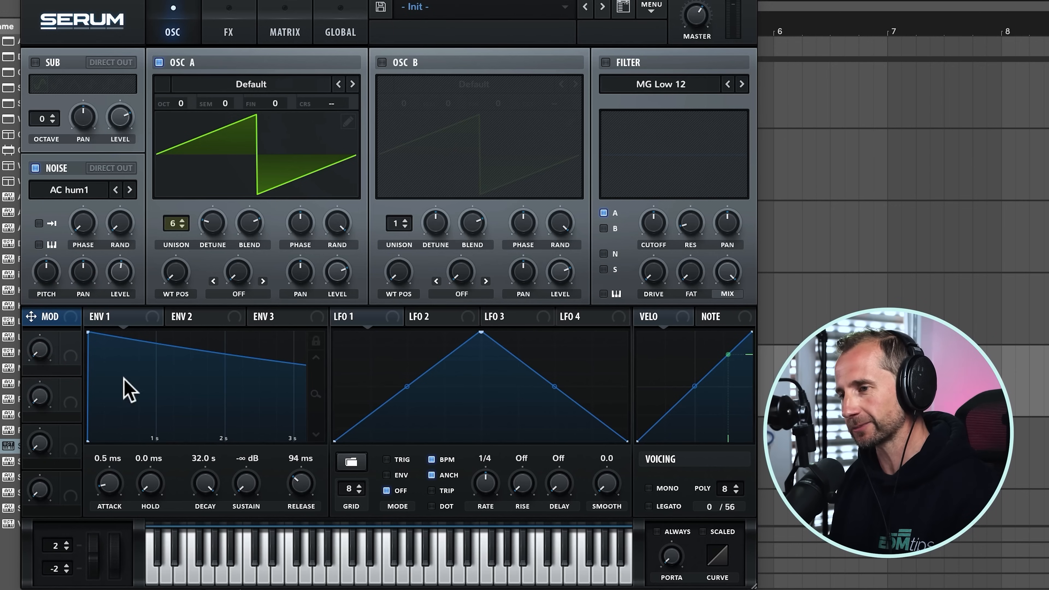
{"action": "left_click", "coordinate": [53, 352]}
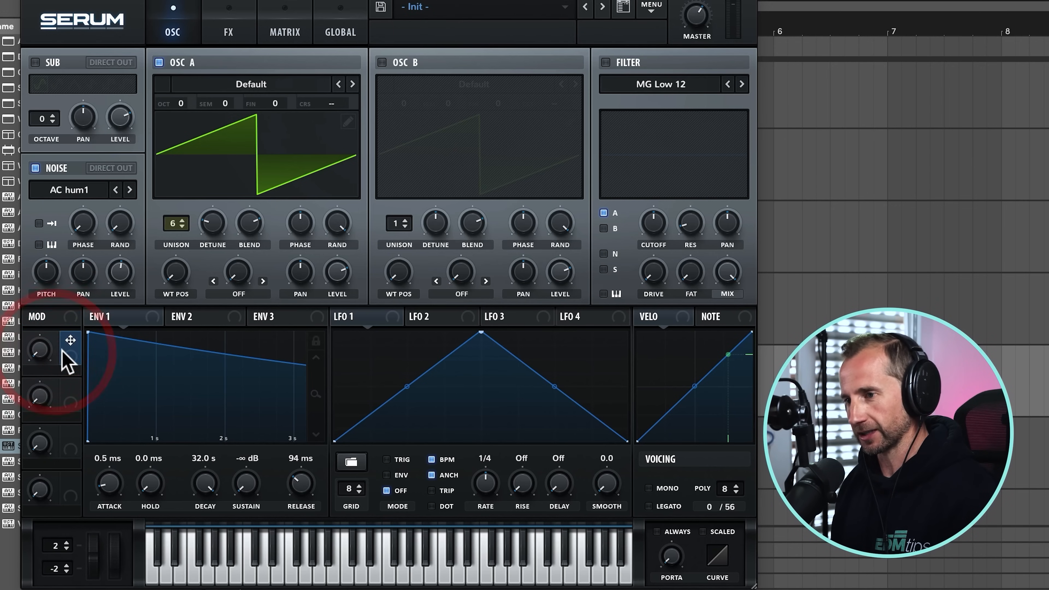
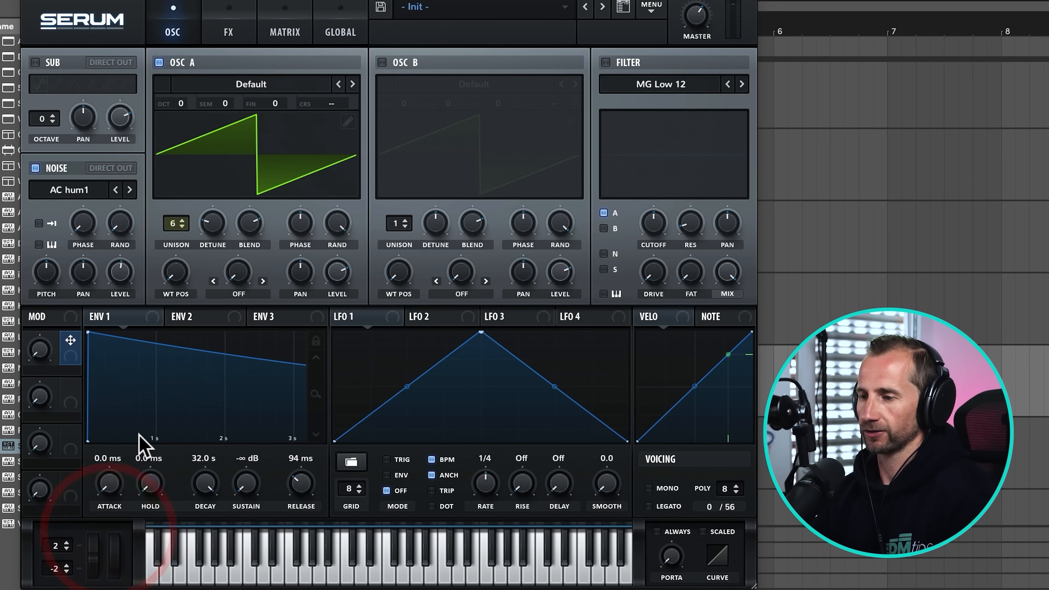
Step: Turn on the MG Low 12 filter, lower its cutoff and route the noise oscillator through it
{"action": "left_click", "coordinate": [605, 62]}
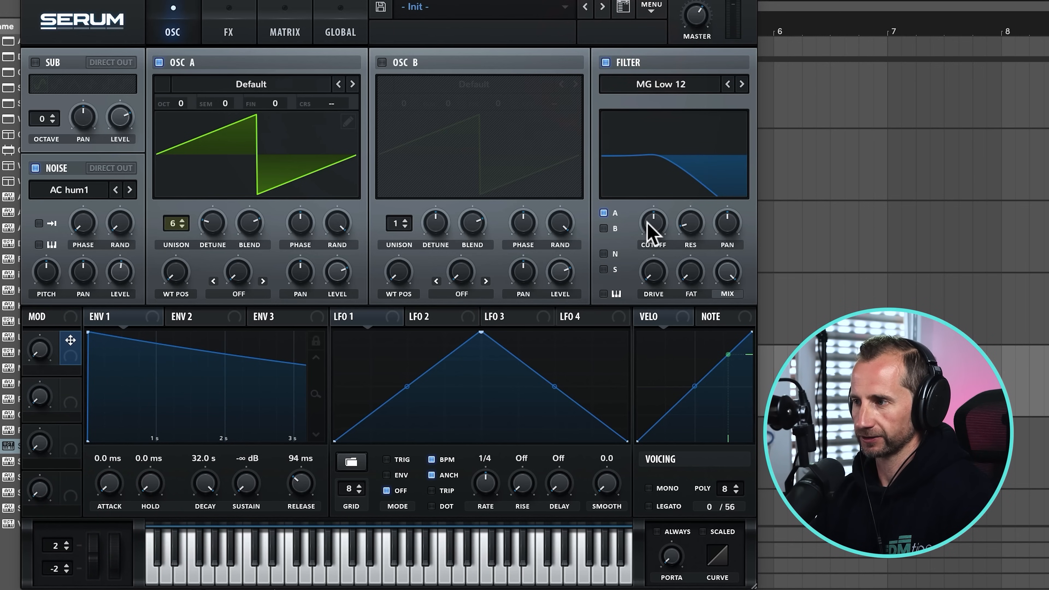
{"action": "left_click_drag", "start_coordinate": [653, 231], "coordinate": [652, 239]}
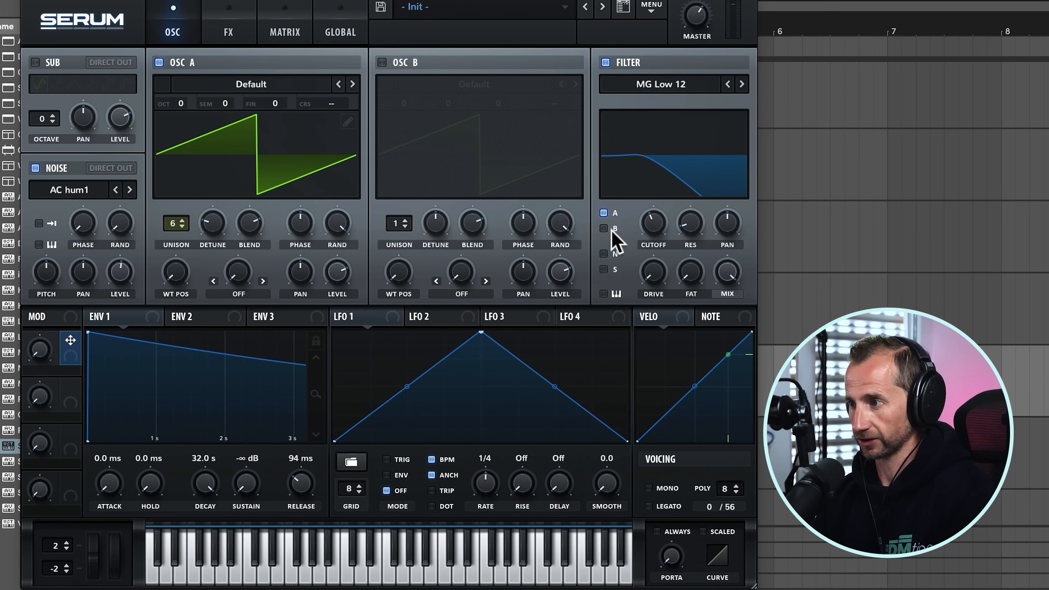
{"action": "left_click", "coordinate": [604, 254]}
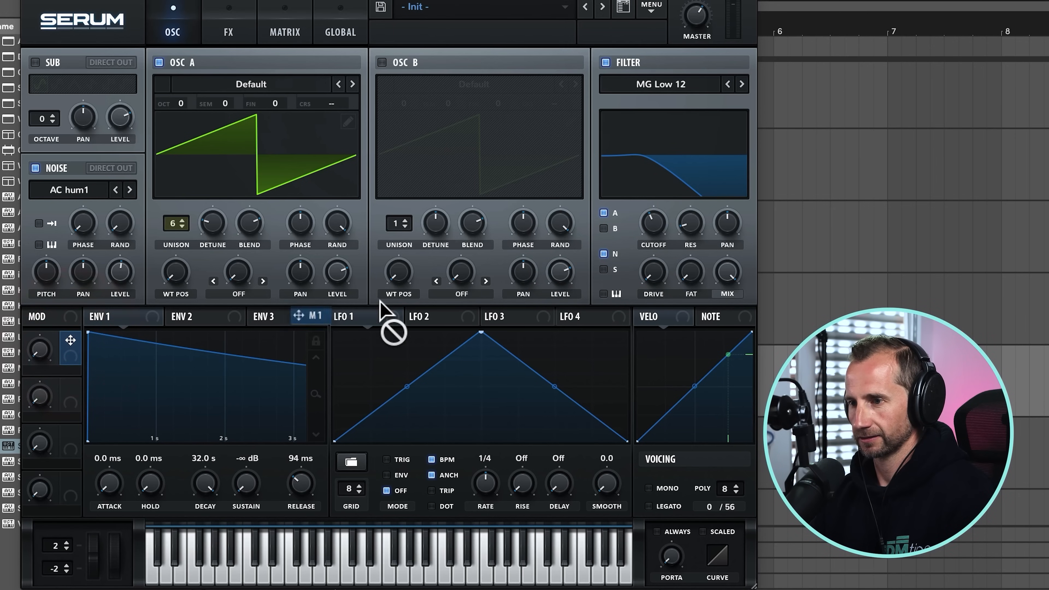
Step: Assign Macro 1 to the filter cutoff and raise the macro to full while listening to the stabs
{"action": "left_click_drag", "start_coordinate": [380, 302], "coordinate": [657, 269]}
{"action": "left_click", "coordinate": [635, 218]}
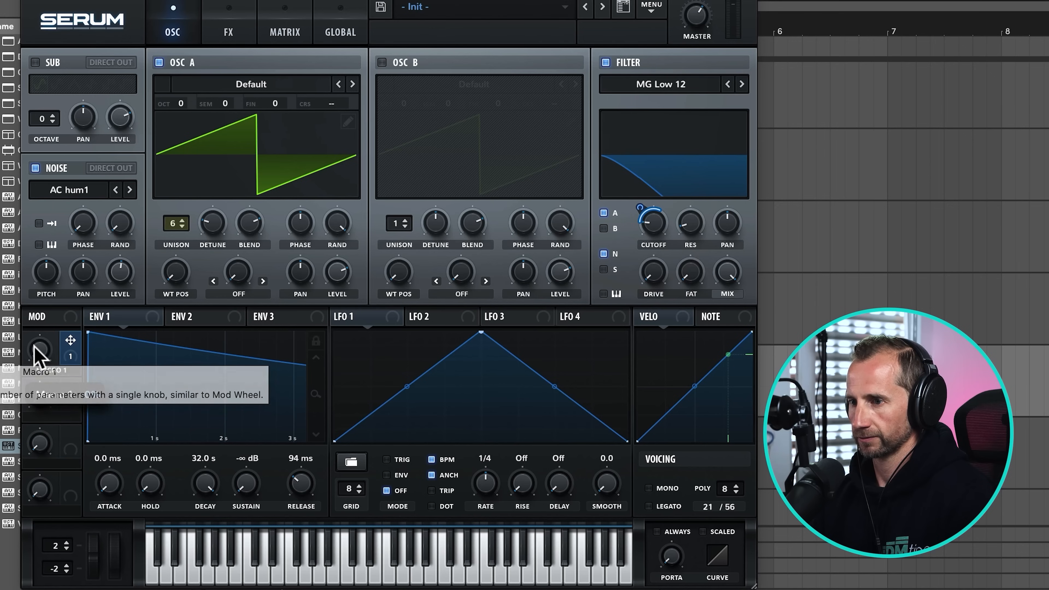
{"action": "left_click_drag", "start_coordinate": [40, 350], "coordinate": [102, 118]}
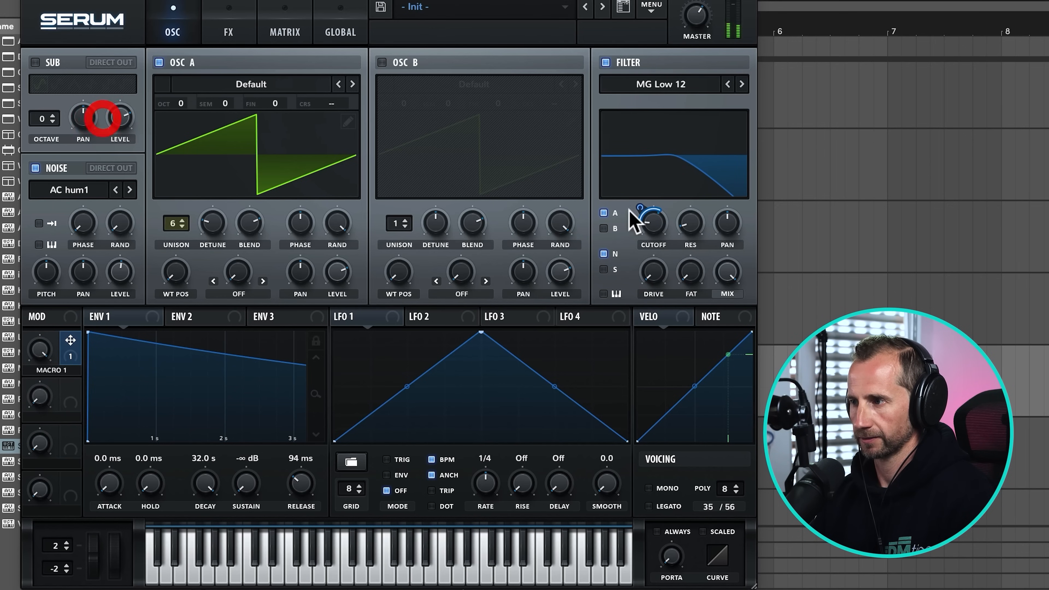
Step: Assign ENV 1 to the filter cutoff, adjust the modulation depth and turn Macro 1 back down to zero
{"action": "left_click", "coordinate": [652, 217]}
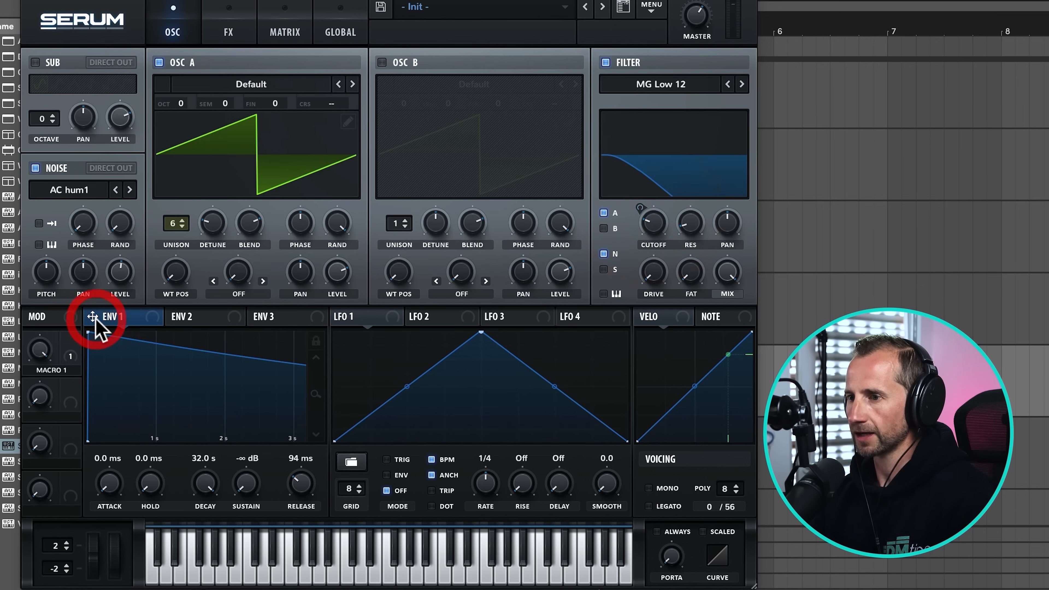
{"action": "left_click_drag", "start_coordinate": [95, 313], "coordinate": [638, 253]}
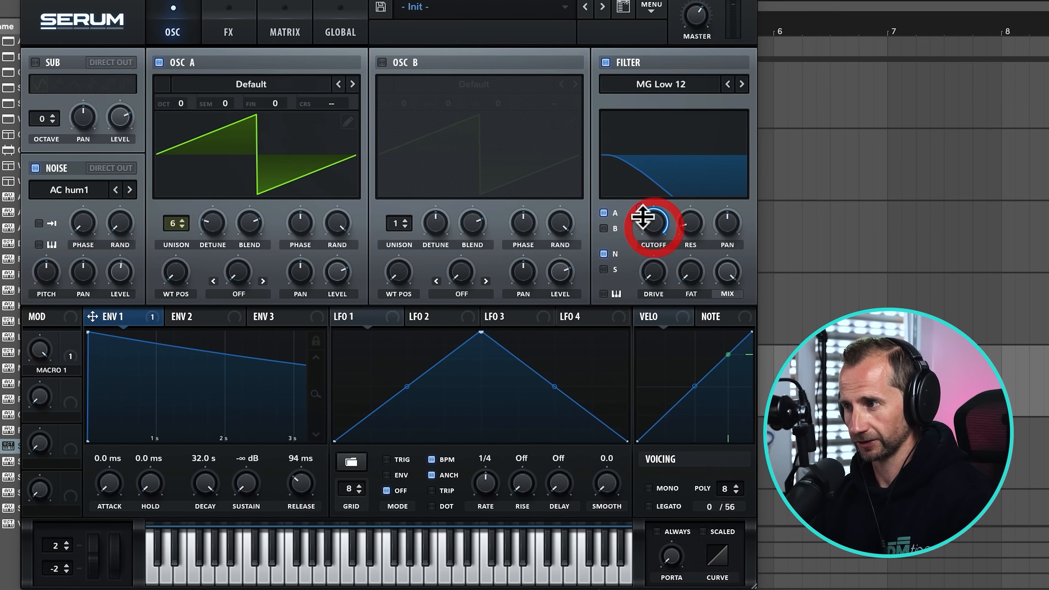
{"action": "left_click_drag", "start_coordinate": [642, 216], "coordinate": [644, 220]}
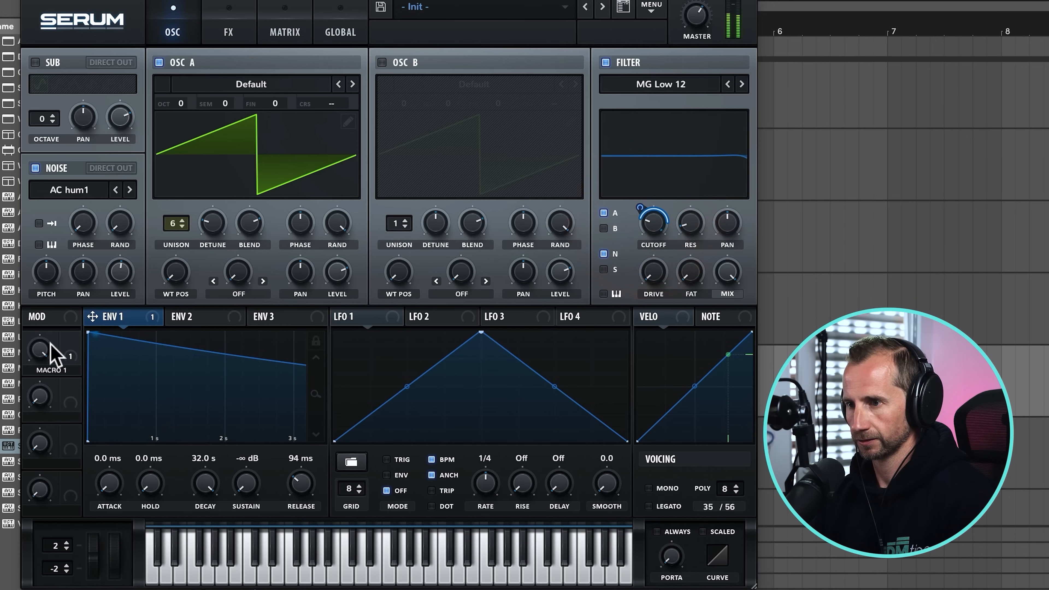
{"action": "mouse_move", "coordinate": [54, 353]}
{"action": "left_mouse_down"}
{"action": "mouse_move", "coordinate": [41, 372]}
{"action": "mouse_move", "coordinate": [35, 560]}
{"action": "left_mouse_up"}
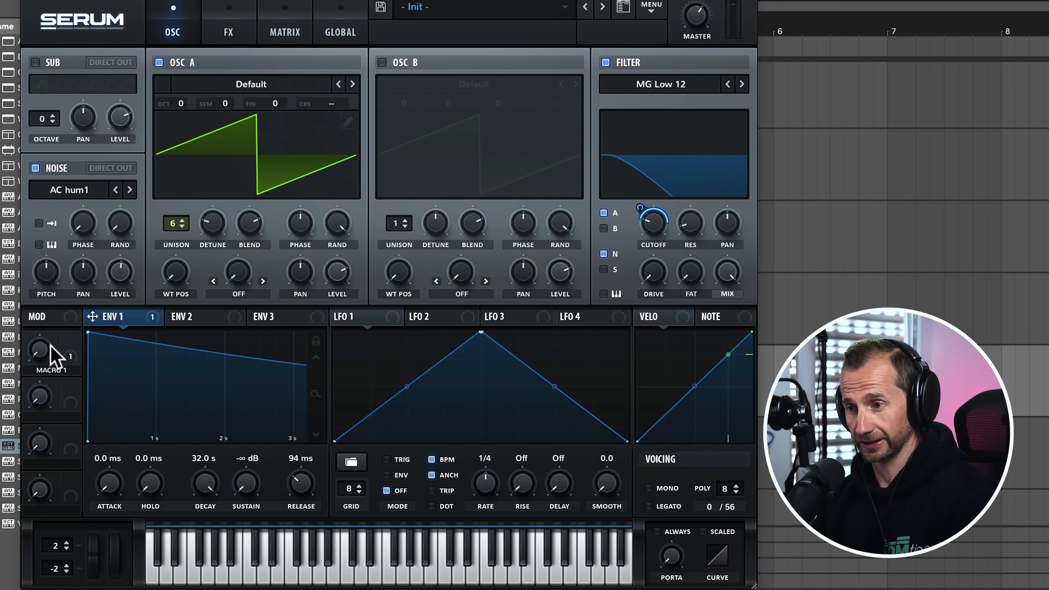
Step: Assign Macro 1 to ENV 1's decay with a base decay of 307 ms, sweeping the macro to test it
{"action": "left_click_drag", "start_coordinate": [169, 417], "coordinate": [202, 481]}
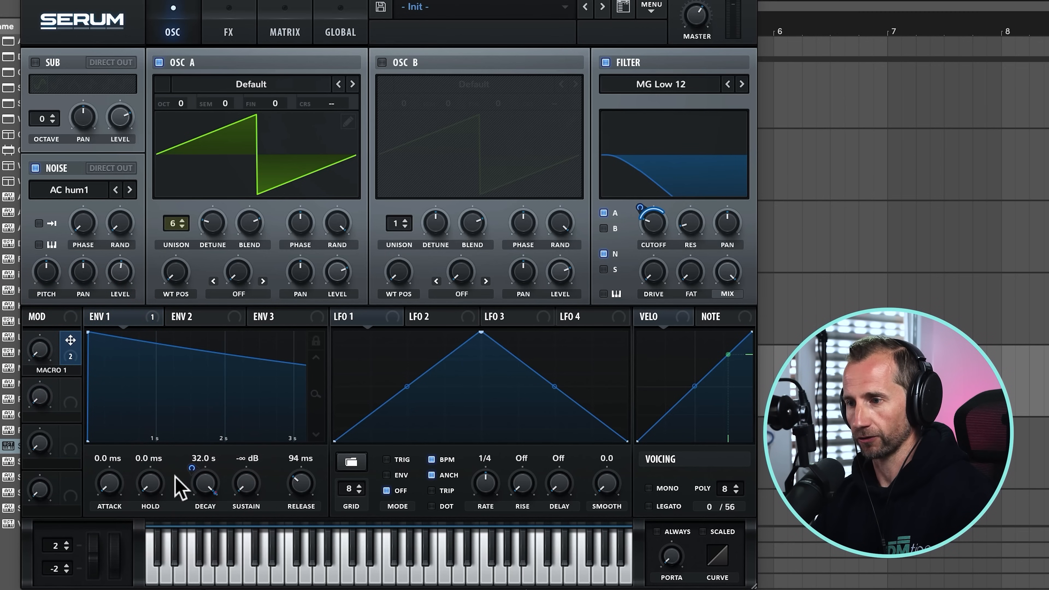
{"action": "left_click_drag", "start_coordinate": [205, 490], "coordinate": [206, 529]}
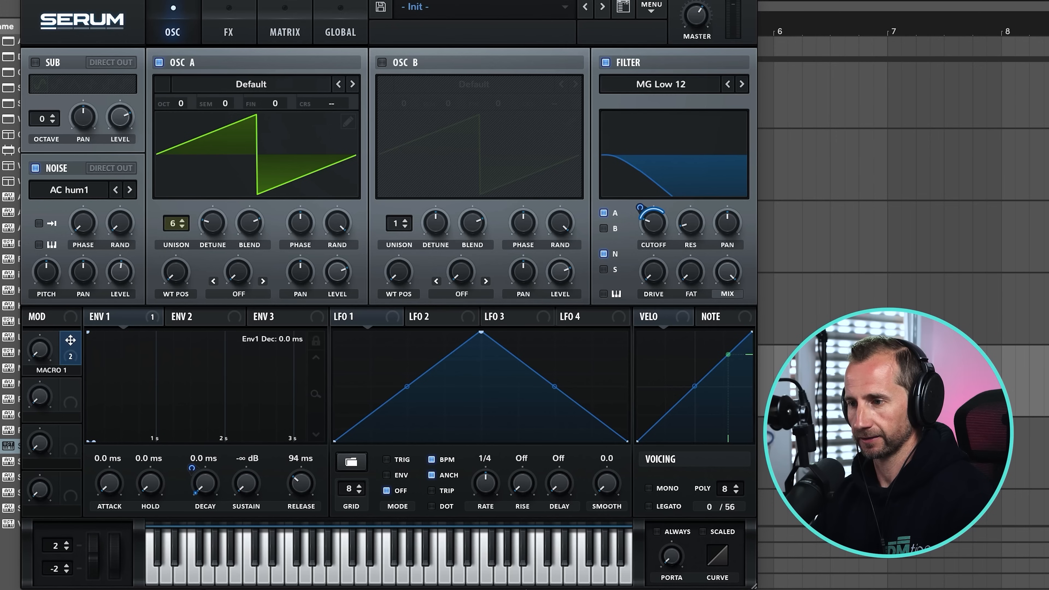
{"action": "left_click_drag", "start_coordinate": [190, 579], "coordinate": [188, 583]}
{"action": "mouse_move", "coordinate": [41, 351]}
{"action": "left_mouse_down"}
{"action": "mouse_move", "coordinate": [93, 177]}
{"action": "mouse_move", "coordinate": [94, 187]}
{"action": "left_mouse_up"}
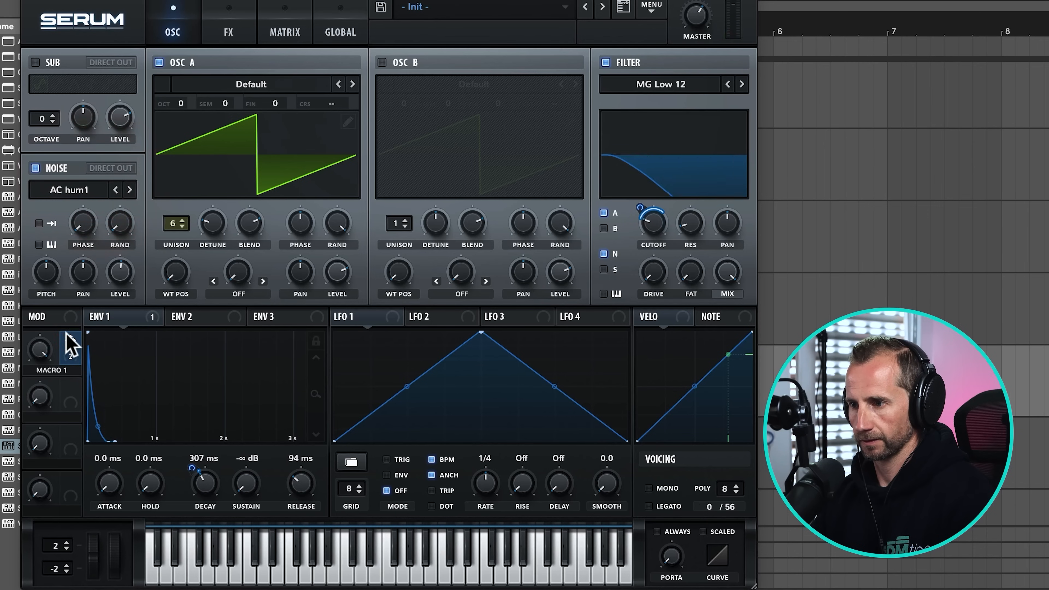
{"action": "left_click_drag", "start_coordinate": [71, 347], "coordinate": [183, 367]}
{"action": "mouse_move", "coordinate": [35, 363]}
{"action": "left_click_drag", "start_coordinate": [35, 363], "coordinate": [53, 521]}
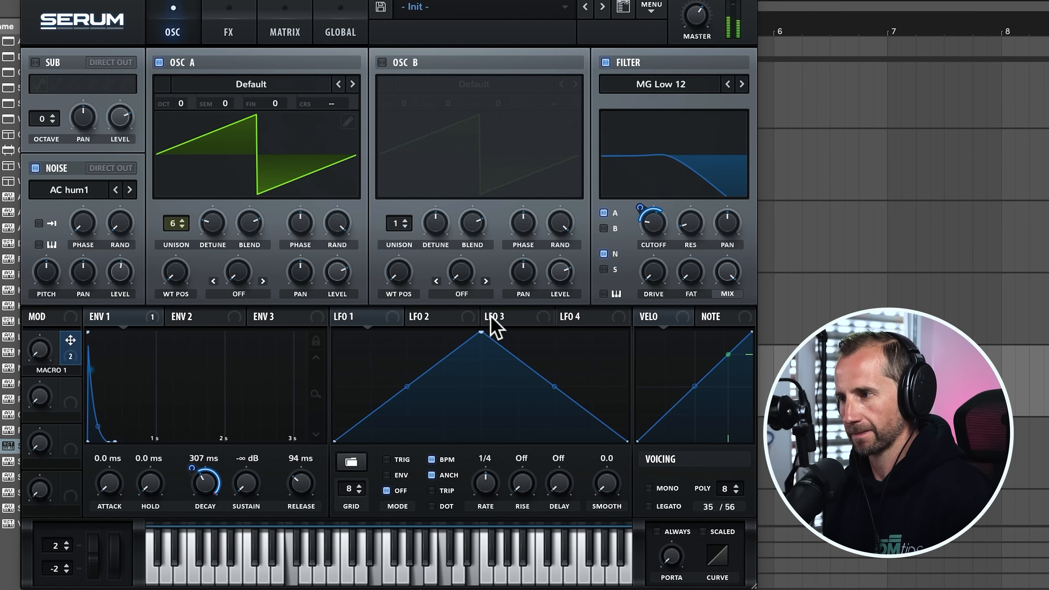
Step: Lower the filter cutoff and, with Macro 1 raised, increase the macro's modulation depth on the cutoff
{"action": "left_click_drag", "start_coordinate": [648, 218], "coordinate": [653, 277]}
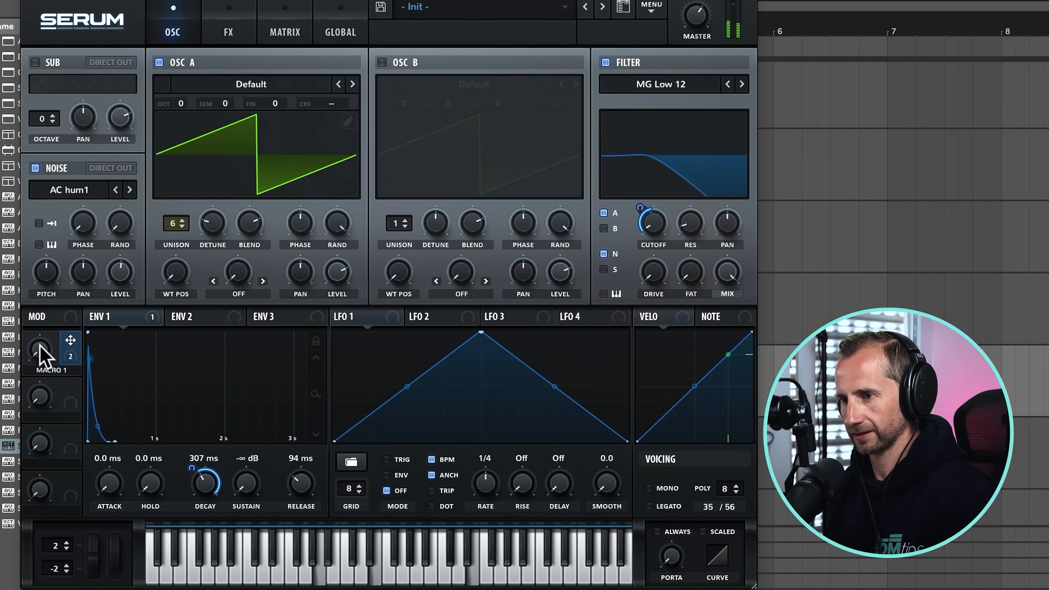
{"action": "left_click_drag", "start_coordinate": [42, 349], "coordinate": [46, 192]}
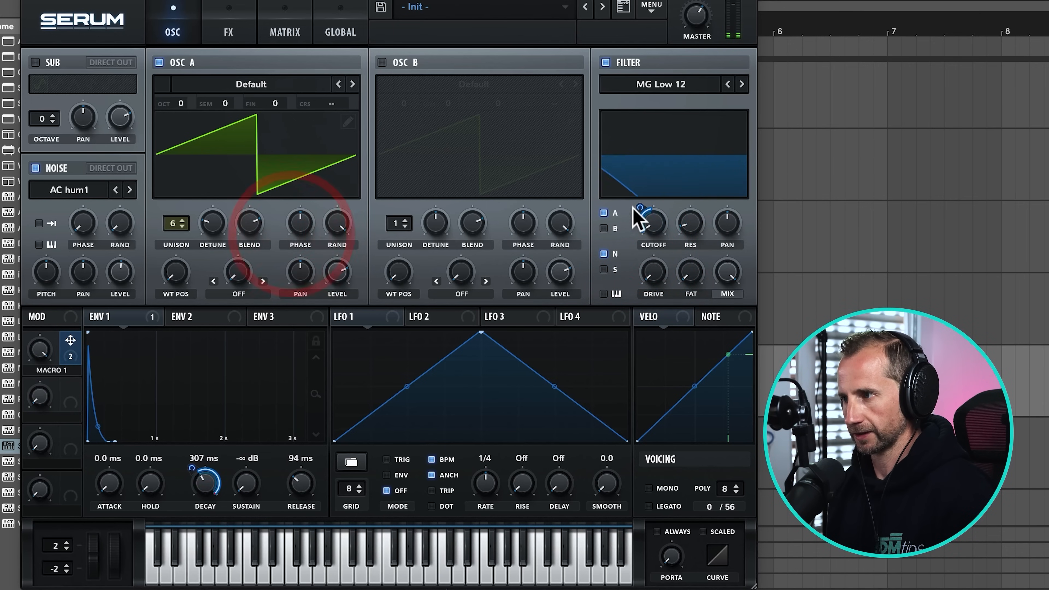
{"action": "left_click_drag", "start_coordinate": [640, 206], "coordinate": [642, 181]}
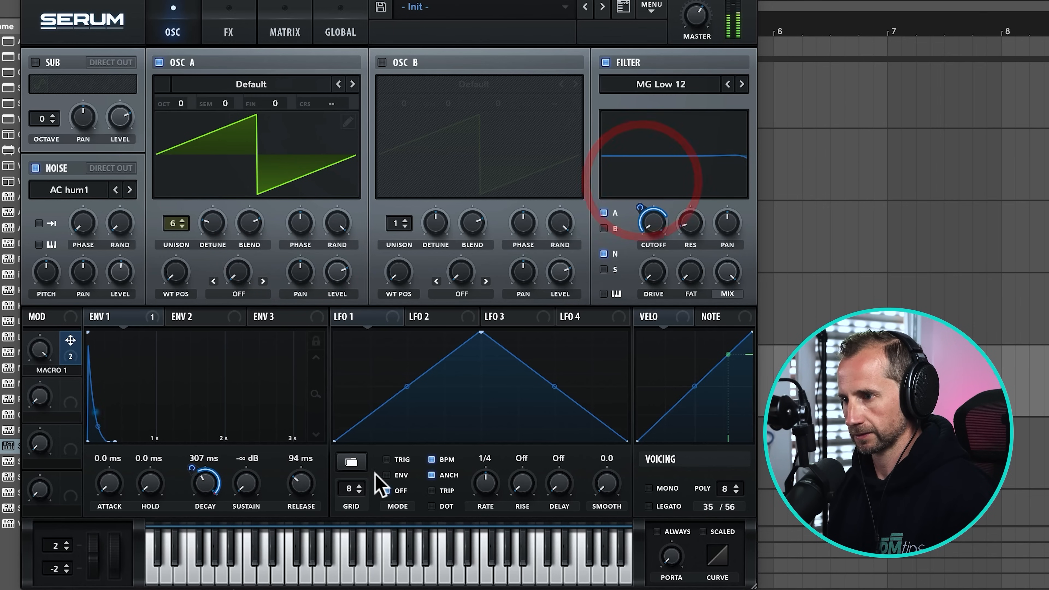
Step: Set ENV 1's release to 231 ms with sustain at -∞ dB, and sweep Macro 1 down to zero
{"action": "left_click_drag", "start_coordinate": [304, 489], "coordinate": [309, 481]}
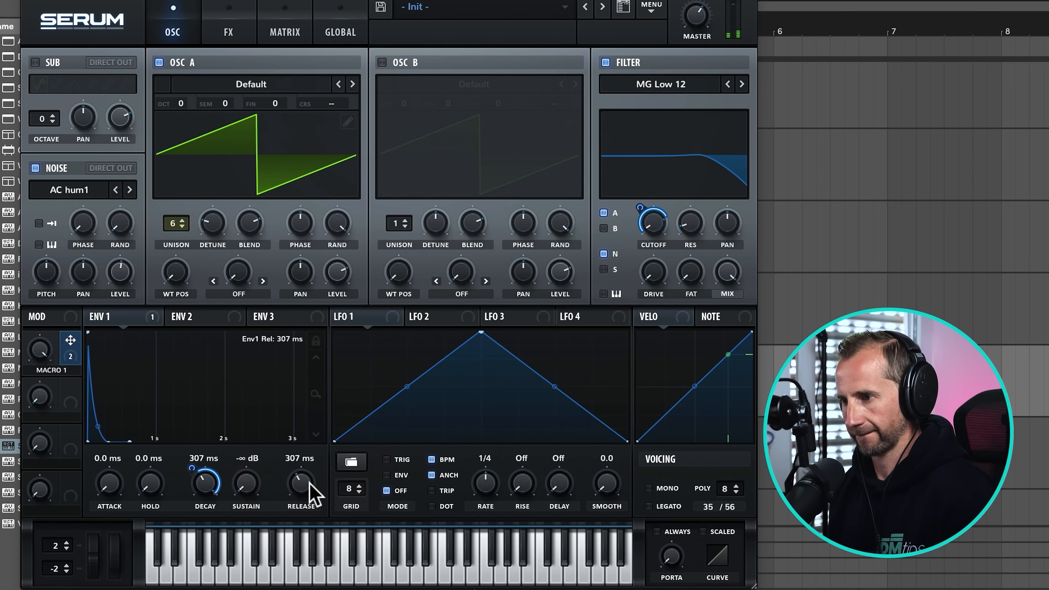
{"action": "left_click_drag", "start_coordinate": [244, 487], "coordinate": [250, 587]}
{"action": "left_click_drag", "start_coordinate": [307, 481], "coordinate": [298, 487]}
{"action": "left_click_drag", "start_coordinate": [33, 357], "coordinate": [54, 419]}
{"action": "left_click_drag", "start_coordinate": [60, 482], "coordinate": [58, 575]}
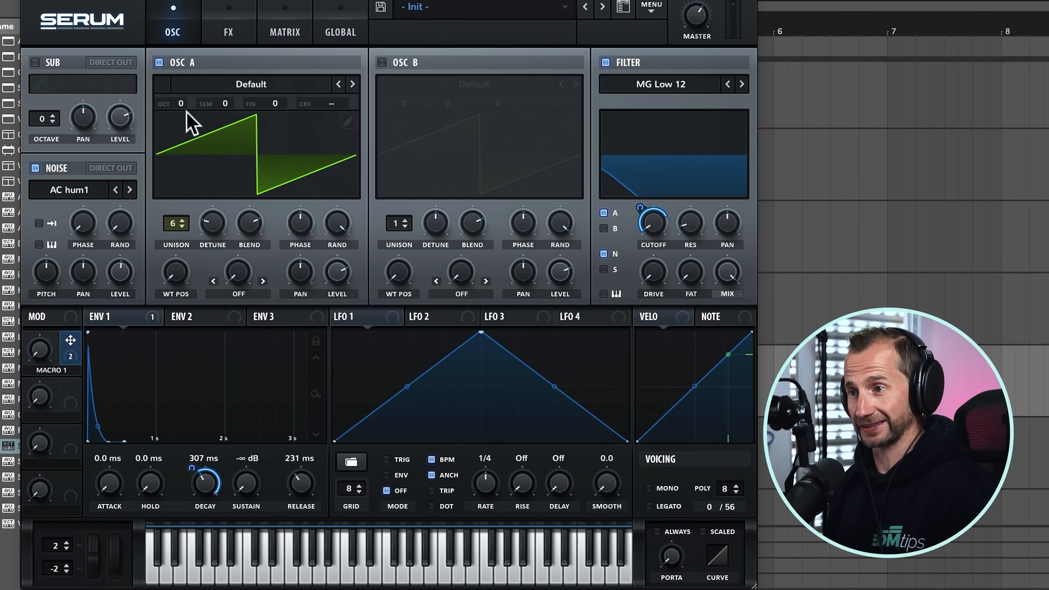
Step: Turn on OSC B, route it through the filter and load the Basic Shapes wavetable
{"action": "left_click", "coordinate": [182, 104]}
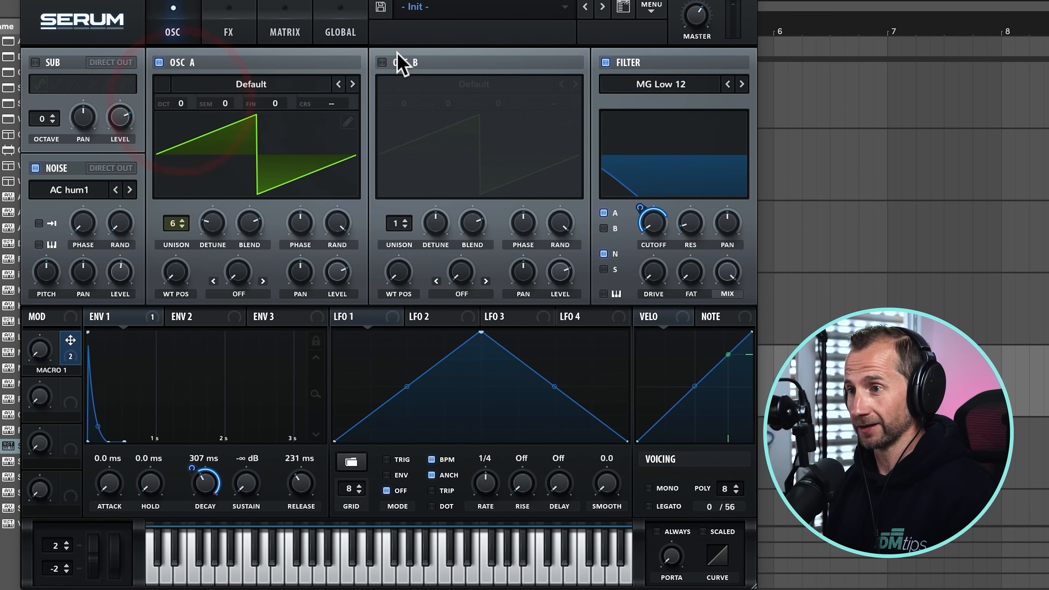
{"action": "left_click", "coordinate": [382, 62]}
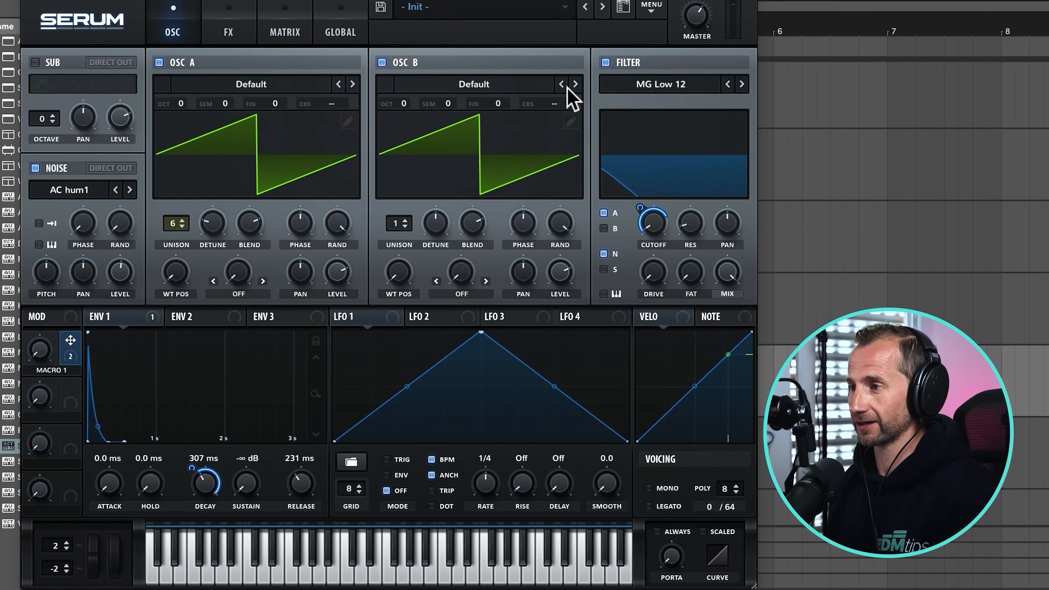
{"action": "left_click", "coordinate": [576, 85]}
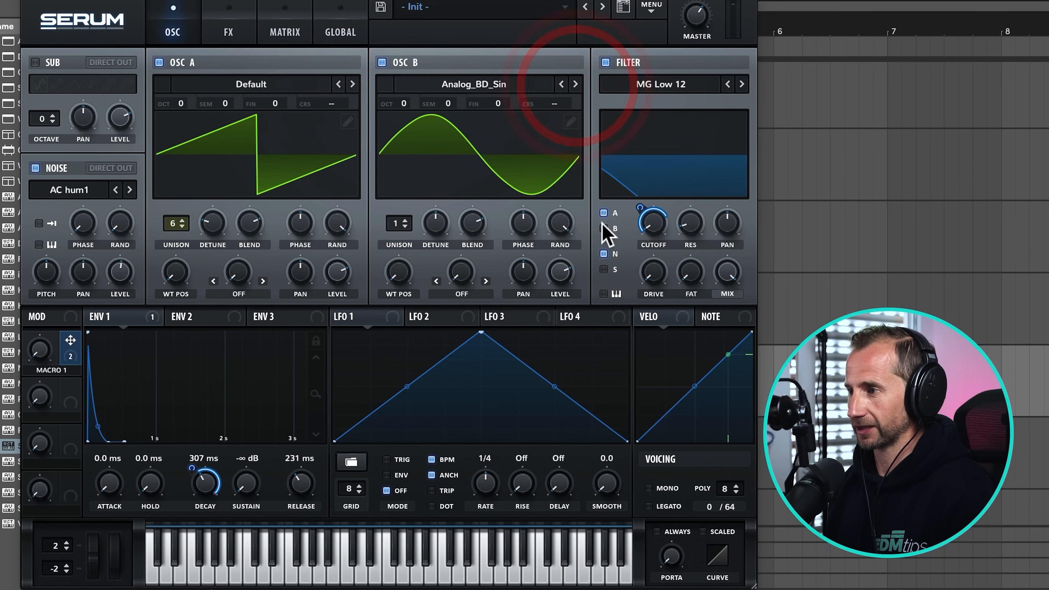
{"action": "left_click", "coordinate": [576, 84]}
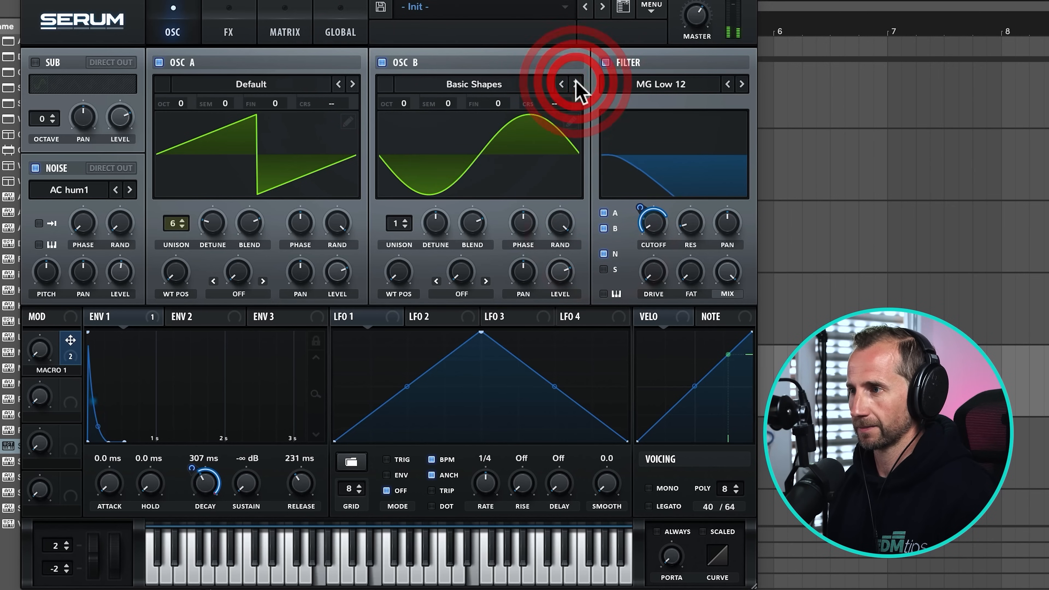
{"action": "left_click", "coordinate": [577, 85]}
{"action": "left_click", "coordinate": [562, 85]}
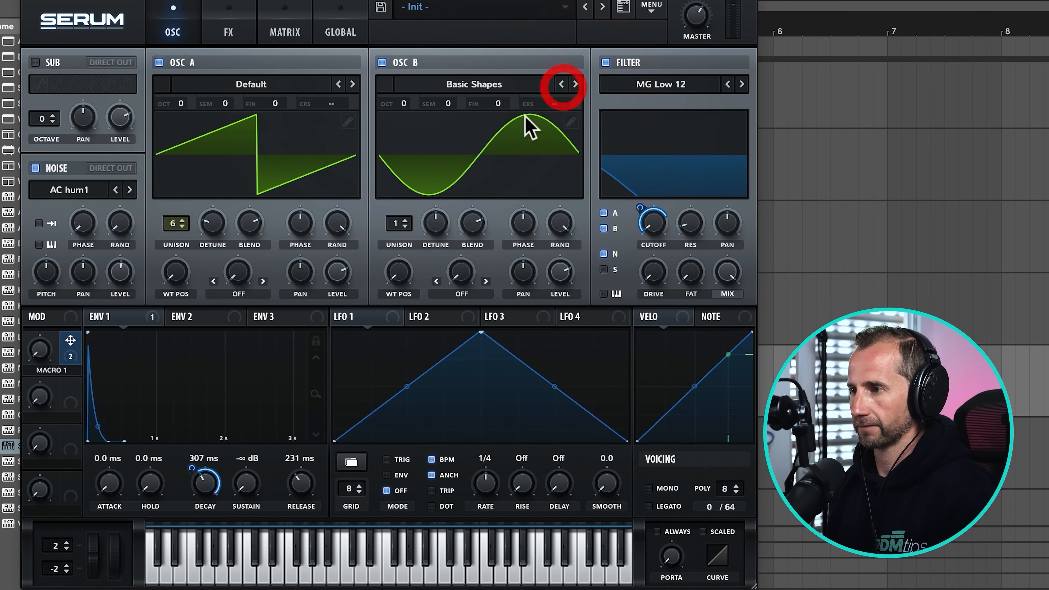
Step: Move OSC B's wavetable position to the square wave and adjust the oscillator's level by ear
{"action": "left_click_drag", "start_coordinate": [552, 275], "coordinate": [549, 263]}
{"action": "left_click_drag", "start_coordinate": [393, 268], "coordinate": [398, 182]}
{"action": "left_click_drag", "start_coordinate": [566, 270], "coordinate": [546, 174]}
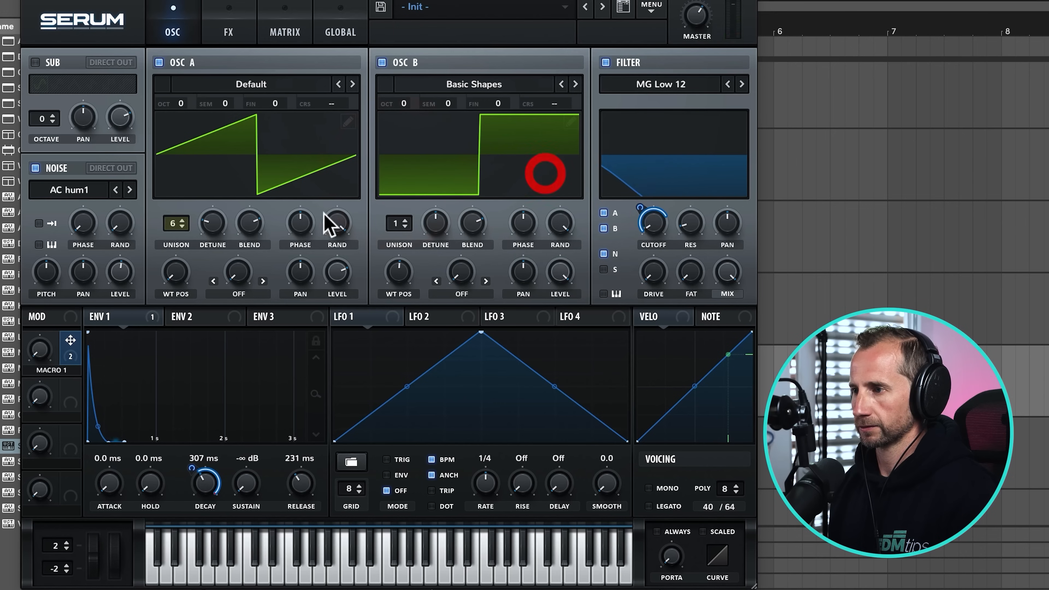
{"action": "left_click_drag", "start_coordinate": [560, 271], "coordinate": [562, 293]}
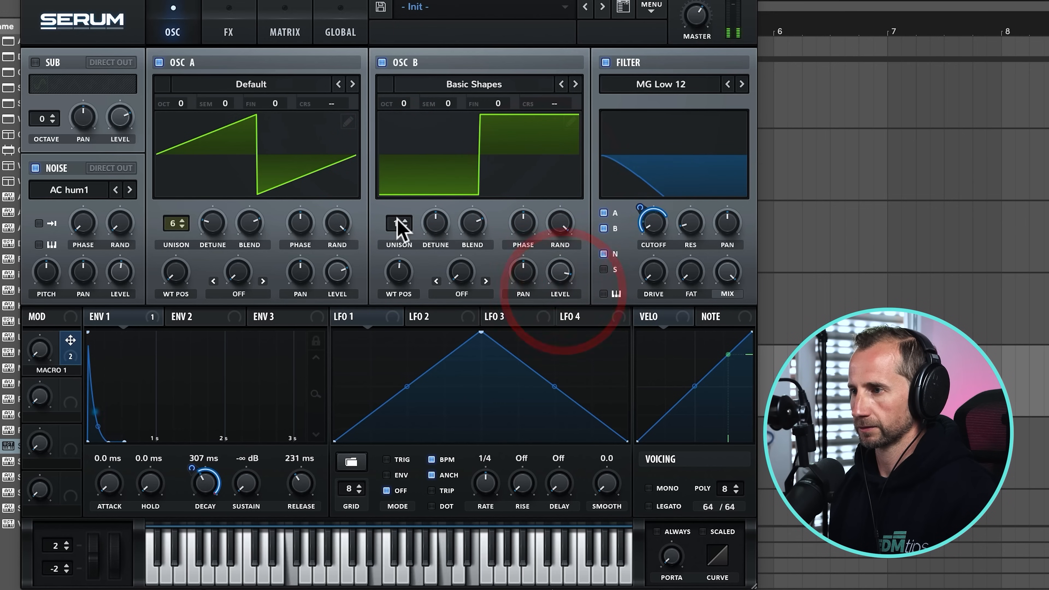
Step: Compare the stabs with OSC B off and on, raise Macro 1 and lower OSC B's level to 0%
{"action": "left_click", "coordinate": [382, 62]}
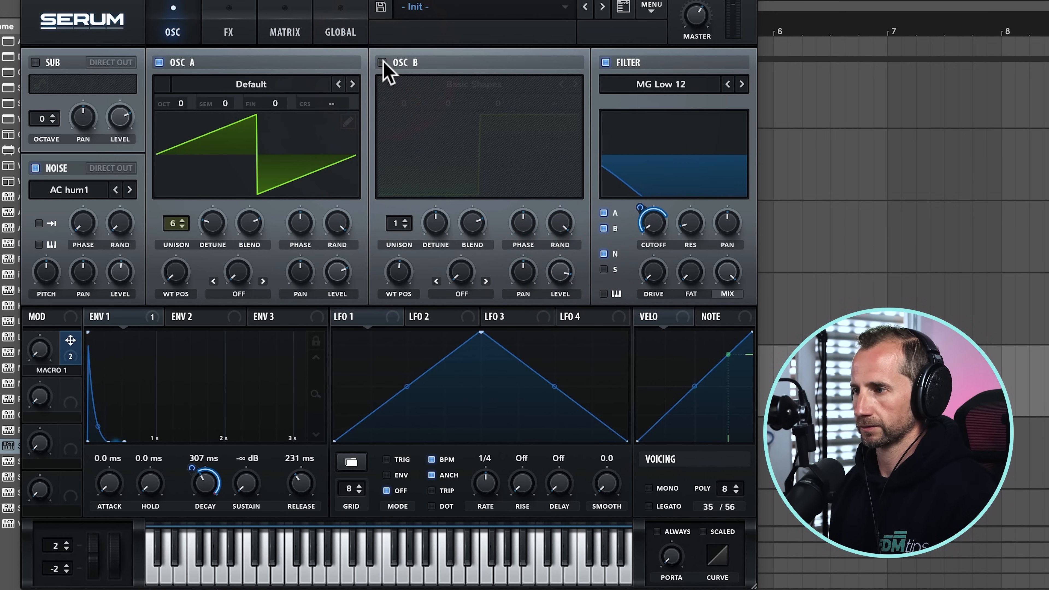
{"action": "left_click", "coordinate": [382, 62]}
{"action": "left_click_drag", "start_coordinate": [39, 350], "coordinate": [60, 248]}
{"action": "left_click_drag", "start_coordinate": [560, 272], "coordinate": [520, 571]}
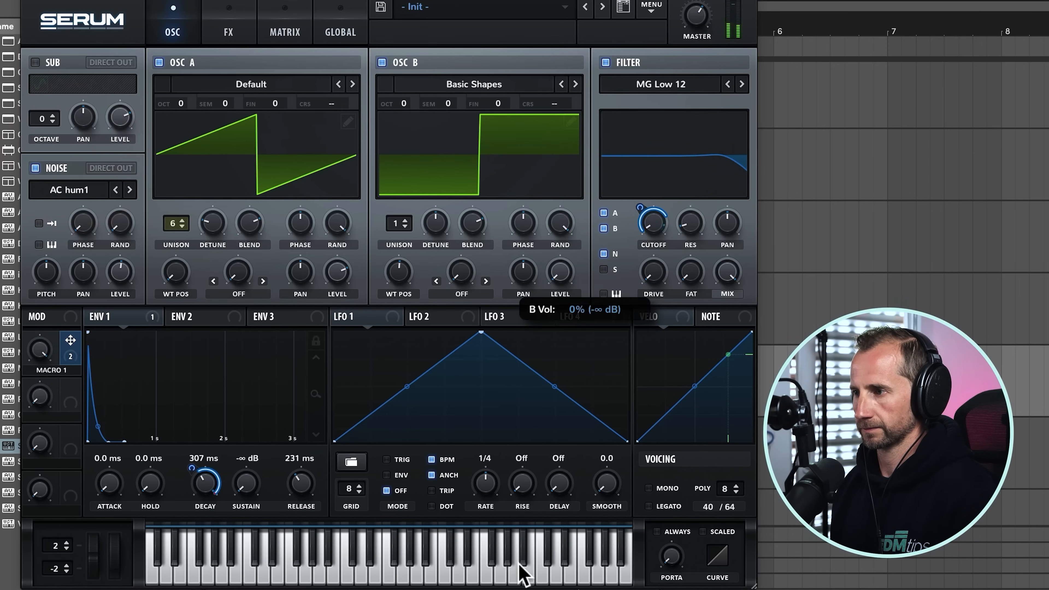
Step: Switch OSC B to the sawtooth shape at octave -1 and balance its level by ear
{"action": "left_click_drag", "start_coordinate": [554, 298], "coordinate": [563, 274]}
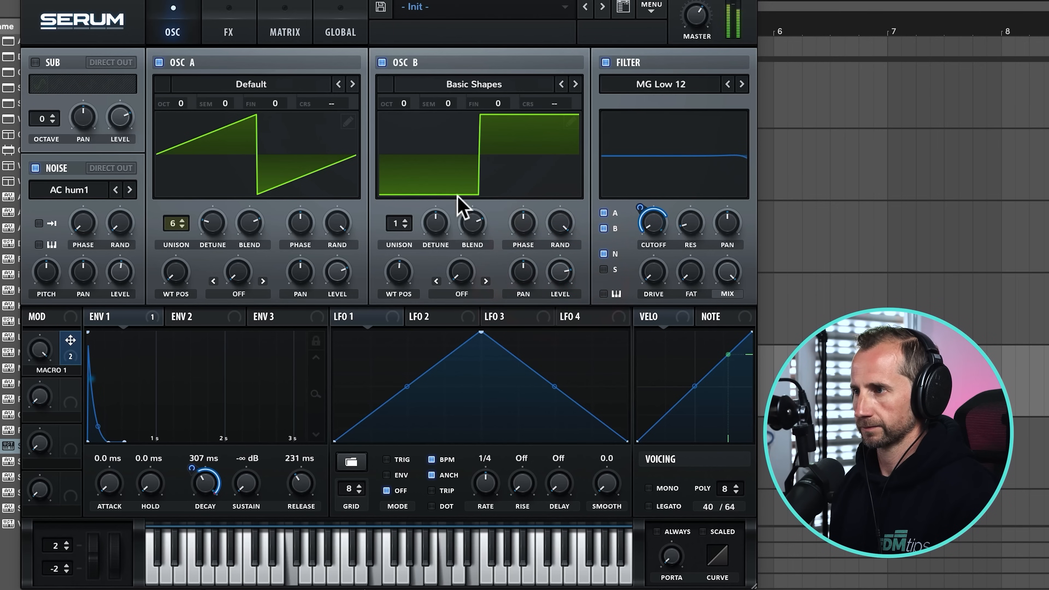
{"action": "left_click_drag", "start_coordinate": [402, 276], "coordinate": [400, 383]}
{"action": "left_click_drag", "start_coordinate": [391, 359], "coordinate": [393, 322]}
{"action": "left_click_drag", "start_coordinate": [408, 103], "coordinate": [408, 124]}
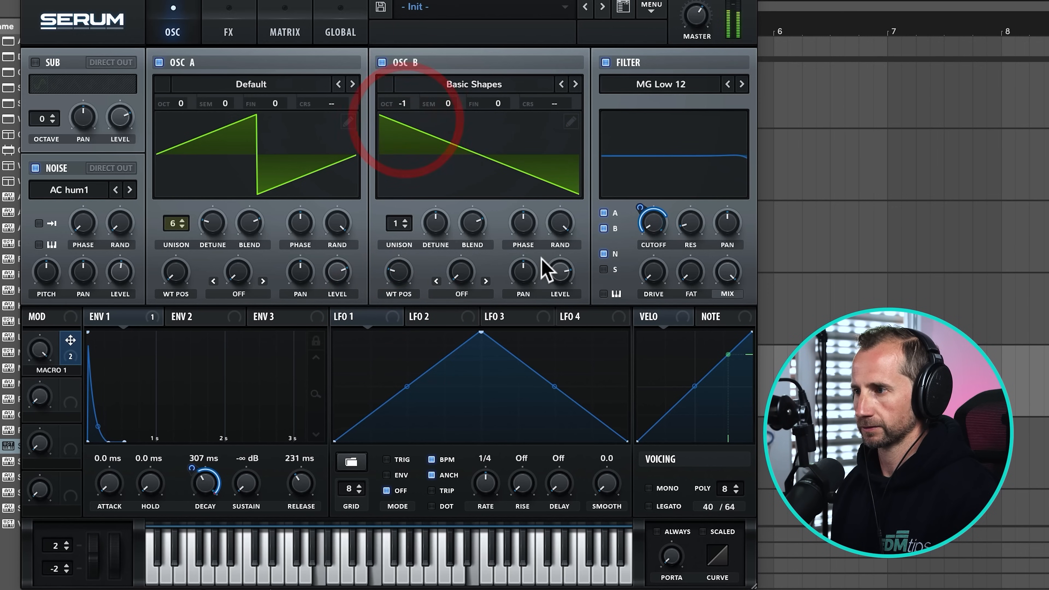
{"action": "left_click_drag", "start_coordinate": [558, 269], "coordinate": [557, 227]}
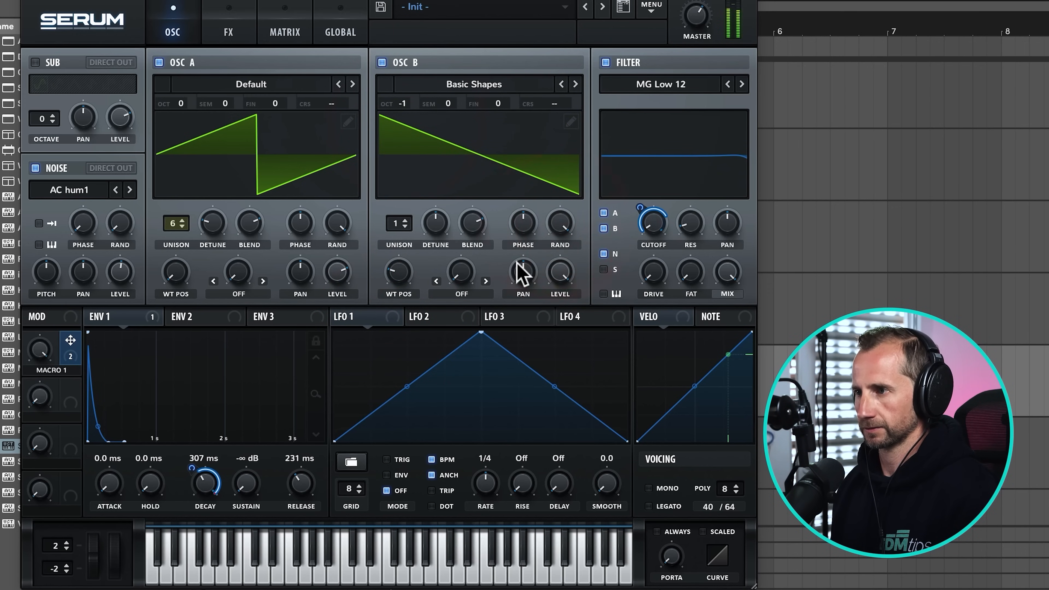
{"action": "left_click_drag", "start_coordinate": [559, 270], "coordinate": [557, 287]}
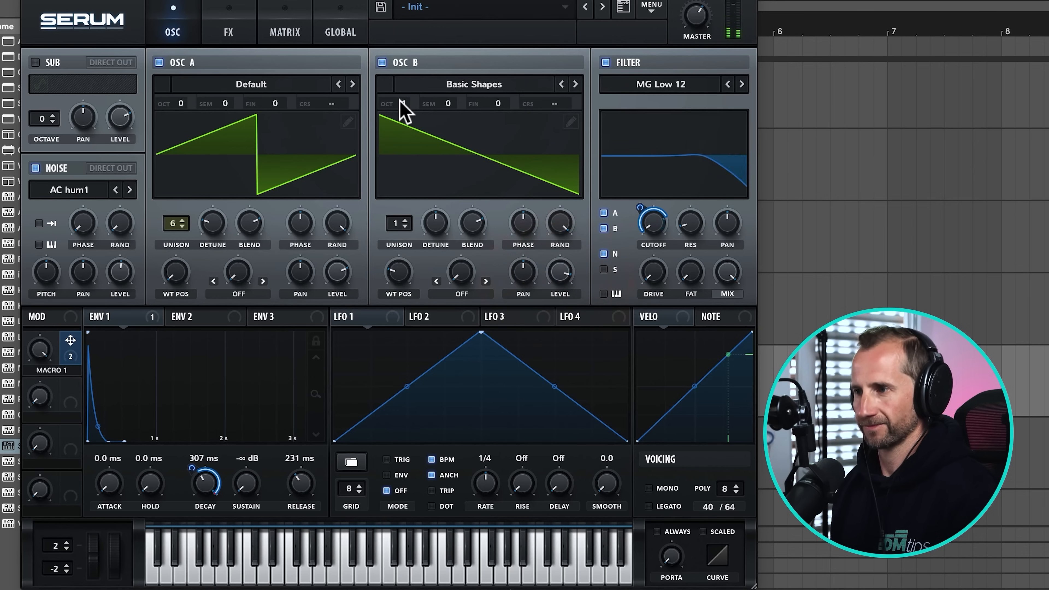
{"action": "left_click_drag", "start_coordinate": [401, 101], "coordinate": [400, 118]}
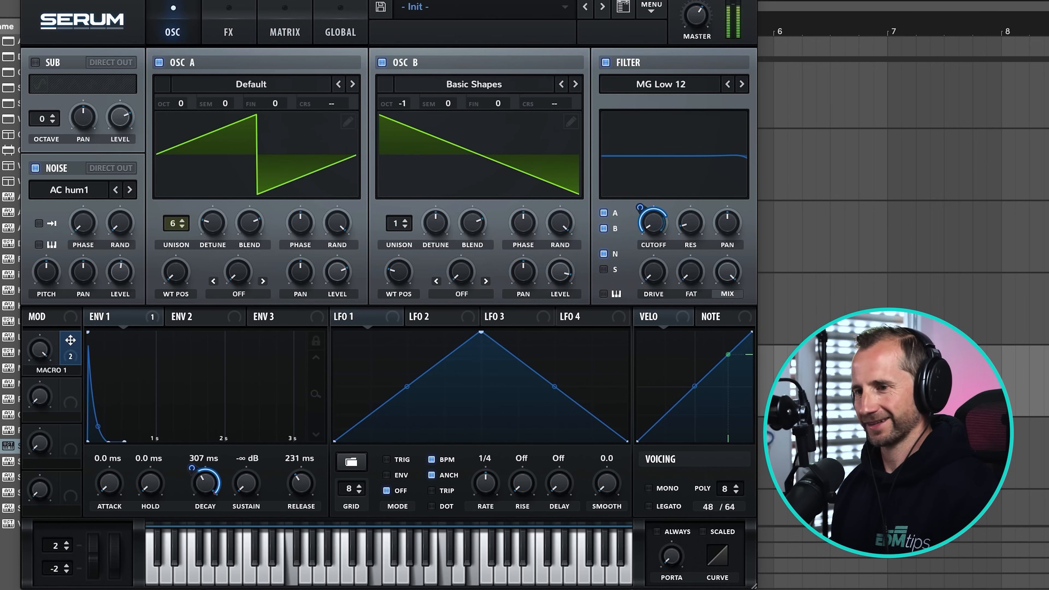
Step: Add EQ Eight from the EQ & Filters collection after Serum on the Synth Stabs track
{"action": "left_click", "coordinate": [114, 37]}
{"action": "left_click", "coordinate": [47, 95]}
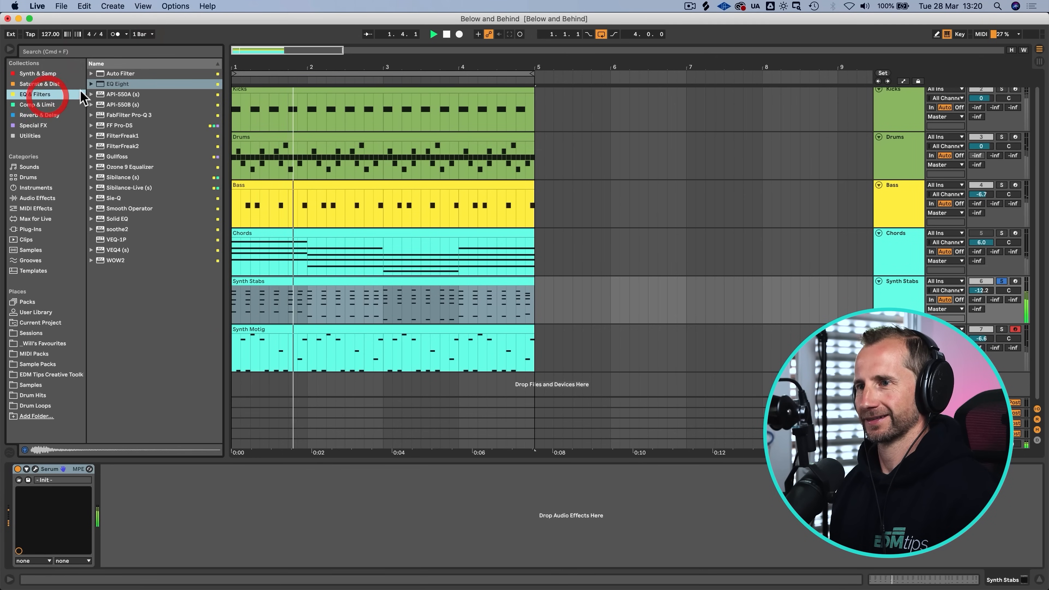
{"action": "left_click_drag", "start_coordinate": [101, 85], "coordinate": [127, 498]}
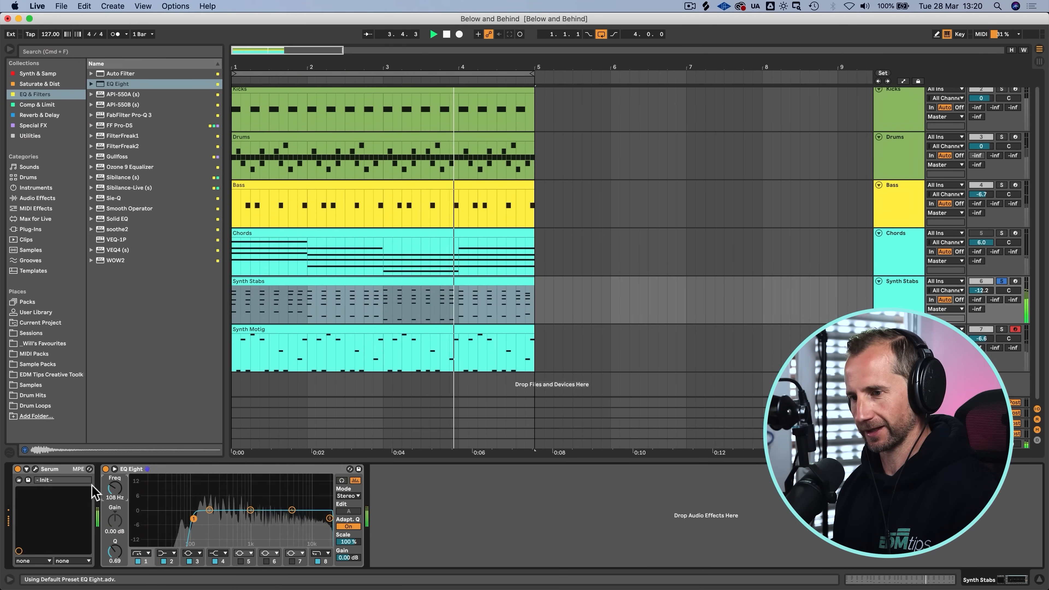
Step: Compare the stabs with OSC B off and on, then lower OSC B's level slightly
{"action": "left_click", "coordinate": [35, 469]}
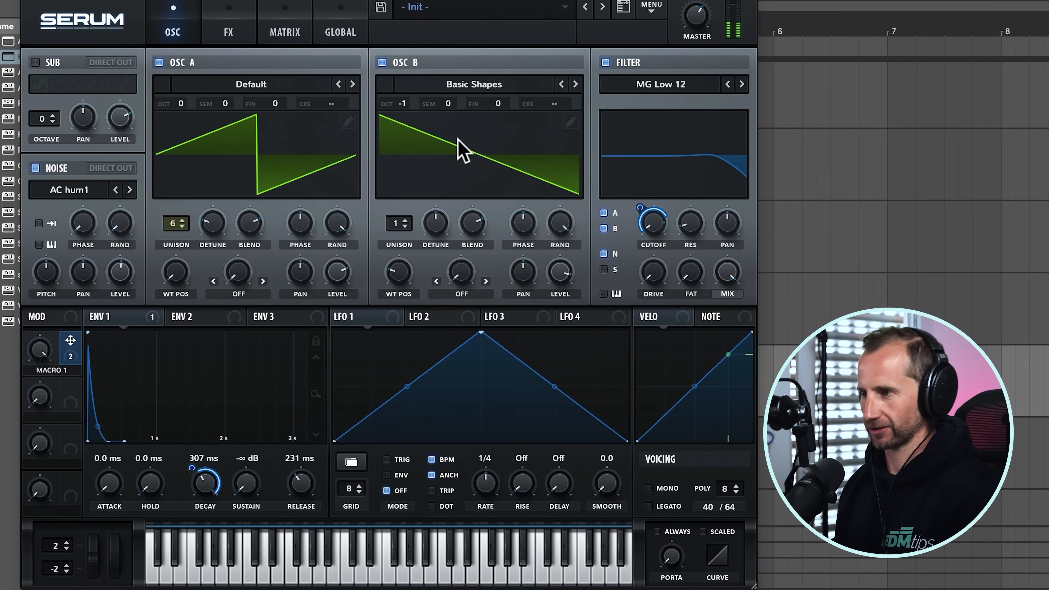
{"action": "left_click", "coordinate": [382, 62]}
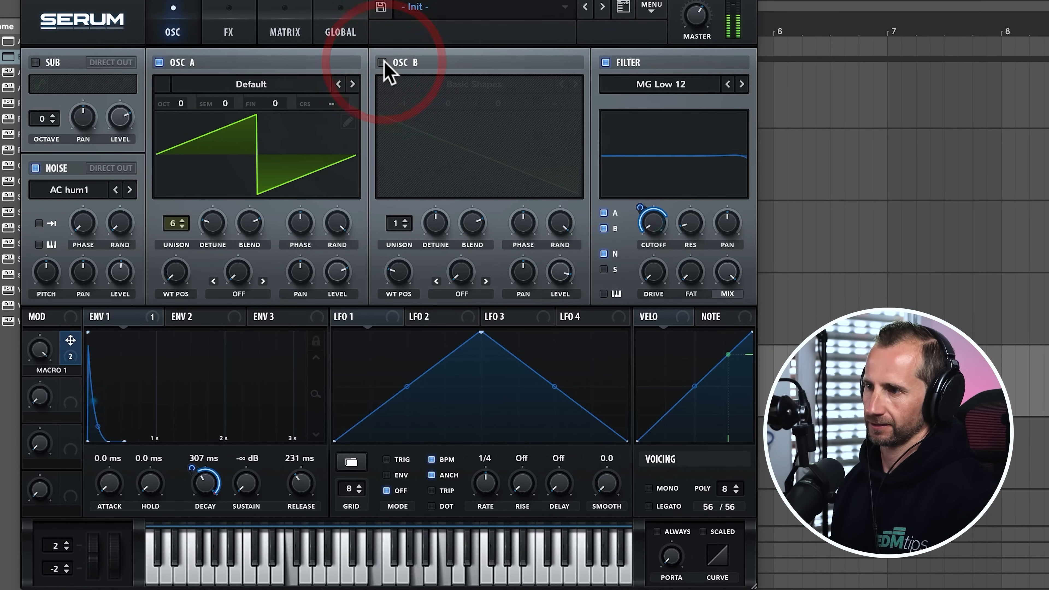
{"action": "left_click", "coordinate": [381, 63]}
{"action": "left_click_drag", "start_coordinate": [562, 277], "coordinate": [547, 293]}
Step: Turn on Serum's delay effect and adjust its mix by ear
{"action": "left_click", "coordinate": [219, 23]}
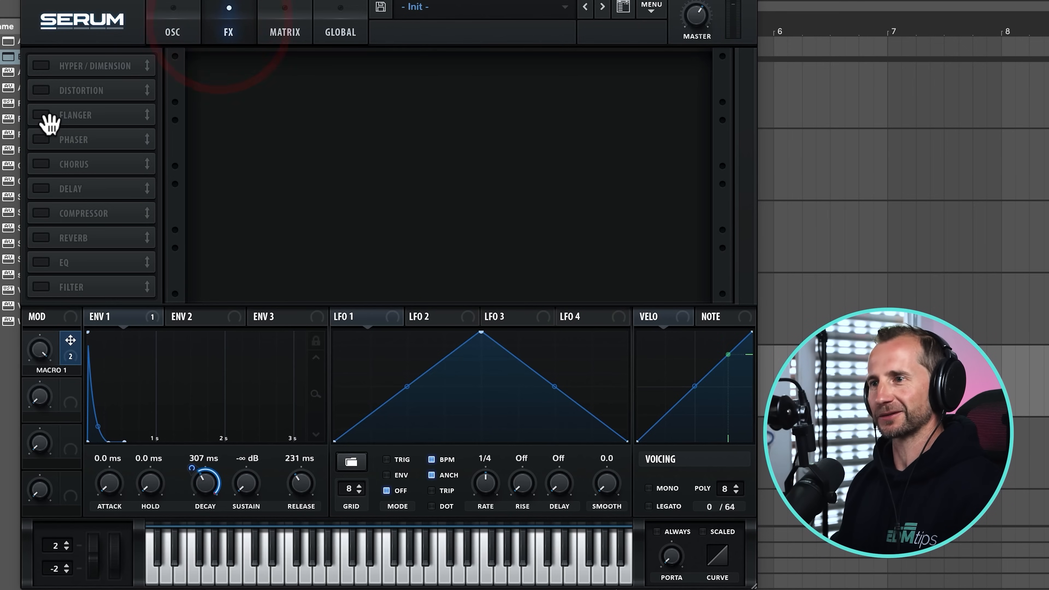
{"action": "left_click", "coordinate": [41, 188]}
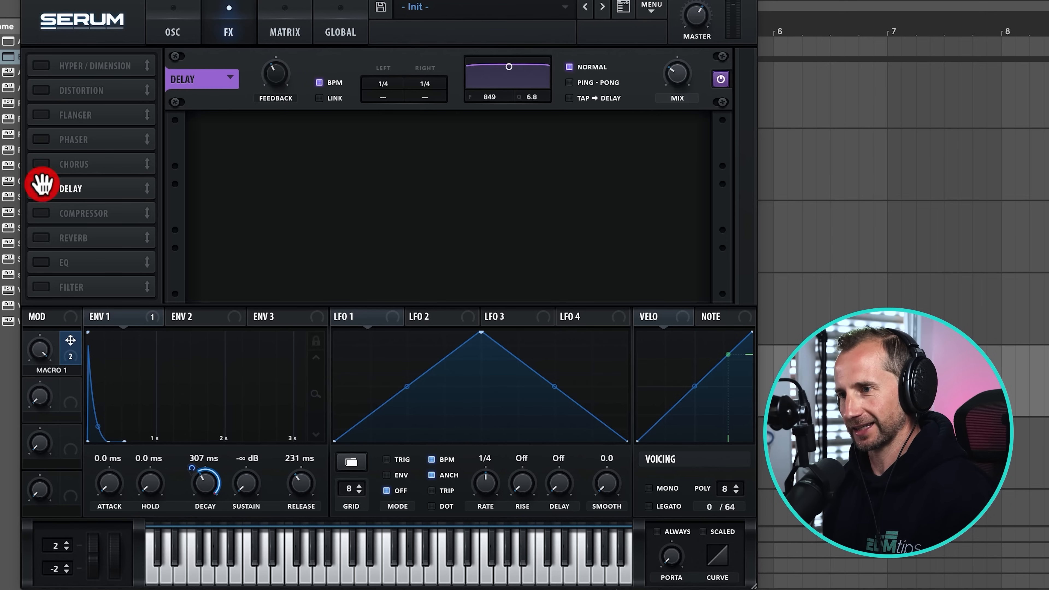
{"action": "mouse_move", "coordinate": [681, 78]}
{"action": "left_mouse_down"}
{"action": "mouse_move", "coordinate": [685, 54]}
{"action": "mouse_move", "coordinate": [680, 70]}
{"action": "left_mouse_up"}
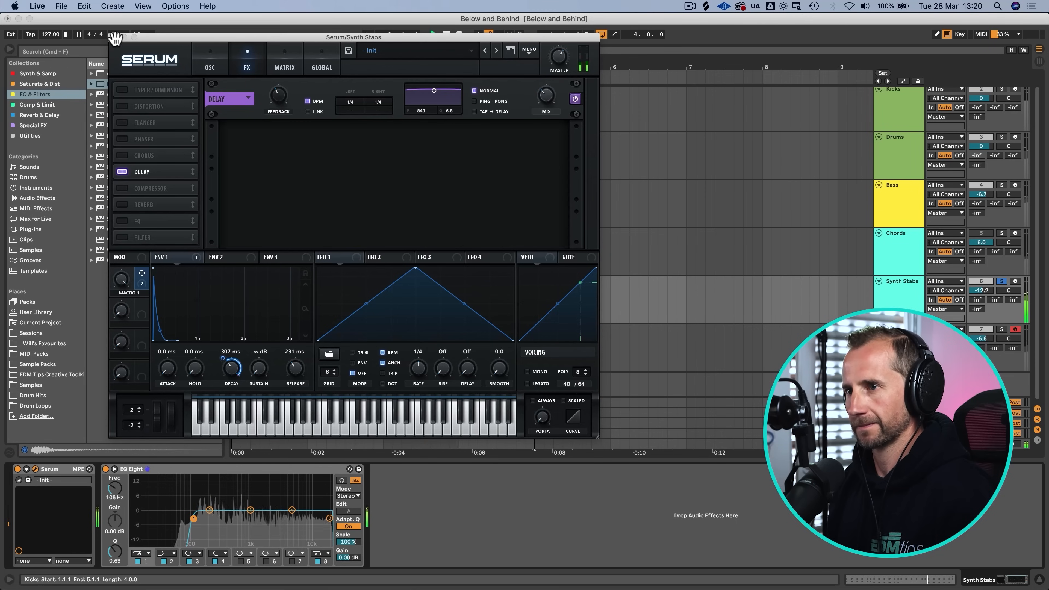
Step: Lower the feedback of Serum's delay and adjust its delay time by ear
{"action": "left_click", "coordinate": [115, 33]}
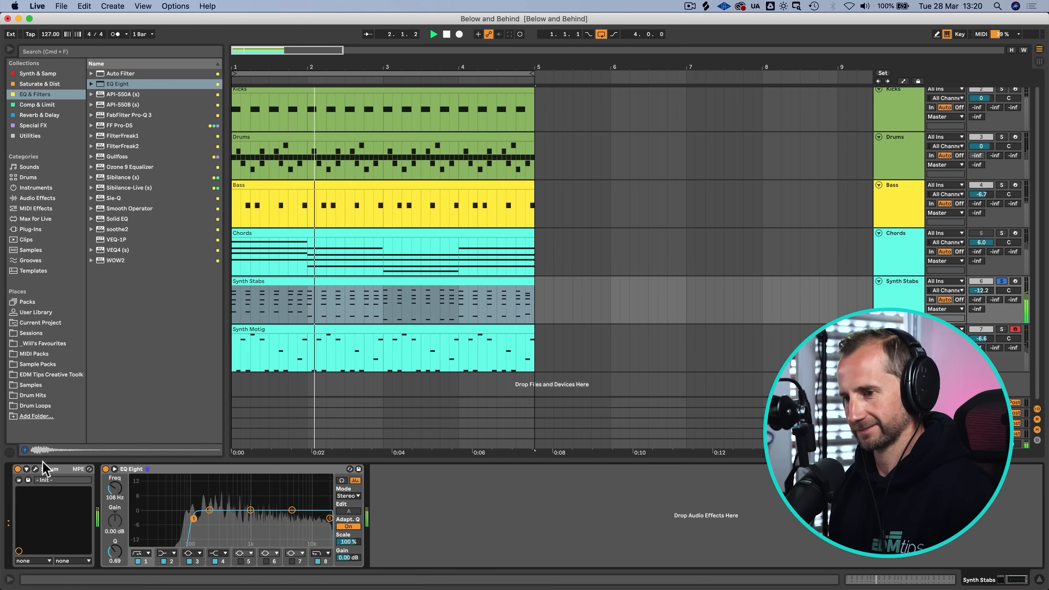
{"action": "left_click", "coordinate": [36, 468]}
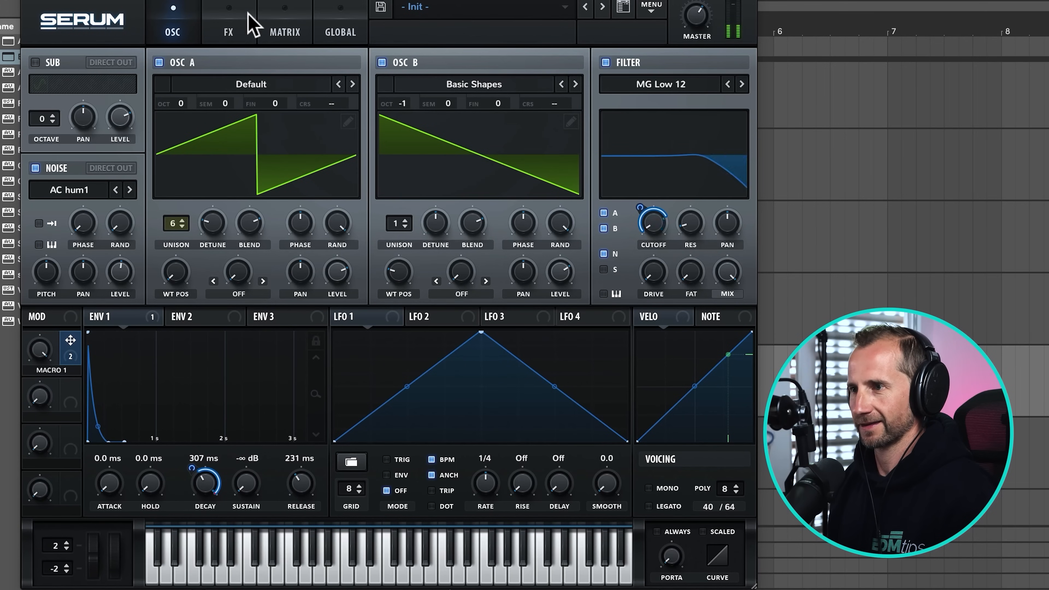
{"action": "left_click", "coordinate": [231, 24]}
{"action": "left_click", "coordinate": [263, 94]}
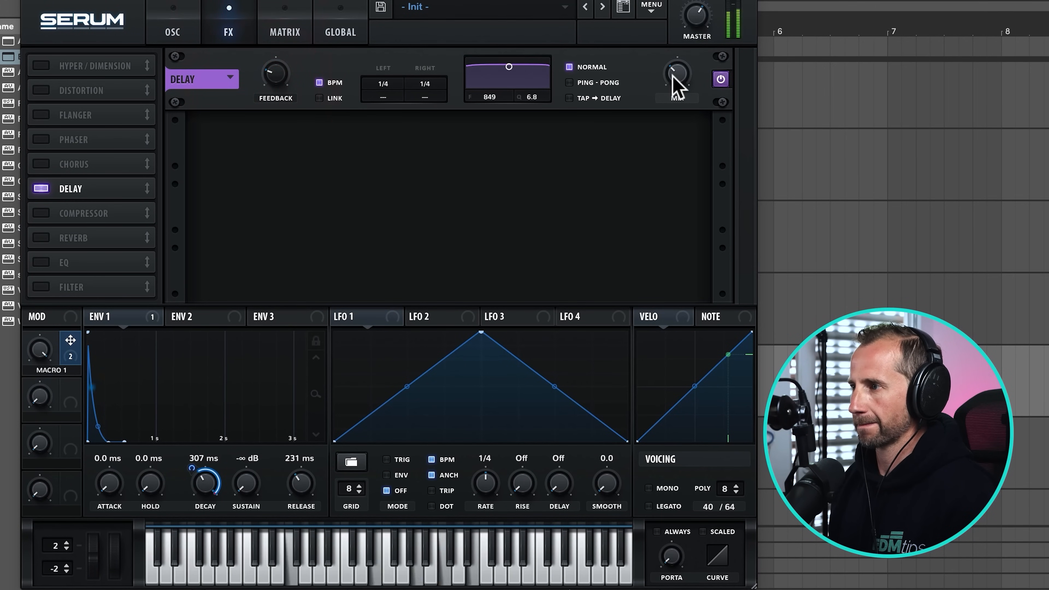
{"action": "left_click", "coordinate": [44, 2]}
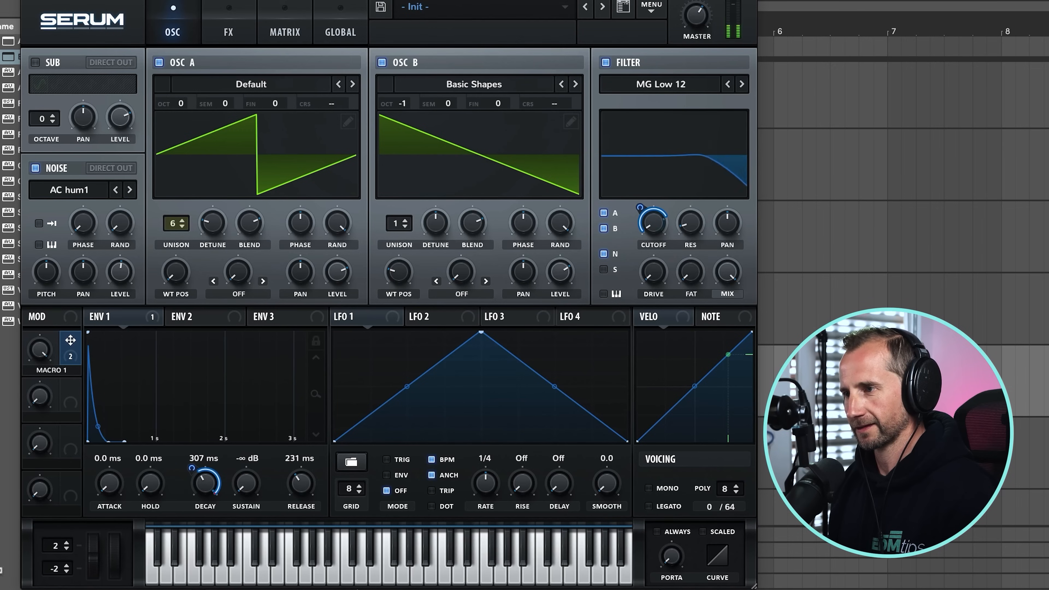
{"action": "left_click", "coordinate": [217, 21]}
{"action": "left_click_drag", "start_coordinate": [365, 91], "coordinate": [393, 101]}
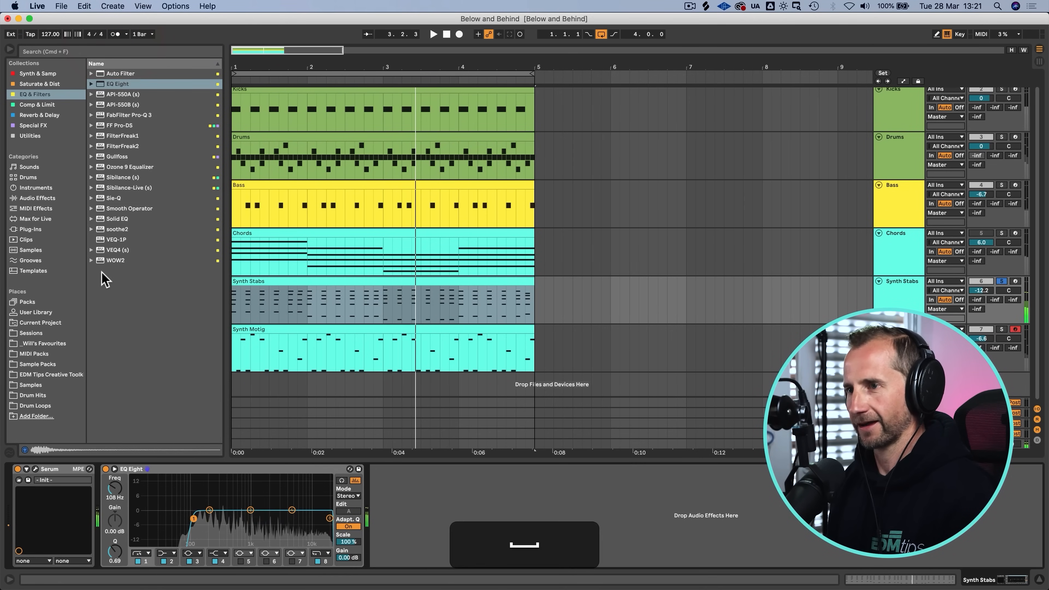
Step: Copy the SC COMP sidechain compressor from the Bass track onto the Synth Stabs track
{"action": "left_click", "coordinate": [899, 253]}
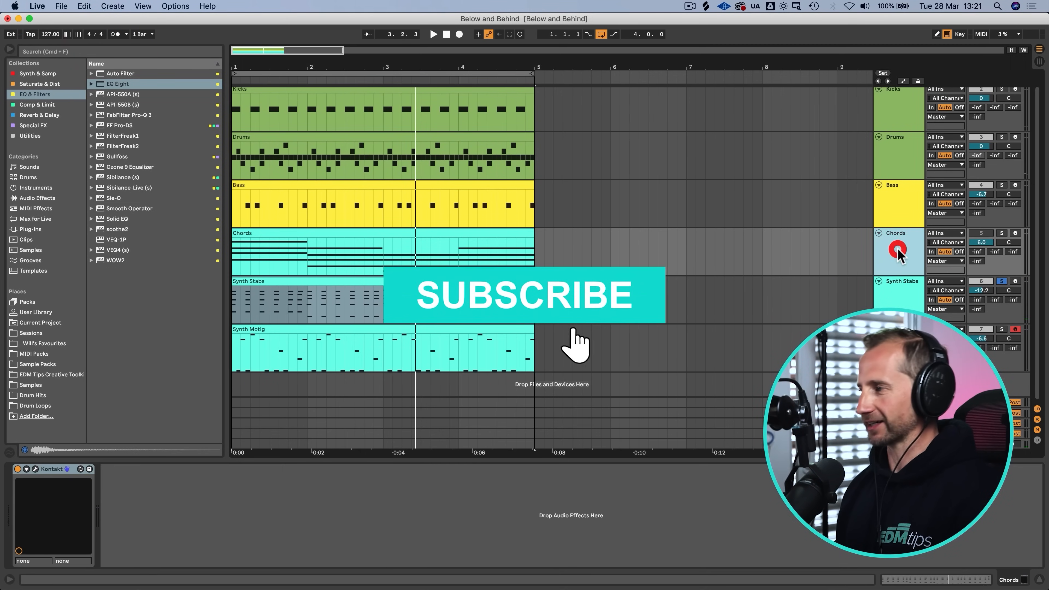
{"action": "left_click", "coordinate": [890, 189]}
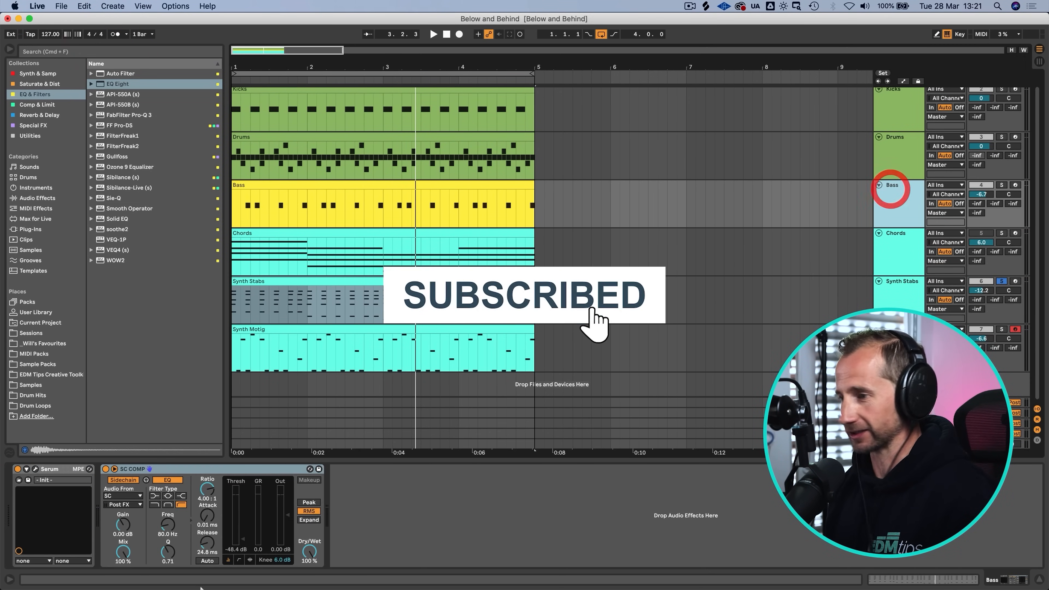
{"action": "left_click", "coordinate": [195, 468]}
{"action": "key", "text": "super+c"}
{"action": "left_click", "coordinate": [895, 300]}
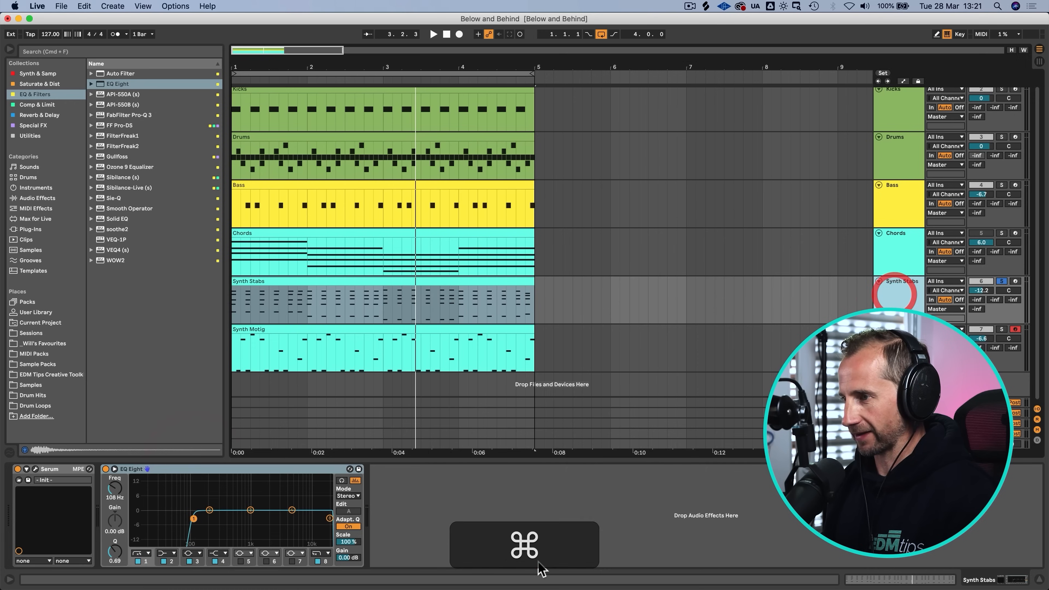
{"action": "key", "text": "super+v"}
Step: With Kicks soloed alongside Synth Stabs, raise the Synth Stabs volume to -5.7 dB and save the project
{"action": "key", "text": "space"}
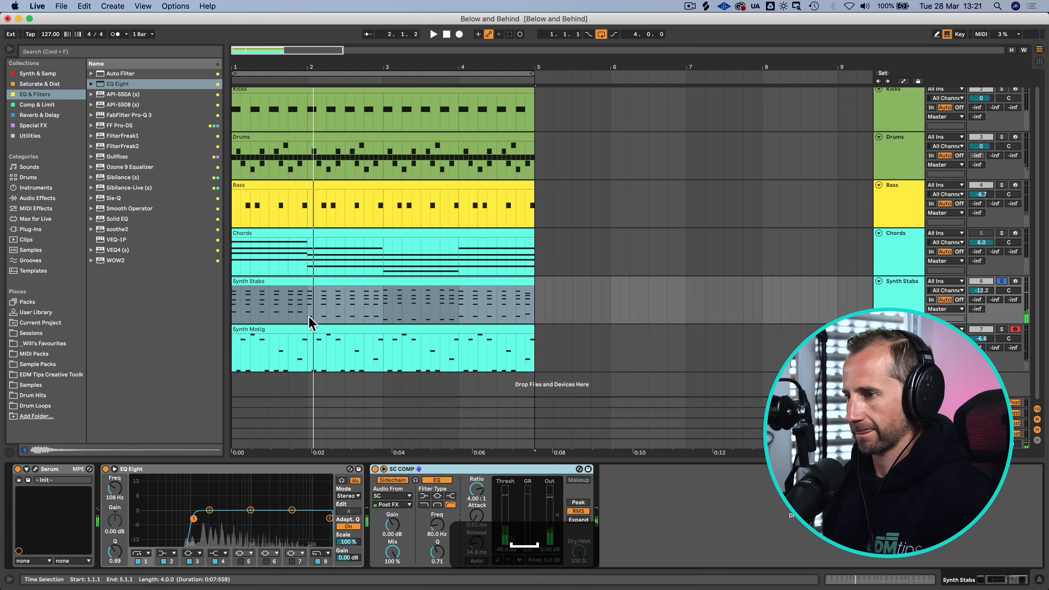
{"action": "key", "text": "super"}
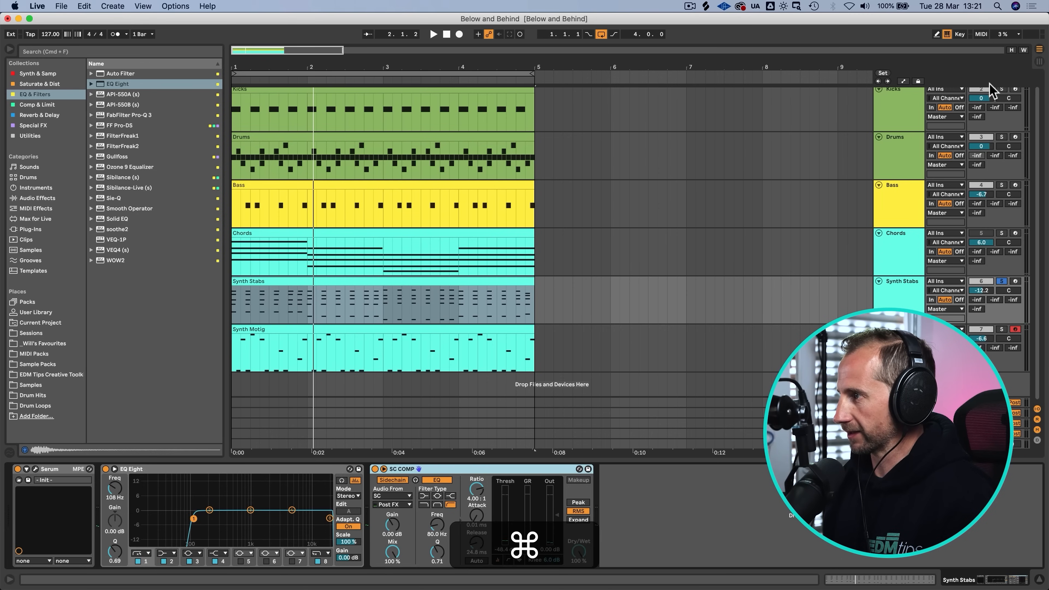
{"action": "left_click", "coordinate": [1000, 90], "text": "super"}
{"action": "key", "text": "space"}
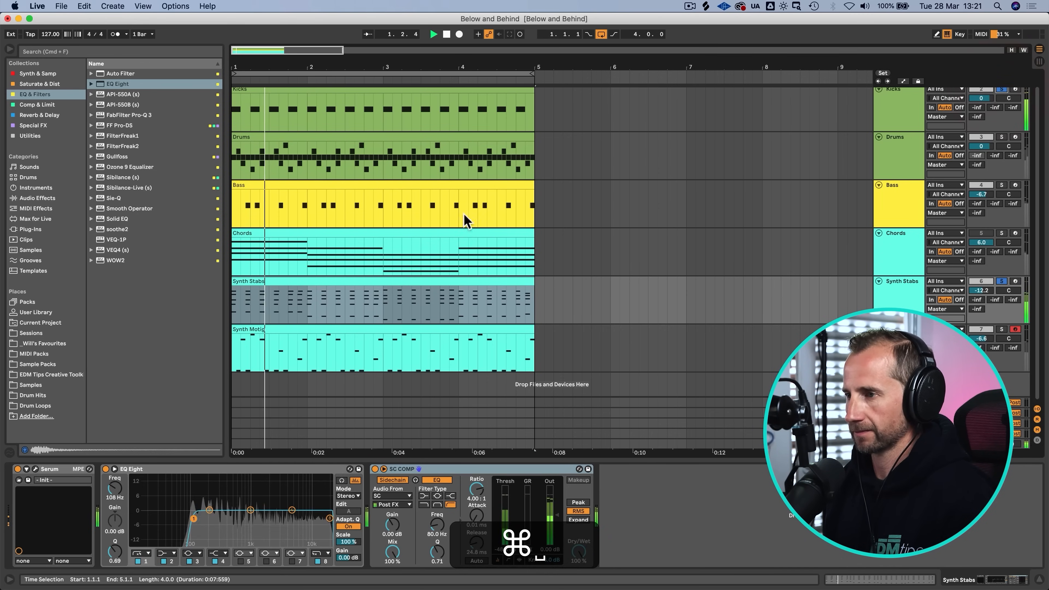
{"action": "left_click_drag", "start_coordinate": [982, 291], "coordinate": [982, 274]}
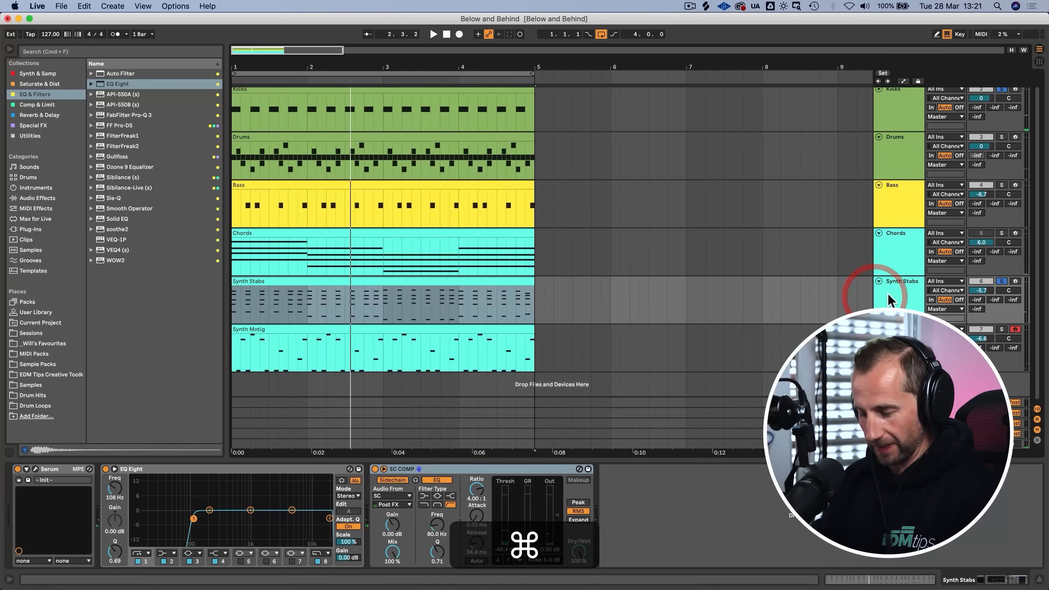
{"action": "key", "text": "super+s"}
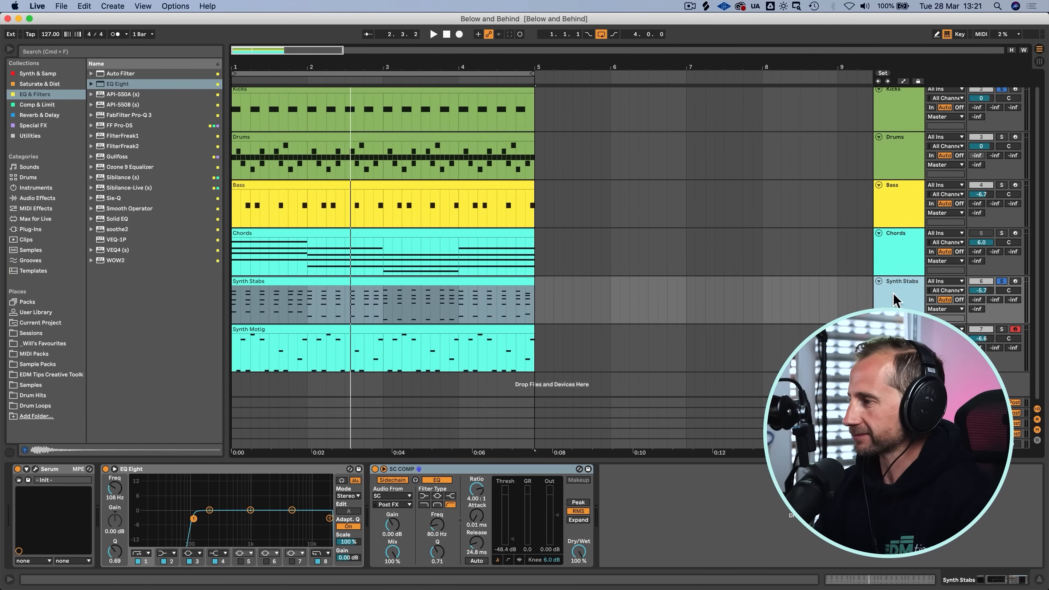
Step: Insert a new return track after D Motif DEL in the Session view
{"action": "left_click", "coordinate": [894, 289]}
{"action": "key", "text": "Tab"}
{"action": "left_click", "coordinate": [951, 53]}
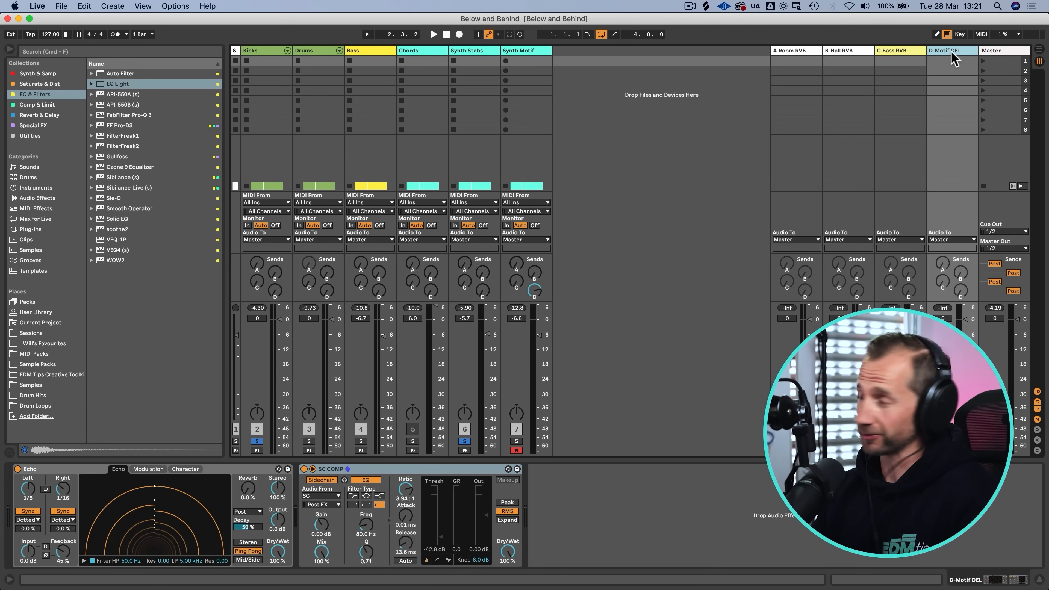
{"action": "key", "text": "space"}
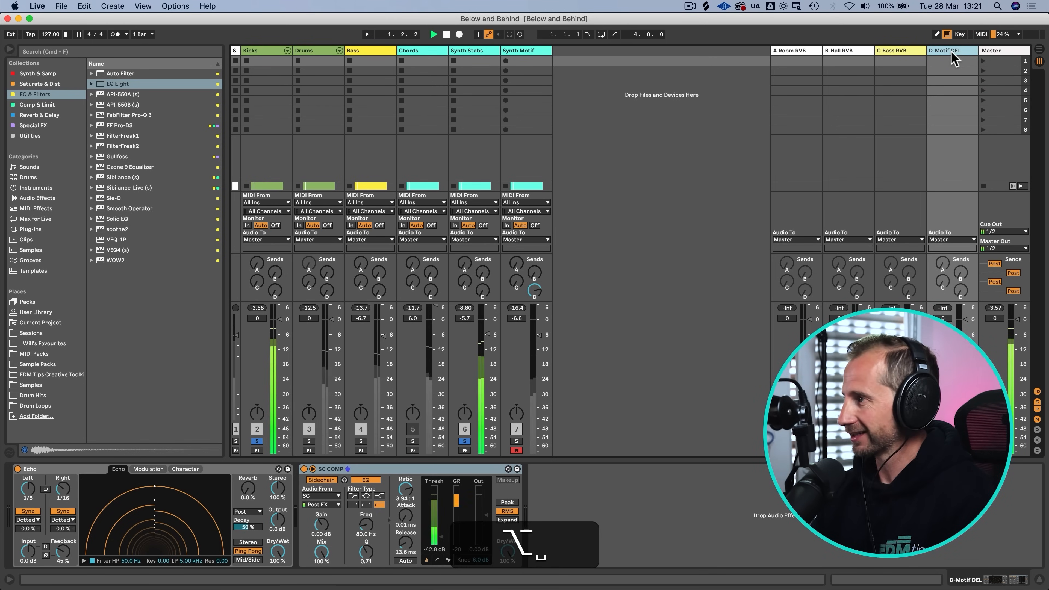
{"action": "key", "text": "alt+super"}
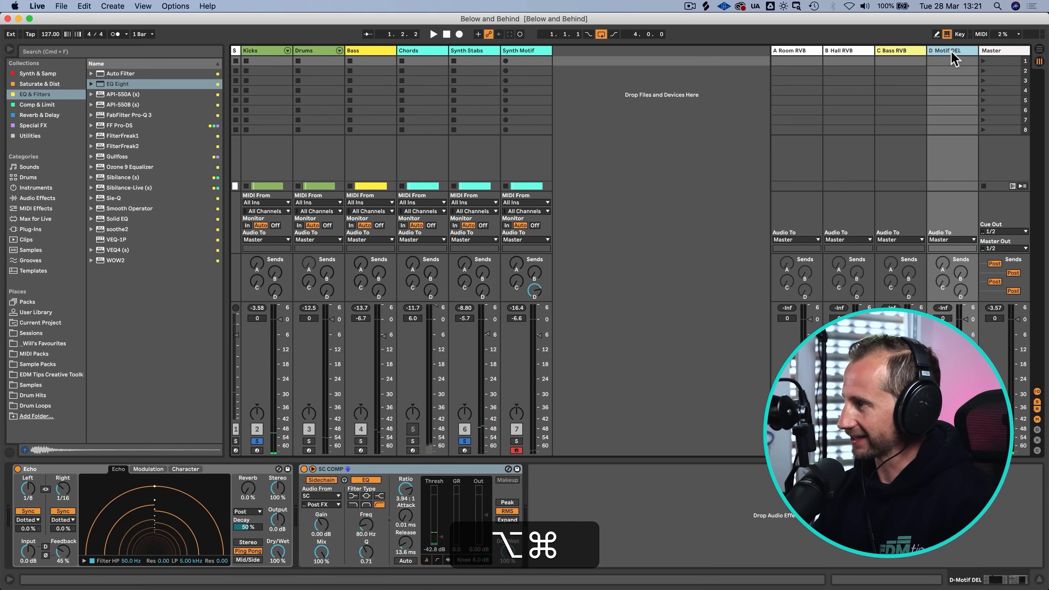
{"action": "key", "text": "alt+super+t"}
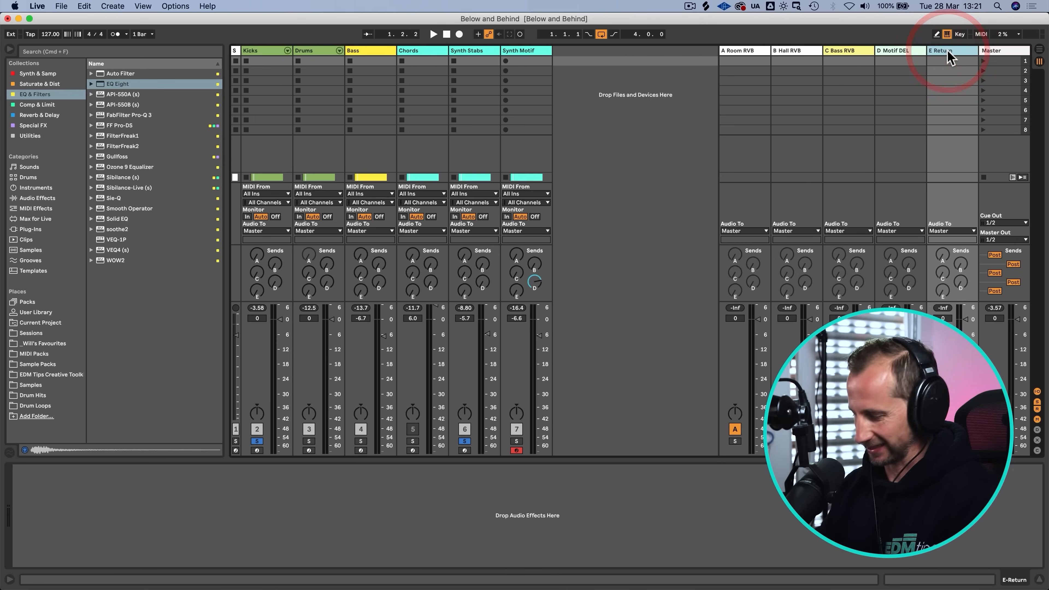
Step: Rename the new return track to Stab RVB and give it a pale turquoise track colour
{"action": "key", "text": "super+r"}
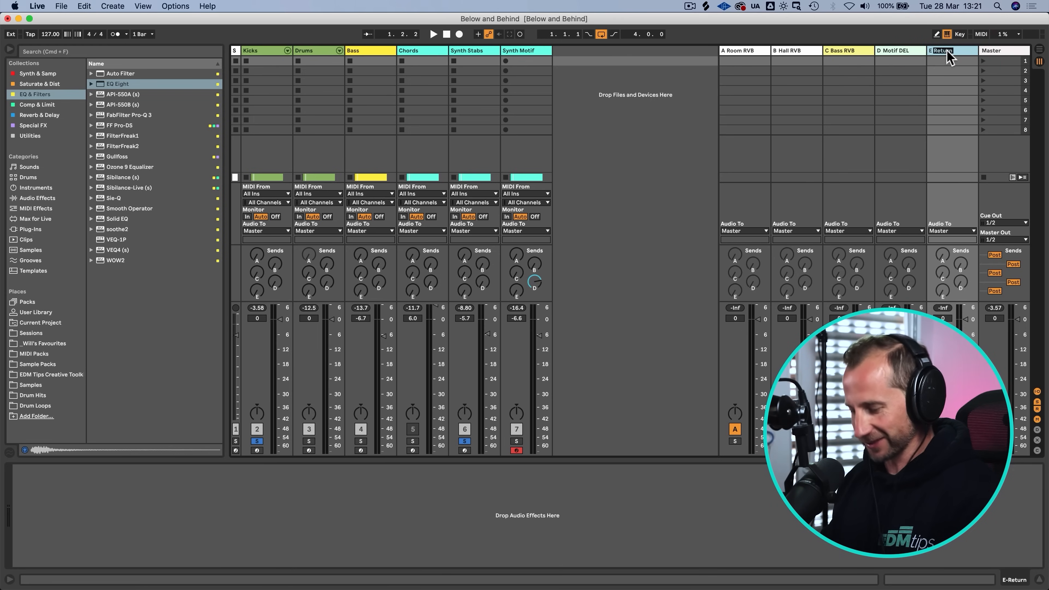
{"action": "key", "text": "shift"}
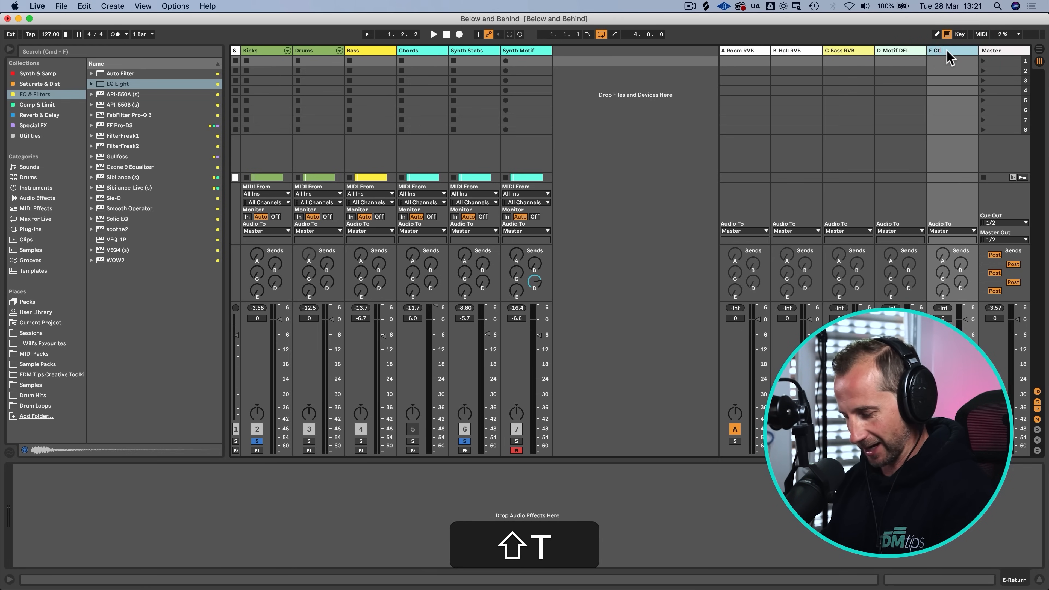
{"action": "type", "text": "Ctab RE"}
{"action": "key", "text": "BackSpace"}
{"action": "type", "text": "V"}
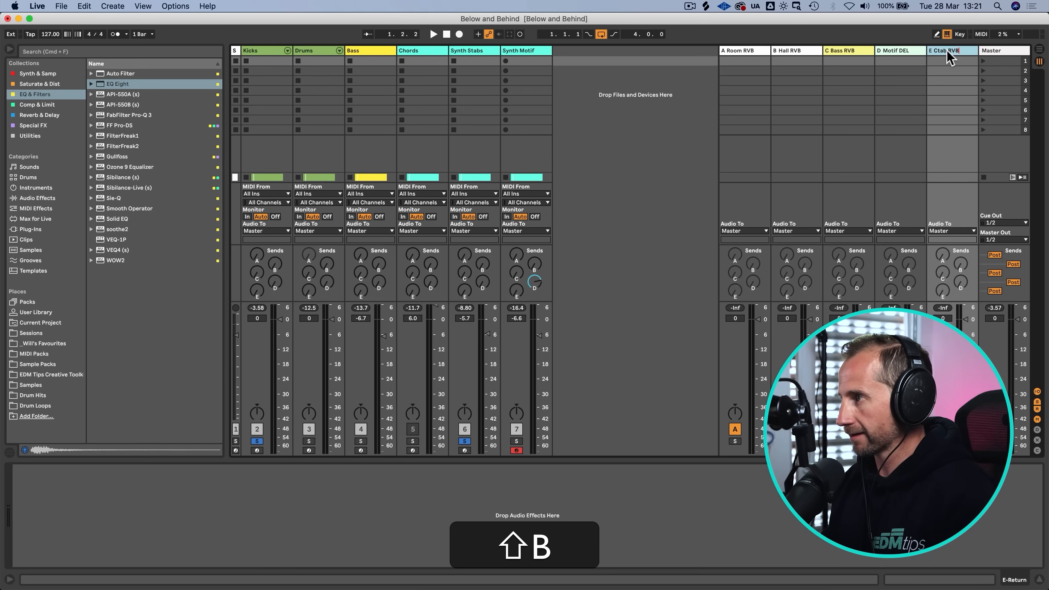
{"action": "type", "text": "B"}
{"action": "left_click", "coordinate": [939, 51]}
{"action": "key", "text": "BackSpace"}
{"action": "type", "text": "S"}
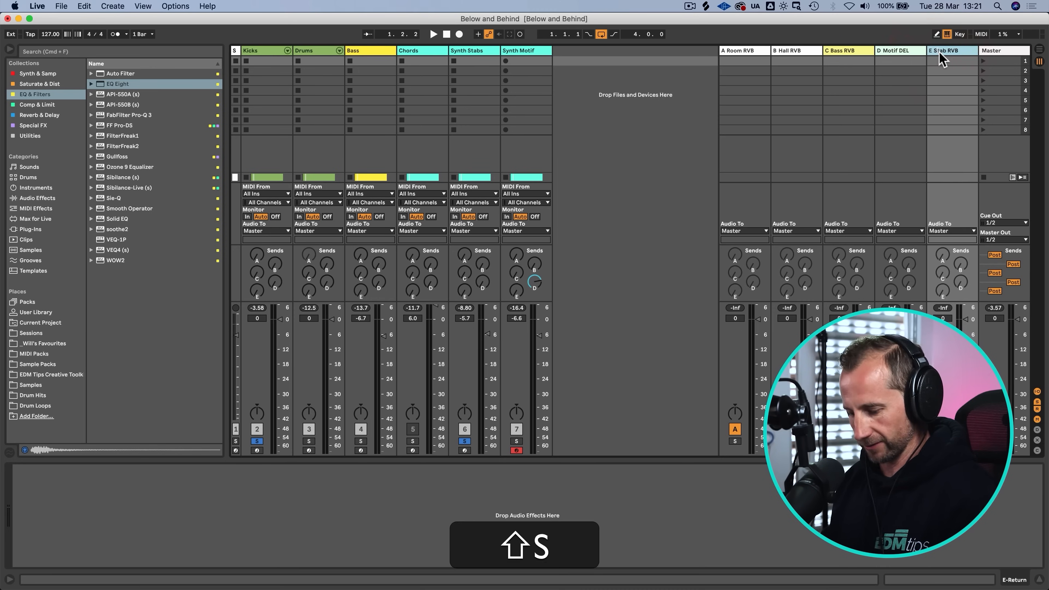
{"action": "key", "text": "shift+Return"}
{"action": "right_click", "coordinate": [942, 56]}
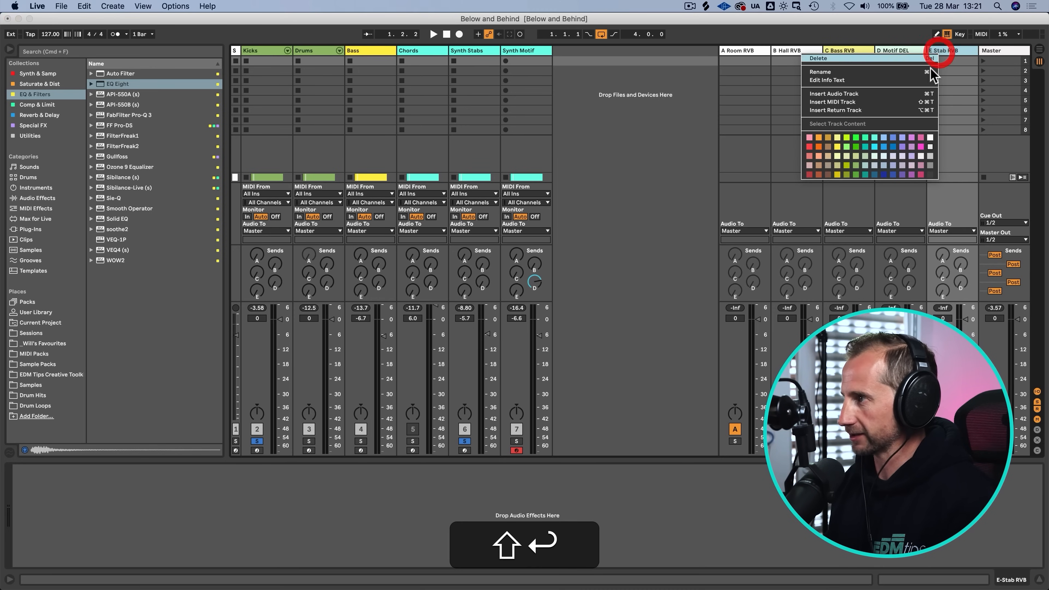
{"action": "left_click", "coordinate": [874, 157]}
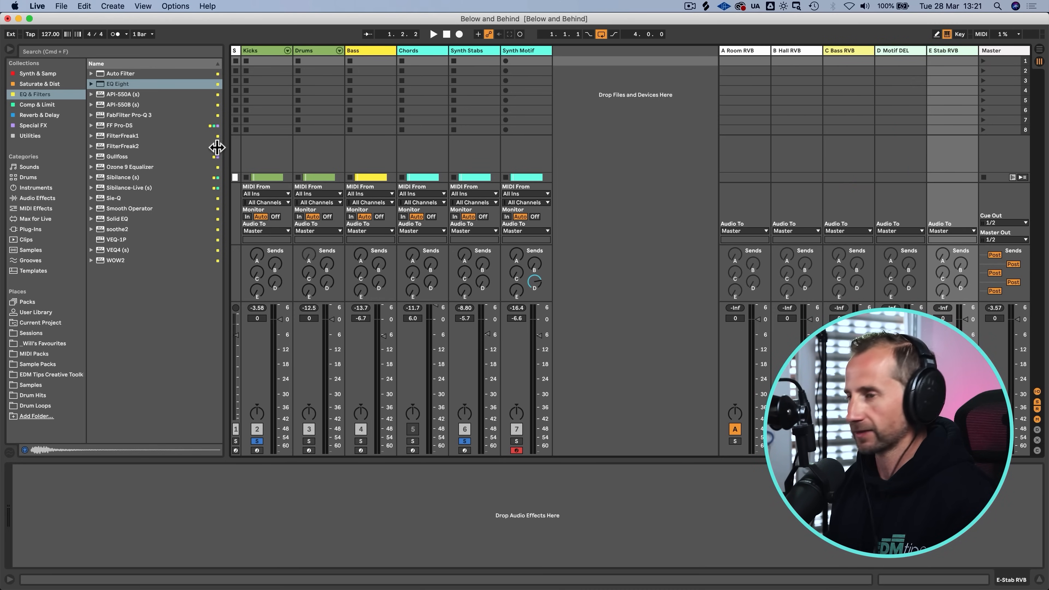
Step: Load the Reverb effect onto the Stab RVB return track
{"action": "left_click", "coordinate": [36, 114]}
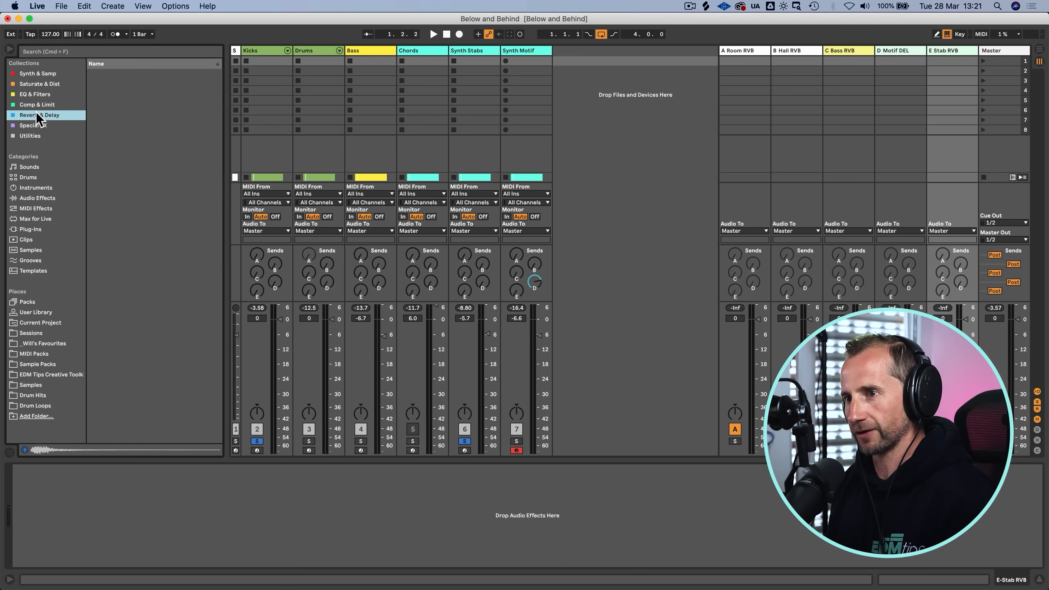
{"action": "left_click", "coordinate": [114, 106]}
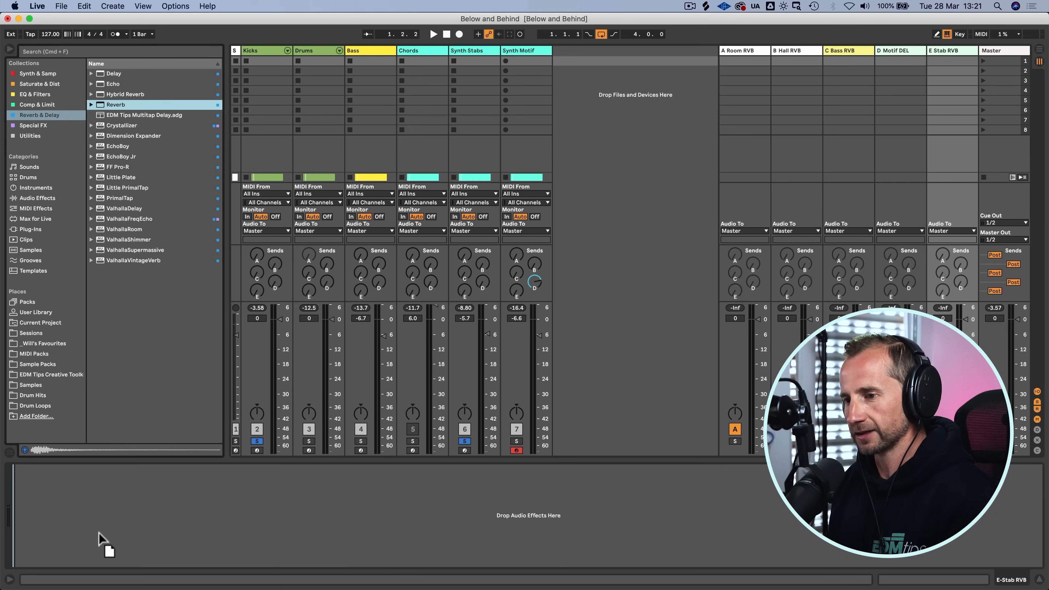
{"action": "left_click_drag", "start_coordinate": [98, 534], "coordinate": [100, 539]}
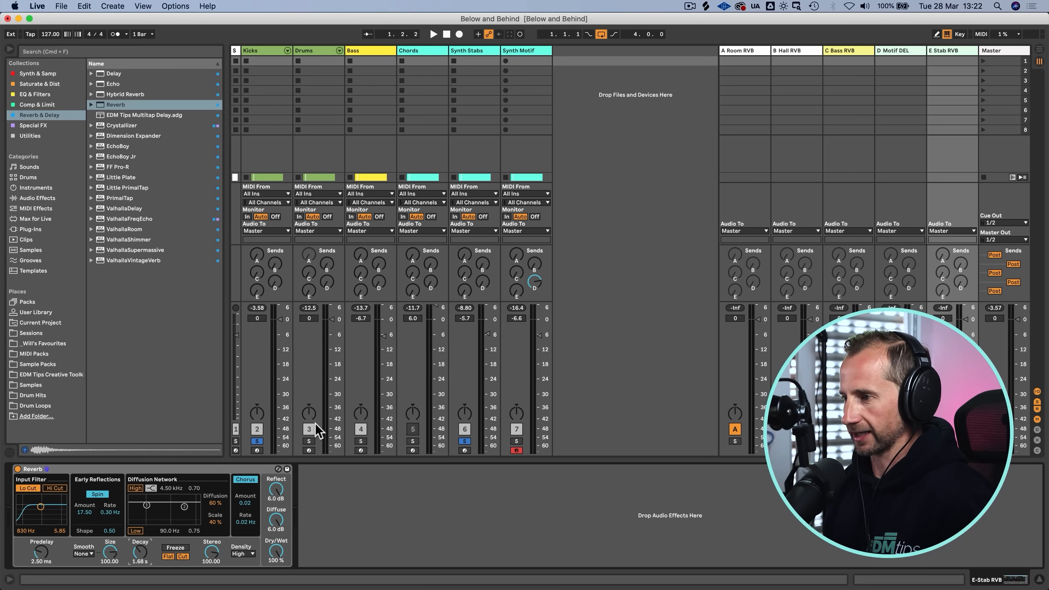
Step: Raise the Synth Stabs send to Stab RVB to -0.3 dB and set the reverb's decay to 4.76 s
{"action": "key", "text": "space"}
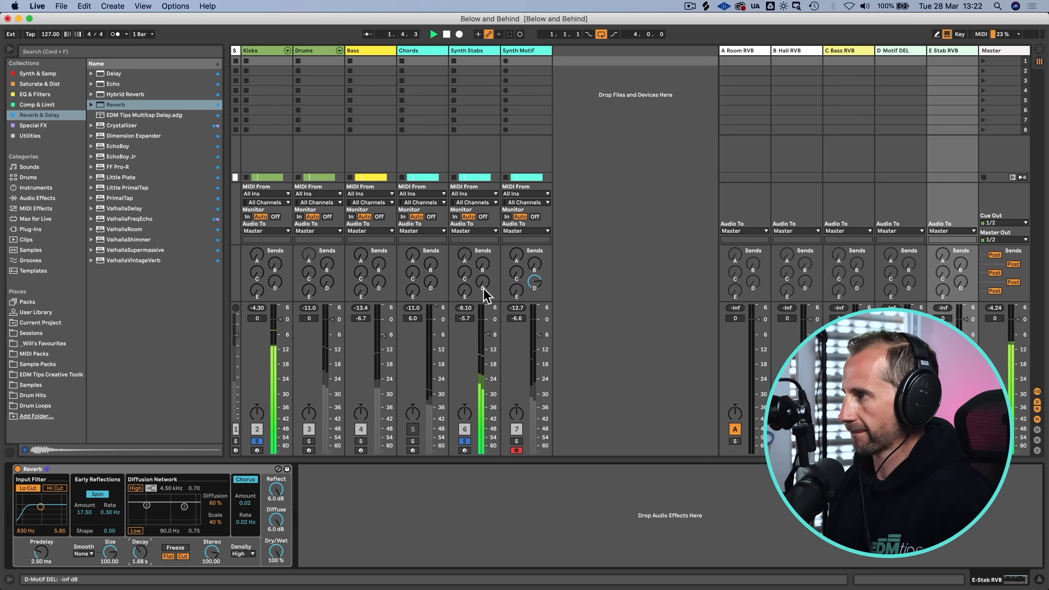
{"action": "key", "text": "space"}
{"action": "left_click_drag", "start_coordinate": [465, 292], "coordinate": [465, 223]}
{"action": "key", "text": "space"}
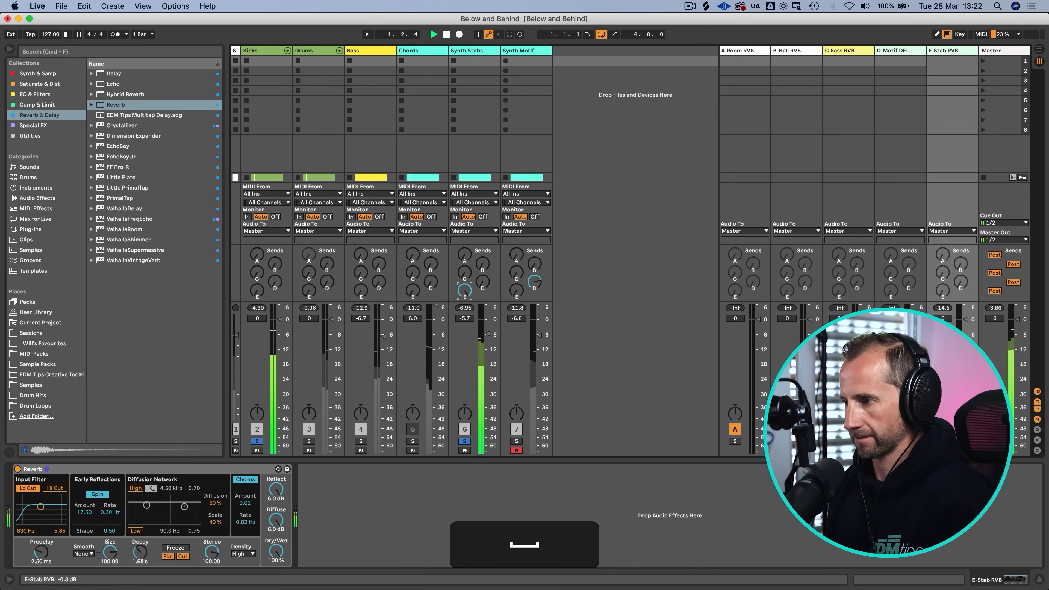
{"action": "left_click_drag", "start_coordinate": [140, 552], "coordinate": [141, 544]}
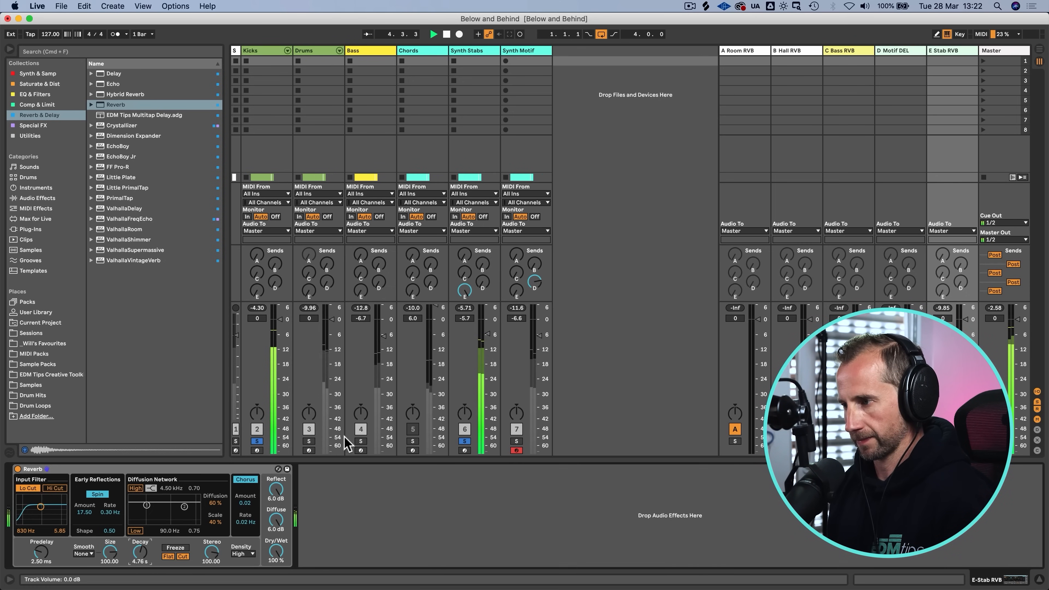
{"action": "key", "text": "space"}
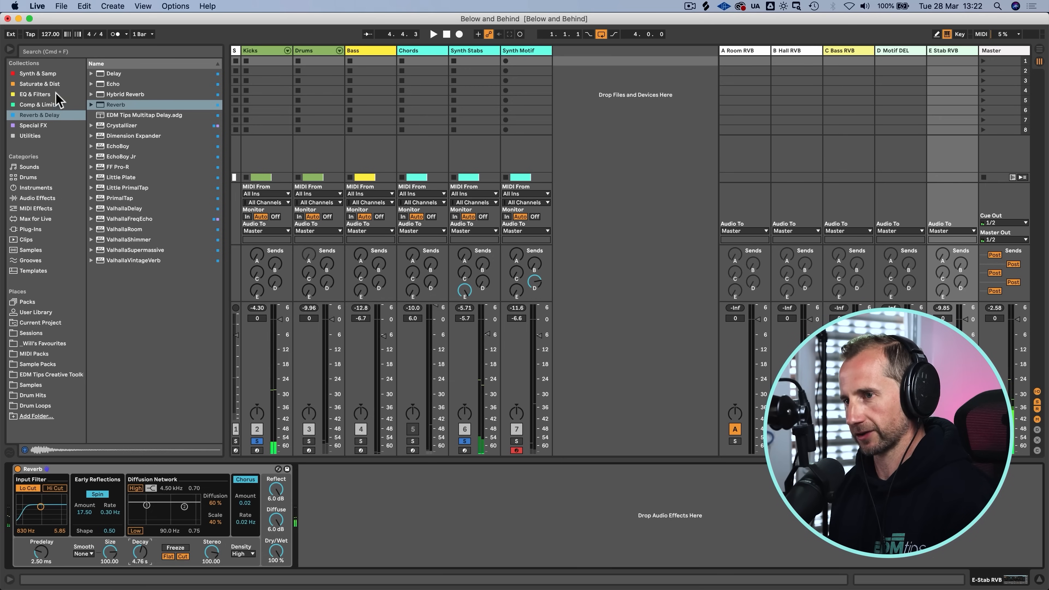
Step: Add a Compressor after the Reverb on Stab RVB and sidechain it from the Synth Stabs track
{"action": "left_click", "coordinate": [35, 105]}
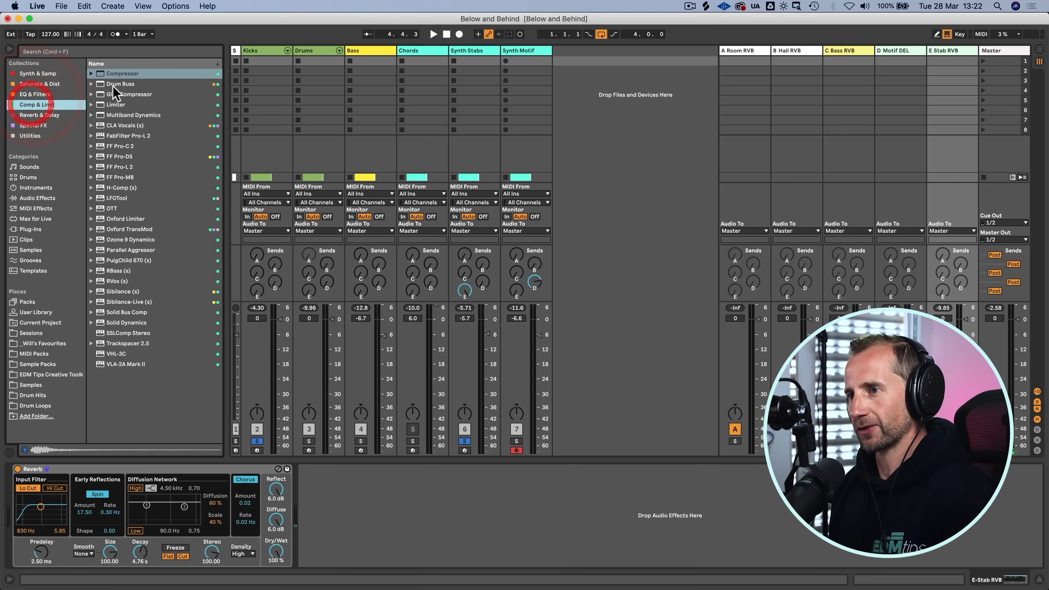
{"action": "left_click", "coordinate": [117, 73]}
{"action": "left_click_drag", "start_coordinate": [360, 378], "coordinate": [386, 504]}
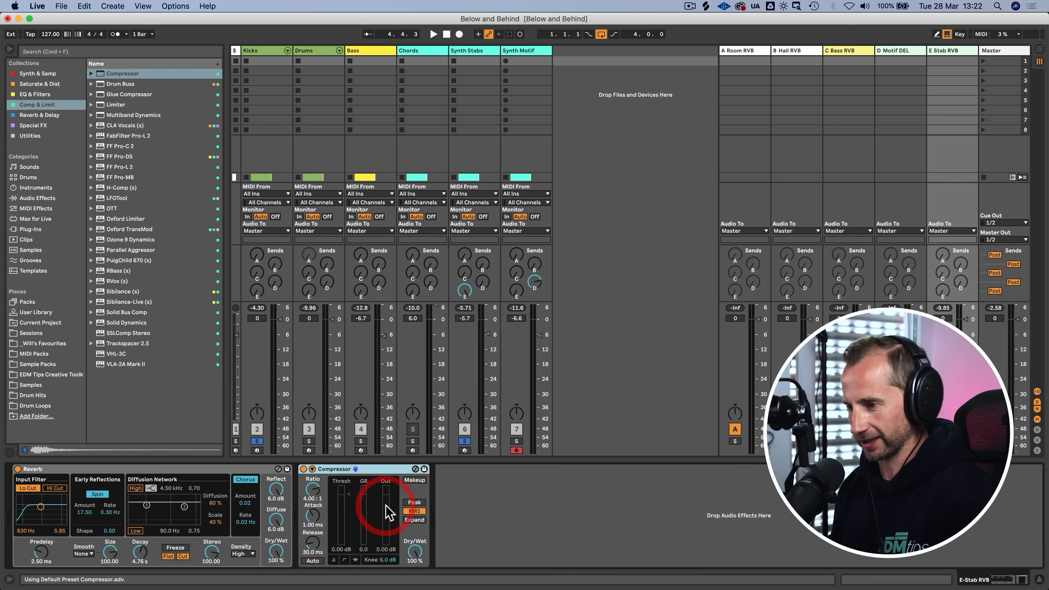
{"action": "left_click", "coordinate": [312, 469]}
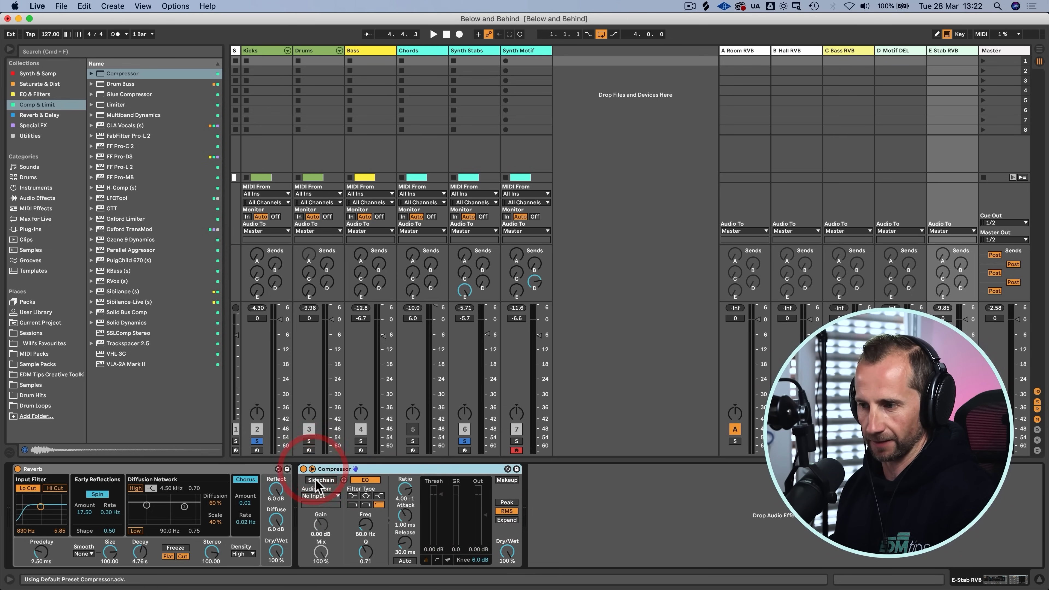
{"action": "left_click", "coordinate": [321, 495]}
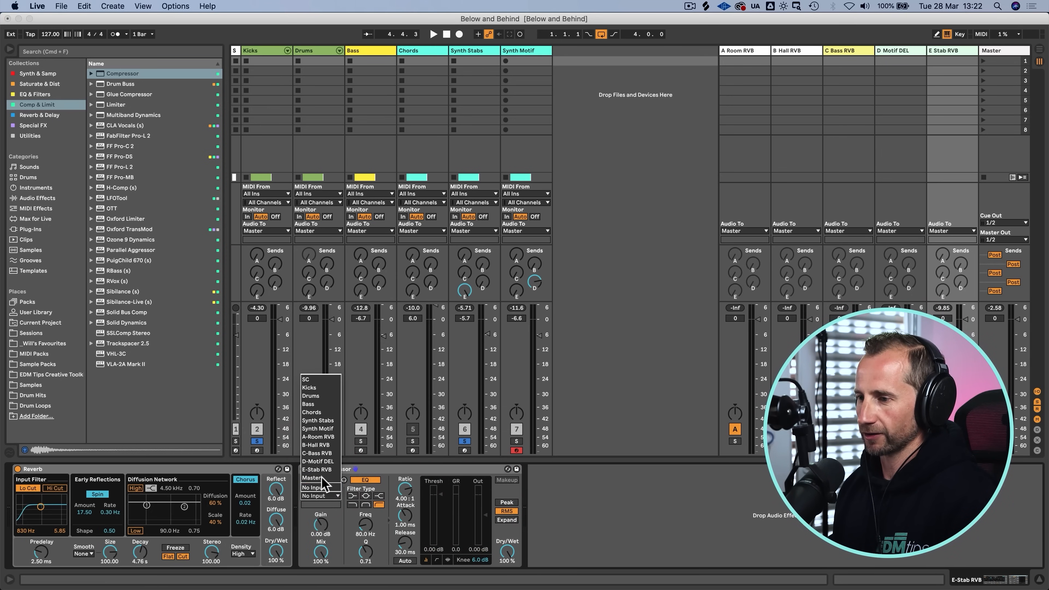
{"action": "left_click", "coordinate": [318, 420]}
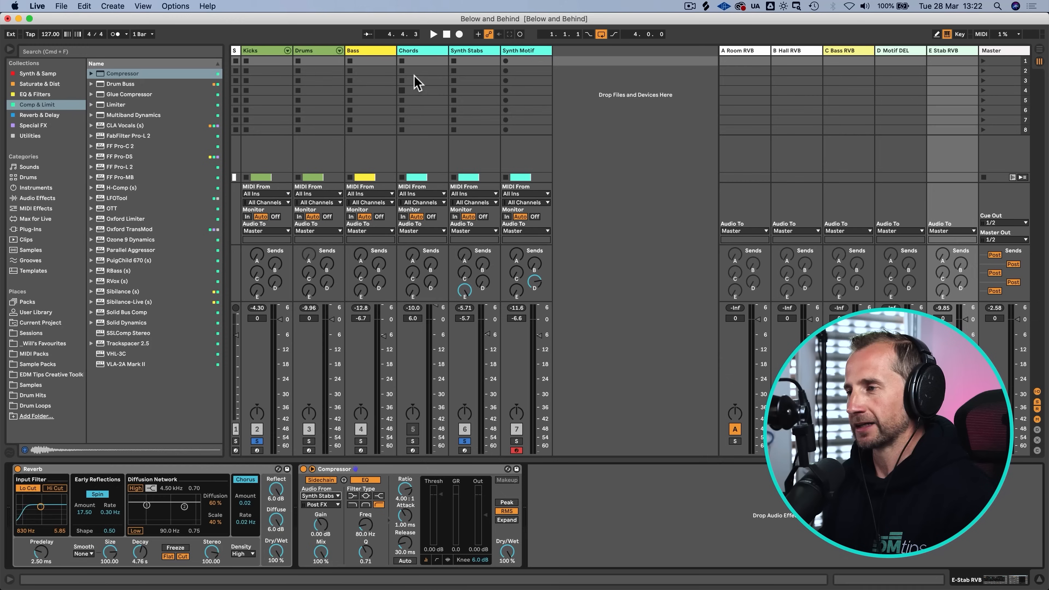
Step: Examine the Delay effect settings in the Synth Stabs track's Serum
{"action": "left_click", "coordinate": [466, 52]}
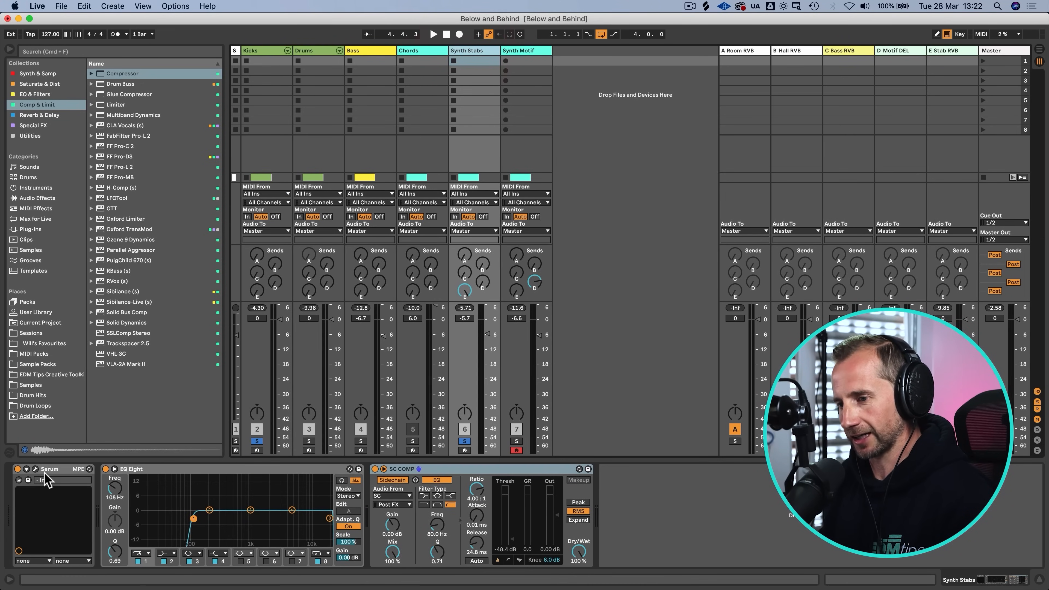
{"action": "left_click", "coordinate": [36, 470]}
{"action": "left_click", "coordinate": [244, 49]}
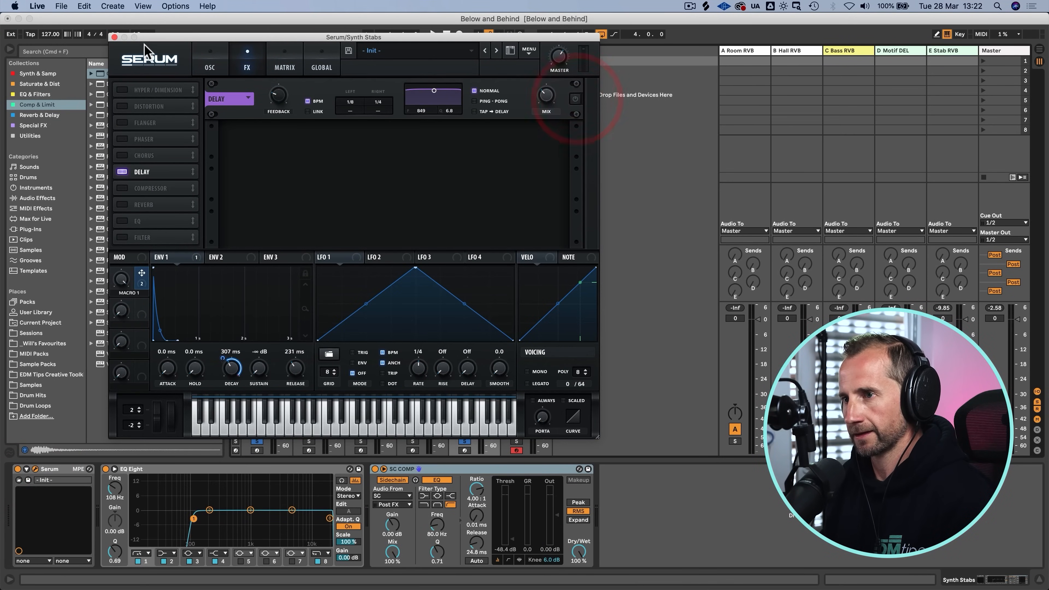
{"action": "left_click", "coordinate": [115, 37]}
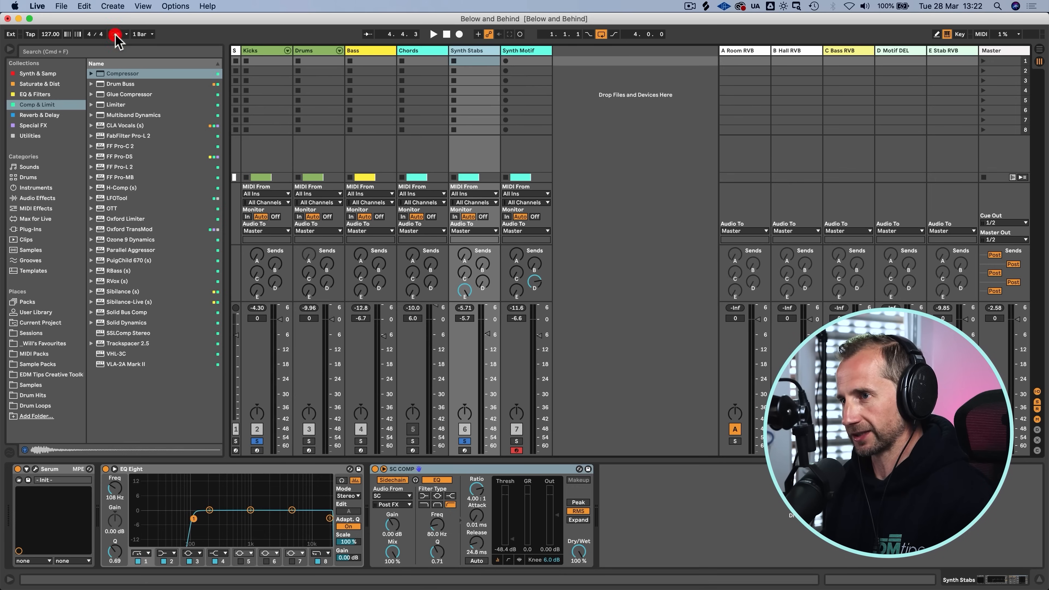
Step: Set the Stab RVB compressor's attack to 0.01 ms and release to 5.32 ms, with the threshold at its minimum
{"action": "left_click", "coordinate": [945, 51]}
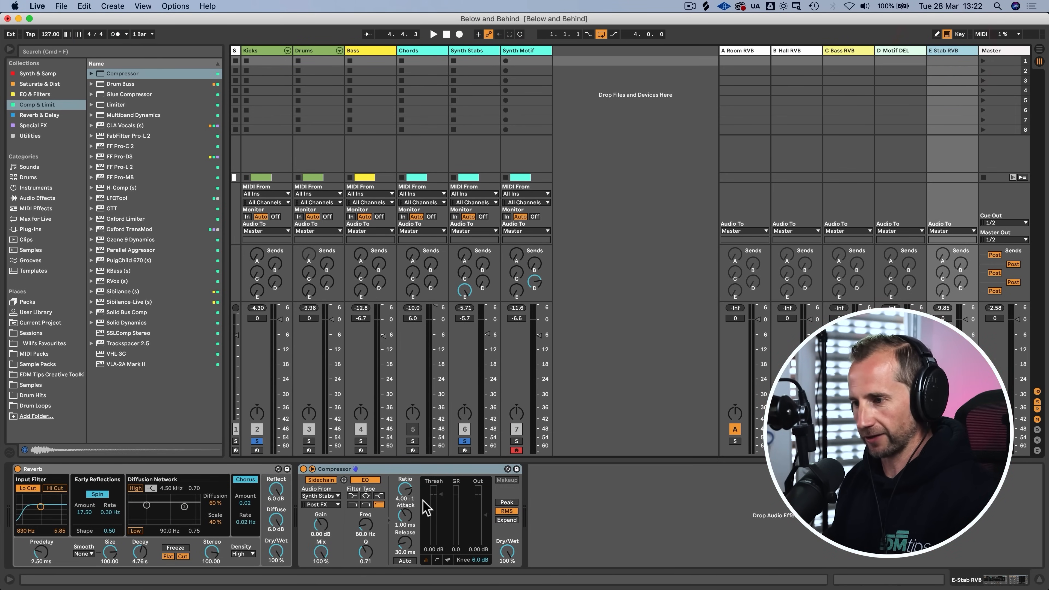
{"action": "key", "text": "space"}
{"action": "left_click_drag", "start_coordinate": [441, 495], "coordinate": [407, 559]}
{"action": "left_click_drag", "start_coordinate": [406, 516], "coordinate": [410, 535]}
{"action": "key", "text": "space"}
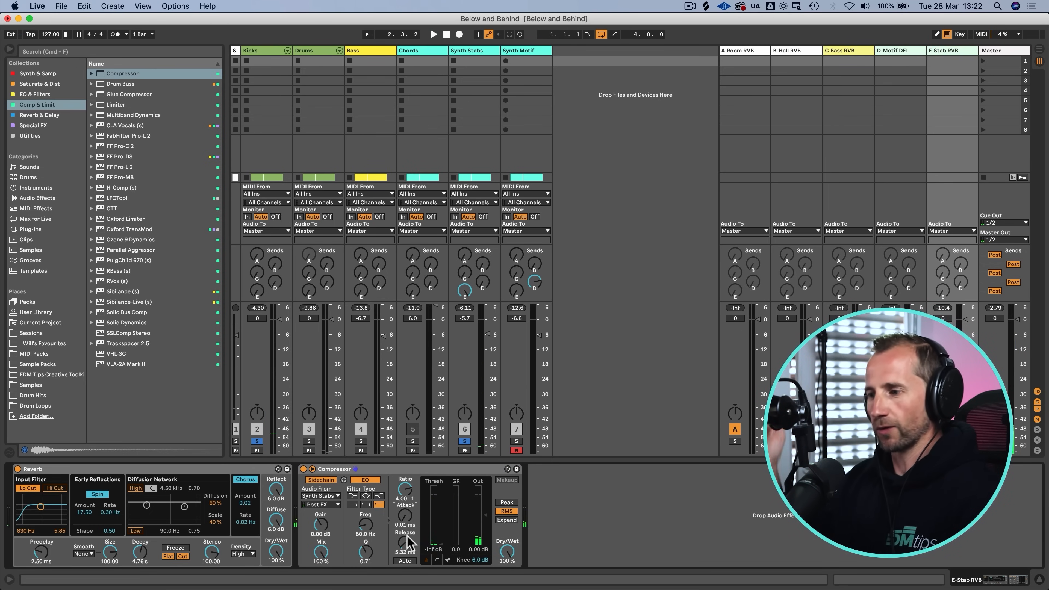
Step: Set the Stab RVB compressor's threshold to -31.0 dB, ratio to 7.41:1, release to 1.00 ms and output to -4.95 dB
{"action": "left_click", "coordinate": [433, 478]}
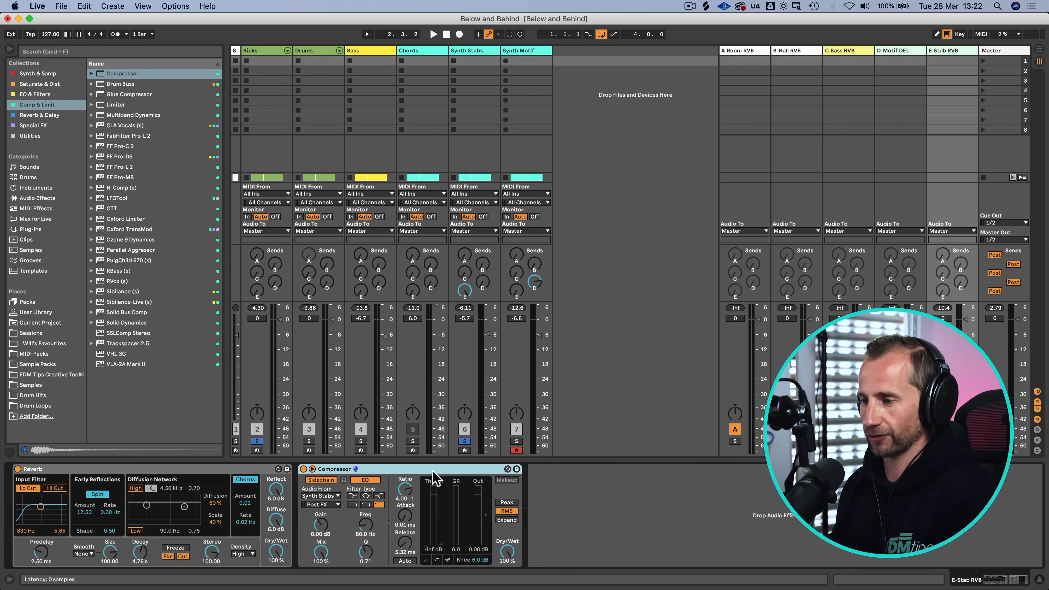
{"action": "key", "text": "space"}
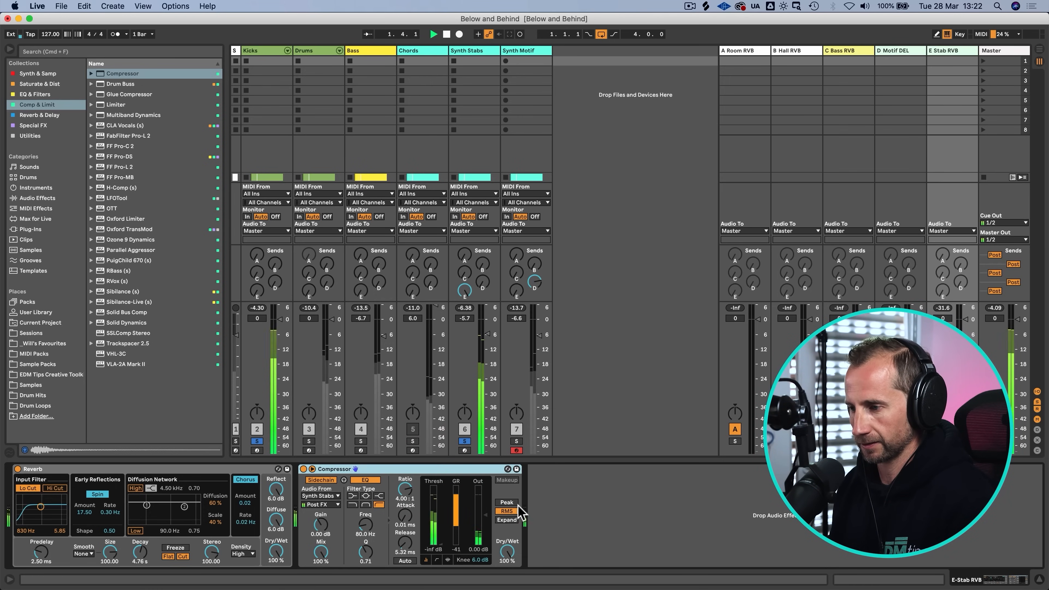
{"action": "left_click_drag", "start_coordinate": [486, 517], "coordinate": [487, 506]}
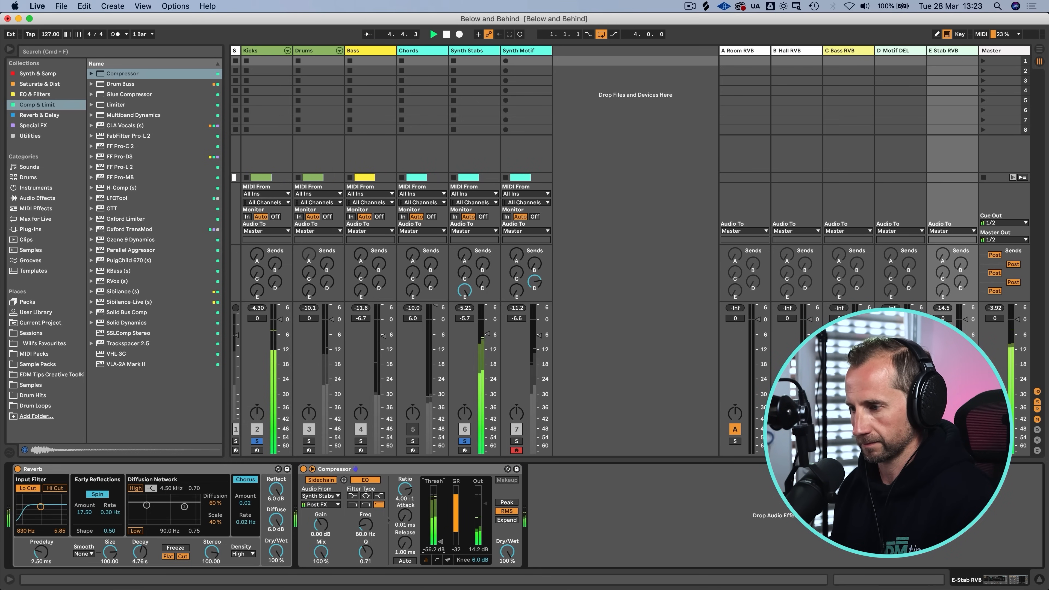
{"action": "key", "text": "space"}
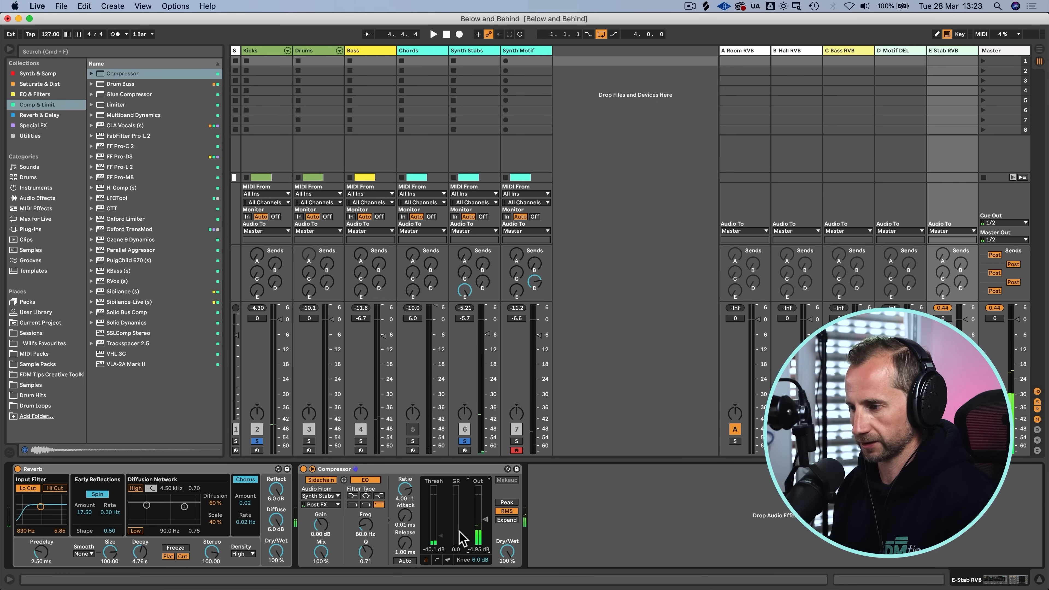
{"action": "key", "text": "space"}
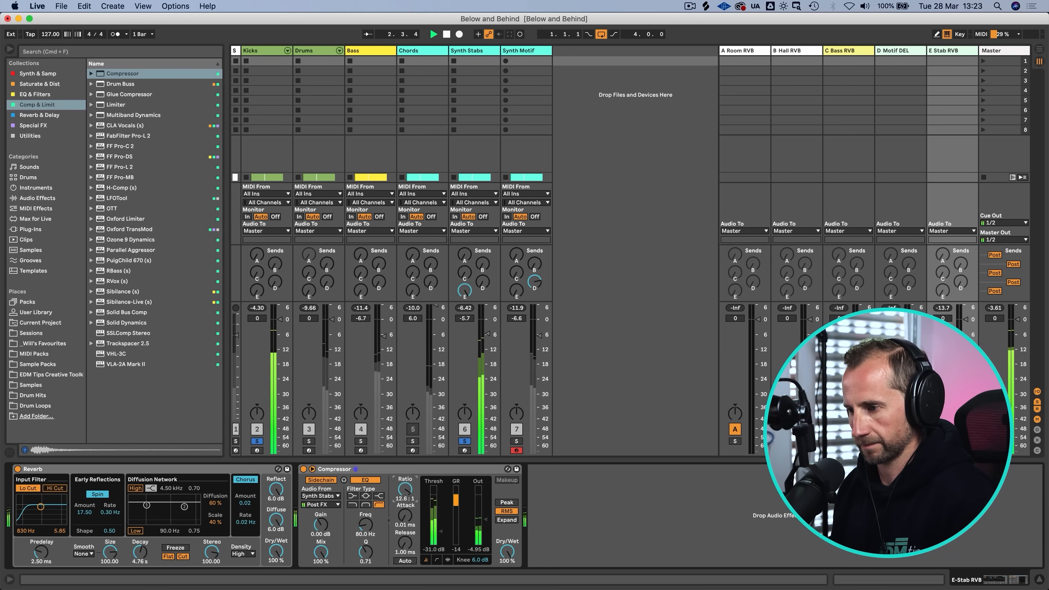
Step: Lower the Synth Stabs send to Stab RVB to -5.0 dB and check the track's effects during playback
{"action": "left_click", "coordinate": [464, 293]}
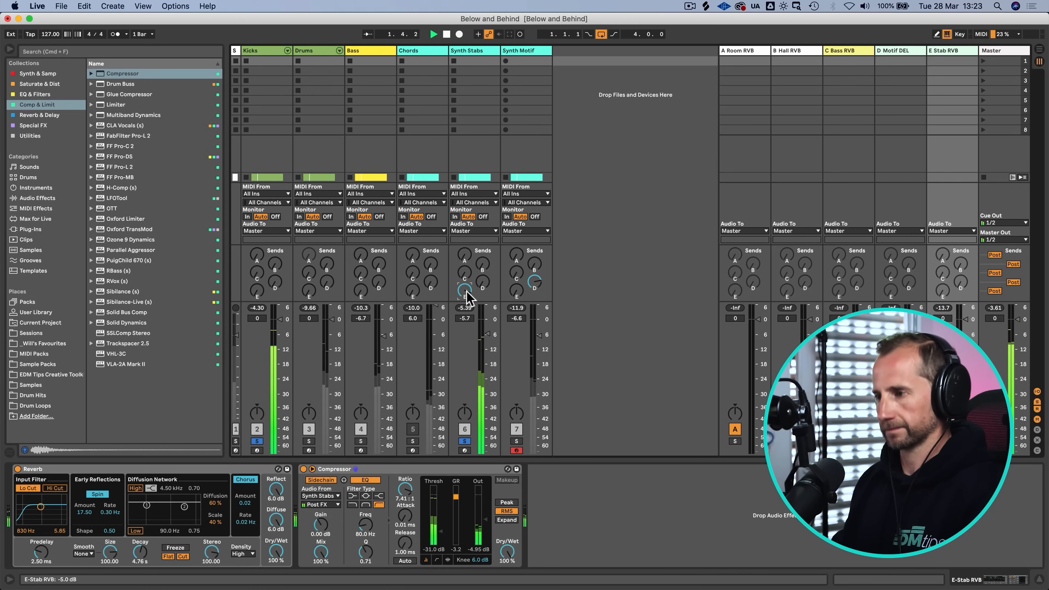
{"action": "left_click", "coordinate": [471, 63]}
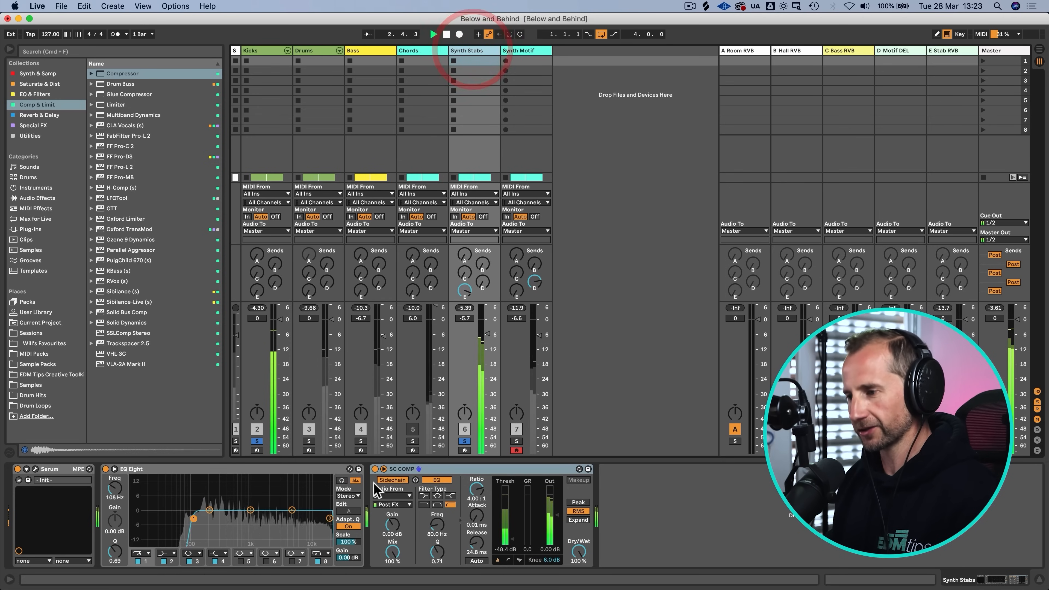
{"action": "left_click", "coordinate": [443, 473]}
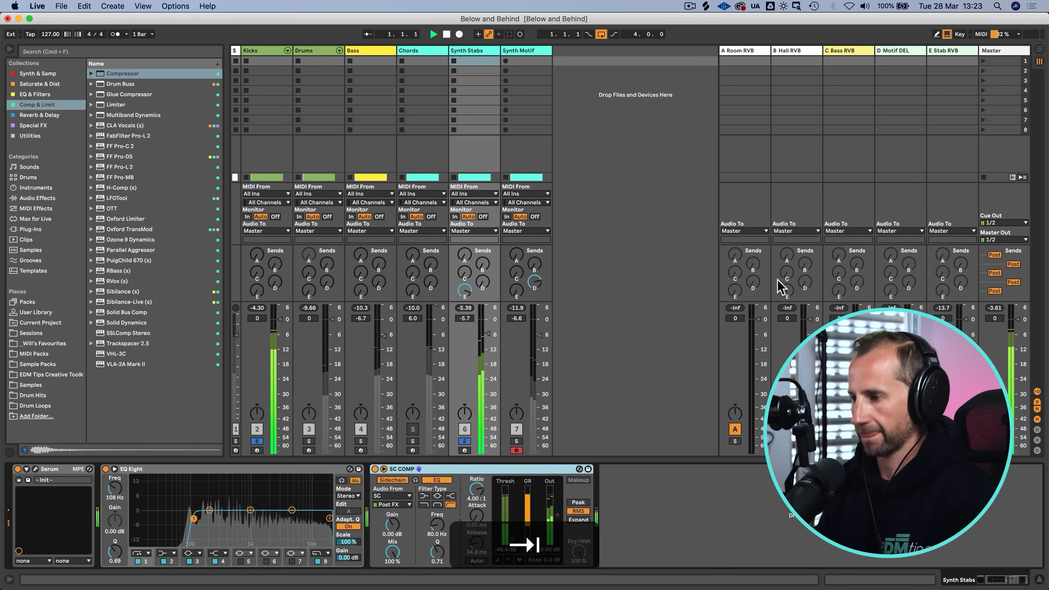
{"action": "key", "text": "Tab"}
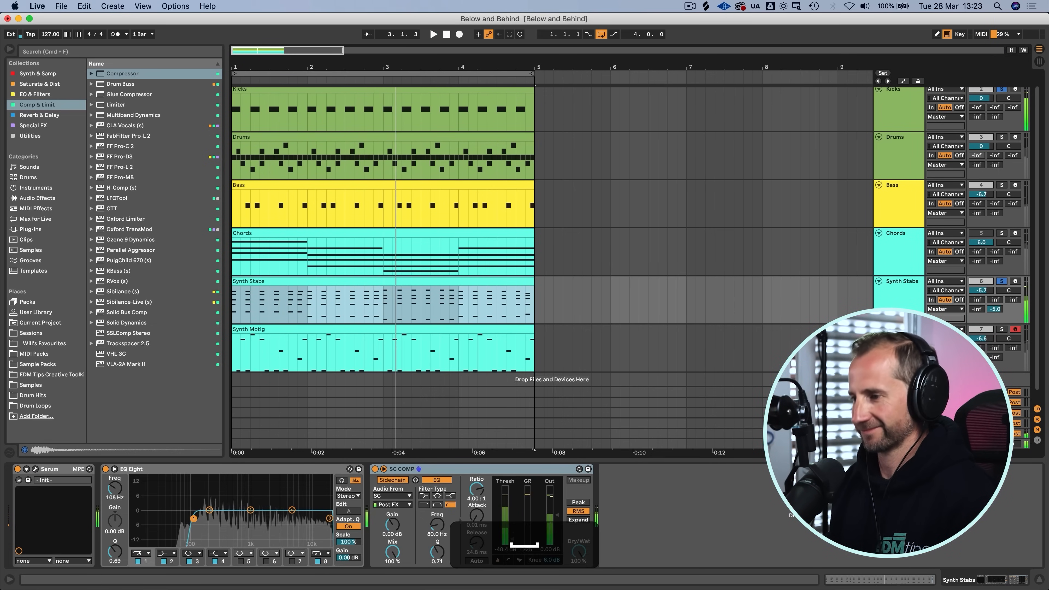
{"action": "key", "text": "space"}
{"action": "key", "text": "Tab"}
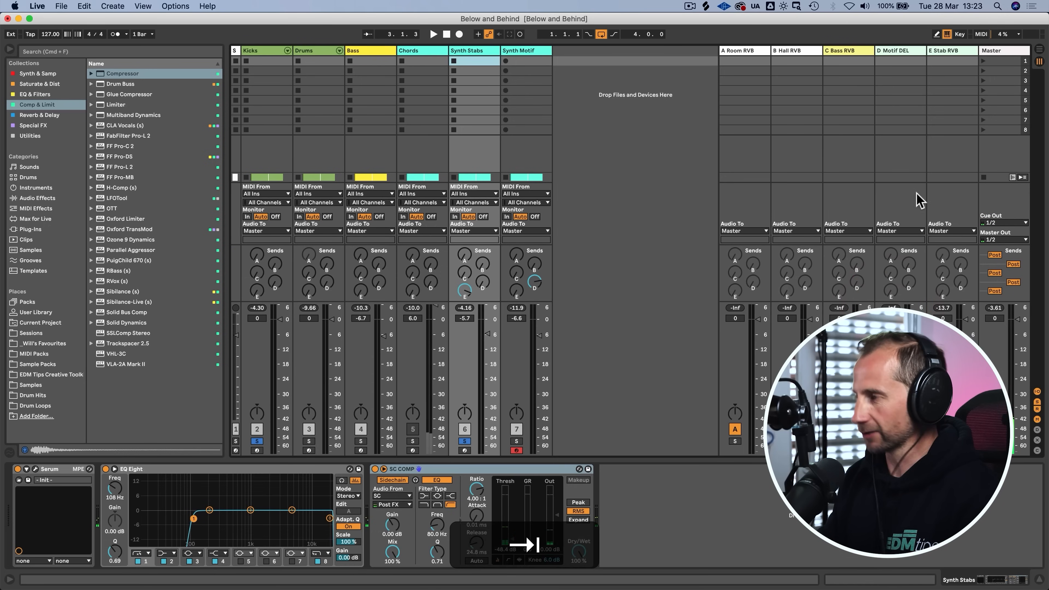
Step: Try sending Synth Stabs to the Motif DEL return at about -10.2 dB during playback
{"action": "left_click", "coordinate": [896, 53]}
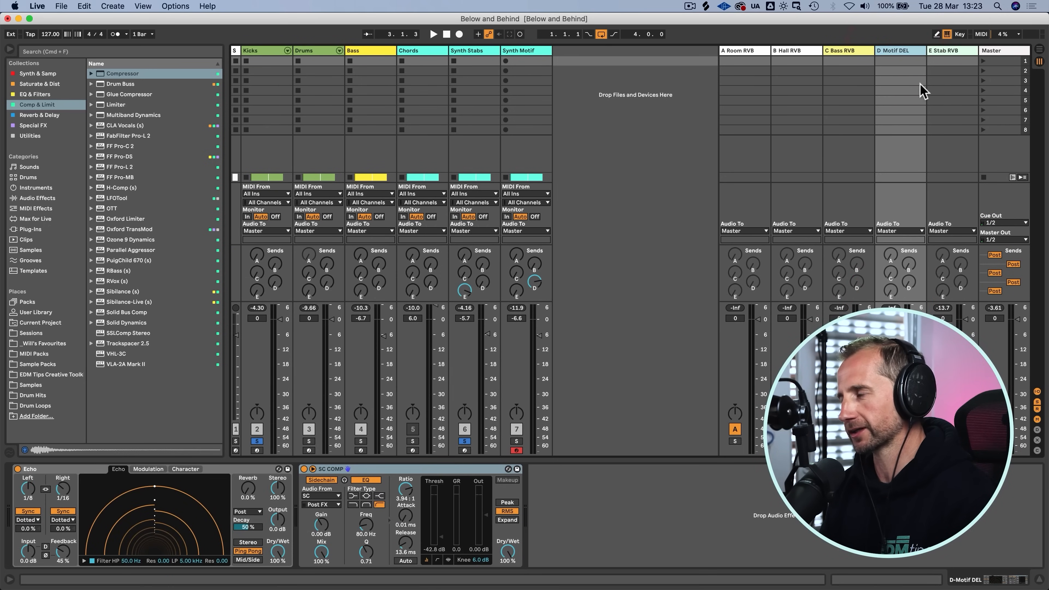
{"action": "key", "text": "Tab"}
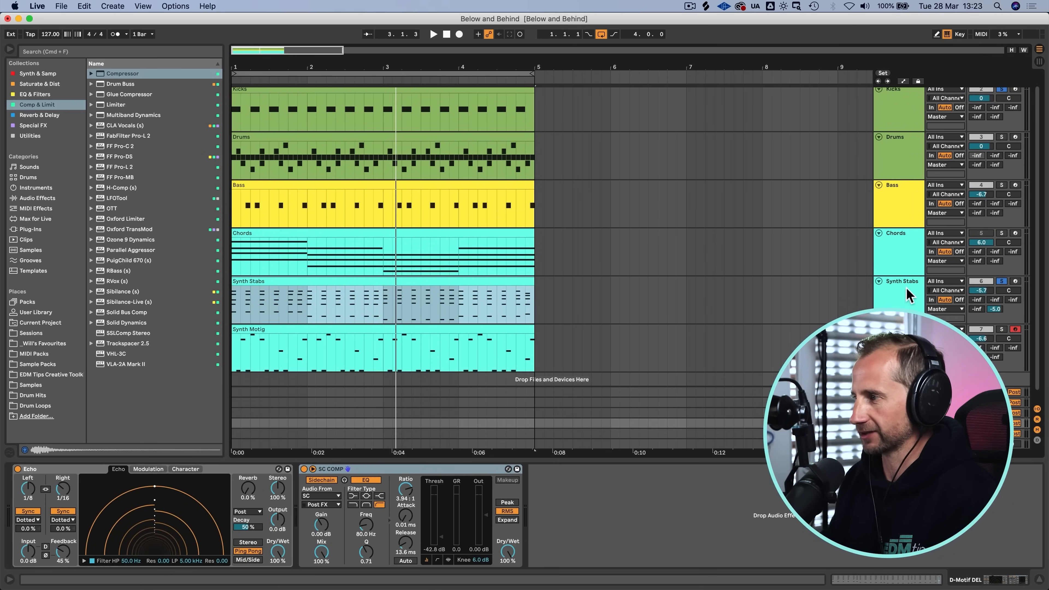
{"action": "key", "text": "Tab"}
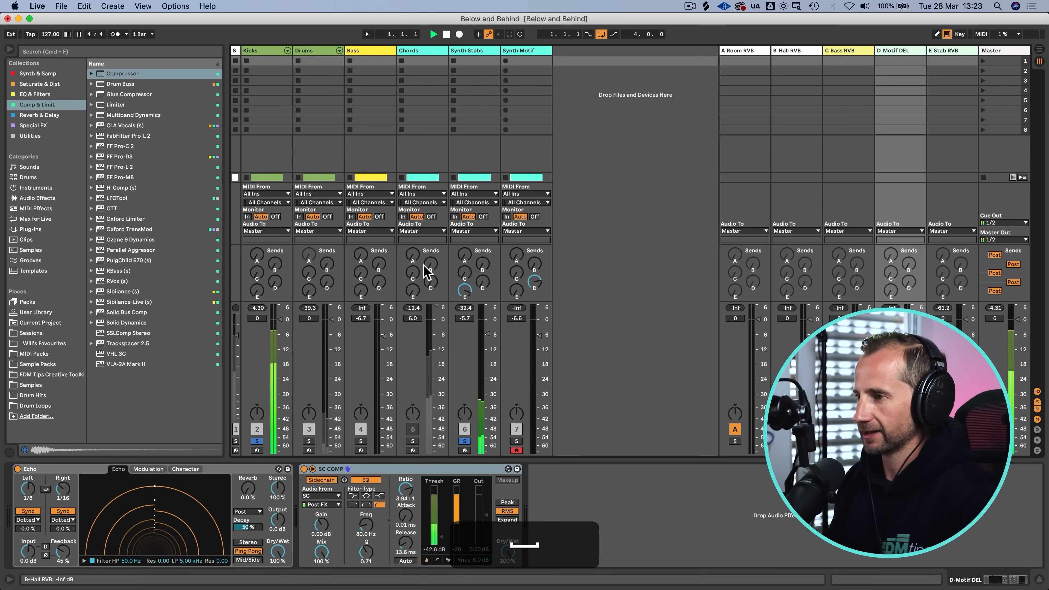
{"action": "key", "text": "space"}
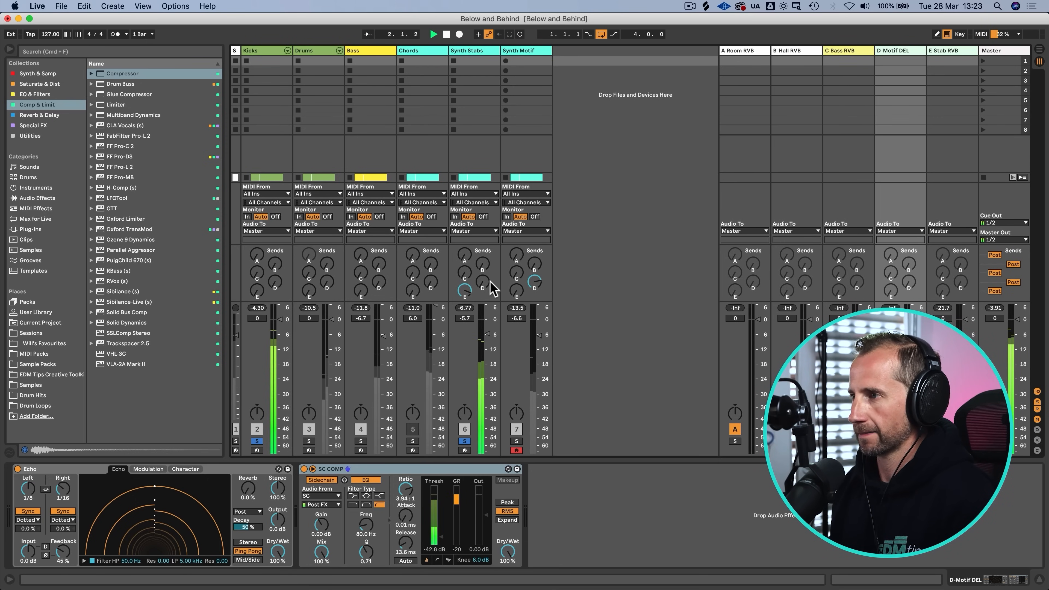
{"action": "left_click_drag", "start_coordinate": [482, 282], "coordinate": [483, 266]}
{"action": "key", "text": "space"}
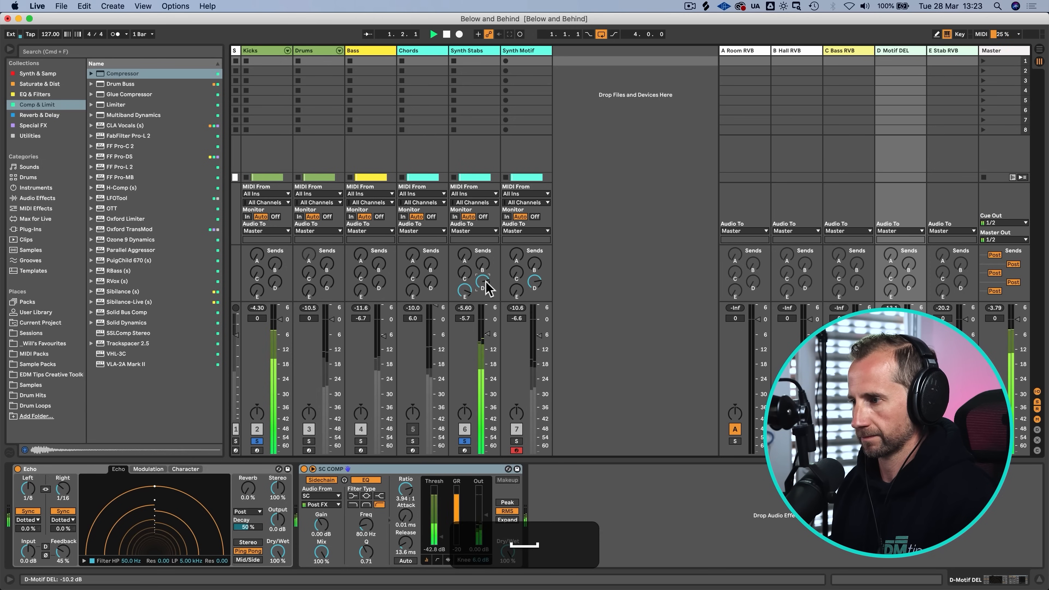
Step: Insert a new return track after Stab RVB, name it Stab DEL and colour it pale green
{"action": "left_click", "coordinate": [938, 51]}
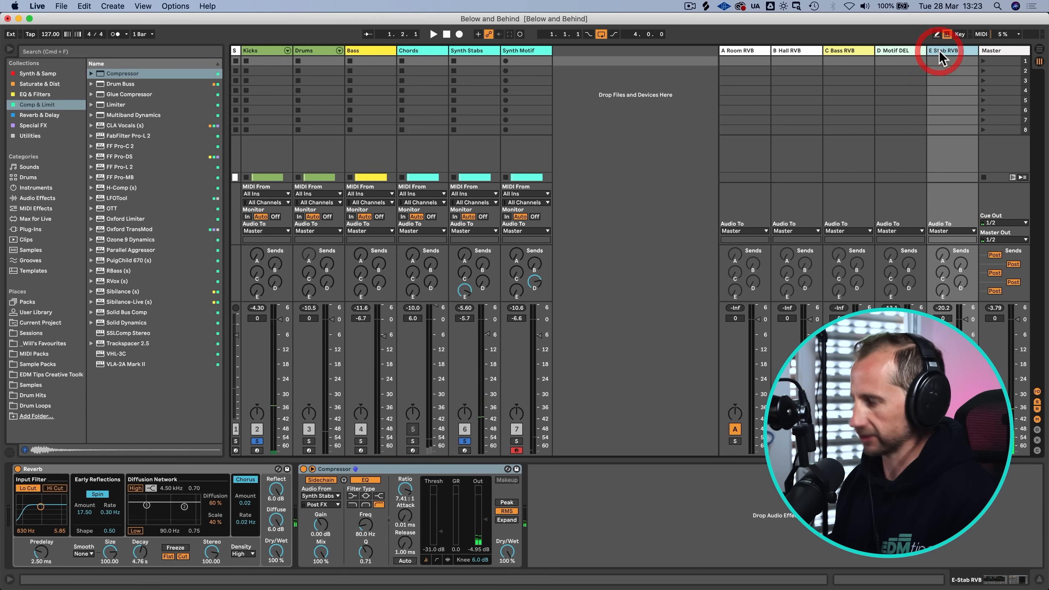
{"action": "key", "text": "alt+super+t"}
{"action": "key", "text": "shift+super+r"}
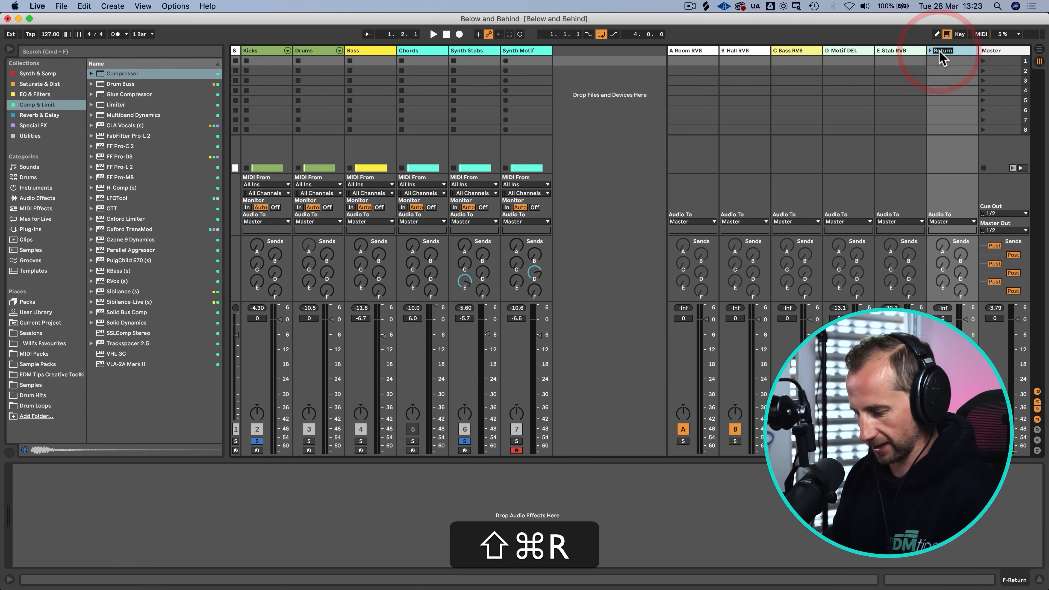
{"action": "type", "text": "F Stab DEL"}
{"action": "key", "text": "shift+Return"}
{"action": "right_click", "coordinate": [943, 58]}
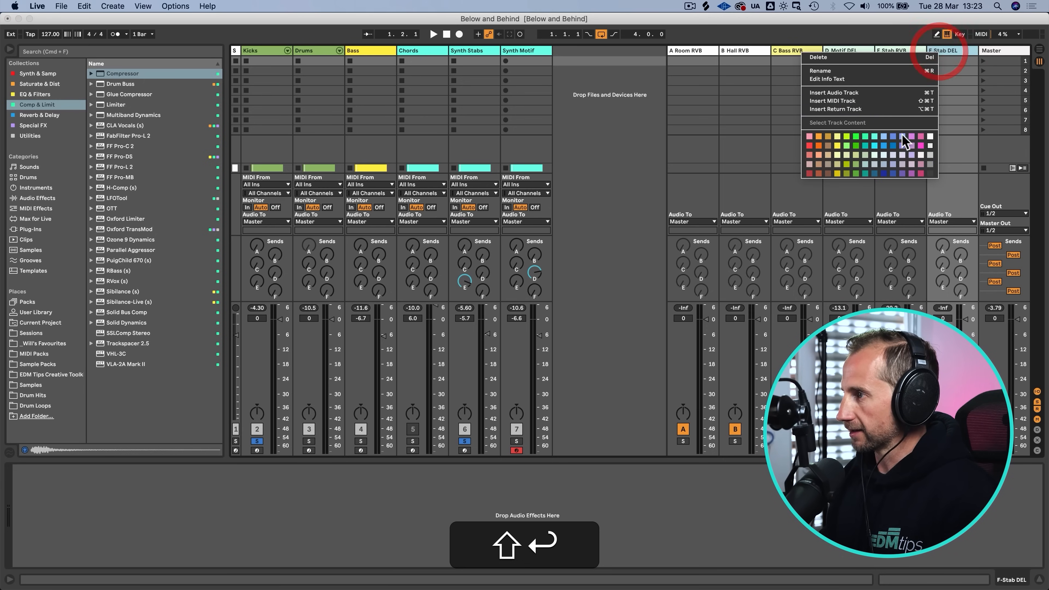
{"action": "left_click", "coordinate": [877, 154]}
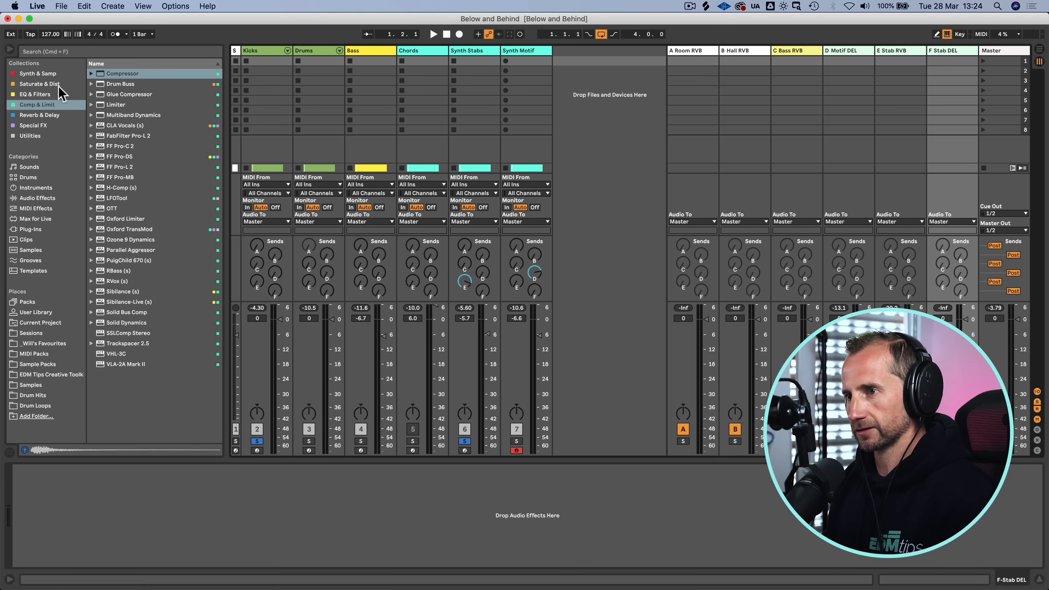
Step: Find the Delay effect in the Reverb & Delay collection and load it onto the Stab DEL return
{"action": "left_click", "coordinate": [46, 94]}
{"action": "left_click", "coordinate": [44, 87]}
{"action": "left_click", "coordinate": [45, 114]}
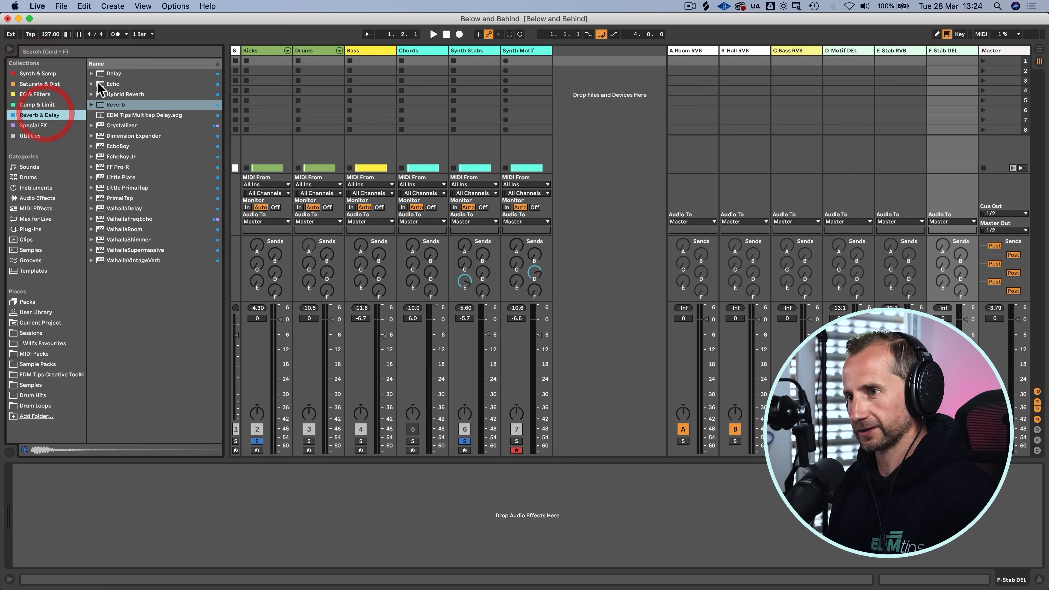
{"action": "left_click_drag", "start_coordinate": [103, 74], "coordinate": [947, 52]}
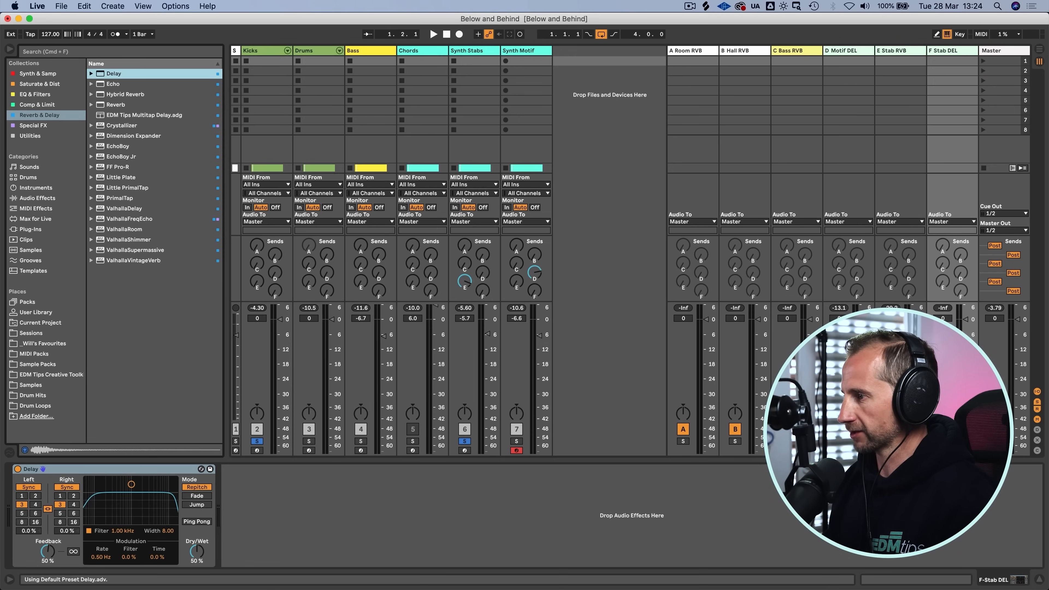
Step: Set the Stab DEL Delay to 100% wet with Ping Pong on and 9.8% feedback, and unlink the channels with the right time at 1 sixteenth
{"action": "key", "text": "space"}
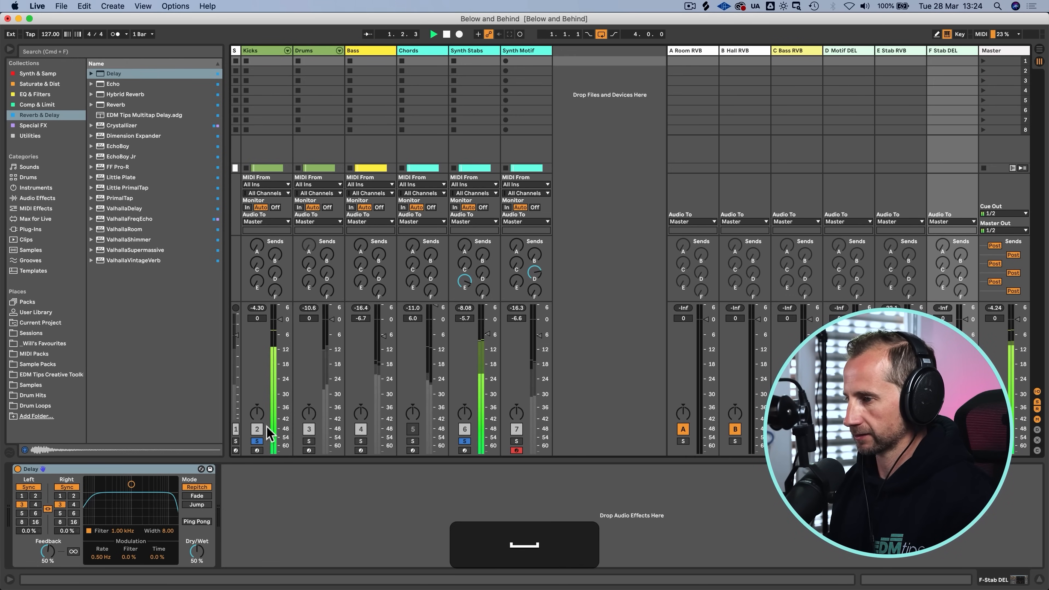
{"action": "left_click_drag", "start_coordinate": [197, 560], "coordinate": [198, 540]}
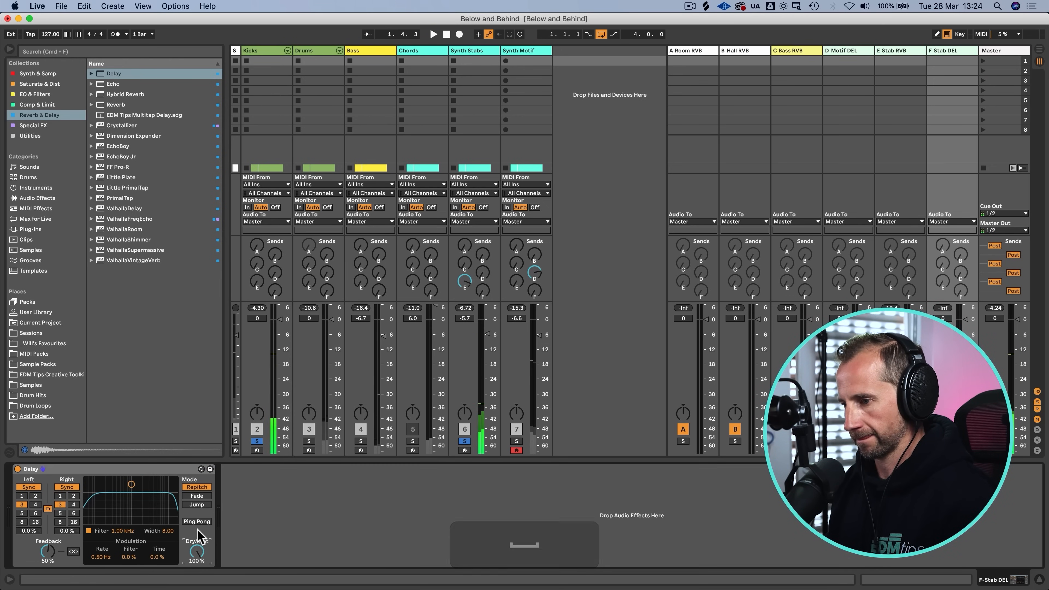
{"action": "left_click", "coordinate": [197, 521]}
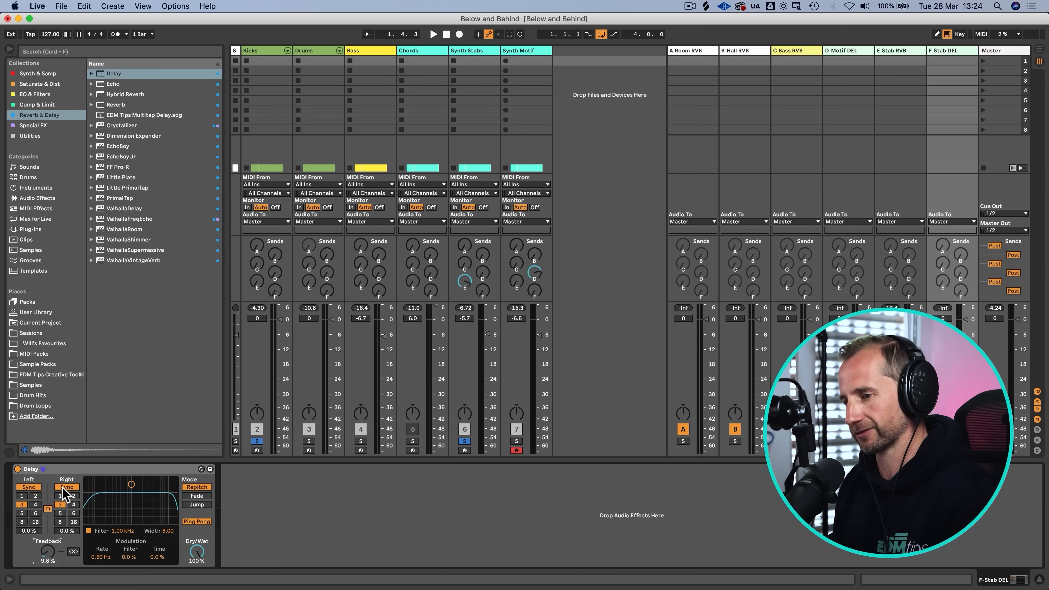
{"action": "left_click", "coordinate": [48, 509]}
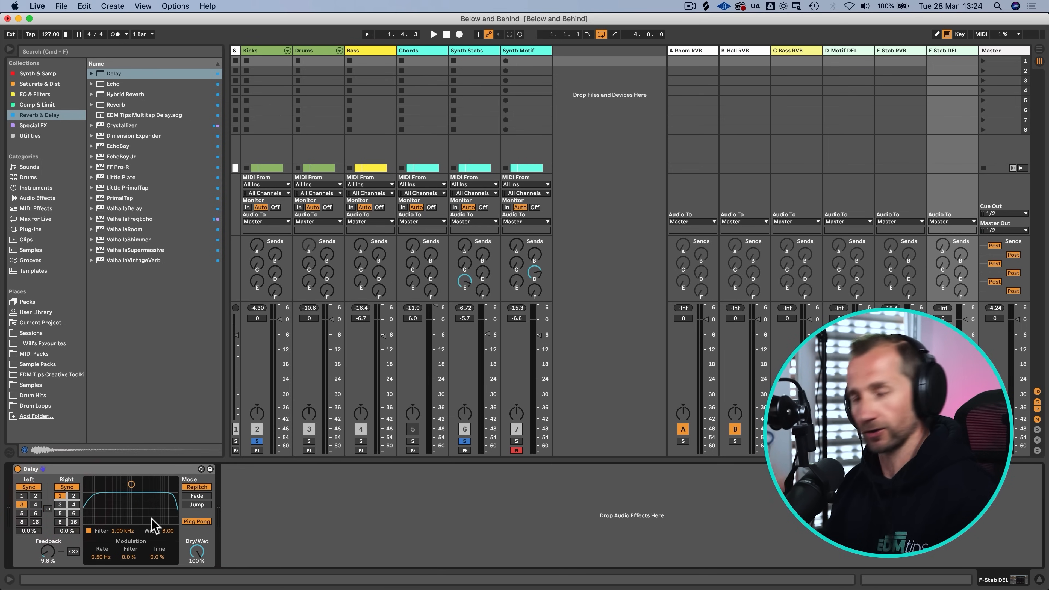
Step: During playback, send Synth Stabs to Stab DEL at -2.2 dB and lower the Delay's feedback to 6.8%
{"action": "key", "text": "space"}
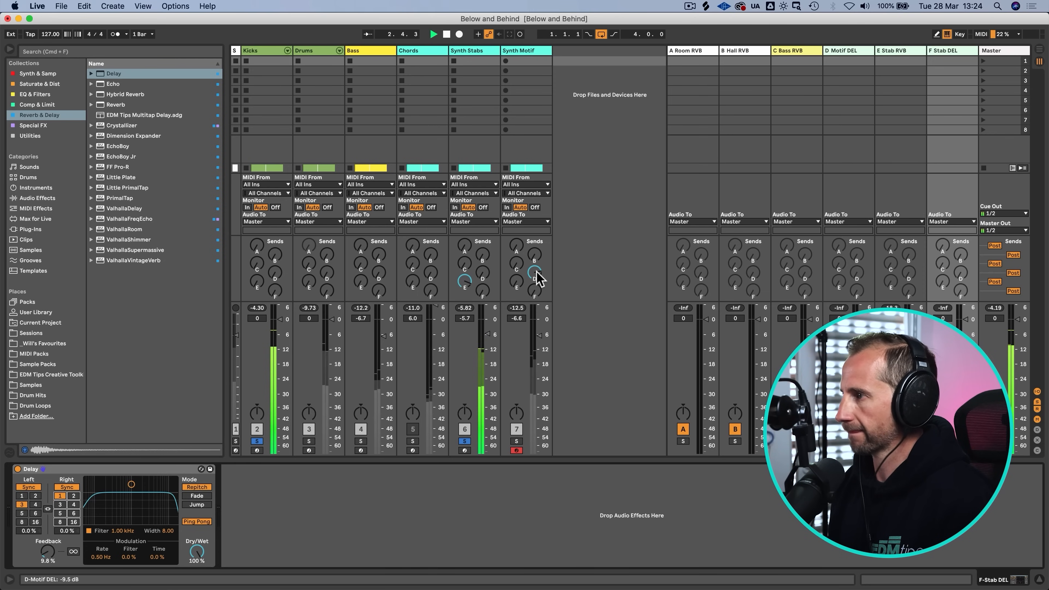
{"action": "left_click_drag", "start_coordinate": [482, 290], "coordinate": [483, 282]}
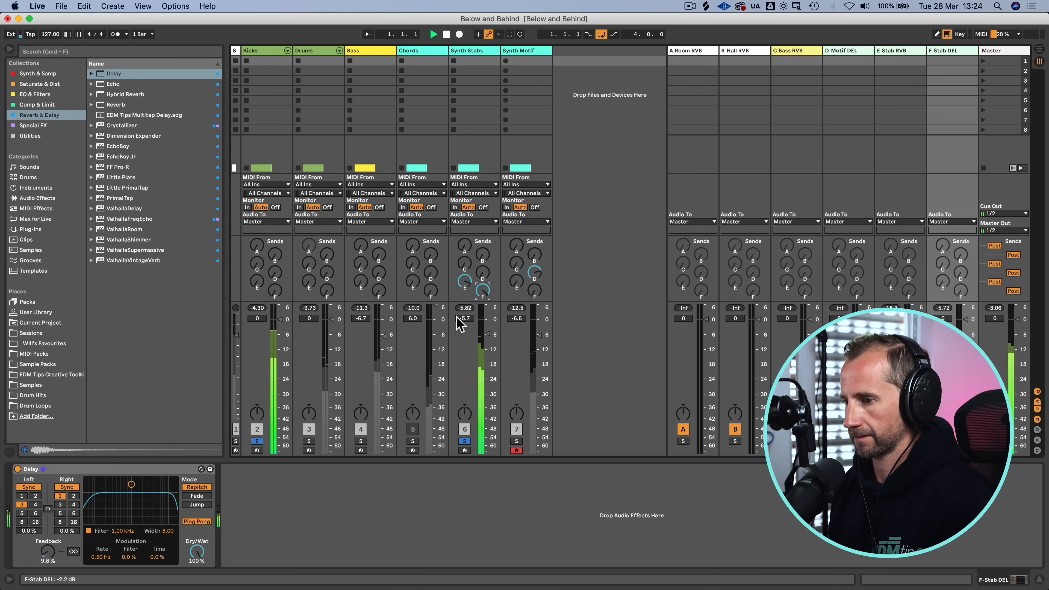
{"action": "left_click", "coordinate": [45, 552]}
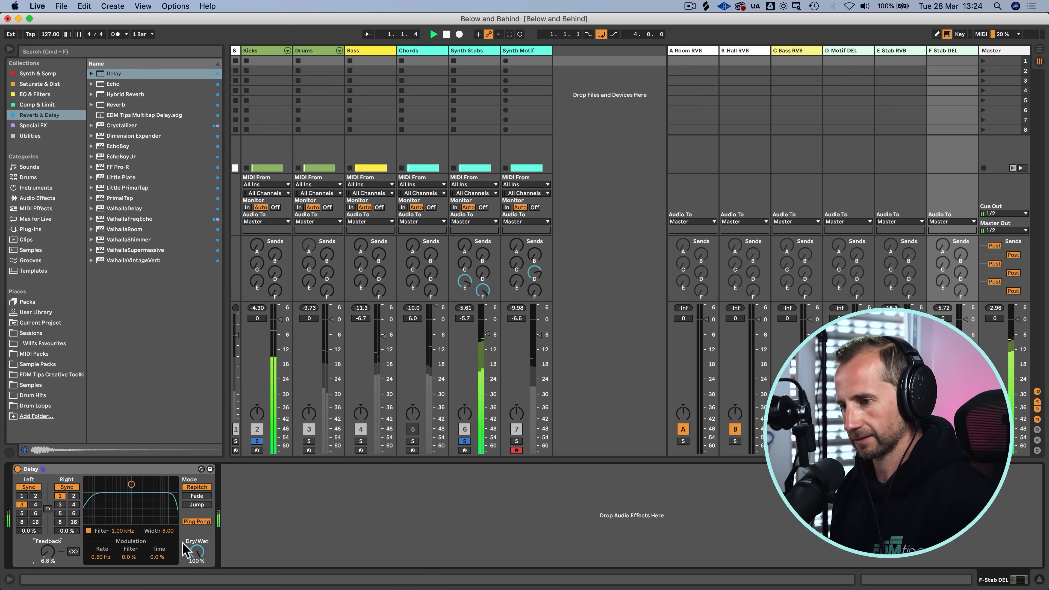
Step: Undo the accidental Synth Motif send change, compare Synth Stabs without Stab DEL, and set its Stab DEL send to -4.4 dB
{"action": "left_click", "coordinate": [529, 273]}
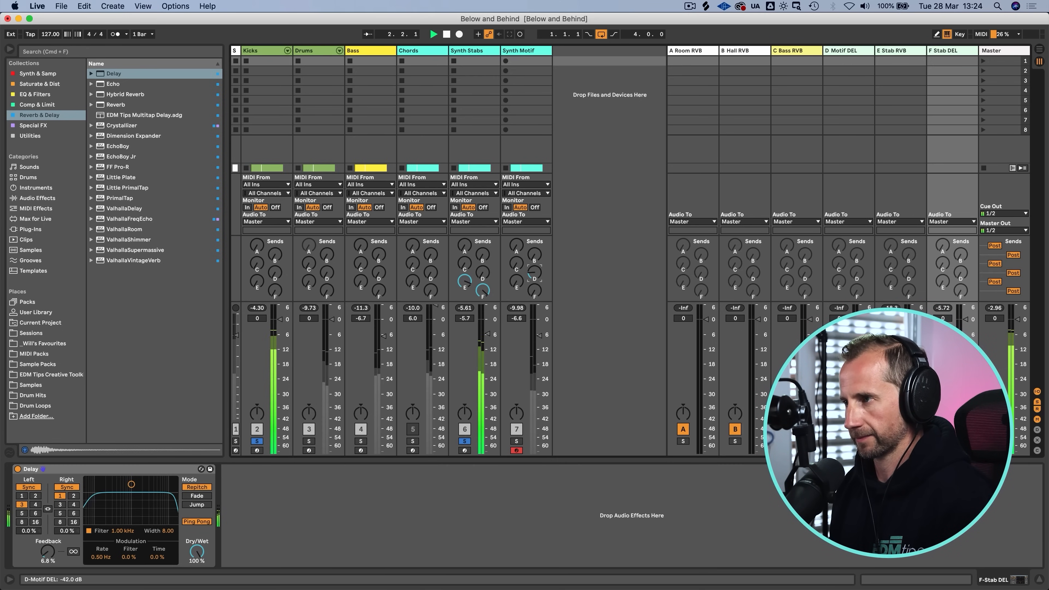
{"action": "key", "text": "super+z"}
{"action": "left_click_drag", "start_coordinate": [482, 289], "coordinate": [484, 286]}
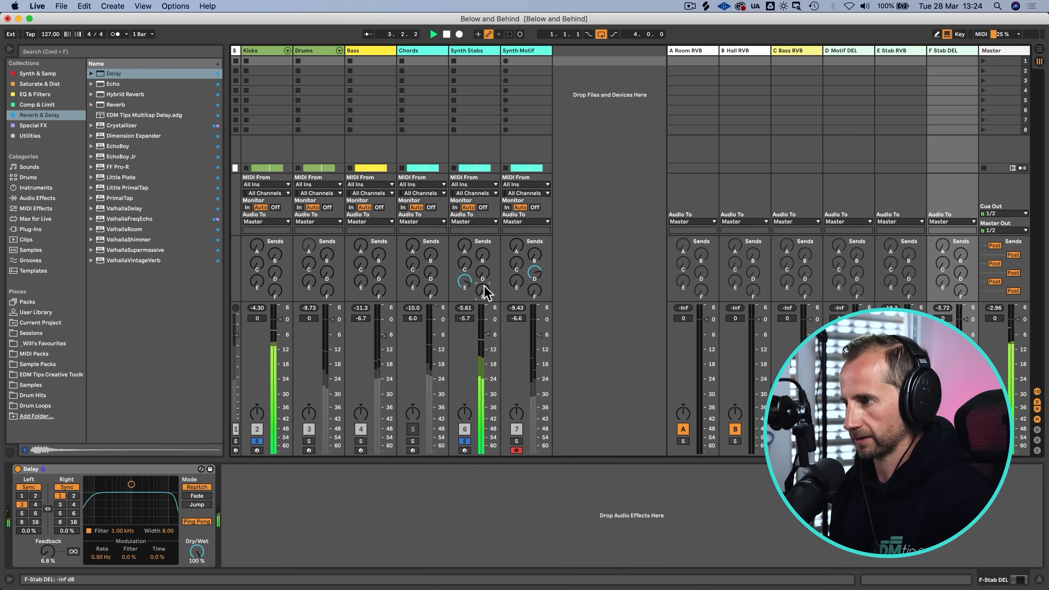
{"action": "key", "text": "alt"}
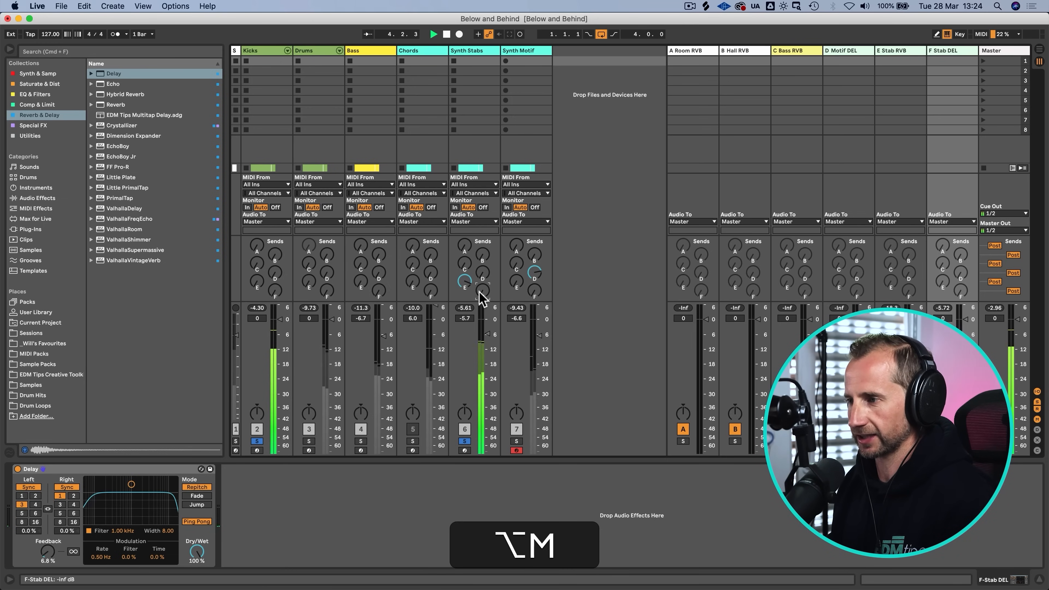
{"action": "left_click_drag", "start_coordinate": [482, 291], "coordinate": [483, 256]}
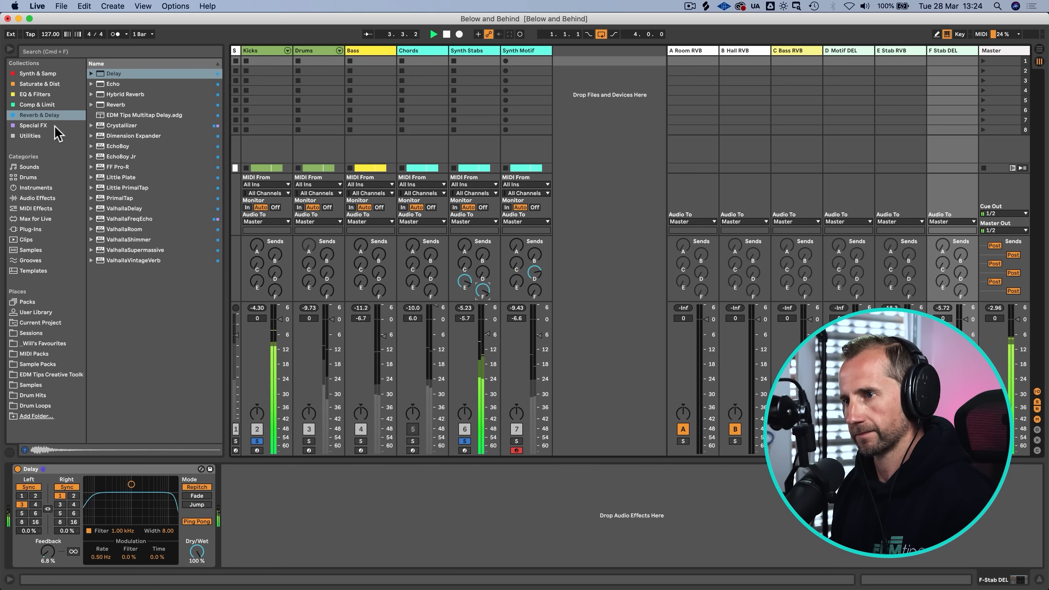
Step: Add EQ Eight with a 147 Hz low cut after the Stab DEL Delay and paste a copy of Synth Stabs' SC COMP behind it
{"action": "left_click", "coordinate": [41, 95]}
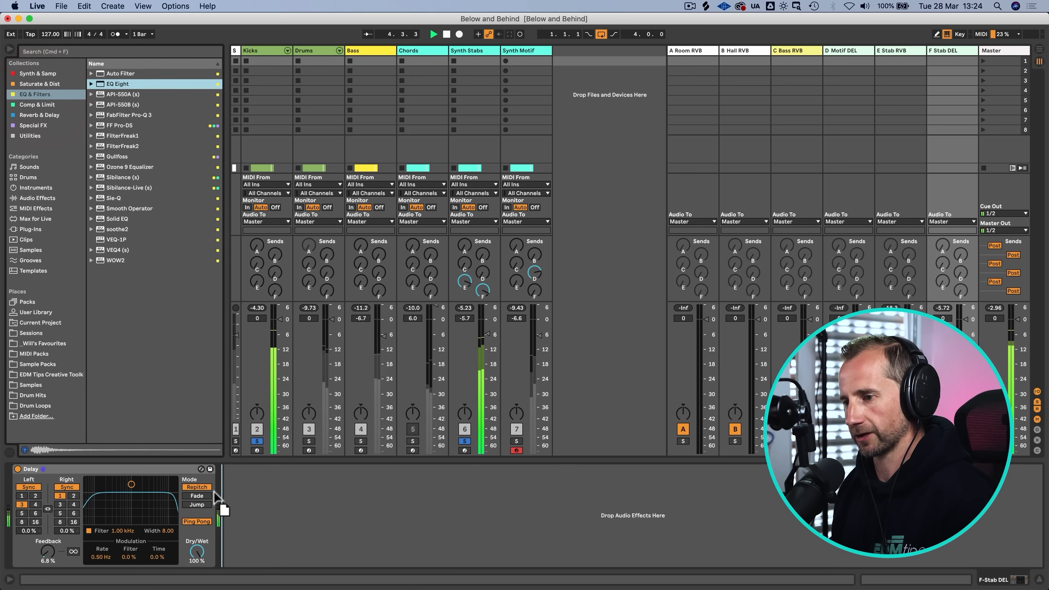
{"action": "mouse_move", "coordinate": [218, 496]}
{"action": "left_mouse_down"}
{"action": "mouse_move", "coordinate": [226, 503]}
{"action": "mouse_move", "coordinate": [235, 485]}
{"action": "left_mouse_up"}
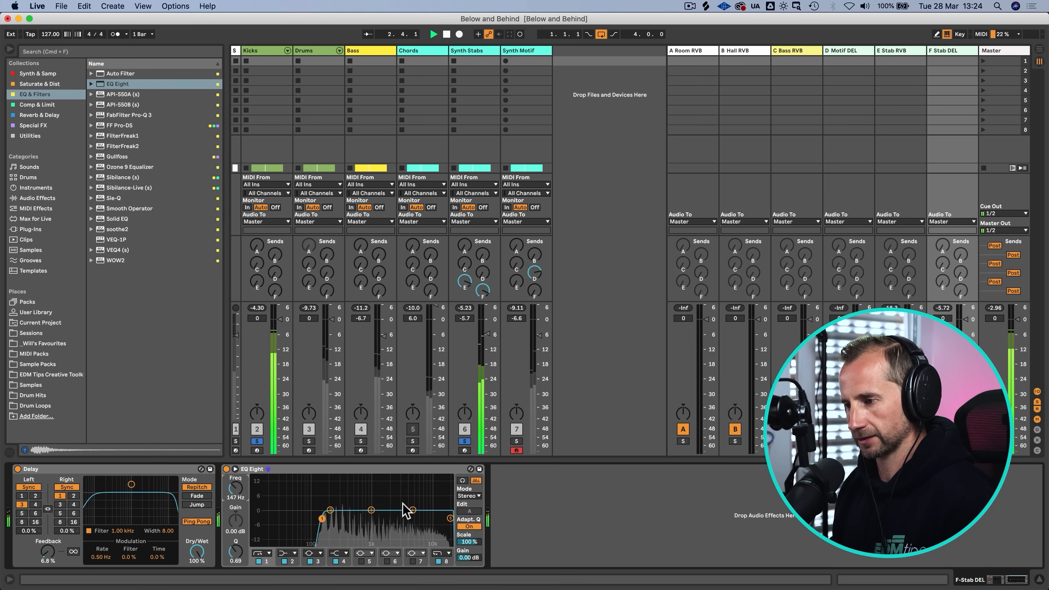
{"action": "left_click", "coordinate": [485, 50]}
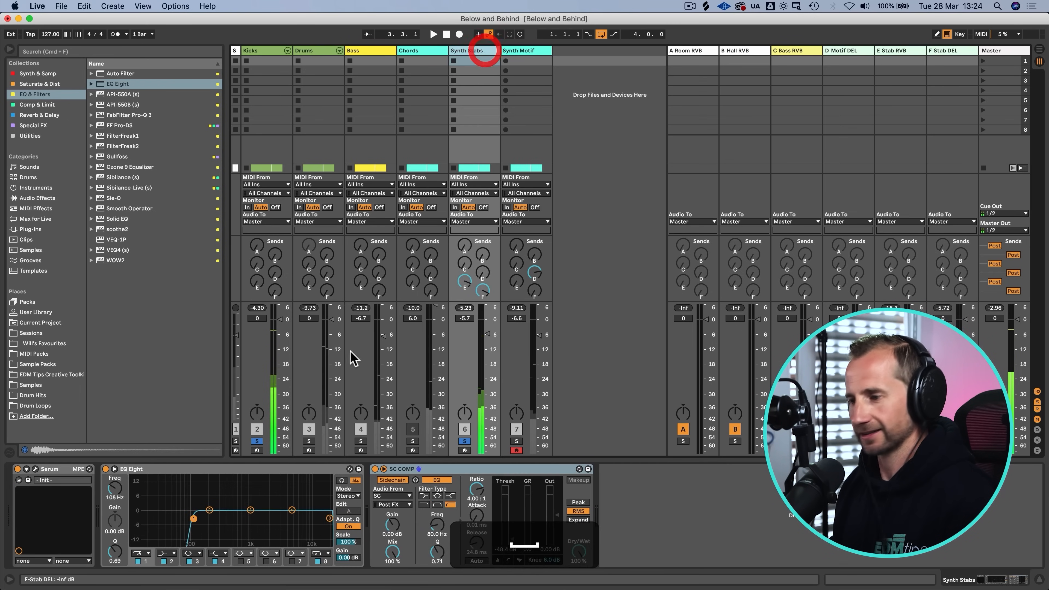
{"action": "left_click", "coordinate": [427, 469]}
{"action": "key", "text": "cmd+c"}
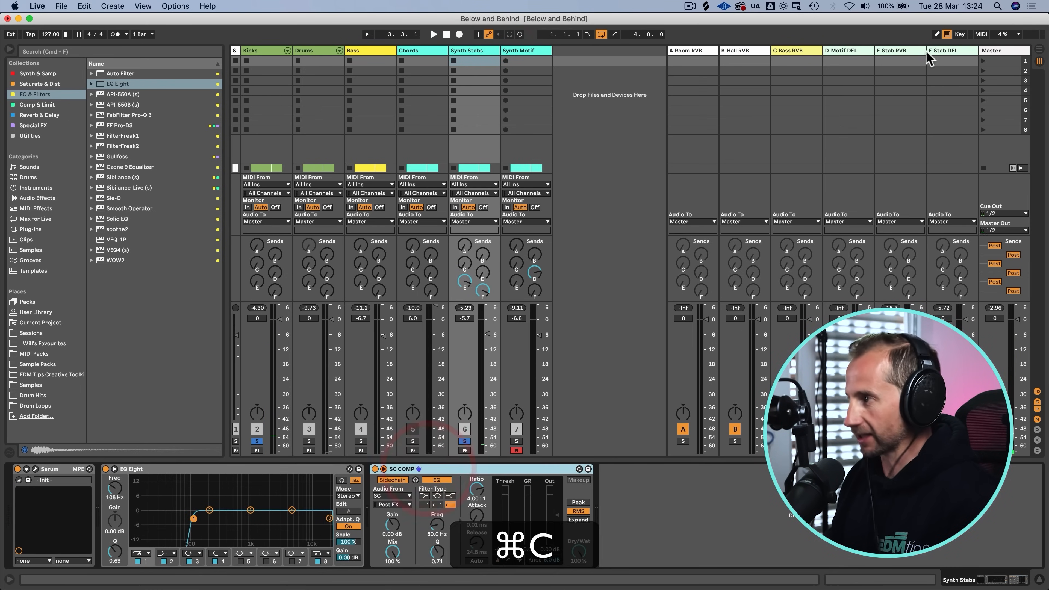
{"action": "left_click", "coordinate": [905, 50]}
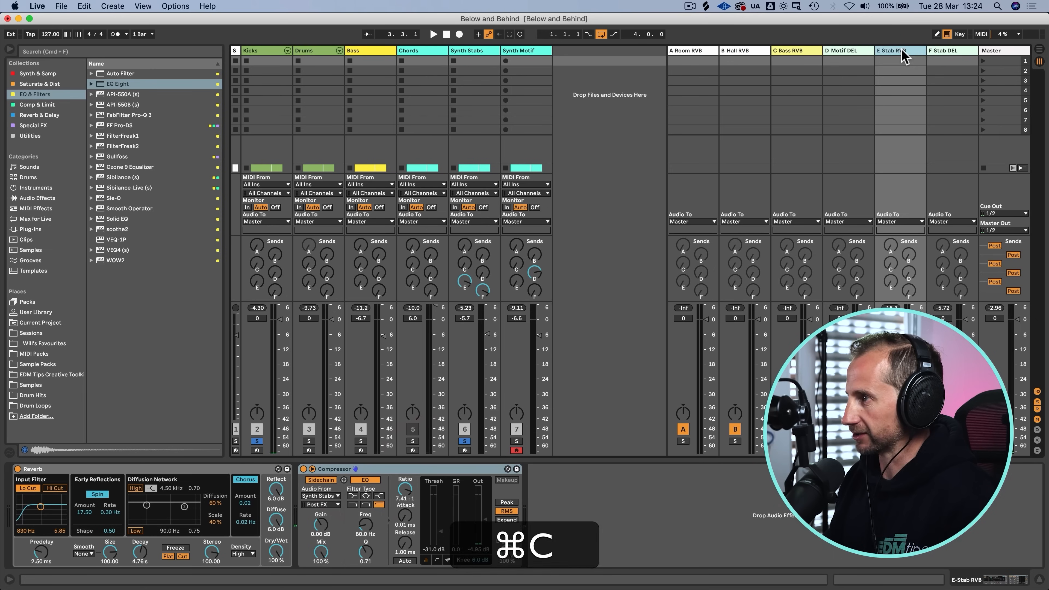
{"action": "left_click", "coordinate": [941, 56]}
{"action": "left_click", "coordinate": [615, 512]}
{"action": "key", "text": "cmd+v"}
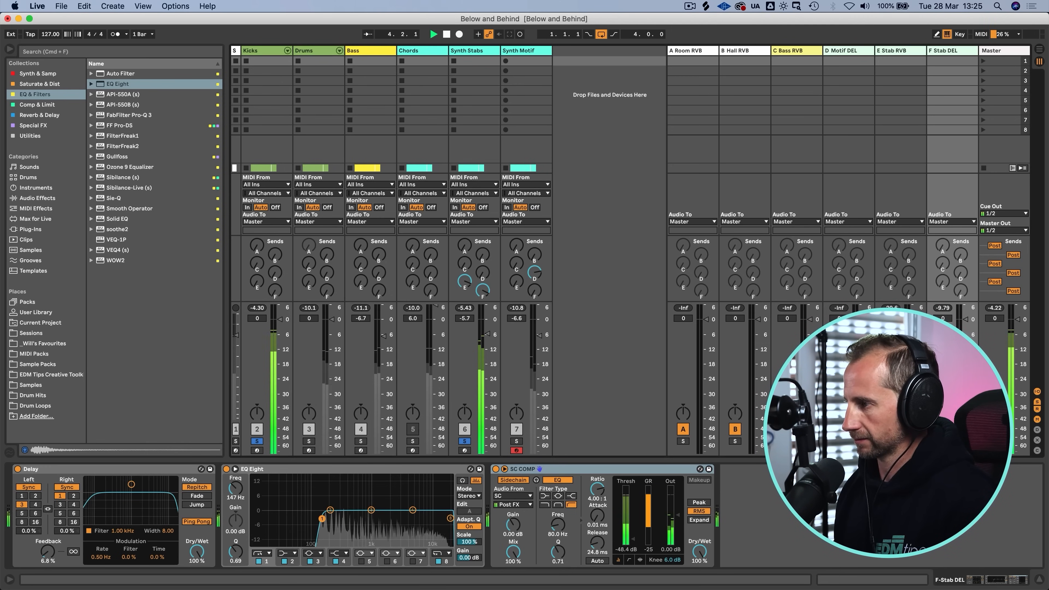
Step: On Stab RVB, set the reverb decay to 2.76 s and insert EQ Eight before the compressor with a -6.32 dB high shelf at 3.67 kHz
{"action": "left_click", "coordinate": [900, 58]}
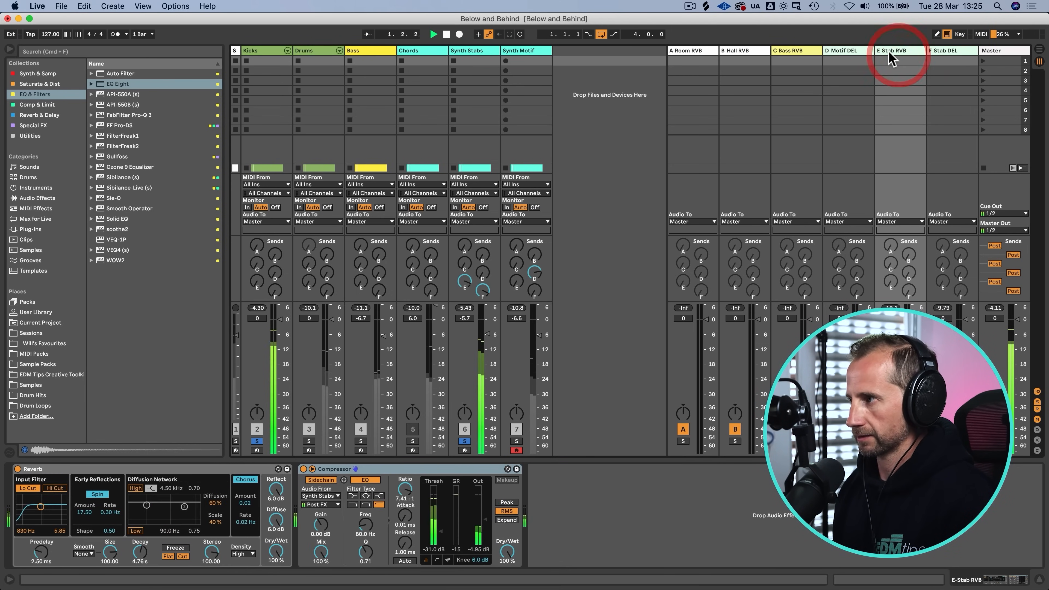
{"action": "left_click", "coordinate": [112, 83]}
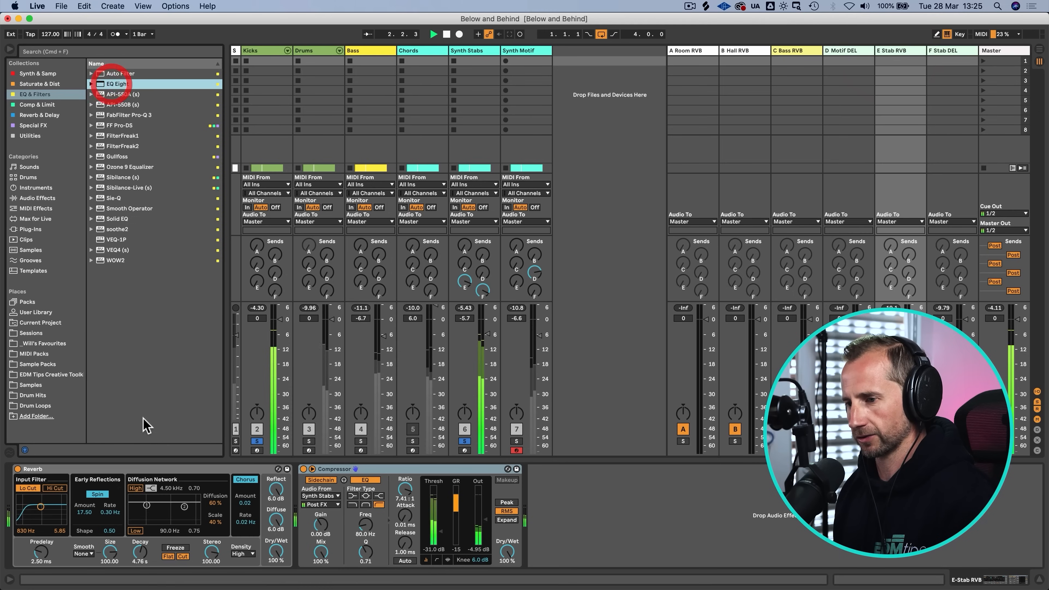
{"action": "left_click_drag", "start_coordinate": [140, 551], "coordinate": [140, 558]}
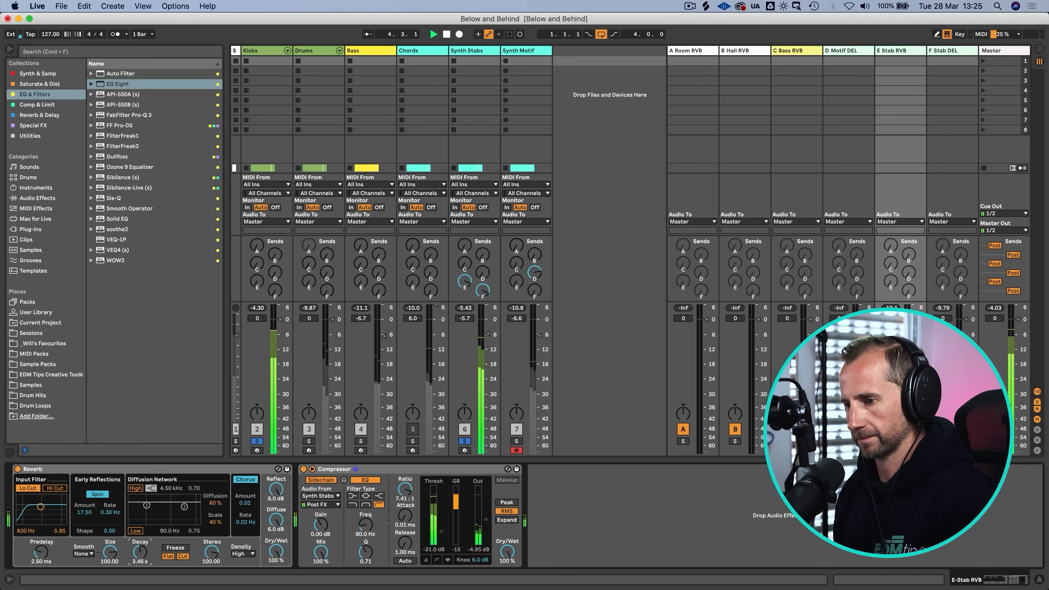
{"action": "left_click_drag", "start_coordinate": [140, 553], "coordinate": [142, 552]}
{"action": "left_click_drag", "start_coordinate": [109, 86], "coordinate": [285, 506]}
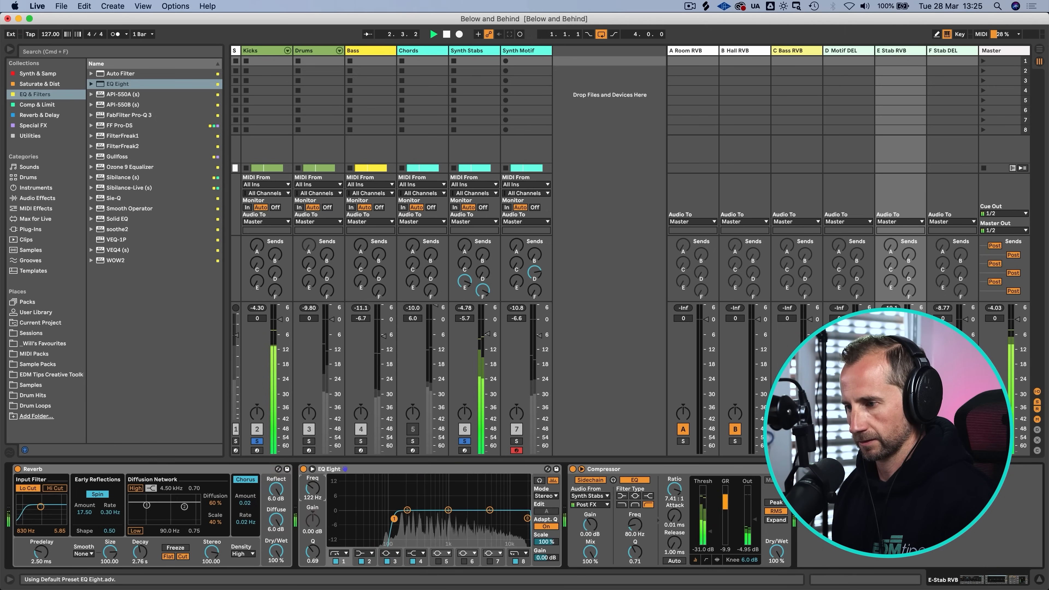
{"action": "left_click_drag", "start_coordinate": [491, 511], "coordinate": [491, 517]}
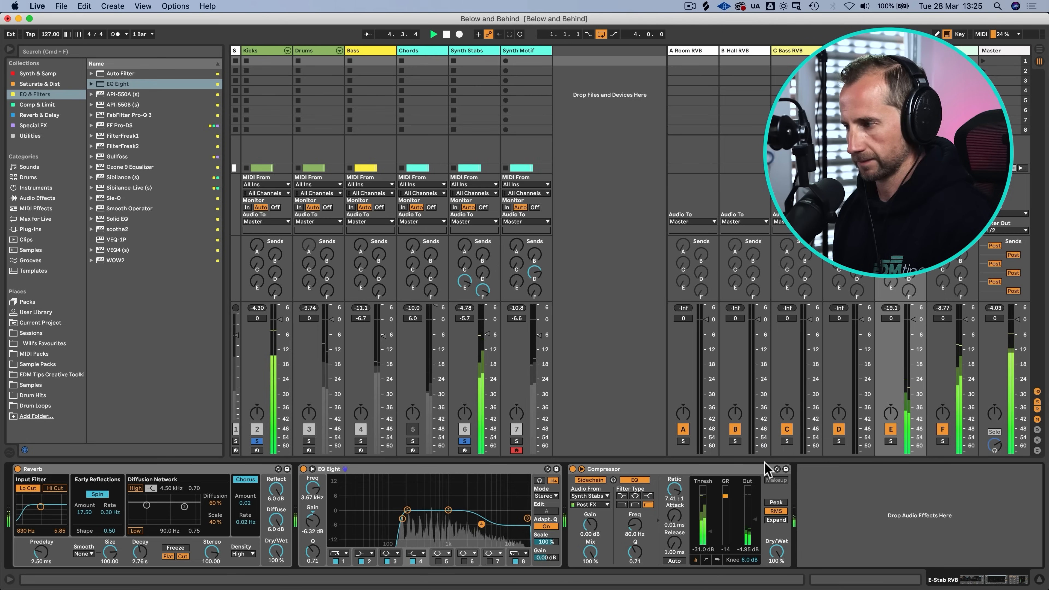
Step: Compare the stabs with the Stab RVB and Stab DEL returns switched off and on during playback
{"action": "left_click", "coordinate": [891, 430]}
{"action": "left_click", "coordinate": [943, 430]}
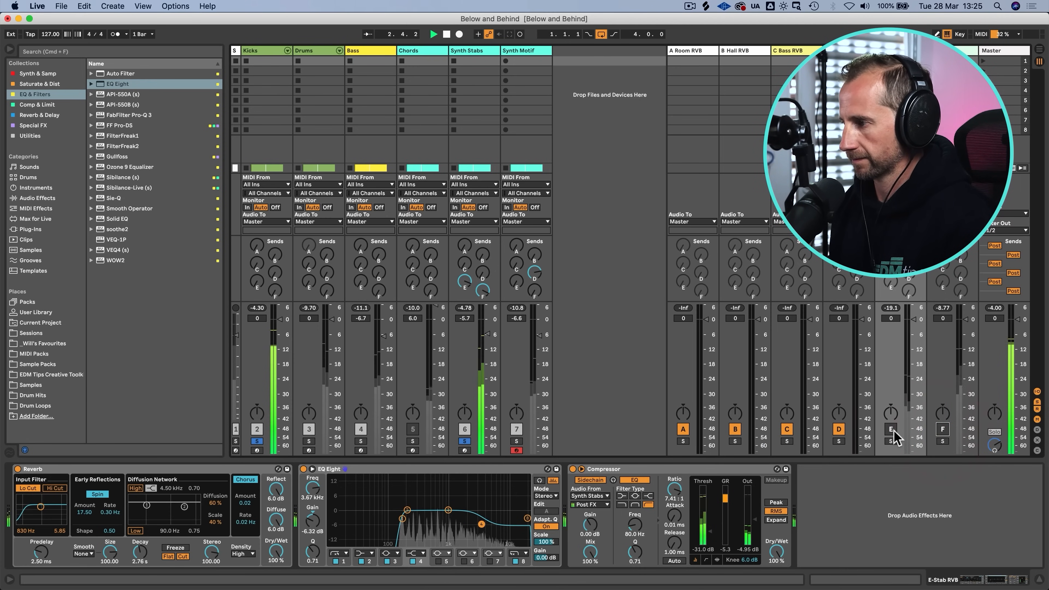
{"action": "left_click", "coordinate": [891, 430]}
{"action": "left_click", "coordinate": [943, 430]}
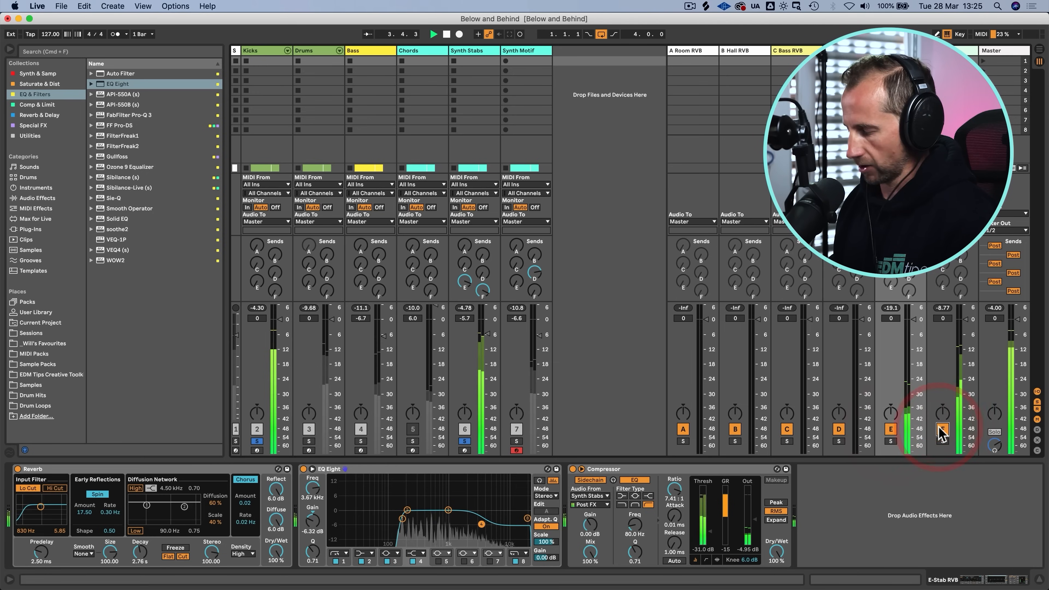
{"action": "key", "text": "alt"}
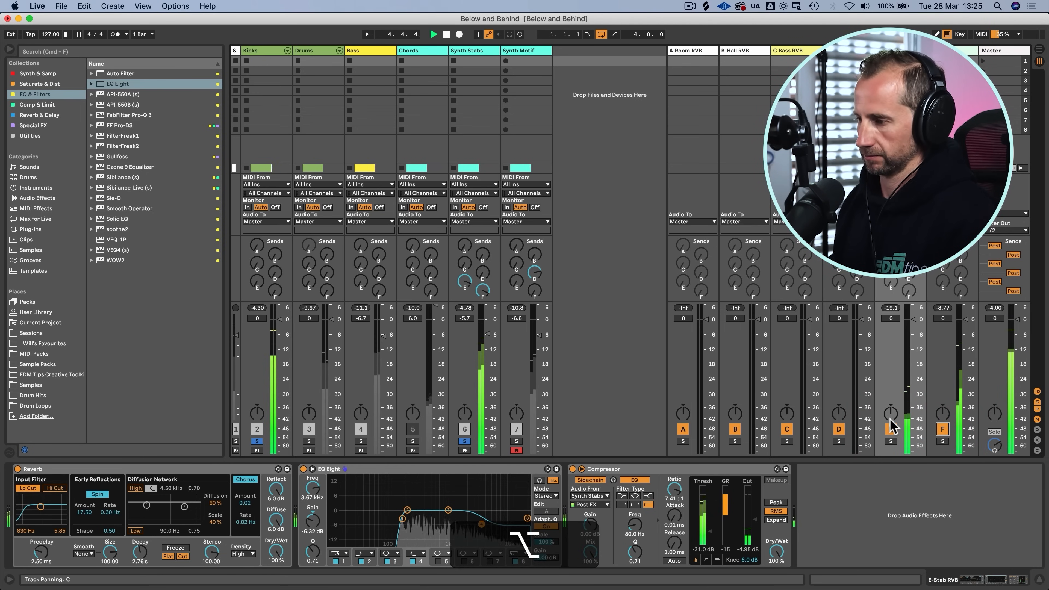
{"action": "key", "text": "alt+m"}
{"action": "key", "text": "alt+m"}
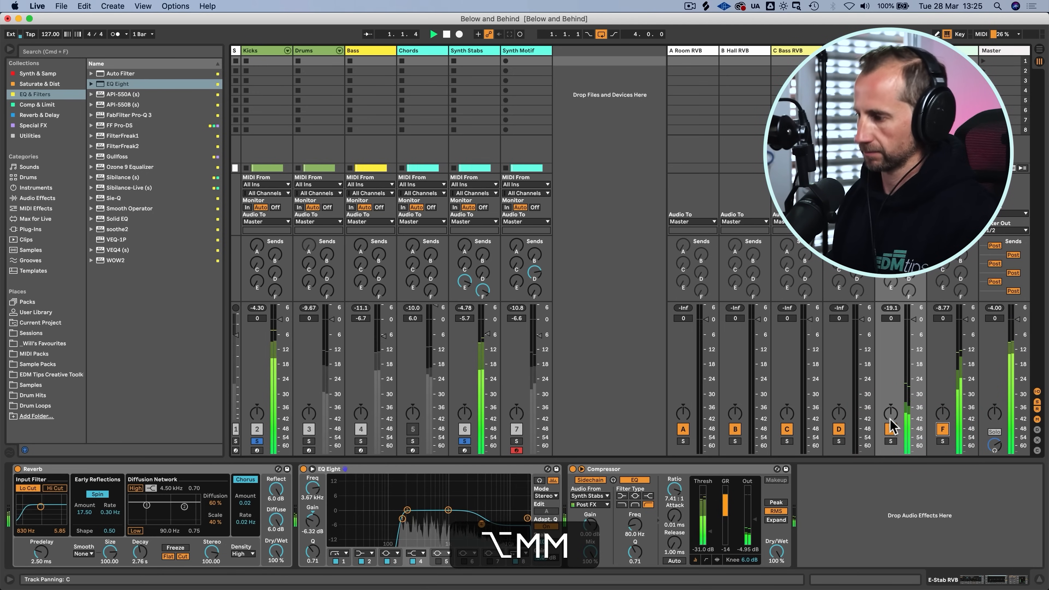
Step: Fold the Stab RVB compressor, then save the set and show the whole loop in the Arrangement View
{"action": "double_click", "coordinate": [670, 470]}
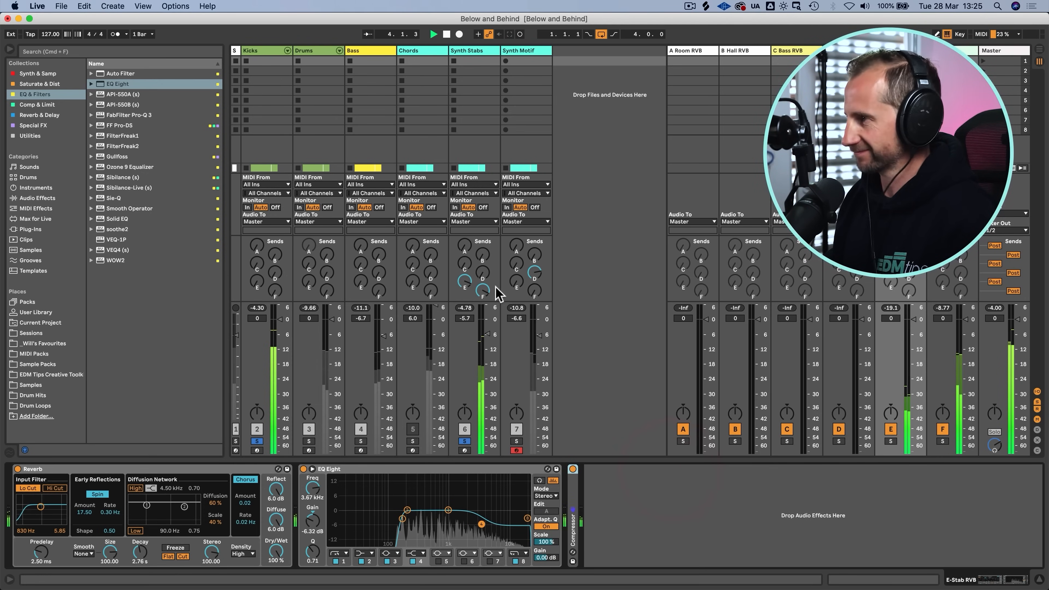
{"action": "key", "text": "Tab"}
{"action": "key", "text": "super+s"}
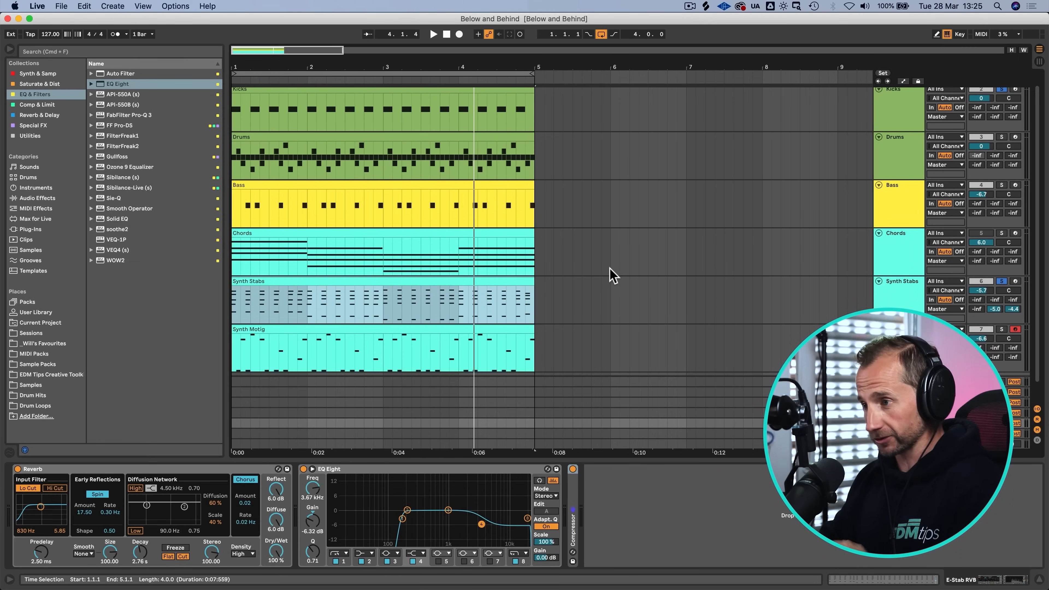
{"action": "left_click_drag", "start_coordinate": [431, 68], "coordinate": [269, 69]}
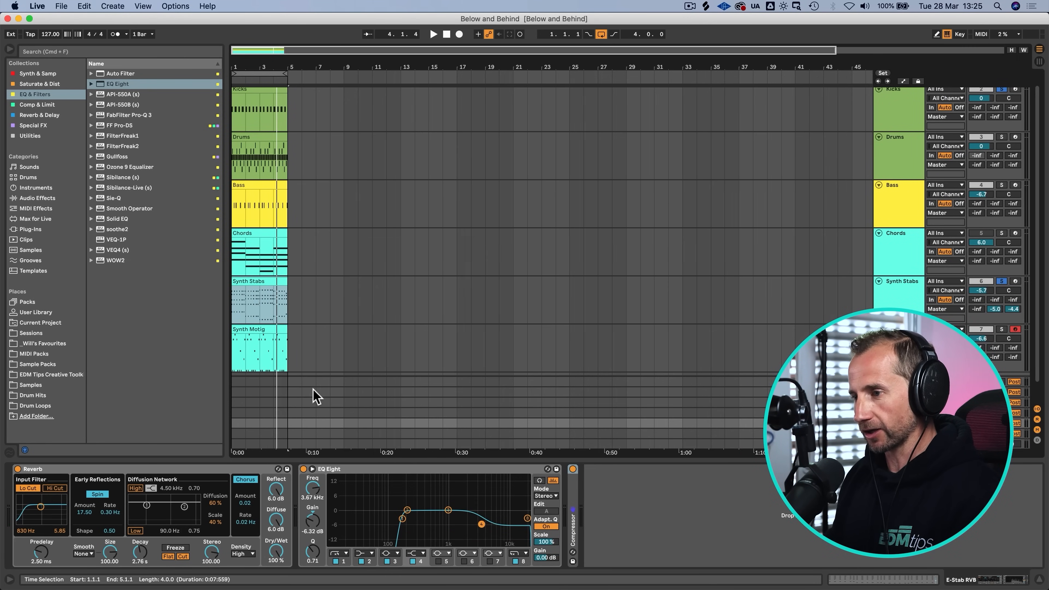
Step: Collapse all tracks, duplicate the four-bar section across every track up to bar 17, and extend the loop to 16 bars
{"action": "left_click", "coordinate": [879, 234], "text": "alt"}
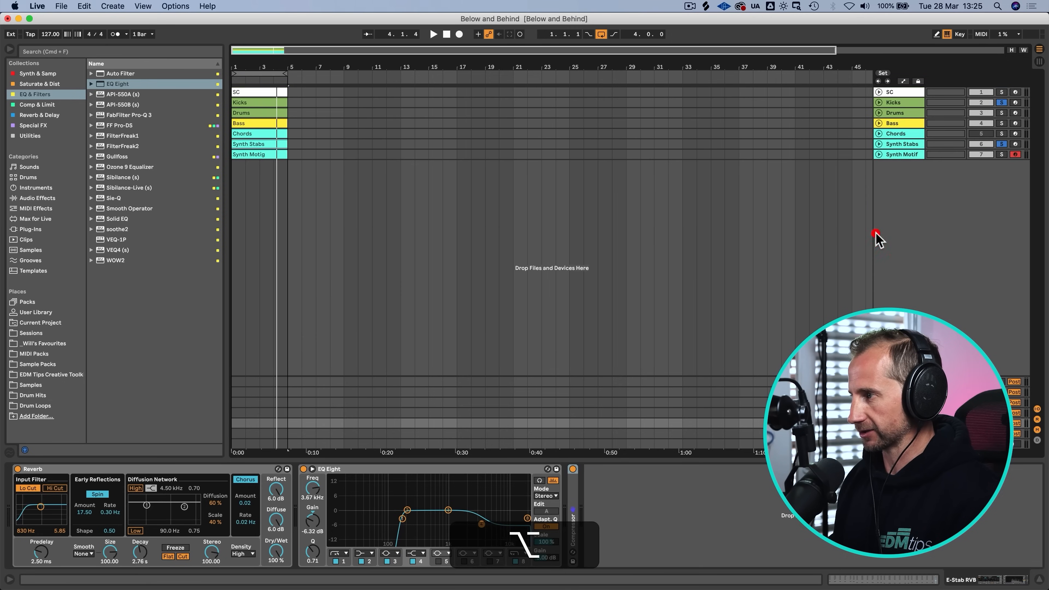
{"action": "left_click_drag", "start_coordinate": [286, 157], "coordinate": [218, 73]}
{"action": "key", "text": "super+d"}
{"action": "key", "text": "super+d"}
{"action": "key", "text": "super+d"}
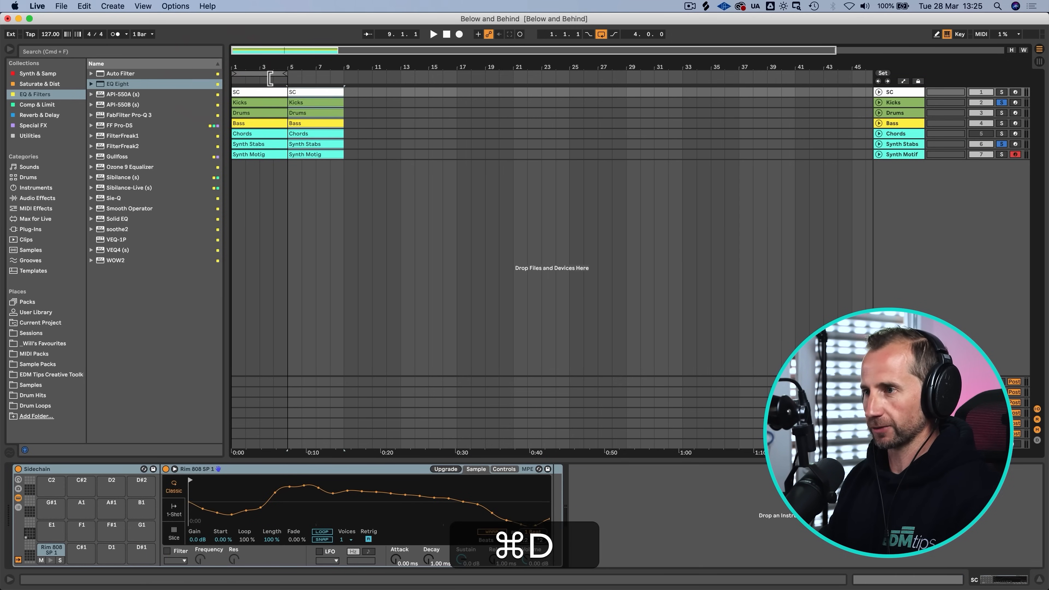
{"action": "left_click_drag", "start_coordinate": [283, 76], "coordinate": [455, 77]}
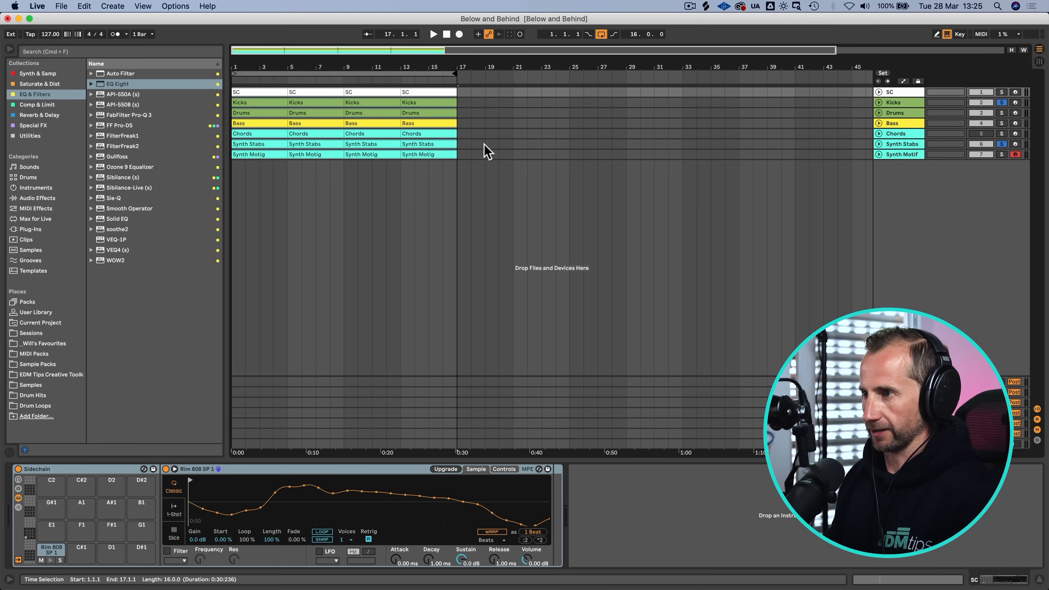
Step: Continue duplicating the clips of all tracks up to bar 41 and extend the loop to 40 bars
{"action": "left_click", "coordinate": [344, 81]}
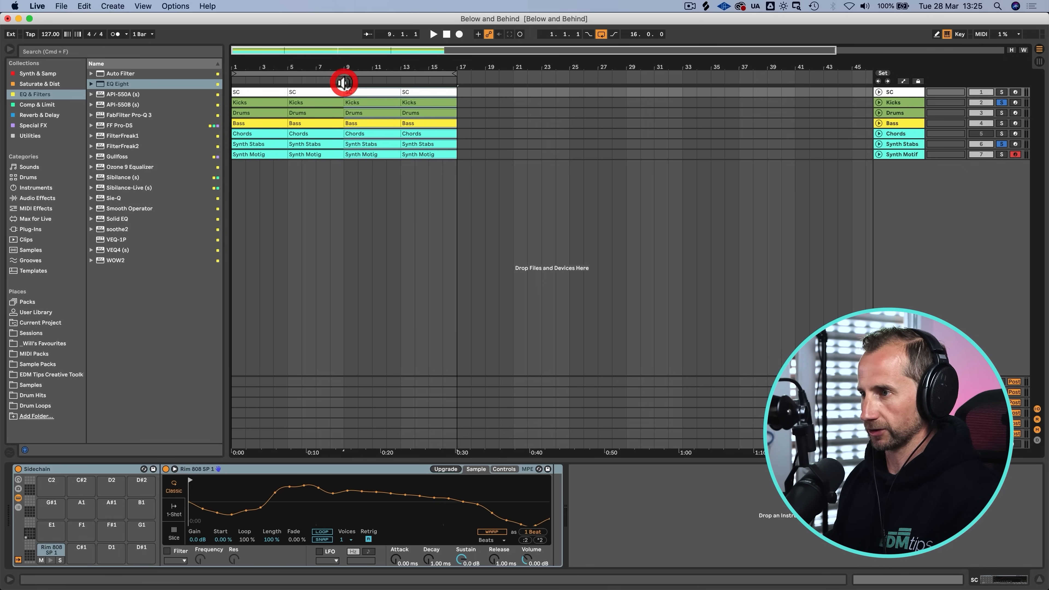
{"action": "key", "text": "super+d"}
{"action": "key", "text": "super+d"}
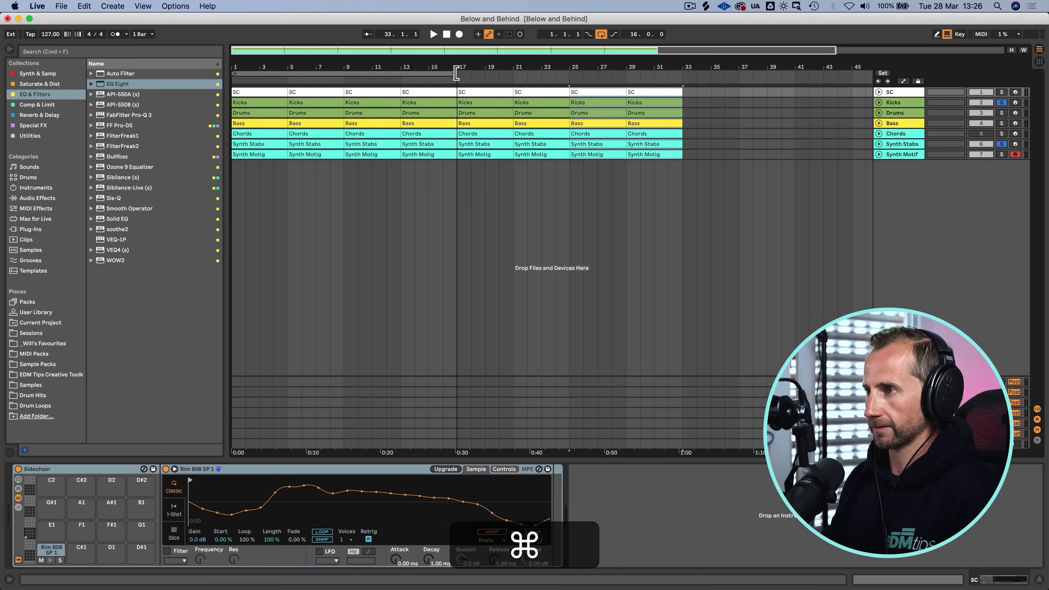
{"action": "key", "text": "super+d"}
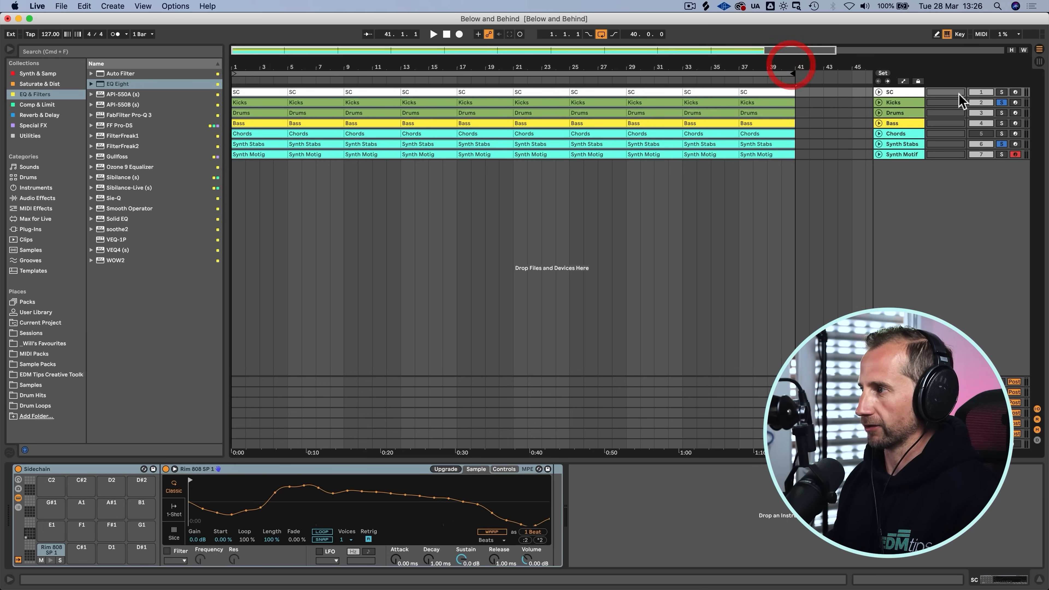
Step: Turn off the track solos, mute Synth Stabs, and play the arrangement from the beginning
{"action": "left_click", "coordinate": [1002, 102]}
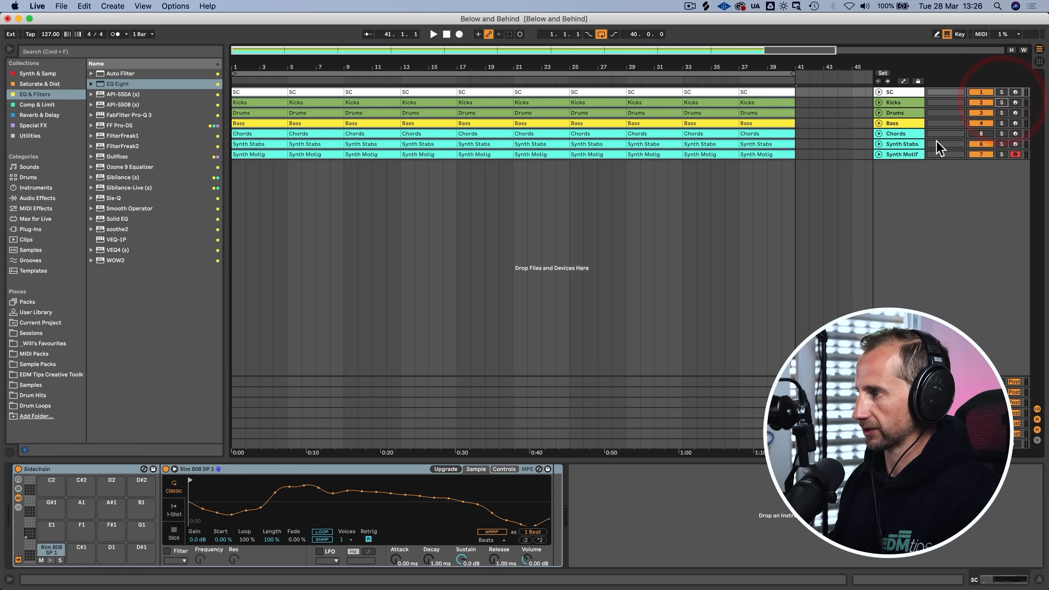
{"action": "left_click", "coordinate": [999, 134]}
{"action": "left_click", "coordinate": [999, 134]}
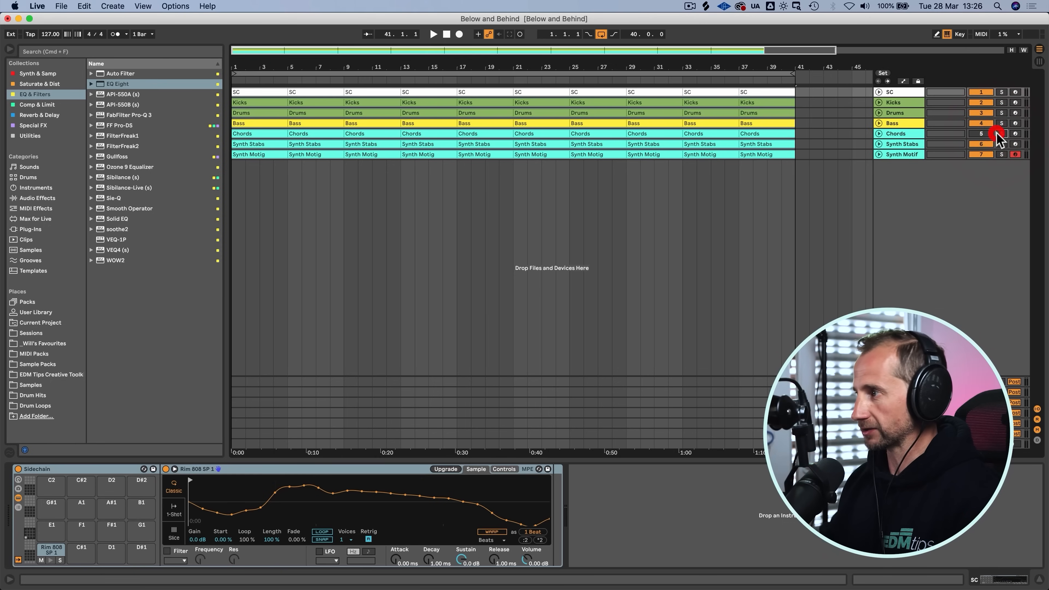
{"action": "key", "text": "space"}
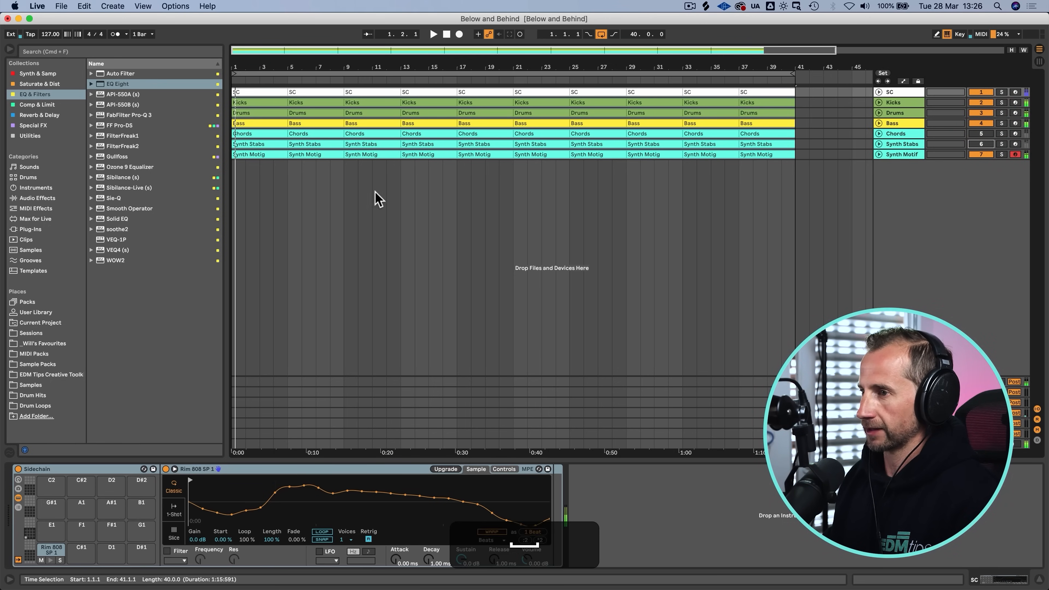
{"action": "left_click", "coordinate": [227, 160]}
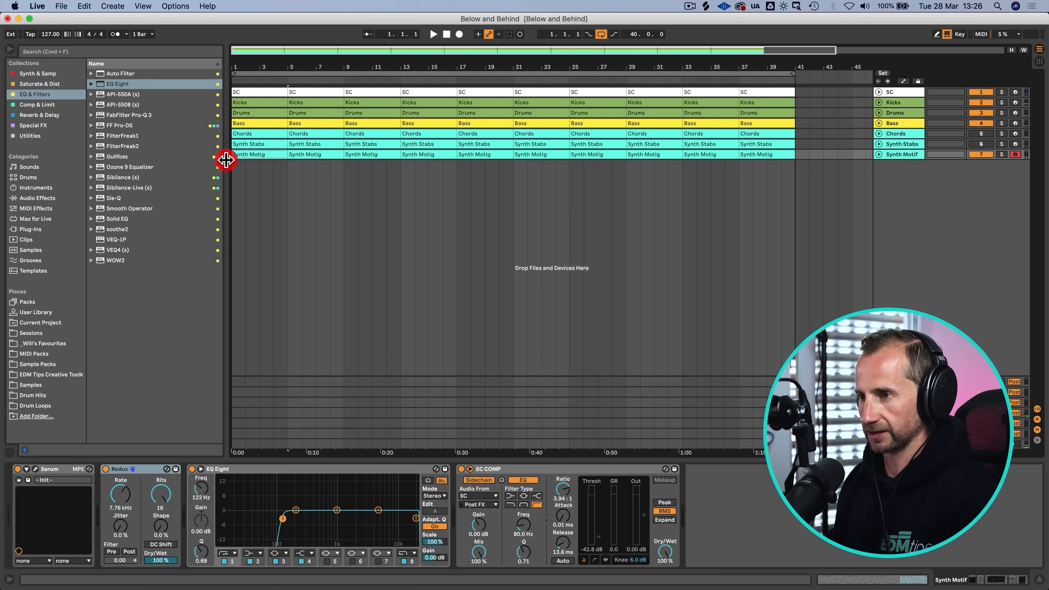
{"action": "key", "text": "space"}
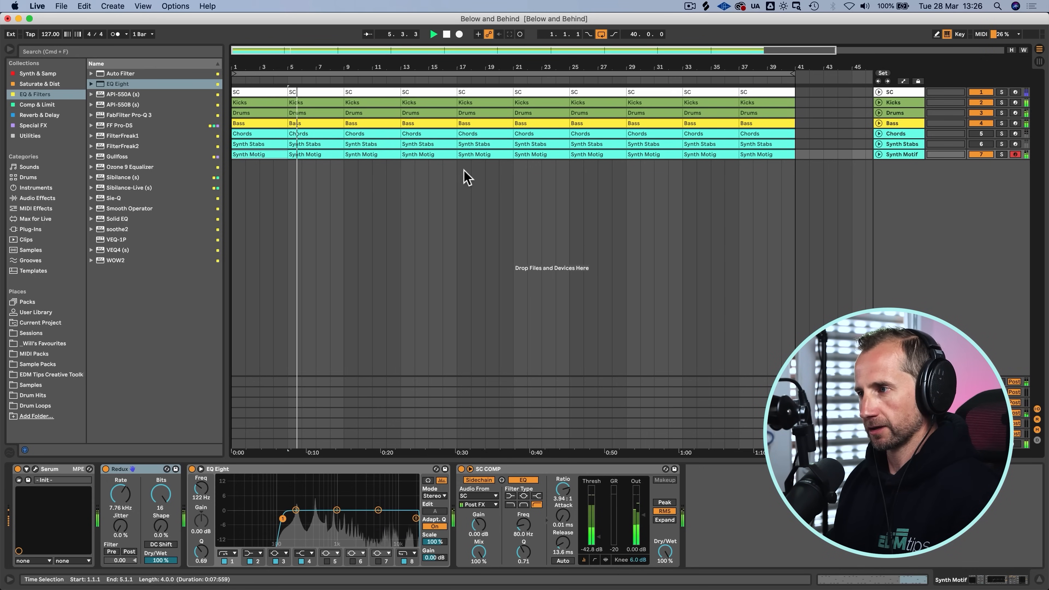
Step: Delete the six SC clips between bars 17 and 41, then stop playback and save the set
{"action": "left_click", "coordinate": [484, 94]}
{"action": "key", "text": "BackSpace"}
{"action": "left_click", "coordinate": [535, 94]}
{"action": "key", "text": "BackSpace"}
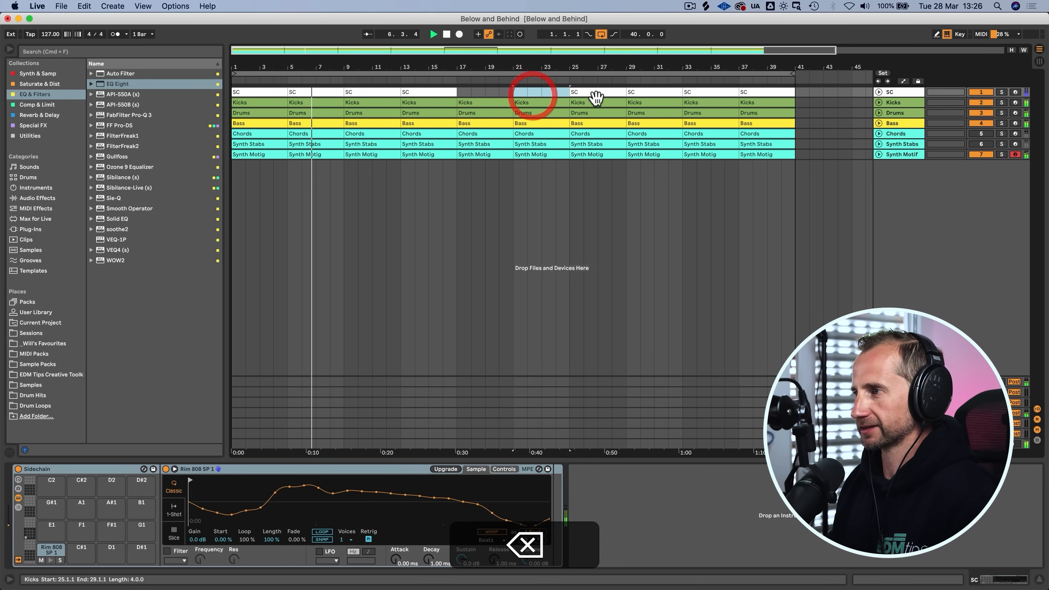
{"action": "left_click", "coordinate": [597, 94]}
{"action": "key", "text": "BackSpace"}
{"action": "left_click", "coordinate": [648, 94]}
{"action": "key", "text": "BackSpace"}
{"action": "left_click", "coordinate": [698, 92]}
{"action": "key", "text": "BackSpace"}
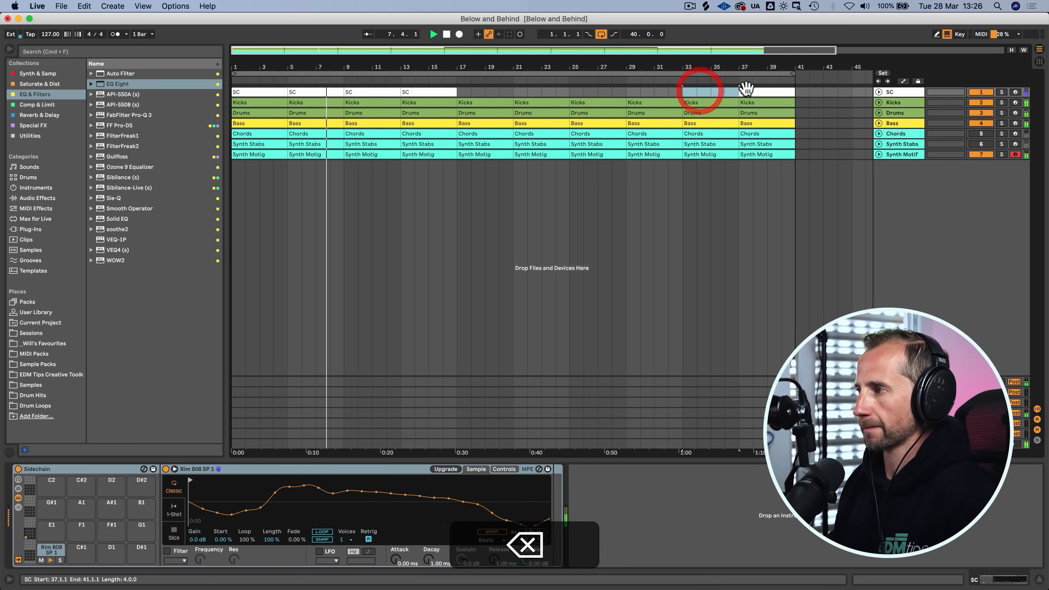
{"action": "left_click", "coordinate": [746, 91]}
{"action": "key", "text": "BackSpace"}
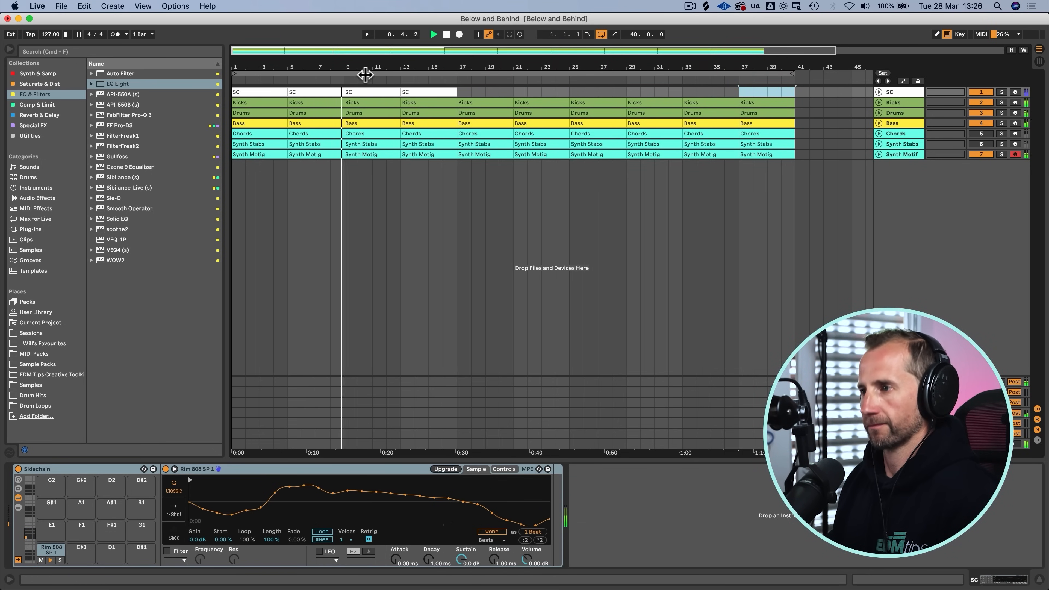
{"action": "key", "text": "space"}
{"action": "key", "text": "super+s"}
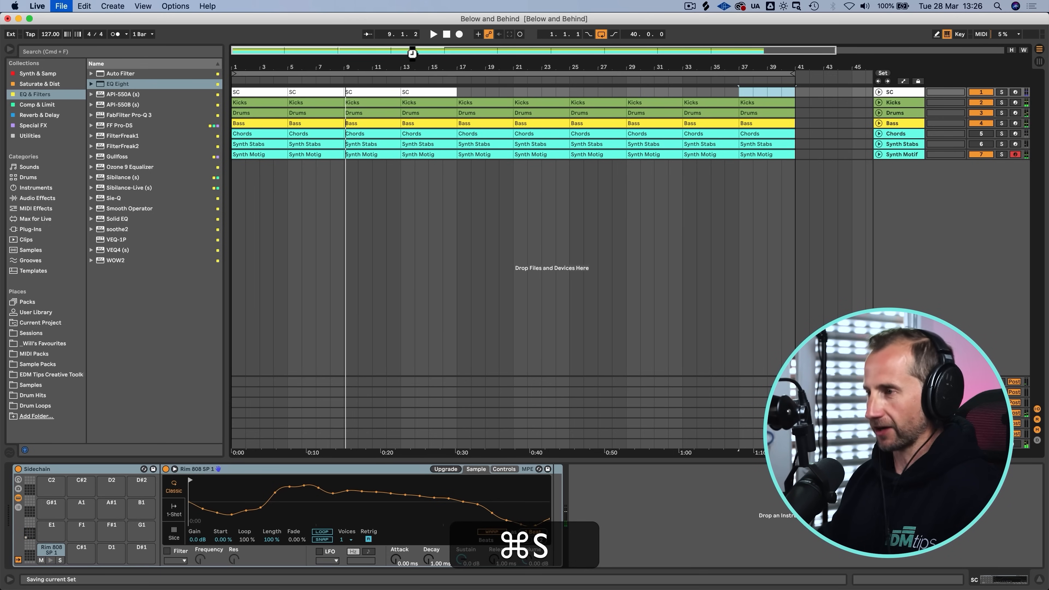
Step: Show the Drums track's devices and browse the favourites sample folder, collapsing the Kicks (The EDM Tips Ultimate Kick Pack) folder
{"action": "left_click", "coordinate": [909, 112]}
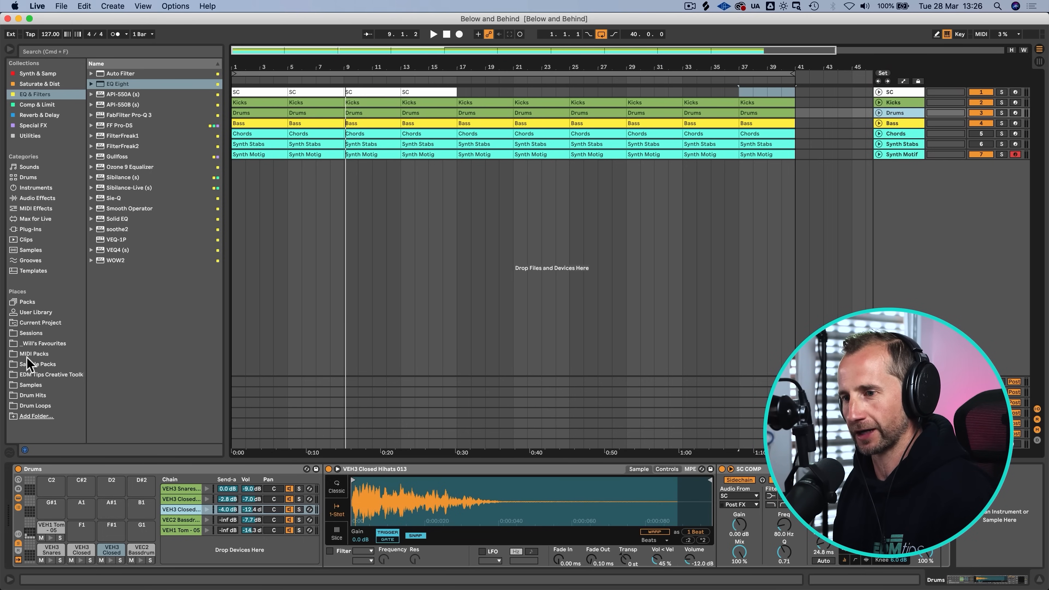
{"action": "left_click", "coordinate": [35, 343]}
{"action": "left_click", "coordinate": [141, 104]}
{"action": "key", "text": "Down"}
{"action": "key", "text": "Down"}
{"action": "key", "text": "Down"}
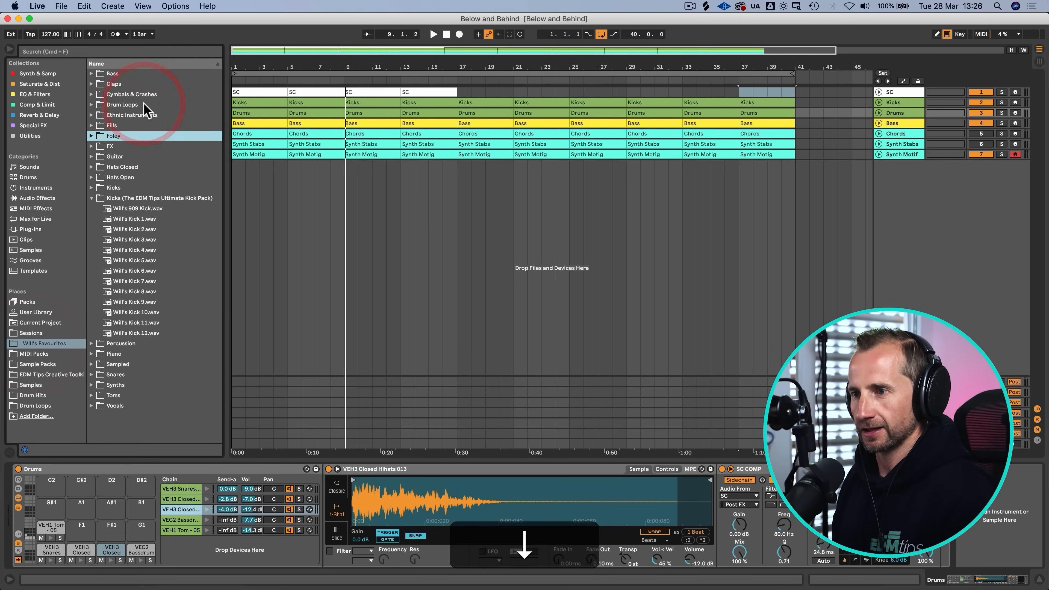
{"action": "key", "text": "Down"}
{"action": "key", "text": "Down"}
{"action": "key", "text": "Down"}
{"action": "key", "text": "Down"}
{"action": "key", "text": "Down"}
{"action": "key", "text": "Down"}
{"action": "key", "text": "Left"}
Step: Add 909 Open Hat.wav from the Hats Open folder to the Drums rack and switch its sampler to Classic mode
{"action": "left_click", "coordinate": [112, 177]}
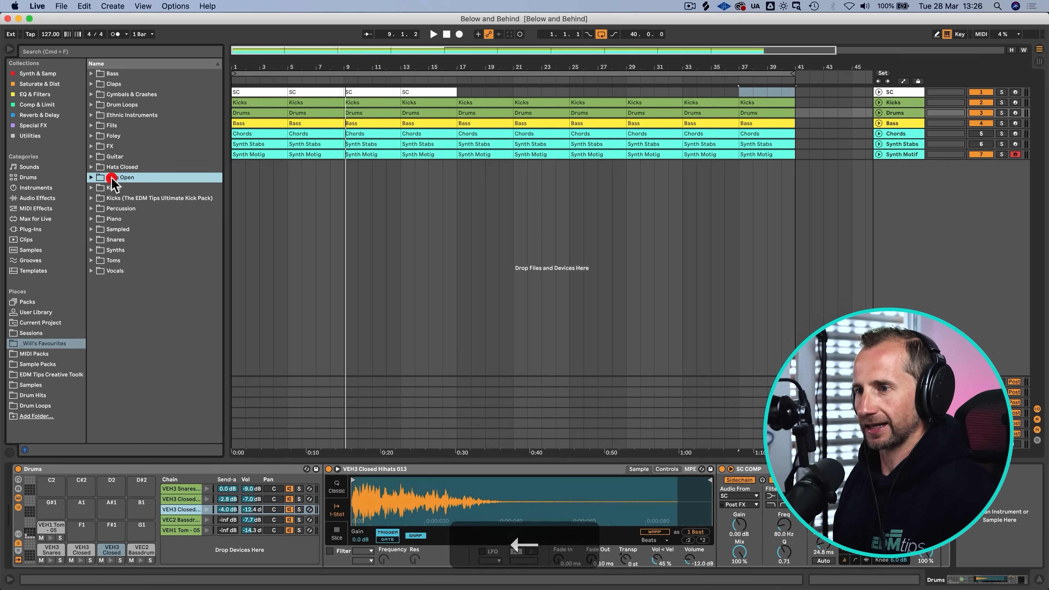
{"action": "key", "text": "Right"}
{"action": "key", "text": "Right"}
{"action": "left_click", "coordinate": [128, 188]}
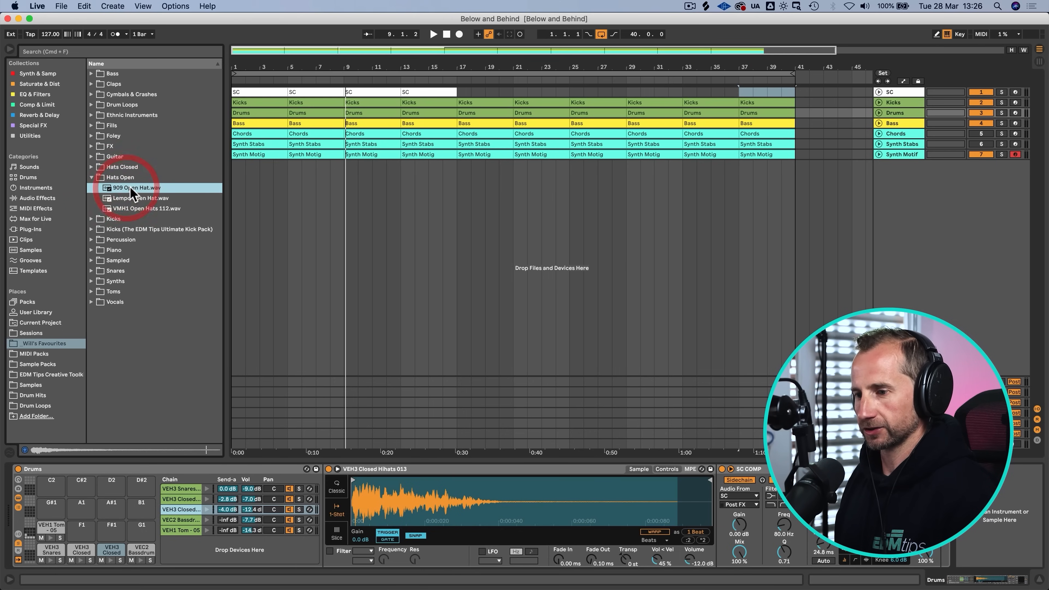
{"action": "left_click_drag", "start_coordinate": [132, 192], "coordinate": [213, 552]}
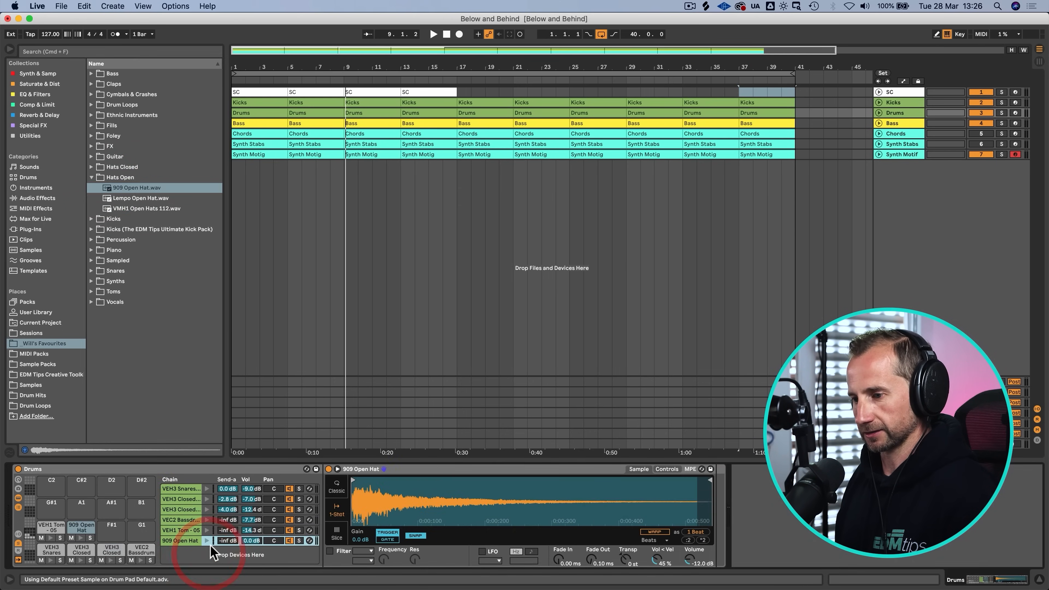
{"action": "left_click", "coordinate": [332, 487]}
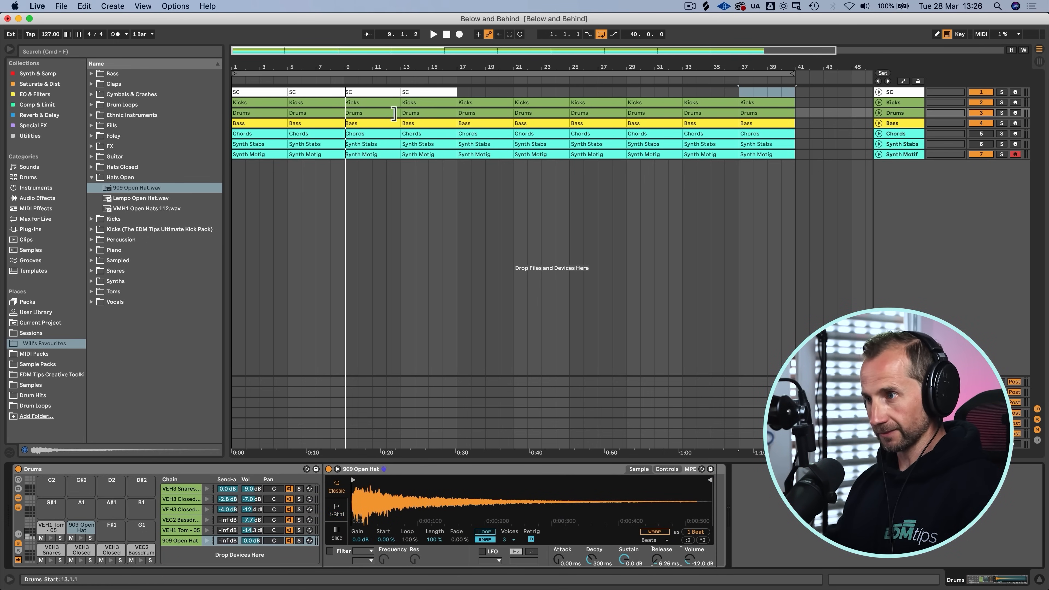
Step: In the Drums clip at bar 9, add an offbeat eighth-note 909 Open Hat and duplicate it on every beat of the clip
{"action": "double_click", "coordinate": [387, 112]}
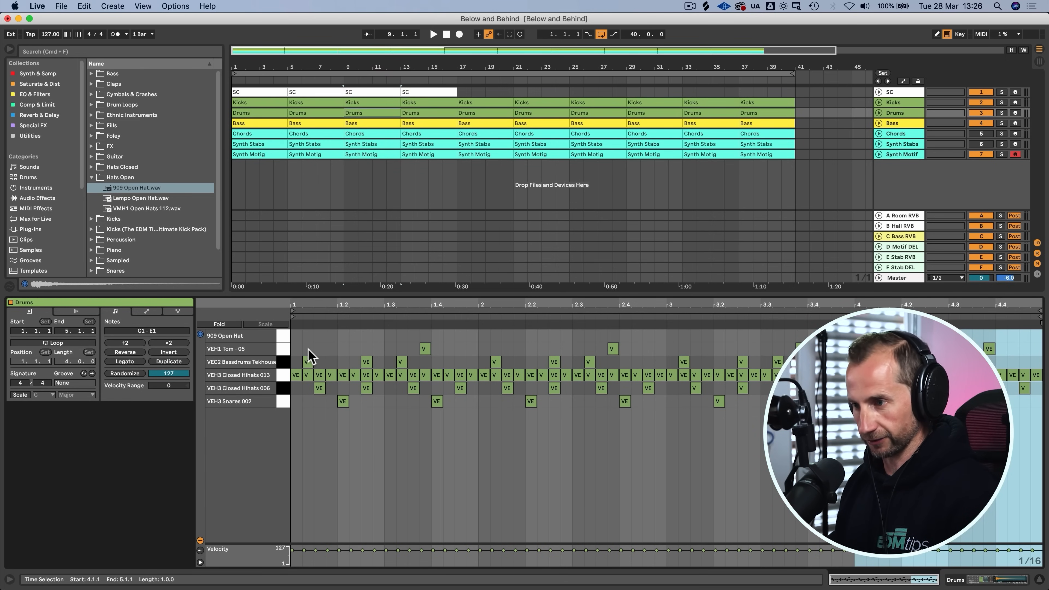
{"action": "left_click", "coordinate": [325, 334]}
{"action": "double_click", "coordinate": [321, 336]}
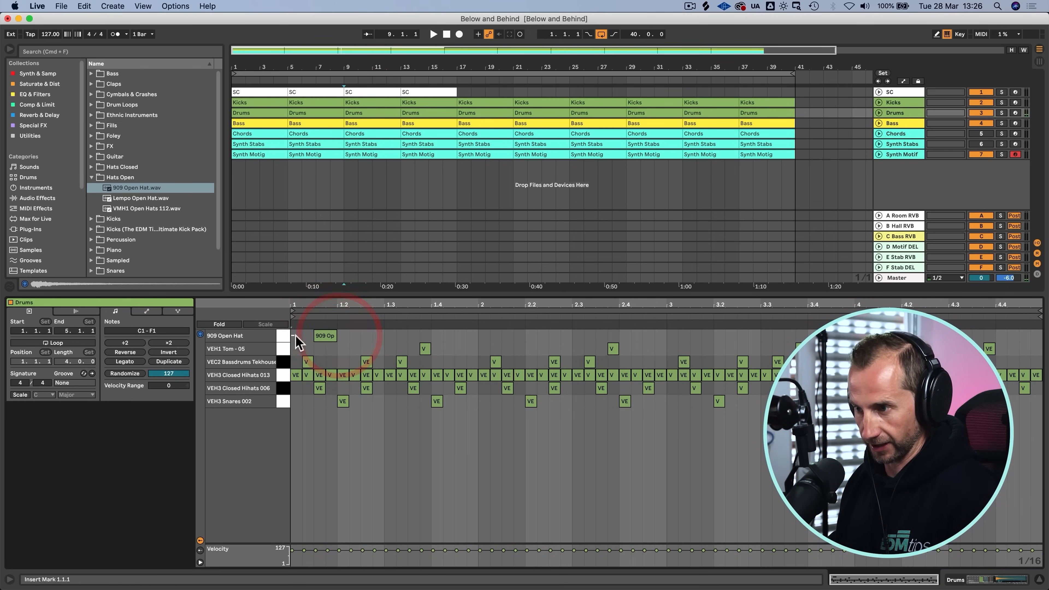
{"action": "left_click_drag", "start_coordinate": [295, 341], "coordinate": [341, 346]}
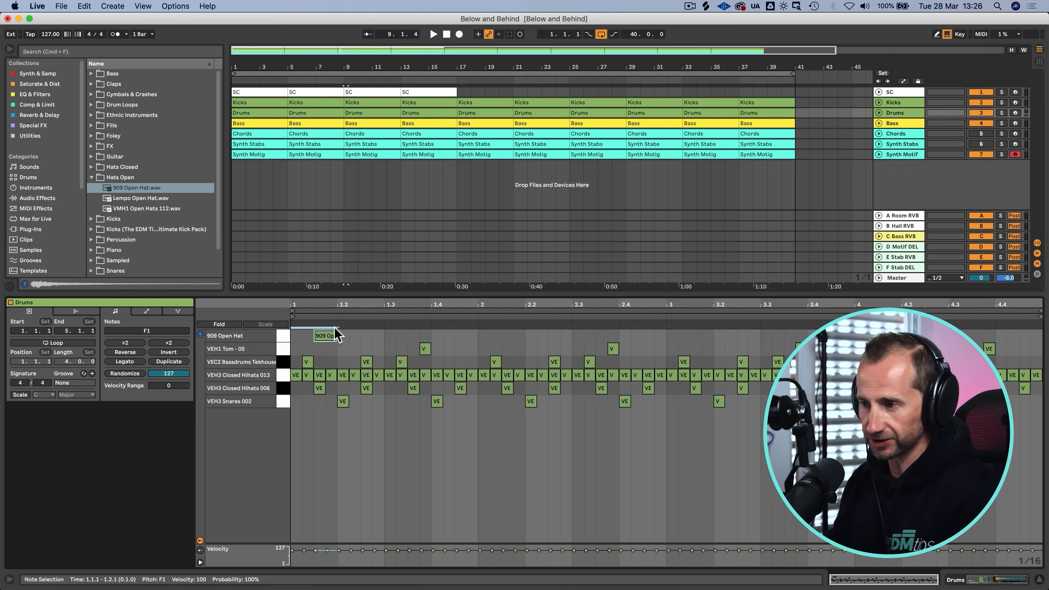
{"action": "key", "text": "super"}
{"action": "key", "text": "super+d"}
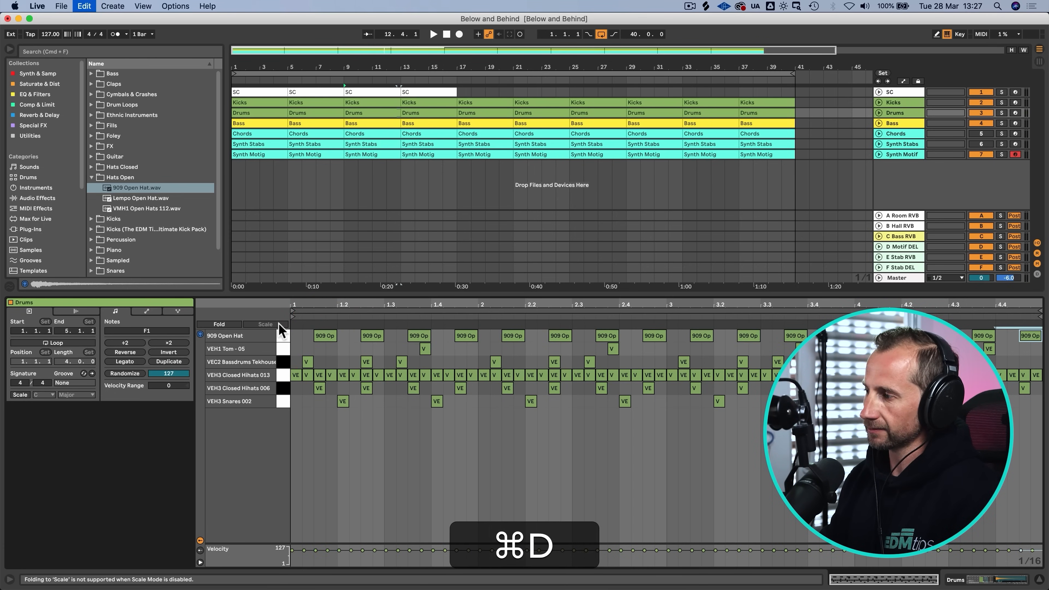
Step: Return to the Drums rack devices and lower the 909 Open Hat chain volume to -14.3 dB during playback
{"action": "key", "text": "shift+Tab"}
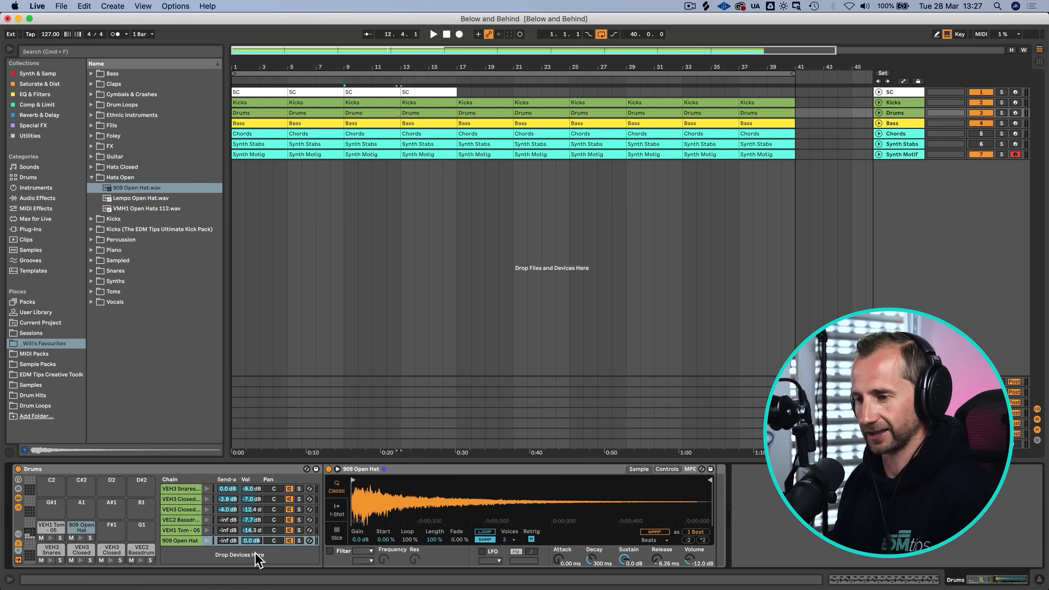
{"action": "key", "text": "space"}
{"action": "left_click_drag", "start_coordinate": [252, 541], "coordinate": [252, 536]}
{"action": "key", "text": "space"}
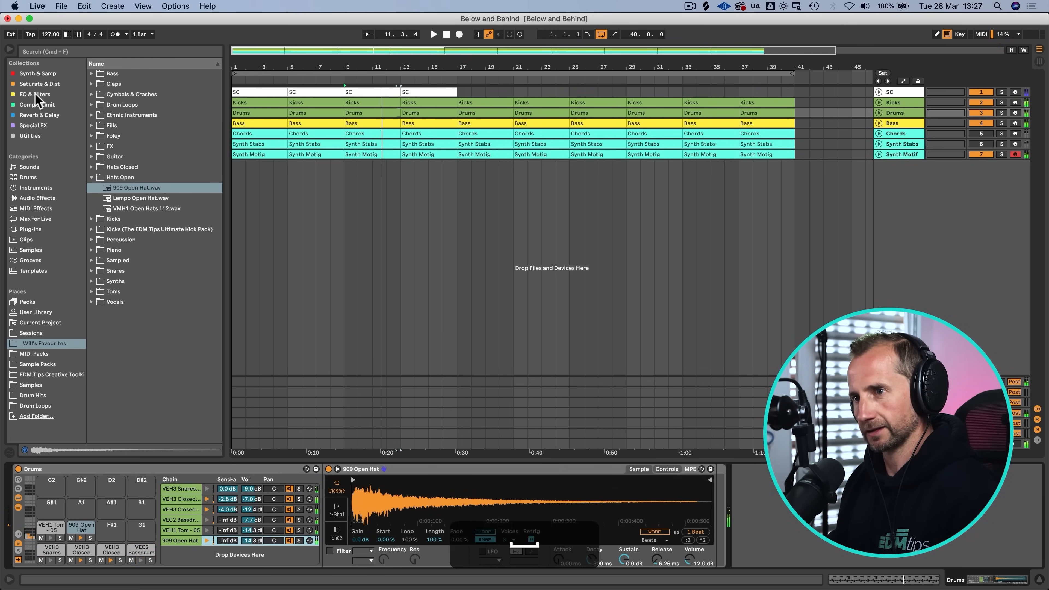
Step: Add EQ Eight after the 909 Open Hat sampler with a 765 Hz low cut and a -4.34 dB reduction at 1.16 kHz
{"action": "left_click", "coordinate": [34, 93]}
{"action": "left_click_drag", "start_coordinate": [122, 82], "coordinate": [428, 327]}
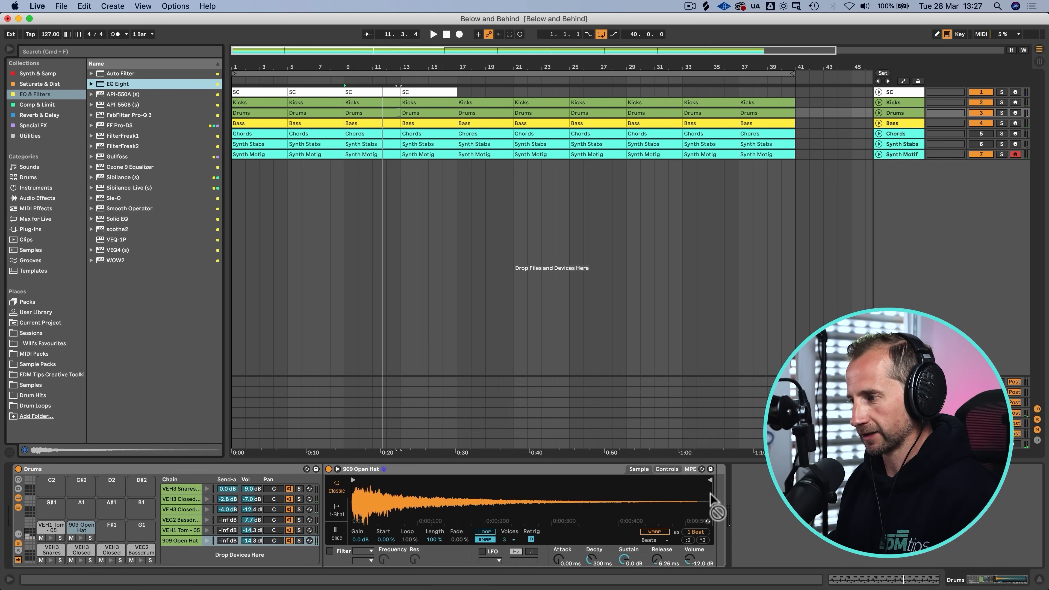
{"action": "left_click_drag", "start_coordinate": [714, 509], "coordinate": [731, 463]}
{"action": "key", "text": "space"}
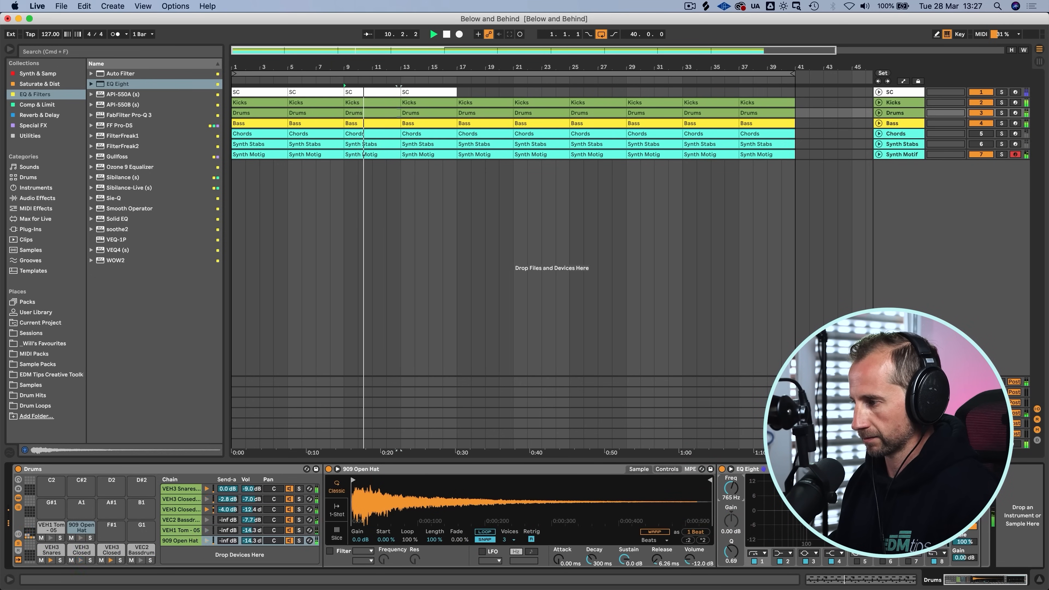
{"action": "left_click_drag", "start_coordinate": [867, 511], "coordinate": [872, 521]}
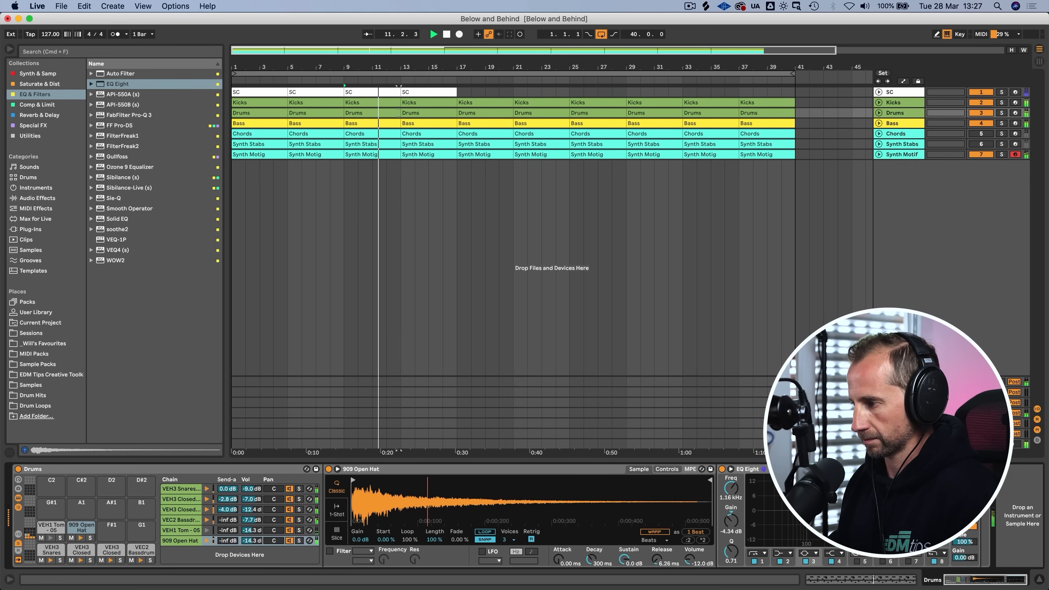
Step: Set the 909 Open Hat chain's send to -2.8 dB and its volume to -15 dB
{"action": "mouse_move", "coordinate": [227, 541]}
{"action": "left_mouse_down"}
{"action": "mouse_move", "coordinate": [227, 527]}
{"action": "mouse_move", "coordinate": [227, 542]}
{"action": "left_mouse_up"}
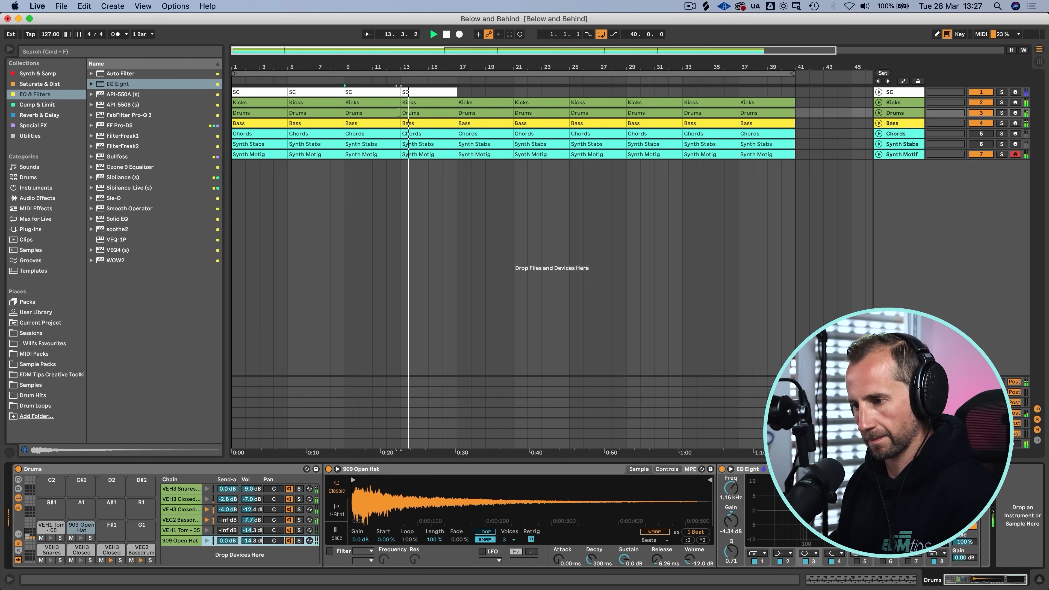
{"action": "key", "text": "space"}
{"action": "key", "text": "space"}
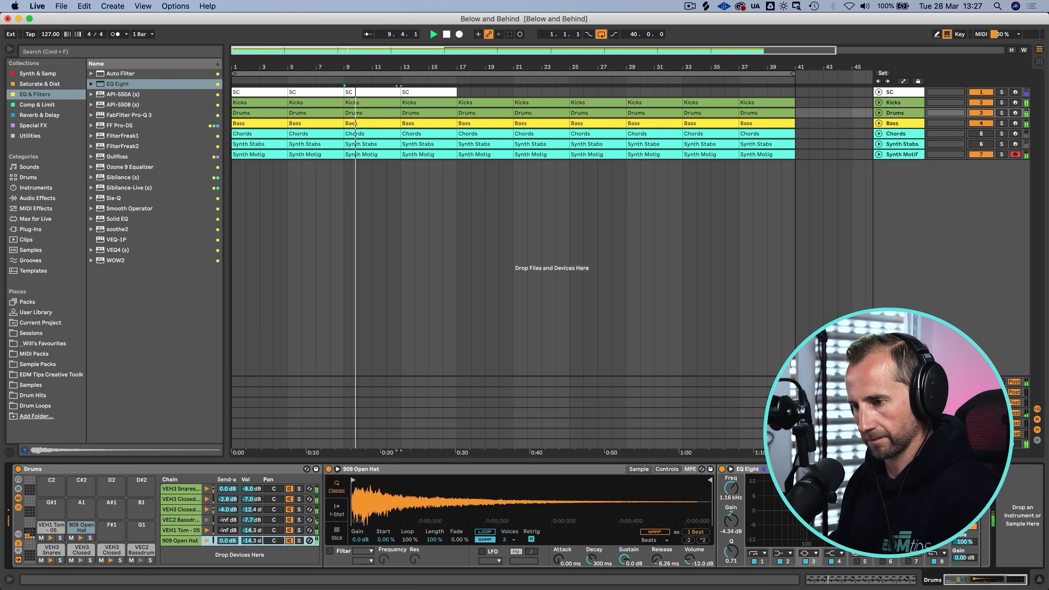
{"action": "left_click_drag", "start_coordinate": [227, 541], "coordinate": [227, 544]}
{"action": "left_click", "coordinate": [247, 541]}
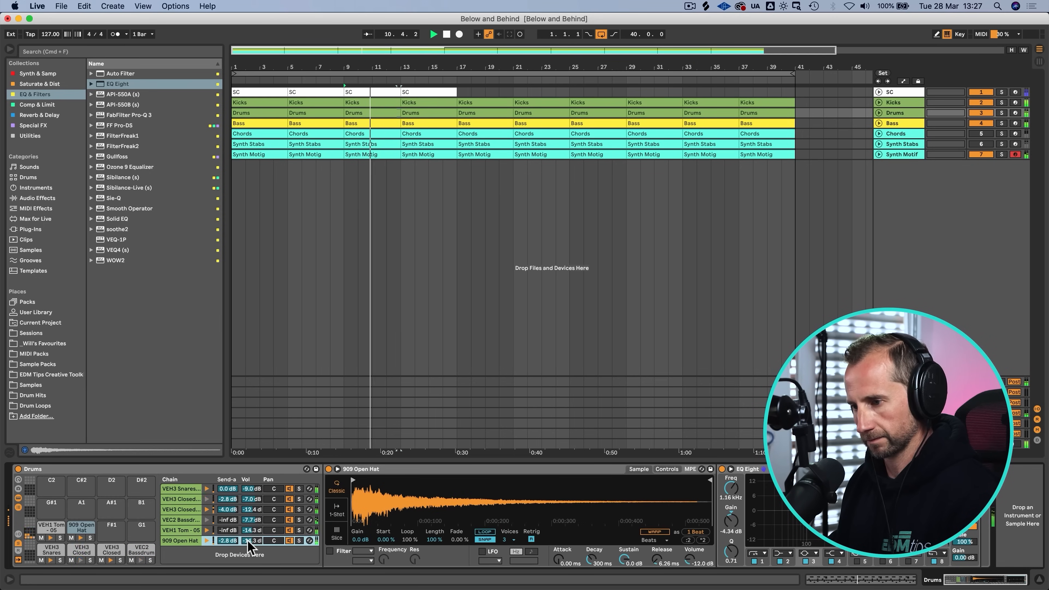
{"action": "type", "text": "-15"}
{"action": "key", "text": "Return"}
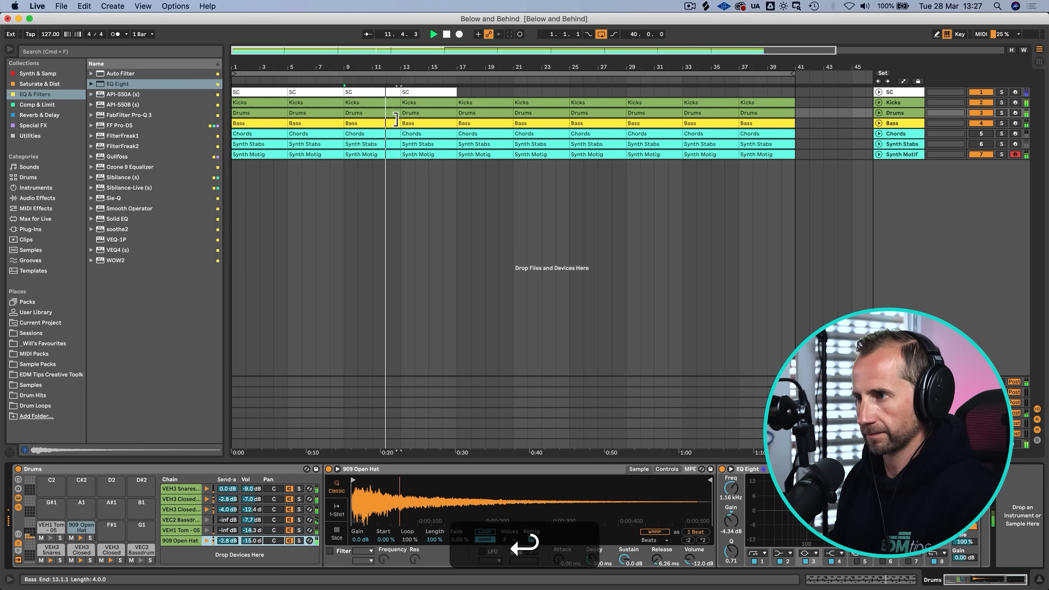
Step: Duplicate the Drums clip at bar 9 to bar 13, save the set, and return the stopped playhead to the start
{"action": "double_click", "coordinate": [398, 114]}
{"action": "key", "text": "super+d"}
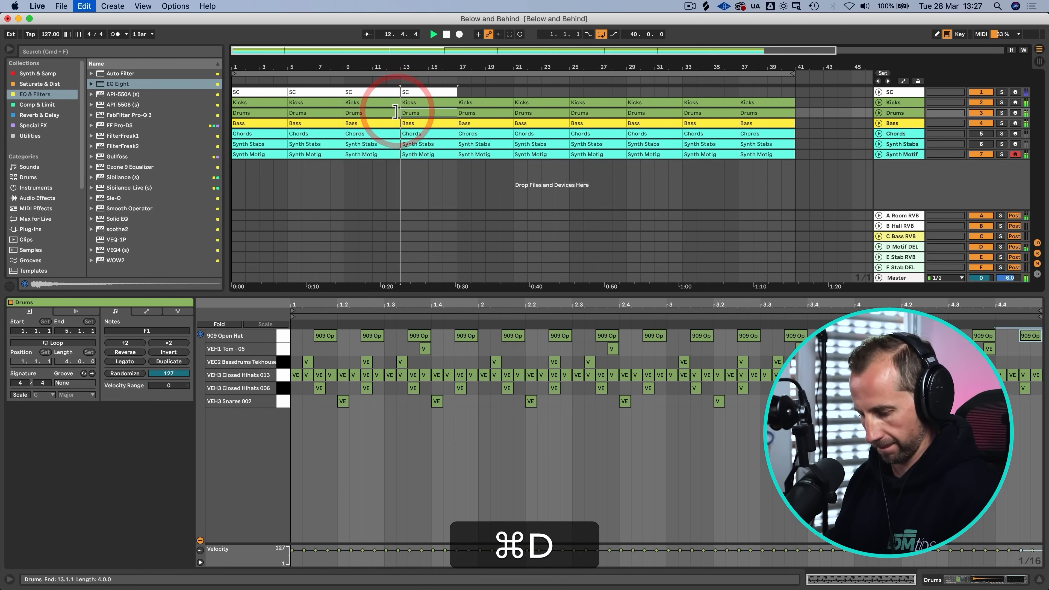
{"action": "key", "text": "space"}
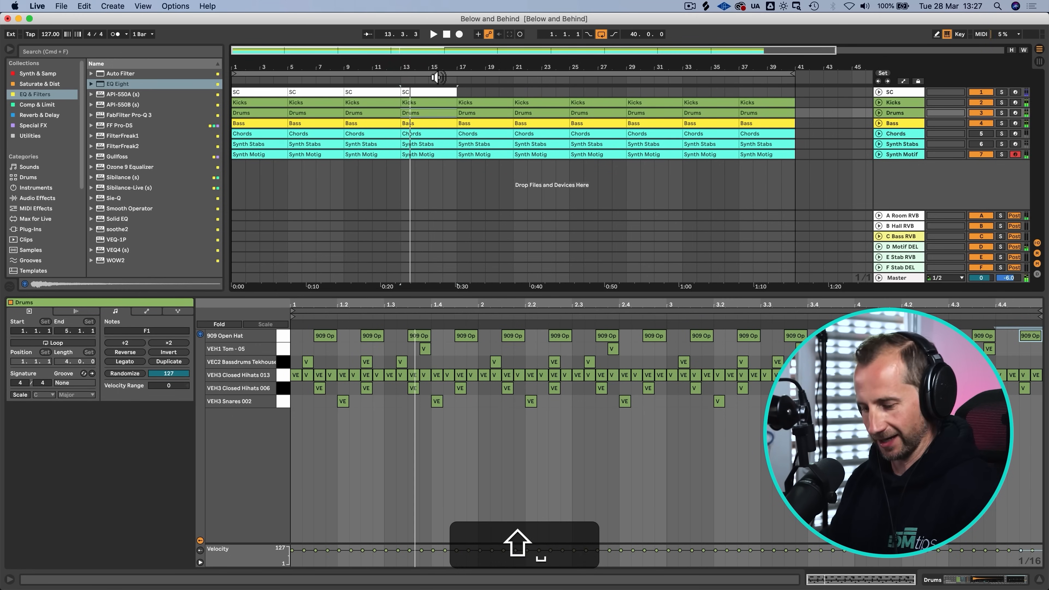
{"action": "key", "text": "shift+Tab"}
{"action": "key", "text": "super+s"}
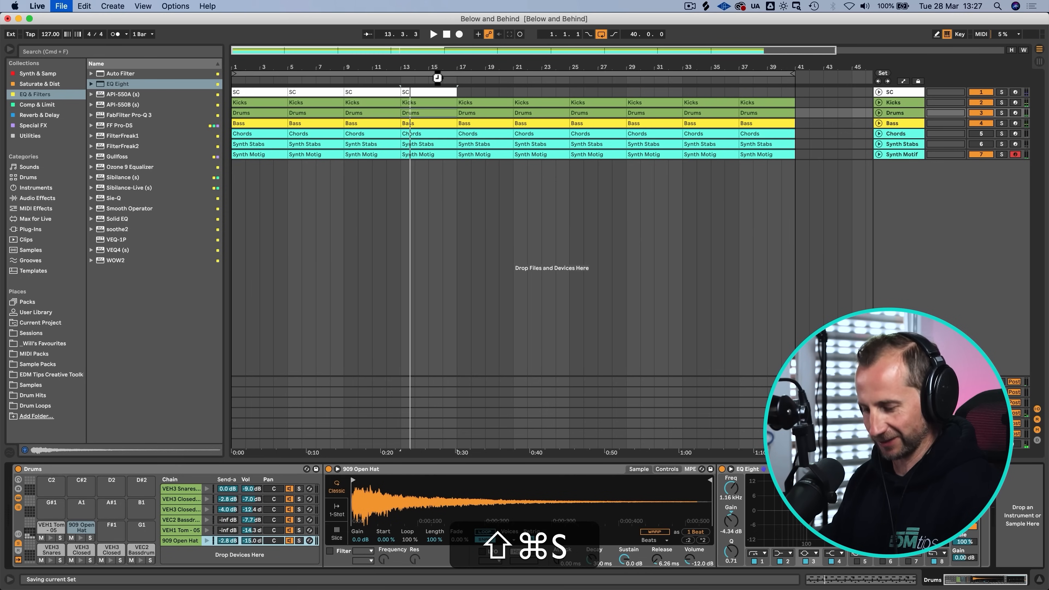
{"action": "left_click", "coordinate": [446, 34]}
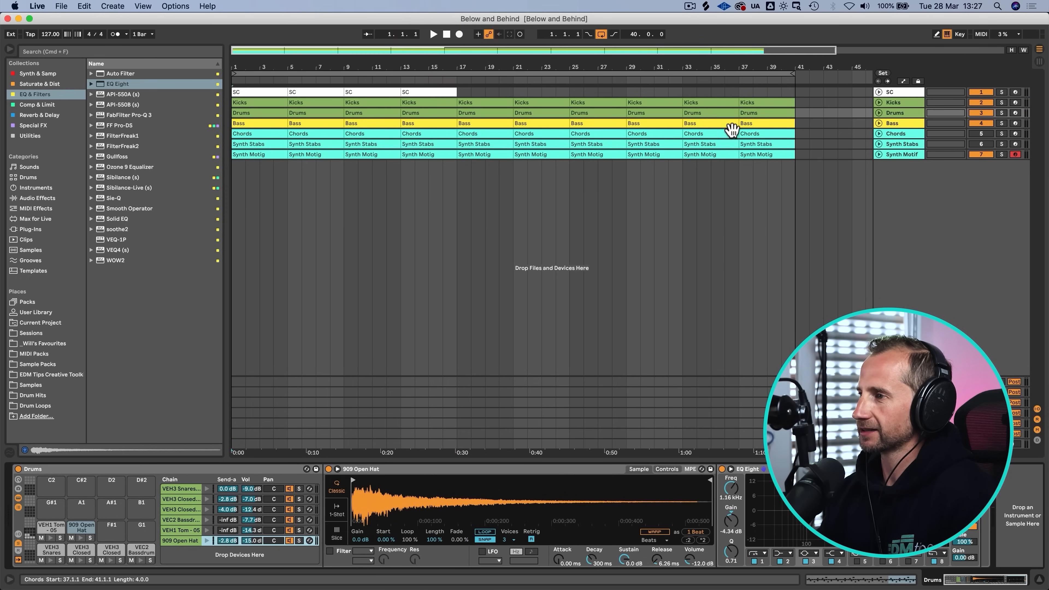
Step: Unfold and solo the Synth Stabs track, and open its first clip for note editing
{"action": "left_click", "coordinate": [890, 147]}
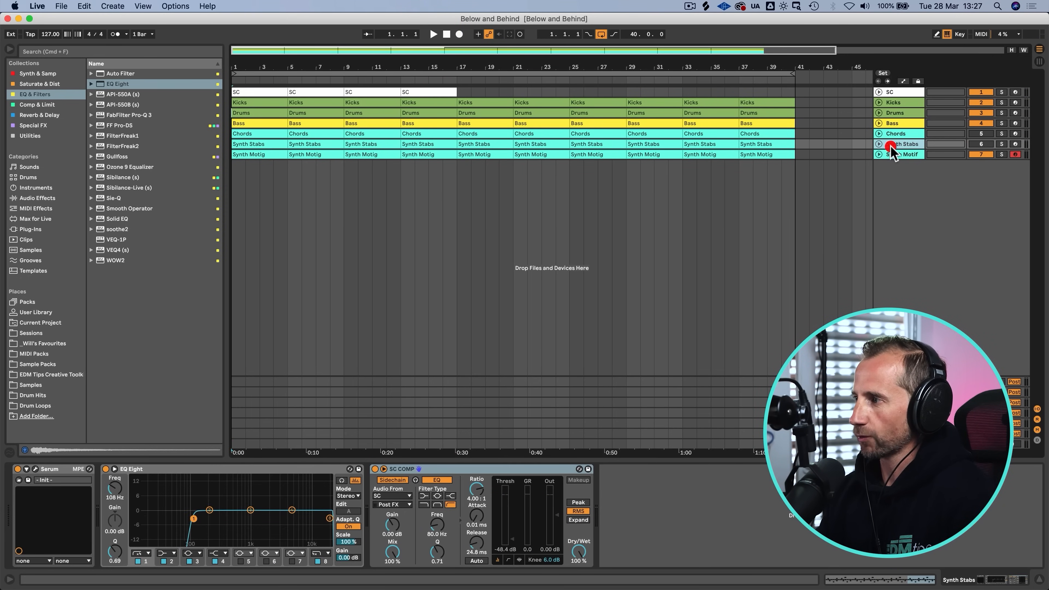
{"action": "left_click", "coordinate": [879, 144]}
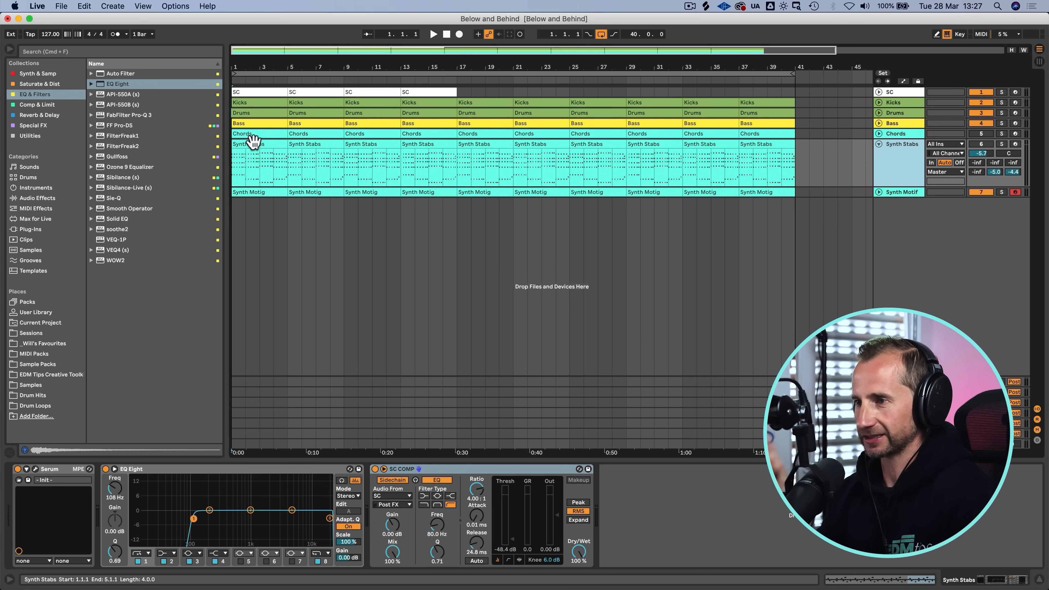
{"action": "left_click_drag", "start_coordinate": [229, 158], "coordinate": [252, 162]}
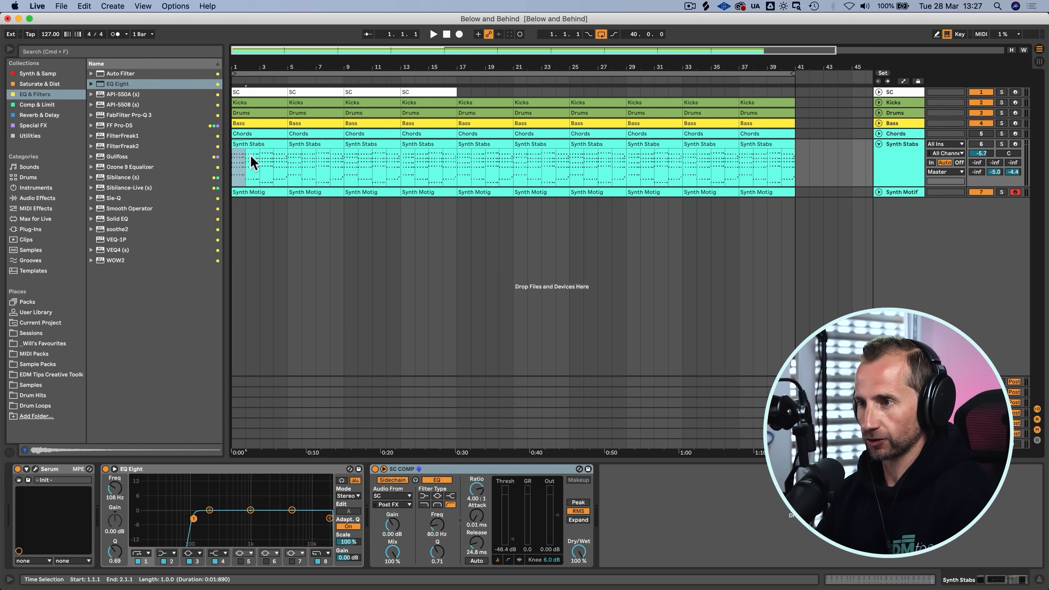
{"action": "left_click", "coordinate": [1001, 144]}
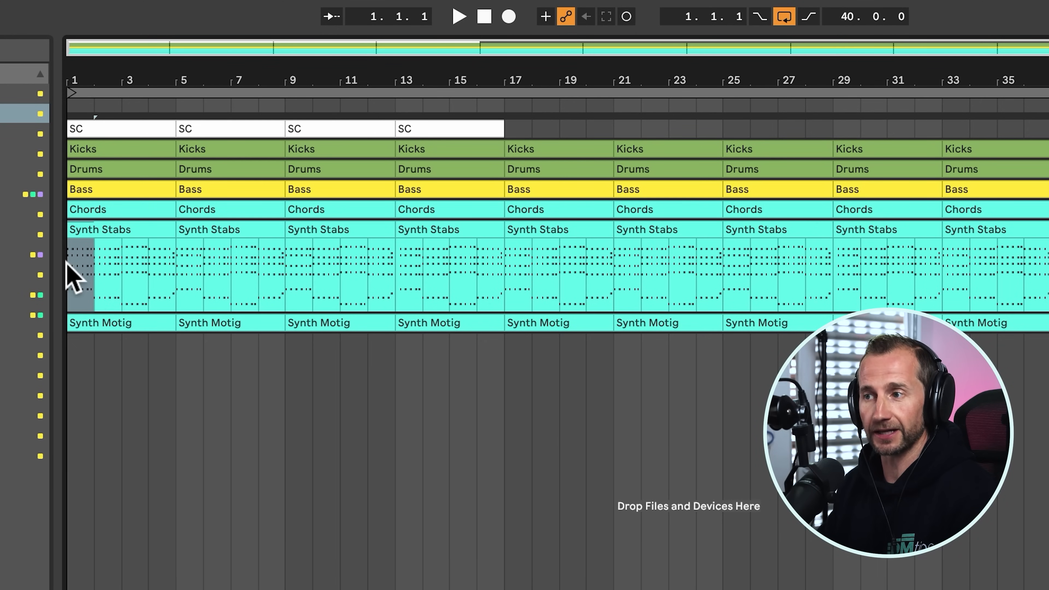
{"action": "left_click", "coordinate": [76, 232]}
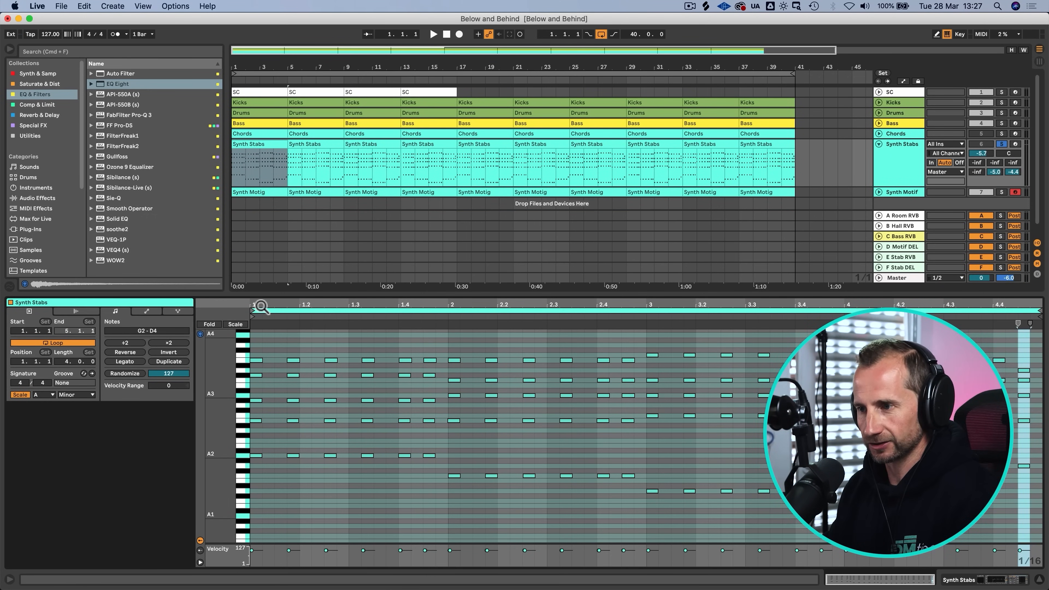
Step: Quantize all notes in the first Synth Stabs clip to 1/16, adjusting both note starts and ends at 100%
{"action": "mouse_move", "coordinate": [261, 306]}
{"action": "left_mouse_down"}
{"action": "mouse_move", "coordinate": [261, 343]}
{"action": "mouse_move", "coordinate": [261, 308]}
{"action": "mouse_move", "coordinate": [304, 317]}
{"action": "mouse_move", "coordinate": [304, 358]}
{"action": "left_mouse_up"}
{"action": "left_click", "coordinate": [369, 348]}
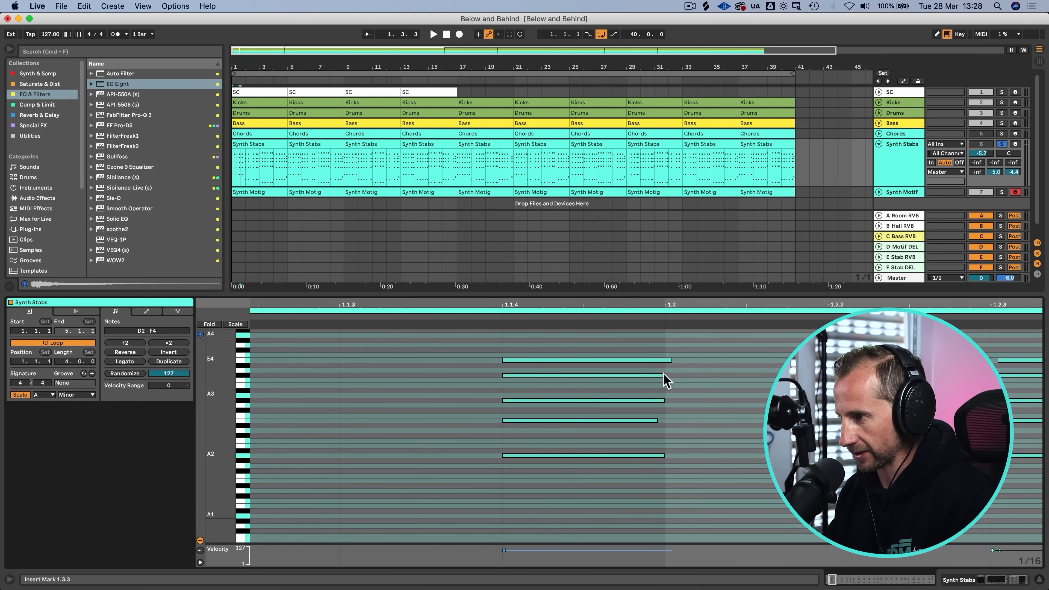
{"action": "left_click_drag", "start_coordinate": [597, 304], "coordinate": [325, 303]}
{"action": "left_click", "coordinate": [334, 335]}
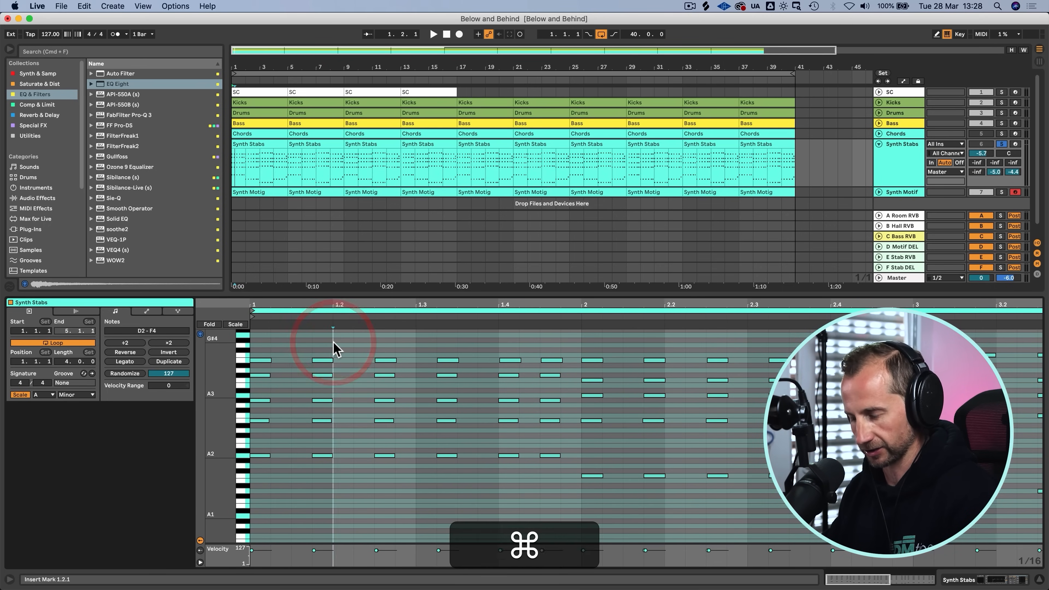
{"action": "key", "text": "super+a"}
{"action": "key", "text": "shift+super+u"}
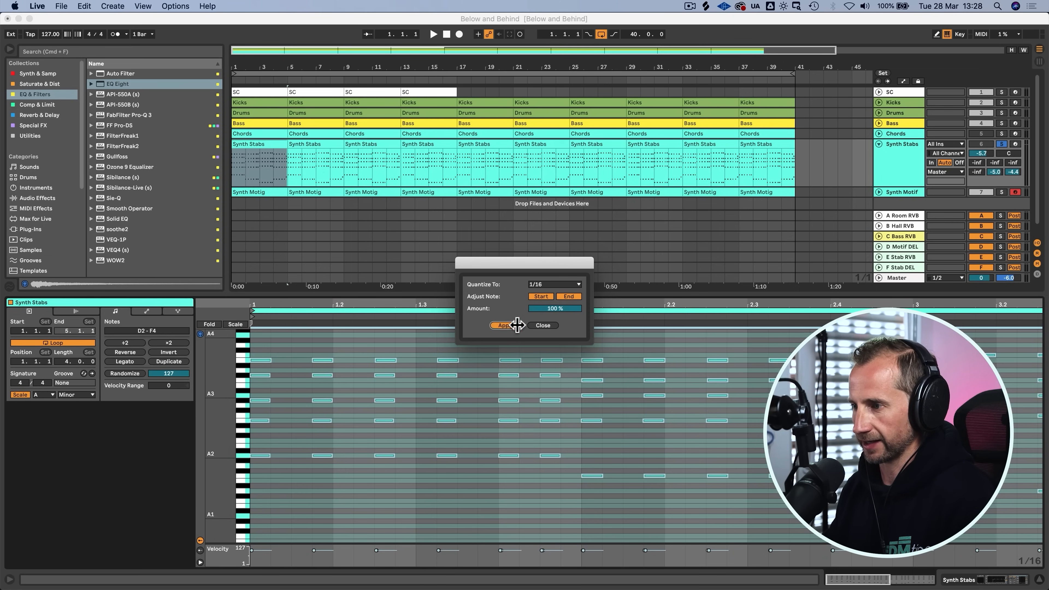
{"action": "left_click", "coordinate": [516, 325]}
{"action": "mouse_move", "coordinate": [261, 306]}
{"action": "left_mouse_down"}
{"action": "mouse_move", "coordinate": [258, 351]}
{"action": "mouse_move", "coordinate": [254, 308]}
{"action": "left_mouse_up"}
Step: Audition the quantized Synth Stabs clip and duplicate it nine times to replace the remaining clips through bar 41
{"action": "key", "text": "space"}
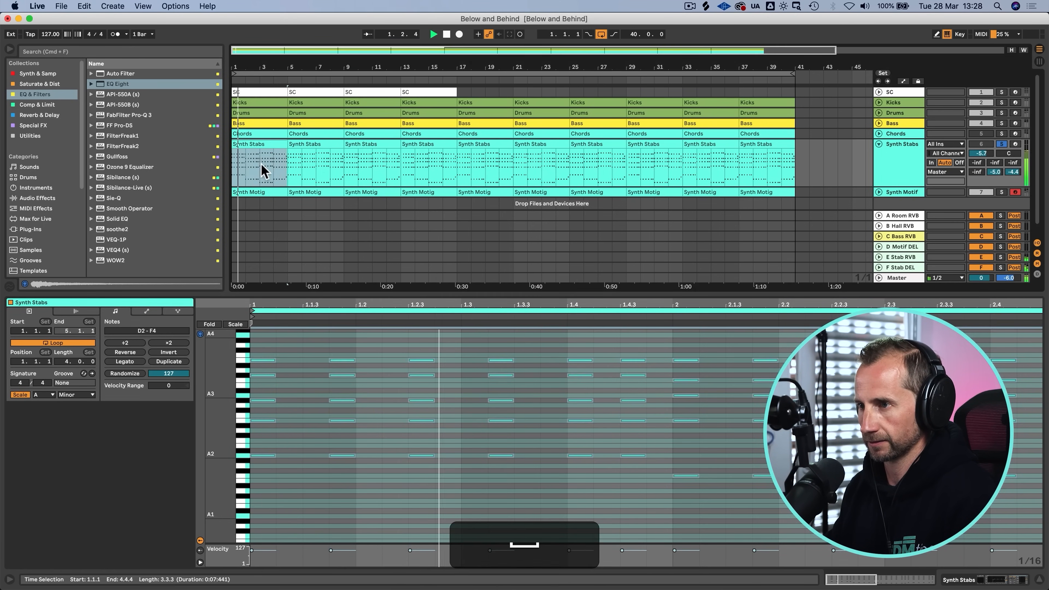
{"action": "left_click", "coordinate": [258, 156]}
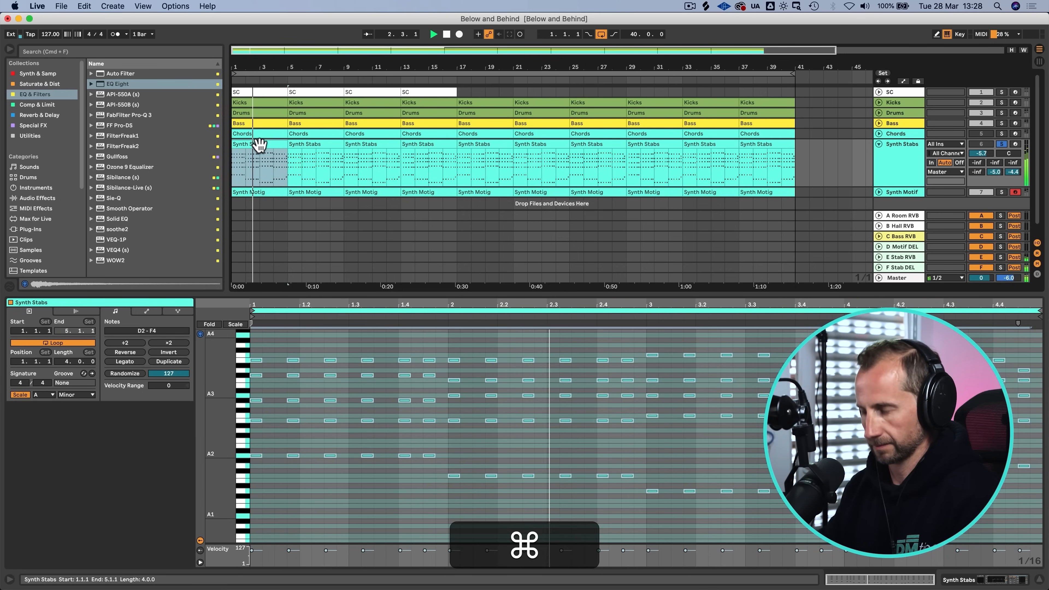
{"action": "left_click", "coordinate": [260, 142]}
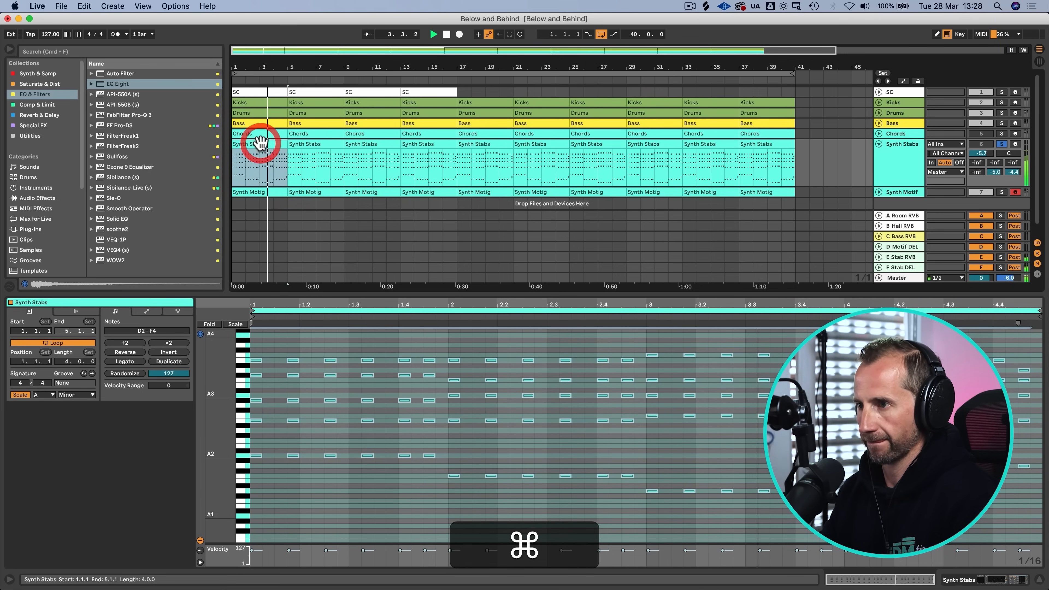
{"action": "key", "text": "super+d"}
{"action": "key", "text": "super+d"}
{"action": "key", "text": "super+d"}
{"action": "key", "text": "super+d"}
{"action": "key", "text": "super+d"}
{"action": "key", "text": "super+d"}
{"action": "key", "text": "super+d"}
{"action": "key", "text": "super+d"}
{"action": "key", "text": "super+d"}
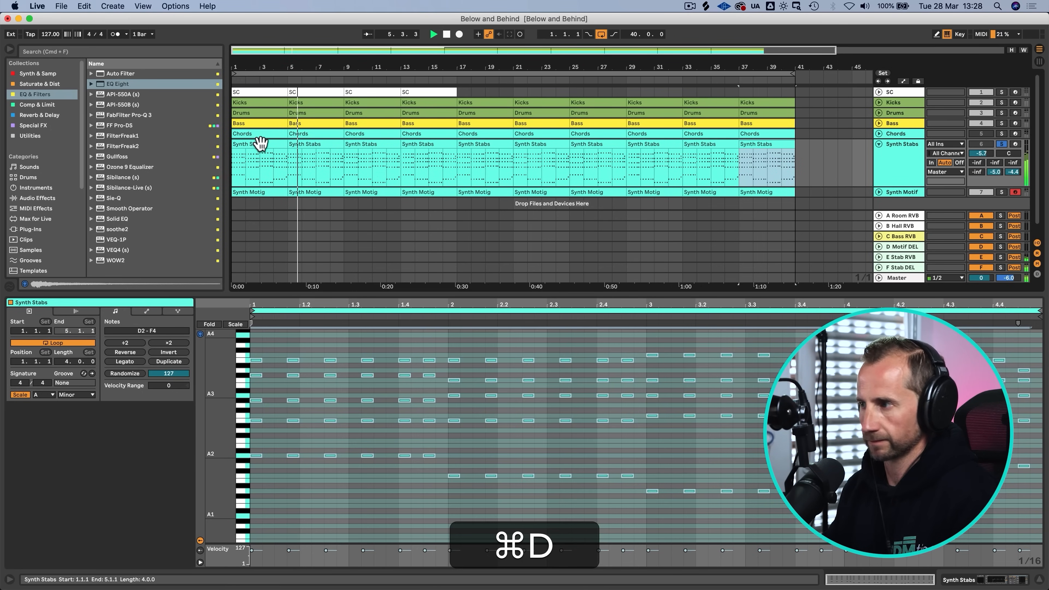
{"action": "key", "text": "space"}
Step: Delete bars 2 to 4 of the first Synth Stabs clip and consolidate the remaining bar into its own clip
{"action": "left_click", "coordinate": [259, 144]}
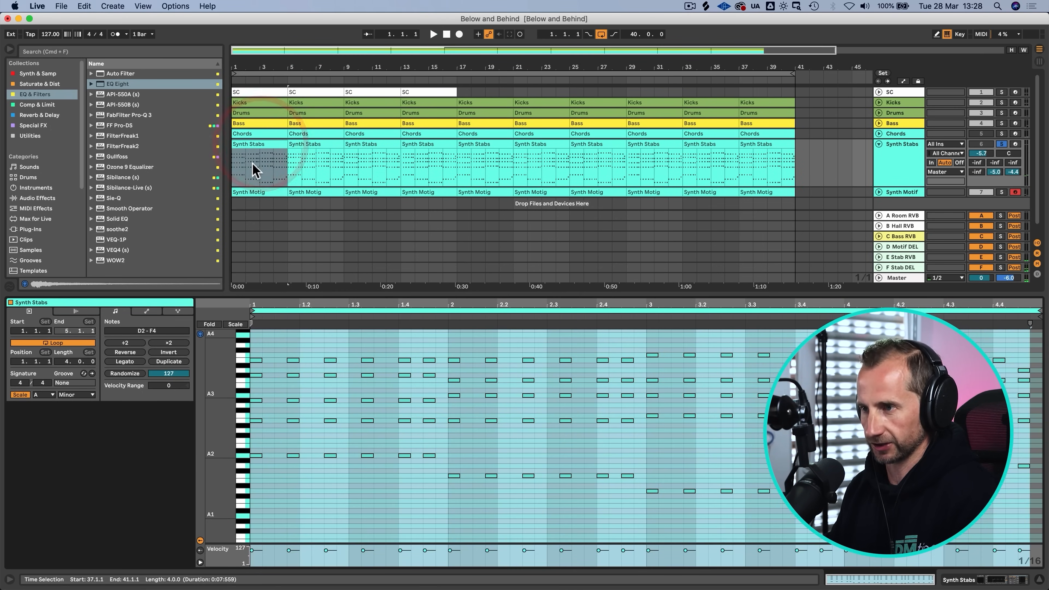
{"action": "left_click_drag", "start_coordinate": [250, 172], "coordinate": [285, 170]}
{"action": "key", "text": "BackSpace"}
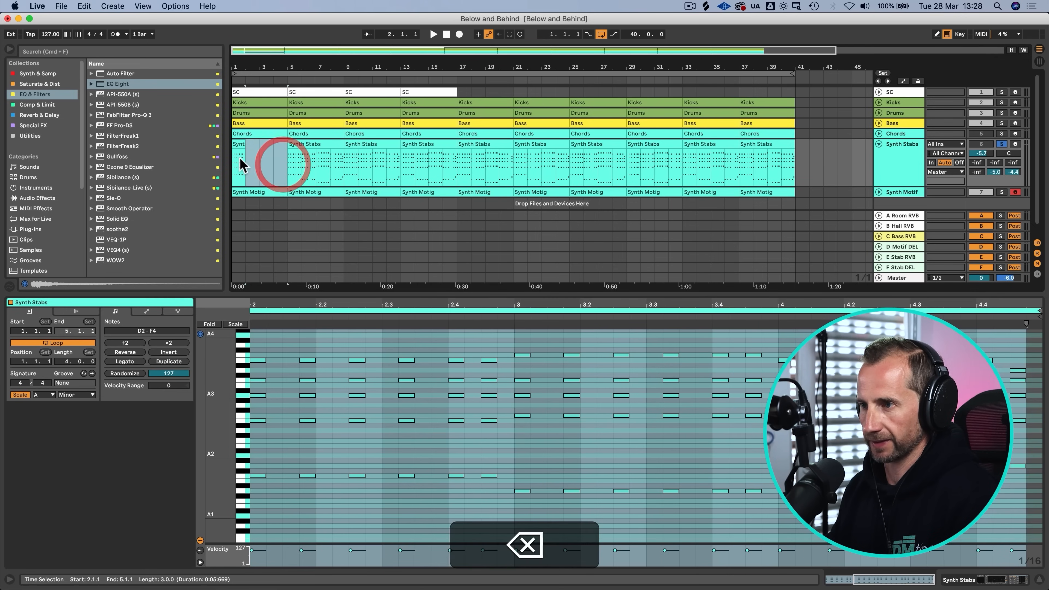
{"action": "left_click", "coordinate": [235, 143]}
{"action": "key", "text": "super+j"}
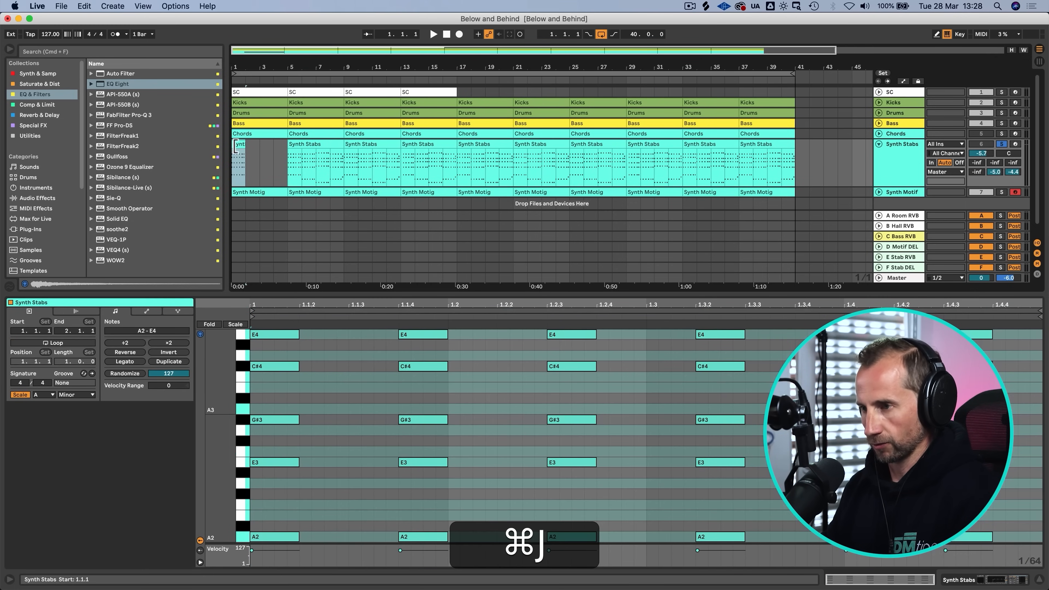
Step: Examine and audition the individual chord notes in the one-bar Synth Stabs clip
{"action": "left_click", "coordinate": [269, 391]}
{"action": "scroll", "coordinate": [269, 390], "scroll_direction": "down", "scroll_amount": 3}
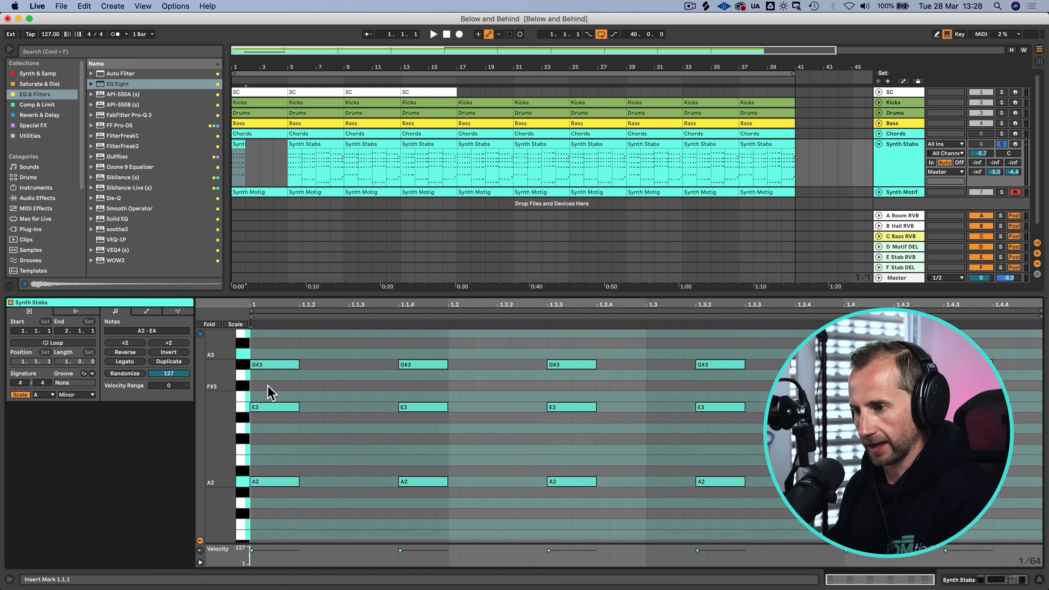
{"action": "left_click", "coordinate": [257, 483]}
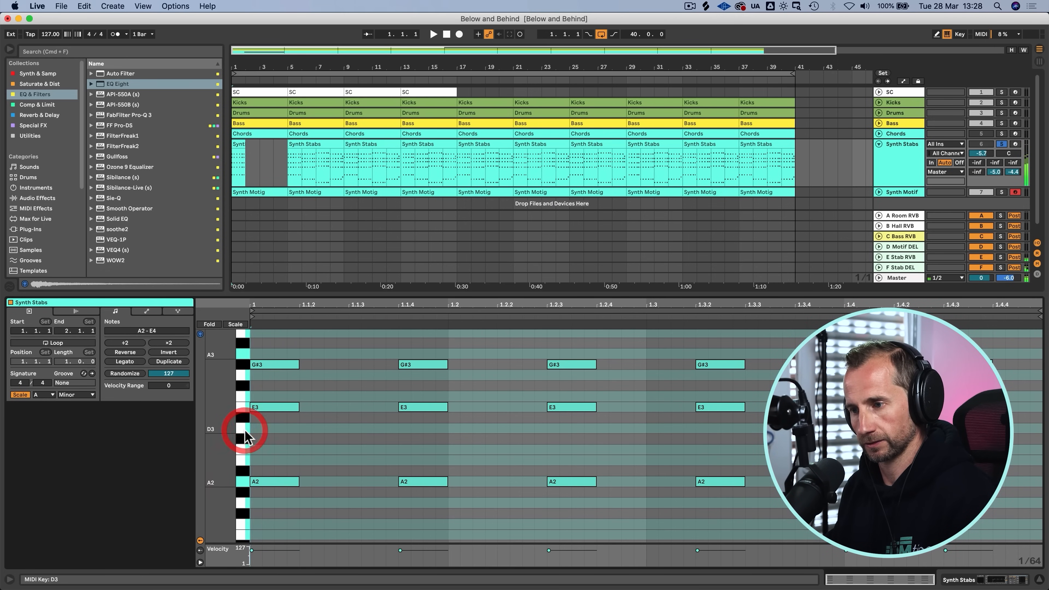
{"action": "left_click", "coordinate": [257, 411]}
{"action": "scroll", "coordinate": [281, 414], "scroll_direction": "up", "scroll_amount": 3}
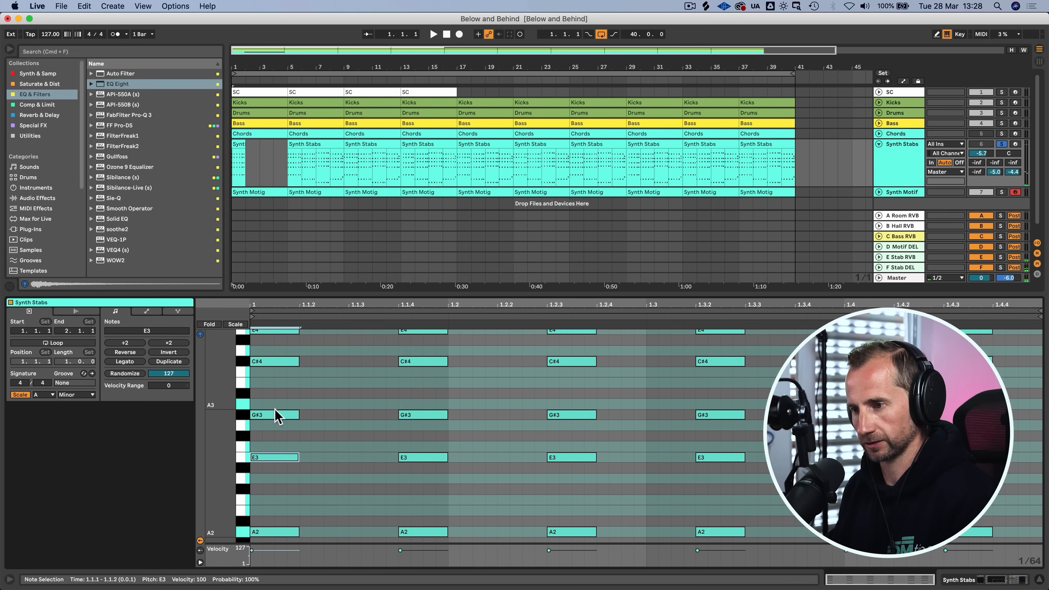
{"action": "scroll", "coordinate": [264, 426], "scroll_direction": "up", "scroll_amount": 3}
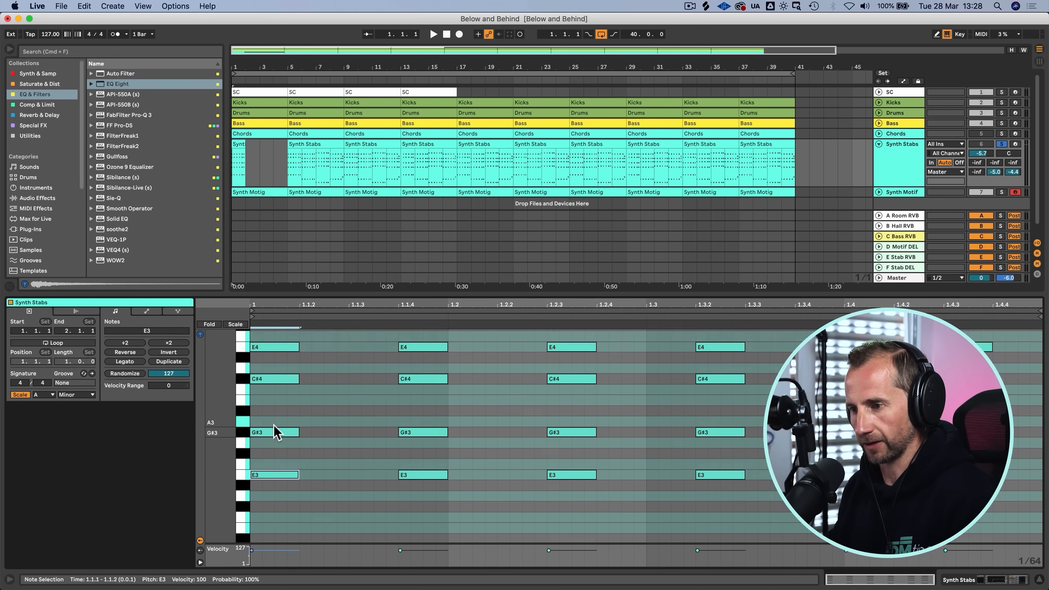
{"action": "scroll", "coordinate": [281, 380], "scroll_direction": "down", "scroll_amount": 5}
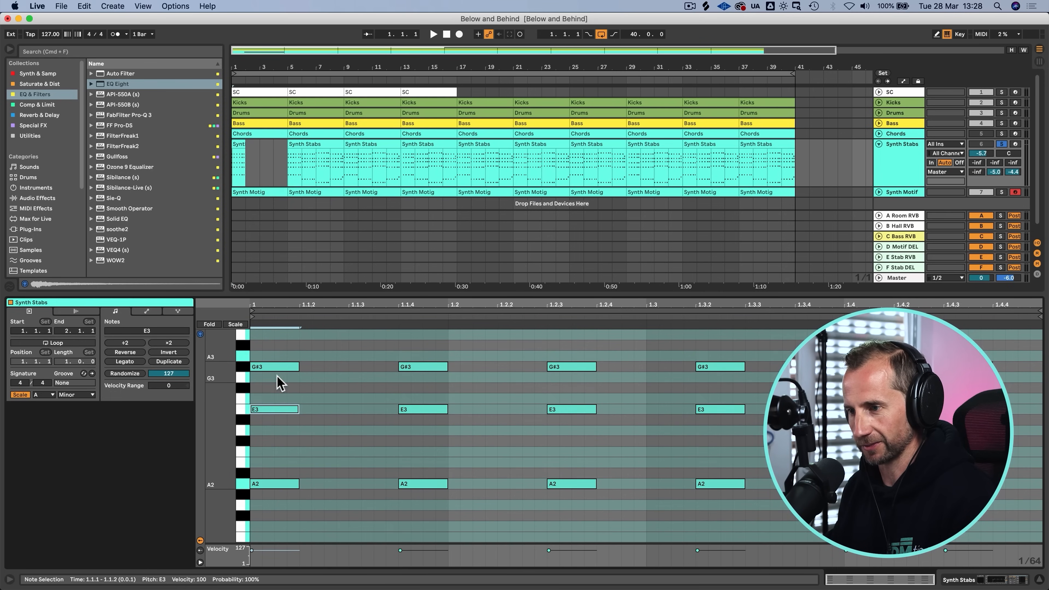
{"action": "scroll", "coordinate": [265, 405], "scroll_direction": "up", "scroll_amount": 2}
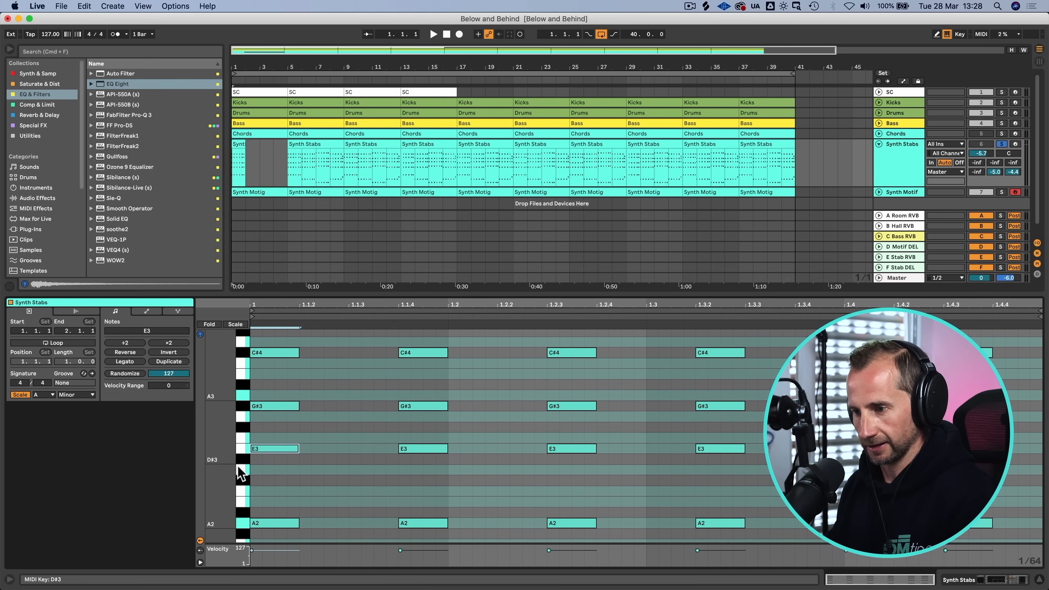
{"action": "left_click", "coordinate": [243, 525]}
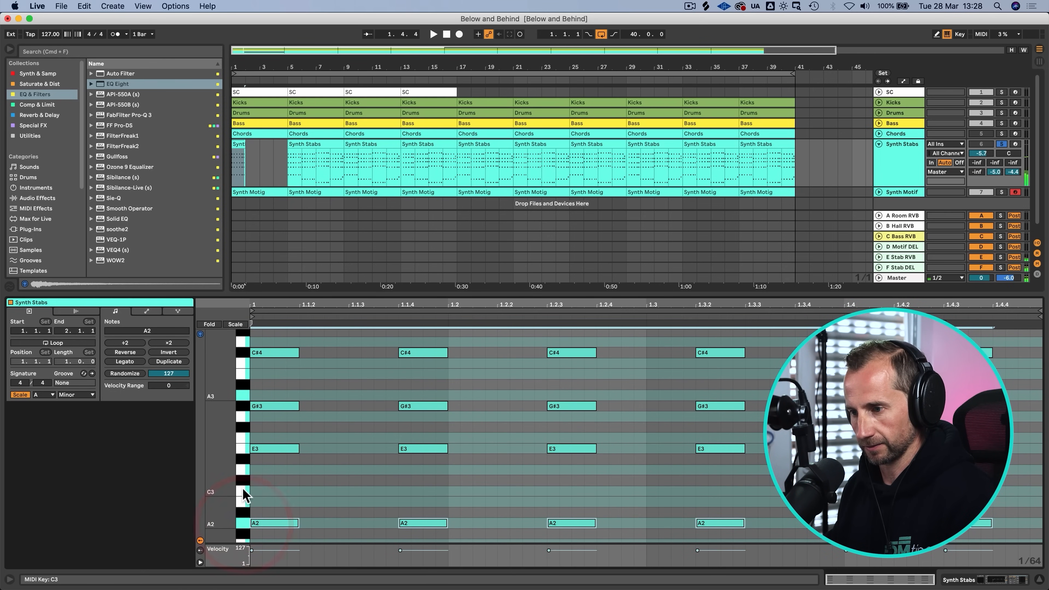
{"action": "left_click", "coordinate": [243, 494]}
Step: Lower all the C#4 notes in the one-bar Synth Stabs clip to C4
{"action": "scroll", "coordinate": [276, 469], "scroll_direction": "up", "scroll_amount": 4}
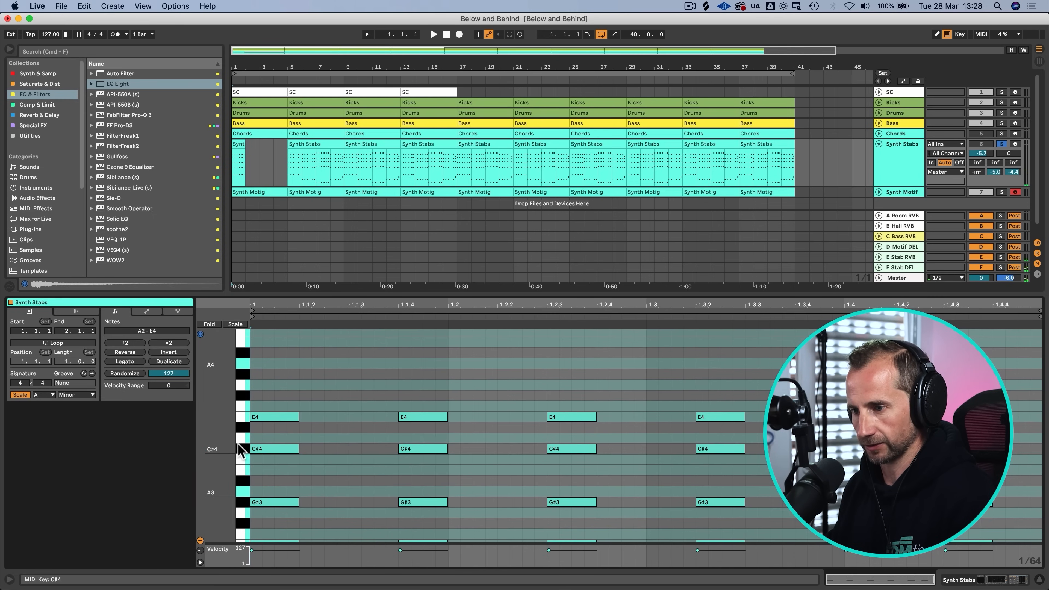
{"action": "left_click", "coordinate": [241, 450]}
{"action": "key", "text": "Down"}
{"action": "scroll", "coordinate": [268, 446], "scroll_direction": "down", "scroll_amount": 3}
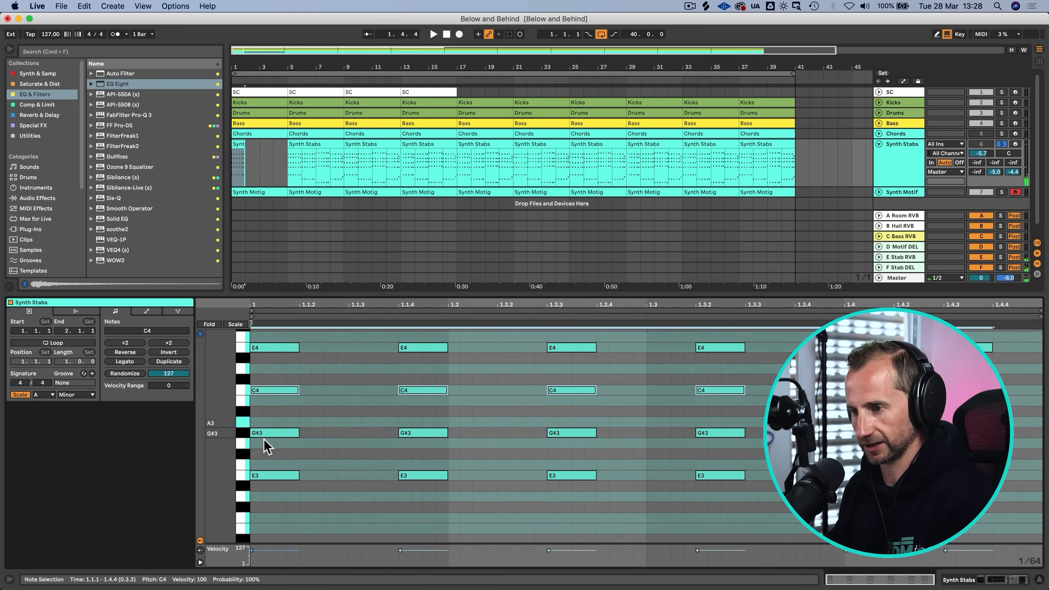
{"action": "scroll", "coordinate": [266, 446], "scroll_direction": "down", "scroll_amount": 1}
Step: Raise all the G#3 notes in the one-bar Synth Stabs clip to A3
{"action": "left_click", "coordinate": [265, 471]}
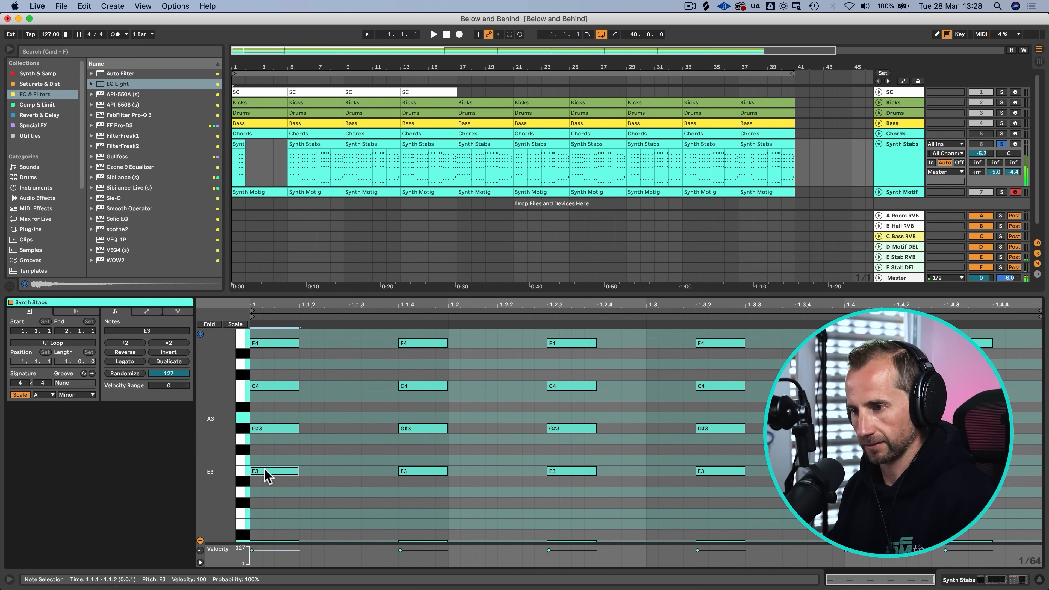
{"action": "scroll", "coordinate": [265, 471], "scroll_direction": "down", "scroll_amount": 3}
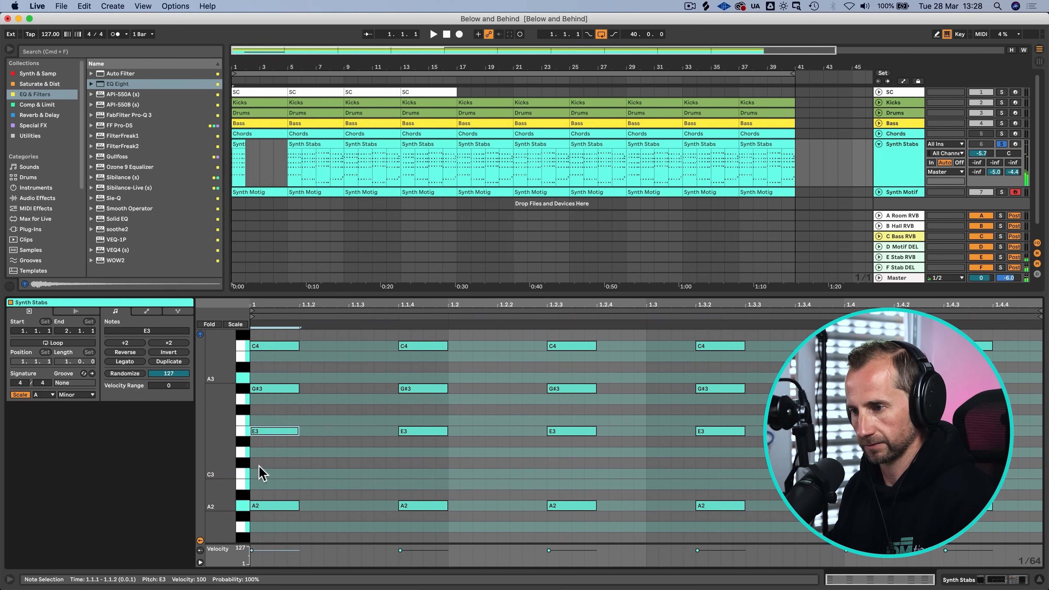
{"action": "left_click", "coordinate": [243, 389]}
{"action": "left_click", "coordinate": [243, 392]}
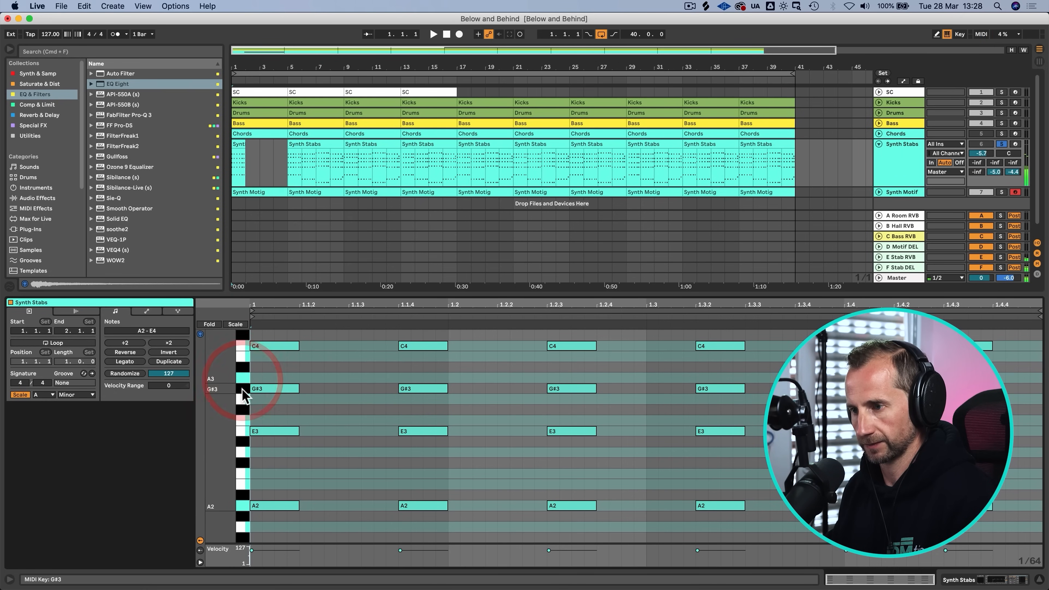
{"action": "key", "text": "Up"}
Step: Restrict the note editor's rows to the A Minor scale and play back the stab chord
{"action": "scroll", "coordinate": [311, 411], "scroll_direction": "up", "scroll_amount": 9}
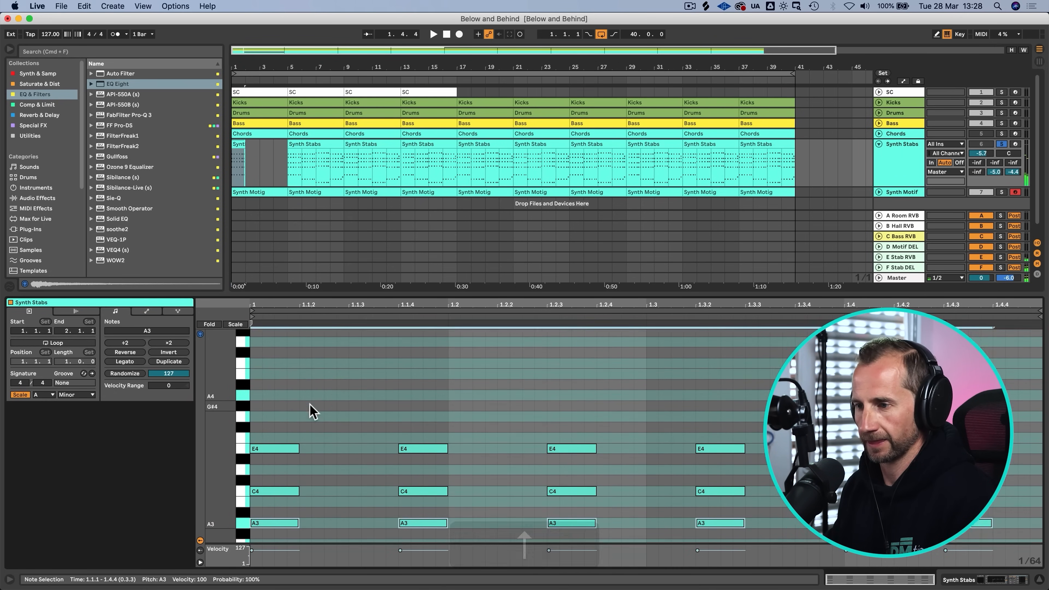
{"action": "scroll", "coordinate": [311, 410], "scroll_direction": "down", "scroll_amount": 7}
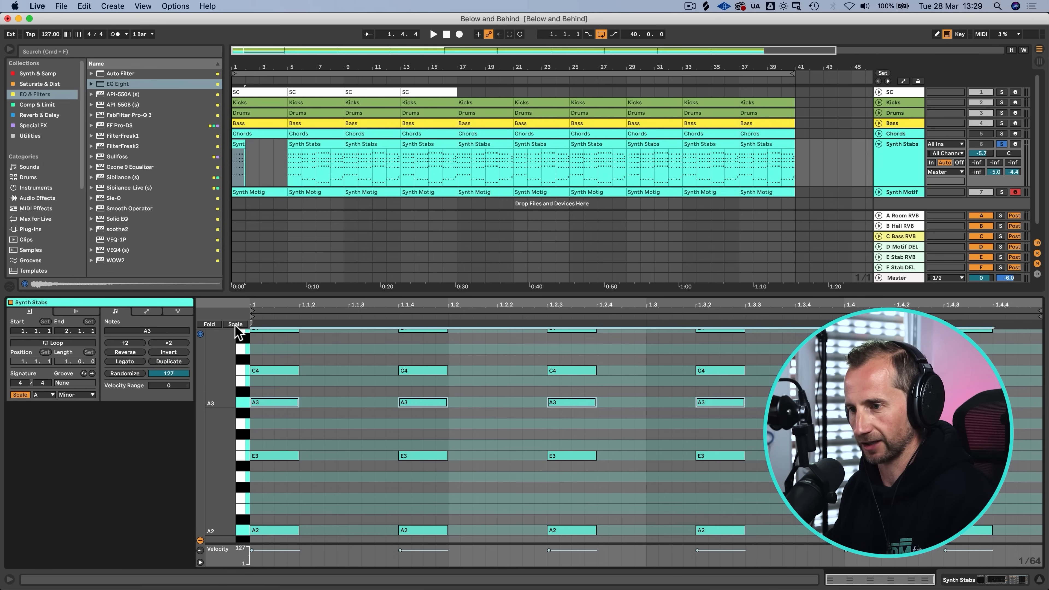
{"action": "left_click", "coordinate": [235, 325]}
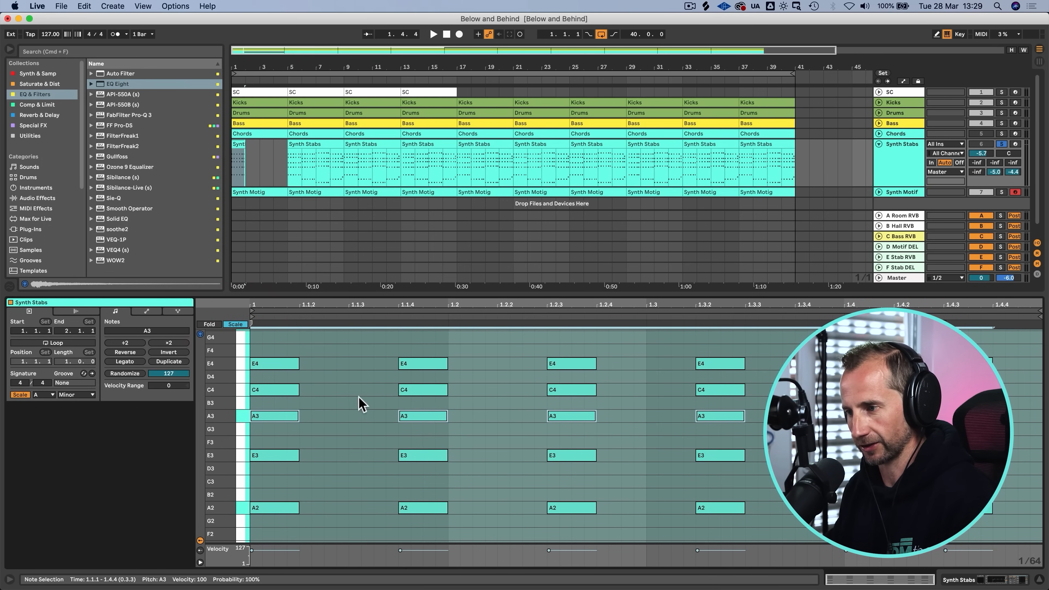
{"action": "left_click", "coordinate": [335, 498]}
{"action": "key", "text": "space"}
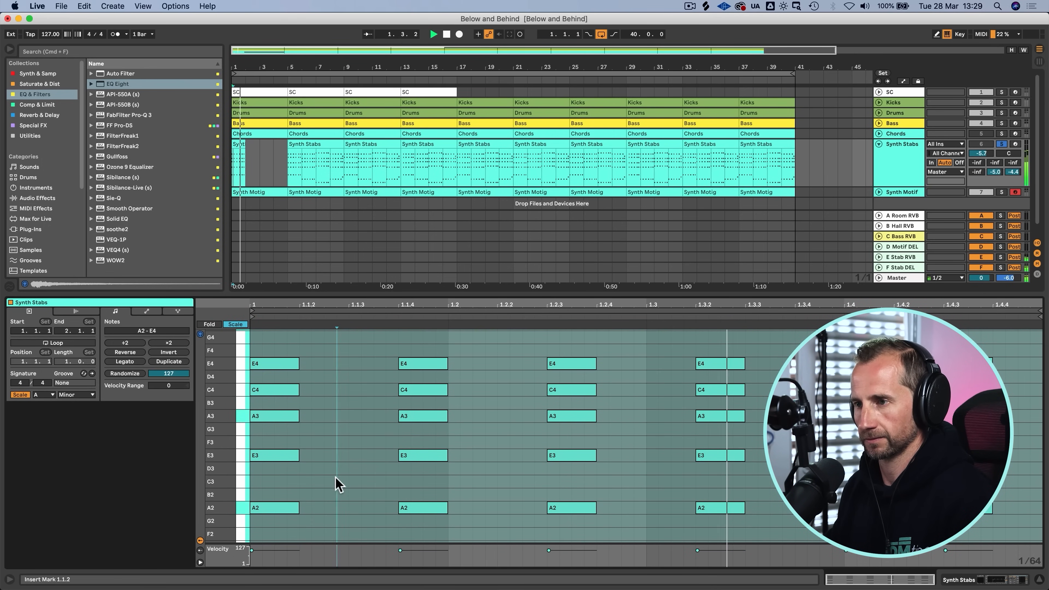
Step: Duplicate the one-bar Synth Stabs clip end to end until it fills the track up to bar 17
{"action": "key", "text": "space"}
{"action": "scroll", "coordinate": [339, 482], "scroll_direction": "up", "scroll_amount": 2}
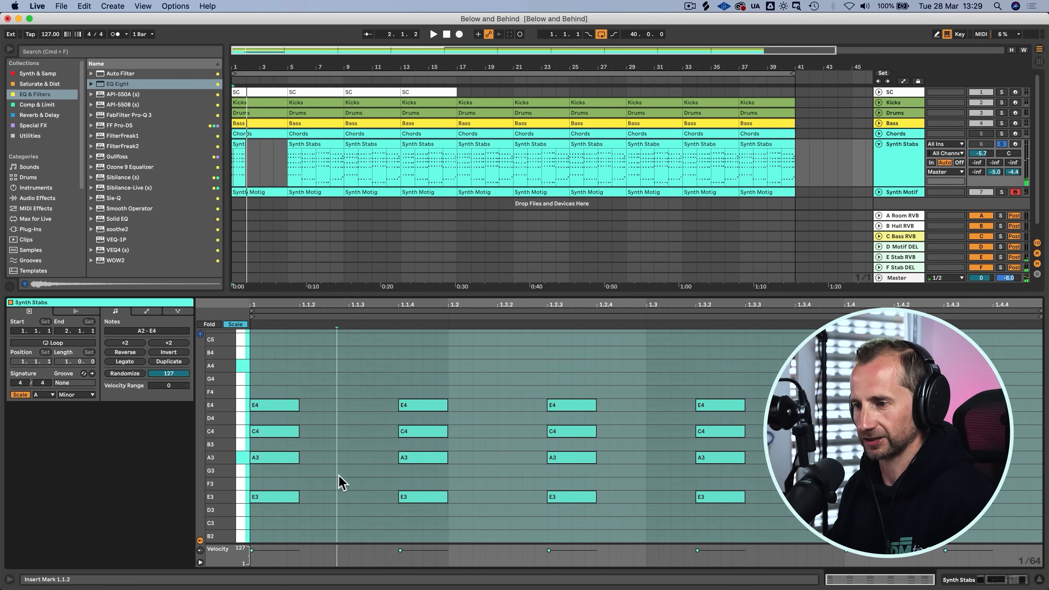
{"action": "left_click", "coordinate": [240, 142]}
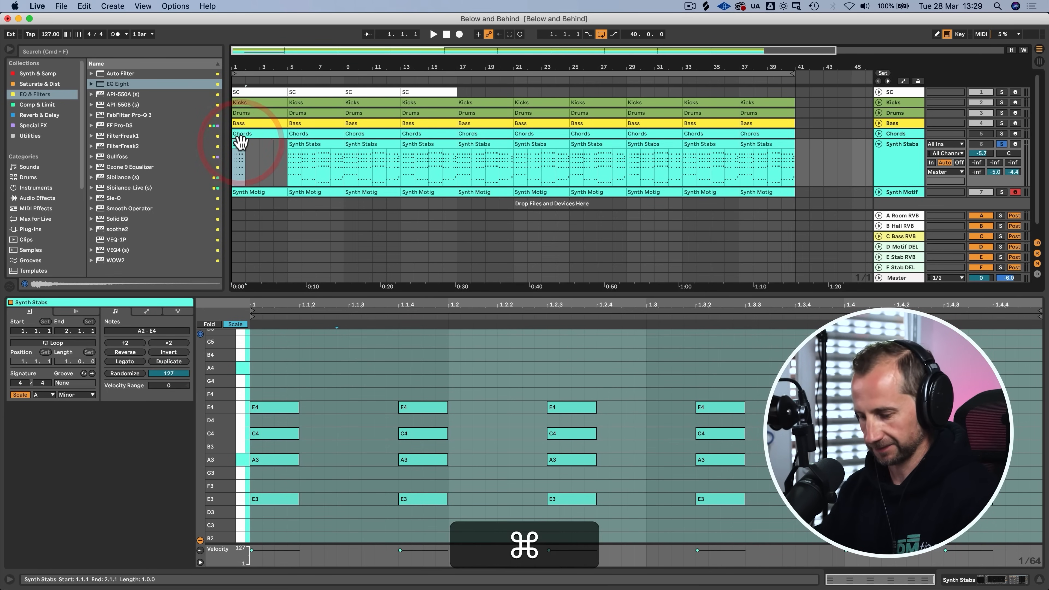
{"action": "key", "text": "super+d"}
{"action": "key", "text": "super+d"}
{"action": "key", "text": "super+d"}
{"action": "key", "text": "super+d"}
{"action": "key", "text": "super+d"}
{"action": "key", "text": "super+d"}
{"action": "key", "text": "super+d"}
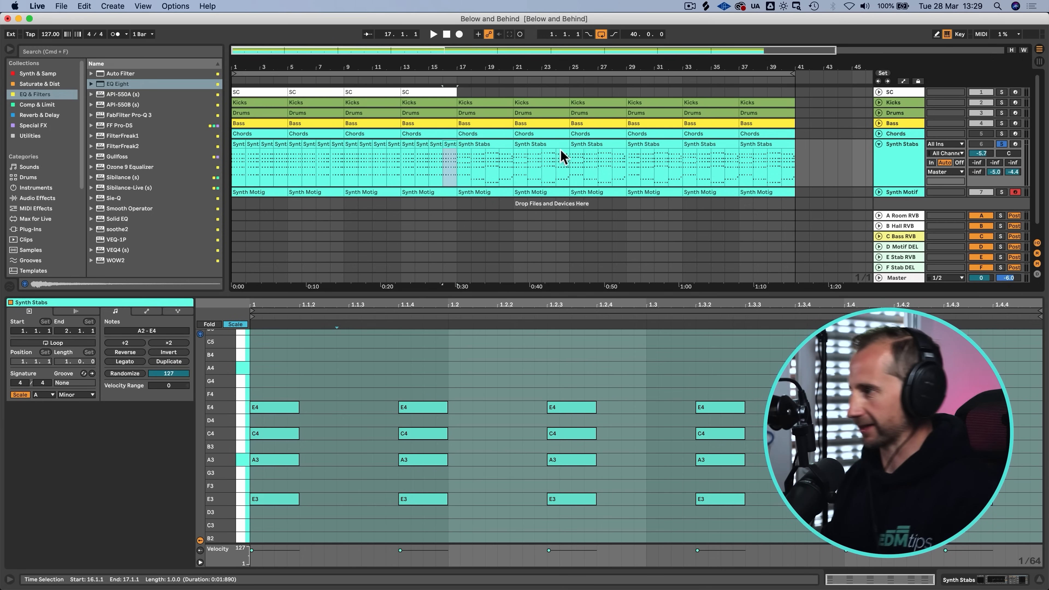
Step: Collapse and unsolo the Synth Stabs track, and briefly play back the full mix
{"action": "left_click", "coordinate": [882, 144]}
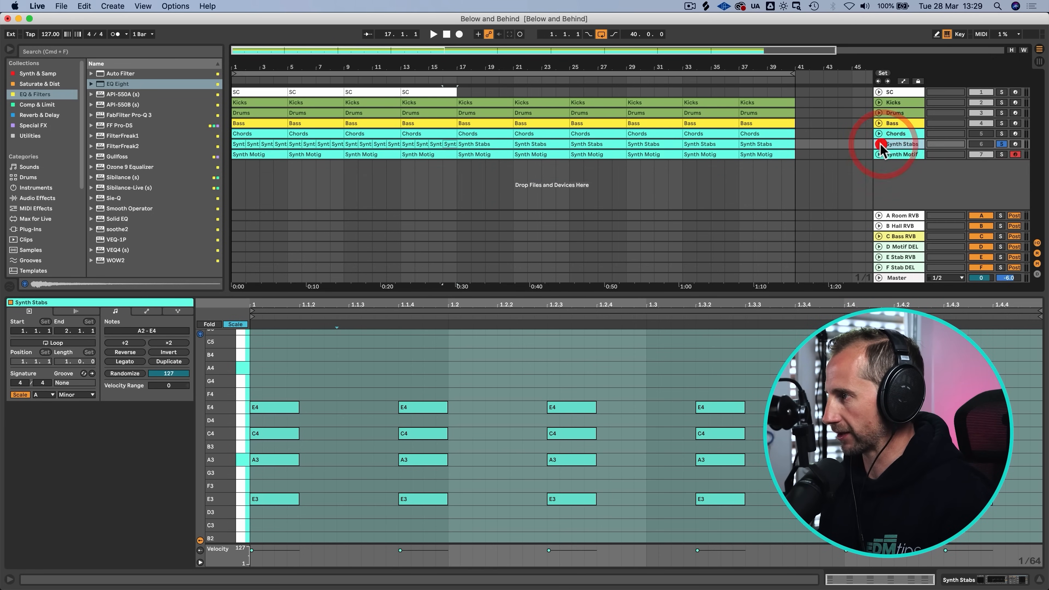
{"action": "left_click", "coordinate": [1001, 145]}
{"action": "left_click", "coordinate": [906, 154]}
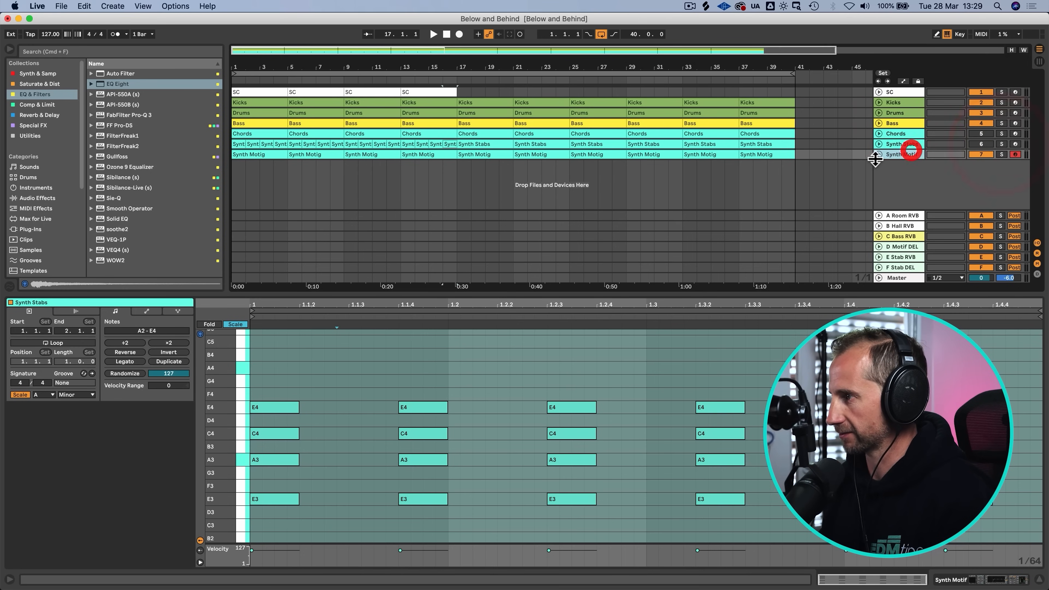
{"action": "key", "text": "space"}
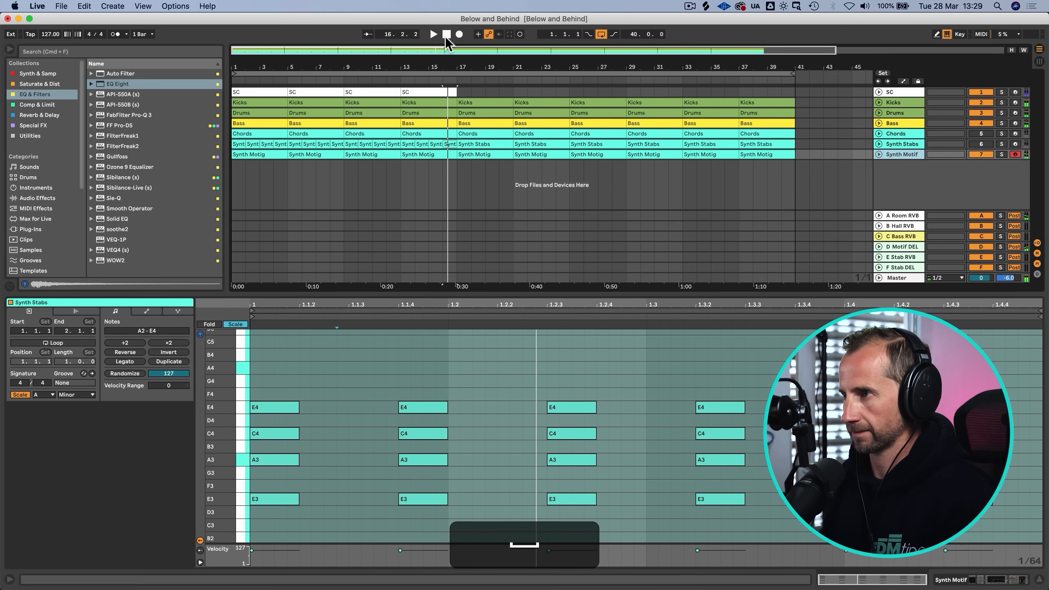
{"action": "left_click", "coordinate": [446, 34]}
Step: Save the project and open the Serum instrument on the Synth Motif track
{"action": "left_click", "coordinate": [913, 154]}
{"action": "key", "text": "shift+Tab"}
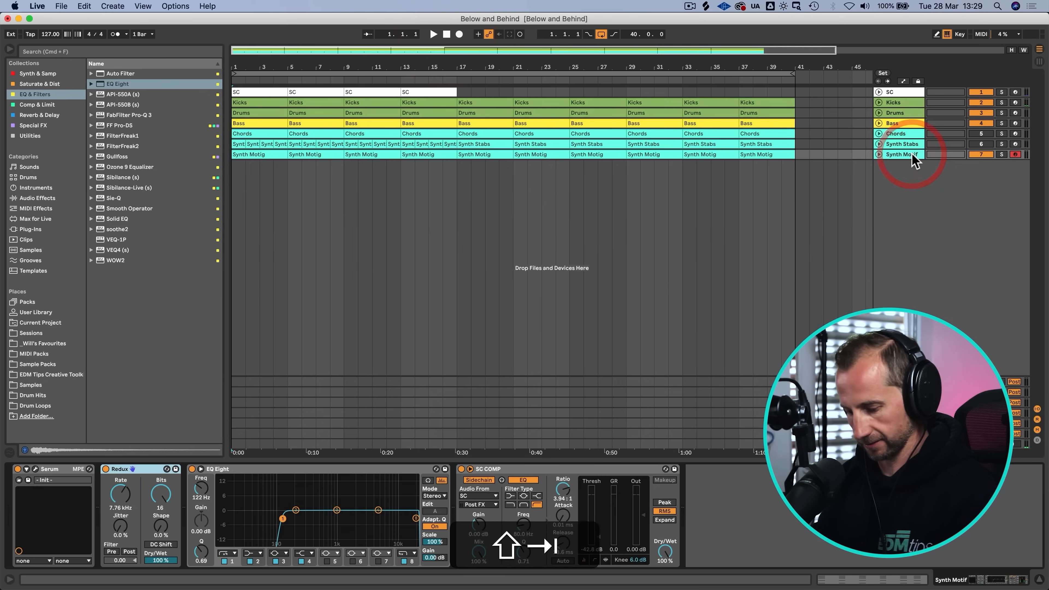
{"action": "key", "text": "super+s"}
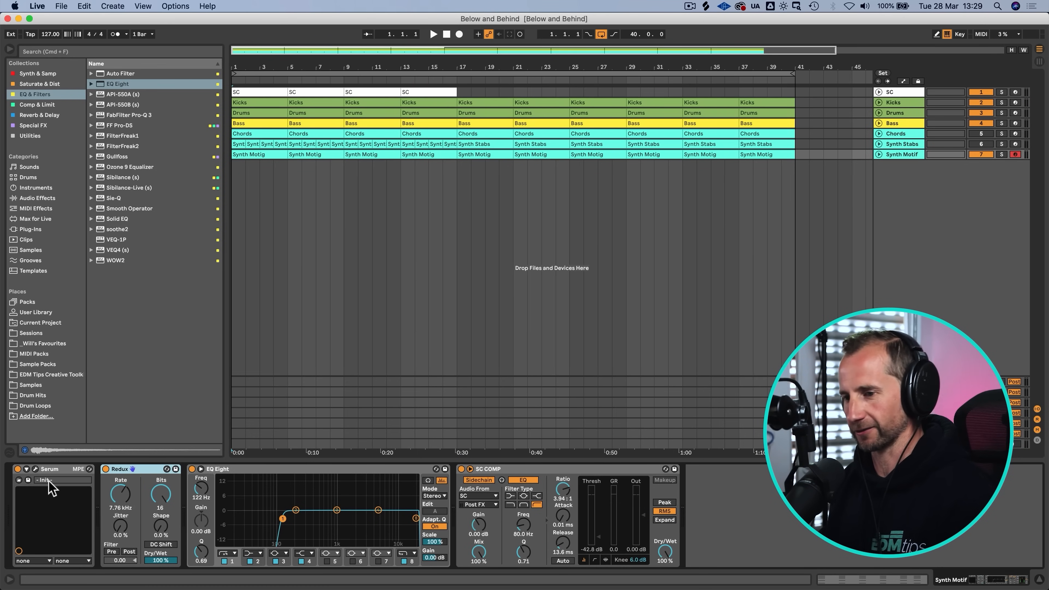
{"action": "left_click", "coordinate": [36, 469]}
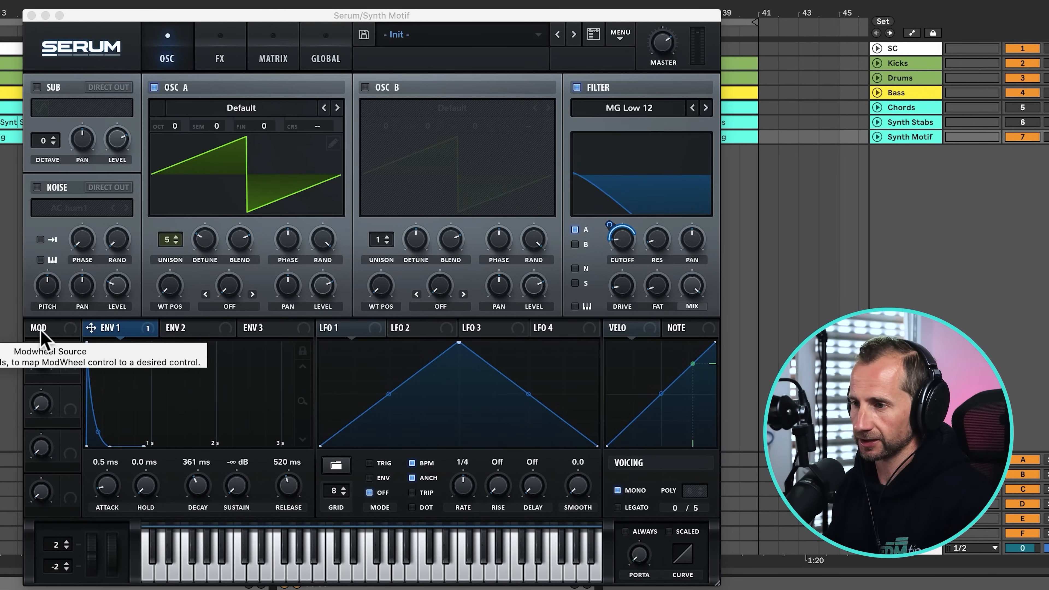
Step: Assign Serum's Macro 1 to modulate both the filter cutoff and the Envelope 1 sustain
{"action": "left_click", "coordinate": [40, 329]}
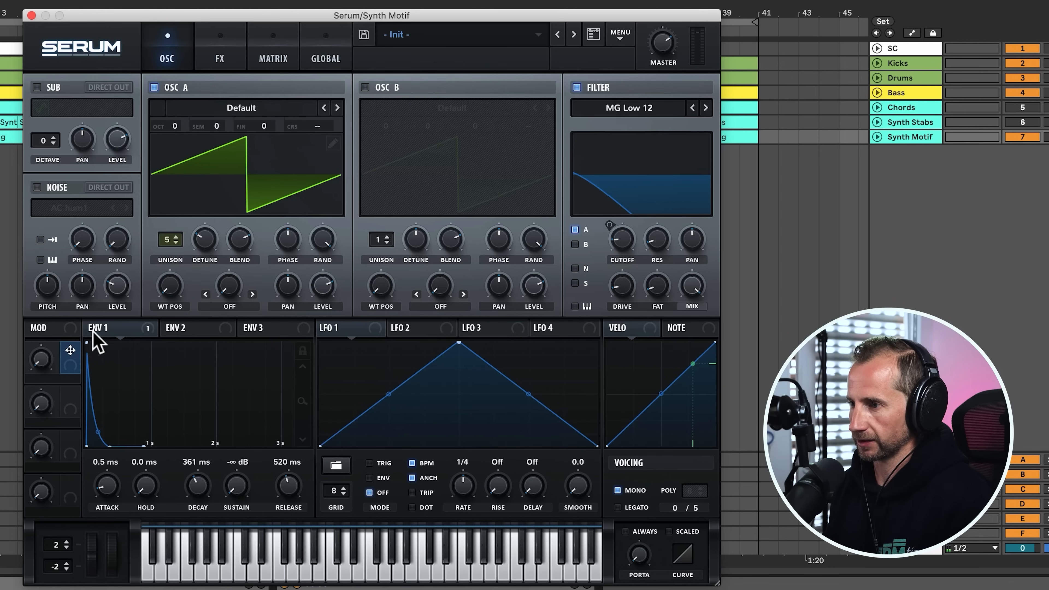
{"action": "left_click_drag", "start_coordinate": [71, 359], "coordinate": [625, 273]}
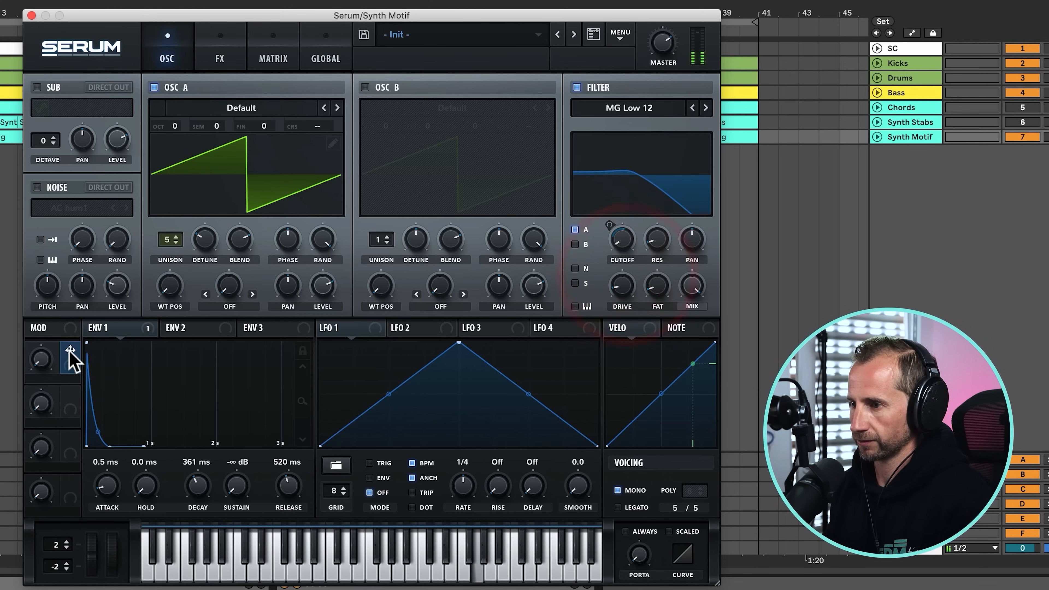
{"action": "left_click_drag", "start_coordinate": [70, 356], "coordinate": [620, 239]}
{"action": "left_click_drag", "start_coordinate": [42, 355], "coordinate": [52, 387]}
{"action": "left_click", "coordinate": [56, 414]}
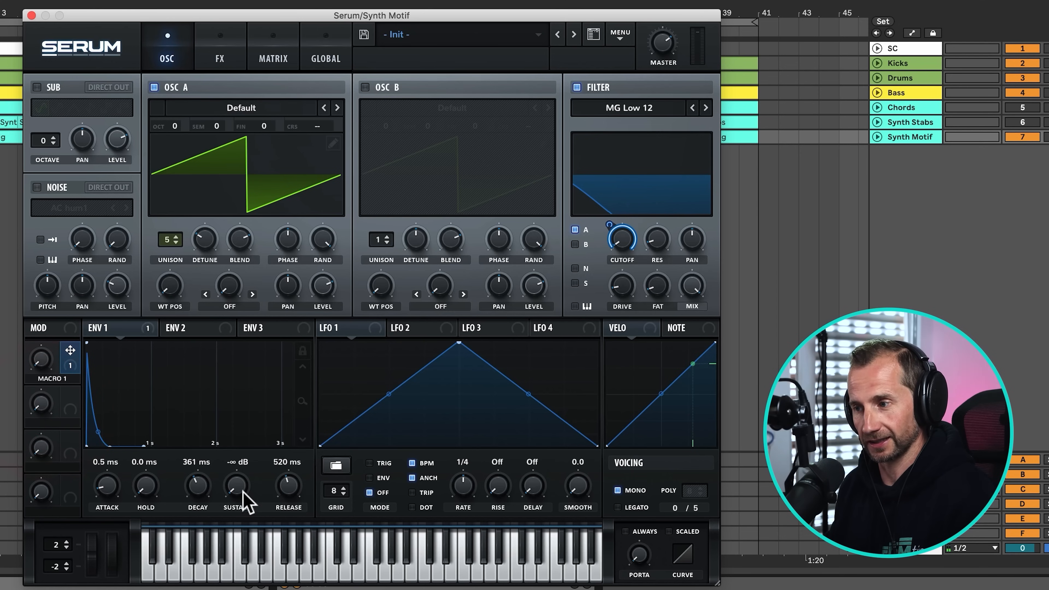
{"action": "left_click_drag", "start_coordinate": [236, 492], "coordinate": [253, 520]}
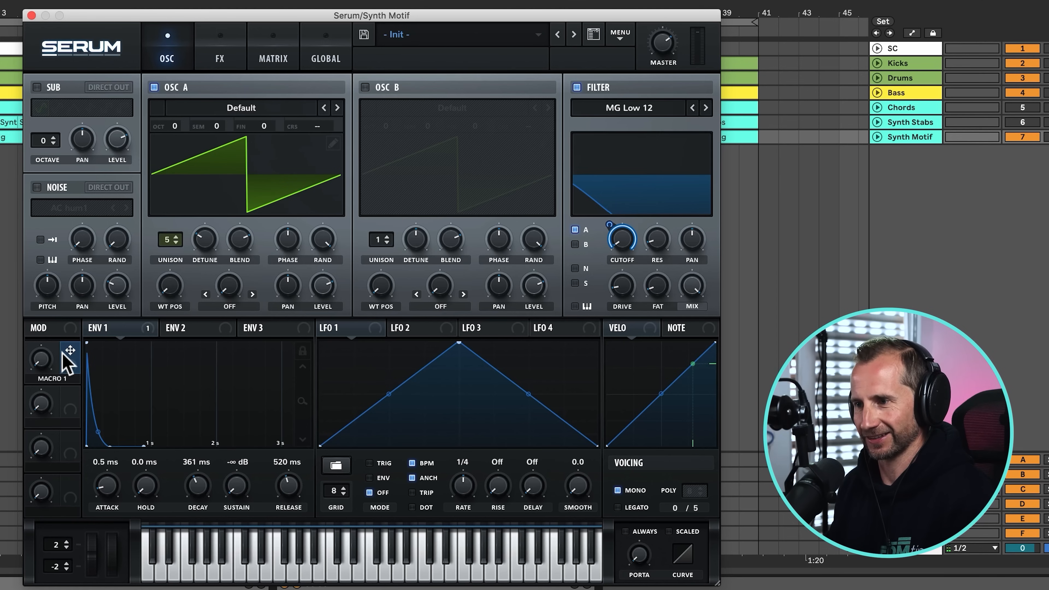
{"action": "left_click_drag", "start_coordinate": [77, 357], "coordinate": [236, 487]}
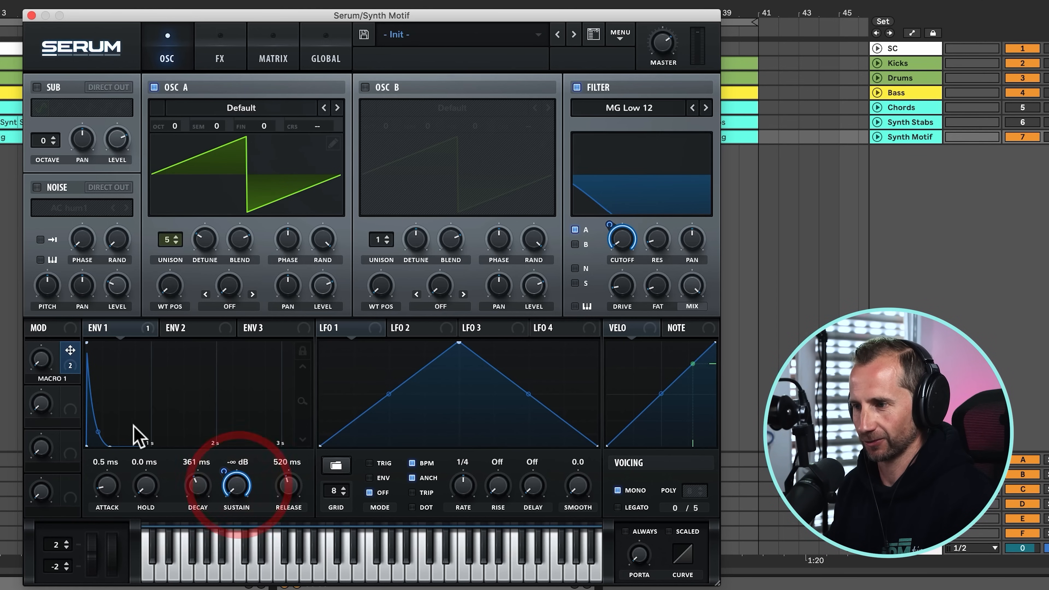
Step: Sweep Macro 1 up to 100% and back down to 0% while playing notes to audition the modulation
{"action": "left_click", "coordinate": [40, 358]}
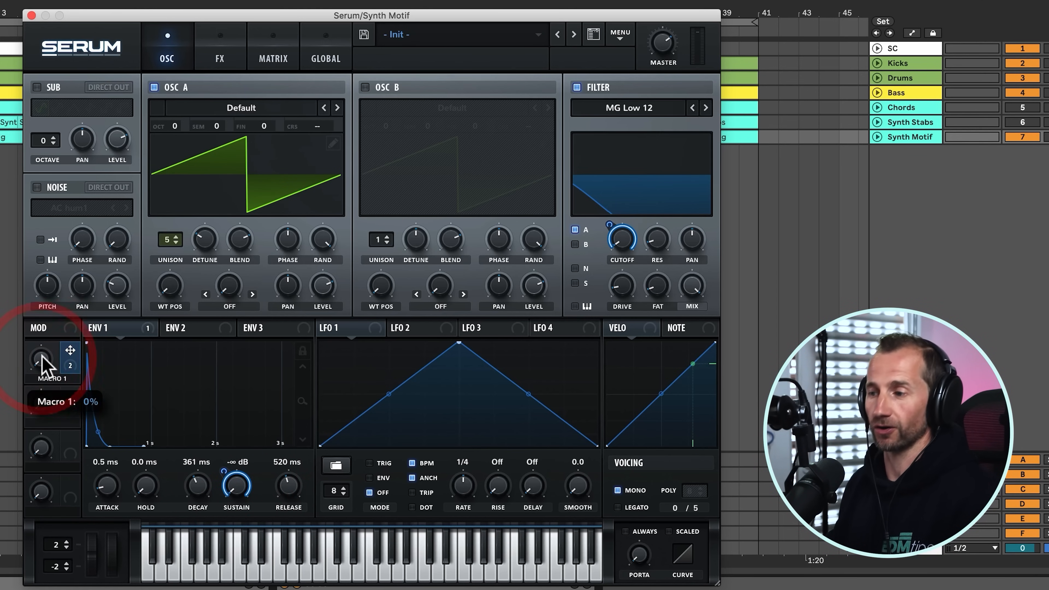
{"action": "left_click", "coordinate": [35, 383]}
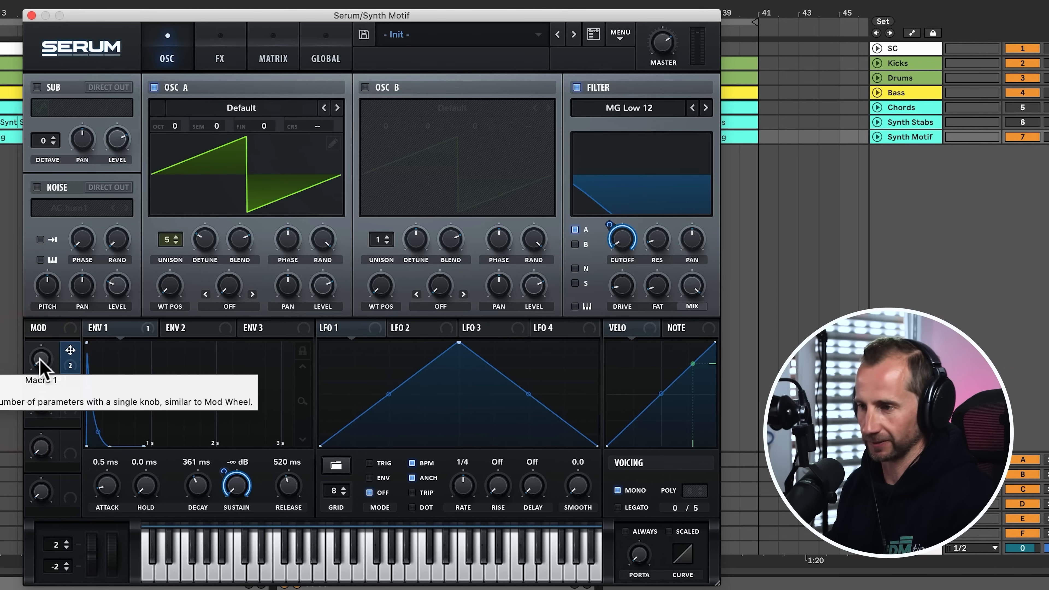
{"action": "left_click_drag", "start_coordinate": [41, 359], "coordinate": [51, 339]}
{"action": "left_click_drag", "start_coordinate": [50, 334], "coordinate": [60, 218]}
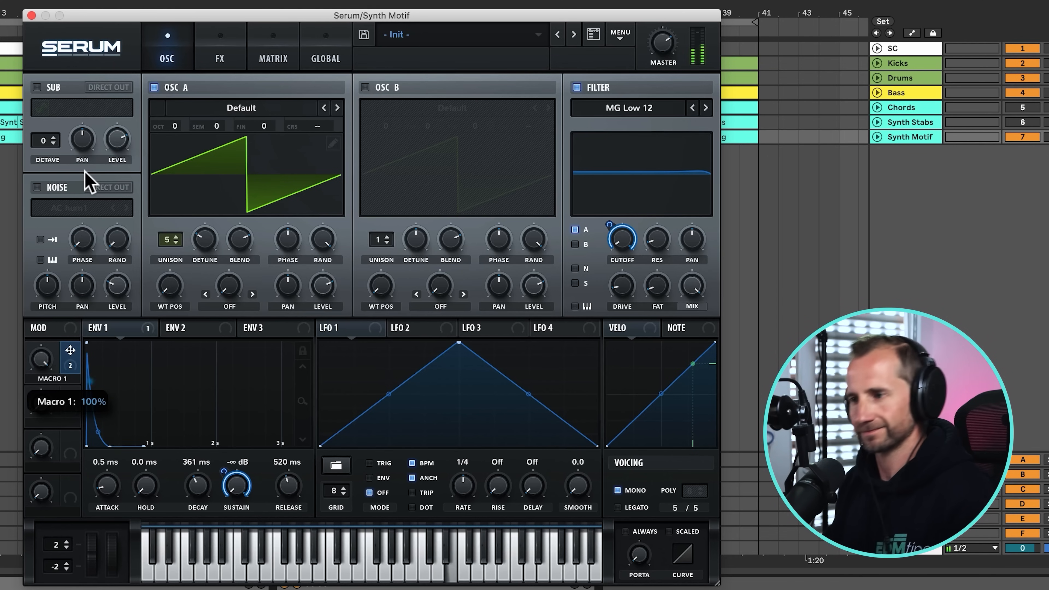
{"action": "left_click_drag", "start_coordinate": [88, 182], "coordinate": [42, 399]}
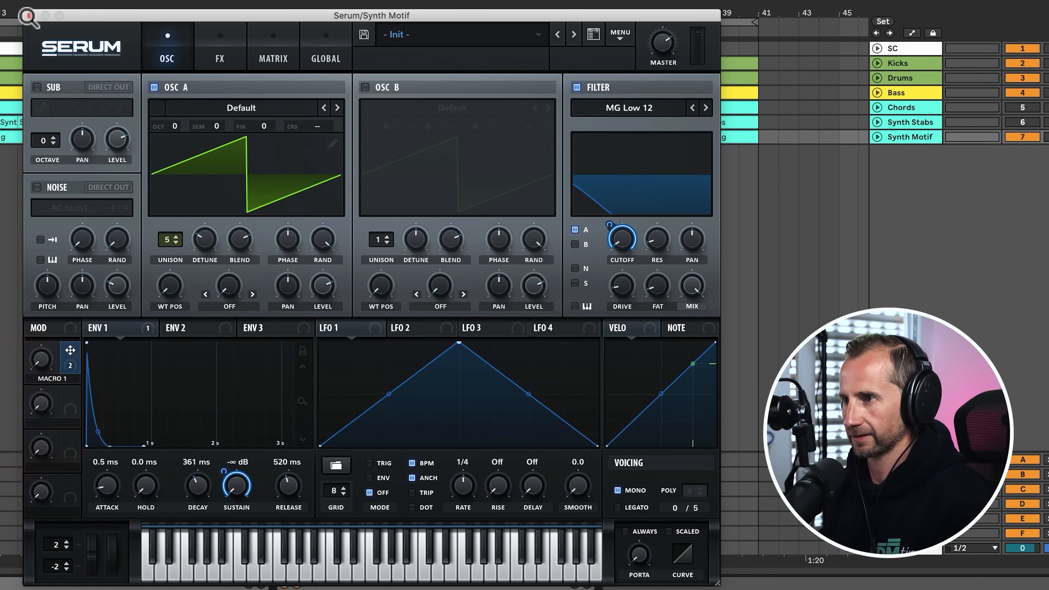
Step: Use Configure on the Synth Motif's Serum device to expose Macro 1 as a device parameter
{"action": "left_click", "coordinate": [34, 17]}
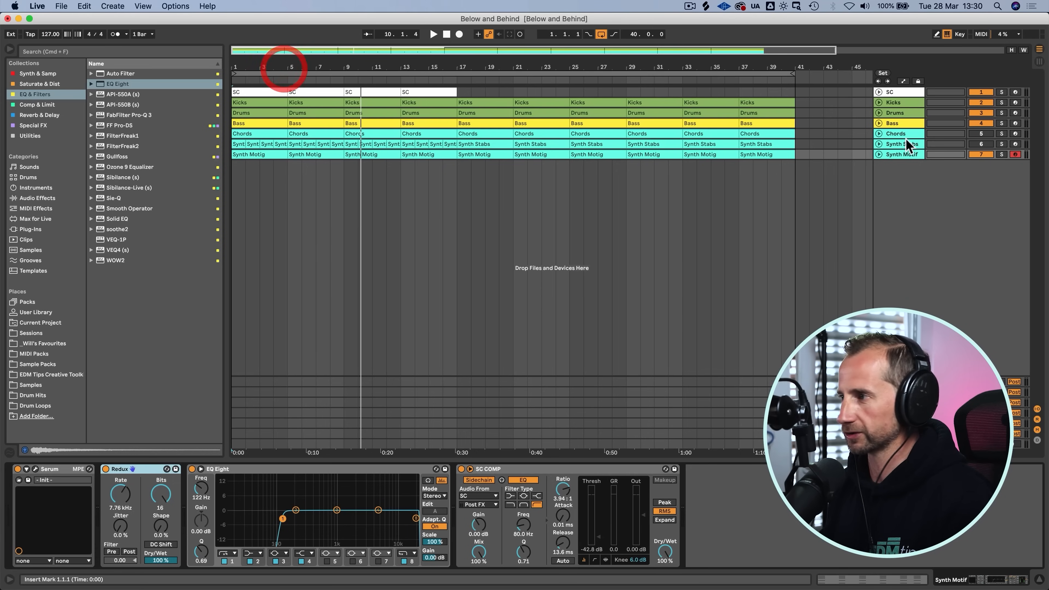
{"action": "left_click", "coordinate": [878, 144]}
{"action": "left_click", "coordinate": [879, 144]}
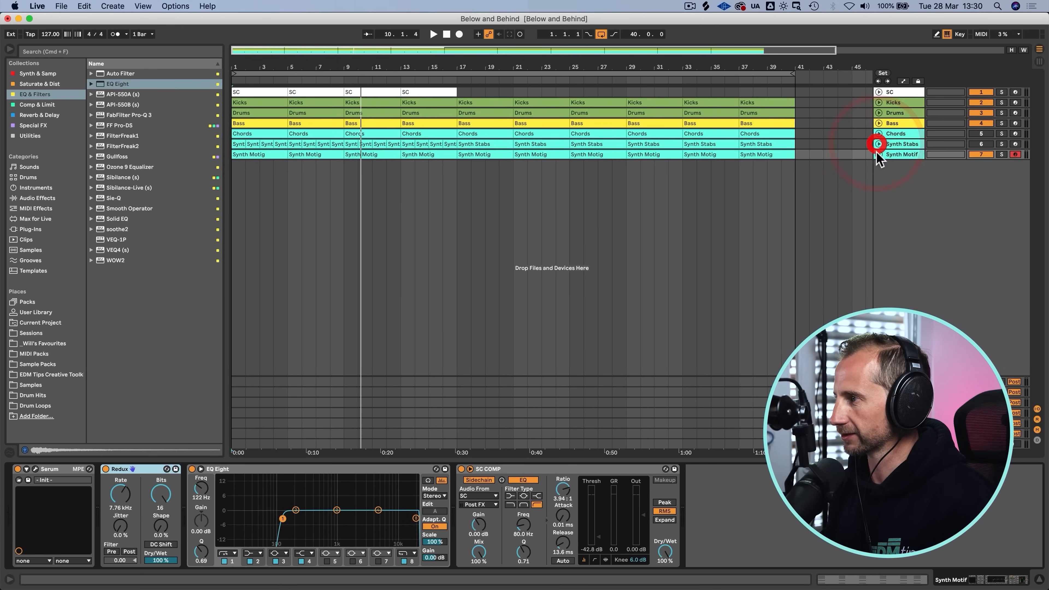
{"action": "left_click", "coordinate": [878, 154]}
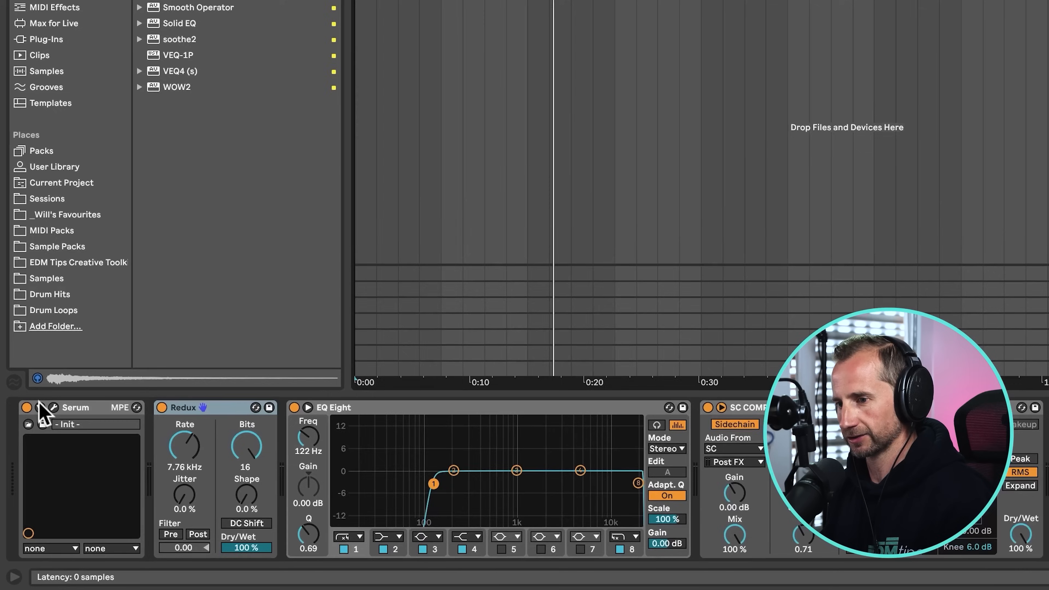
{"action": "left_click", "coordinate": [26, 468]}
{"action": "left_click", "coordinate": [110, 470]}
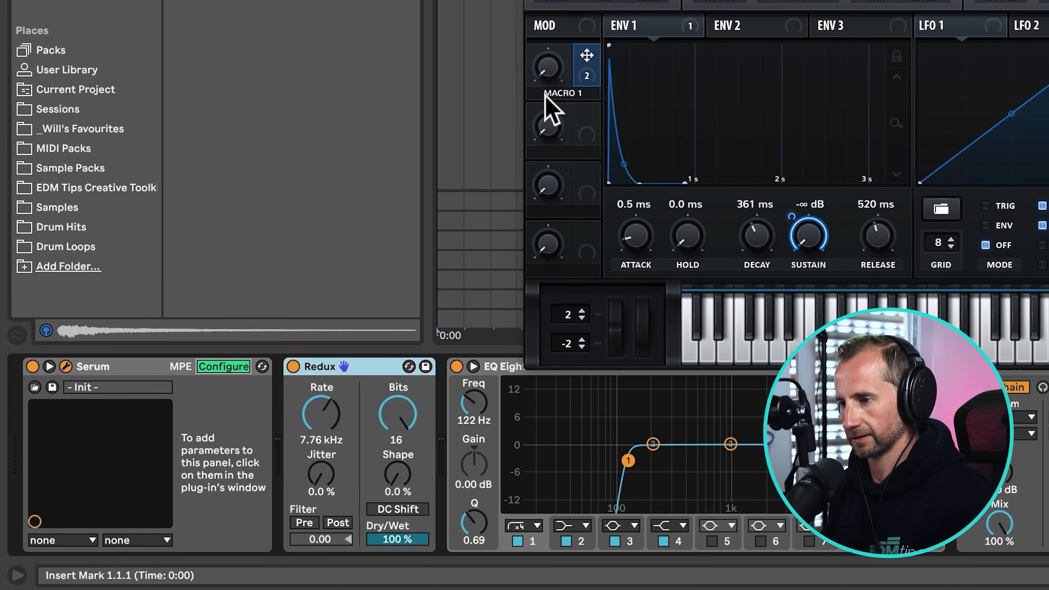
{"action": "left_click", "coordinate": [547, 67]}
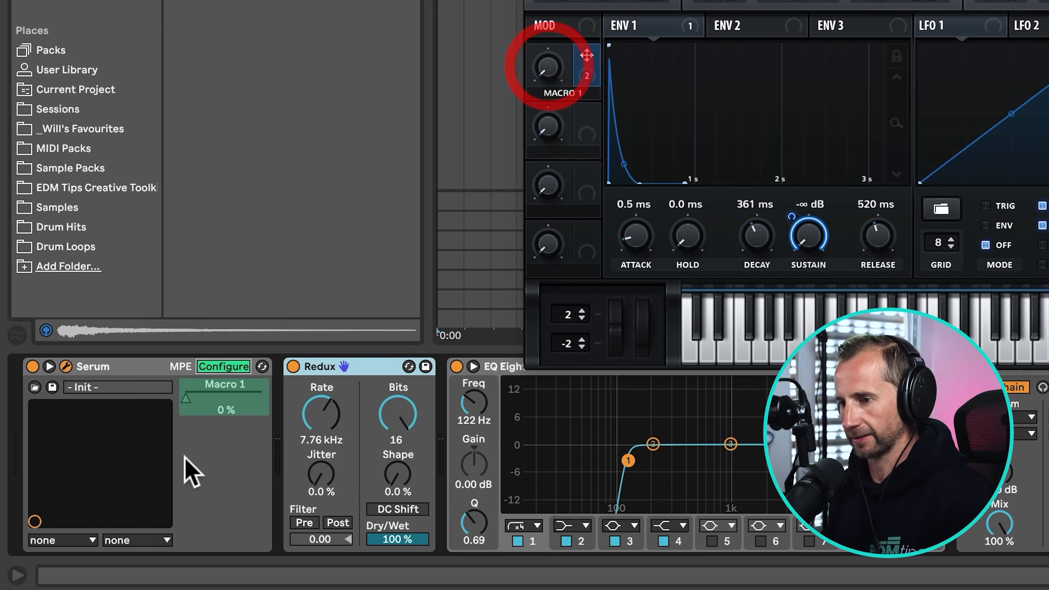
Step: Finish configuring Serum's parameters on the Synth Motif track and show Macro 1's automation in a new lane
{"action": "left_click", "coordinate": [223, 367]}
{"action": "right_click", "coordinate": [190, 406]}
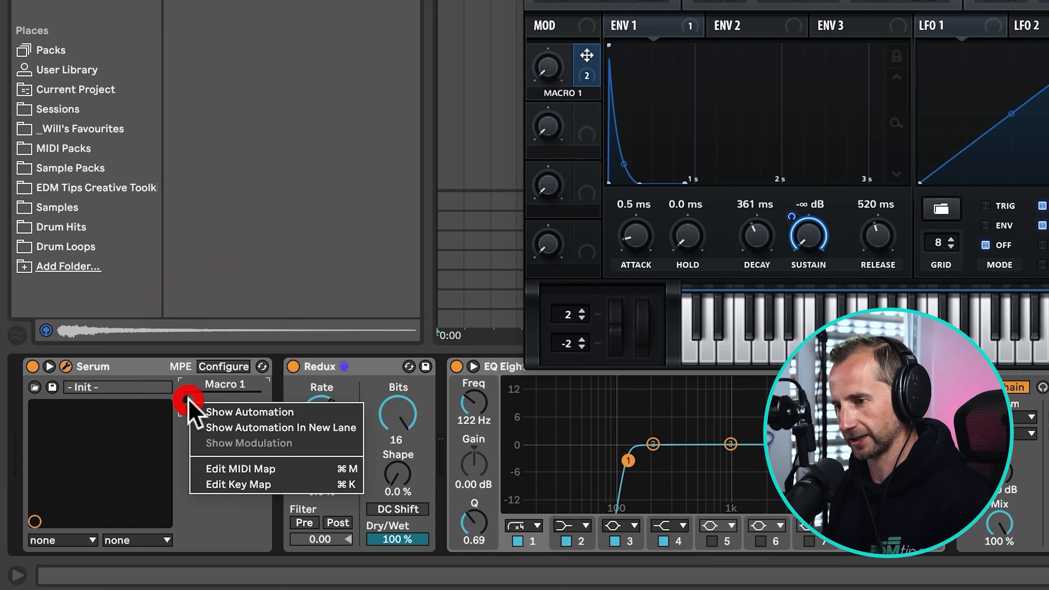
{"action": "left_click", "coordinate": [202, 428]}
Step: During playback from bar 1, shape Synth Motif's Macro 1 automation into a curve rising from 0 to maximum at bar 9, dropping back to 0
{"action": "left_click", "coordinate": [285, 68]}
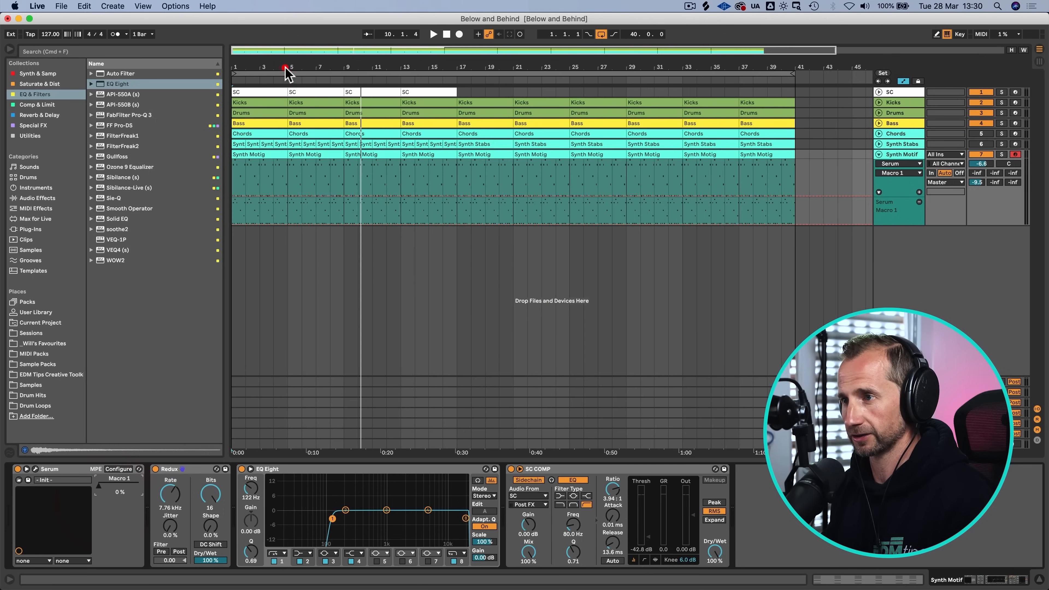
{"action": "left_click", "coordinate": [234, 222]}
{"action": "key", "text": "space"}
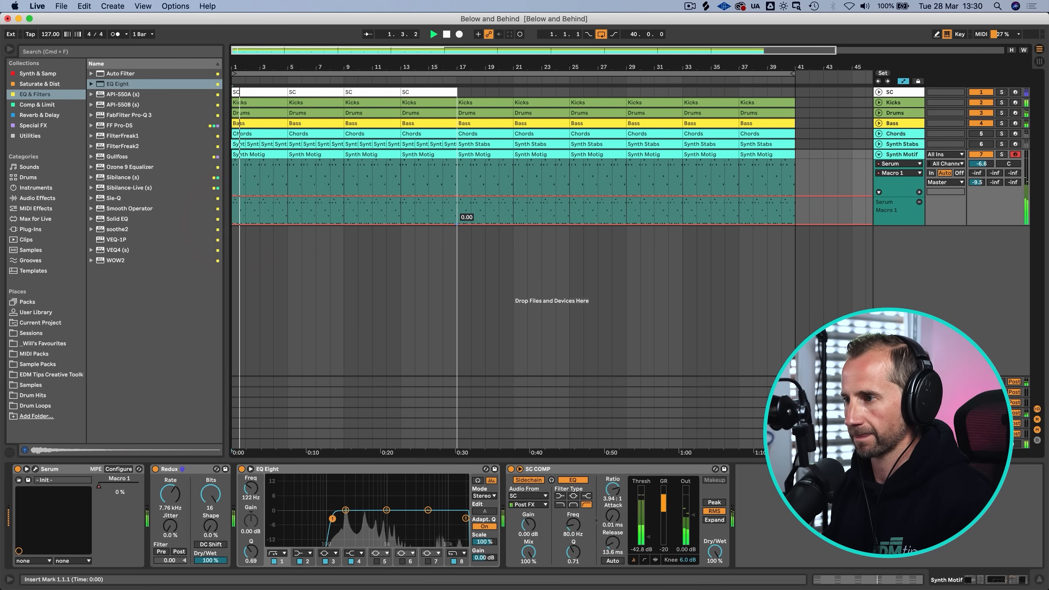
{"action": "left_click_drag", "start_coordinate": [455, 220], "coordinate": [344, 224]}
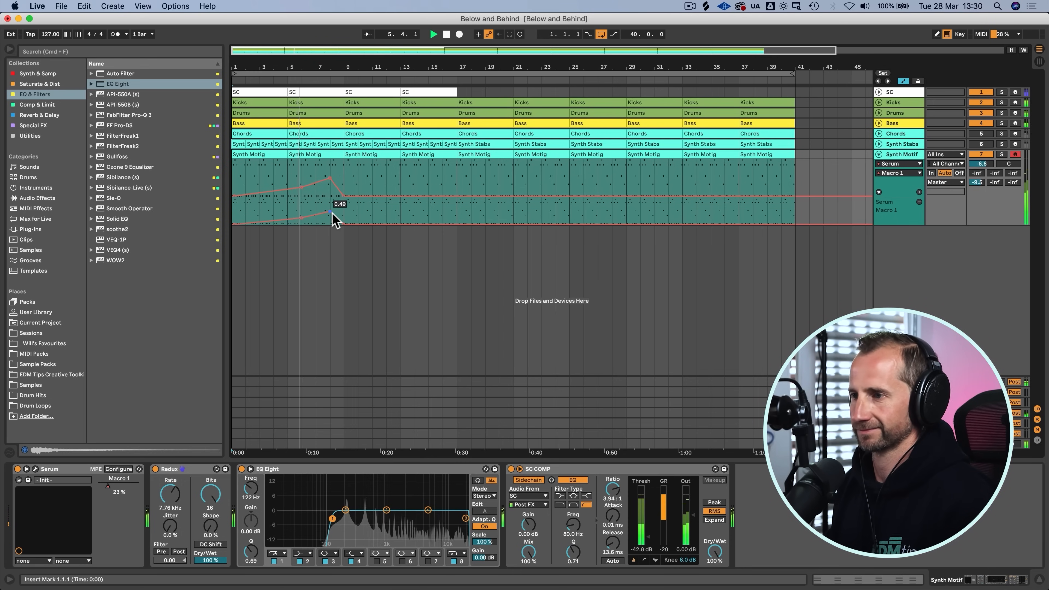
{"action": "left_click_drag", "start_coordinate": [330, 213], "coordinate": [343, 198]}
Step: Draw a second Macro 1 automation ramp on Synth Motif, rising from 0 at bar 9 to about 0.73 at bar 17
{"action": "scroll", "coordinate": [344, 201], "scroll_direction": "up", "scroll_amount": 3}
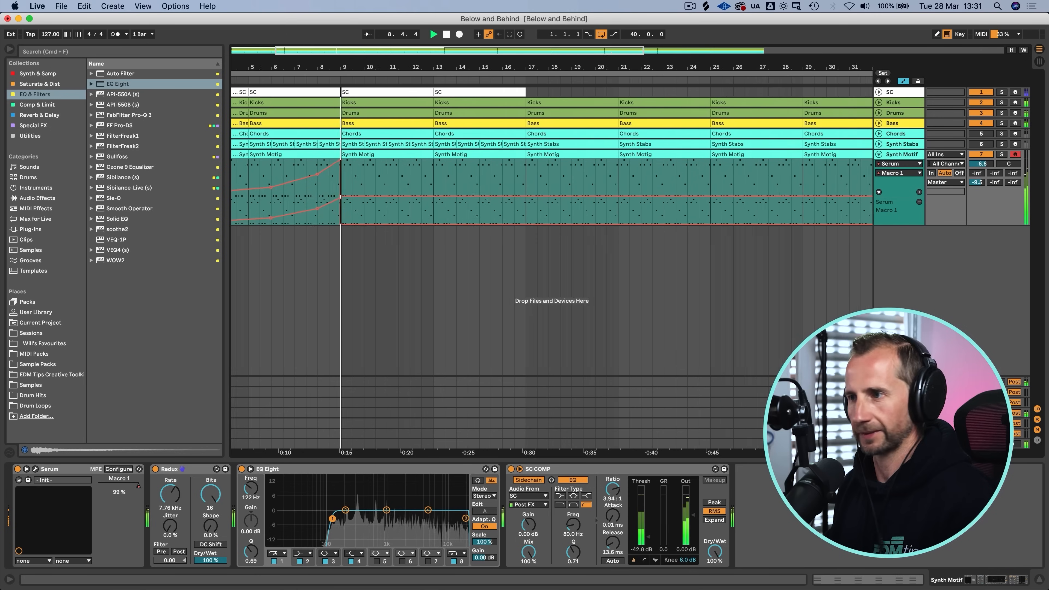
{"action": "left_click_drag", "start_coordinate": [467, 225], "coordinate": [538, 207]}
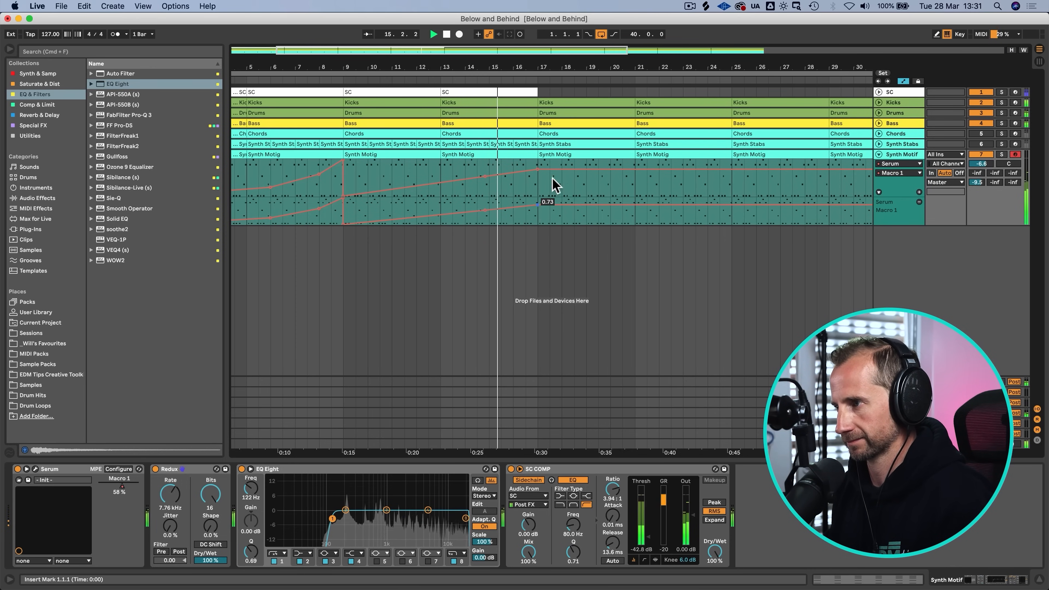
{"action": "left_click_drag", "start_coordinate": [625, 62], "coordinate": [440, 39]}
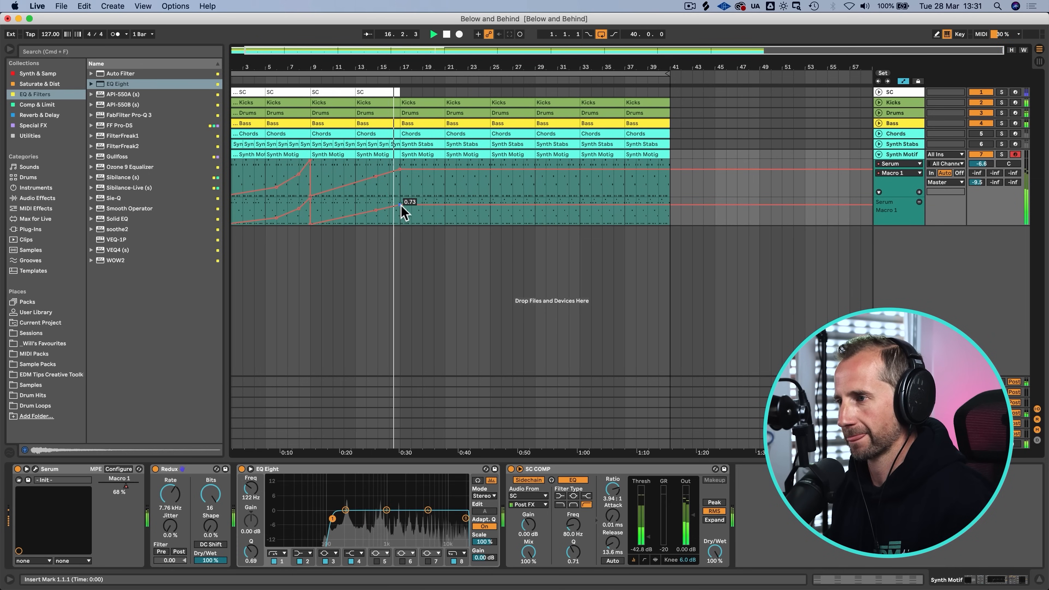
Step: Delete the Kicks and Bass clips between bars 17 and 25
{"action": "left_click", "coordinate": [409, 102]}
{"action": "key", "text": "BackSpace"}
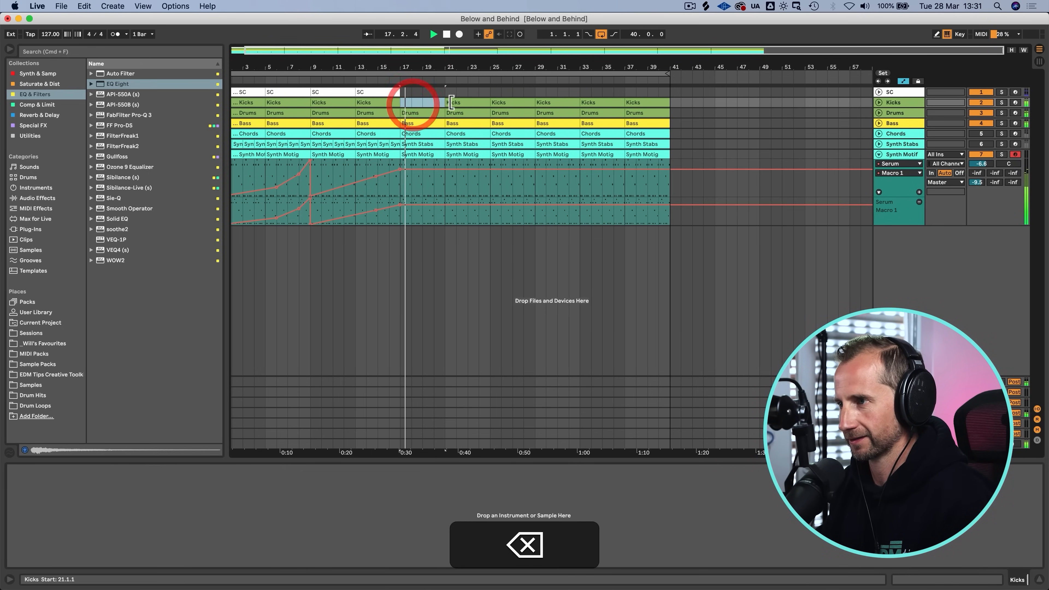
{"action": "left_click", "coordinate": [452, 102]}
{"action": "key", "text": "BackSpace"}
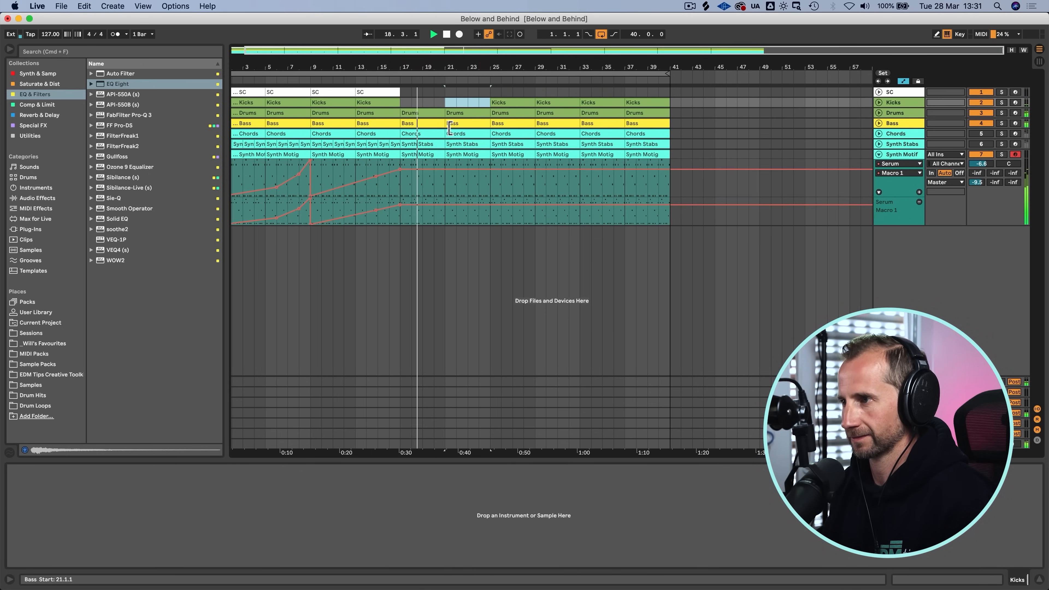
{"action": "left_click", "coordinate": [442, 123]}
{"action": "key", "text": "BackSpace"}
{"action": "left_click", "coordinate": [454, 123]}
{"action": "key", "text": "BackSpace"}
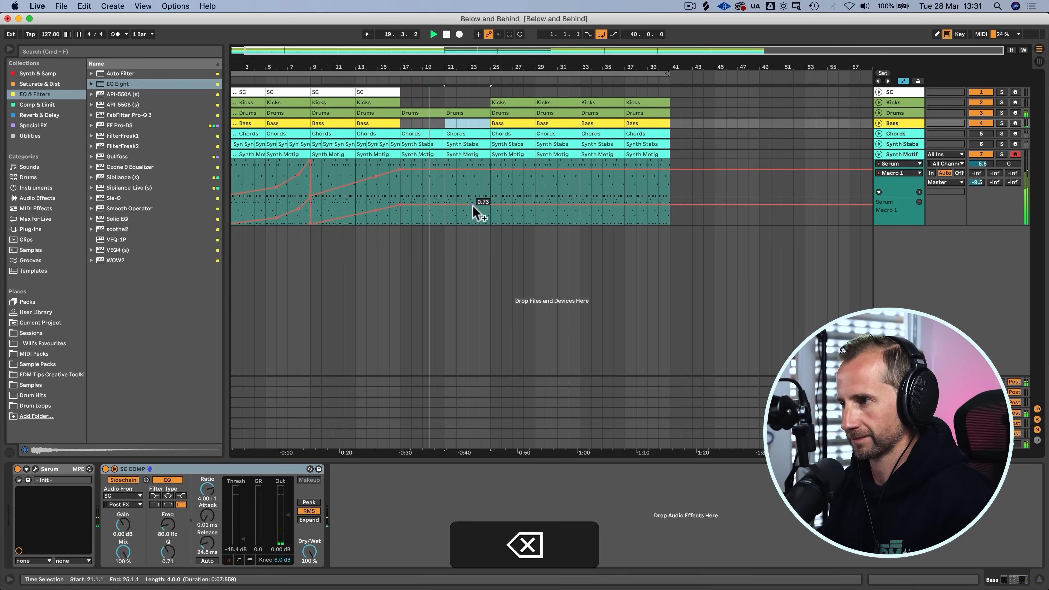
Step: Ramp Synth Motif's Macro 1 automation down from bar 17 to about 0.16 at bar 25, and stop playback
{"action": "left_click_drag", "start_coordinate": [476, 205], "coordinate": [490, 217]}
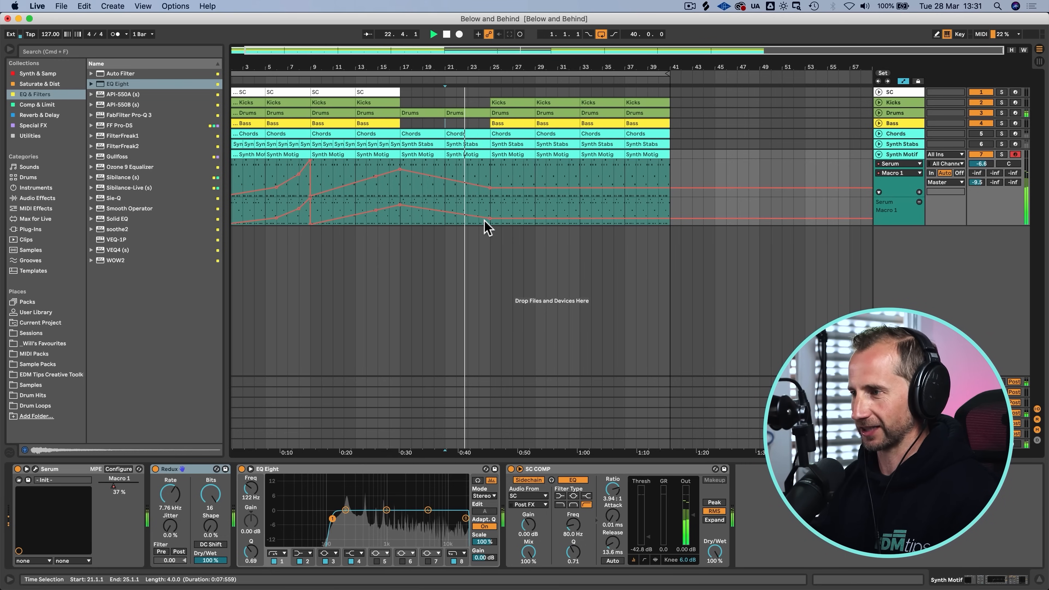
{"action": "left_click_drag", "start_coordinate": [491, 218], "coordinate": [491, 219]}
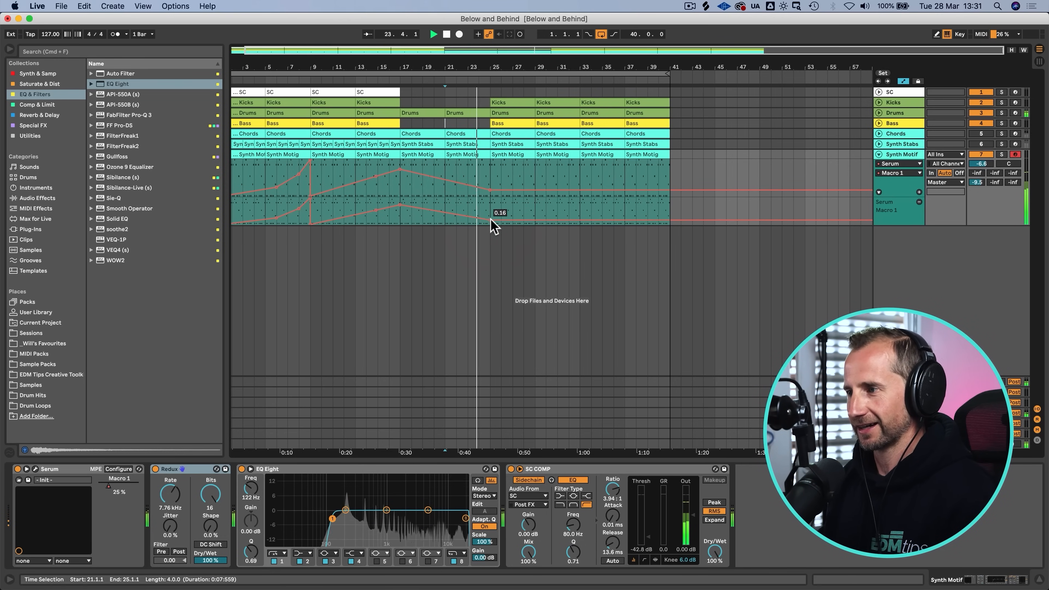
{"action": "key", "text": "space"}
Step: Delete all Kicks, Drums and Bass clips from bar 25 to bar 41 and save the set
{"action": "left_click", "coordinate": [503, 124]}
{"action": "key", "text": "BackSpace"}
{"action": "left_click", "coordinate": [503, 113]}
{"action": "key", "text": "BackSpace"}
{"action": "left_click", "coordinate": [503, 104]}
{"action": "key", "text": "BackSpace"}
{"action": "left_click_drag", "start_coordinate": [504, 104], "coordinate": [668, 117]}
{"action": "key", "text": "BackSpace"}
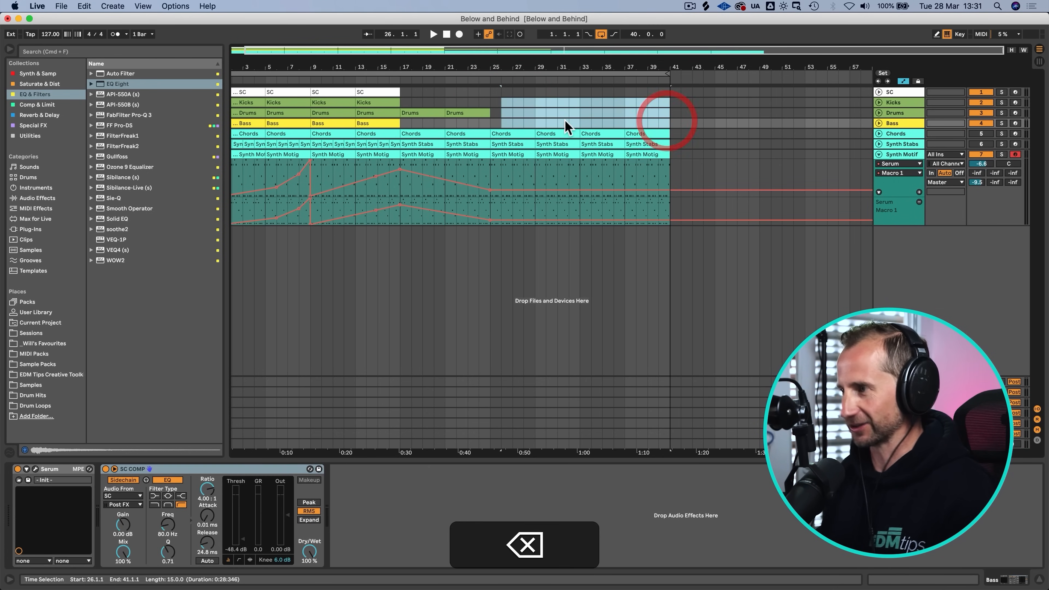
{"action": "key", "text": "super+s"}
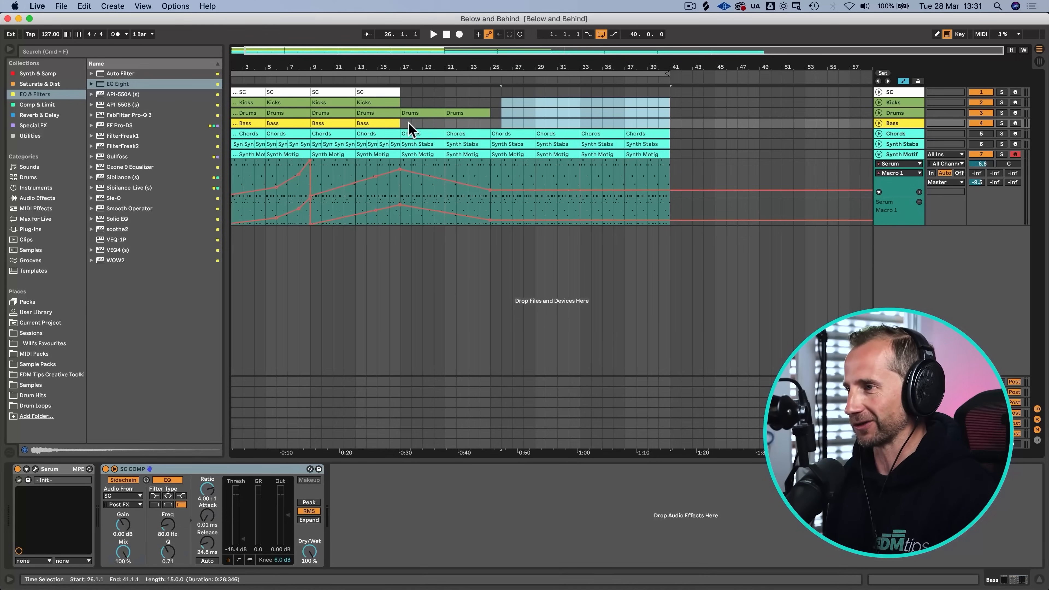
Step: Fold the Synth Motif track, then solo and unfold the Synth Stabs track
{"action": "left_click", "coordinate": [409, 124]}
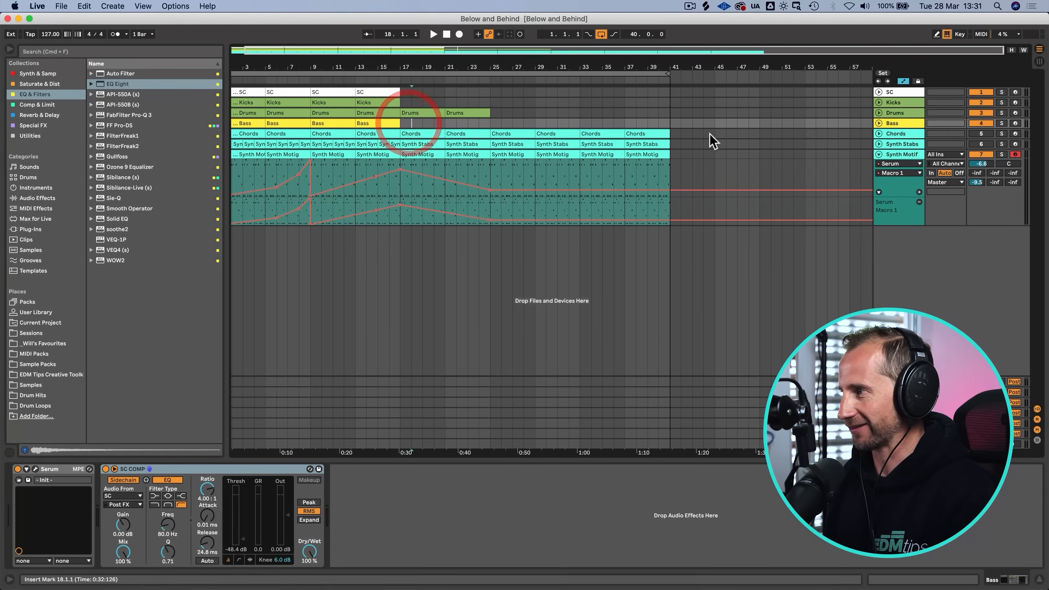
{"action": "left_click", "coordinate": [879, 155]}
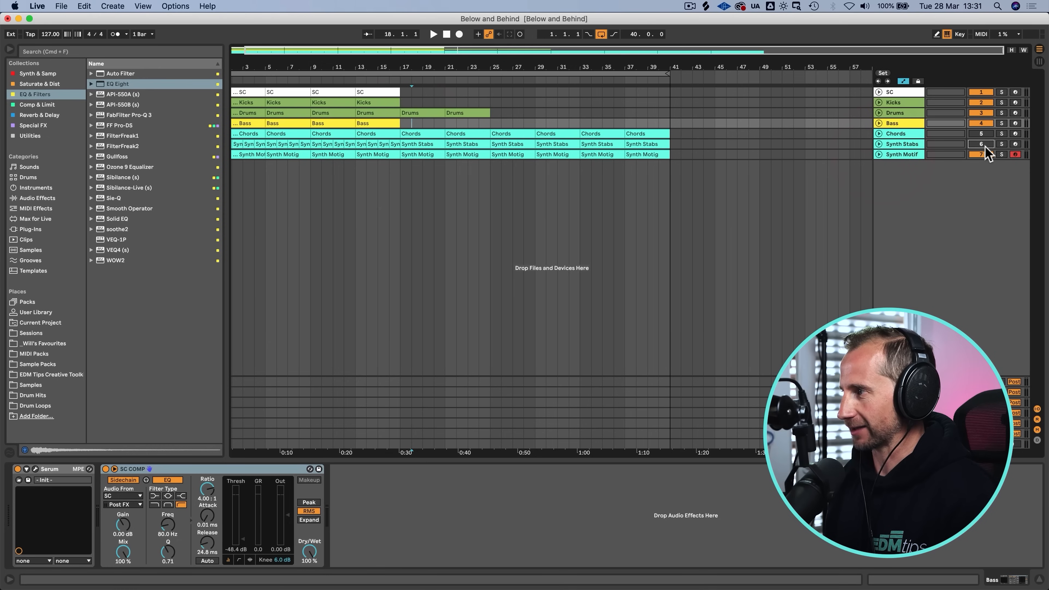
{"action": "left_click", "coordinate": [879, 144]}
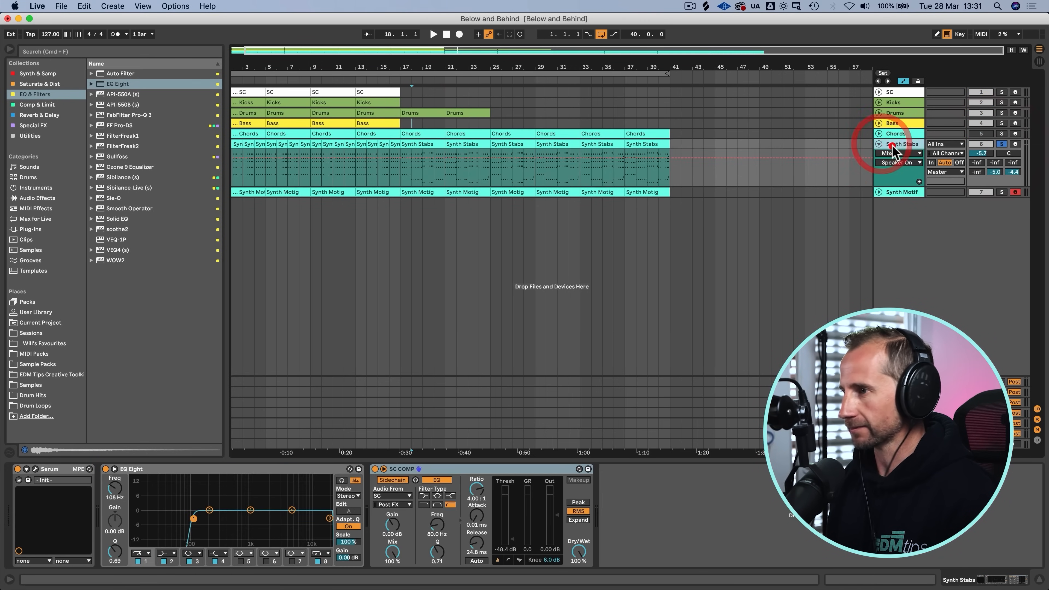
Step: Add Macro 1 to Serum's configured parameters on Synth Stabs and show its automation in a new lane
{"action": "left_click", "coordinate": [26, 469]}
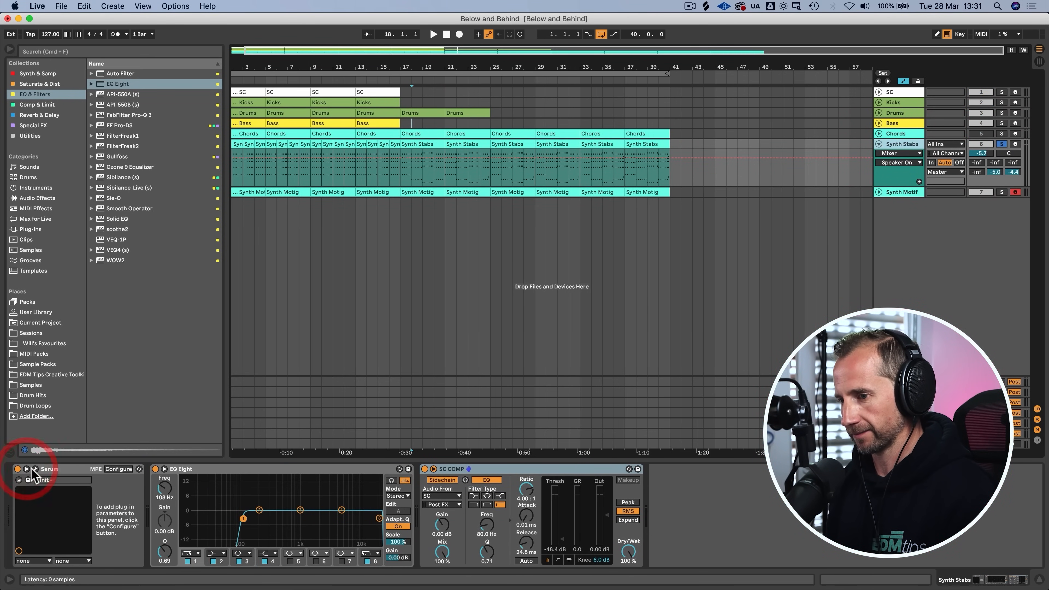
{"action": "left_click", "coordinate": [118, 470]}
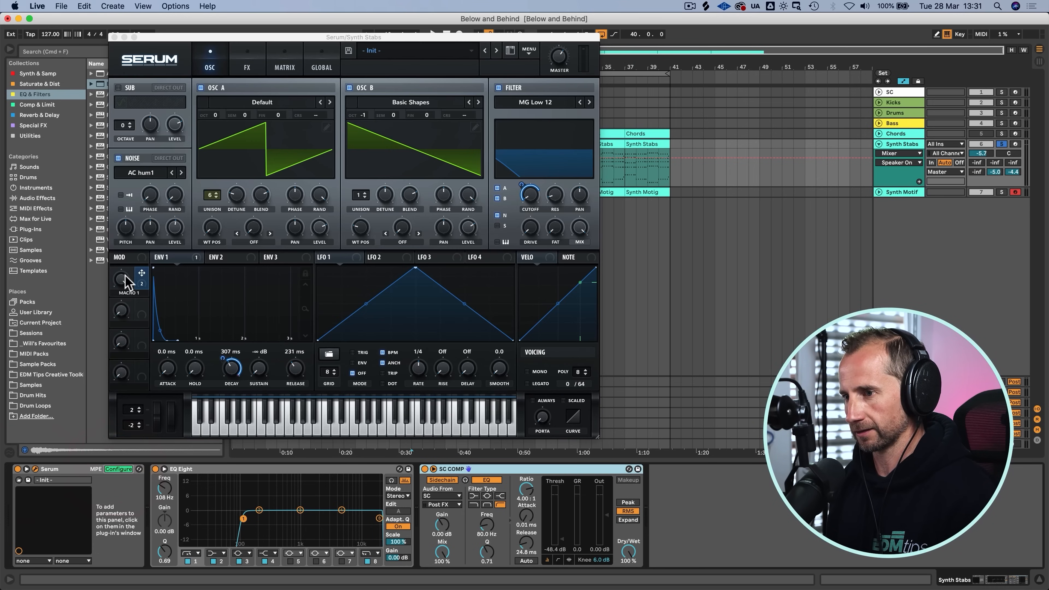
{"action": "left_click", "coordinate": [124, 278]}
{"action": "left_click", "coordinate": [115, 37]}
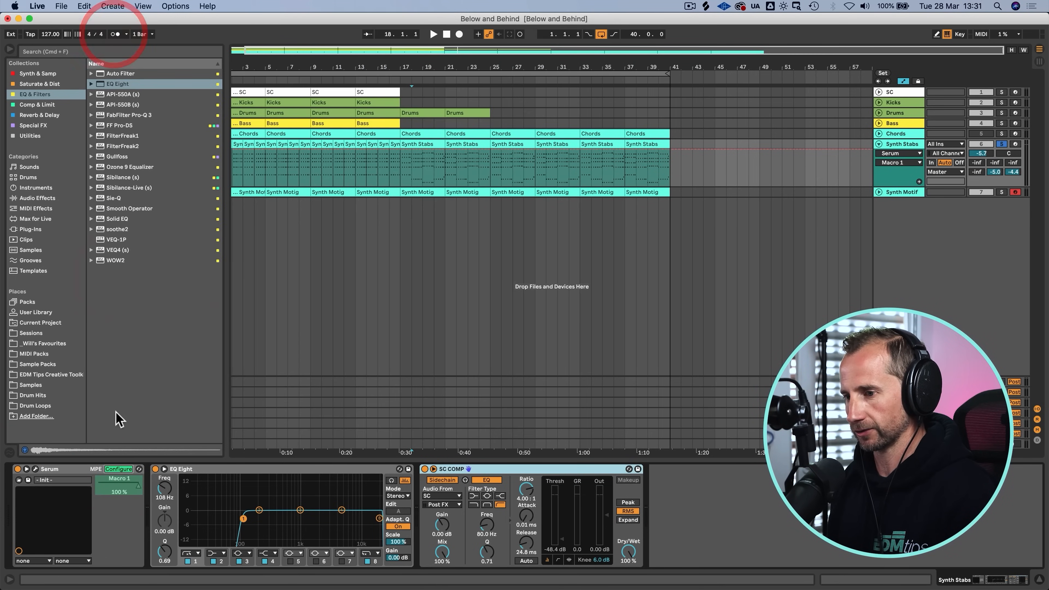
{"action": "right_click", "coordinate": [140, 492]}
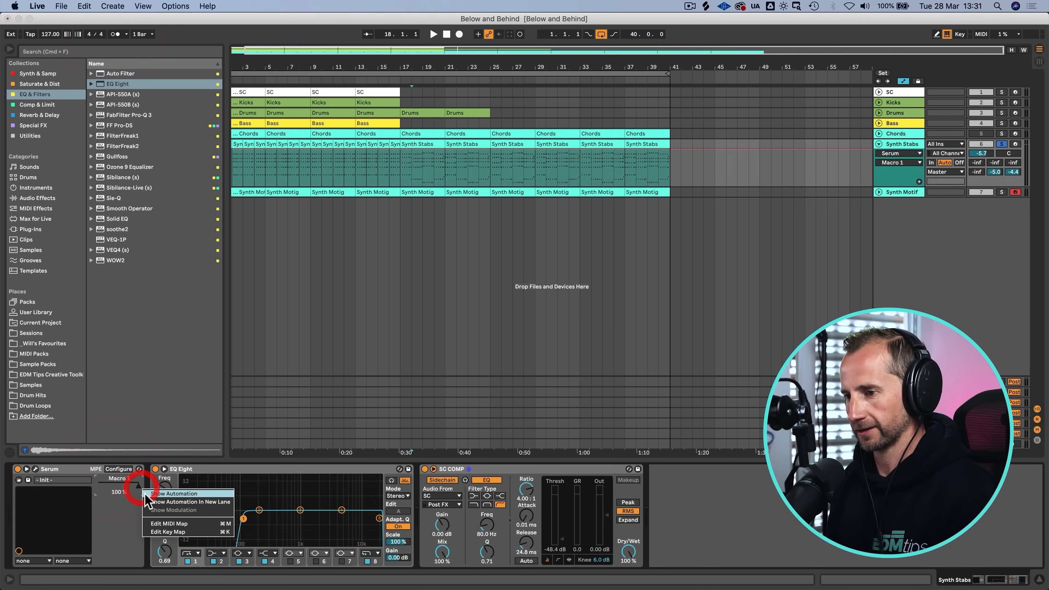
{"action": "left_click", "coordinate": [146, 512]}
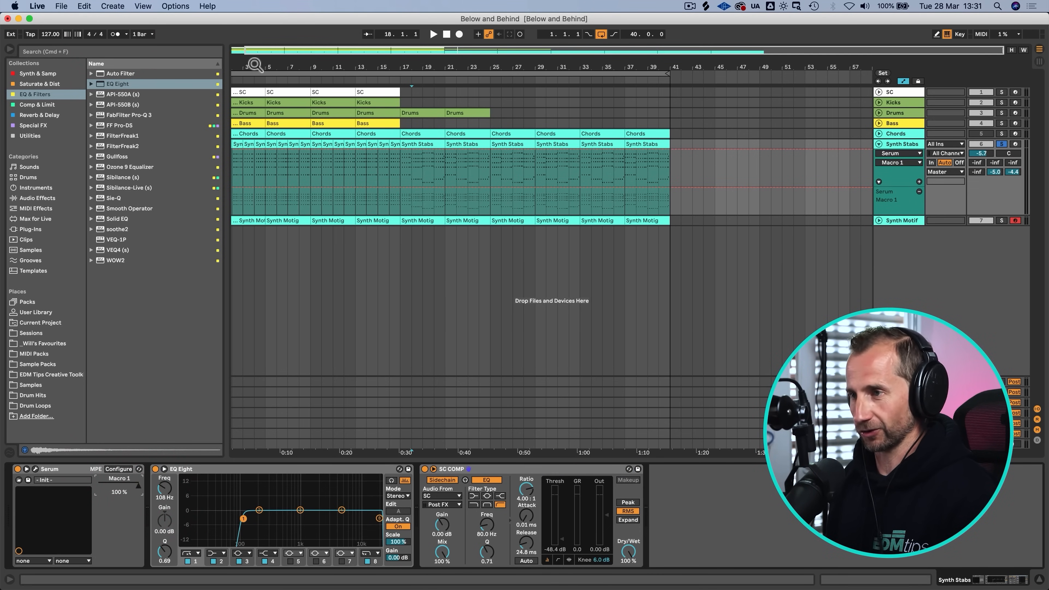
Step: Draw a Macro 1 automation ramp on Synth Stabs, rising from 0 at bar 1 to maximum at bar 17
{"action": "left_click_drag", "start_coordinate": [254, 65], "coordinate": [254, 89]}
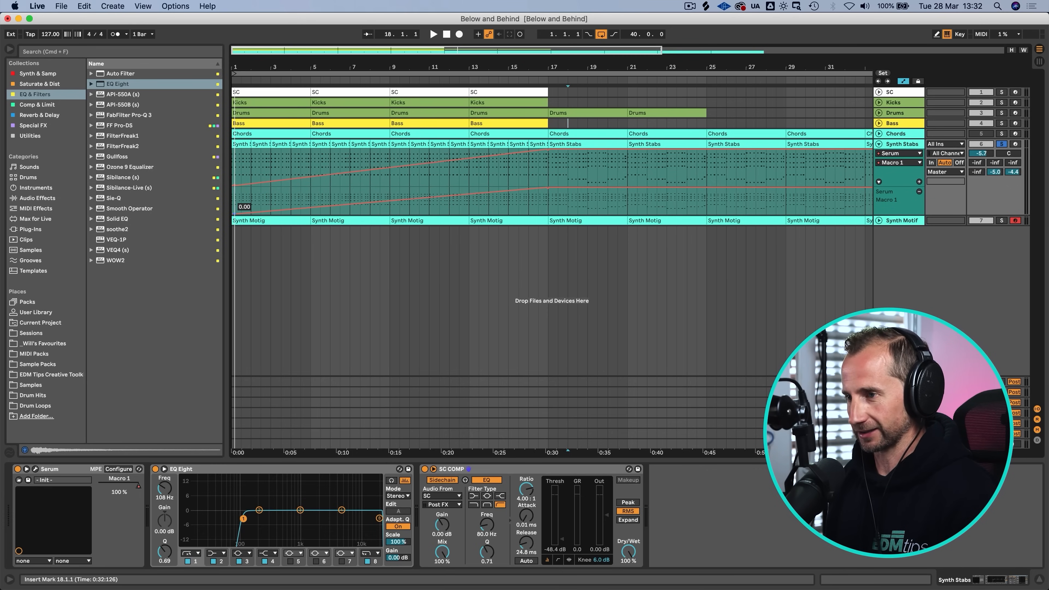
{"action": "left_click_drag", "start_coordinate": [237, 67], "coordinate": [237, 70]}
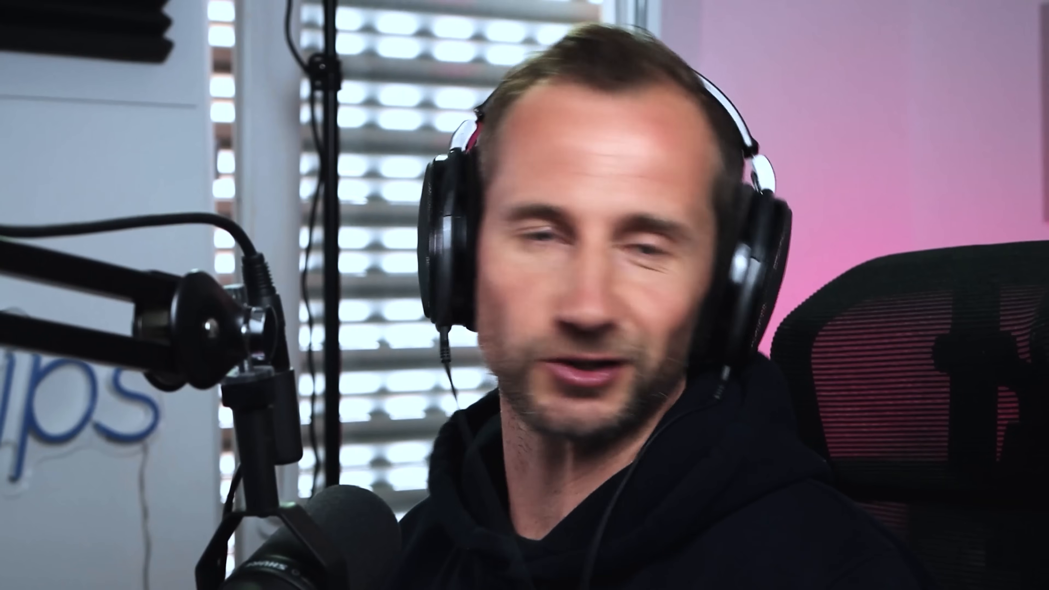
{"action": "left_click", "coordinate": [232, 222]}
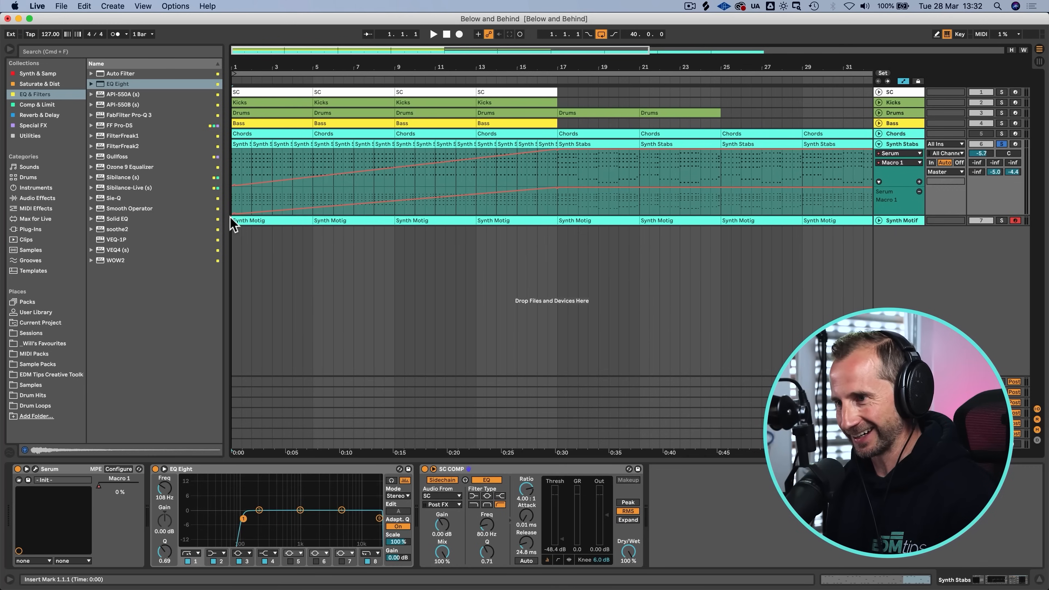
{"action": "left_click", "coordinate": [232, 219]}
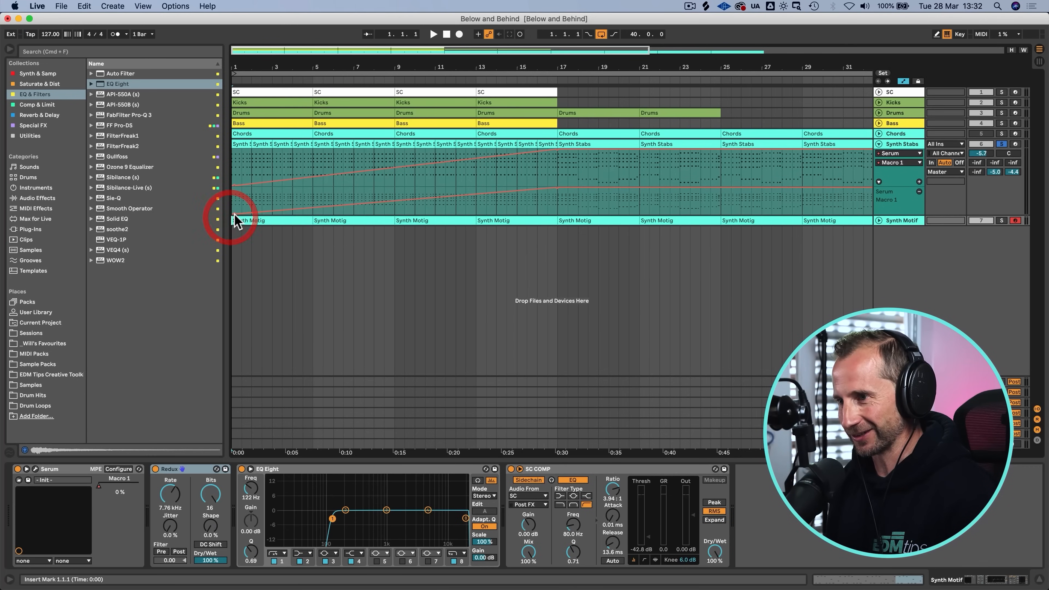
{"action": "left_click_drag", "start_coordinate": [235, 212], "coordinate": [234, 211]}
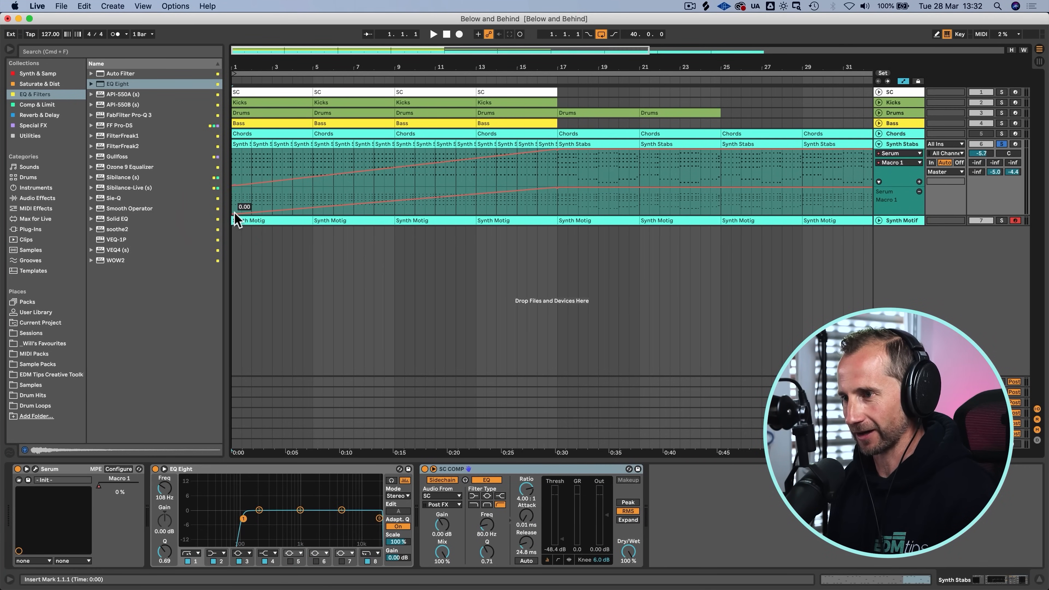
Step: During playback, bend the Synth Stabs Macro 1 ramp downward with points at about 0.15 at bar 9 and 0.66 near bar 15
{"action": "key", "text": "space"}
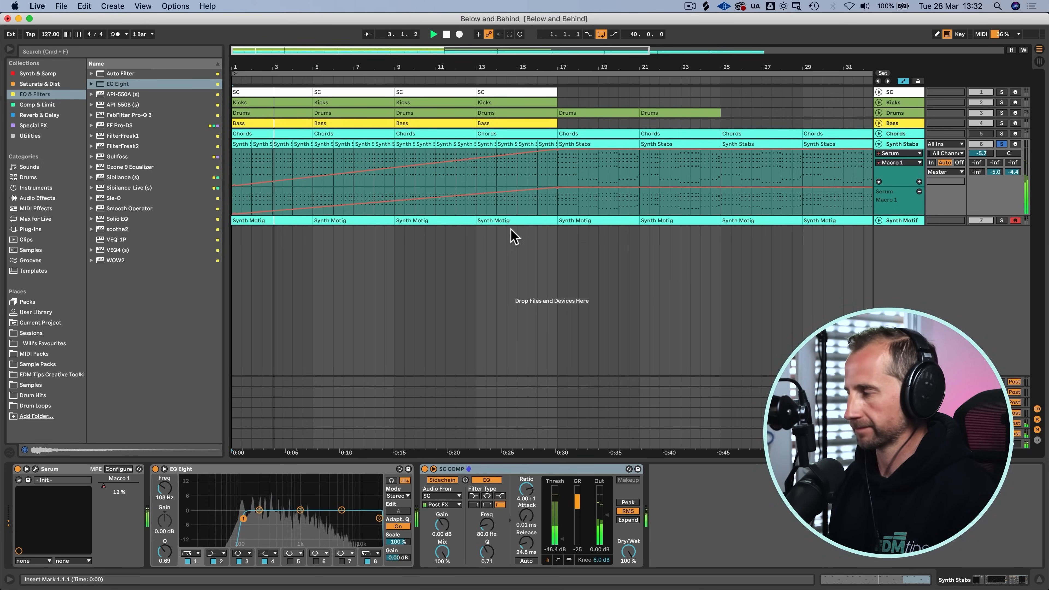
{"action": "left_click_drag", "start_coordinate": [388, 201], "coordinate": [395, 210]}
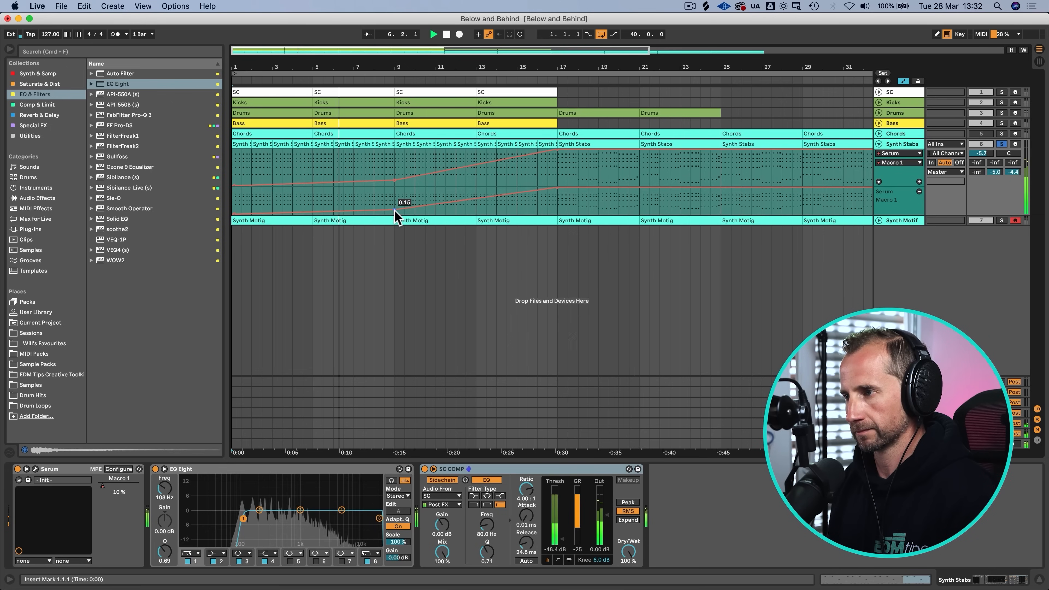
{"action": "left_click_drag", "start_coordinate": [526, 189], "coordinate": [527, 196]}
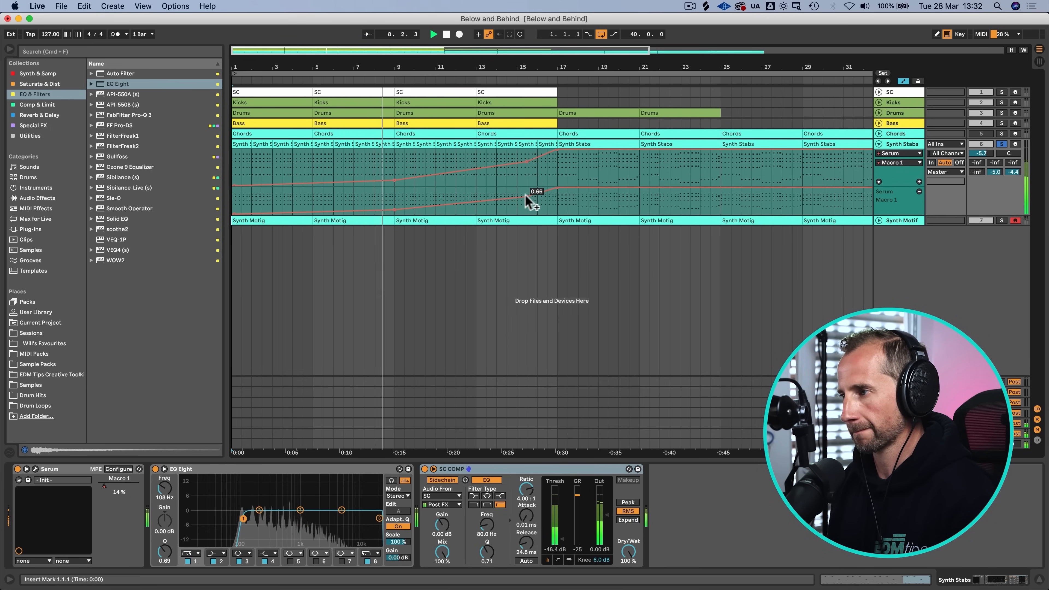
Step: Lower band 2 of the Synth Stabs EQ Eight to about -6.32 dB at 198 Hz
{"action": "left_click_drag", "start_coordinate": [575, 66], "coordinate": [575, 50]}
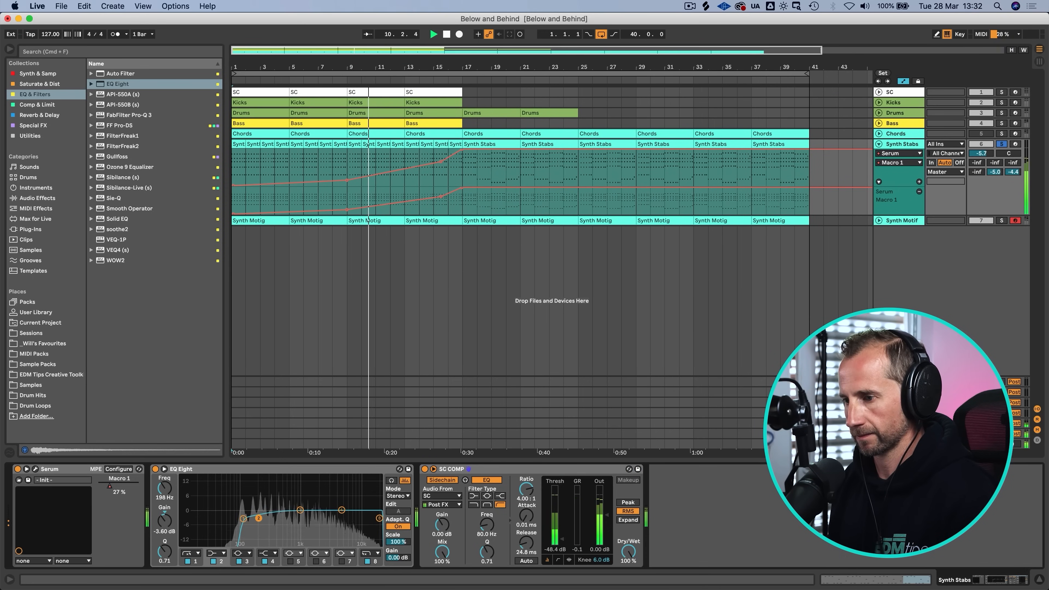
{"action": "left_click_drag", "start_coordinate": [259, 510], "coordinate": [258, 524]}
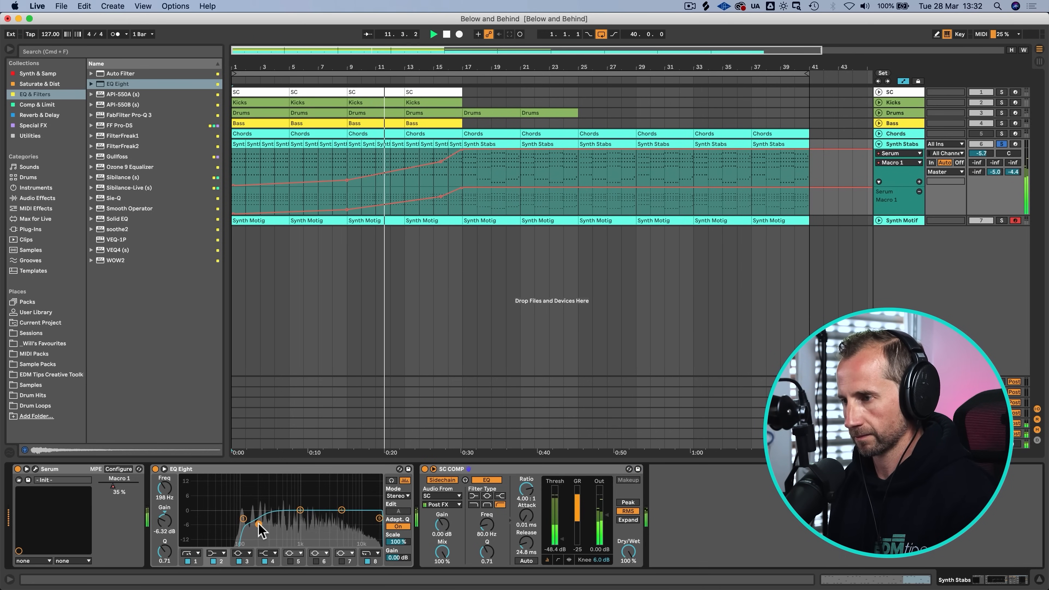
Step: Lower the Synth Stabs Macro 1 peak at bar 17 slightly, ramp it down to 0 at bar 25, and stop playback
{"action": "left_click_drag", "start_coordinate": [426, 164], "coordinate": [564, 166]}
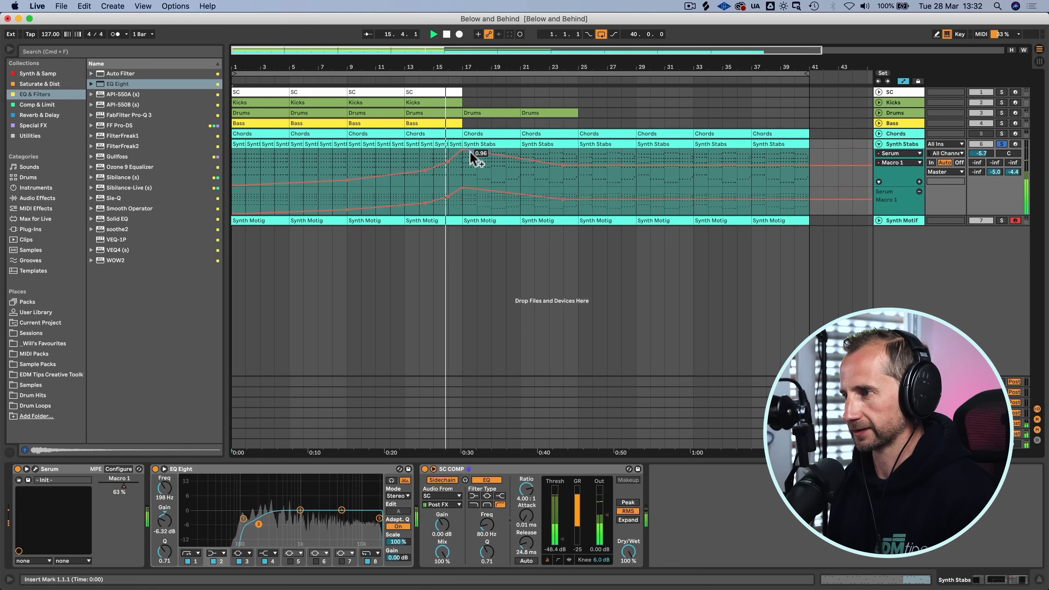
{"action": "left_click_drag", "start_coordinate": [463, 150], "coordinate": [462, 157]}
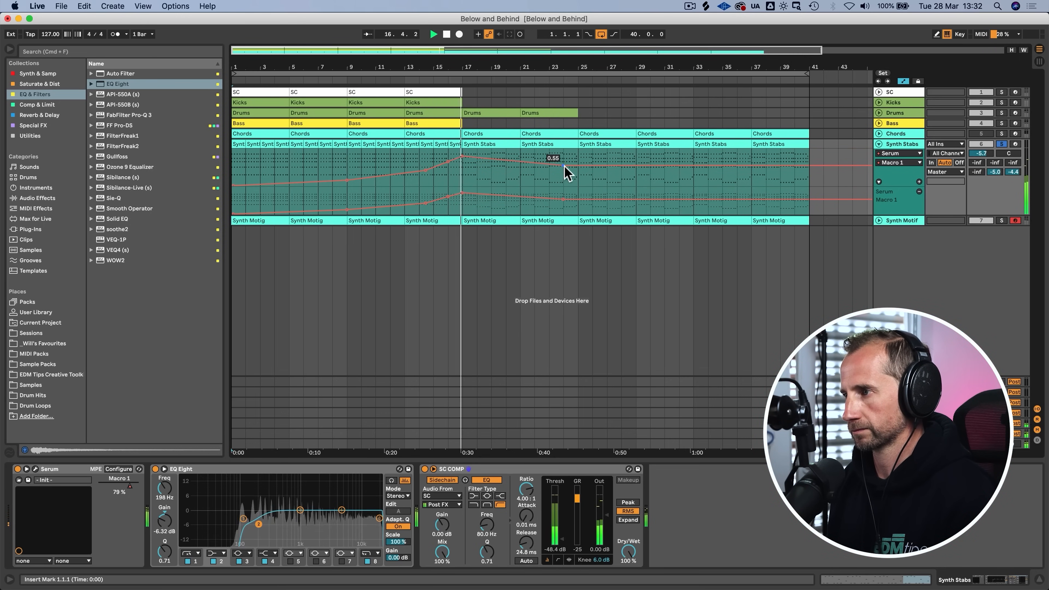
{"action": "left_click_drag", "start_coordinate": [564, 166], "coordinate": [578, 185]}
{"action": "key", "text": "space"}
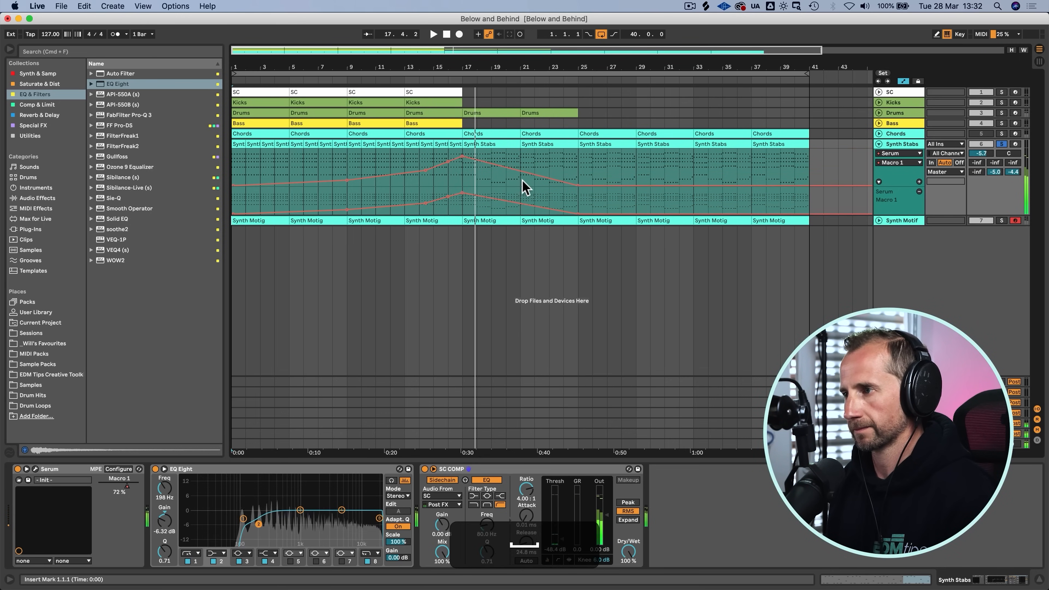
Step: Hide the automation, unsolo and collapse the Synth Stabs track, and play the full arrangement from bar 1
{"action": "key", "text": "a"}
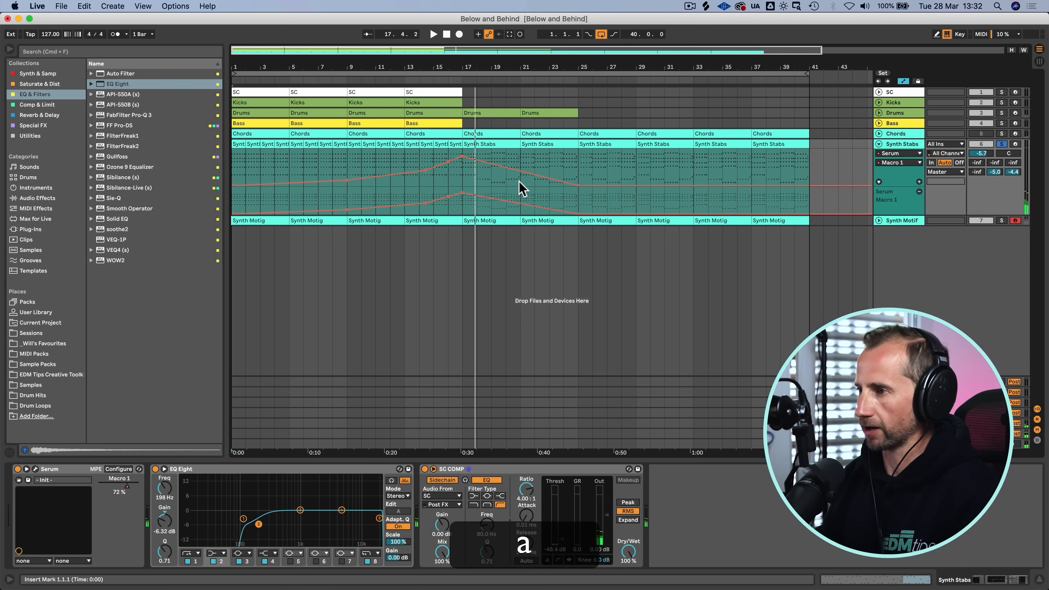
{"action": "left_click", "coordinate": [452, 144]}
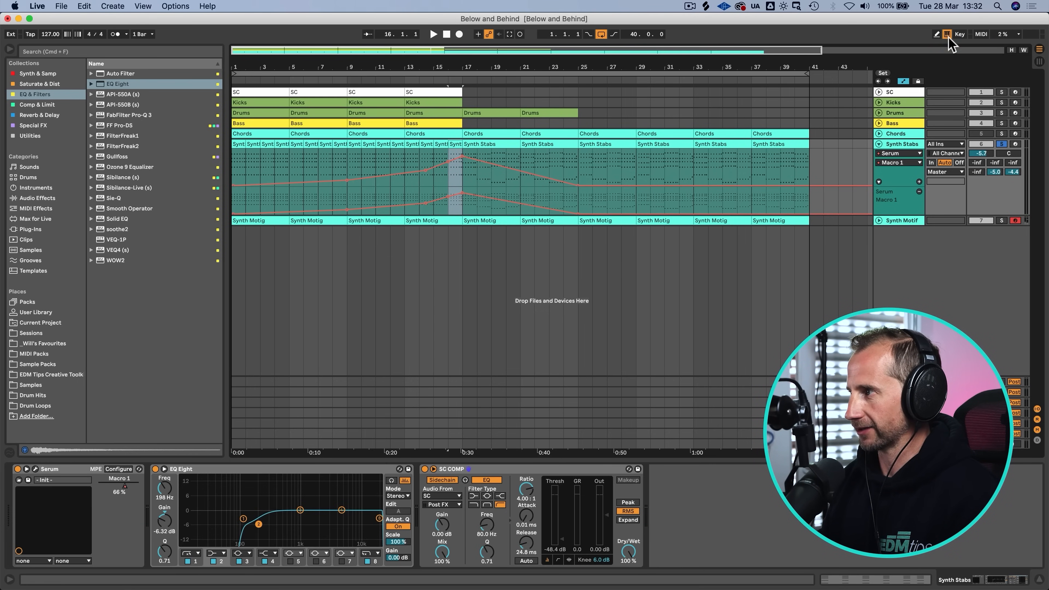
{"action": "key", "text": "a"}
{"action": "left_click", "coordinate": [452, 145]}
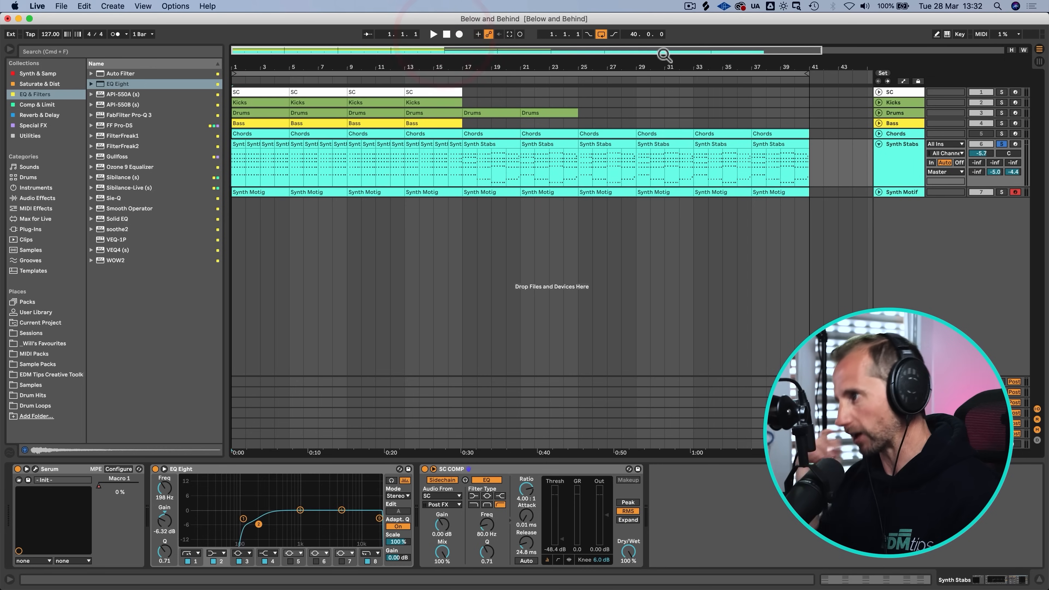
{"action": "left_click", "coordinate": [1002, 144]}
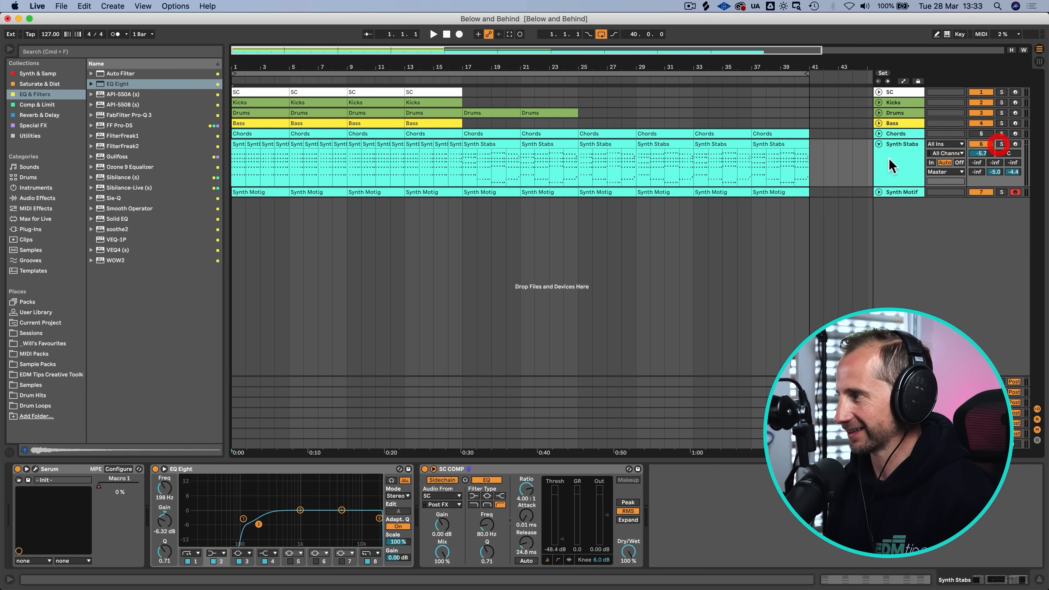
{"action": "left_click", "coordinate": [879, 144]}
{"action": "key", "text": "space"}
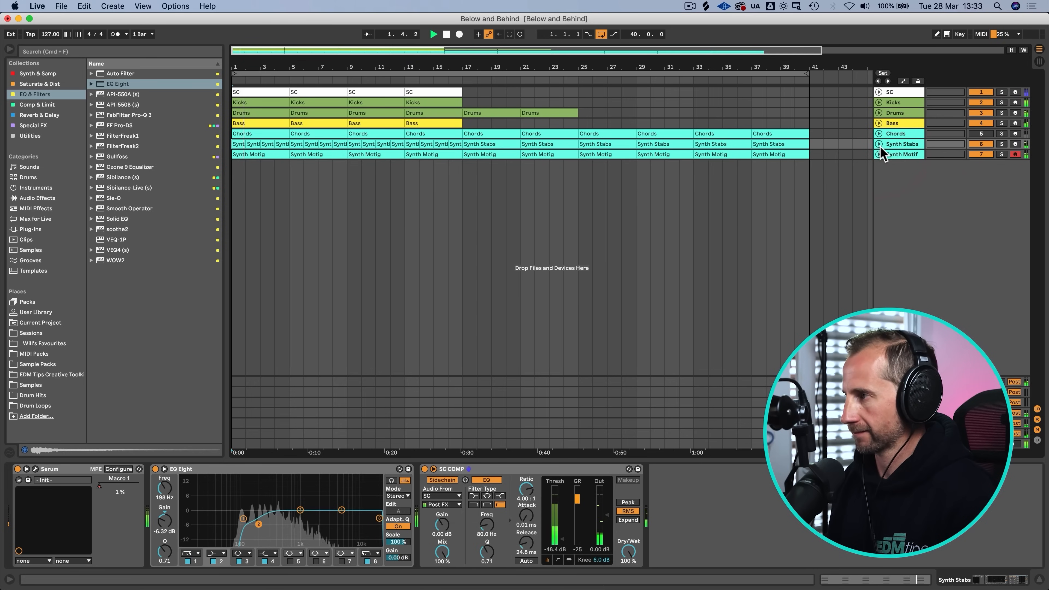
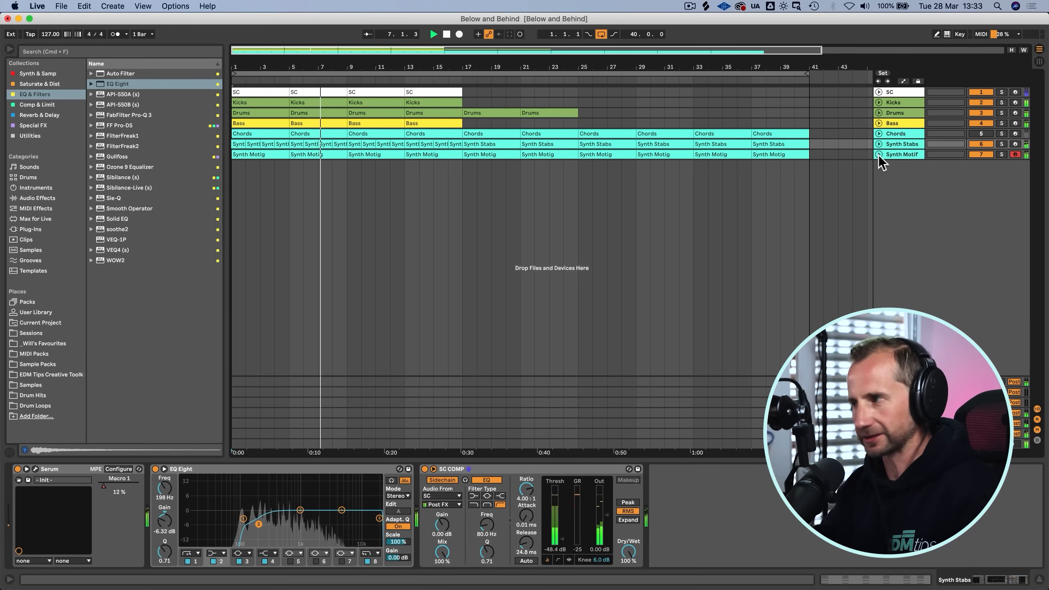
Step: Raise the Drums rack chain volumes to -10.6 dB for VEH1 Tom - 05 and -10.2 dB for 909 Open Hat
{"action": "left_click", "coordinate": [908, 114]}
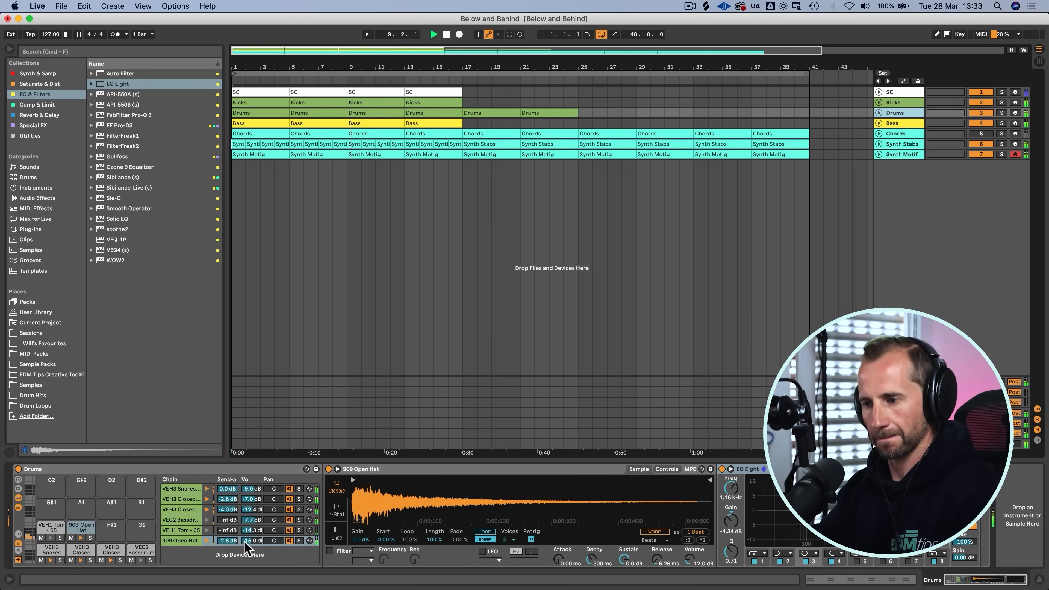
{"action": "left_click_drag", "start_coordinate": [244, 543], "coordinate": [244, 537]}
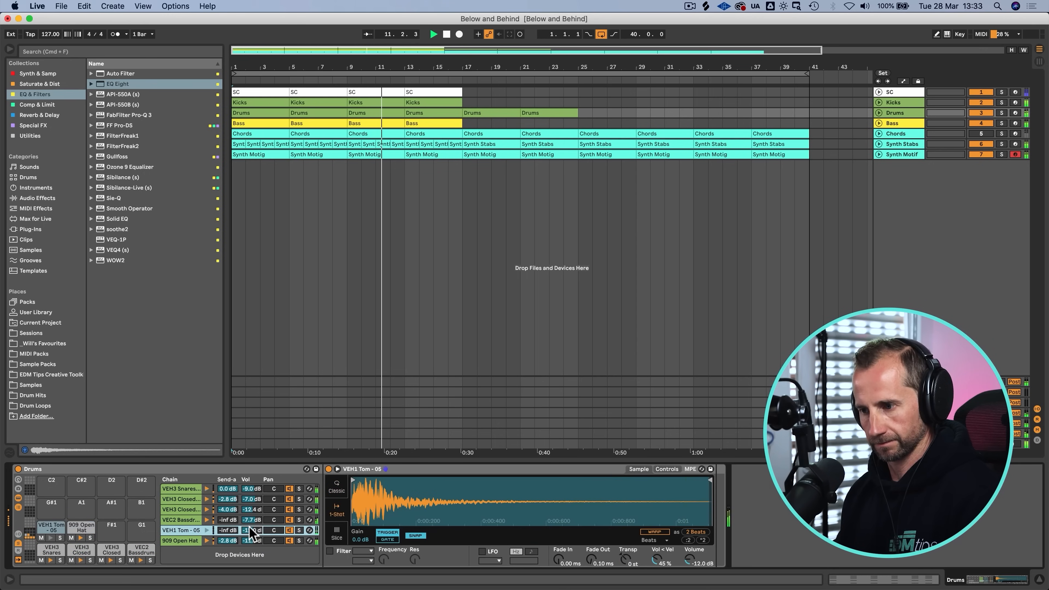
{"action": "left_click_drag", "start_coordinate": [250, 527], "coordinate": [247, 538]}
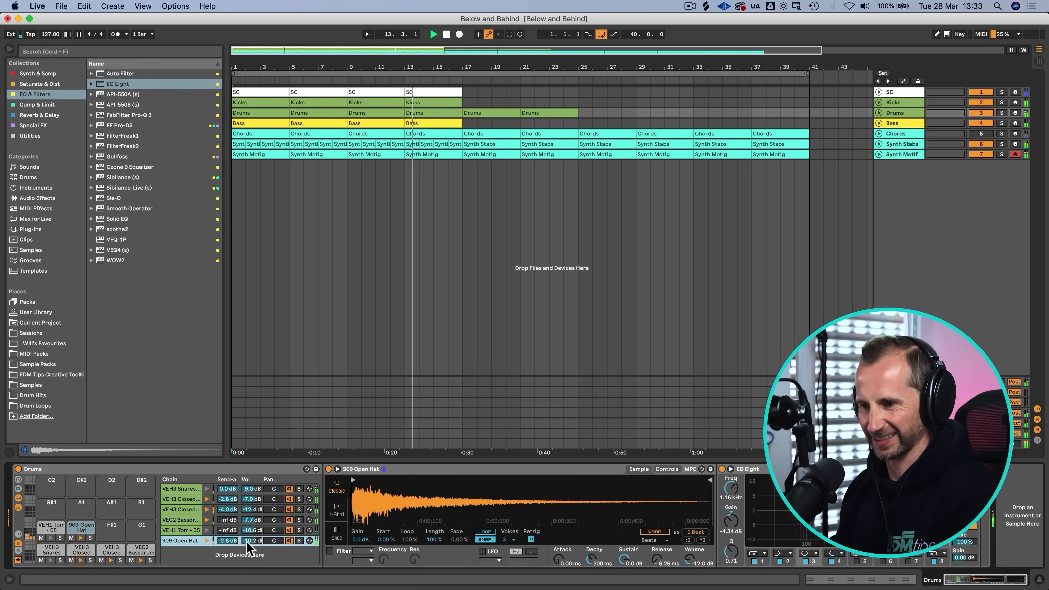
Step: Delete the two Drums clips spanning bars 17 to 25 and stop playback
{"action": "key", "text": "shift+Tab"}
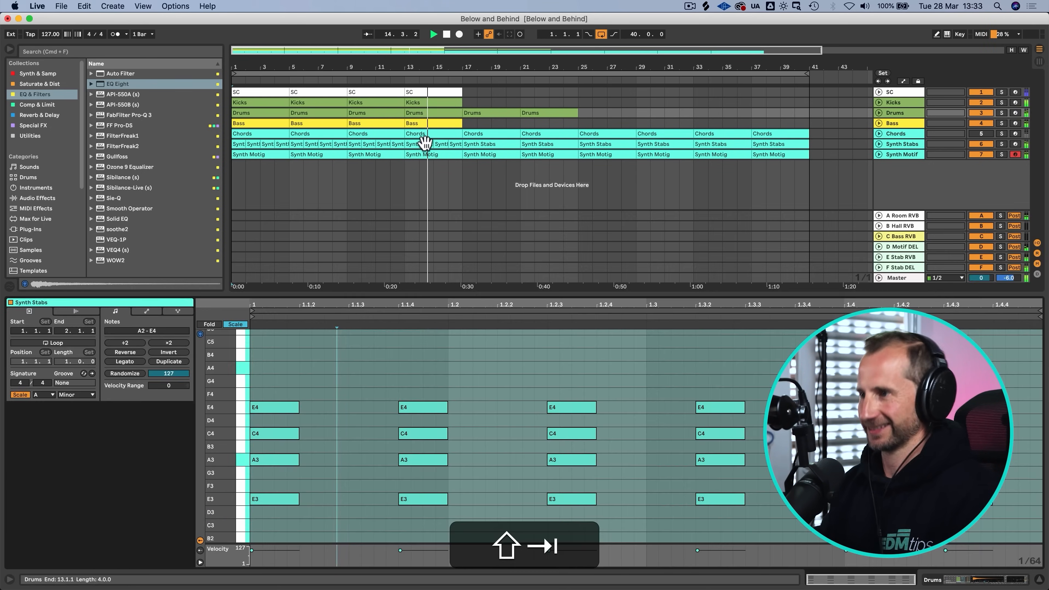
{"action": "key", "text": "Tab"}
{"action": "key", "text": "Tab"}
{"action": "left_click", "coordinate": [484, 120]}
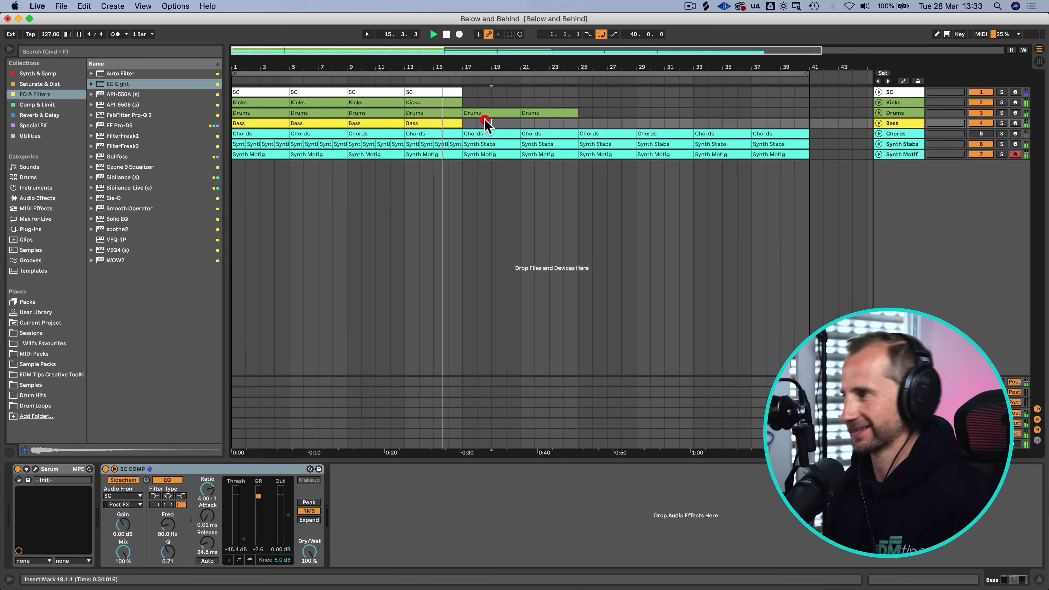
{"action": "left_click", "coordinate": [481, 112]}
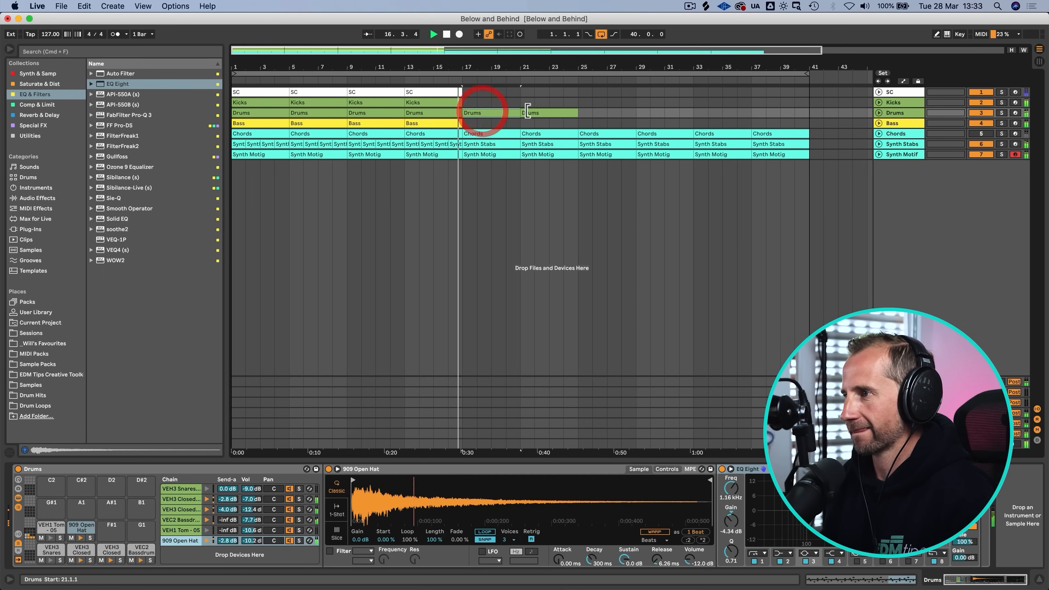
{"action": "key", "text": "BackSpace"}
{"action": "left_click", "coordinate": [530, 112]}
{"action": "key", "text": "BackSpace"}
{"action": "key", "text": "space"}
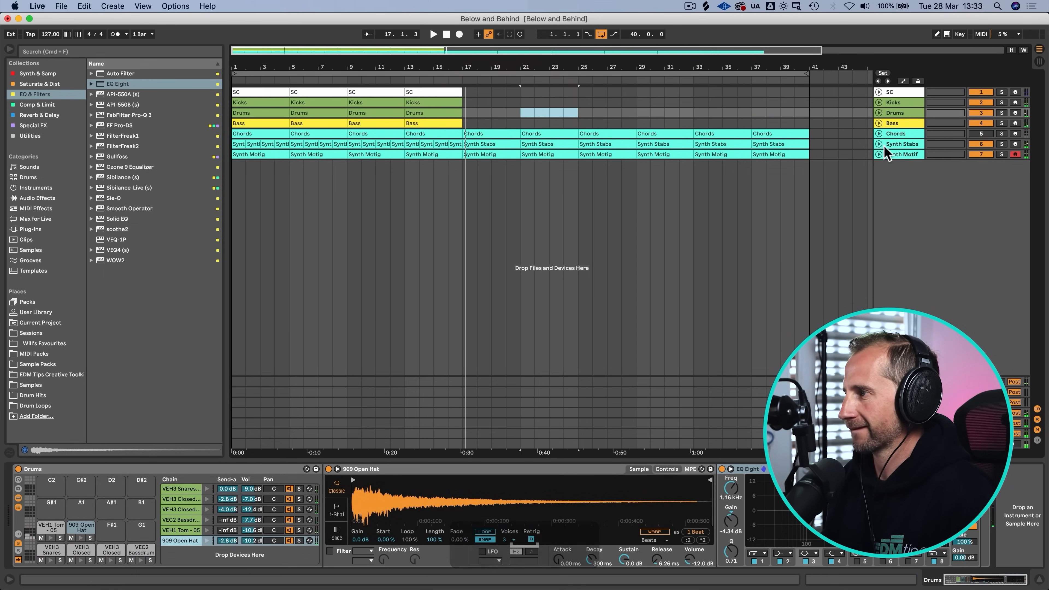
Step: Expand the Synth Stabs track and duplicate its one-bar clip at bar 16 repeatedly to fill up to bar 25
{"action": "left_click", "coordinate": [880, 143]}
{"action": "left_click", "coordinate": [454, 144]}
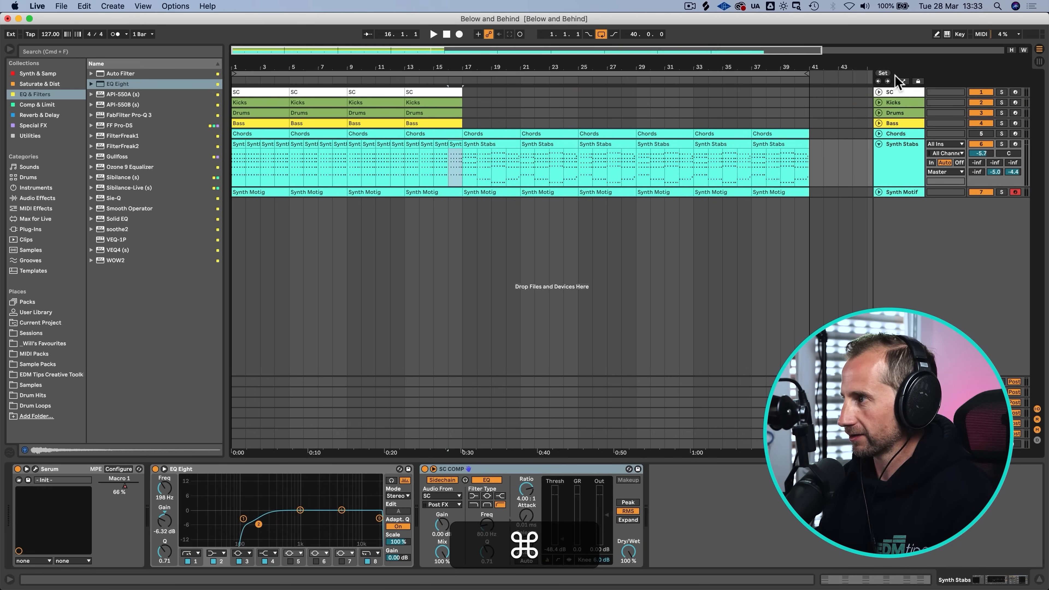
{"action": "left_click", "coordinate": [449, 144]}
{"action": "key", "text": "super+d"}
{"action": "key", "text": "super+d"}
{"action": "key", "text": "super+d"}
{"action": "key", "text": "super+d"}
{"action": "key", "text": "super+d"}
{"action": "key", "text": "super+d"}
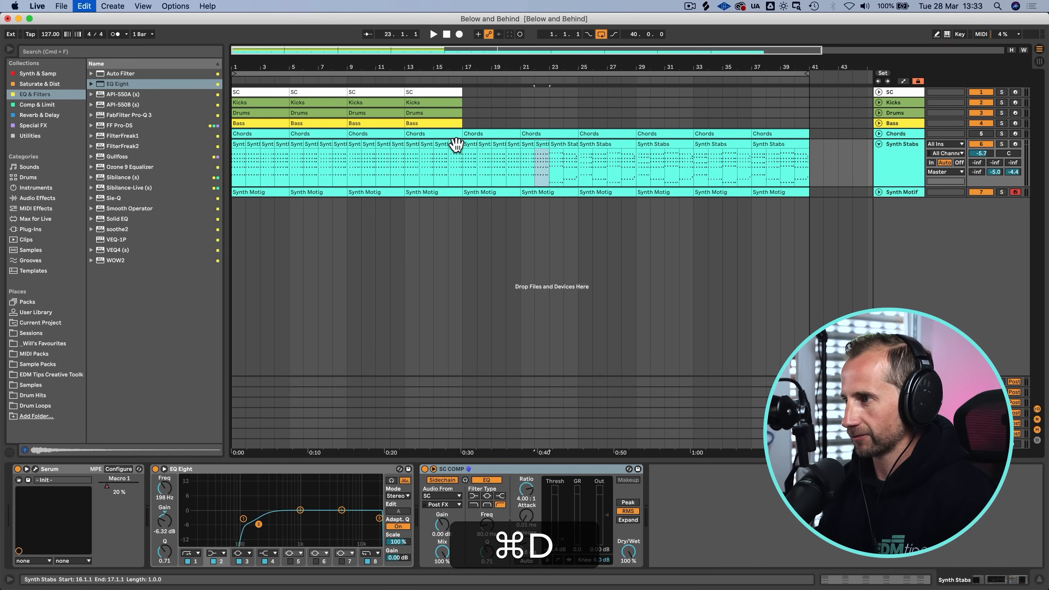
Step: Play from bar 25, expand the Synth Motif track and open its clip starting at bar 25
{"action": "left_click", "coordinate": [576, 167]}
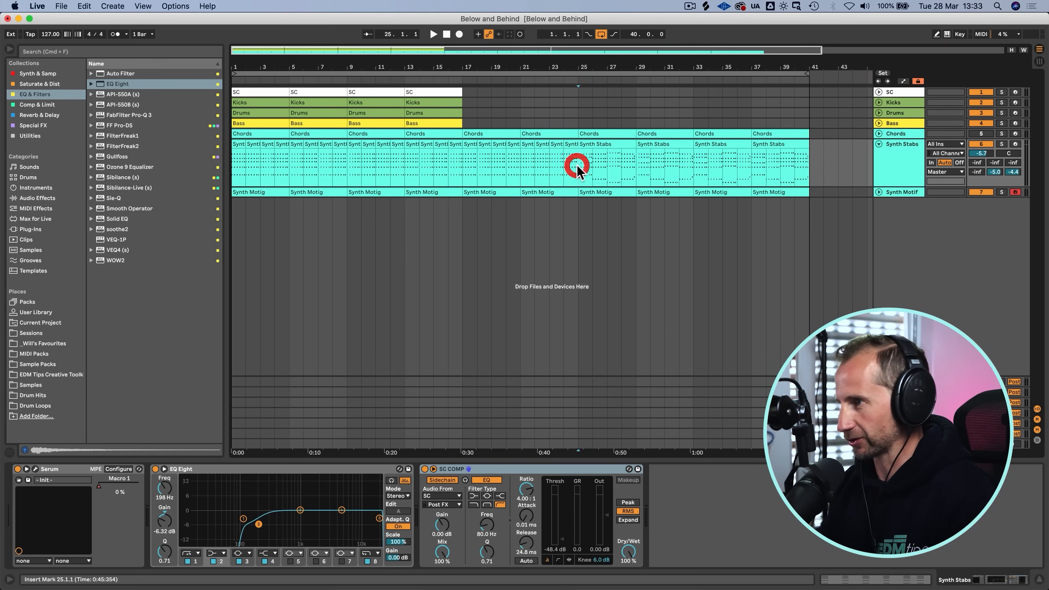
{"action": "key", "text": "space"}
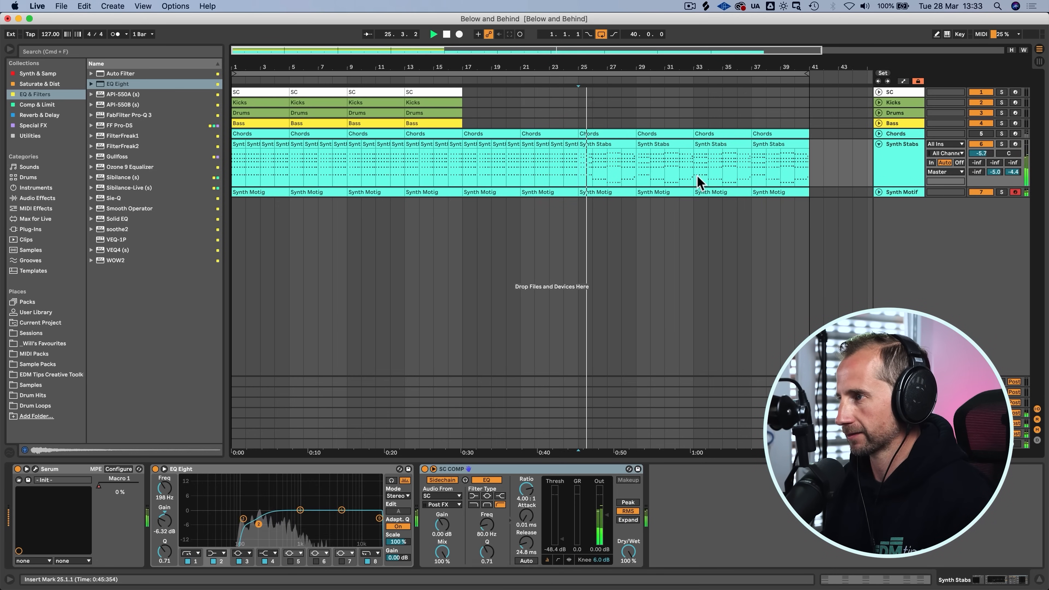
{"action": "left_click", "coordinate": [878, 192]}
{"action": "left_click", "coordinate": [907, 193]}
{"action": "double_click", "coordinate": [582, 192]}
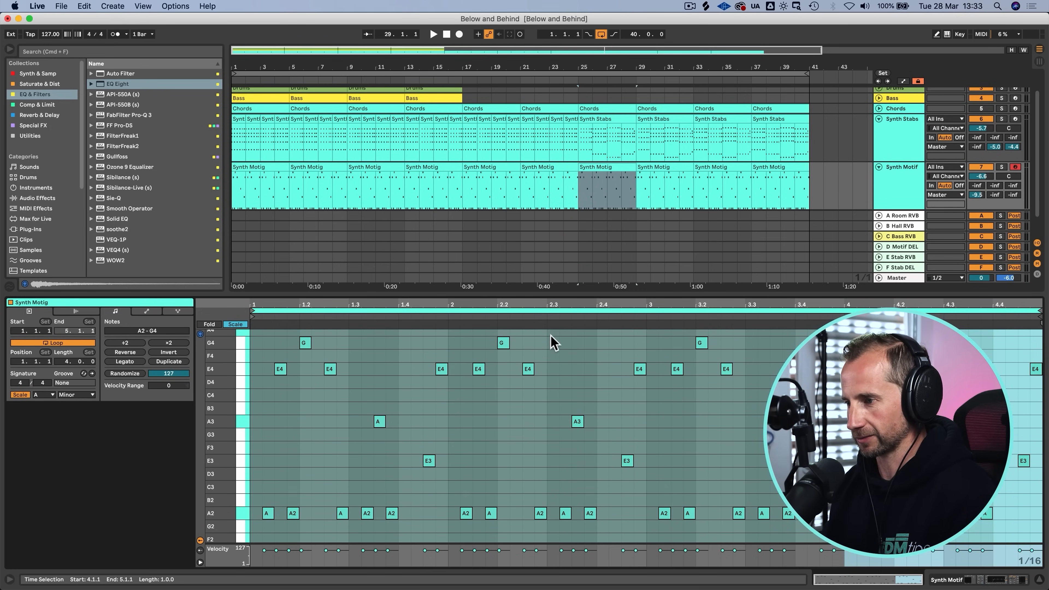
Step: Compare the low A2 notes of the Synth Motif clip with the root notes of the Chords clip at bar 25
{"action": "left_click", "coordinate": [242, 514]}
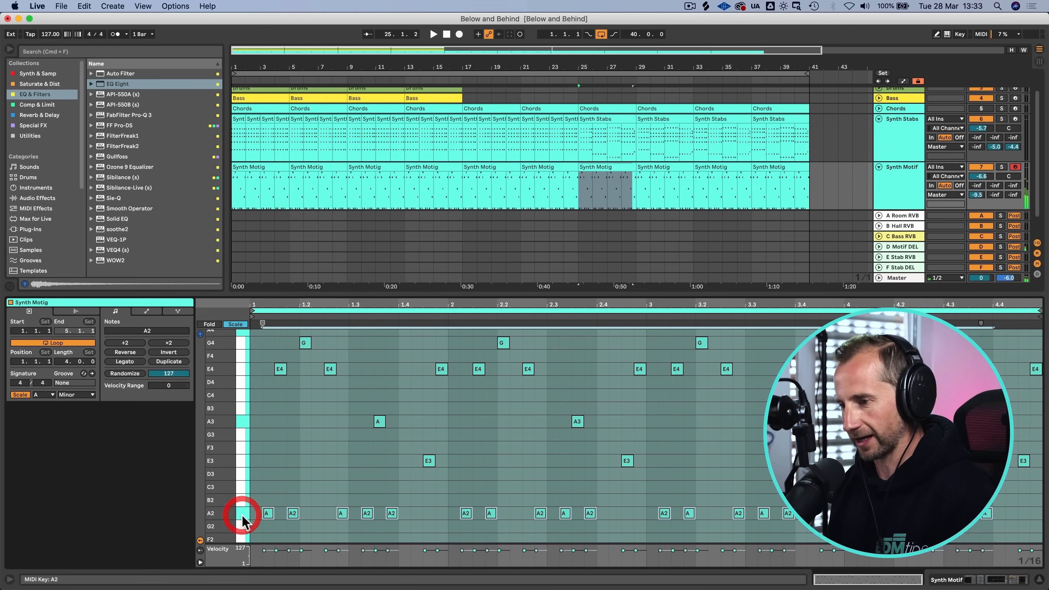
{"action": "left_click", "coordinate": [587, 110]}
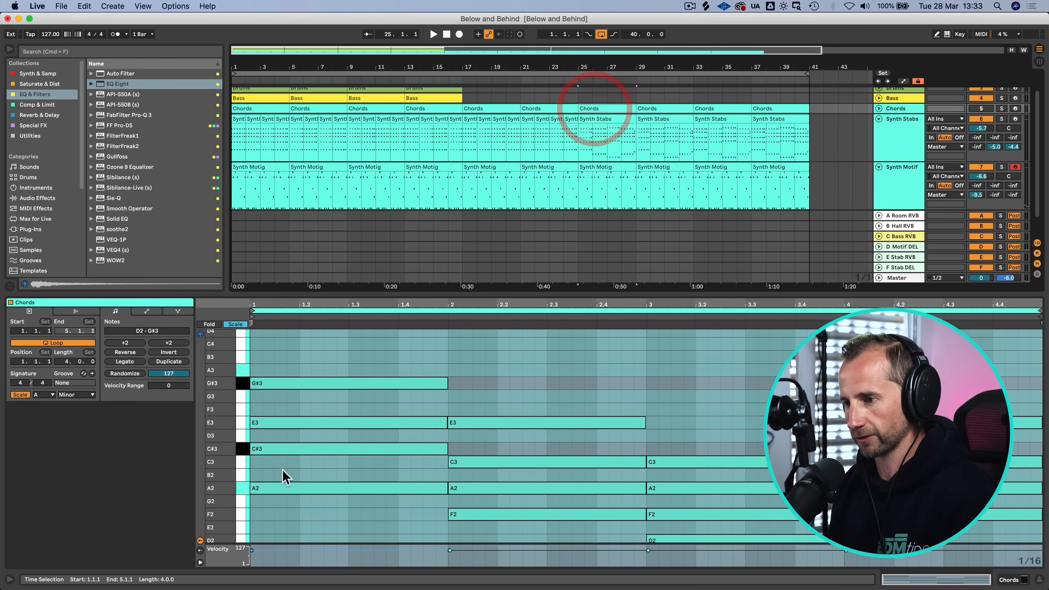
{"action": "scroll", "coordinate": [574, 500], "scroll_direction": "down", "scroll_amount": 2}
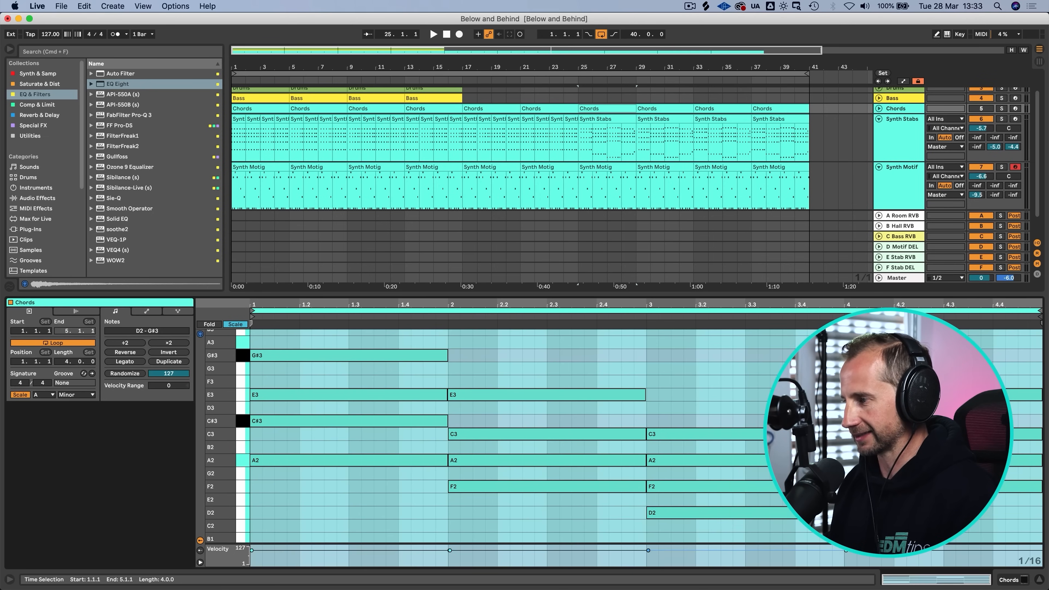
{"action": "left_click", "coordinate": [616, 168]}
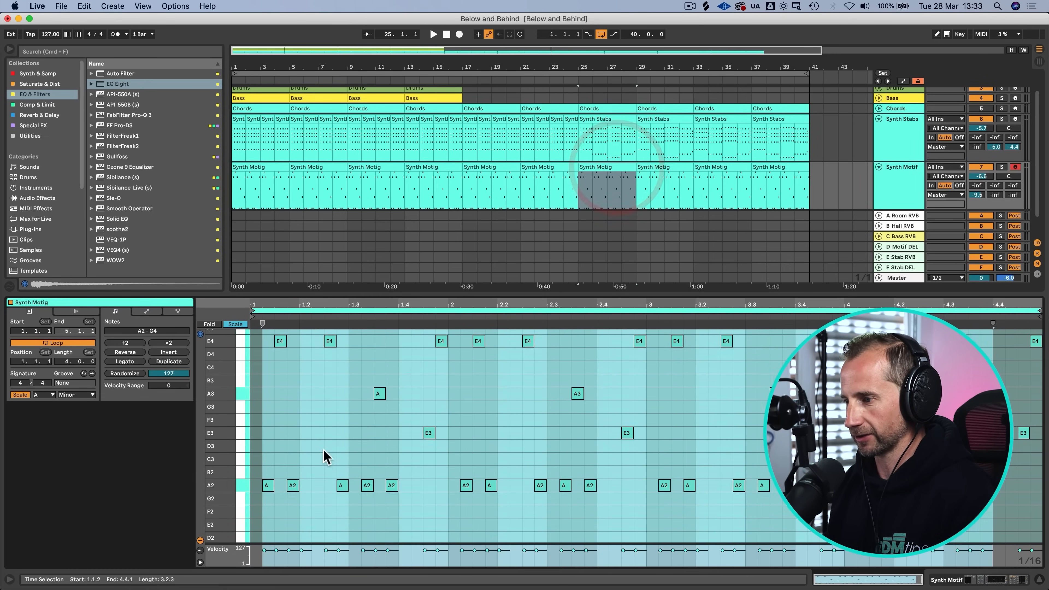
{"action": "left_click_drag", "start_coordinate": [260, 432], "coordinate": [363, 443]}
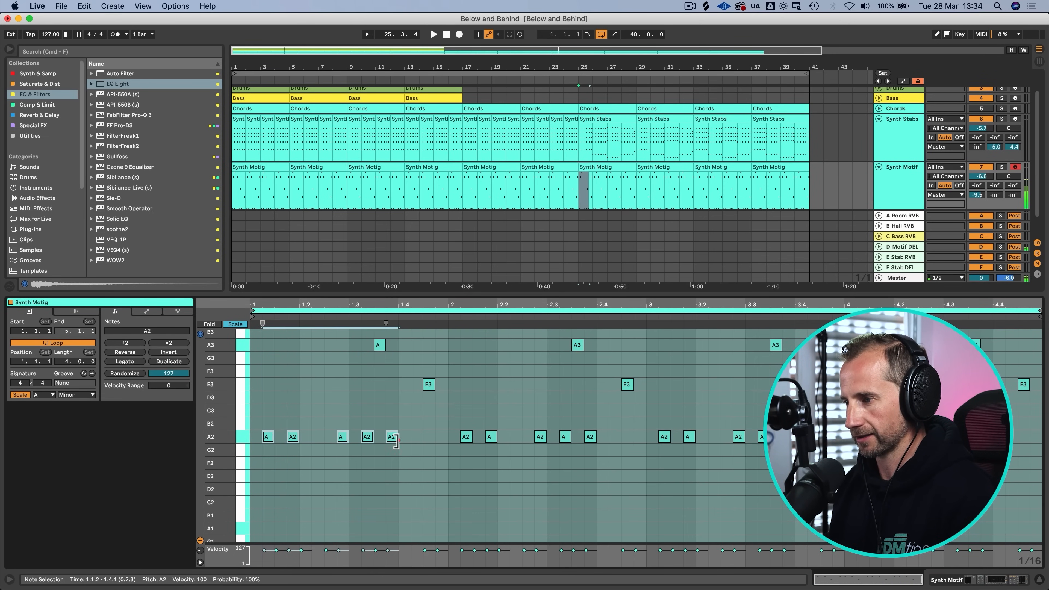
Step: Transpose the A2 notes in the Synth Motif clip to F2 in its second bar, D2 in the third and F2 in the fourth
{"action": "left_click_drag", "start_coordinate": [457, 423], "coordinate": [604, 452]}
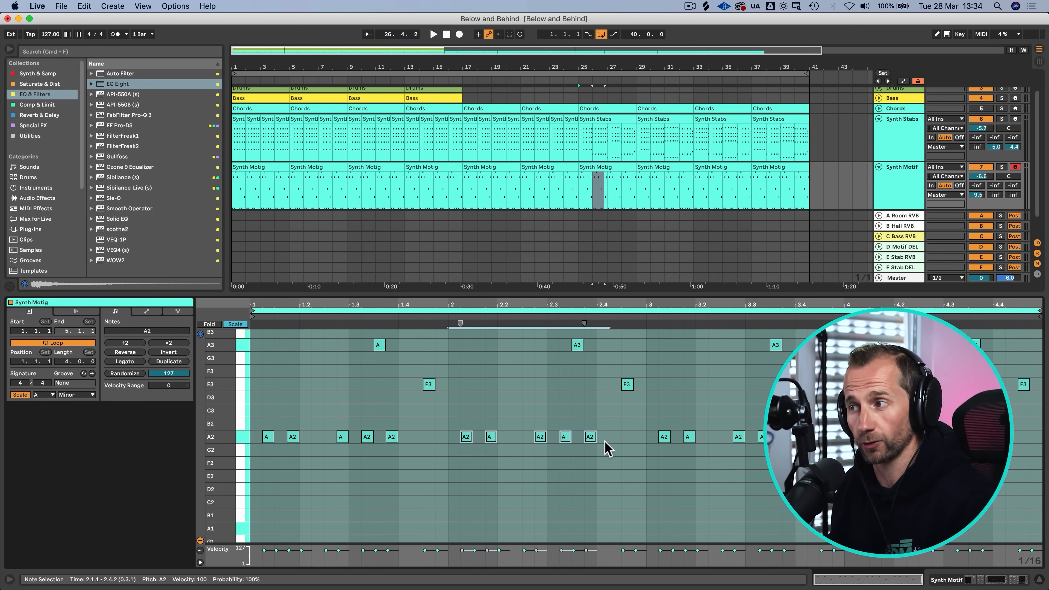
{"action": "key", "text": "Down"}
{"action": "key", "text": "Down"}
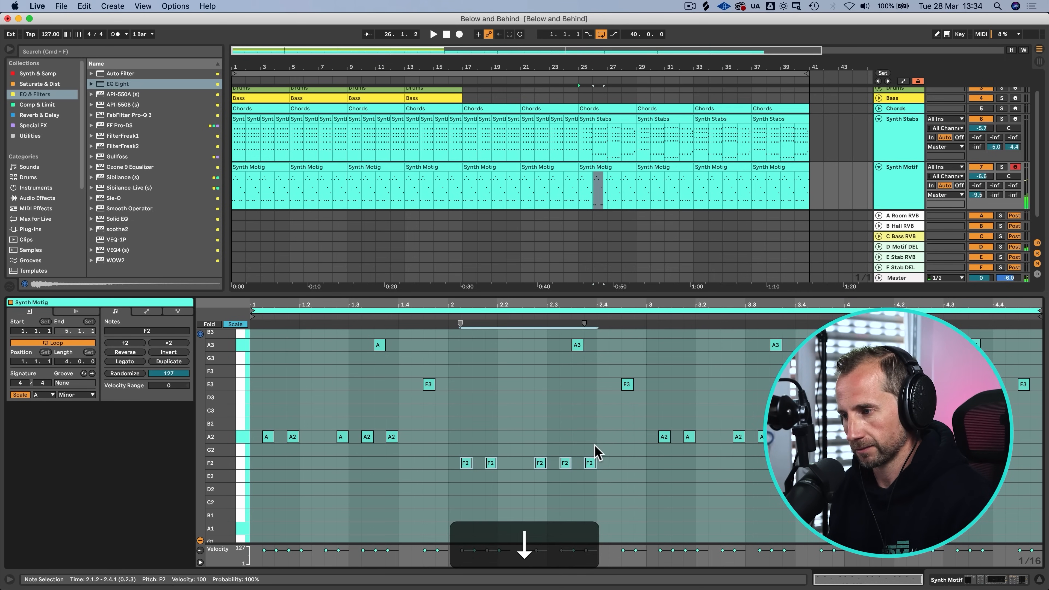
{"action": "scroll", "coordinate": [620, 447], "scroll_direction": "up", "scroll_amount": 1}
{"action": "left_click_drag", "start_coordinate": [648, 438], "coordinate": [988, 456]}
{"action": "key", "text": "Down"}
{"action": "key", "text": "Down"}
{"action": "key", "text": "Down"}
{"action": "key", "text": "Down"}
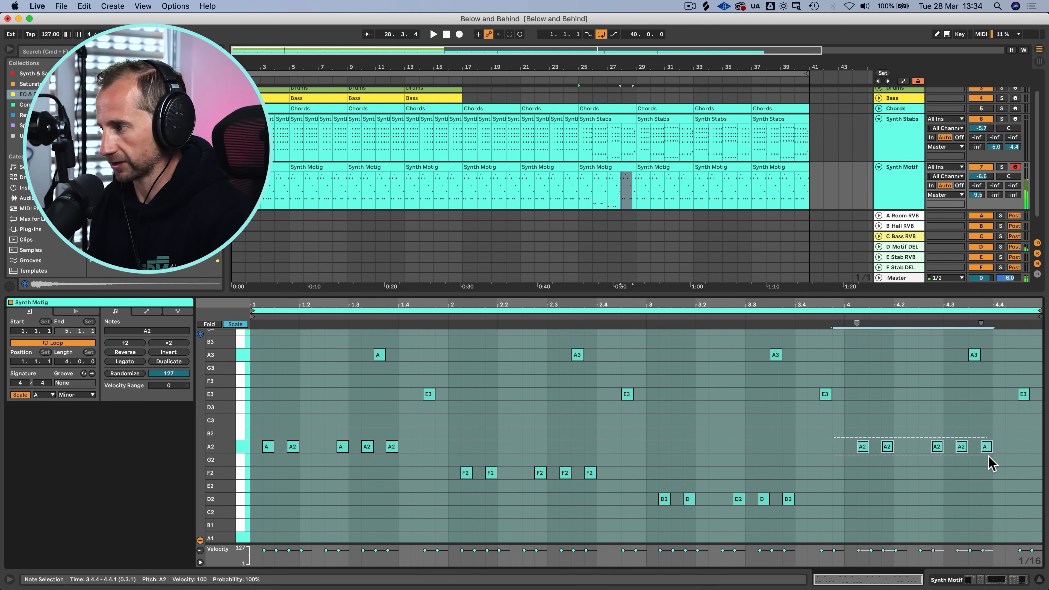
{"action": "key", "text": "Down"}
{"action": "key", "text": "Down"}
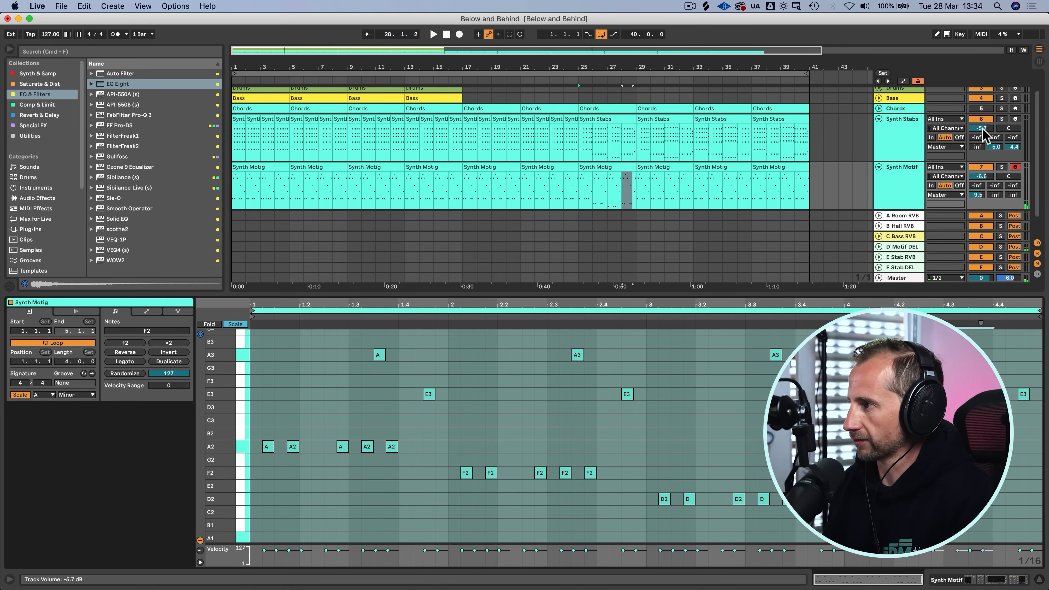
Step: Arm Synth Stabs, solo it together with Synth Motif, and play both from bar 25
{"action": "left_click", "coordinate": [1015, 119], "text": "super"}
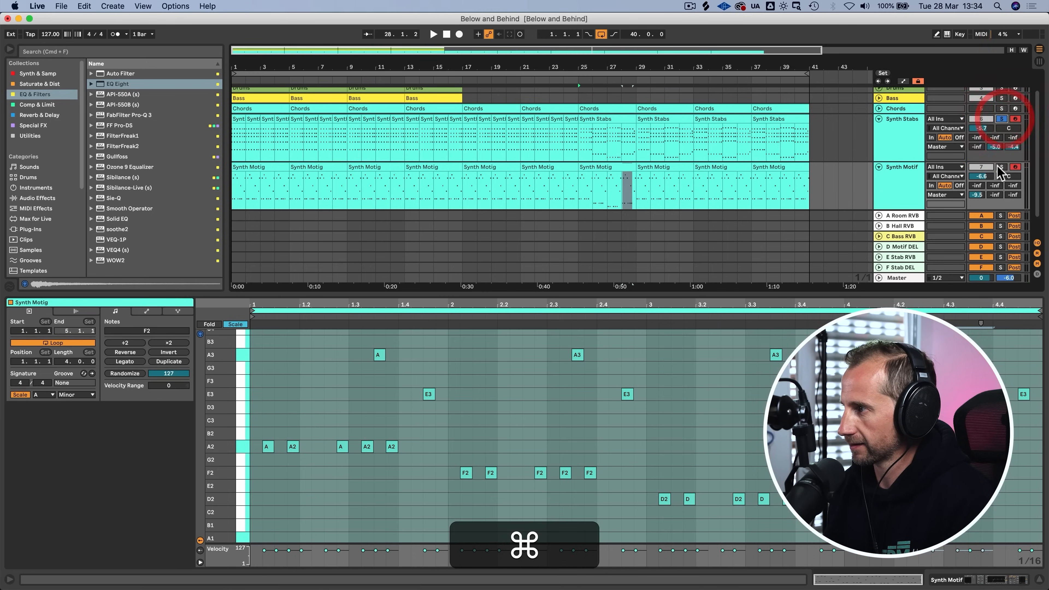
{"action": "left_click", "coordinate": [580, 145]}
{"action": "key", "text": "space"}
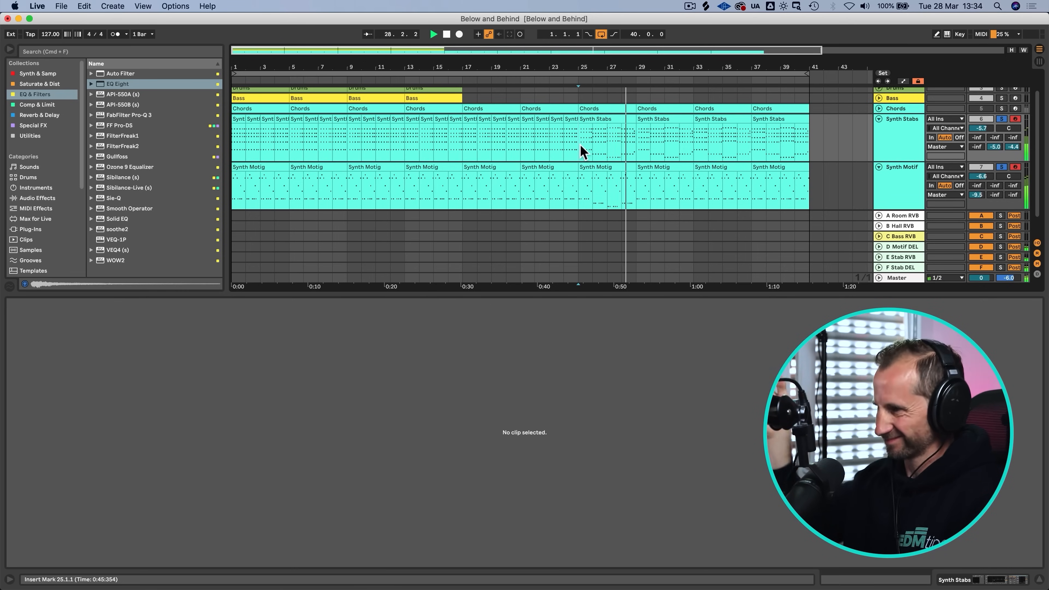
Step: Duplicate the edited Synth Motif clip at bar 25 three times to fill up to bar 41, stop playback and save the set
{"action": "left_click", "coordinate": [590, 168]}
{"action": "key", "text": "super+d"}
{"action": "key", "text": "super+d"}
{"action": "key", "text": "super+d"}
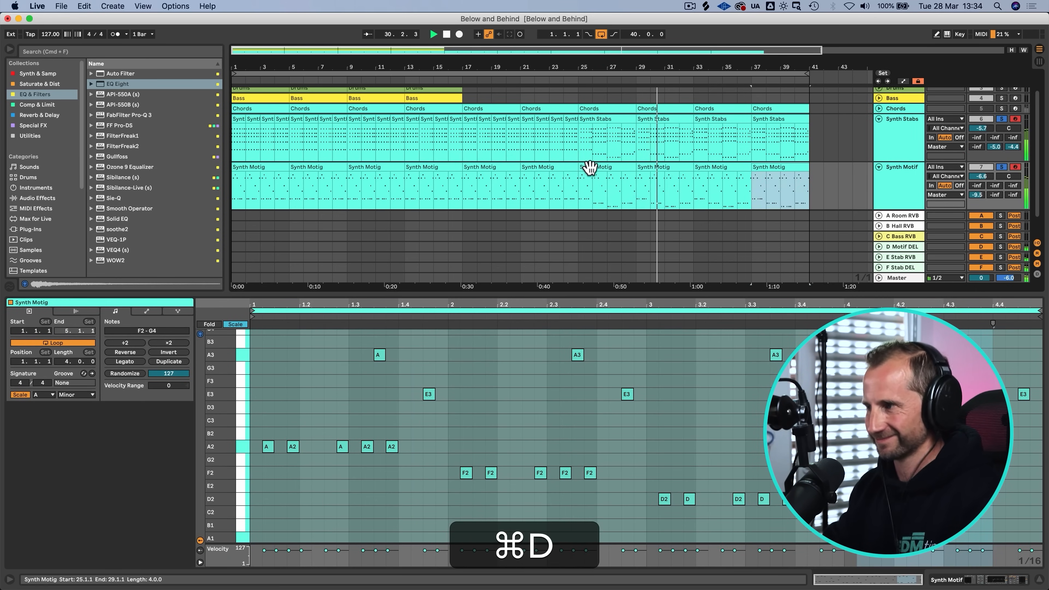
{"action": "key", "text": "shift+Tab"}
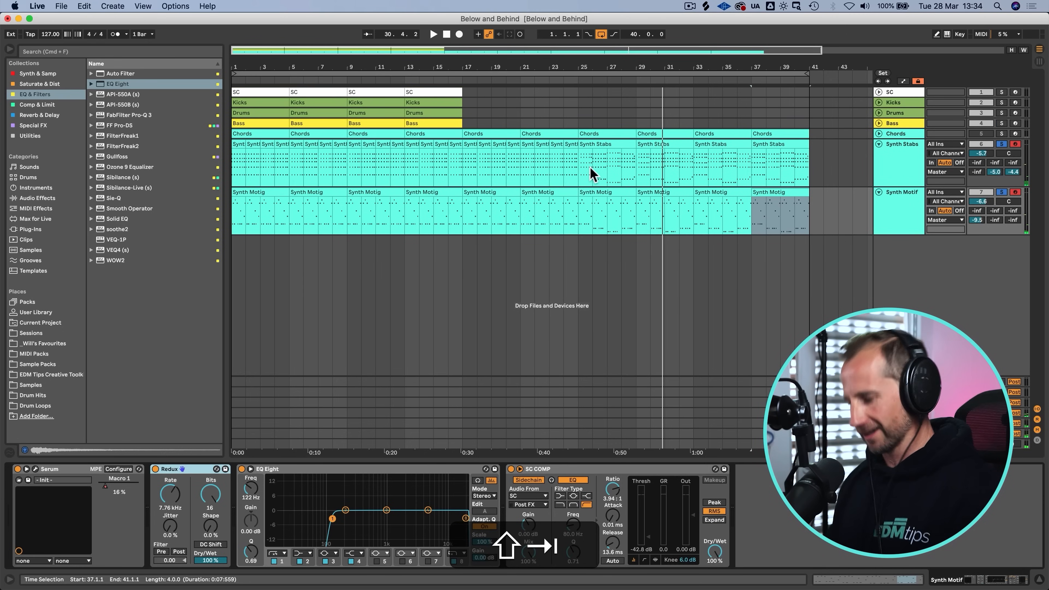
{"action": "key", "text": "super+s"}
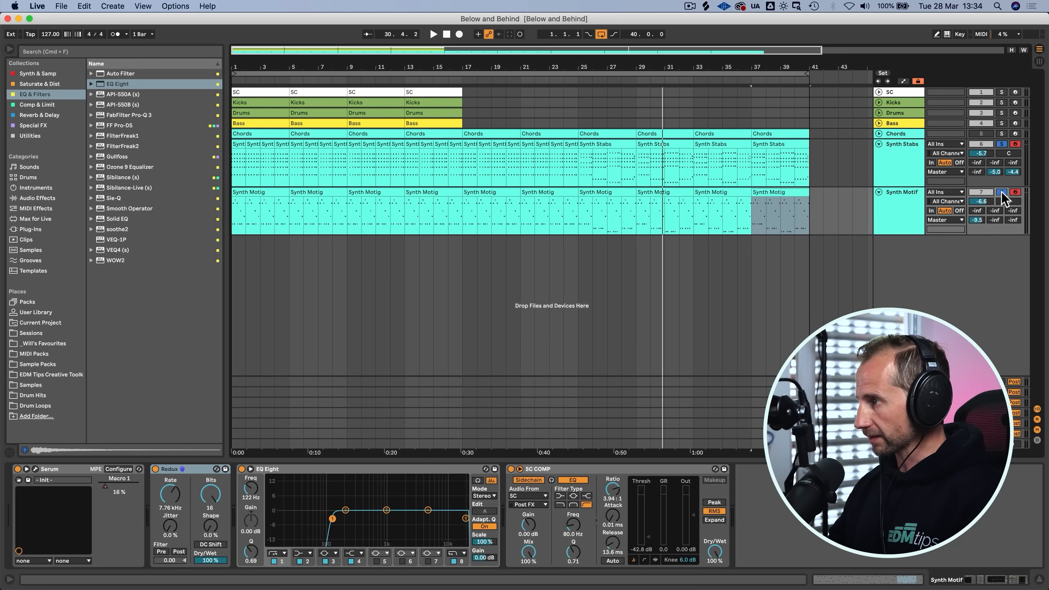
Step: Show the automation, ramp the Synth Stabs Macro 1 from 0 at bar 25 to about maximum at bar 41, and play from bar 25
{"action": "left_click", "coordinate": [452, 161]}
{"action": "key", "text": "a"}
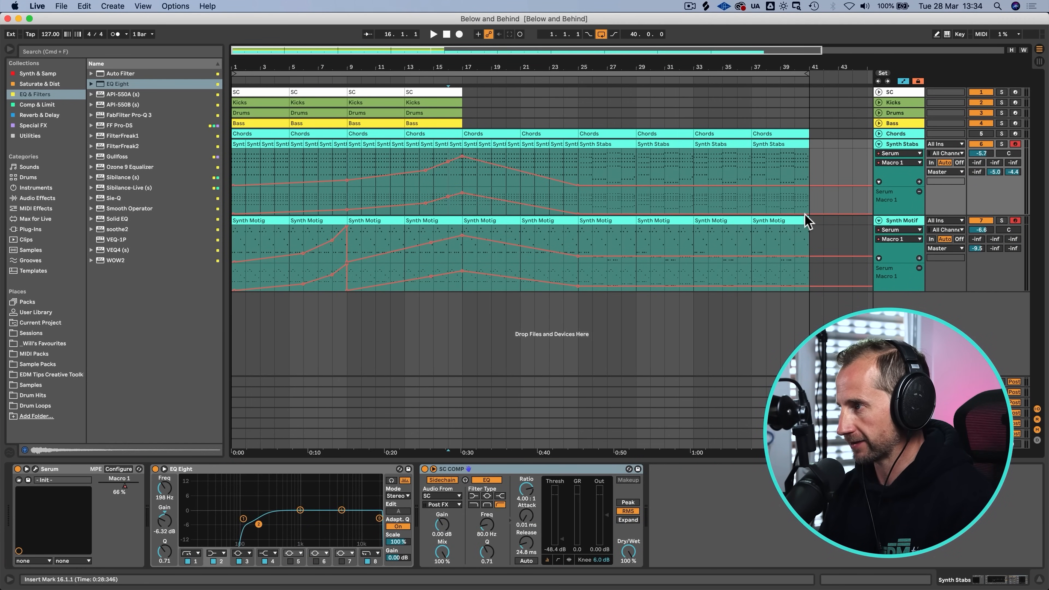
{"action": "left_click_drag", "start_coordinate": [807, 214], "coordinate": [807, 210]}
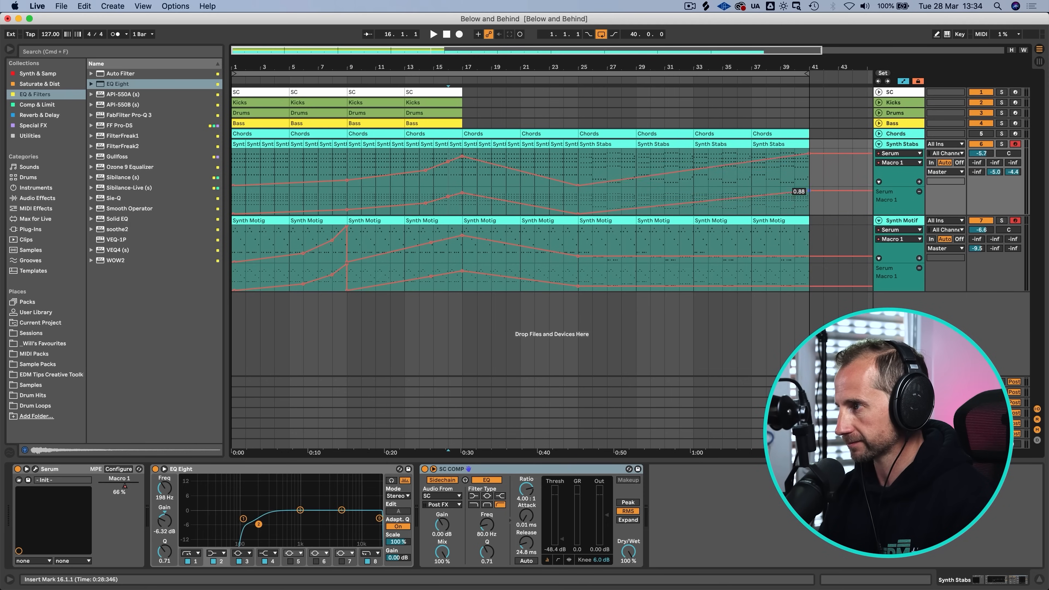
{"action": "left_click", "coordinate": [572, 205]}
{"action": "key", "text": "space"}
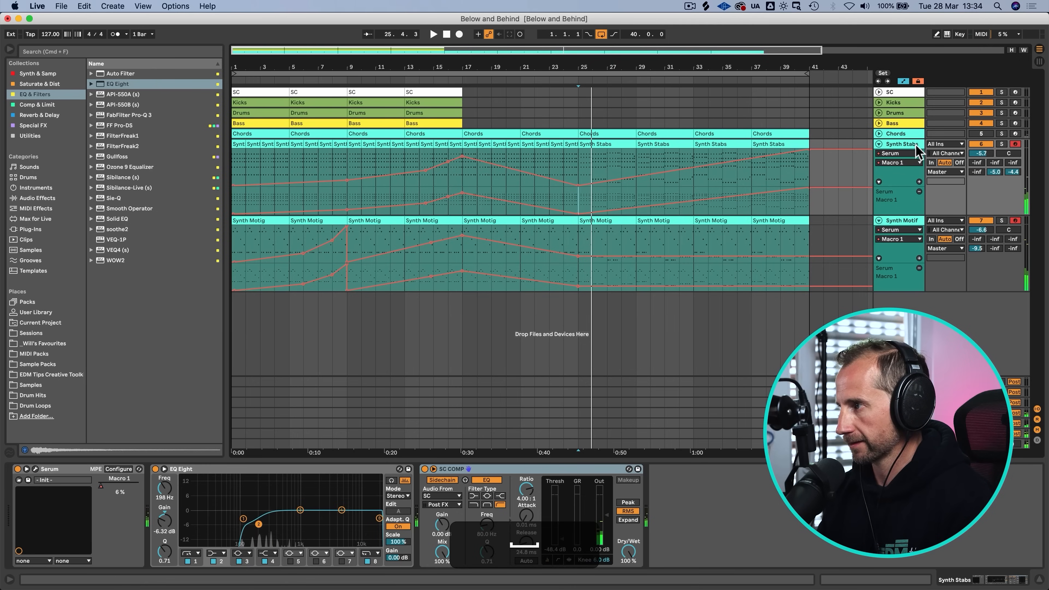
Step: Bend the Synth Stabs Macro 1 ramp down to about 0.33 at bar 33, hide the automation and select the track
{"action": "left_click_drag", "start_coordinate": [697, 203], "coordinate": [698, 207]}
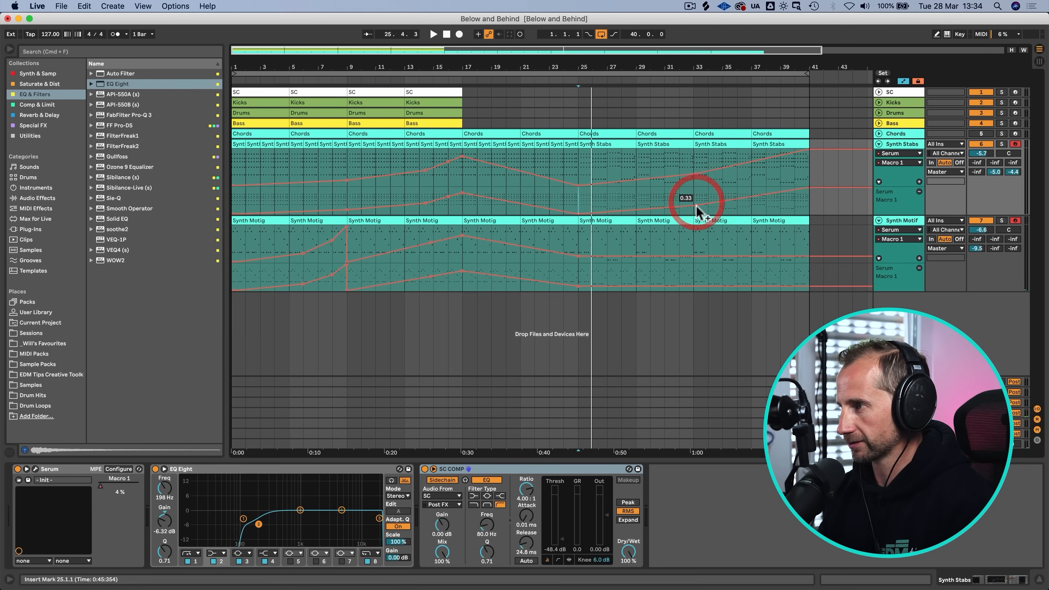
{"action": "key", "text": "a"}
{"action": "left_click", "coordinate": [899, 168]}
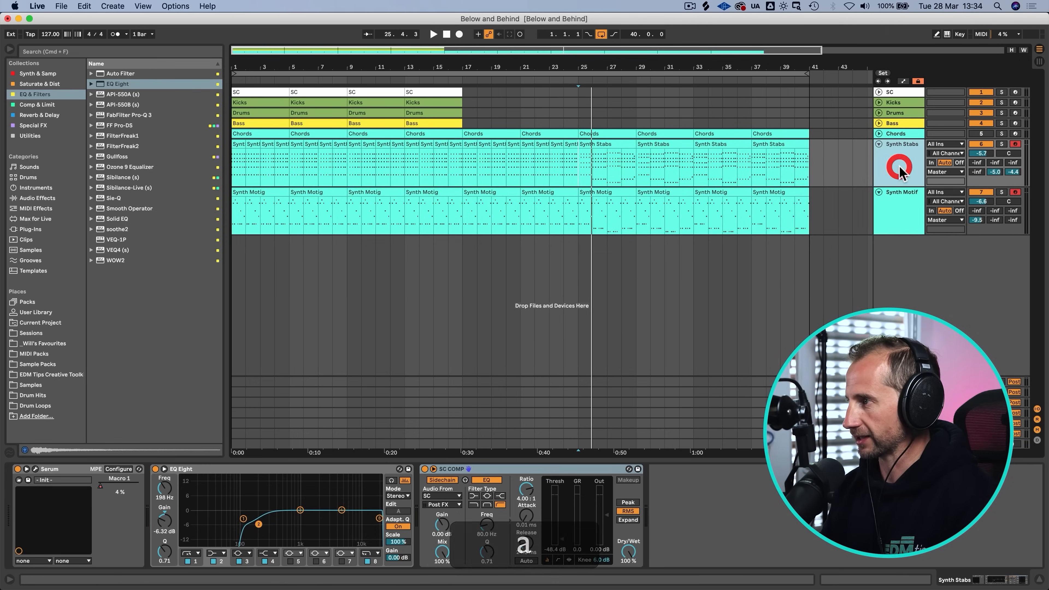
Step: Solo Synth Stabs, insert the default Reverb between Serum and EQ Eight, and audition it from bar 25
{"action": "left_click", "coordinate": [1000, 144]}
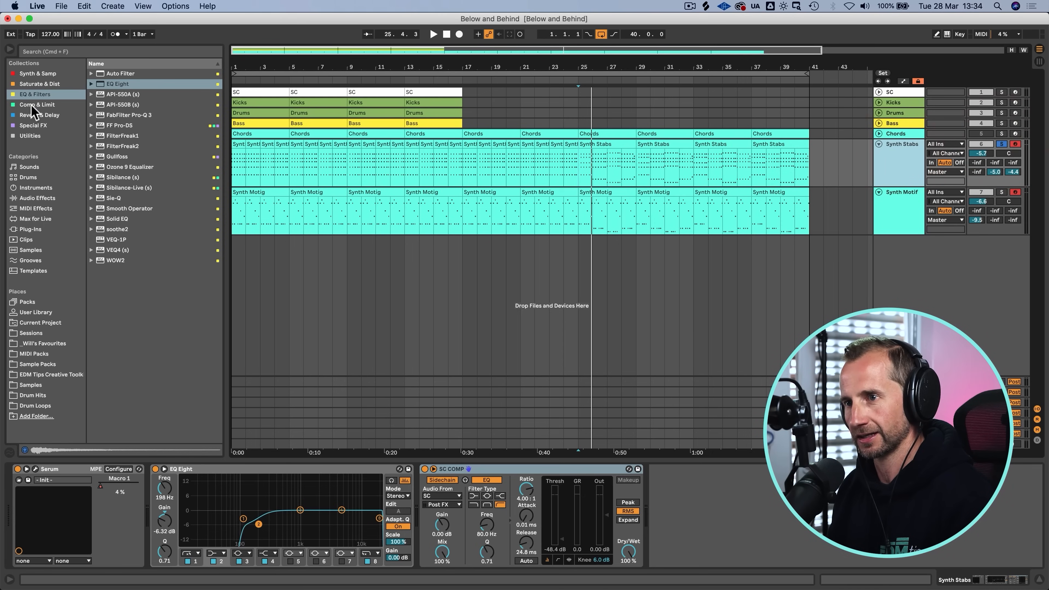
{"action": "left_click", "coordinate": [33, 115]}
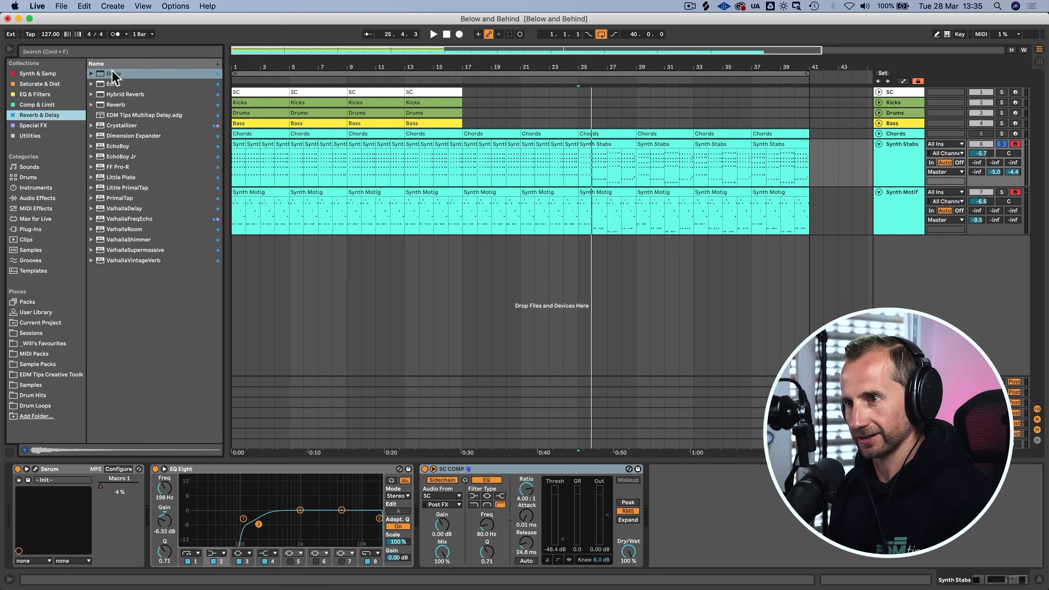
{"action": "left_click_drag", "start_coordinate": [114, 104], "coordinate": [157, 534]}
{"action": "key", "text": "space"}
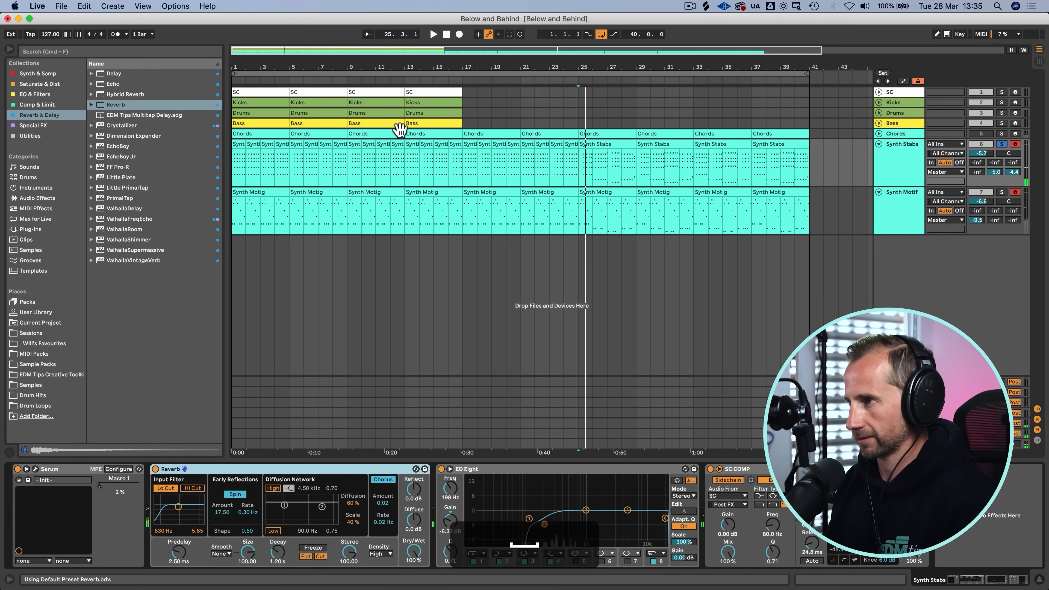
Step: Play from the start, show the Reverb's Dry/Wet automation in a new lane, and move the Reverb to the end of the Synth Stabs chain
{"action": "double_click", "coordinate": [448, 35]}
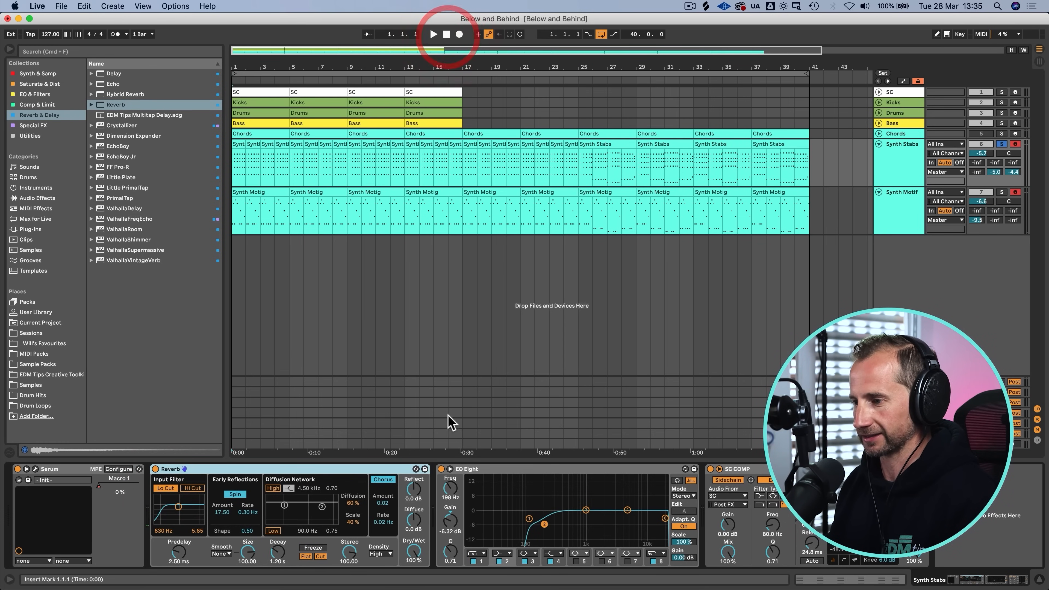
{"action": "key", "text": "space"}
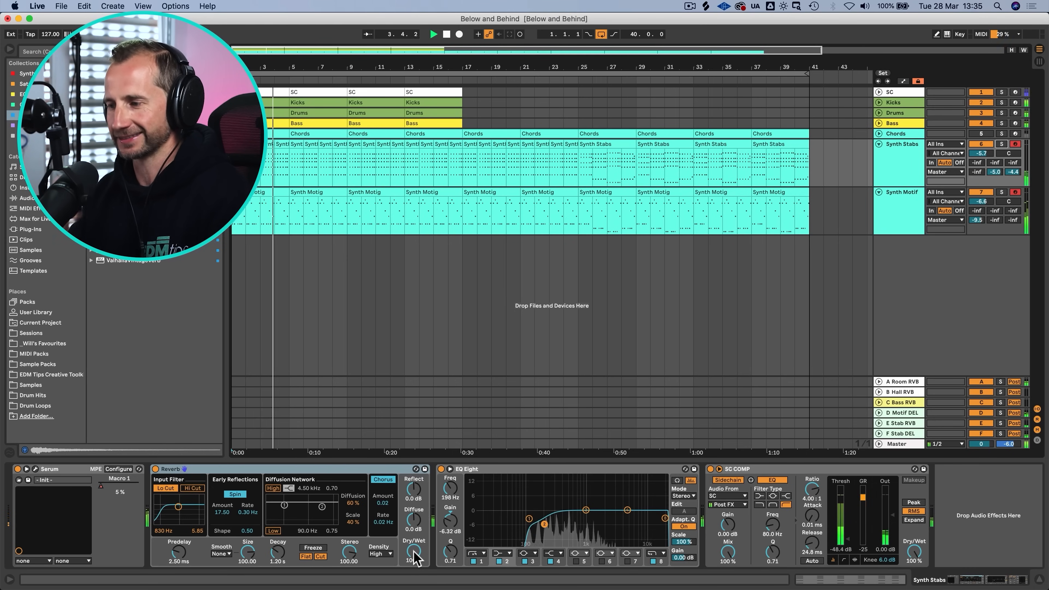
{"action": "right_click", "coordinate": [414, 553]}
{"action": "left_click", "coordinate": [434, 509]}
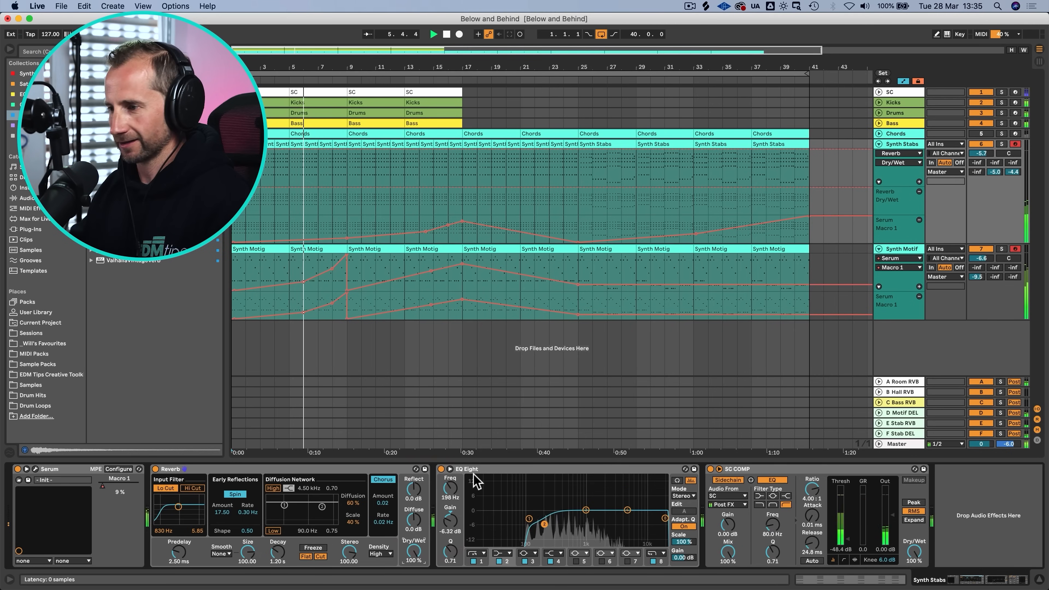
{"action": "left_click_drag", "start_coordinate": [329, 470], "coordinate": [913, 485]}
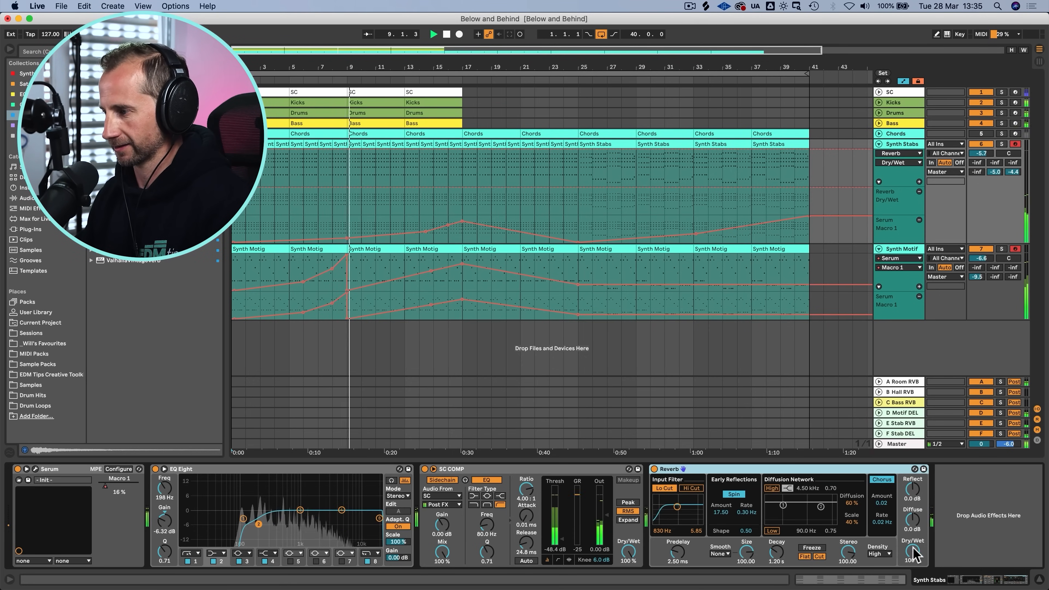
Step: Compare Synth Stabs in solo with the Reverb off and on, and reduce the Reverb's Dry/Wet to 74% in the full mix
{"action": "left_click_drag", "start_coordinate": [913, 551], "coordinate": [913, 560]}
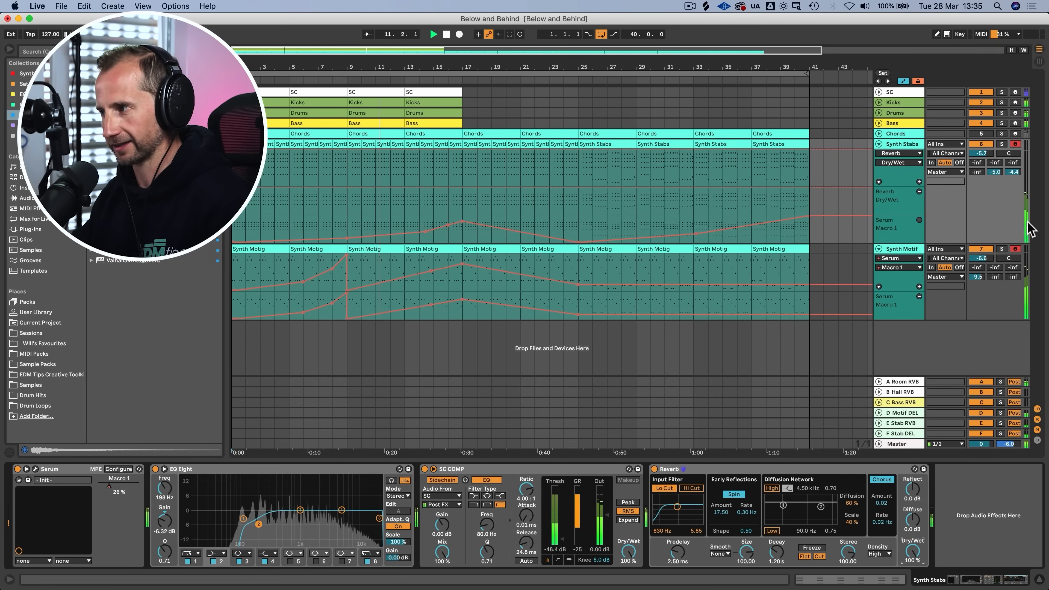
{"action": "left_click", "coordinate": [1001, 144]}
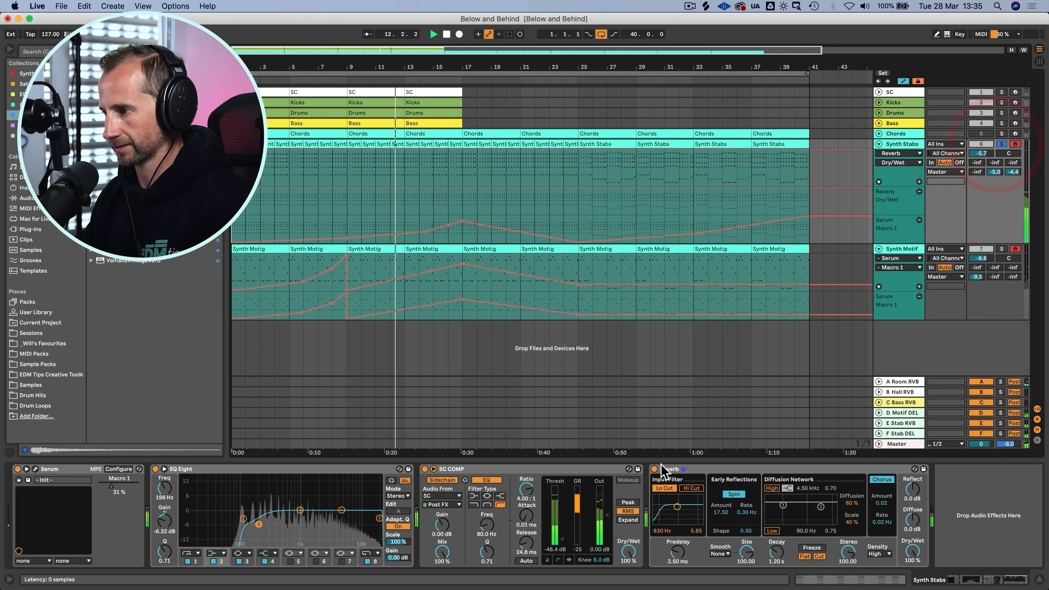
{"action": "left_click", "coordinate": [654, 469]}
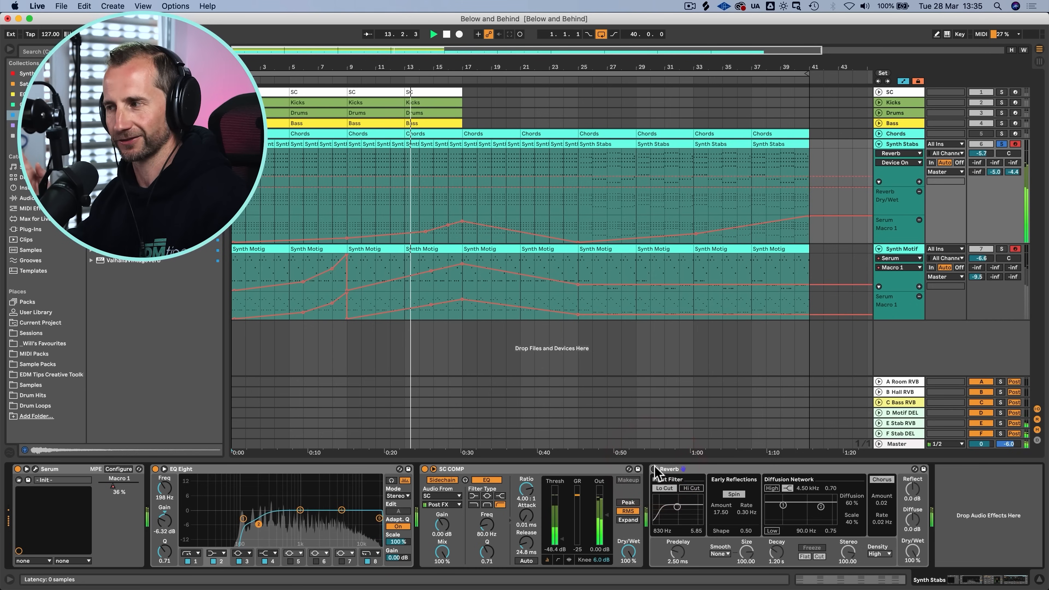
{"action": "left_click", "coordinate": [654, 469]}
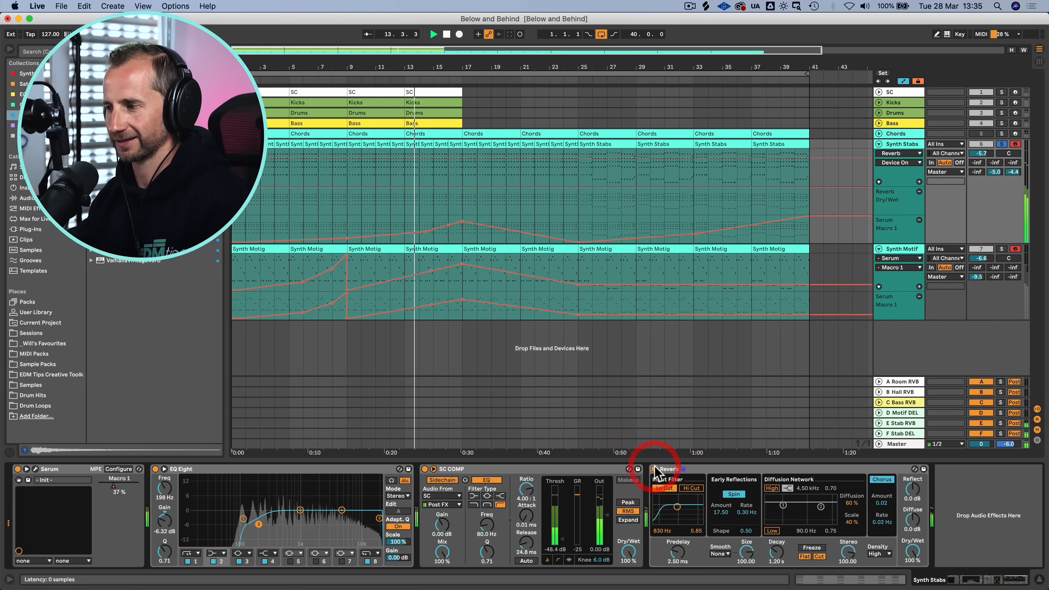
{"action": "left_click", "coordinate": [1002, 144]}
{"action": "left_click_drag", "start_coordinate": [913, 554], "coordinate": [913, 567]}
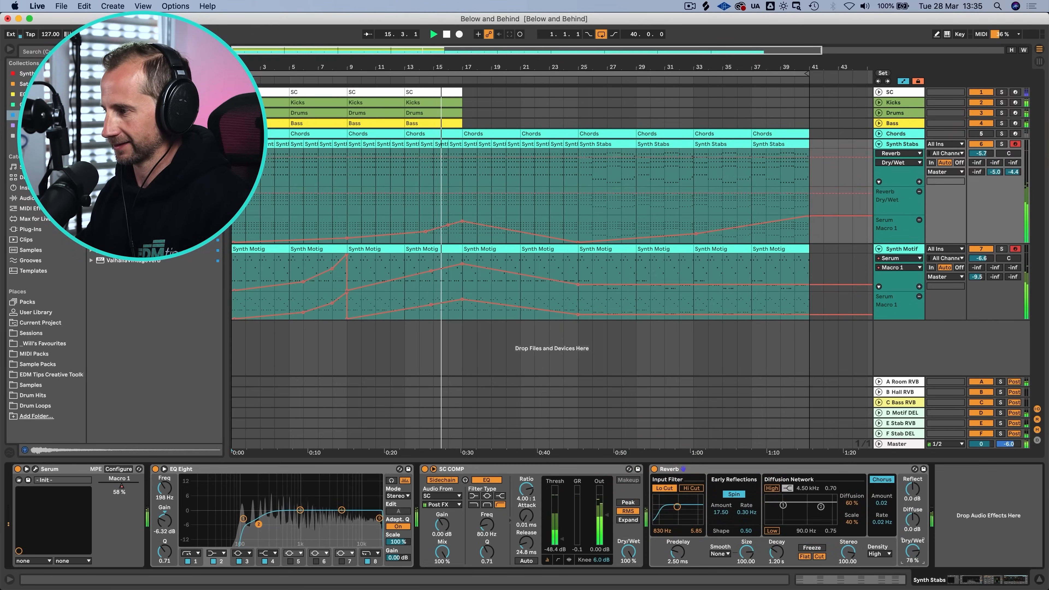
Step: Automate the Synth Stabs Reverb Dry/Wet from about 74% at bar 17 up to a peak at bar 25 and down to 0% at bar 40
{"action": "right_click", "coordinate": [913, 550]}
{"action": "left_click", "coordinate": [921, 506]}
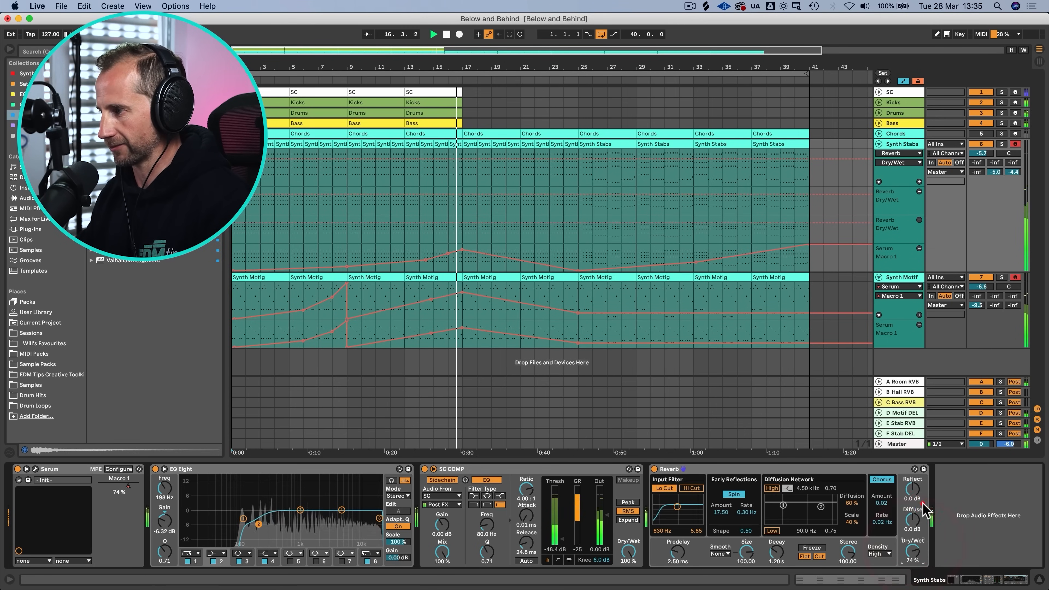
{"action": "left_click", "coordinate": [462, 222]}
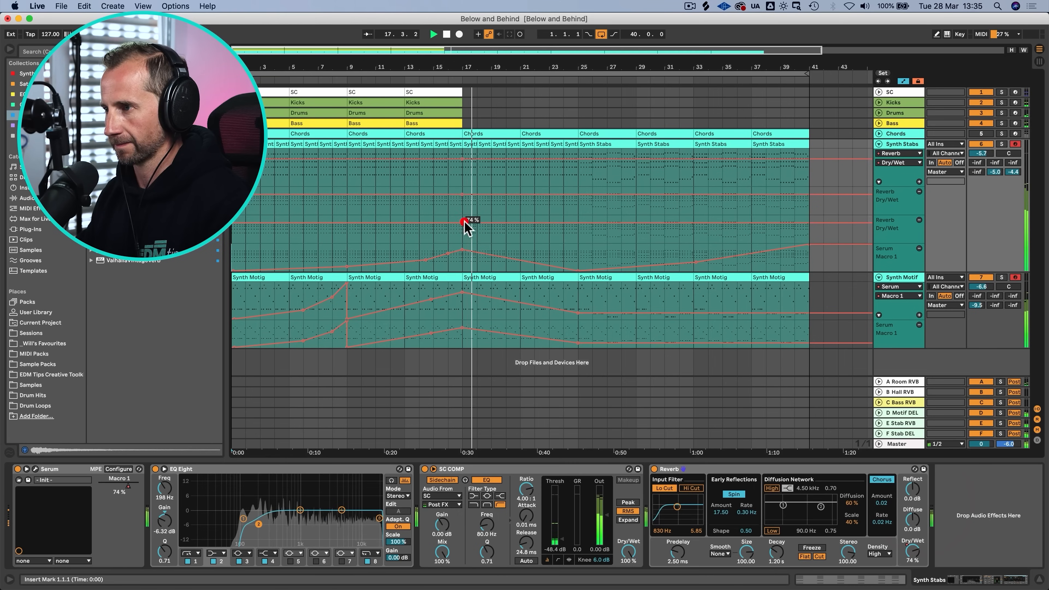
{"action": "left_click_drag", "start_coordinate": [432, 223], "coordinate": [794, 243]}
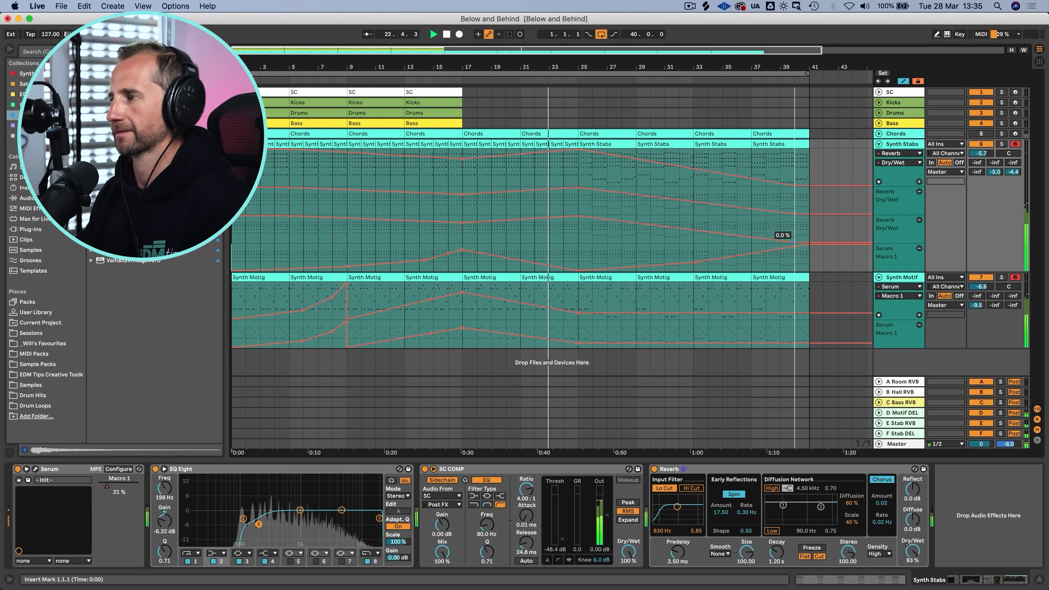
Step: Lower the Synth Motif Macro 1 automation to about 0 from bar 25 onward
{"action": "left_click", "coordinate": [575, 312]}
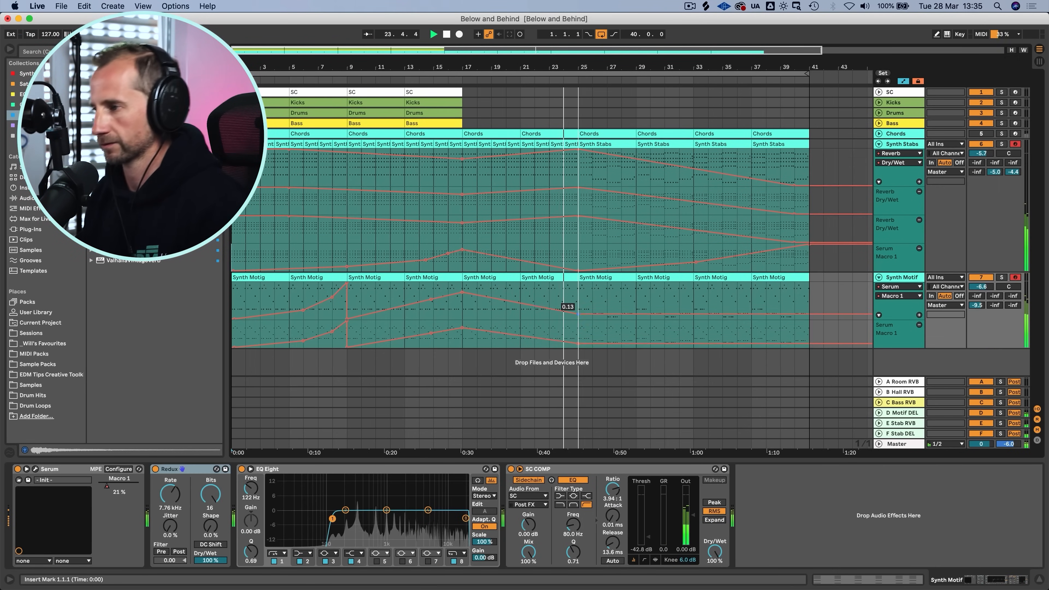
{"action": "left_click_drag", "start_coordinate": [579, 315], "coordinate": [579, 319]}
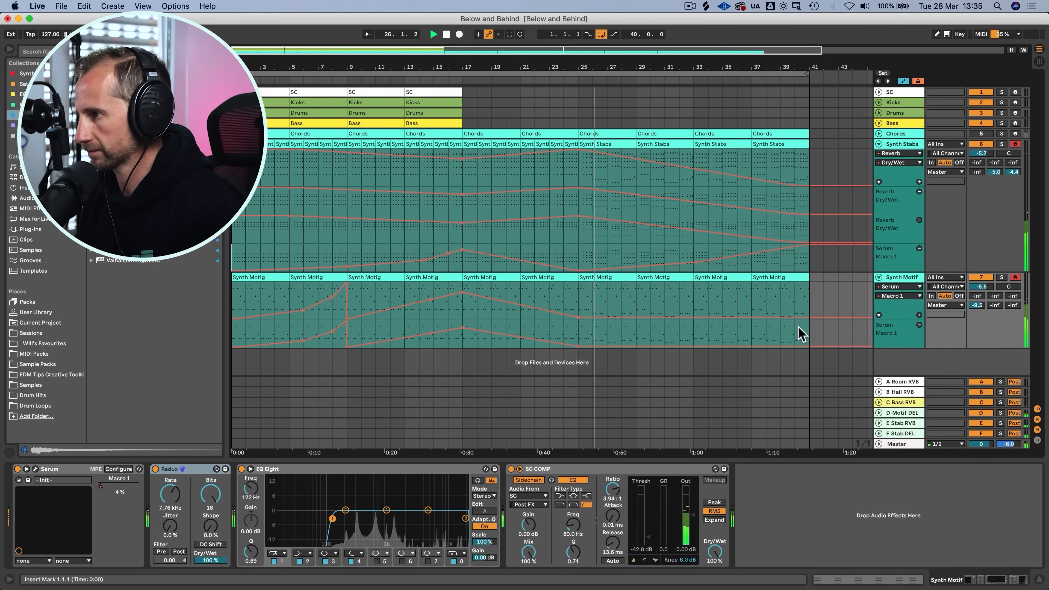
Step: Raise the Synth Stabs Macro 1 automation slightly at bar 25 and lower it to about 0.25 at bar 33
{"action": "left_click", "coordinate": [580, 270]}
{"action": "left_click_drag", "start_coordinate": [581, 269], "coordinate": [578, 265]}
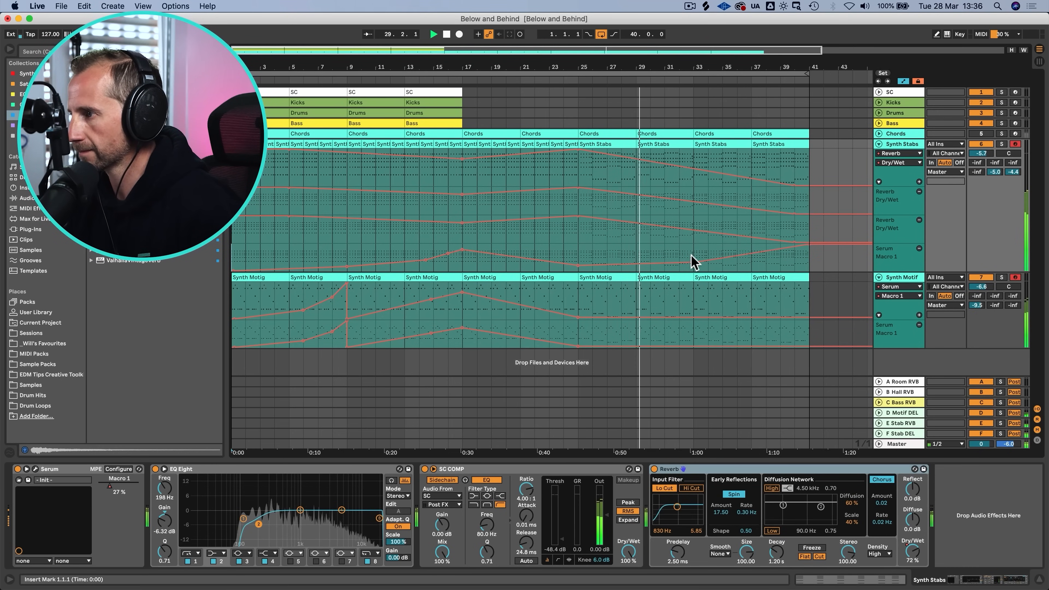
{"action": "left_click_drag", "start_coordinate": [698, 262], "coordinate": [694, 265]}
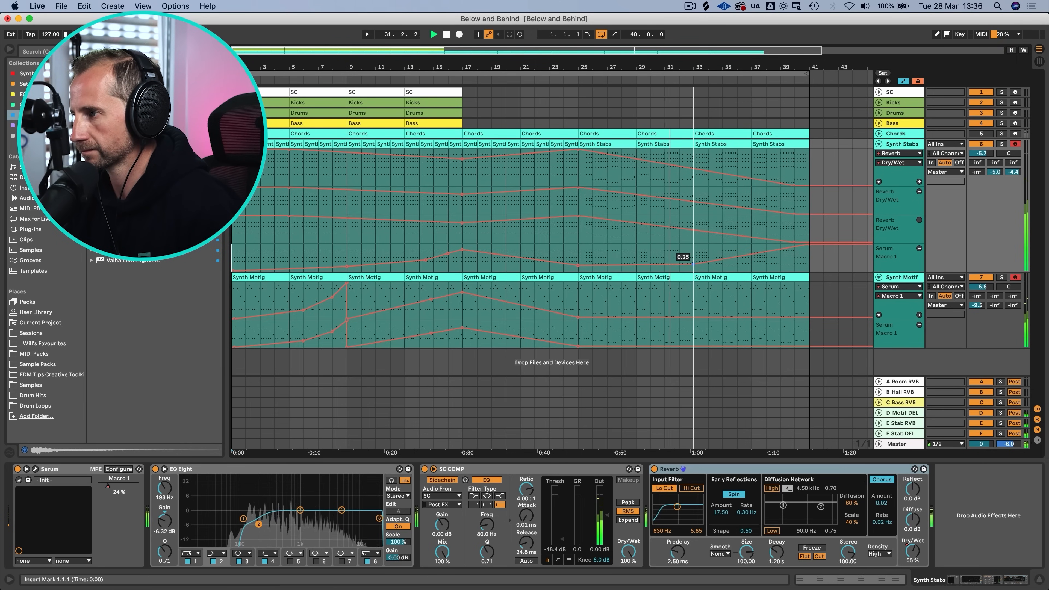
{"action": "left_click", "coordinate": [751, 254]}
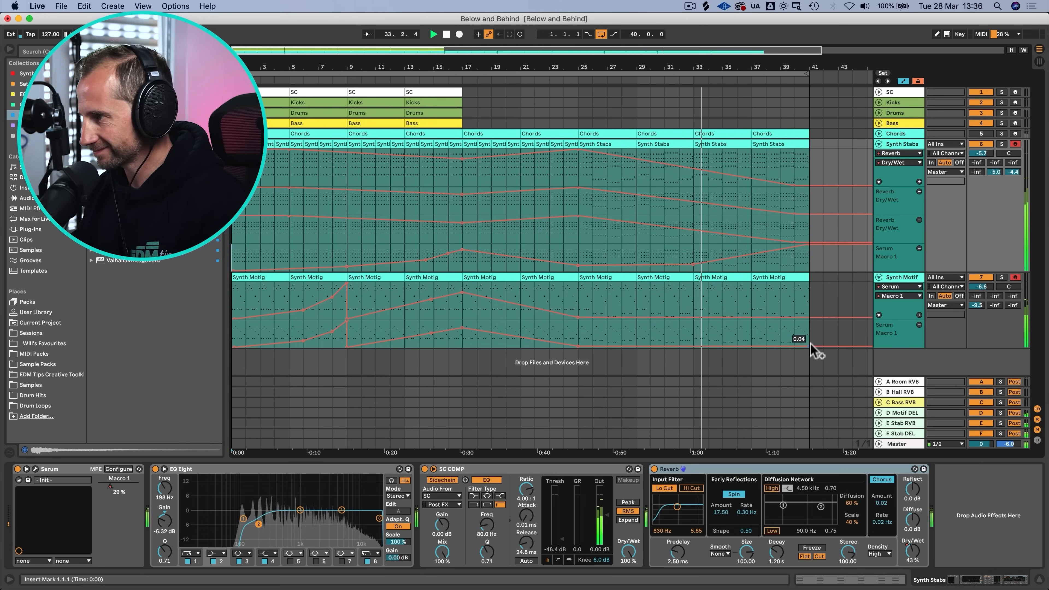
Step: Ramp the Synth Motif Macro 1 automation up to about 0.5 at bar 41 and stop playback
{"action": "left_click_drag", "start_coordinate": [809, 346], "coordinate": [811, 334]}
{"action": "key", "text": "space"}
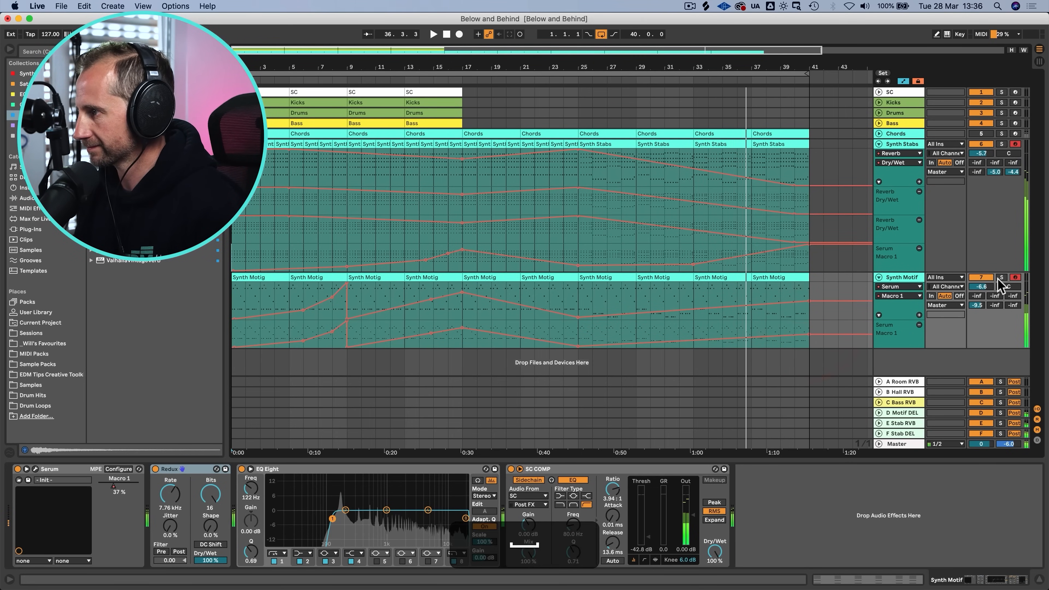
Step: Solo Synth Motif, play it from bar 33, turn off Mono in its Serum and set the Env 1 release to 1.19 s
{"action": "left_click", "coordinate": [1002, 278]}
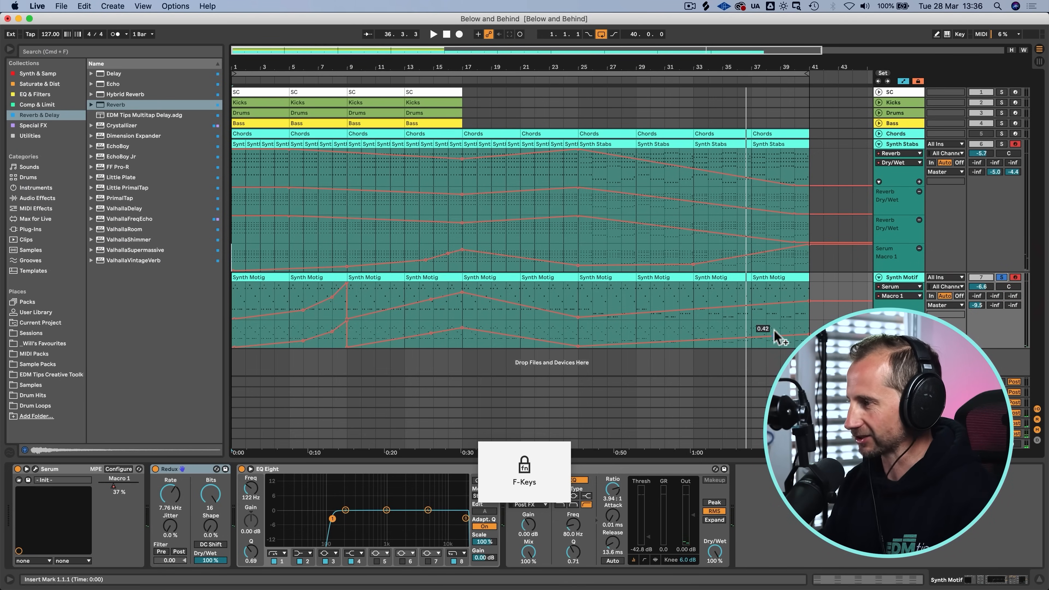
{"action": "key", "text": "a"}
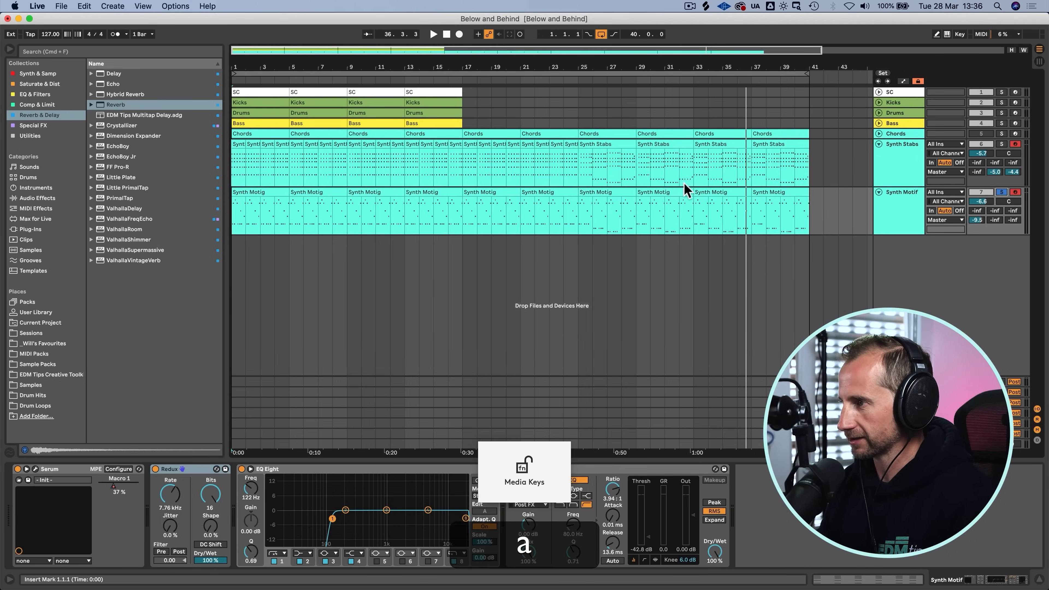
{"action": "left_click", "coordinate": [695, 210]}
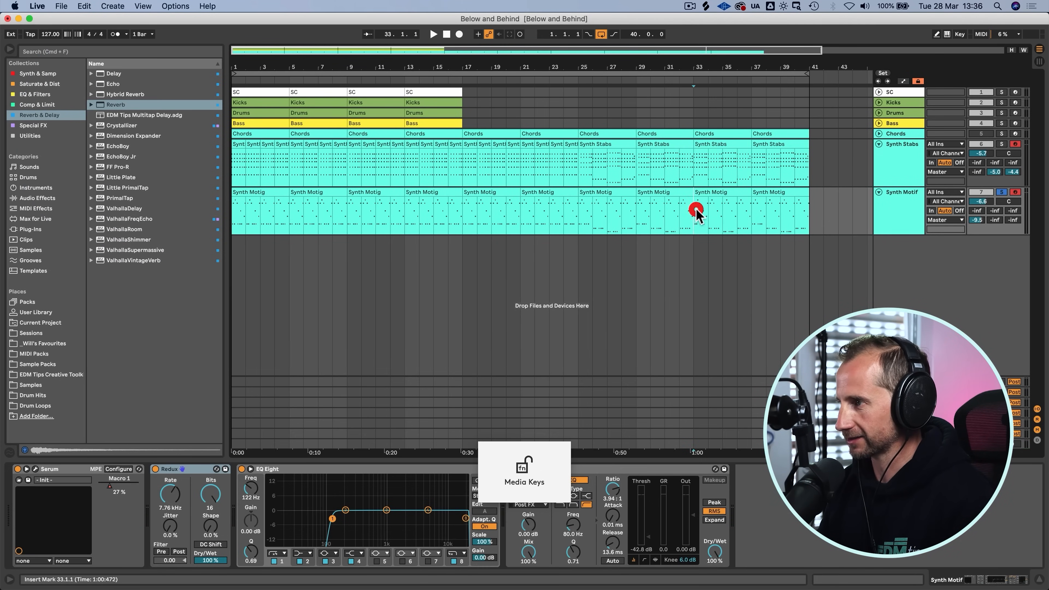
{"action": "left_click", "coordinate": [35, 468]}
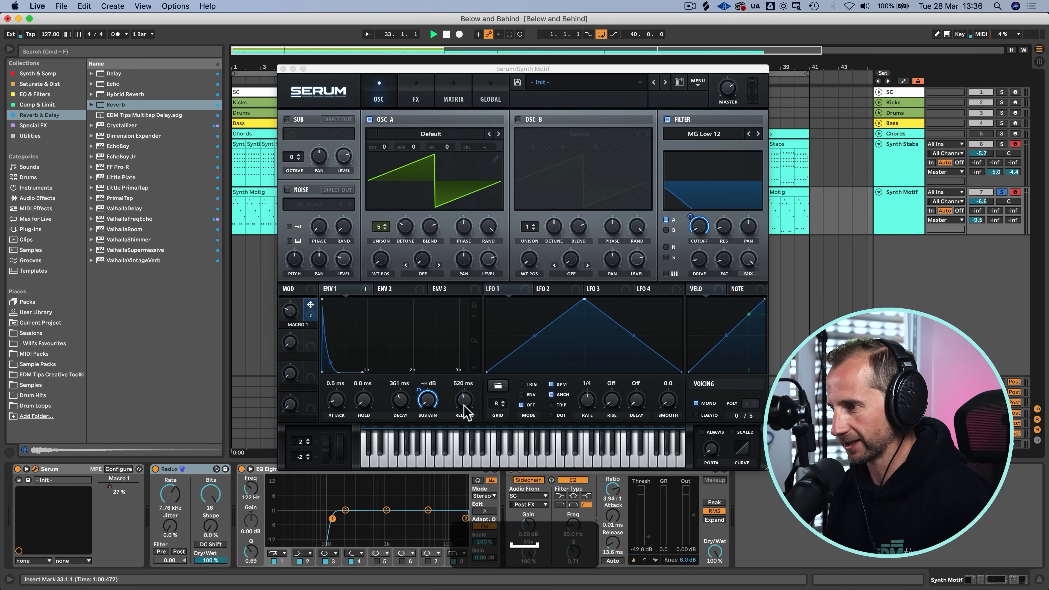
{"action": "key", "text": "space"}
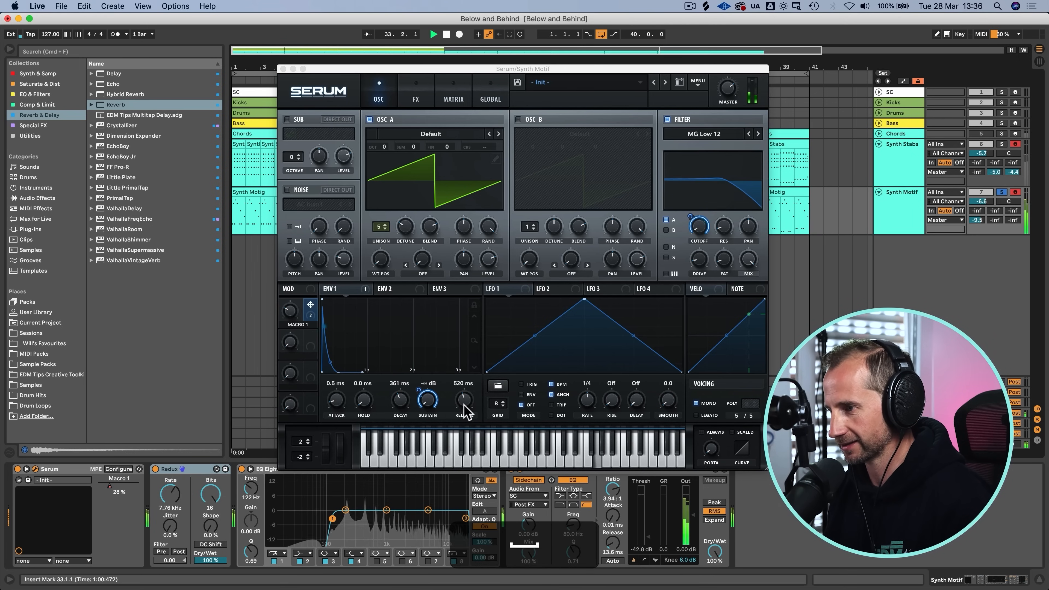
{"action": "left_click", "coordinate": [697, 403]}
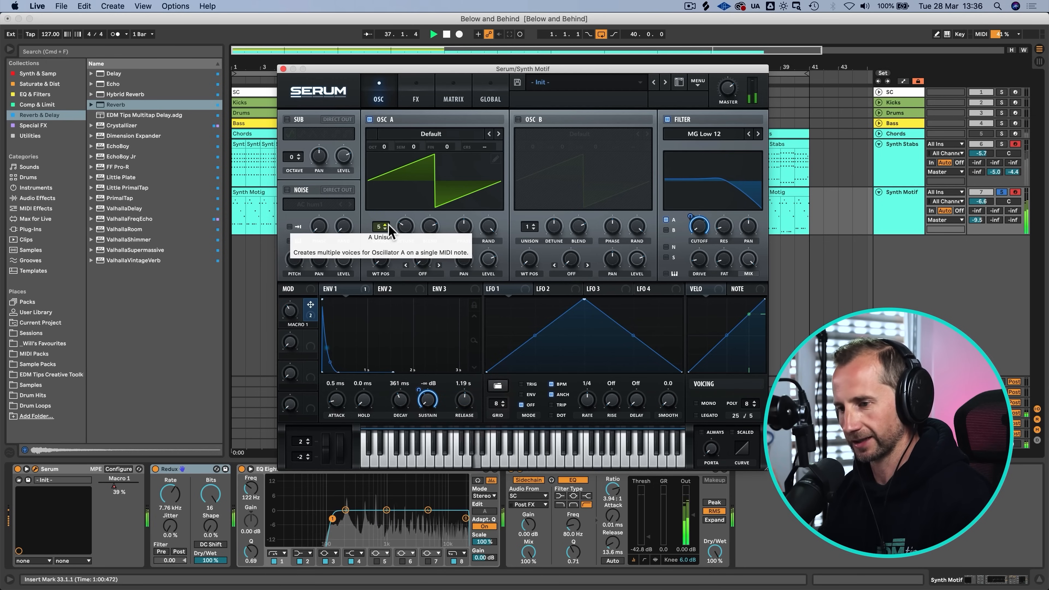
Step: Set the Synth Motif's Redux Dry/Wet to about 45%, cut EQ Eight band 2 by 3.84 dB at 198 Hz, and close Serum
{"action": "left_click_drag", "start_coordinate": [210, 561], "coordinate": [211, 578]}
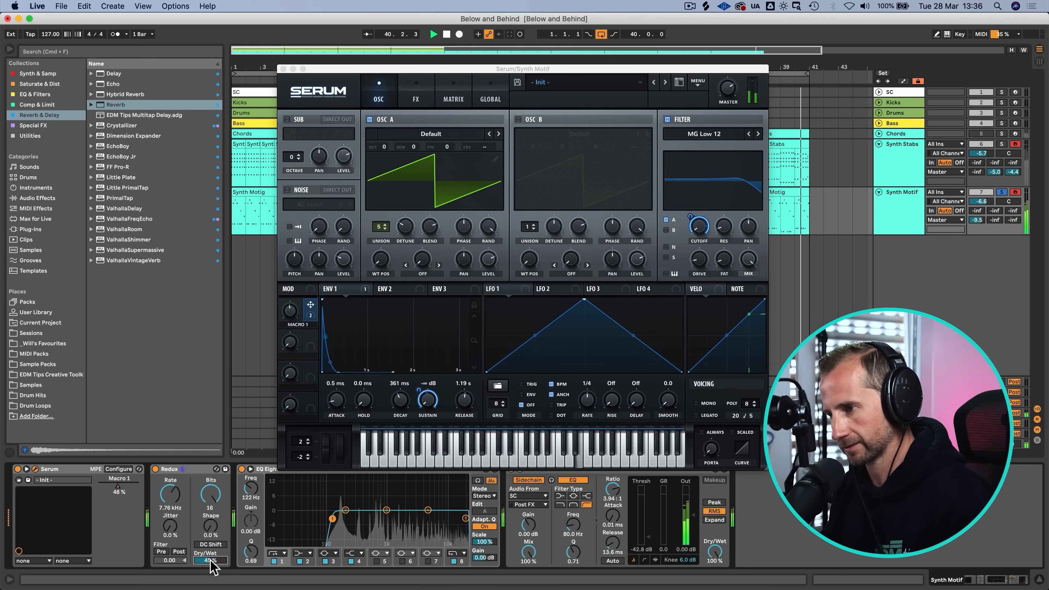
{"action": "left_click_drag", "start_coordinate": [346, 510], "coordinate": [345, 519]}
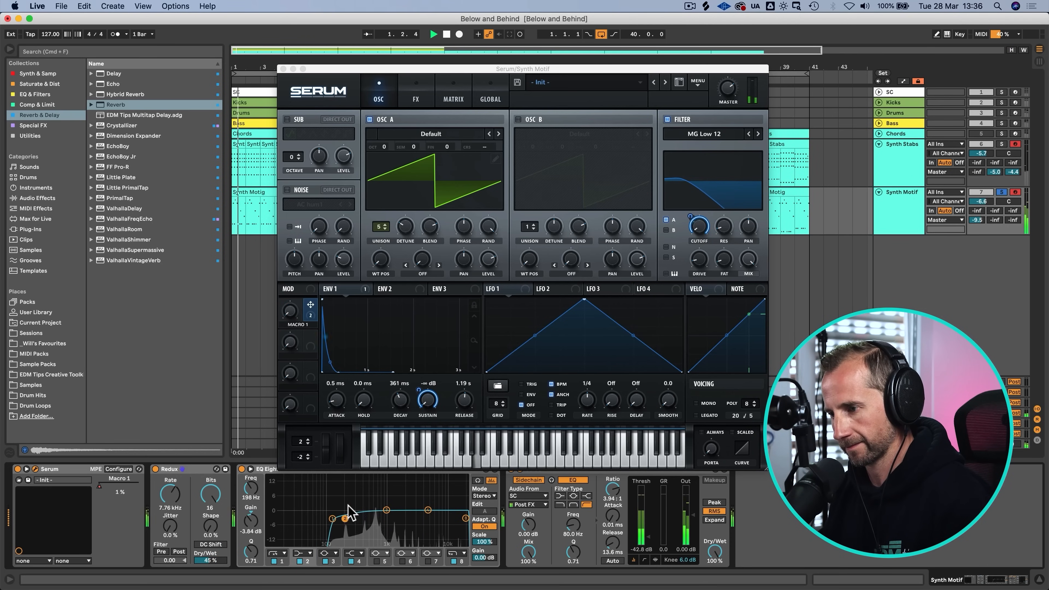
{"action": "left_click", "coordinate": [284, 69]}
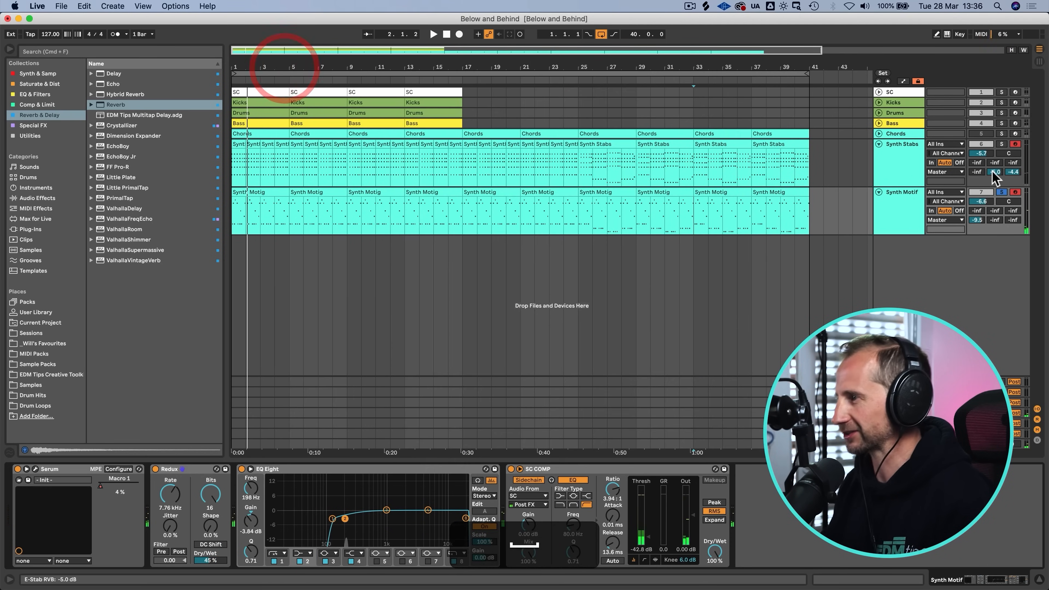
Step: Unsolo Synth Motif, save the set and fold the Synth Motif track
{"action": "left_click", "coordinate": [1002, 192]}
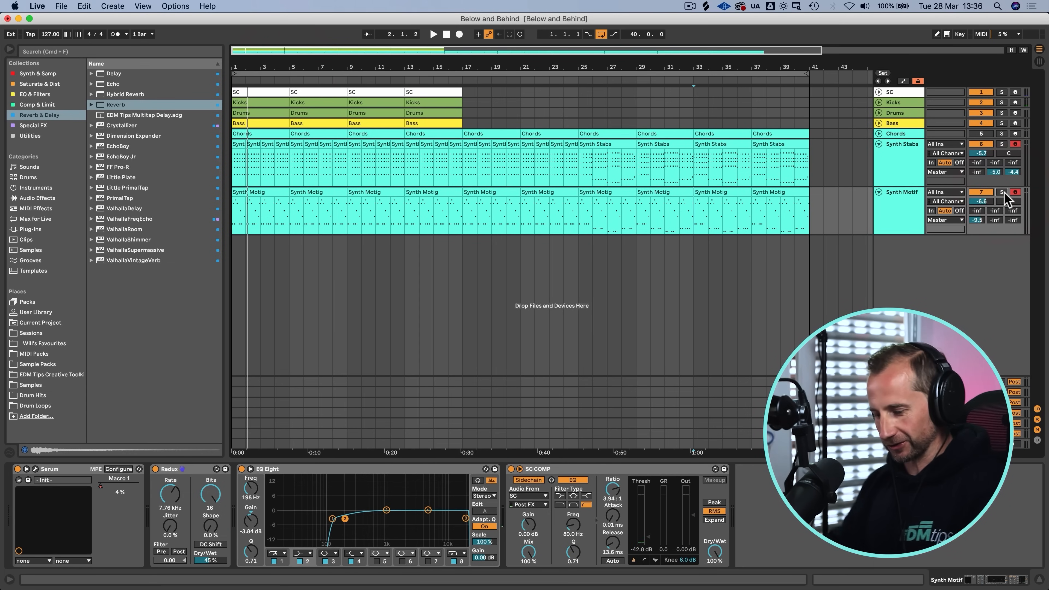
{"action": "key", "text": "super+s"}
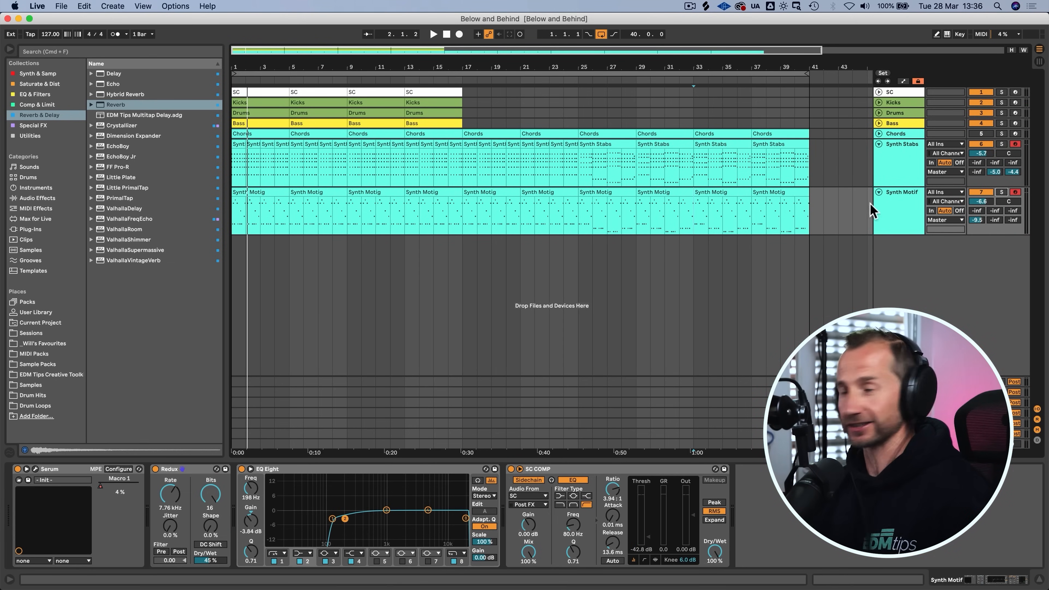
{"action": "left_click", "coordinate": [879, 191]}
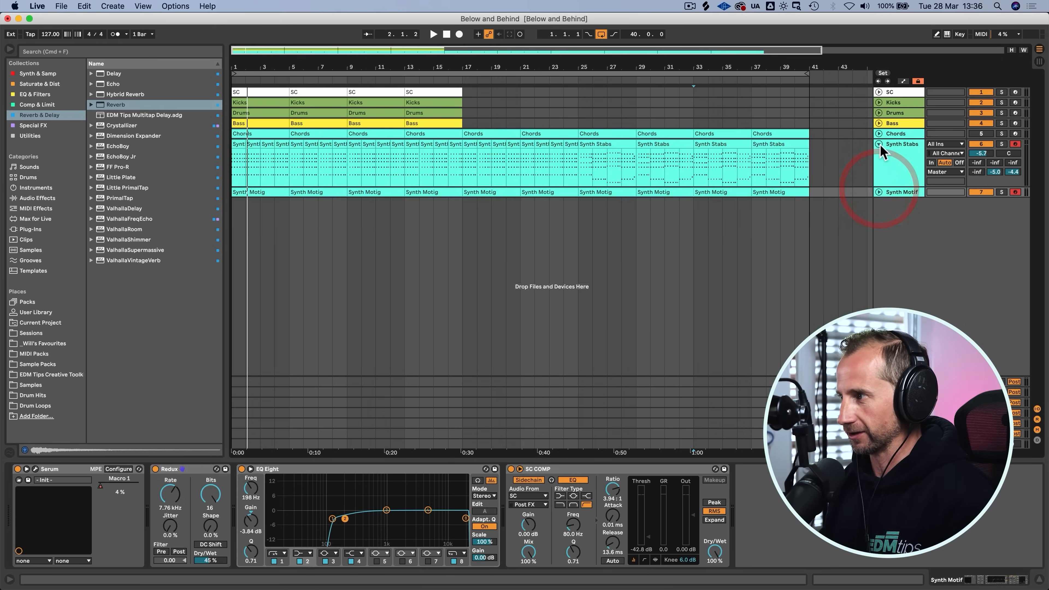
Step: Fold the Synth Stabs track, return the playhead to the start and save the set
{"action": "left_click", "coordinate": [879, 144]}
{"action": "left_click", "coordinate": [447, 34]}
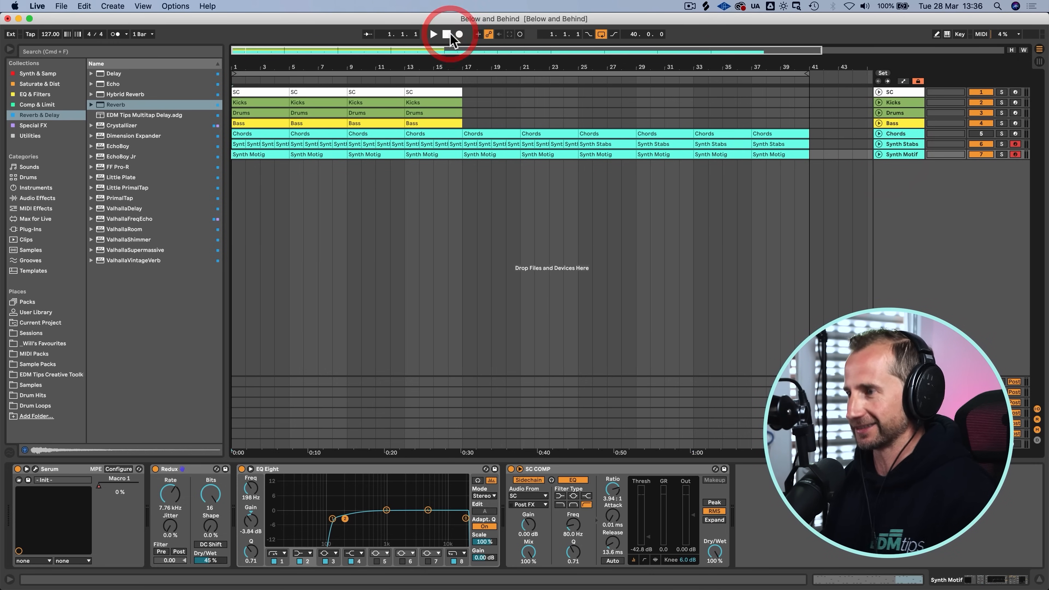
{"action": "key", "text": "super+s"}
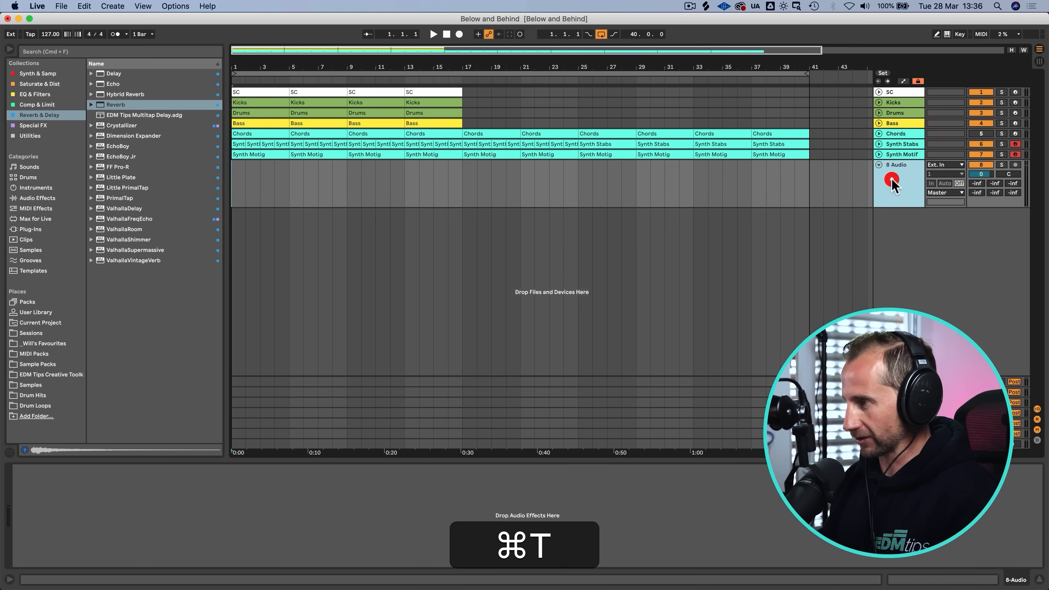
Step: Add an audio track below Synth Motif, name it Vocals and colour it purple
{"action": "key", "text": "super+r"}
{"action": "type", "text": "Voc"}
{"action": "right_click", "coordinate": [893, 180]}
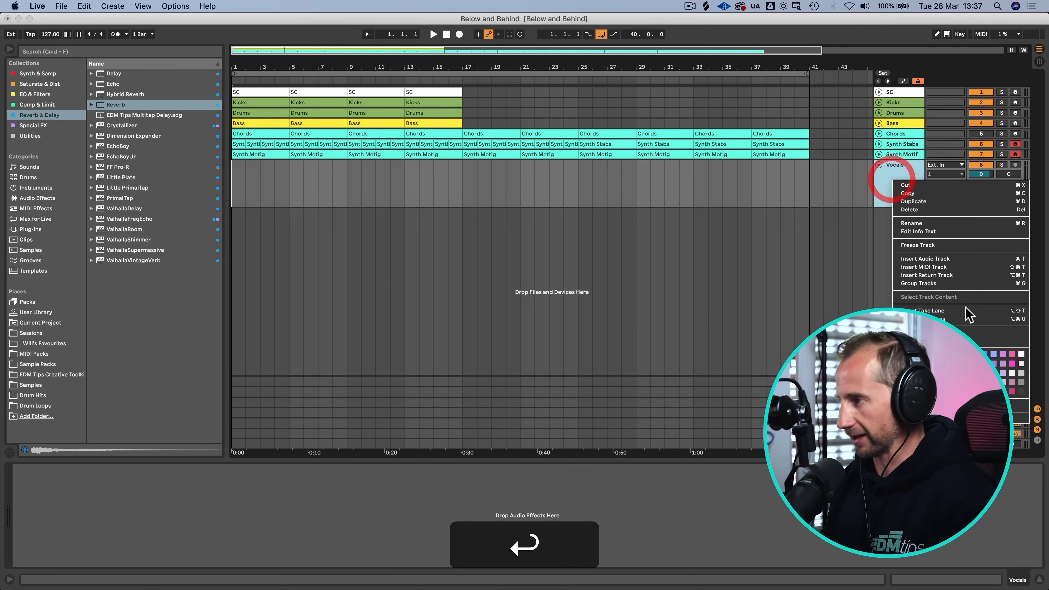
{"action": "left_click", "coordinate": [1003, 358]}
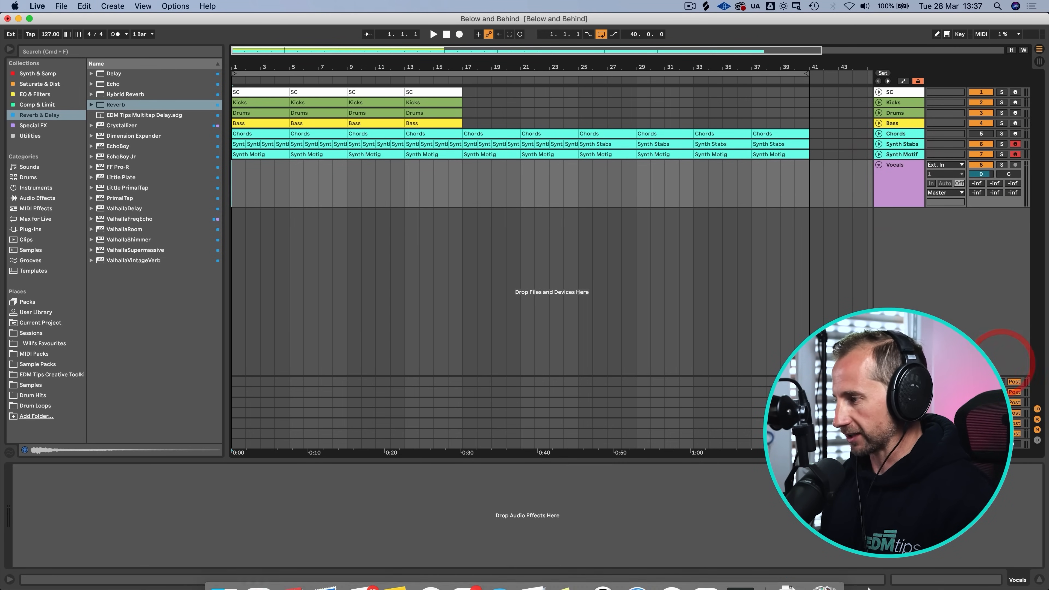
Step: Switch to Splice to view the Roniit Silk Vocal Samples in A minor, and return to the Live set
{"action": "left_click", "coordinate": [673, 571]}
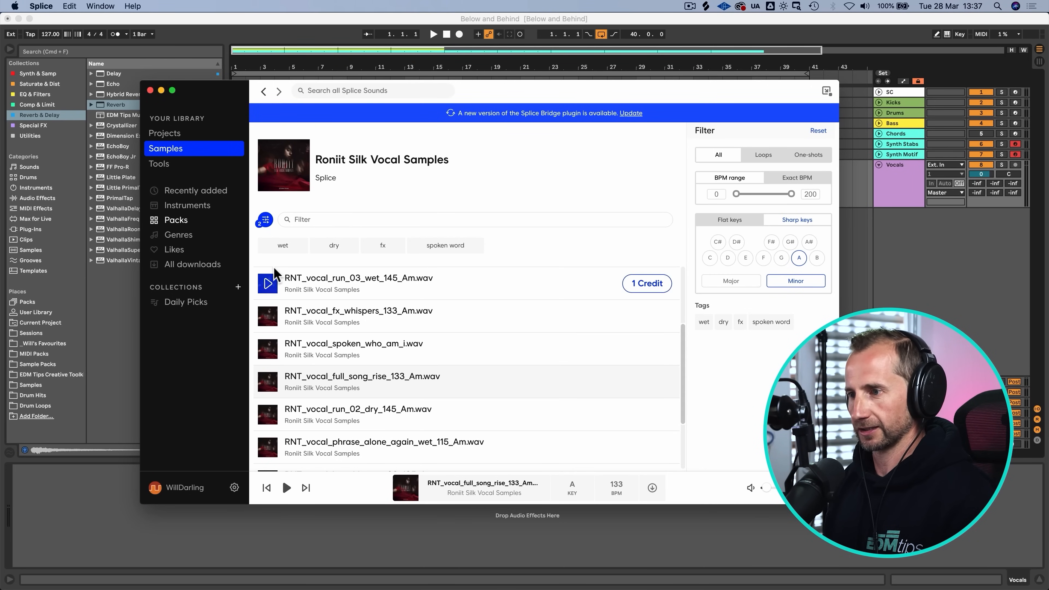
{"action": "key", "text": "fn+Escape"}
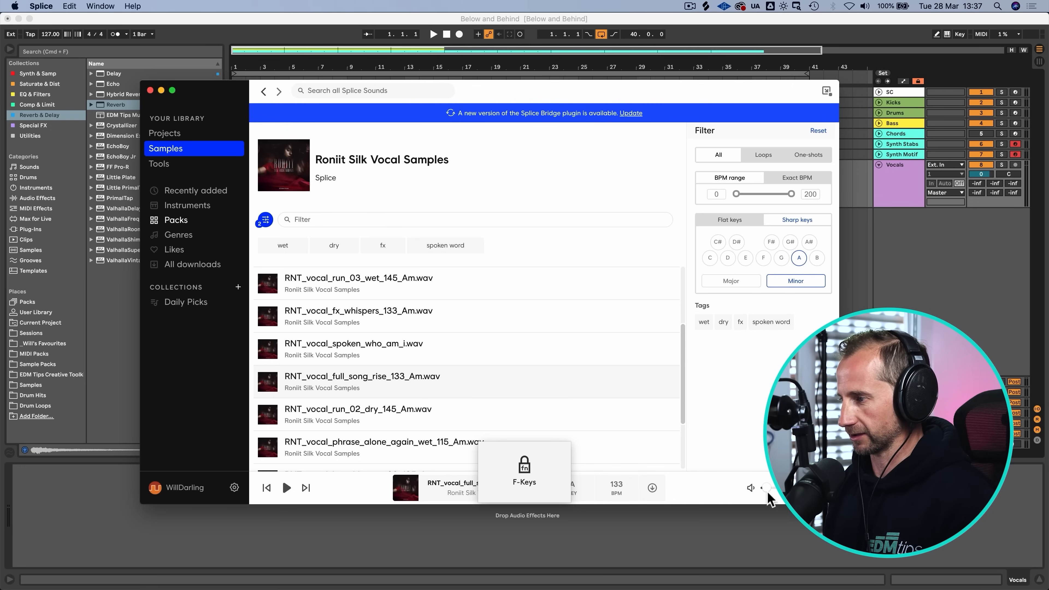
{"action": "left_click", "coordinate": [490, 102]}
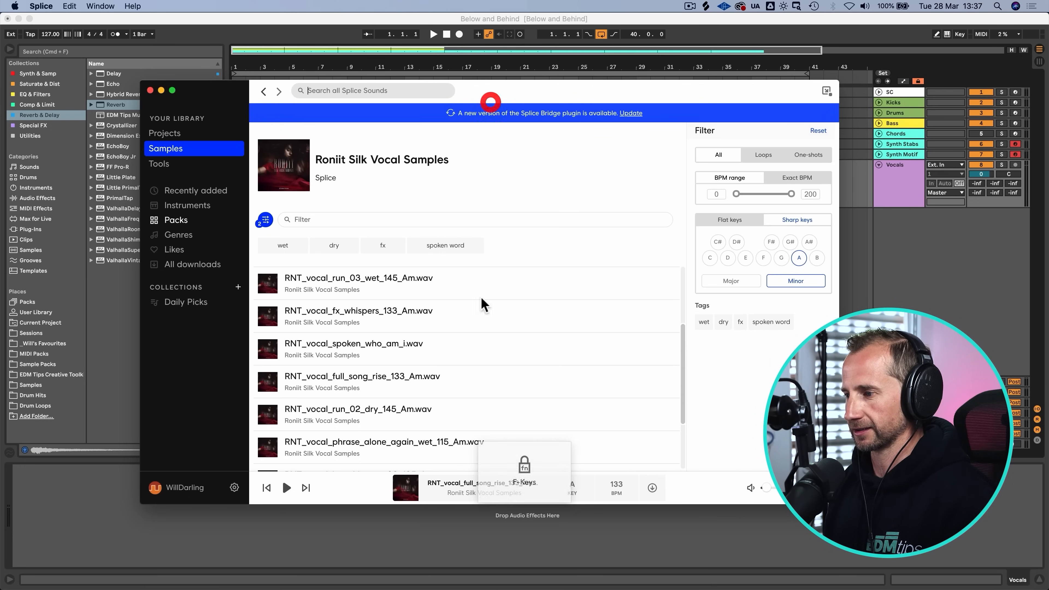
{"action": "left_click", "coordinate": [84, 500]}
{"action": "left_click", "coordinate": [84, 500]}
Step: Show the Synth Motif automation and raise its Macro 1 value at bar 1 to about 0.18, checking it in playback
{"action": "key", "text": "space"}
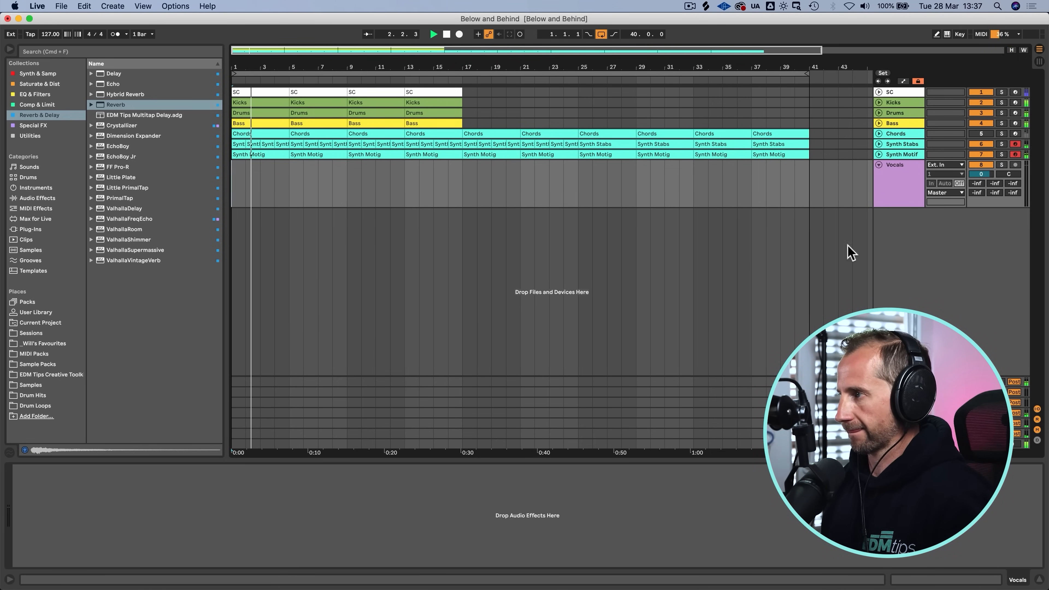
{"action": "left_click", "coordinate": [879, 154]}
{"action": "key", "text": "space"}
{"action": "key", "text": "a"}
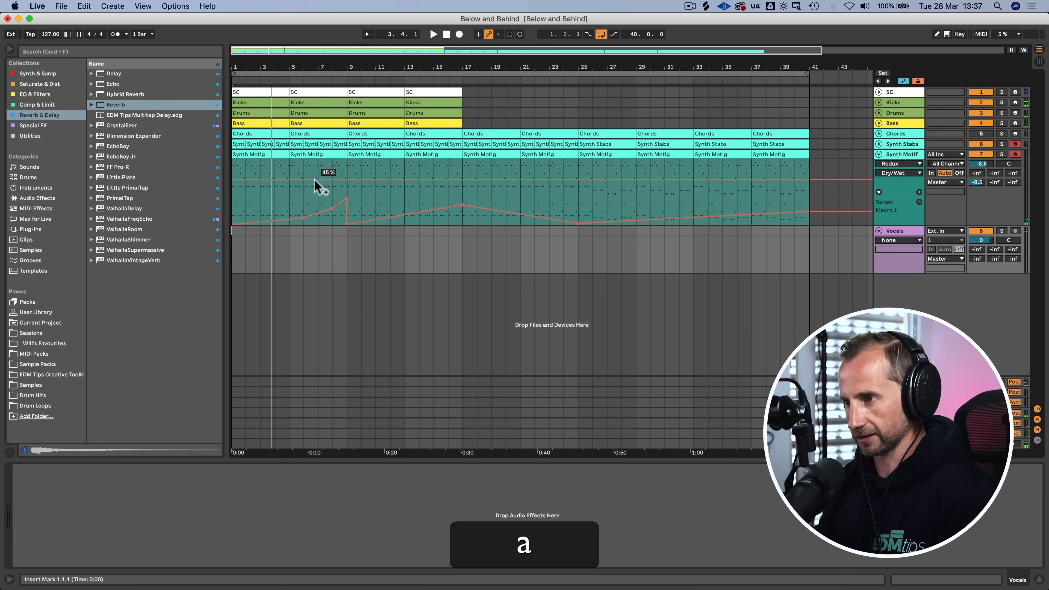
{"action": "left_click_drag", "start_coordinate": [234, 224], "coordinate": [234, 217]}
{"action": "key", "text": "space"}
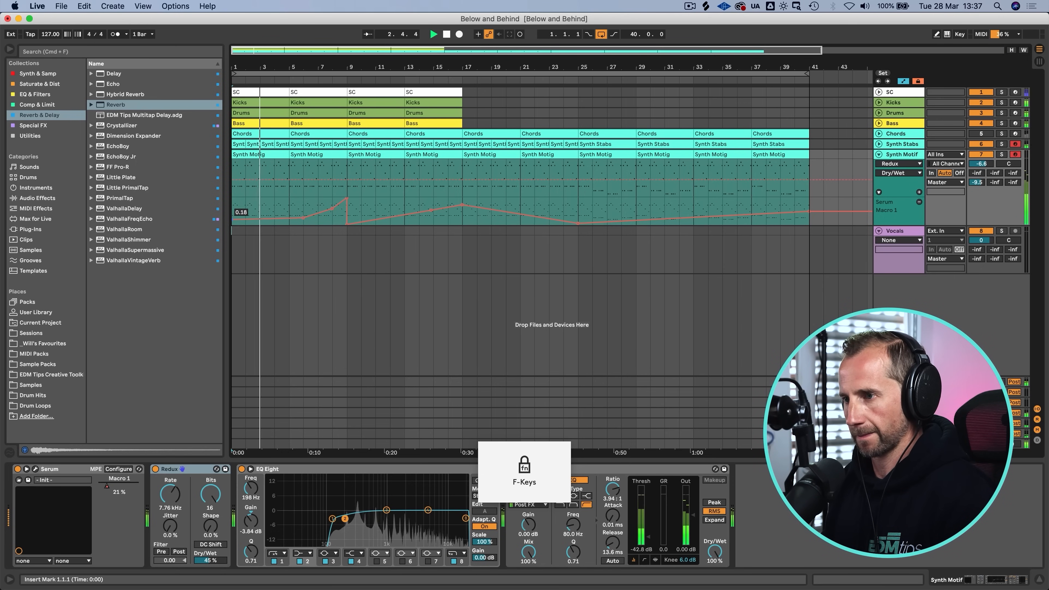
{"action": "left_click_drag", "start_coordinate": [234, 219], "coordinate": [304, 222]}
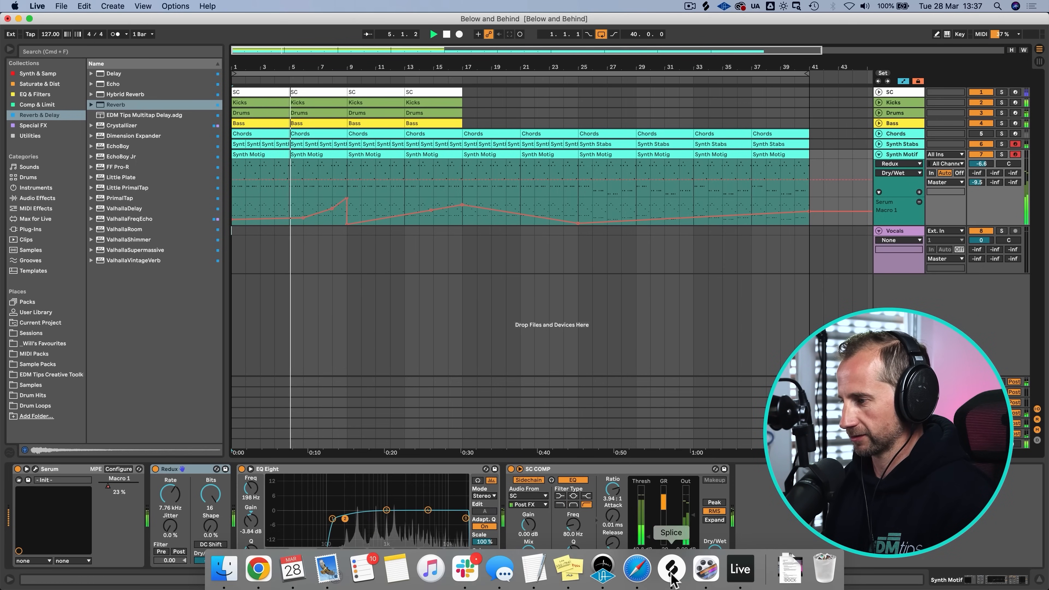
Step: Switch to Splice and audition the Roniit vocal run, whispers, spoken and full song rise samples against the playing track
{"action": "left_click", "coordinate": [671, 575]}
{"action": "left_click", "coordinate": [268, 284]}
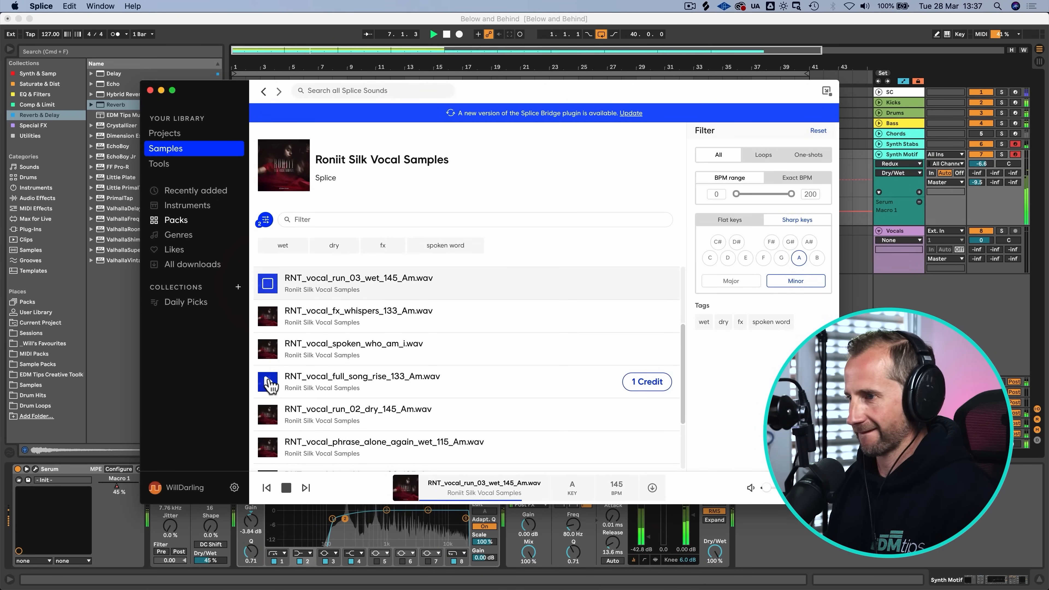
{"action": "left_click", "coordinate": [268, 320]}
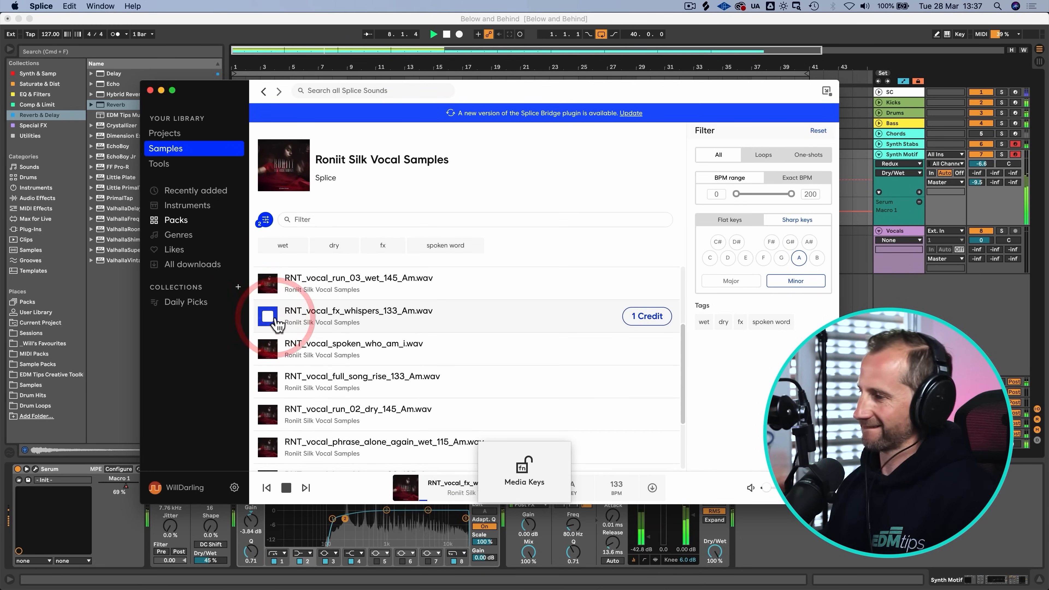
{"action": "mouse_move", "coordinate": [276, 351]}
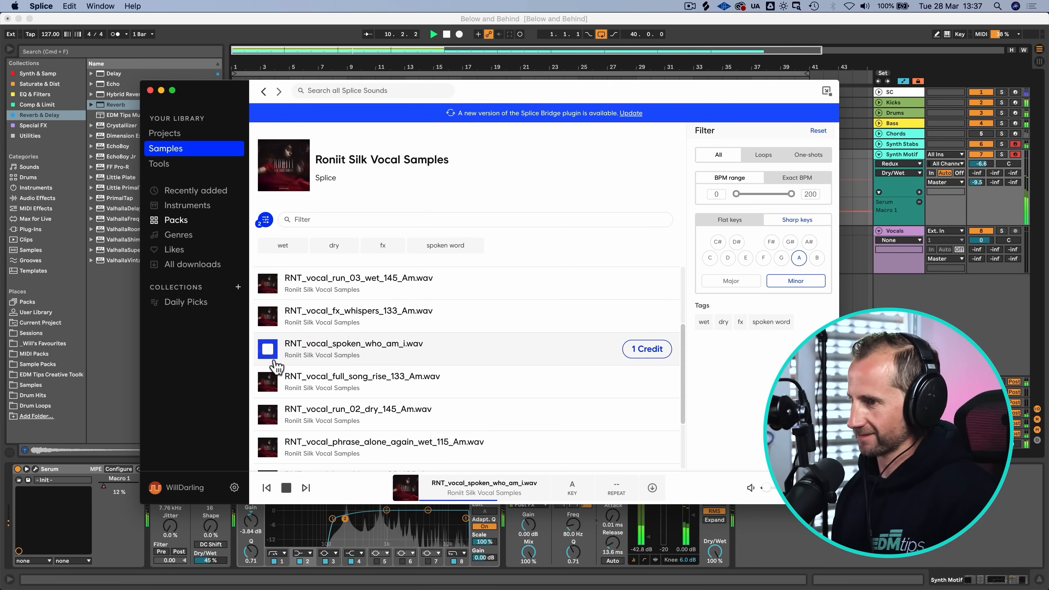
{"action": "left_click", "coordinate": [268, 383]}
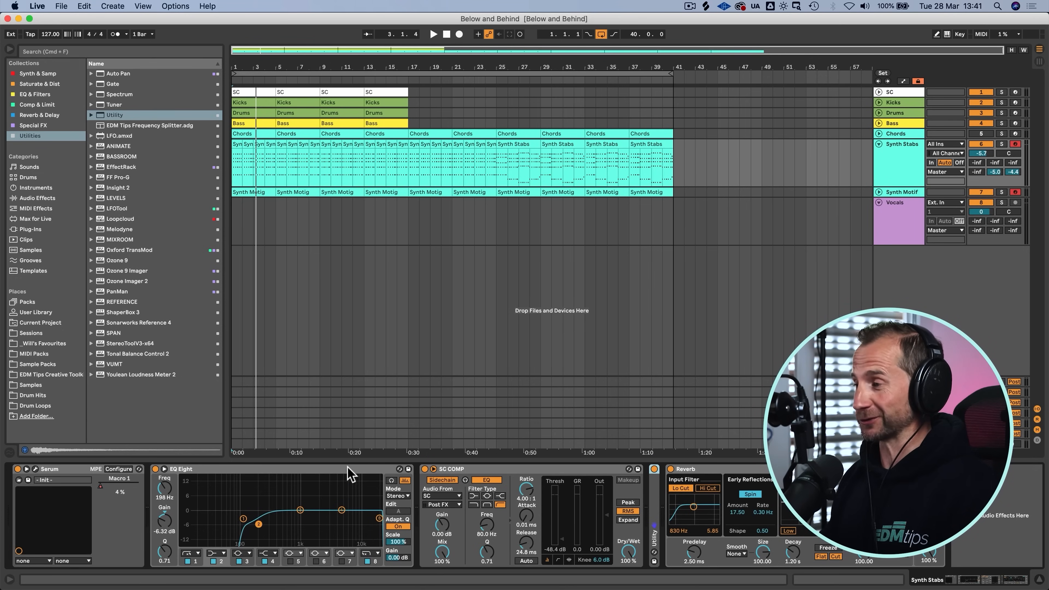
Step: Loop bars 25 to 33 from a selection on the Vocals track and start playback there
{"action": "left_click", "coordinate": [235, 224]}
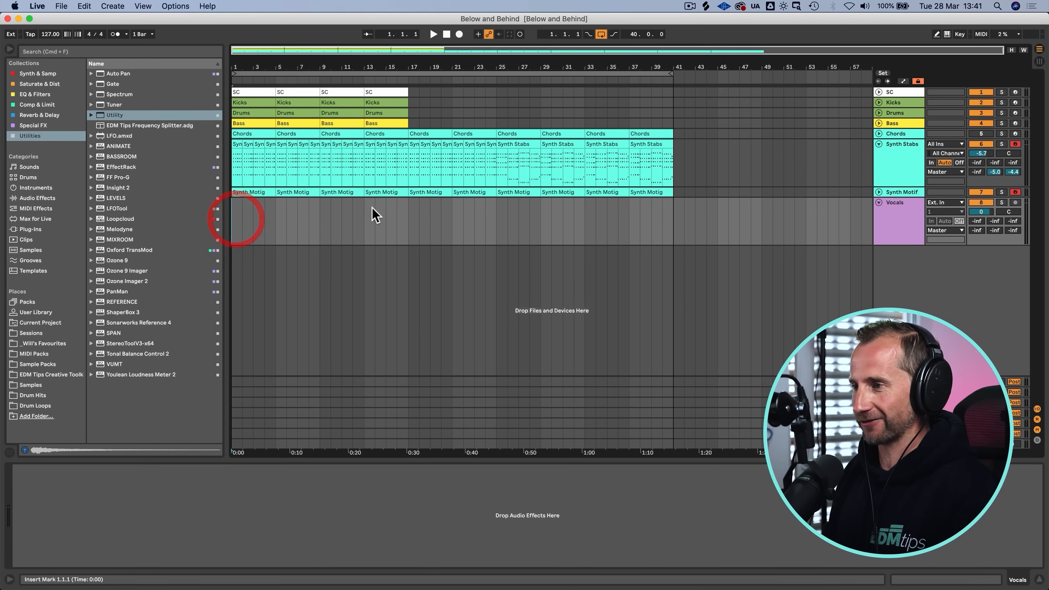
{"action": "left_click_drag", "start_coordinate": [498, 231], "coordinate": [580, 230]}
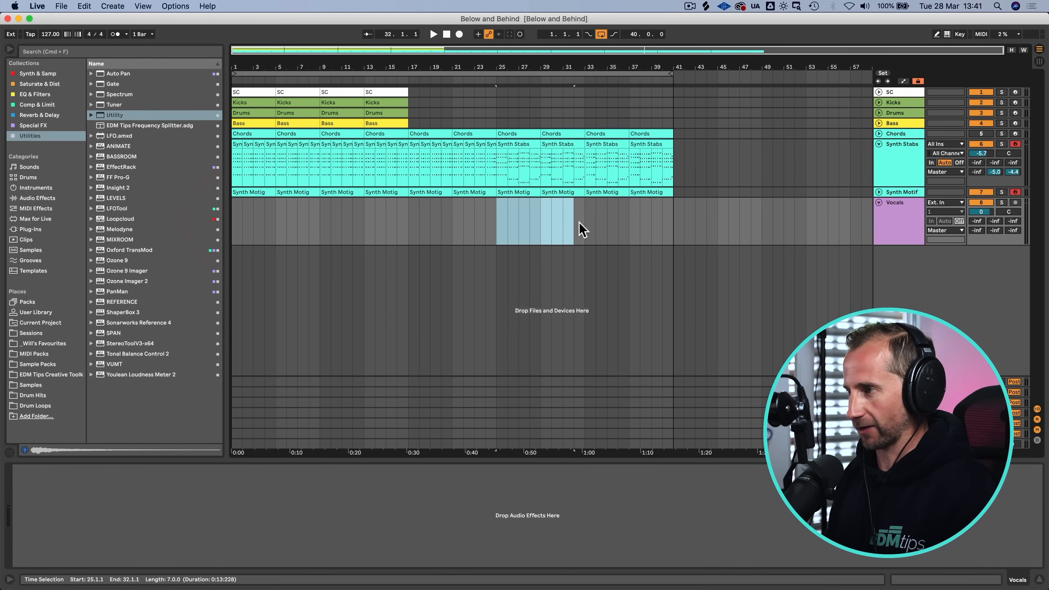
{"action": "key", "text": "super+l"}
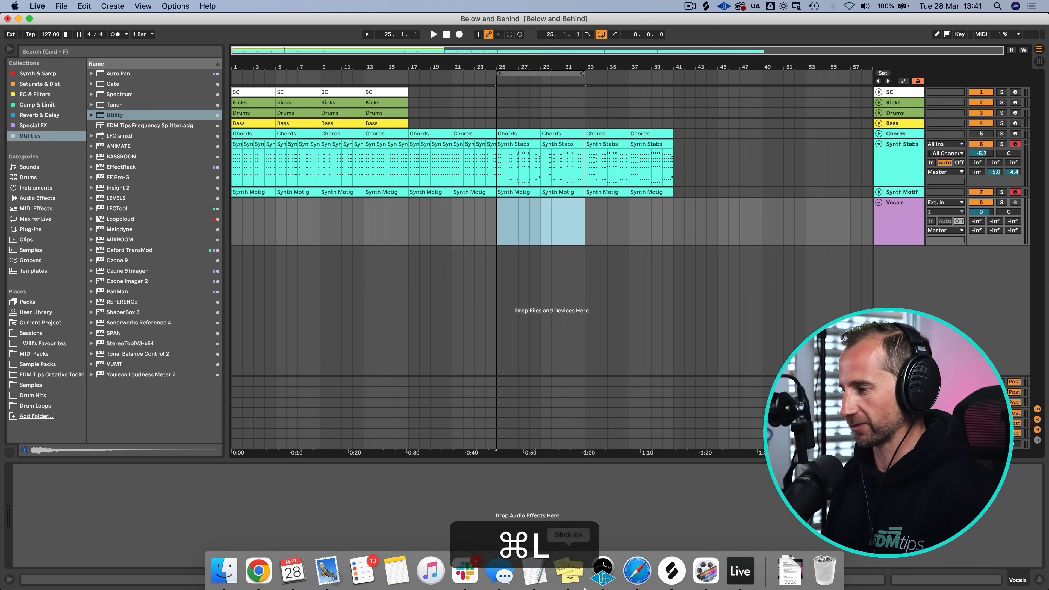
{"action": "key", "text": "space"}
Step: Switch to Splice, search for "vocals" and filter the samples to A minor and female
{"action": "left_click", "coordinate": [672, 581]}
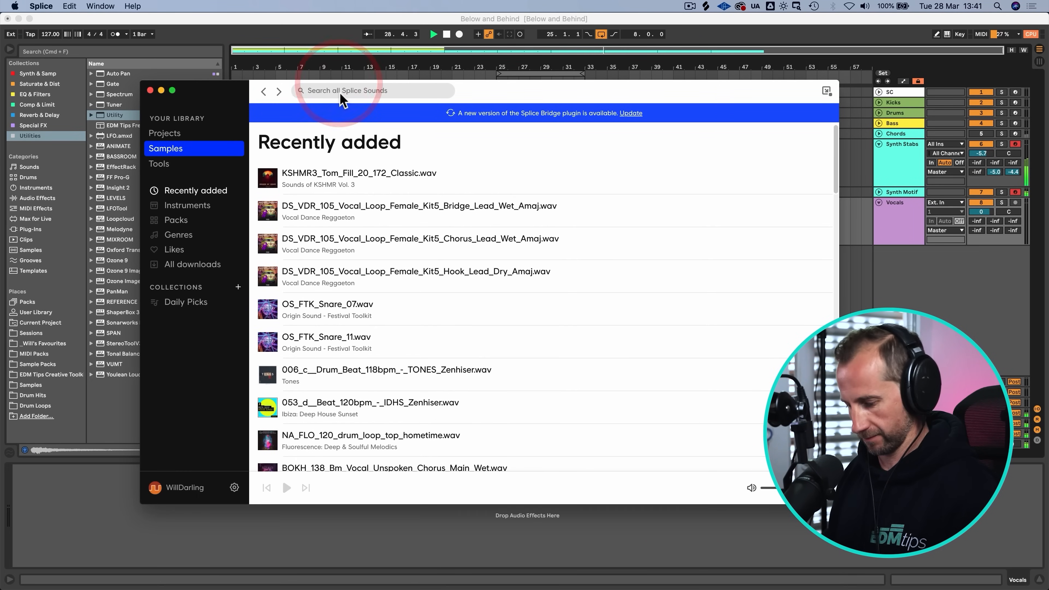
{"action": "type", "text": "vocals"}
{"action": "key", "text": "Return"}
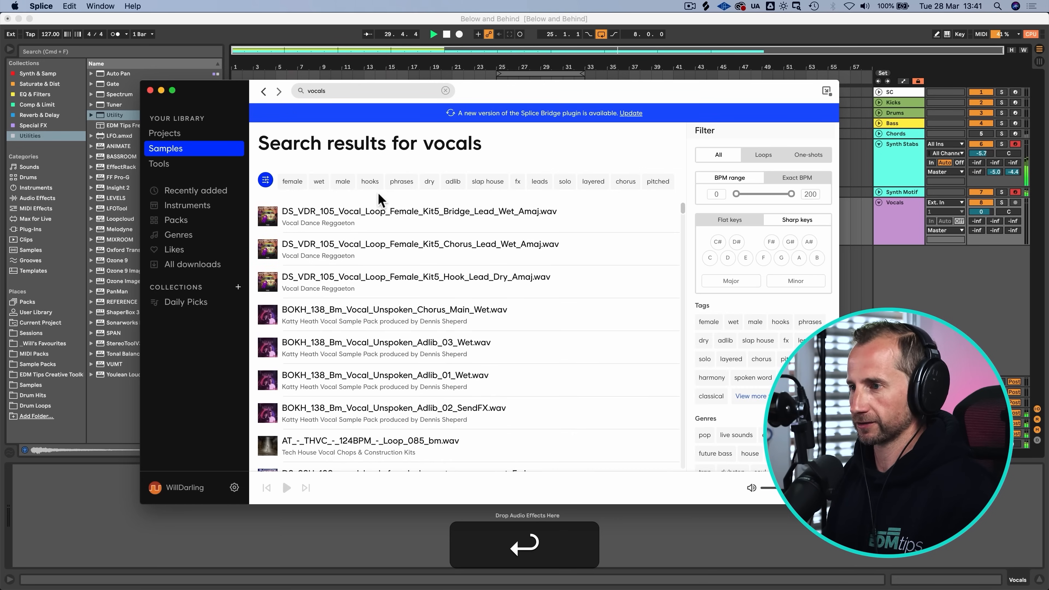
{"action": "left_click", "coordinate": [799, 257]}
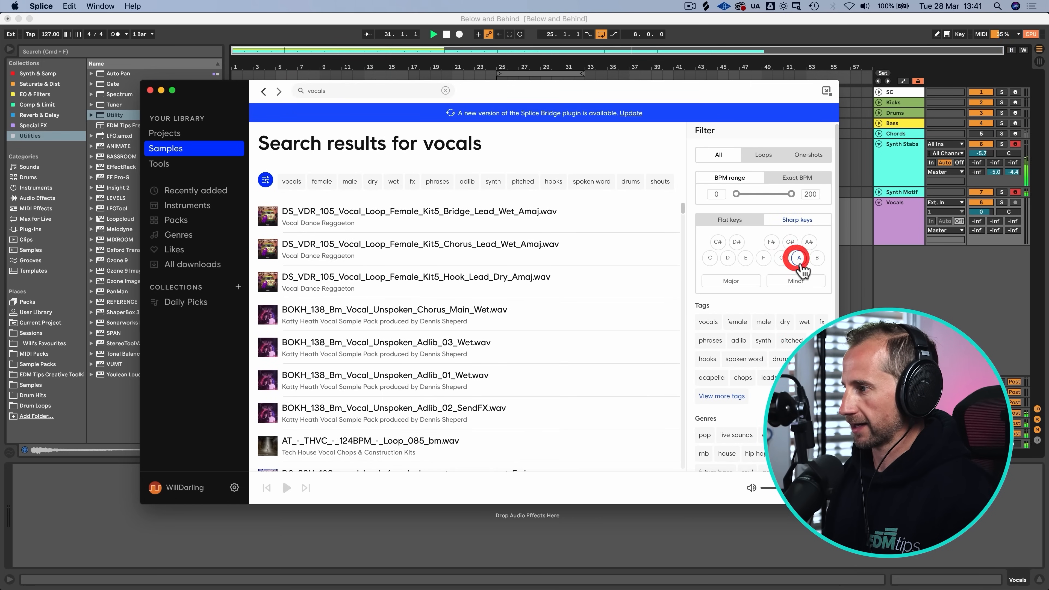
{"action": "left_click", "coordinate": [802, 282]}
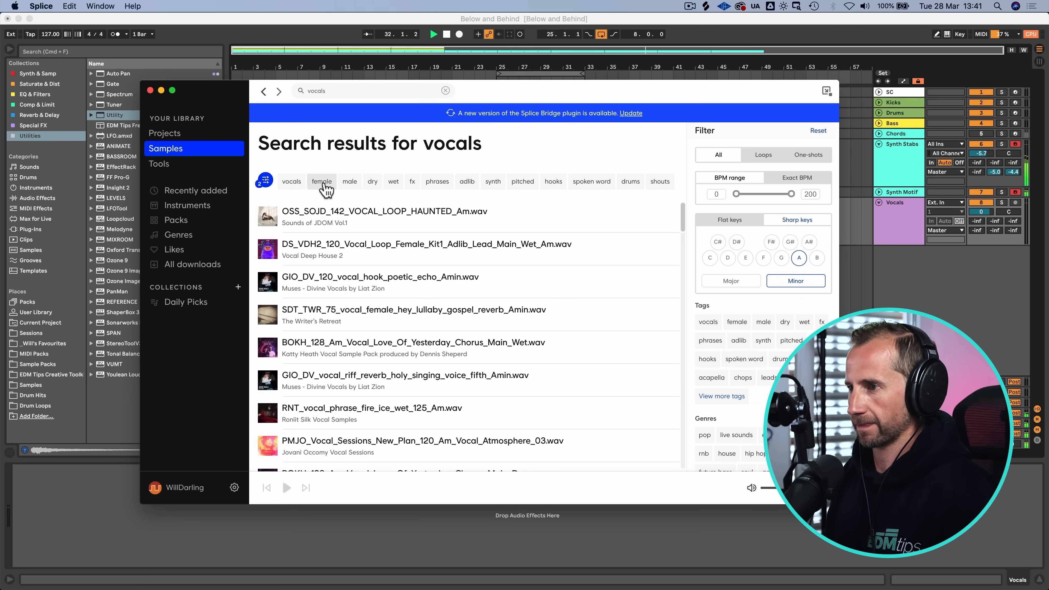
{"action": "left_click", "coordinate": [324, 183]}
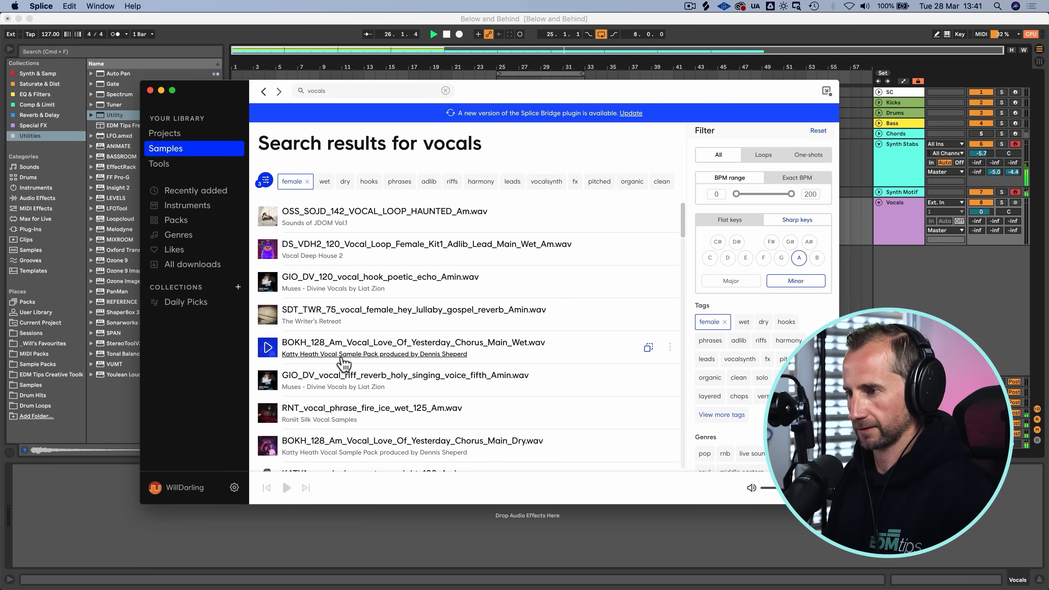
Step: Audition RNT_vocal_phrase_fire_ice_wet_125_Am and the Love_Of_Yesterday chorus sample, moving the Splice window clear of the Vocals track
{"action": "scroll", "coordinate": [343, 362], "scroll_direction": "down", "scroll_amount": 2}
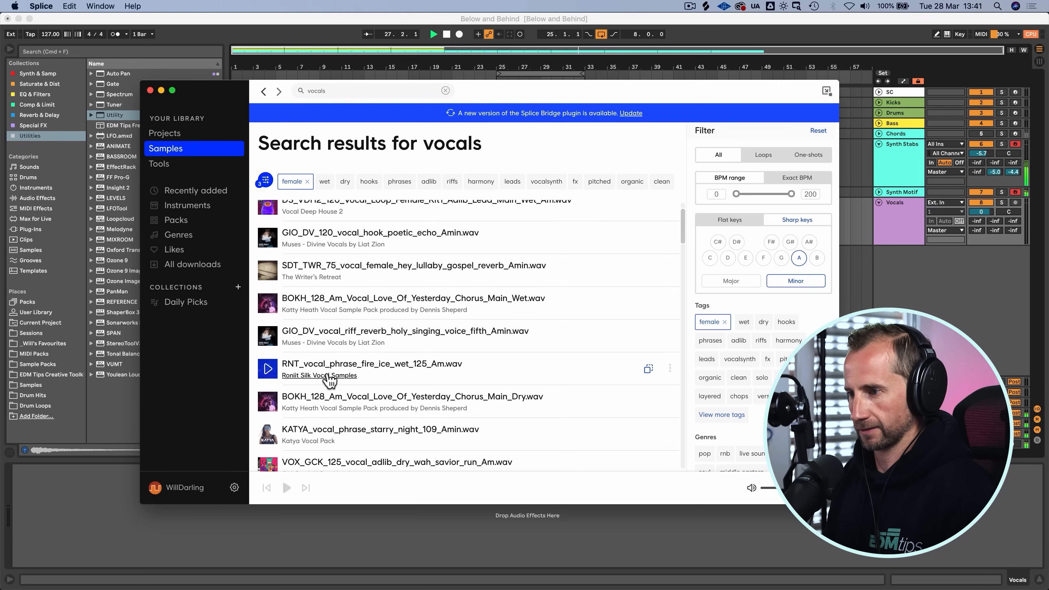
{"action": "left_click", "coordinate": [267, 369]}
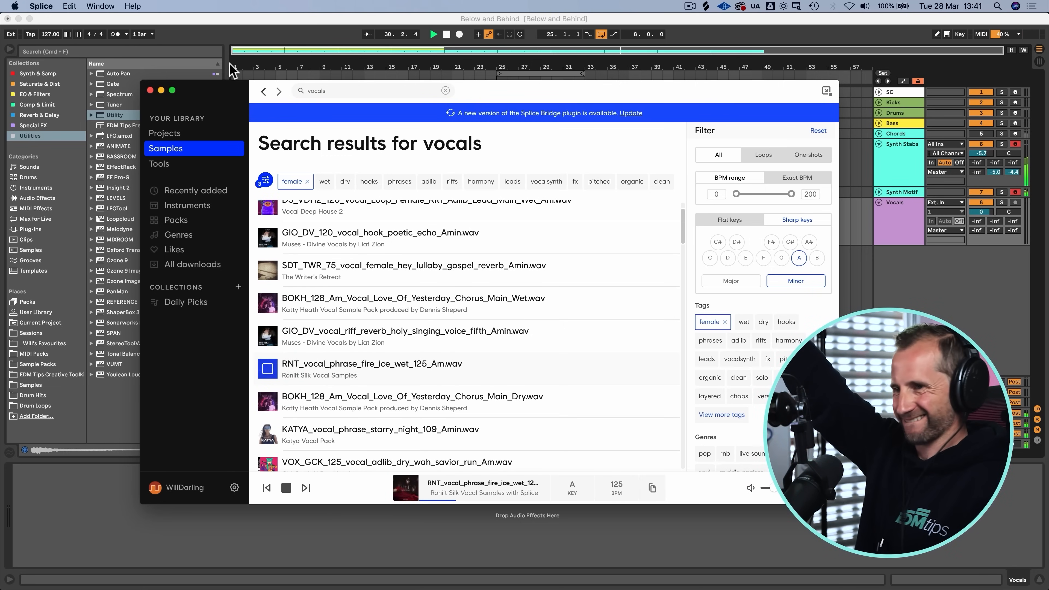
{"action": "left_click_drag", "start_coordinate": [235, 94], "coordinate": [753, 144]}
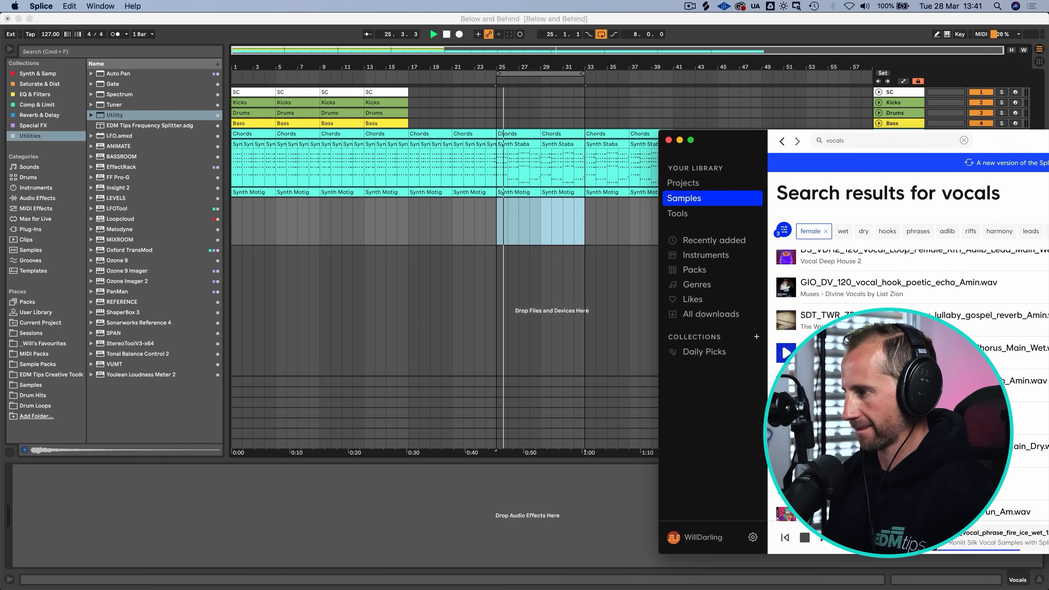
{"action": "left_click", "coordinate": [786, 353]}
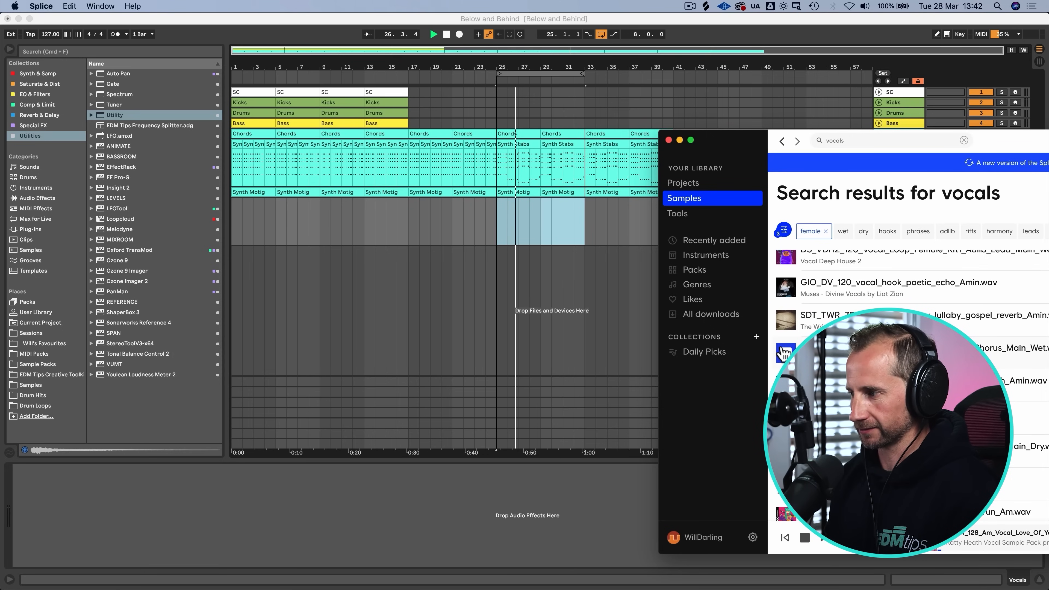
{"action": "left_click", "coordinate": [786, 353]}
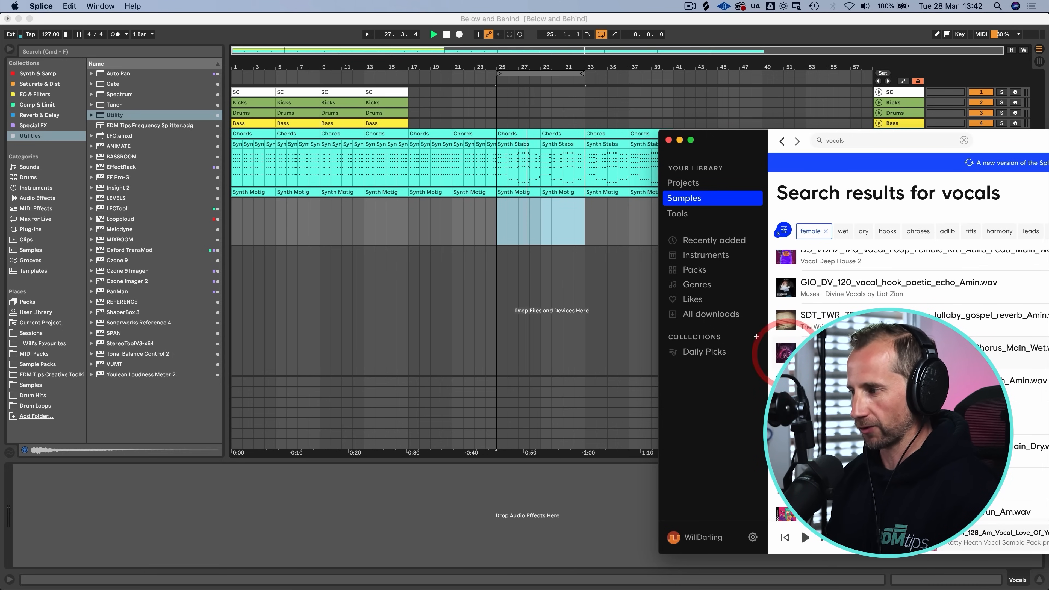
Step: Place RNT_vocal_phrase_fire_ice_wet_125_Am on the Vocals track at bar 25, stop playback and lower the track volume to -9.2 dB
{"action": "left_click_drag", "start_coordinate": [786, 354], "coordinate": [499, 234]}
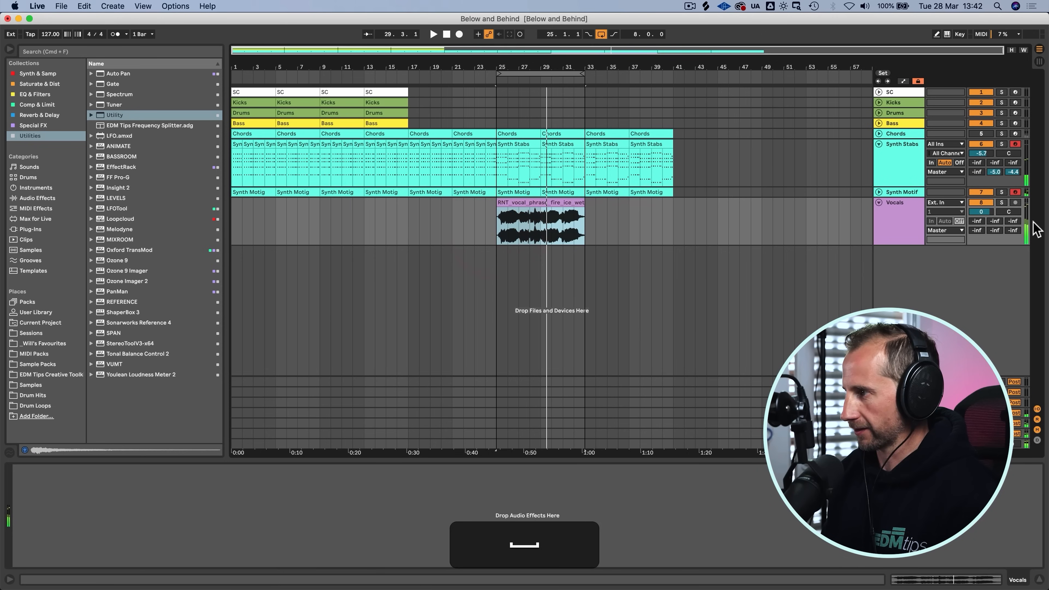
{"action": "left_click_drag", "start_coordinate": [991, 212], "coordinate": [990, 217]}
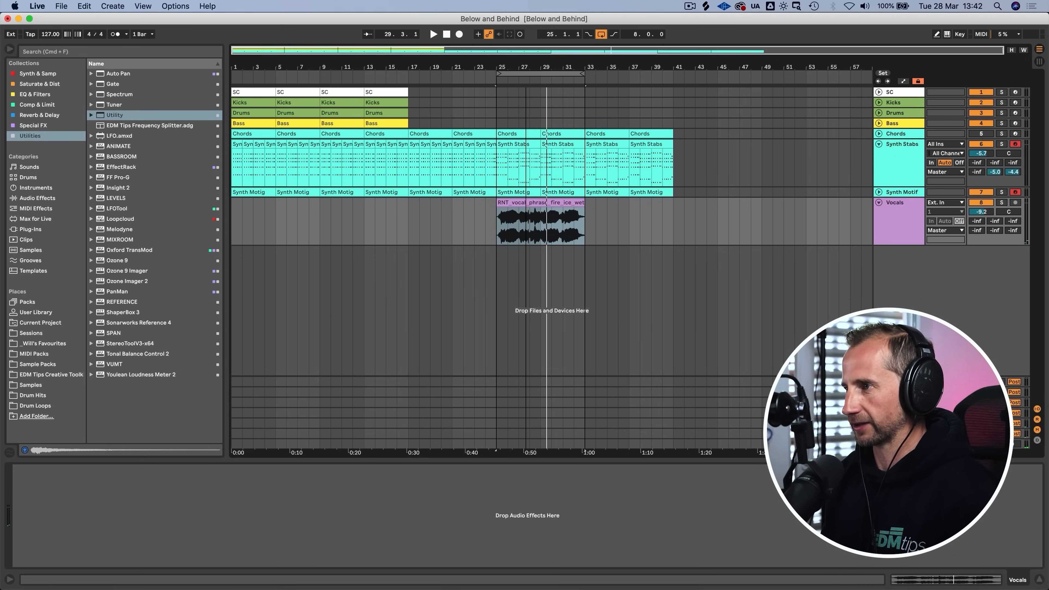
Step: Warp the RNT_vocal_phrase_fire_ice_wet_125_Am clip with an original tempo of 125 BPM in Complex Pro mode
{"action": "key", "text": "z"}
{"action": "left_click", "coordinate": [462, 204]}
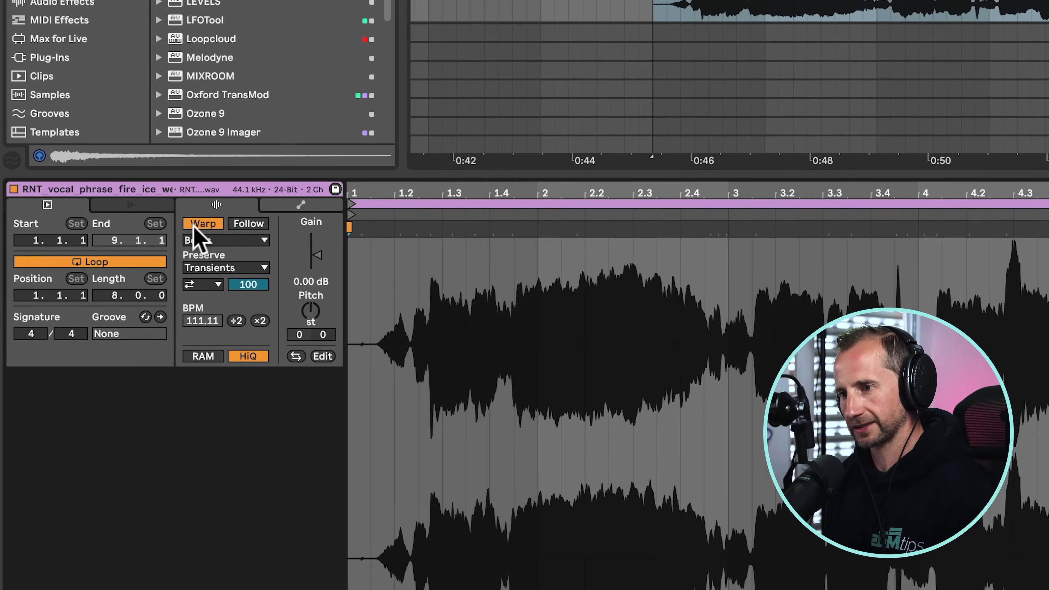
{"action": "left_click", "coordinate": [110, 323]}
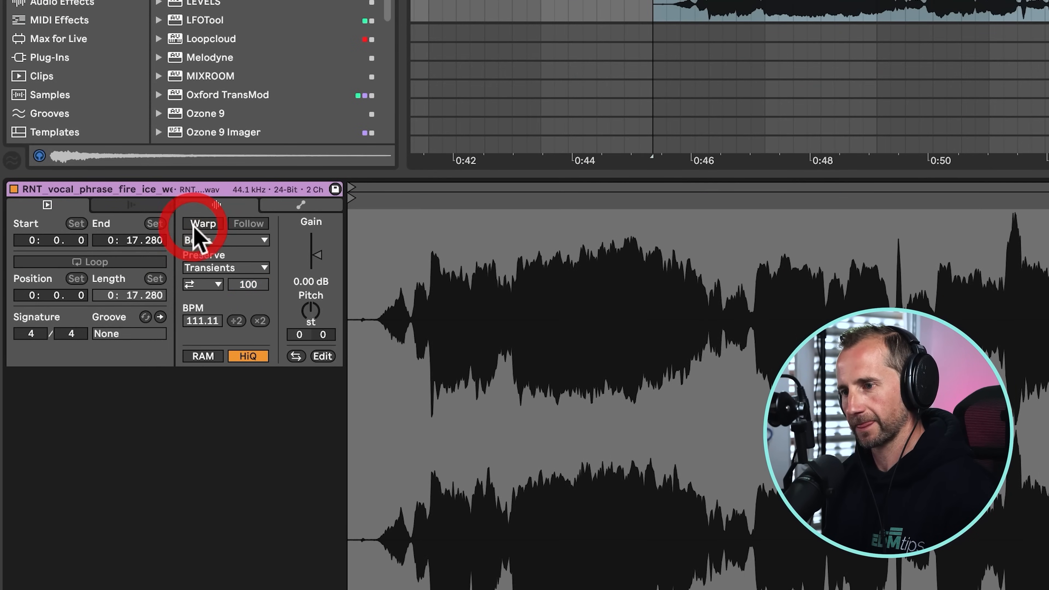
{"action": "left_click", "coordinate": [201, 225]}
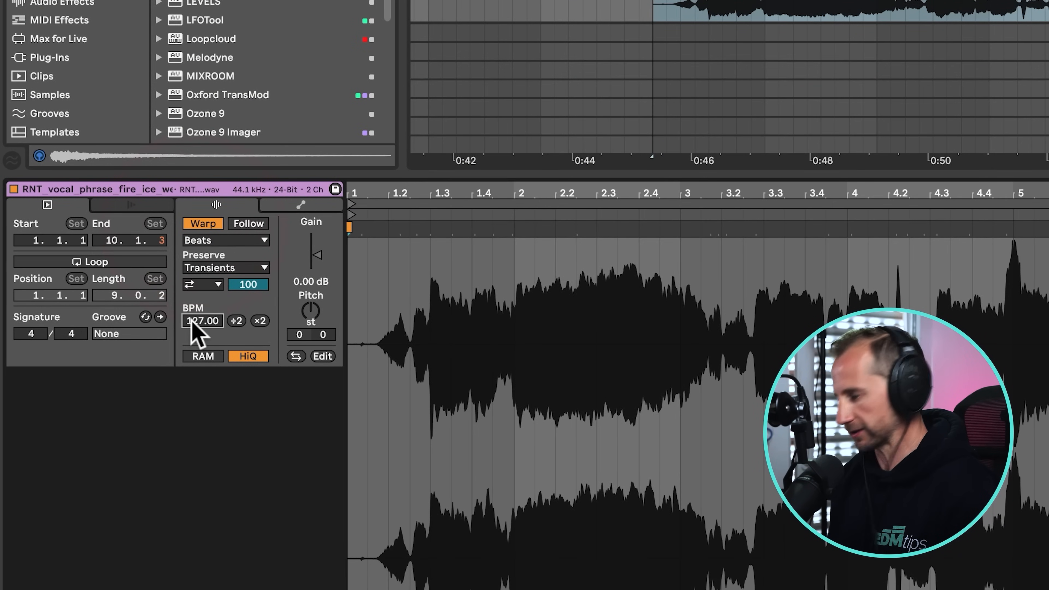
{"action": "type", "text": "125"}
{"action": "key", "text": "Return"}
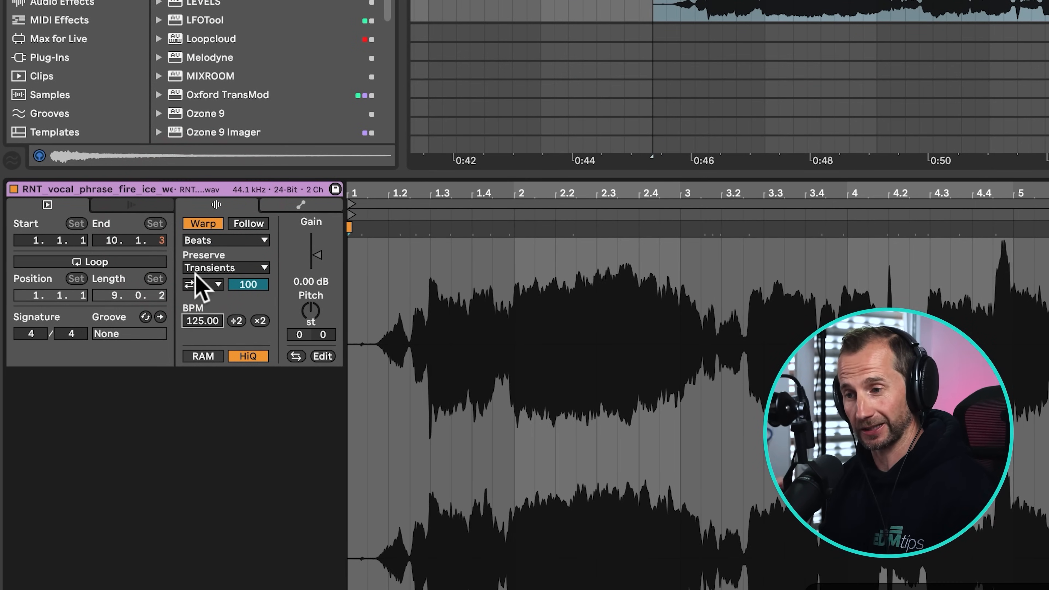
{"action": "left_click", "coordinate": [204, 239]}
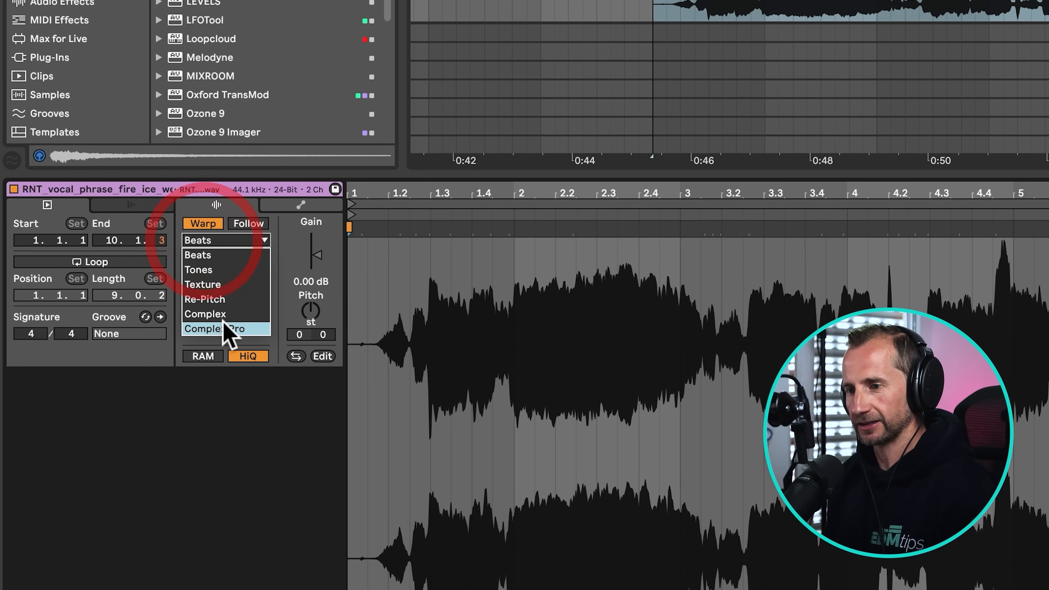
{"action": "left_click", "coordinate": [227, 328]}
{"action": "key", "text": "shift+Tab"}
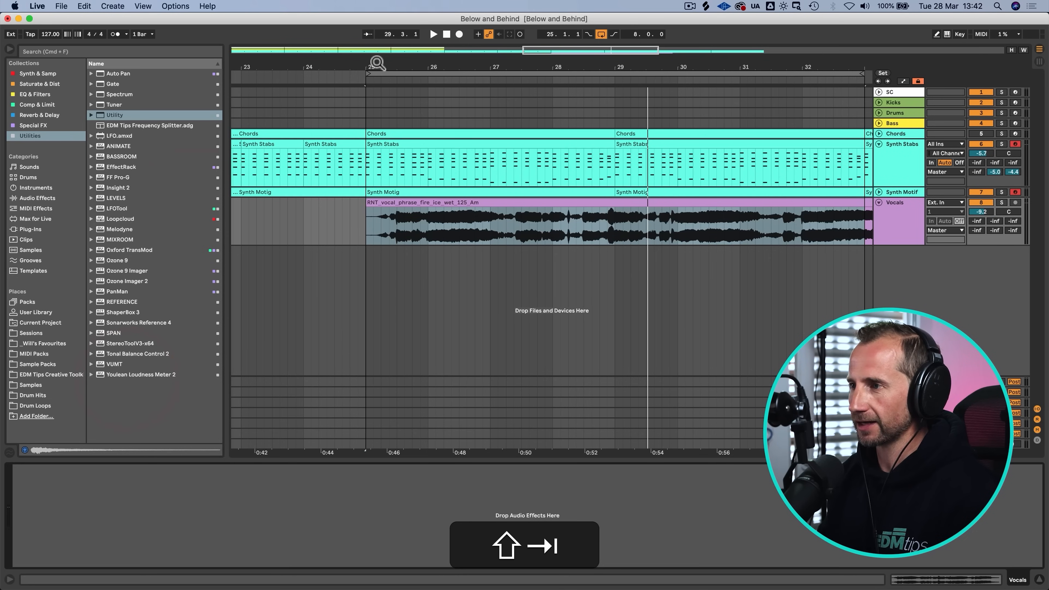
Step: Extend the loop range to bars 25 to 42 and start playback a few bars before the vocal phrase
{"action": "left_click_drag", "start_coordinate": [378, 63], "coordinate": [500, 66]}
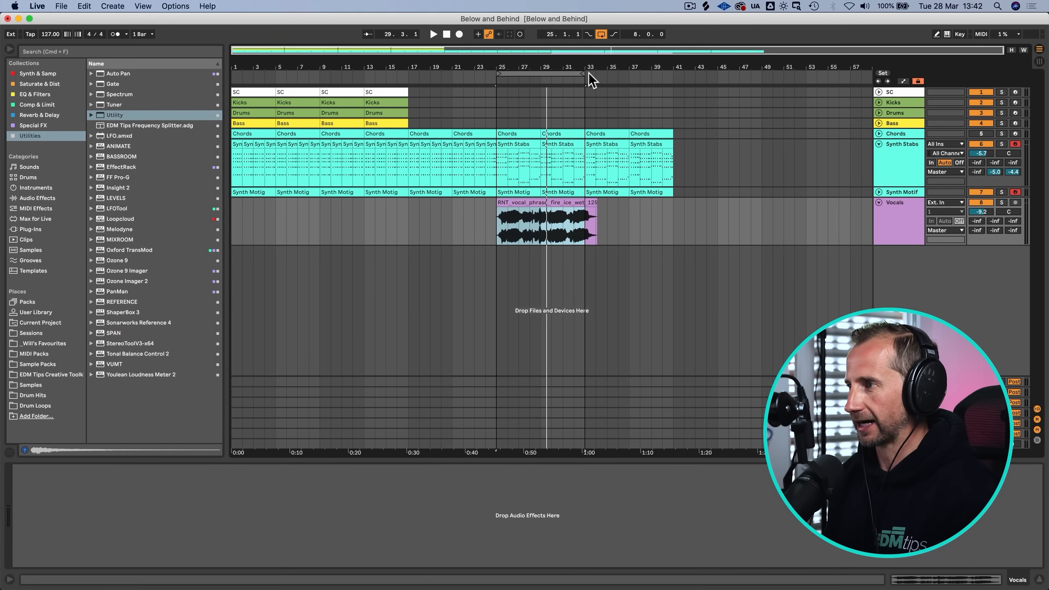
{"action": "left_click_drag", "start_coordinate": [589, 74], "coordinate": [682, 74]}
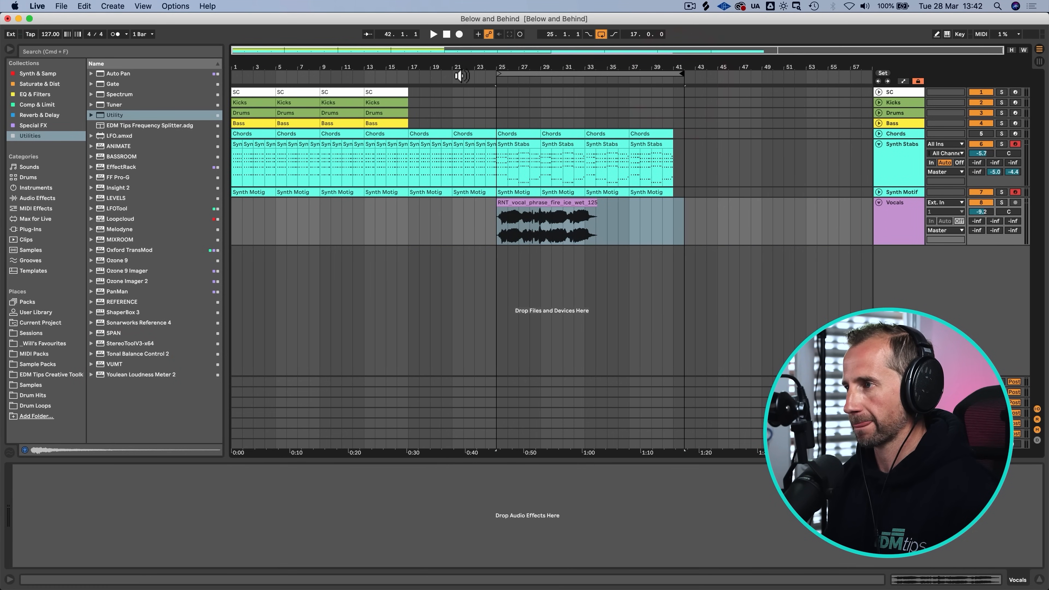
{"action": "left_click", "coordinate": [461, 76]}
Step: Lower the Vocals track to -11.0 dB and turn looping off, stopping playback after hearing the vocal phrase
{"action": "left_click_drag", "start_coordinate": [981, 211], "coordinate": [982, 226]}
{"action": "left_click", "coordinate": [602, 34]}
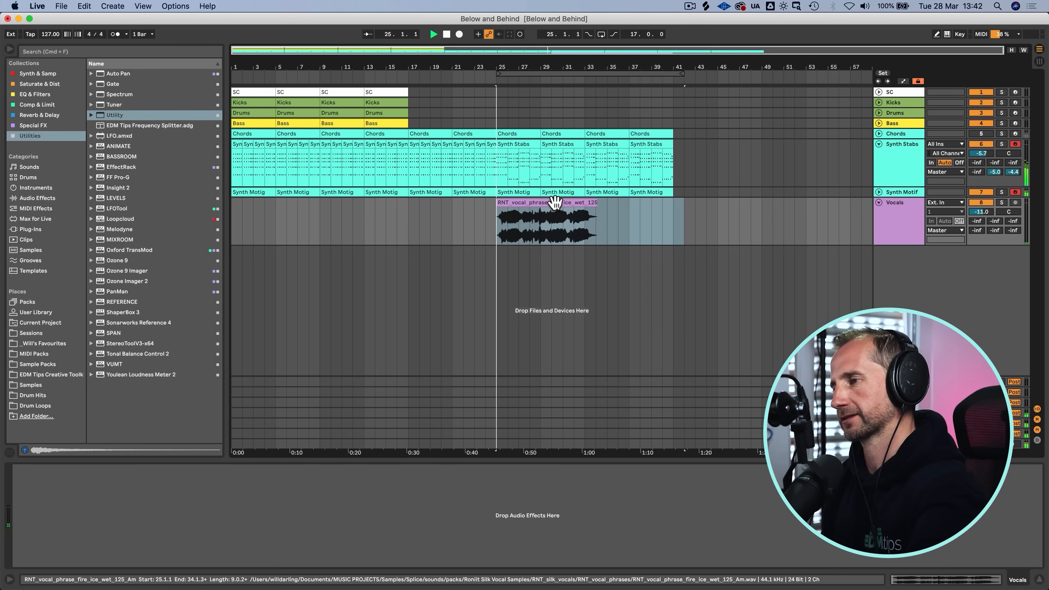
{"action": "left_click_drag", "start_coordinate": [516, 68], "coordinate": [443, 262]}
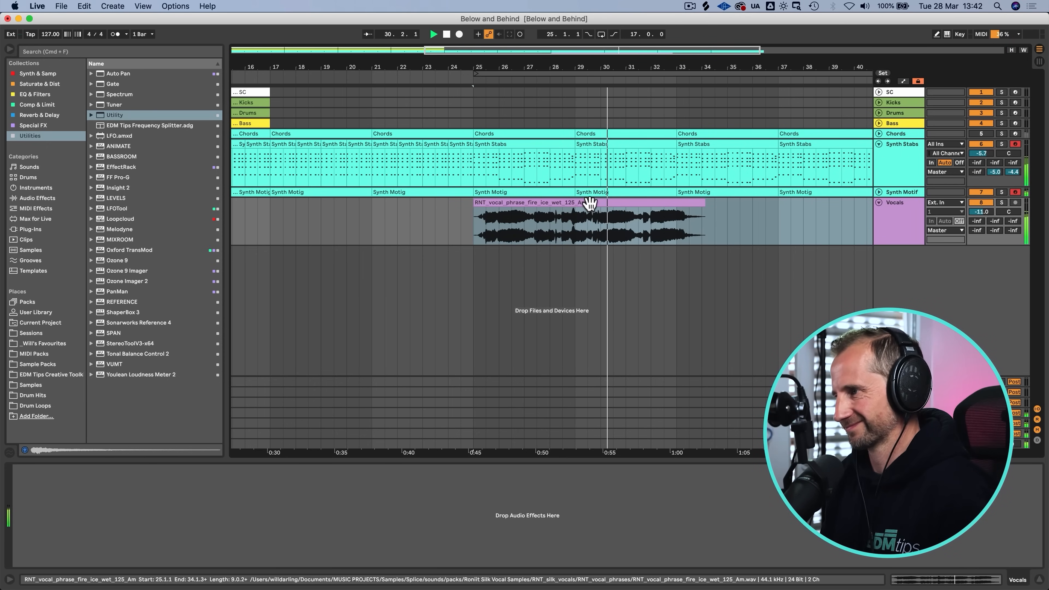
{"action": "key", "text": "space"}
Step: Try moving the vocal phrase clip one bar later, to bar 26
{"action": "left_click", "coordinate": [474, 218]}
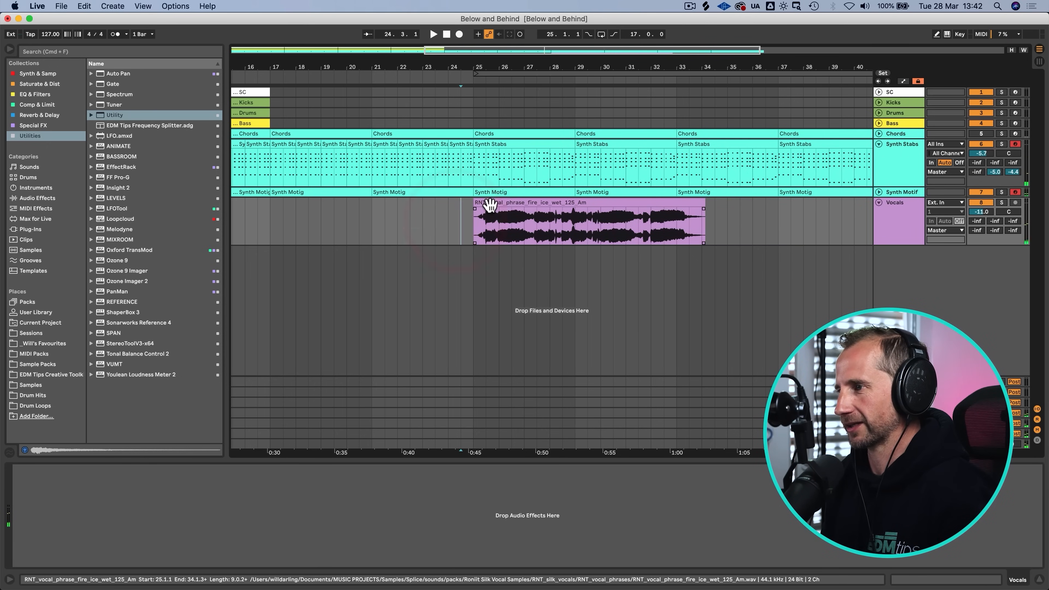
{"action": "left_click_drag", "start_coordinate": [496, 206], "coordinate": [515, 208]}
{"action": "left_click", "coordinate": [477, 221]}
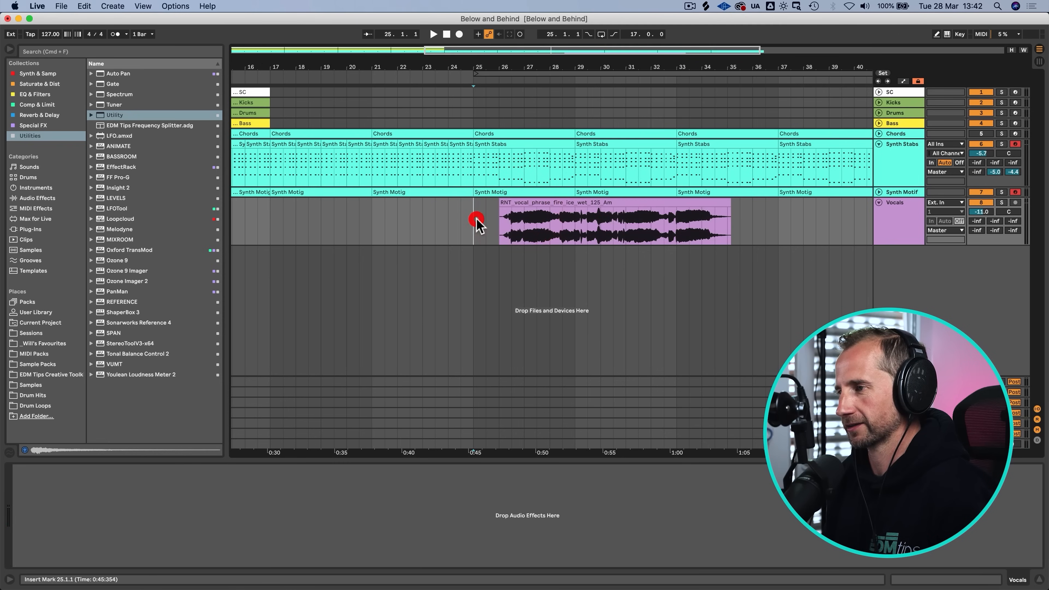
Step: Play the vocal phrase from bar 25, lower the Vocals track to -13.2 dB and stop playback
{"action": "key", "text": "space"}
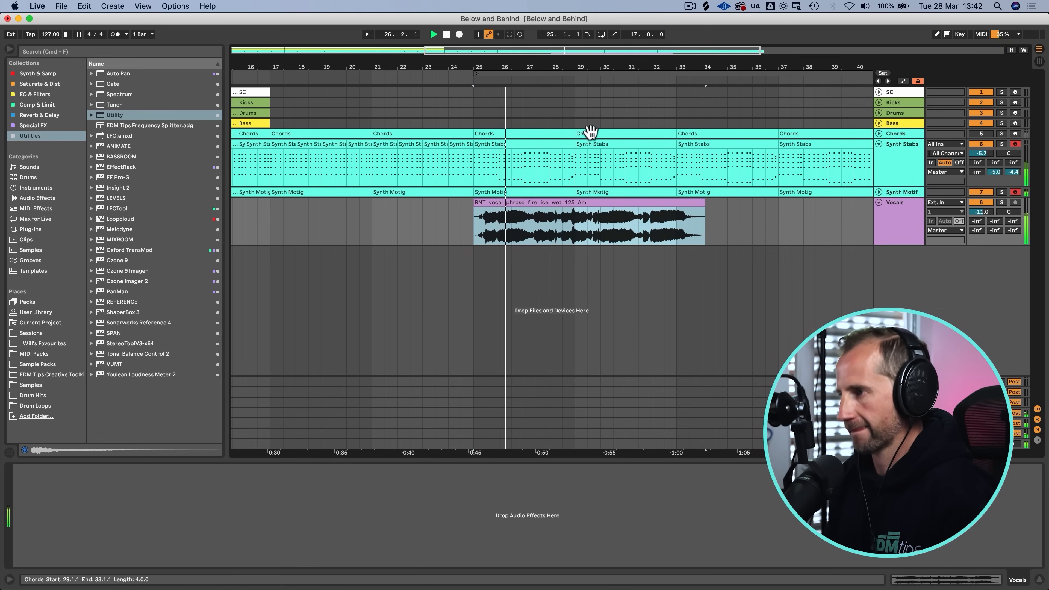
{"action": "left_click_drag", "start_coordinate": [663, 73], "coordinate": [579, 71]}
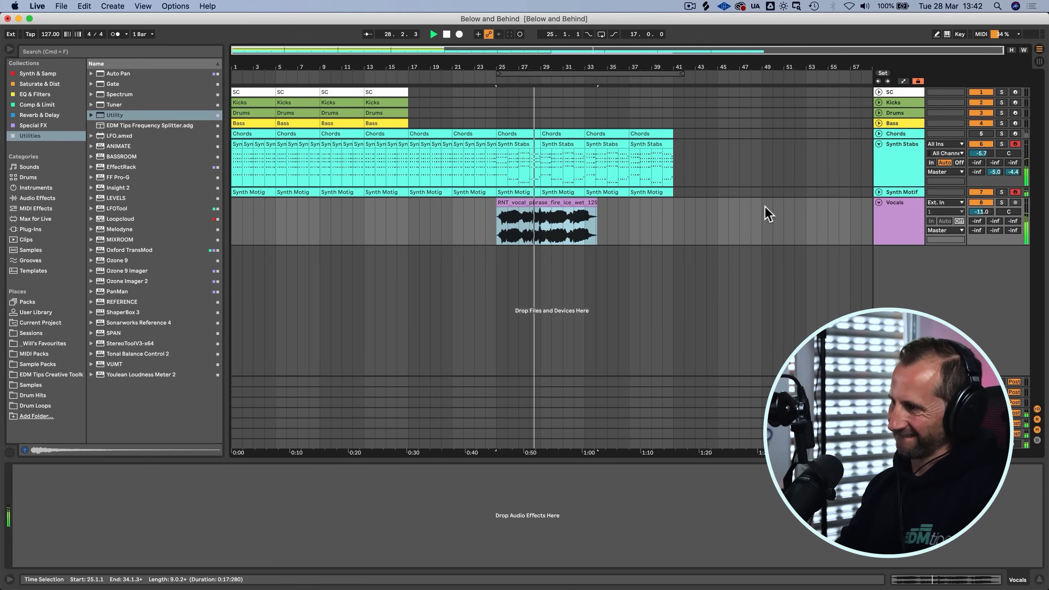
{"action": "left_click_drag", "start_coordinate": [959, 216], "coordinate": [982, 208]}
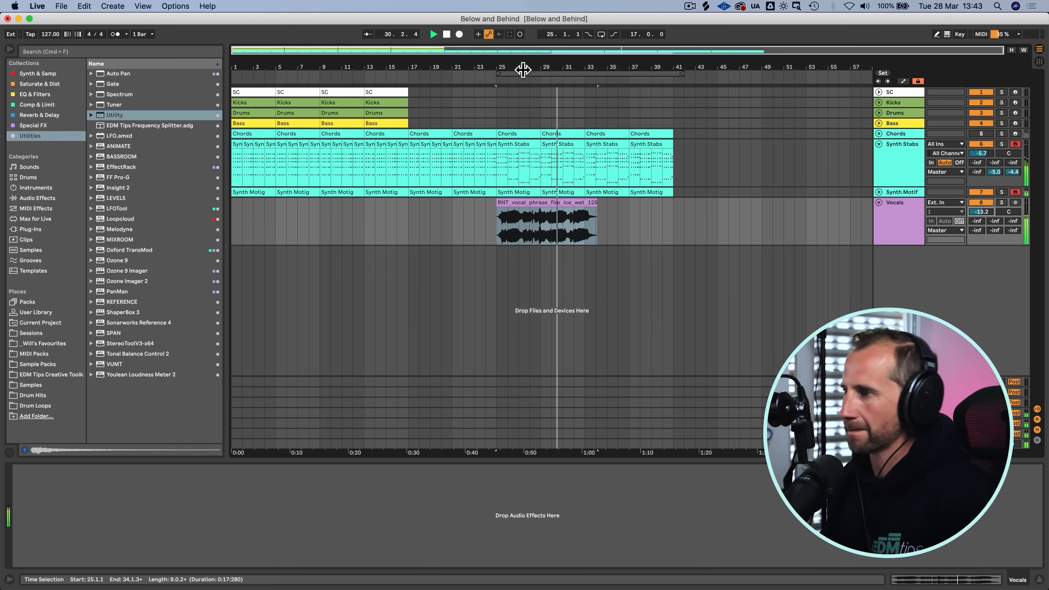
{"action": "left_click_drag", "start_coordinate": [523, 69], "coordinate": [326, 144]}
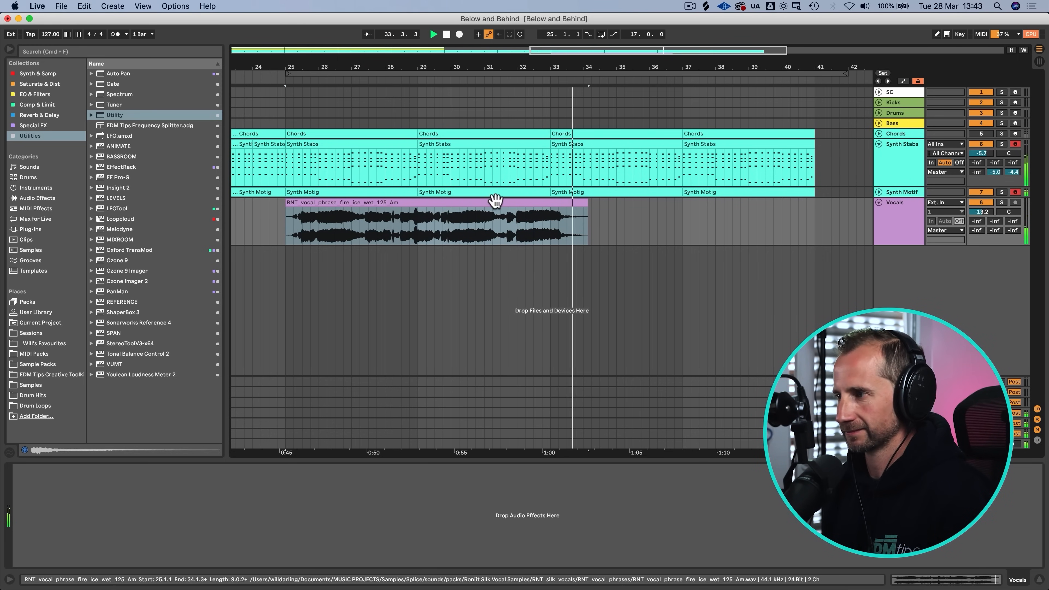
{"action": "key", "text": "space"}
{"action": "left_click_drag", "start_coordinate": [567, 83], "coordinate": [567, 67]}
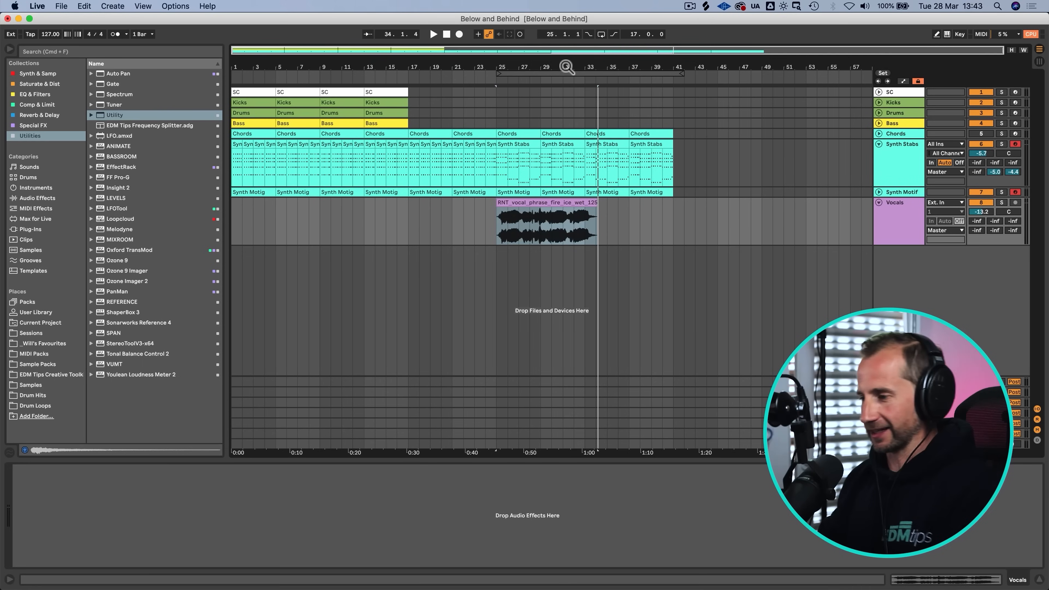
Step: Switch to Splice, open the Roniit Silk Vocal Samples pack and filter its samples to A minor
{"action": "left_click", "coordinate": [673, 581]}
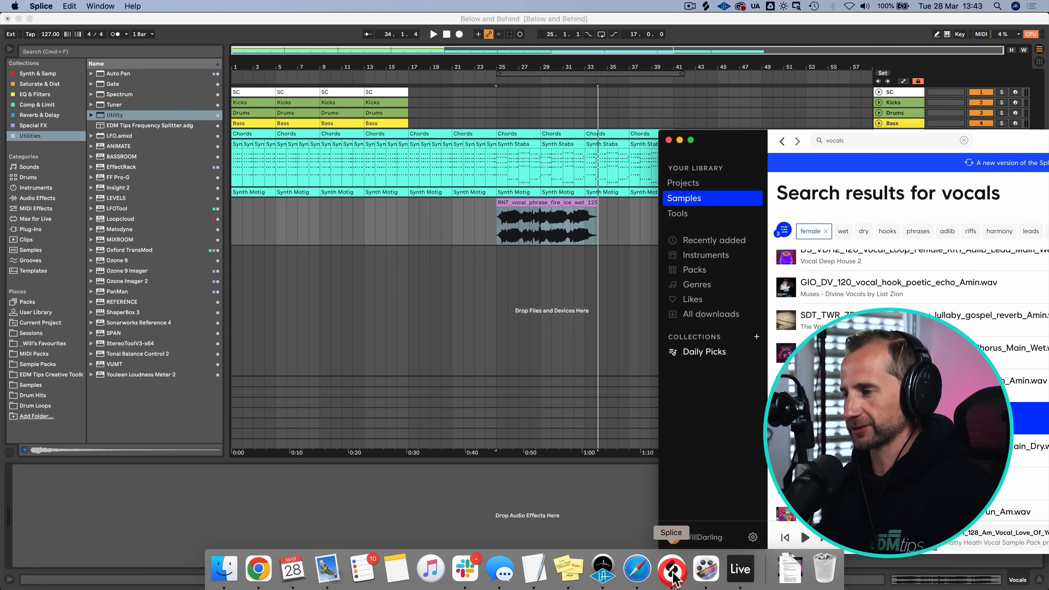
{"action": "left_click_drag", "start_coordinate": [760, 147], "coordinate": [243, 30]}
{"action": "left_click", "coordinate": [537, 360]}
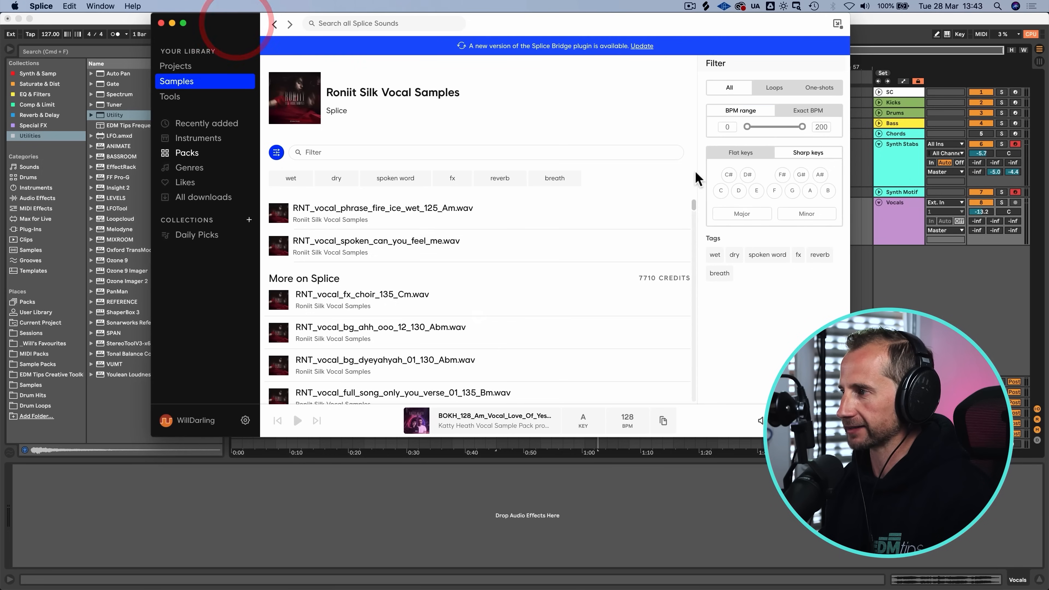
{"action": "left_click", "coordinate": [811, 191]}
{"action": "left_click", "coordinate": [808, 214]}
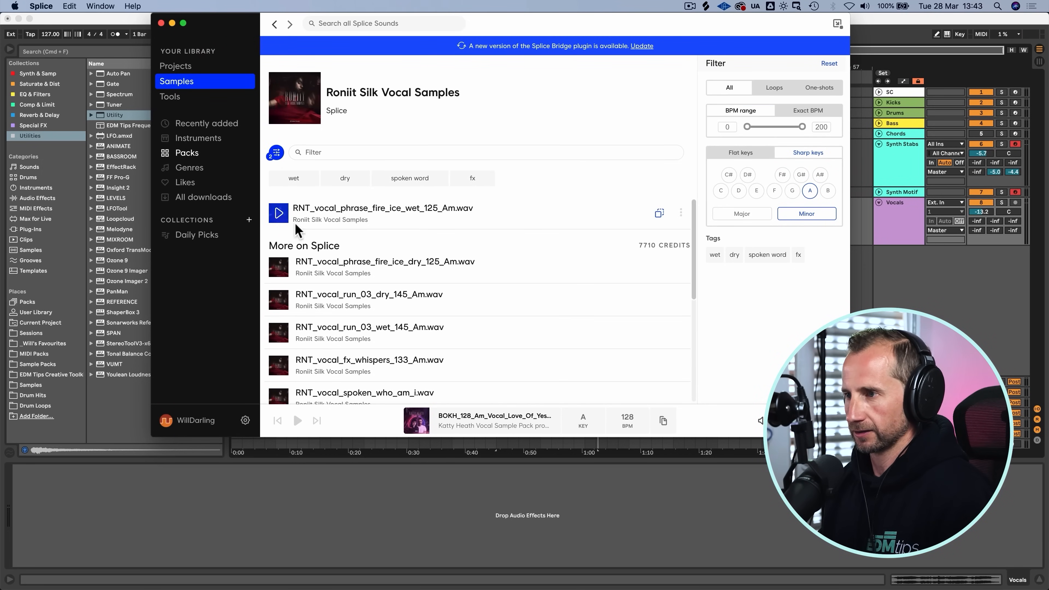
Step: Audition the fire_ice_dry_125, run_03_dry_145 and run_03_wet_145 vocal samples in the pack
{"action": "left_click", "coordinate": [277, 268]}
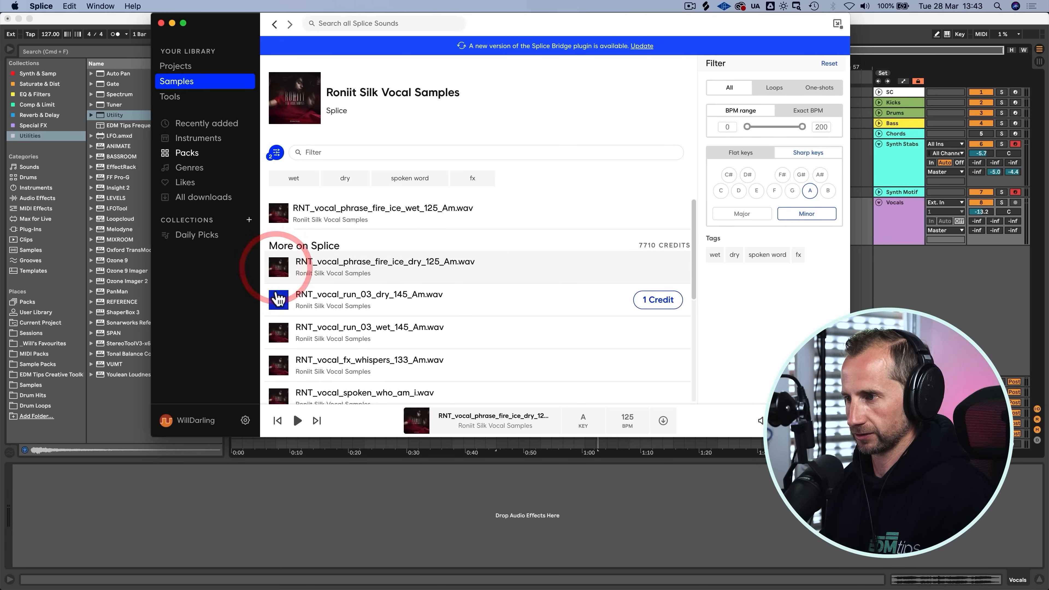
{"action": "left_click", "coordinate": [278, 301]}
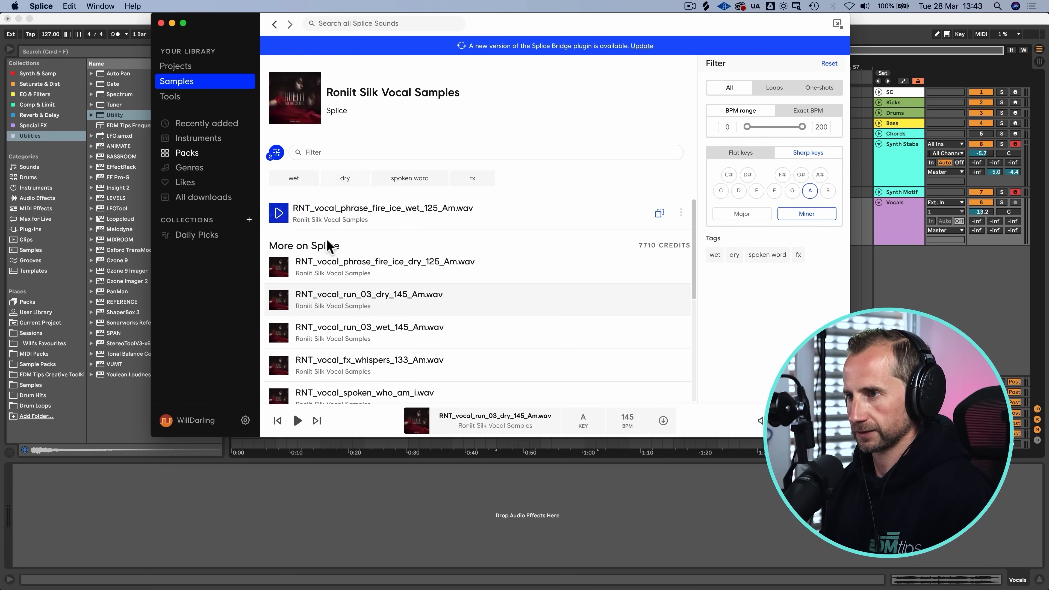
{"action": "left_click_drag", "start_coordinate": [244, 17], "coordinate": [391, 57]}
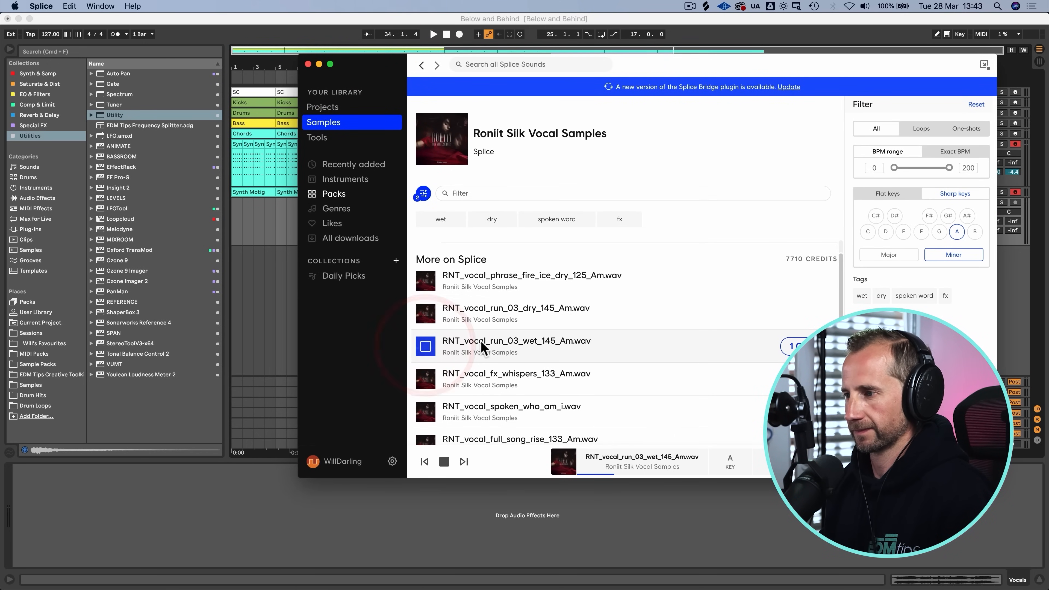
Step: Download RNT_vocal_run_03_wet_145_Am and place it on the Vocals track at bar 21
{"action": "left_click", "coordinate": [793, 346]}
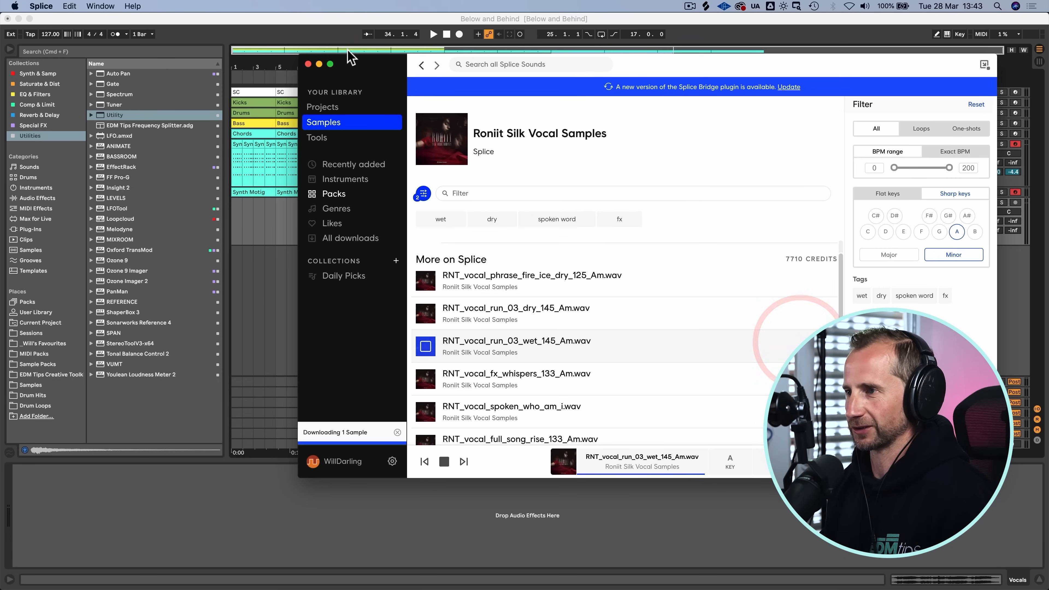
{"action": "left_click_drag", "start_coordinate": [362, 73], "coordinate": [625, 149]}
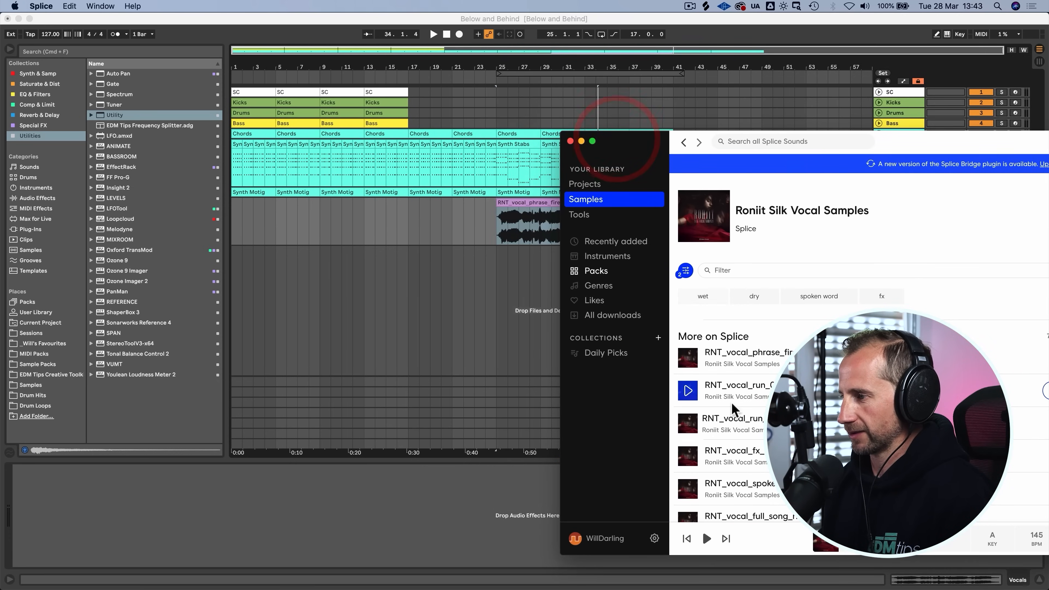
{"action": "left_click_drag", "start_coordinate": [711, 422], "coordinate": [452, 229]}
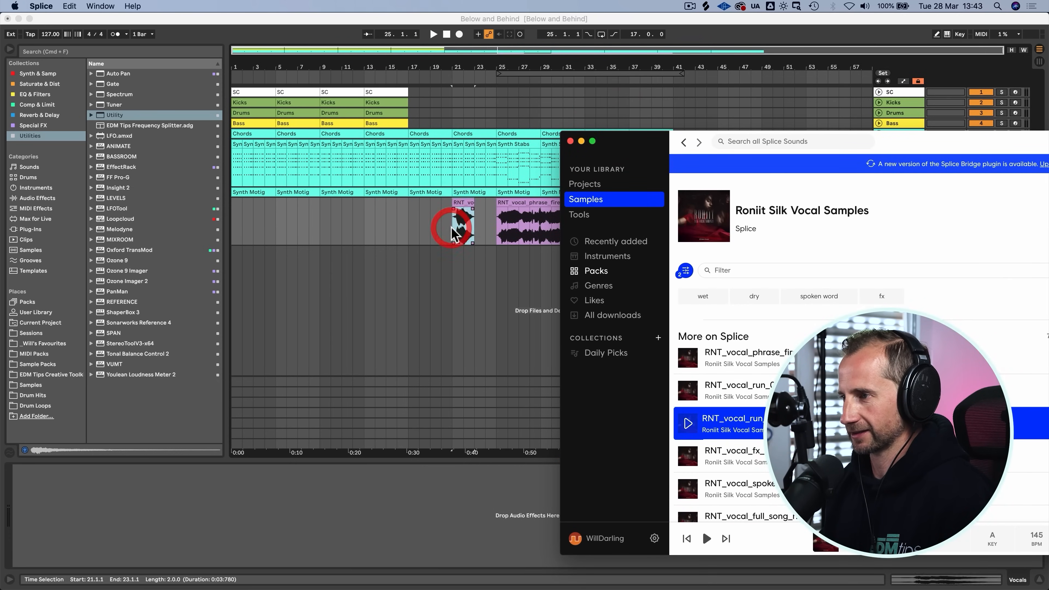
Step: Warp the RNT_vocal_run_03_wet_145_Am clip with an original tempo of 145 BPM in Complex Pro mode
{"action": "left_click_drag", "start_coordinate": [456, 54], "coordinate": [458, 180]}
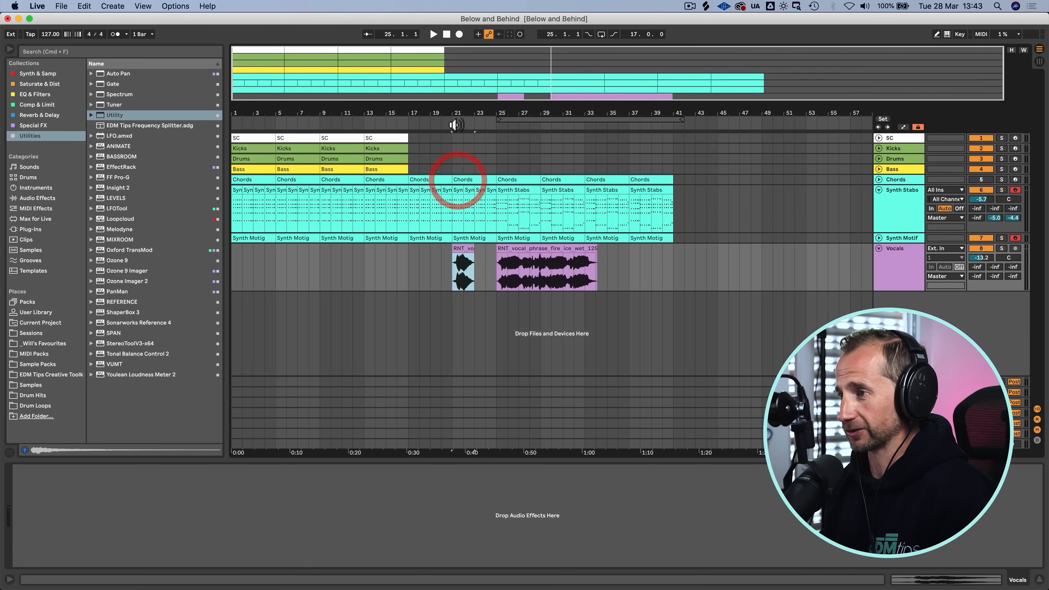
{"action": "left_click", "coordinate": [457, 100]}
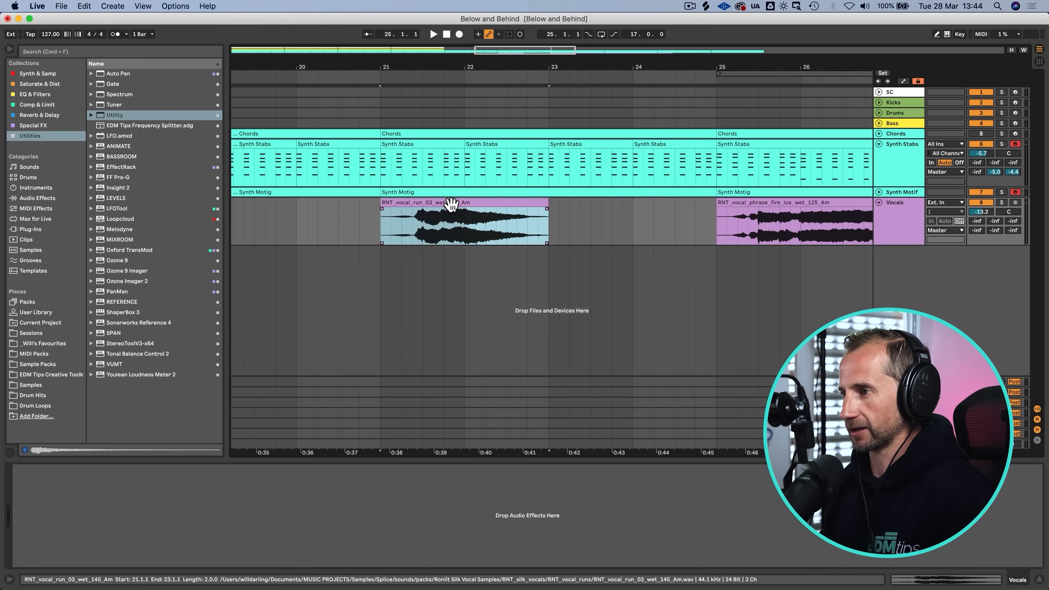
{"action": "left_click", "coordinate": [451, 202]}
{"action": "left_click", "coordinate": [112, 323]}
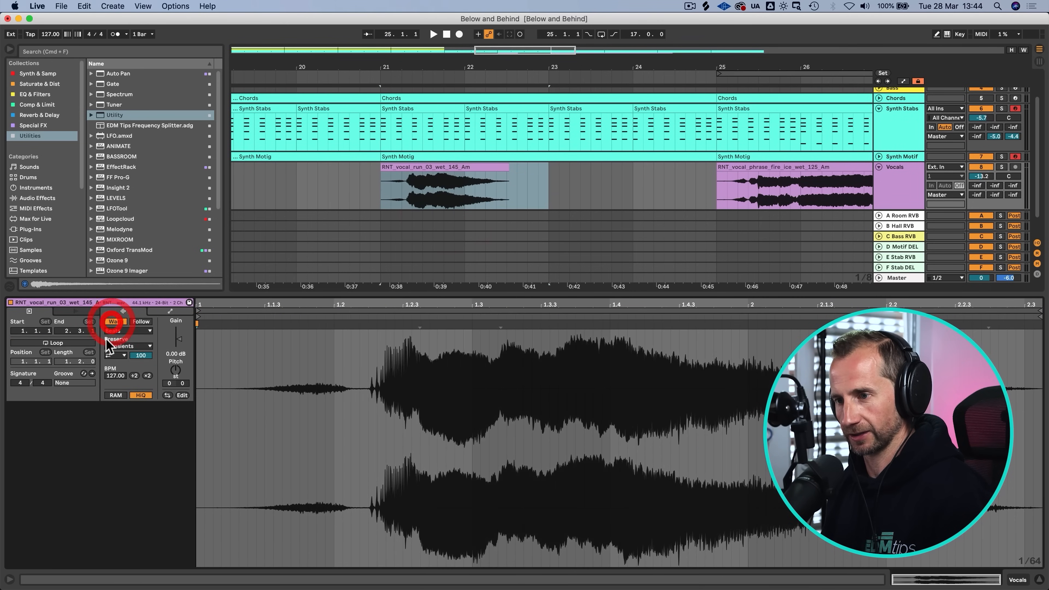
{"action": "left_click", "coordinate": [111, 376]}
{"action": "type", "text": "14"}
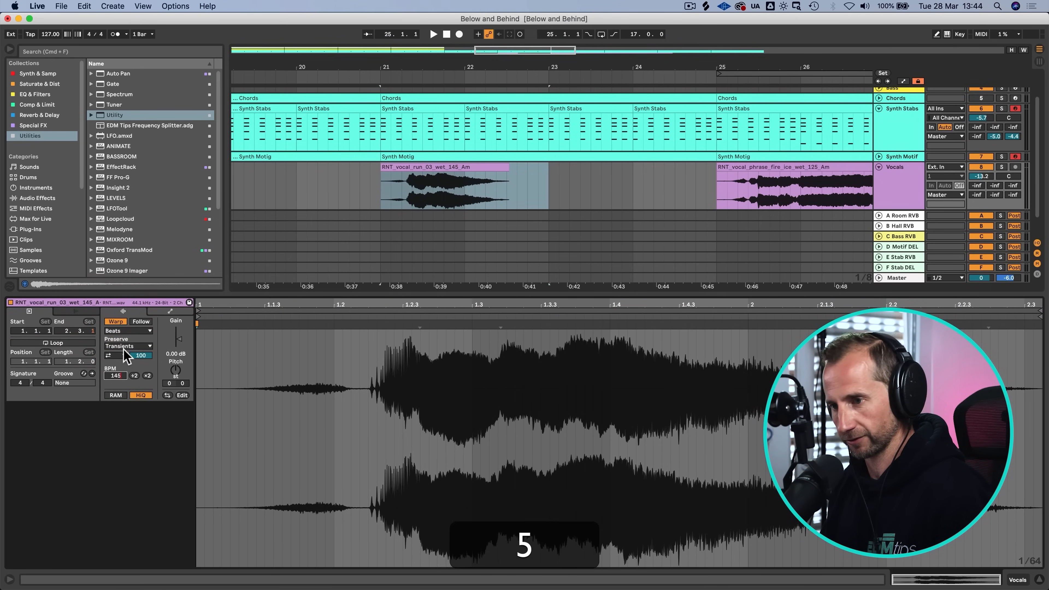
{"action": "type", "text": "5"}
{"action": "key", "text": "Return"}
{"action": "left_click", "coordinate": [128, 331]}
{"action": "left_click", "coordinate": [124, 380]}
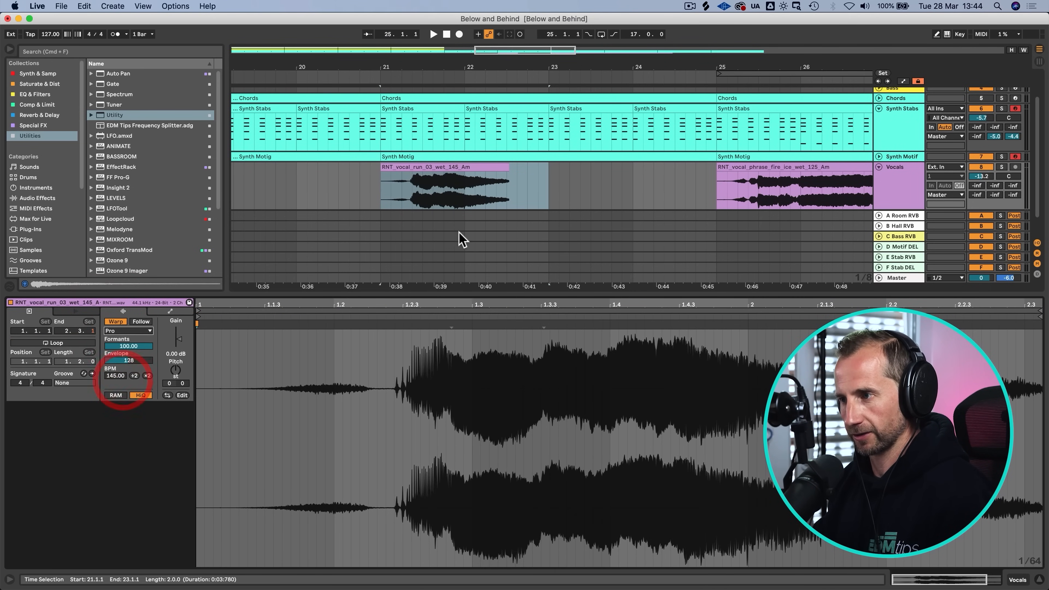
Step: Play the arrangement from bar 21 and extend the end of the vocal run clip to include the sample's full tail
{"action": "left_click", "coordinate": [392, 199]}
{"action": "key", "text": "space"}
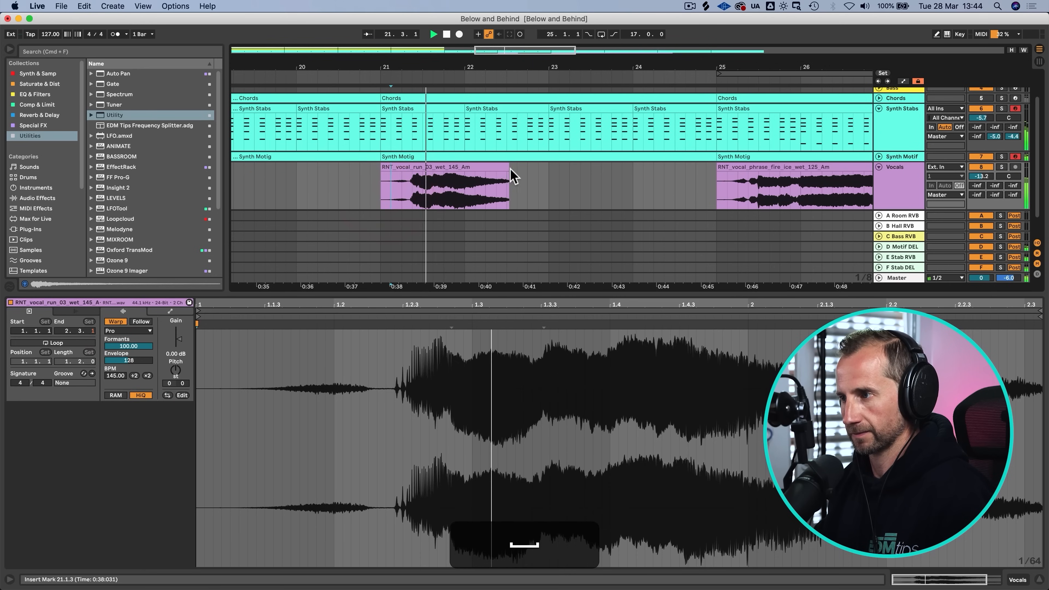
{"action": "left_click", "coordinate": [504, 166]}
{"action": "left_click_drag", "start_coordinate": [564, 168], "coordinate": [593, 168]}
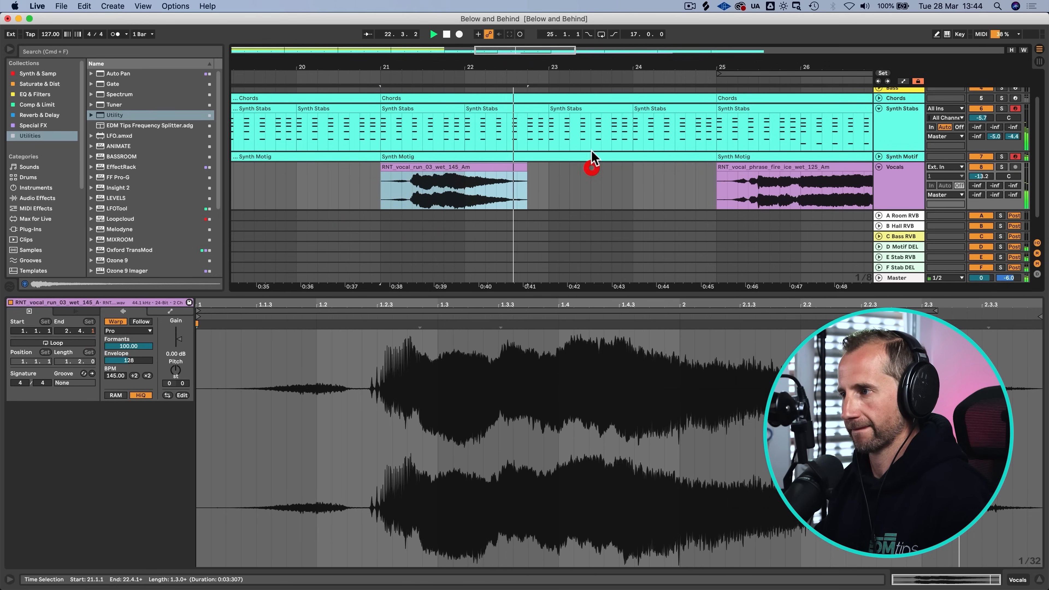
Step: Move the RNT_vocal_phrase_fire_ice_wet_125_Am clip on the Vocals track to bar 33
{"action": "left_click_drag", "start_coordinate": [574, 66], "coordinate": [392, 65]}
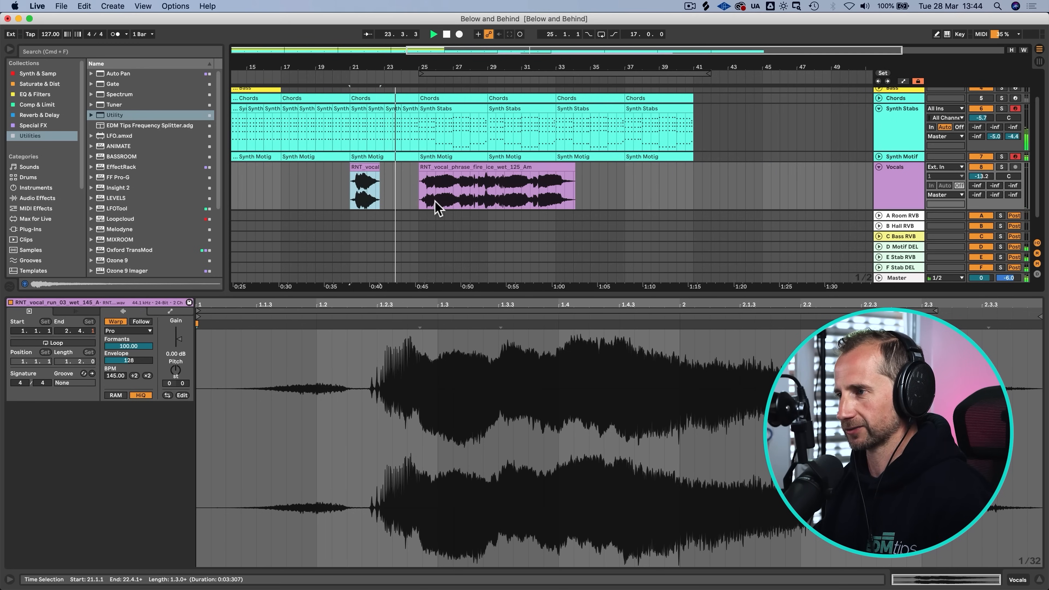
{"action": "left_click_drag", "start_coordinate": [440, 169], "coordinate": [579, 178]}
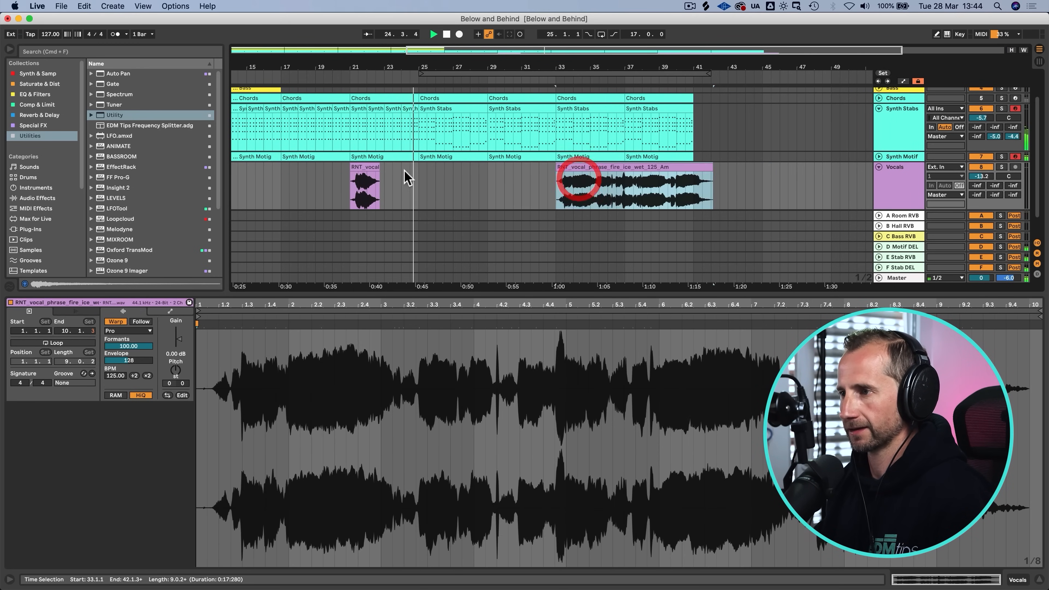
Step: Move the vocal run clip on the Vocals track to bar 24 and the fire_ice vocal phrase clip to bar 26
{"action": "key", "text": "space"}
{"action": "left_click_drag", "start_coordinate": [366, 166], "coordinate": [422, 167]}
{"action": "left_click", "coordinate": [404, 185]}
{"action": "key", "text": "space"}
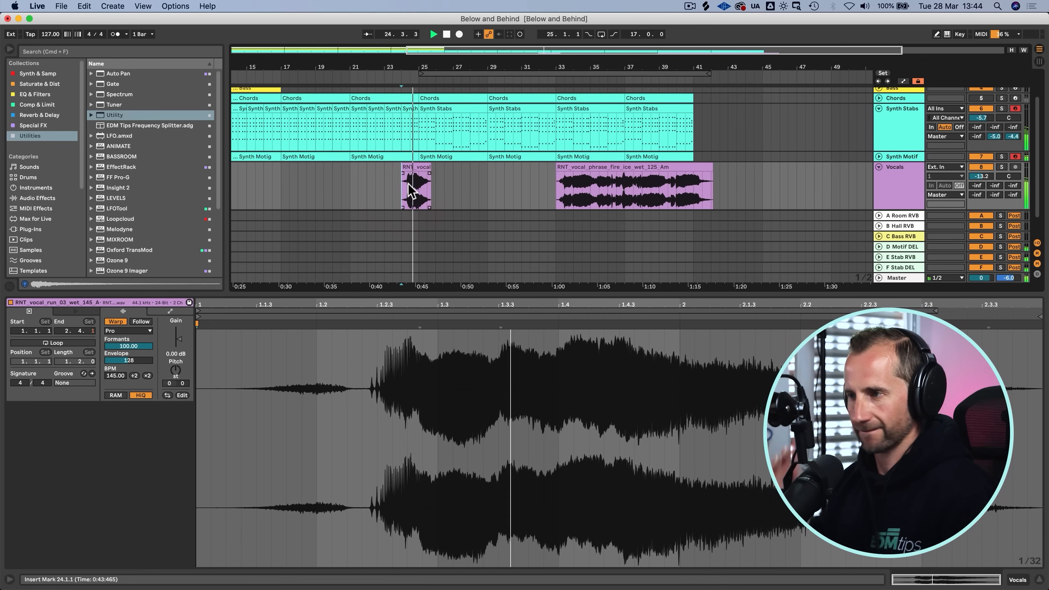
{"action": "left_click", "coordinate": [577, 167]}
{"action": "left_click_drag", "start_coordinate": [576, 167], "coordinate": [459, 167]}
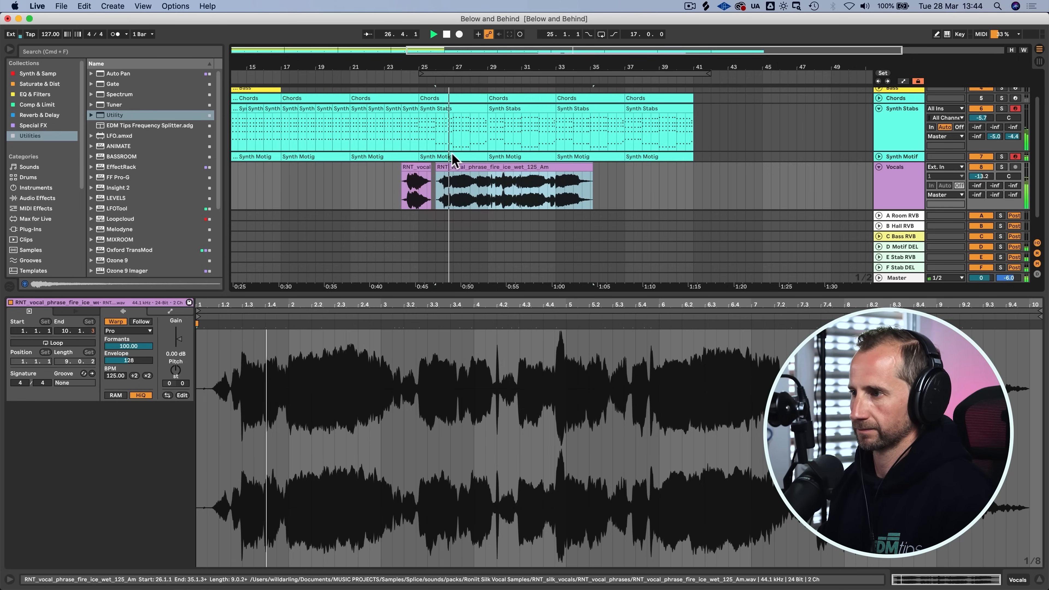
Step: Listen to the repositioned vocals, set the Vocals track volume to -9.1 dB, and stop playback
{"action": "left_click_drag", "start_coordinate": [432, 68], "coordinate": [508, 69]}
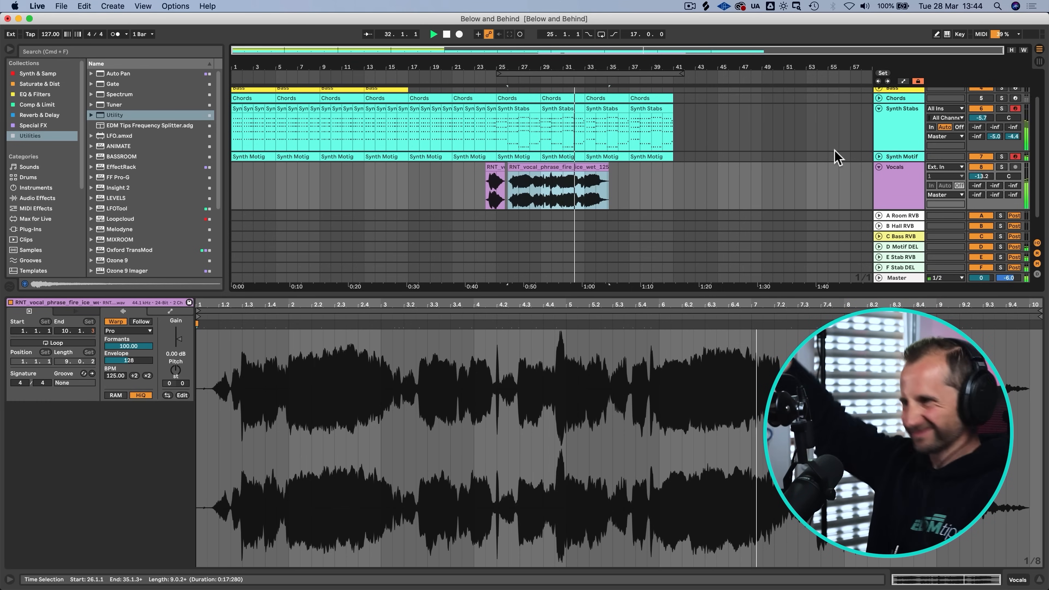
{"action": "left_click_drag", "start_coordinate": [982, 176], "coordinate": [982, 172]}
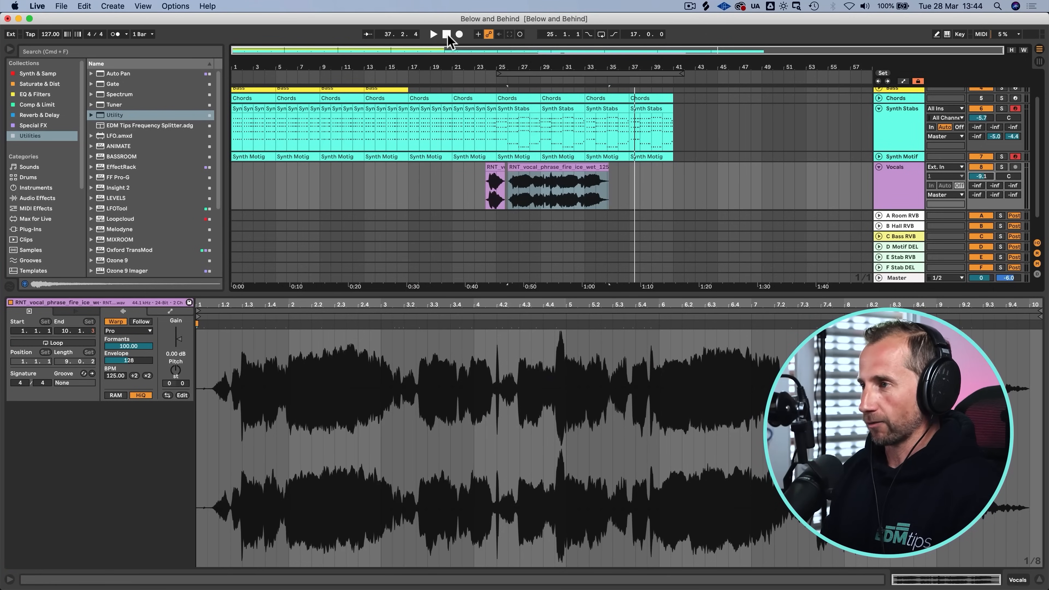
{"action": "left_click", "coordinate": [447, 34]}
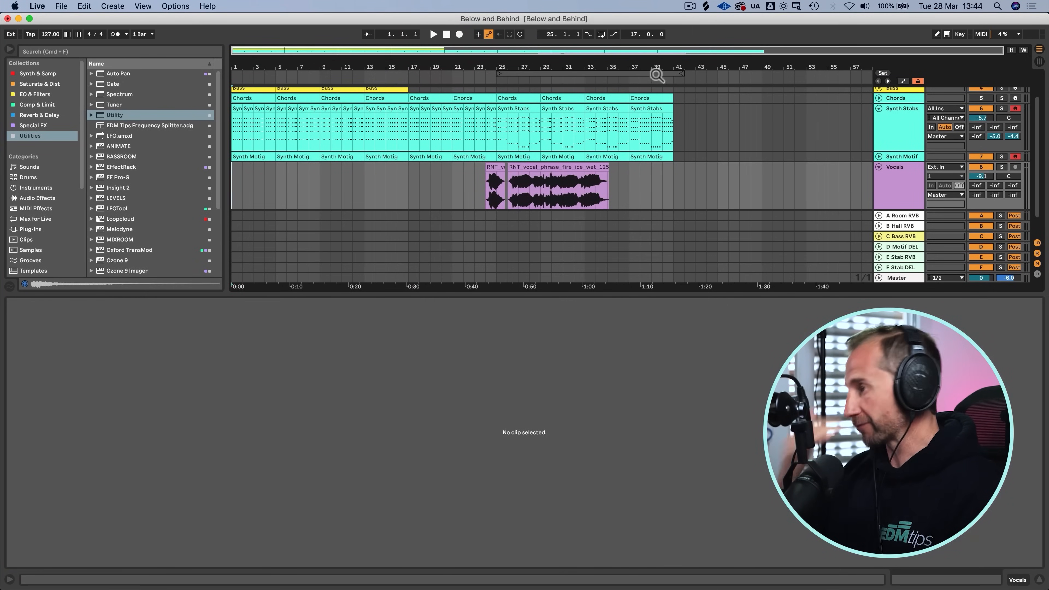
{"action": "left_click", "coordinate": [879, 167]}
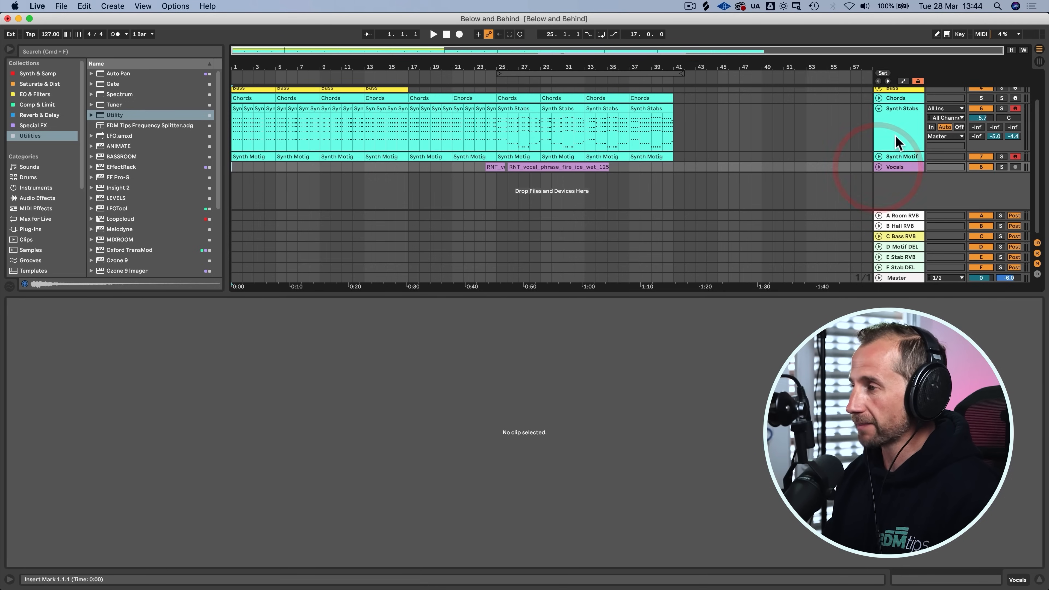
{"action": "left_click", "coordinate": [879, 167]}
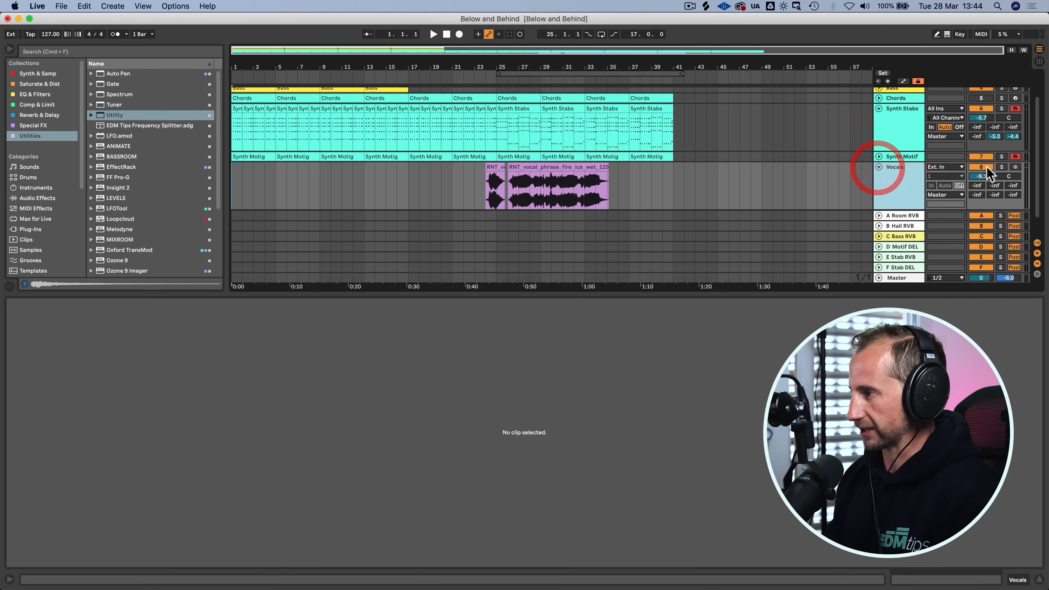
Step: Play the arrangement briefly from bar 1 and solo the Vocals track
{"action": "left_click", "coordinate": [234, 190]}
{"action": "key", "text": "space"}
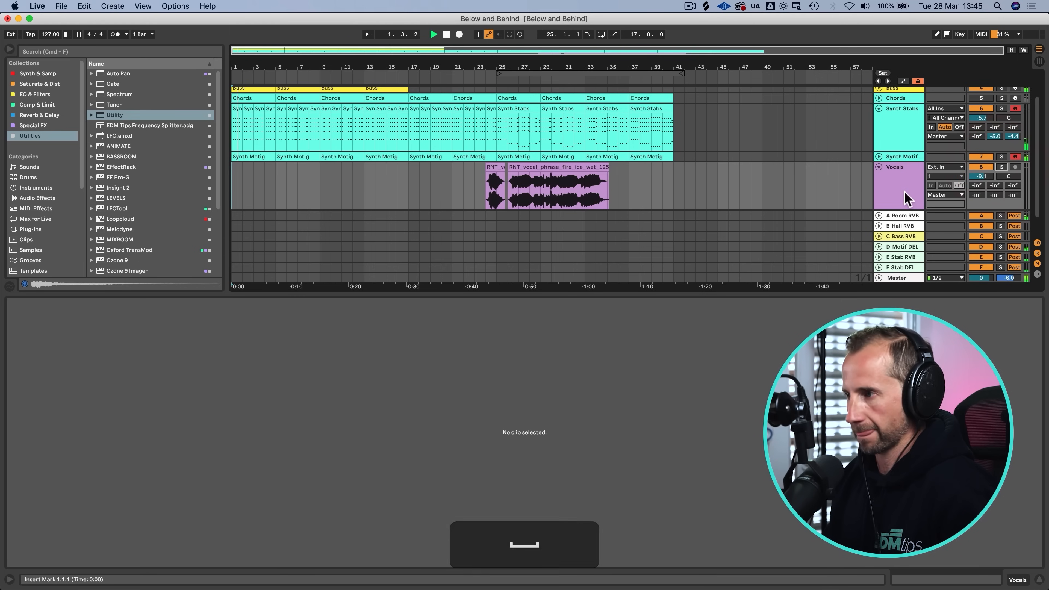
{"action": "key", "text": "space"}
{"action": "left_click", "coordinate": [1001, 167]}
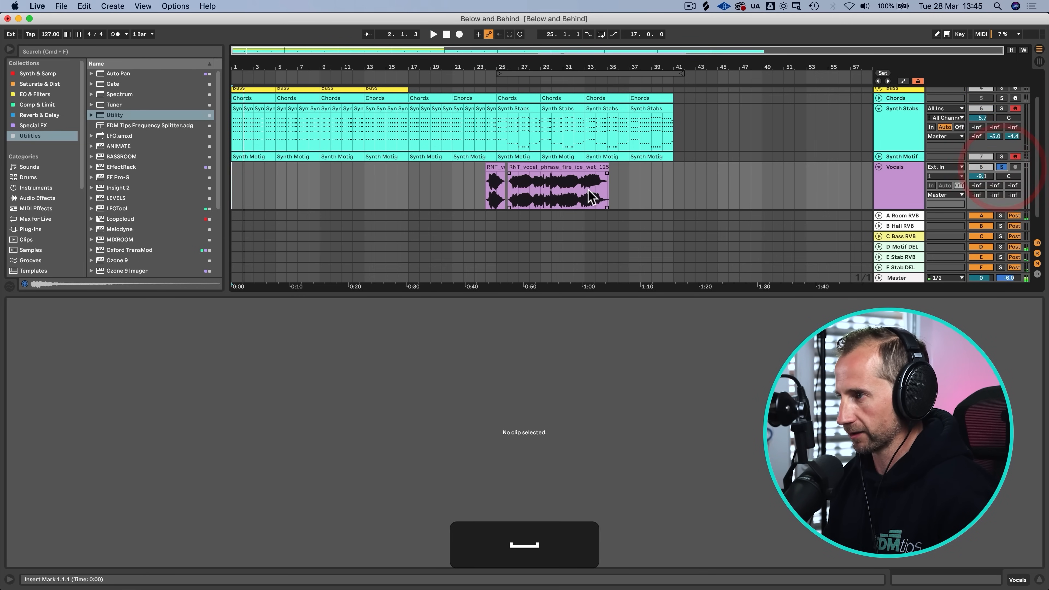
Step: Audition different spots of the fire_ice vocal phrase, around bars 34 and 27, for a sustained note
{"action": "left_click", "coordinate": [592, 190]}
{"action": "key", "text": "space"}
{"action": "key", "text": "space"}
{"action": "left_click_drag", "start_coordinate": [580, 69], "coordinate": [579, 83]}
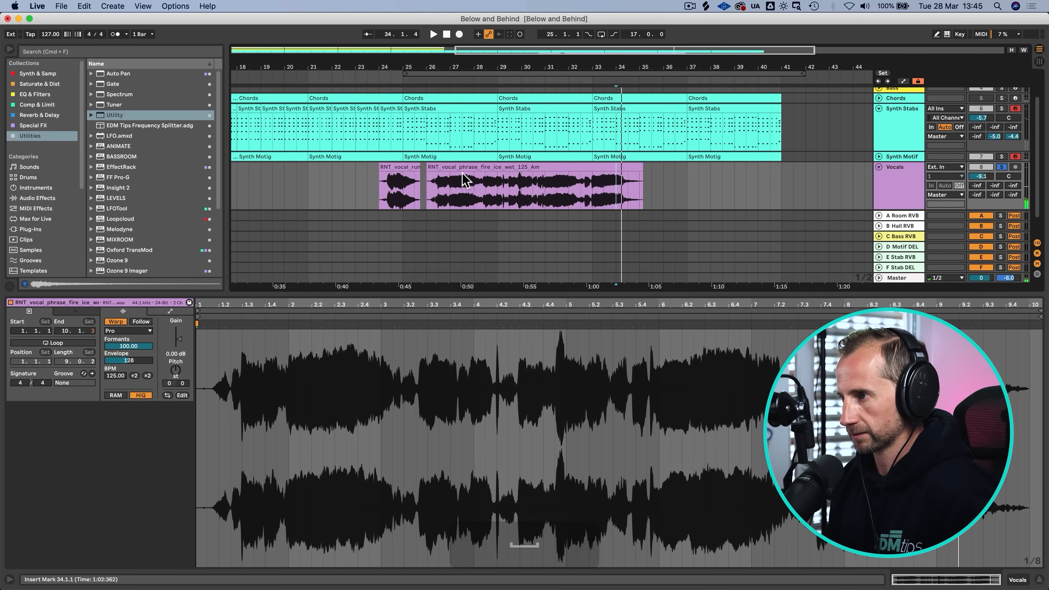
{"action": "left_click", "coordinate": [456, 185]}
{"action": "key", "text": "space"}
{"action": "key", "text": "space"}
{"action": "left_click", "coordinate": [450, 191]}
{"action": "key", "text": "space"}
{"action": "key", "text": "space"}
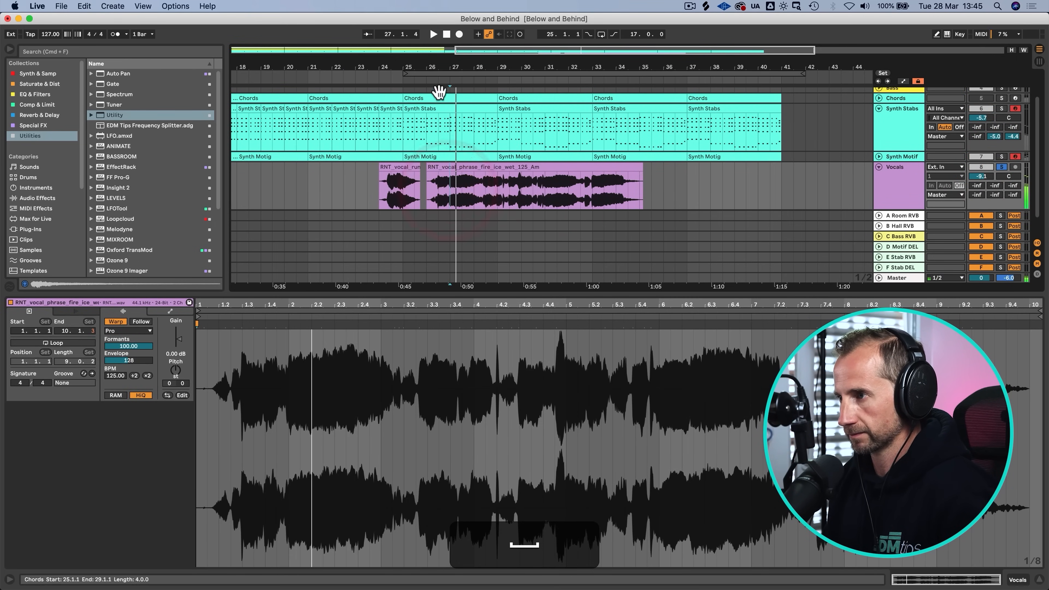
Step: Copy the one-beat section of the vocal phrase from 27.1.3 to 27.2.3 on the Vocals track
{"action": "left_click_drag", "start_coordinate": [446, 70], "coordinate": [483, 189]}
{"action": "key", "text": "space"}
{"action": "left_click", "coordinate": [466, 187]}
{"action": "key", "text": "space"}
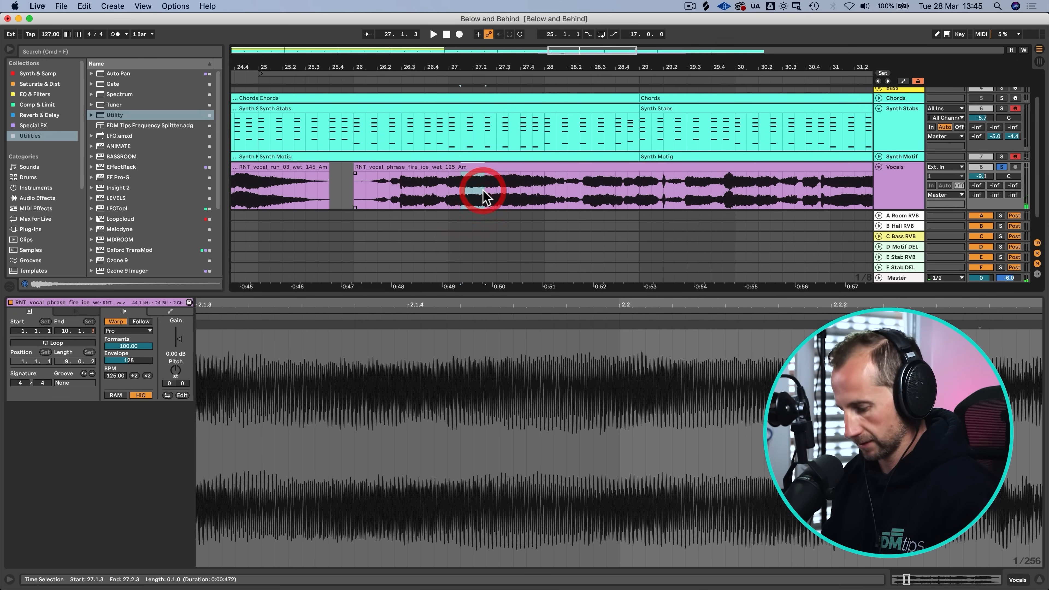
{"action": "key", "text": "super+c"}
Step: Create a new audio track below Vocals, paste the copied vocal slice at bar 1, and play it
{"action": "left_click_drag", "start_coordinate": [523, 72], "coordinate": [522, 13]}
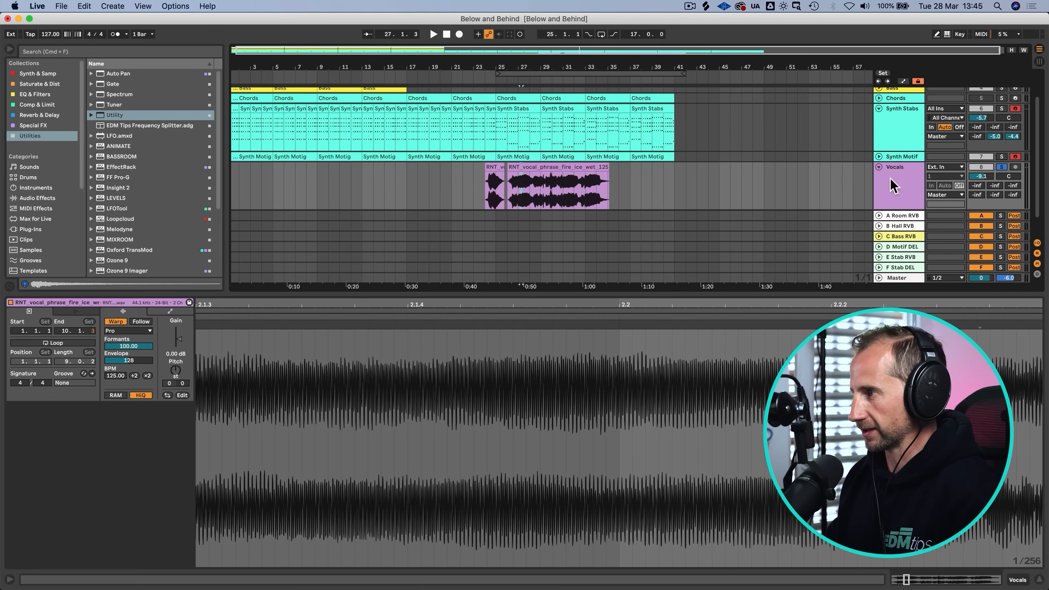
{"action": "left_click", "coordinate": [879, 167]}
{"action": "key", "text": "super+t"}
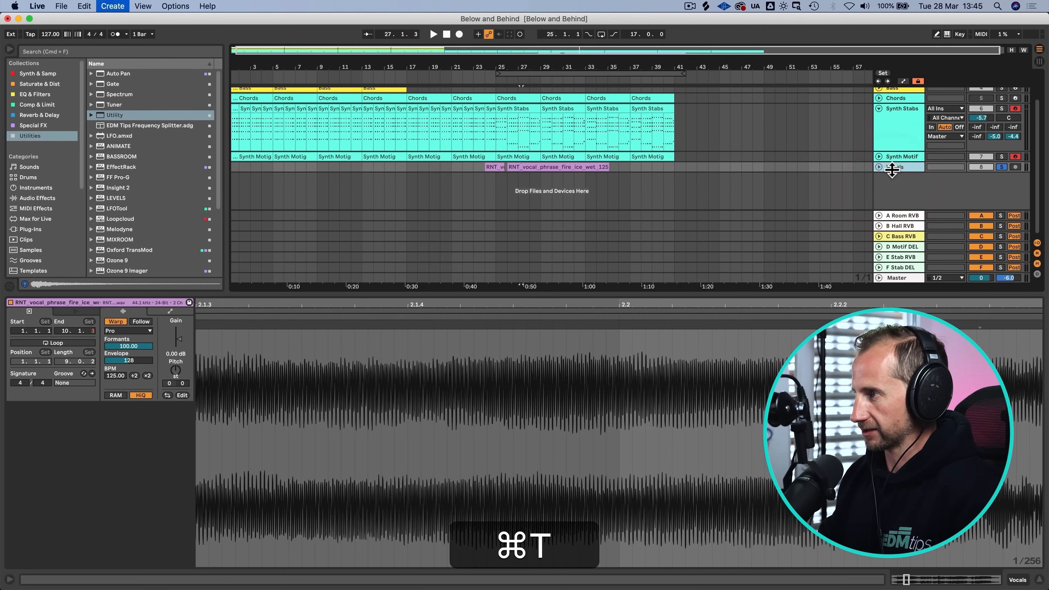
{"action": "left_click_drag", "start_coordinate": [236, 63], "coordinate": [237, 107]}
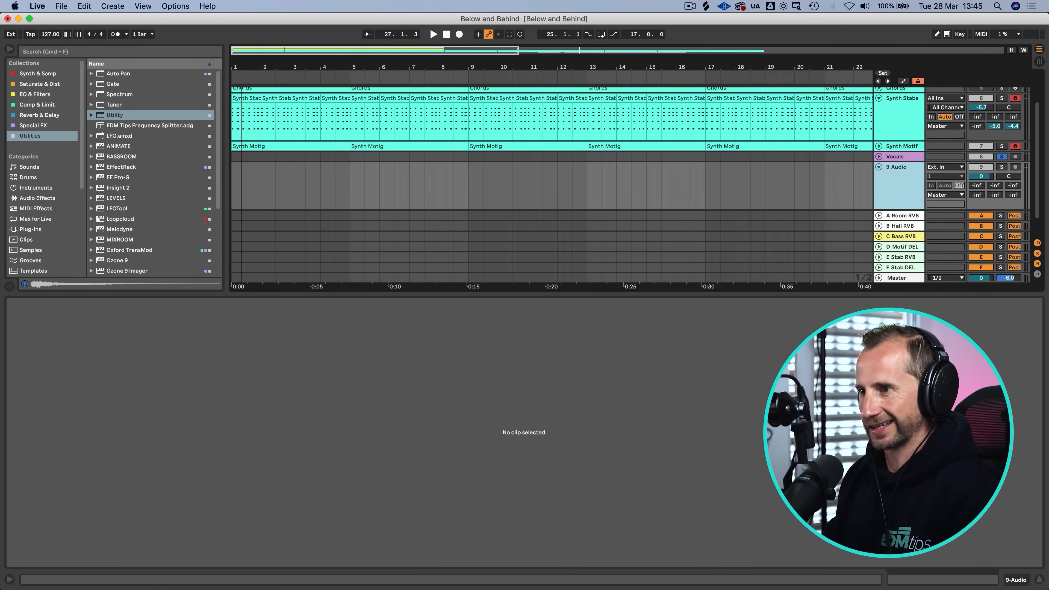
{"action": "left_click_drag", "start_coordinate": [234, 71], "coordinate": [234, 95]}
{"action": "left_click", "coordinate": [241, 180]}
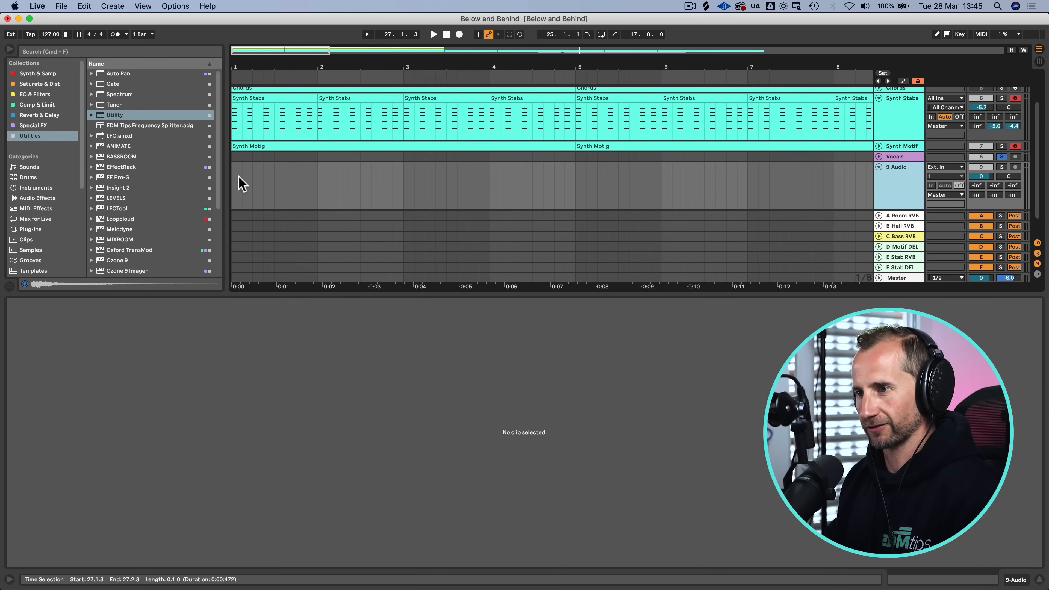
{"action": "left_click", "coordinate": [233, 181]}
{"action": "key", "text": "super+v"}
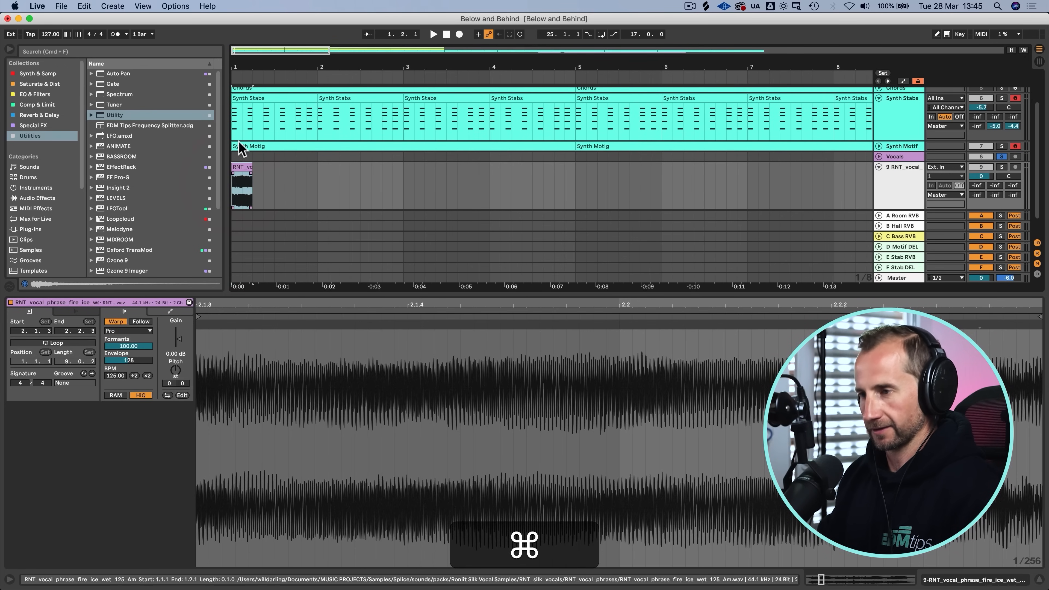
{"action": "key", "text": "space"}
{"action": "left_click_drag", "start_coordinate": [252, 61], "coordinate": [251, 42]}
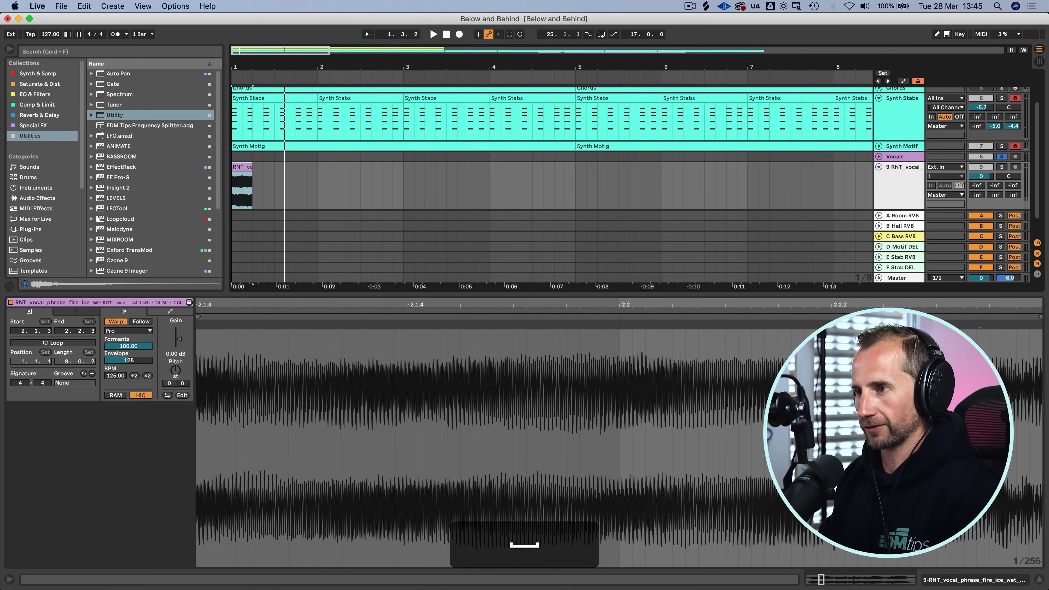
Step: Duplicate the one-beat vocal slice repeatedly to fill the new audio track from bar 1 to bar 25
{"action": "key", "text": "super+d"}
{"action": "key", "text": "super+d"}
{"action": "key", "text": "super+d"}
{"action": "key", "text": "super+d"}
{"action": "key", "text": "super+d"}
{"action": "key", "text": "super+d"}
{"action": "key", "text": "super+d"}
{"action": "key", "text": "super+d"}
{"action": "key", "text": "super+d"}
{"action": "key", "text": "super+d"}
{"action": "key", "text": "super+d"}
{"action": "key", "text": "super+d"}
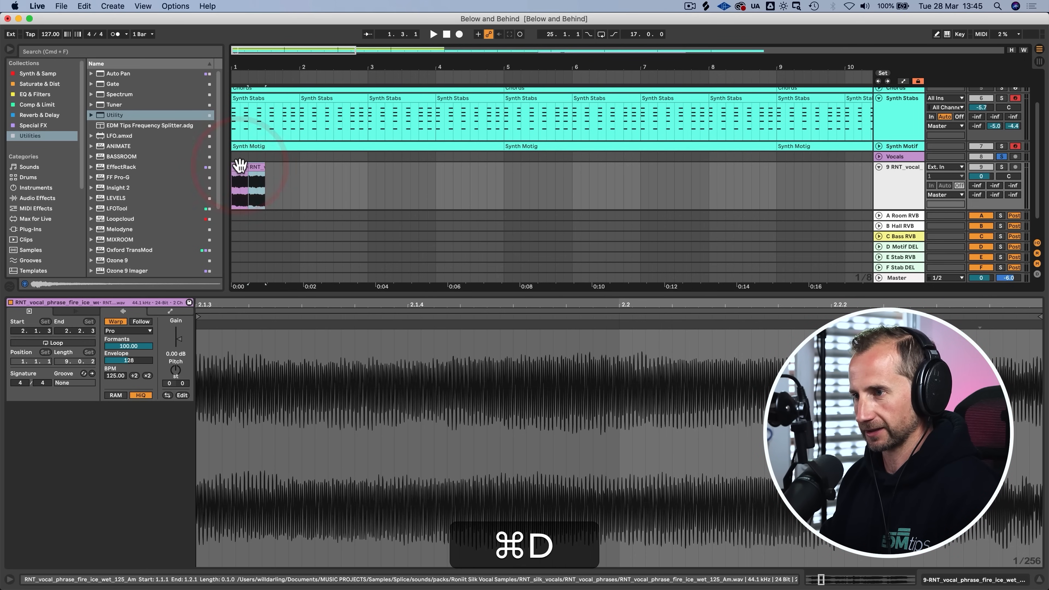
{"action": "key", "text": "super+d"}
{"action": "key", "text": "super+d"}
{"action": "key", "text": "super+d"}
{"action": "key", "text": "super+d"}
{"action": "key", "text": "super+d"}
{"action": "key", "text": "super+d"}
{"action": "key", "text": "super+d"}
{"action": "key", "text": "super+d"}
{"action": "key", "text": "super+d"}
{"action": "key", "text": "super+d"}
{"action": "key", "text": "super+d"}
{"action": "key", "text": "super+d"}
{"action": "key", "text": "super+d"}
{"action": "key", "text": "super+d"}
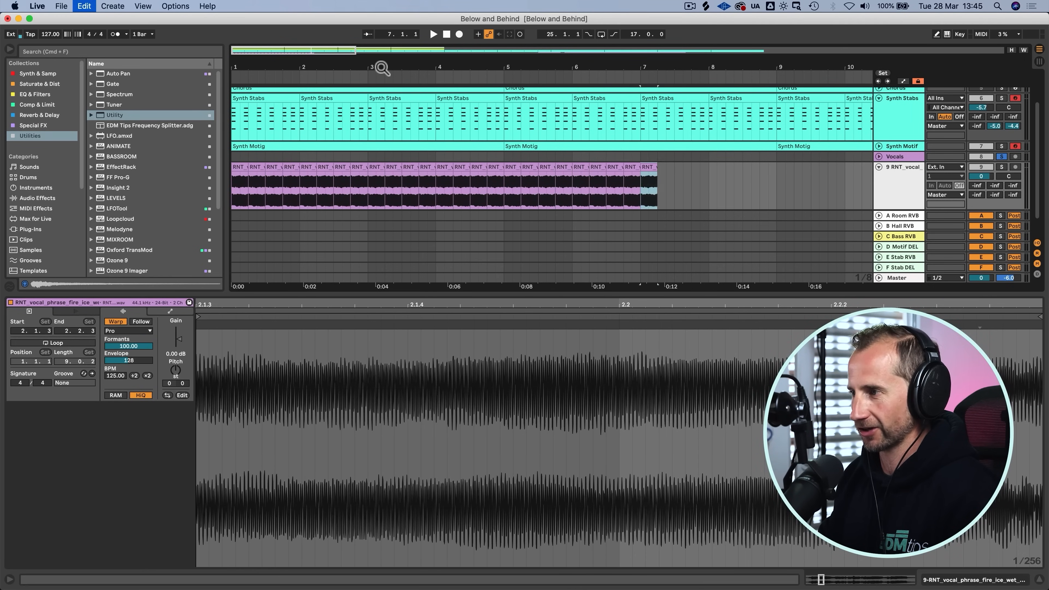
{"action": "left_click_drag", "start_coordinate": [382, 67], "coordinate": [381, 21]}
{"action": "key", "text": "super+d"}
{"action": "key", "text": "super+d"}
{"action": "key", "text": "super+d"}
{"action": "key", "text": "super+d"}
{"action": "key", "text": "super+d"}
{"action": "key", "text": "super+d"}
{"action": "key", "text": "super+d"}
{"action": "key", "text": "super+d"}
{"action": "key", "text": "super+d"}
{"action": "key", "text": "super+d"}
{"action": "key", "text": "super+d"}
{"action": "key", "text": "super+d"}
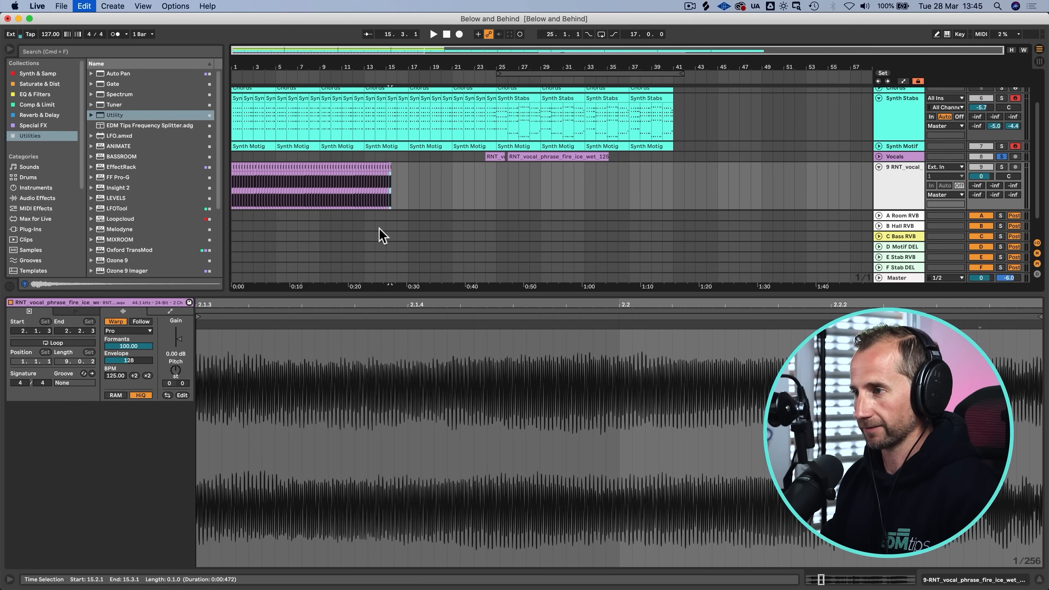
{"action": "key", "text": "super+d"}
{"action": "key", "text": "super+d"}
{"action": "key", "text": "super+d"}
{"action": "key", "text": "super+d"}
{"action": "key", "text": "super+d"}
{"action": "key", "text": "super+d"}
{"action": "key", "text": "super+d"}
{"action": "key", "text": "super+d"}
{"action": "key", "text": "super+d"}
{"action": "key", "text": "super+d"}
{"action": "key", "text": "super+d"}
{"action": "key", "text": "super+d"}
{"action": "key", "text": "super+d"}
{"action": "key", "text": "super+d"}
{"action": "key", "text": "super+d"}
{"action": "key", "text": "super+d"}
{"action": "key", "text": "super+d"}
{"action": "key", "text": "super+d"}
{"action": "key", "text": "super+d"}
{"action": "key", "text": "super+d"}
{"action": "key", "text": "super+d"}
{"action": "key", "text": "super+d"}
{"action": "key", "text": "super+d"}
{"action": "key", "text": "super+d"}
{"action": "key", "text": "super+d"}
{"action": "key", "text": "super+d"}
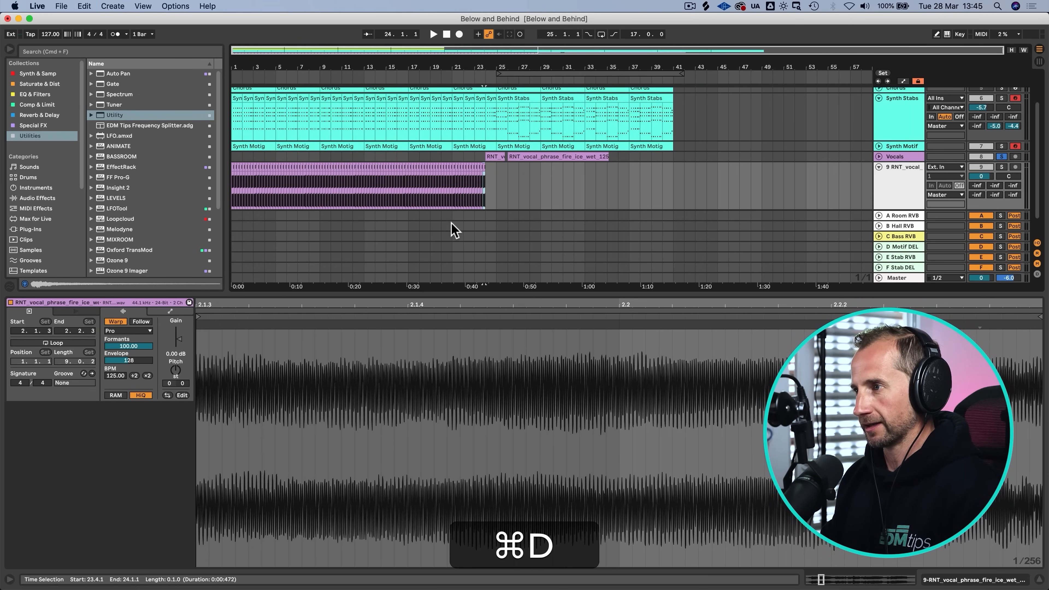
Step: Show the vocal slice track's device chain, set the track volume to -11.6 dB, and solo it
{"action": "key", "text": "shift+Tab"}
{"action": "left_click", "coordinate": [908, 193]}
{"action": "left_click", "coordinate": [907, 215]}
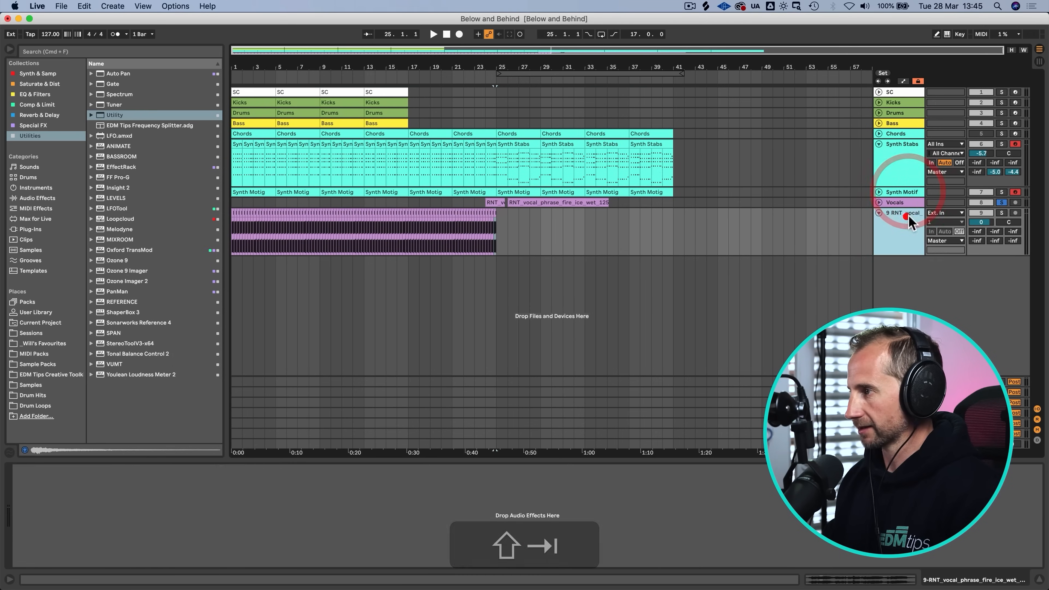
{"action": "left_click_drag", "start_coordinate": [982, 223], "coordinate": [981, 224]}
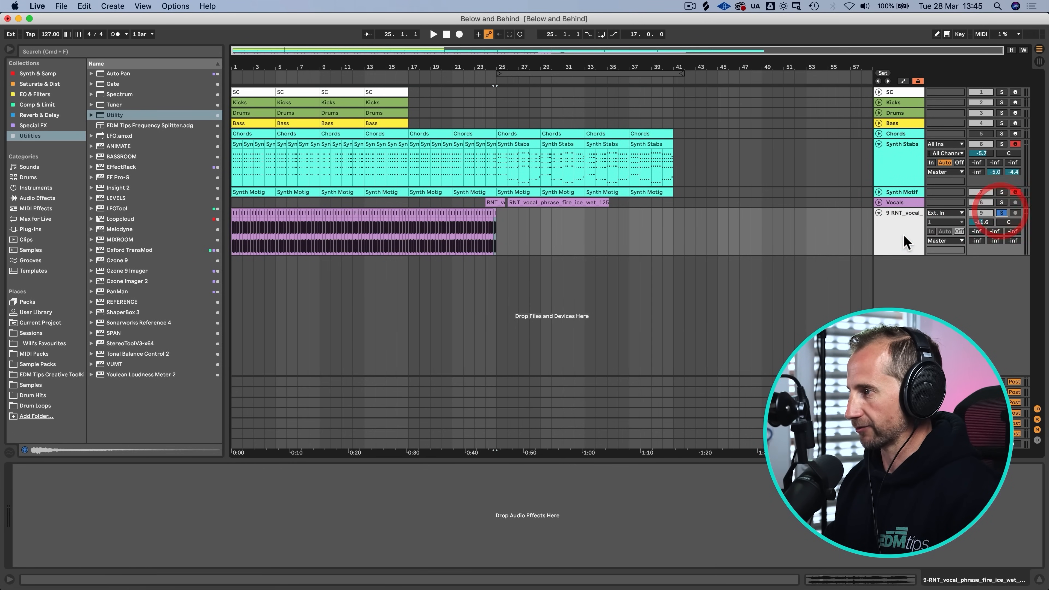
Step: Add a Reverb to the vocal slice track and set its Dry/Wet to 0%
{"action": "left_click", "coordinate": [37, 115]}
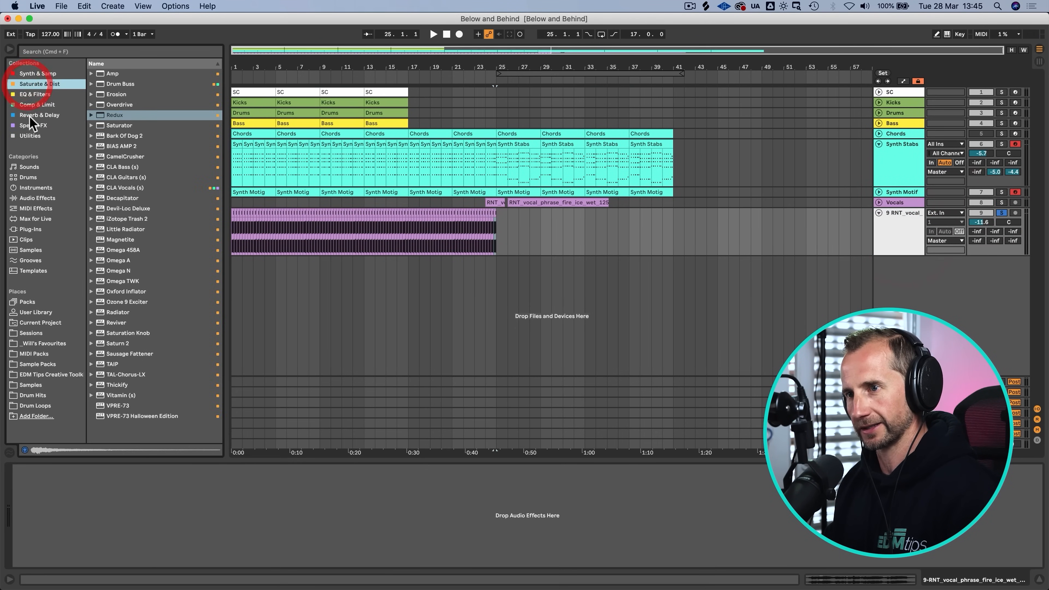
{"action": "left_click_drag", "start_coordinate": [99, 105], "coordinate": [176, 180]}
{"action": "left_click_drag", "start_coordinate": [246, 228], "coordinate": [246, 228]}
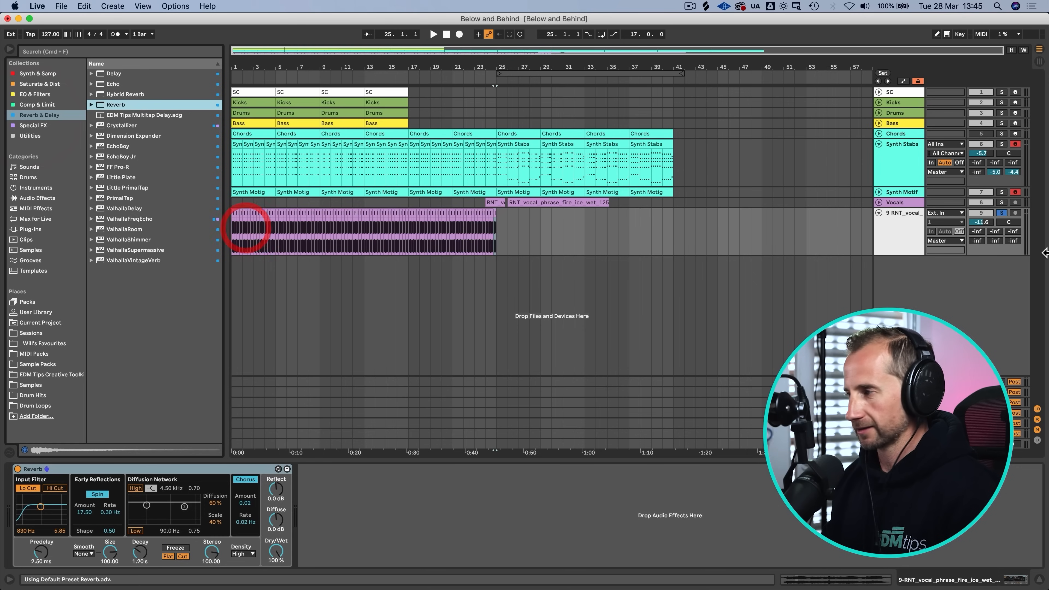
{"action": "left_click_drag", "start_coordinate": [276, 551], "coordinate": [276, 587]}
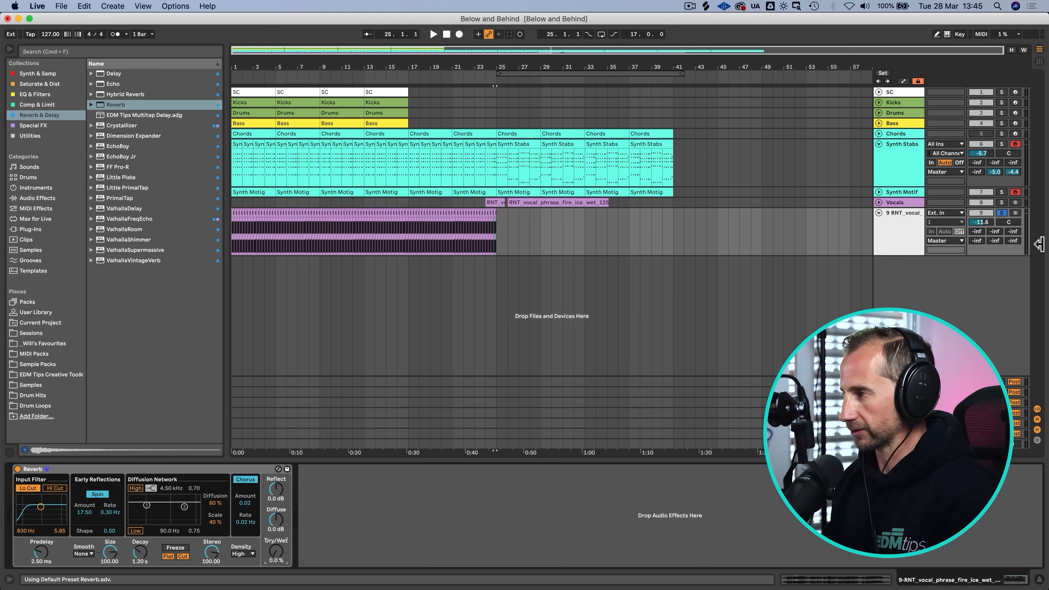
Step: Play from the start, set the slice track's volume to -16.2 dB, and set the Reverb's Dry/Wet to 100%
{"action": "key", "text": "space"}
{"action": "double_click", "coordinate": [448, 33]}
{"action": "key", "text": "space"}
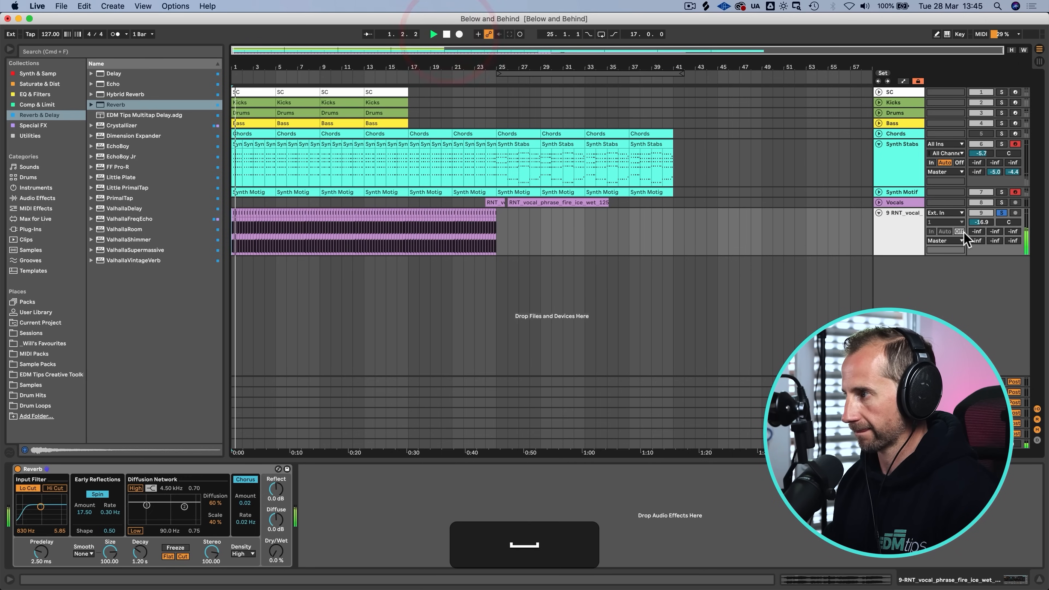
{"action": "left_click_drag", "start_coordinate": [982, 222], "coordinate": [981, 214]}
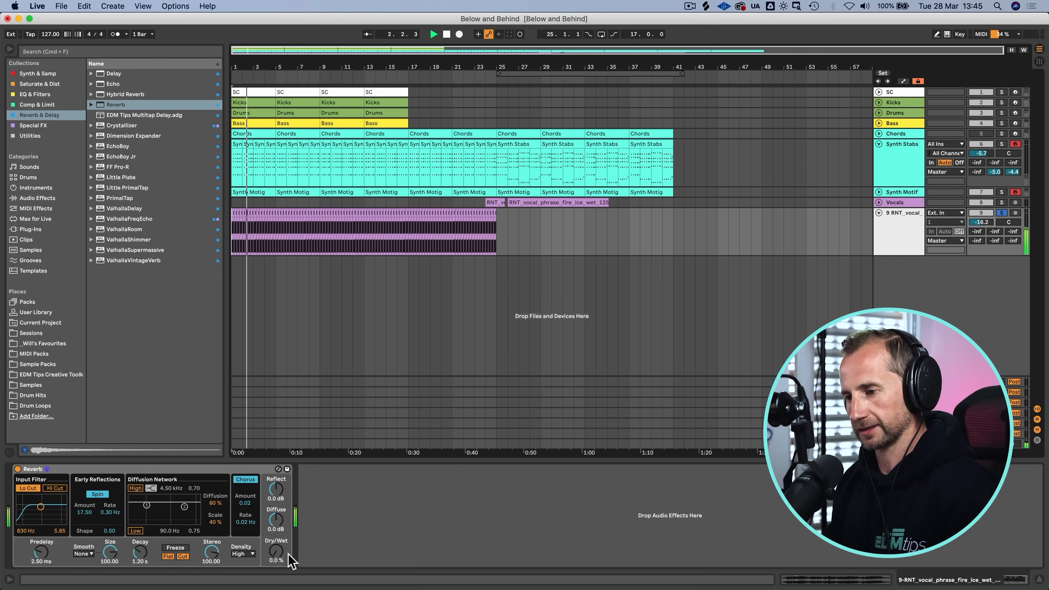
{"action": "left_click_drag", "start_coordinate": [274, 555], "coordinate": [275, 529]}
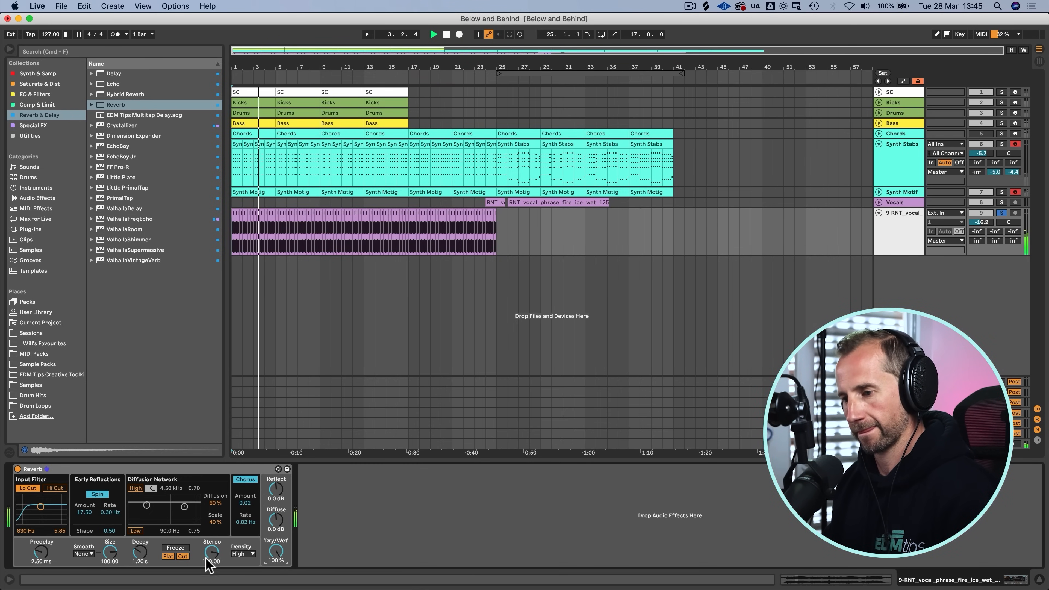
Step: Add an EQ Eight after the Reverb on the vocal slice track
{"action": "left_click", "coordinate": [33, 86]}
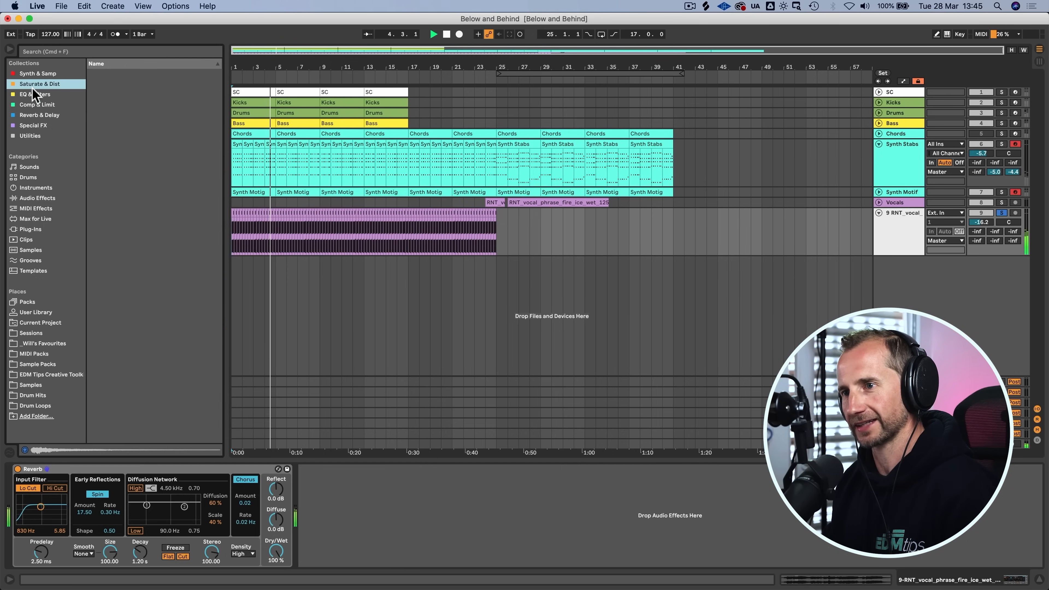
{"action": "left_click", "coordinate": [40, 93]}
{"action": "left_click_drag", "start_coordinate": [120, 85], "coordinate": [330, 485]}
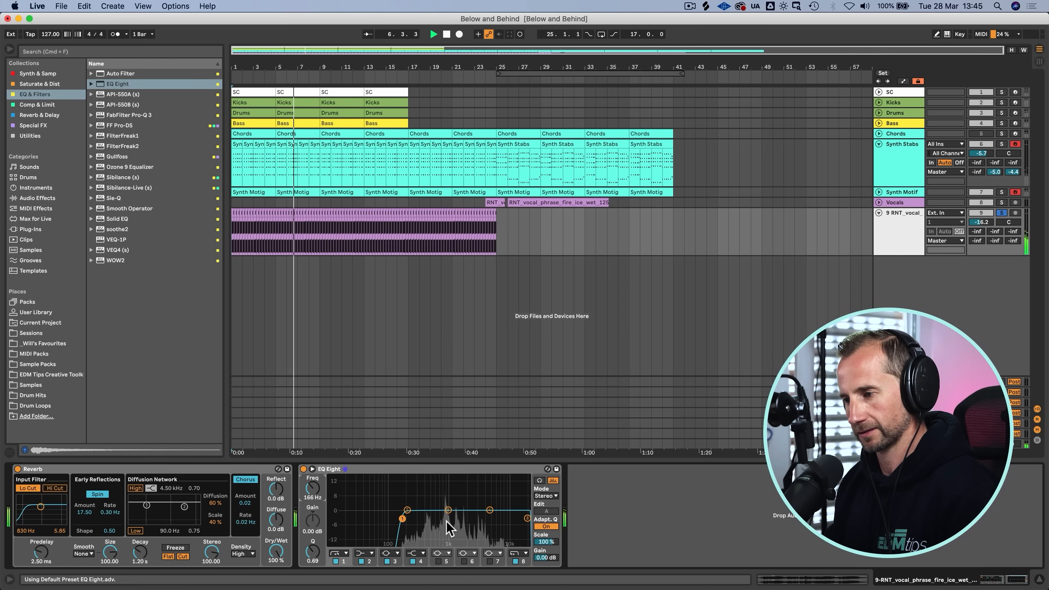
Step: Cut the vocal drone in EQ Eight at 899 Hz by -6.82 dB with Q 3.32 and at 445 Hz by -5.48 dB with Q 1.79
{"action": "left_click", "coordinate": [439, 561]}
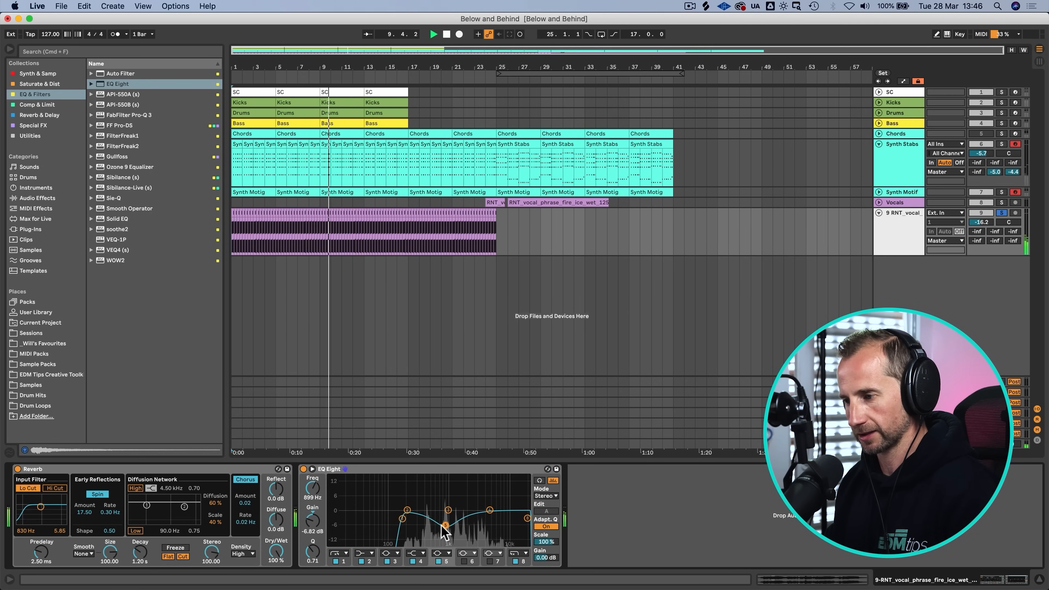
{"action": "left_click_drag", "start_coordinate": [311, 542], "coordinate": [310, 529]}
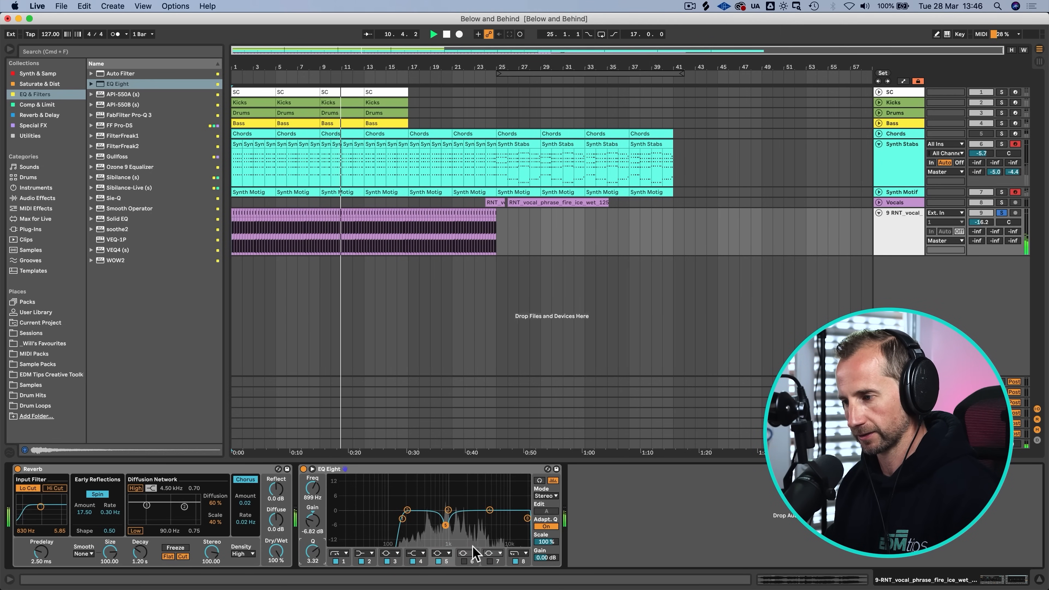
{"action": "left_click", "coordinate": [465, 562]}
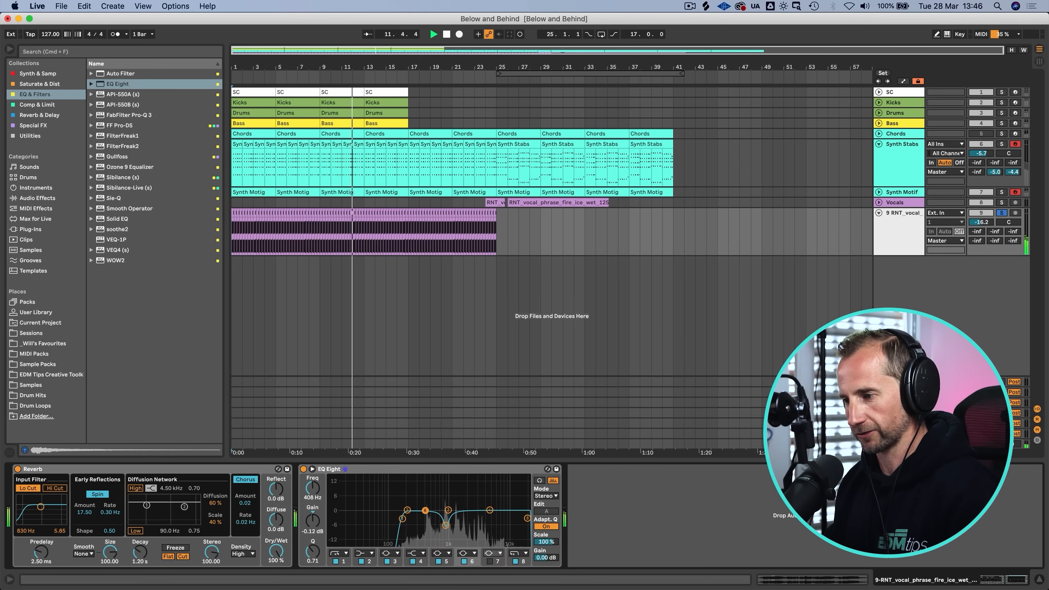
{"action": "left_click_drag", "start_coordinate": [313, 552], "coordinate": [313, 536]}
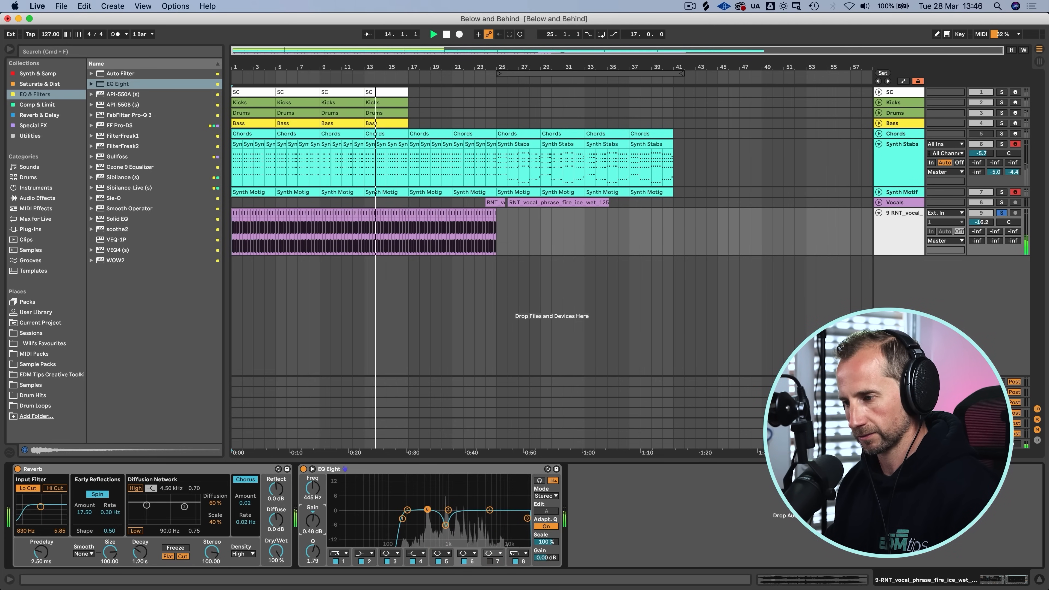
{"action": "left_click", "coordinate": [304, 469]}
{"action": "left_click", "coordinate": [304, 469]}
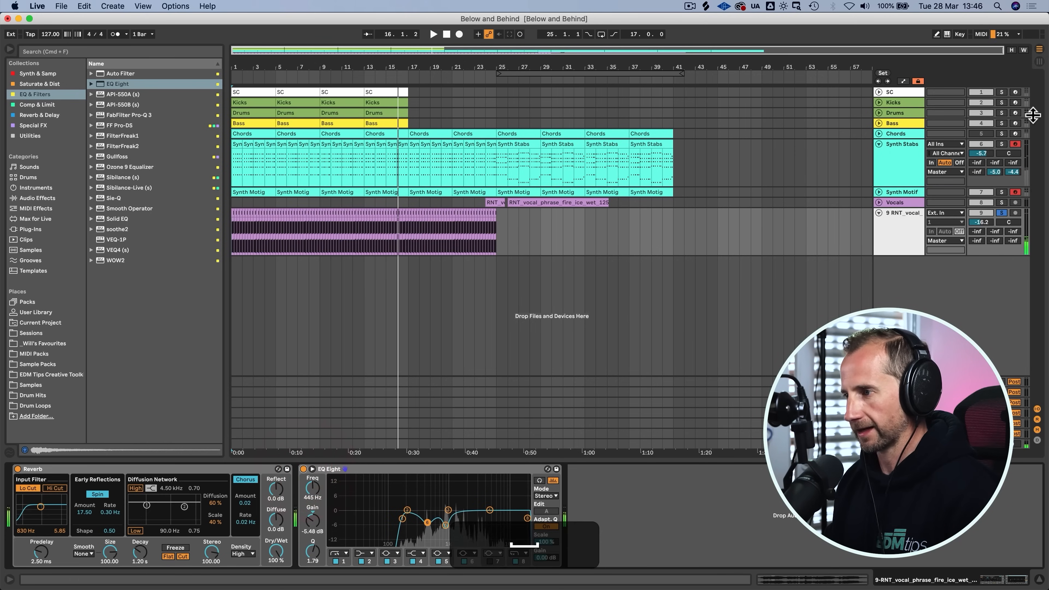
Step: Copy the SC COMP sidechain compressor from the Bass track and paste it after EQ Eight on the vocal slice track
{"action": "left_click", "coordinate": [893, 123]}
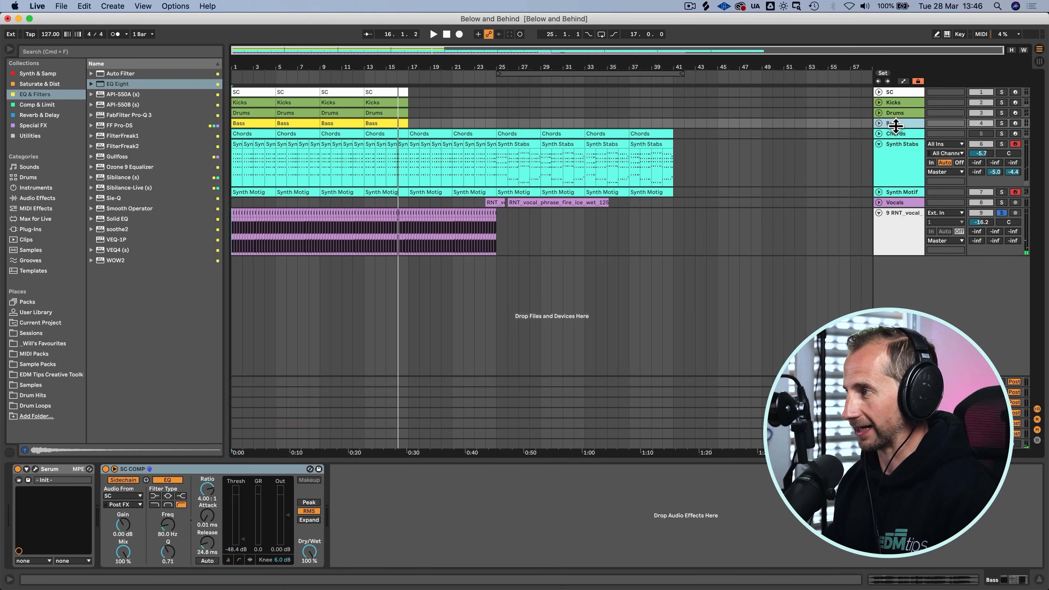
{"action": "left_click", "coordinate": [255, 471]}
{"action": "key", "text": "cmd+c"}
{"action": "left_click", "coordinate": [900, 235]}
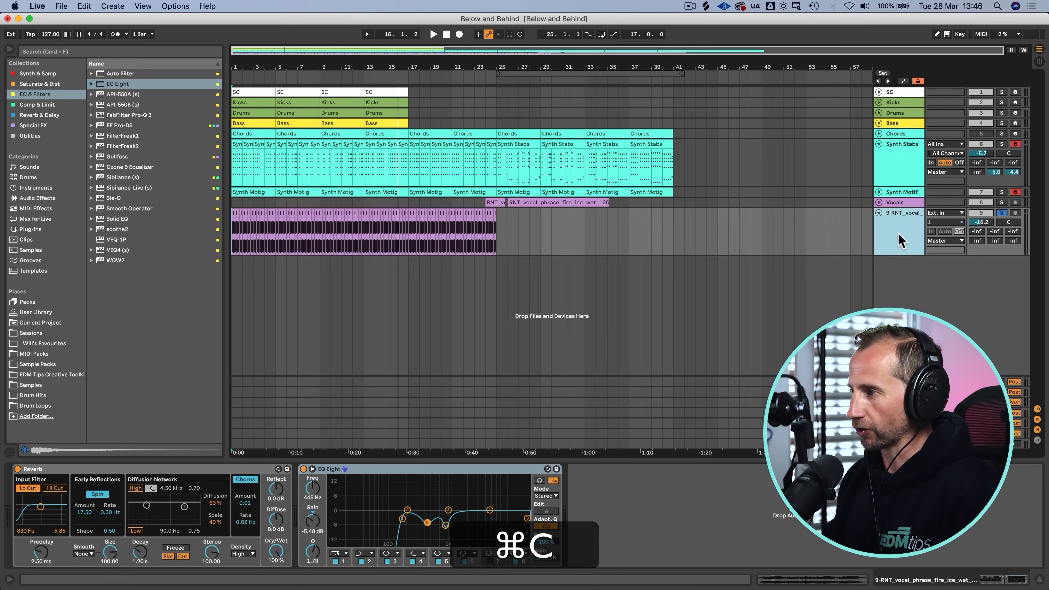
{"action": "left_click", "coordinate": [605, 508]}
{"action": "key", "text": "cmd+v"}
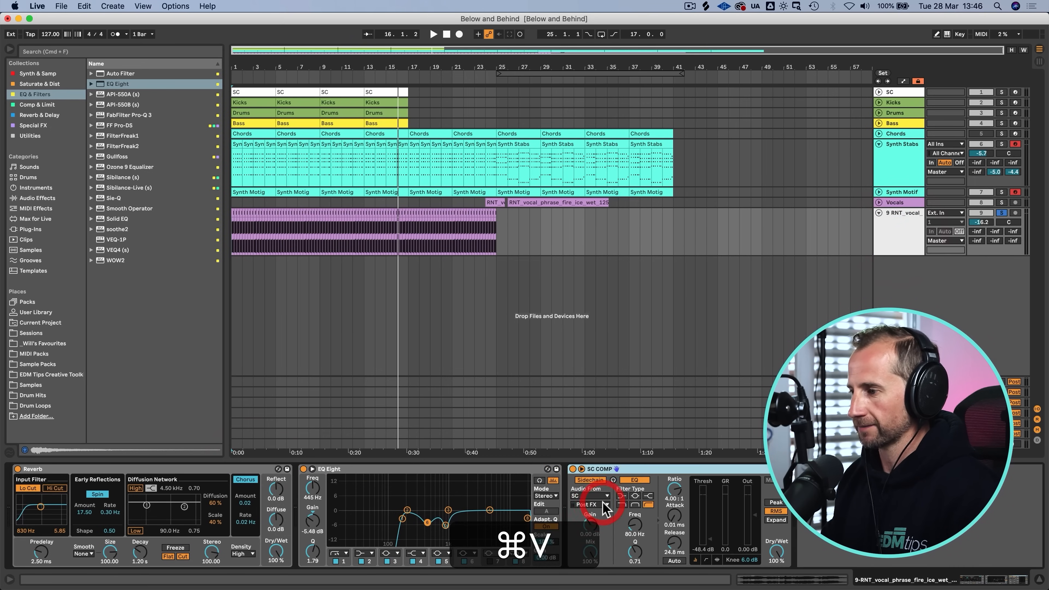
Step: Unsolo the vocal slice track, play from the start, set its SC COMP ratio to 1.43:1, and balance the track's volume
{"action": "left_click", "coordinate": [1001, 212]}
{"action": "key", "text": "space"}
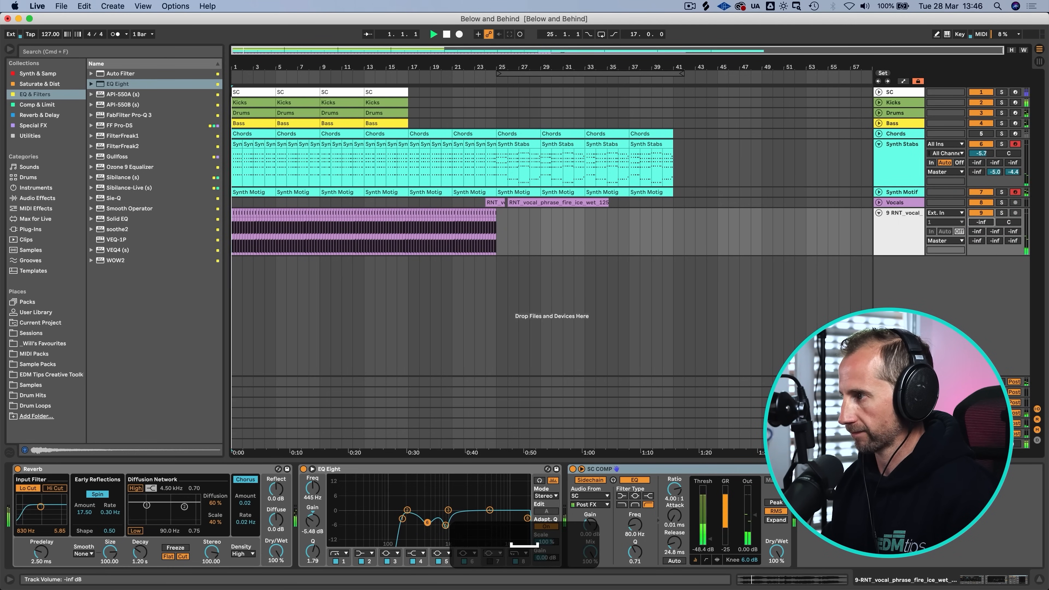
{"action": "left_click_drag", "start_coordinate": [982, 222], "coordinate": [982, 210]}
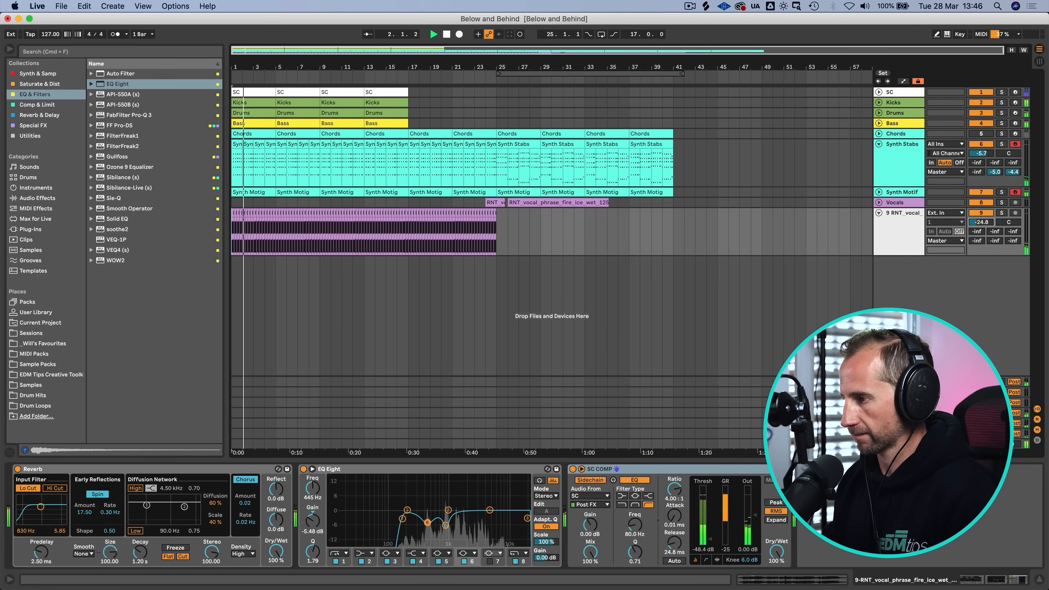
{"action": "left_click_drag", "start_coordinate": [679, 492], "coordinate": [679, 512]}
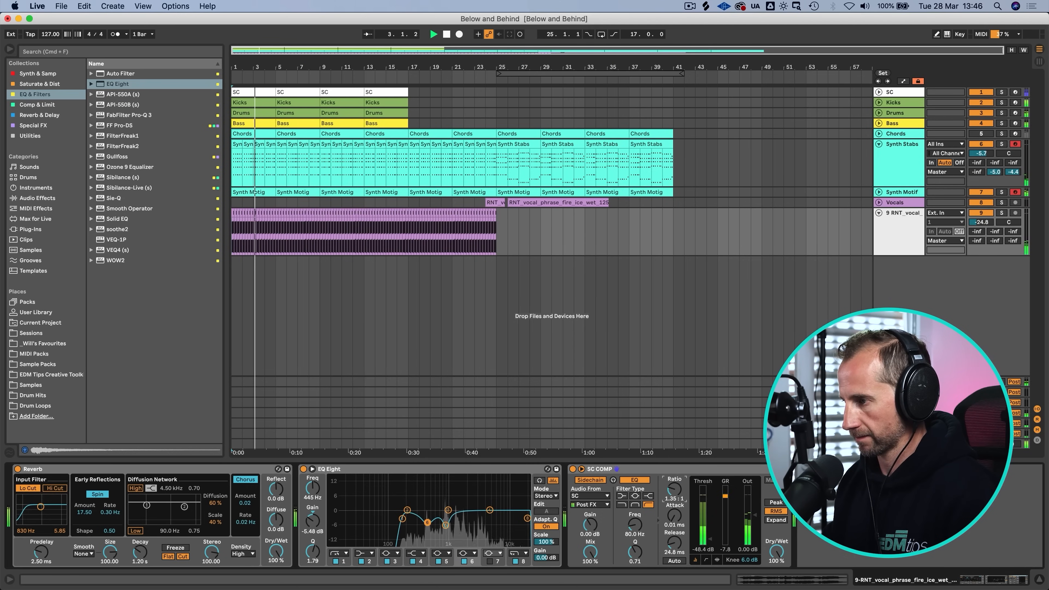
{"action": "left_click_drag", "start_coordinate": [982, 223], "coordinate": [983, 218]}
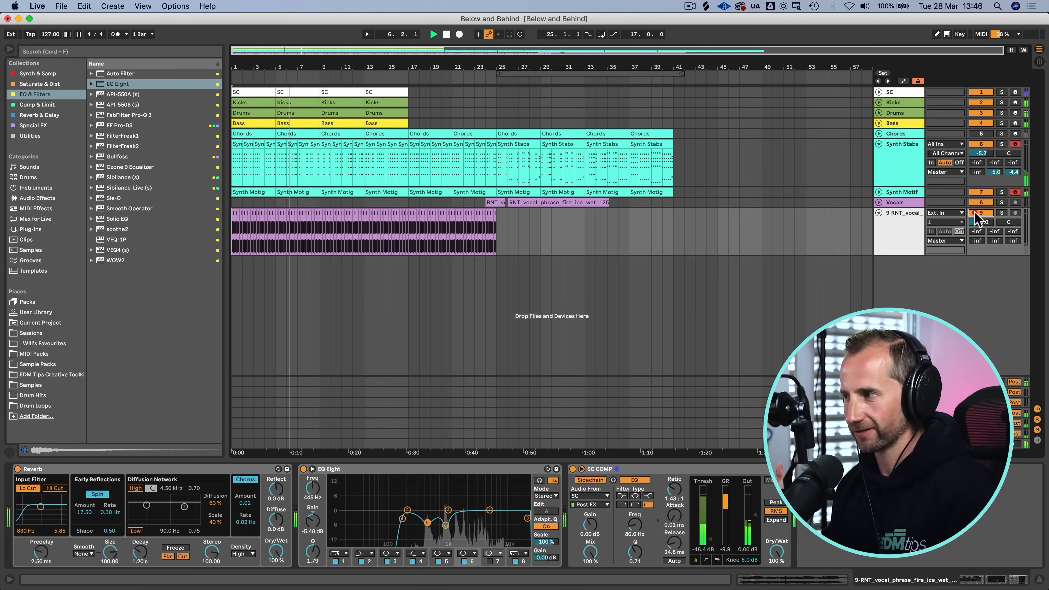
Step: Fold the vocal slice and Synth Stabs tracks, unfold Synth Motif, and set its B-Hall RVB send to -10.3 dB
{"action": "left_click", "coordinate": [880, 213]}
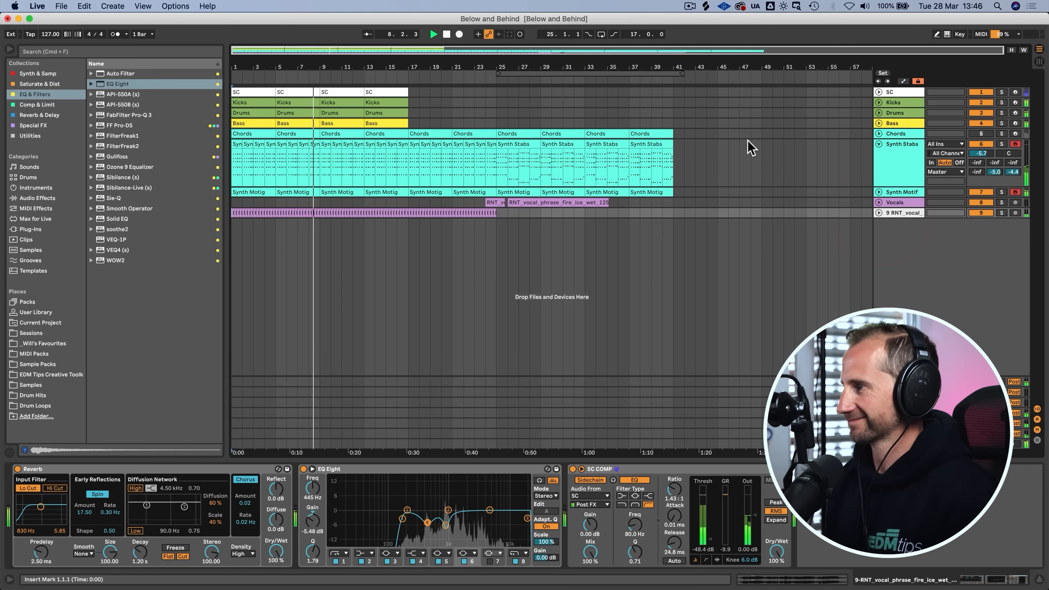
{"action": "left_click", "coordinate": [879, 145]}
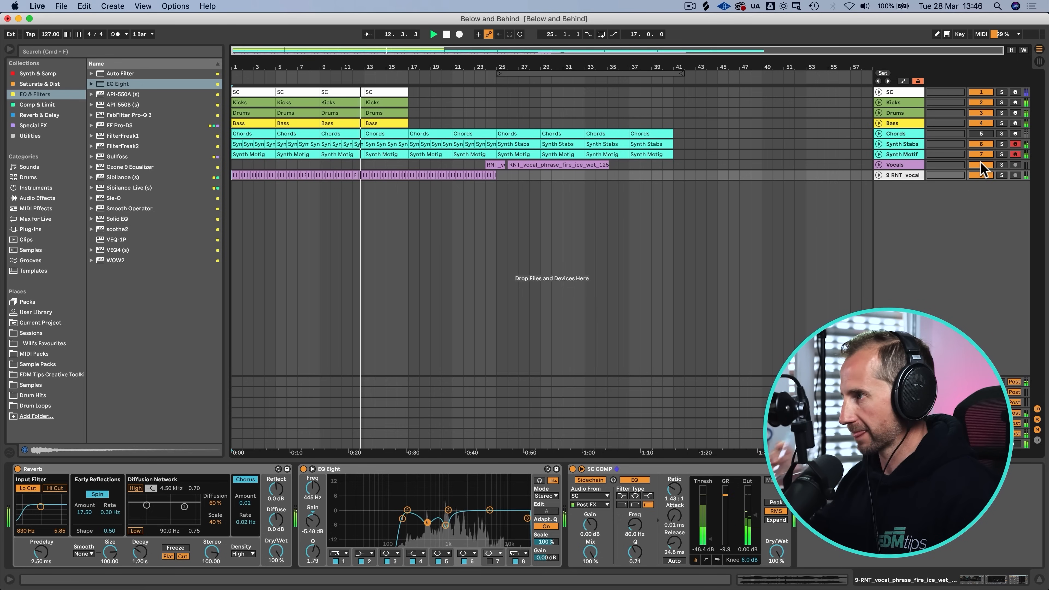
{"action": "left_click", "coordinate": [879, 154]}
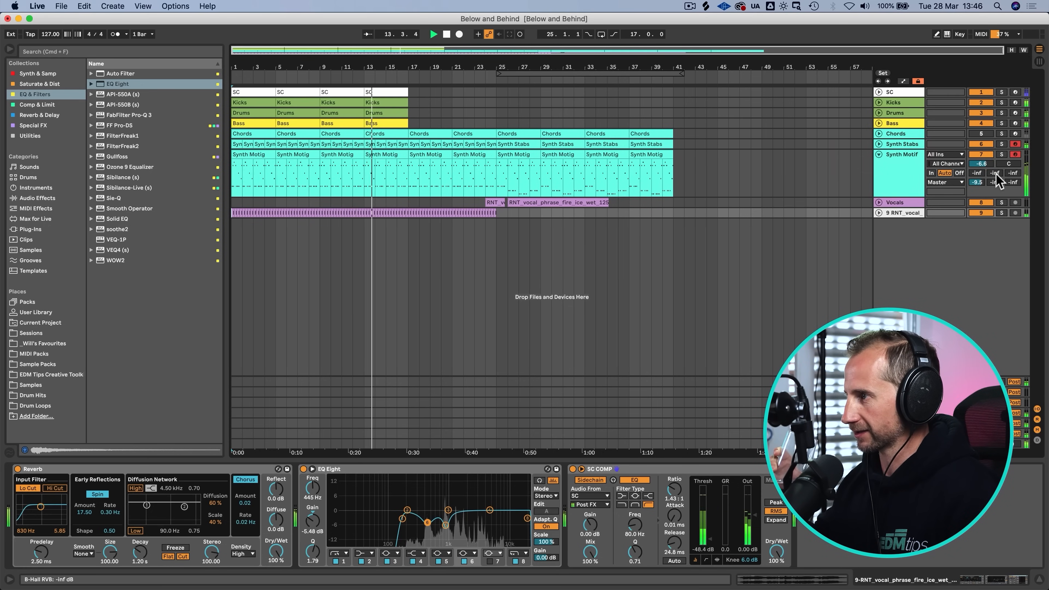
{"action": "mouse_move", "coordinate": [996, 174]}
{"action": "left_mouse_down"}
{"action": "mouse_move", "coordinate": [995, 141]}
{"action": "mouse_move", "coordinate": [995, 178]}
{"action": "left_mouse_up"}
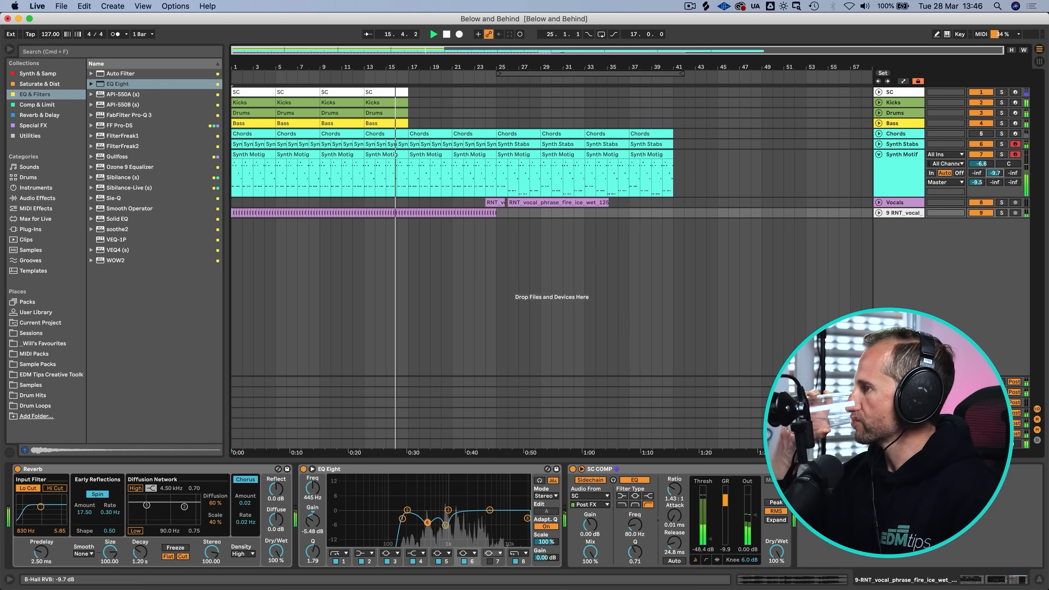
{"action": "left_click_drag", "start_coordinate": [996, 174], "coordinate": [995, 176]}
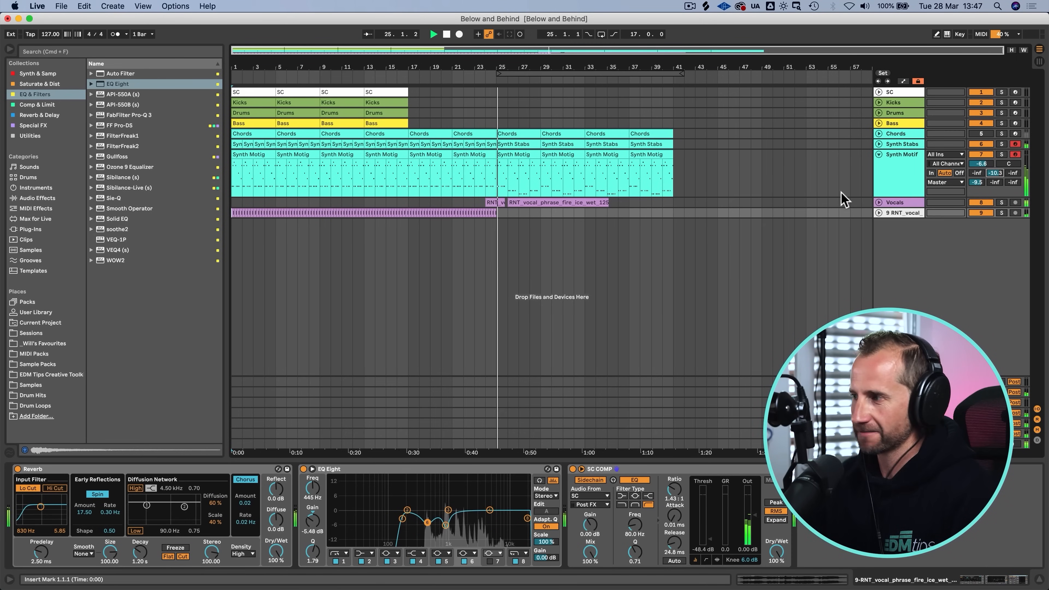
Step: Unfold the Vocals track, stop playback, and move the long fire-ice vocal phrase to the start of bar 1
{"action": "left_click", "coordinate": [879, 202]}
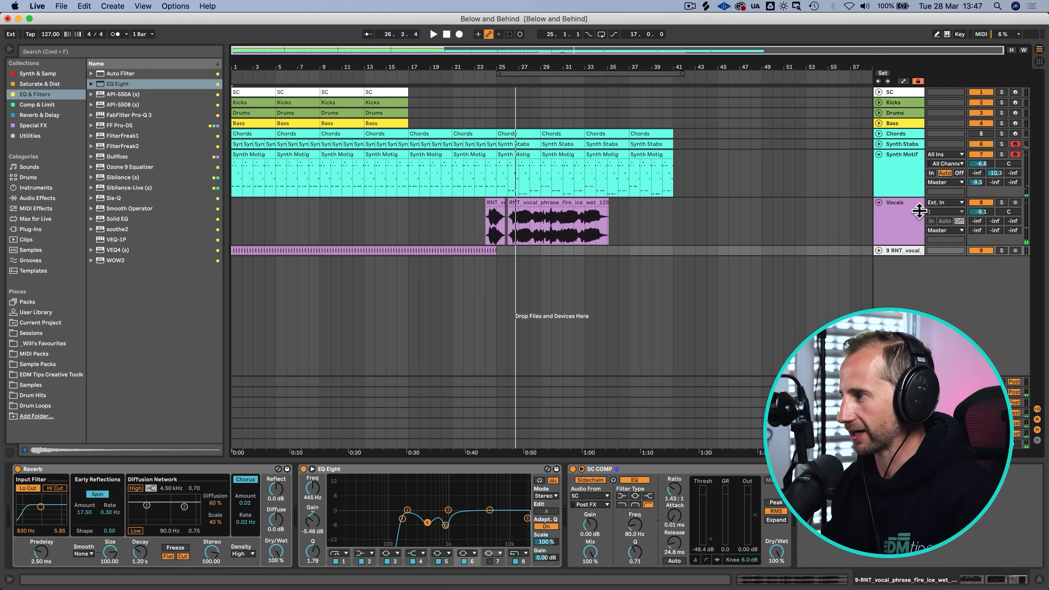
{"action": "left_click_drag", "start_coordinate": [555, 214], "coordinate": [272, 227]}
{"action": "key", "text": "space"}
Step: Copy the SC COMP compressor from the Synth Motif track's device chain
{"action": "left_click", "coordinate": [907, 170]}
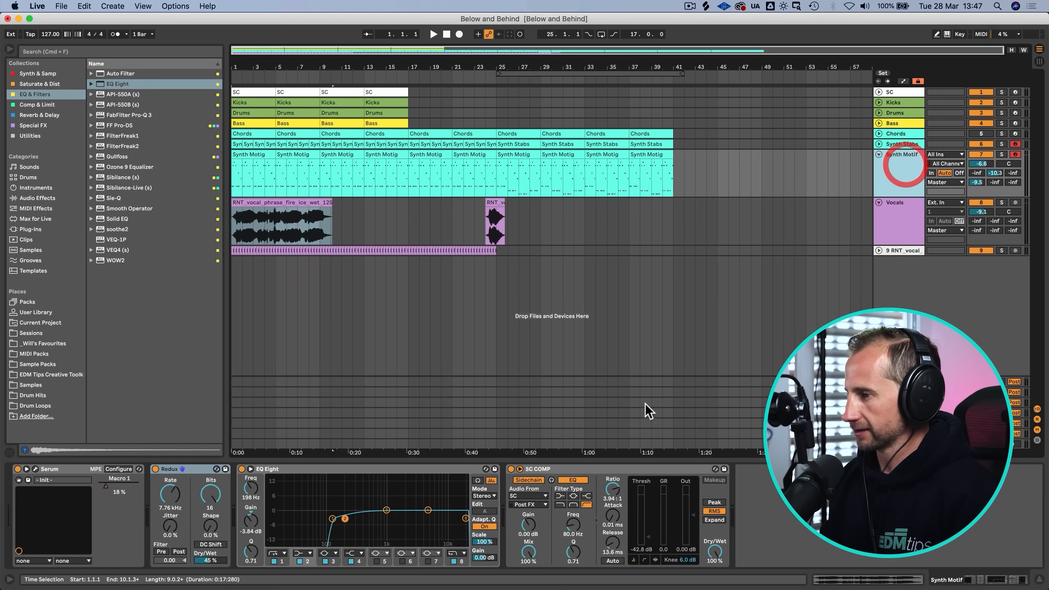
{"action": "left_click", "coordinate": [619, 471]}
{"action": "key", "text": "super+c"}
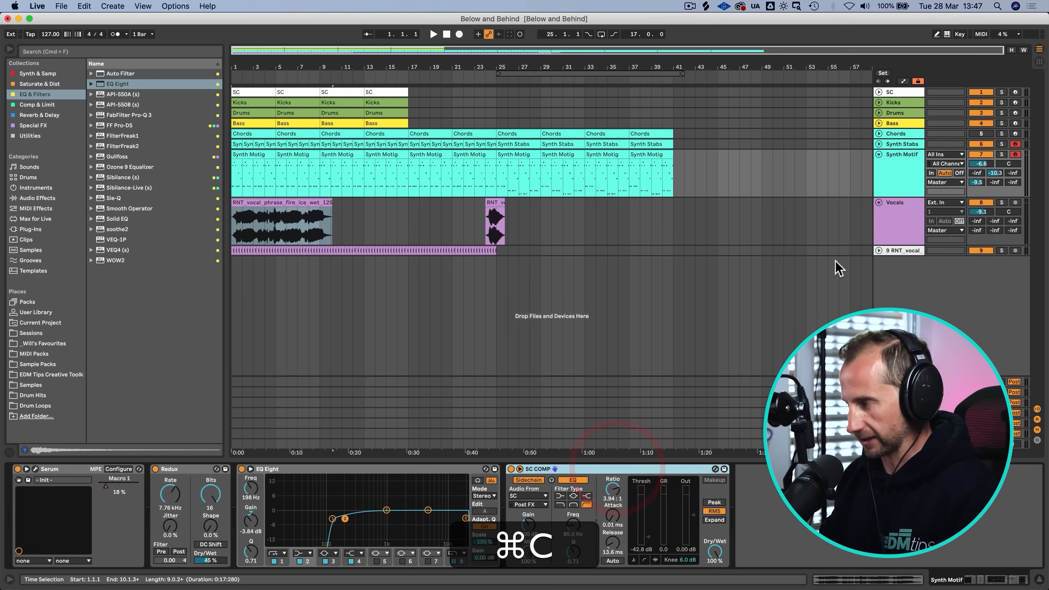
Step: Set the Vocals track volume to -11.6 dB, move the long vocal phrase to start at 4.3.1, and audition it there
{"action": "left_click_drag", "start_coordinate": [984, 211], "coordinate": [984, 212]}
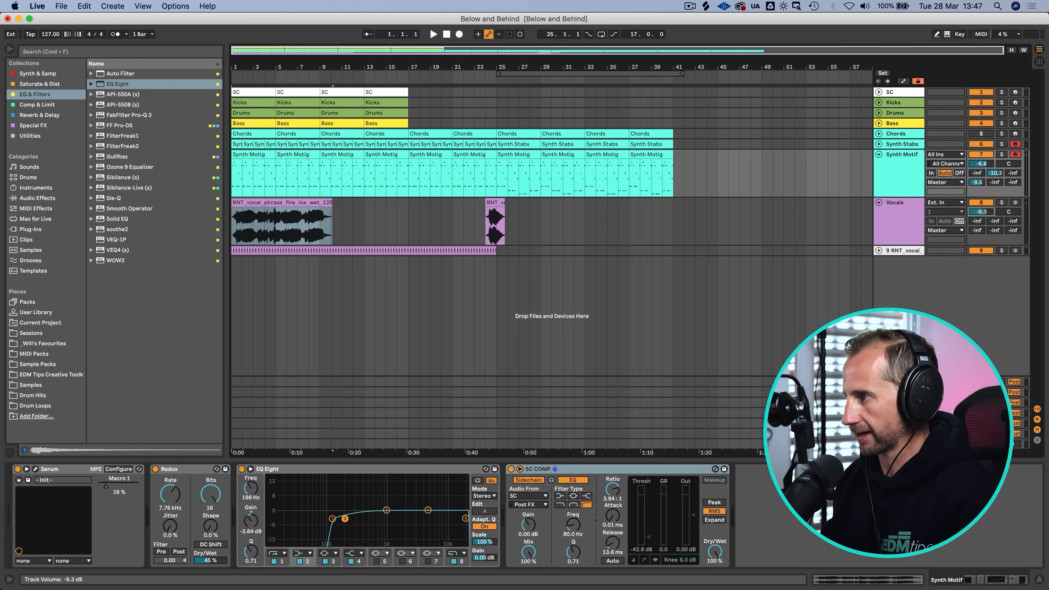
{"action": "left_click_drag", "start_coordinate": [248, 64], "coordinate": [288, 121]}
{"action": "left_click_drag", "start_coordinate": [301, 197], "coordinate": [337, 224]}
{"action": "left_click", "coordinate": [349, 228]}
{"action": "key", "text": "space"}
{"action": "key", "text": "space"}
{"action": "key", "text": "space"}
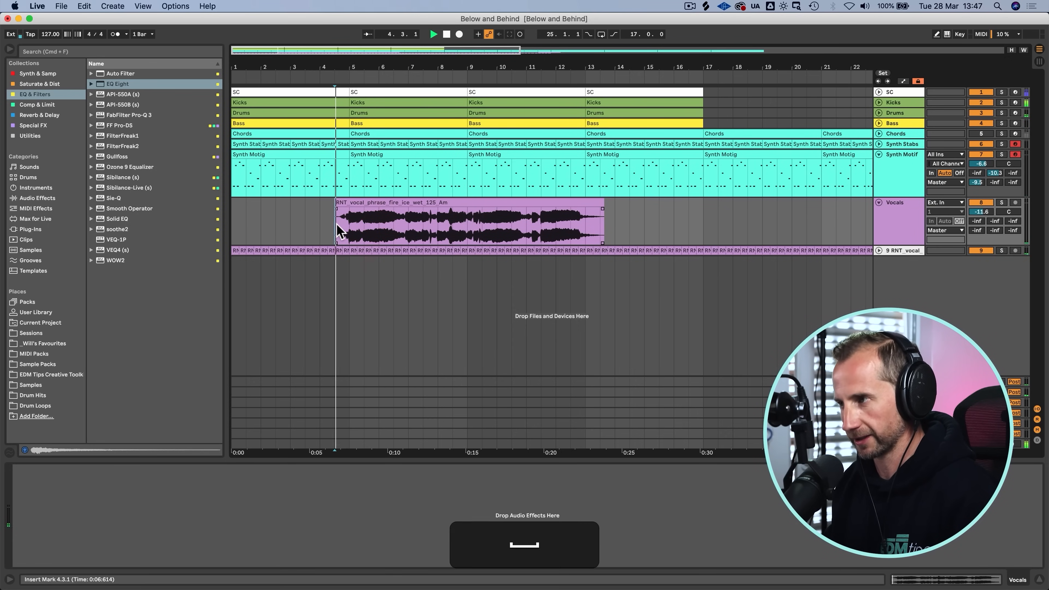
{"action": "key", "text": "space"}
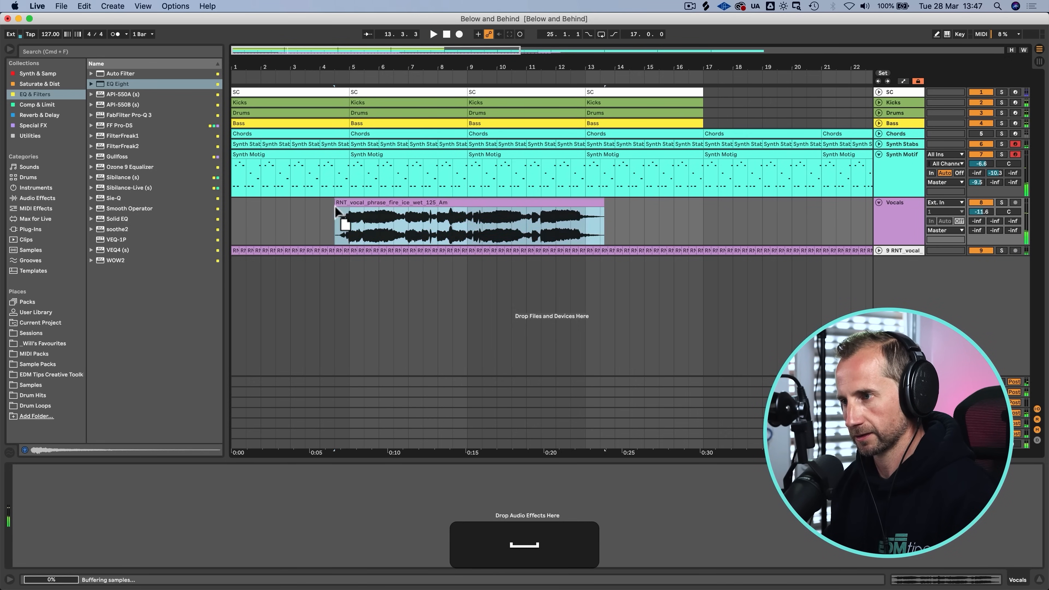
Step: Move the long vocal phrase to start at 4.1.1 and play it against the beat
{"action": "left_click_drag", "start_coordinate": [334, 206], "coordinate": [324, 226]}
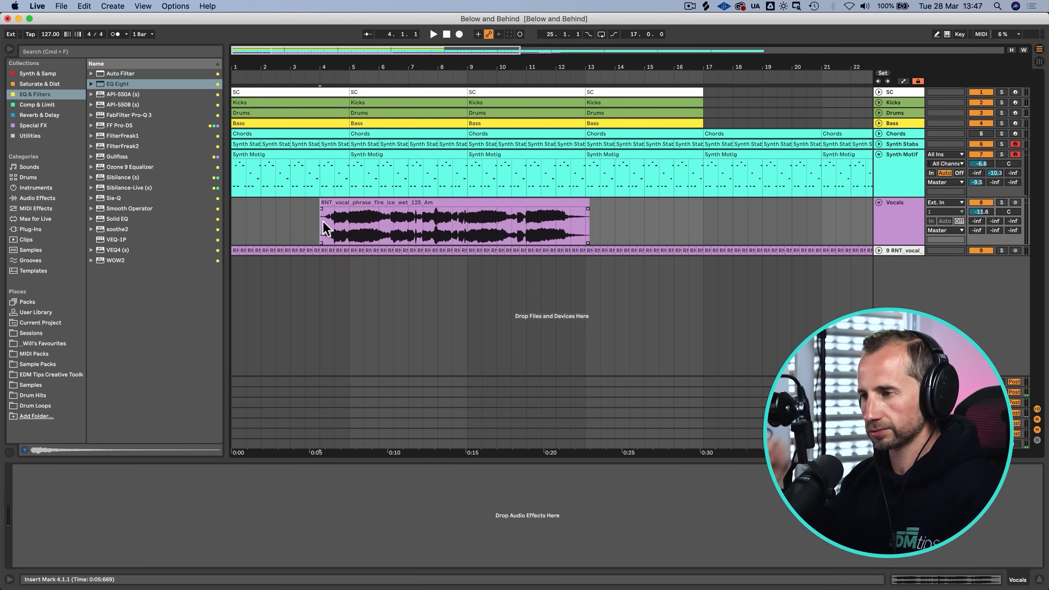
{"action": "key", "text": "space"}
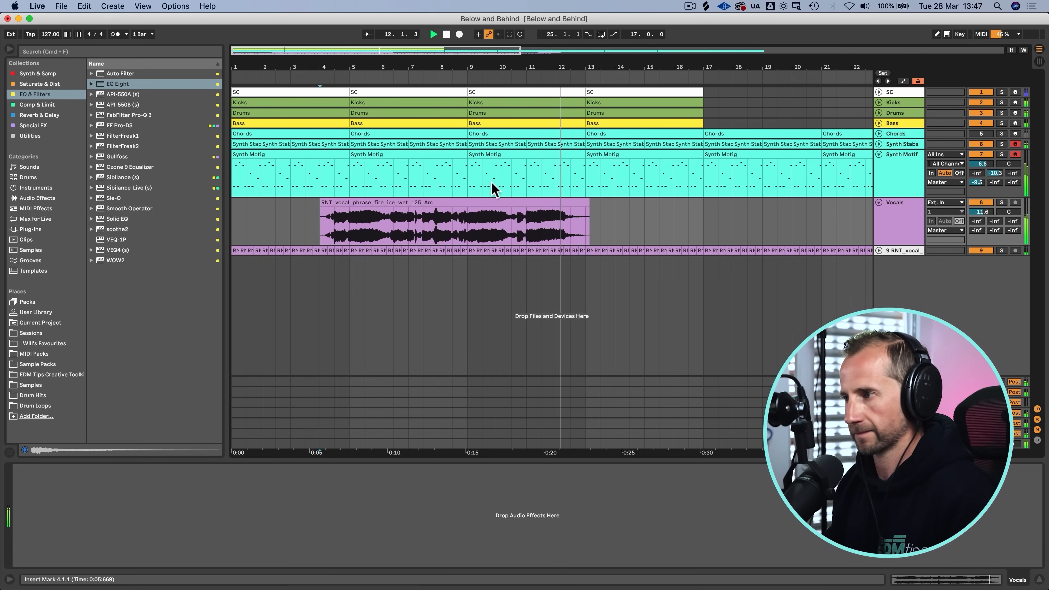
{"action": "key", "text": "space"}
Step: Duplicate the vocal phrase from bar 4 directly after itself, leaving out its tail, and extend the first clip's end at the join
{"action": "left_click_drag", "start_coordinate": [321, 231], "coordinate": [587, 223]}
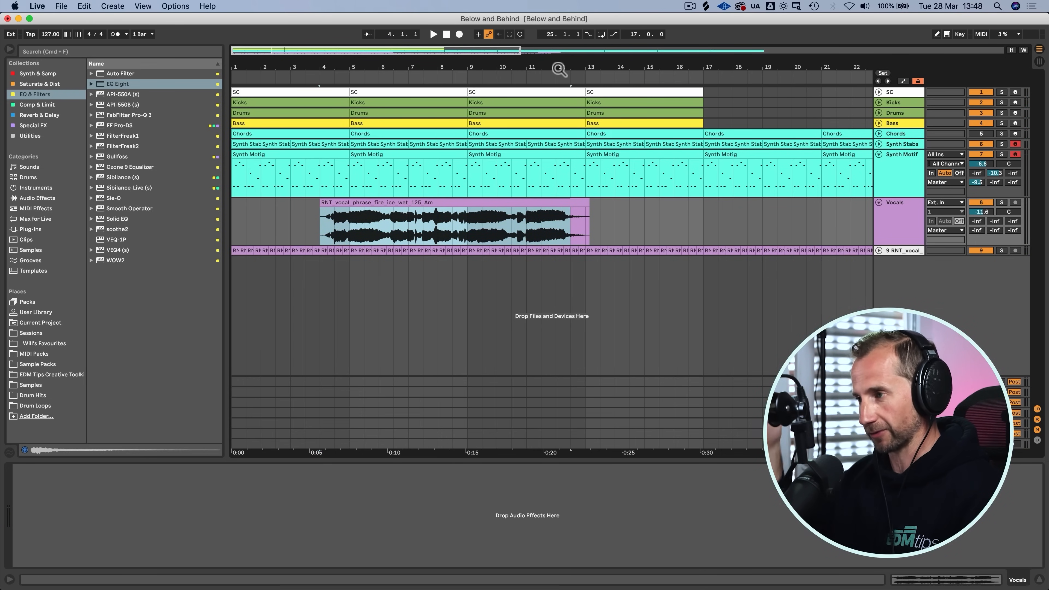
{"action": "left_click_drag", "start_coordinate": [558, 68], "coordinate": [406, 67]}
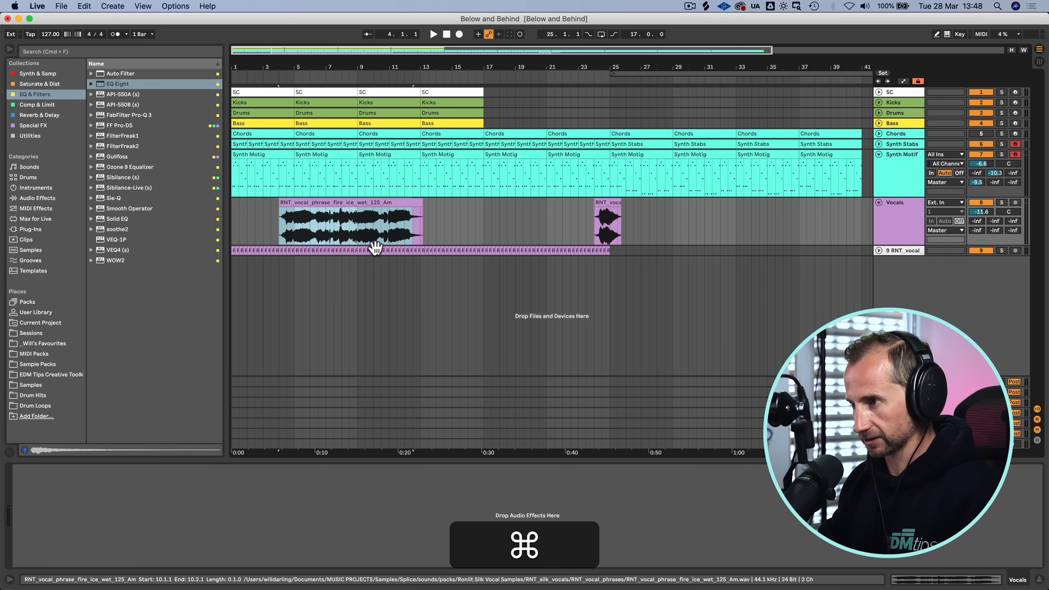
{"action": "key", "text": "super+d"}
{"action": "left_click", "coordinate": [409, 208]}
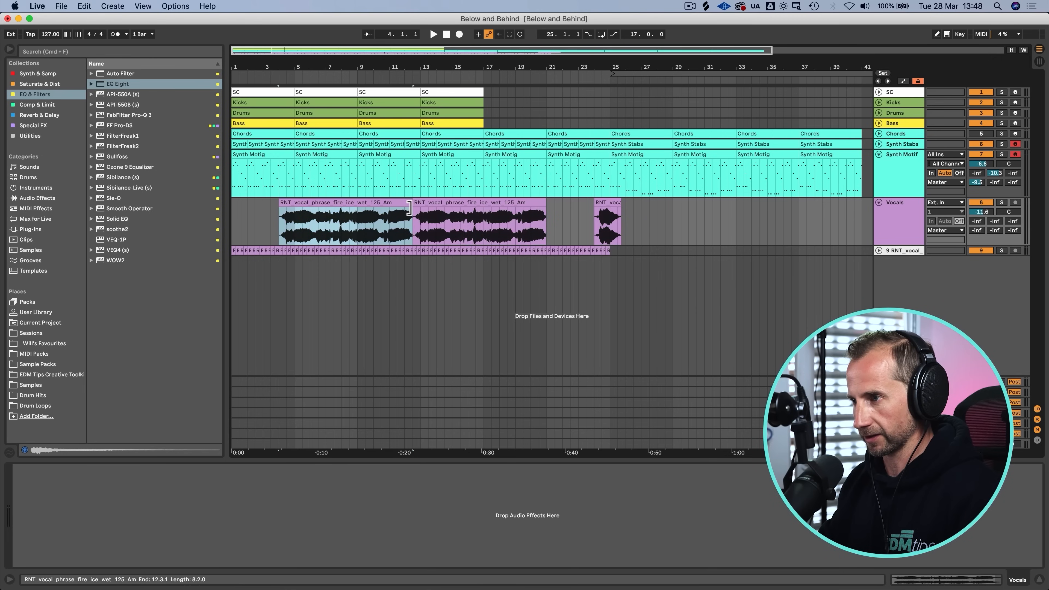
{"action": "left_click", "coordinate": [411, 208]}
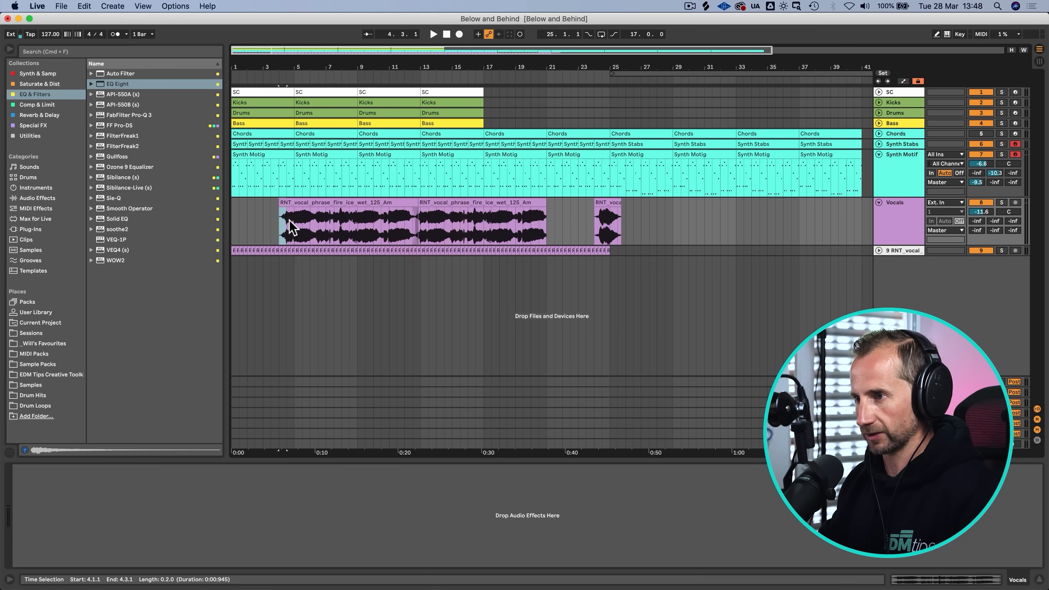
Step: Move the short vocal clip to bar 1, and cut the two long vocal phrases and paste them at 24.1.1
{"action": "left_click_drag", "start_coordinate": [290, 219], "coordinate": [555, 213]}
{"action": "key", "text": "super+c"}
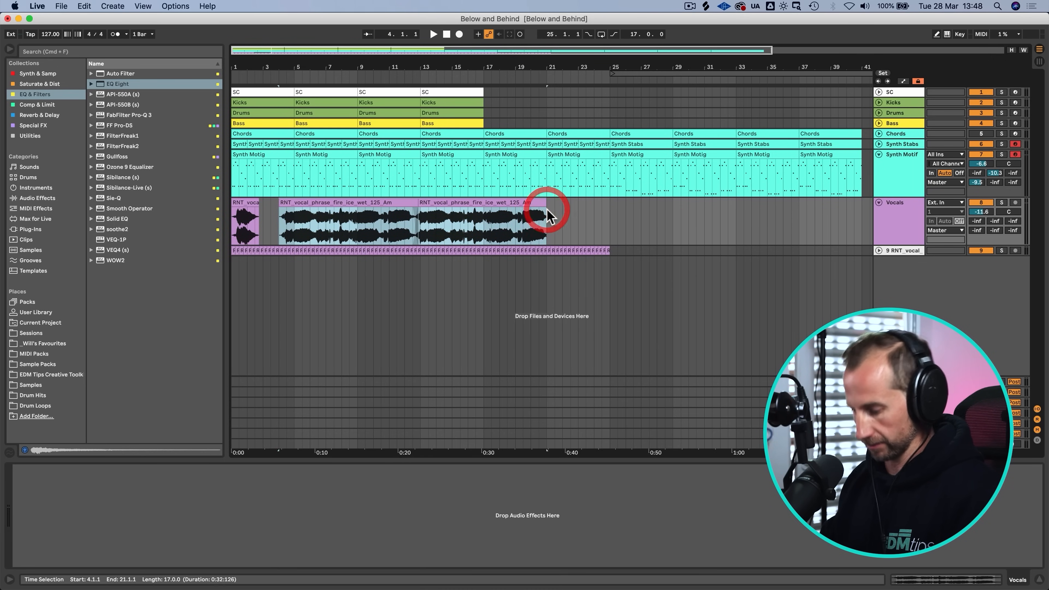
{"action": "key", "text": "super+c"}
{"action": "key", "text": "BackSpace"}
{"action": "left_click", "coordinate": [594, 217]}
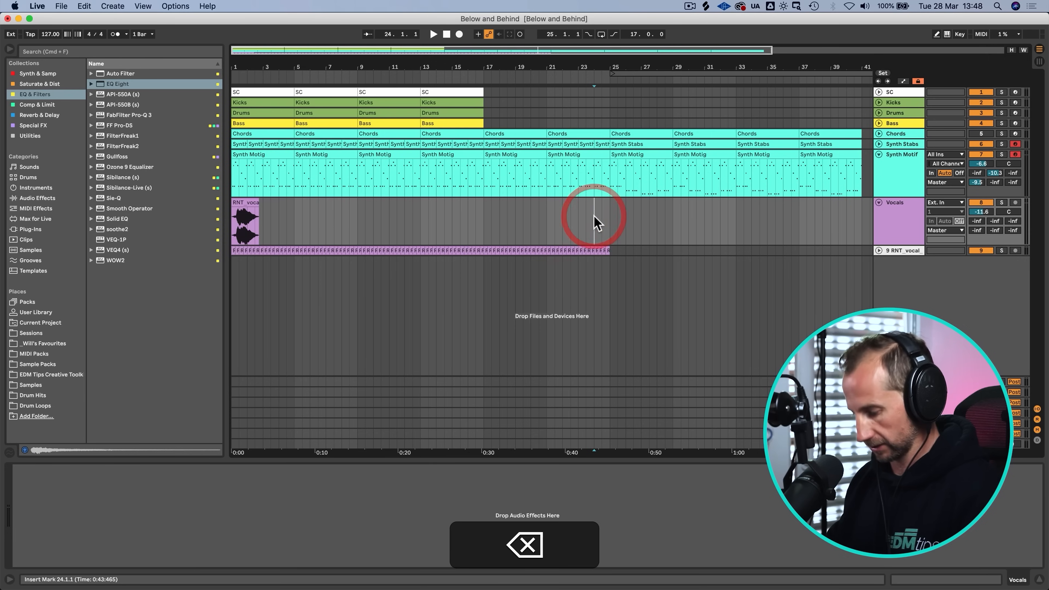
{"action": "key", "text": "super+v"}
Step: Play the vocal phrases from bar 24, setting the Vocals track volume to -12.3 dB and its B-Hall RVB send to -16.2 dB
{"action": "left_click", "coordinate": [598, 215]}
{"action": "key", "text": "space"}
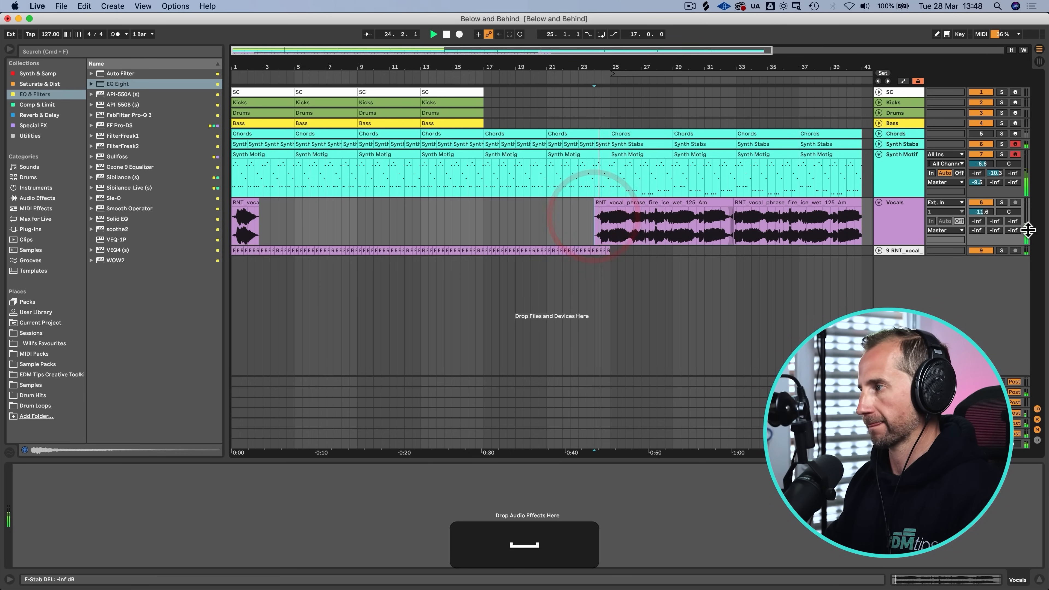
{"action": "left_click", "coordinate": [985, 211]}
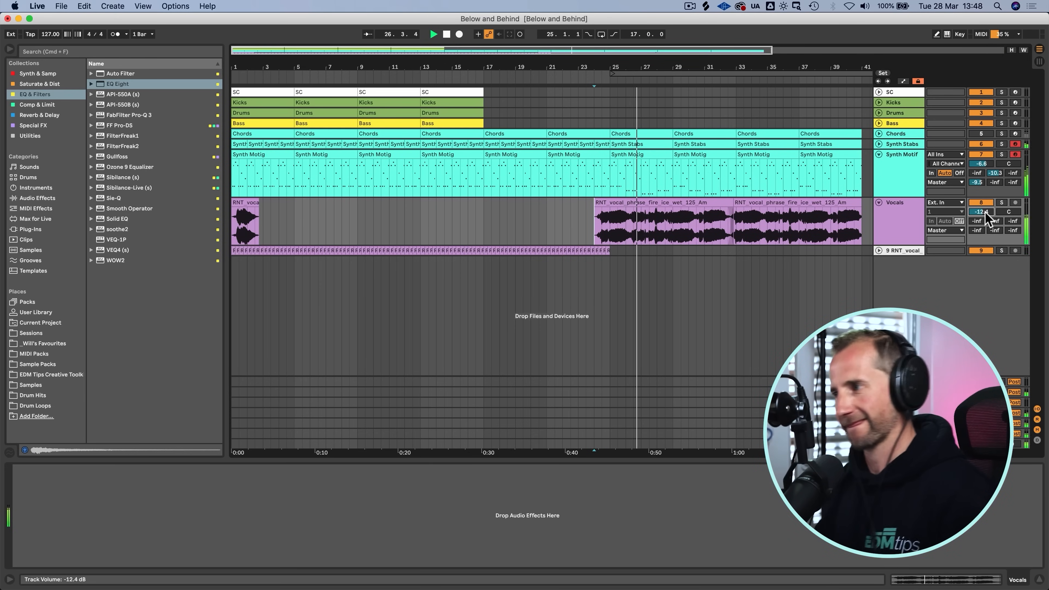
{"action": "type", "text": "-9.5"}
{"action": "key", "text": "Return"}
{"action": "mouse_move", "coordinate": [985, 212]}
{"action": "left_mouse_down"}
{"action": "mouse_move", "coordinate": [986, 221]}
{"action": "mouse_move", "coordinate": [995, 195]}
{"action": "mouse_move", "coordinate": [994, 230]}
{"action": "left_mouse_up"}
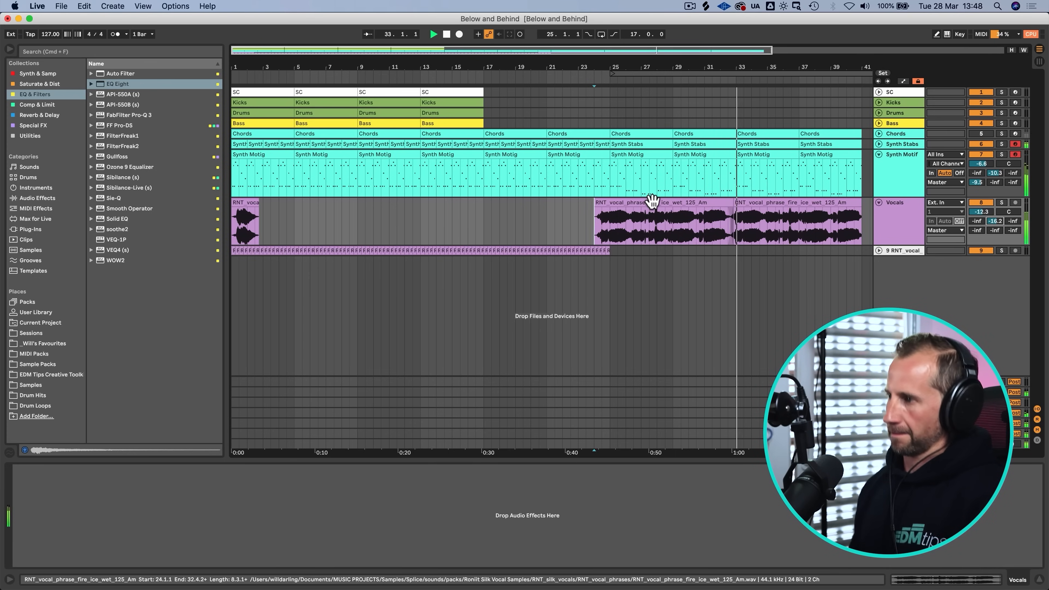
{"action": "left_click_drag", "start_coordinate": [693, 68], "coordinate": [481, 69]}
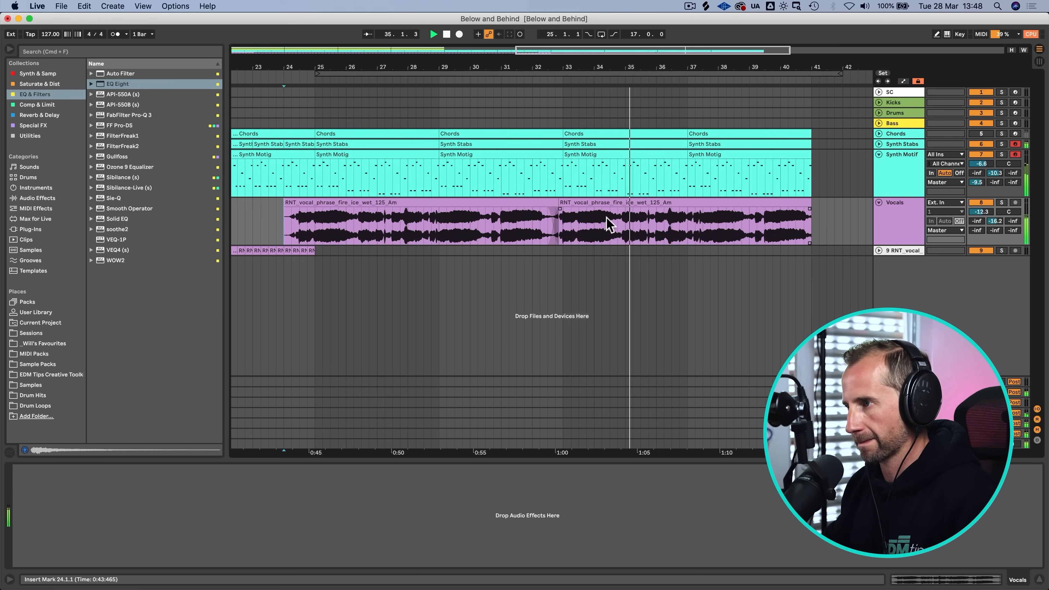
Step: Duplicate the eight bars of the first vocal phrase from 24.3.1 so the copy starts at 32.3.1
{"action": "key", "text": "space"}
{"action": "left_click", "coordinate": [610, 207]}
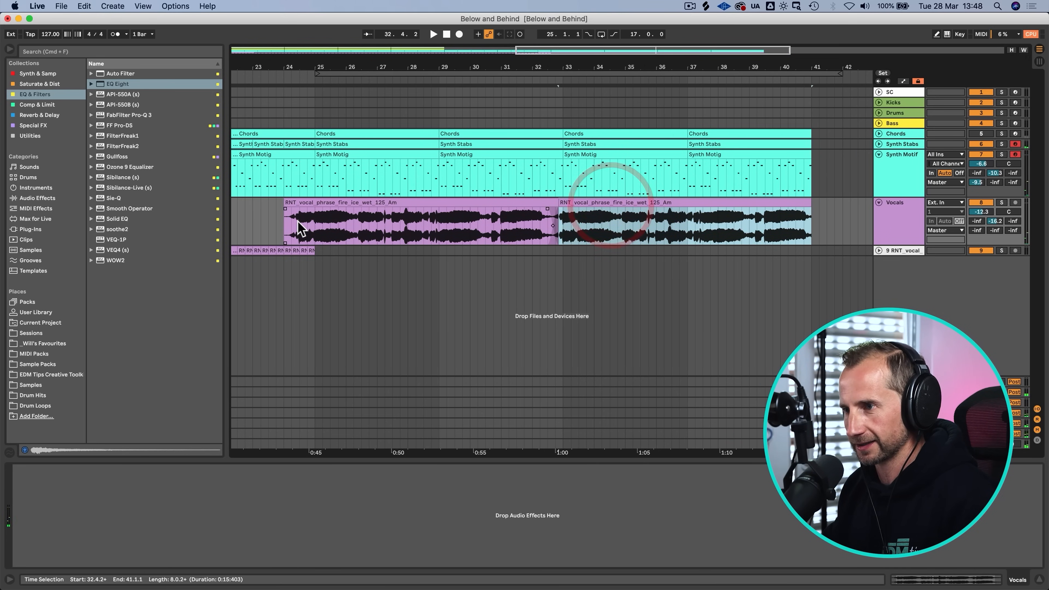
{"action": "left_click", "coordinate": [288, 228]}
{"action": "left_click_drag", "start_coordinate": [299, 225], "coordinate": [559, 225]}
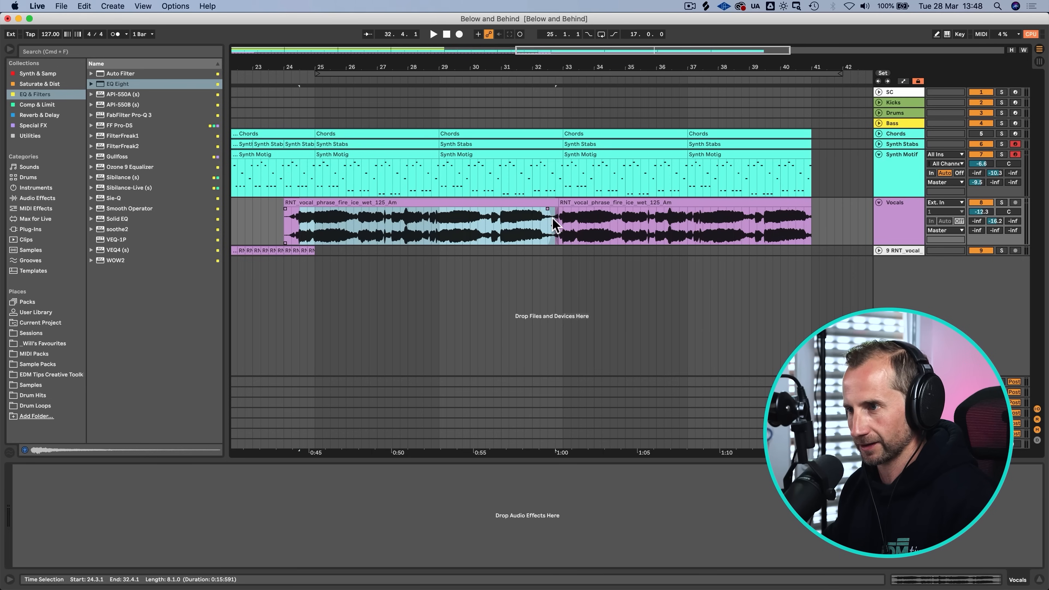
{"action": "key", "text": "super+d"}
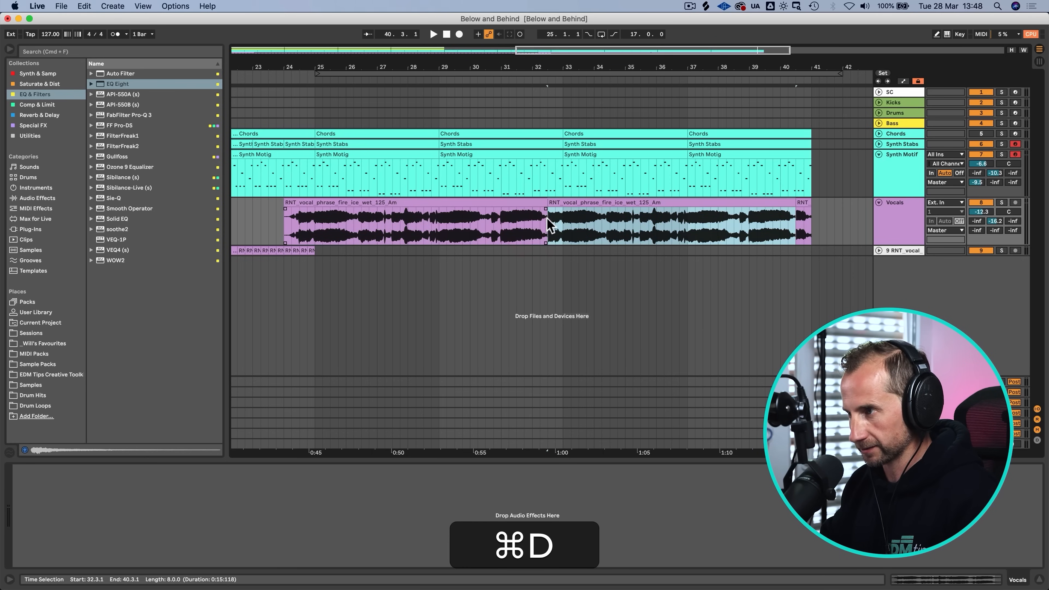
{"action": "left_click", "coordinate": [547, 213]}
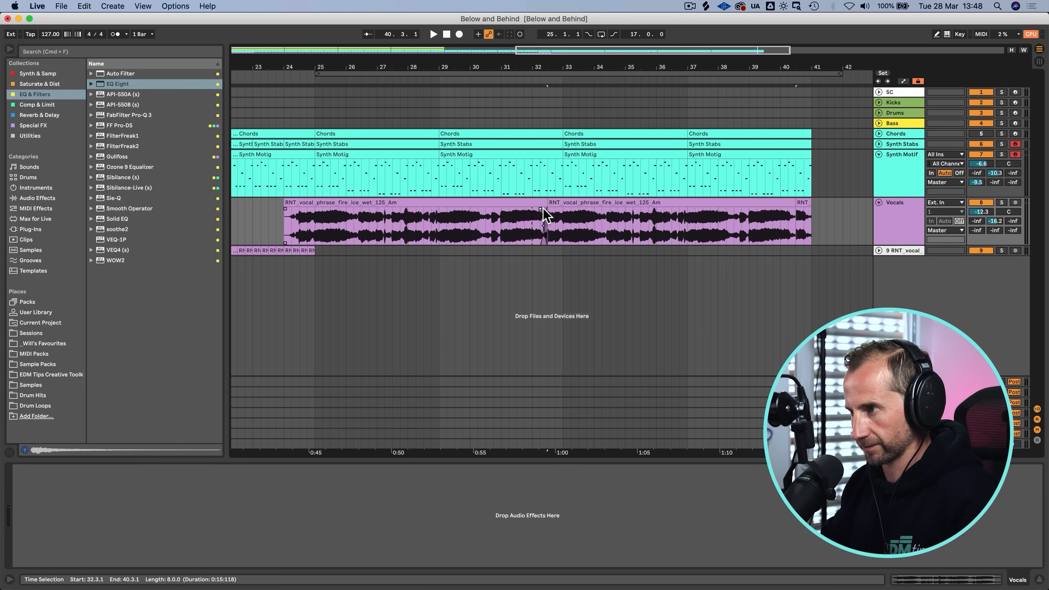
{"action": "left_click", "coordinate": [544, 215]}
Step: Play the repeated vocal phrase from 32.3.1 and extend its clip to the end of the synth parts at 41.1.1
{"action": "left_click_drag", "start_coordinate": [531, 84], "coordinate": [579, 66]}
{"action": "key", "text": "space"}
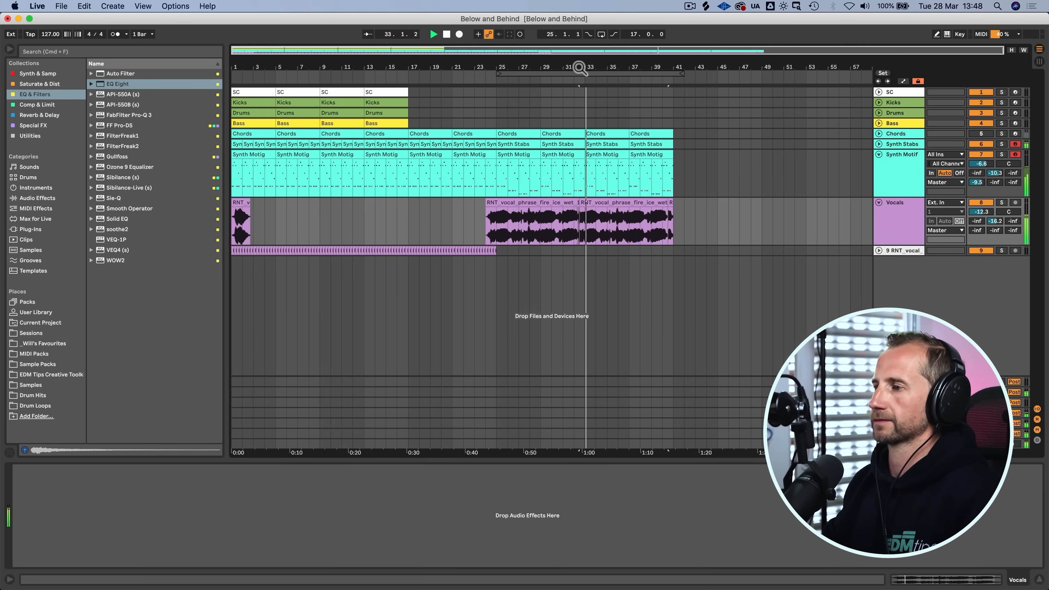
{"action": "left_click_drag", "start_coordinate": [667, 201], "coordinate": [731, 202]}
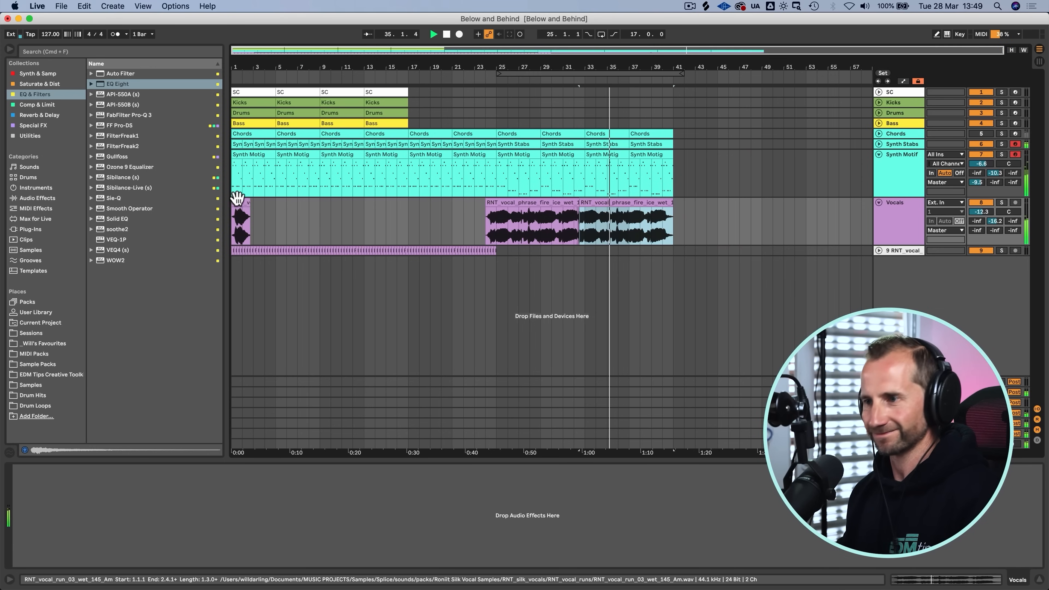
Step: Try a copy of the short bar 1 vocal clip at 41.1.1, delete it and stop playback
{"action": "left_click_drag", "start_coordinate": [234, 204], "coordinate": [681, 229]}
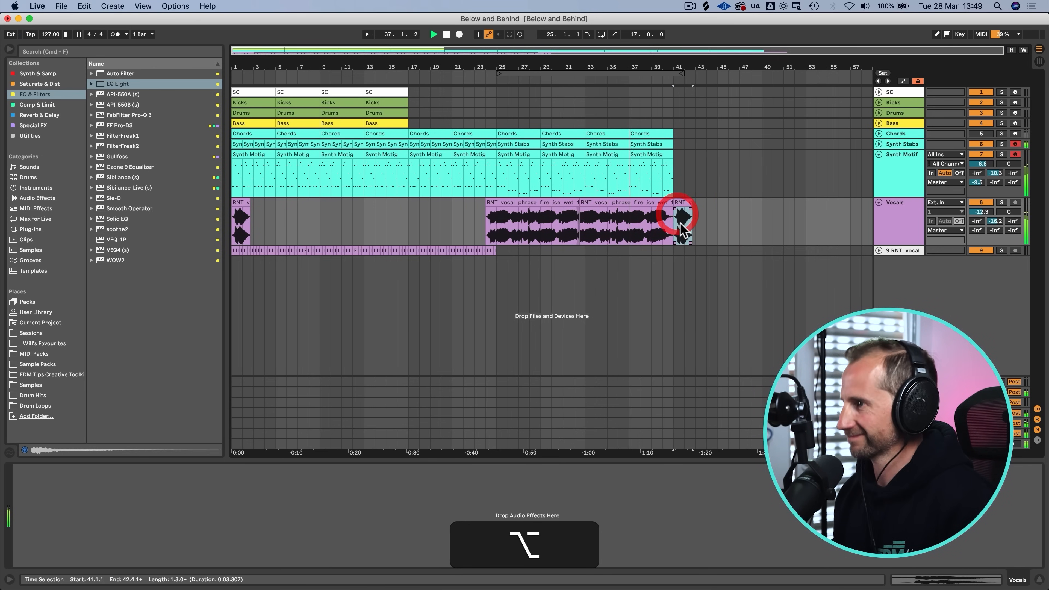
{"action": "left_click", "coordinate": [683, 207]}
{"action": "key", "text": "BackSpace"}
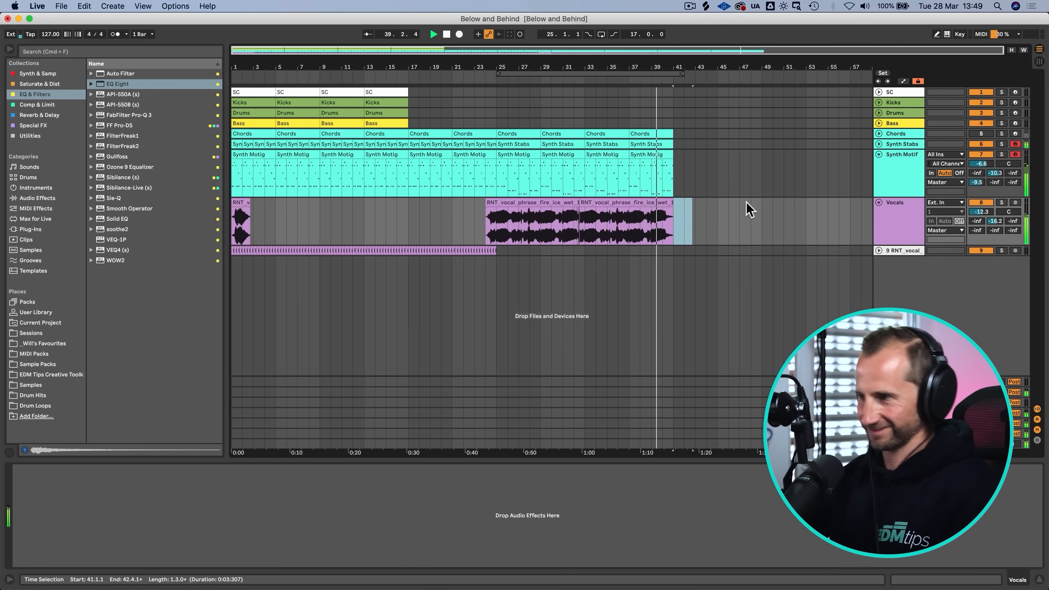
{"action": "left_click", "coordinate": [707, 214]}
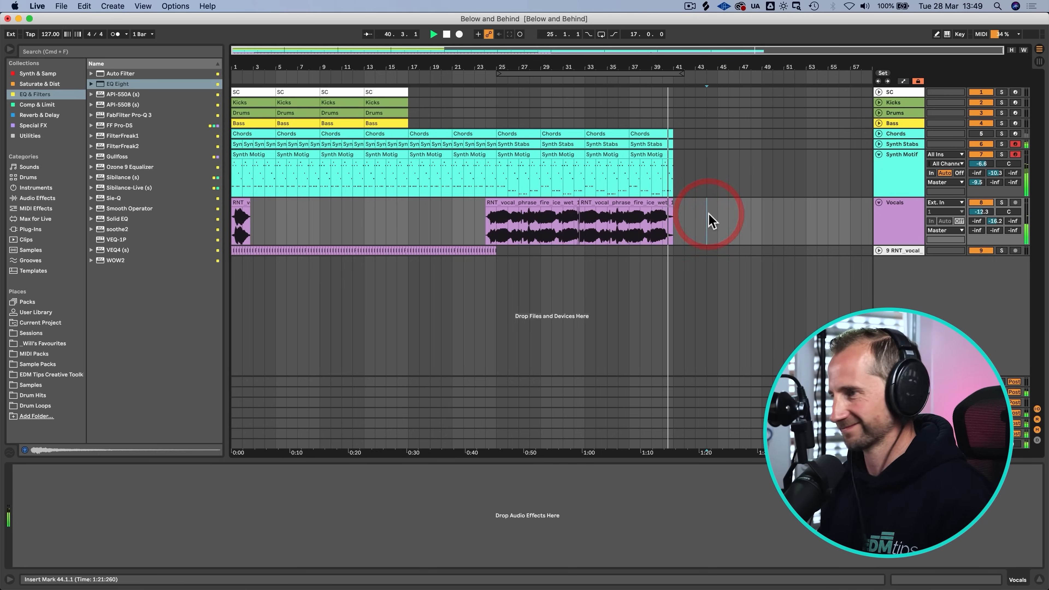
{"action": "key", "text": "space"}
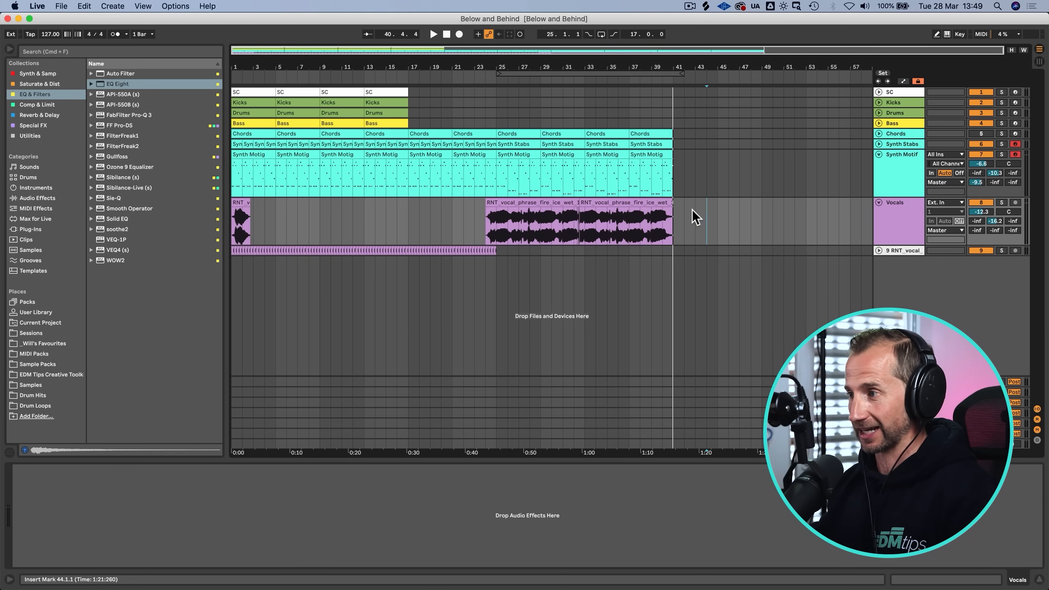
Step: Copy the SC, Kicks, Drums and Bass clips from bars 13 to 17 to 45.1.1 and loop those four bars
{"action": "left_click", "coordinate": [409, 125]}
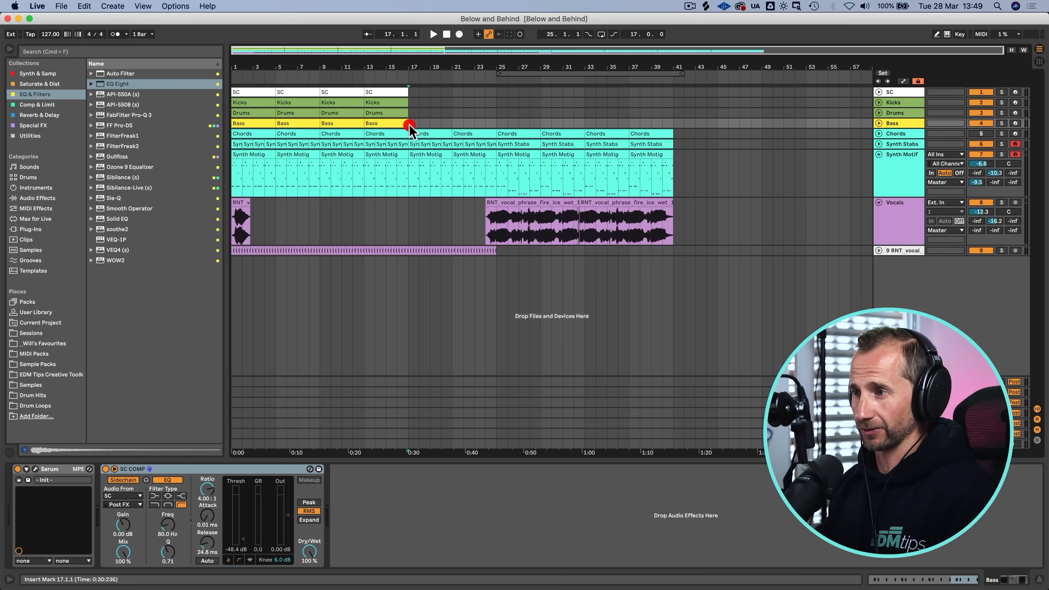
{"action": "left_click_drag", "start_coordinate": [409, 125], "coordinate": [366, 89]}
{"action": "key", "text": "super+c"}
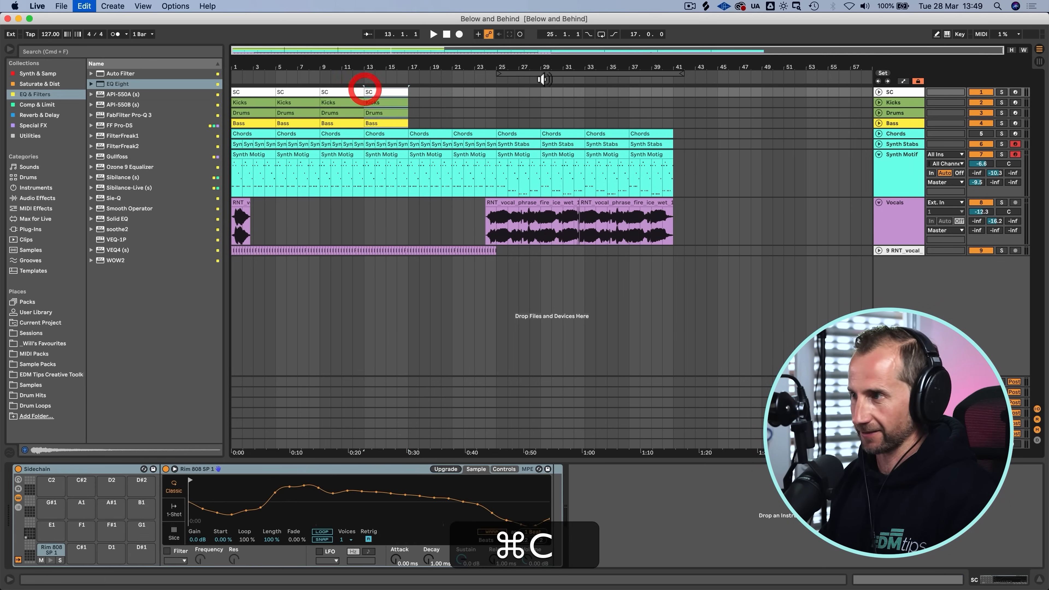
{"action": "left_click", "coordinate": [674, 92]}
{"action": "key", "text": "super+v"}
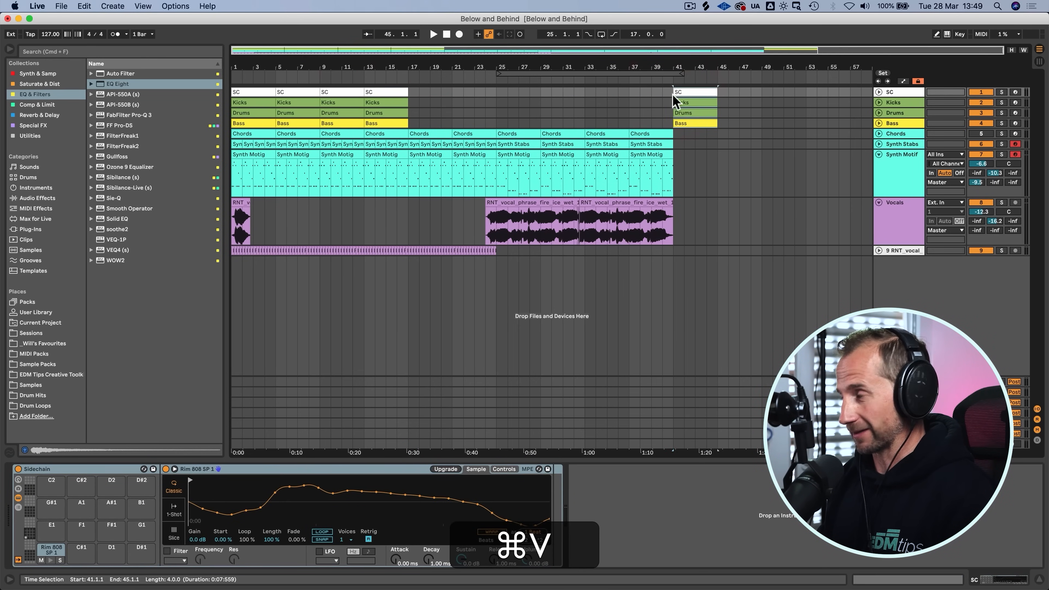
{"action": "left_click", "coordinate": [381, 133]}
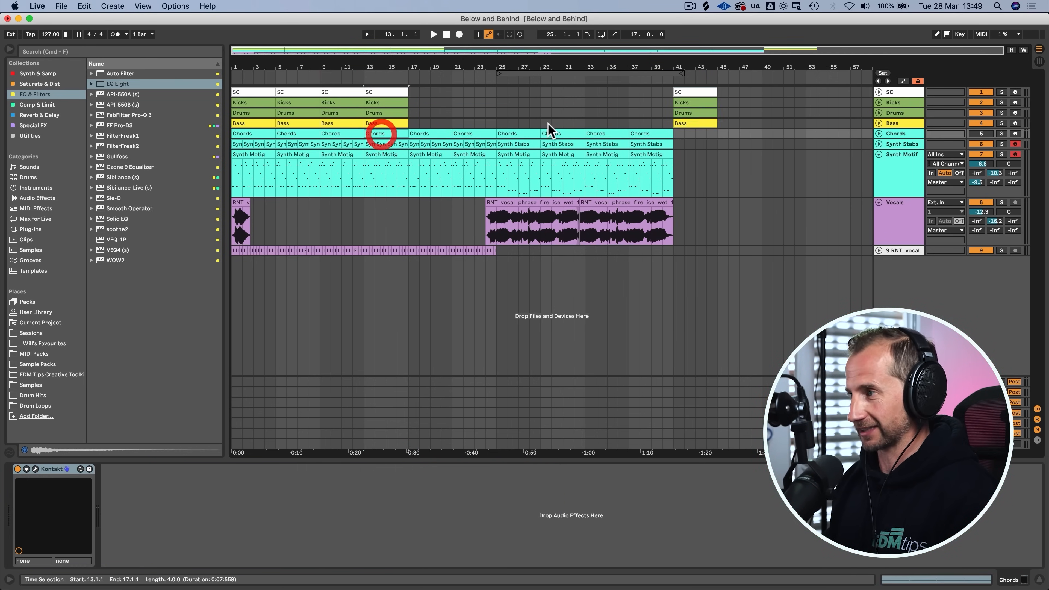
{"action": "left_click", "coordinate": [718, 129]}
{"action": "left_click_drag", "start_coordinate": [679, 85], "coordinate": [724, 96]}
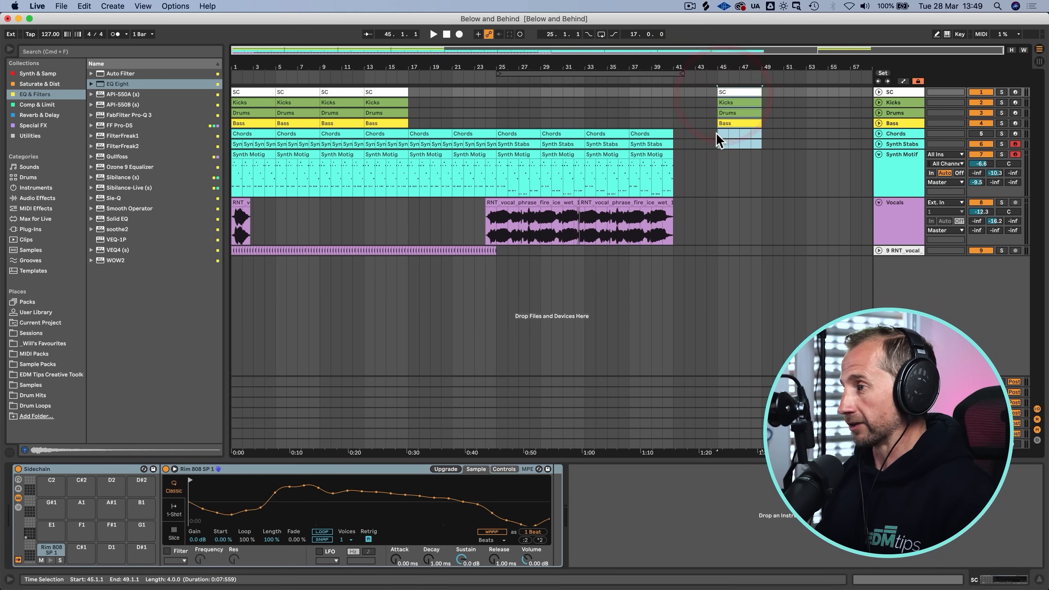
{"action": "left_click_drag", "start_coordinate": [717, 141], "coordinate": [761, 134]}
{"action": "key", "text": "super+l"}
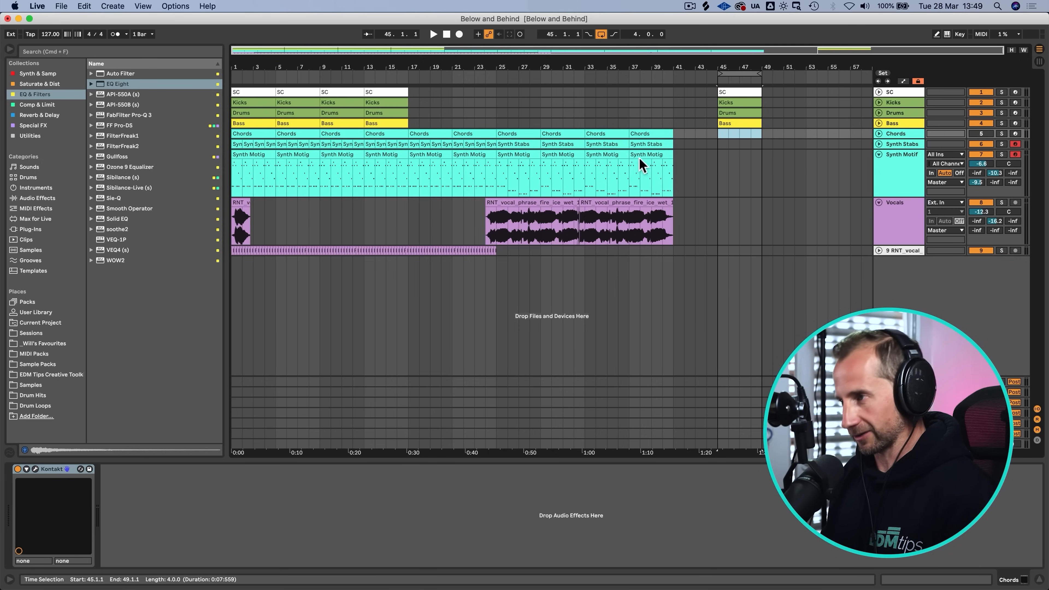
Step: Try a copy of the last Chords clip at bar 45 and delete it
{"action": "left_click", "coordinate": [647, 134]}
{"action": "left_click_drag", "start_coordinate": [647, 135], "coordinate": [740, 137]}
{"action": "key", "text": "alt+BackSpace"}
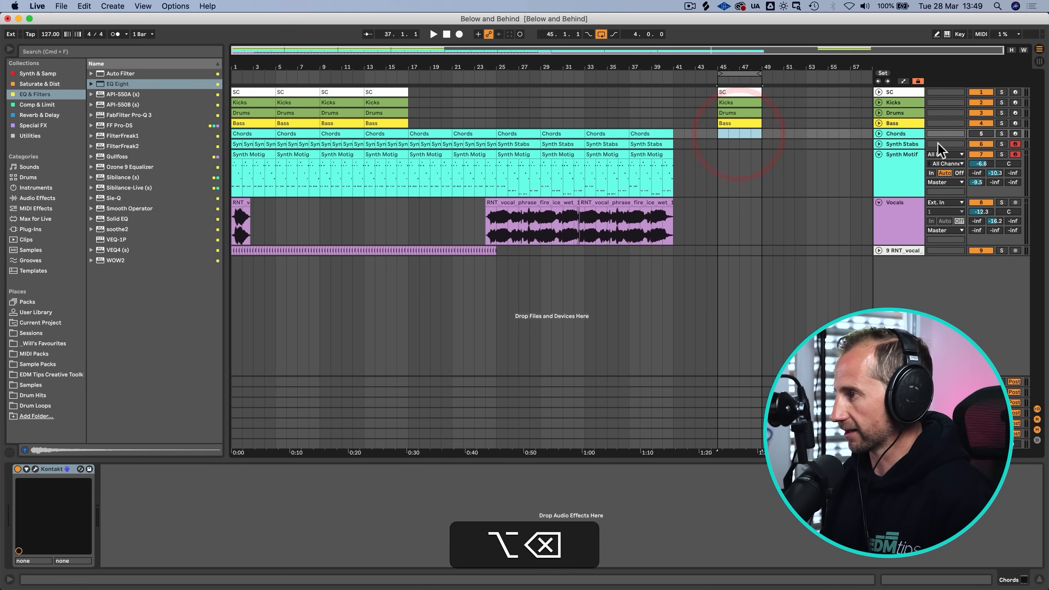
Step: Copy the last Synth Stabs clip to 45.1.1 and play it with the drums and bass
{"action": "left_click_drag", "start_coordinate": [661, 145], "coordinate": [748, 143]}
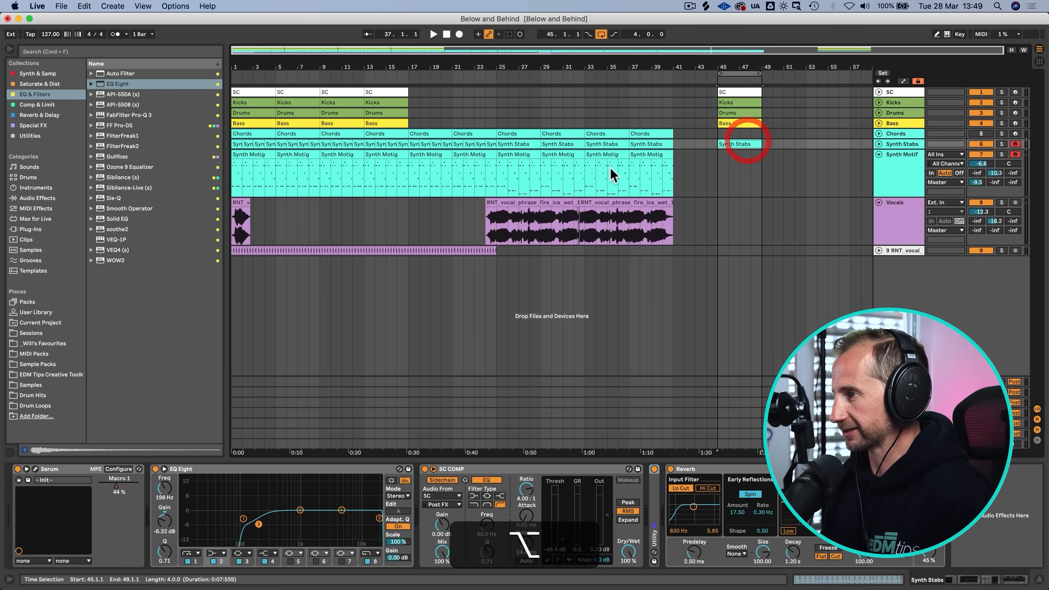
{"action": "left_click", "coordinate": [719, 163]}
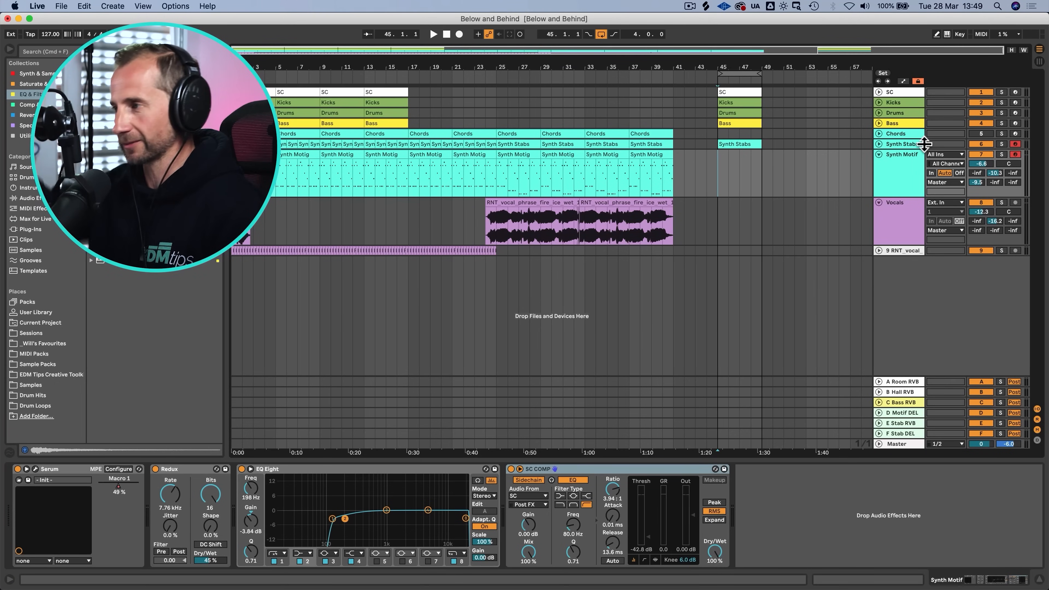
{"action": "key", "text": "space"}
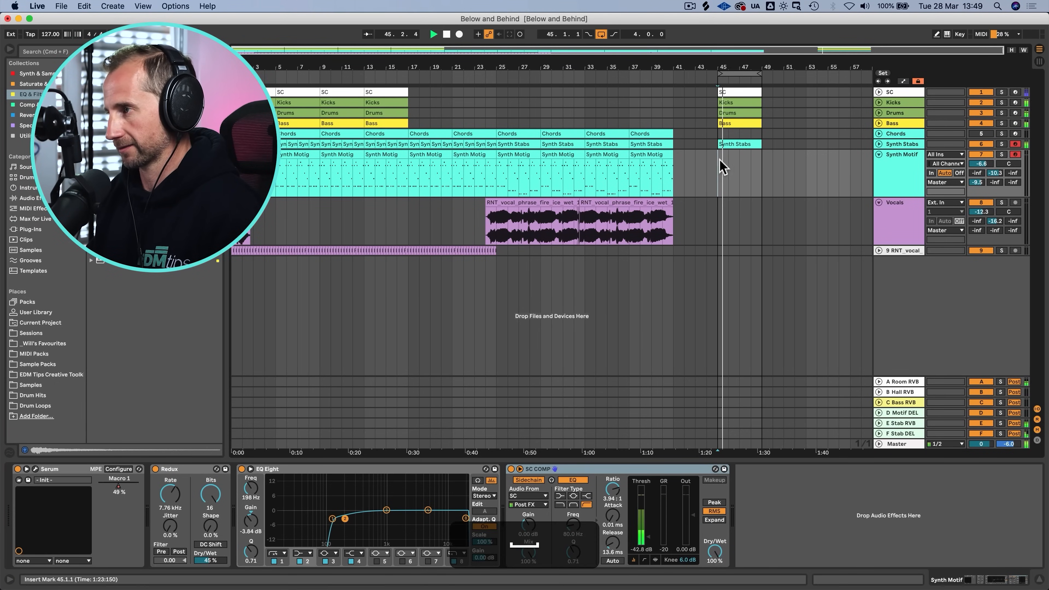
{"action": "key", "text": "space"}
Step: Show the Synth Stabs reverb's Dry/Wet automation, ramp it down to 0% at bar 45 and play the loop
{"action": "left_click", "coordinate": [888, 144]}
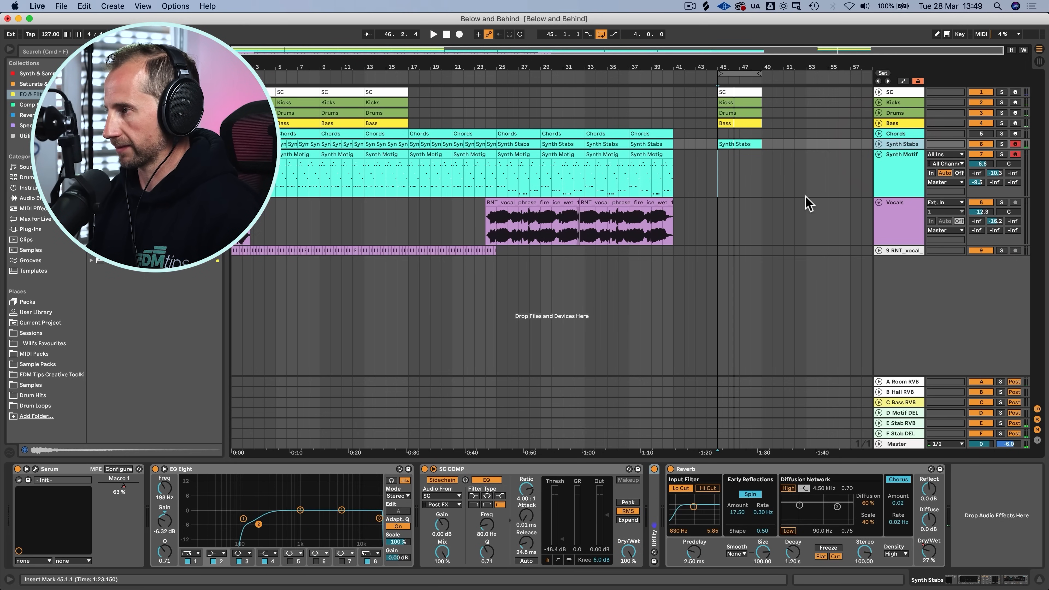
{"action": "left_click", "coordinate": [879, 144]}
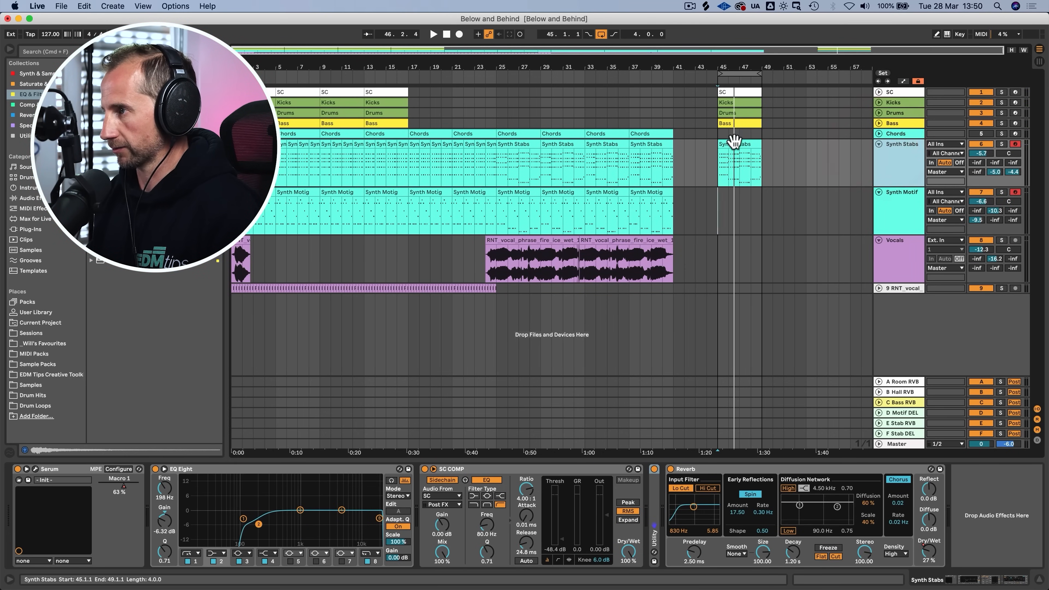
{"action": "left_click", "coordinate": [734, 143]}
{"action": "left_click", "coordinate": [897, 175]}
{"action": "right_click", "coordinate": [932, 553]}
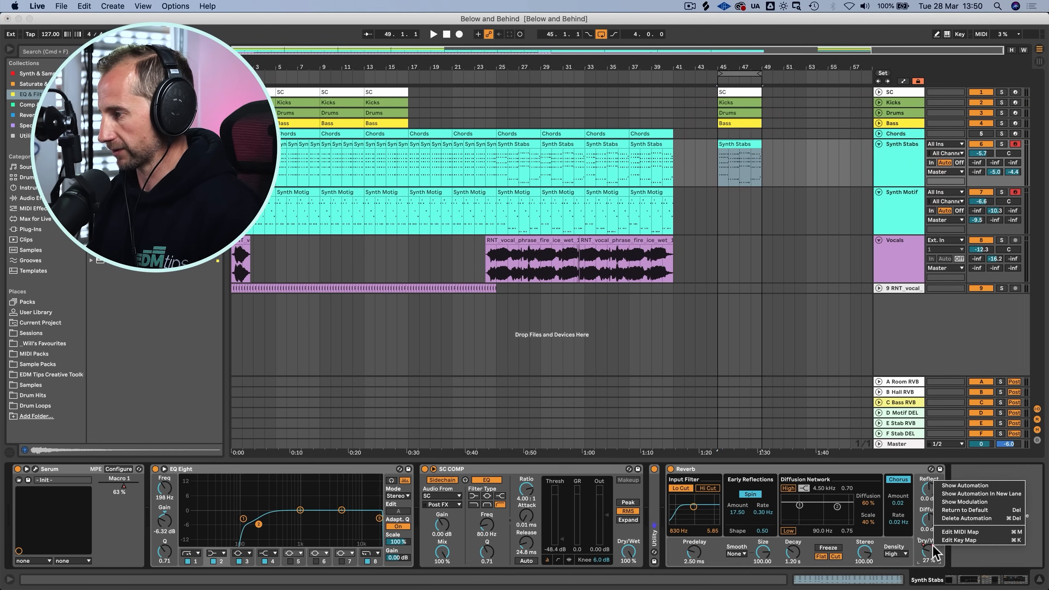
{"action": "left_click", "coordinate": [949, 488]}
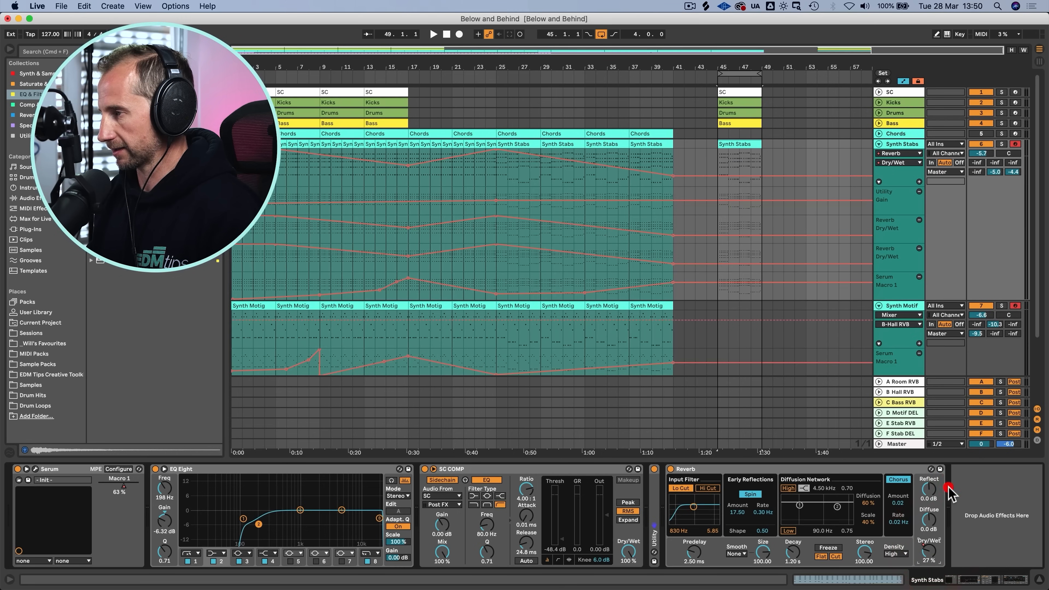
{"action": "left_click", "coordinate": [717, 235]}
{"action": "key", "text": "space"}
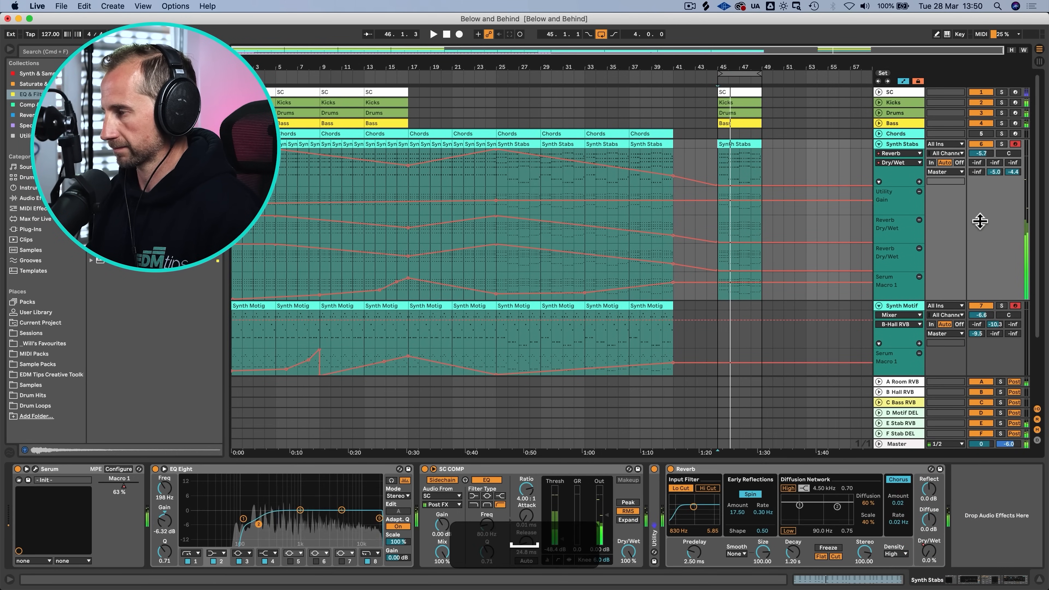
Step: Copy the Bass track's SC COMP after the Compressor on the E Stab RVB return and play the loop
{"action": "key", "text": "Tab"}
{"action": "left_click", "coordinate": [920, 60]}
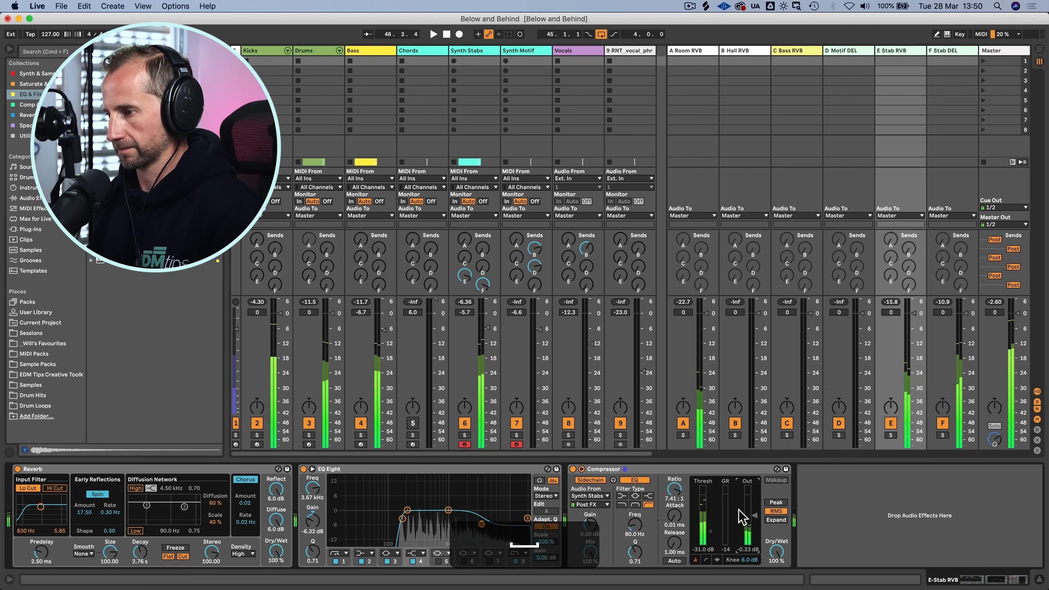
{"action": "left_click", "coordinate": [366, 50]}
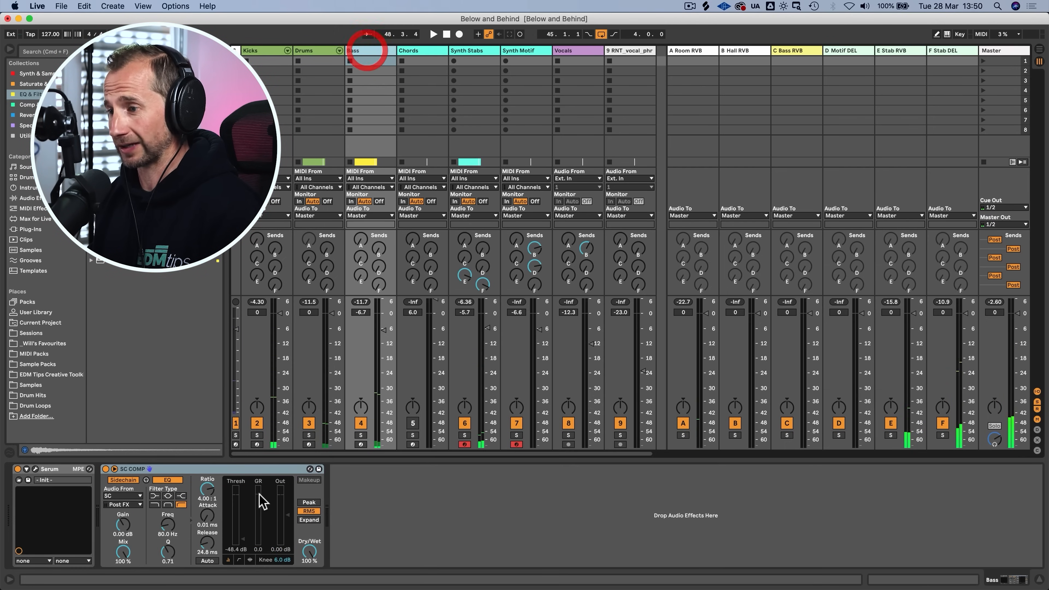
{"action": "left_click", "coordinate": [213, 469]}
{"action": "key", "text": "super+c"}
{"action": "left_click", "coordinate": [893, 53]}
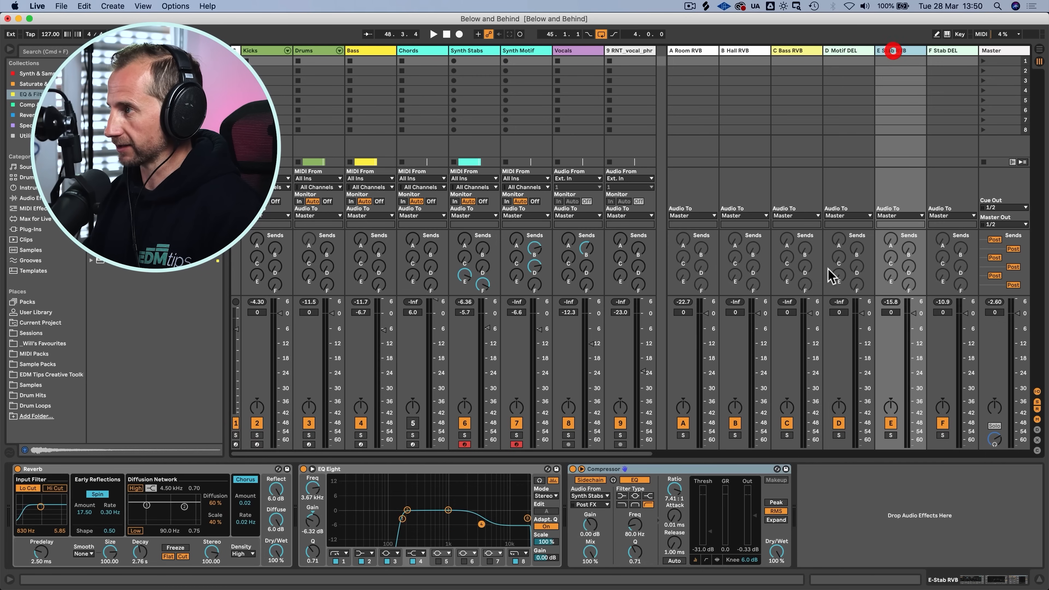
{"action": "left_click", "coordinate": [820, 495]}
{"action": "key", "text": "super+v"}
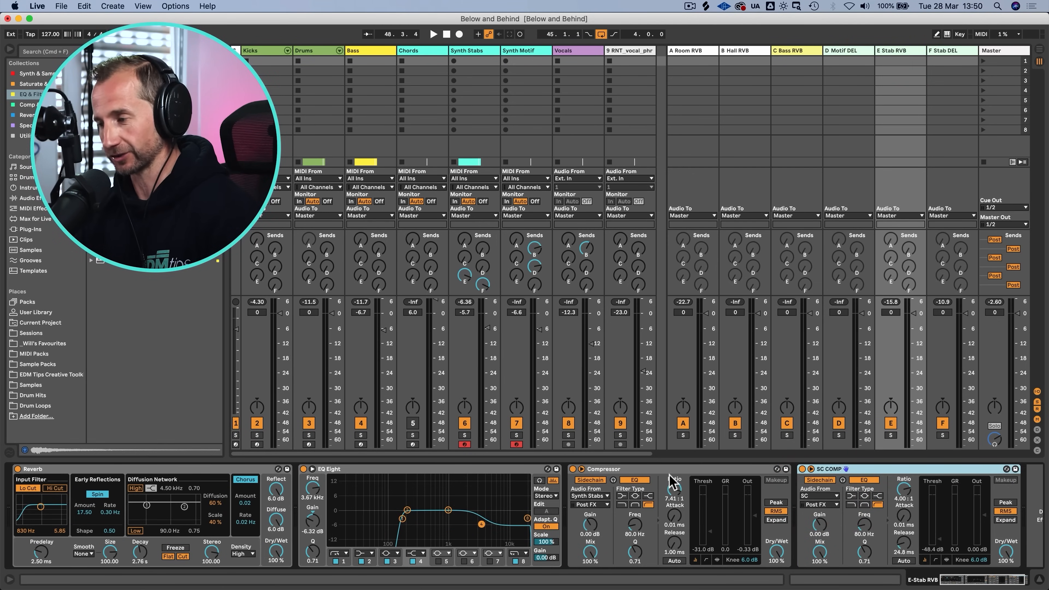
{"action": "key", "text": "space"}
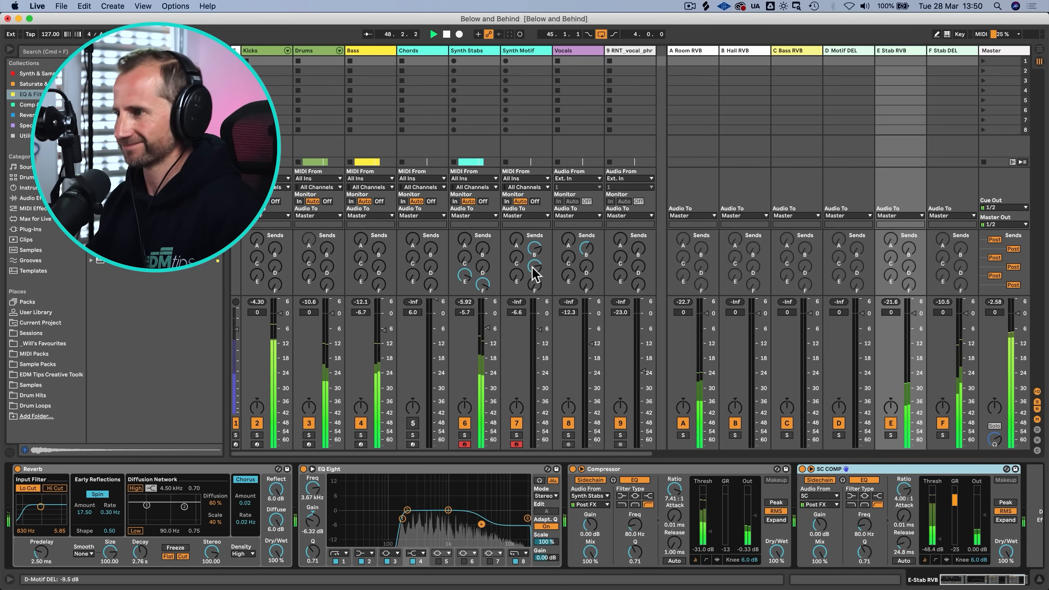
{"action": "key", "text": "space"}
Step: Open the Bass clip at bar 45 in the Arrangement for note editing
{"action": "key", "text": "Tab"}
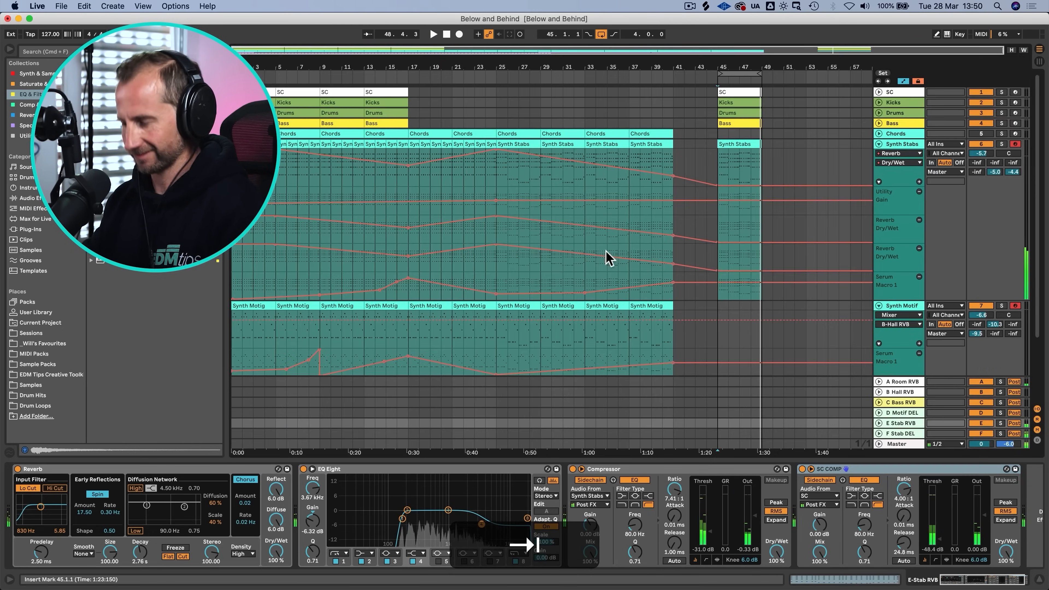
{"action": "double_click", "coordinate": [719, 124]}
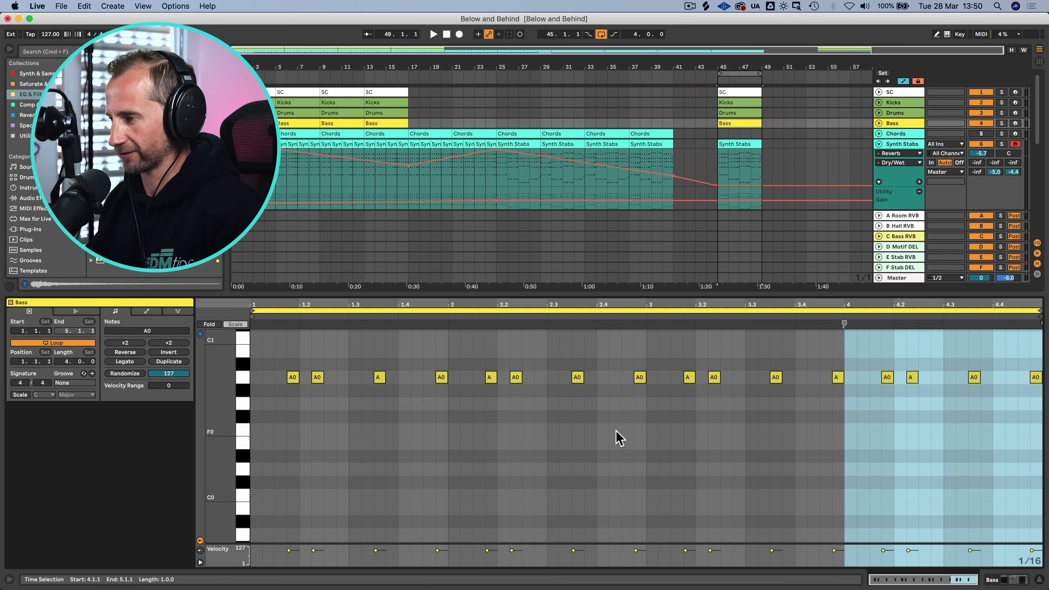
{"action": "left_click_drag", "start_coordinate": [273, 353], "coordinate": [467, 399]}
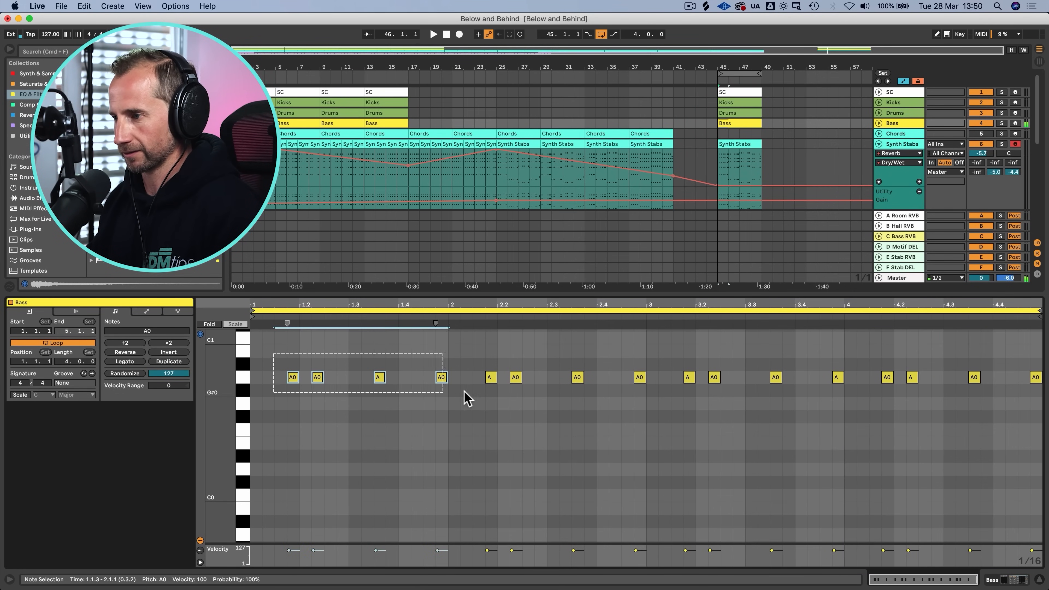
{"action": "left_click", "coordinate": [511, 364]}
Step: Try lowering the five Bass notes from 2.2.2 to 3.2.3 down to F0 and play the loop
{"action": "left_click_drag", "start_coordinate": [512, 357], "coordinate": [529, 381]}
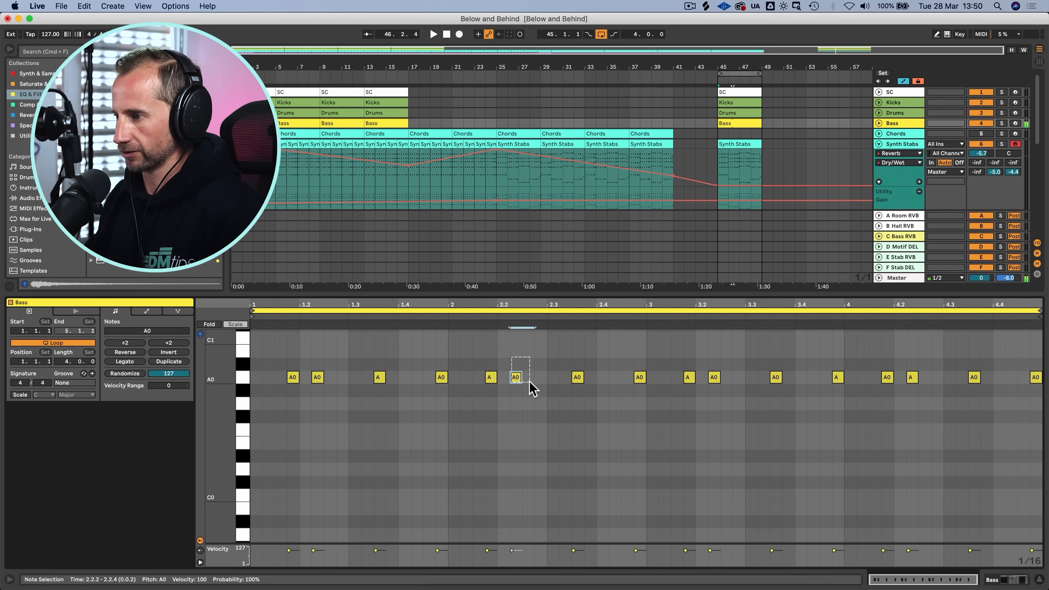
{"action": "left_click_drag", "start_coordinate": [559, 429], "coordinate": [738, 414]}
{"action": "key", "text": "Down"}
{"action": "key", "text": "Down"}
{"action": "key", "text": "Down"}
{"action": "key", "text": "Down"}
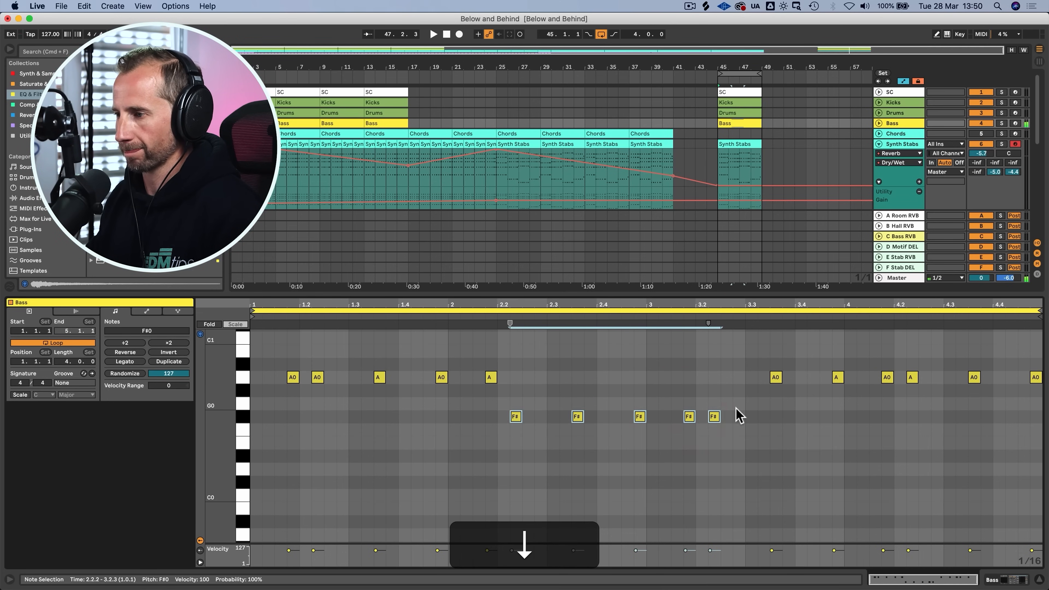
{"action": "key", "text": "space"}
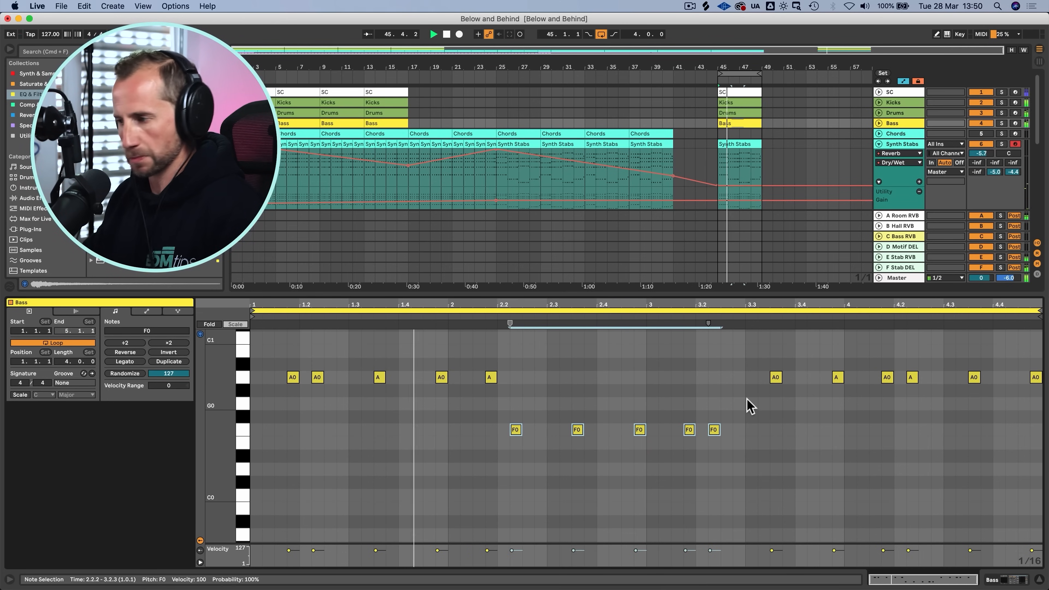
{"action": "key", "text": "space"}
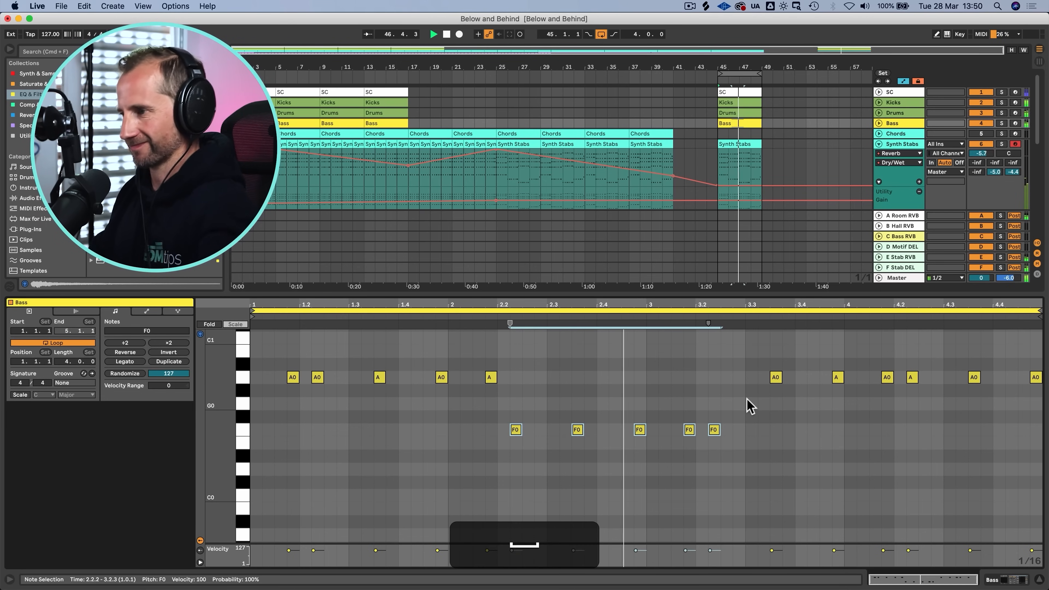
Step: Try the five lowered Bass notes an octave higher at F1 during playback
{"action": "left_click_drag", "start_coordinate": [726, 454], "coordinate": [496, 430]}
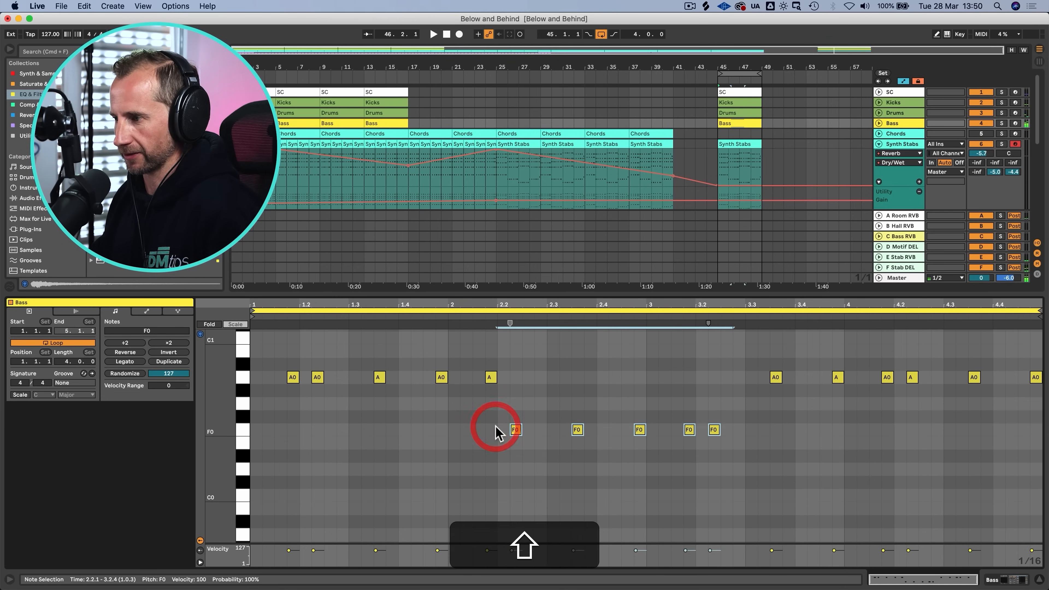
{"action": "key", "text": "shift+Up"}
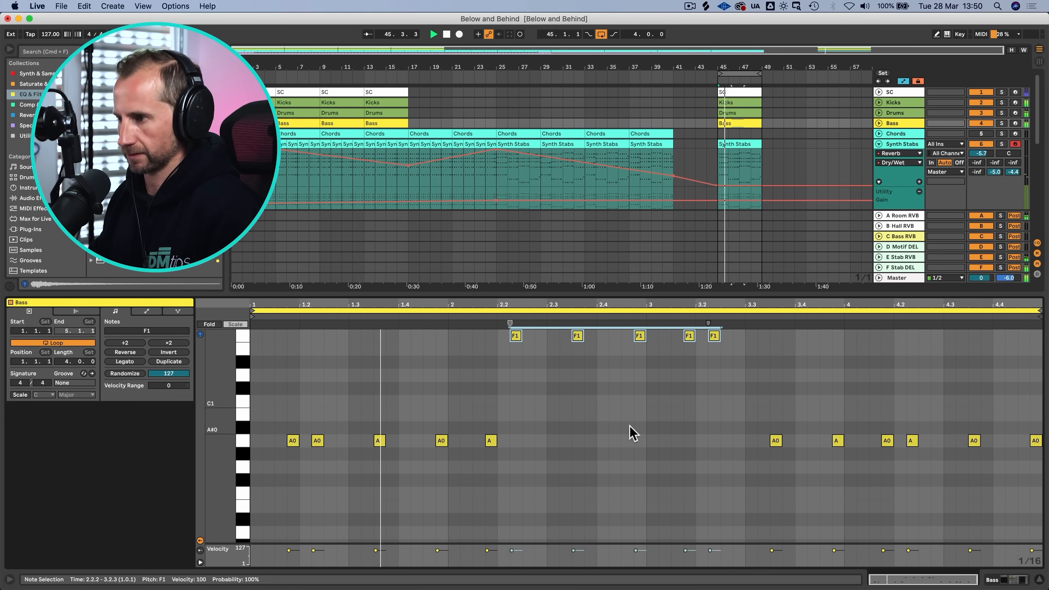
{"action": "key", "text": "p"}
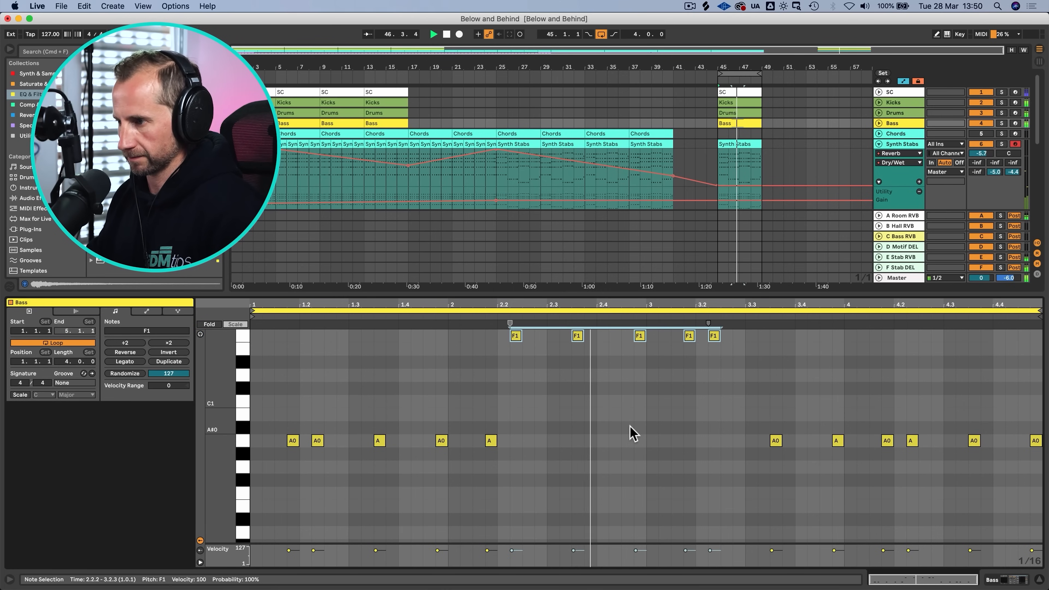
Step: Stop playback and undo the pitch changes on the five Bass notes, back to A0
{"action": "key", "text": "space"}
{"action": "key", "text": "cmd+z"}
{"action": "key", "text": "cmd+z"}
{"action": "key", "text": "cmd+z"}
{"action": "key", "text": "cmd+z"}
{"action": "key", "text": "cmd+z"}
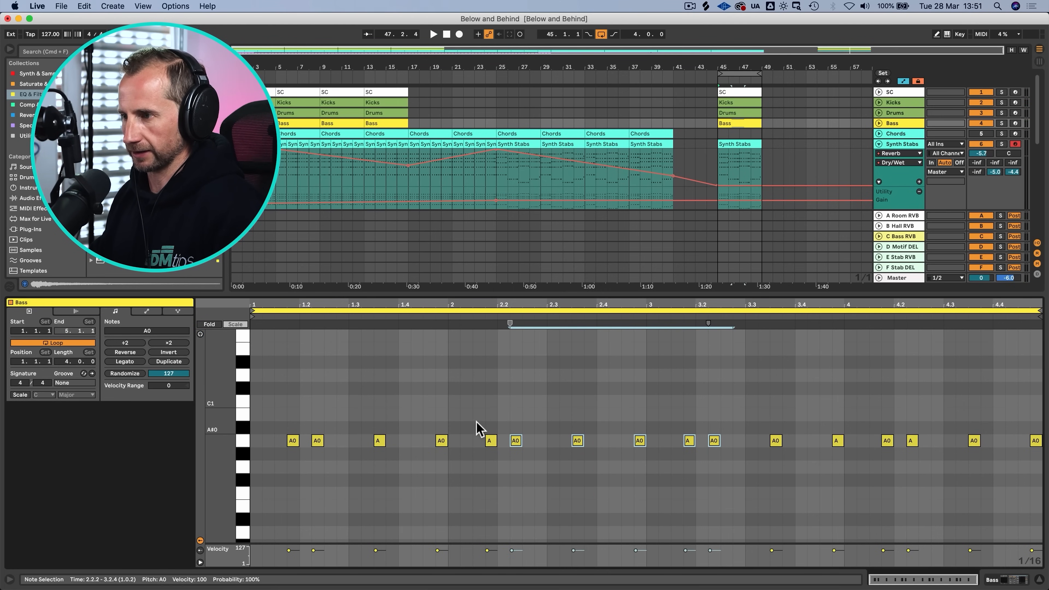
Step: Lower the four Bass notes between 2.1.4 and 3.1.1 to F0
{"action": "scroll", "coordinate": [484, 428], "scroll_direction": "up", "scroll_amount": 1}
{"action": "left_click_drag", "start_coordinate": [486, 423], "coordinate": [505, 462]}
{"action": "left_click_drag", "start_coordinate": [571, 480], "coordinate": [647, 476]}
{"action": "key", "text": "Down"}
{"action": "key", "text": "Down"}
{"action": "key", "text": "Down"}
{"action": "key", "text": "Down"}
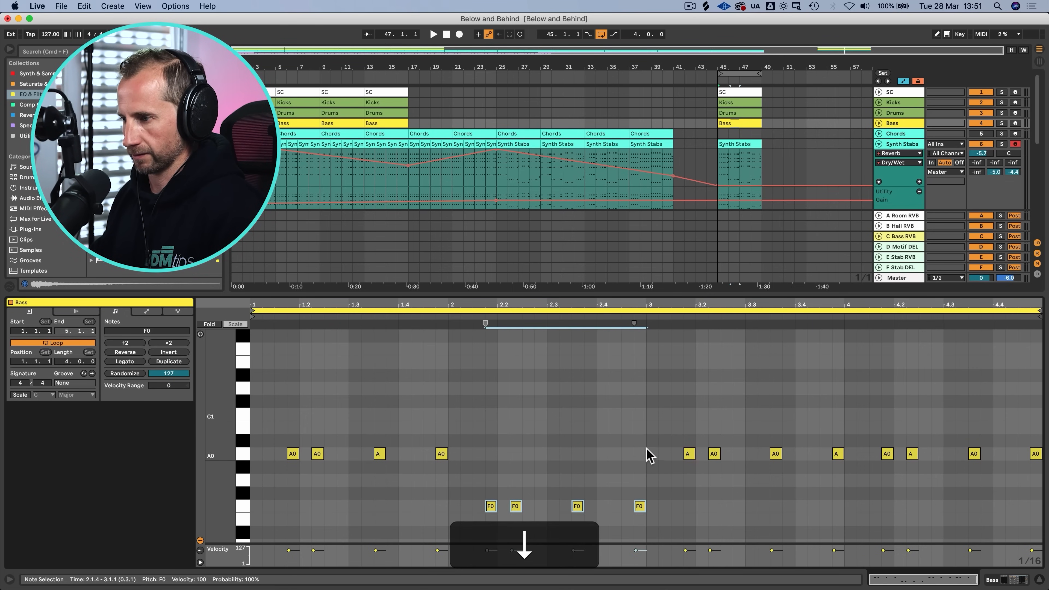
Step: Lower the next four Bass notes, between 3.1.4 and 4.1.1, to D0
{"action": "left_click_drag", "start_coordinate": [660, 441], "coordinate": [850, 471]}
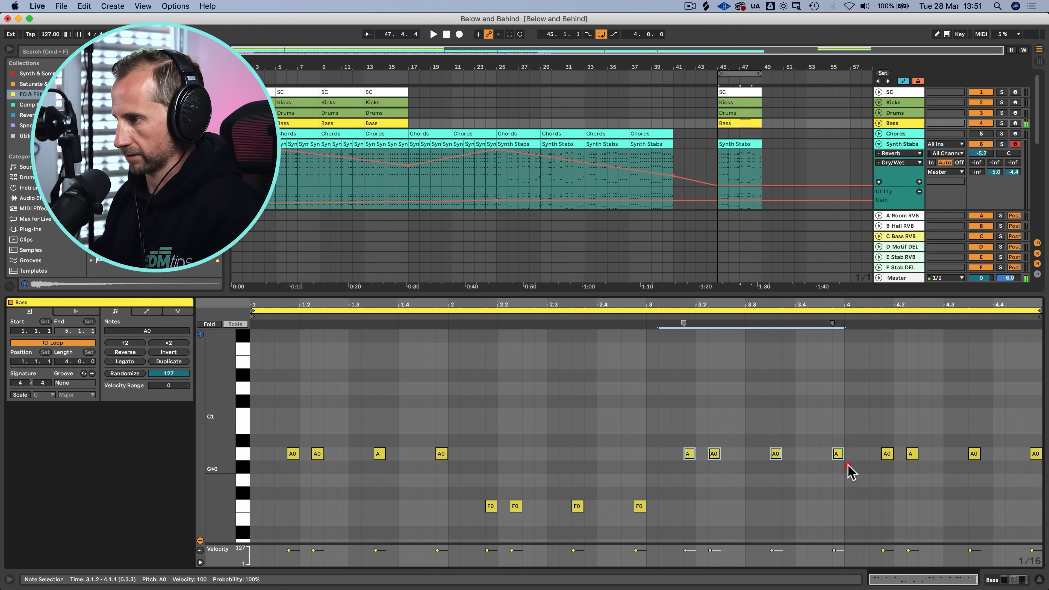
{"action": "key", "text": "Down"}
{"action": "key", "text": "Down"}
{"action": "key", "text": "Down"}
{"action": "key", "text": "Down"}
{"action": "key", "text": "Down"}
{"action": "key", "text": "Down"}
{"action": "key", "text": "Down"}
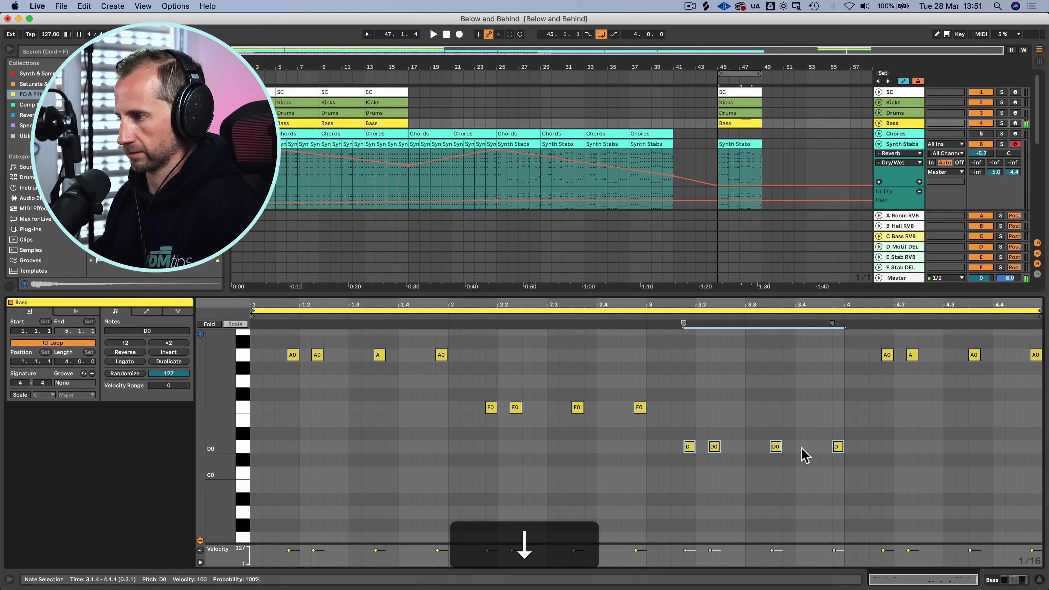
Step: Lower the last four Bass notes, in bar 4, to F0 and play the loop with Bass soloed alongside Synth Stabs
{"action": "left_click_drag", "start_coordinate": [838, 351], "coordinate": [1039, 364]}
{"action": "key", "text": "Down"}
{"action": "key", "text": "Down"}
{"action": "key", "text": "Down"}
{"action": "key", "text": "Down"}
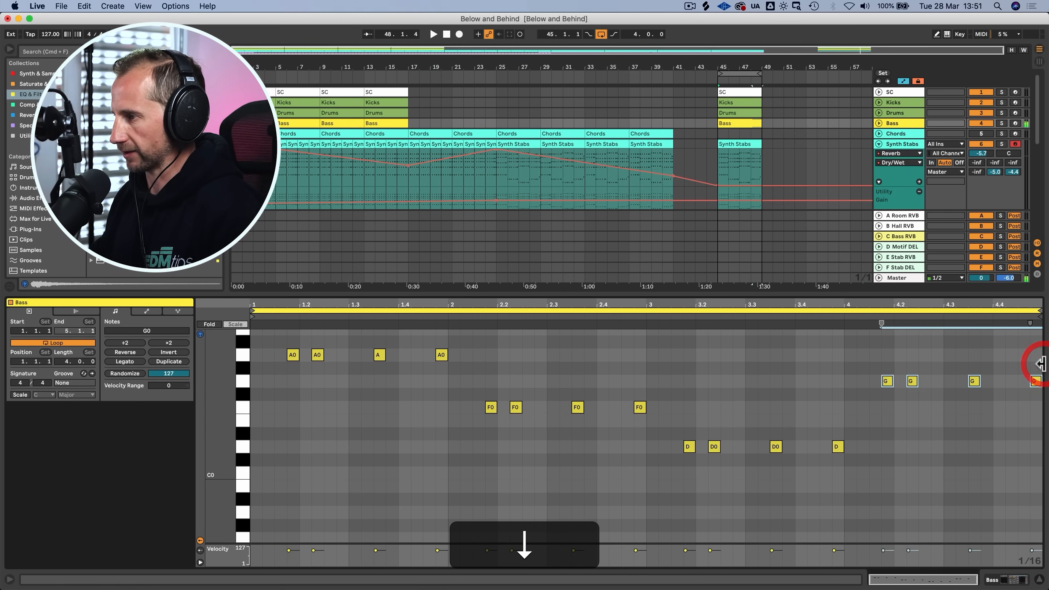
{"action": "left_click", "coordinate": [1002, 123], "text": "super"}
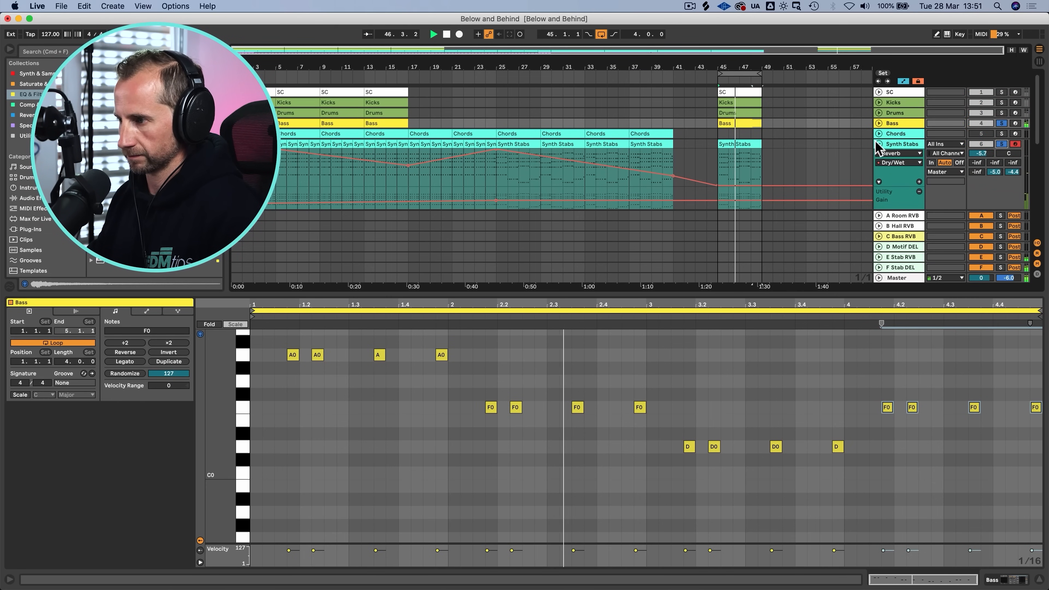
{"action": "key", "text": "space"}
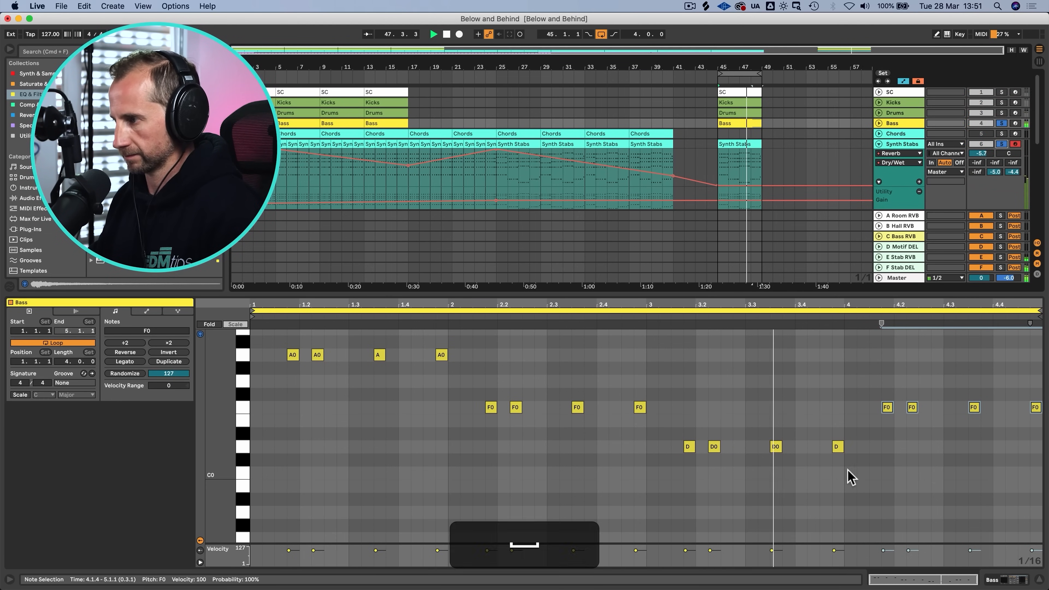
Step: Raise all the F0 and D0 Bass notes an octave to F1 and D1 and play the loop
{"action": "left_click_drag", "start_coordinate": [839, 471], "coordinate": [446, 406]}
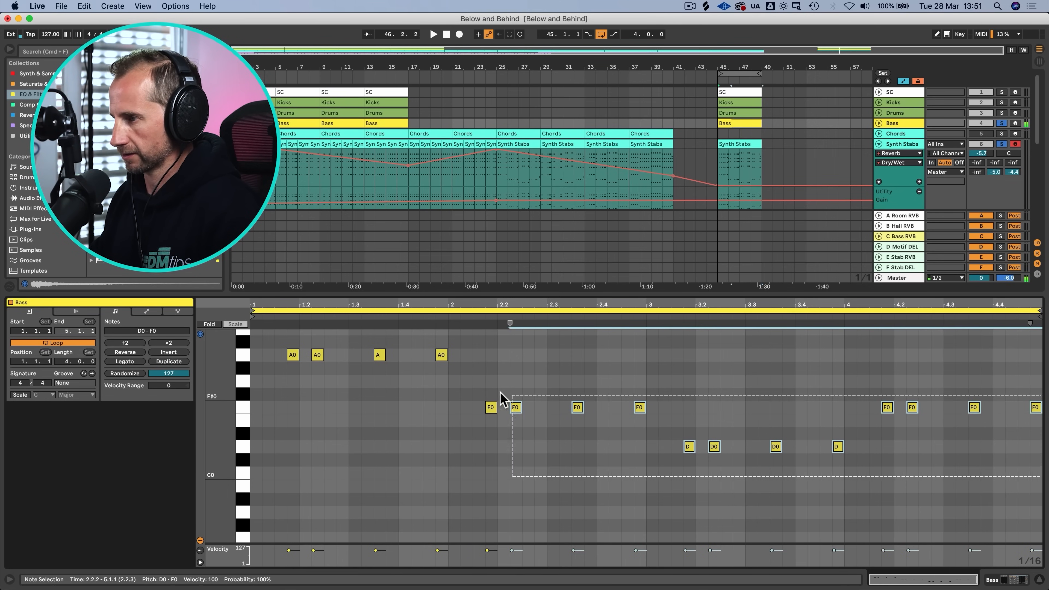
{"action": "key", "text": "shift+Up"}
{"action": "left_click", "coordinate": [467, 397], "text": "shift"}
{"action": "key", "text": "shift+space"}
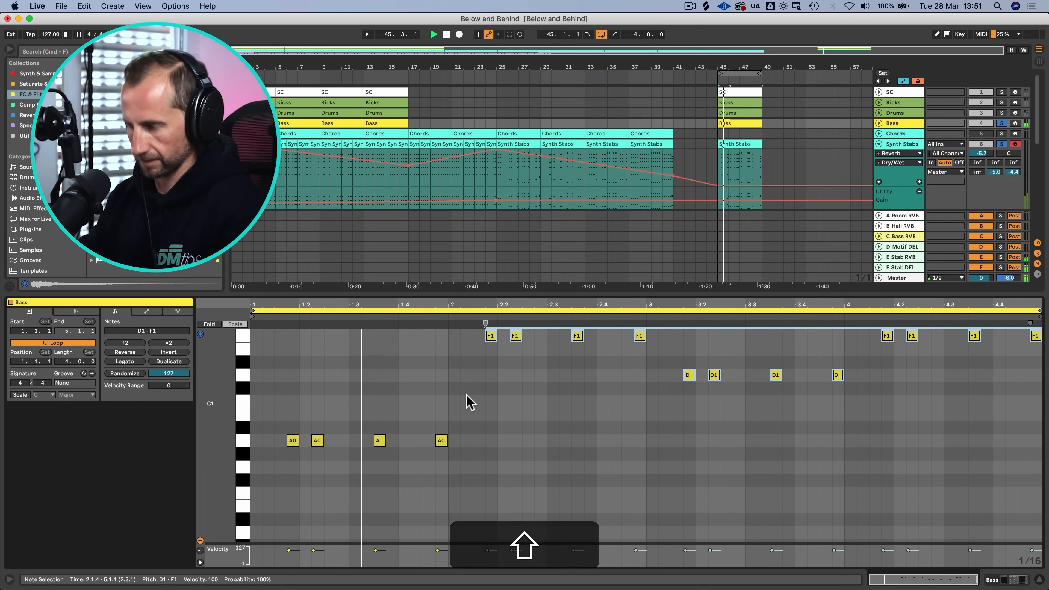
Step: Compare both octaves of the Bass notes during playback by undoing and redoing the octave shift
{"action": "key", "text": "shift+Tab"}
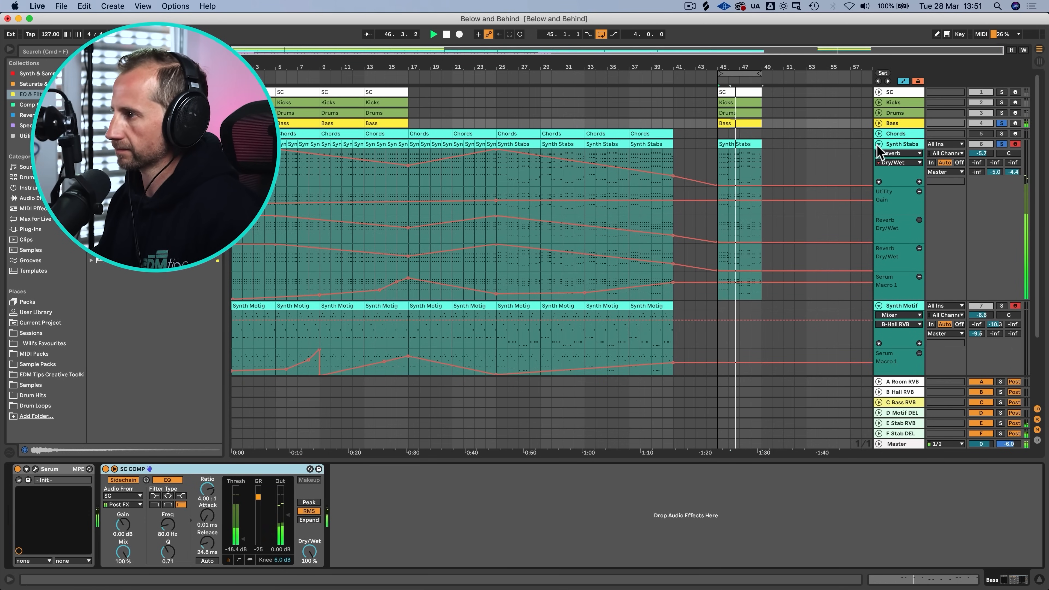
{"action": "double_click", "coordinate": [752, 123]}
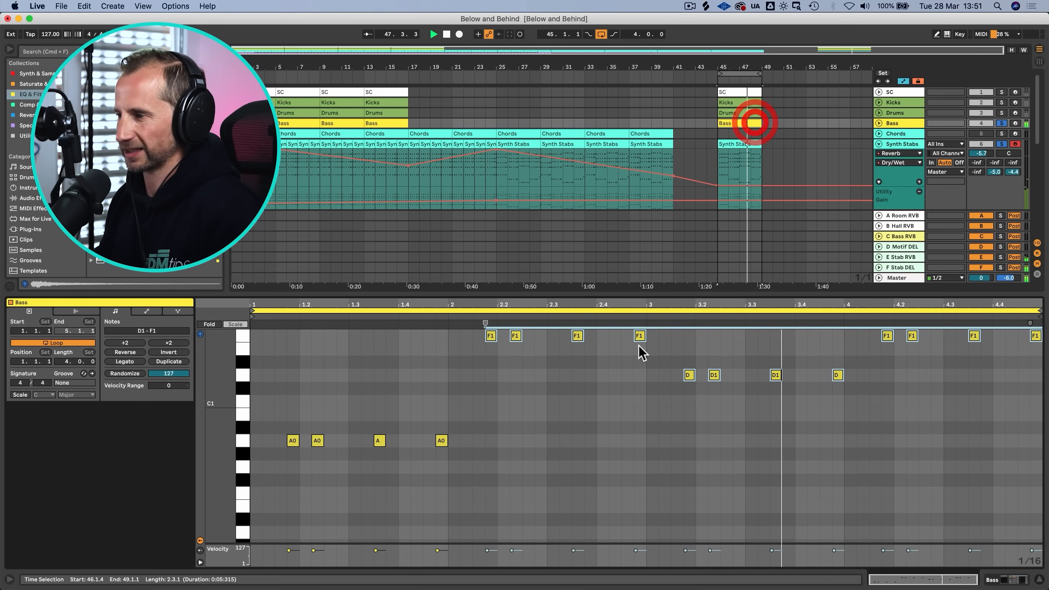
{"action": "key", "text": "super+z"}
{"action": "key", "text": "super+shift+z"}
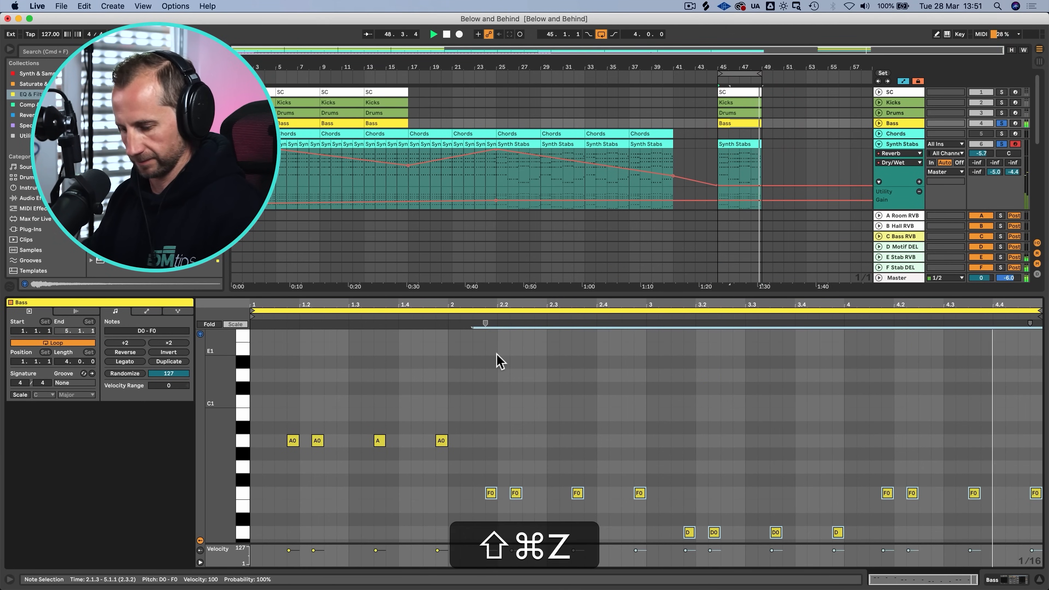
Step: Stop playback and switch off the solos on the Bass and Synth Stabs tracks
{"action": "key", "text": "shift+Tab"}
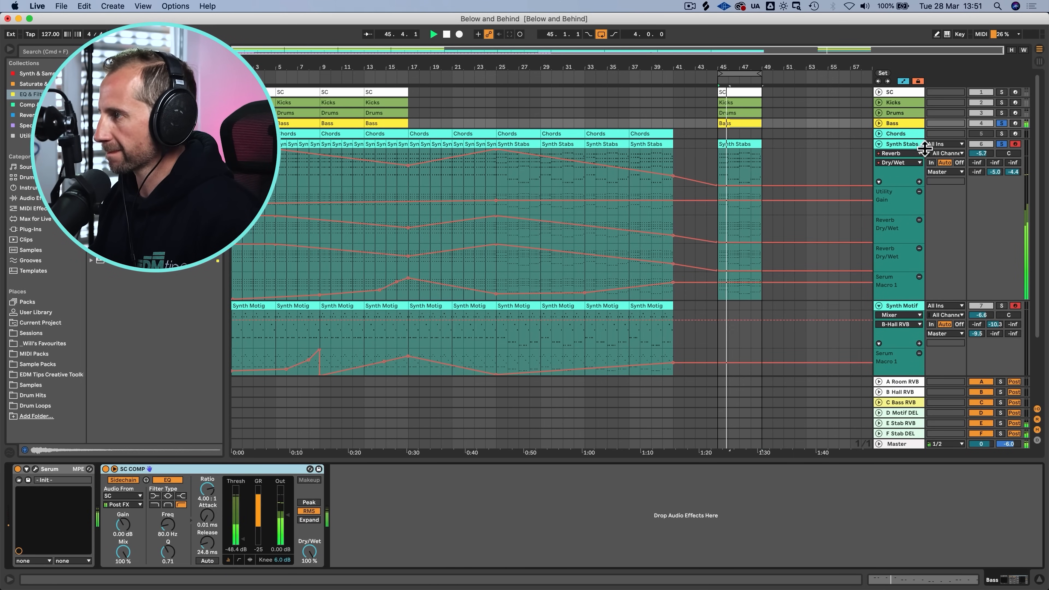
{"action": "key", "text": "space"}
{"action": "left_click", "coordinate": [1002, 144]}
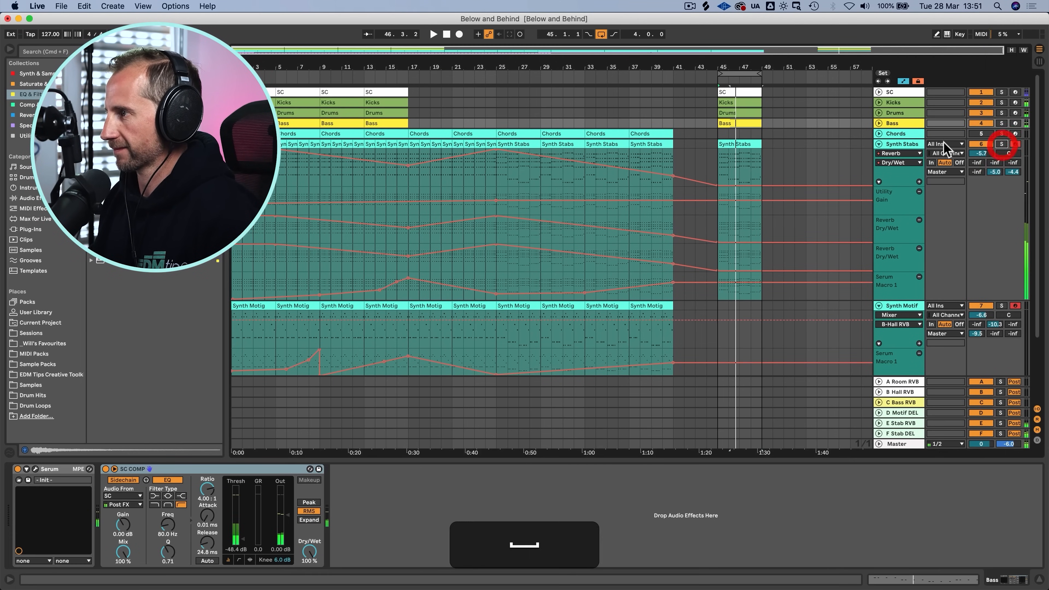
Step: Fold the Synth Stabs, Synth Motif and Vocals tracks and save the set
{"action": "left_click", "coordinate": [879, 143]}
{"action": "left_click", "coordinate": [884, 154]}
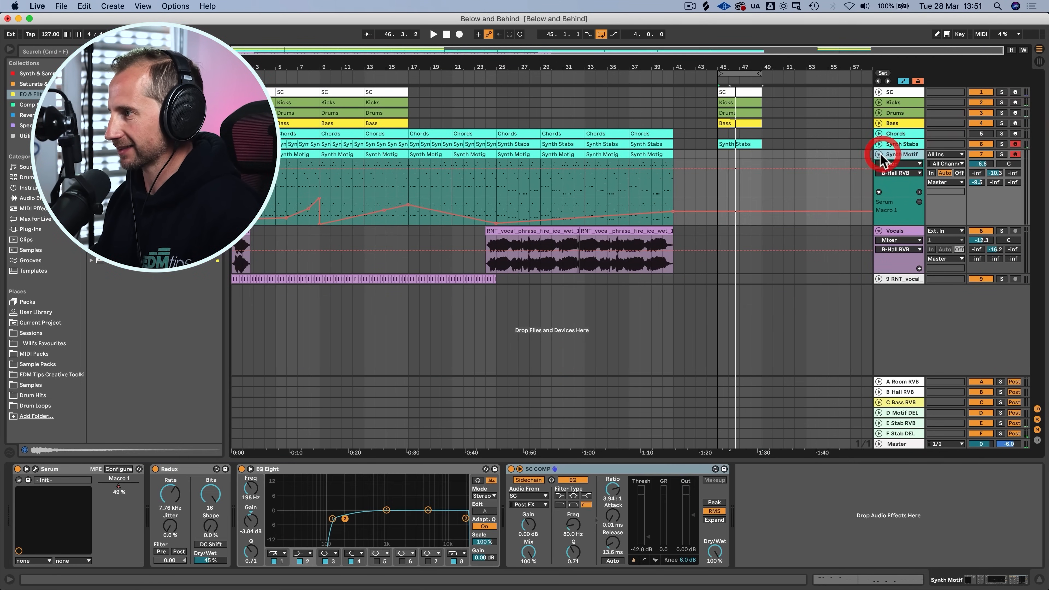
{"action": "left_click", "coordinate": [880, 154]}
{"action": "key", "text": "super+s"}
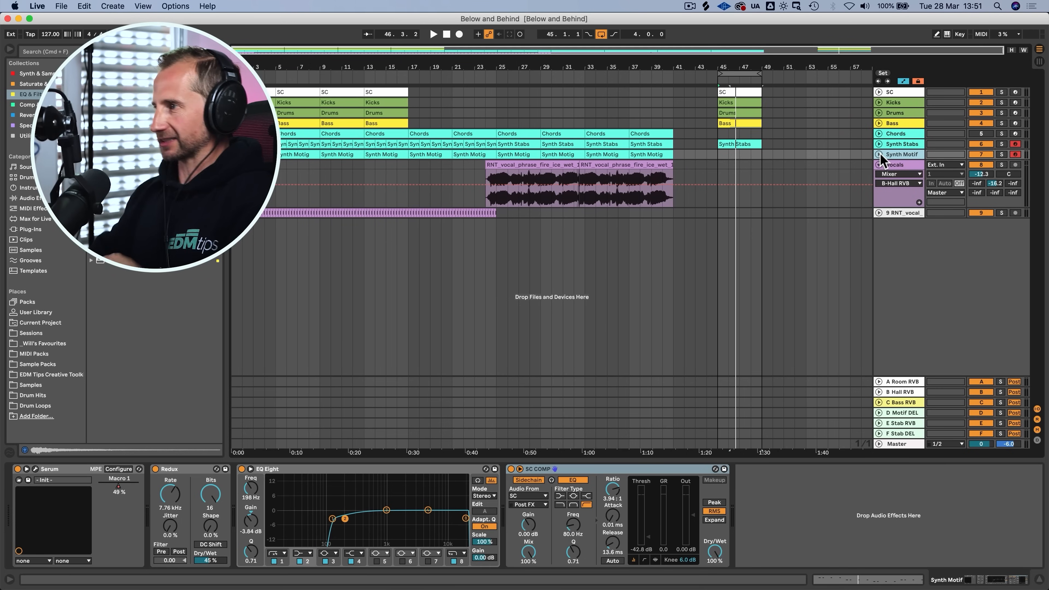
{"action": "left_click", "coordinate": [879, 164]}
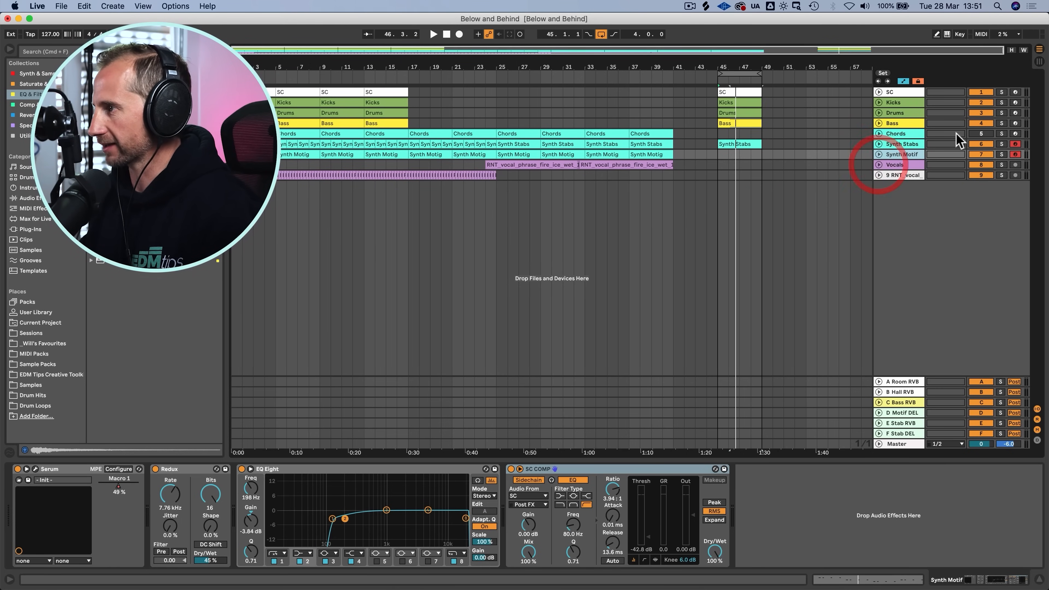
Step: Open the Drums clip at bar 45 and delete all its 909 Open Hat notes
{"action": "left_click", "coordinate": [739, 112]}
{"action": "left_click", "coordinate": [879, 113]}
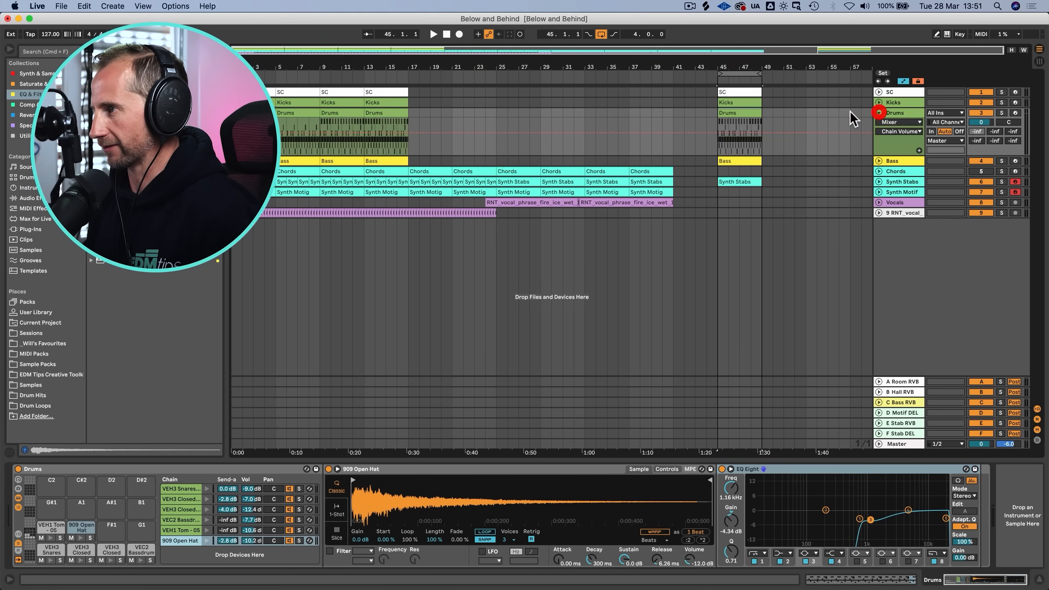
{"action": "double_click", "coordinate": [739, 112]}
{"action": "left_click", "coordinate": [283, 335]}
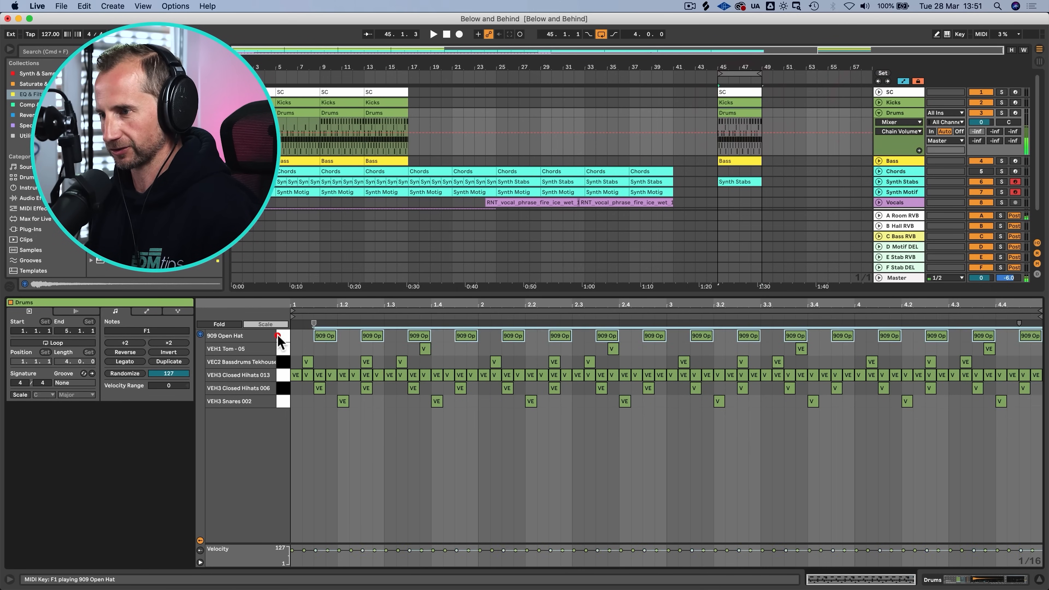
{"action": "key", "text": "BackSpace"}
Step: Delete all Closed Hihats 013, Closed Hihats 006 and Snares 002 notes from the Drums clip at bar 45
{"action": "left_click", "coordinate": [285, 359]}
{"action": "left_click", "coordinate": [283, 374]}
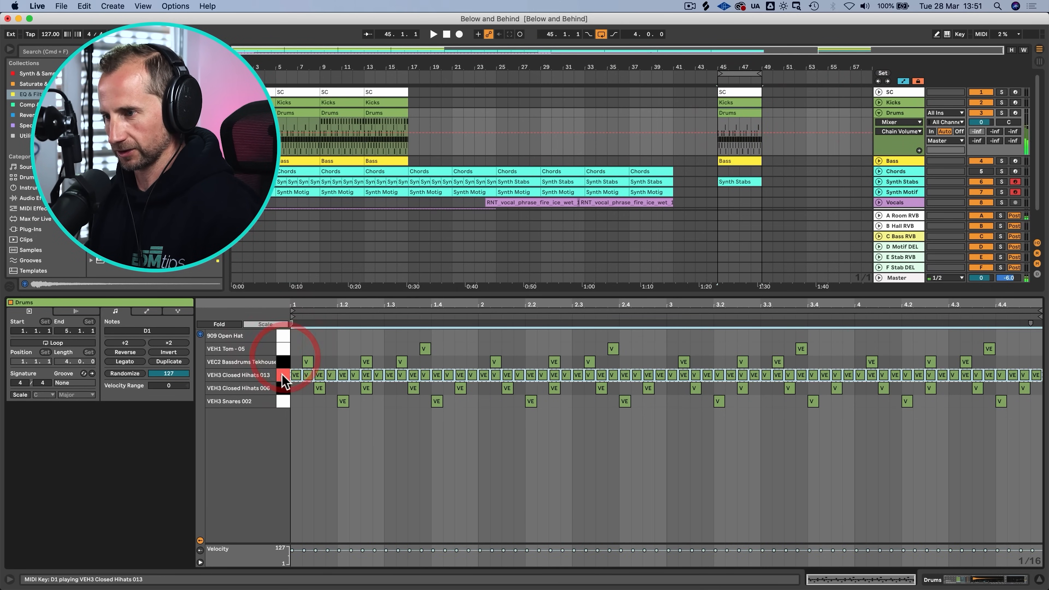
{"action": "key", "text": "BackSpace"}
{"action": "left_click", "coordinate": [282, 387]}
{"action": "key", "text": "BackSpace"}
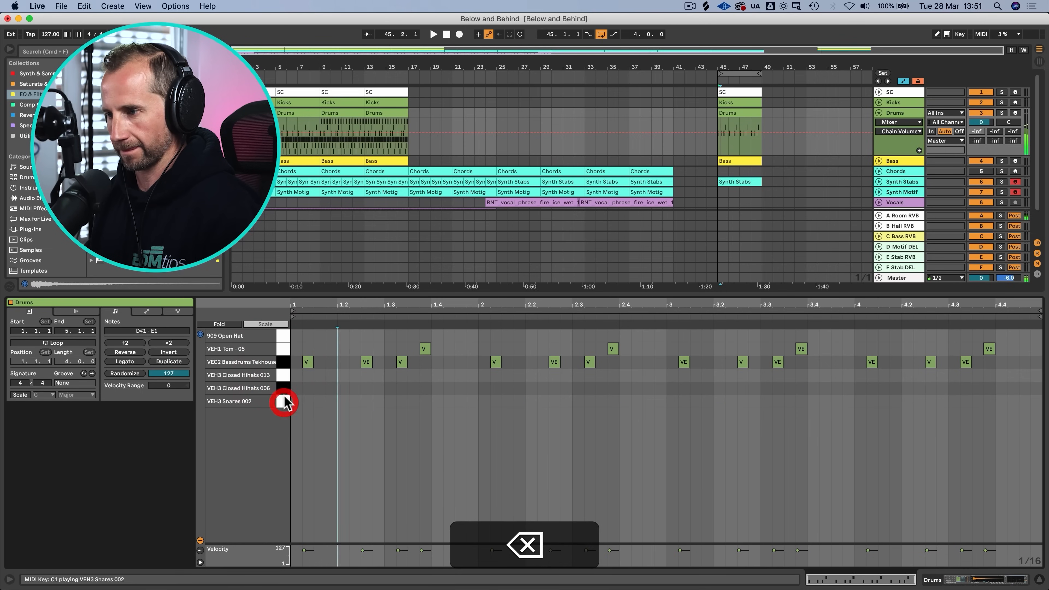
Step: Play the loop with the thinned-out drums and fold the Drums track
{"action": "key", "text": "space"}
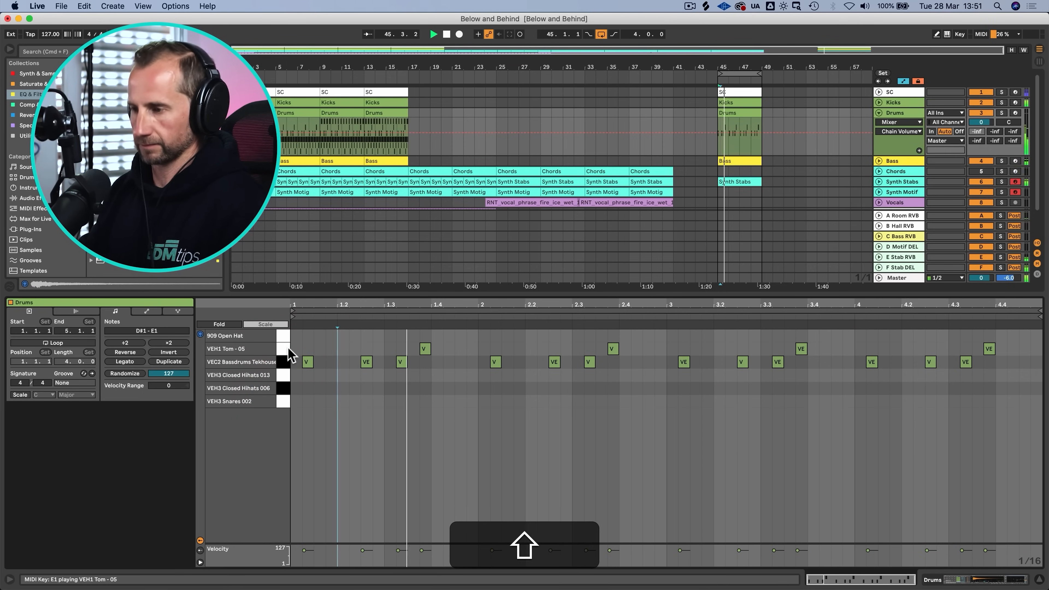
{"action": "key", "text": "shift+Tab"}
{"action": "left_click", "coordinate": [879, 114]}
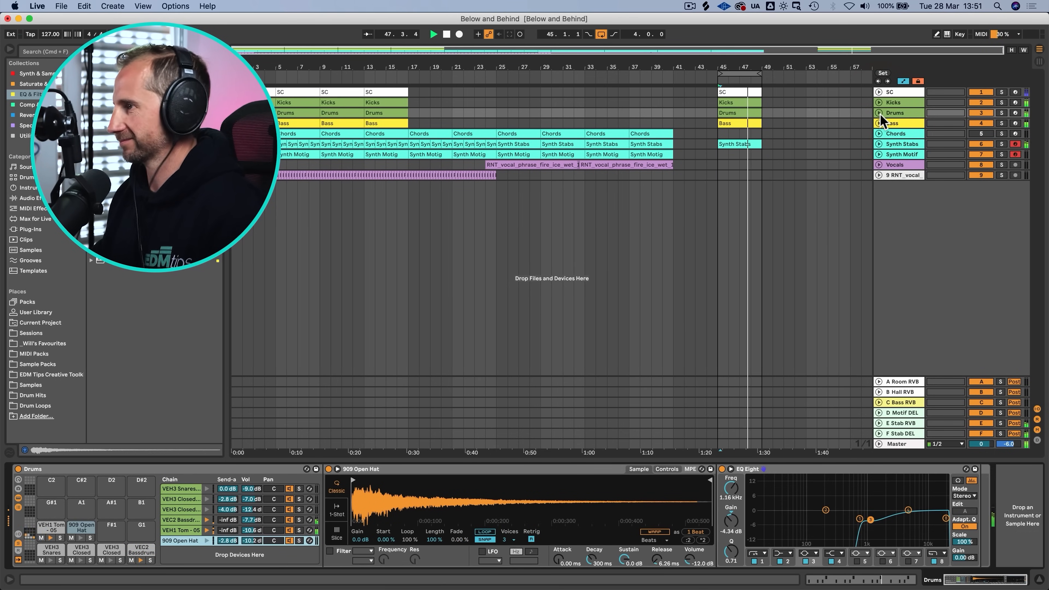
Step: Stop playback, duplicate the Synth Stabs track and unfold the copy
{"action": "left_click", "coordinate": [879, 143]}
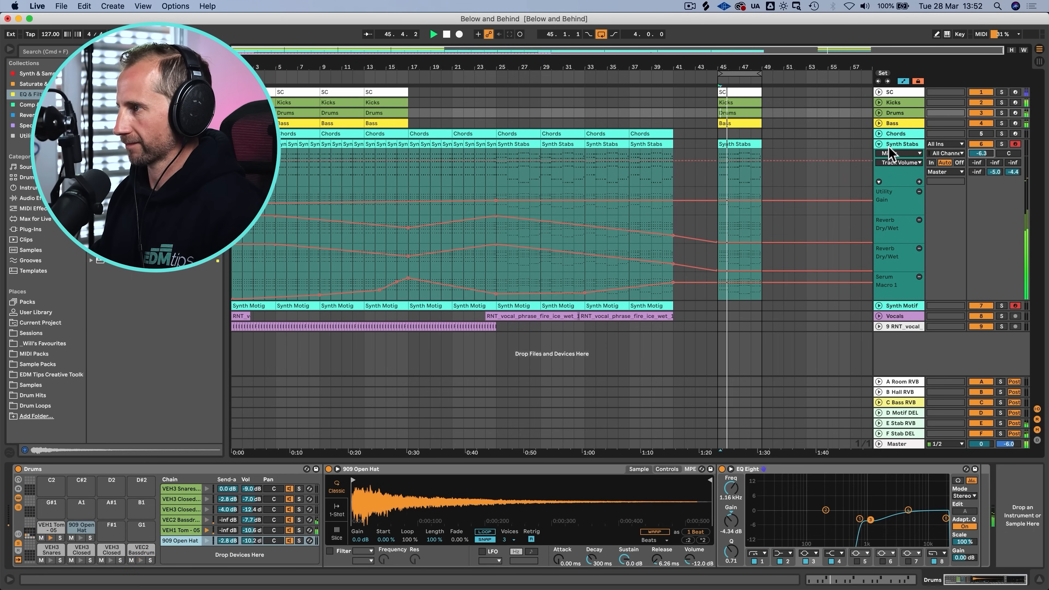
{"action": "key", "text": "space"}
{"action": "left_click", "coordinate": [897, 143]}
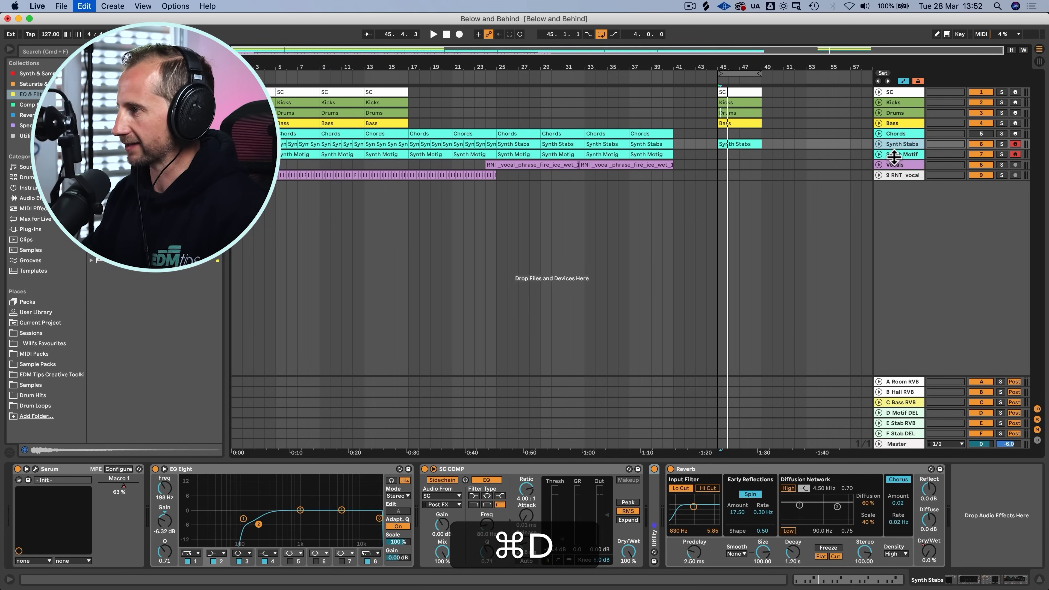
{"action": "key", "text": "super+d"}
{"action": "left_click", "coordinate": [880, 154]}
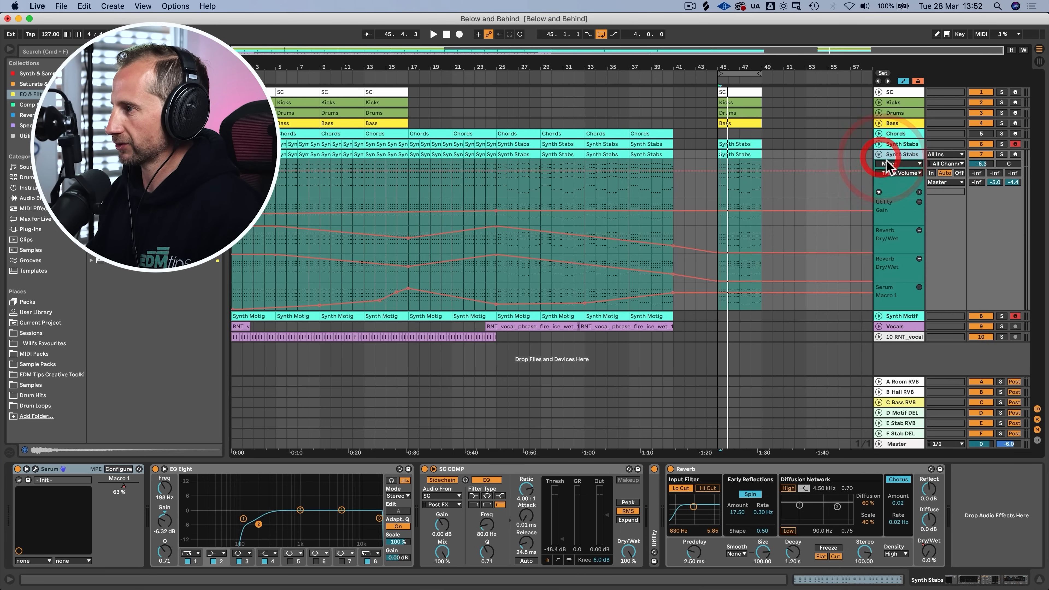
Step: Solo the duplicated Synth Stabs track and set its Stab RVB and Stab DEL sends to -inf
{"action": "left_click", "coordinate": [1002, 154]}
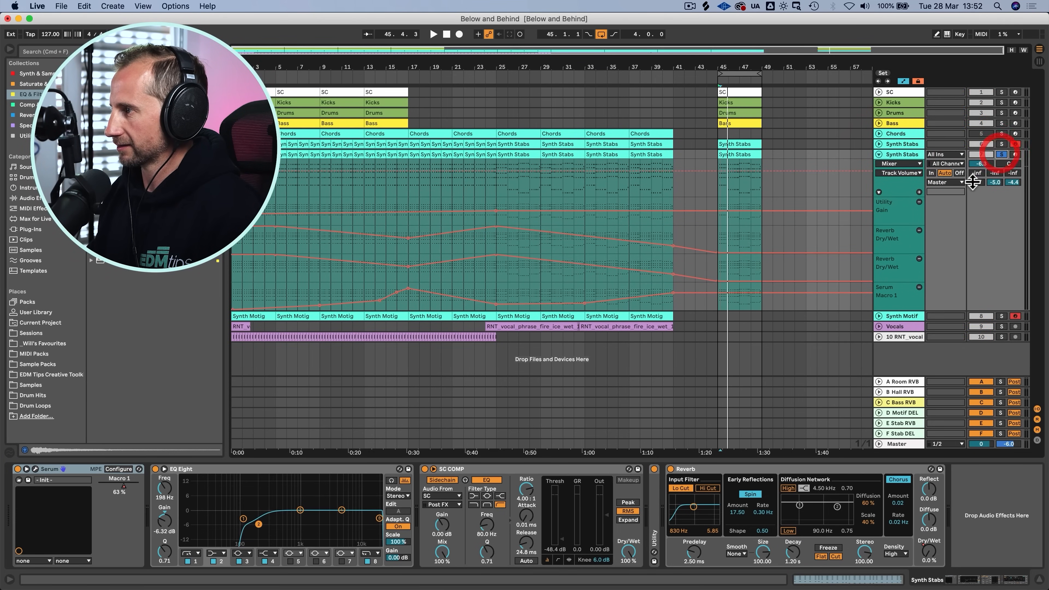
{"action": "left_click_drag", "start_coordinate": [1013, 182], "coordinate": [1008, 202]}
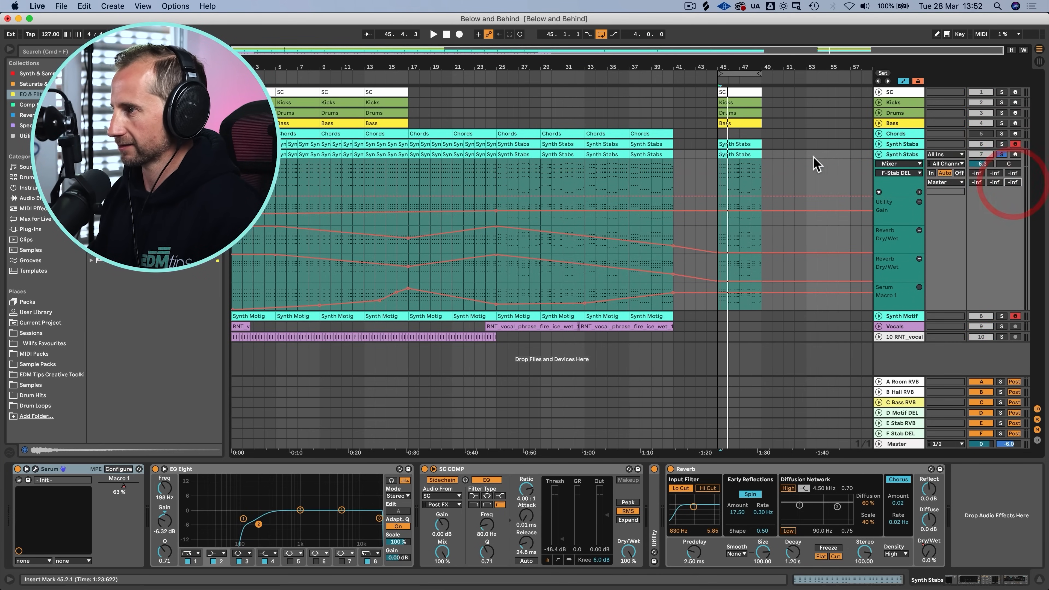
{"action": "double_click", "coordinate": [739, 154]}
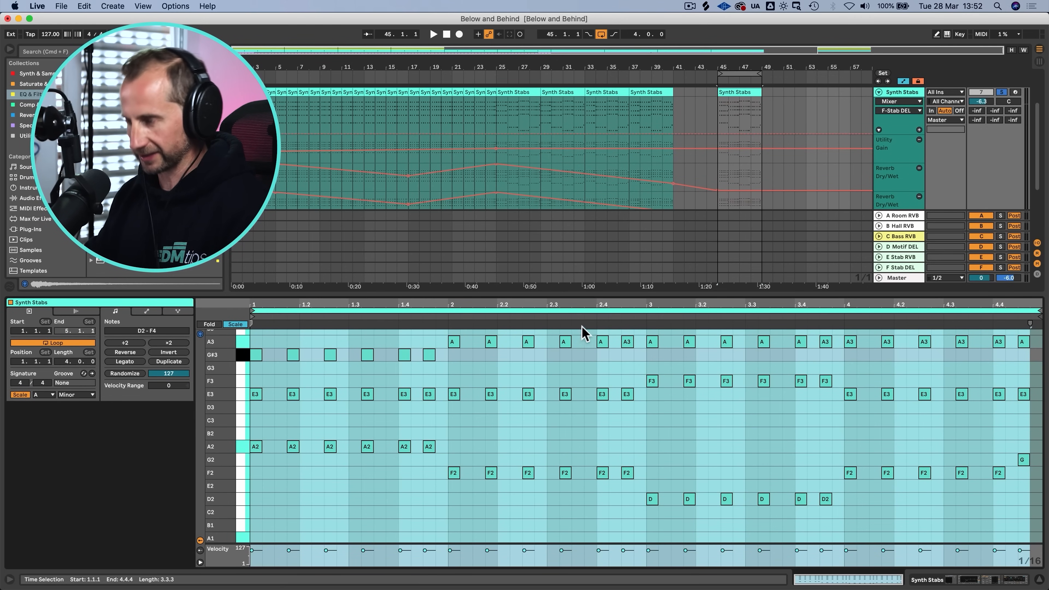
{"action": "key", "text": "shift+Tab"}
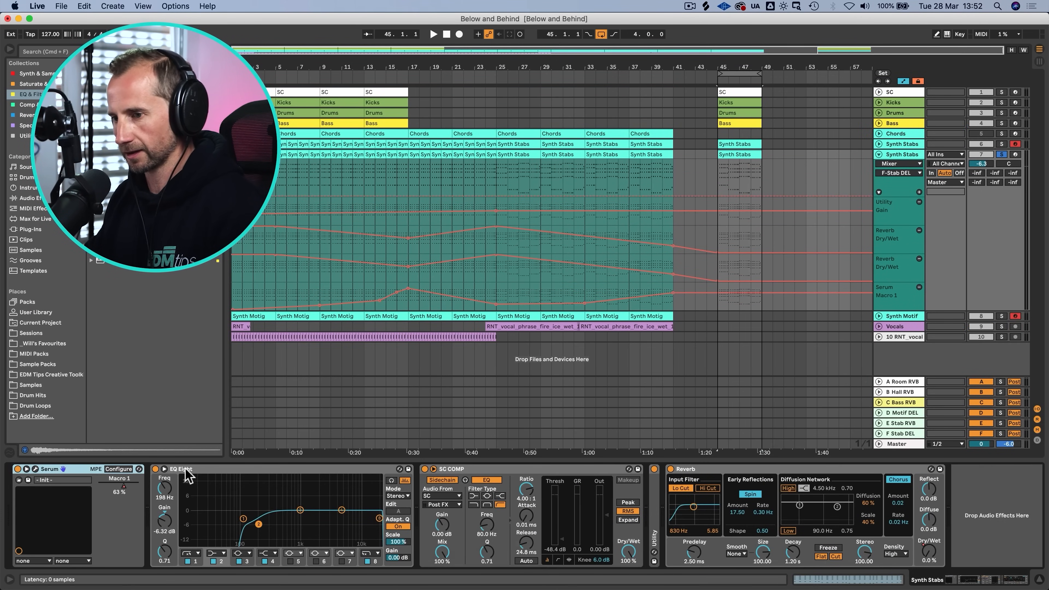
Step: Close the duplicate's automation lanes for Utility Gain, both Reverb Dry/Wet controls and Serum Macro 1
{"action": "left_click", "coordinate": [656, 481]}
{"action": "left_click", "coordinate": [713, 471], "text": "shift"}
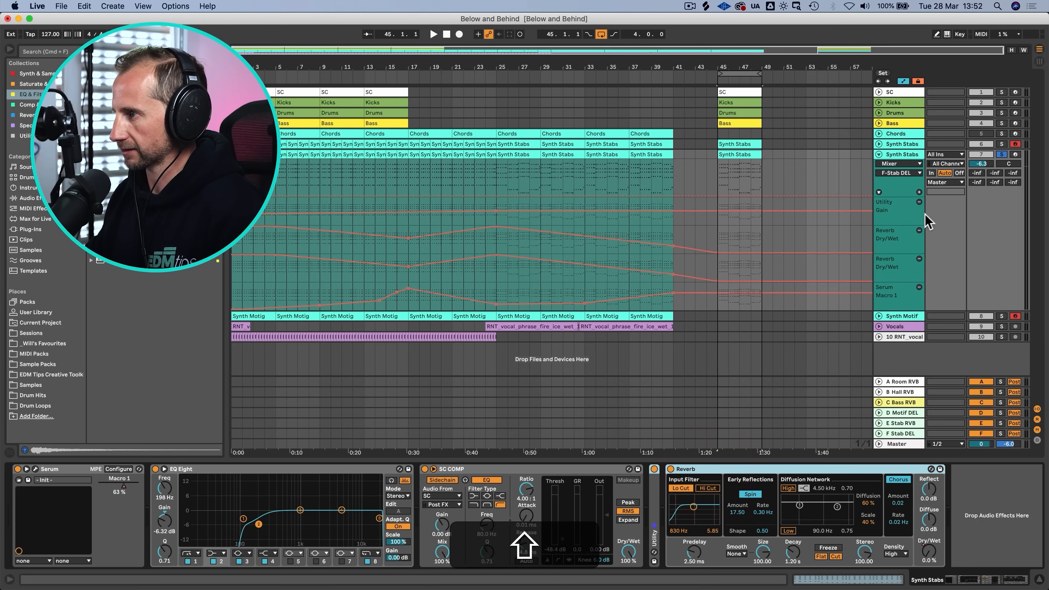
{"action": "left_click", "coordinate": [919, 201]}
{"action": "left_click", "coordinate": [920, 201]}
{"action": "left_click", "coordinate": [919, 201]}
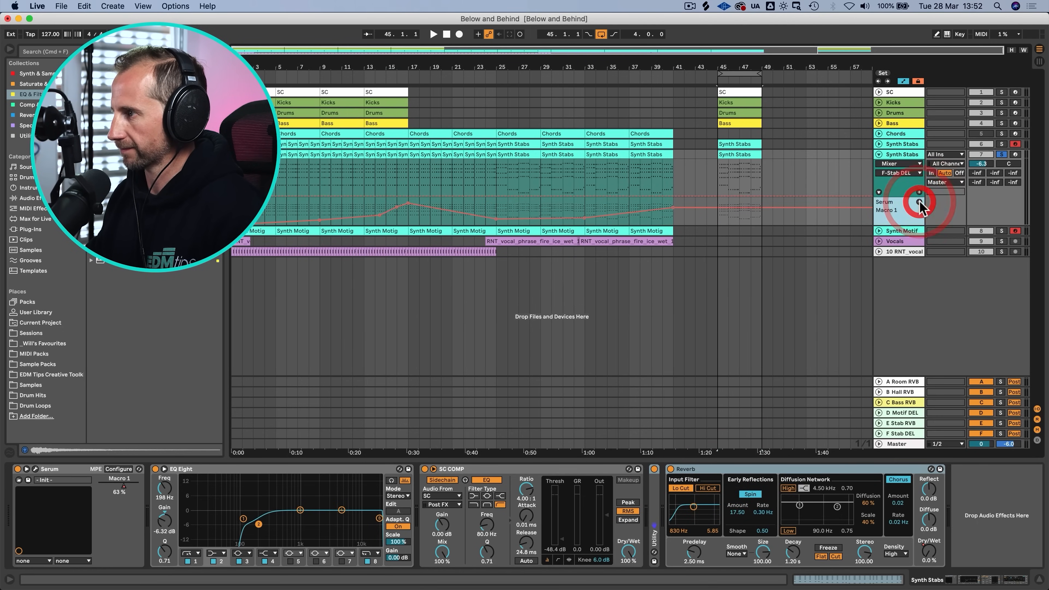
{"action": "left_click", "coordinate": [919, 202]}
{"action": "left_click", "coordinate": [1004, 155]}
{"action": "left_click", "coordinate": [1004, 155]}
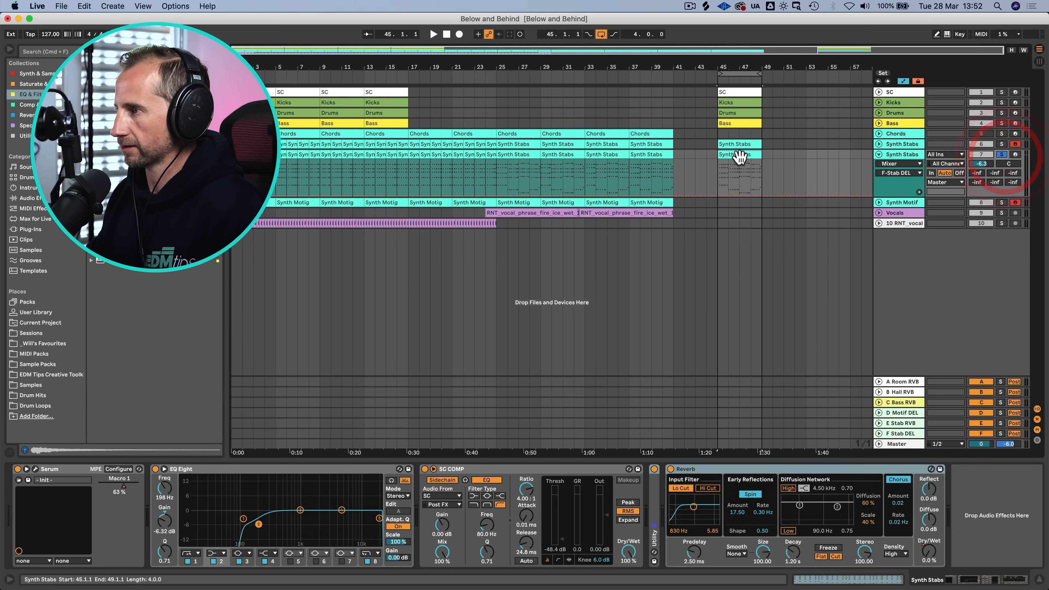
Step: Turn off the automation view and delete the duplicate track's clips from bar 1 to bar 41
{"action": "key", "text": "BackSpace"}
{"action": "left_click_drag", "start_coordinate": [652, 168], "coordinate": [240, 169]}
{"action": "key", "text": "BackSpace"}
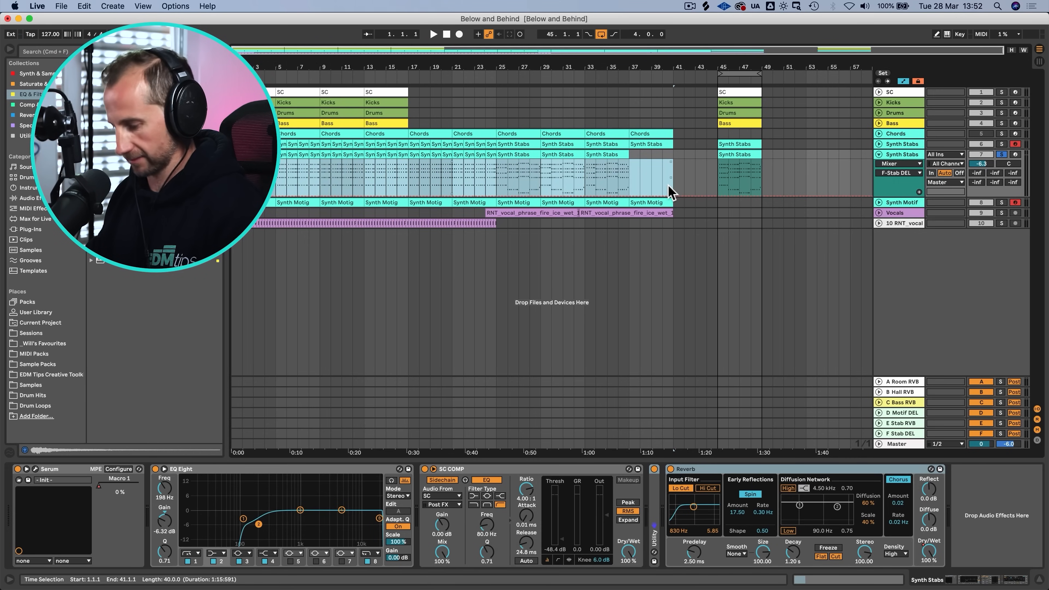
{"action": "key", "text": "a"}
{"action": "left_click", "coordinate": [662, 178]}
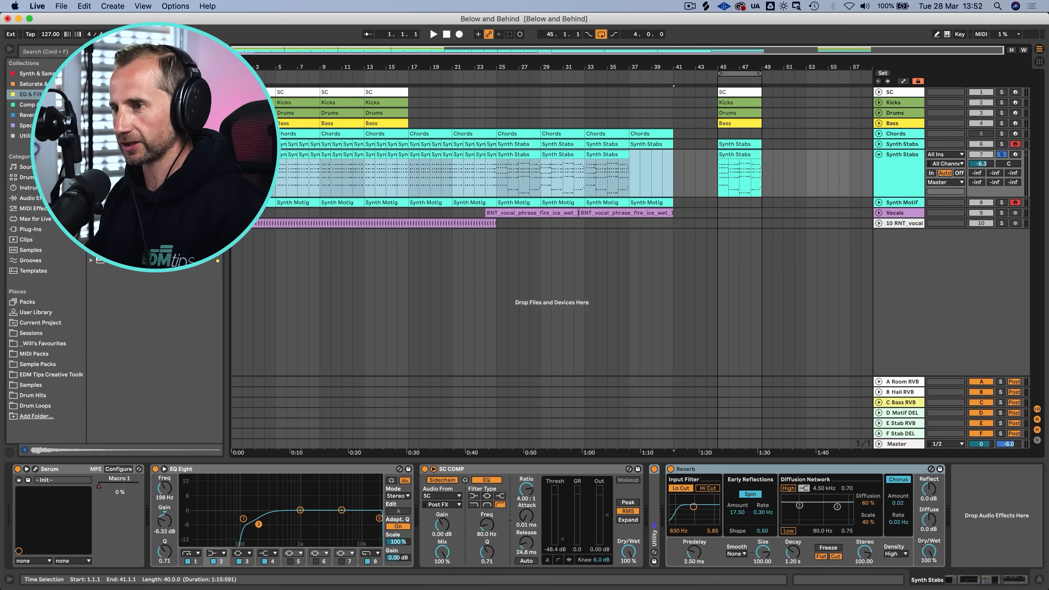
{"action": "key", "text": "BackSpace"}
Step: Open the duplicated Synth Stabs clip at bar 45 and move its G#3 notes up to A3
{"action": "left_click", "coordinate": [750, 160]}
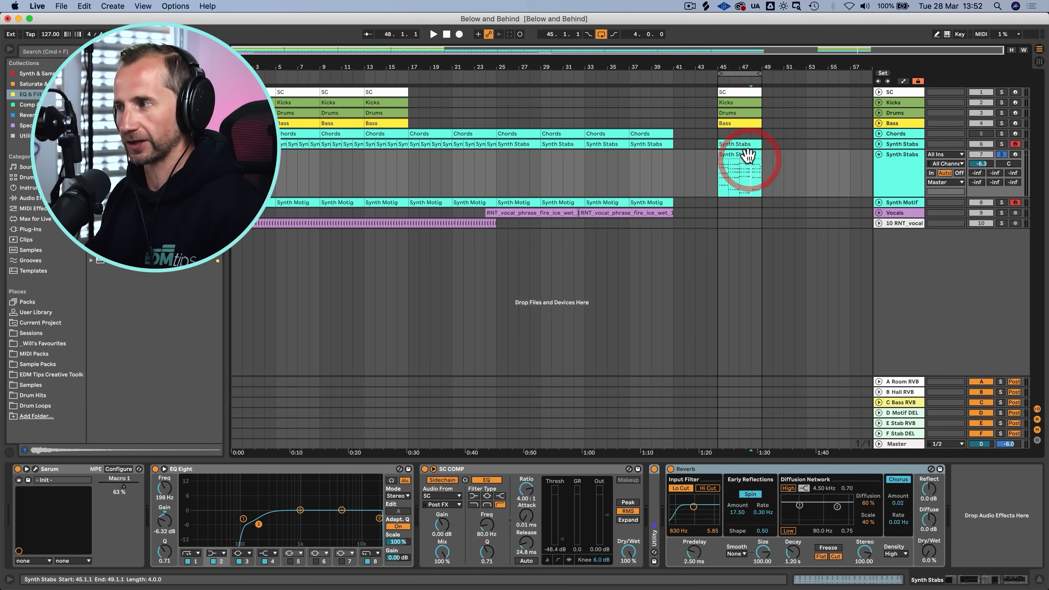
{"action": "double_click", "coordinate": [750, 160]}
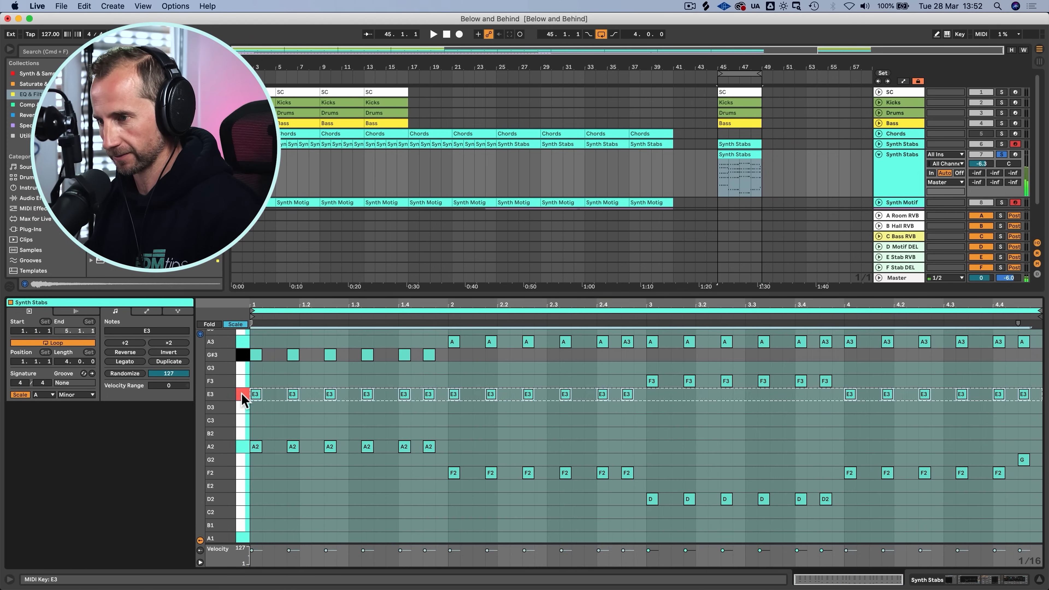
{"action": "left_click", "coordinate": [243, 394]}
{"action": "key", "text": "space"}
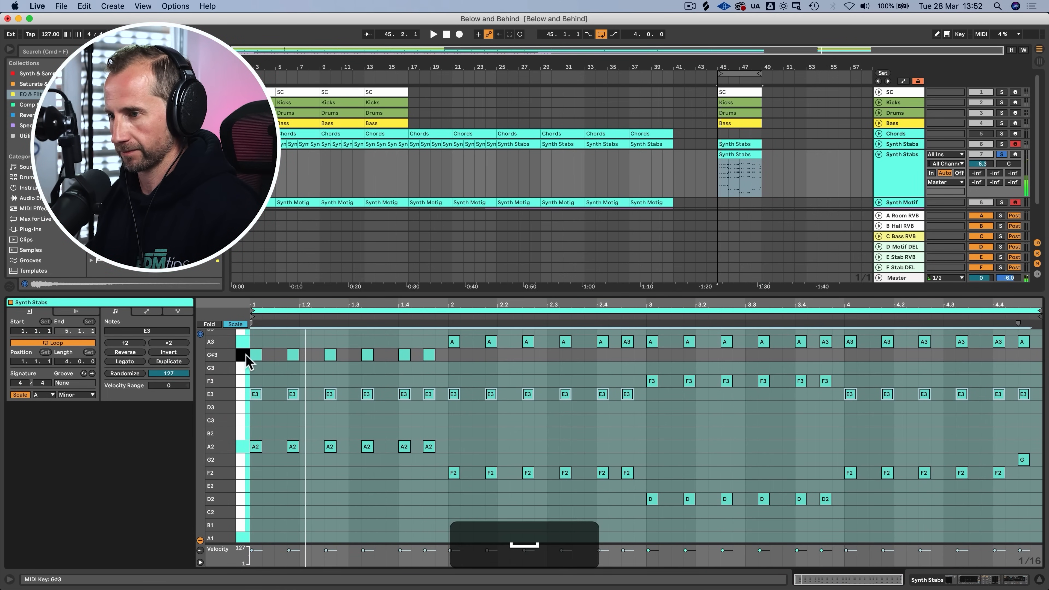
{"action": "left_click", "coordinate": [245, 355]}
{"action": "key", "text": "Up"}
{"action": "scroll", "coordinate": [274, 377], "scroll_direction": "up", "scroll_amount": 3}
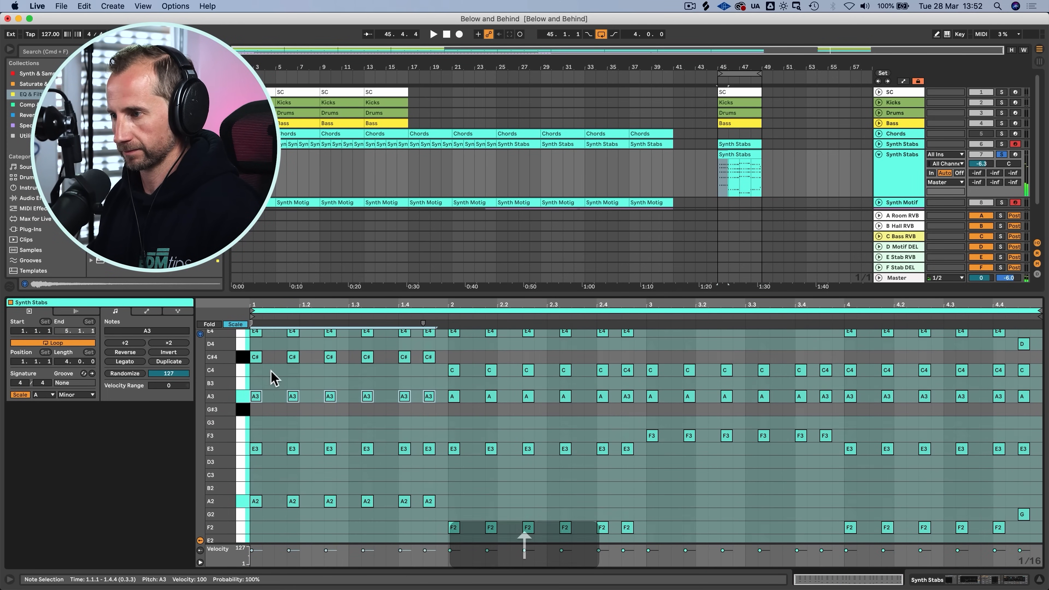
Step: Delete all notes above and below A3 in the clip's first bar and play the loop
{"action": "left_click_drag", "start_coordinate": [430, 382], "coordinate": [223, 300]}
{"action": "key", "text": "BackSpace"}
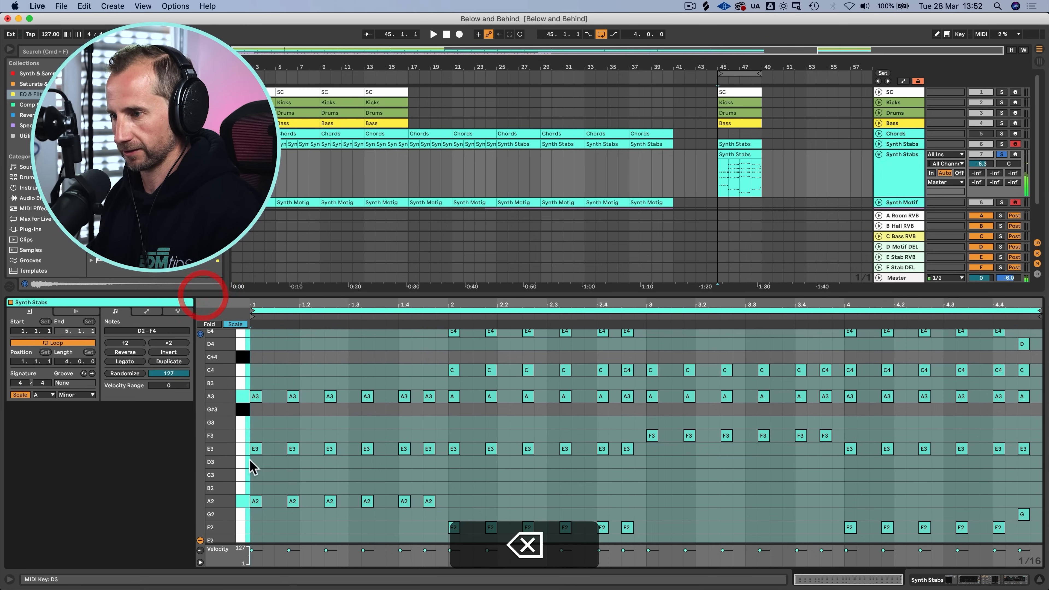
{"action": "left_click_drag", "start_coordinate": [259, 439], "coordinate": [450, 528]}
{"action": "key", "text": "BackSpace"}
{"action": "key", "text": "space"}
{"action": "scroll", "coordinate": [450, 496], "scroll_direction": "up", "scroll_amount": 4}
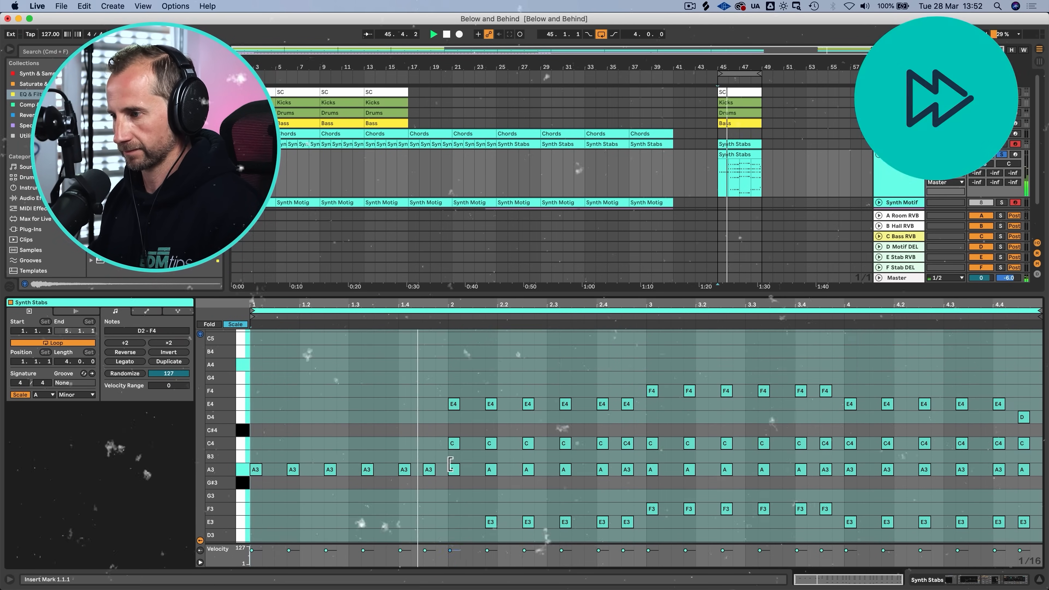
Step: Thin the clip's second bar to F3 and third bar to C4, and delete the fourth bar's notes above A3
{"action": "key", "text": "BackSpace"}
{"action": "left_click_drag", "start_coordinate": [448, 392], "coordinate": [837, 446]}
{"action": "scroll", "coordinate": [644, 475], "scroll_direction": "down", "scroll_amount": 3}
{"action": "key", "text": "BackSpace"}
{"action": "left_click_drag", "start_coordinate": [1037, 365], "coordinate": [848, 331]}
{"action": "key", "text": "BackSpace"}
{"action": "left_click_drag", "start_coordinate": [1037, 397], "coordinate": [839, 382]}
{"action": "key", "text": "BackSpace"}
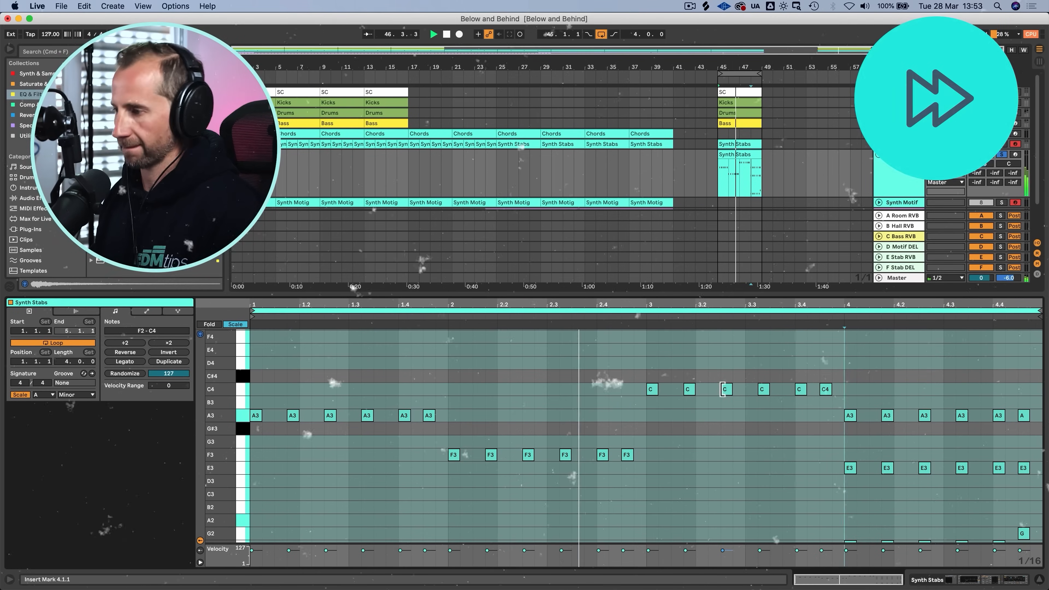
Step: Delete the fourth bar's notes below A3, play the single-note line and return to the track's devices
{"action": "key", "text": "BackSpace"}
{"action": "scroll", "coordinate": [1003, 492], "scroll_direction": "down", "scroll_amount": 3}
{"action": "key", "text": "space"}
{"action": "left_click_drag", "start_coordinate": [813, 444], "coordinate": [1024, 521]}
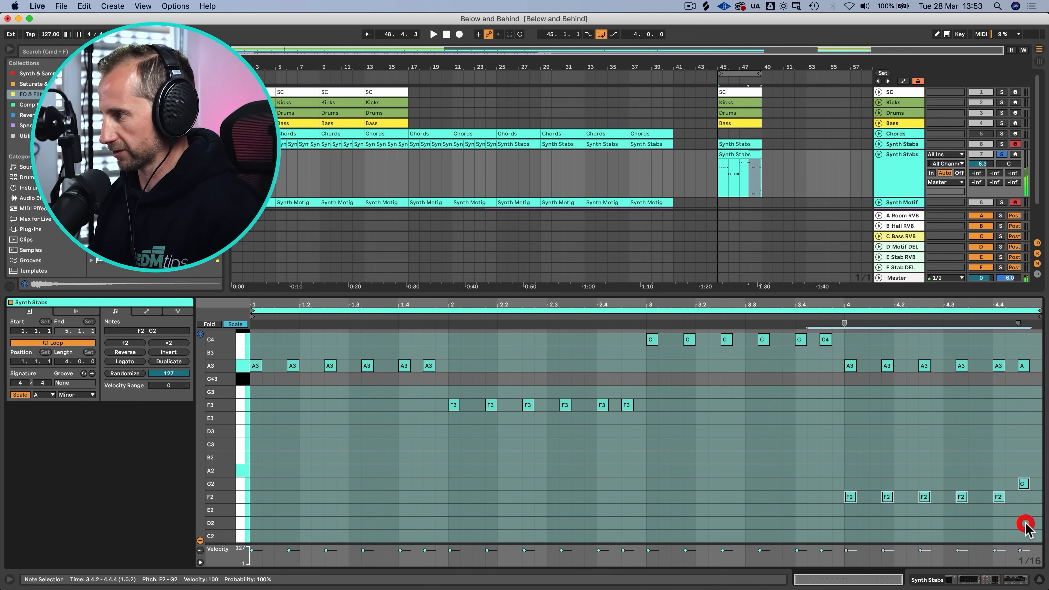
{"action": "key", "text": "BackSpace"}
{"action": "key", "text": "space"}
{"action": "key", "text": "shift+Tab"}
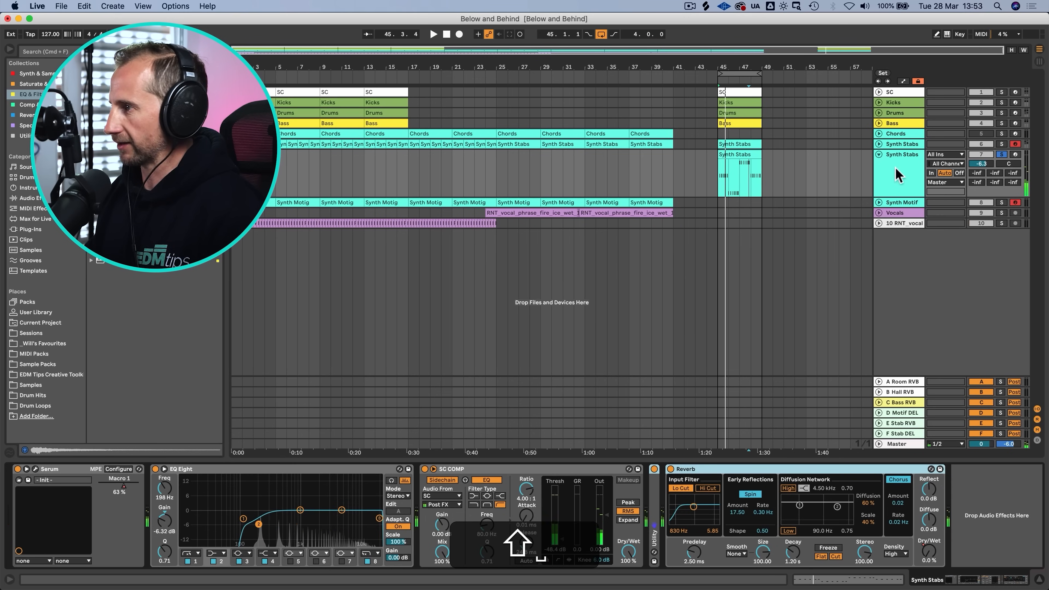
{"action": "key", "text": "space"}
Step: Insert an Amp between Serum and EQ Eight on the duplicate track and lower the track volume to -13.5 dB
{"action": "left_click", "coordinate": [41, 126]}
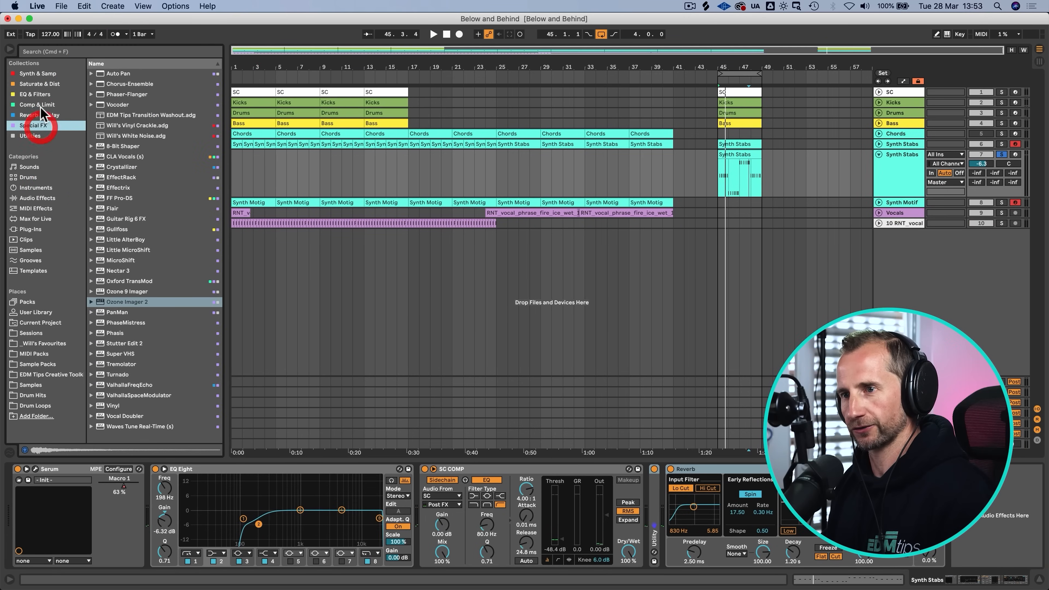
{"action": "left_click", "coordinate": [41, 86]}
{"action": "left_click_drag", "start_coordinate": [111, 77], "coordinate": [160, 474]}
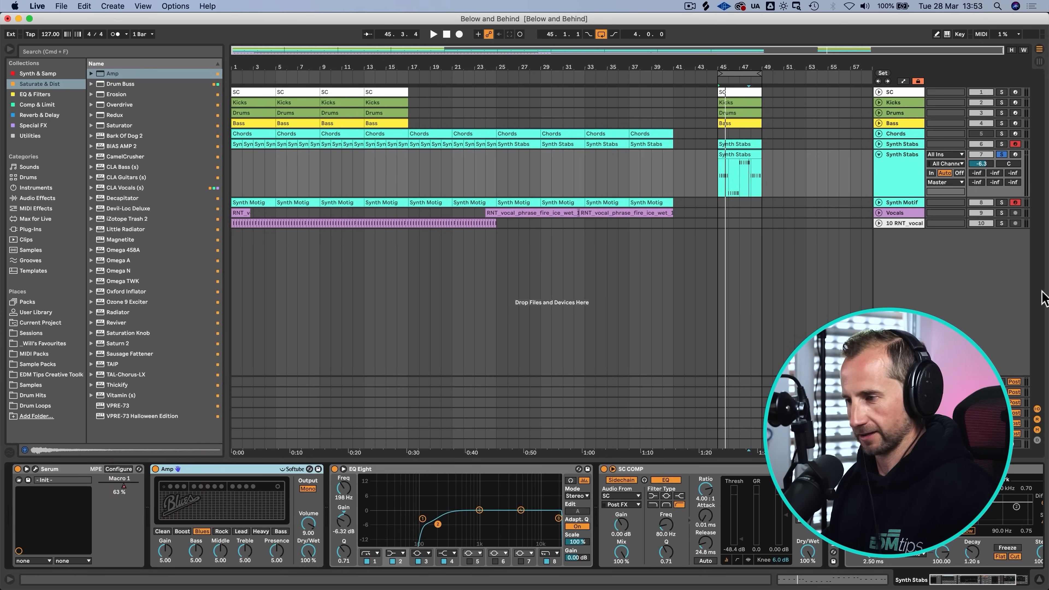
{"action": "left_click_drag", "start_coordinate": [983, 158], "coordinate": [983, 163]}
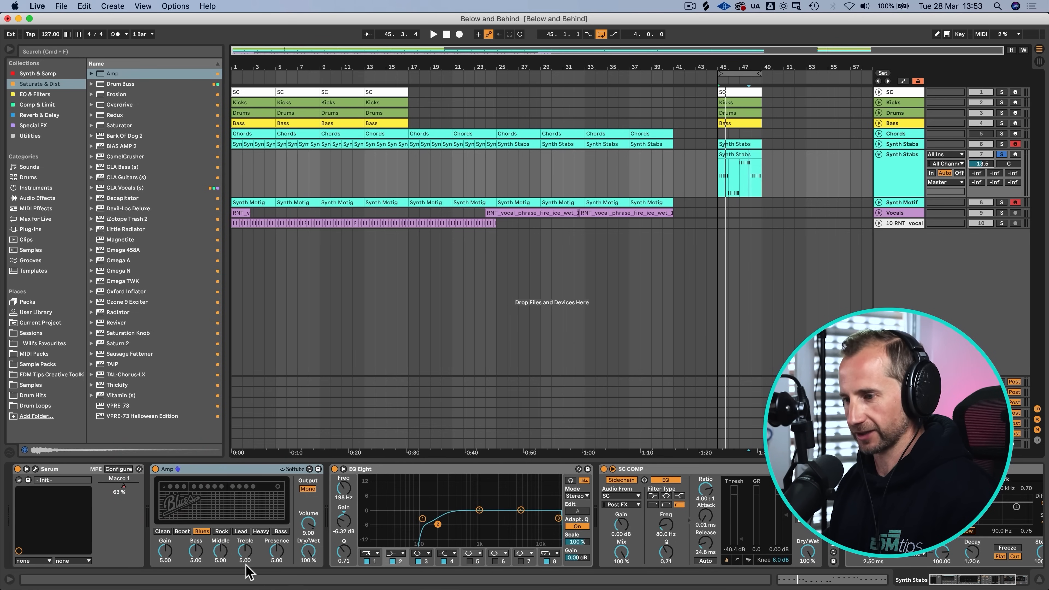
Step: Audition the Lead, Heavy and Bass amp models during playback, settle on Lead and switch the Amp output to Dual
{"action": "key", "text": "space"}
{"action": "left_click", "coordinate": [239, 531]}
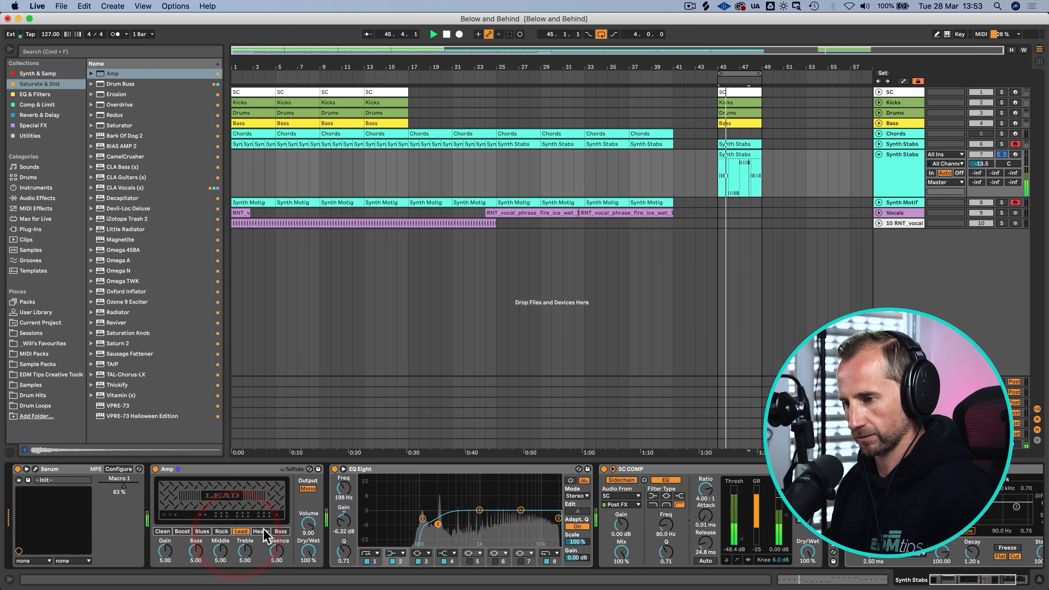
{"action": "left_click", "coordinate": [261, 531]}
{"action": "left_click", "coordinate": [280, 531]}
{"action": "left_click", "coordinate": [241, 531]}
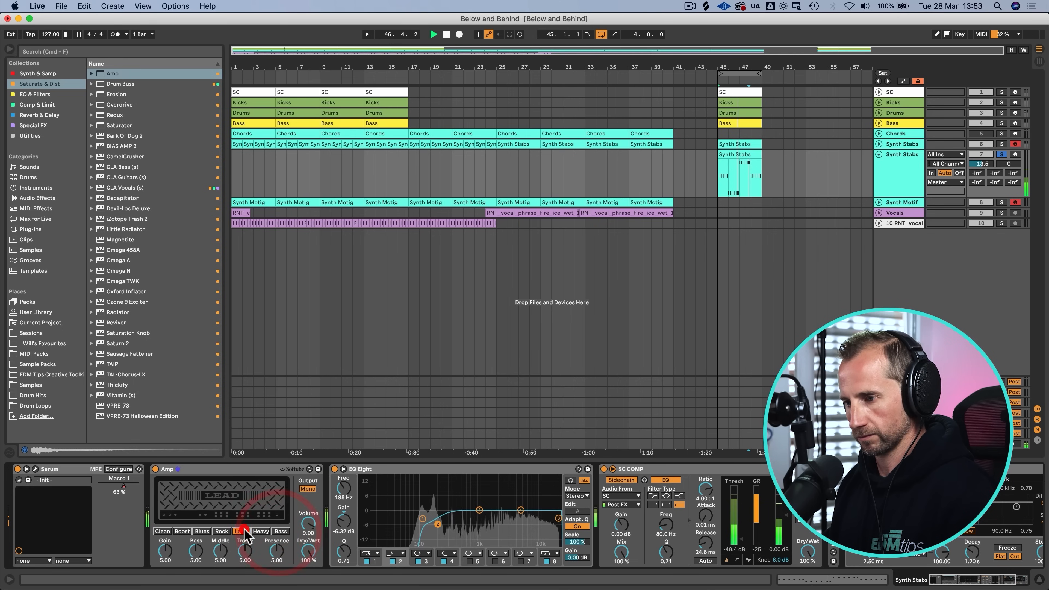
{"action": "left_click", "coordinate": [308, 489]}
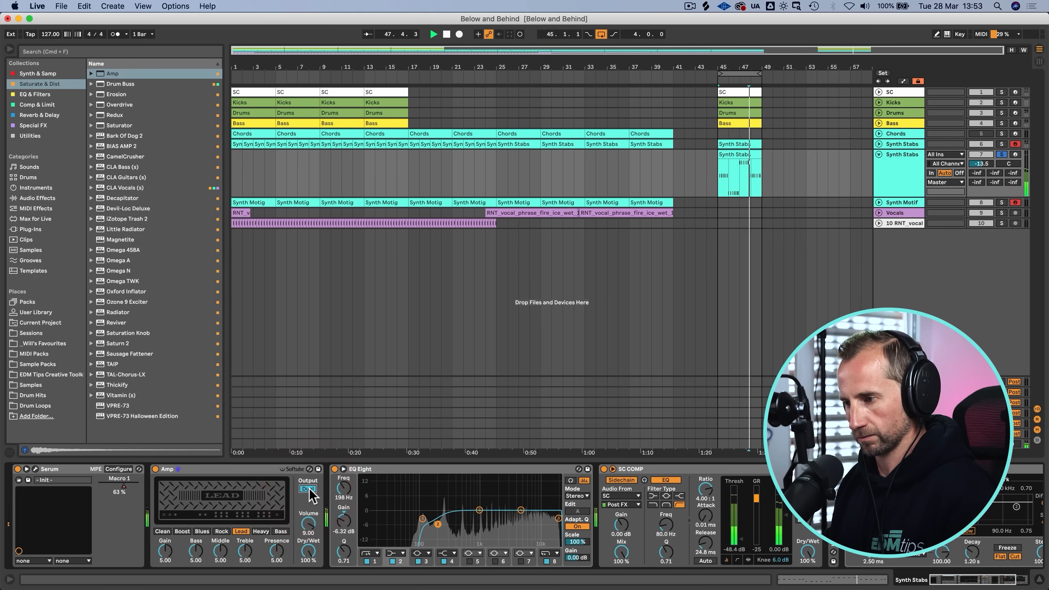
Step: Cut the EQ Eight high band by 5.08 dB at 4.95 kHz, then unsolo and fold the duplicate track
{"action": "left_click_drag", "start_coordinate": [526, 514], "coordinate": [523, 520]}
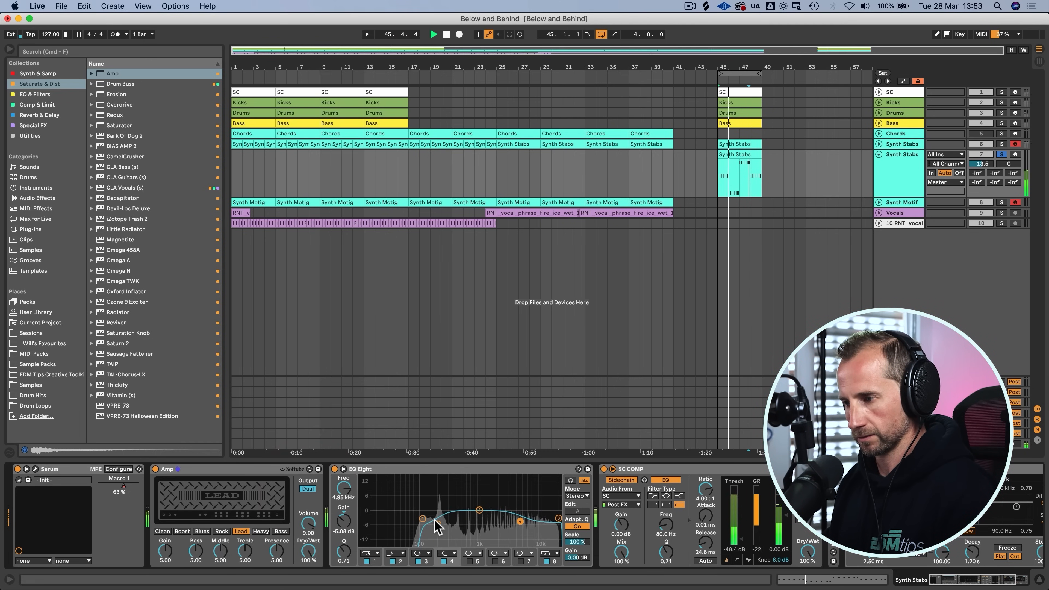
{"action": "left_click", "coordinate": [1001, 154]}
{"action": "left_click", "coordinate": [879, 155]}
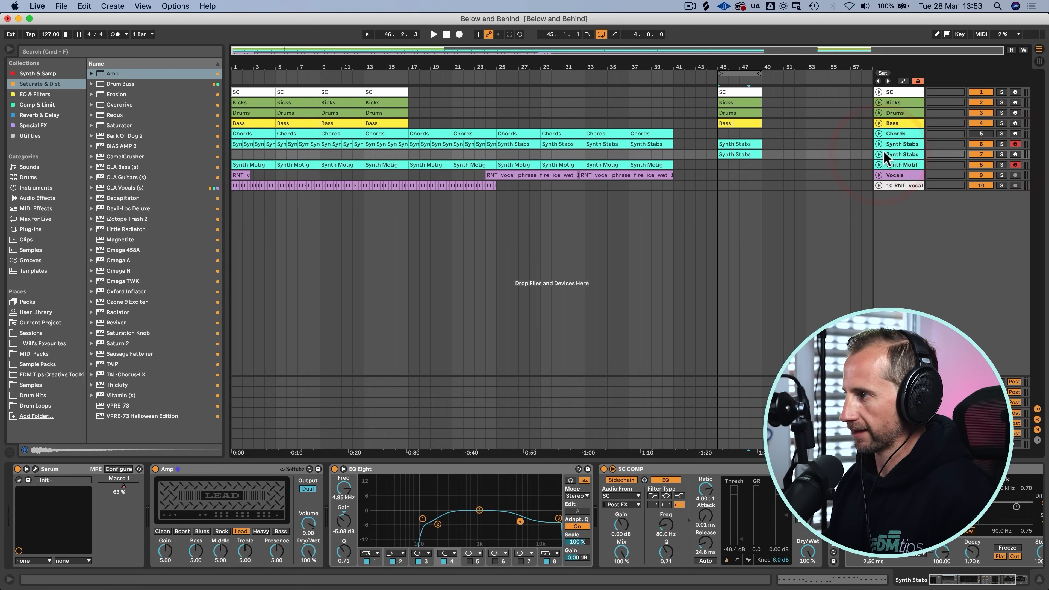
Step: Unfold the duplicate Synth Stabs track, play it with the full mix and set its volume to -4.7 dB
{"action": "left_click", "coordinate": [879, 154]}
{"action": "key", "text": "space"}
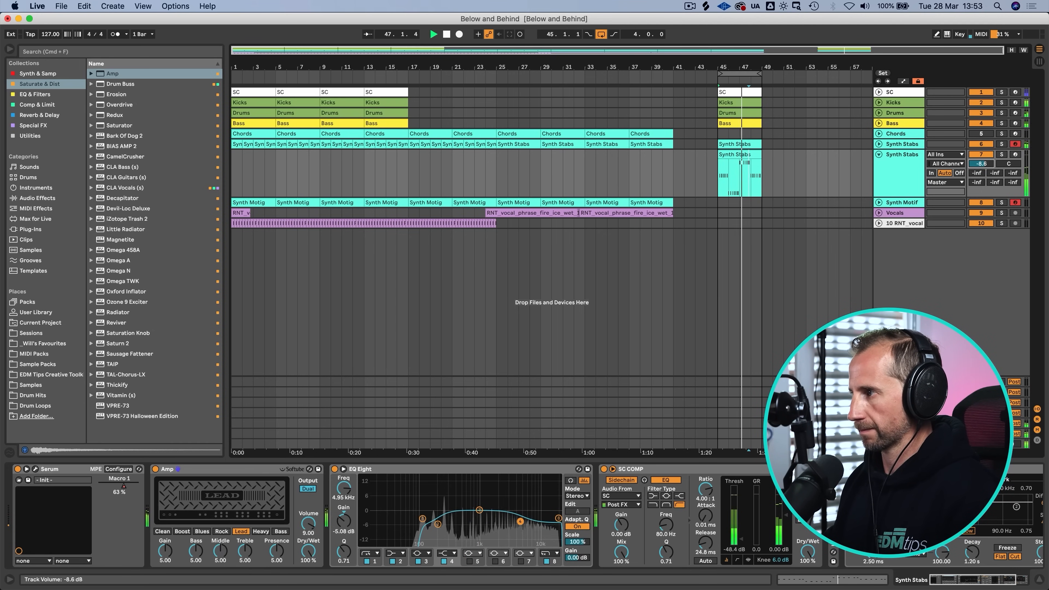
{"action": "left_click_drag", "start_coordinate": [981, 164], "coordinate": [976, 163]}
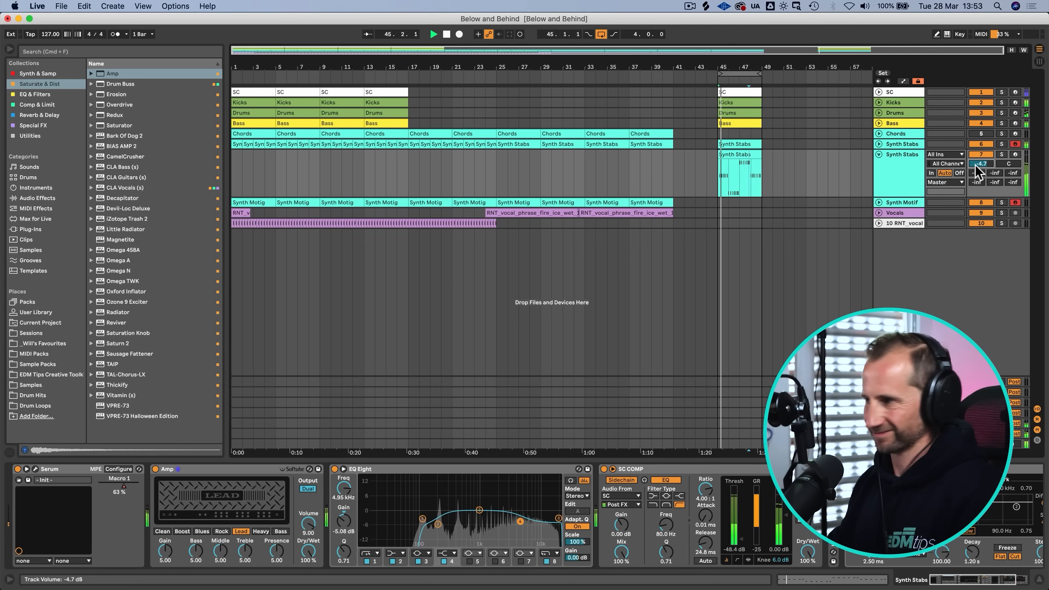
Step: Reopen the duplicate's clip at bar 45 and raise the first bar's A3 notes to D4 while listening
{"action": "double_click", "coordinate": [725, 153]}
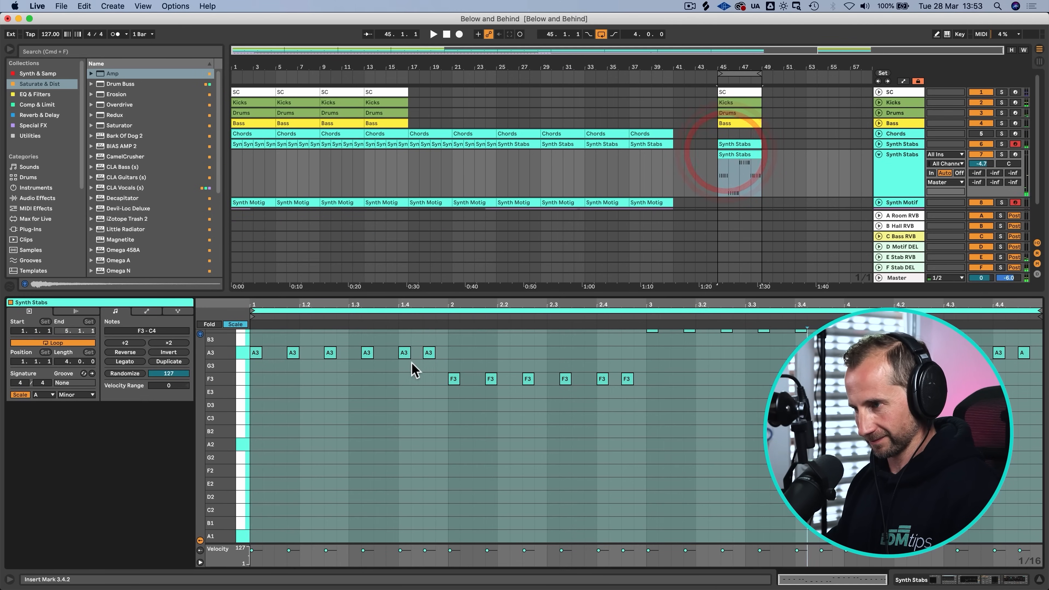
{"action": "left_click_drag", "start_coordinate": [440, 363], "coordinate": [309, 342]}
{"action": "key", "text": "Up"}
{"action": "key", "text": "Up"}
{"action": "key", "text": "space"}
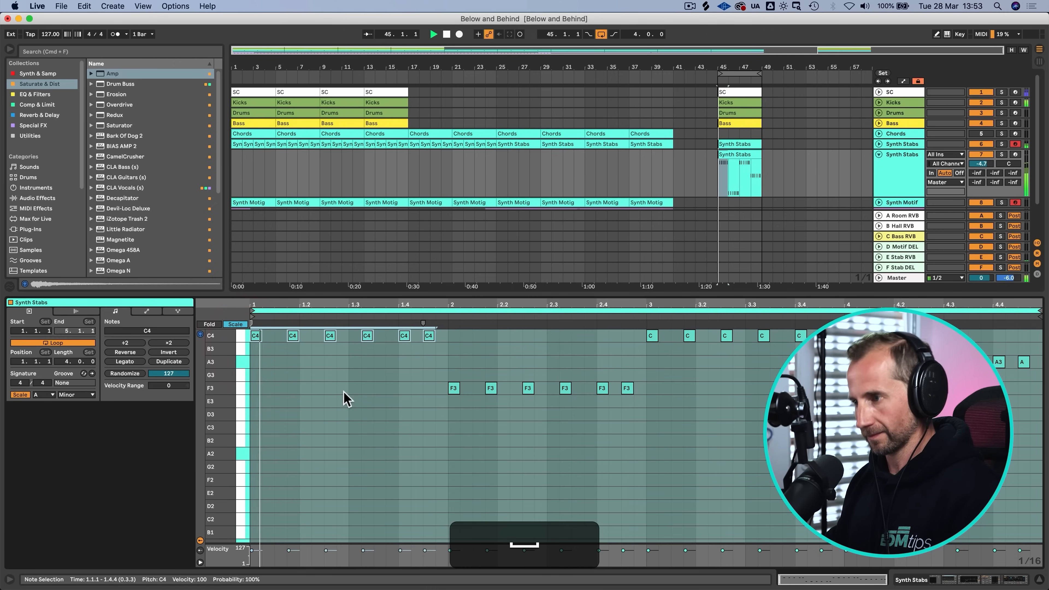
{"action": "key", "text": "Up"}
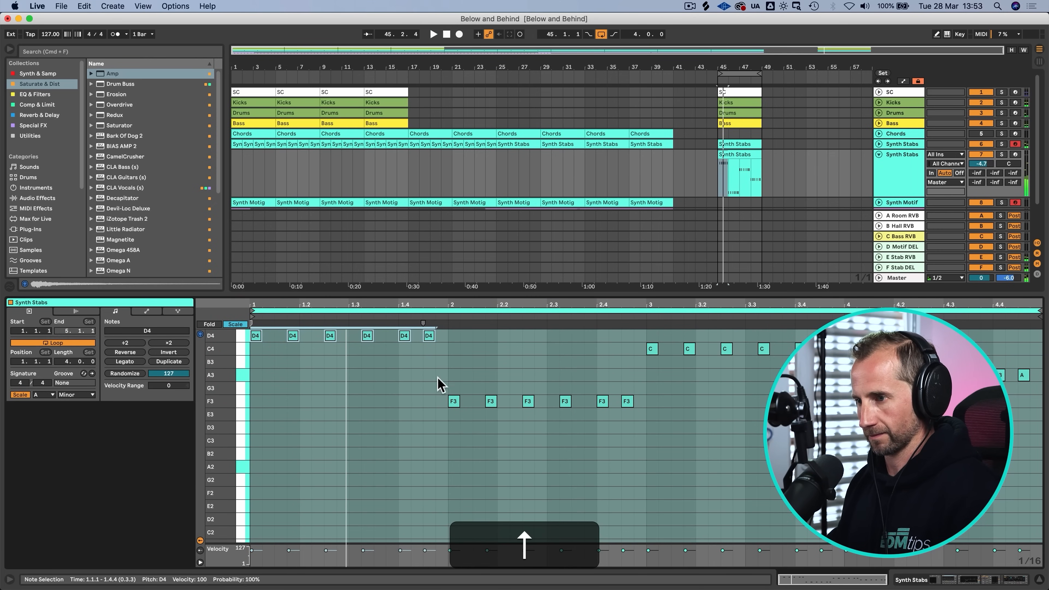
Step: Turn off the clip's Scale option and lower the first bar's notes to C#4
{"action": "left_click", "coordinate": [234, 325]}
{"action": "left_click_drag", "start_coordinate": [434, 383], "coordinate": [234, 369]}
{"action": "key", "text": "Down"}
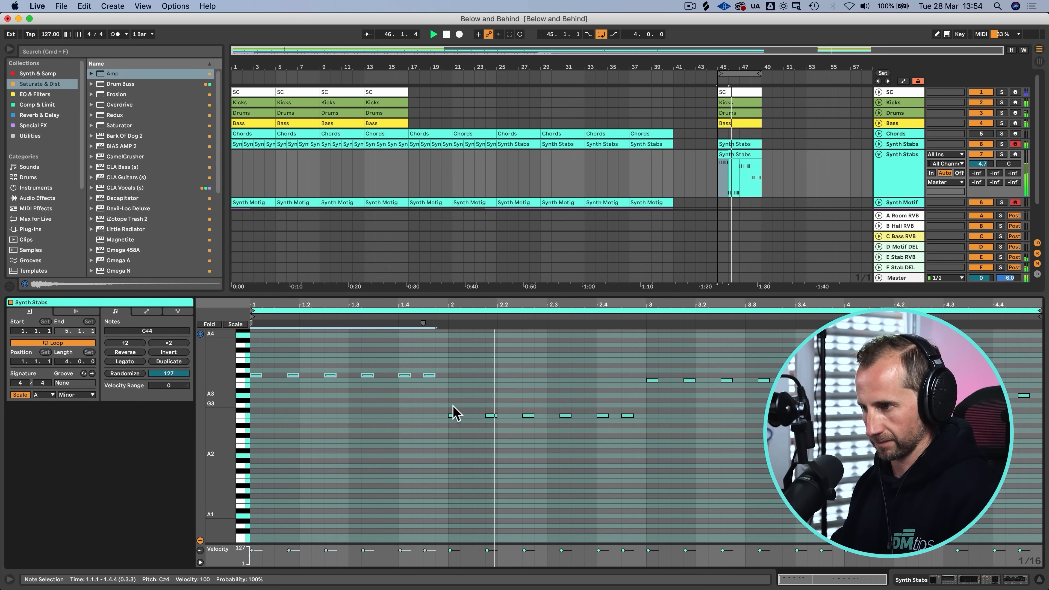
Step: Raise the second bar's notes in the duplicate Synth Stabs clip to A3
{"action": "left_click_drag", "start_coordinate": [447, 409], "coordinate": [628, 431]}
{"action": "key", "text": "Up"}
{"action": "key", "text": "Up"}
{"action": "key", "text": "Up"}
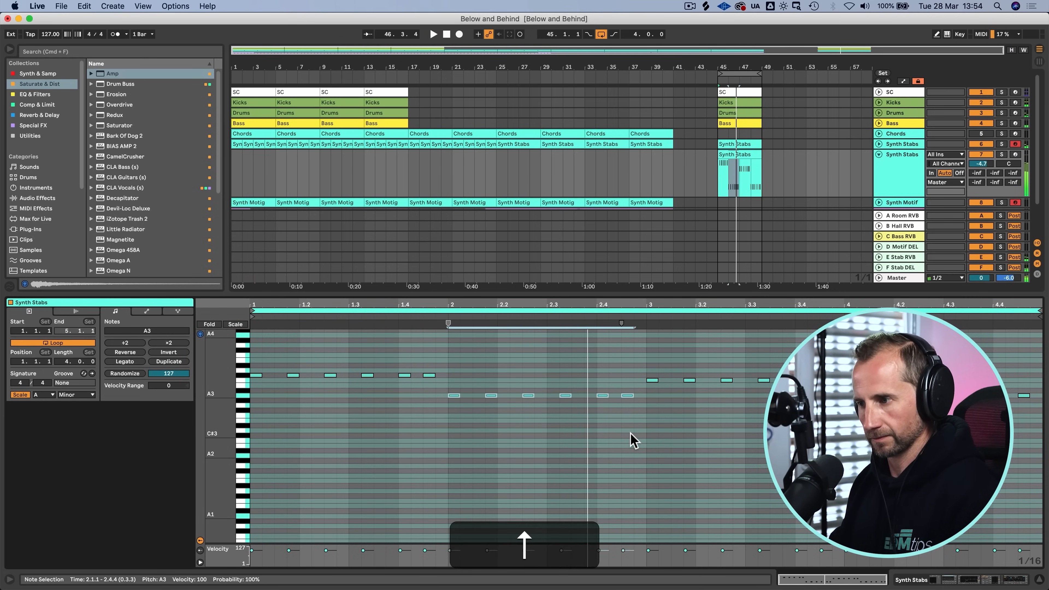
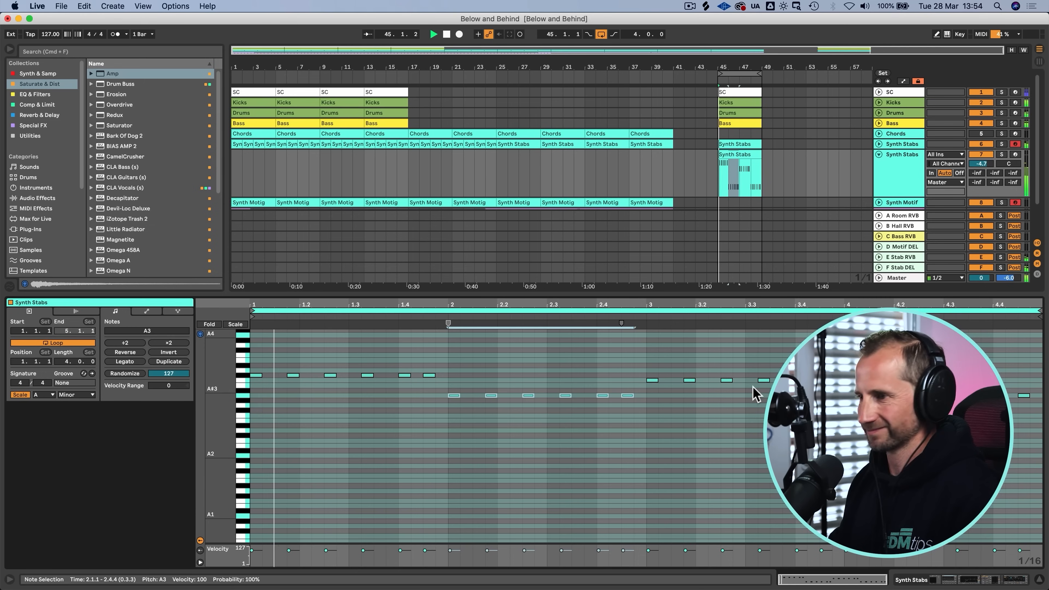
Step: Close the clip editor, fold the duplicate Synth Stabs track, stop playback and save the project
{"action": "key", "text": "shift+Tab"}
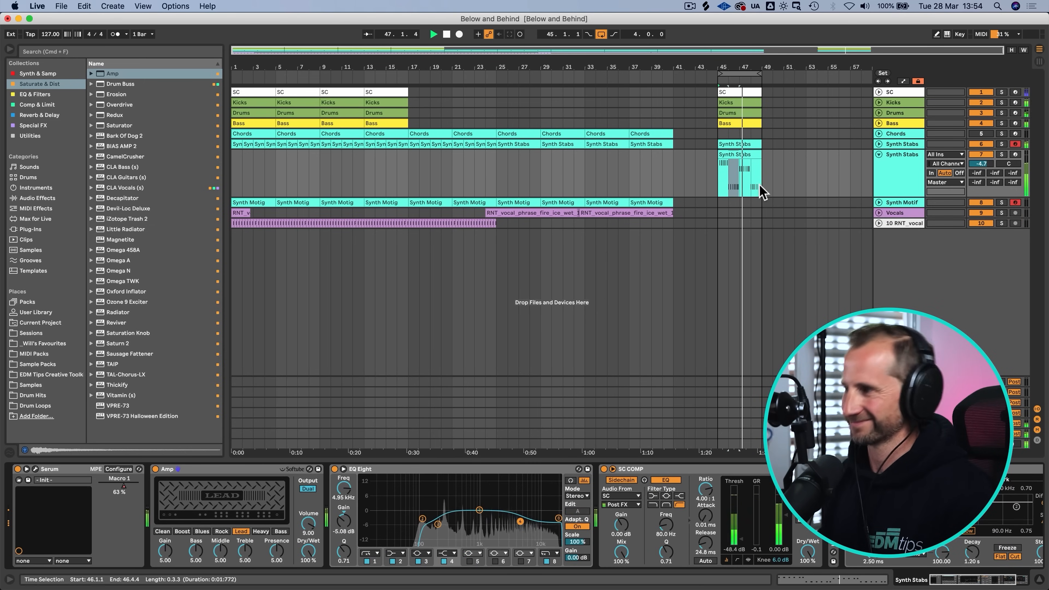
{"action": "left_click", "coordinate": [879, 154]}
{"action": "key", "text": "space"}
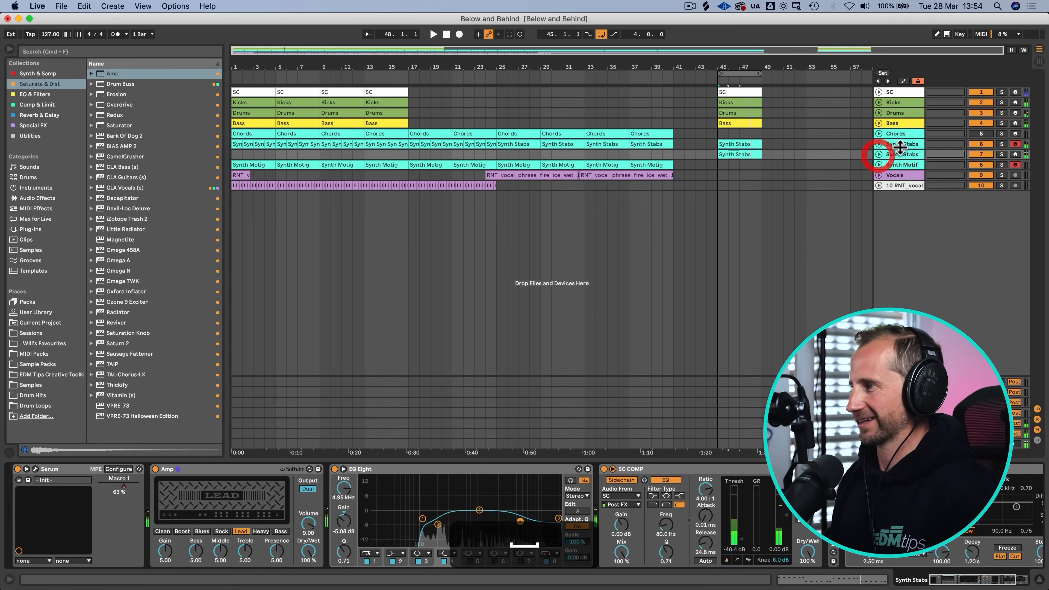
{"action": "left_click", "coordinate": [900, 145]}
{"action": "key", "text": "super+s"}
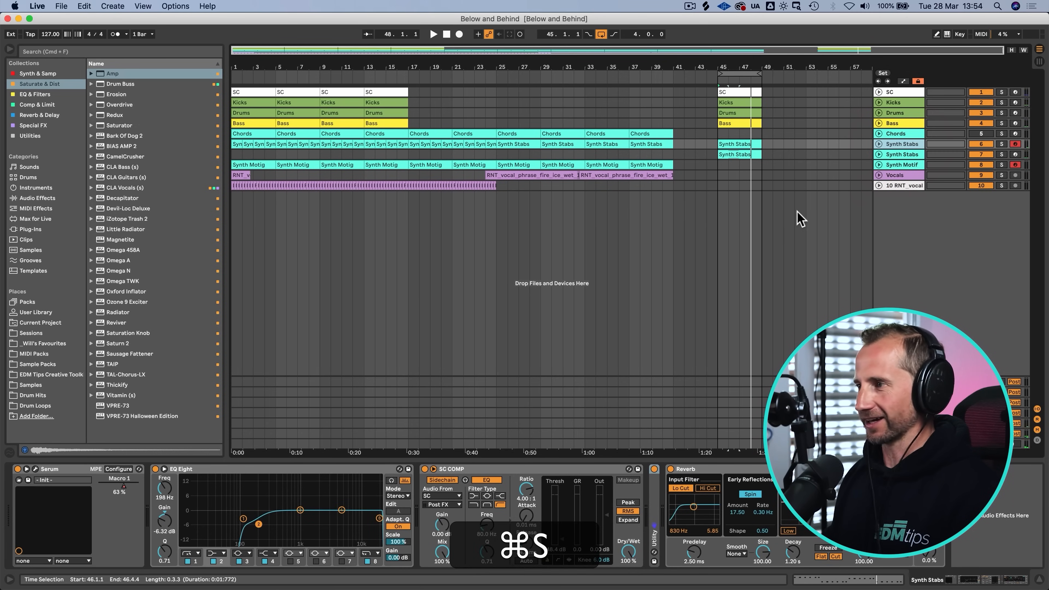
Step: Create a new MIDI track below the last vocal track and load Kontakt on it
{"action": "left_click", "coordinate": [896, 187]}
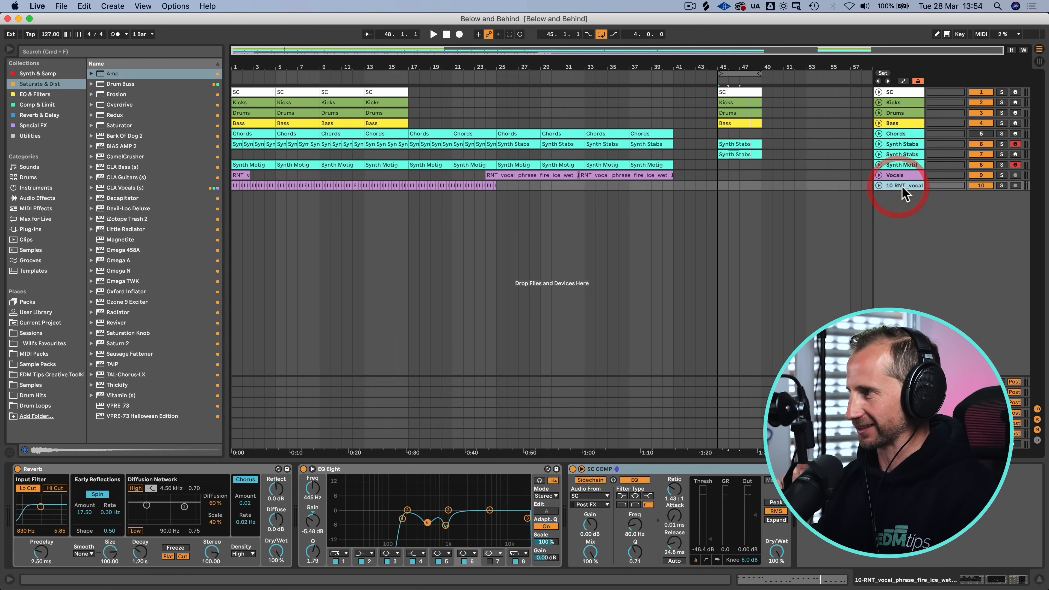
{"action": "key", "text": "shift+super+t"}
{"action": "left_click", "coordinate": [26, 74]}
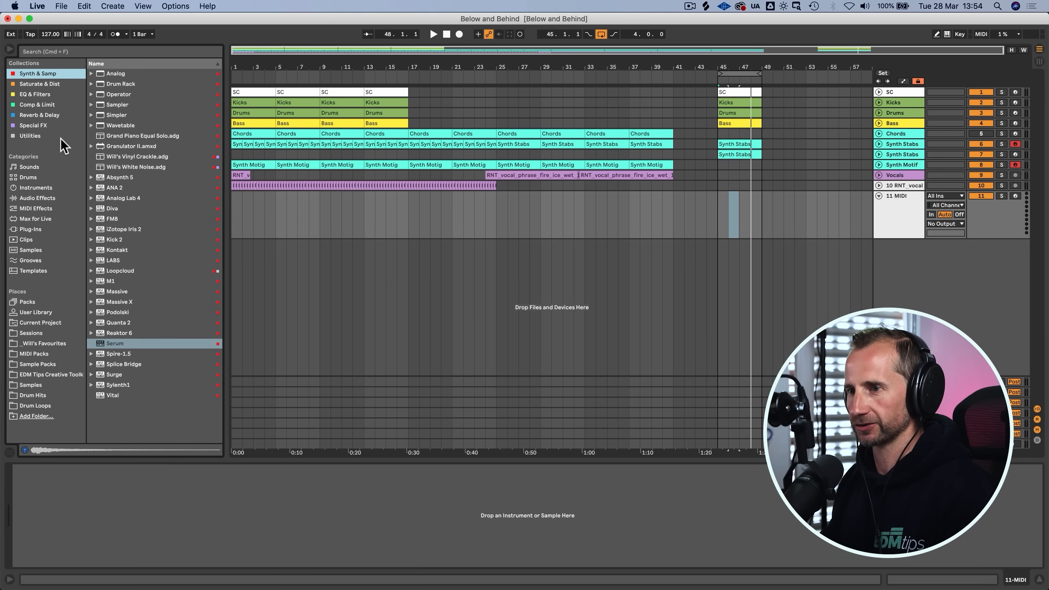
{"action": "left_click", "coordinate": [121, 252]}
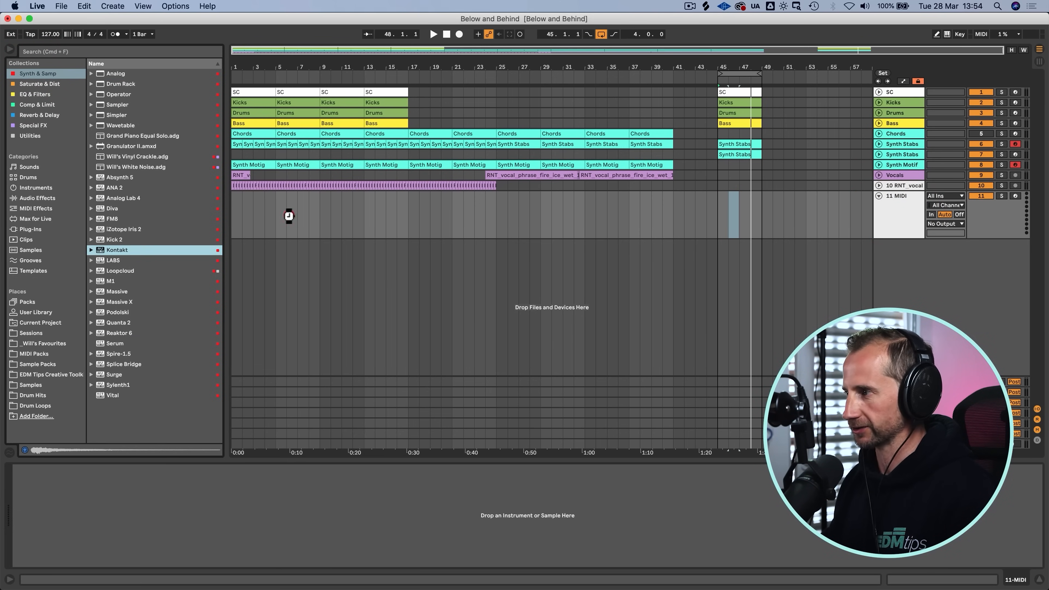
{"action": "left_click_drag", "start_coordinate": [289, 216], "coordinate": [289, 217]}
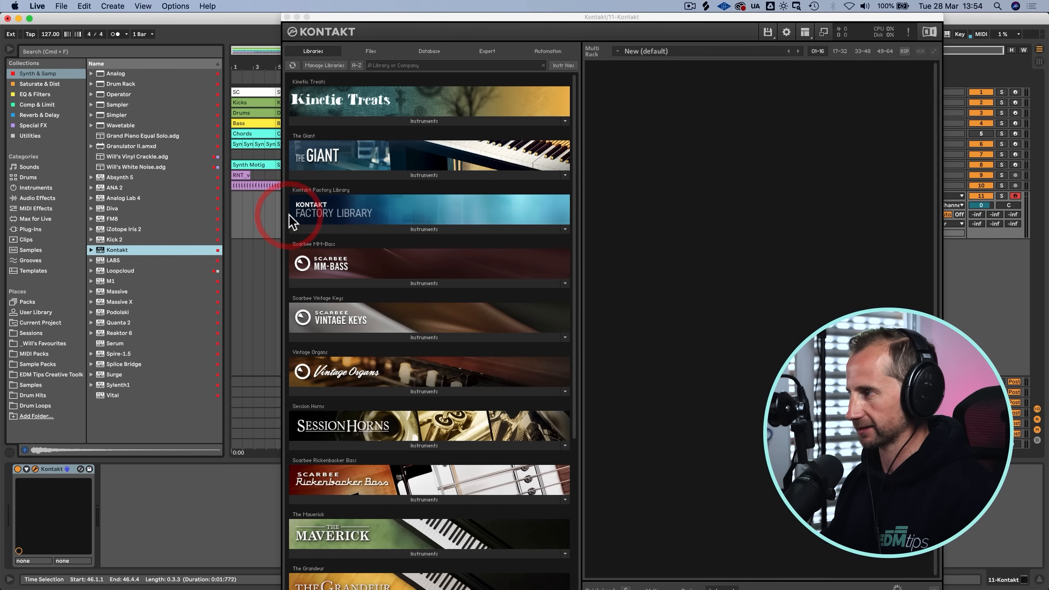
Step: Load The Giant.nki from The Giant library in Kontakt and close the instrument window
{"action": "left_click", "coordinate": [392, 175]}
{"action": "double_click", "coordinate": [330, 199]}
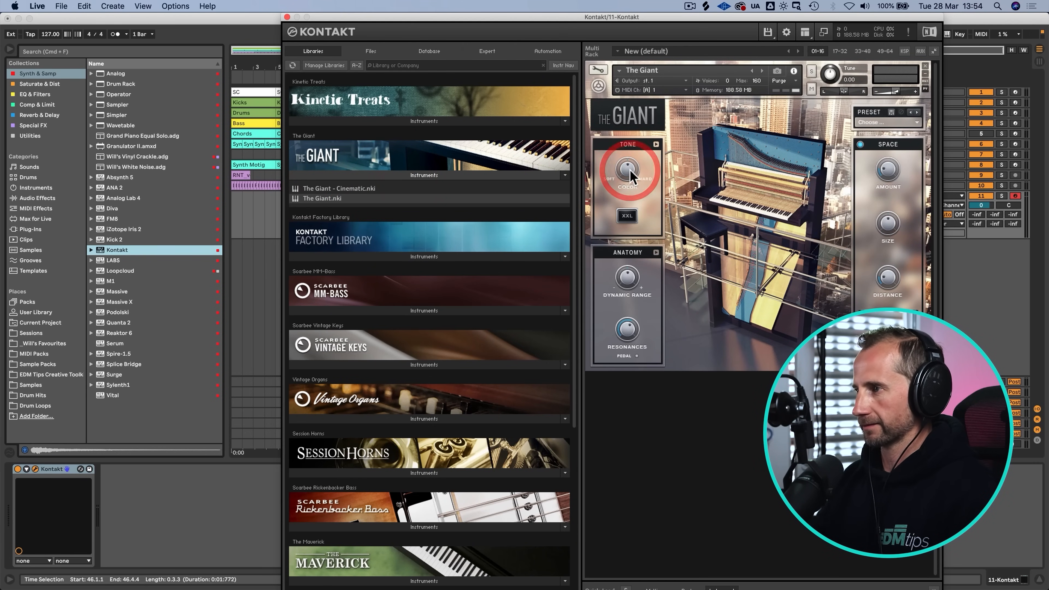
{"action": "left_click", "coordinate": [287, 17]}
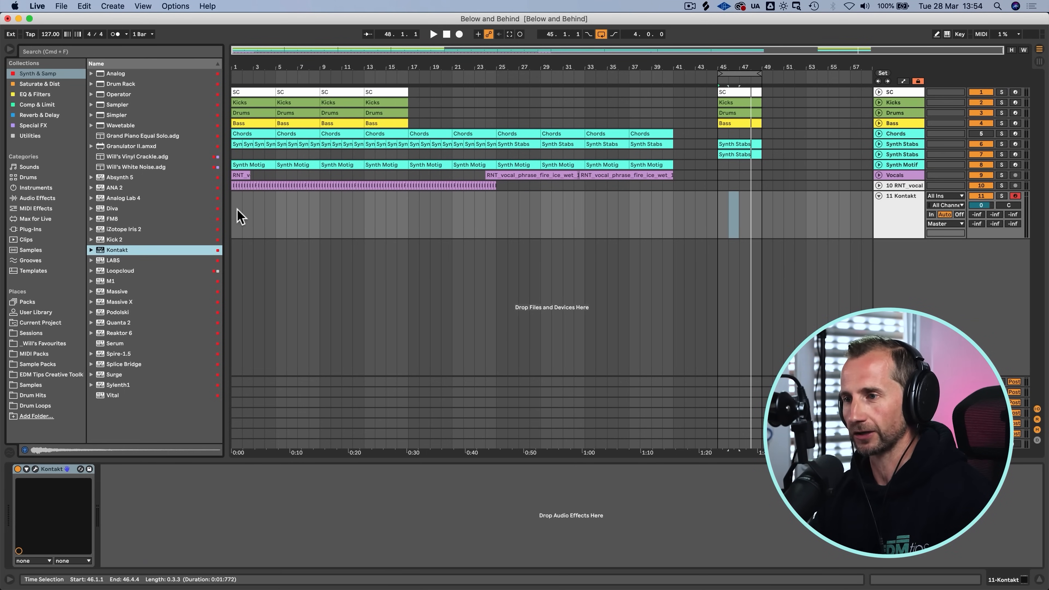
Step: Select bars 1 to 4 on the Kontakt track and add ValhallaShimmer after the instrument
{"action": "left_click_drag", "start_coordinate": [235, 220], "coordinate": [266, 221]}
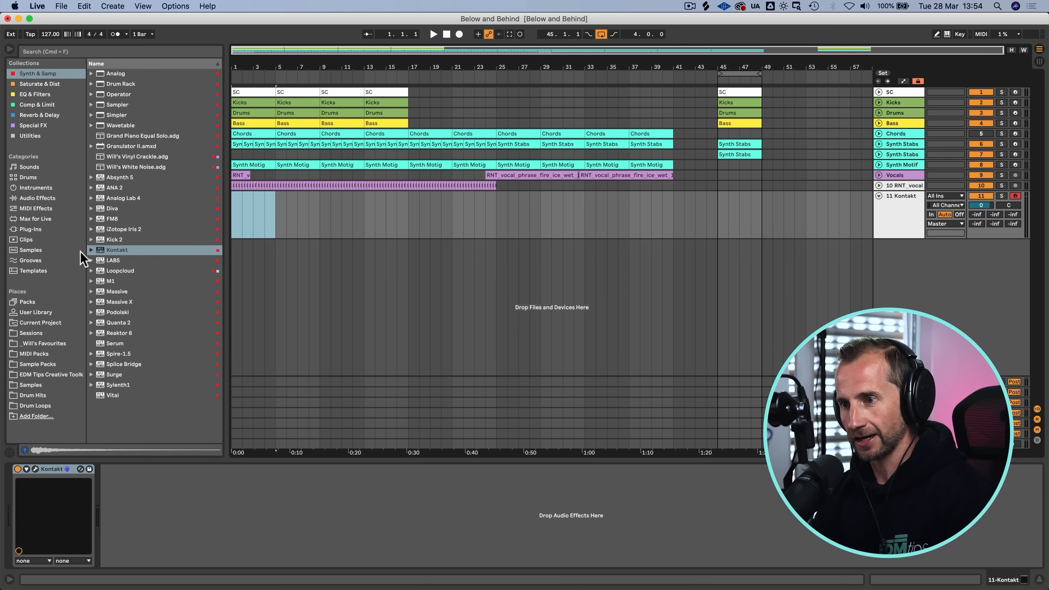
{"action": "left_click", "coordinate": [40, 115]}
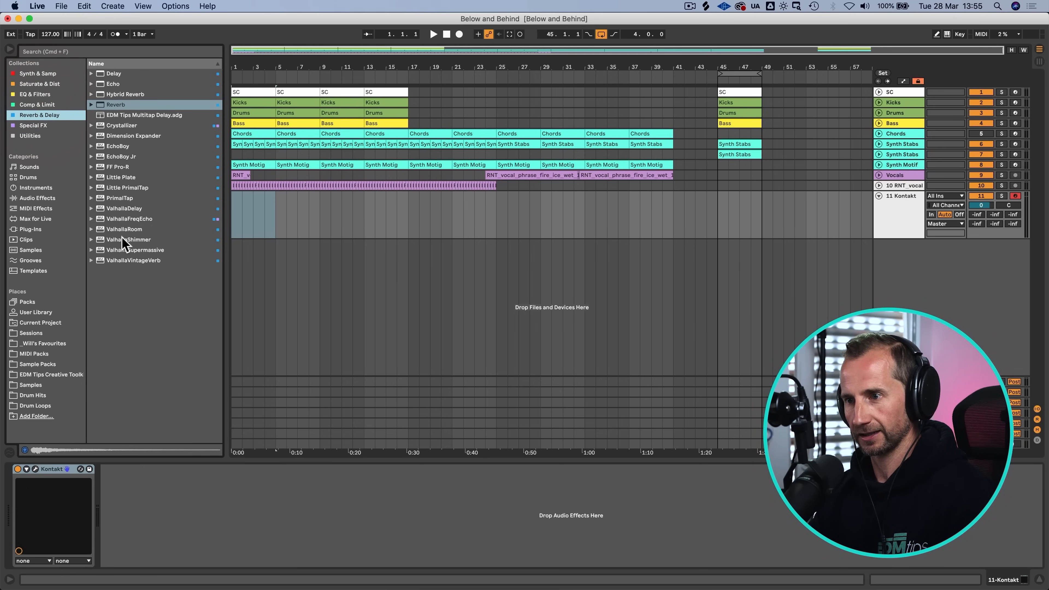
{"action": "left_click", "coordinate": [124, 240]}
{"action": "left_click_drag", "start_coordinate": [190, 513], "coordinate": [190, 514]}
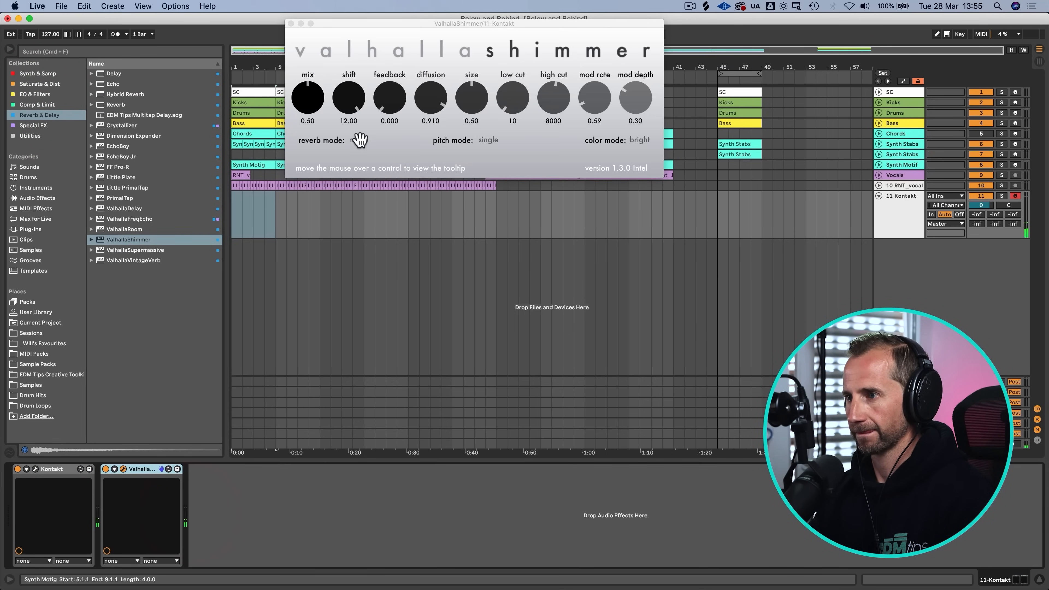
Step: Set ValhallaShimmer's size to 0.29 and its reverb mode to bigStereo, then close its window
{"action": "left_click_drag", "start_coordinate": [475, 104], "coordinate": [476, 124]}
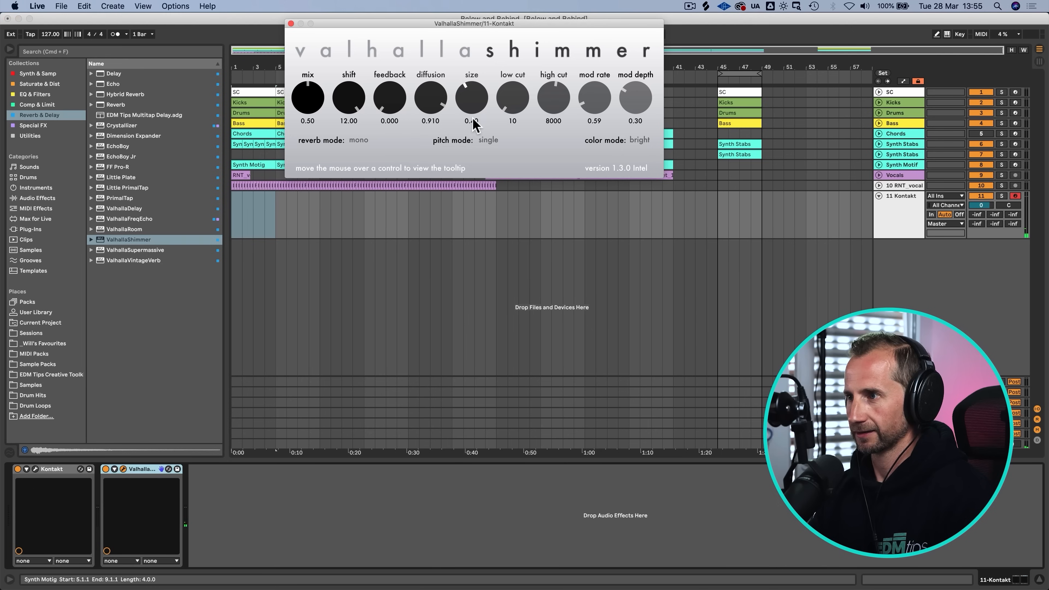
{"action": "left_click", "coordinate": [358, 141]}
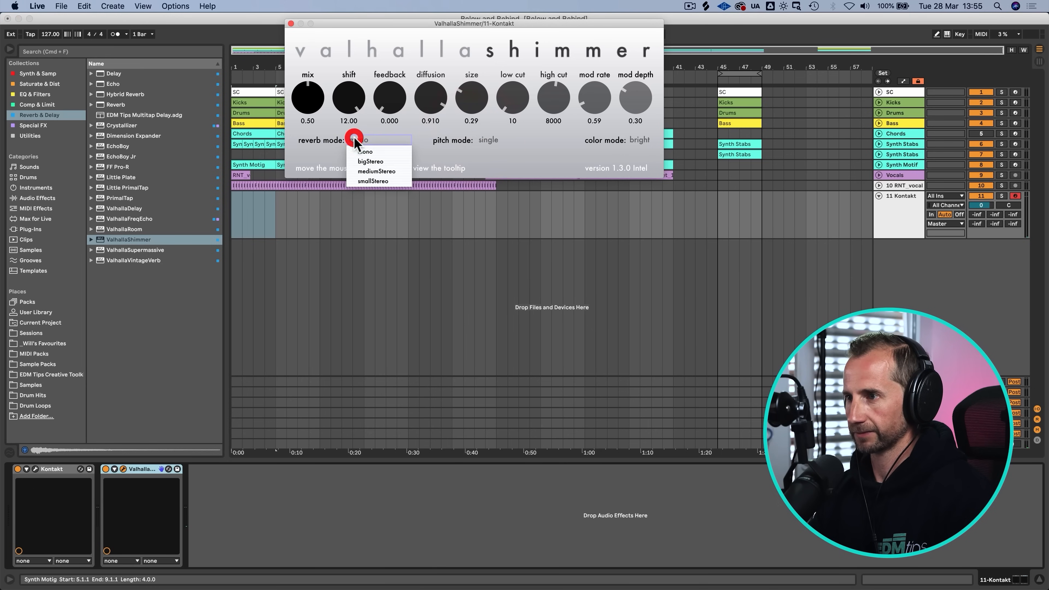
{"action": "left_click", "coordinate": [363, 159]}
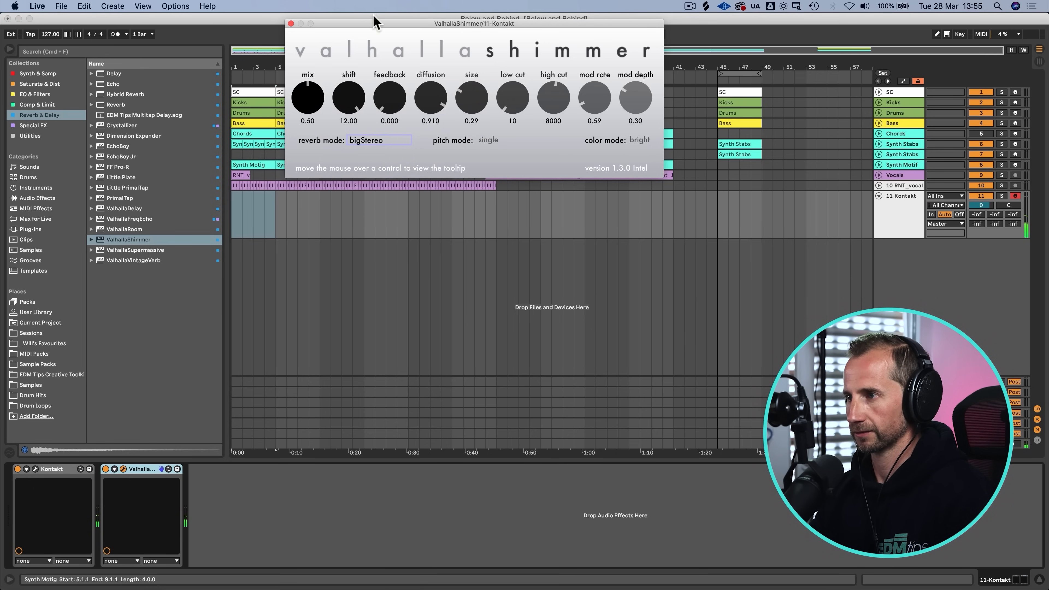
{"action": "left_click", "coordinate": [292, 23]}
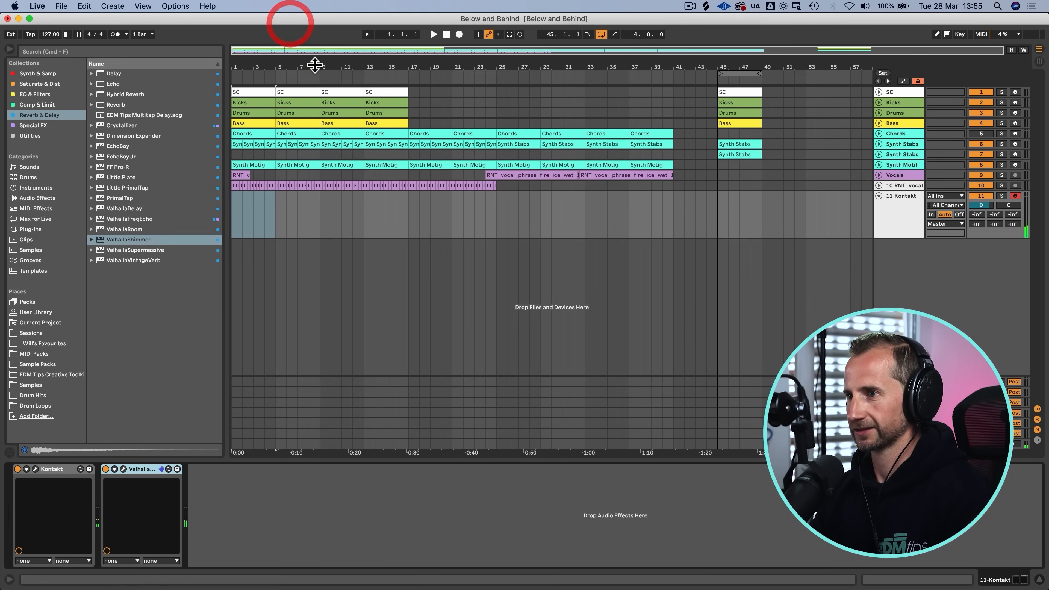
Step: Add EQ Eight after ValhallaShimmer on the Kontakt track and collapse the device
{"action": "left_click", "coordinate": [13, 95]}
{"action": "left_click_drag", "start_coordinate": [110, 84], "coordinate": [202, 492]}
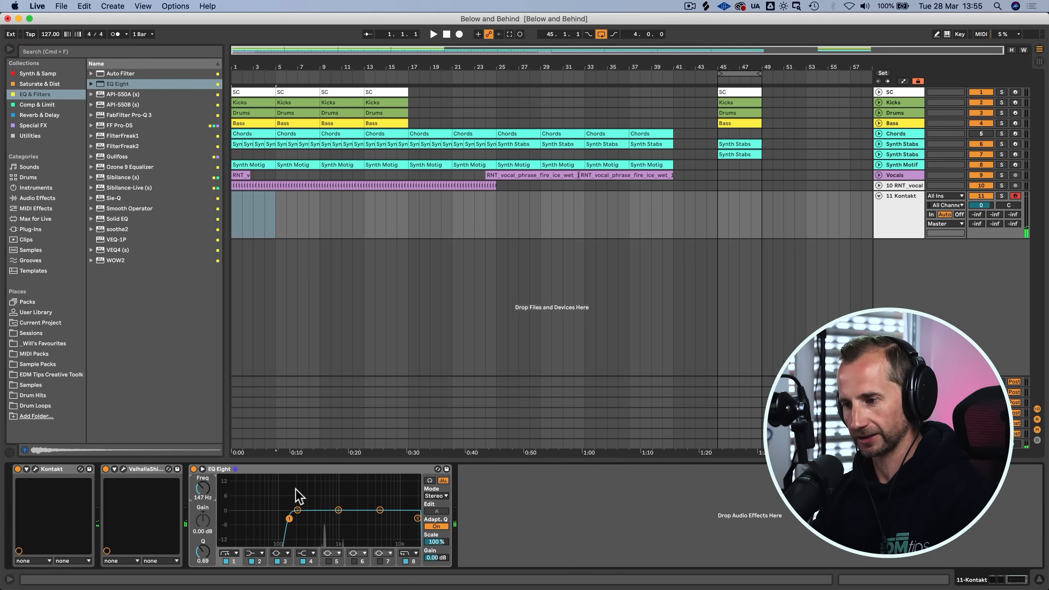
{"action": "double_click", "coordinate": [302, 470]}
Step: Play the arrangement from bar 1, unfold the Vocals track, set the Kontakt track's volume to 2.3 dB and stop
{"action": "left_click", "coordinate": [446, 33]}
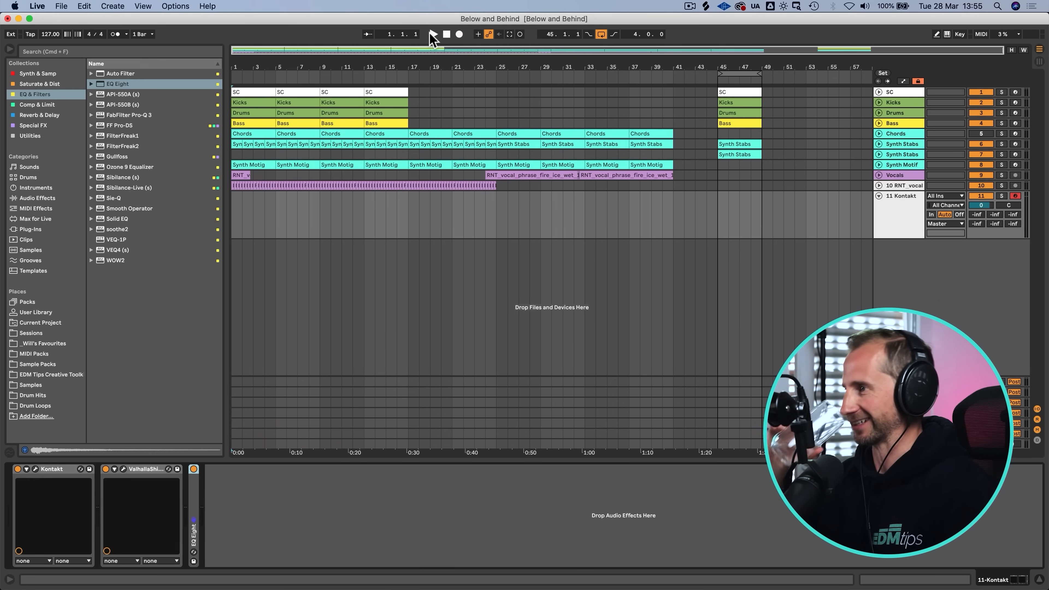
{"action": "left_click", "coordinate": [432, 34]}
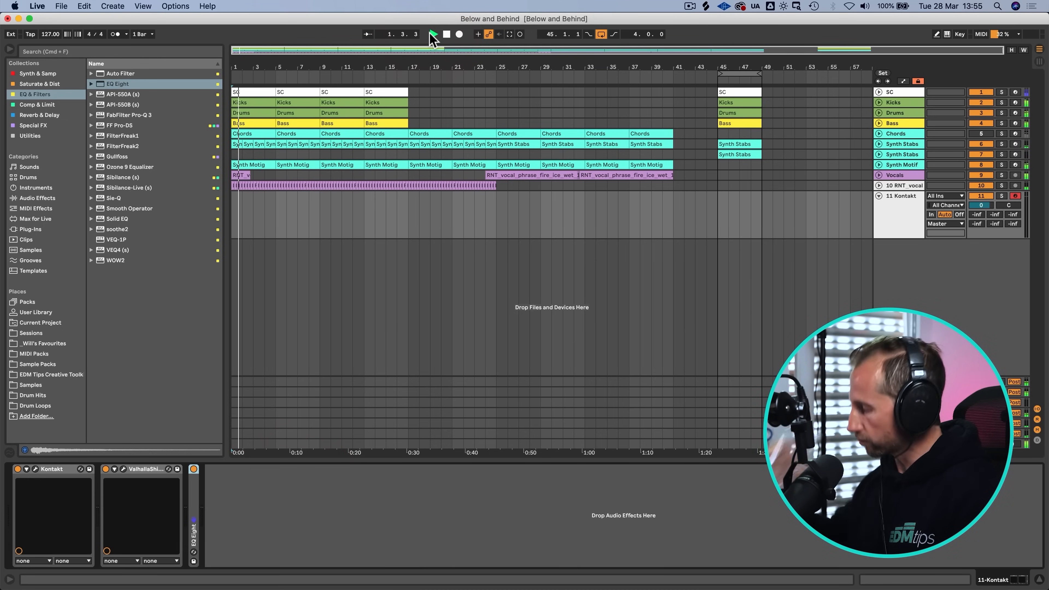
{"action": "left_click", "coordinate": [879, 175]}
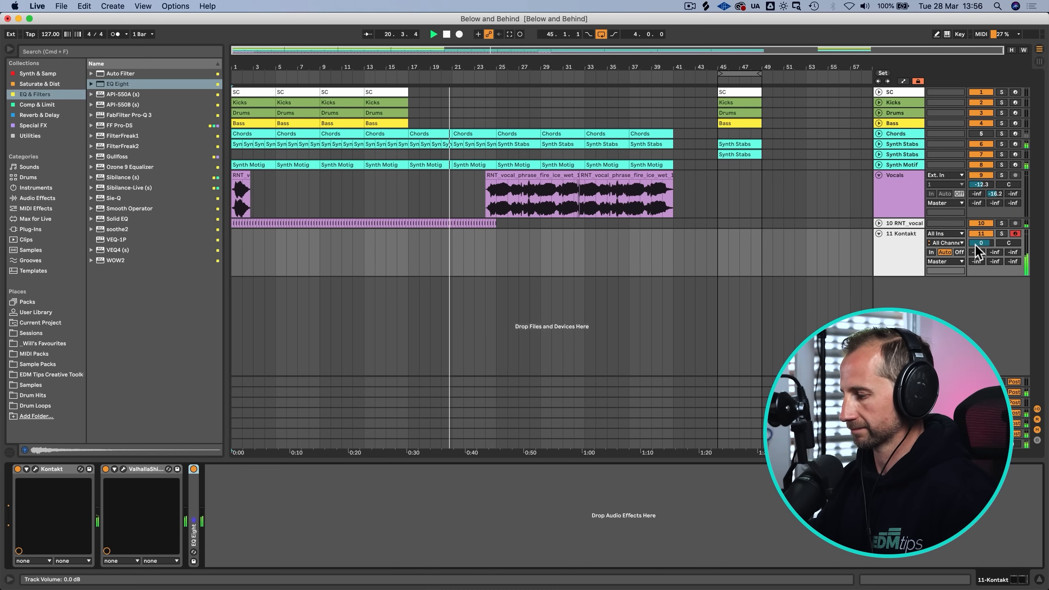
{"action": "left_click_drag", "start_coordinate": [979, 247], "coordinate": [979, 238]}
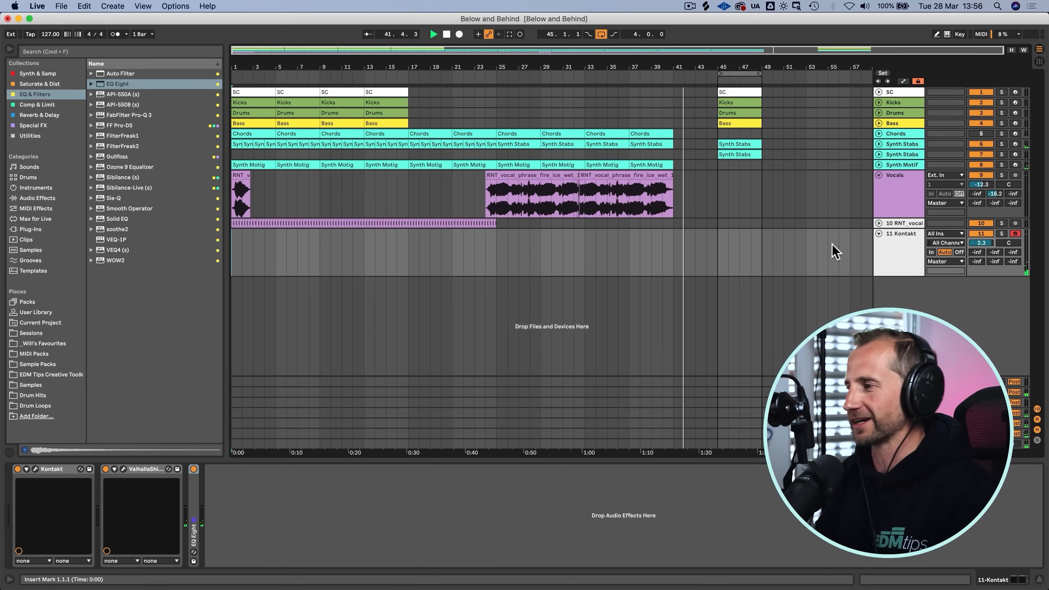
{"action": "key", "text": "space"}
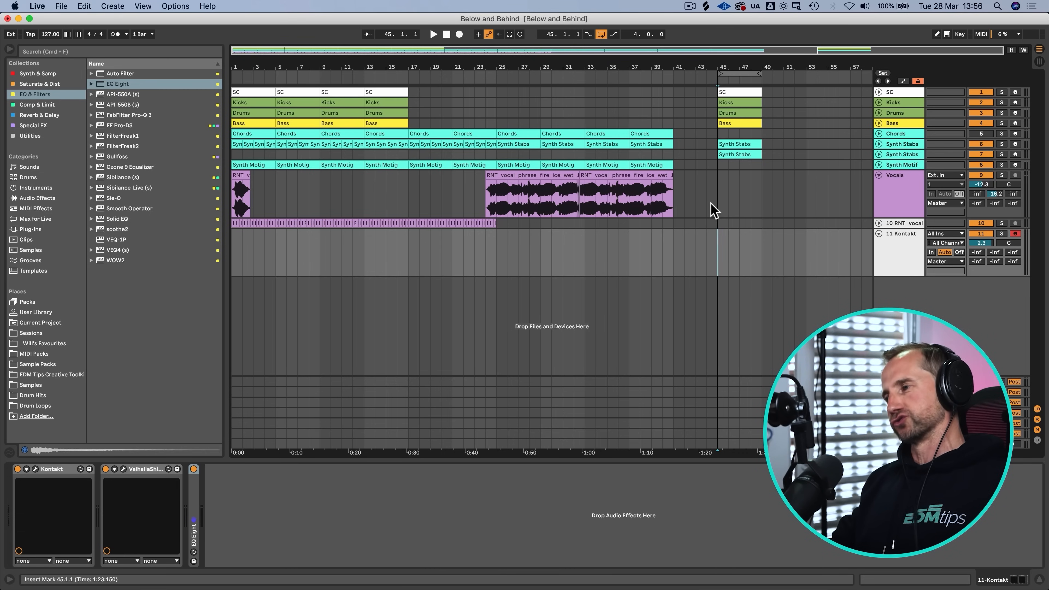
Step: Play the drop from bar 45 and unfold the Bass track
{"action": "key", "text": "space"}
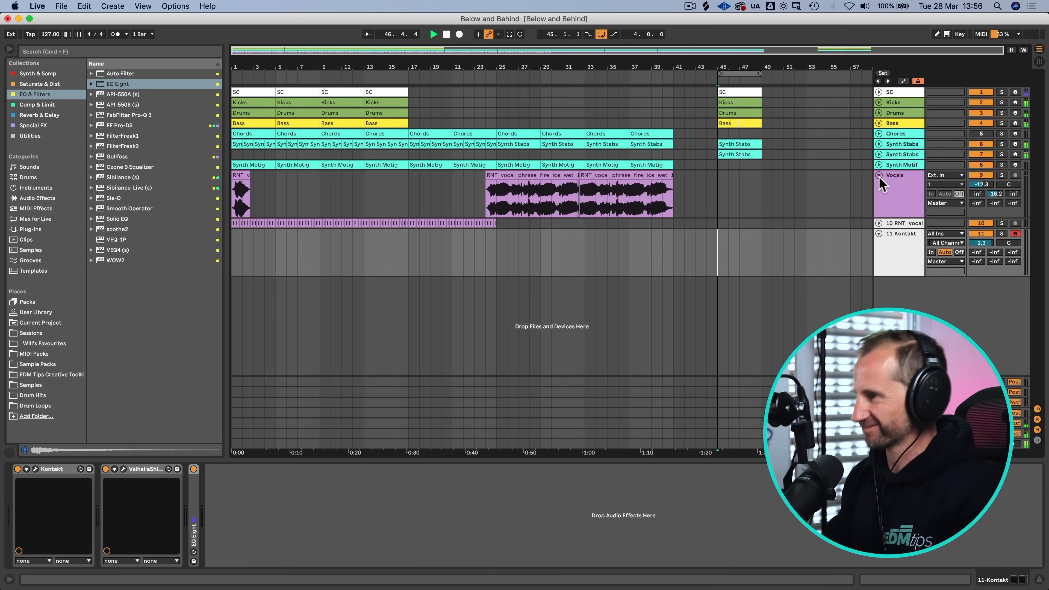
{"action": "left_click", "coordinate": [878, 124]}
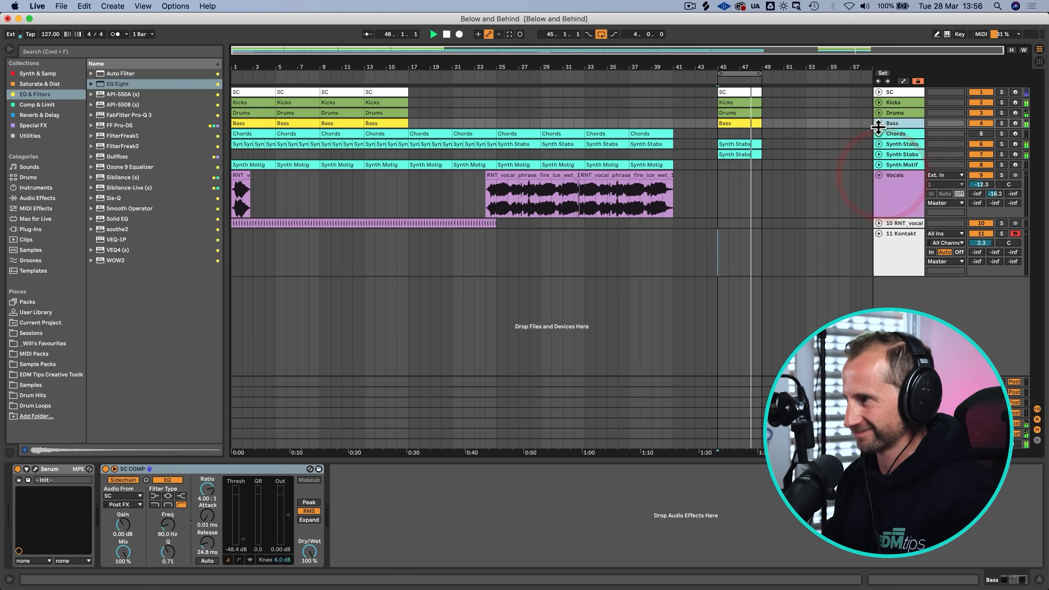
{"action": "left_click", "coordinate": [879, 123]}
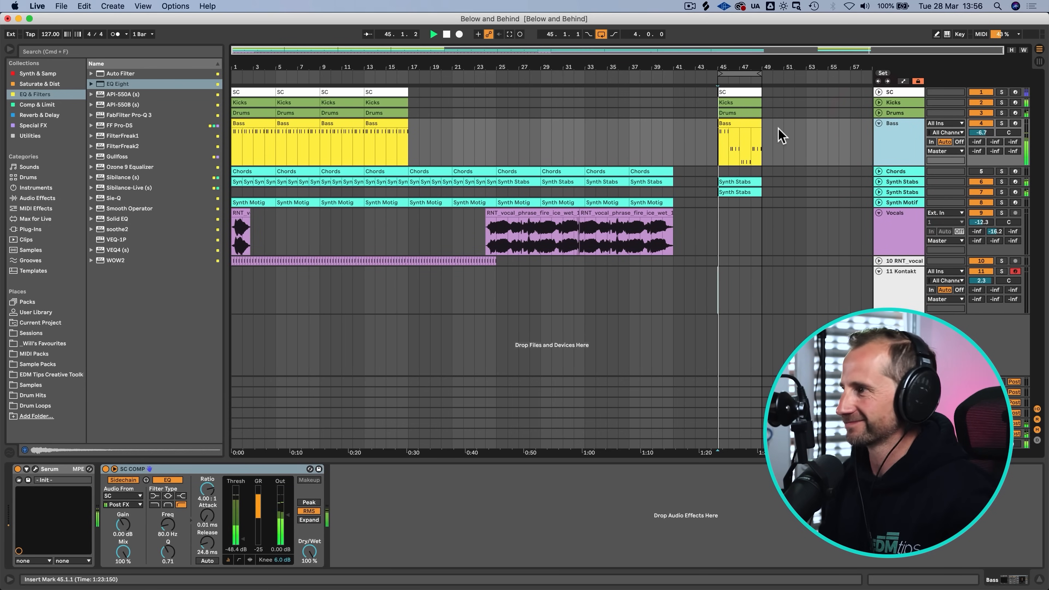
Step: Open the Bass clip at bar 45, stop playback, inspect the first bar's last A0 note and close the editor
{"action": "double_click", "coordinate": [749, 124]}
{"action": "key", "text": "space"}
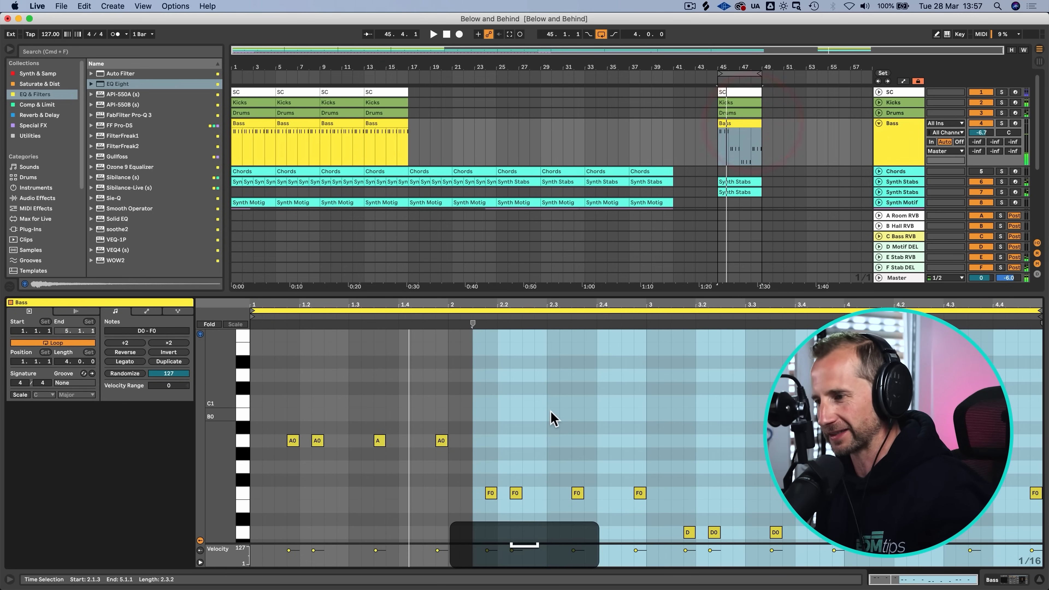
{"action": "key", "text": "shift"}
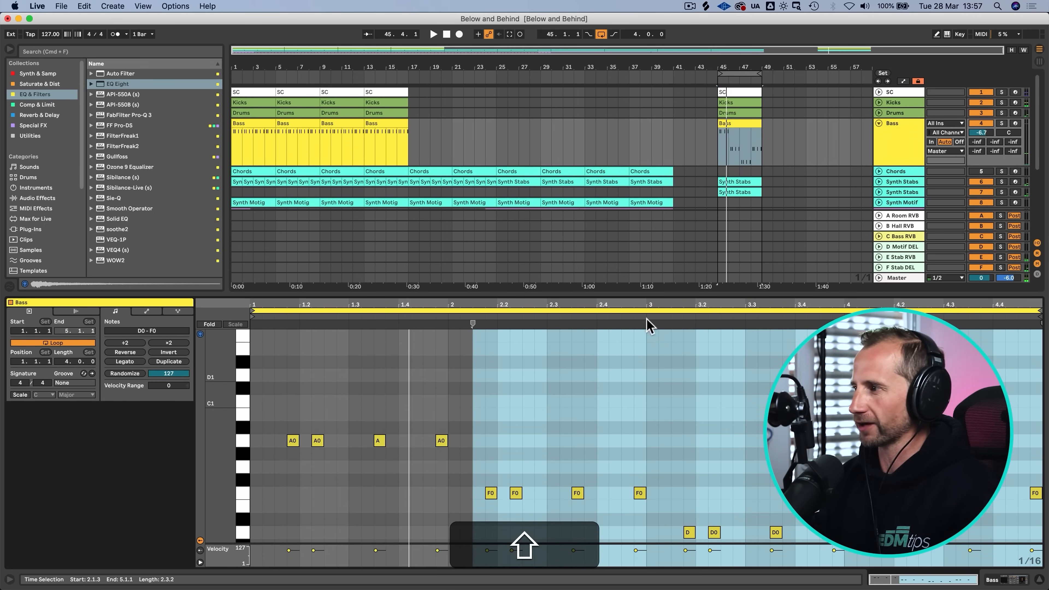
{"action": "left_click", "coordinate": [725, 124]}
{"action": "left_click", "coordinate": [441, 440]}
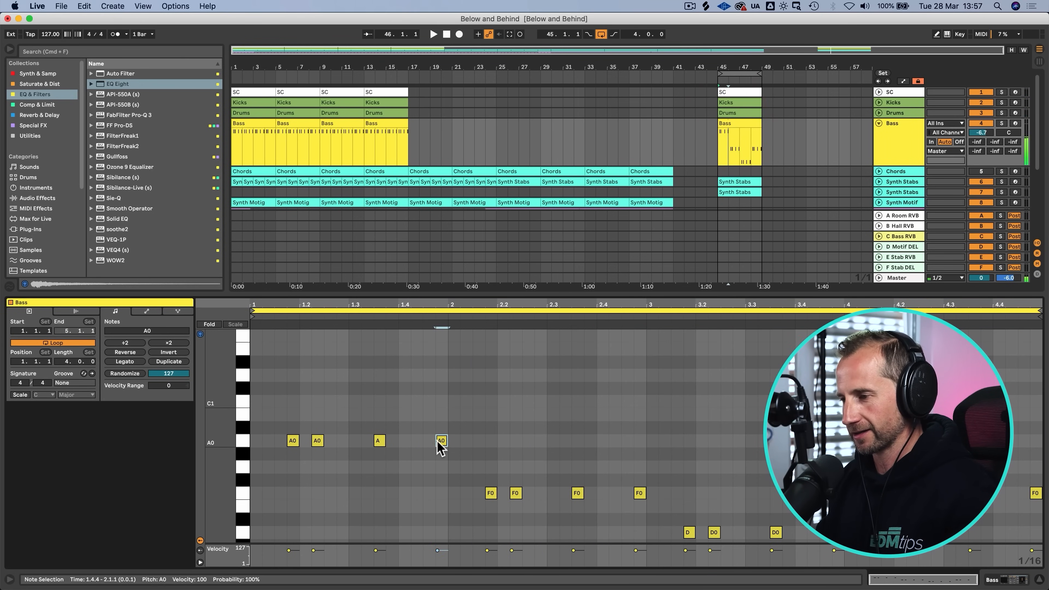
{"action": "key", "text": "shift+Tab"}
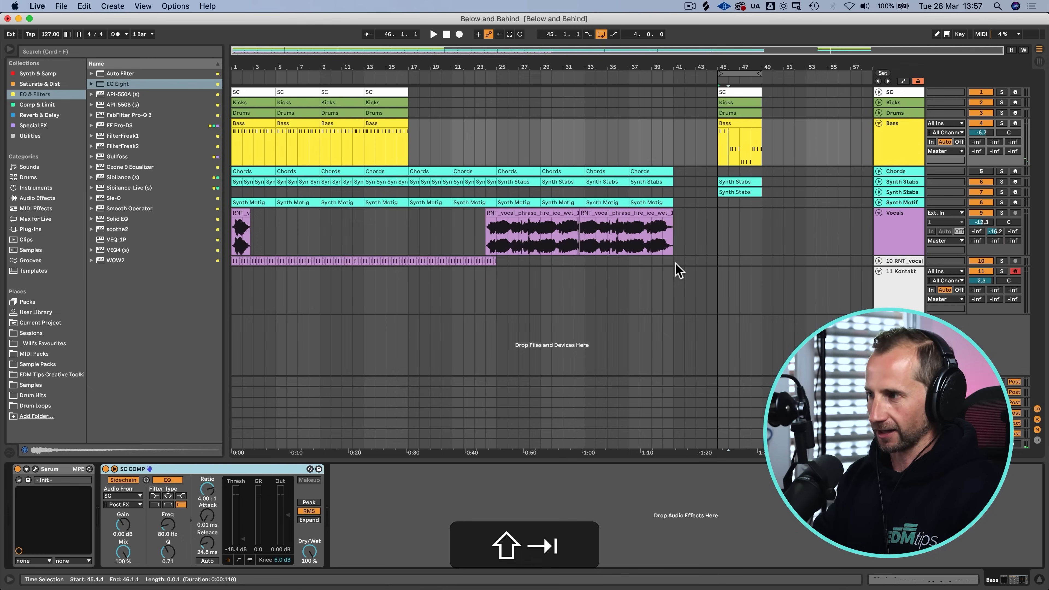
Step: Select the Bass track and place the insert marker at bar 45
{"action": "left_click", "coordinate": [900, 149]}
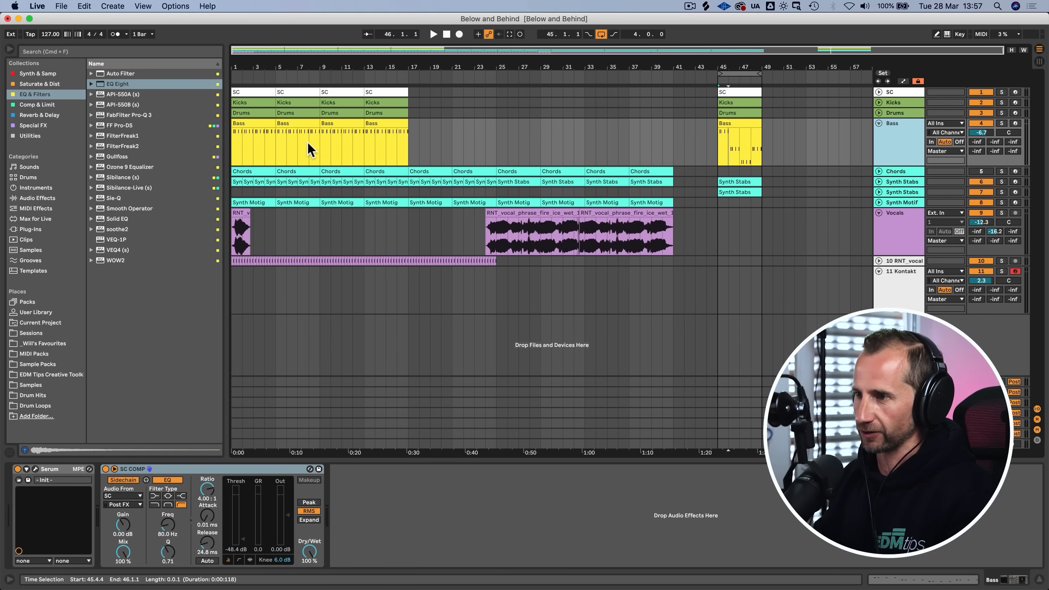
{"action": "left_click_drag", "start_coordinate": [316, 144], "coordinate": [391, 135]}
{"action": "left_click", "coordinate": [711, 139]}
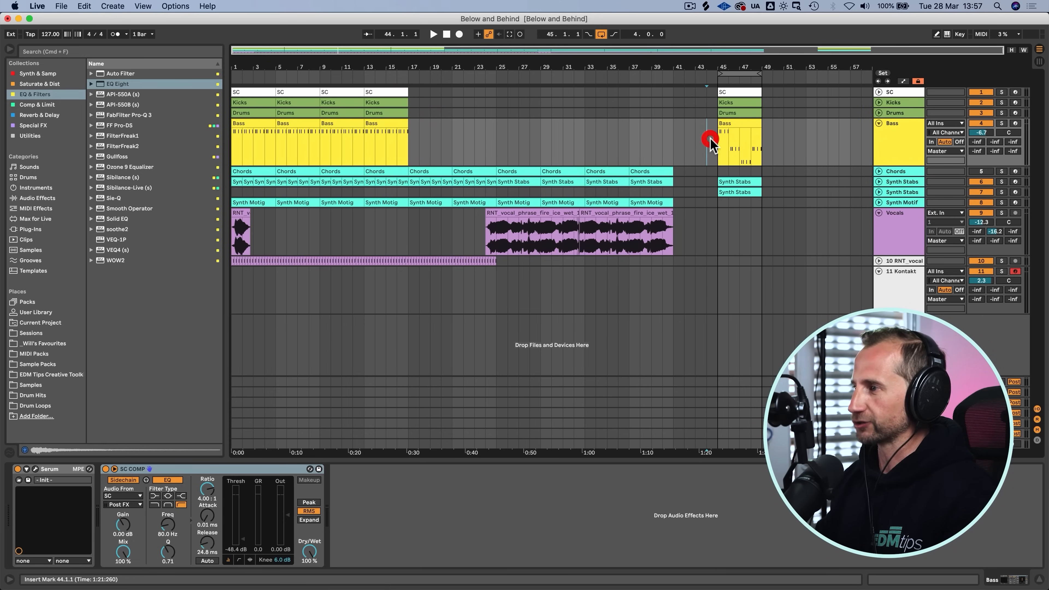
{"action": "left_click", "coordinate": [714, 134]}
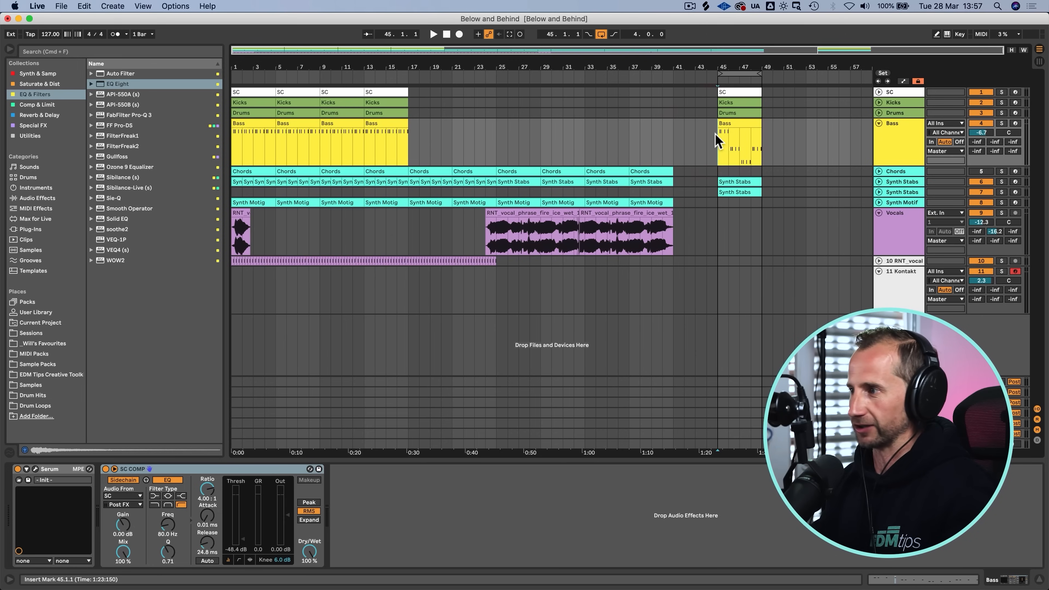